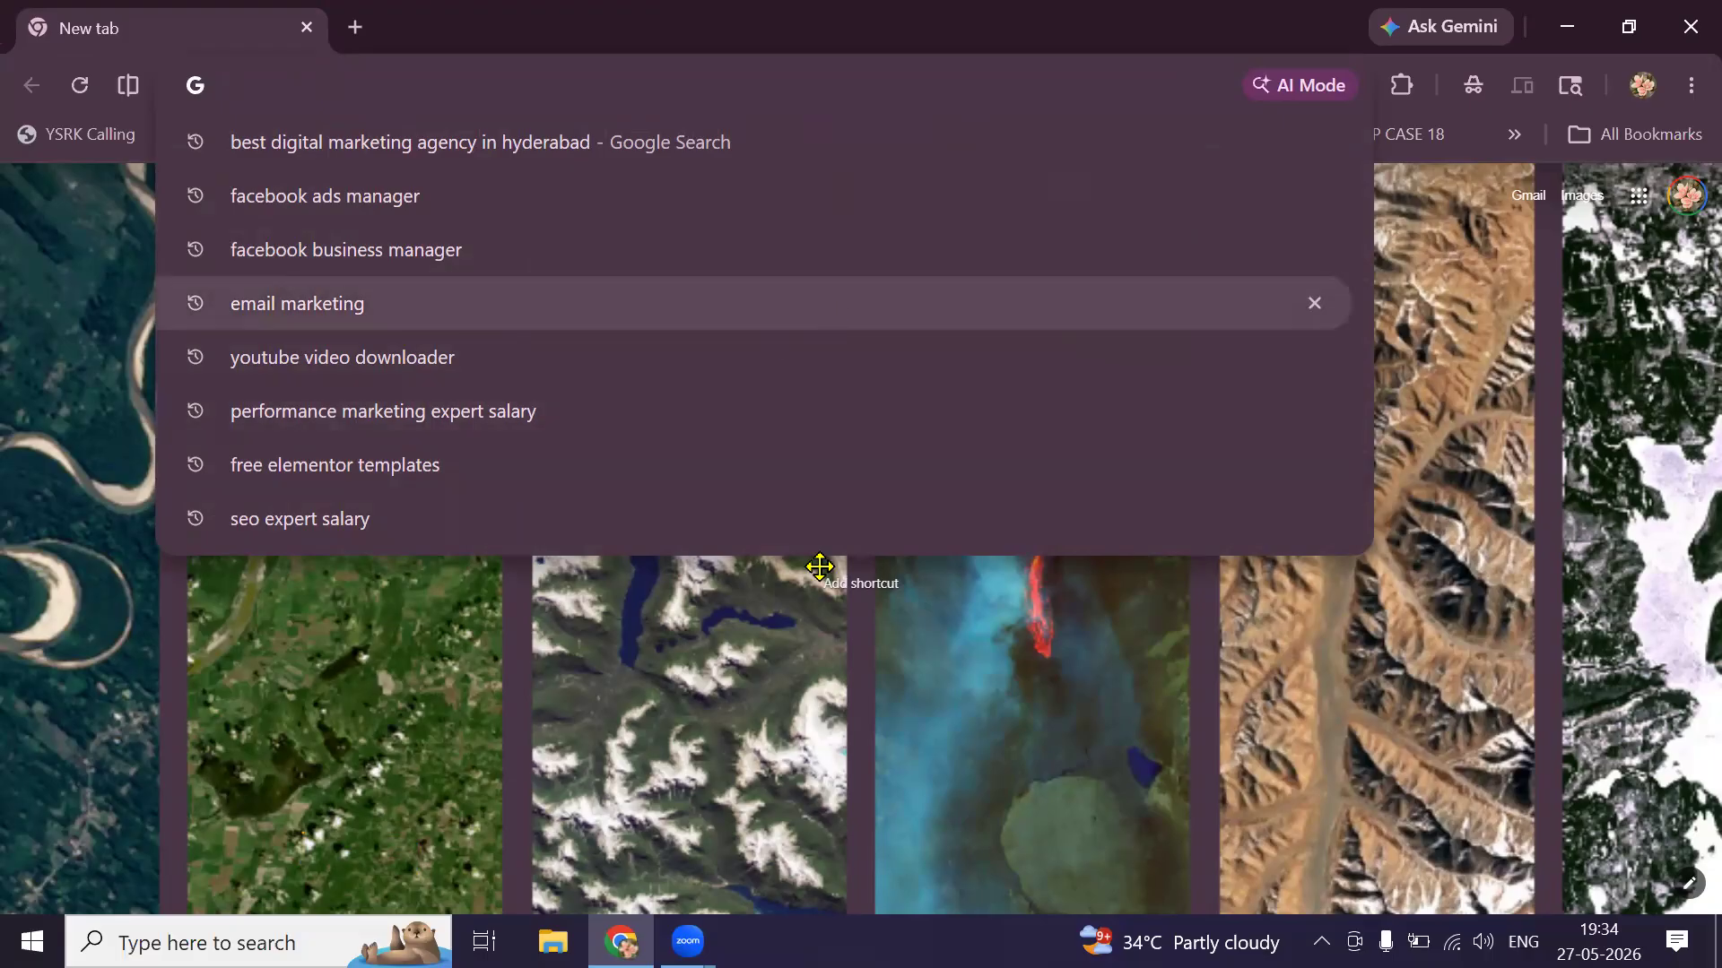
Open a blank Notepad note at the right, type the heading 'AI Videos' and zoom to 330%.
click(1260, 538)
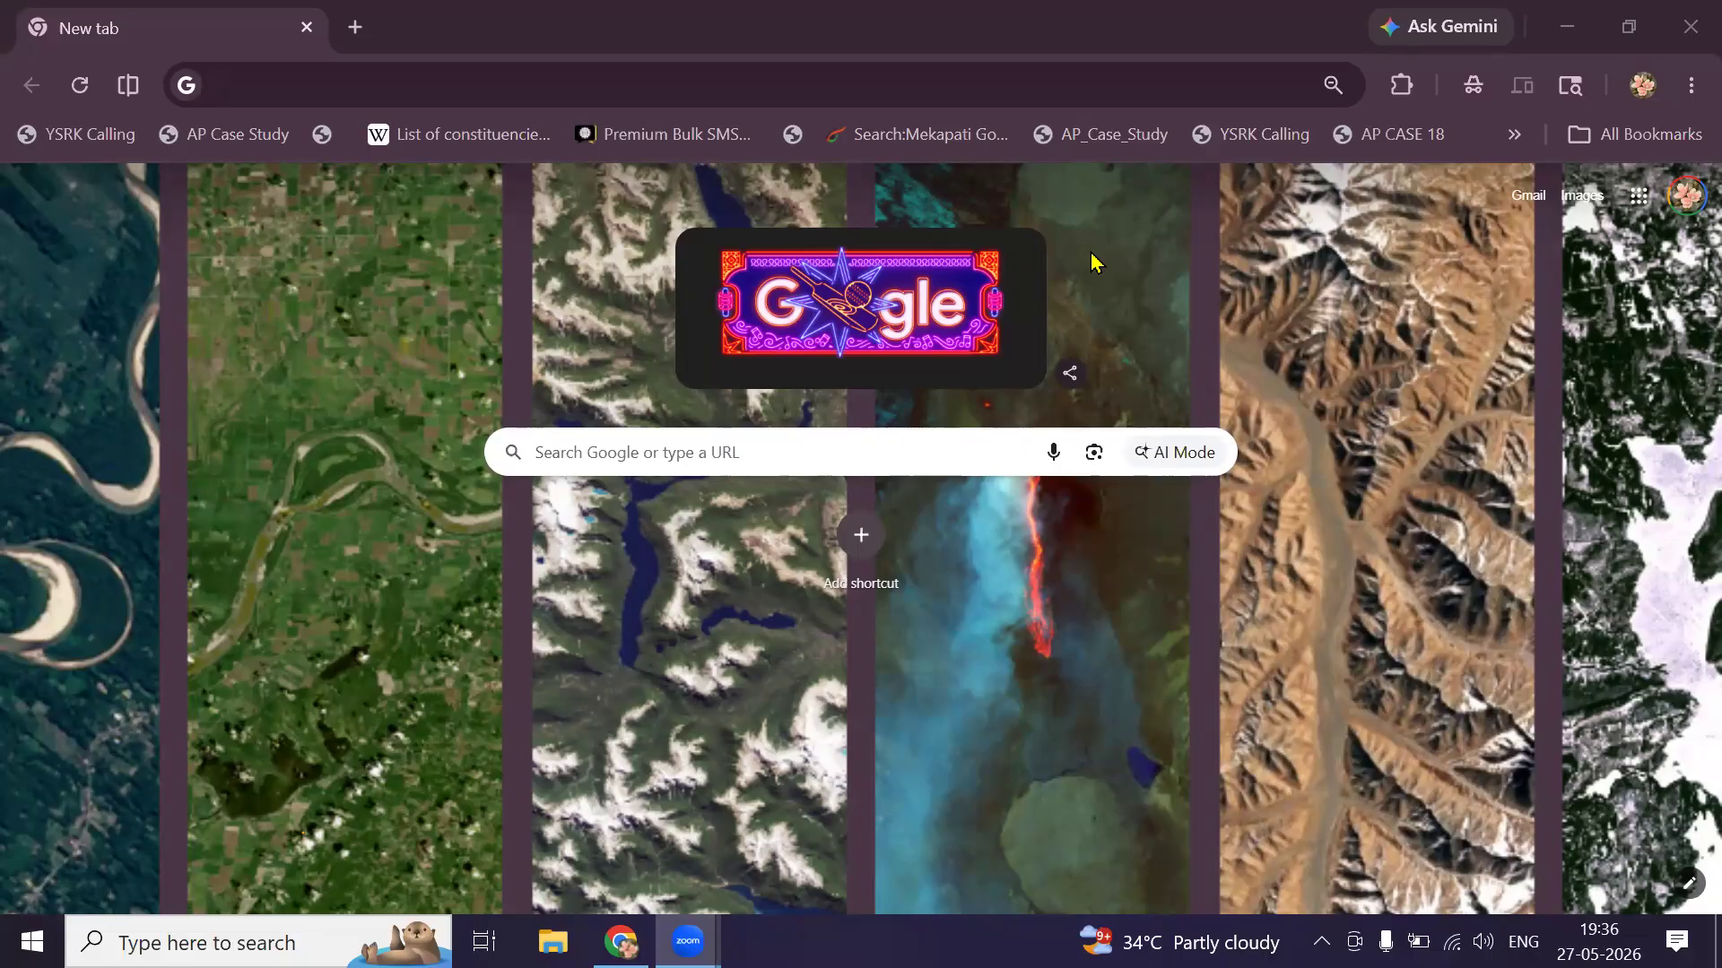
click(235, 935)
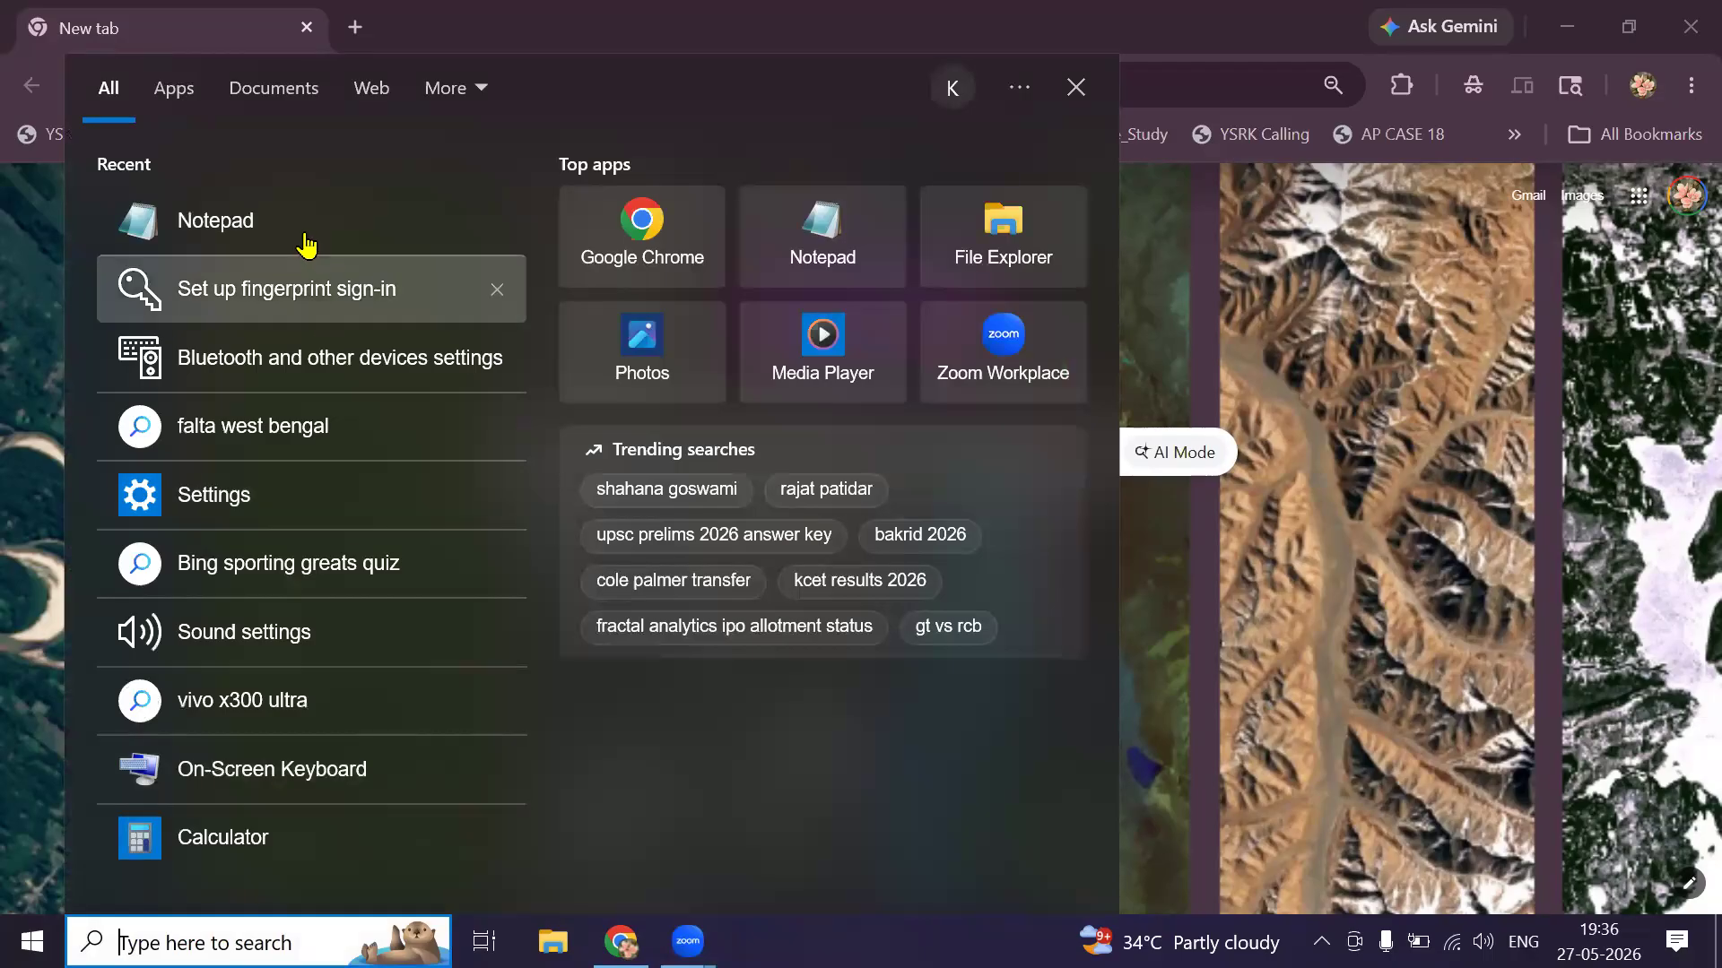
click(307, 233)
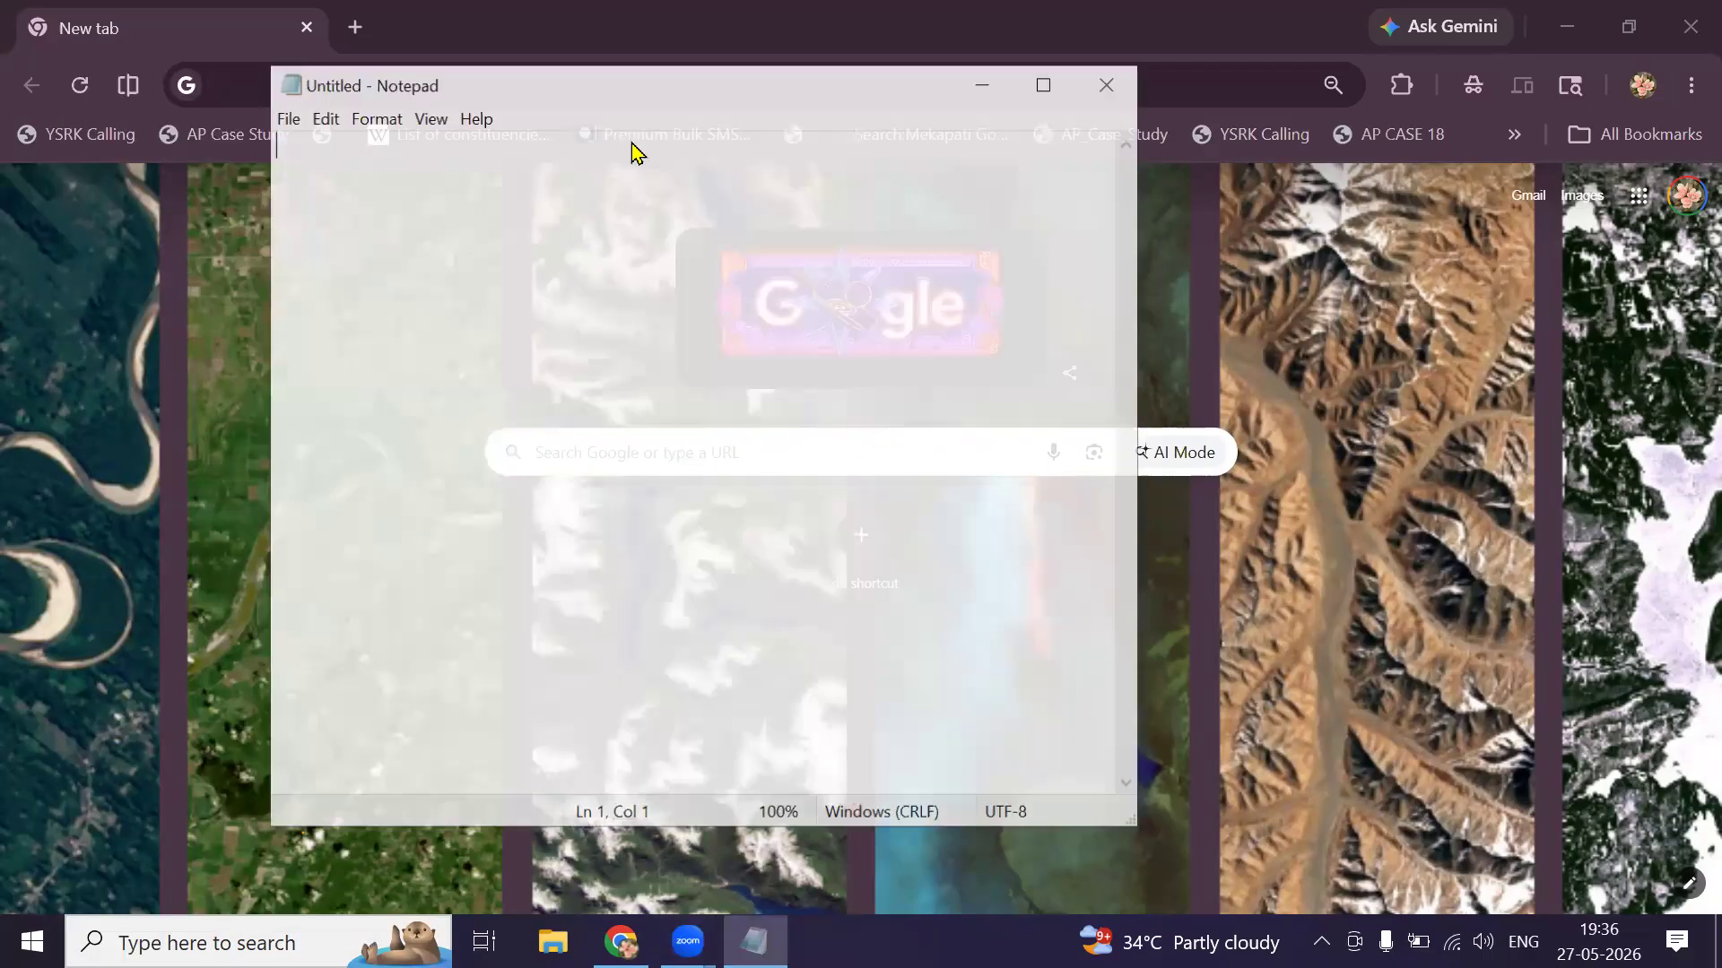
drag(628, 97, 836, 104)
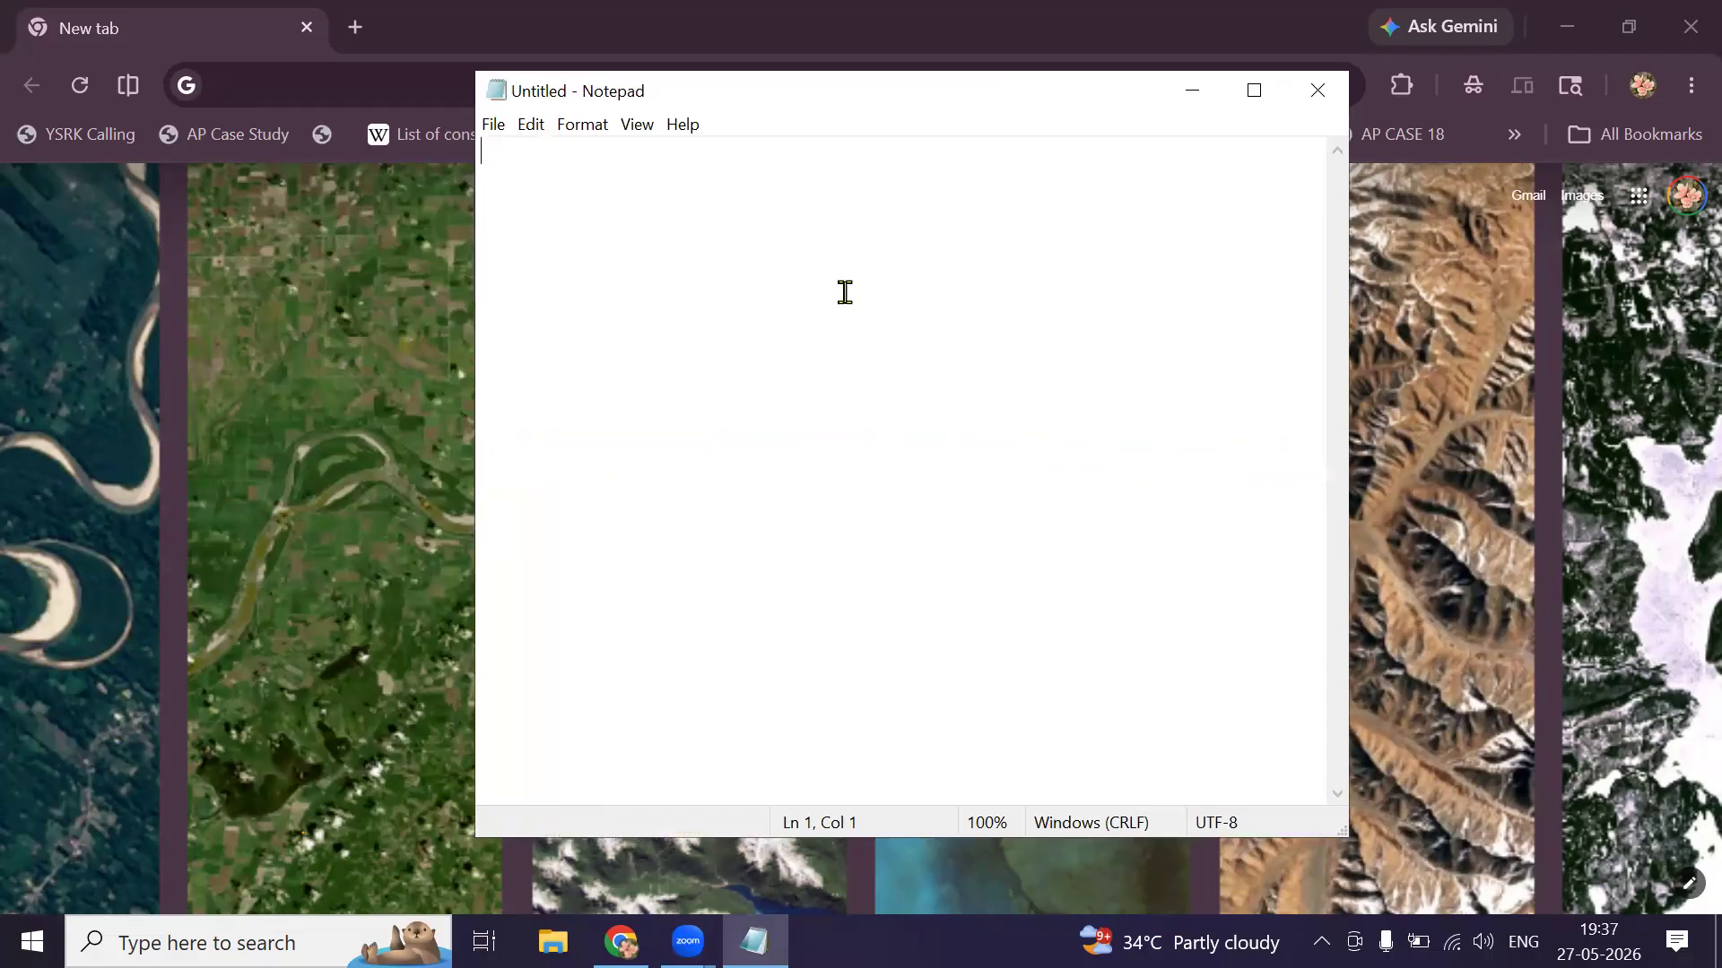
text(AI Vi)
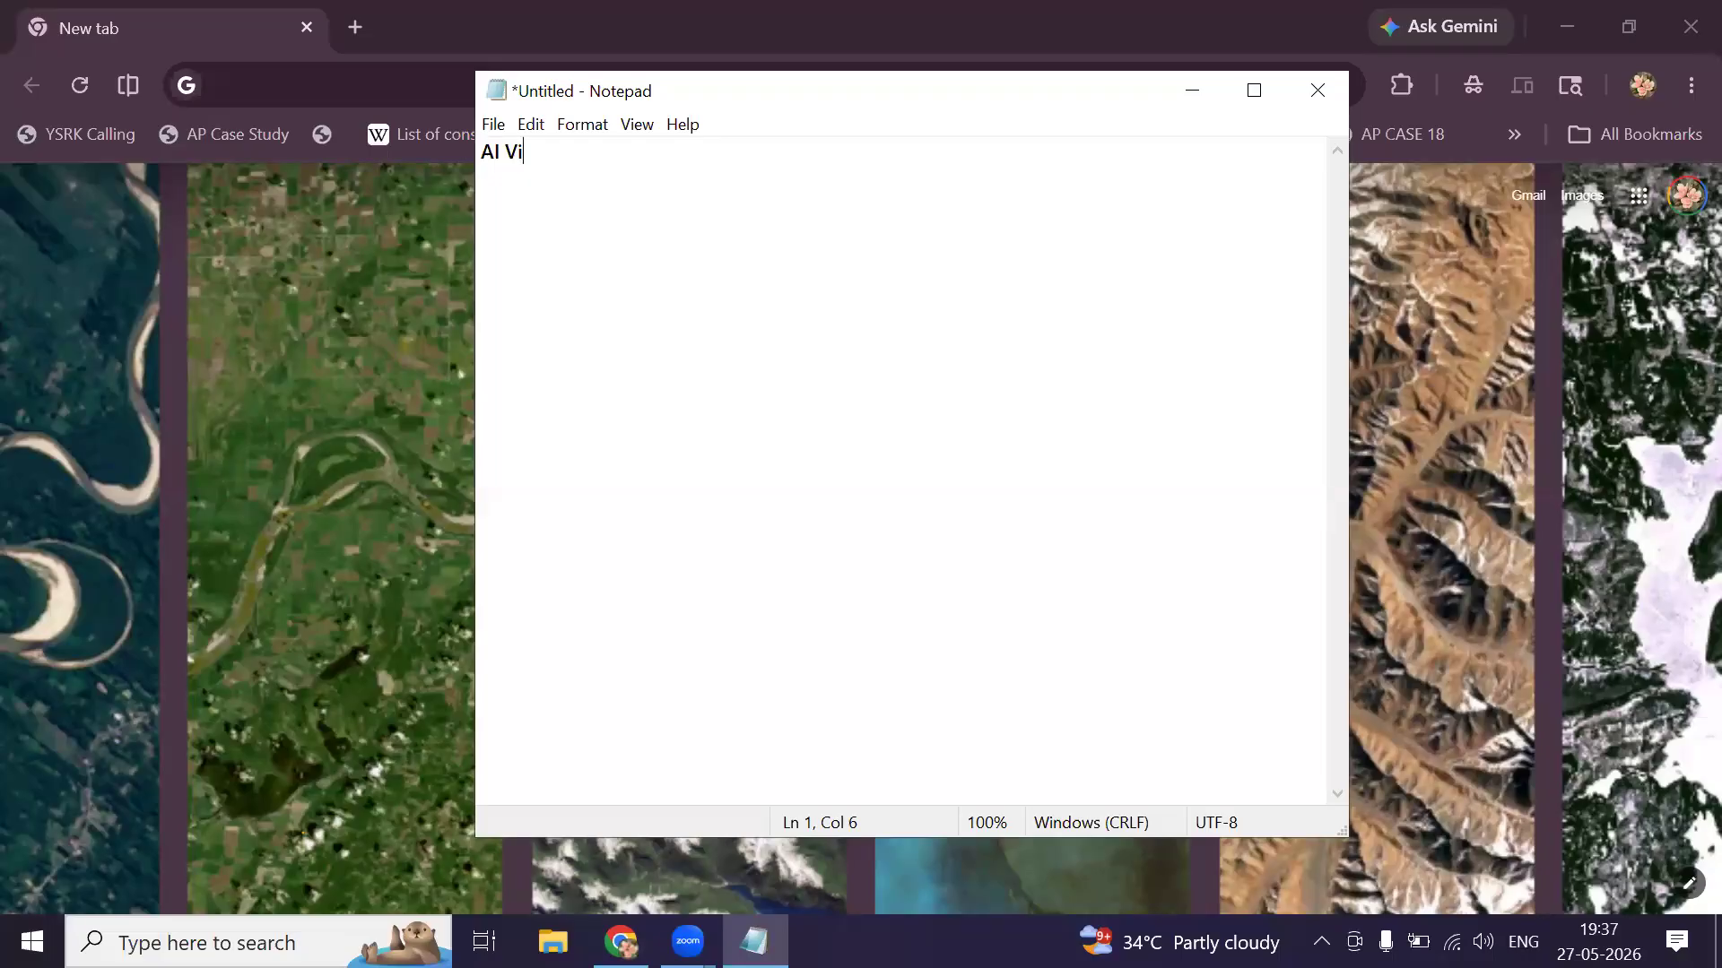
text(deos)
scroll(800, 264, up, 20)
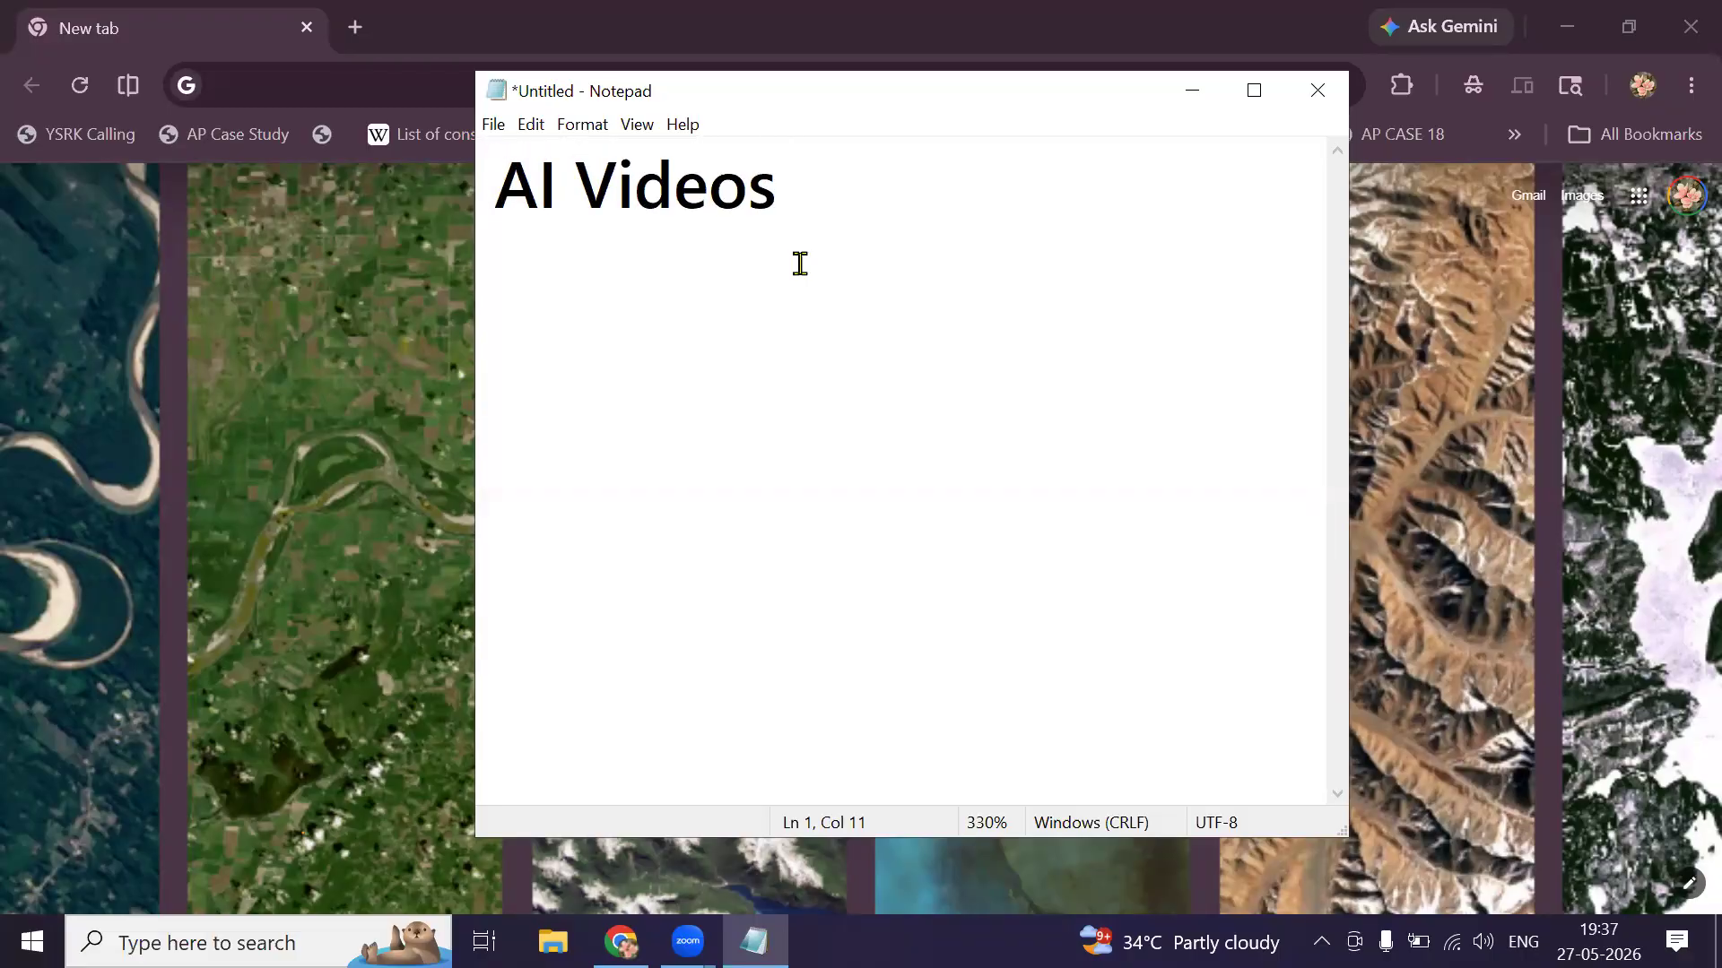
key(Return)
Write '1 conspect', '2 screenplay' and '3 Prompts' on separate lines below the heading.
text(1 cons)
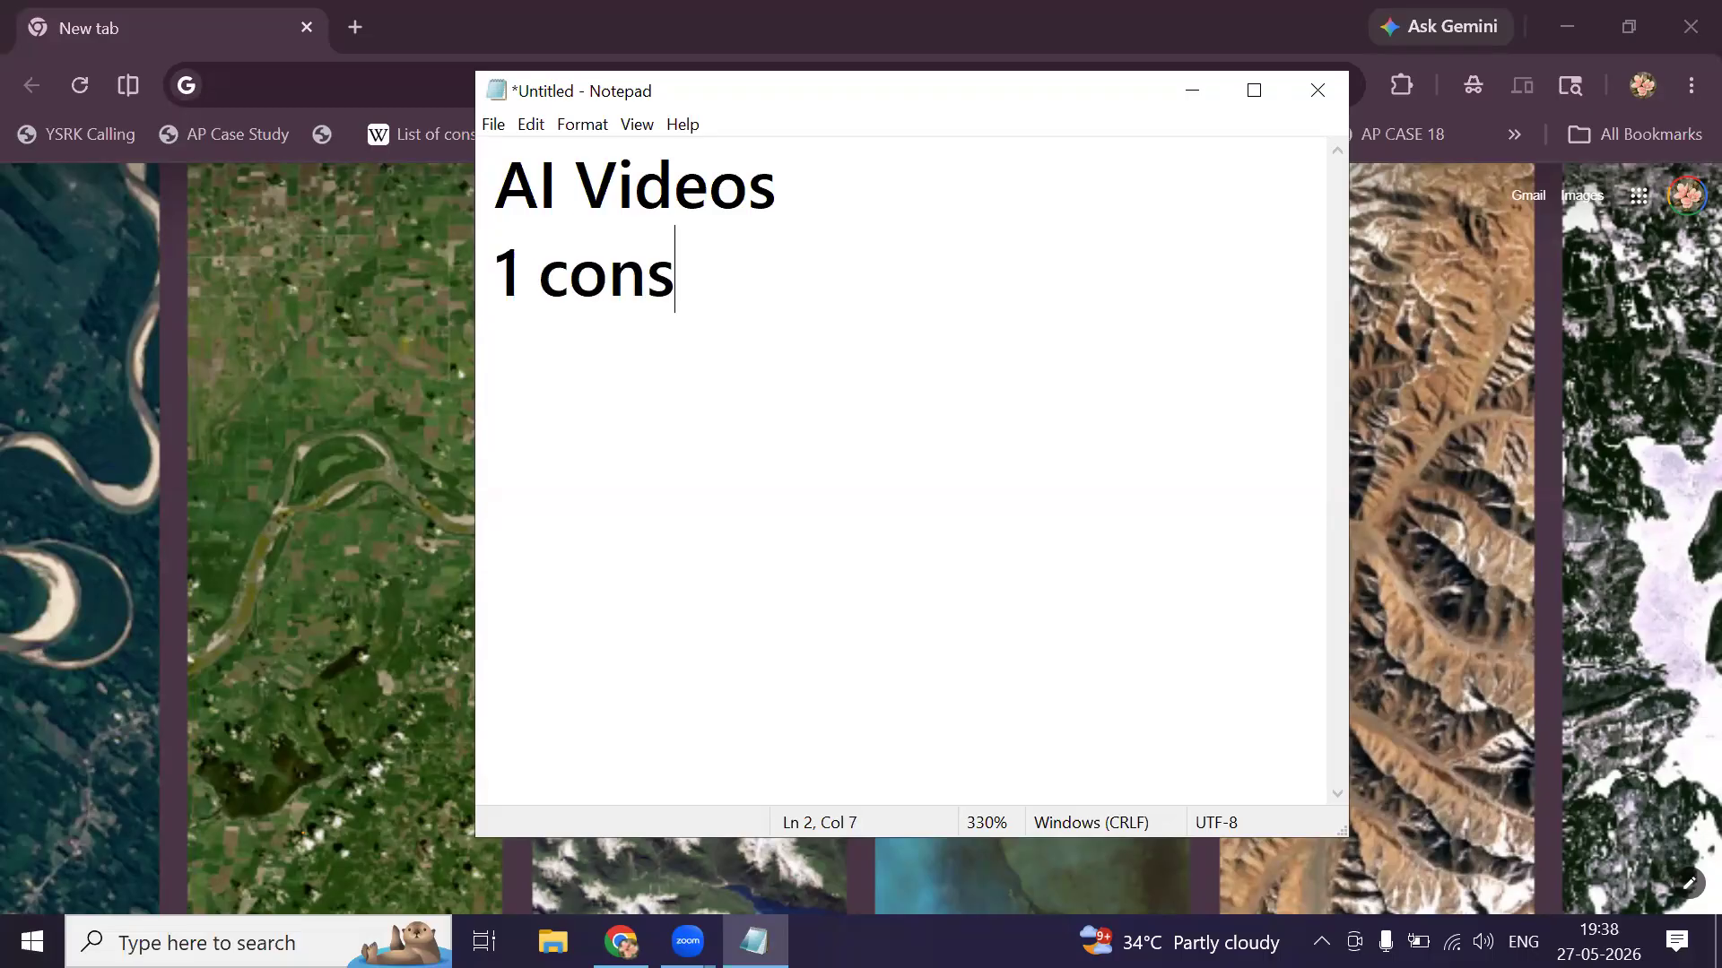
text(pect)
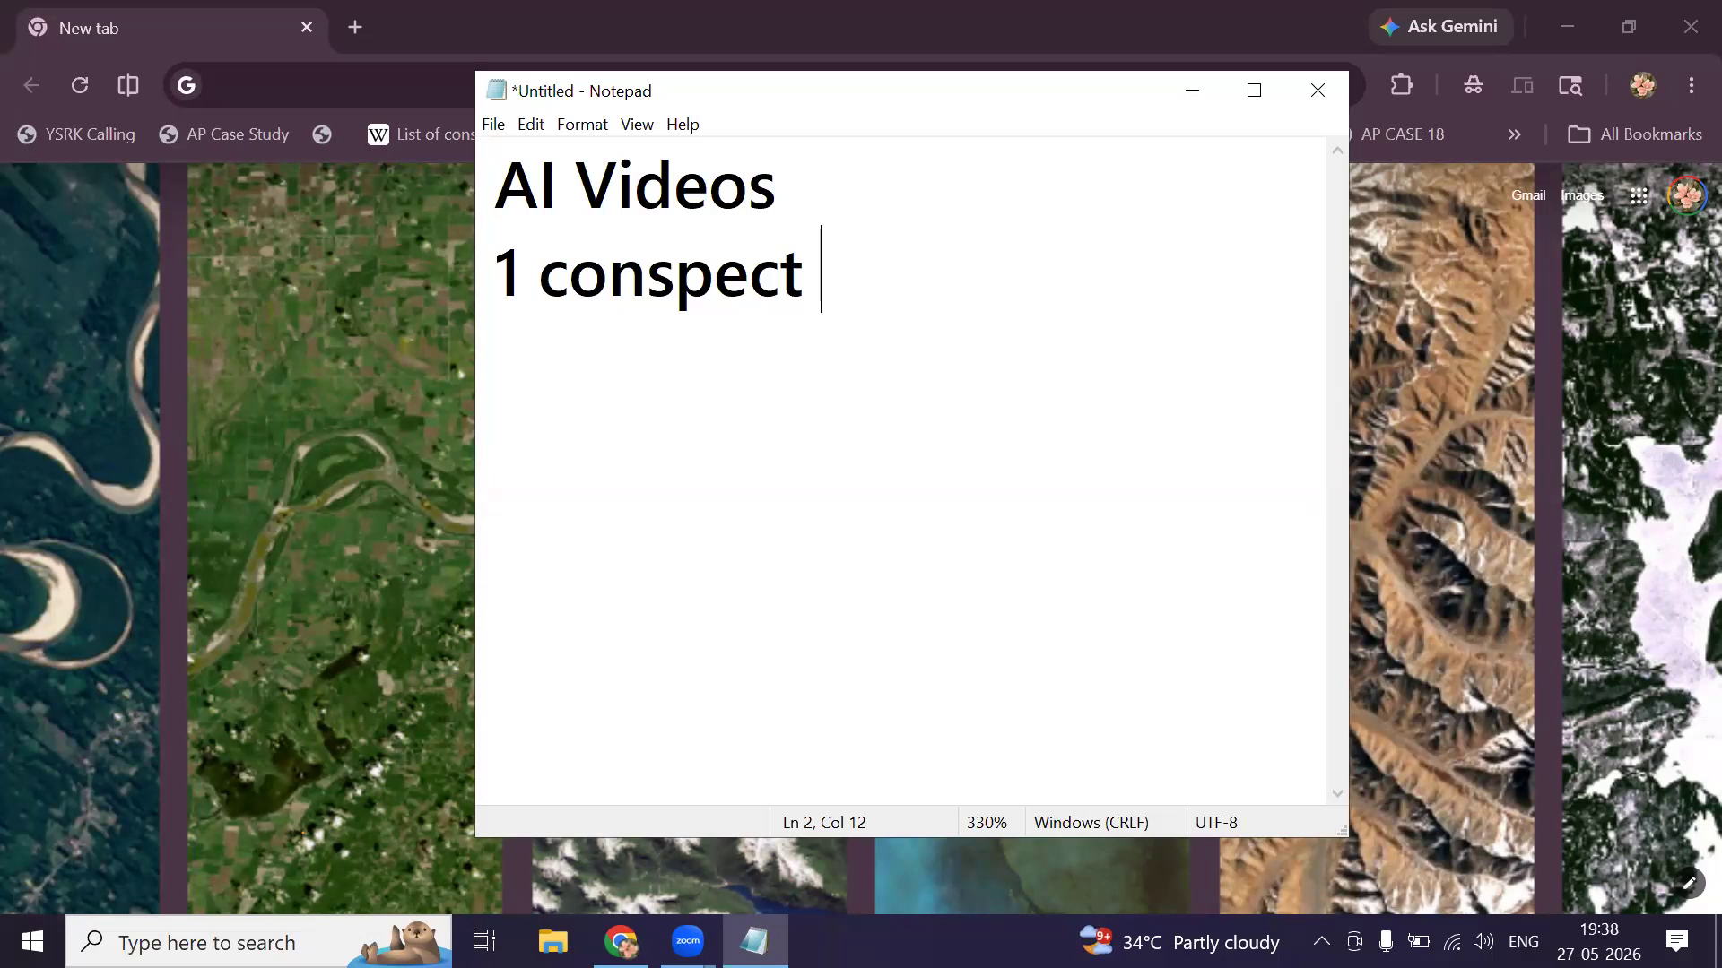
key(Return)
text(2 screenplay)
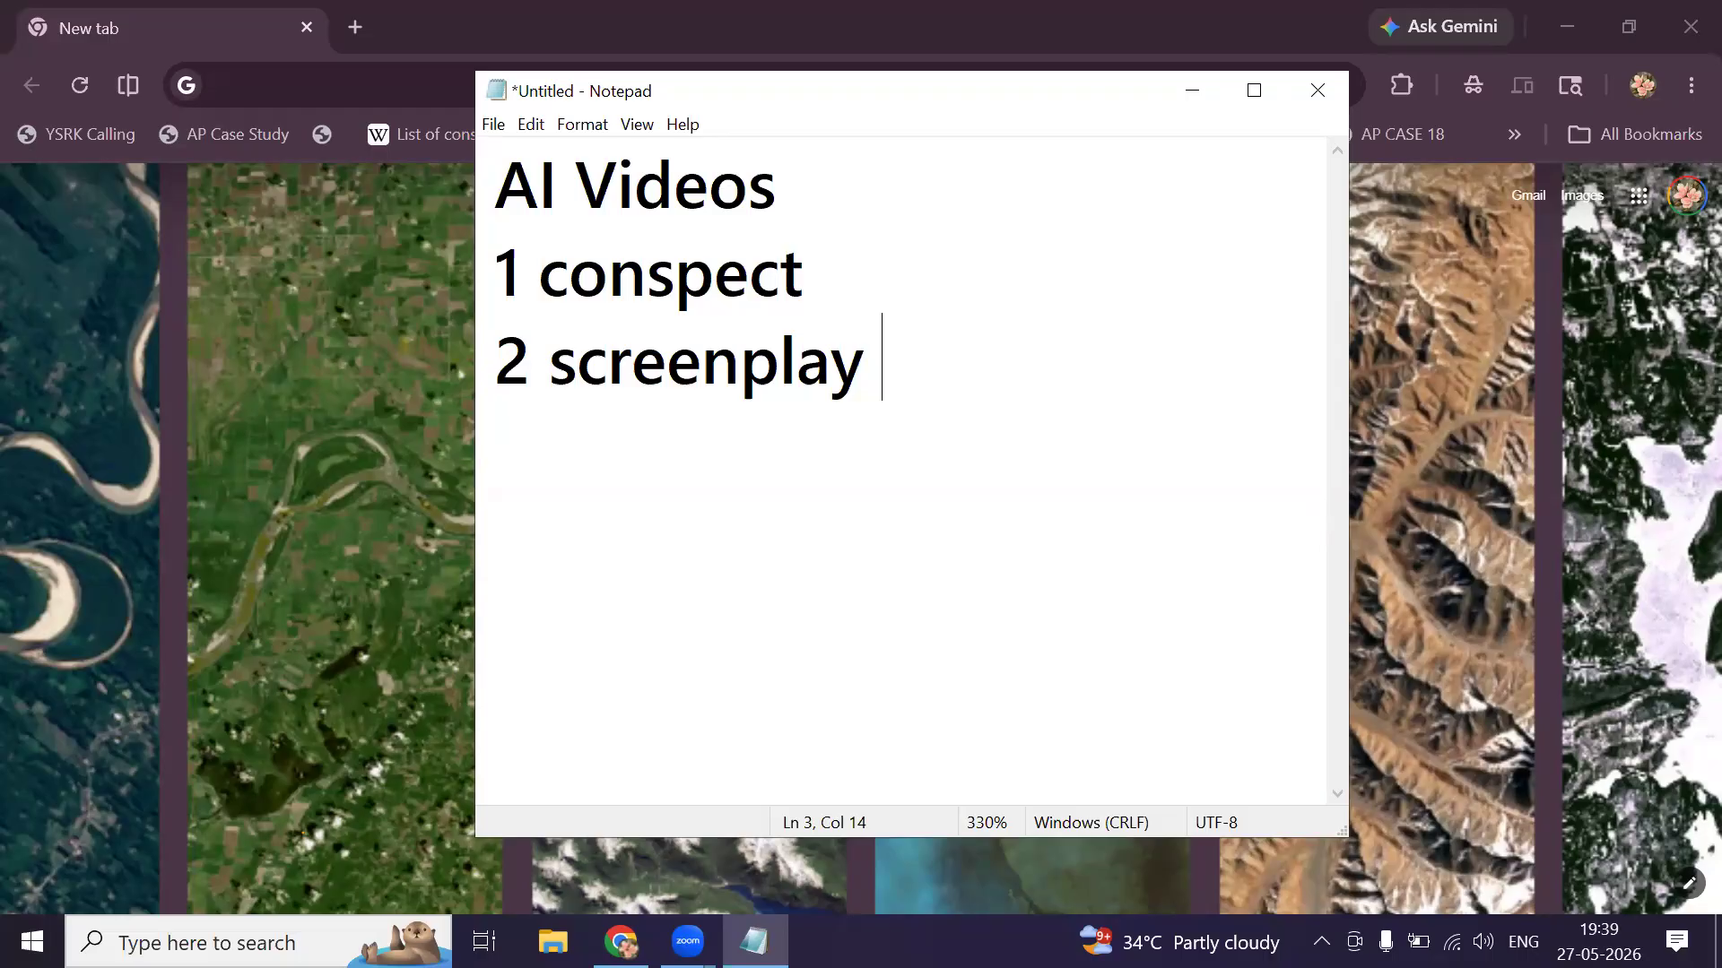
key(Return)
text(3 Prompts)
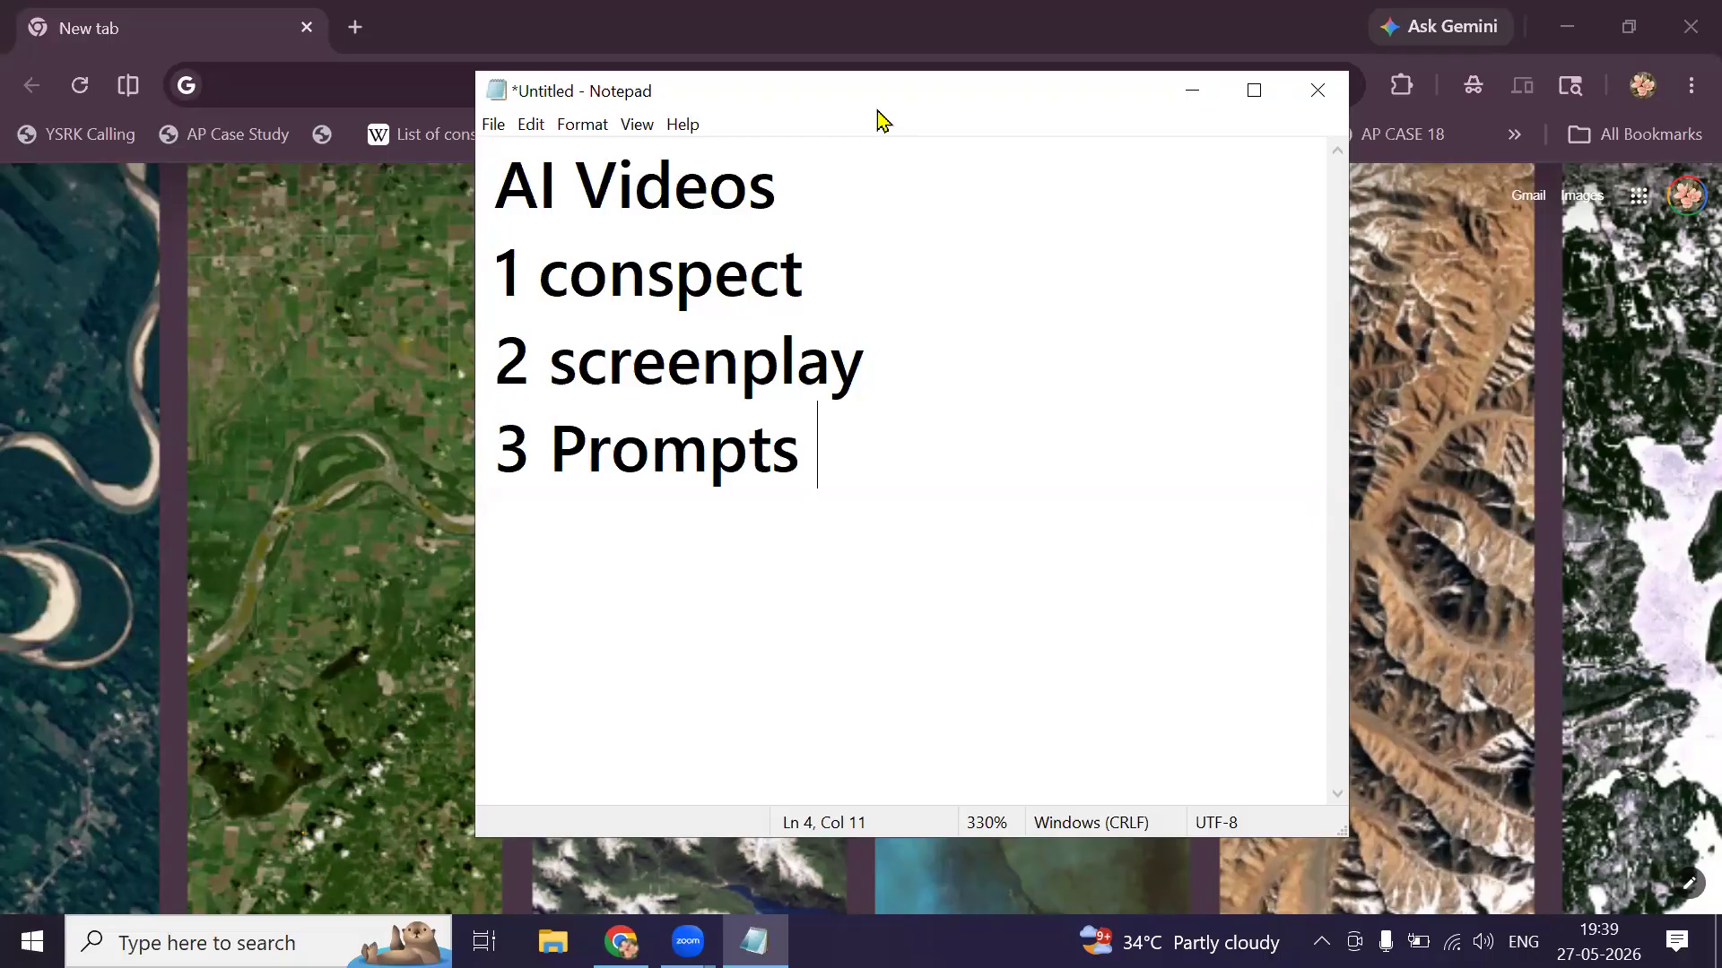
click(860, 180)
Append '(commercial )' to the AI Videos heading.
text(())
key(Left)
text(c)
text(ommerci)
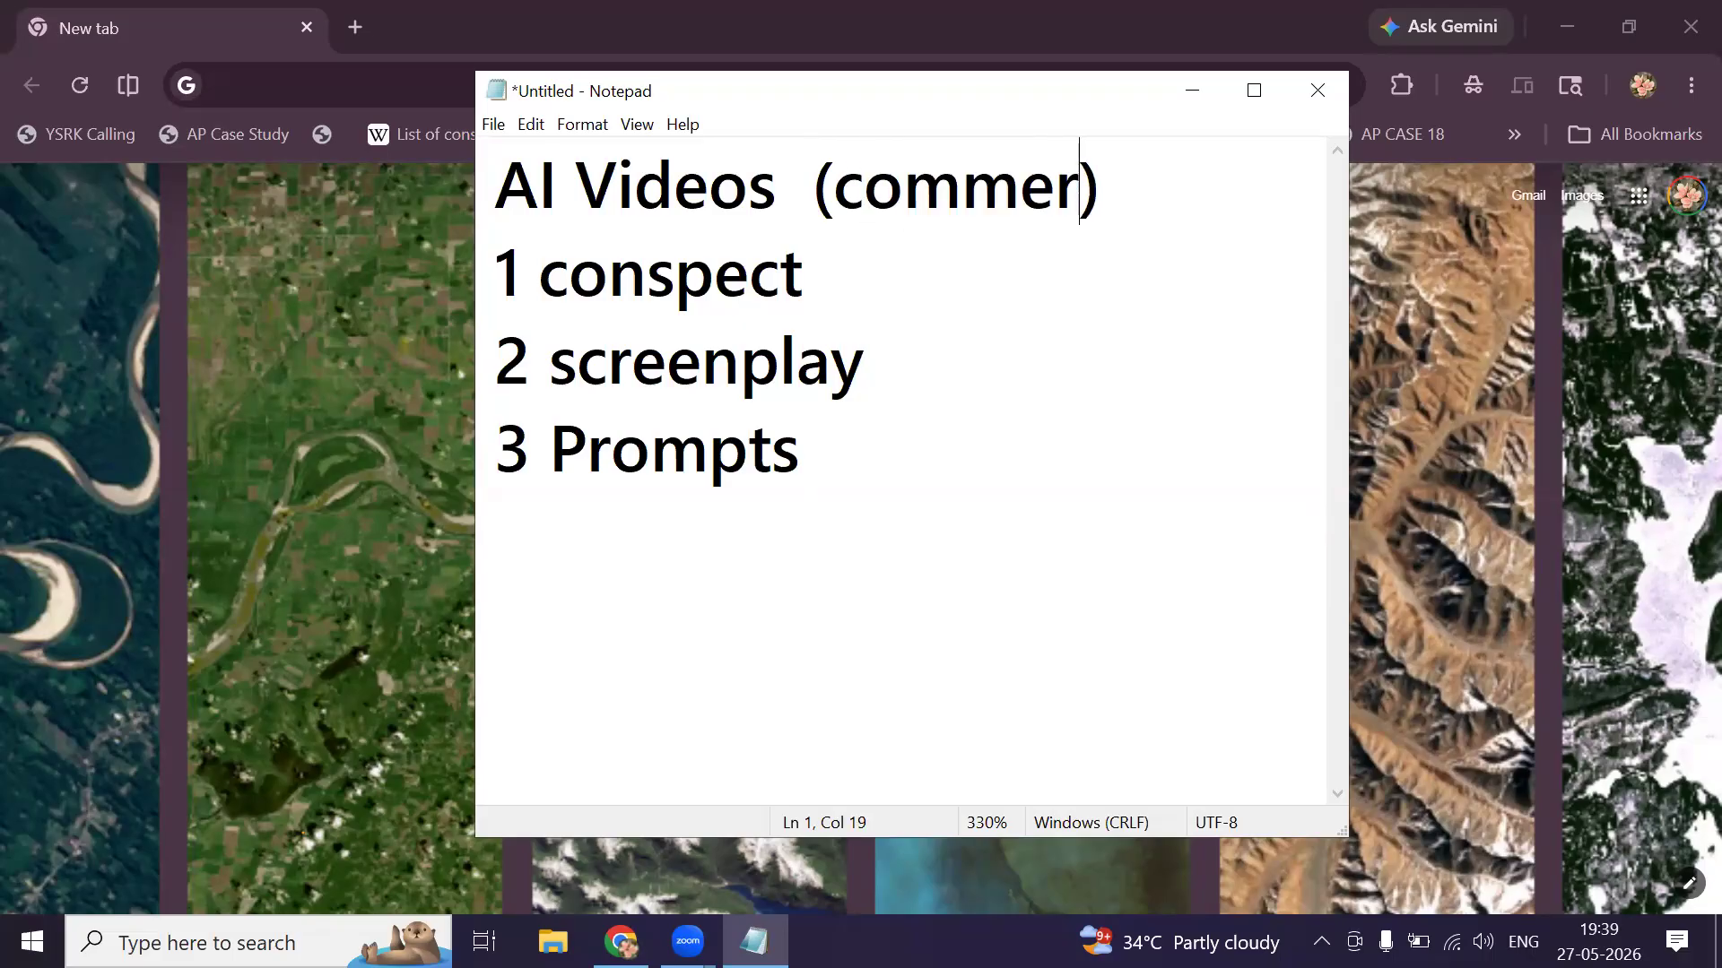
text(al)
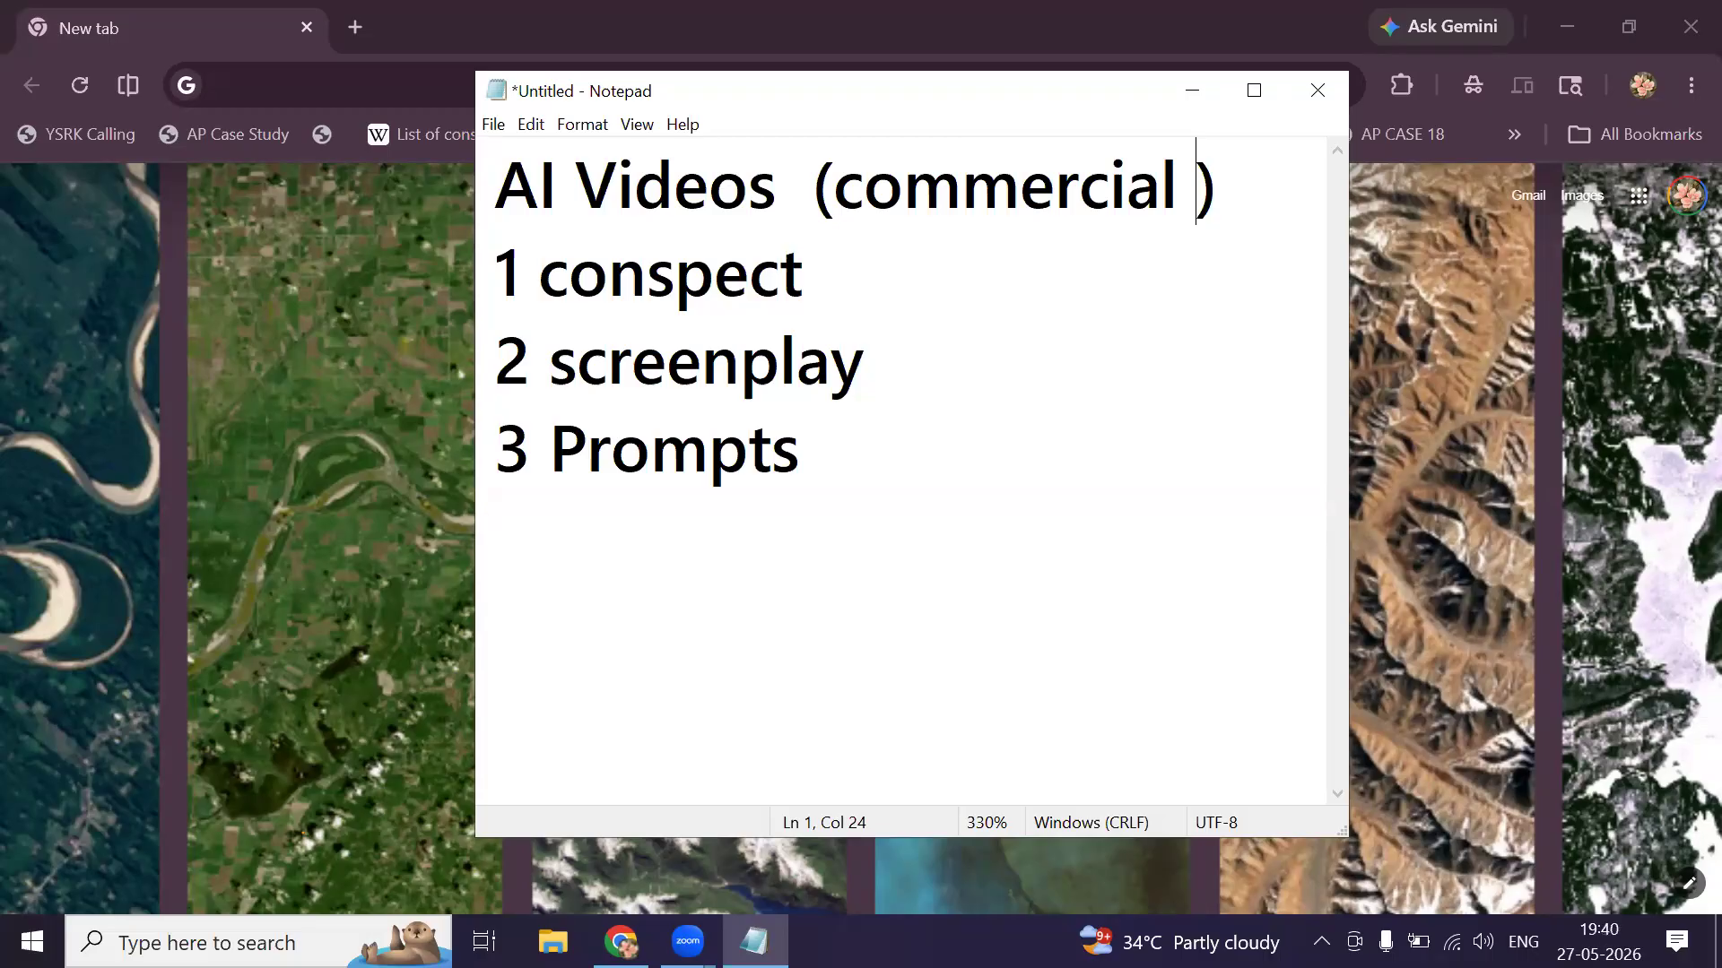
double_click(789, 289)
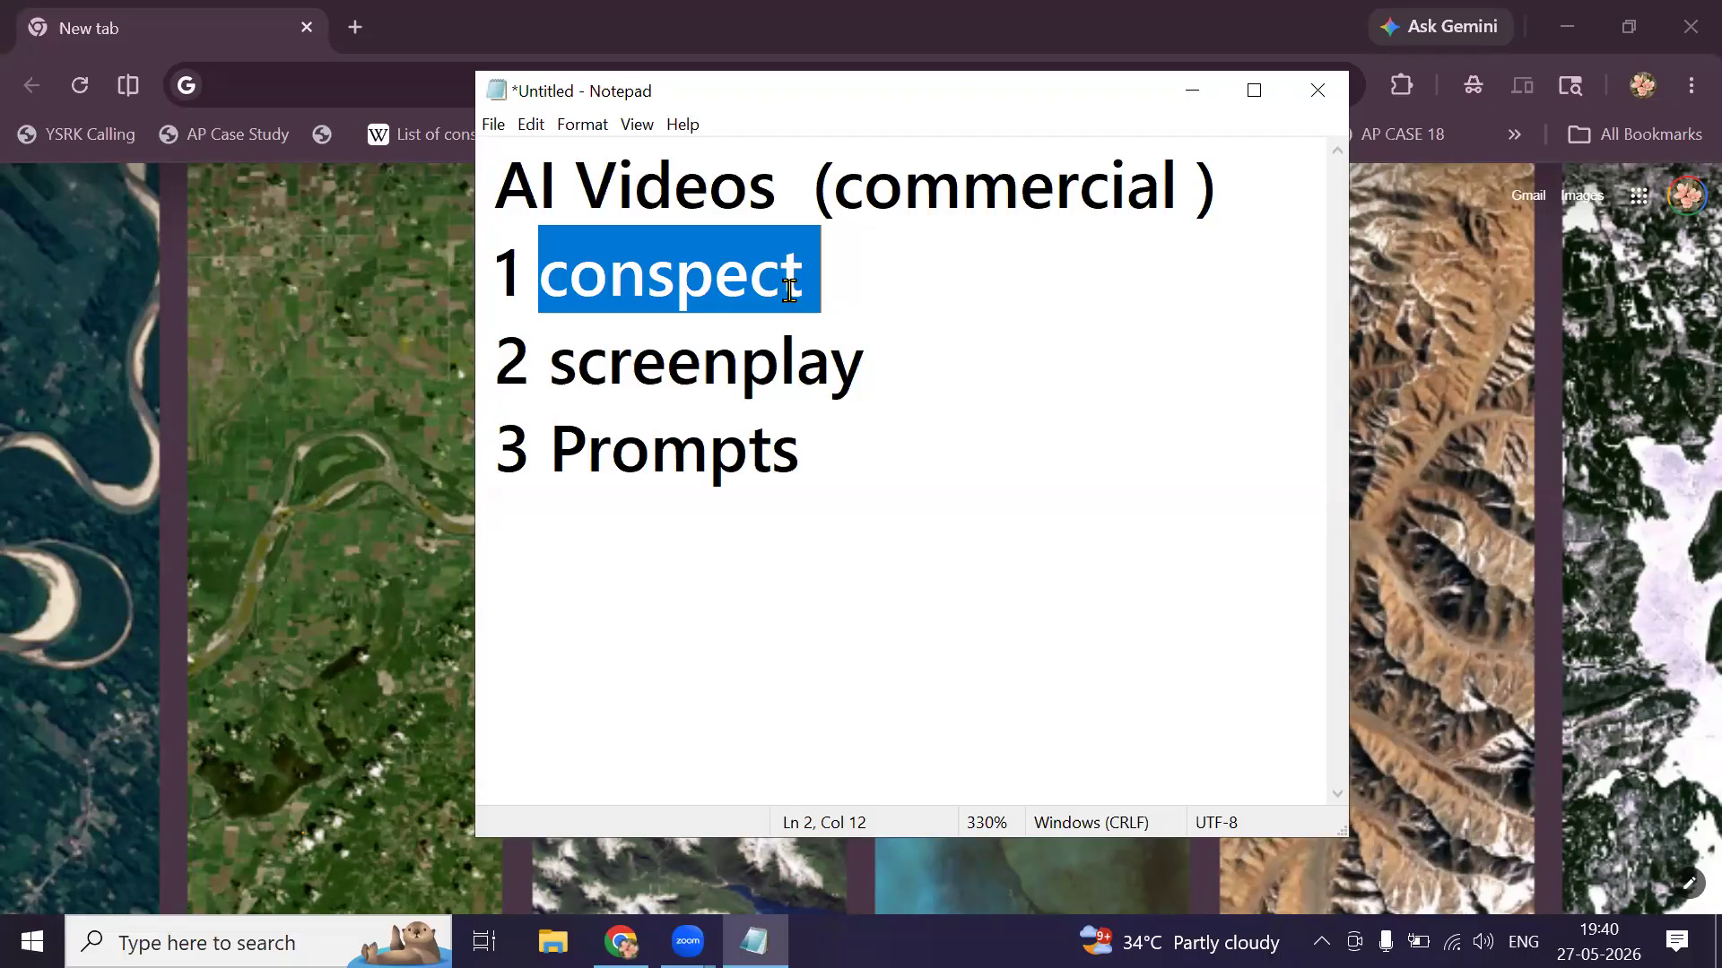
Drag the Notepad window down below Chrome's address bar.
drag(778, 102, 780, 217)
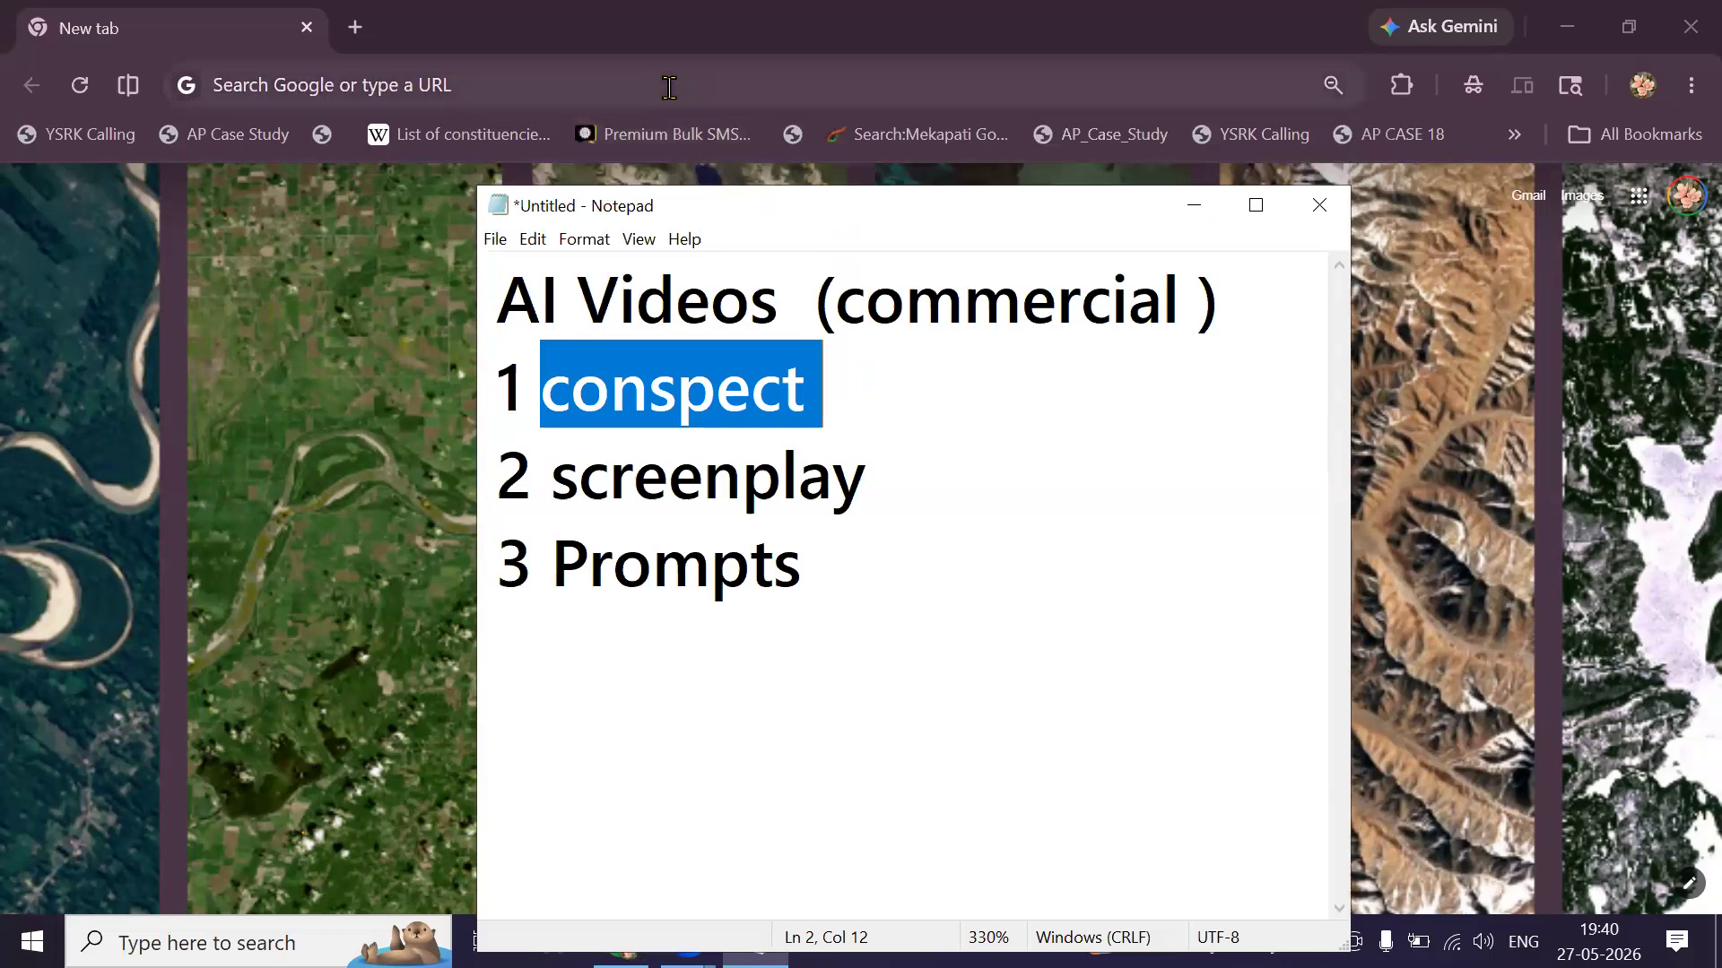
Type 'chat' in Chrome's address bar and go to chatgpt.com.
click(669, 87)
text(CVha)
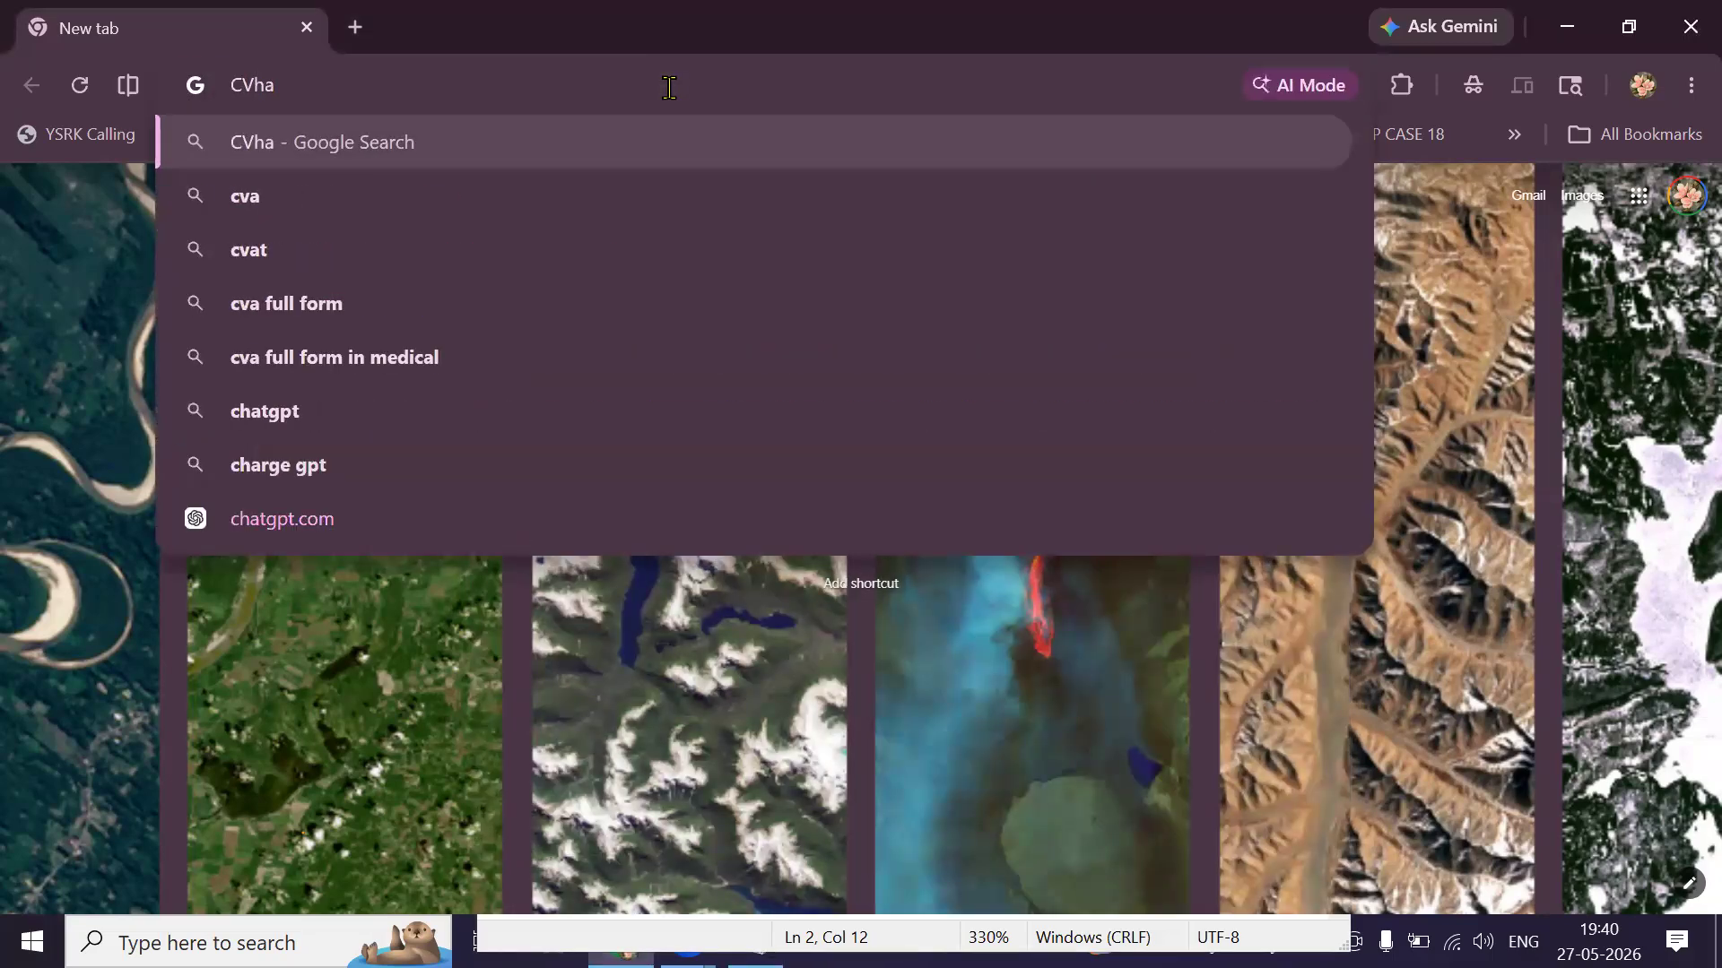
key(BackSpace)
key(BackSpace)
key(BackSpace)
text(ha)
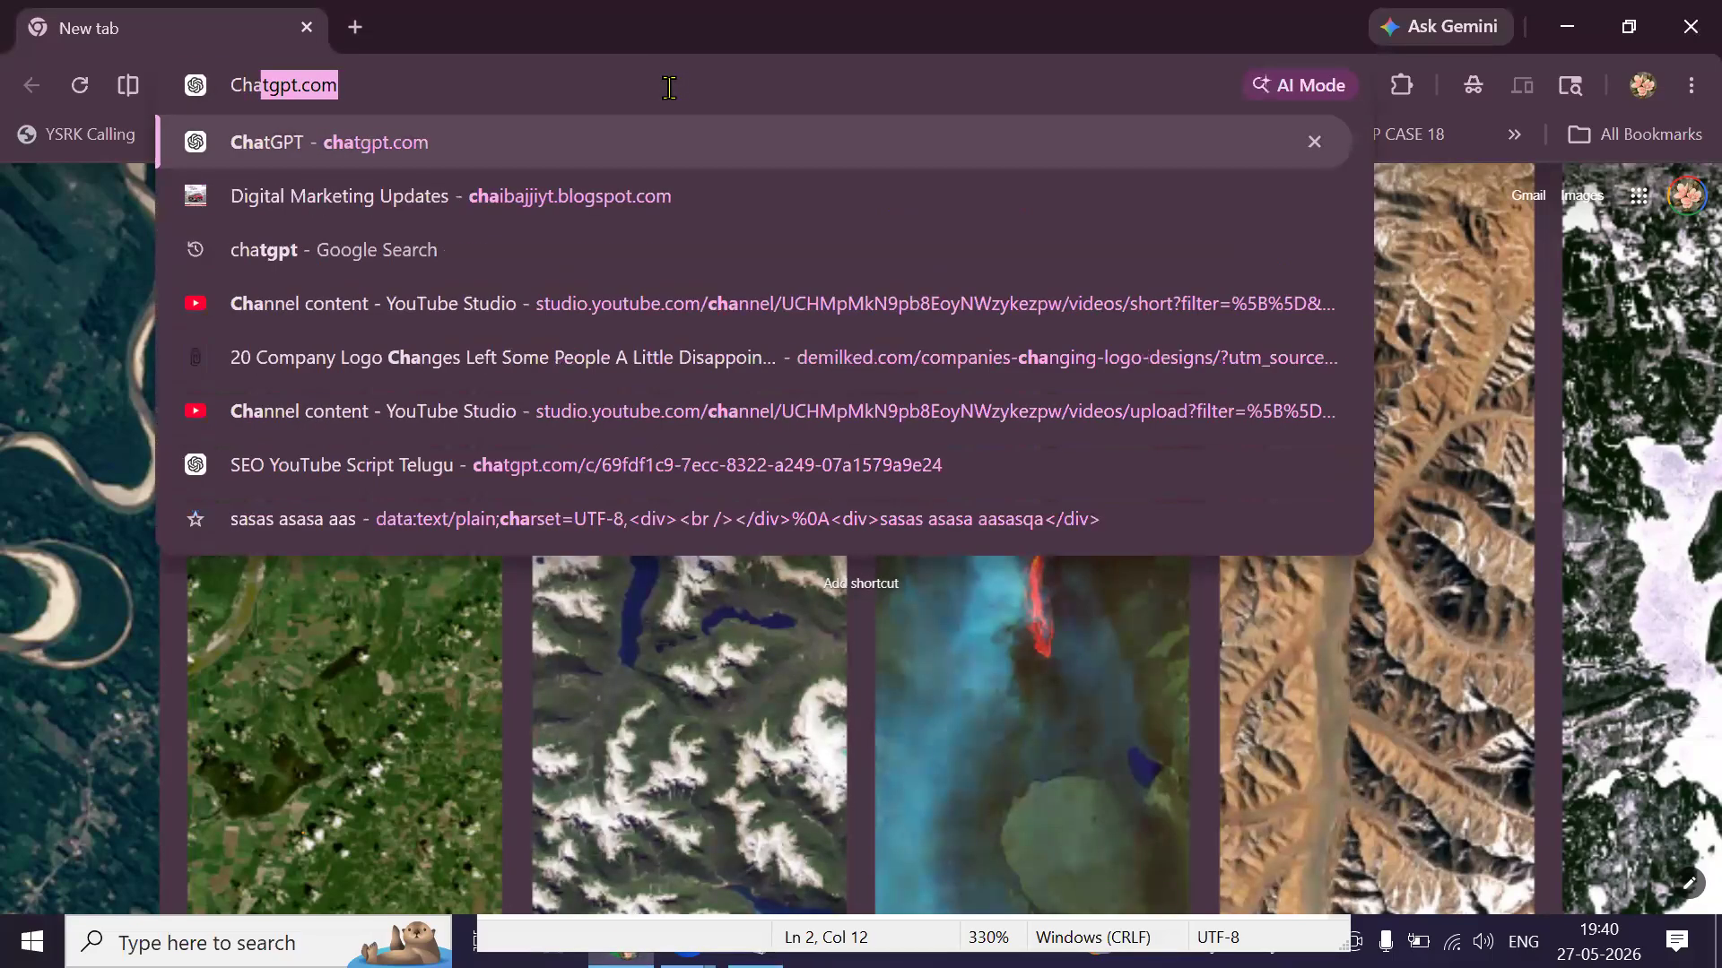
text(tgpt.com)
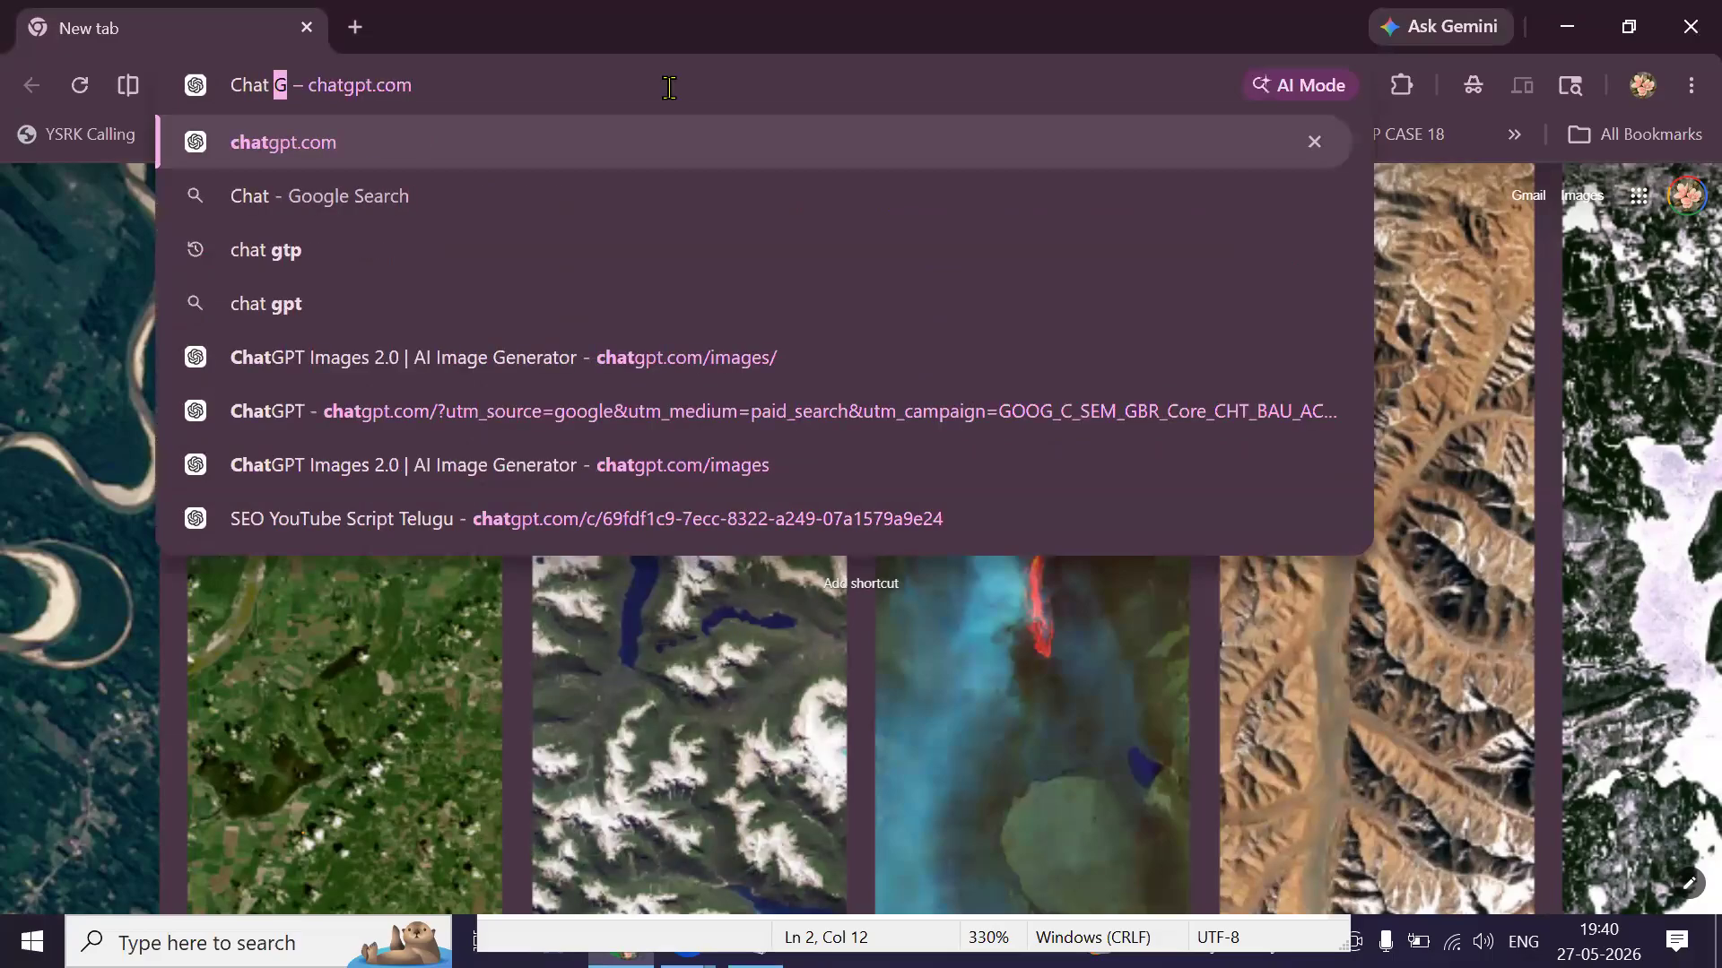
key(Return)
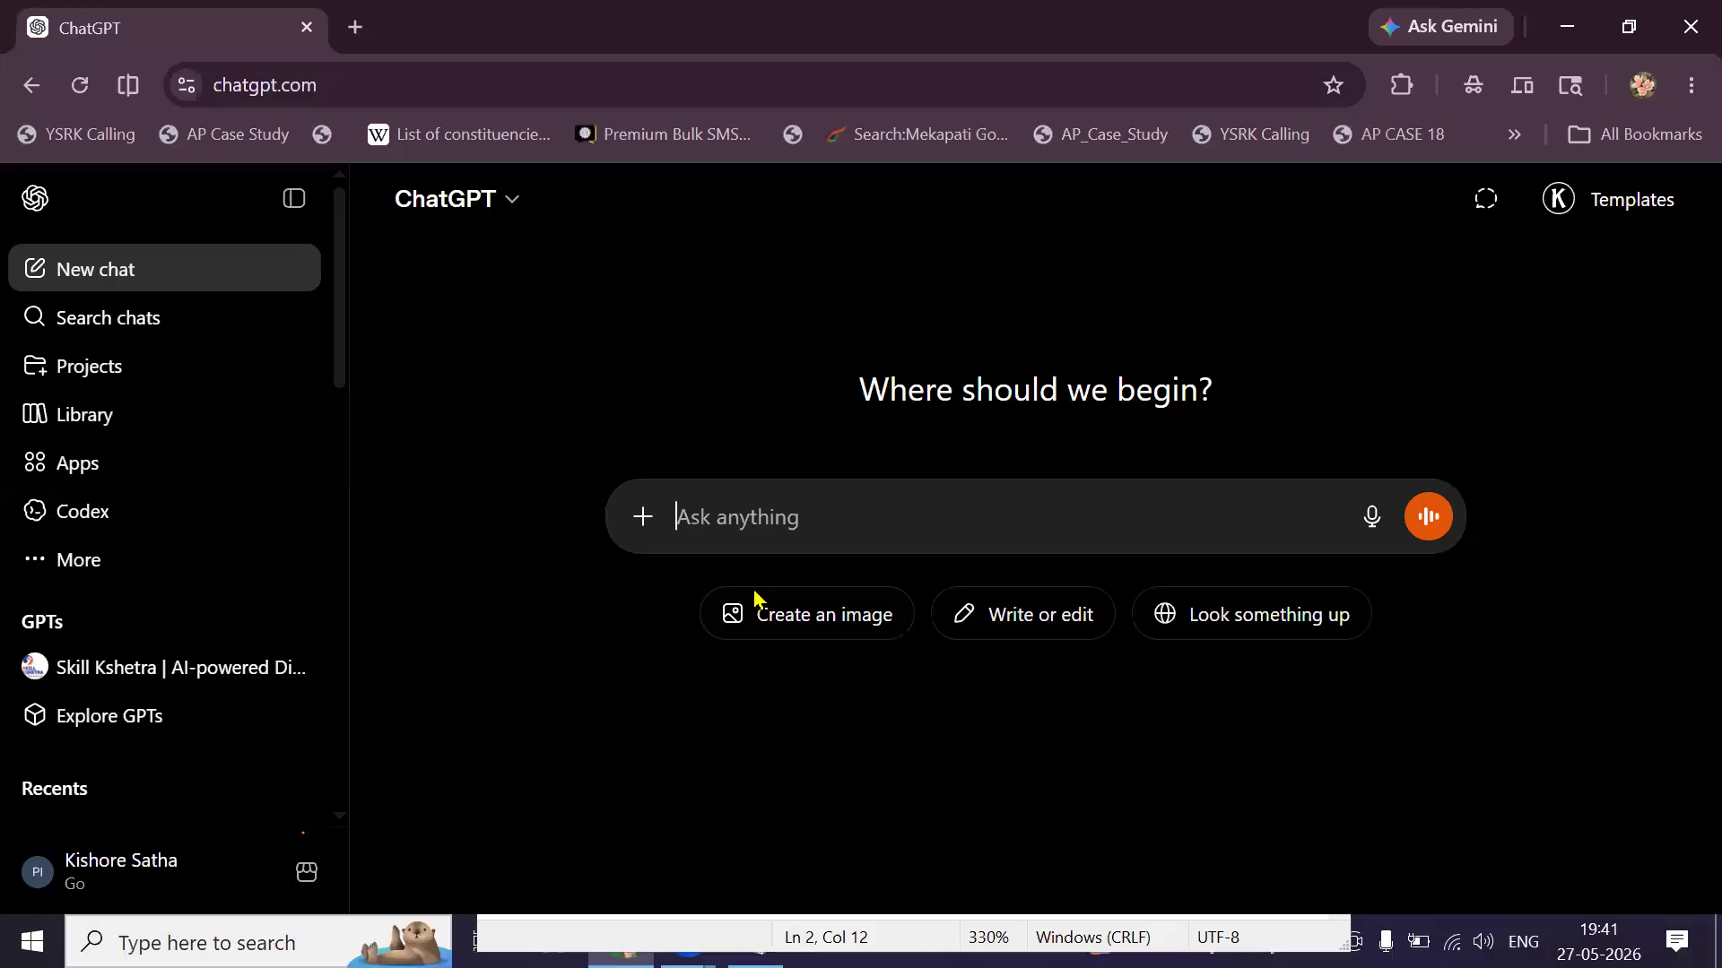
key(alt+Tab)
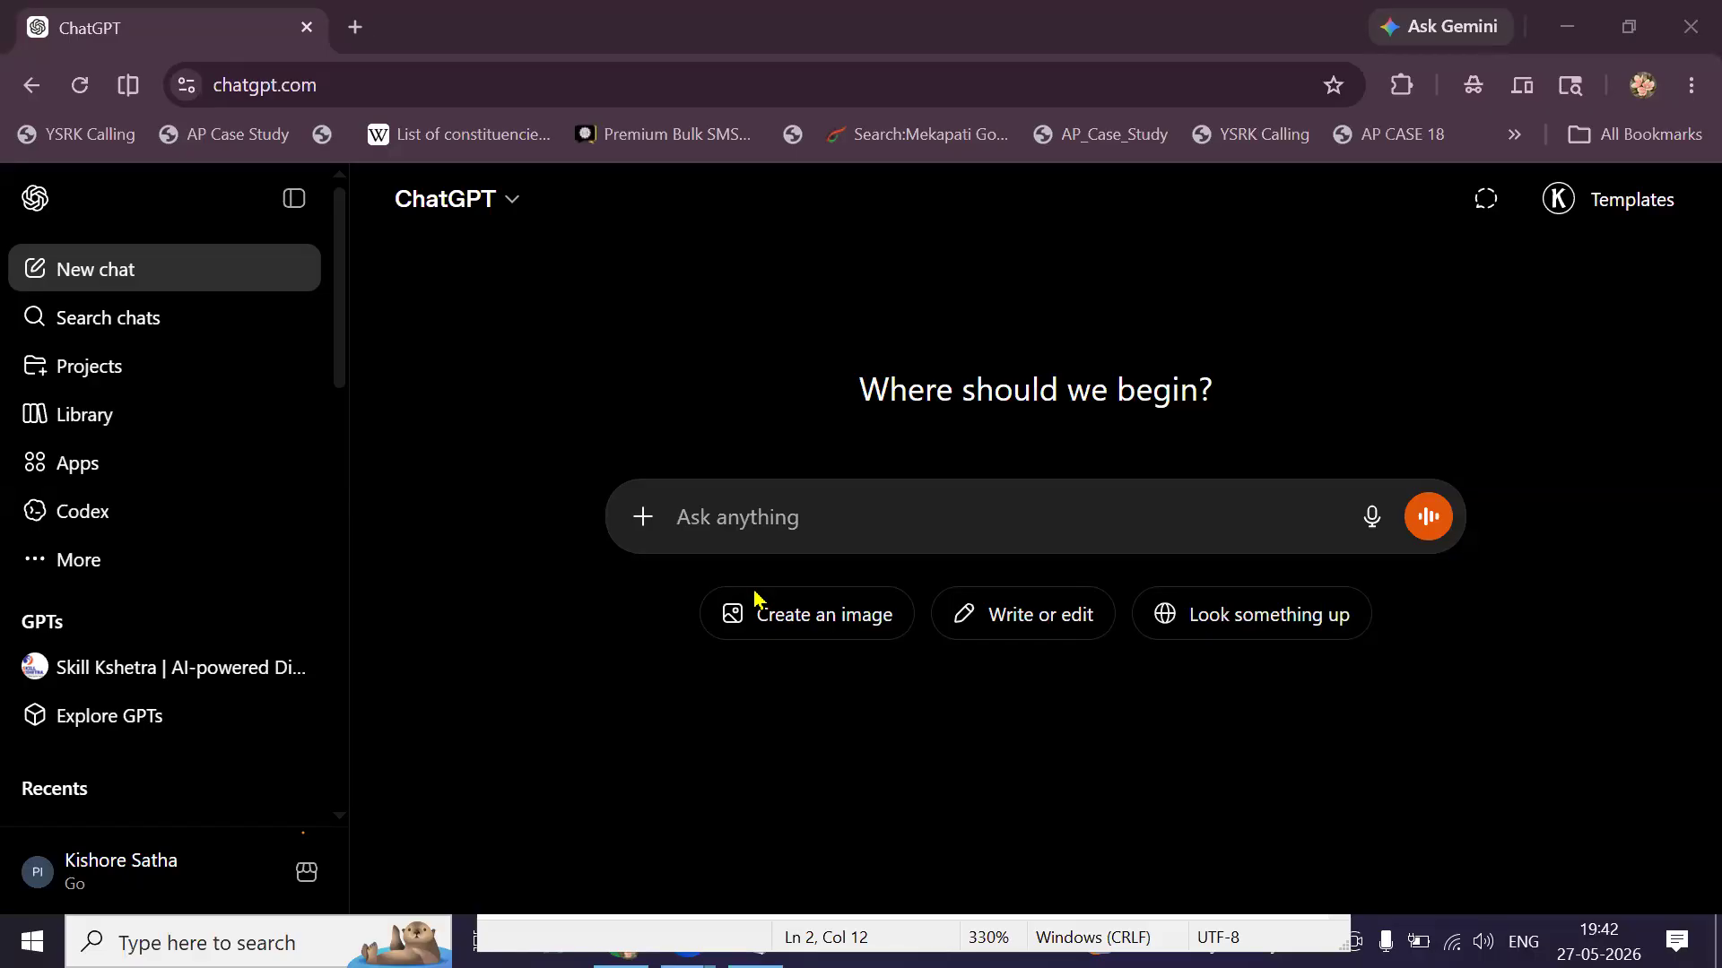
click(944, 519)
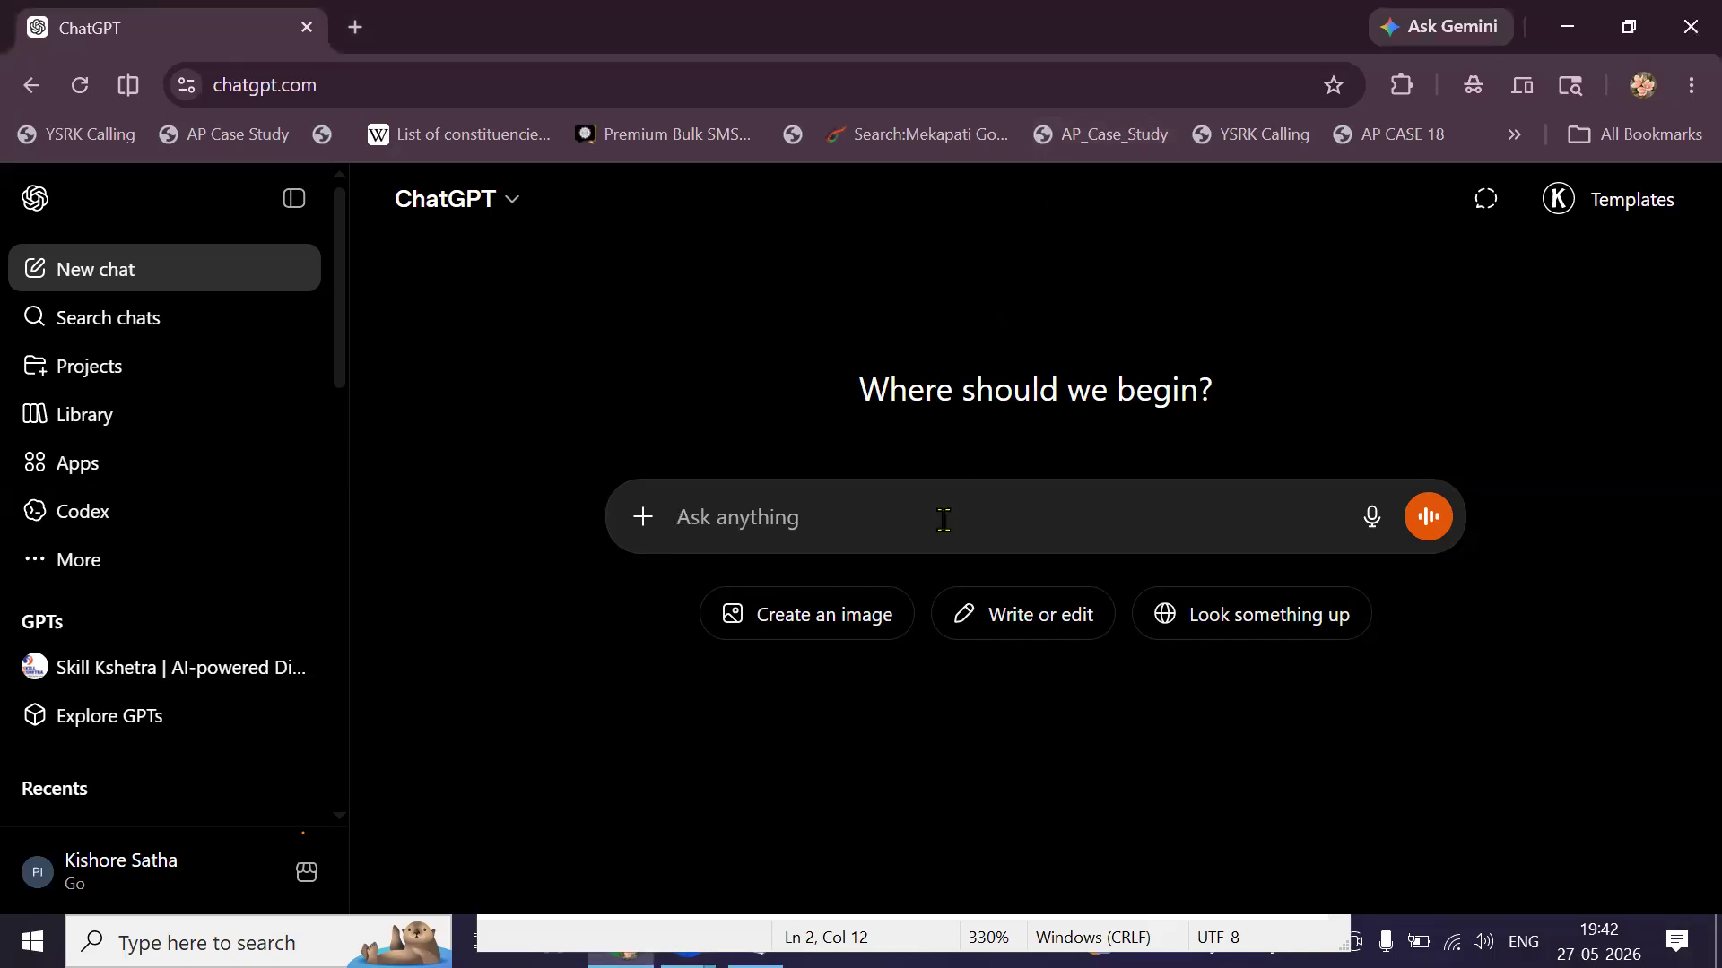
Describe Nandhini Overseas as a Hyderabad immigration agency offering visa, passport and booking services.
text(""Nand)
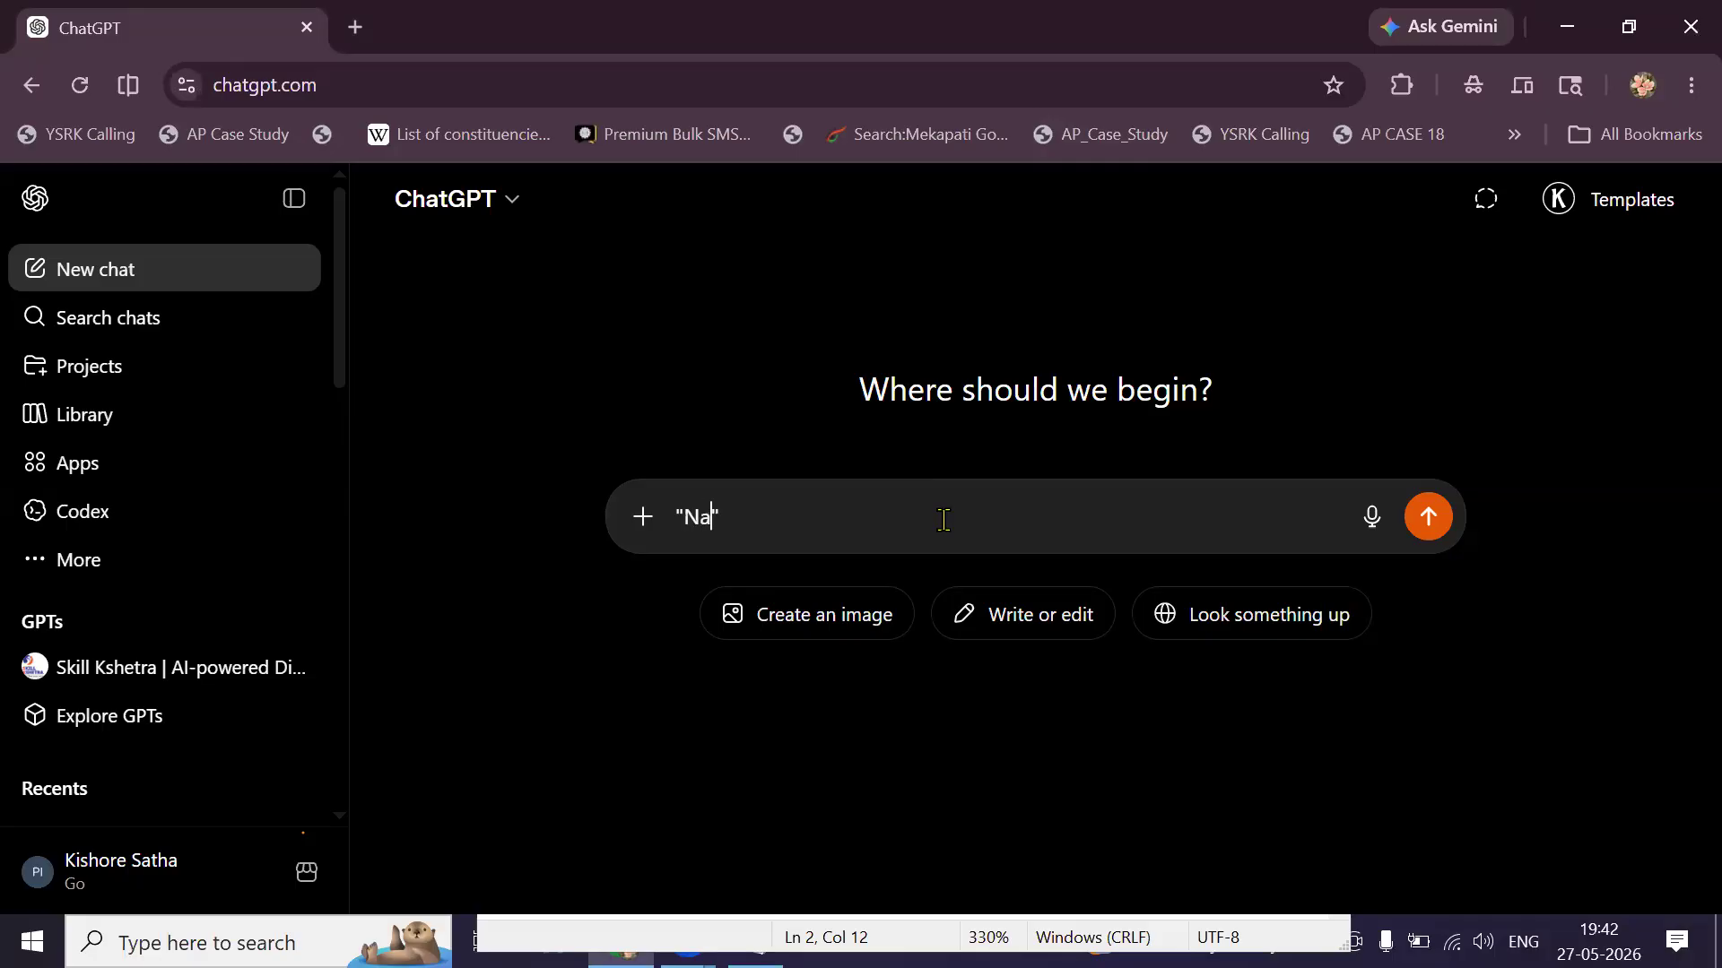
text(hini Overseas)
text( is )
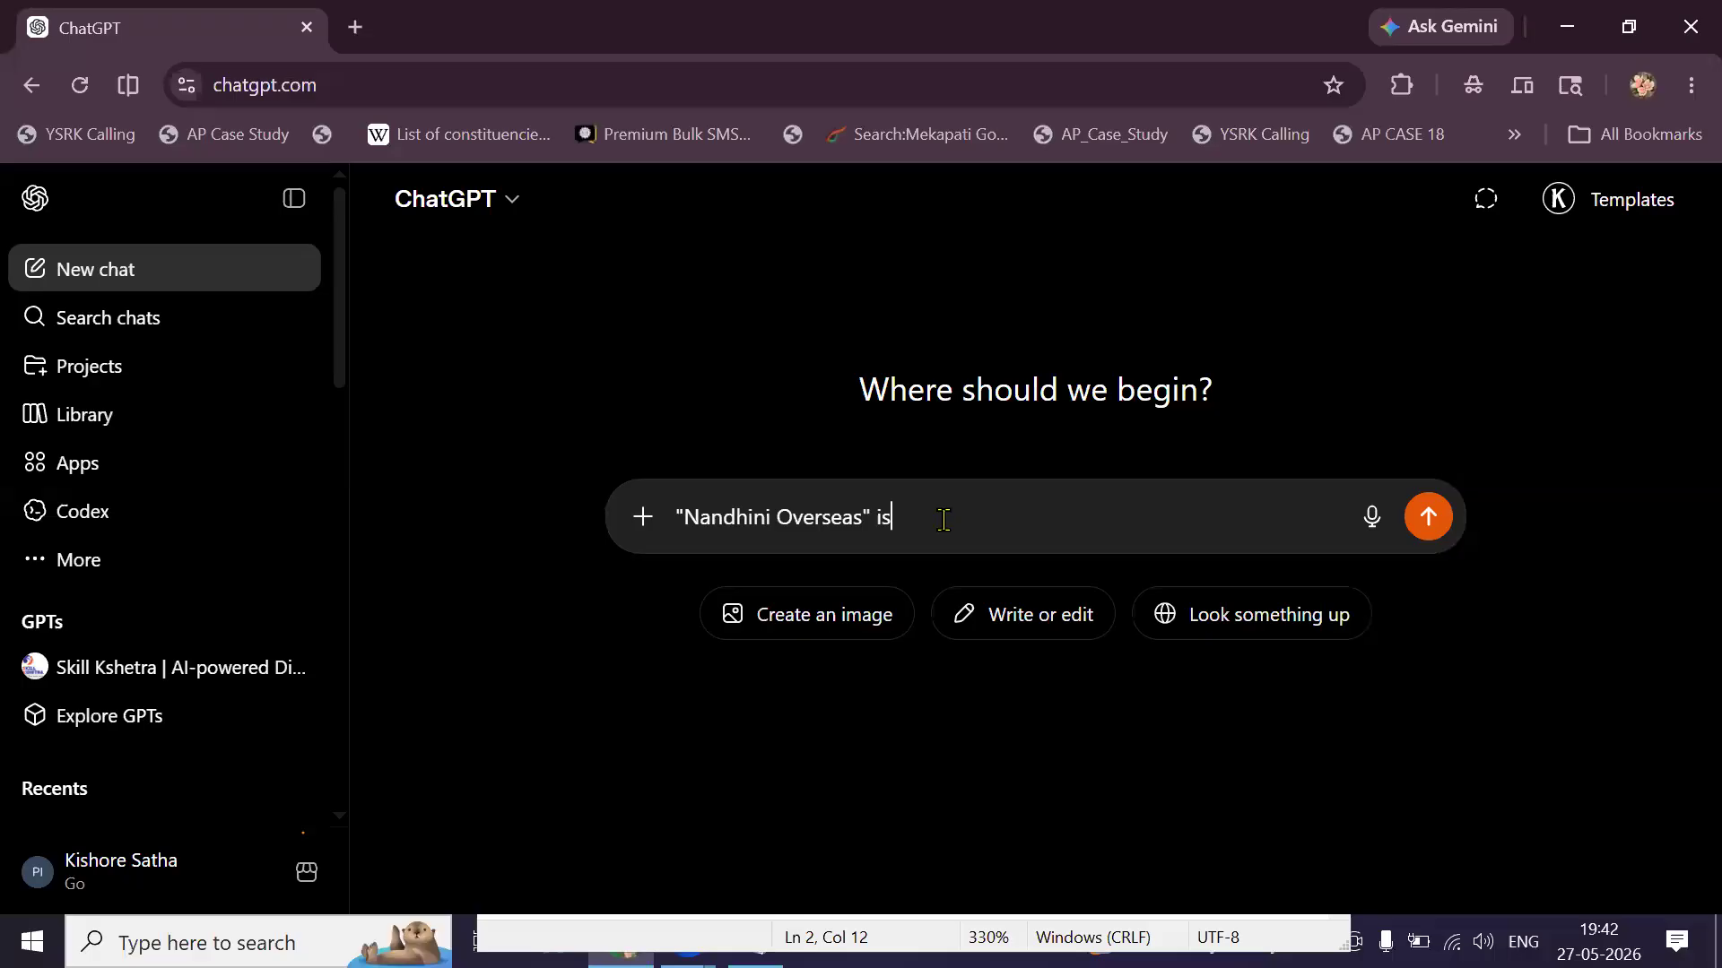
text(an inmegration agency in Hyderabad, )
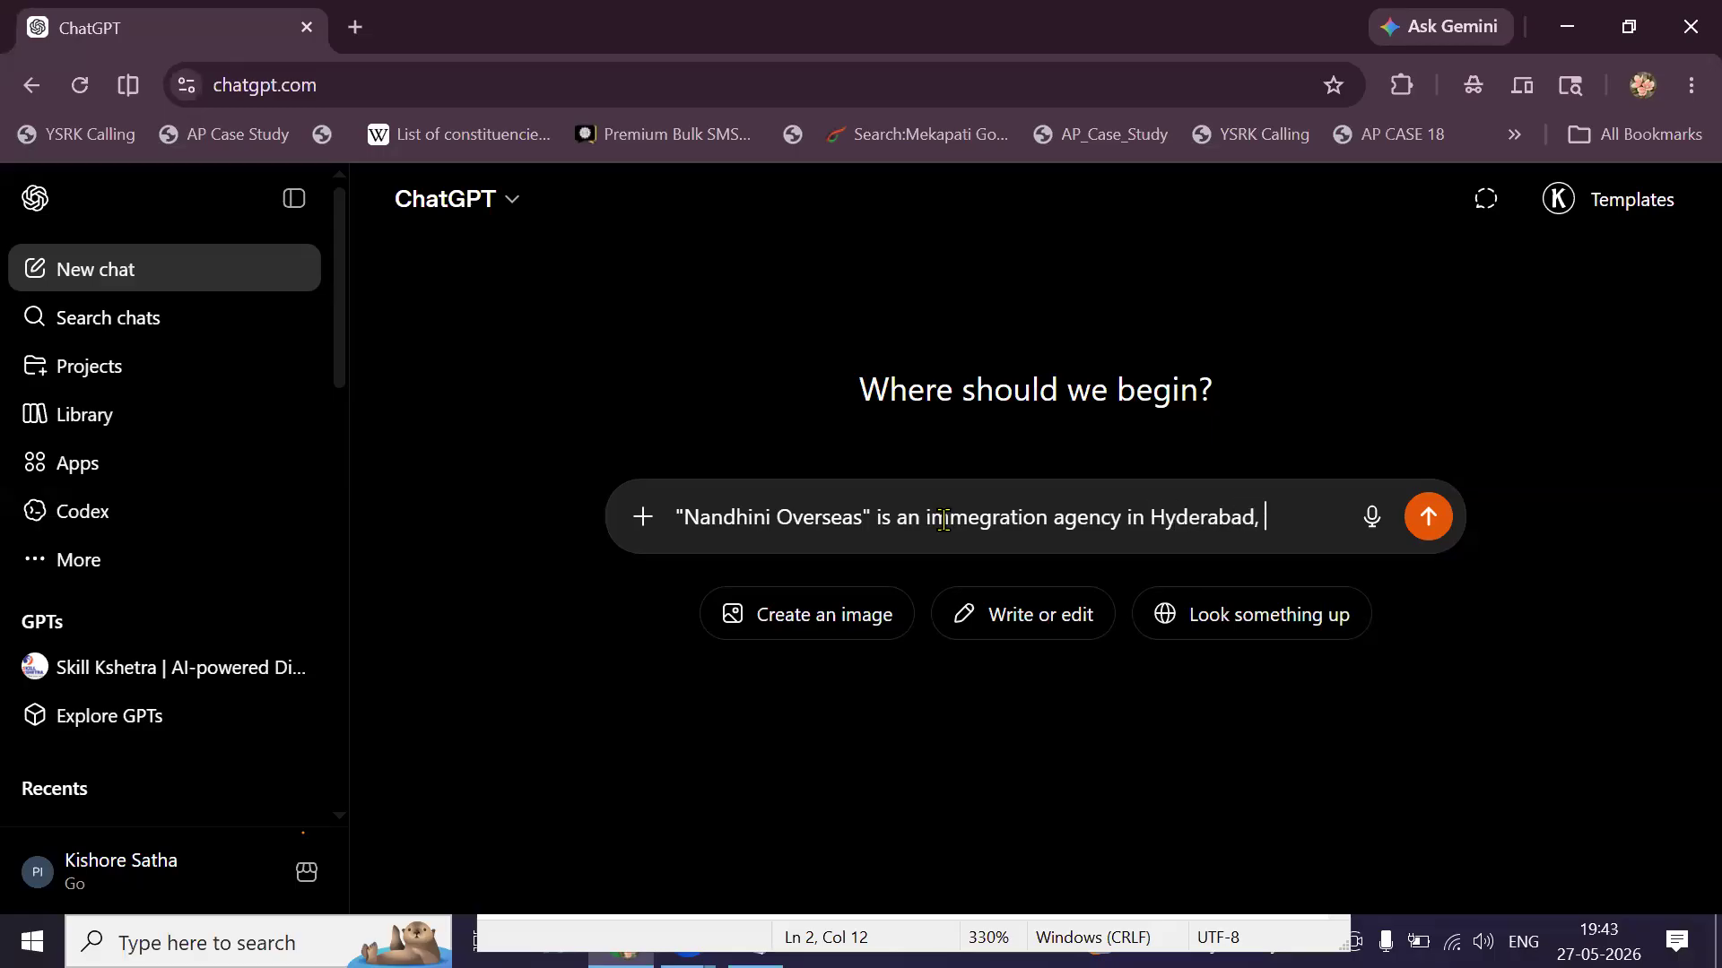
text(Worl)
key(BackSpace)
text(ks on)
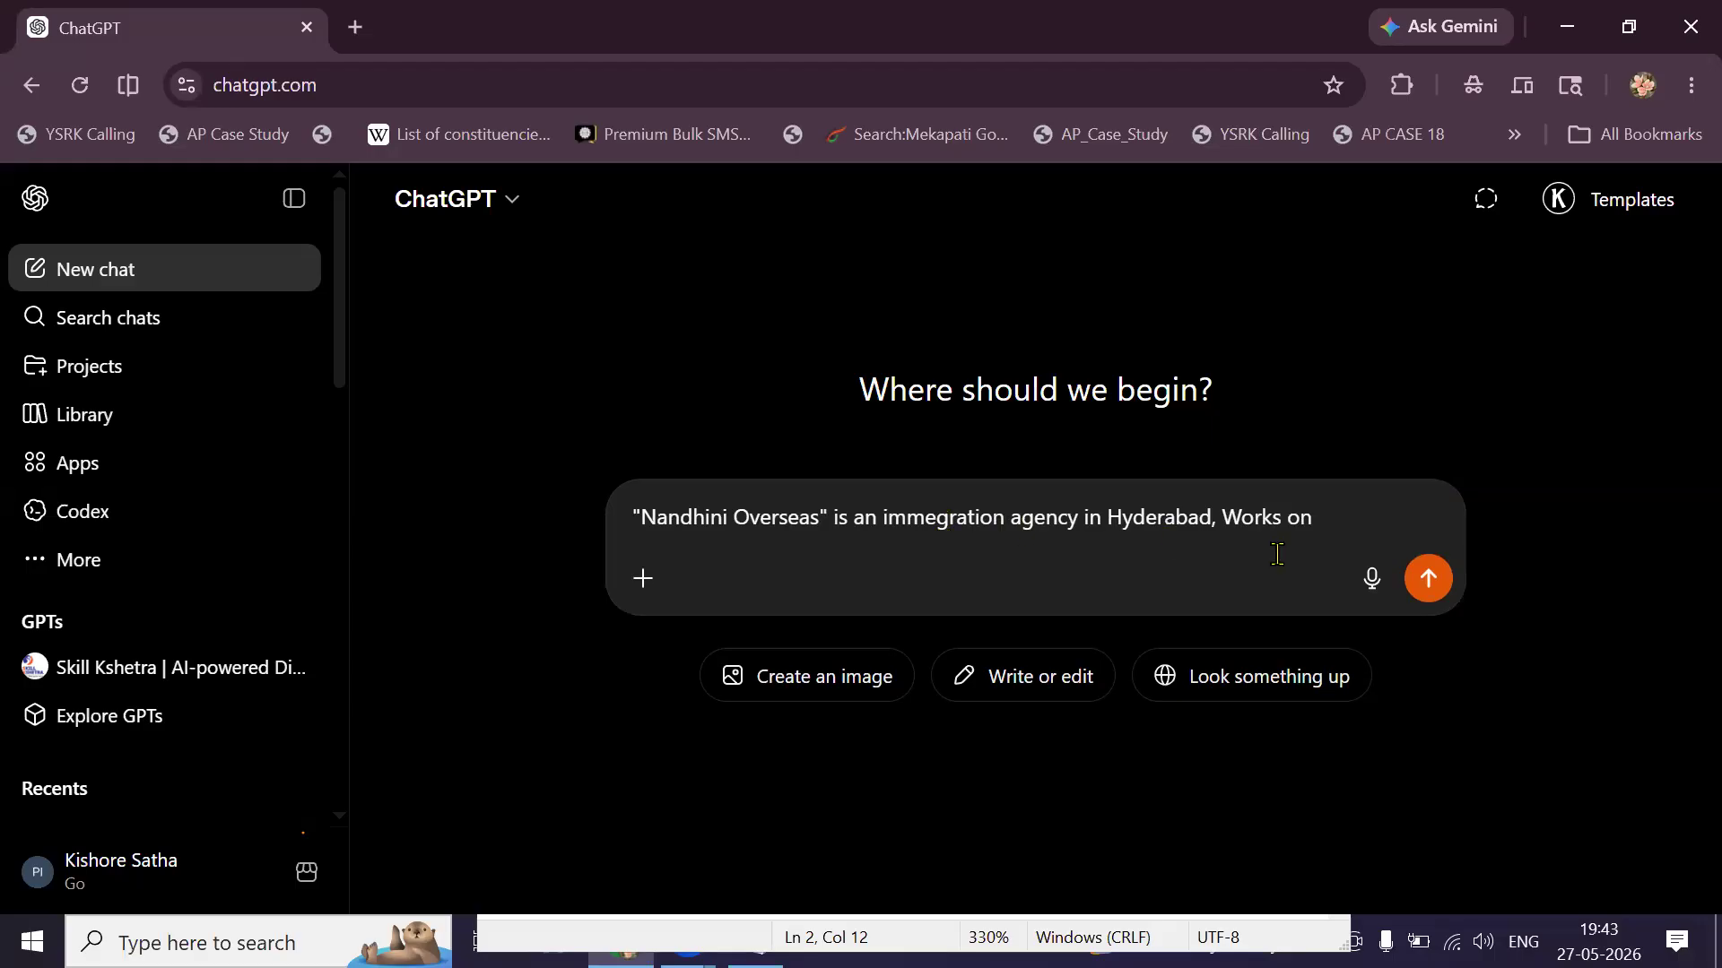
text(Visa Services ,)
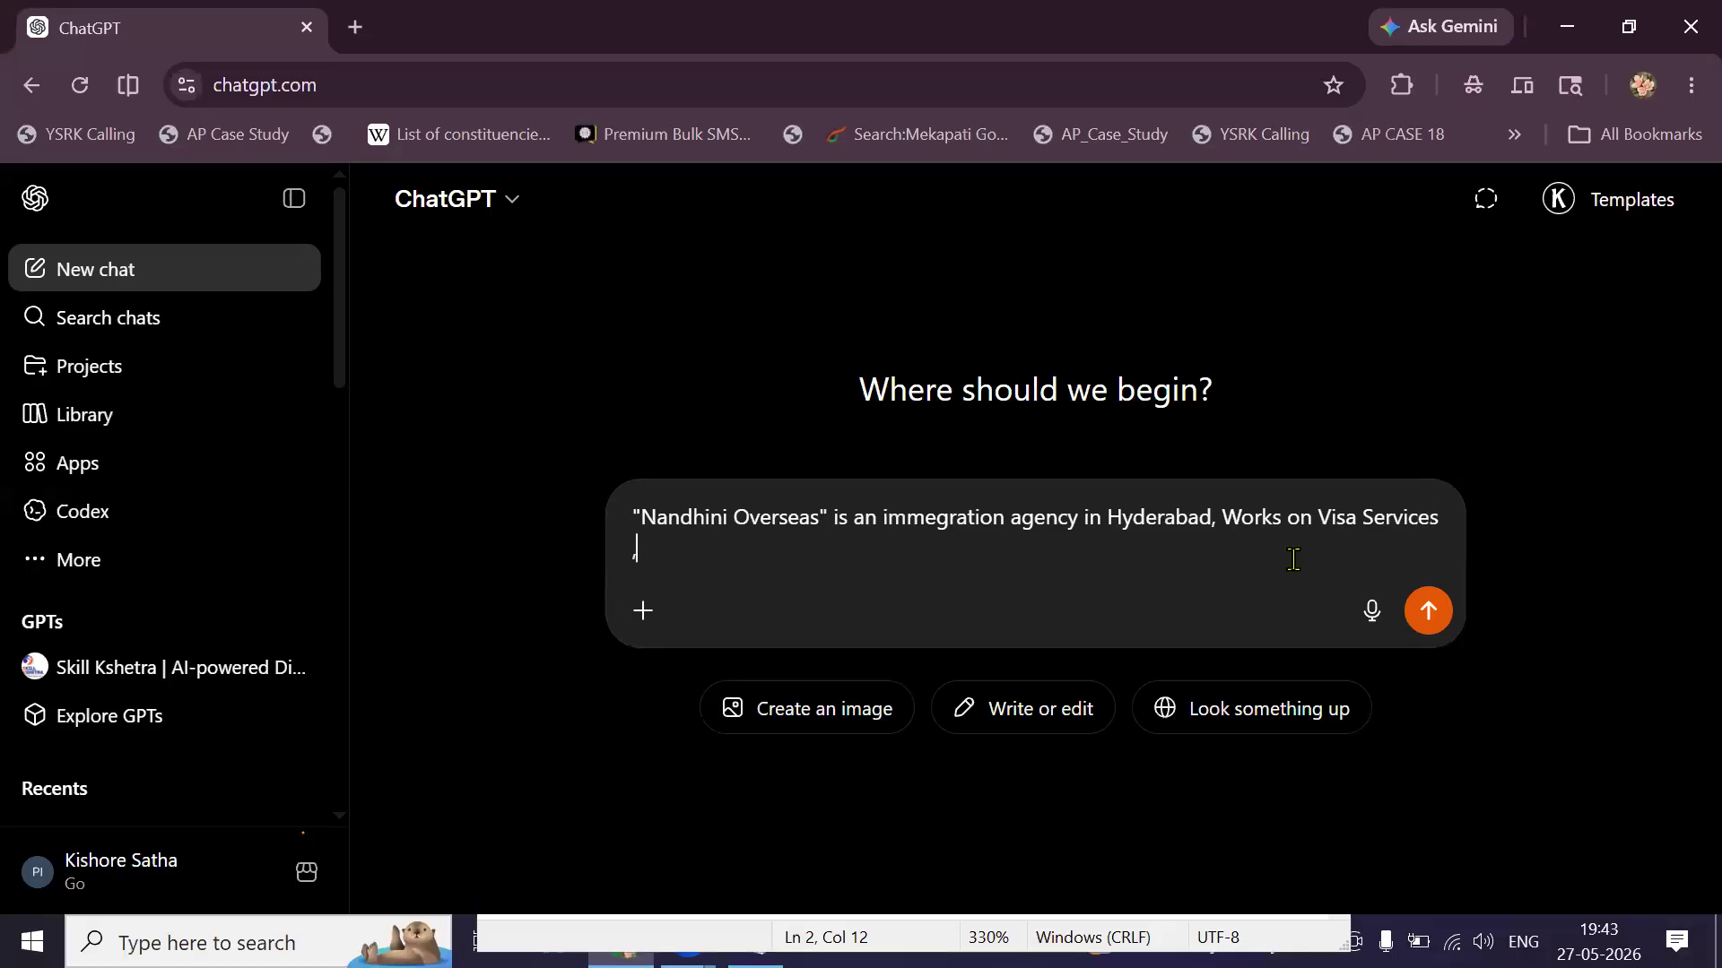
text( Passport and booking services)
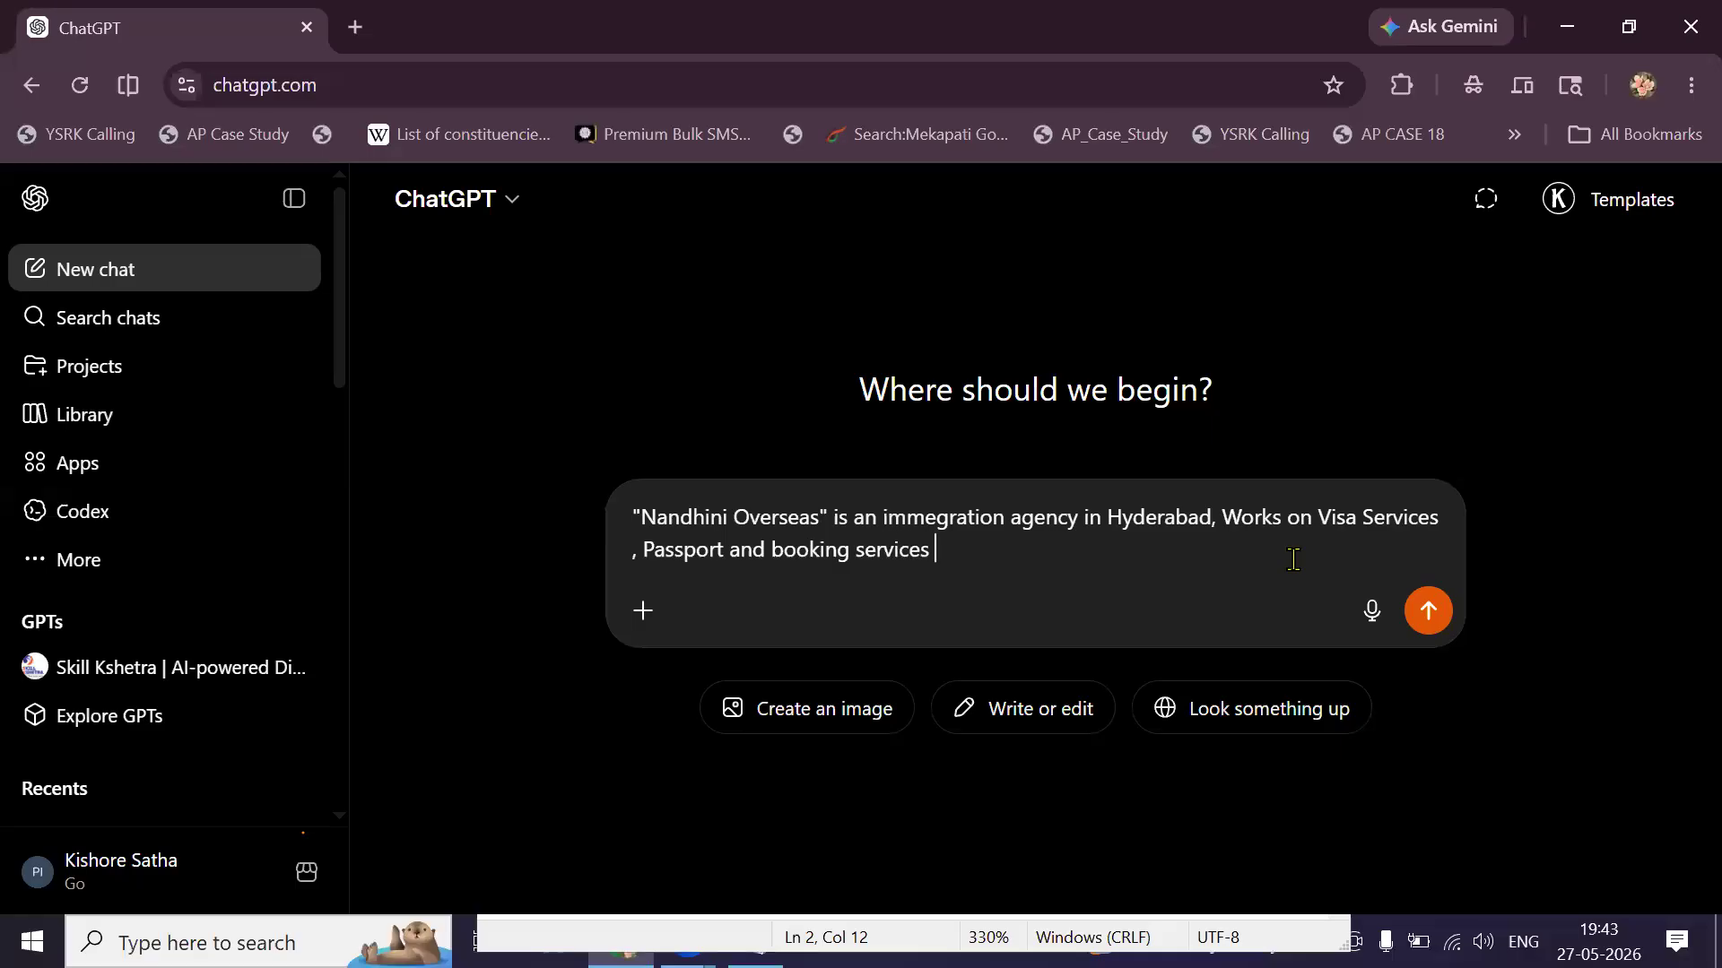
text( , Student Visa is their USP)
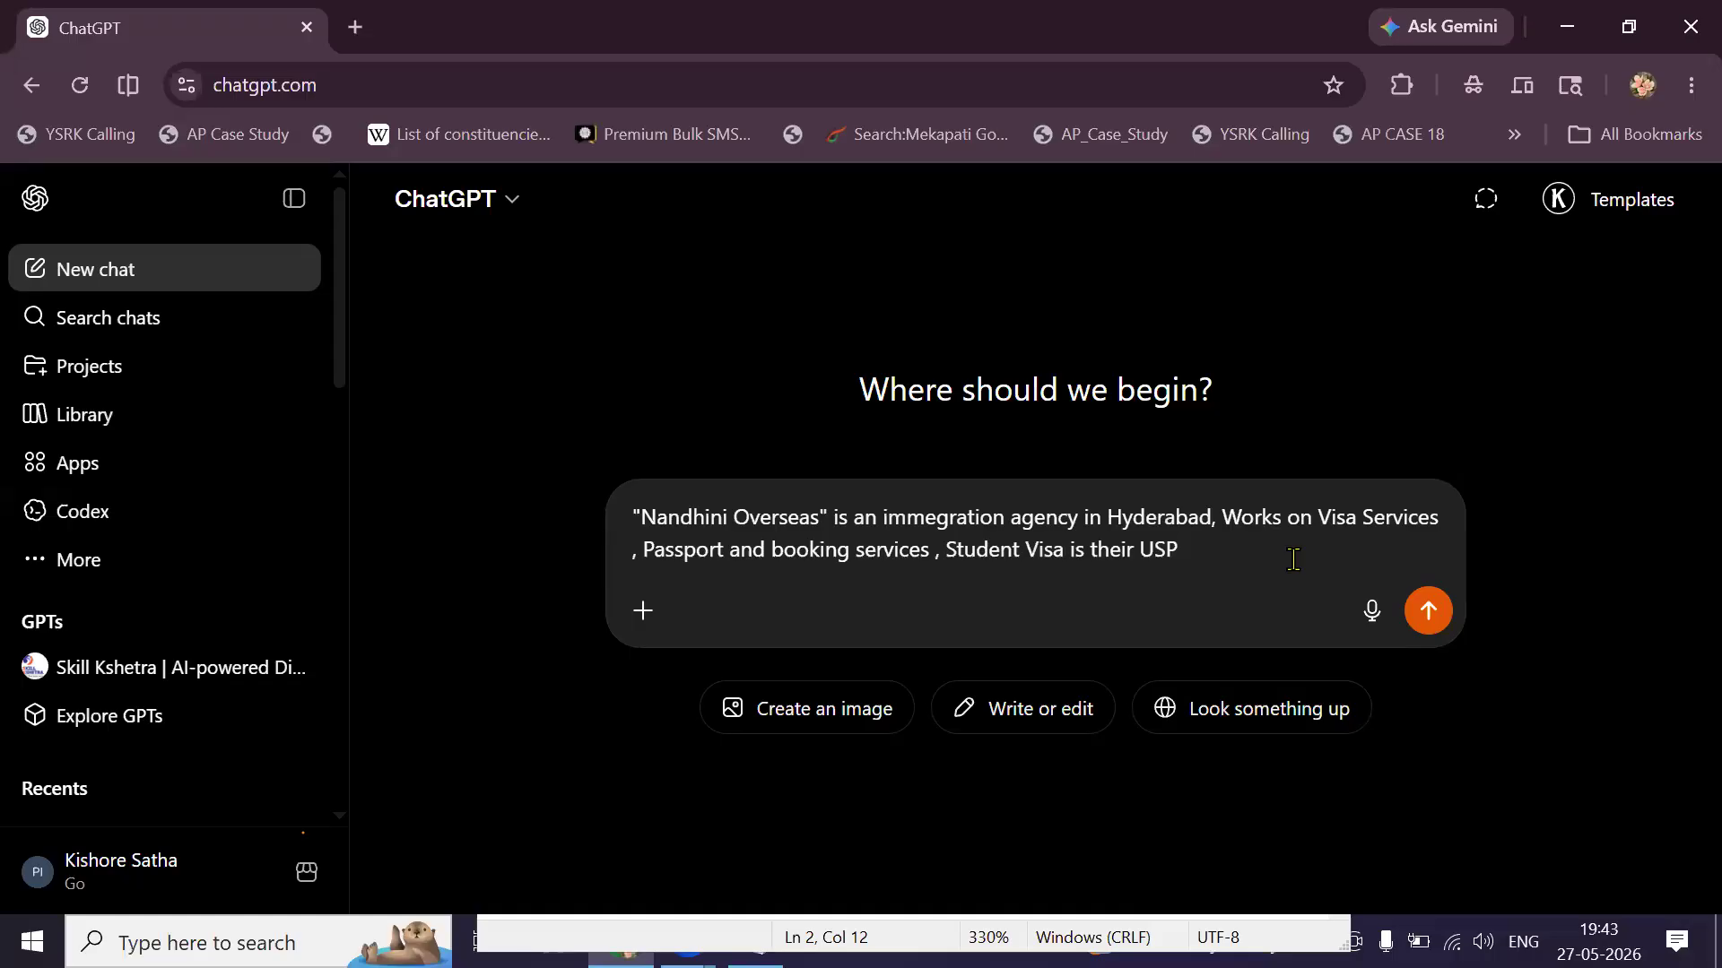
Finish the prompt with 'Student Visa is their USP, UK'.
drag(1180, 571, 1057, 588)
text(, )
text(UK )
text(B)
key(BackSpace)
Add a line 'Give me Some Commercial Video Ideas' and send the prompt.
text(.)
key(shift+Return)
key(shift+Return)
text(Giv)
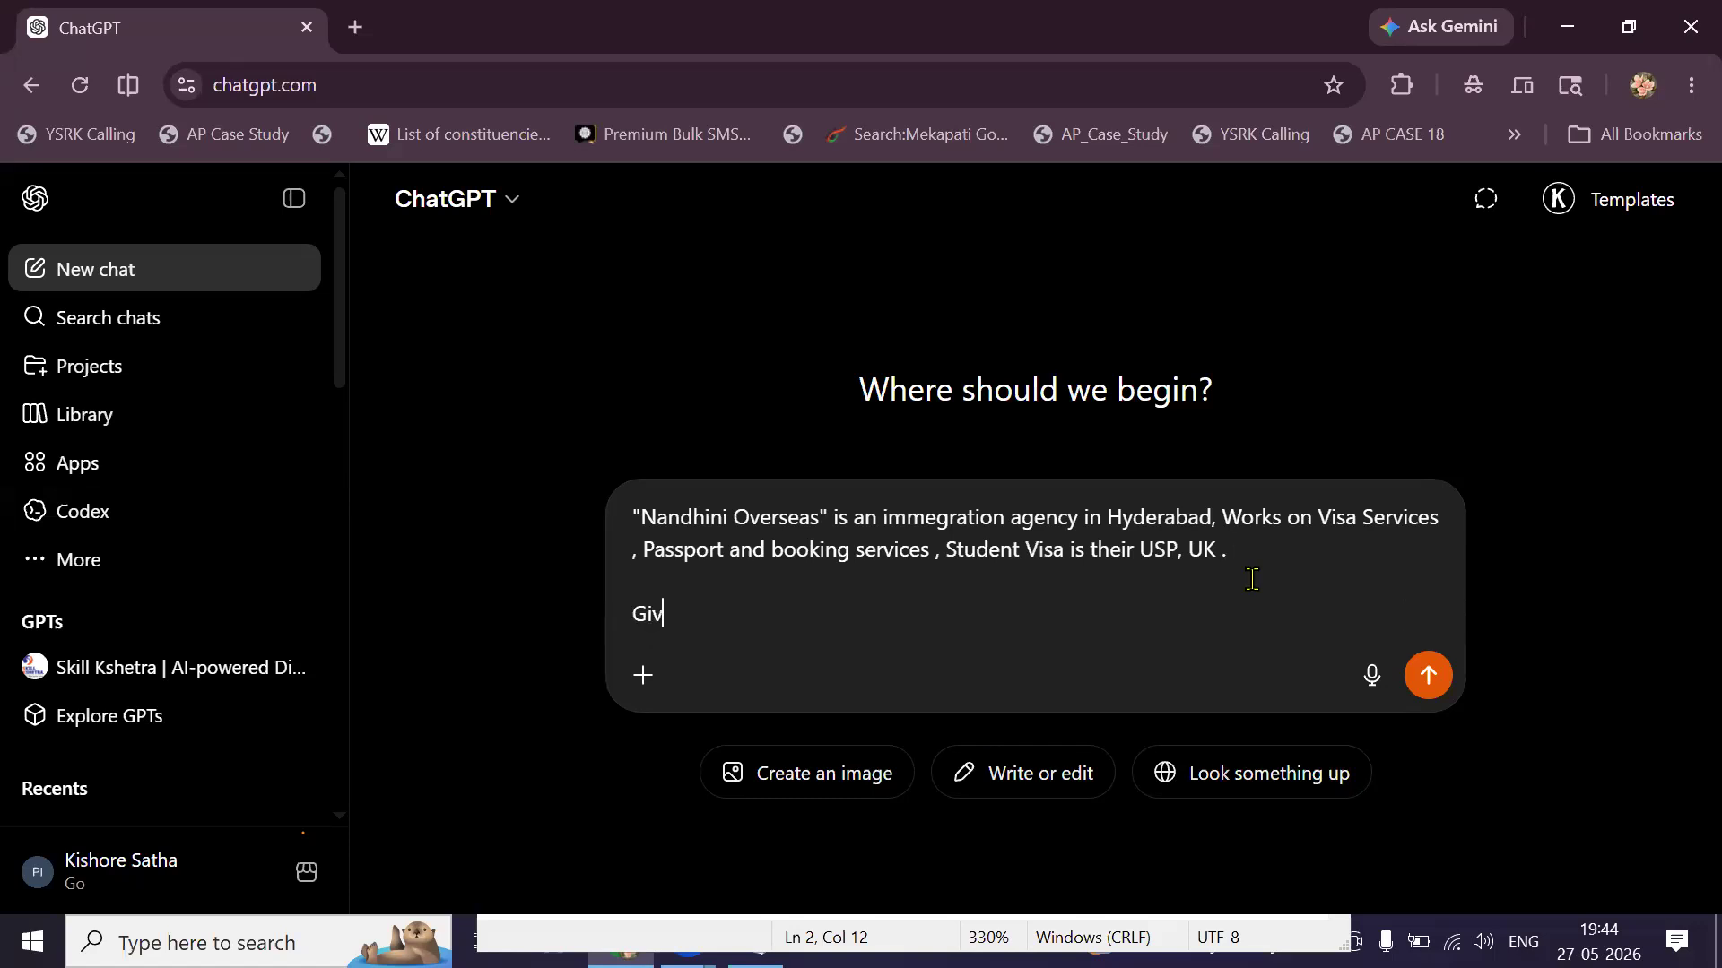
text(e me Some Commerci)
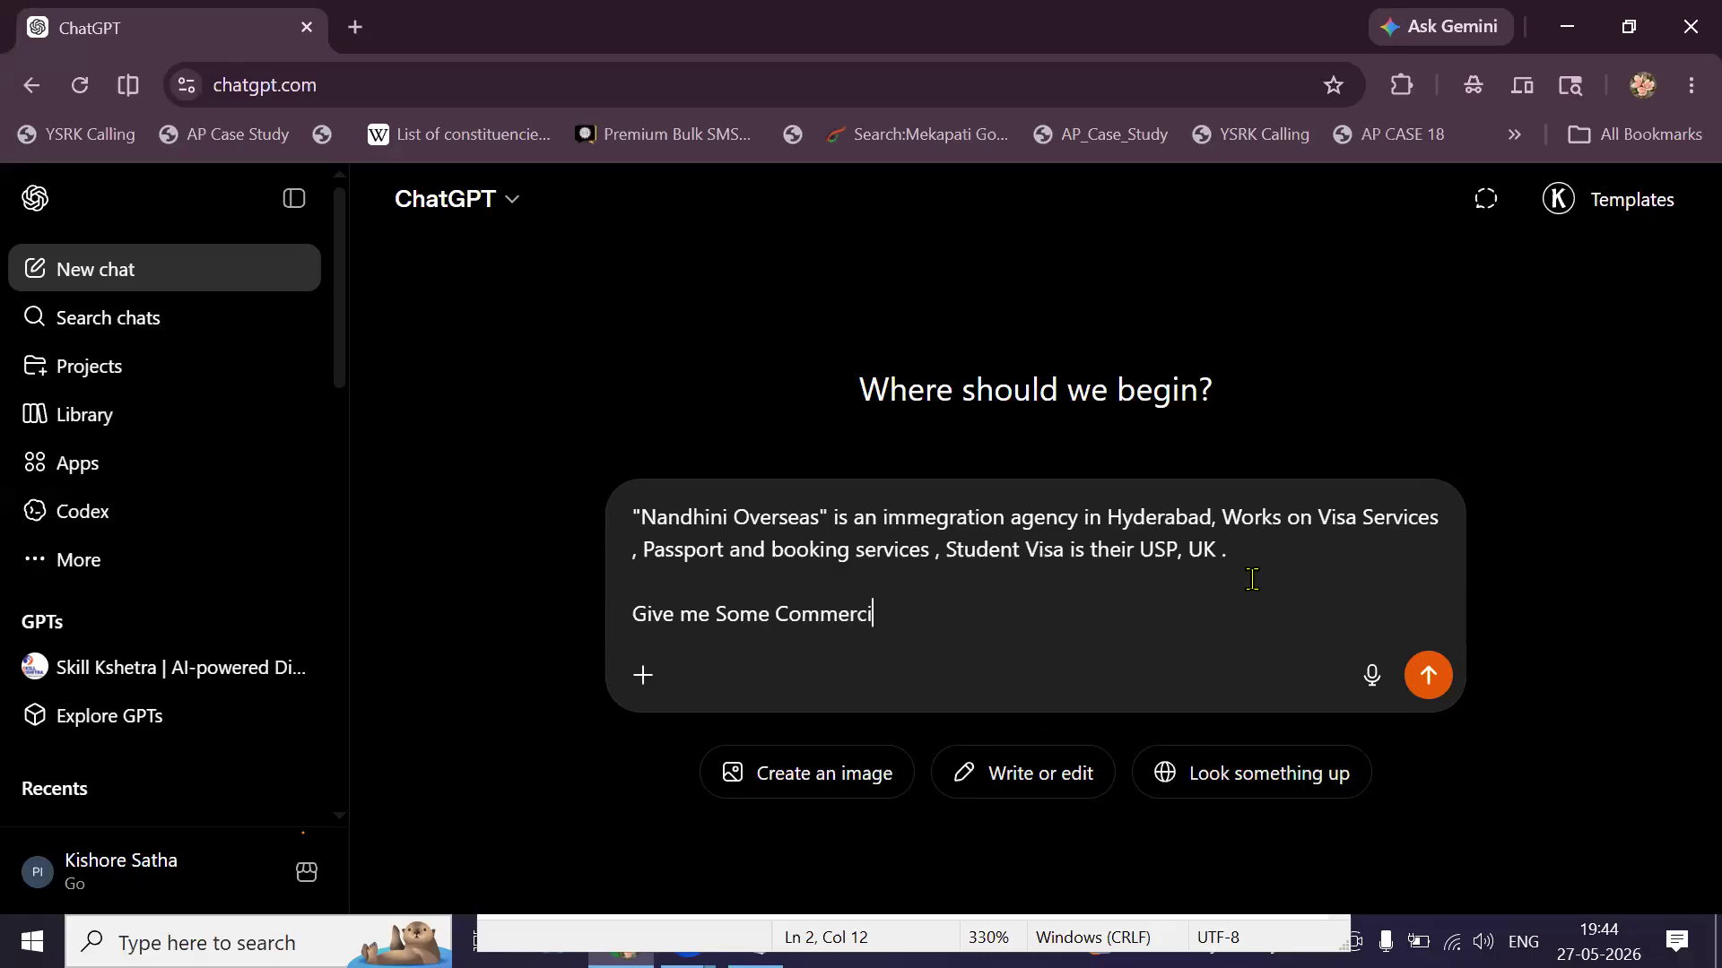
text(al Video Ideas)
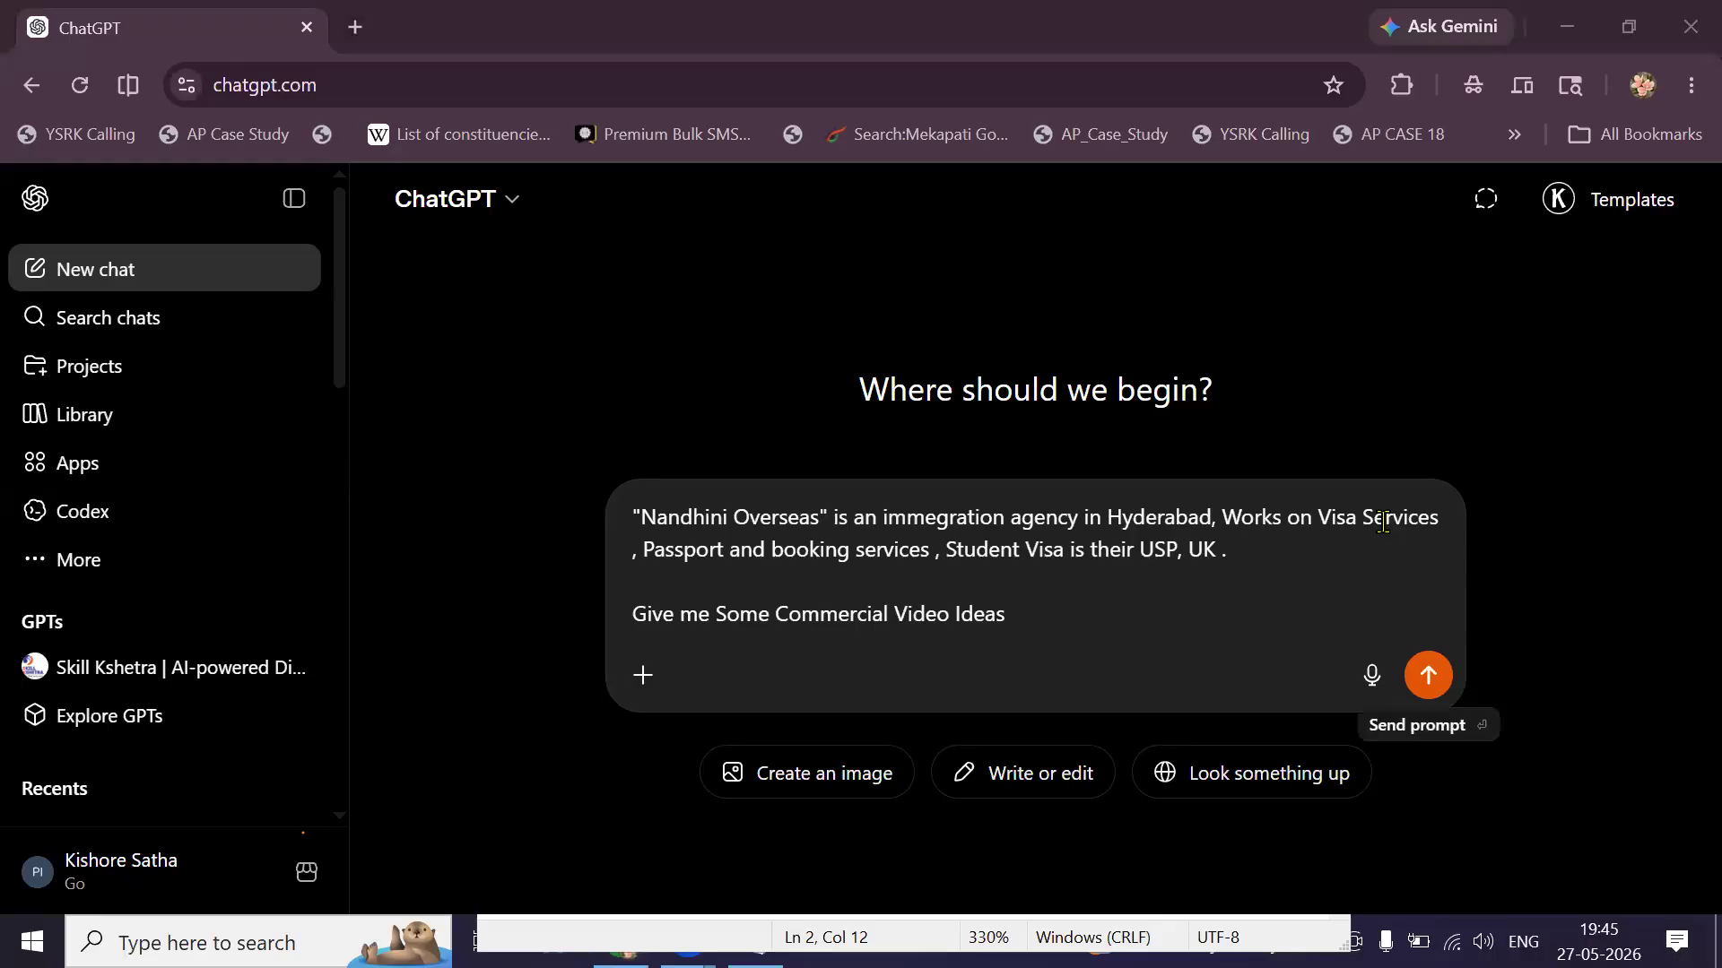
key(Return)
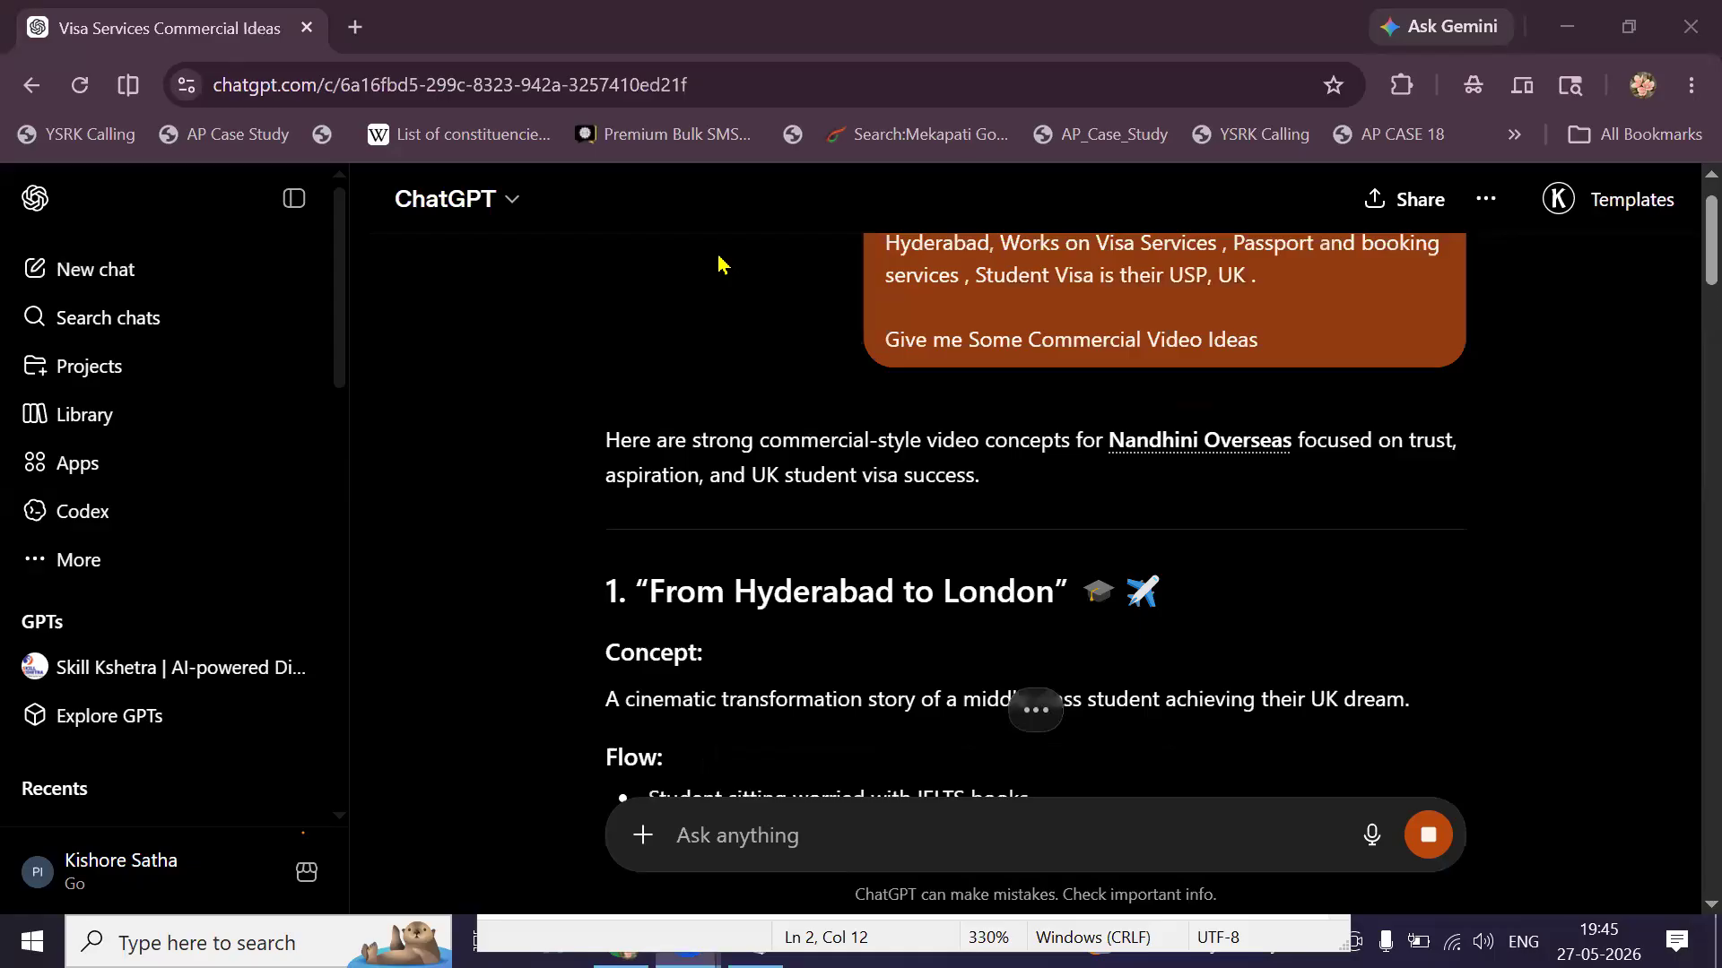
Scroll down to read the first concept, 'From Hyderabad to London'.
scroll(690, 376, down, 3)
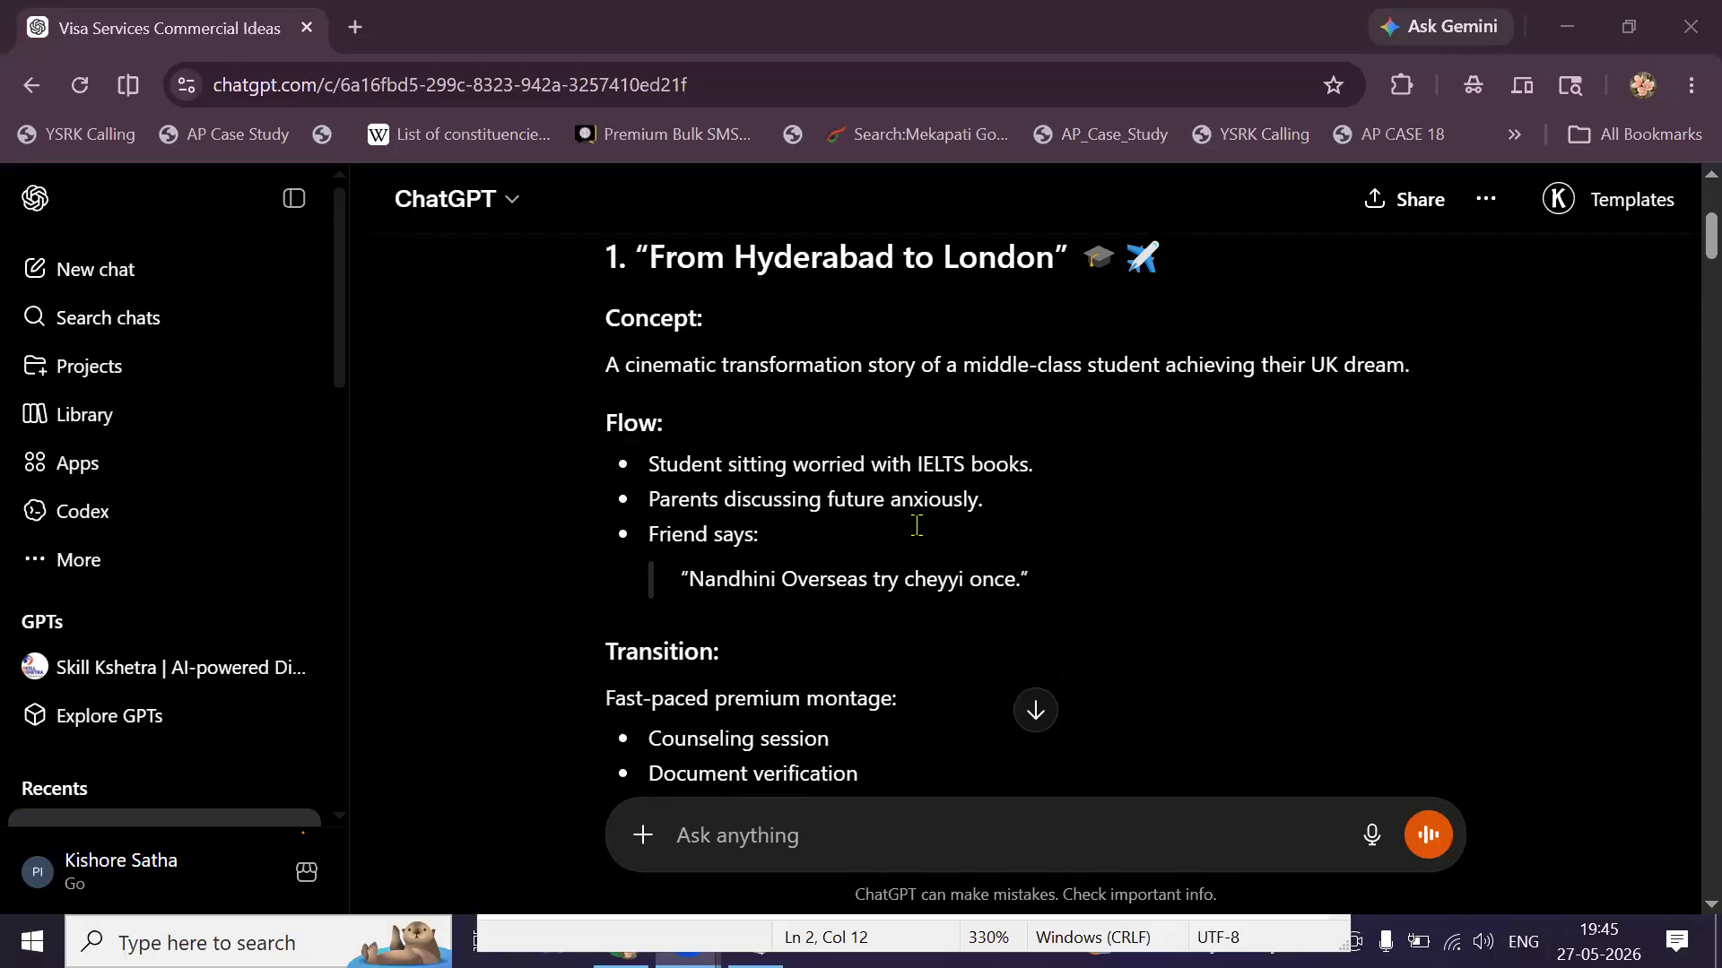
scroll(916, 525, down, 3)
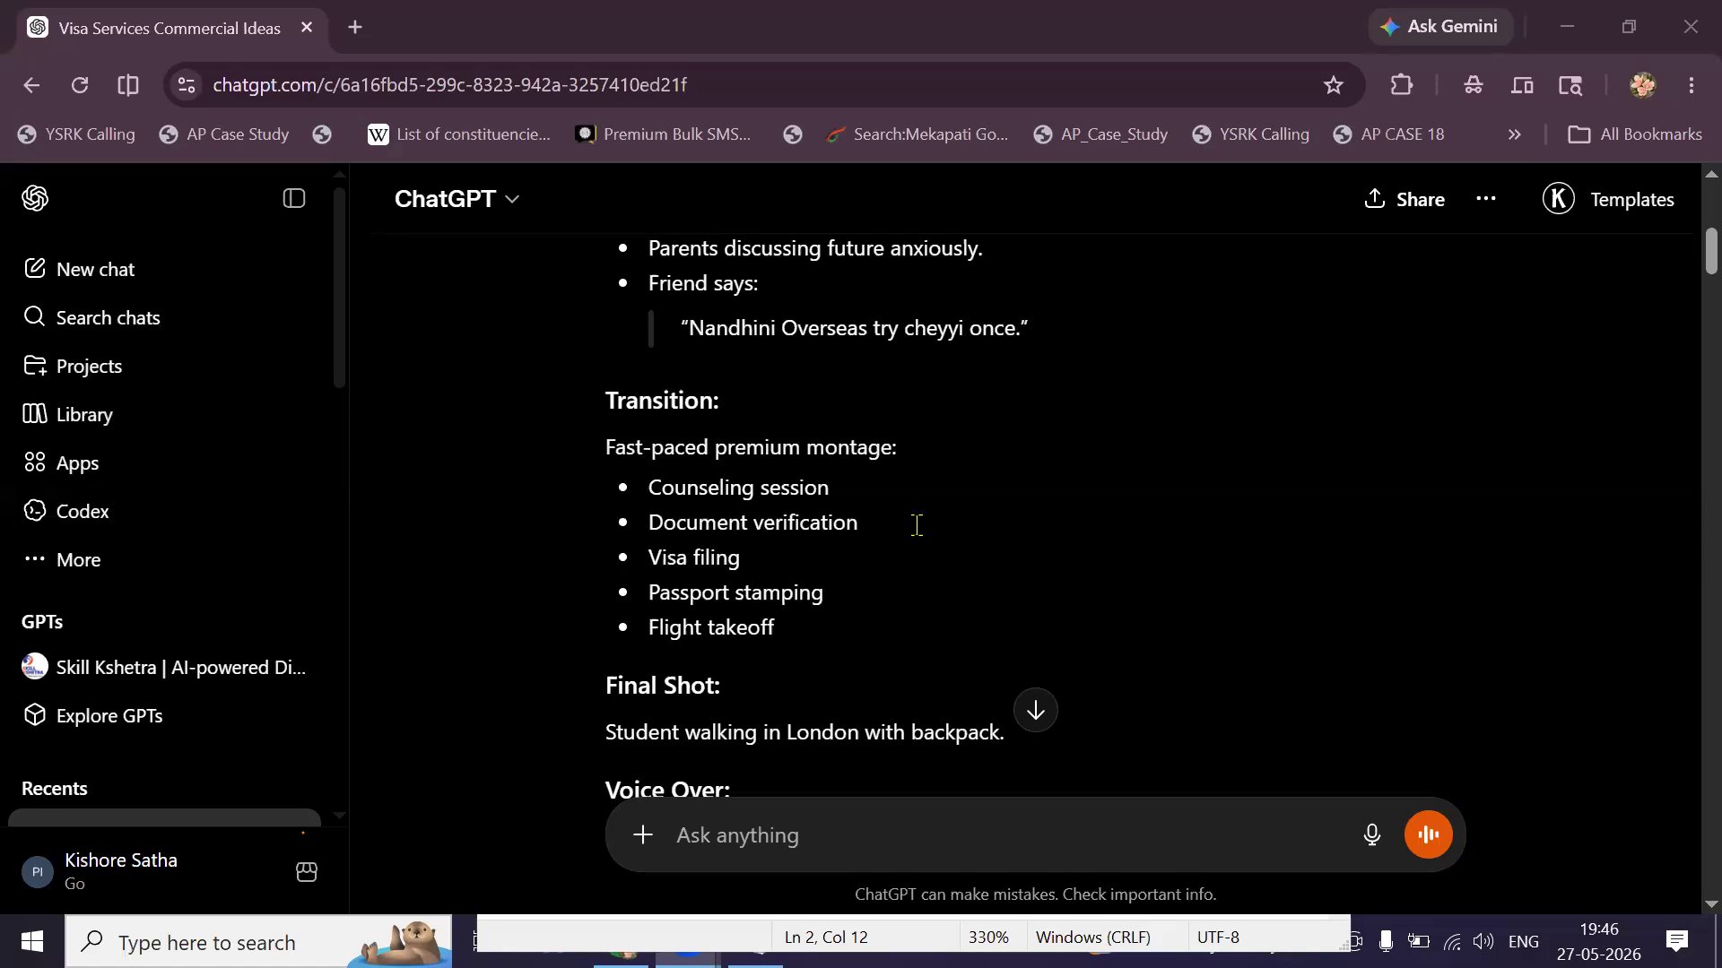
scroll(917, 526, down, 3)
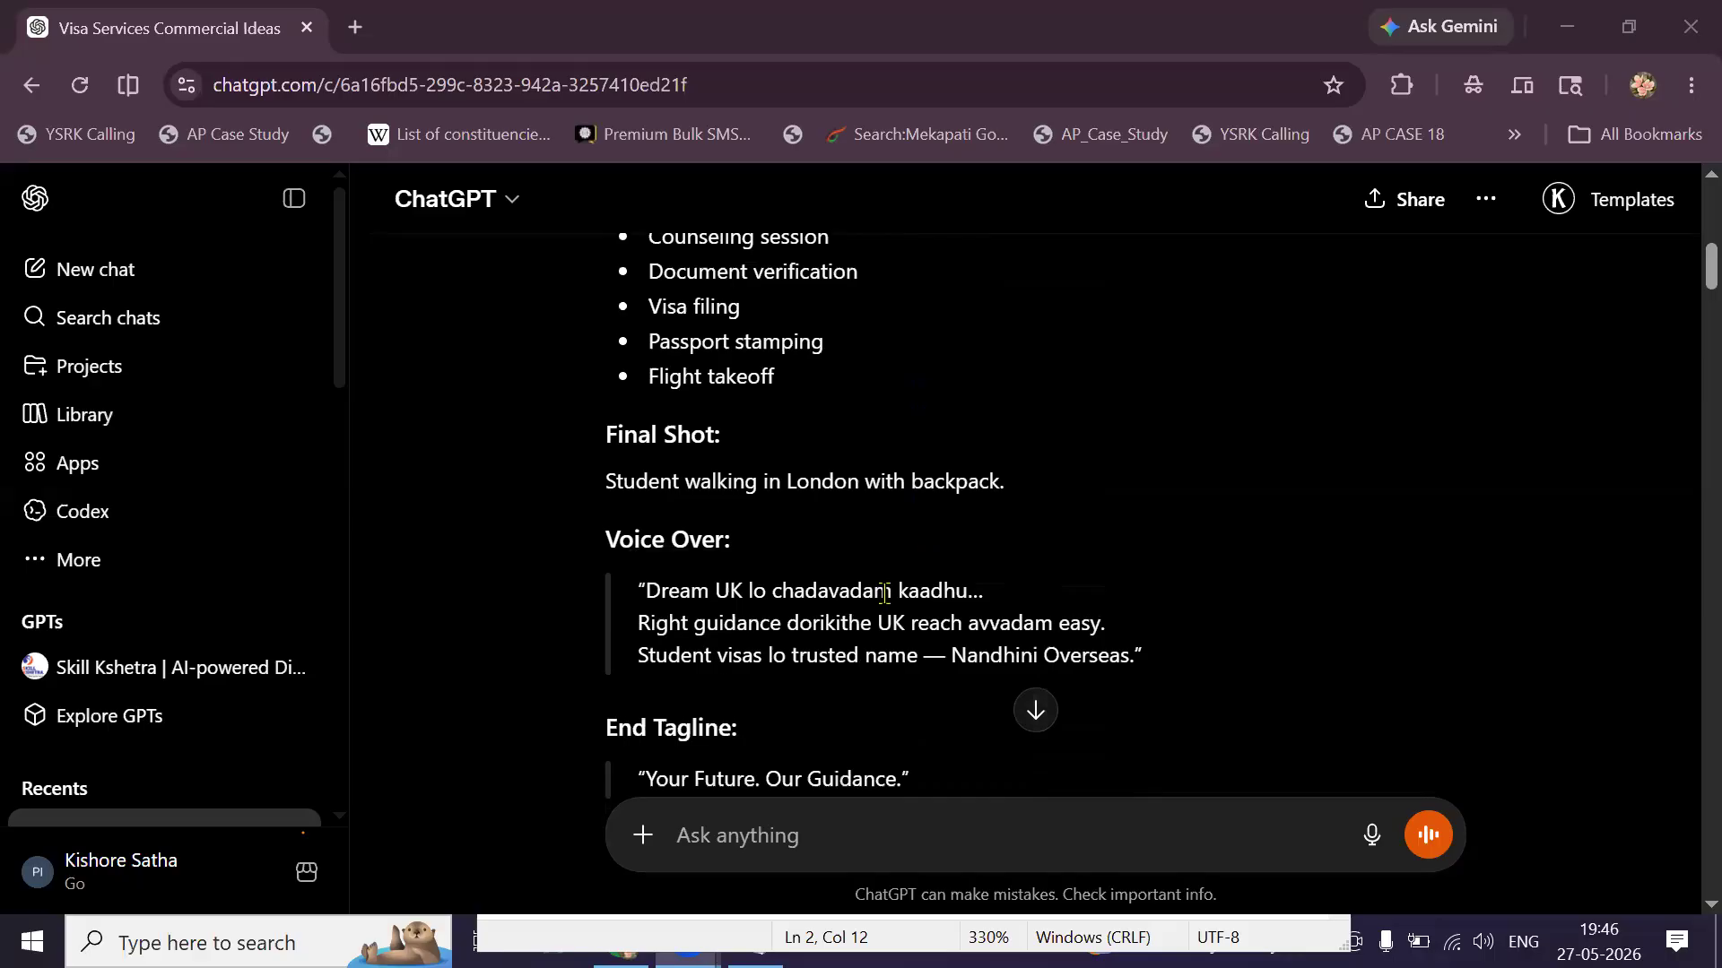
scroll(884, 593, down, 1)
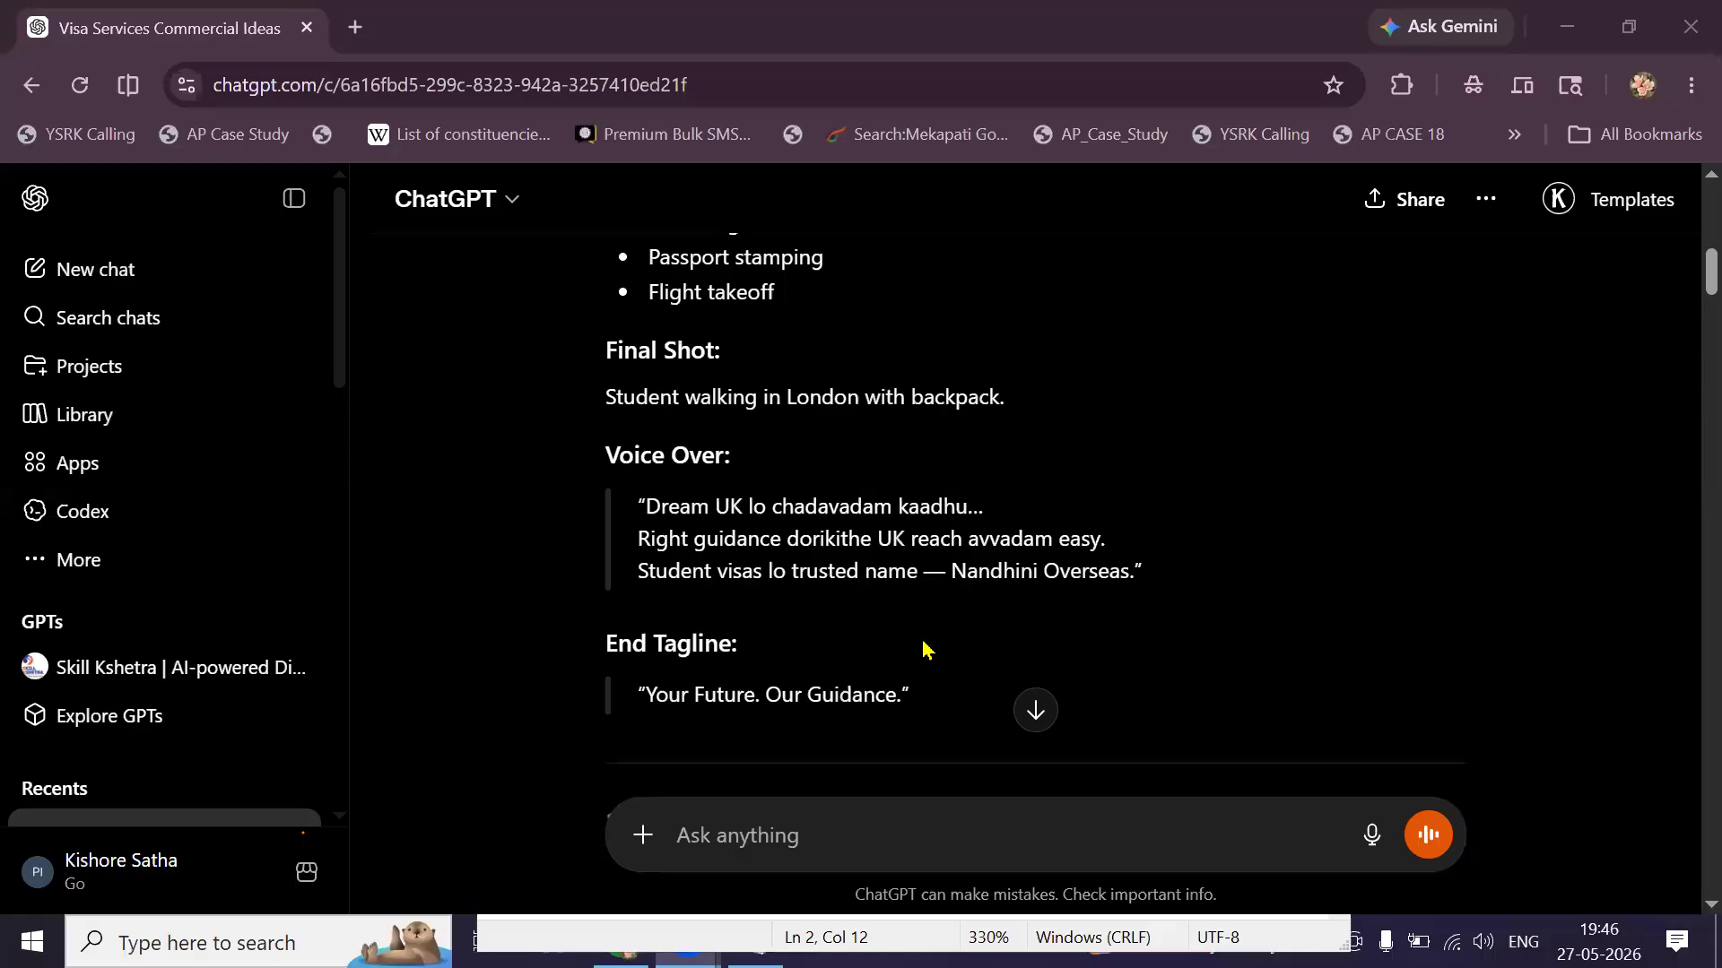
scroll(926, 648, down, 6)
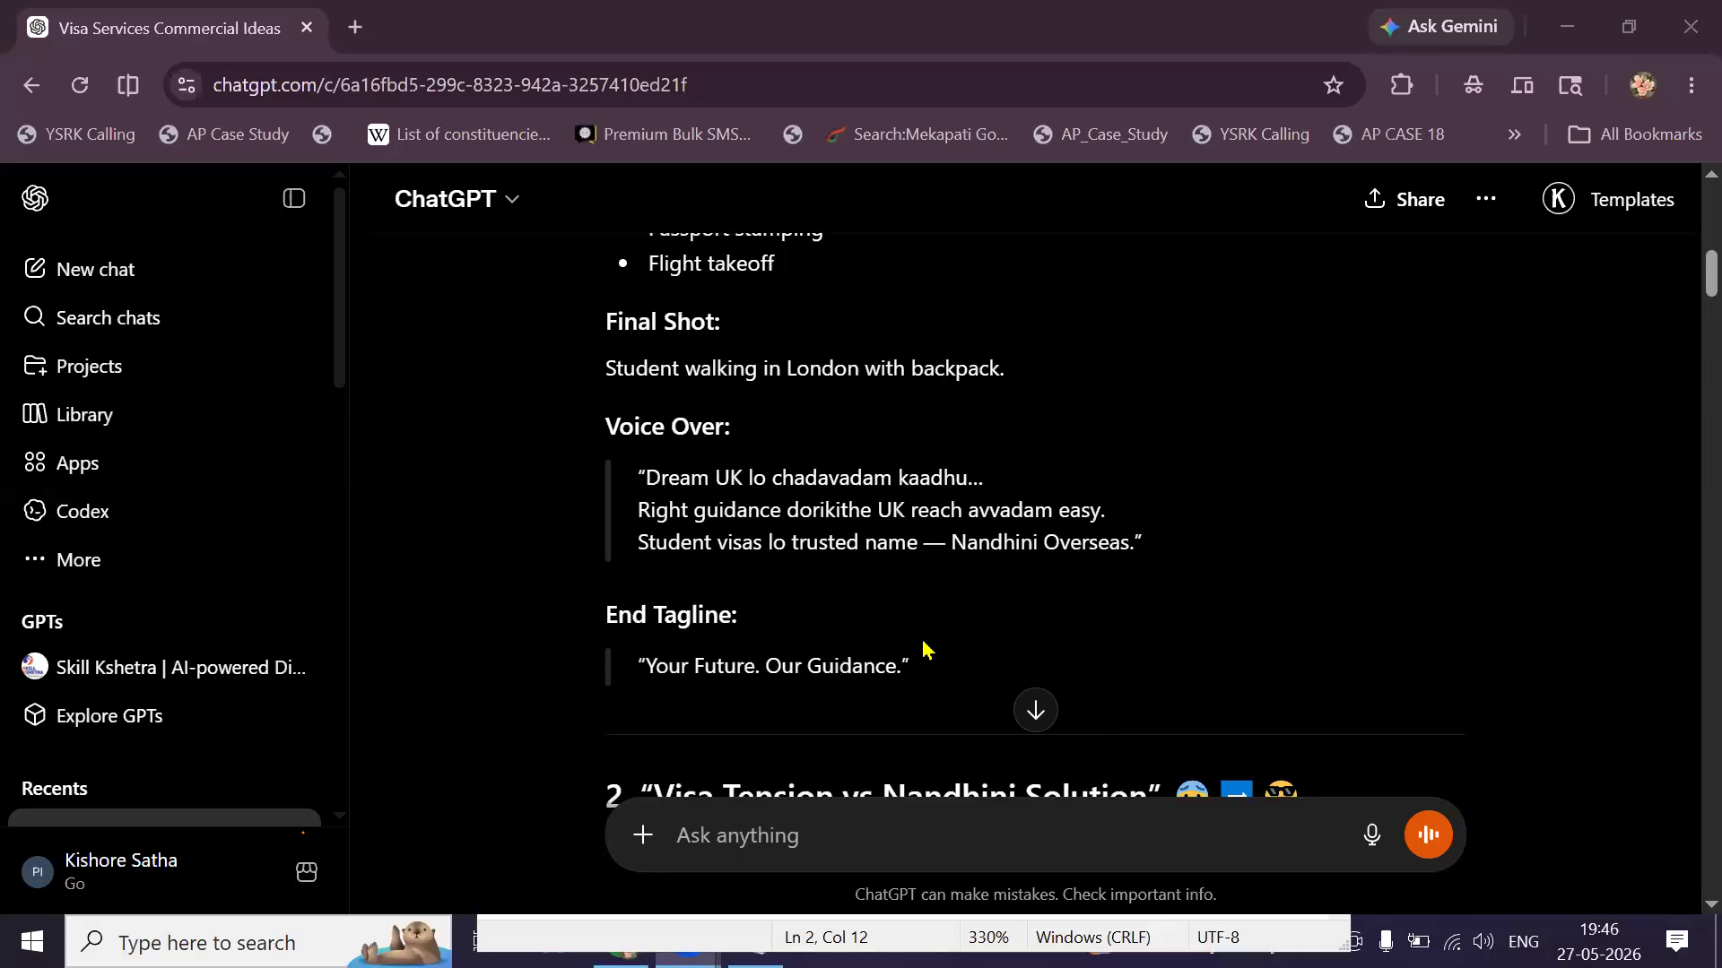
scroll(927, 648, up, 1)
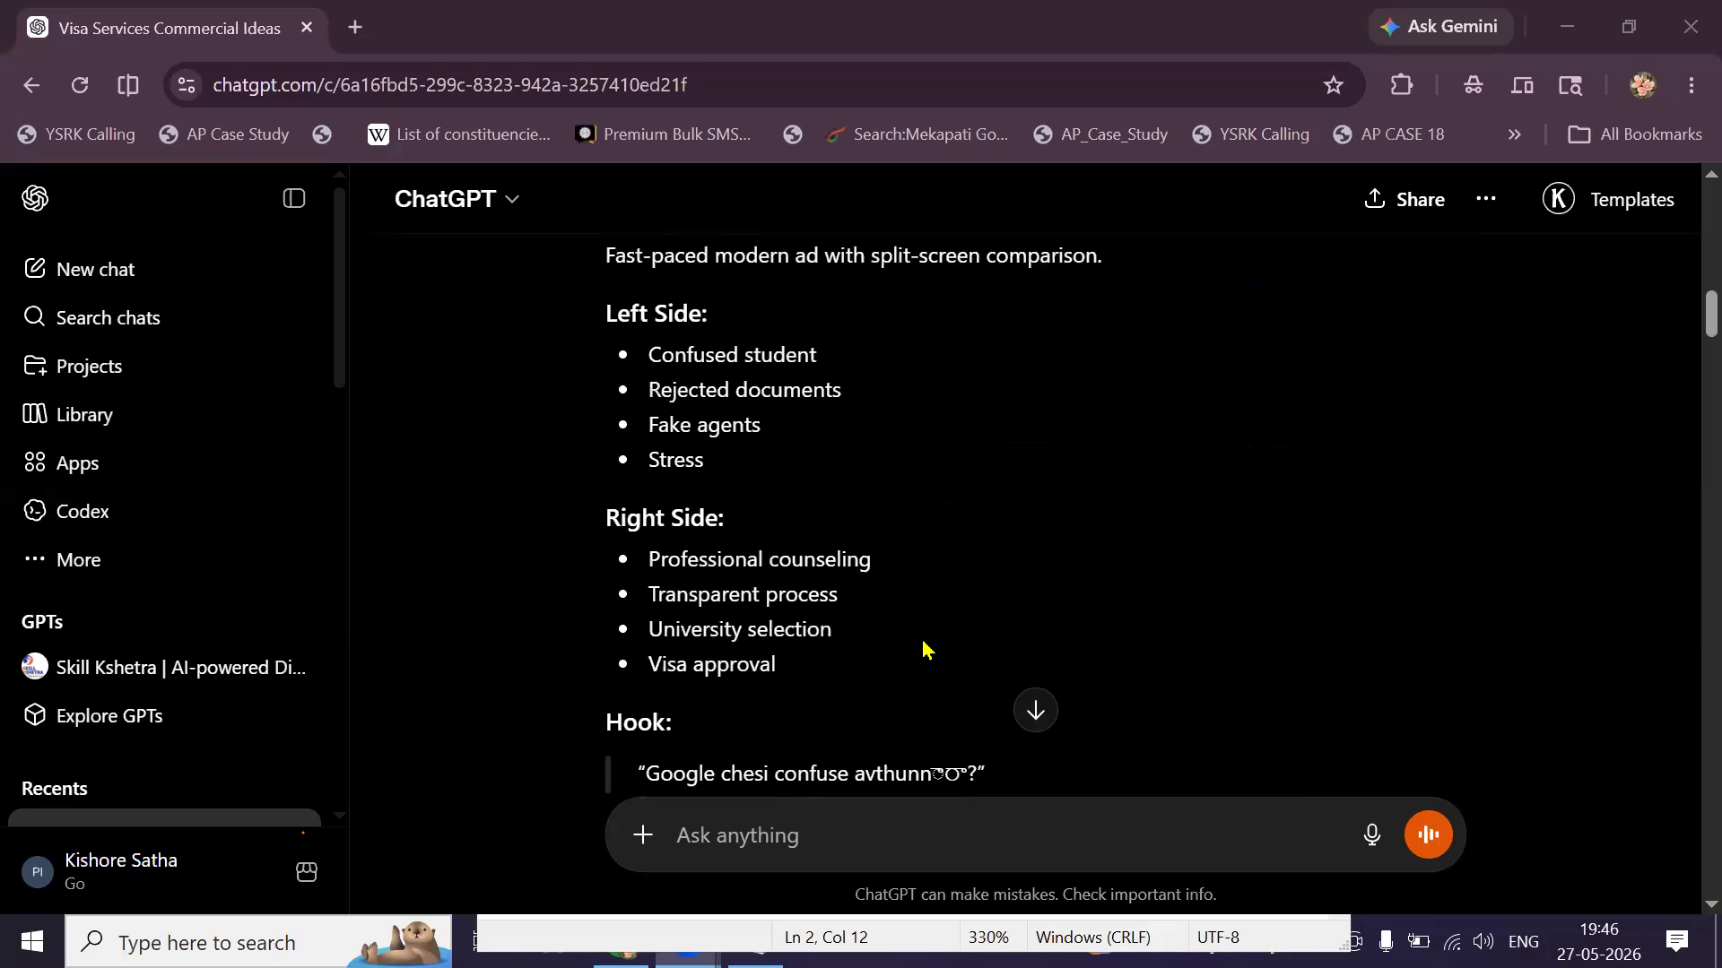
scroll(926, 648, down, 10)
scroll(926, 649, down, 4)
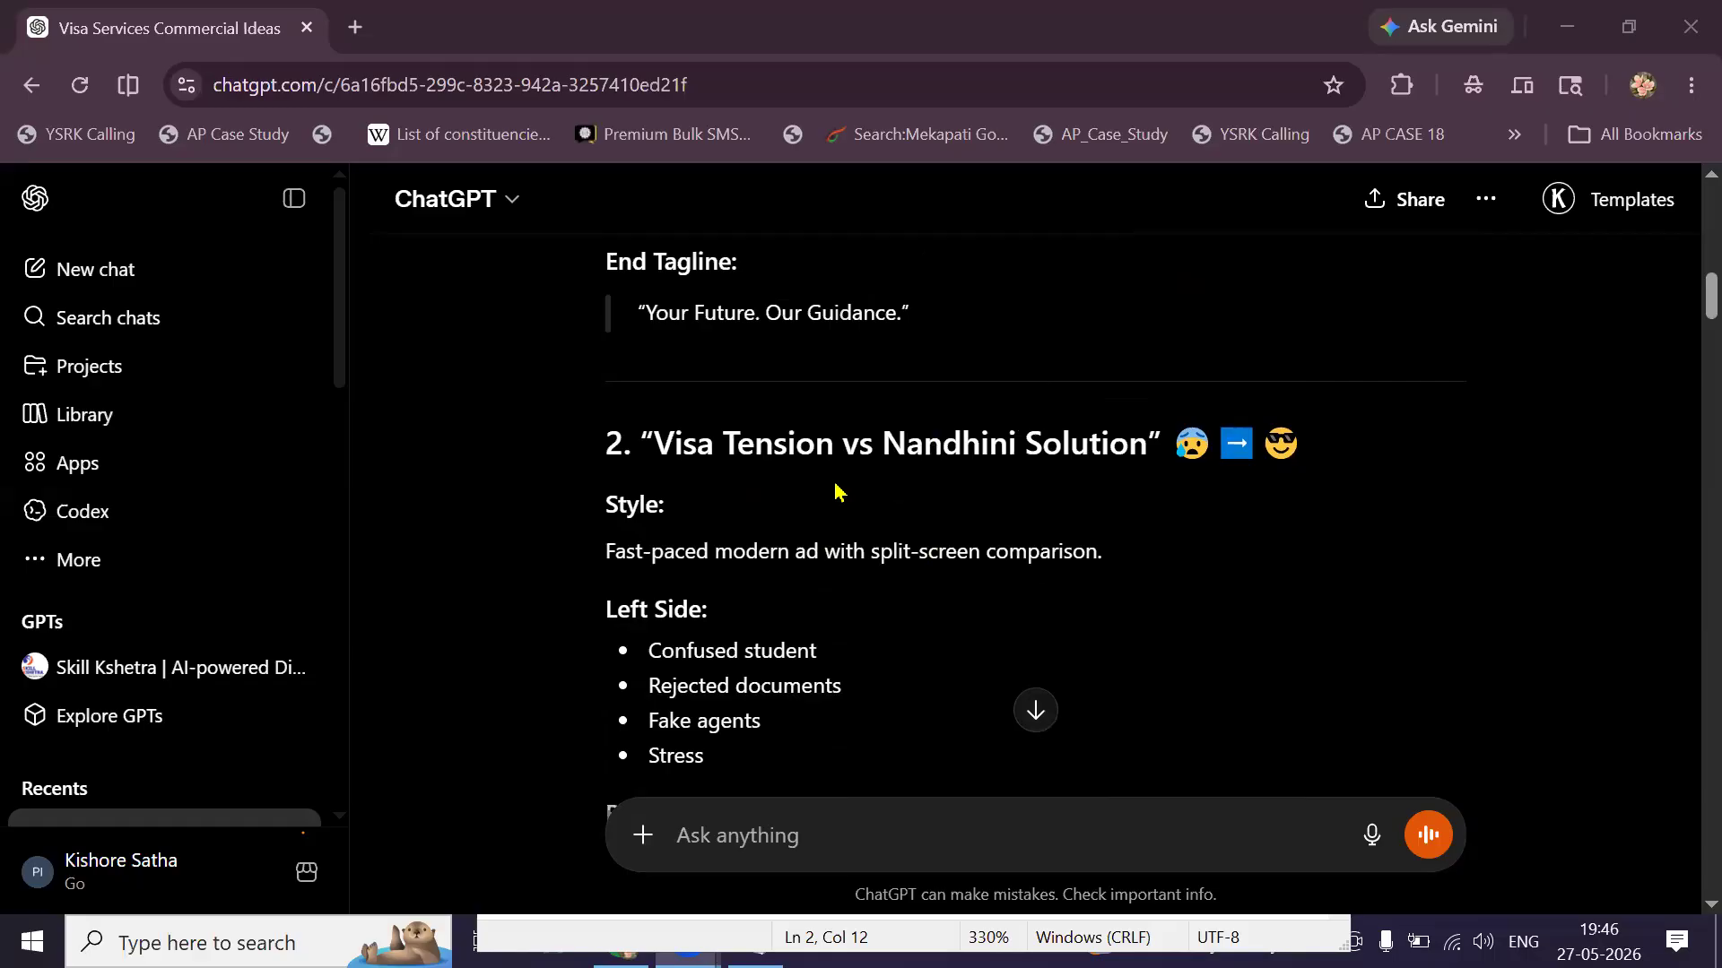
scroll(834, 491, down, 9)
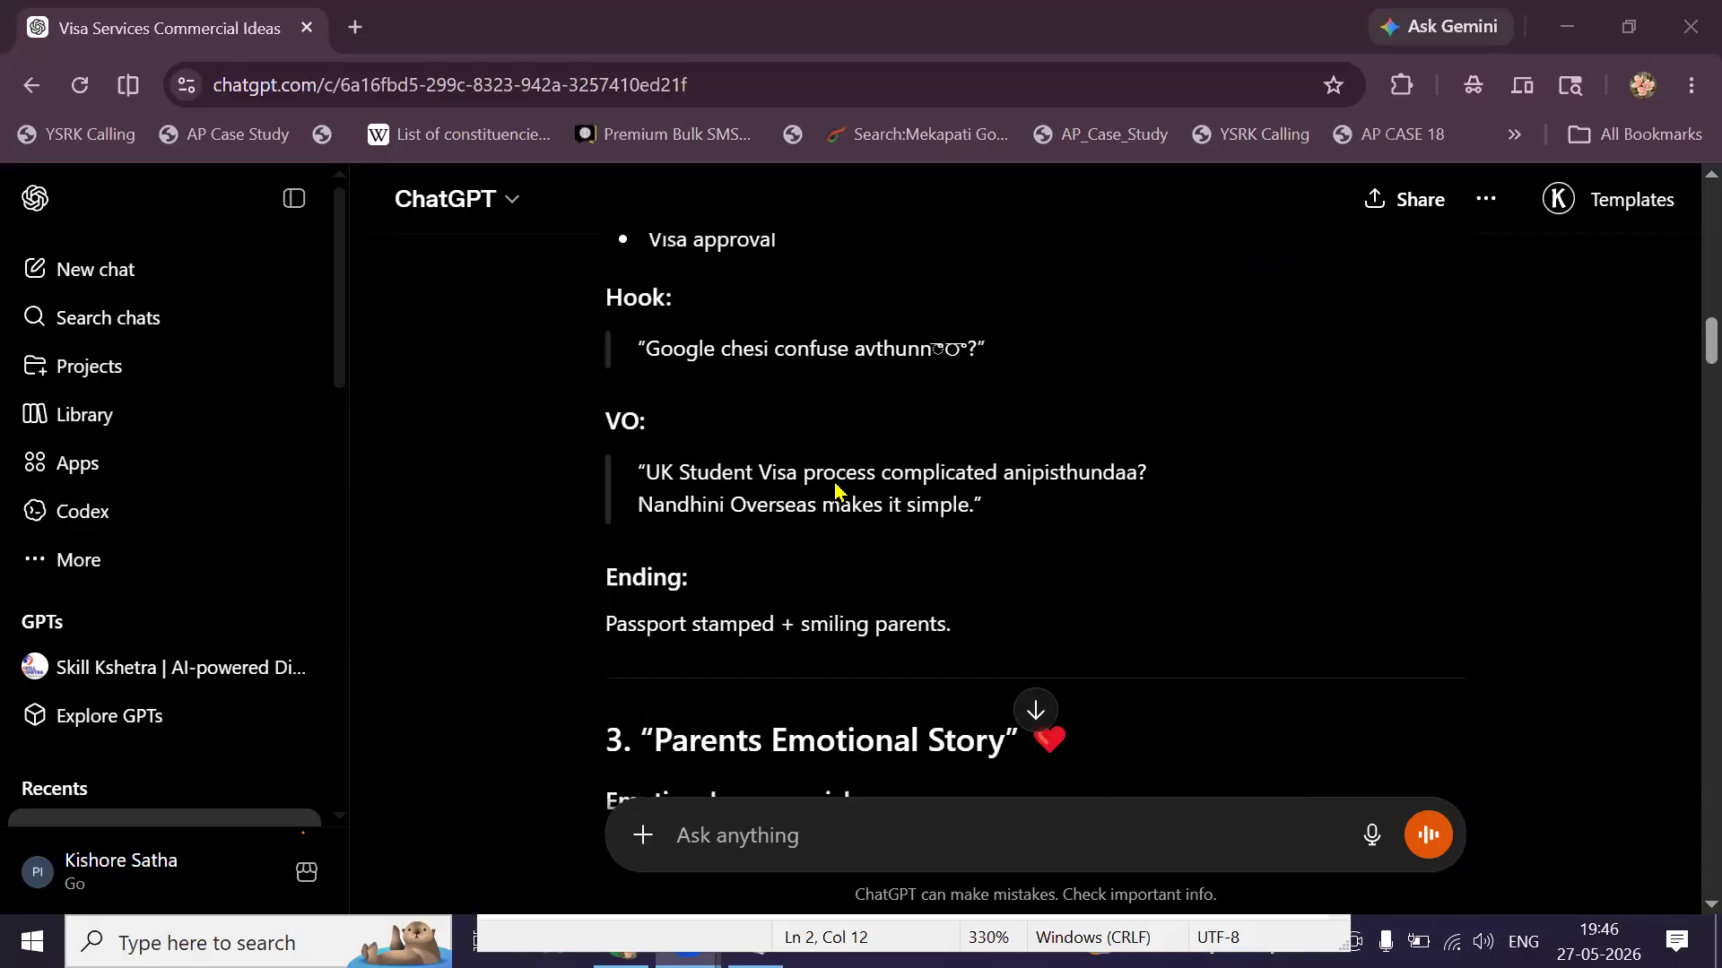
scroll(834, 491, down, 4)
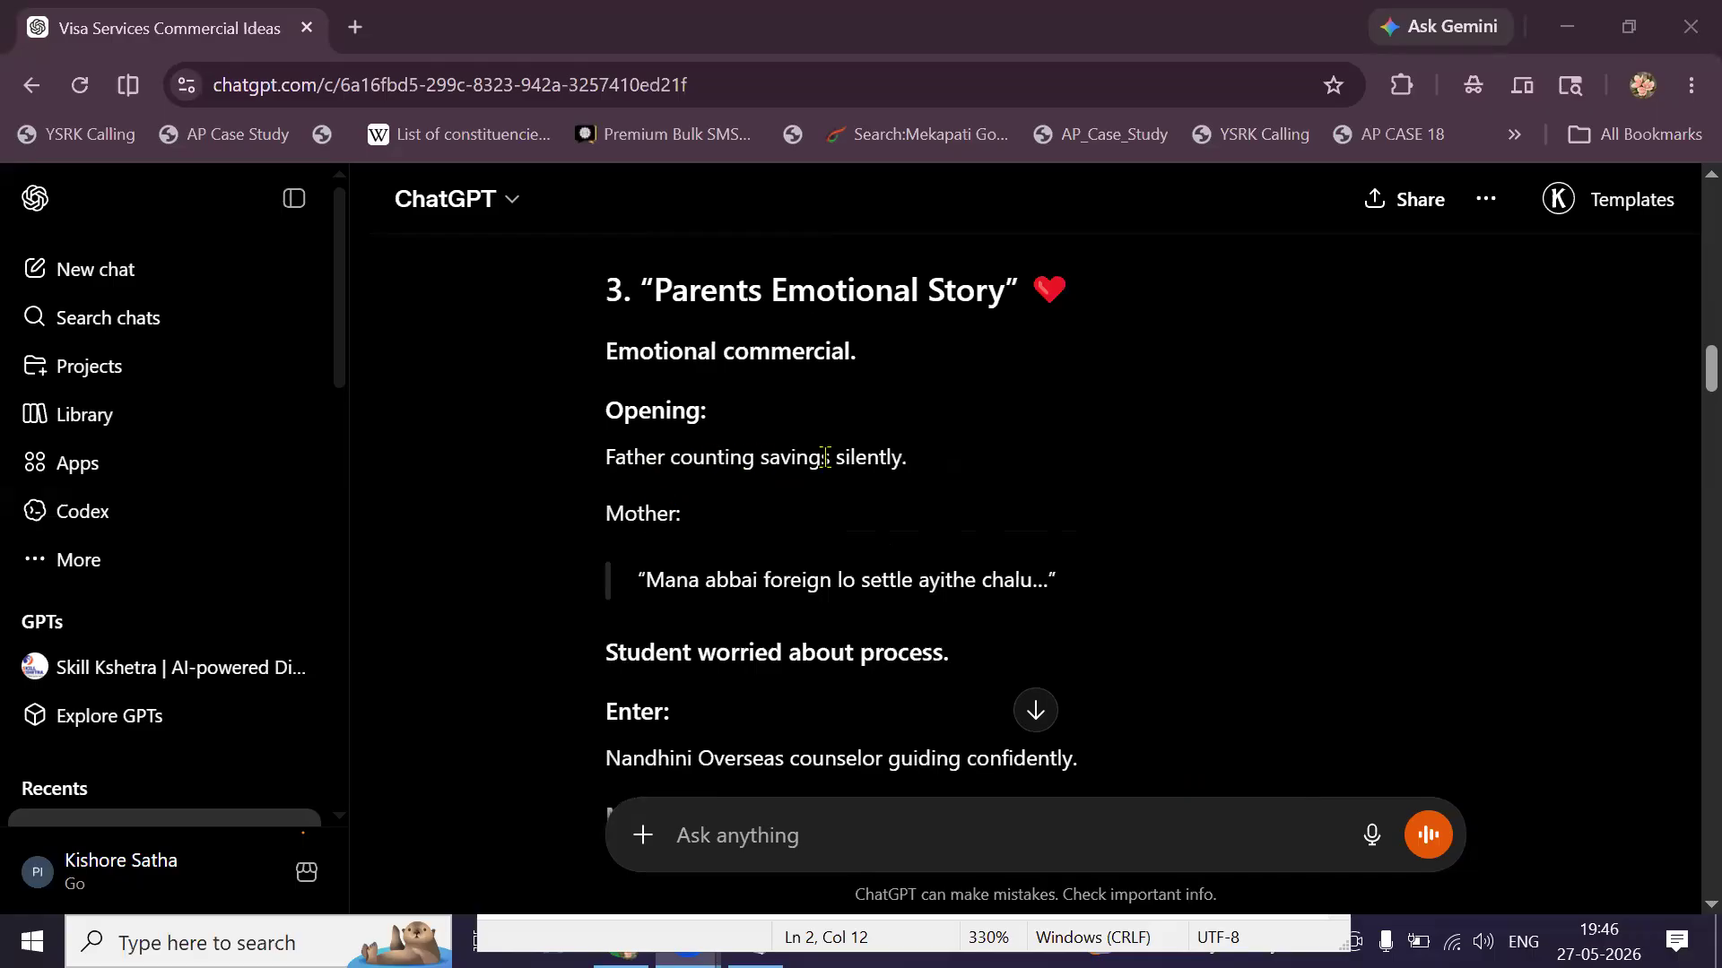
triple_click(901, 457)
triple_click(914, 579)
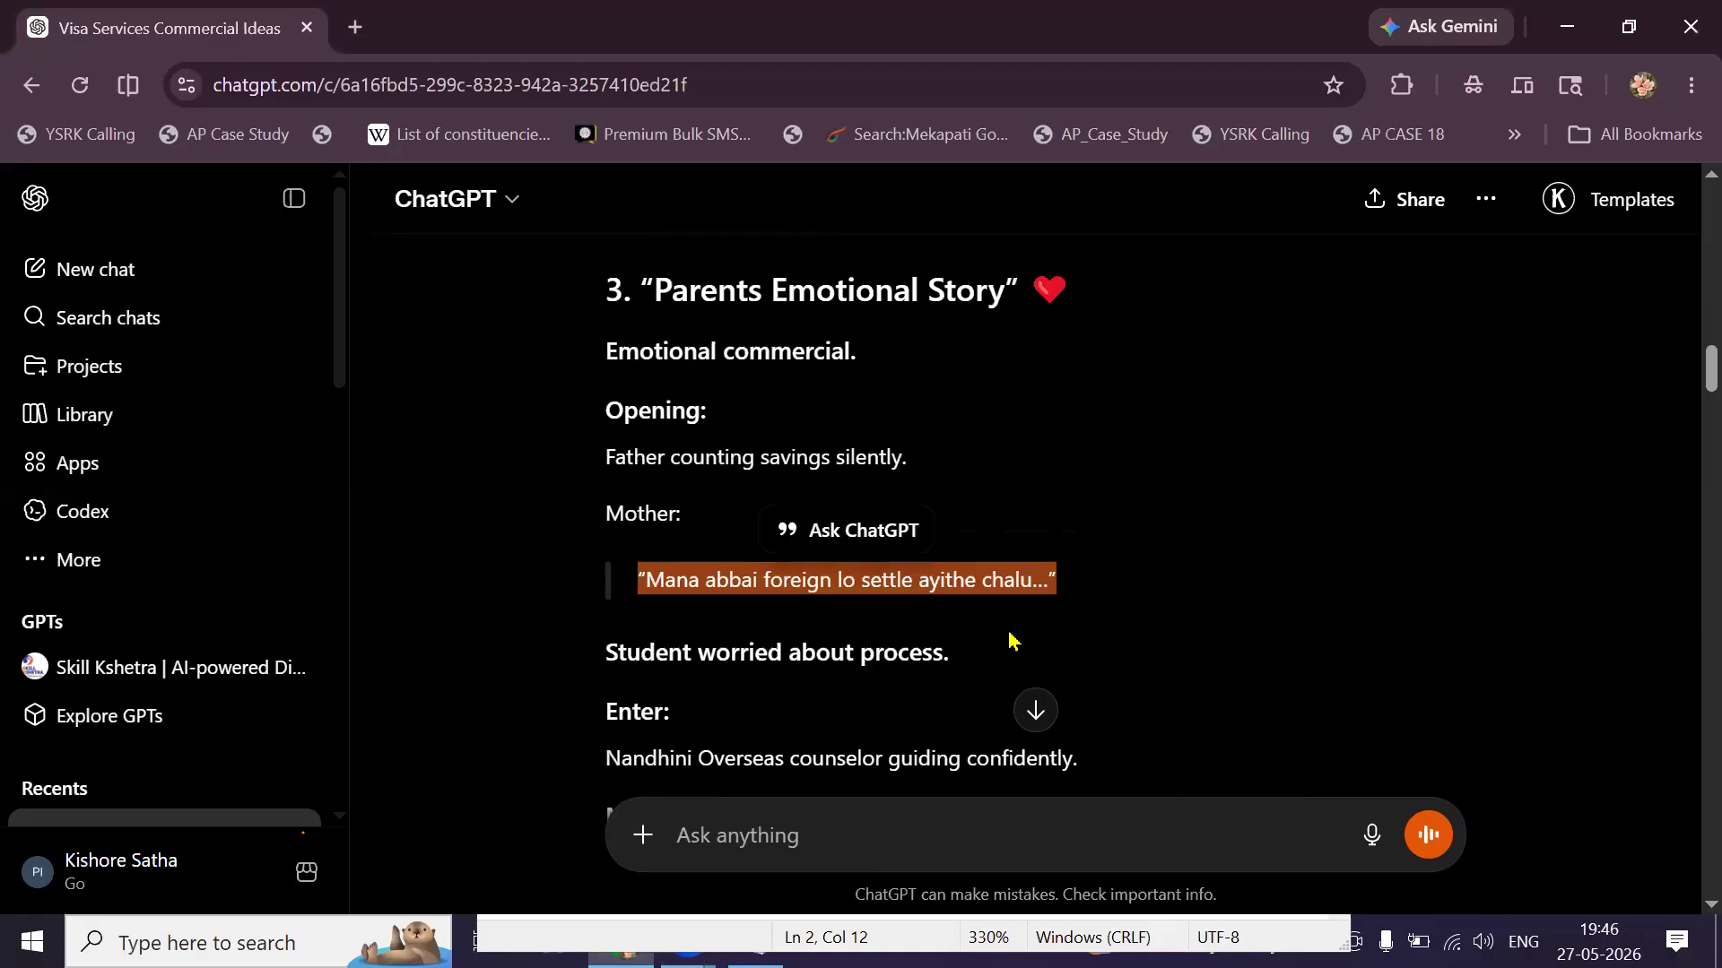
scroll(1010, 639, down, 3)
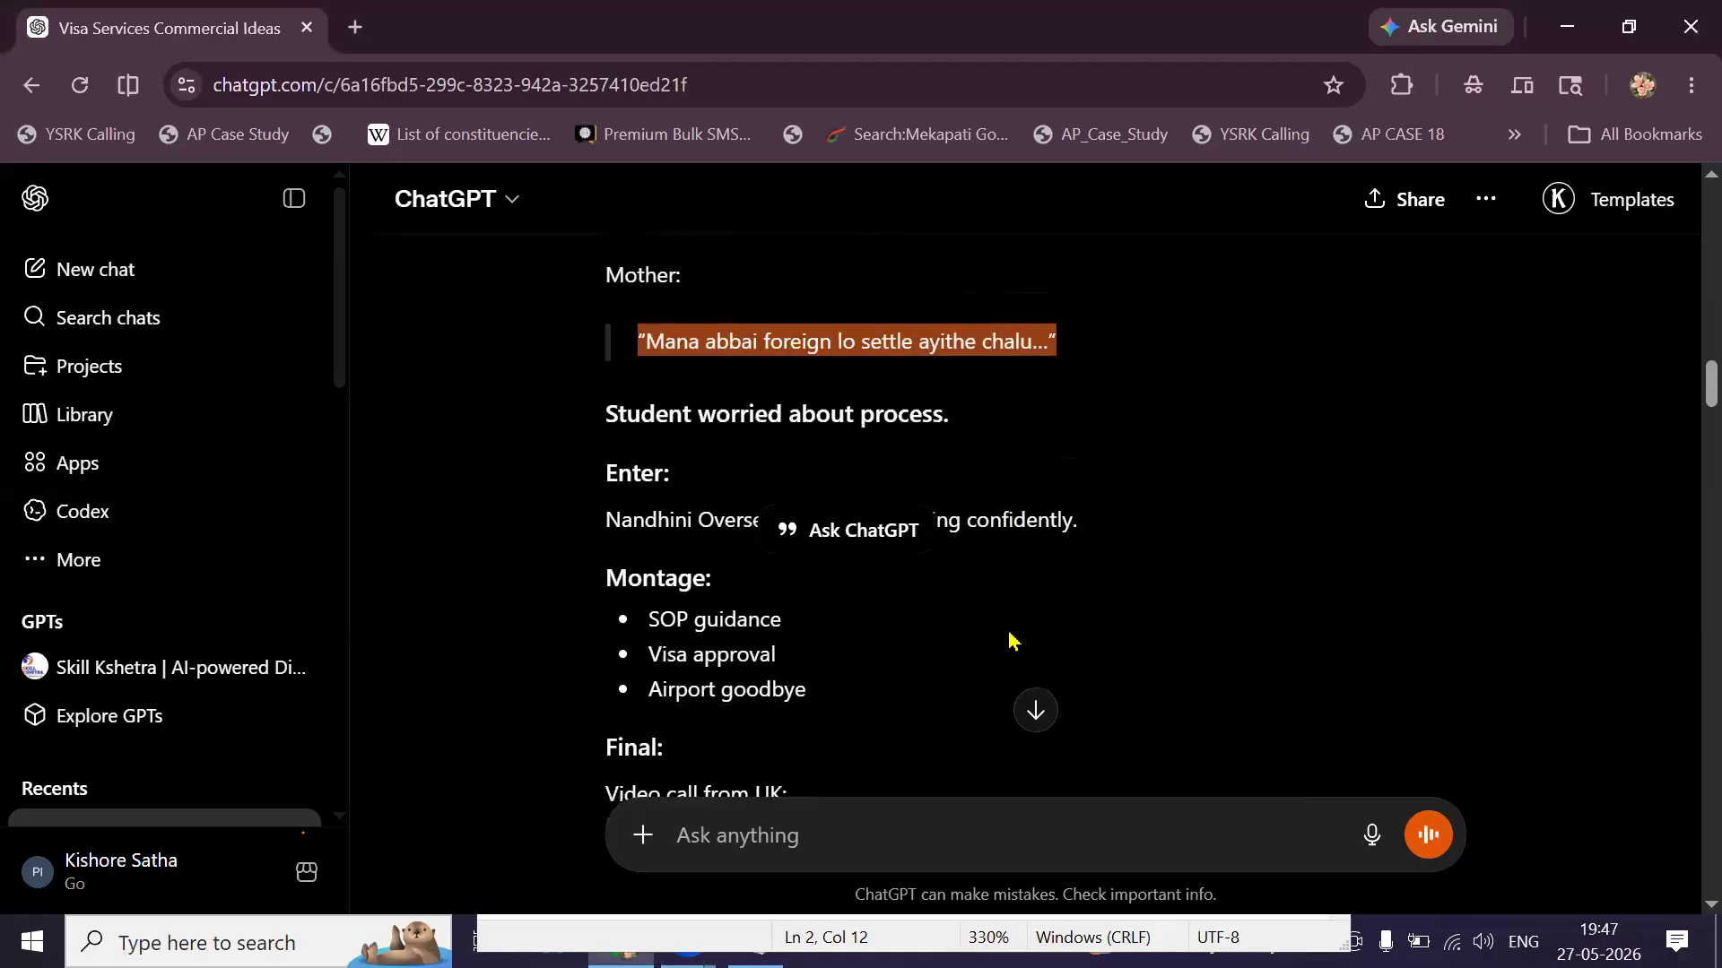
scroll(1010, 639, up, 6)
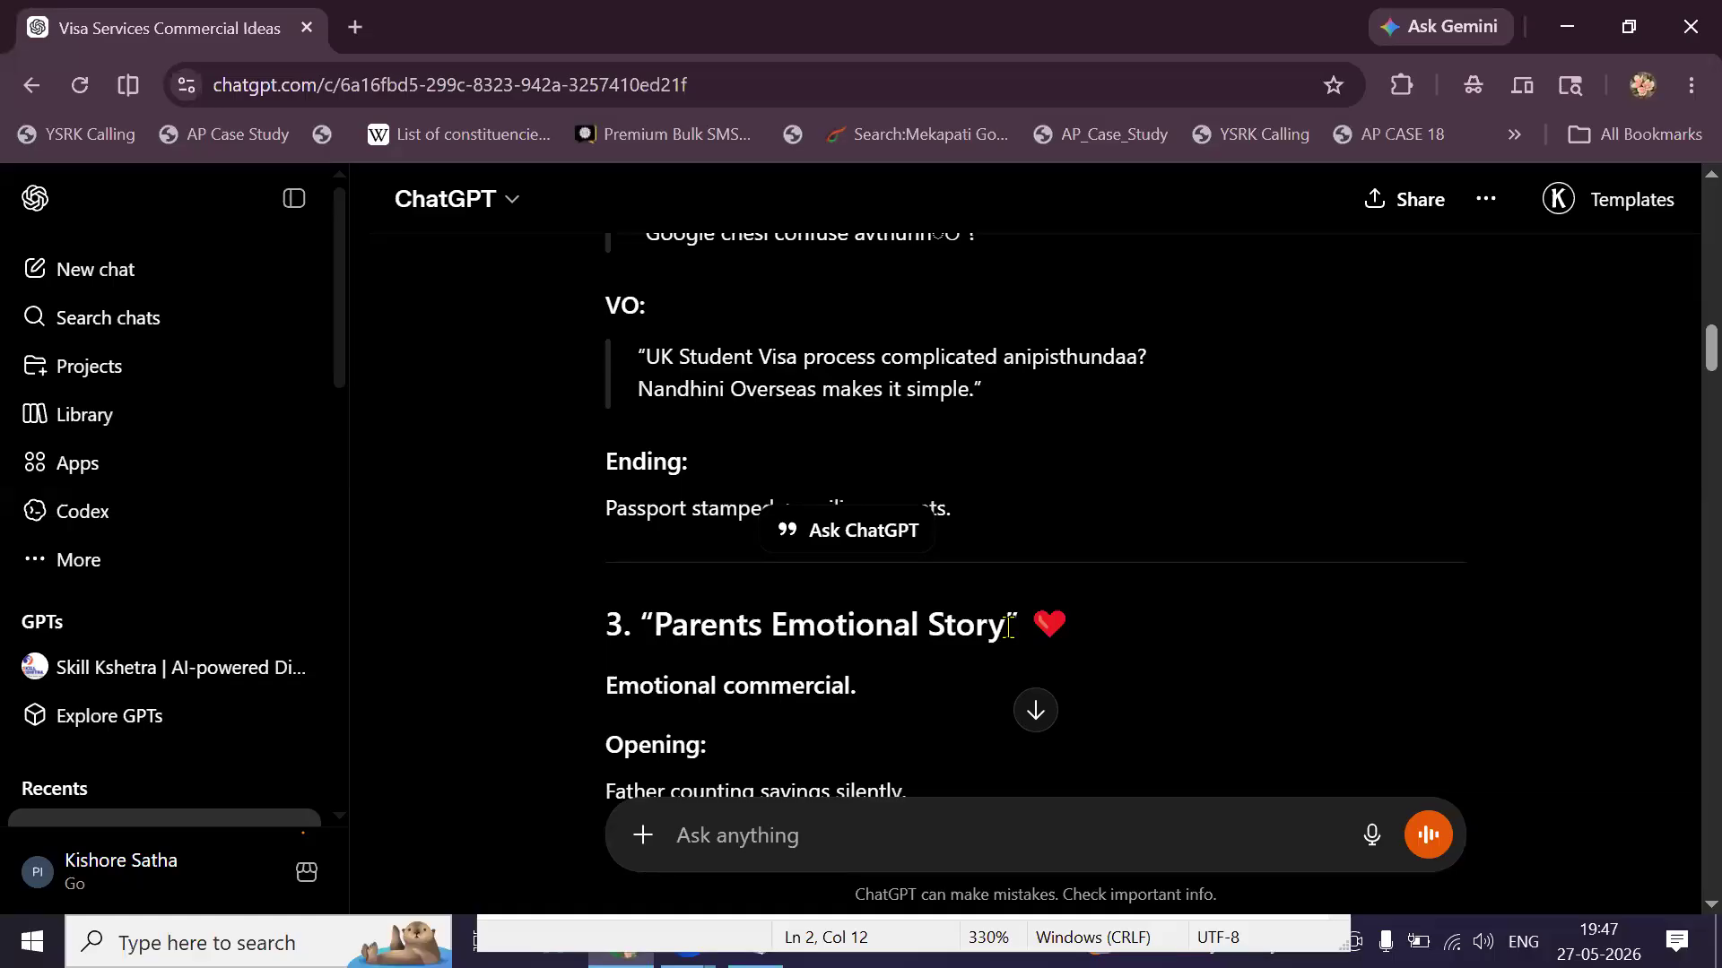
scroll(1008, 625, up, 15)
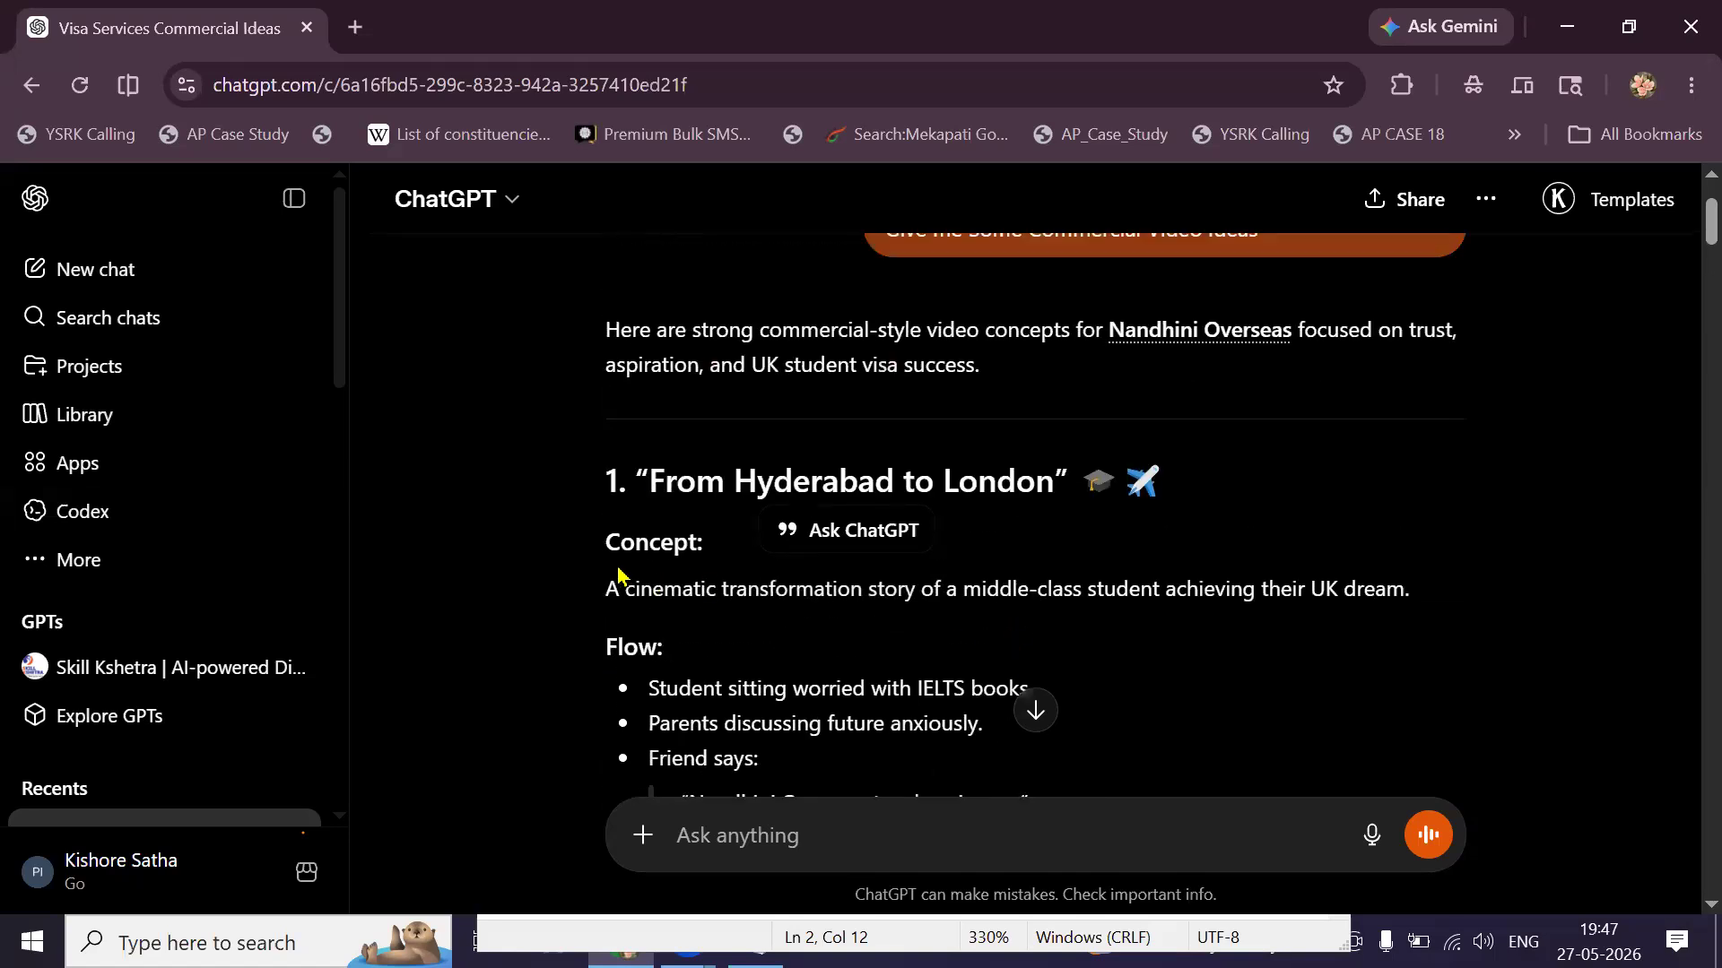
Select and copy the whole 'From Hyderabad to London' concept through its tagline.
drag(596, 553, 682, 585)
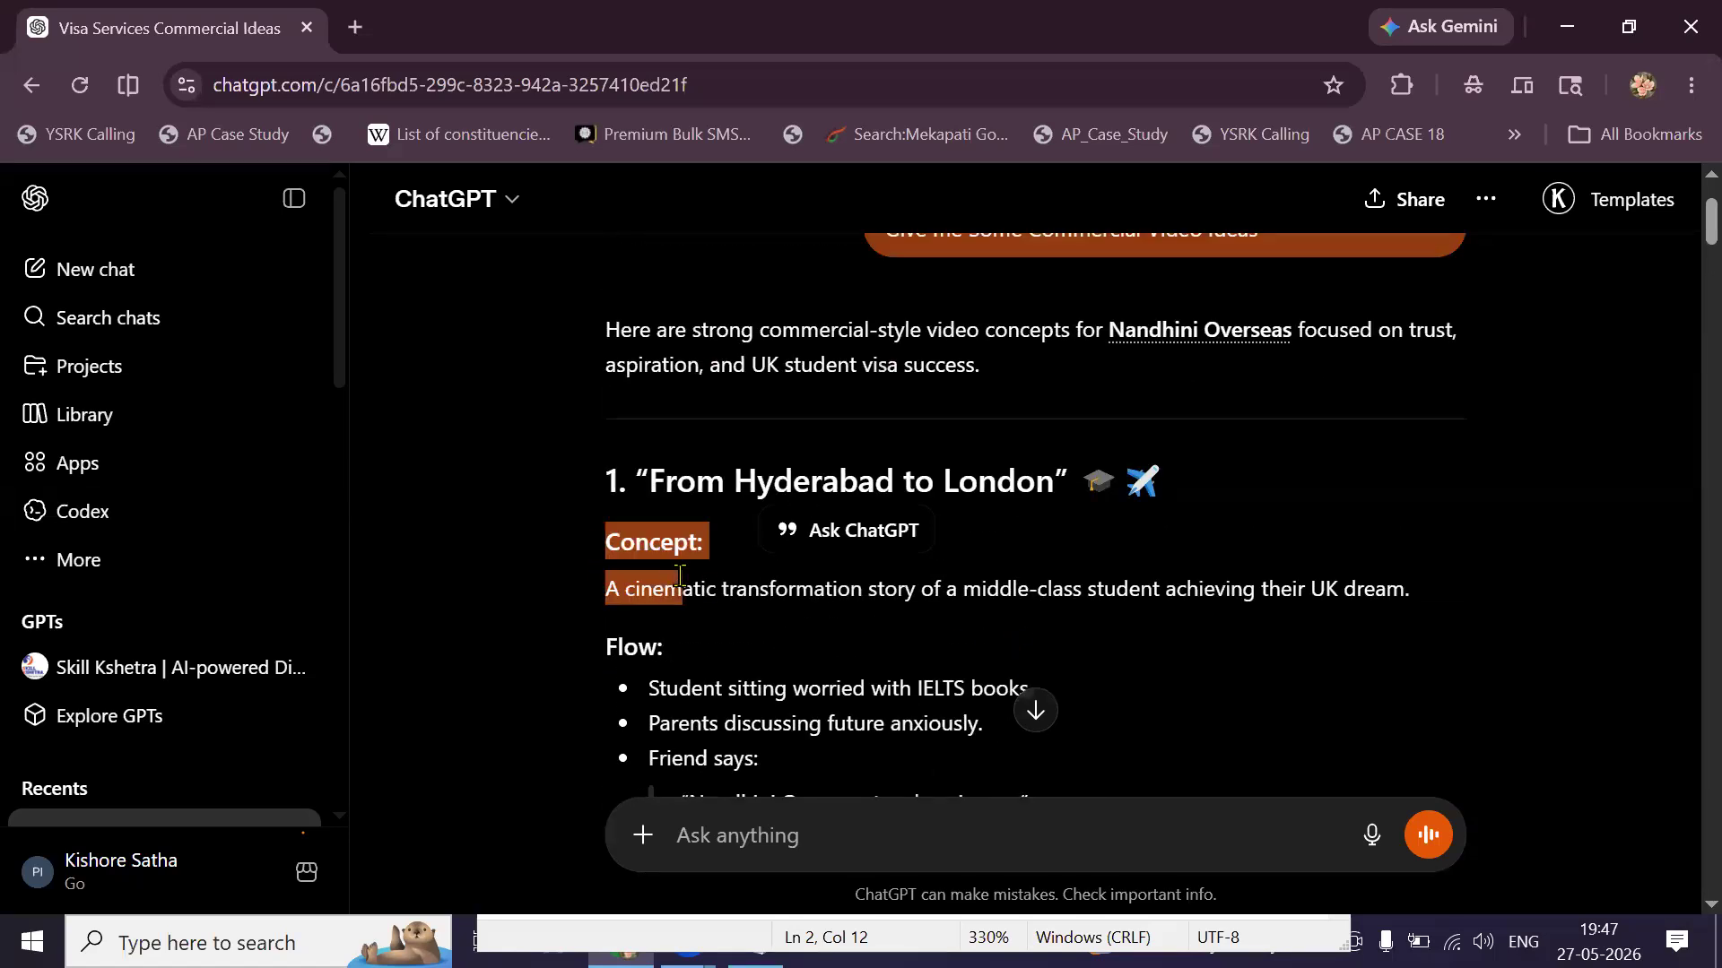
scroll(681, 582, down, 2)
scroll(680, 576, down, 7)
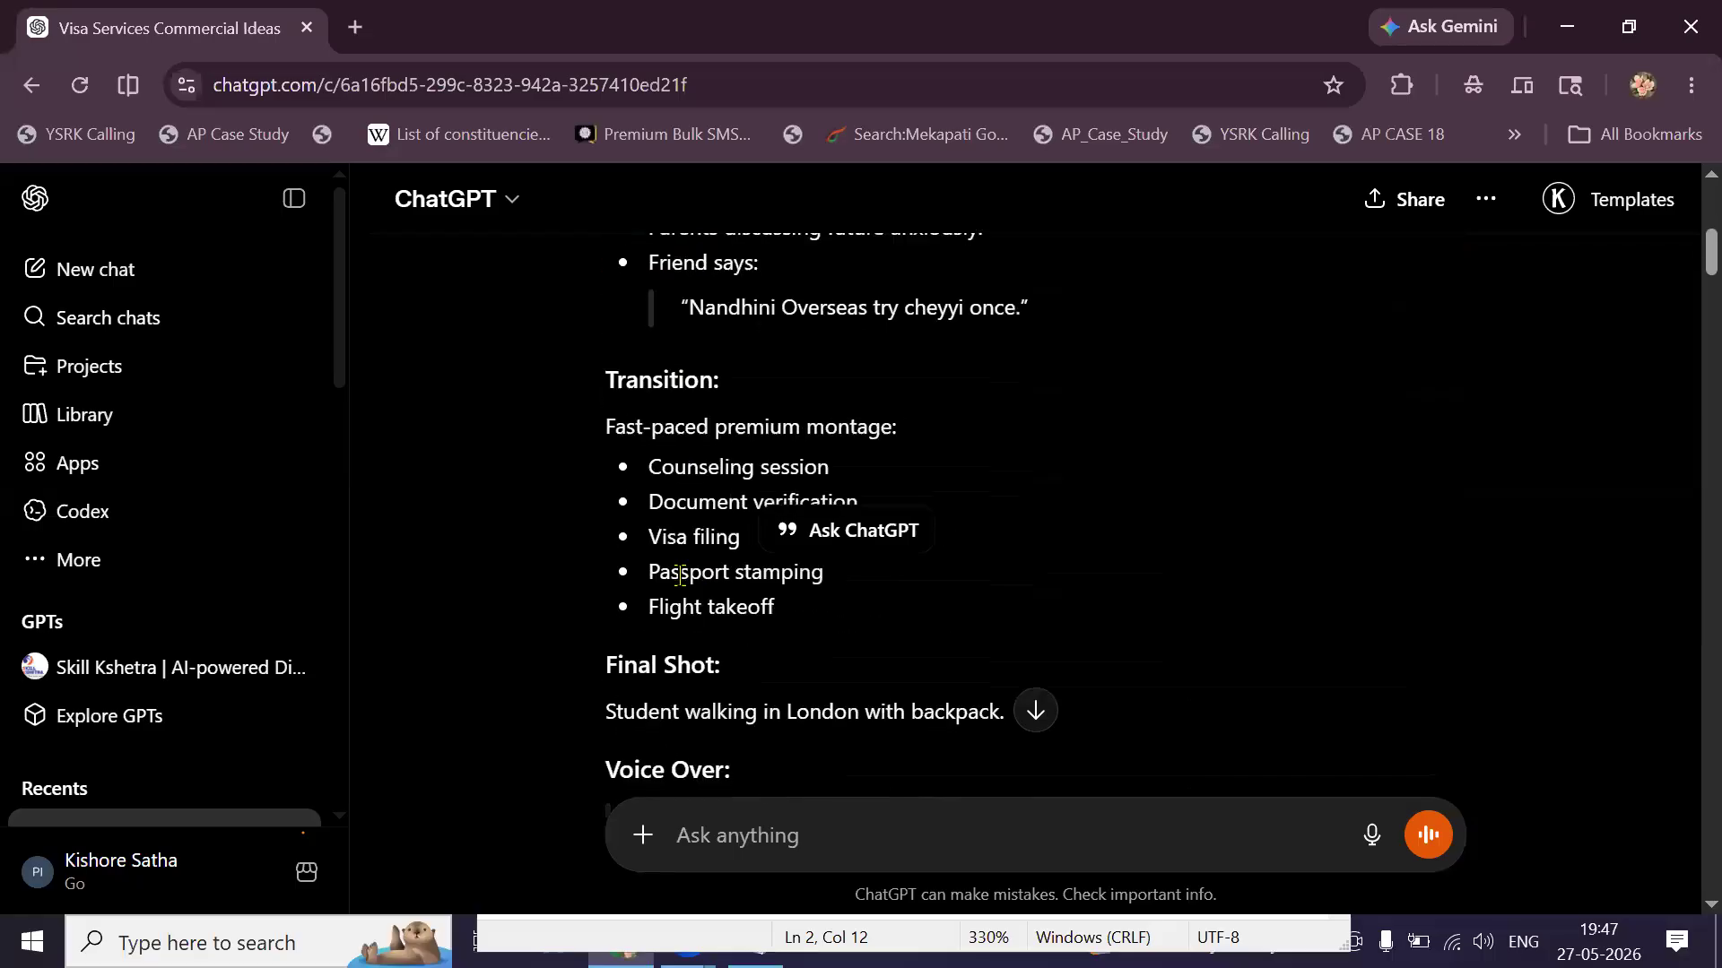
scroll(680, 577, down, 1)
drag(681, 576, 973, 625)
key(ctrl+c)
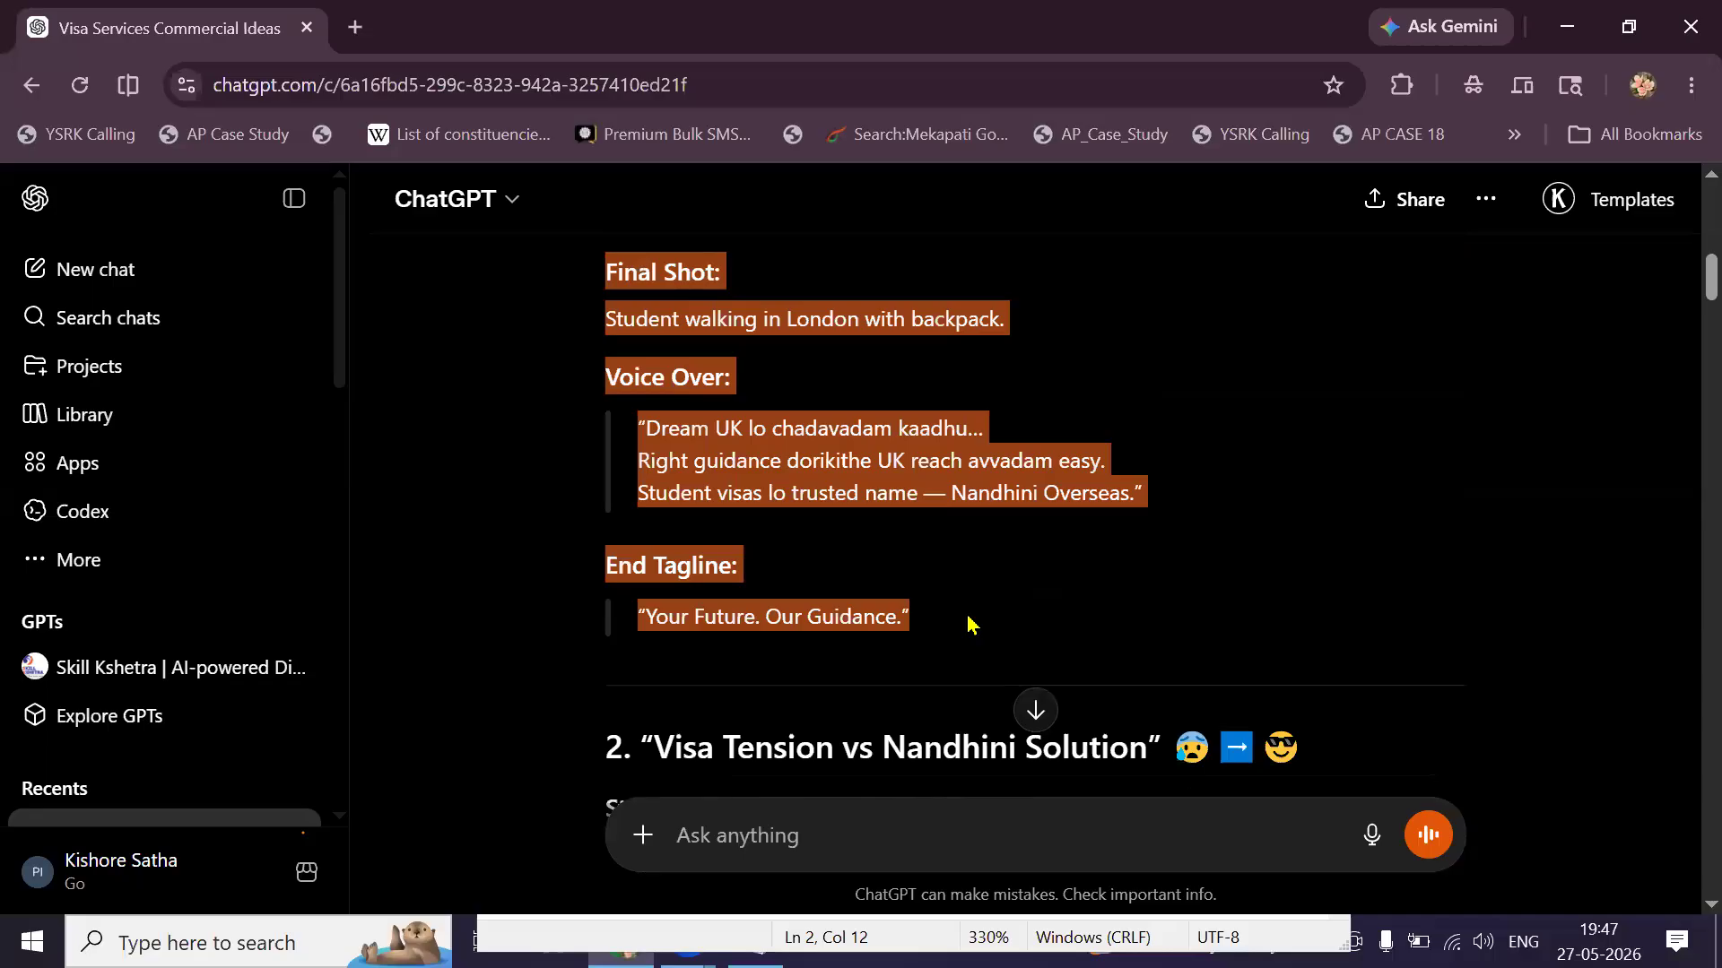
right_click(894, 623)
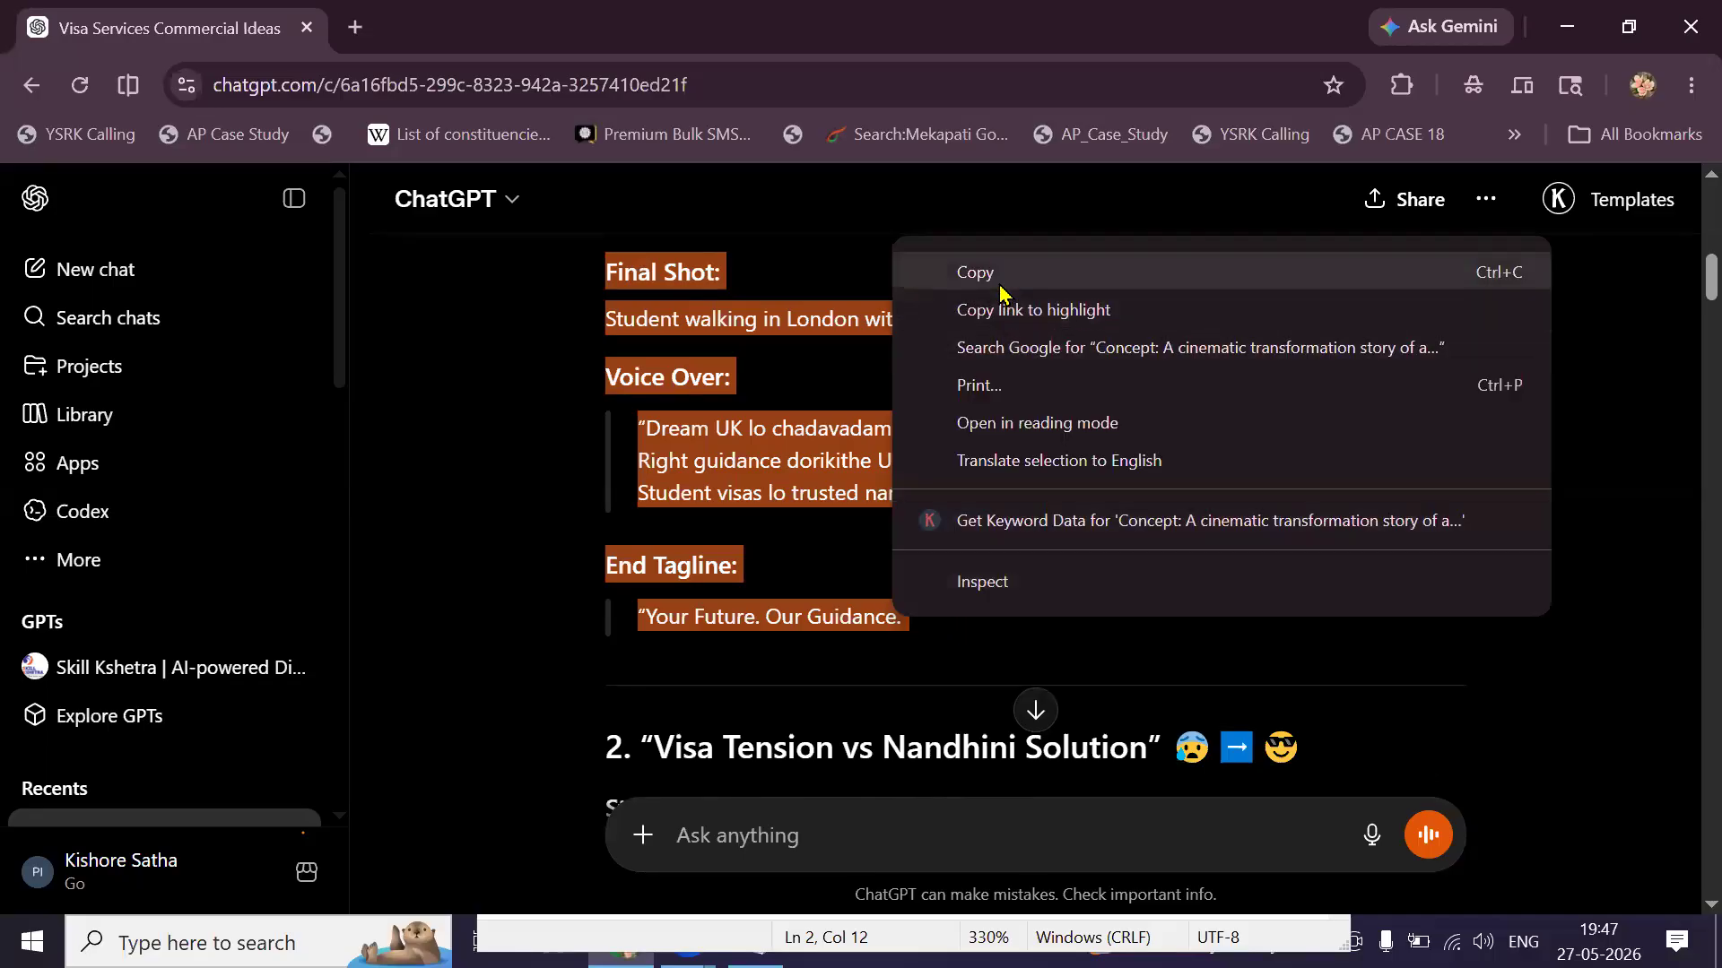
click(970, 269)
Paste the concept into a new message and add 'Write a Clear Screenplay'.
click(843, 836)
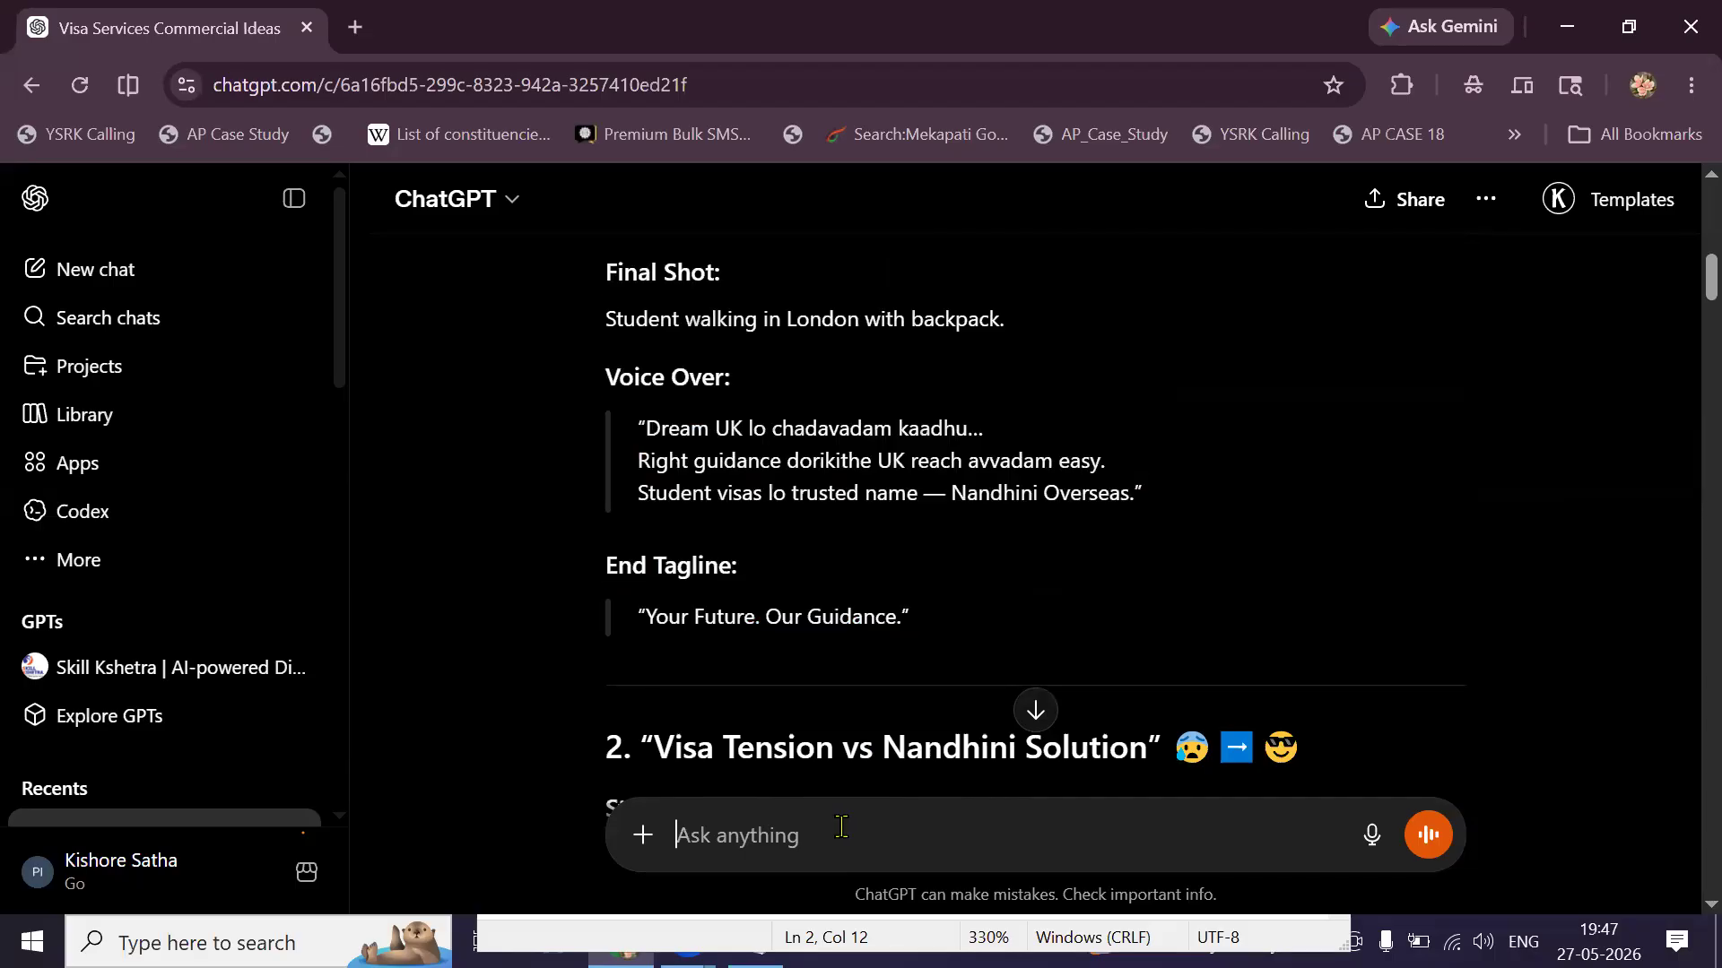
right_click(843, 835)
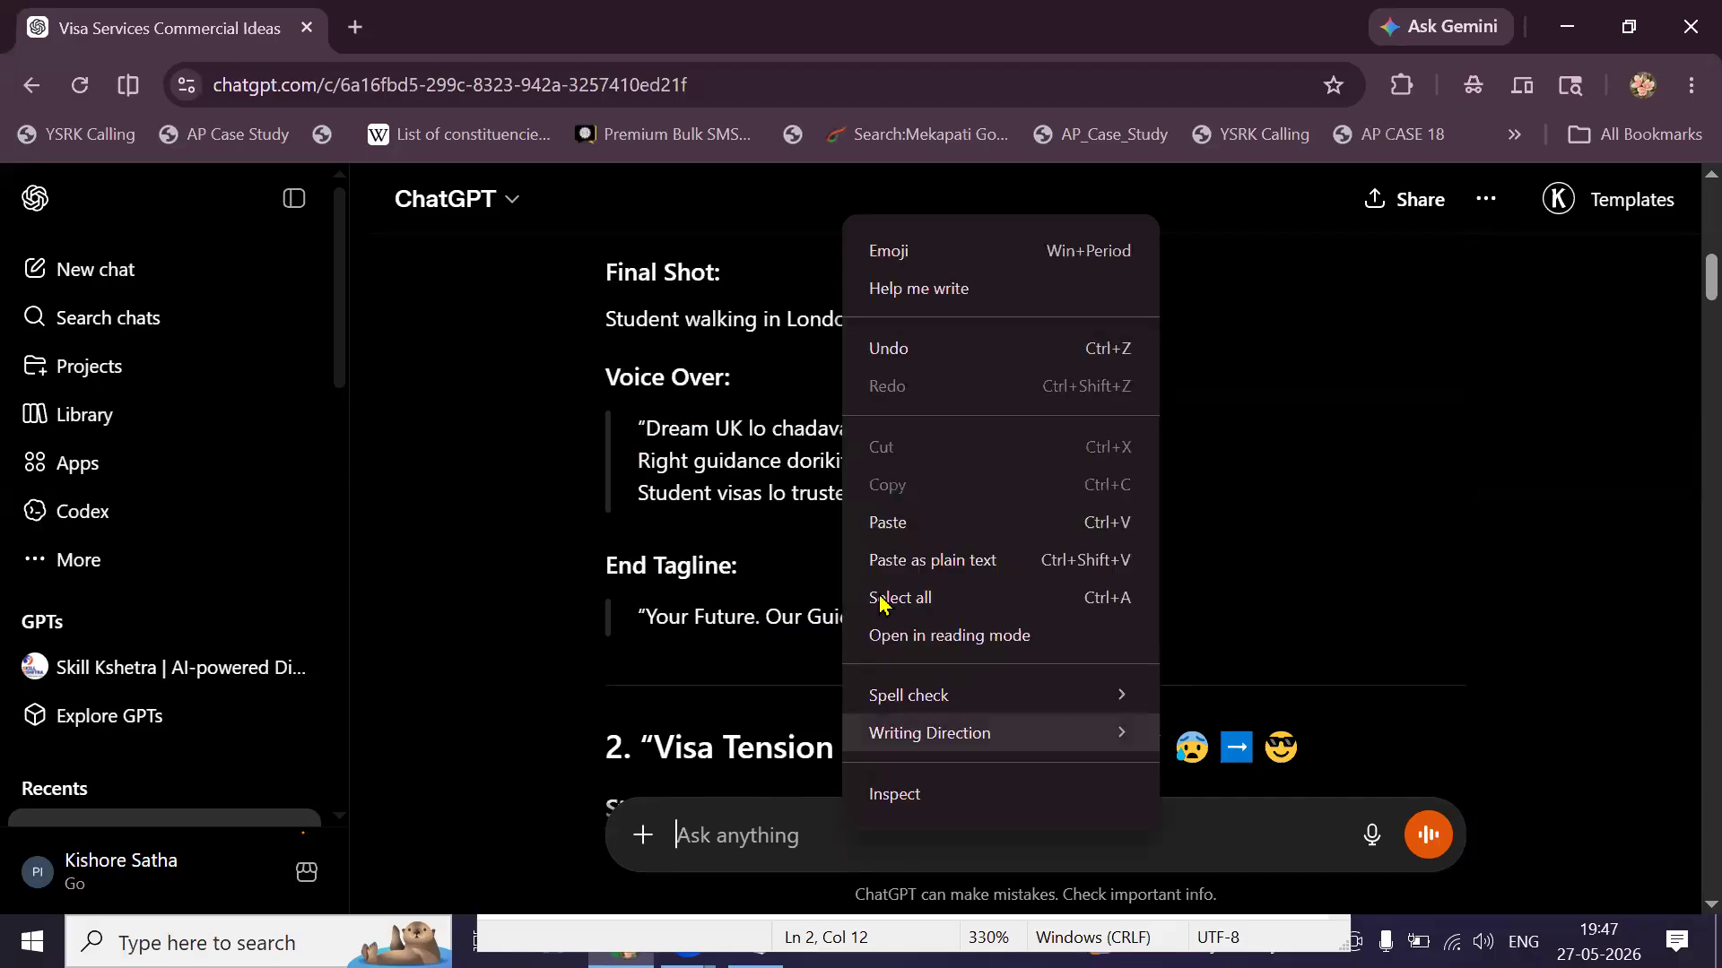
click(885, 529)
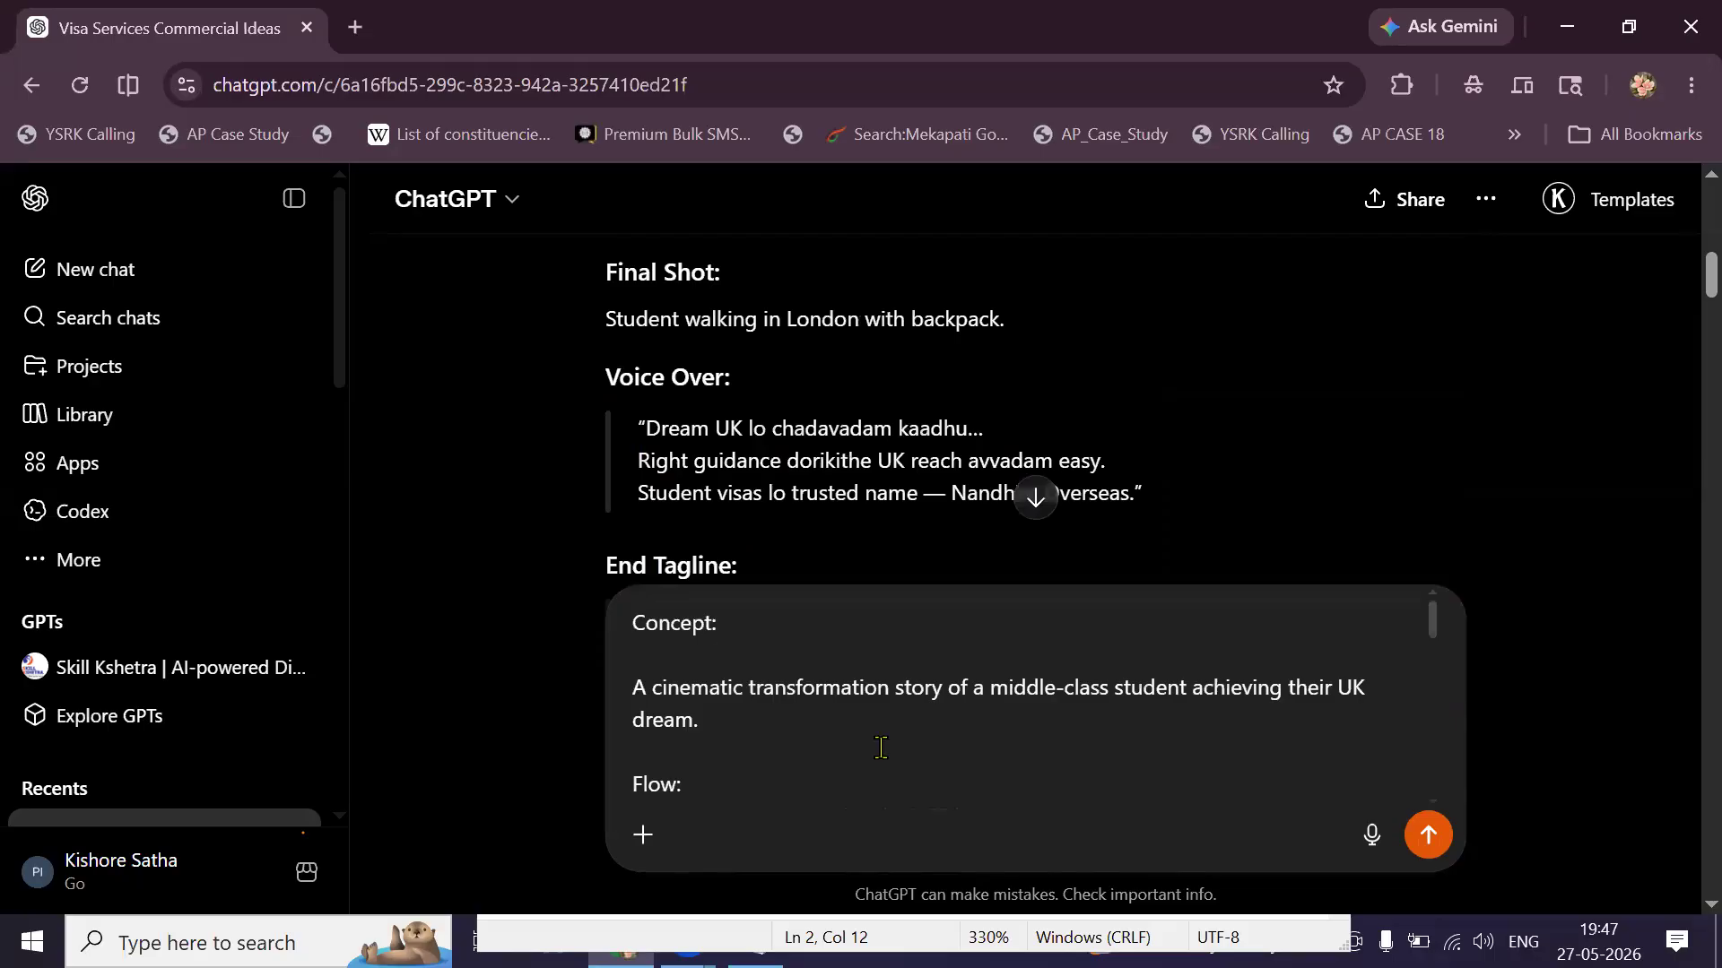
key(ctrl+a)
key(ctrl+v)
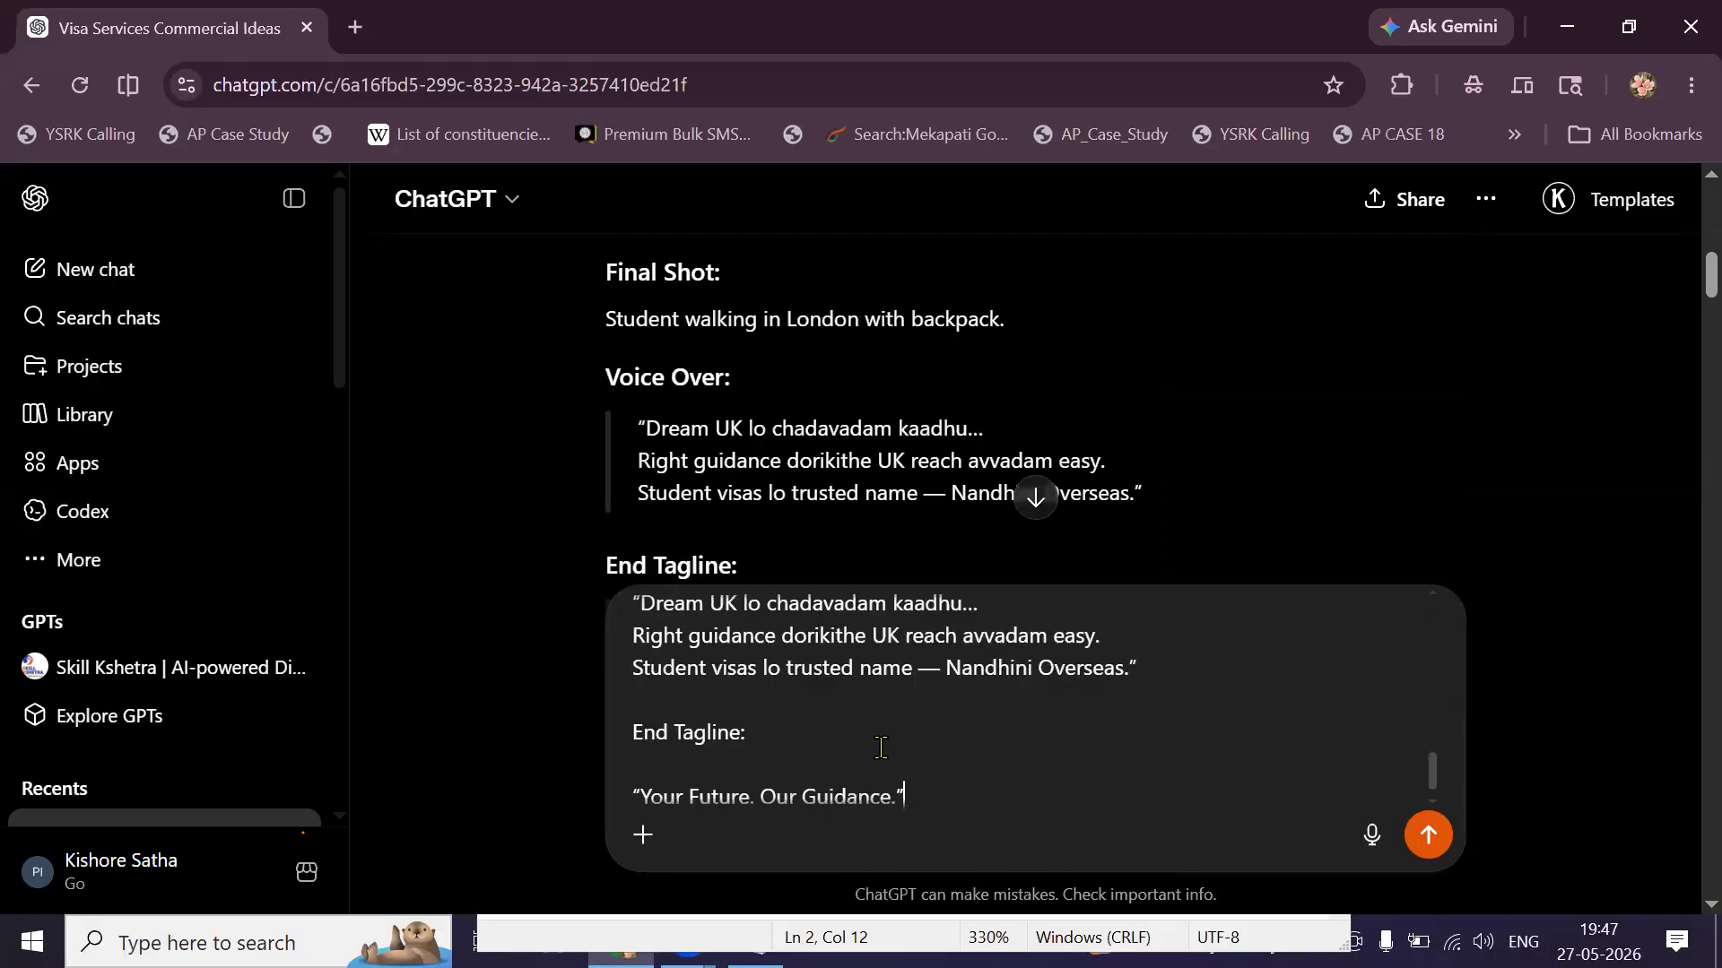
scroll(881, 745, down, 2)
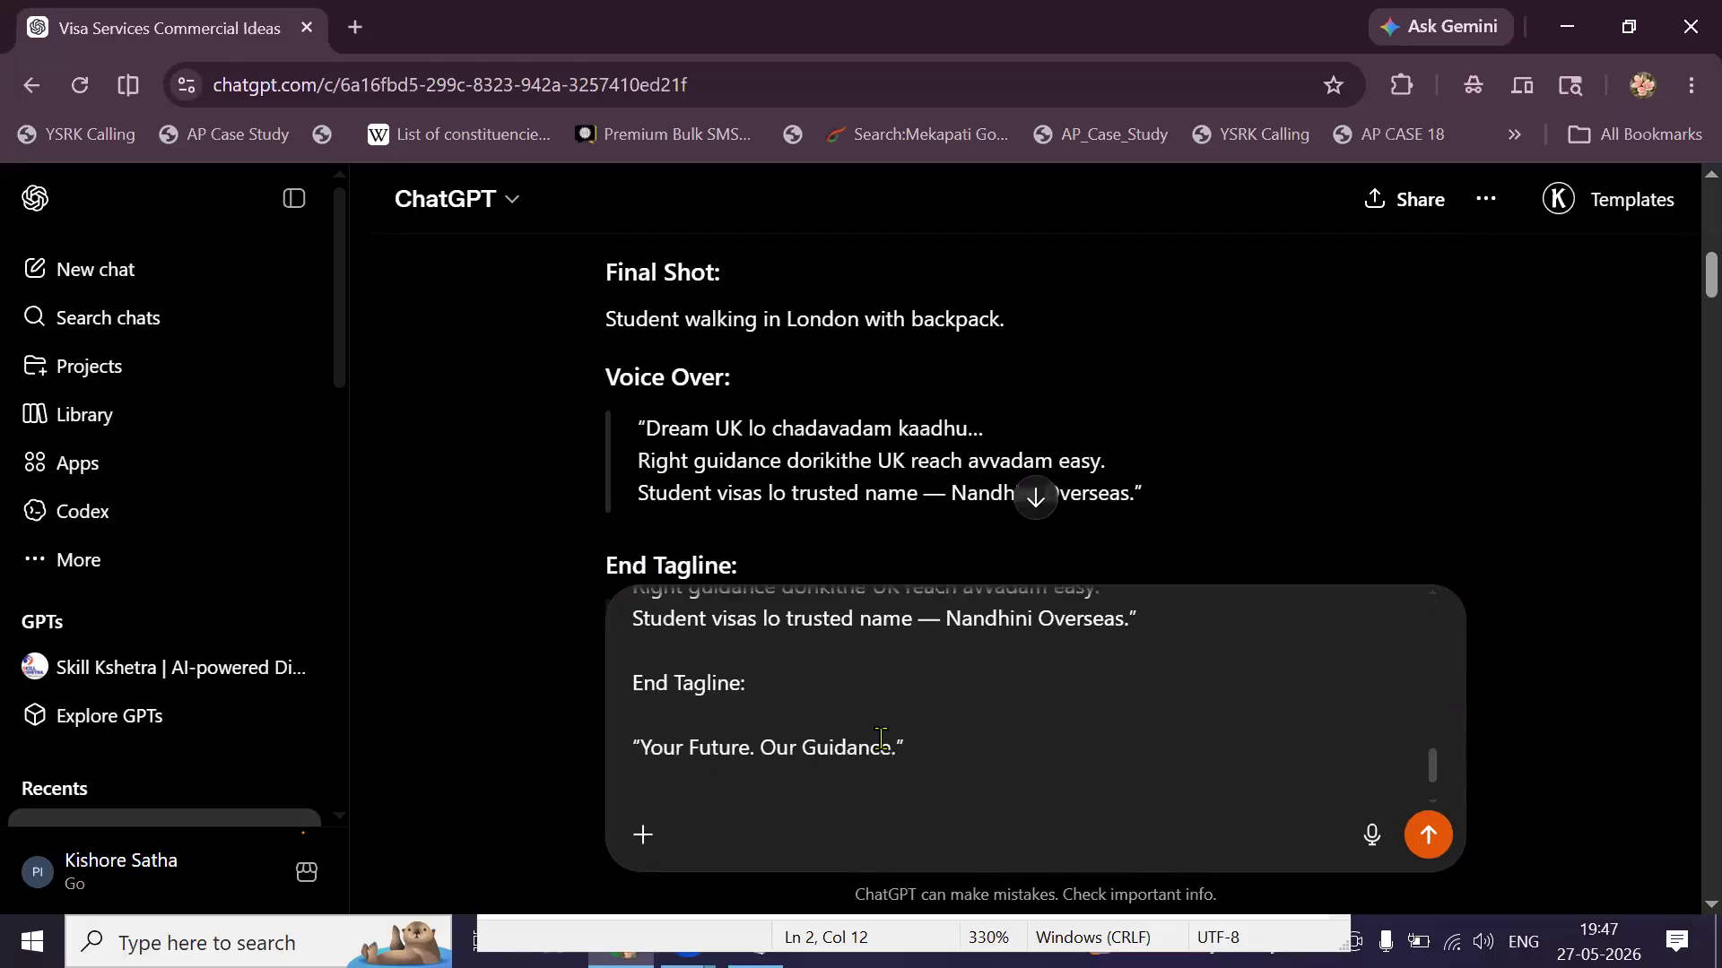
text(Write a)
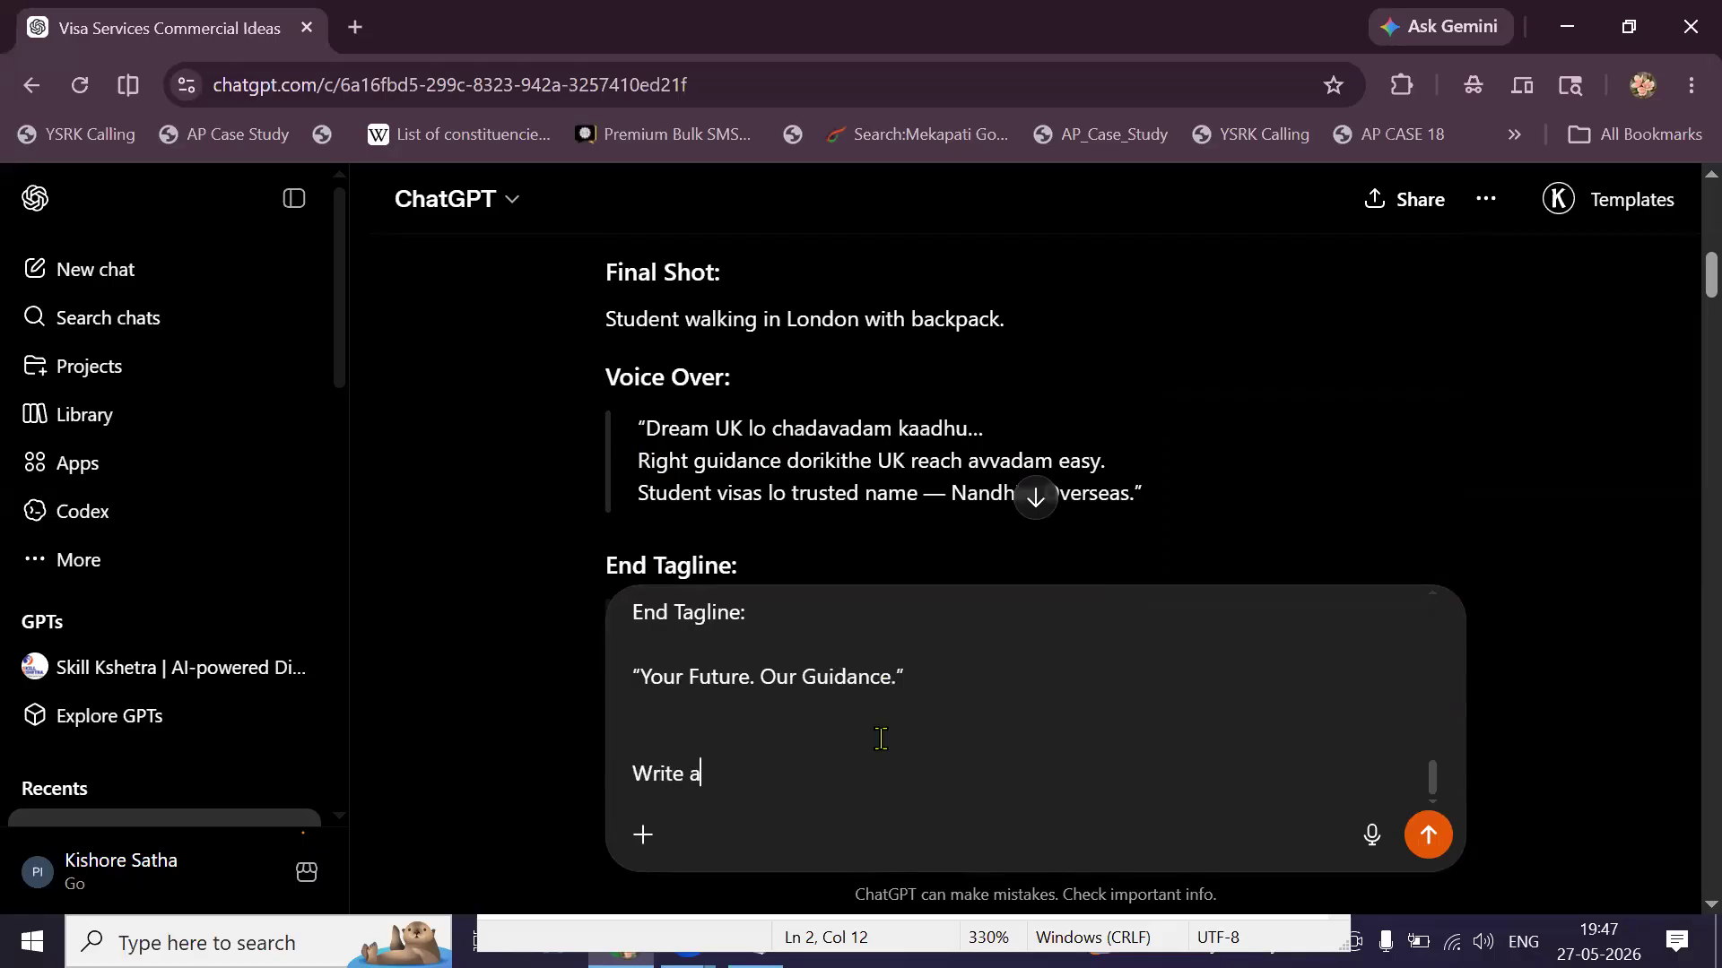
text( Clear Screenplay)
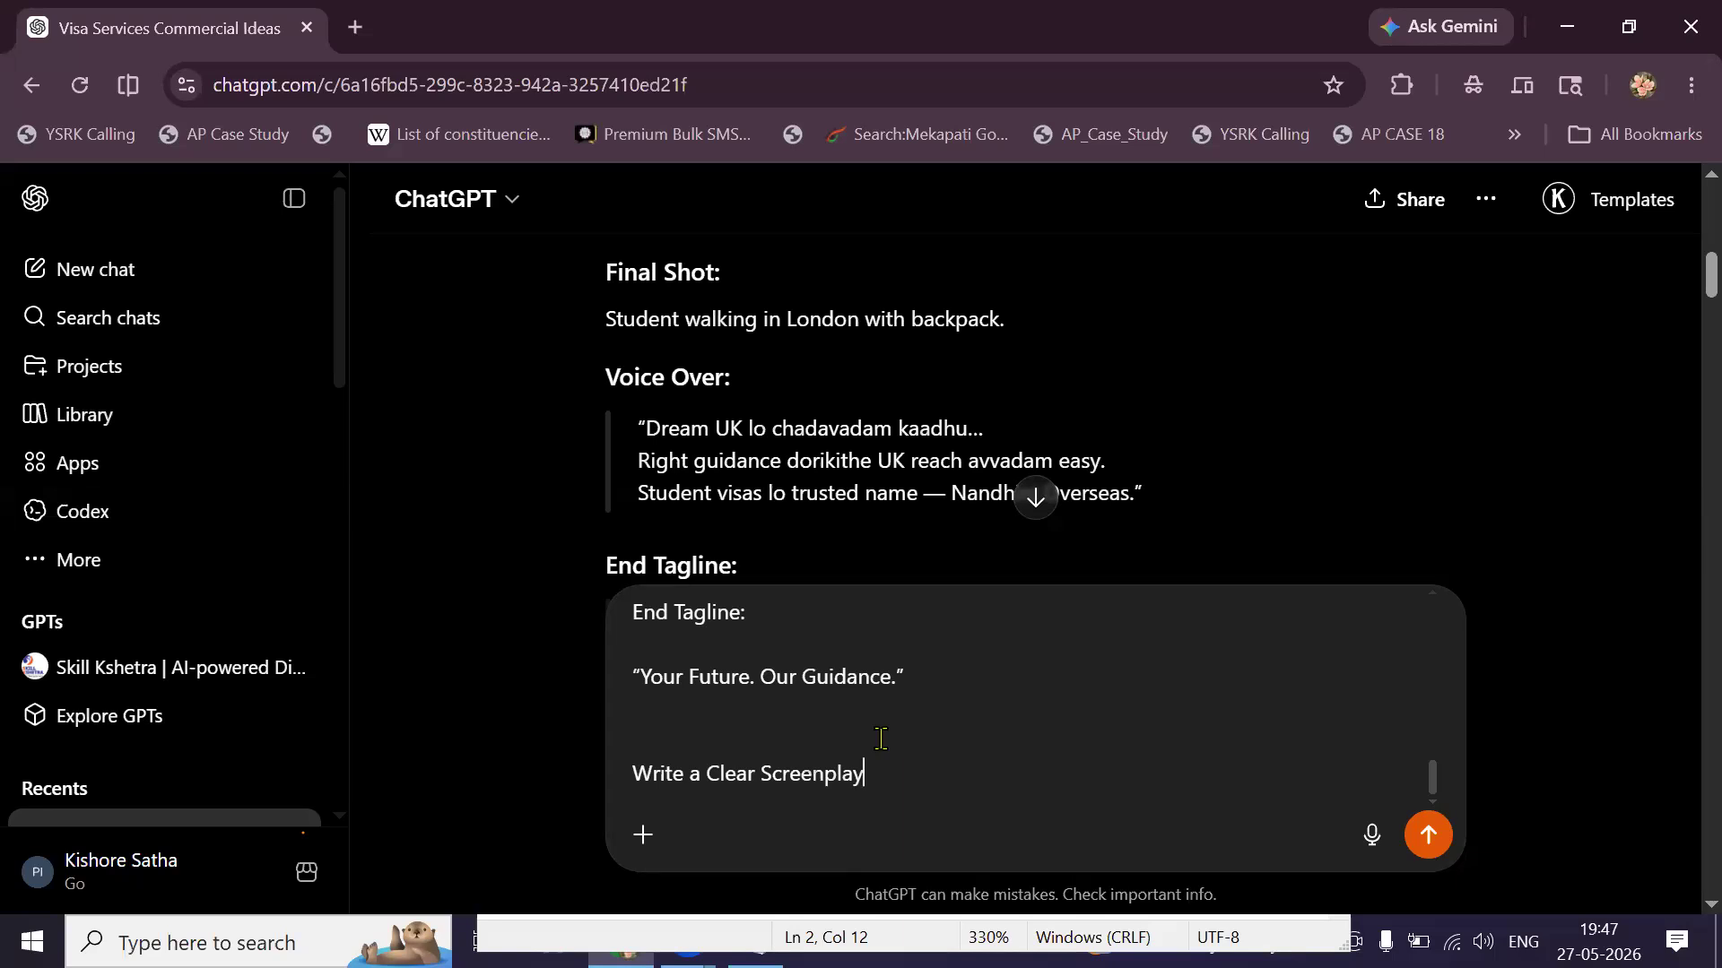
key(Return)
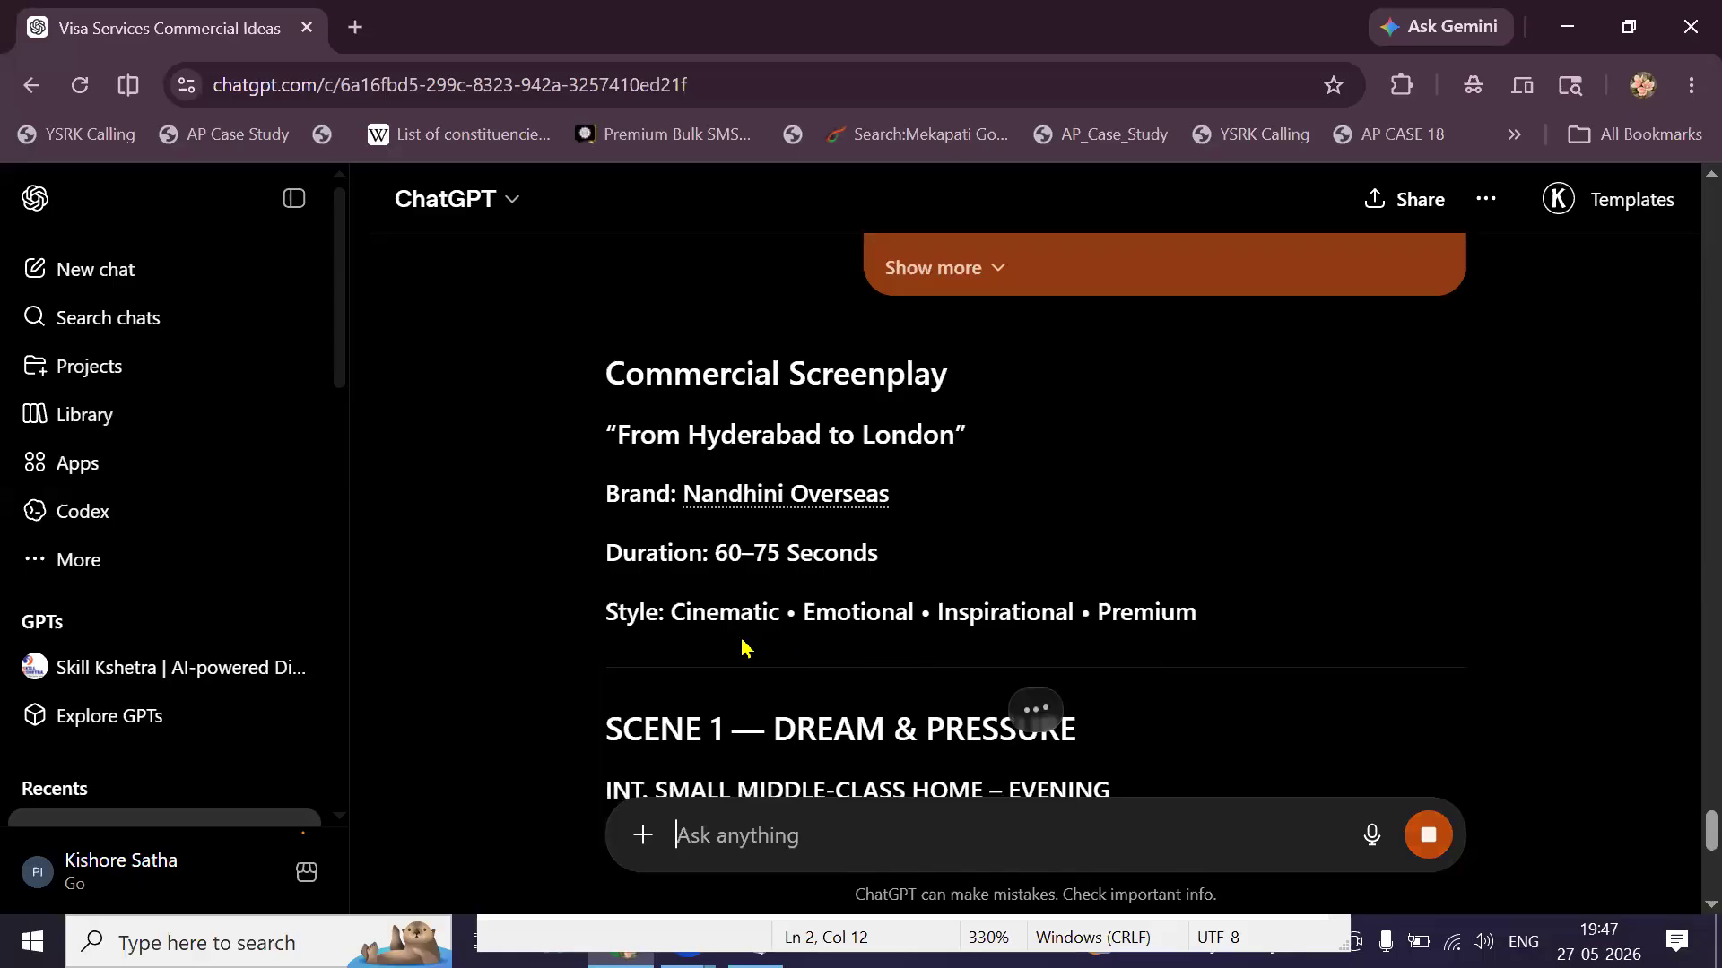
scroll(743, 645, down, 2)
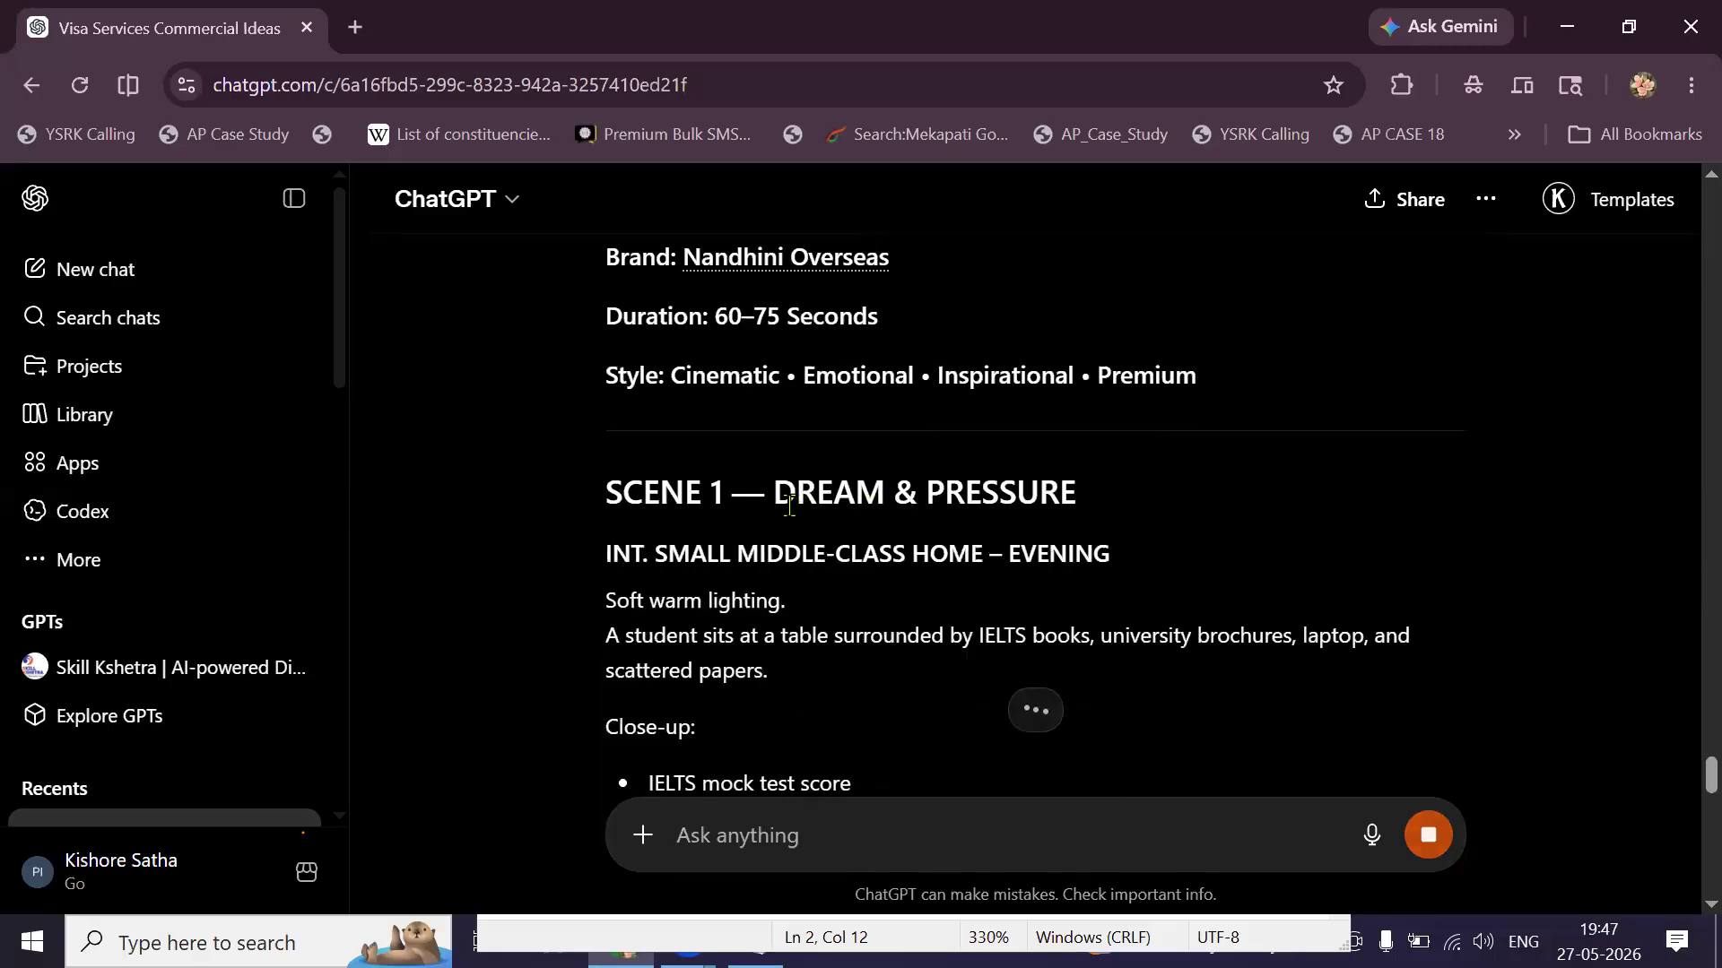
scroll(744, 394, up, 1)
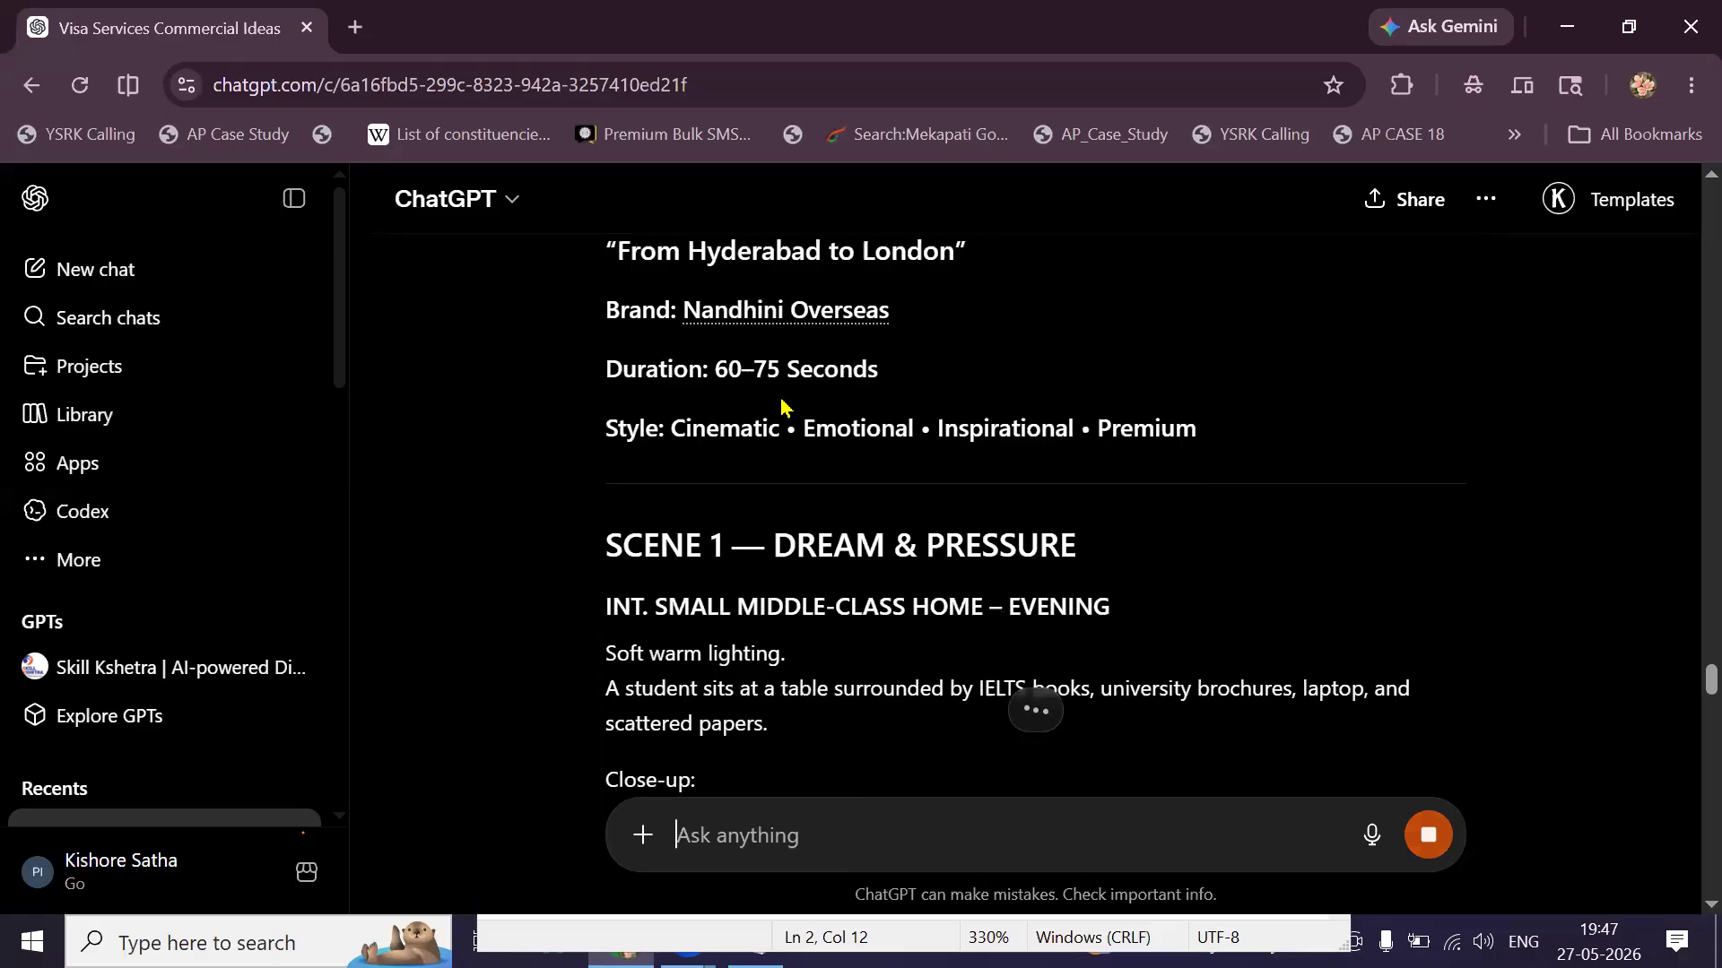
scroll(782, 483, down, 2)
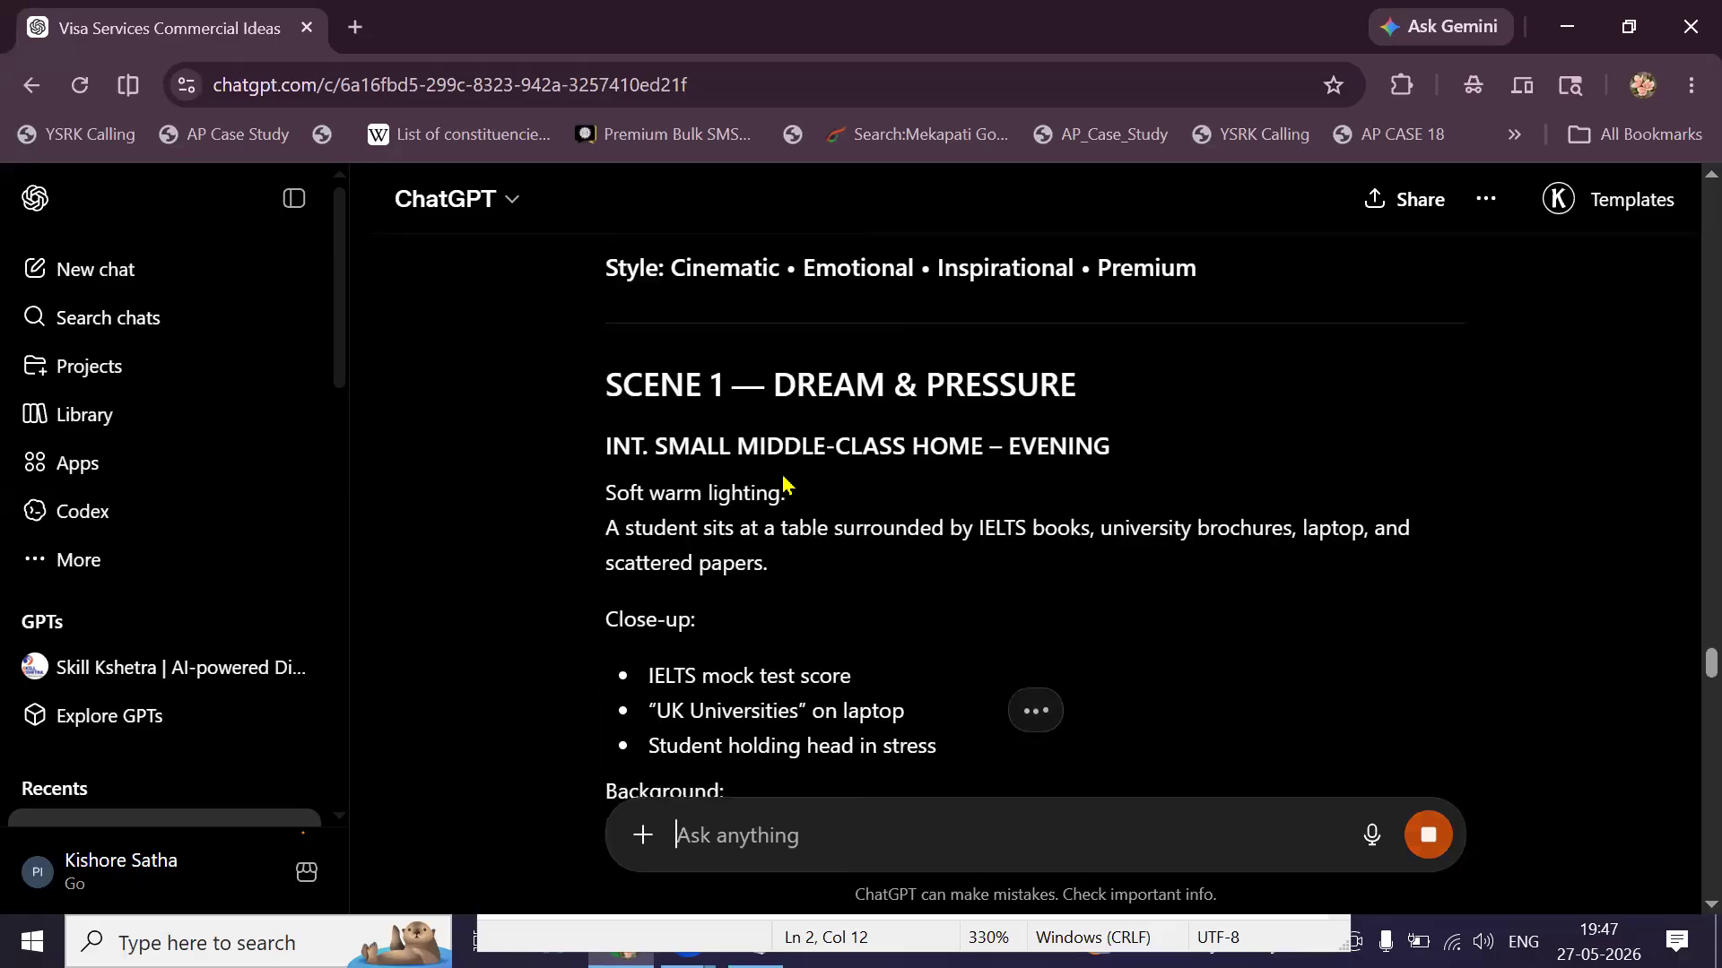
scroll(782, 479, down, 1)
scroll(720, 479, down, 3)
scroll(722, 483, up, 3)
scroll(725, 488, up, 2)
scroll(709, 480, down, 2)
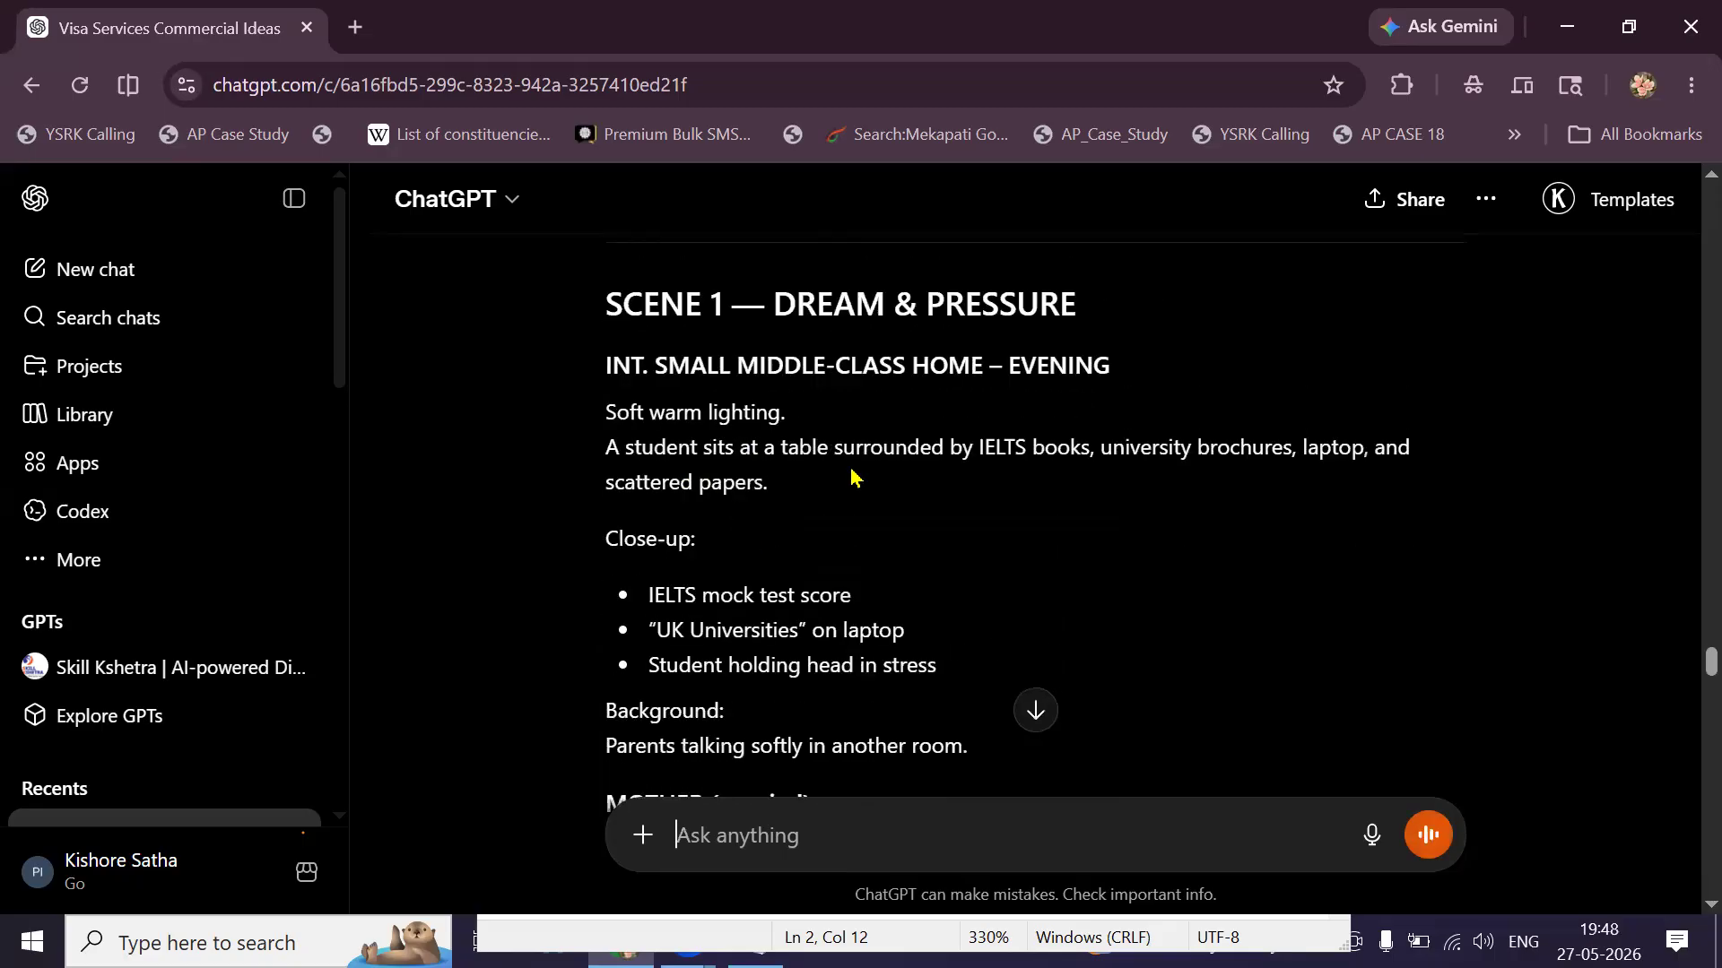
scroll(848, 516, down, 1)
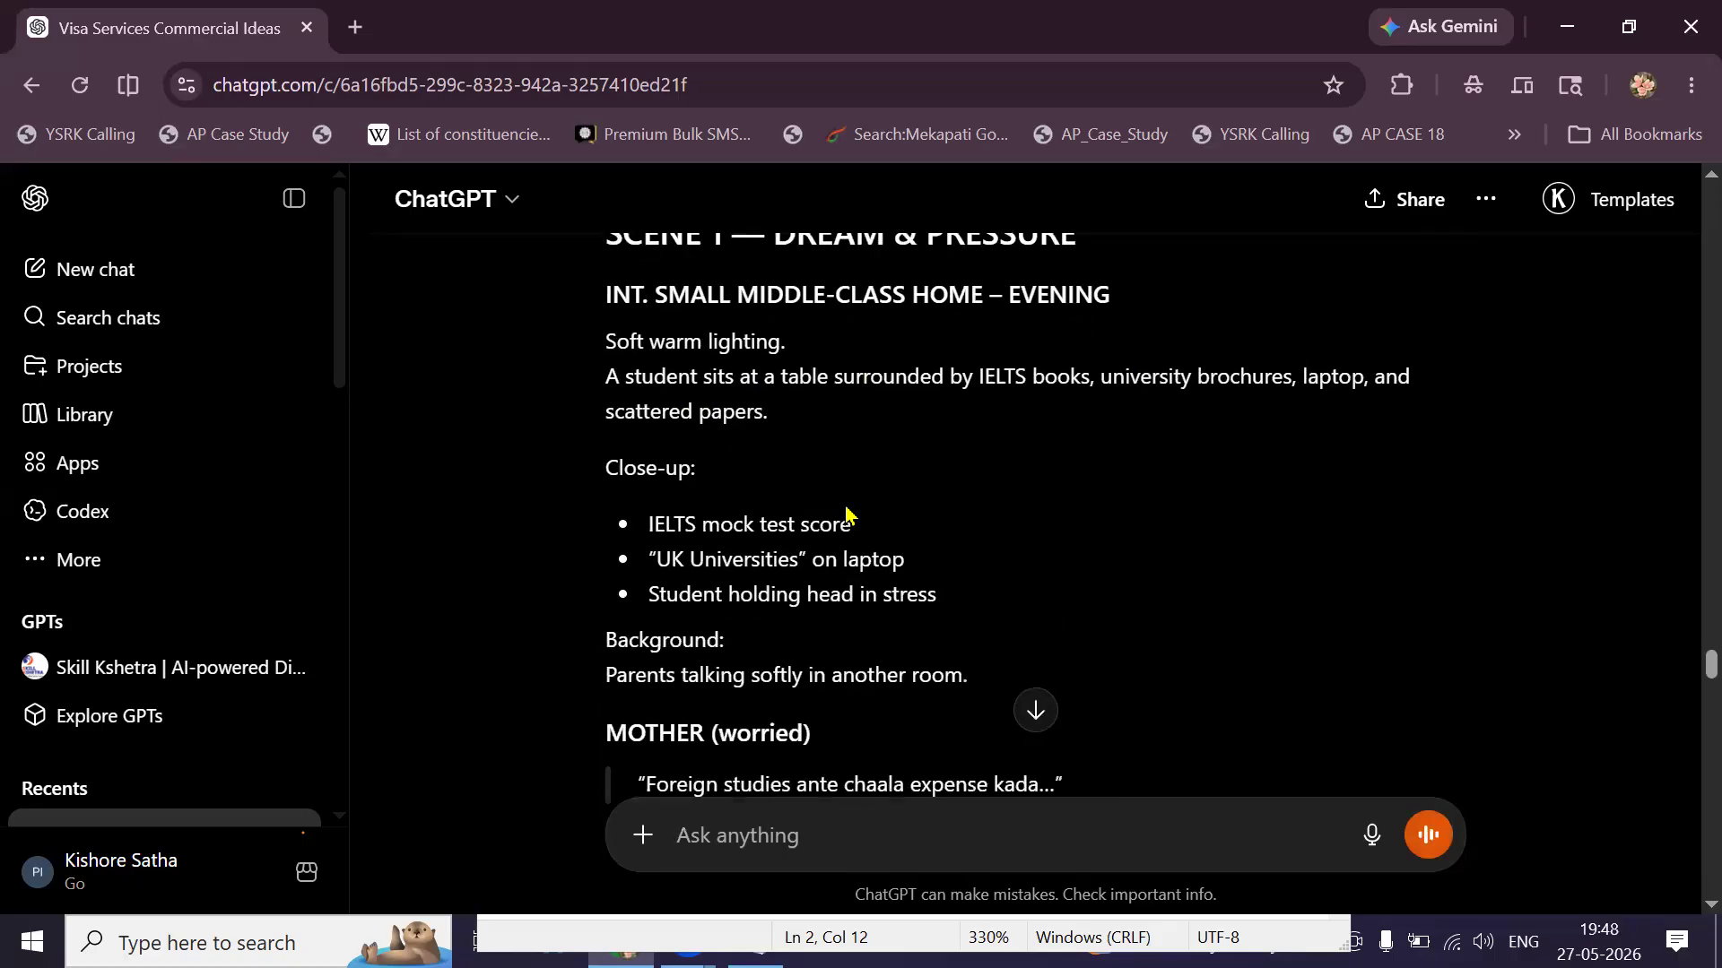
scroll(801, 553, down, 2)
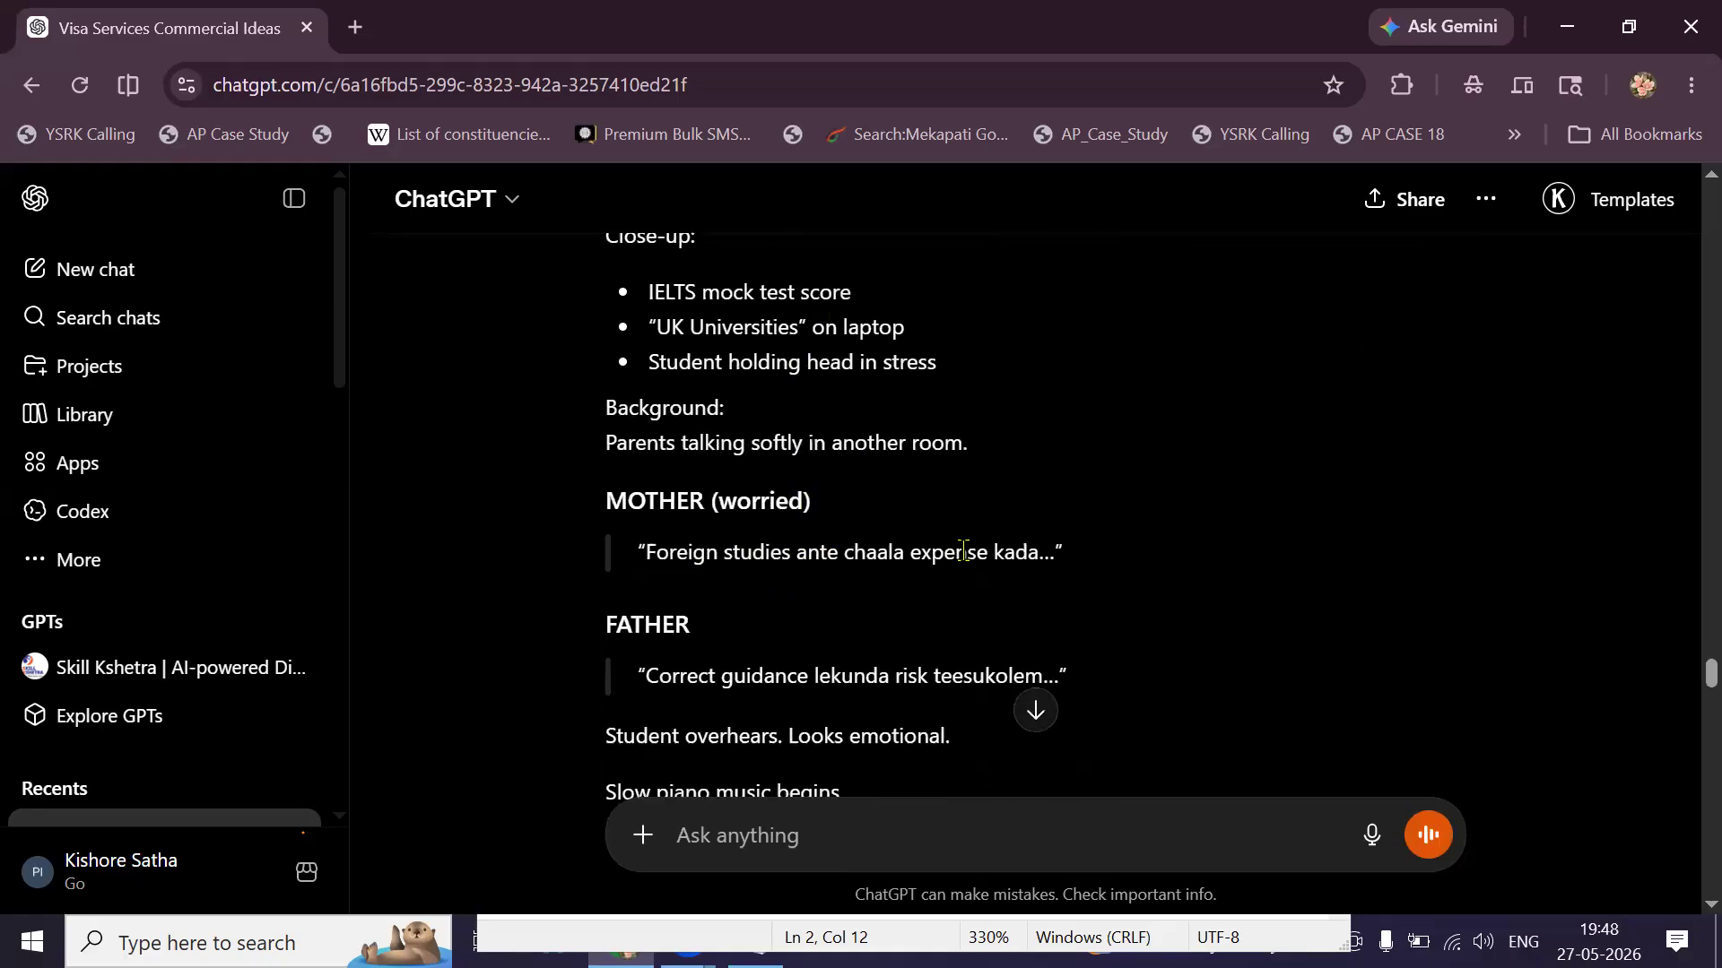
triple_click(848, 553)
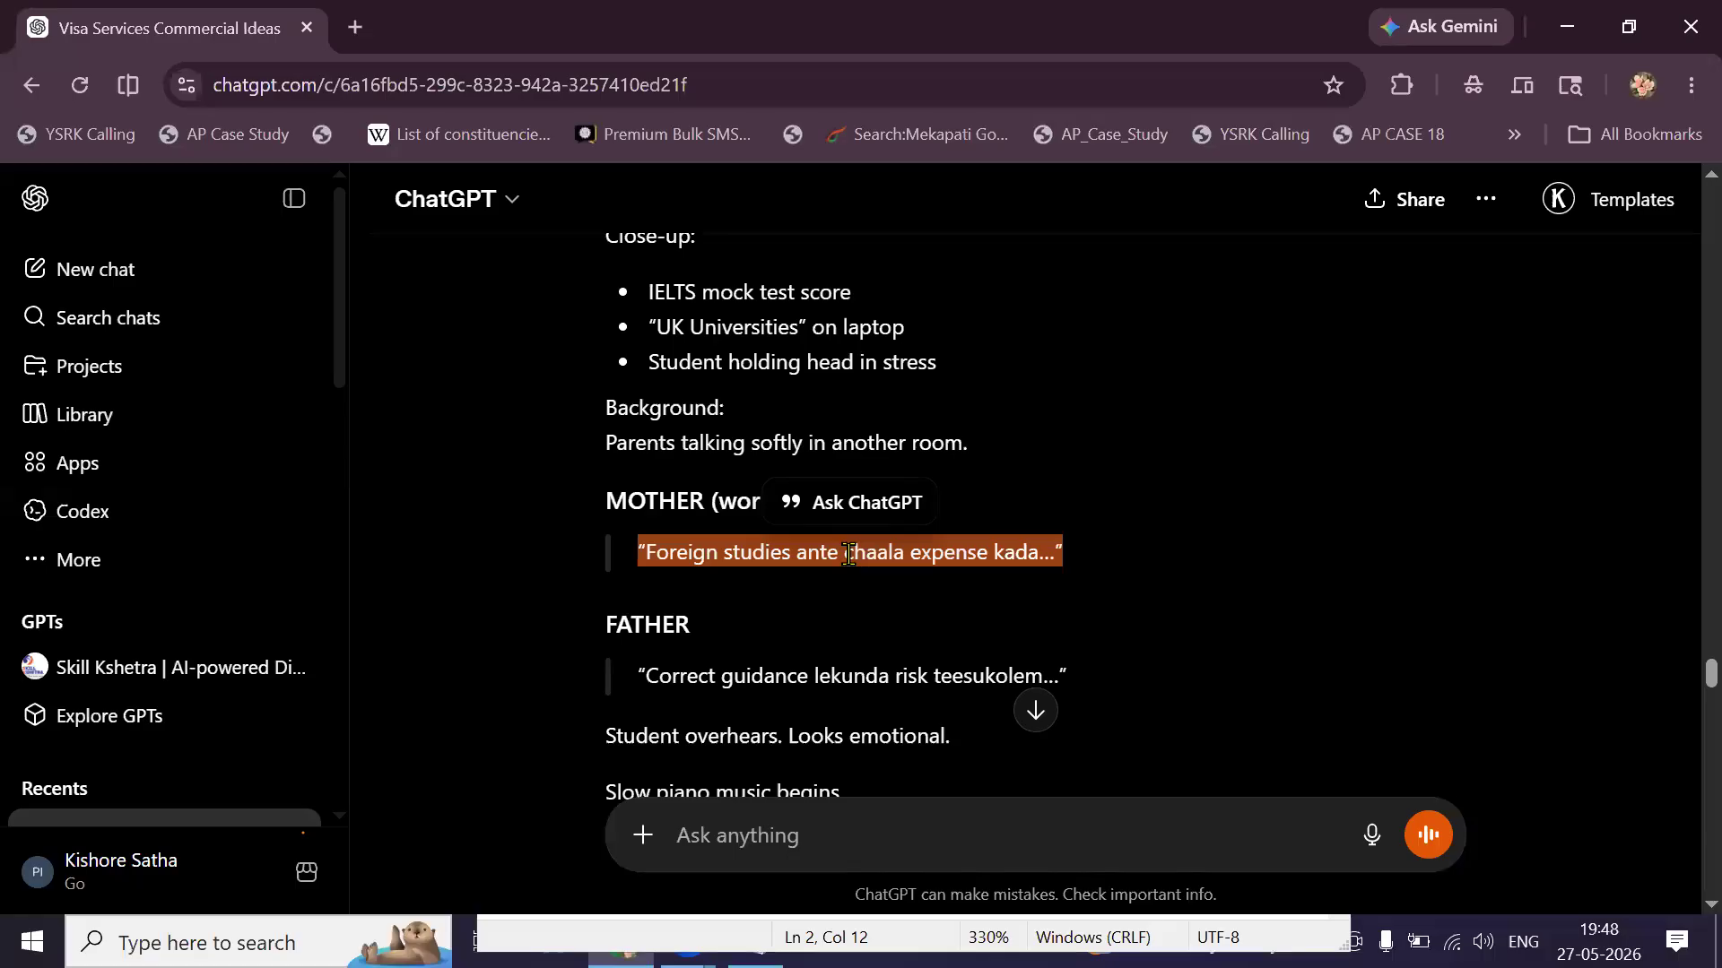
scroll(849, 553, up, 8)
scroll(1347, 396, up, 2)
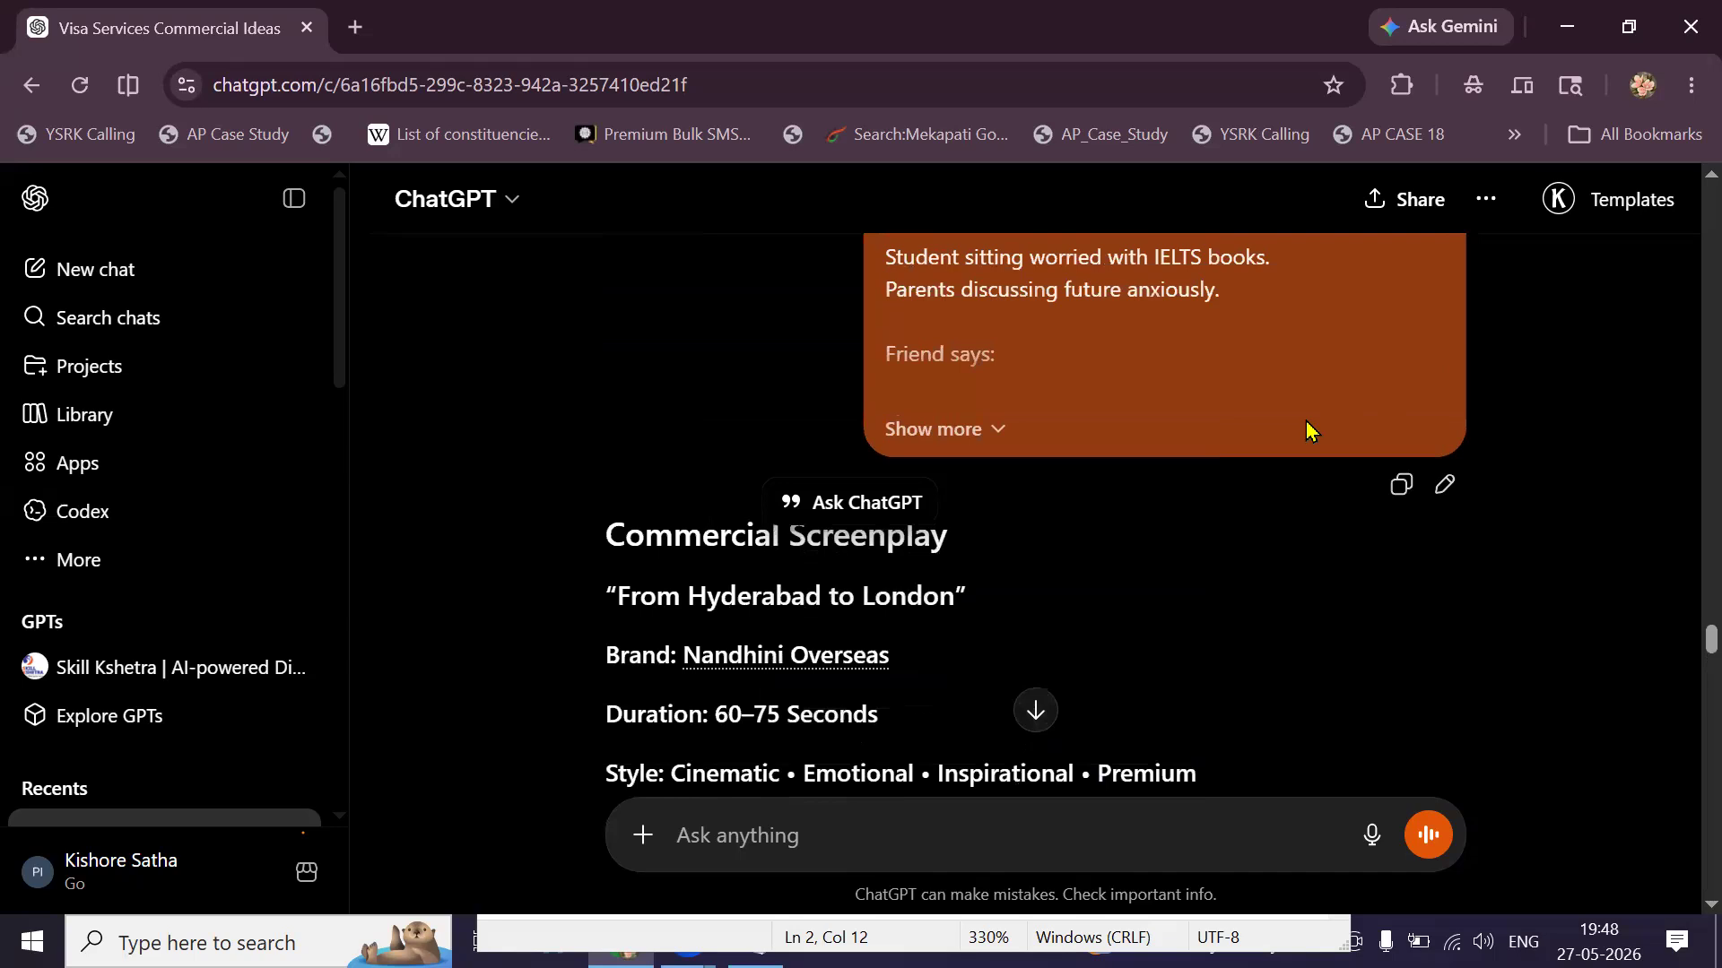
Edit the original prompt to read 'Write a Clear Screenplay (VO/ Dialogues in English)' and resend it.
click(1444, 484)
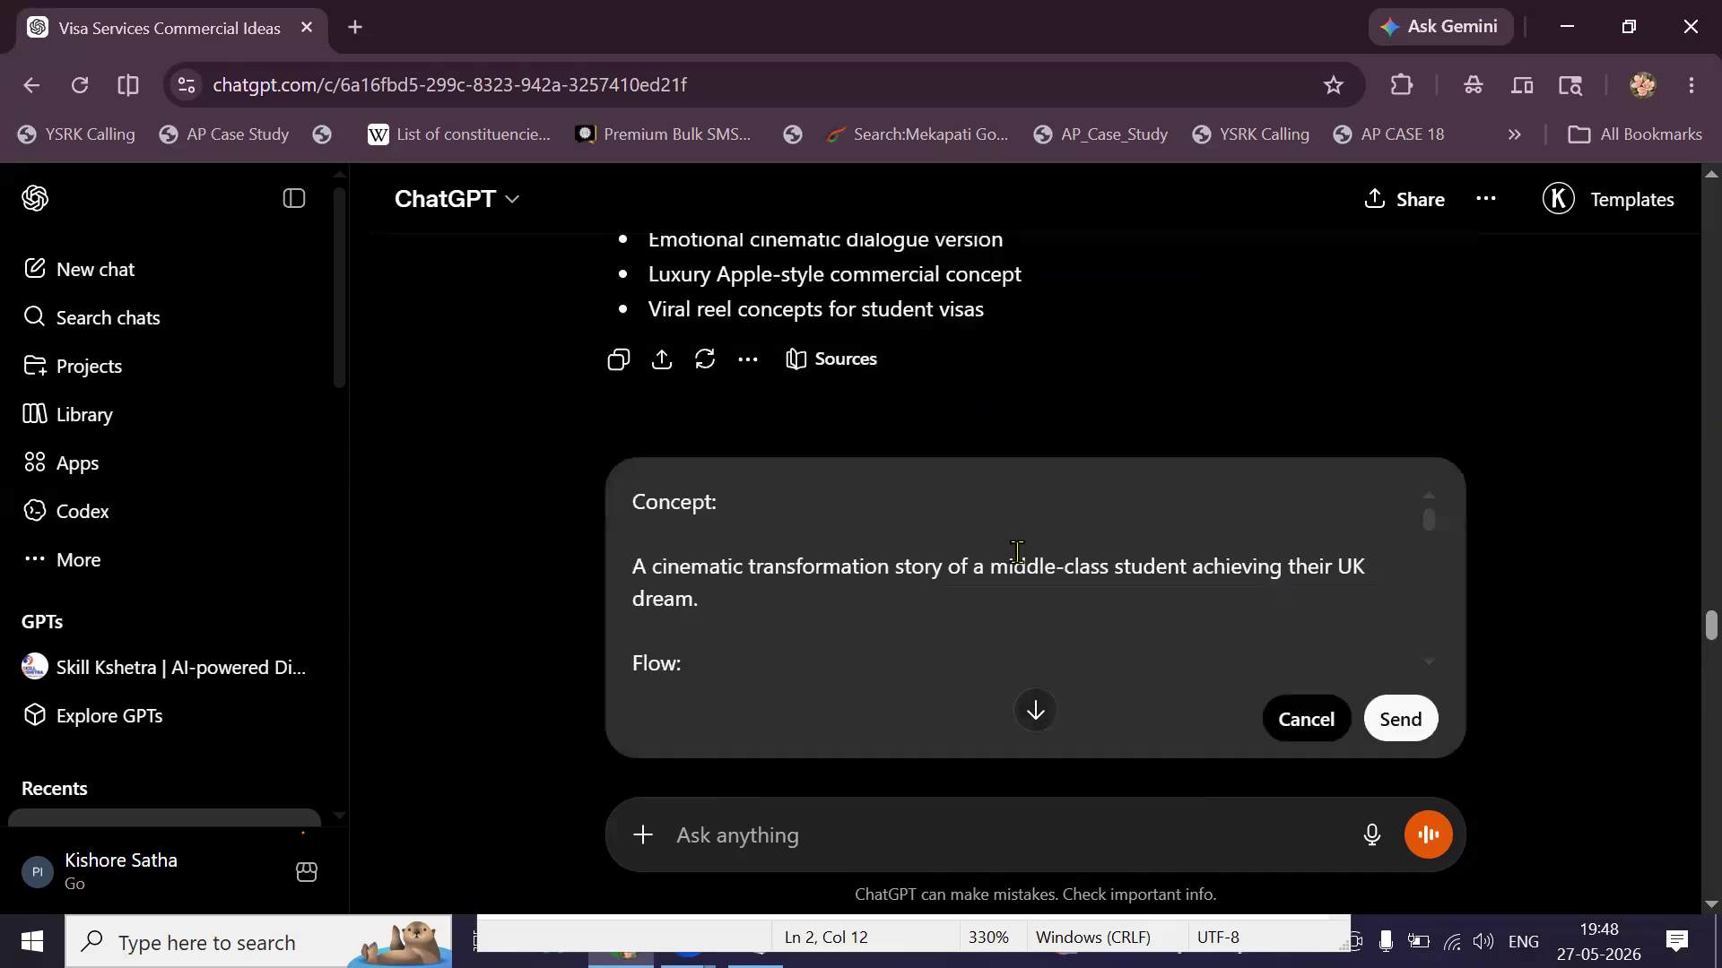
scroll(834, 596, down, 12)
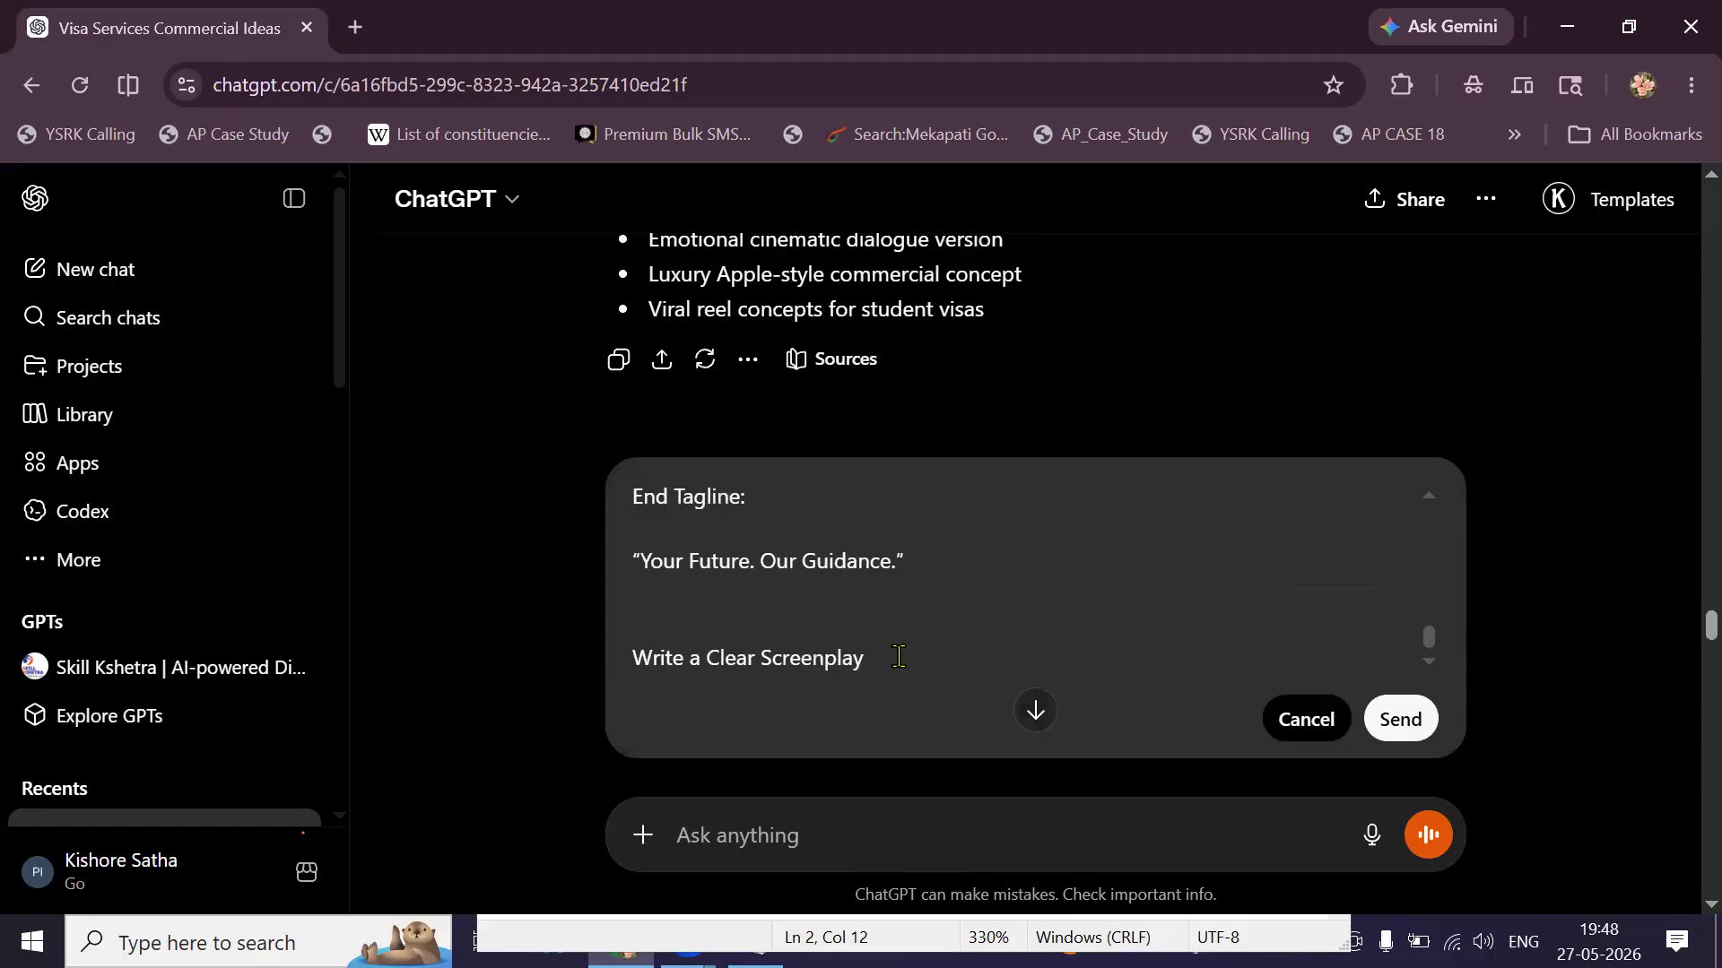
text(())
text(VO)
text(/ )
text(Dialogues)
text( in ENgli)
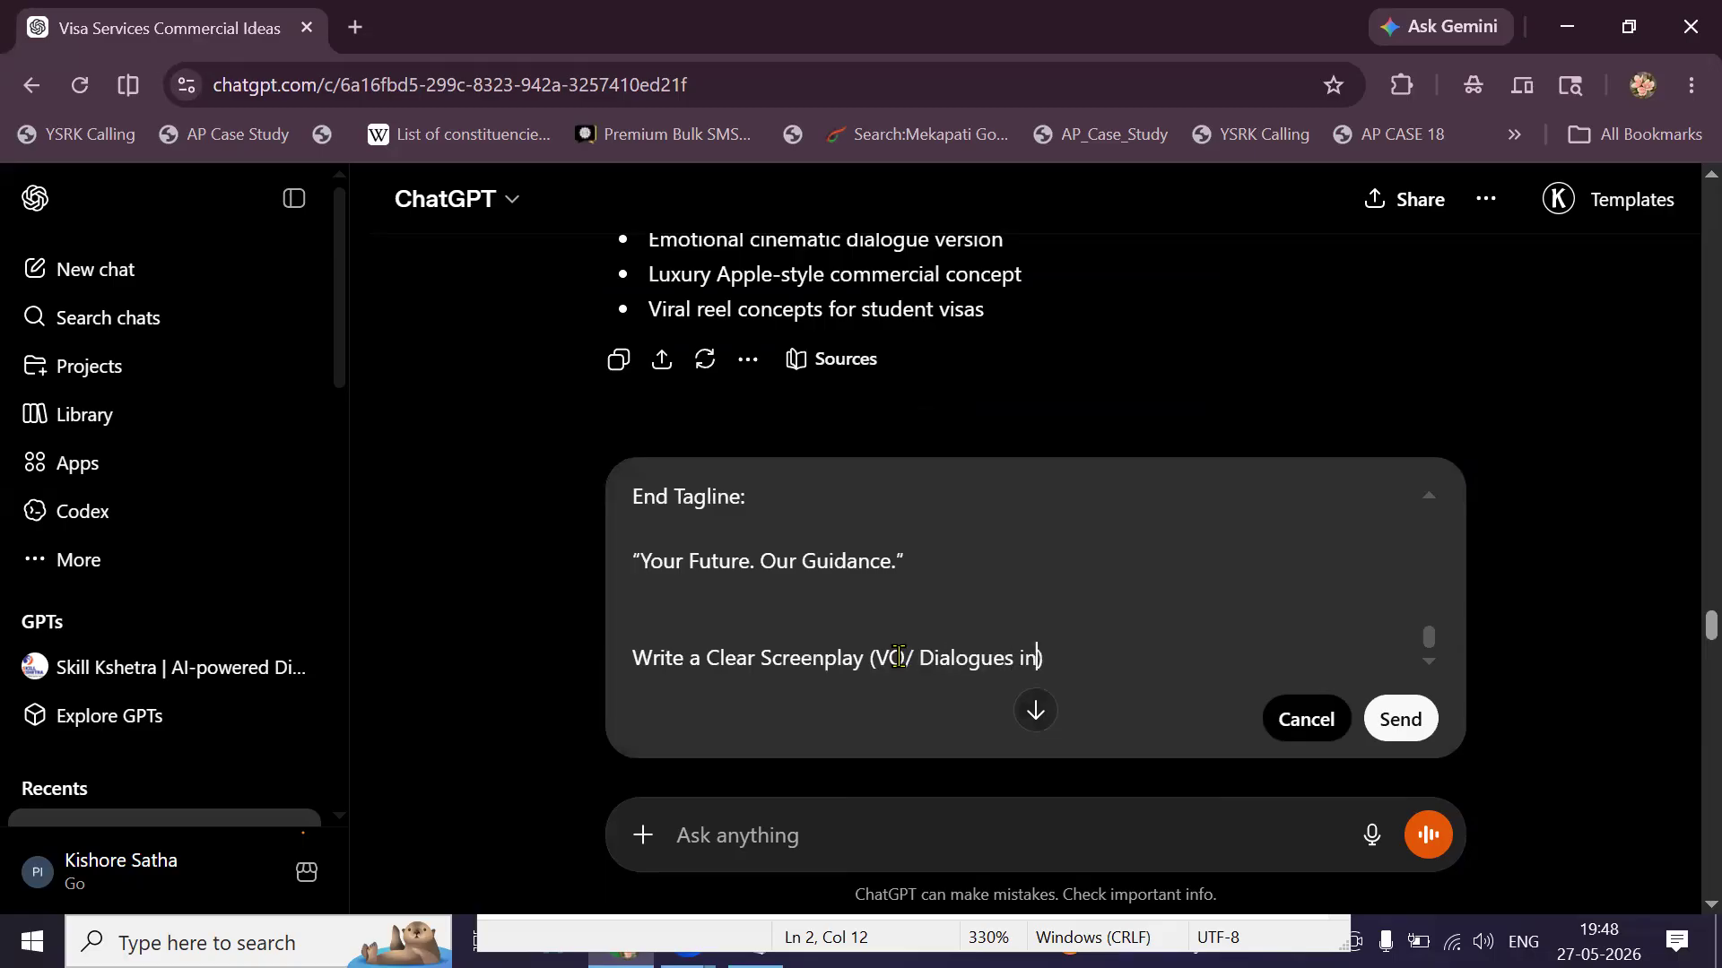
key(BackSpace)
key(BackSpace)
key(BackSpace)
key(BackSpace)
text(nglish)
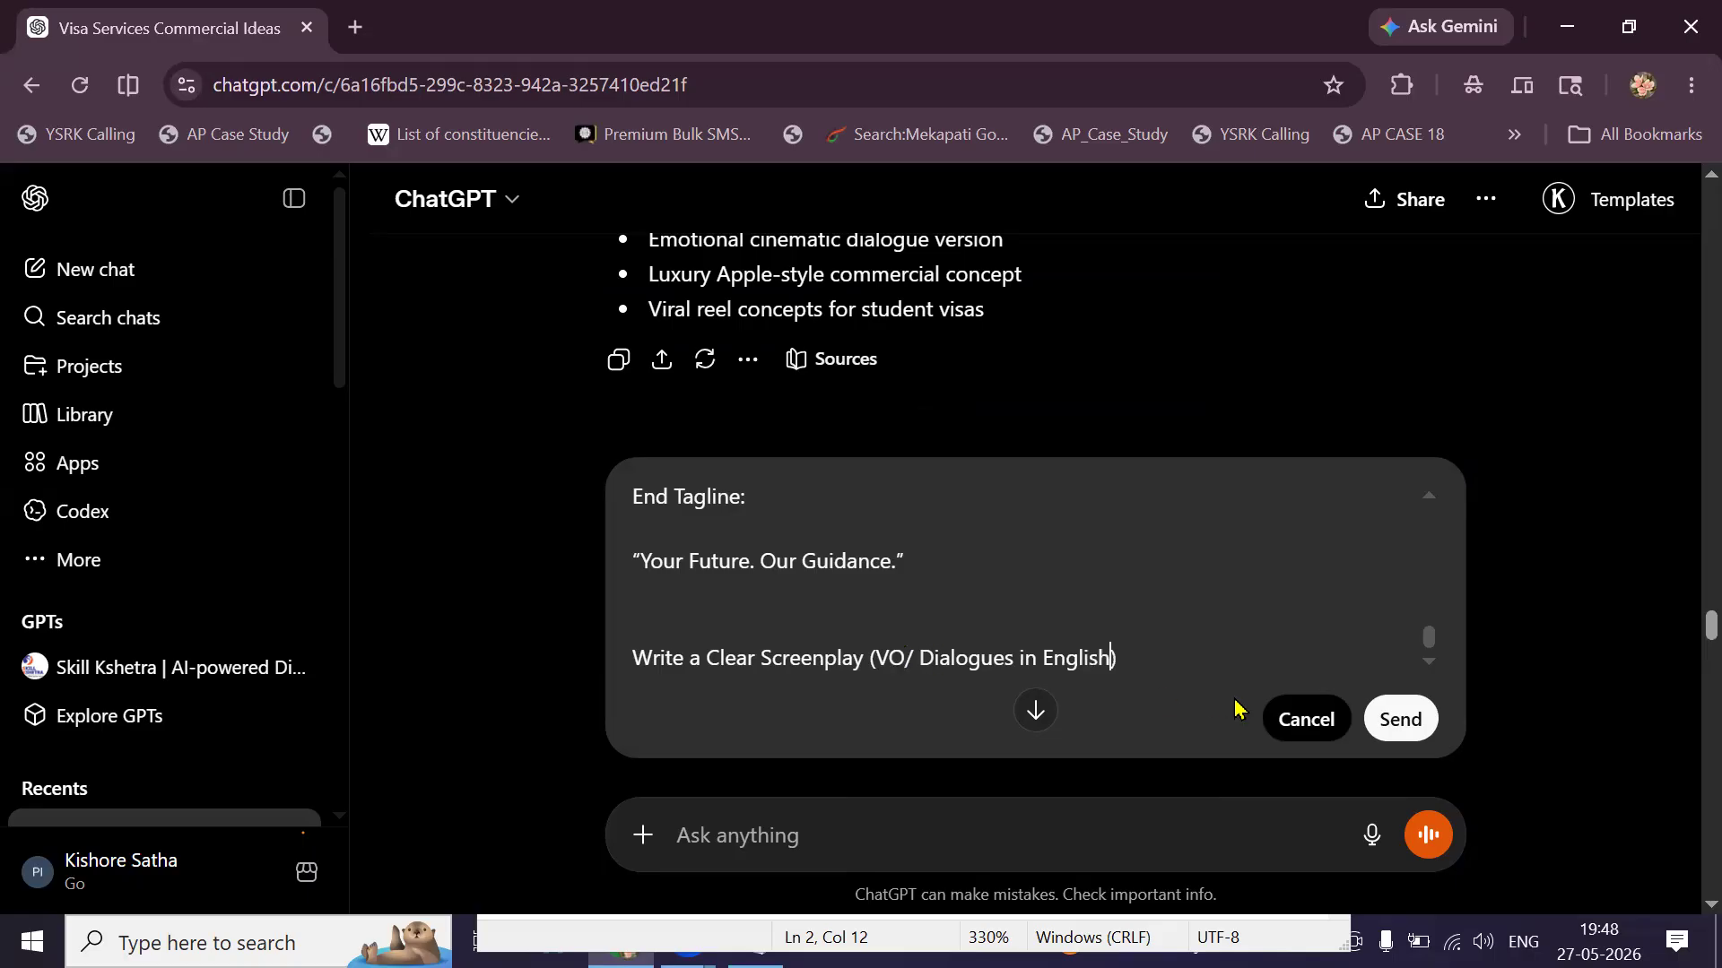
click(1402, 720)
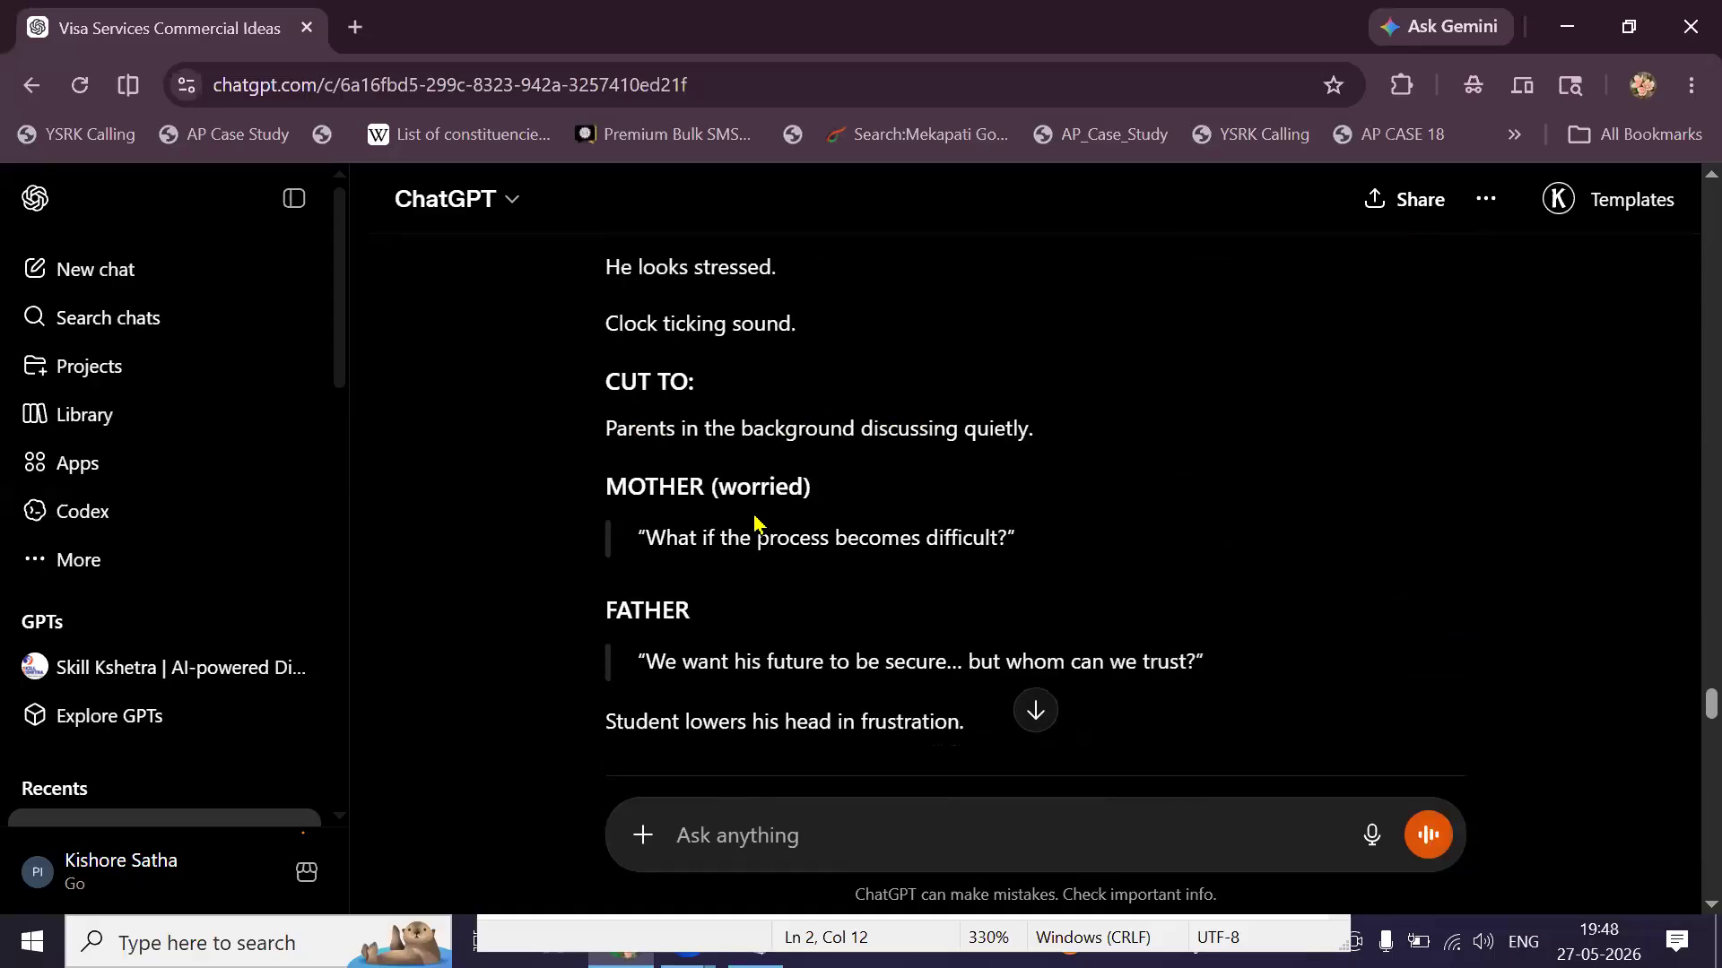
scroll(754, 515, down, 1)
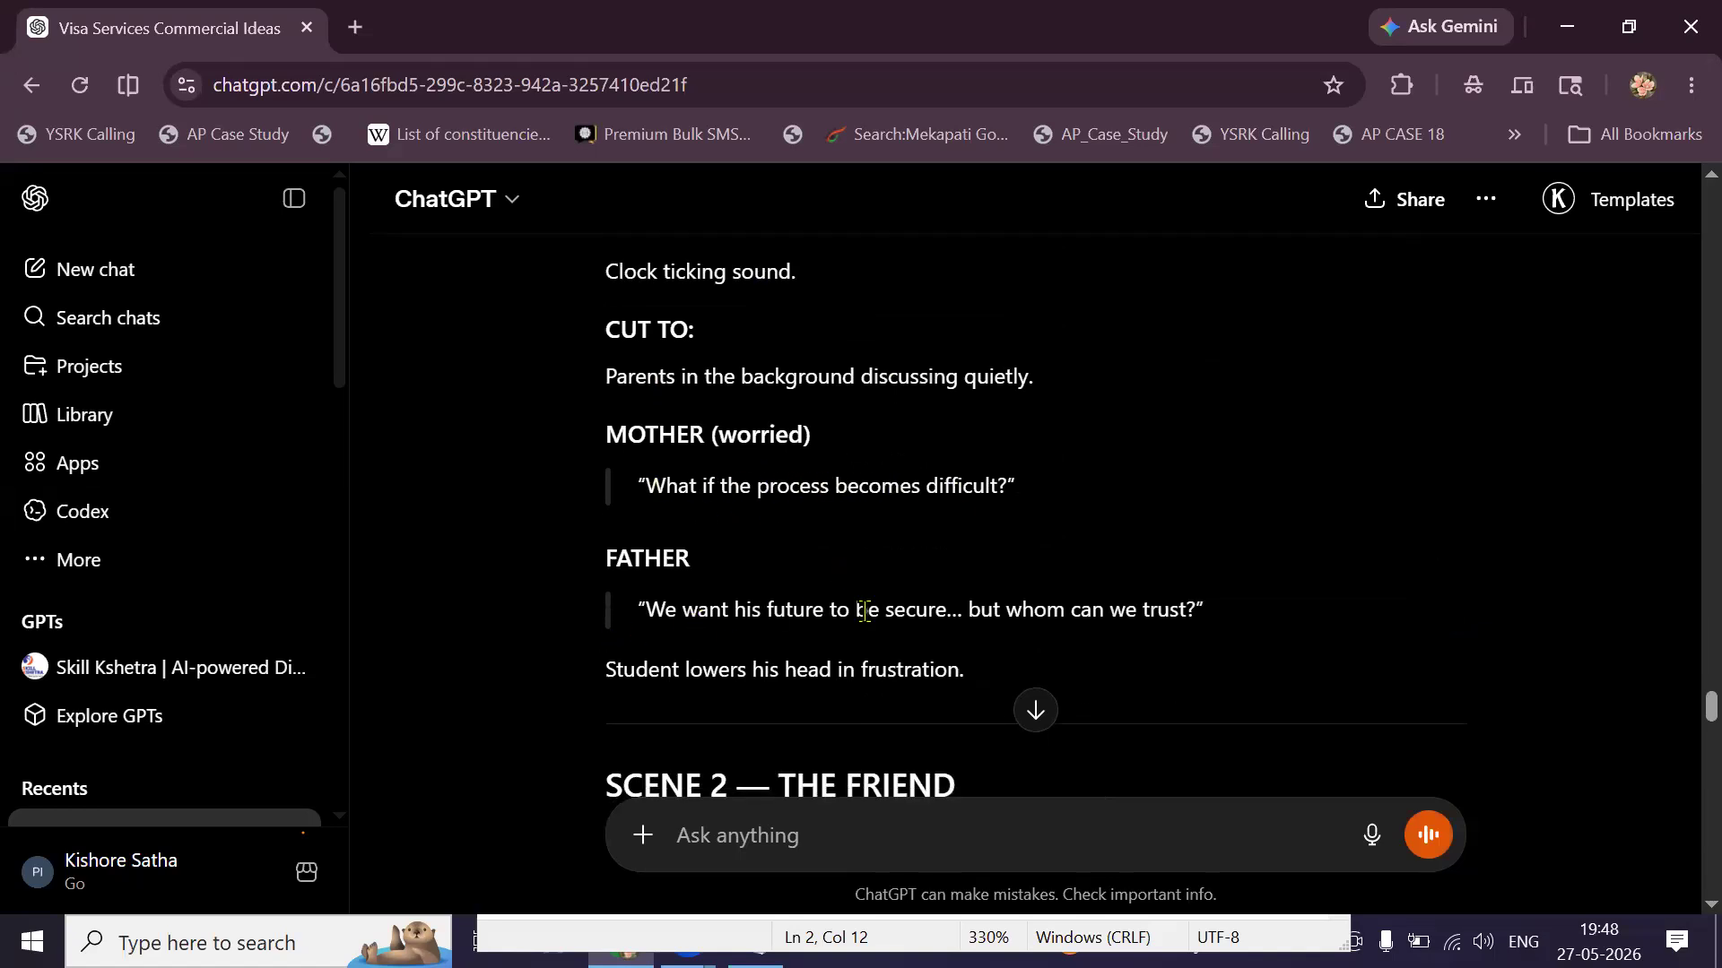
scroll(865, 610, down, 5)
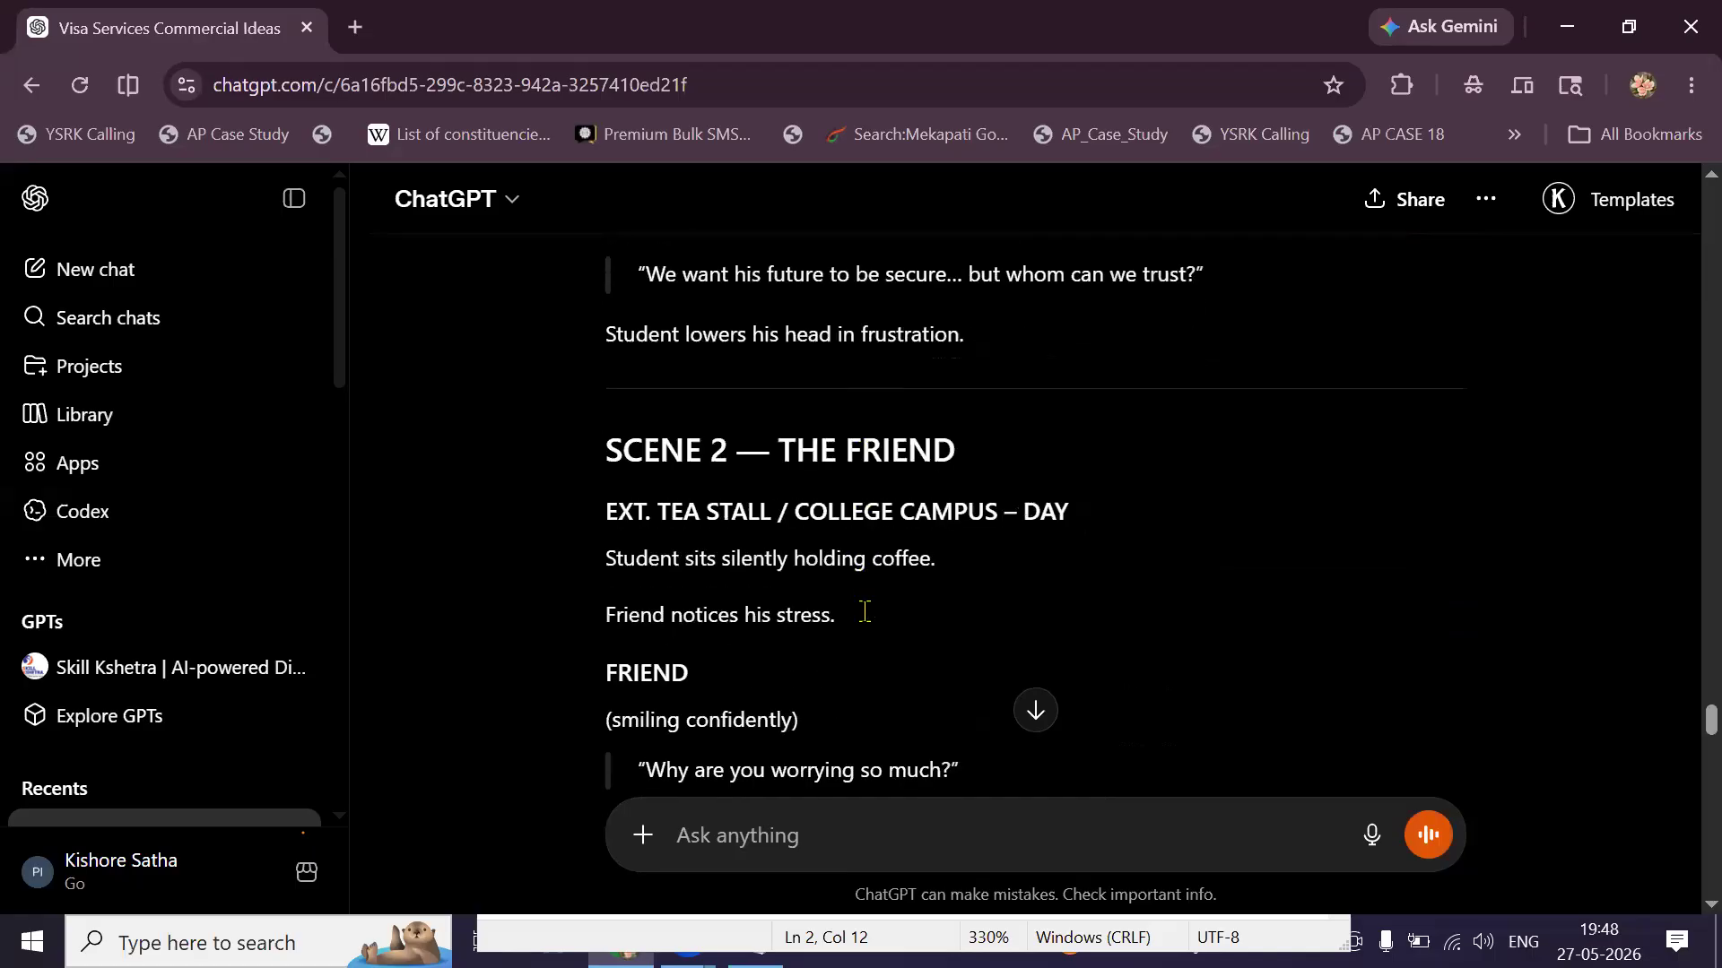
scroll(864, 611, down, 12)
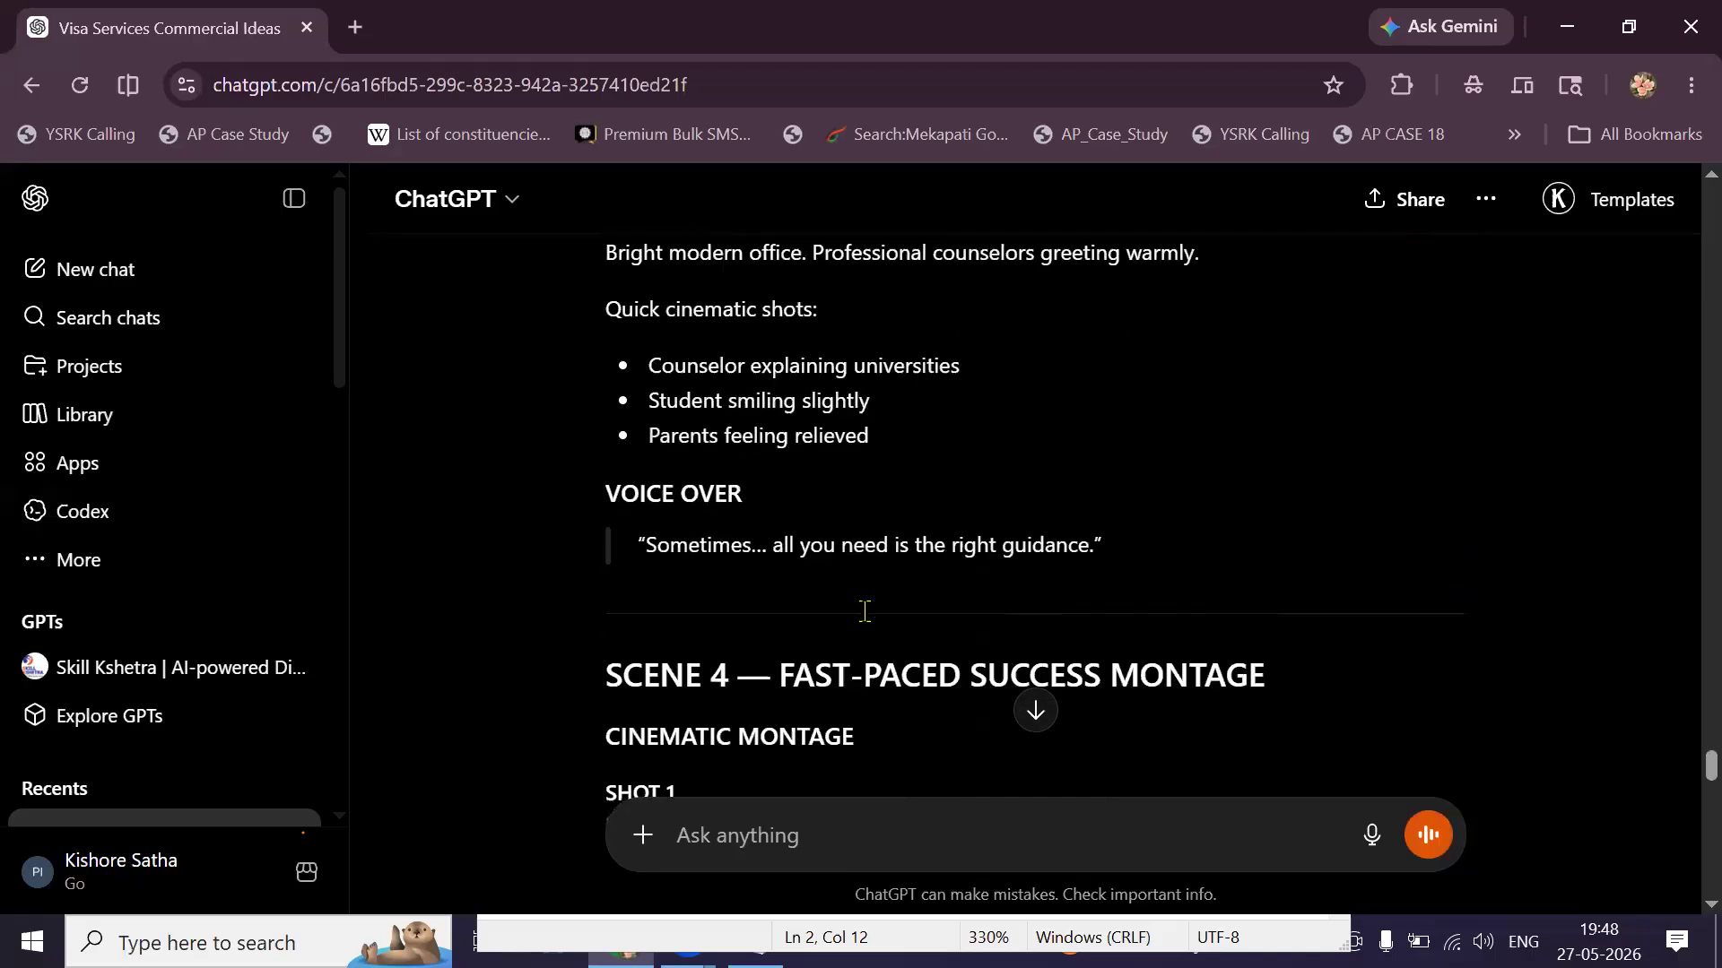
scroll(865, 611, down, 10)
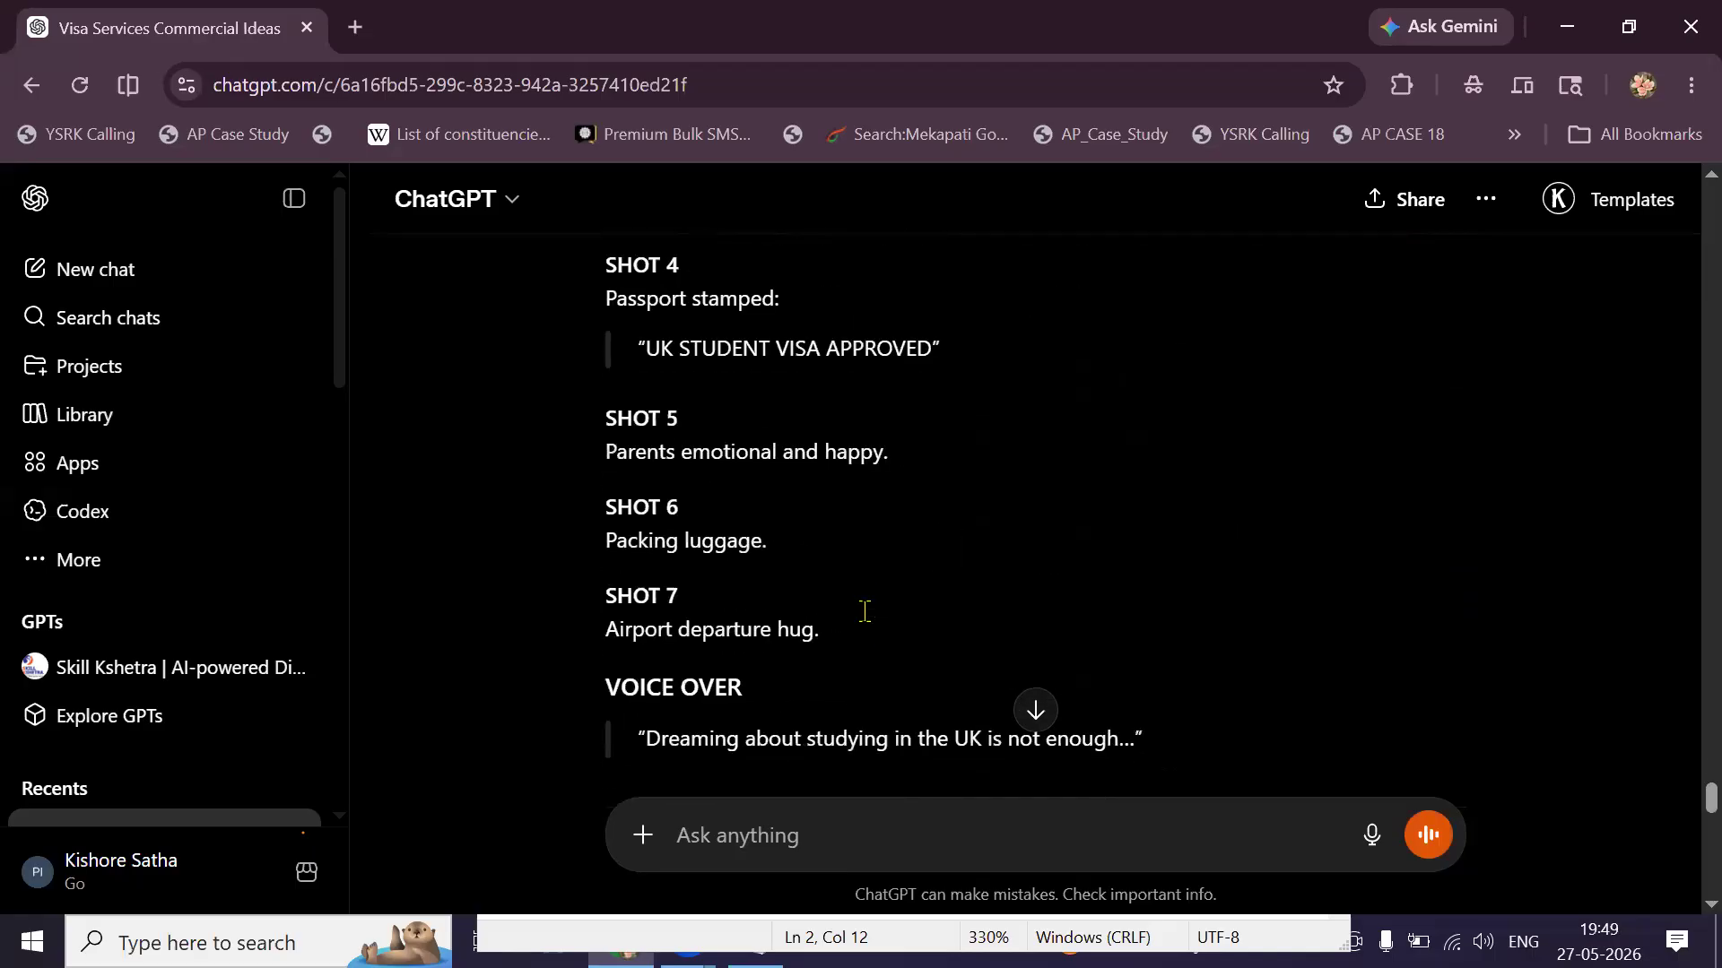
scroll(864, 611, down, 13)
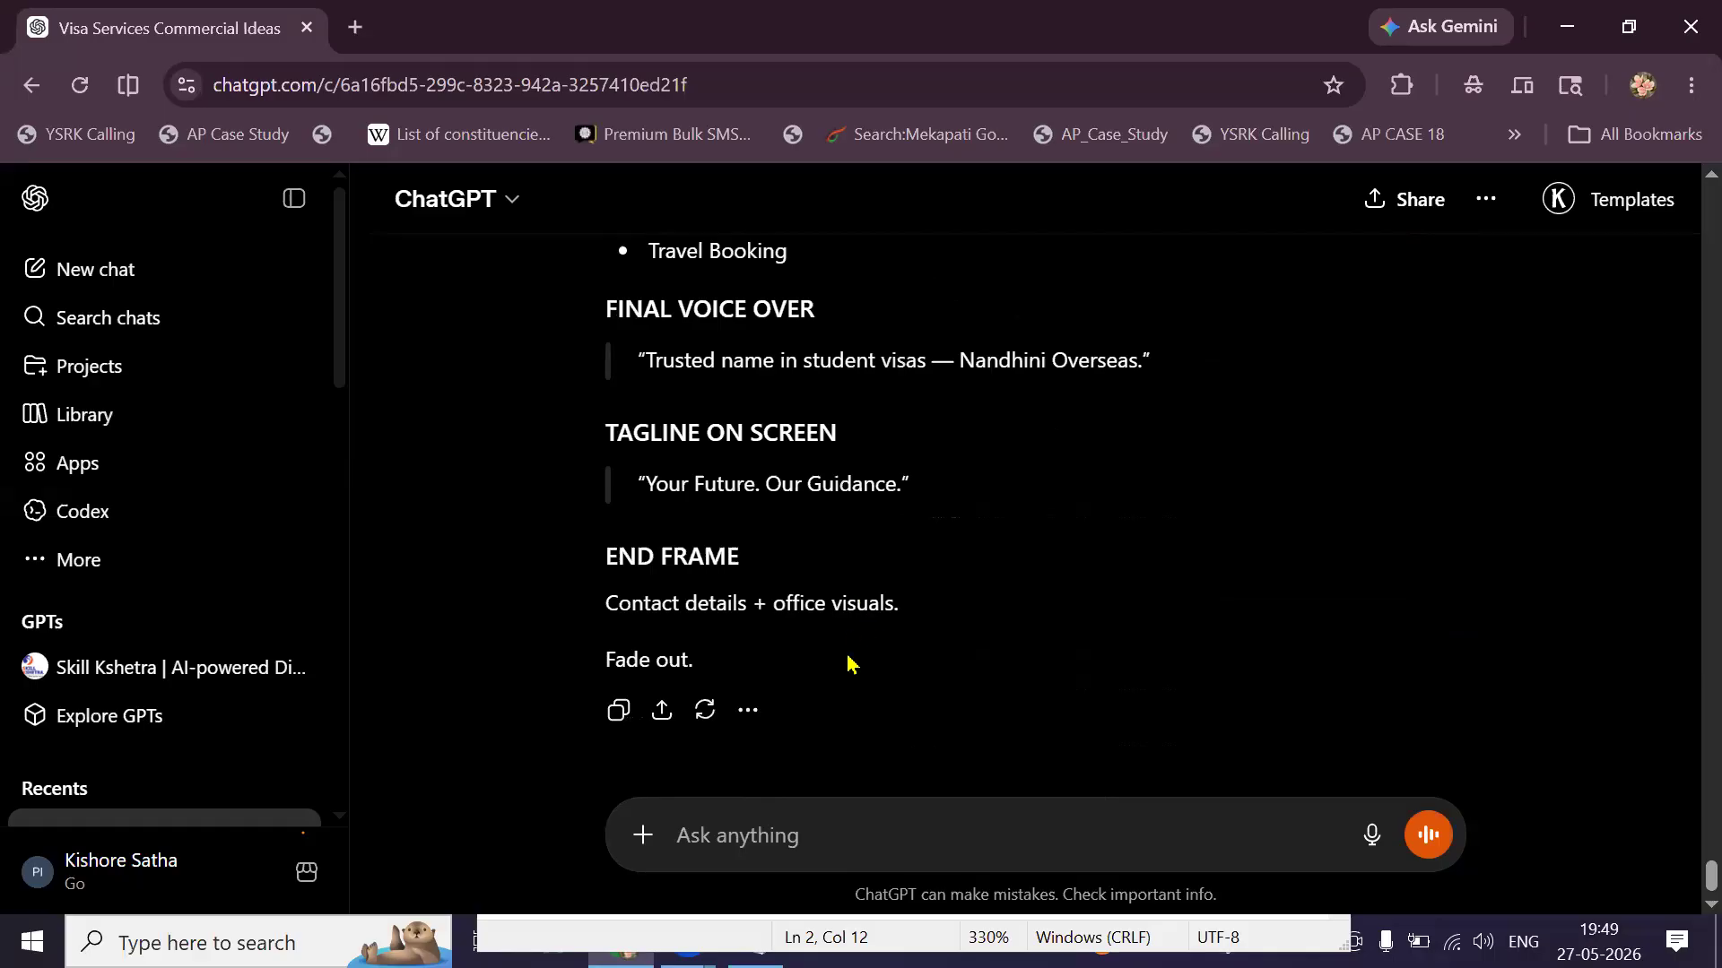
scroll(851, 663, up, 10)
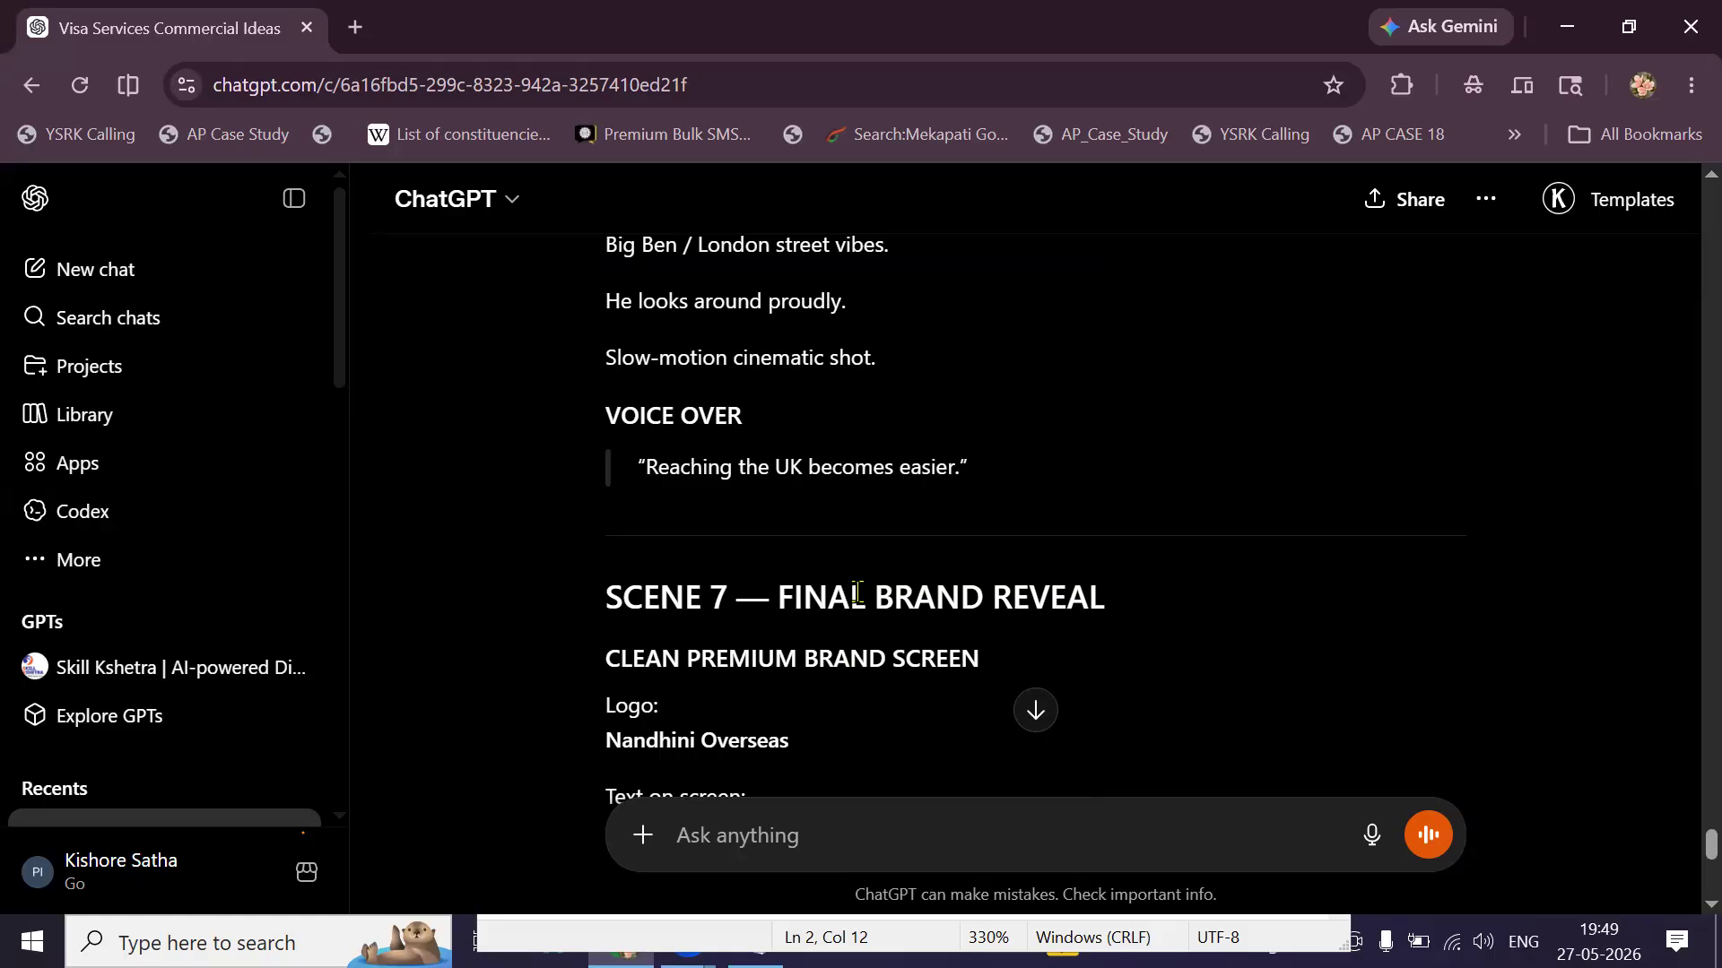
scroll(879, 518, up, 3)
scroll(879, 518, up, 6)
scroll(879, 519, down, 7)
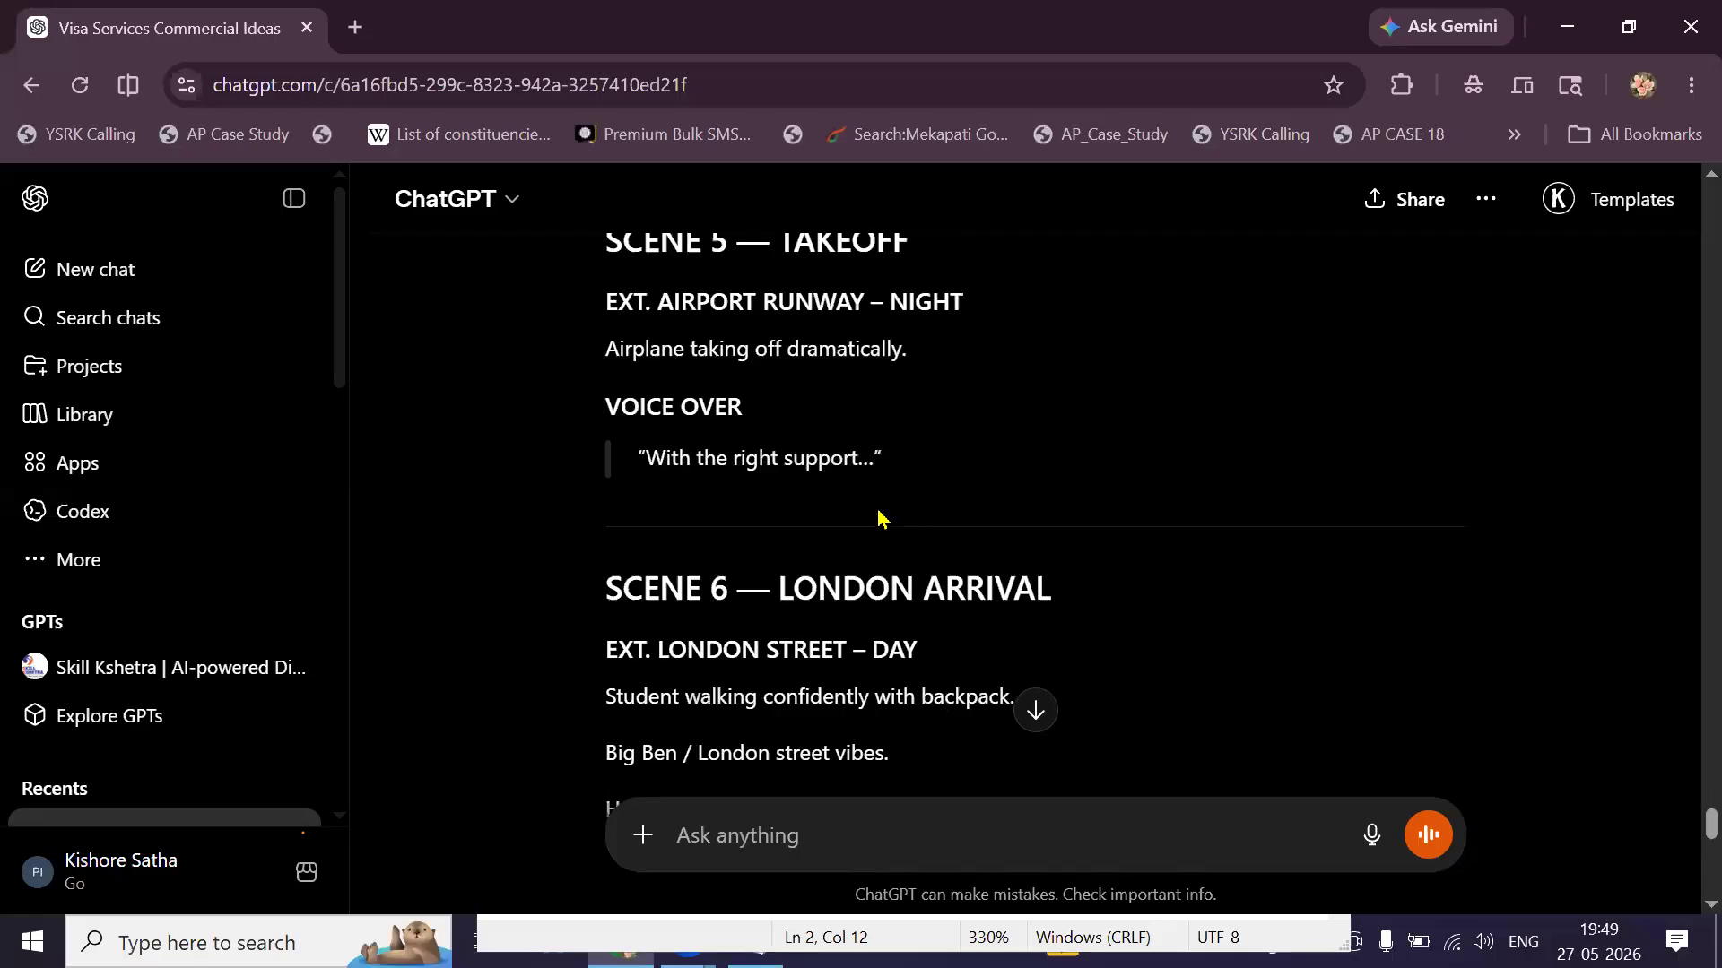
scroll(878, 518, down, 5)
scroll(879, 518, down, 5)
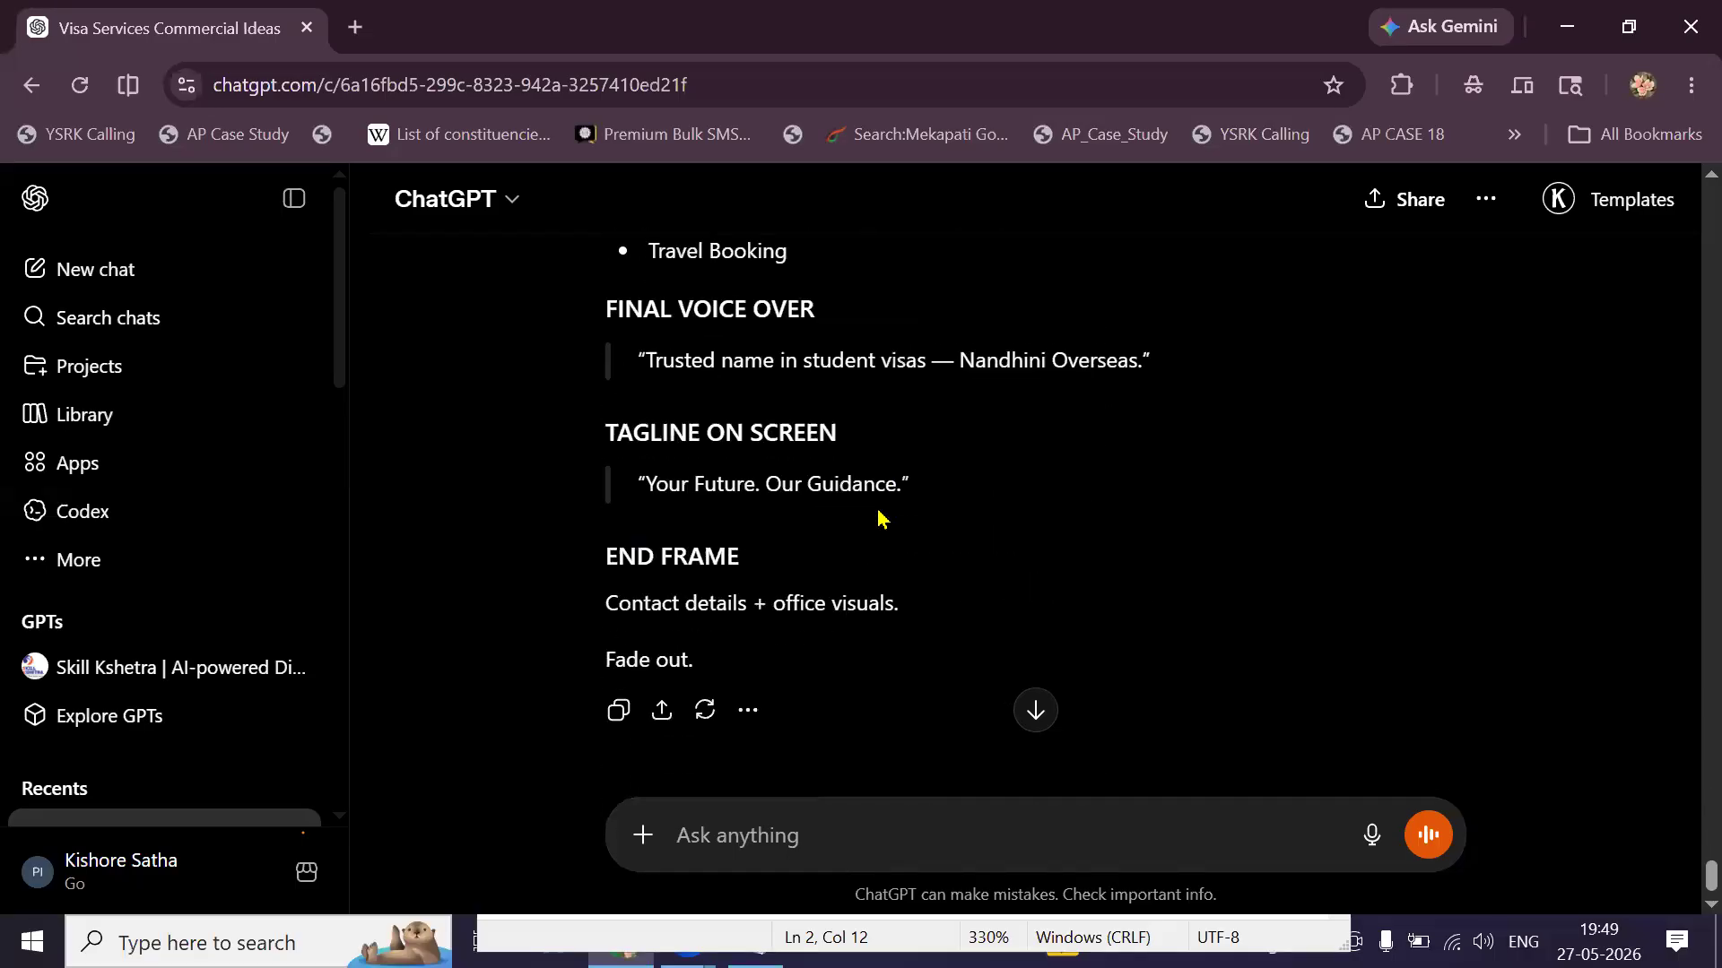
scroll(879, 518, up, 15)
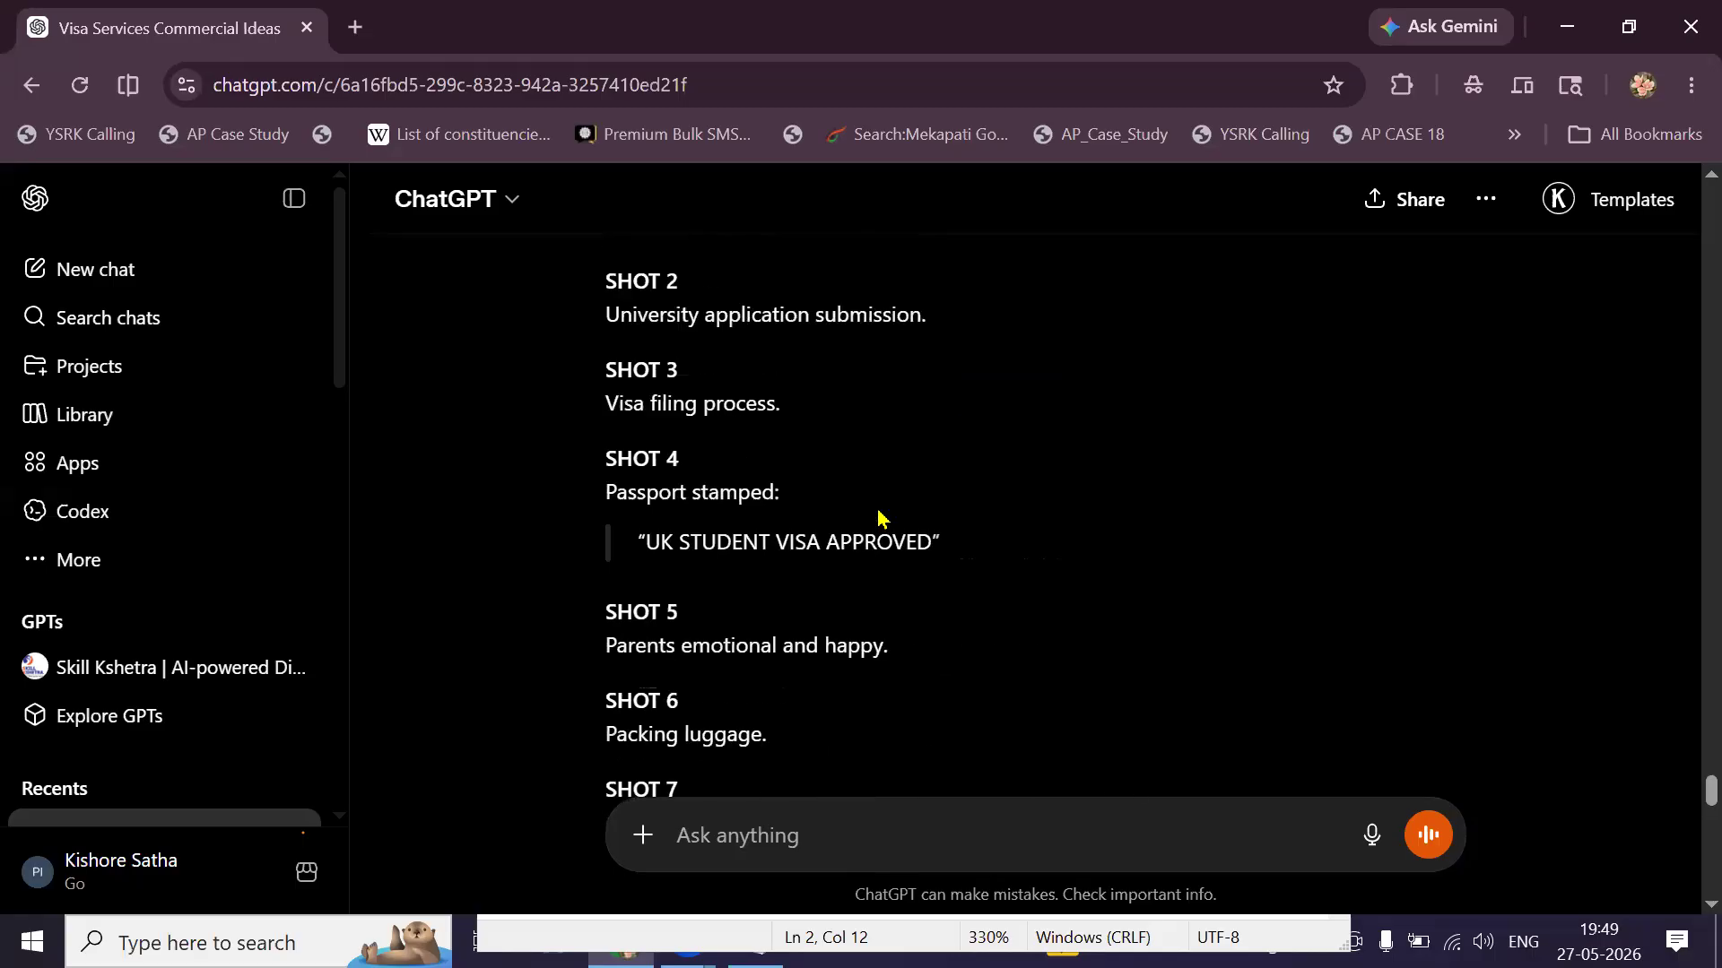
scroll(879, 518, up, 8)
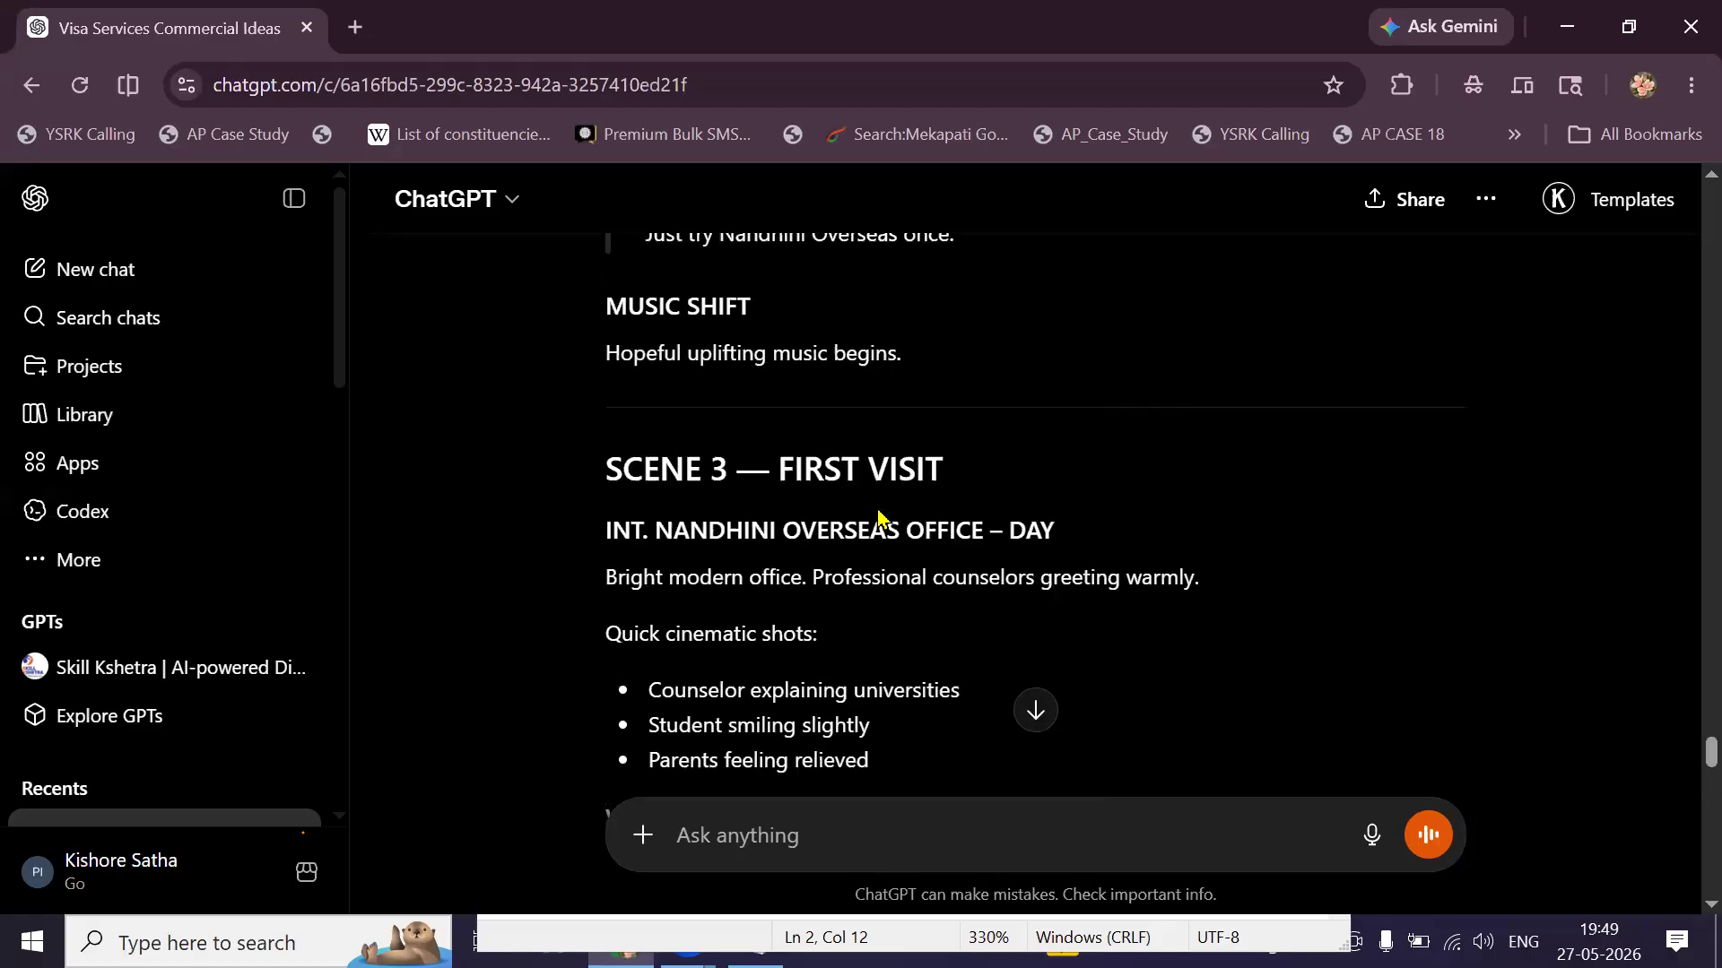
scroll(878, 511, up, 10)
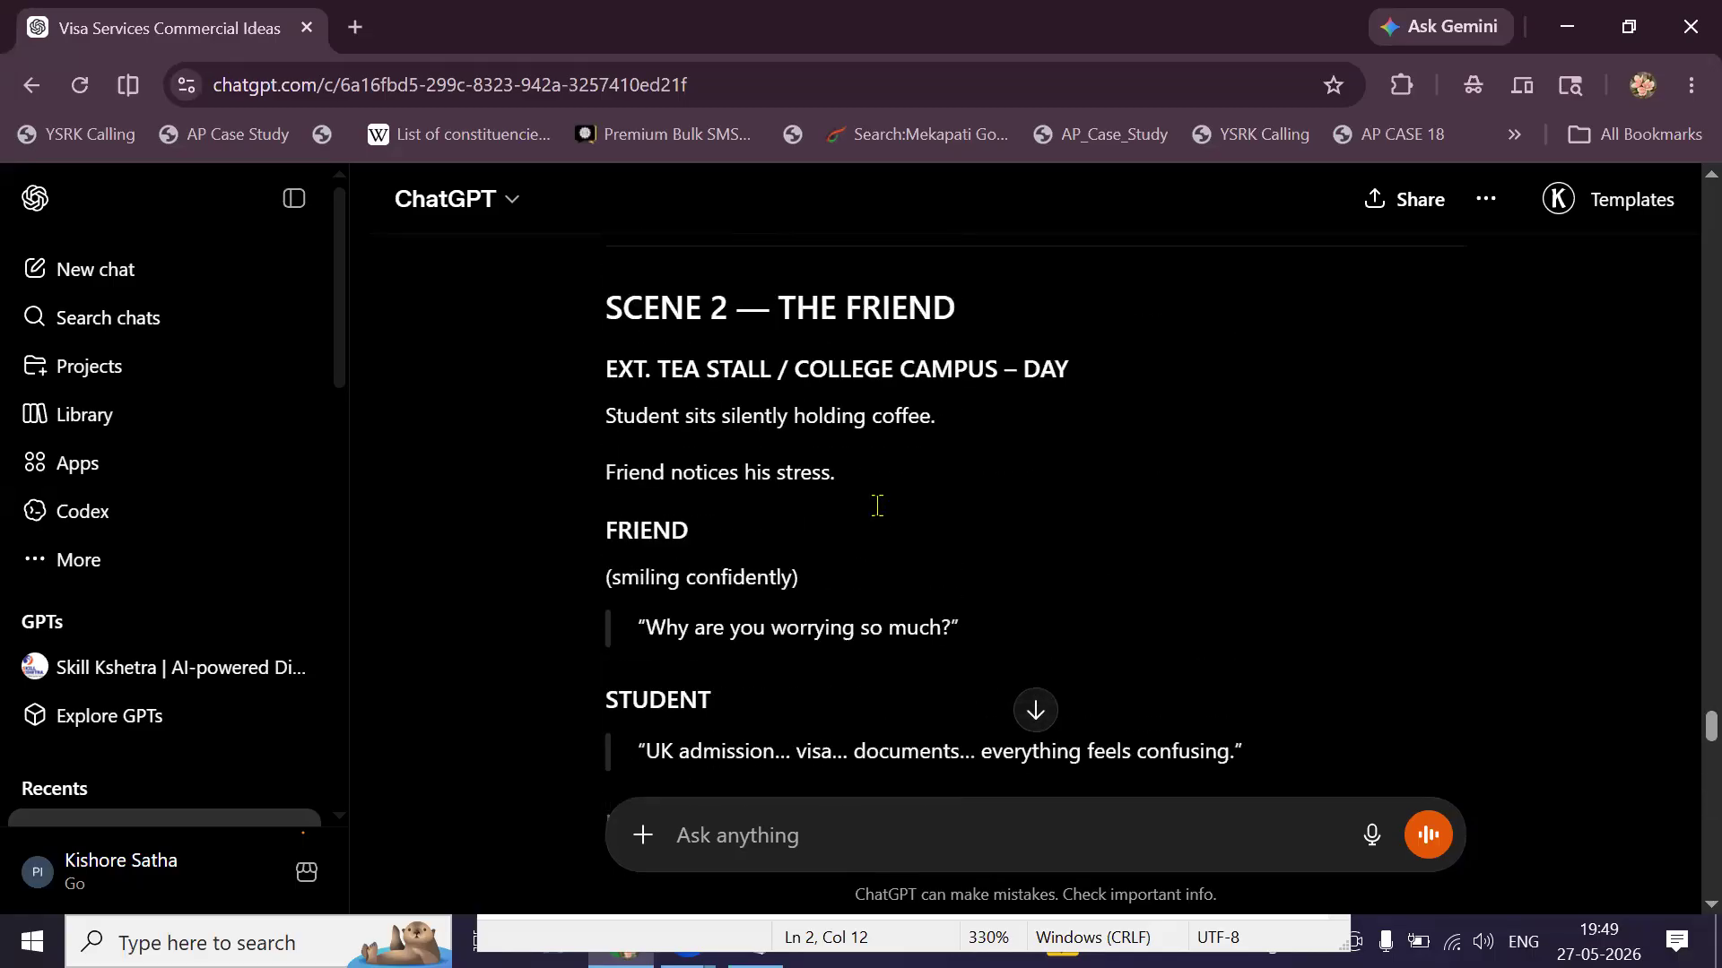
scroll(879, 518, up, 3)
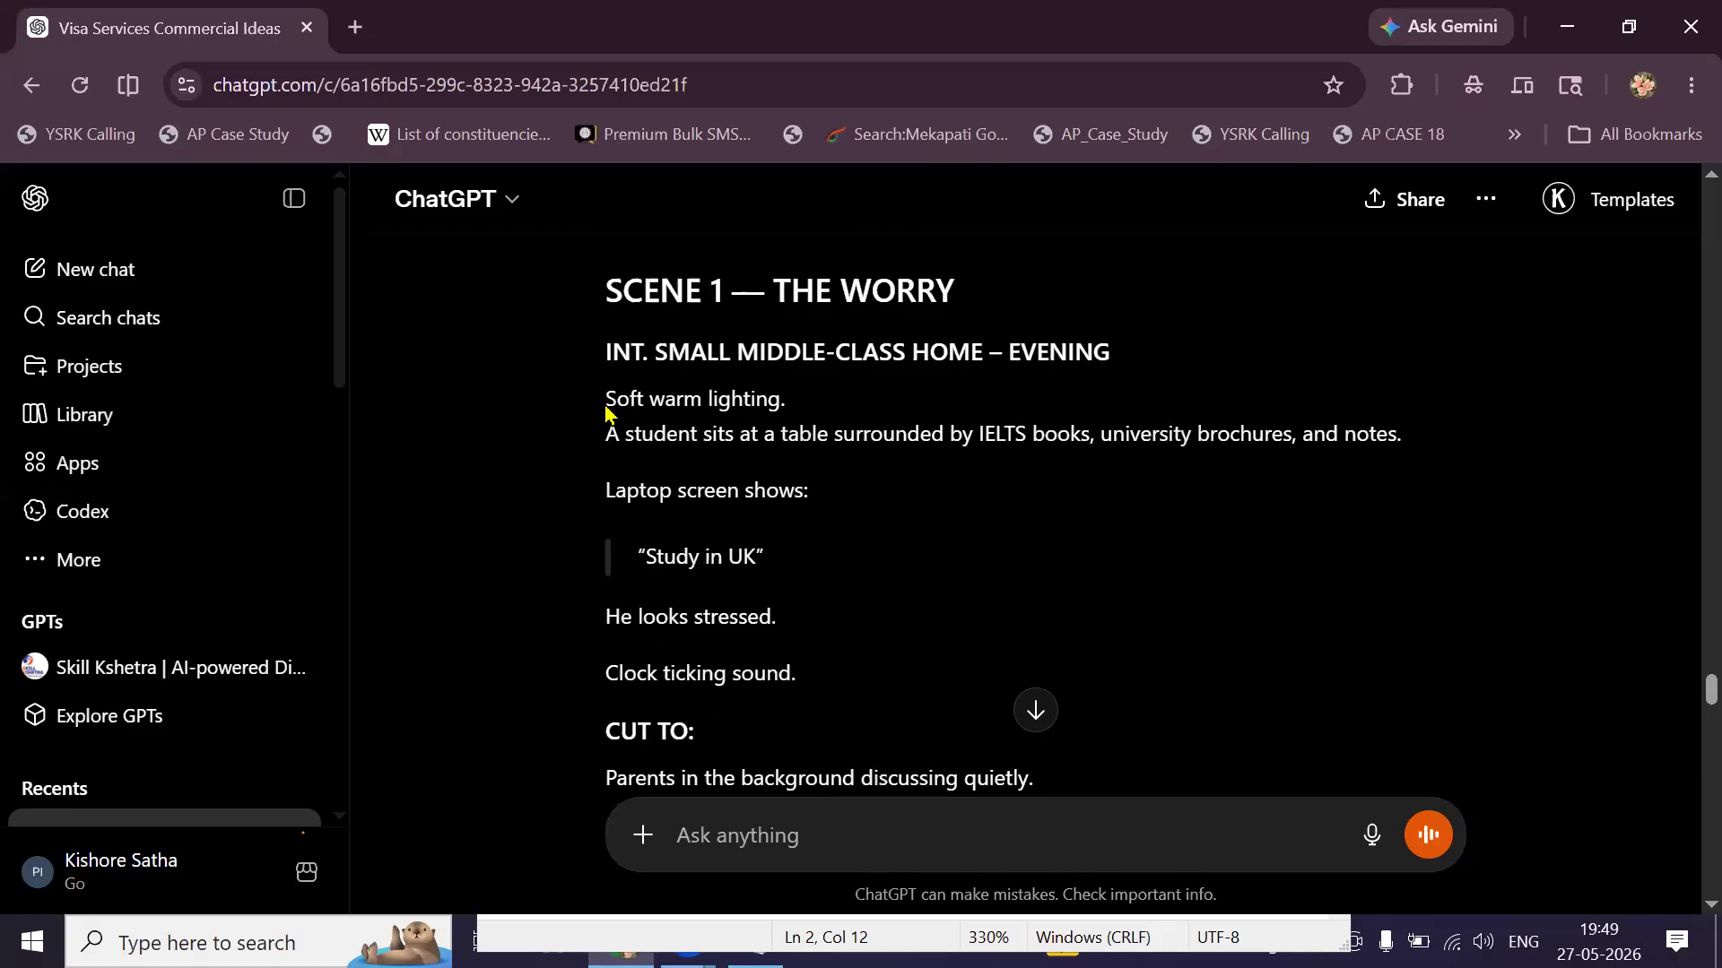
Copy the Scene 1 screenplay text and paste it into a new message.
drag(606, 363, 939, 455)
scroll(872, 462, down, 8)
right_click(939, 456)
click(1005, 494)
click(824, 848)
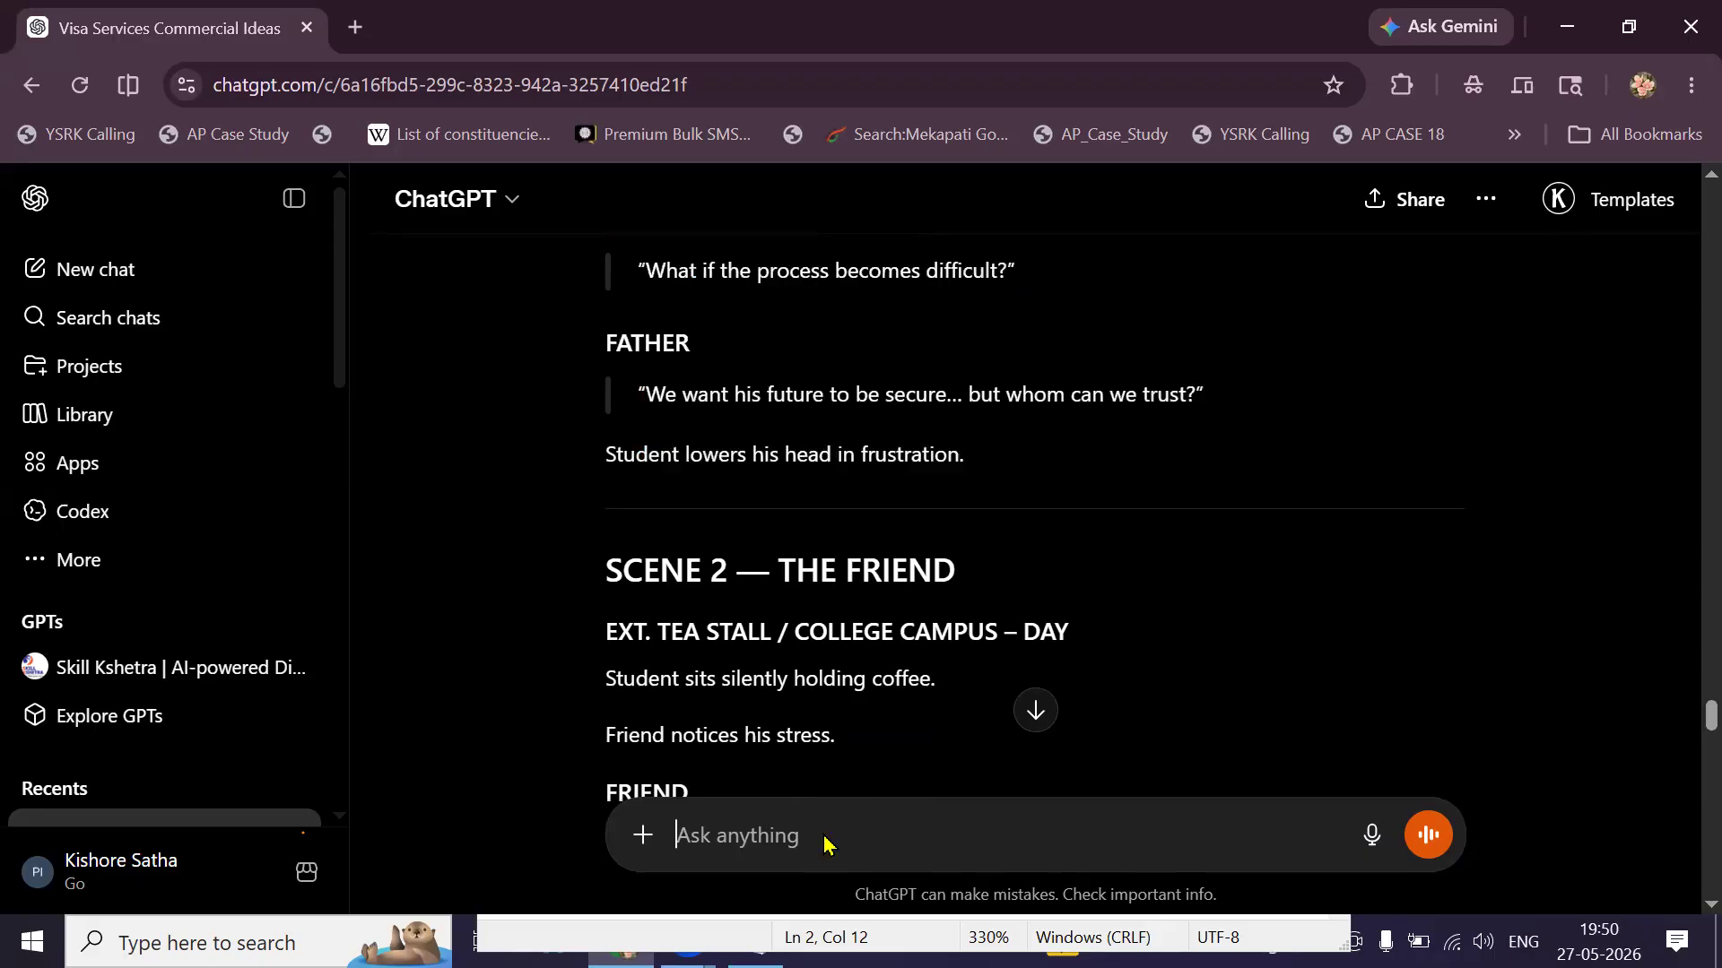
right_click(825, 841)
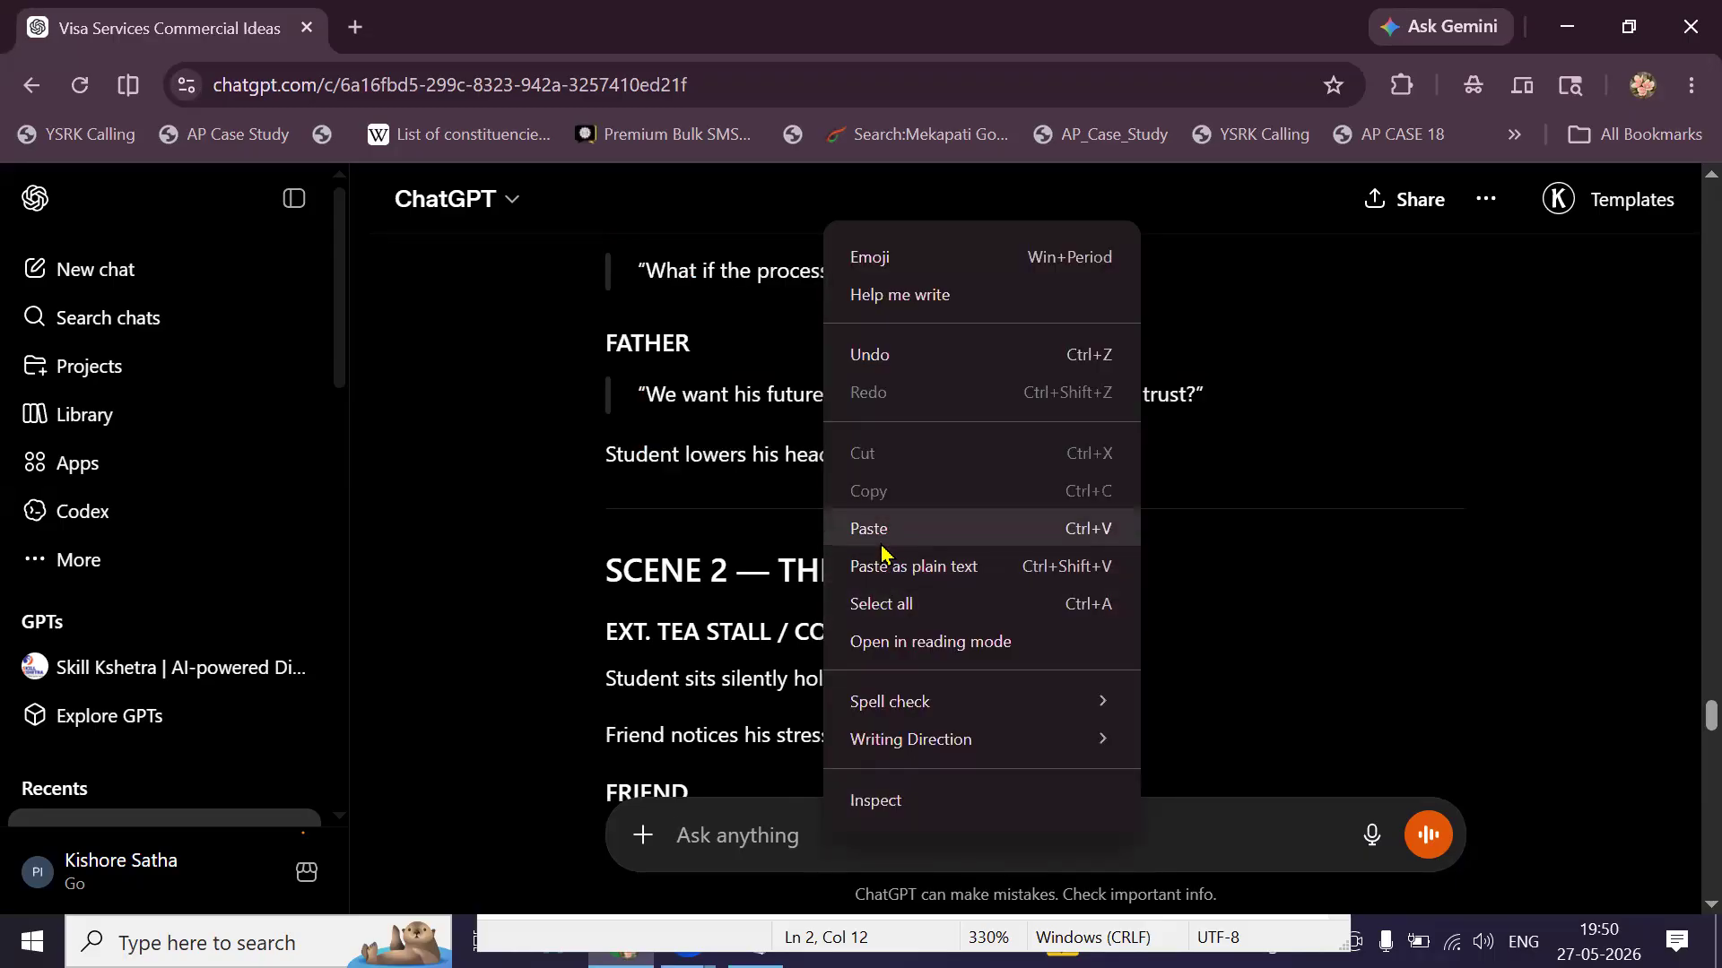
click(877, 533)
Add 'veo3 video Prompt' below the pasted screenplay and send it.
key(ctrl+a)
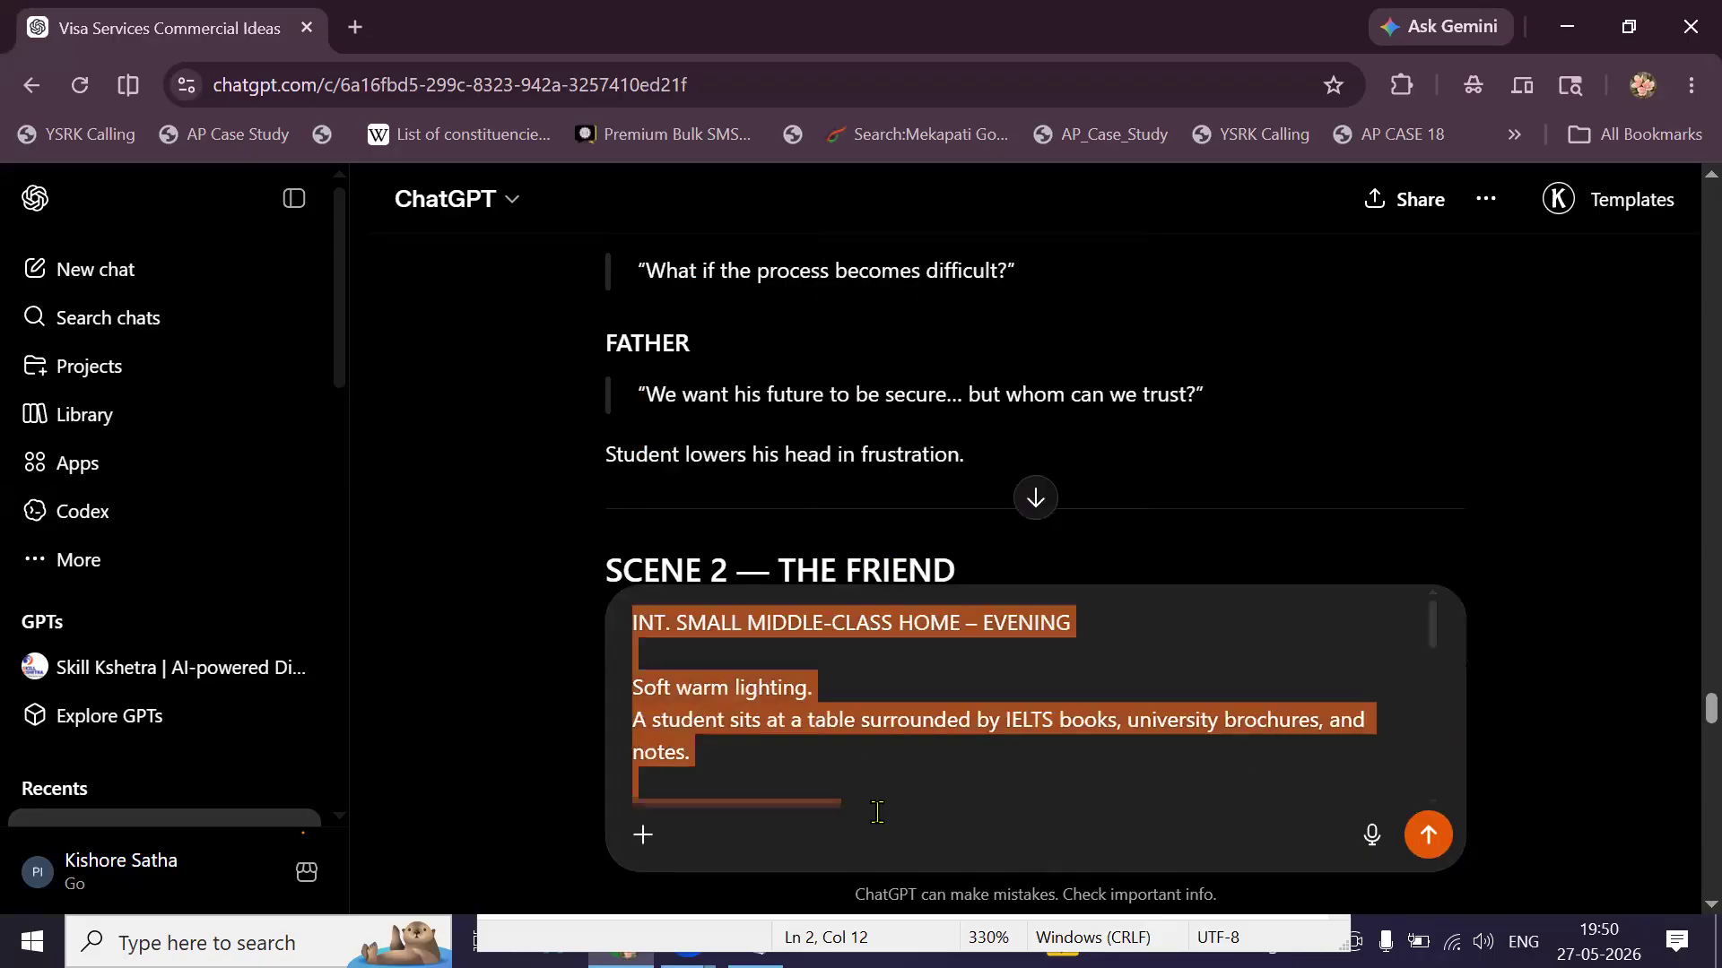
key(Right)
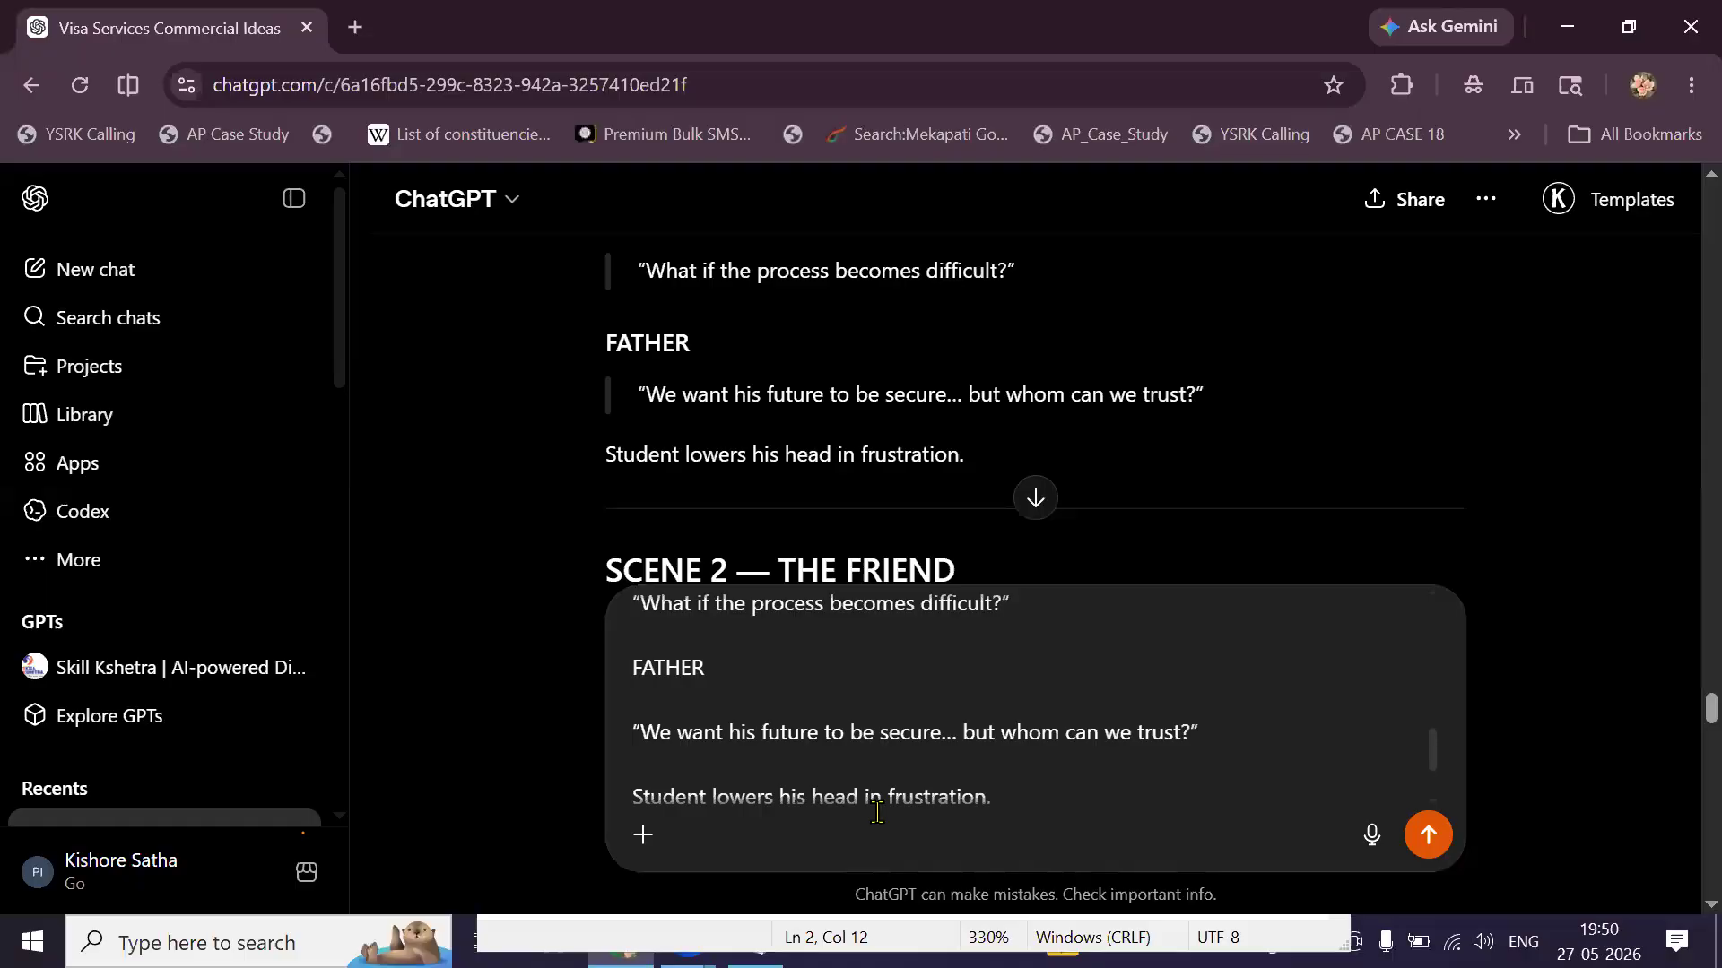
key(shift+Return)
key(shift+Return)
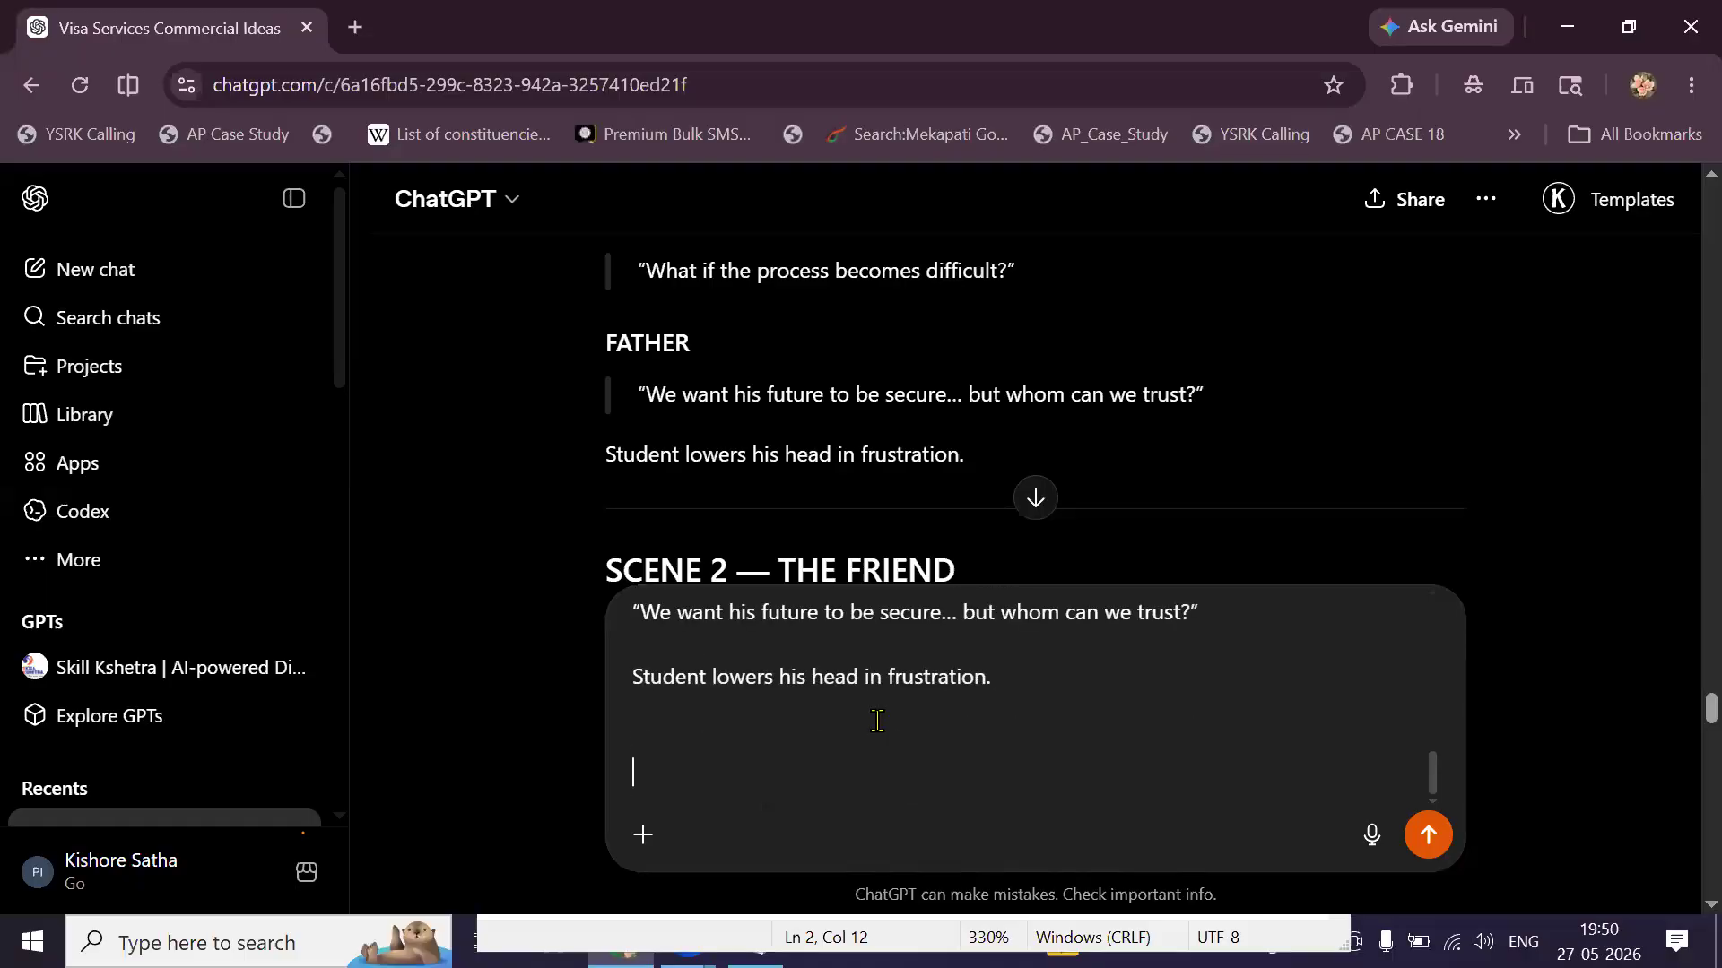
text(veo3)
text(video Prompt)
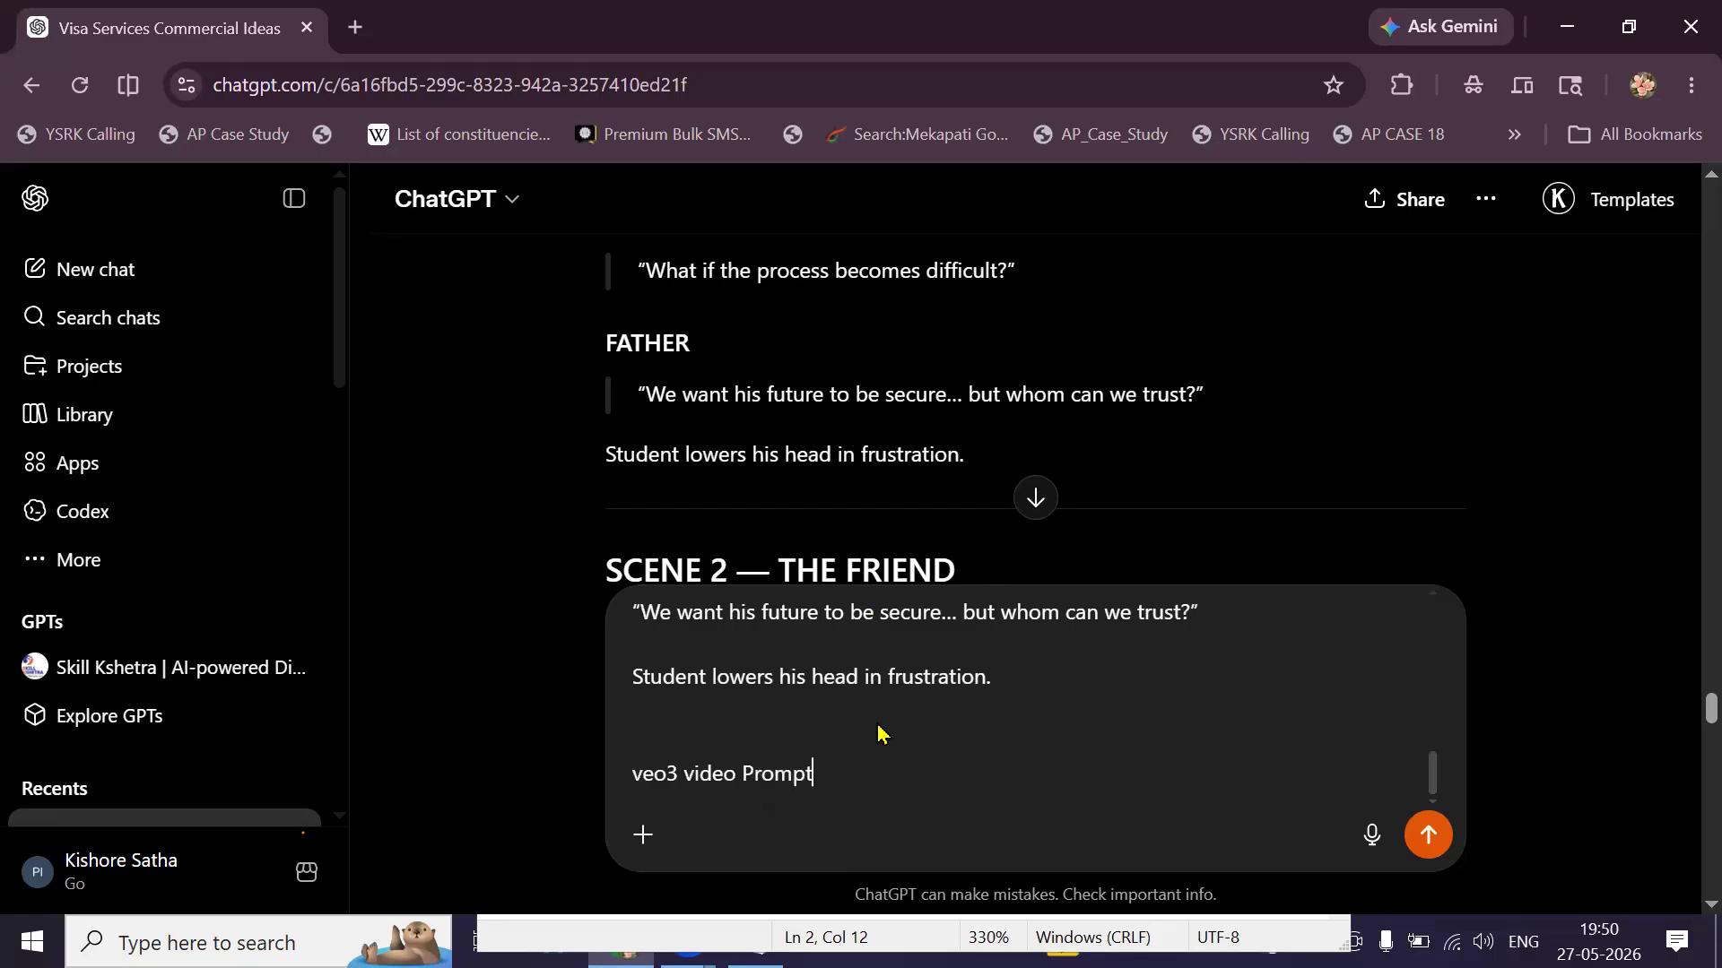
key(Return)
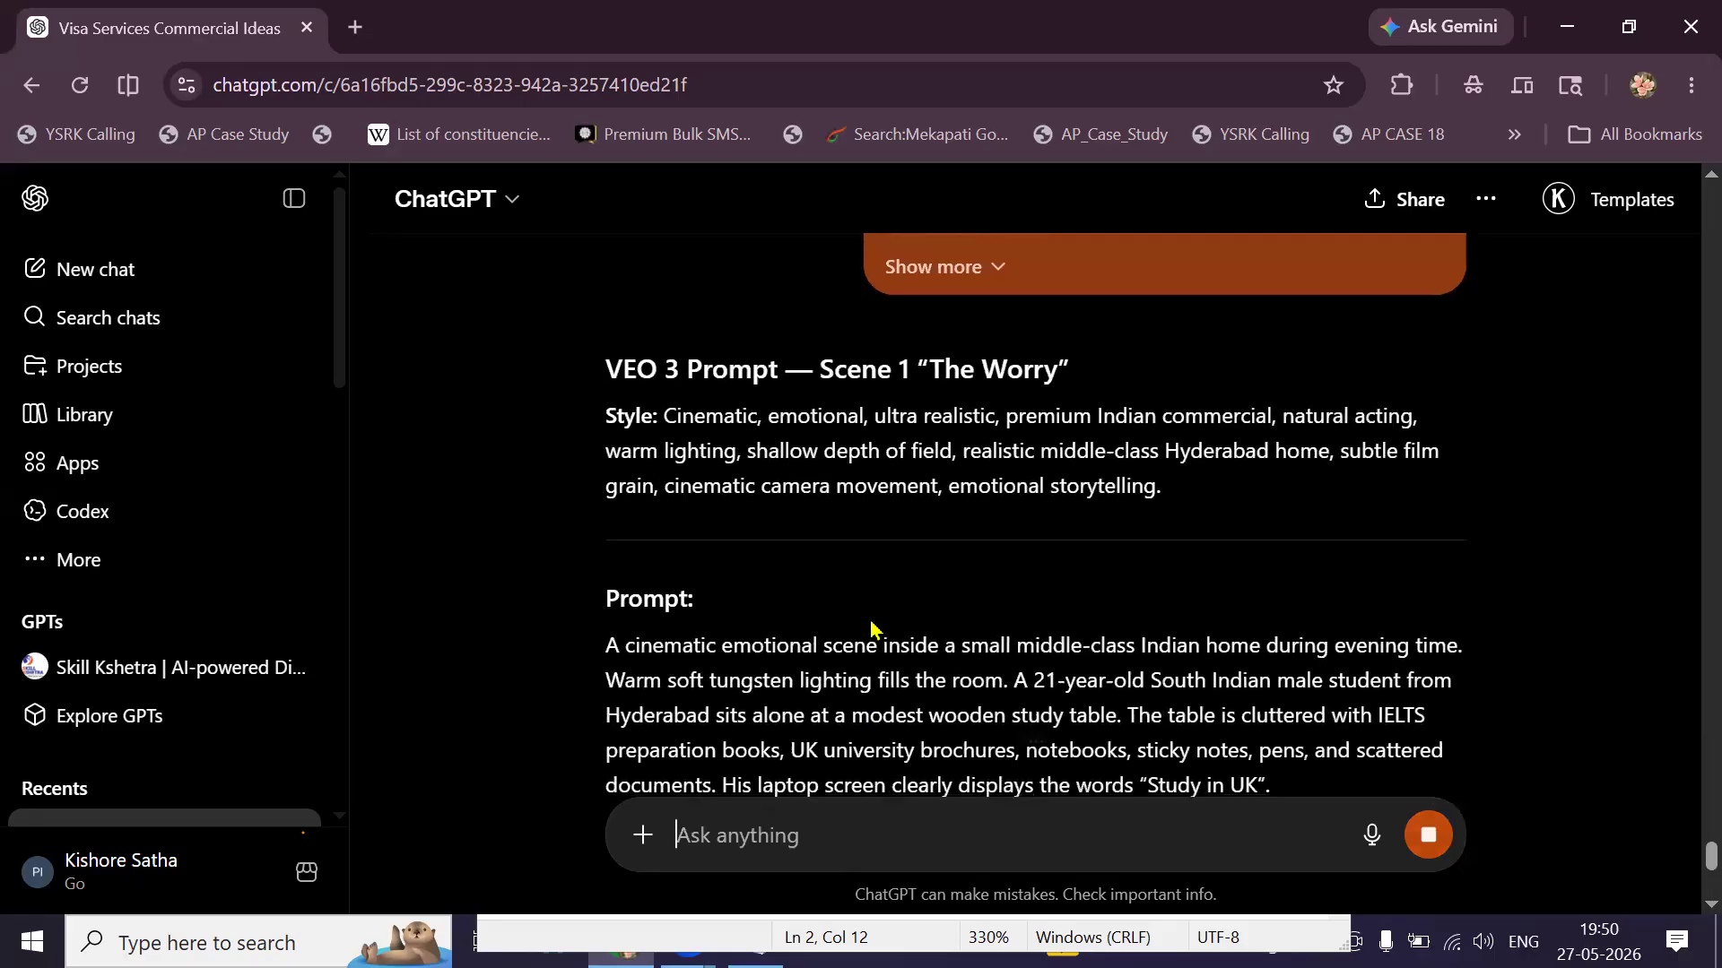
scroll(870, 617, down, 4)
scroll(870, 617, down, 6)
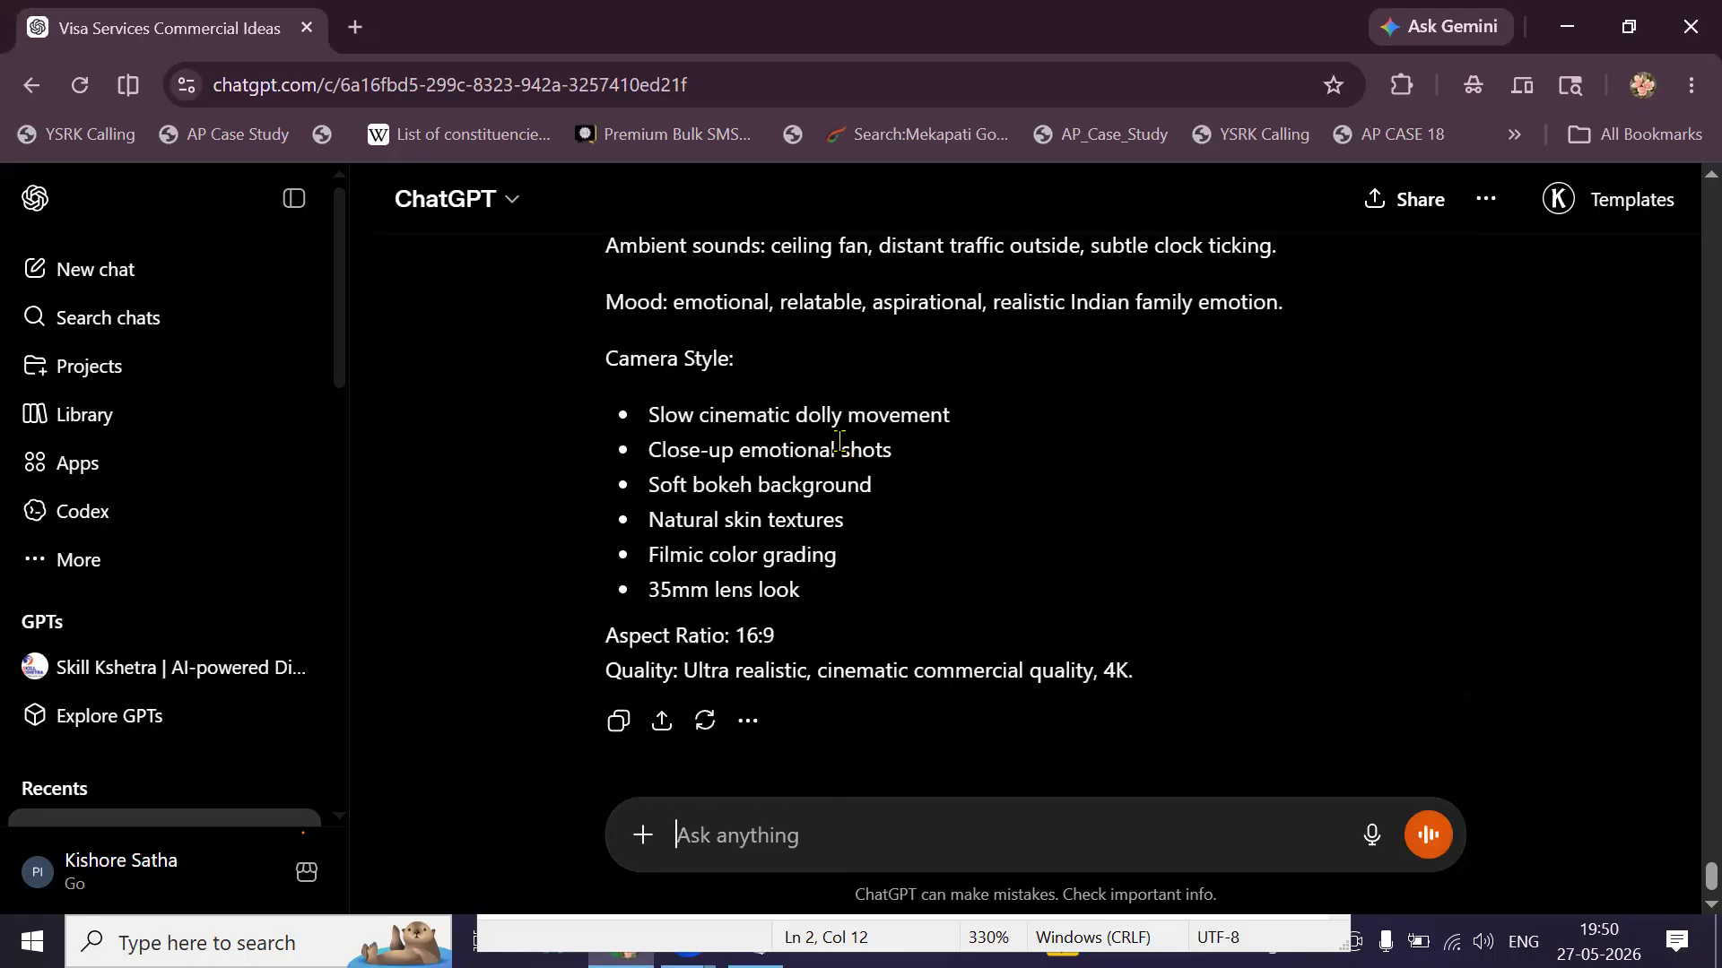
scroll(840, 446, up, 4)
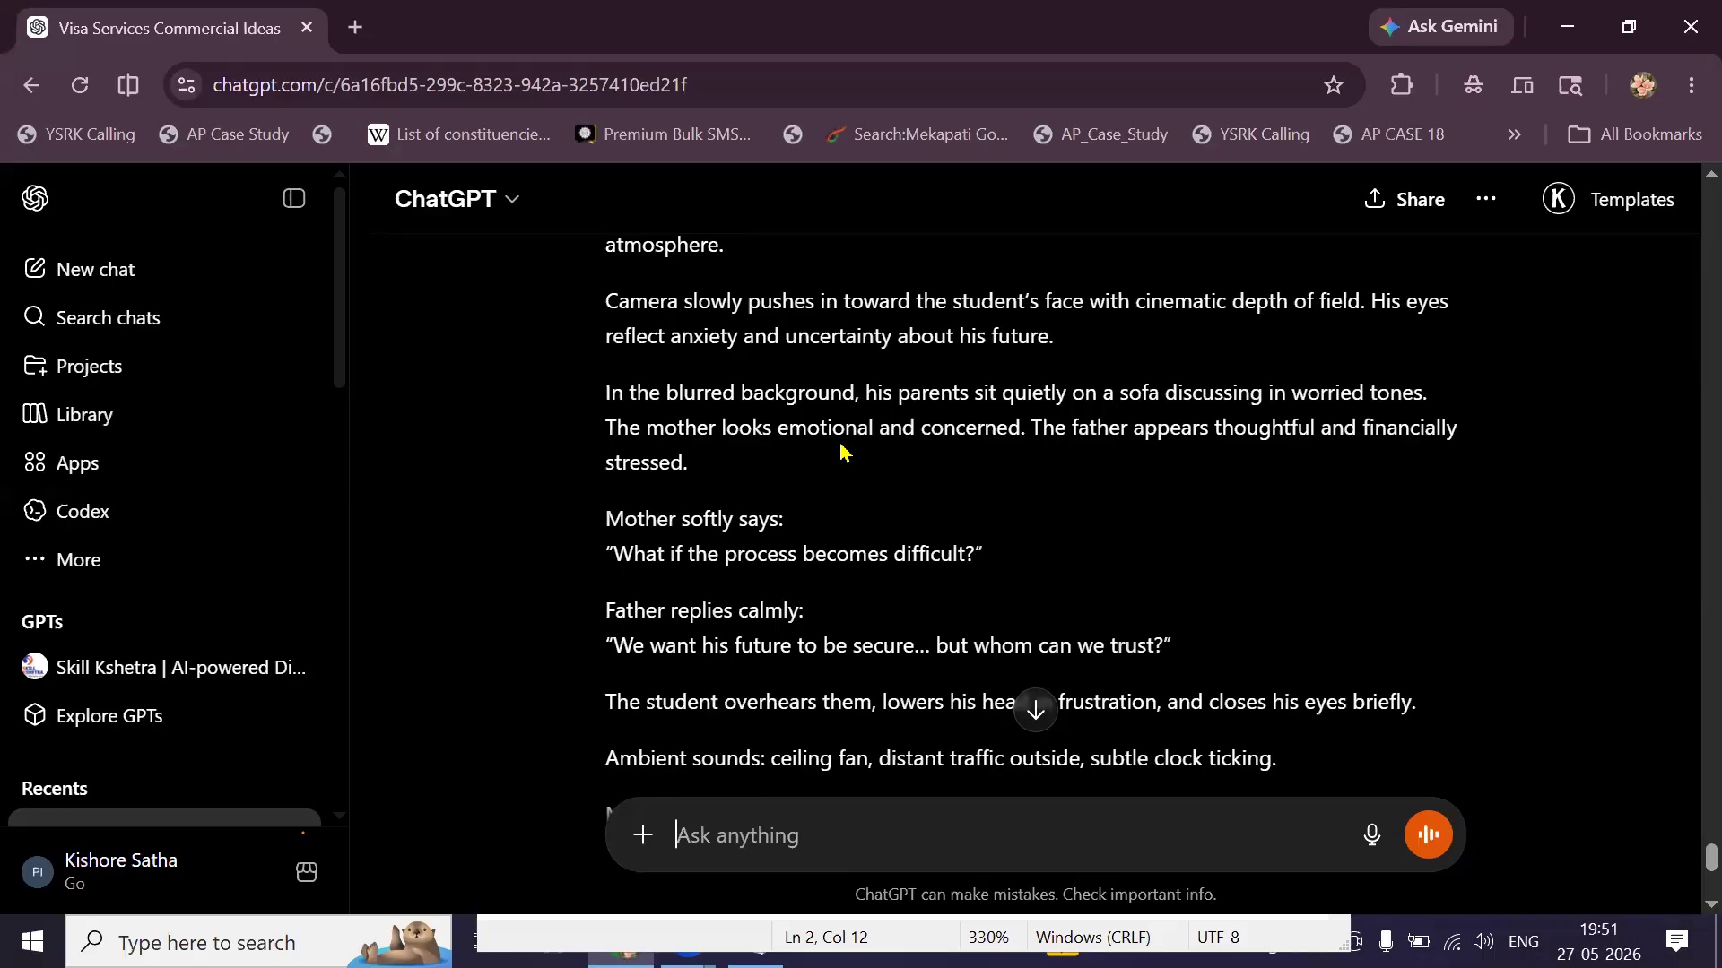
scroll(843, 451, up, 5)
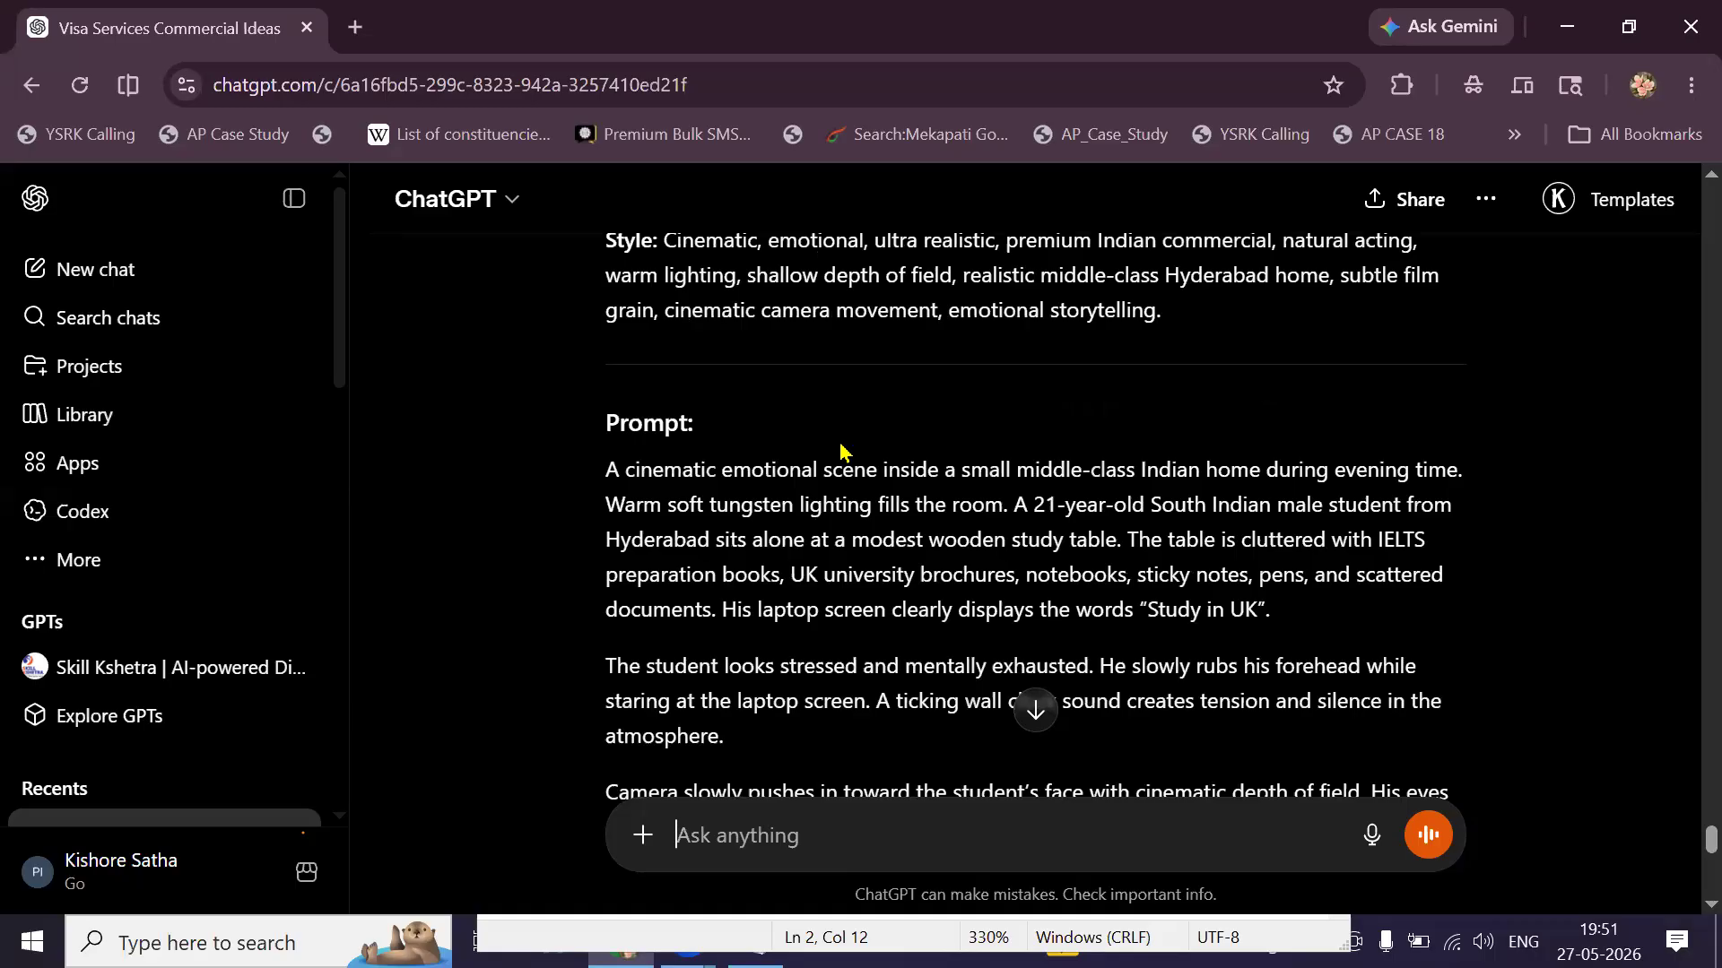
scroll(887, 565, down, 10)
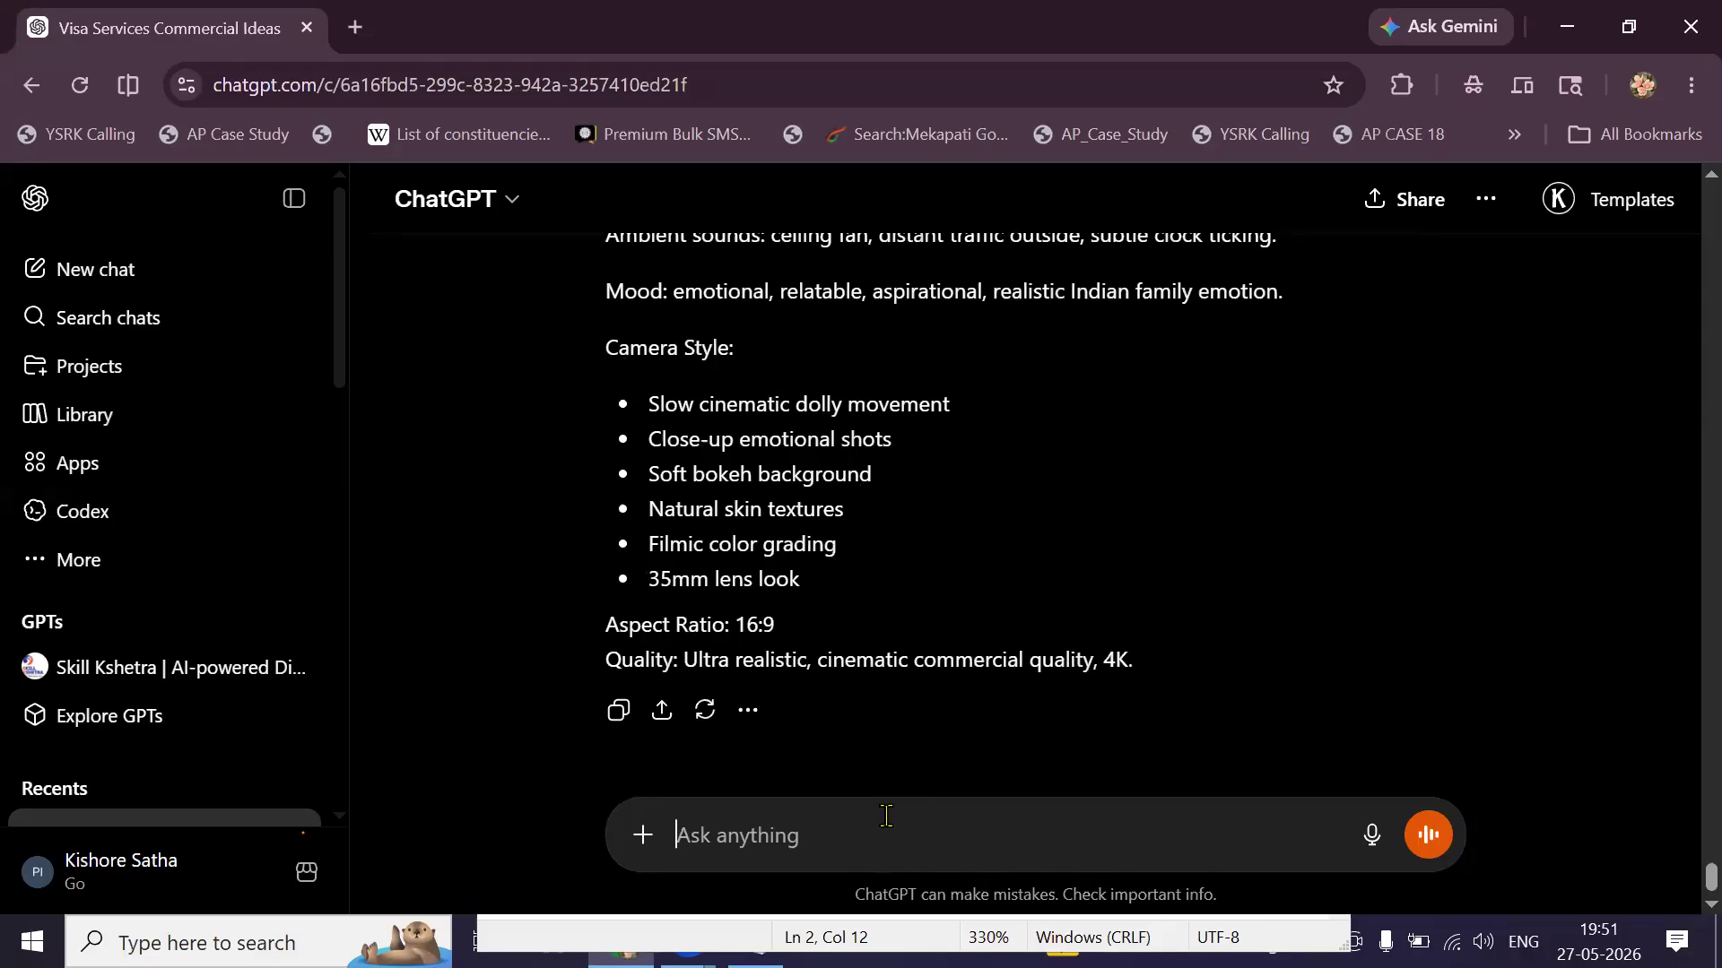
Ask ChatGPT to 'write Charector Prompts (Mother, Father and son)' and review the reply.
text(write )
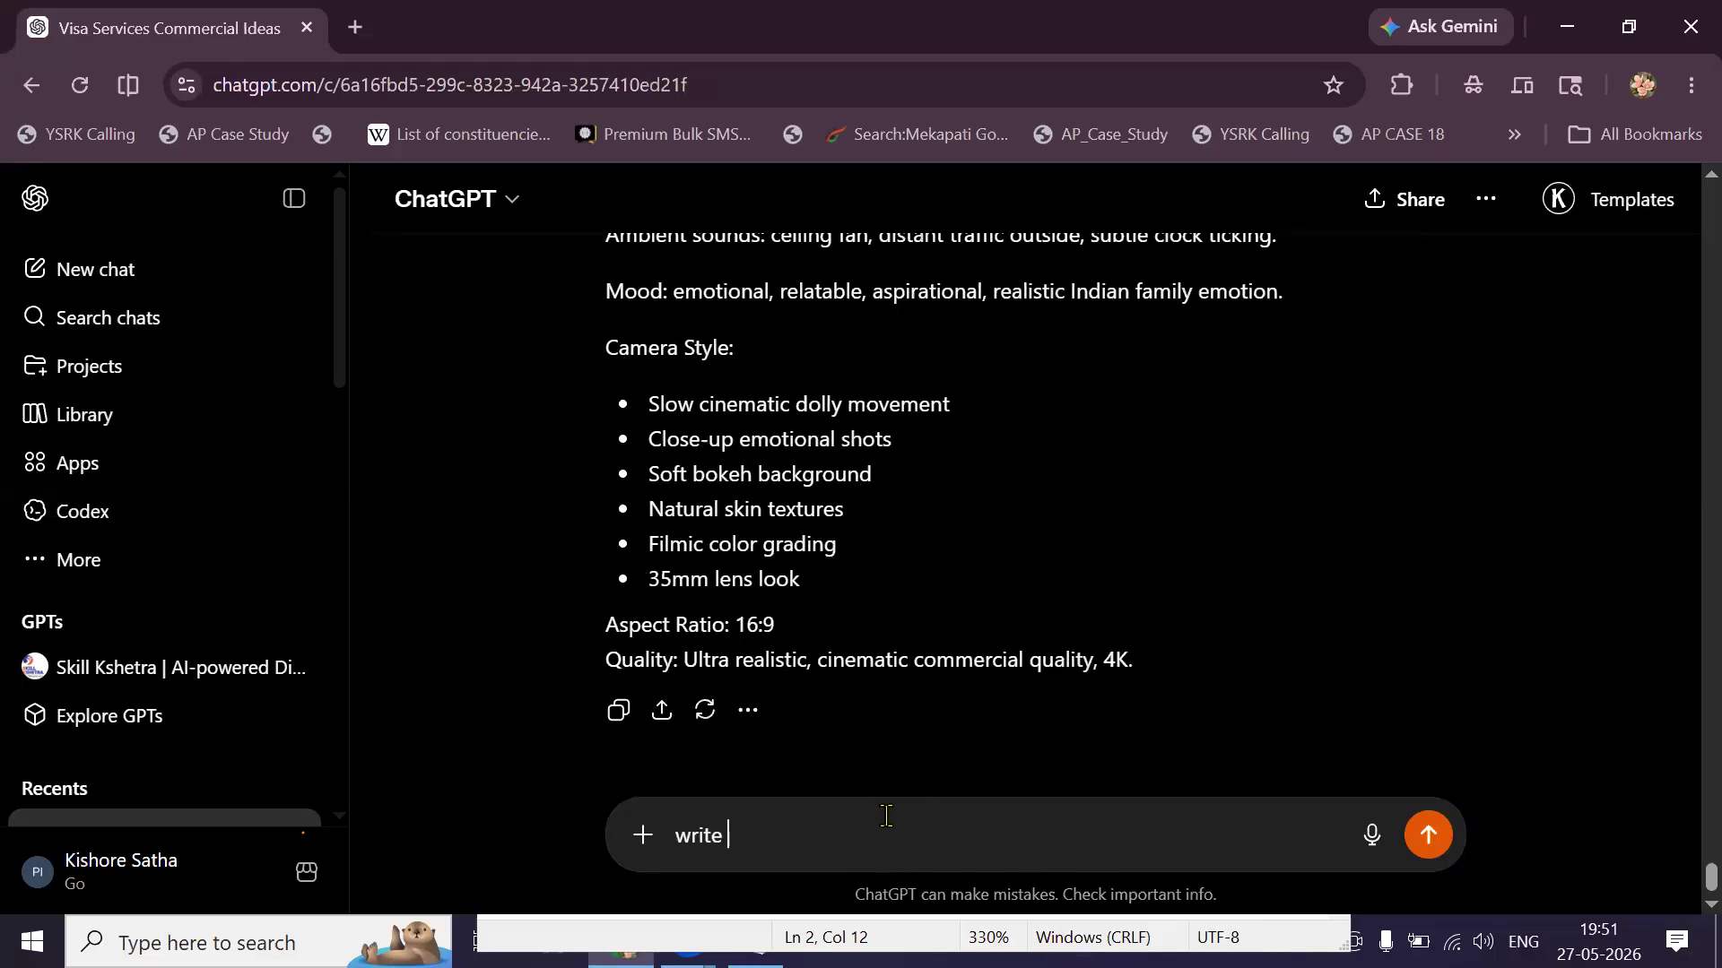
text(Char)
text(ed)
text(tor Pro)
text(mpts)
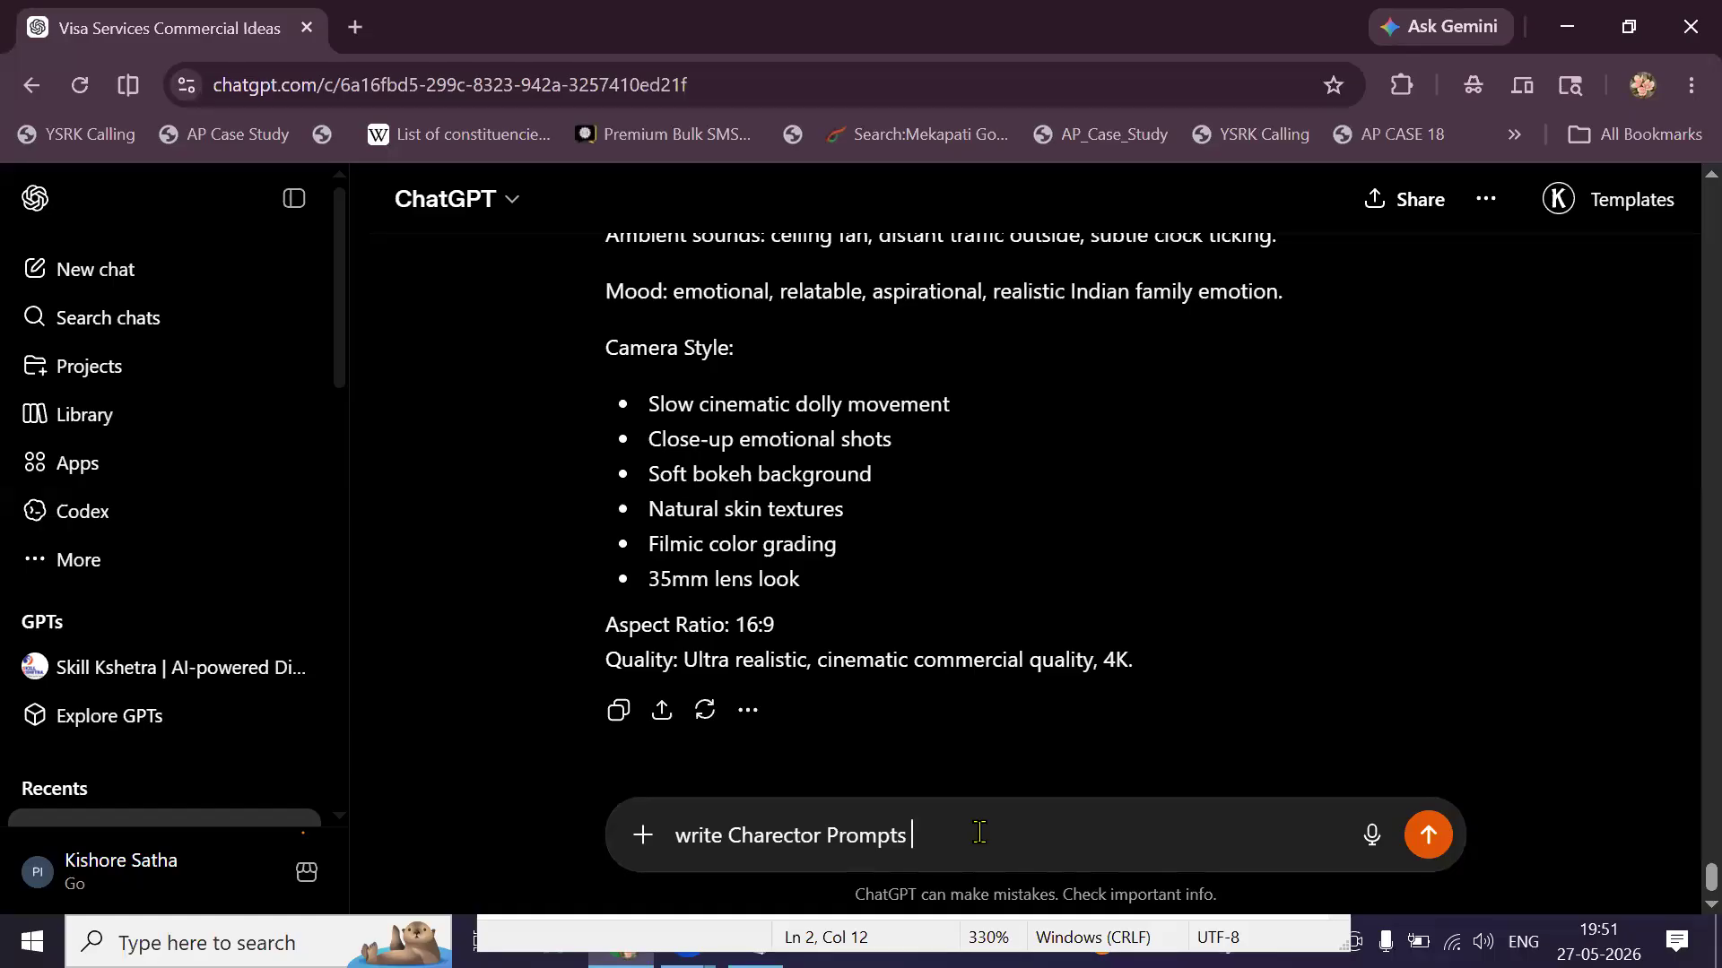
text(())
key(Left)
text(Mother, Far)
key(BackSpace)
text(ther and son)
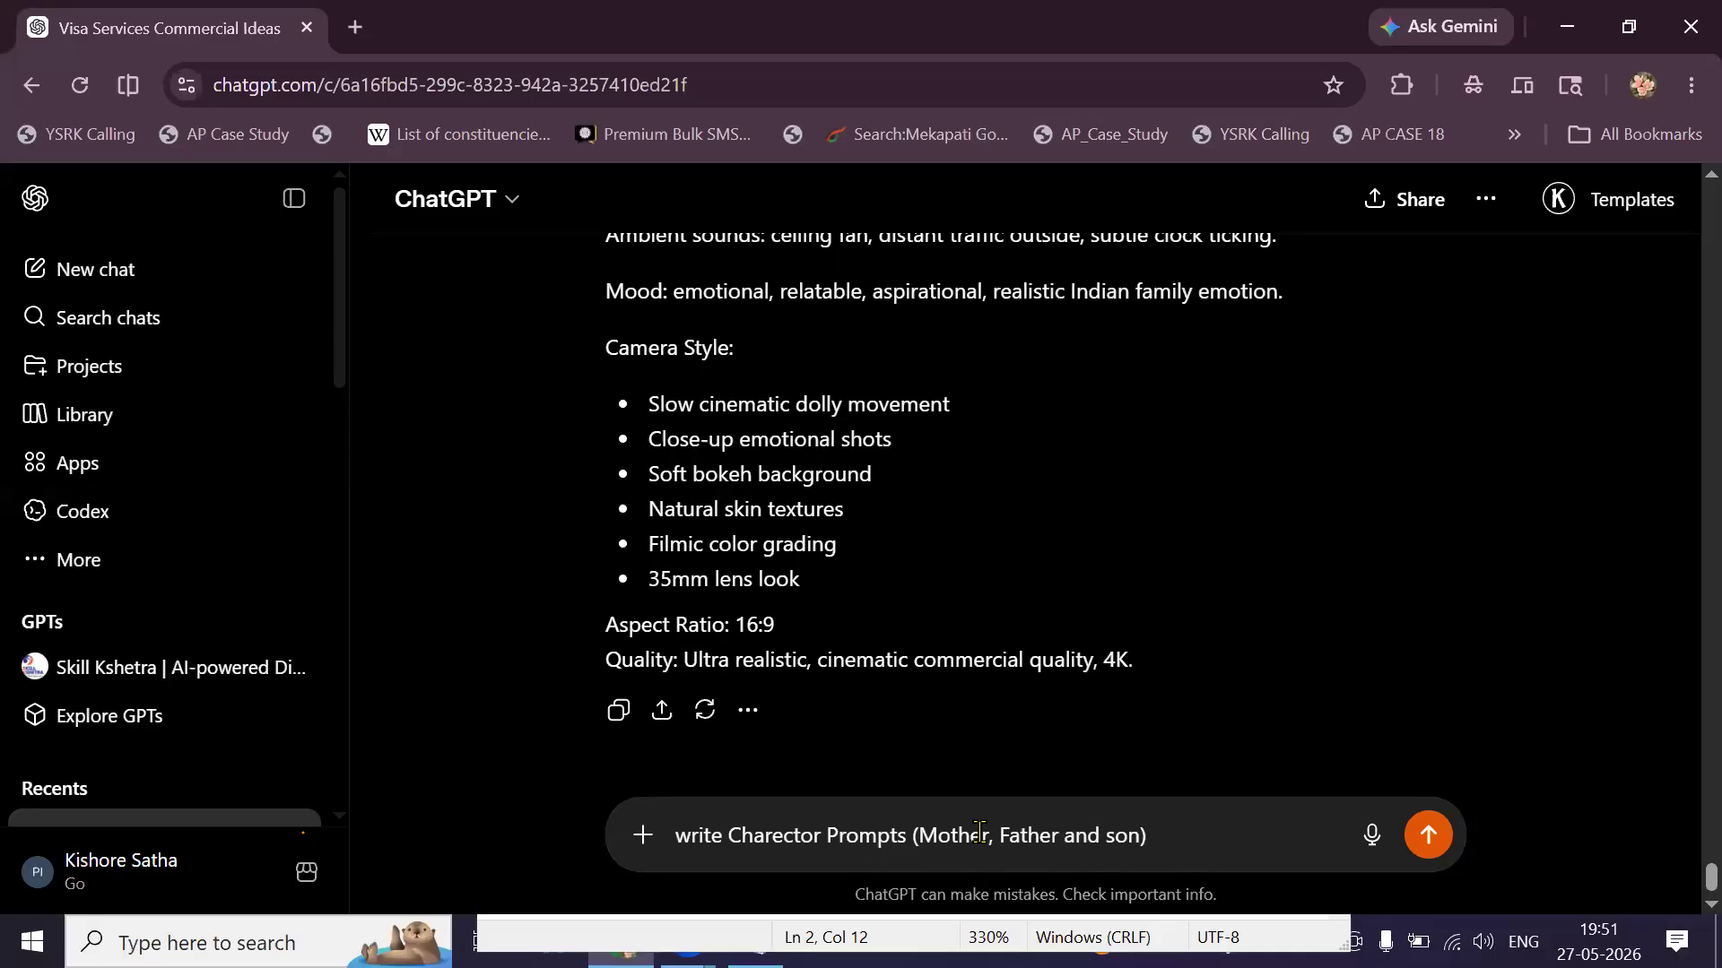
key(Return)
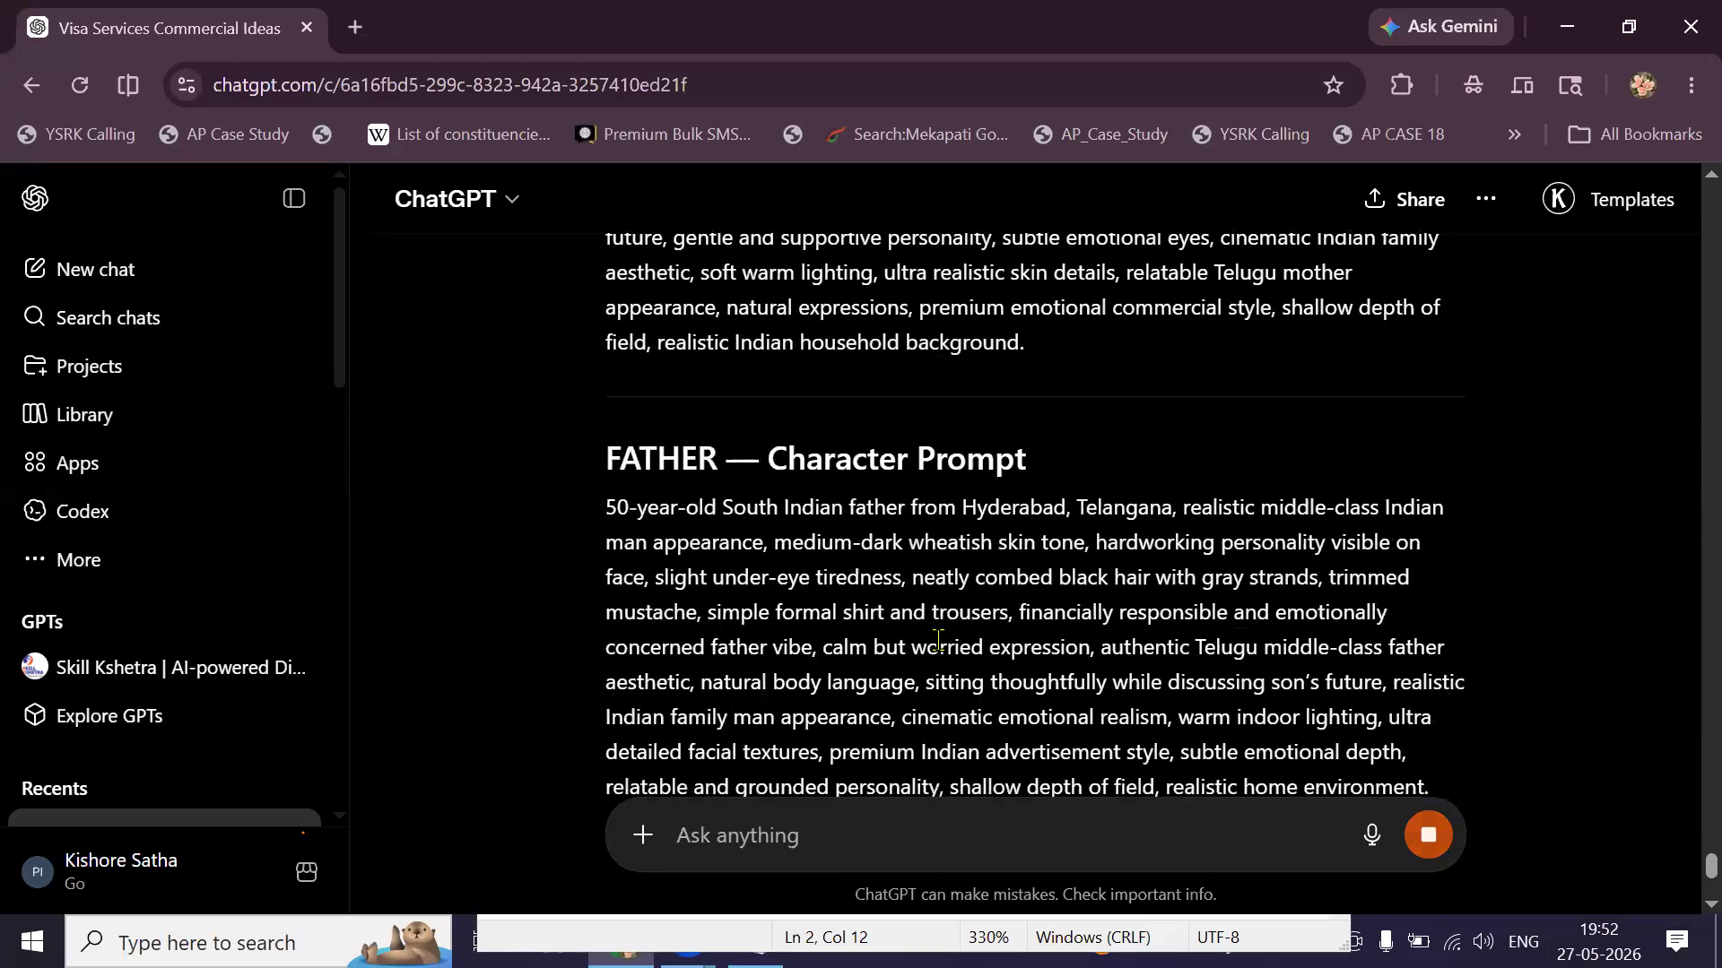
scroll(941, 652, up, 10)
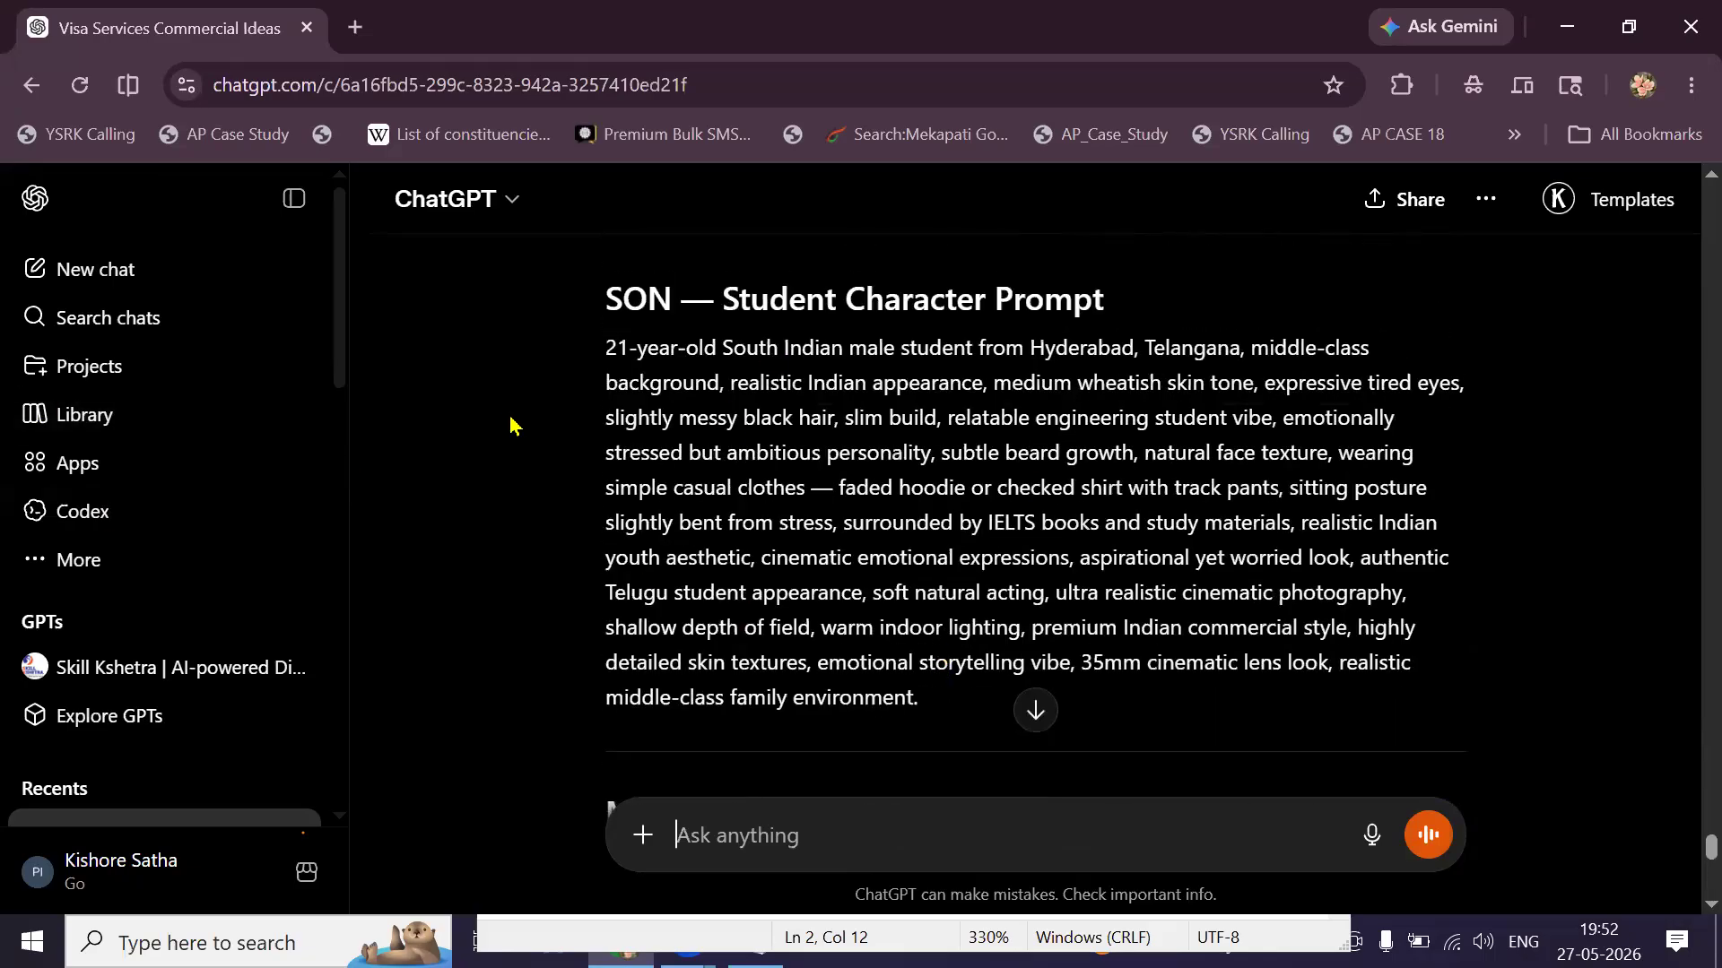
Open ChatGPT's Images page in a new browser tab.
click(99, 563)
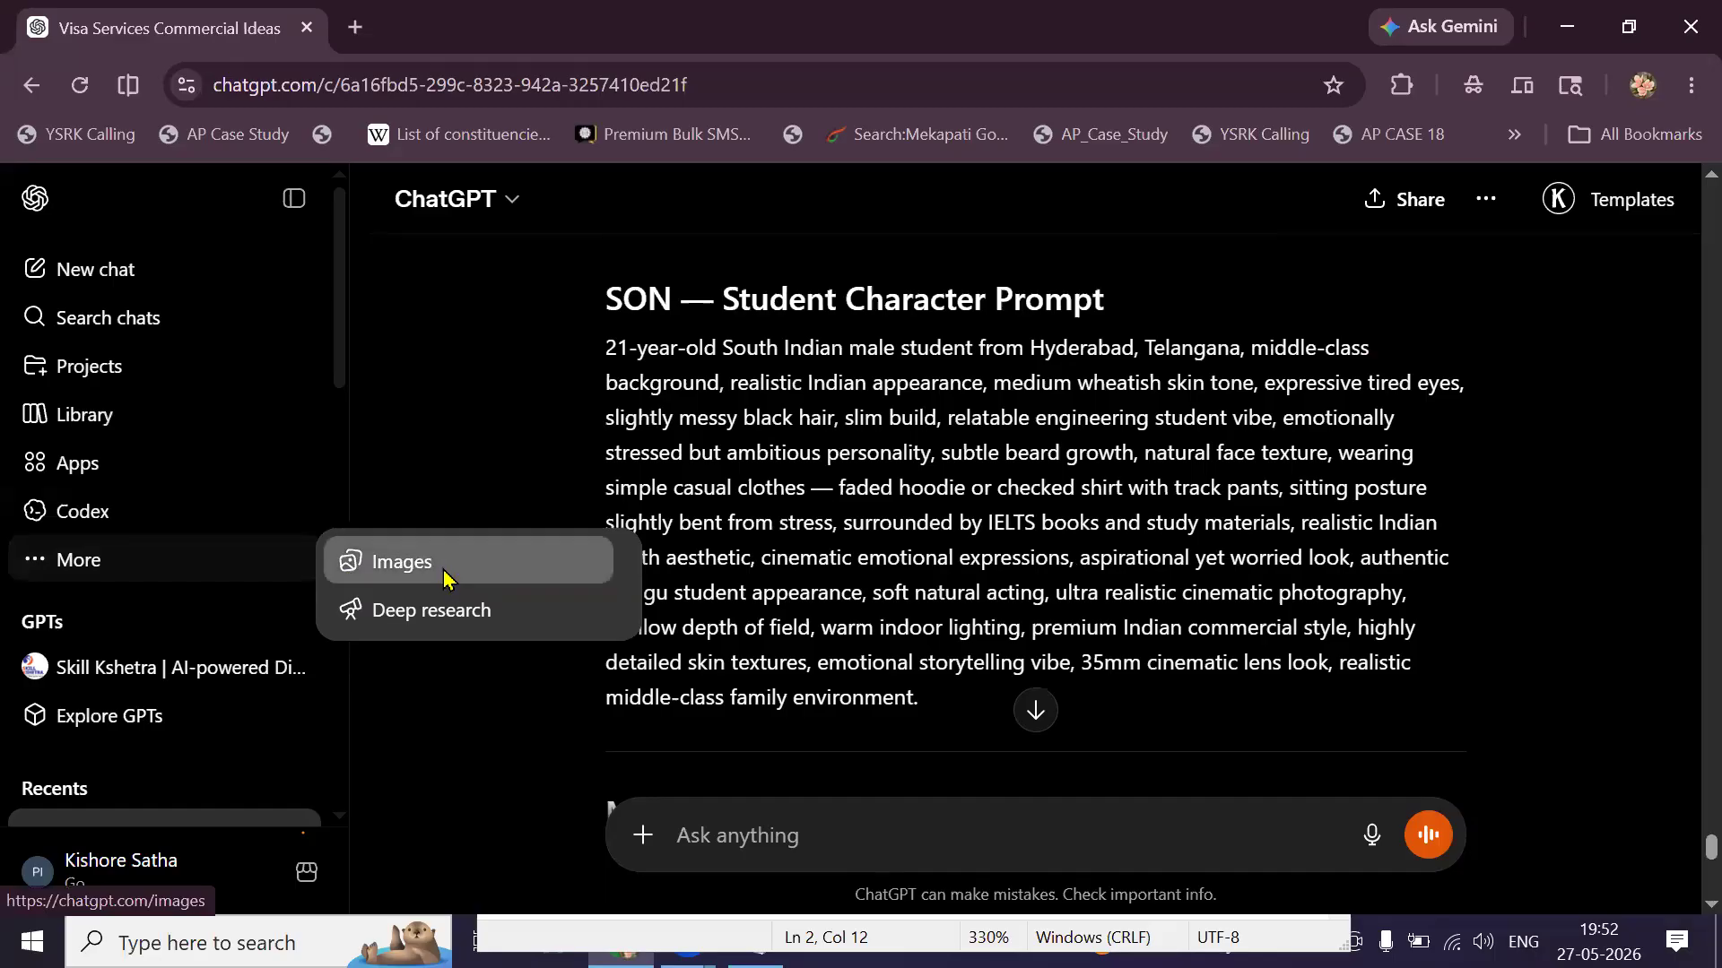
right_click(447, 579)
click(558, 227)
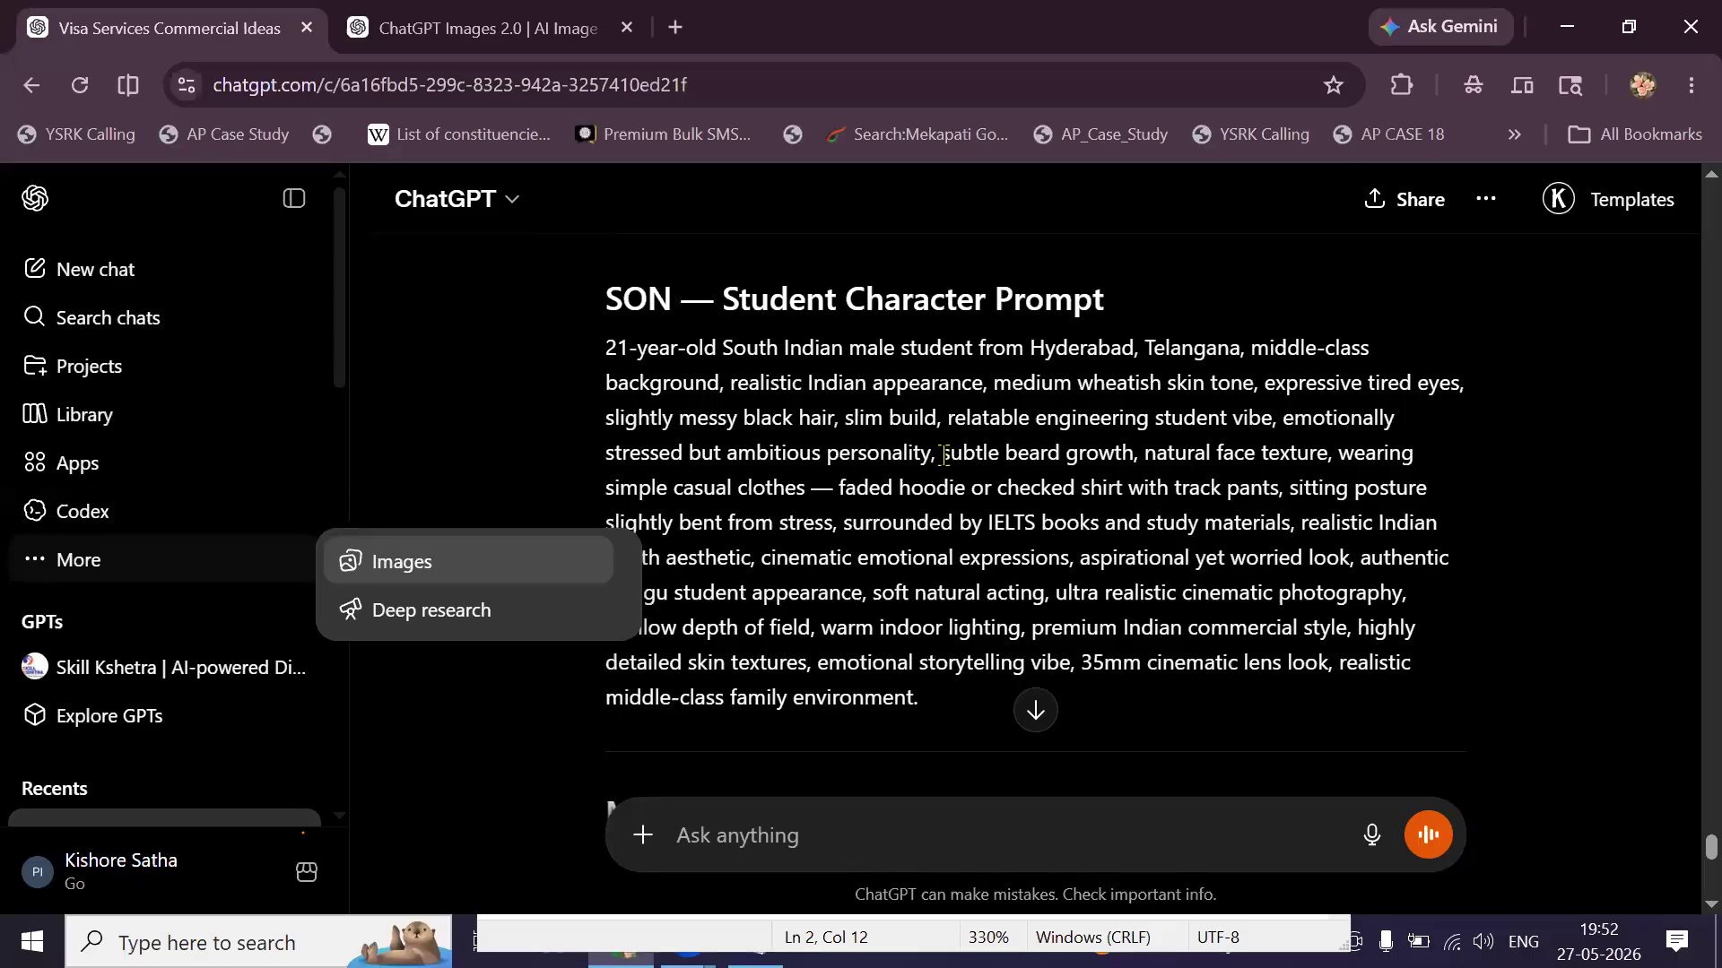
Copy the SON character prompt and paste it as the image description.
scroll(937, 487, up, 1)
triple_click(936, 487)
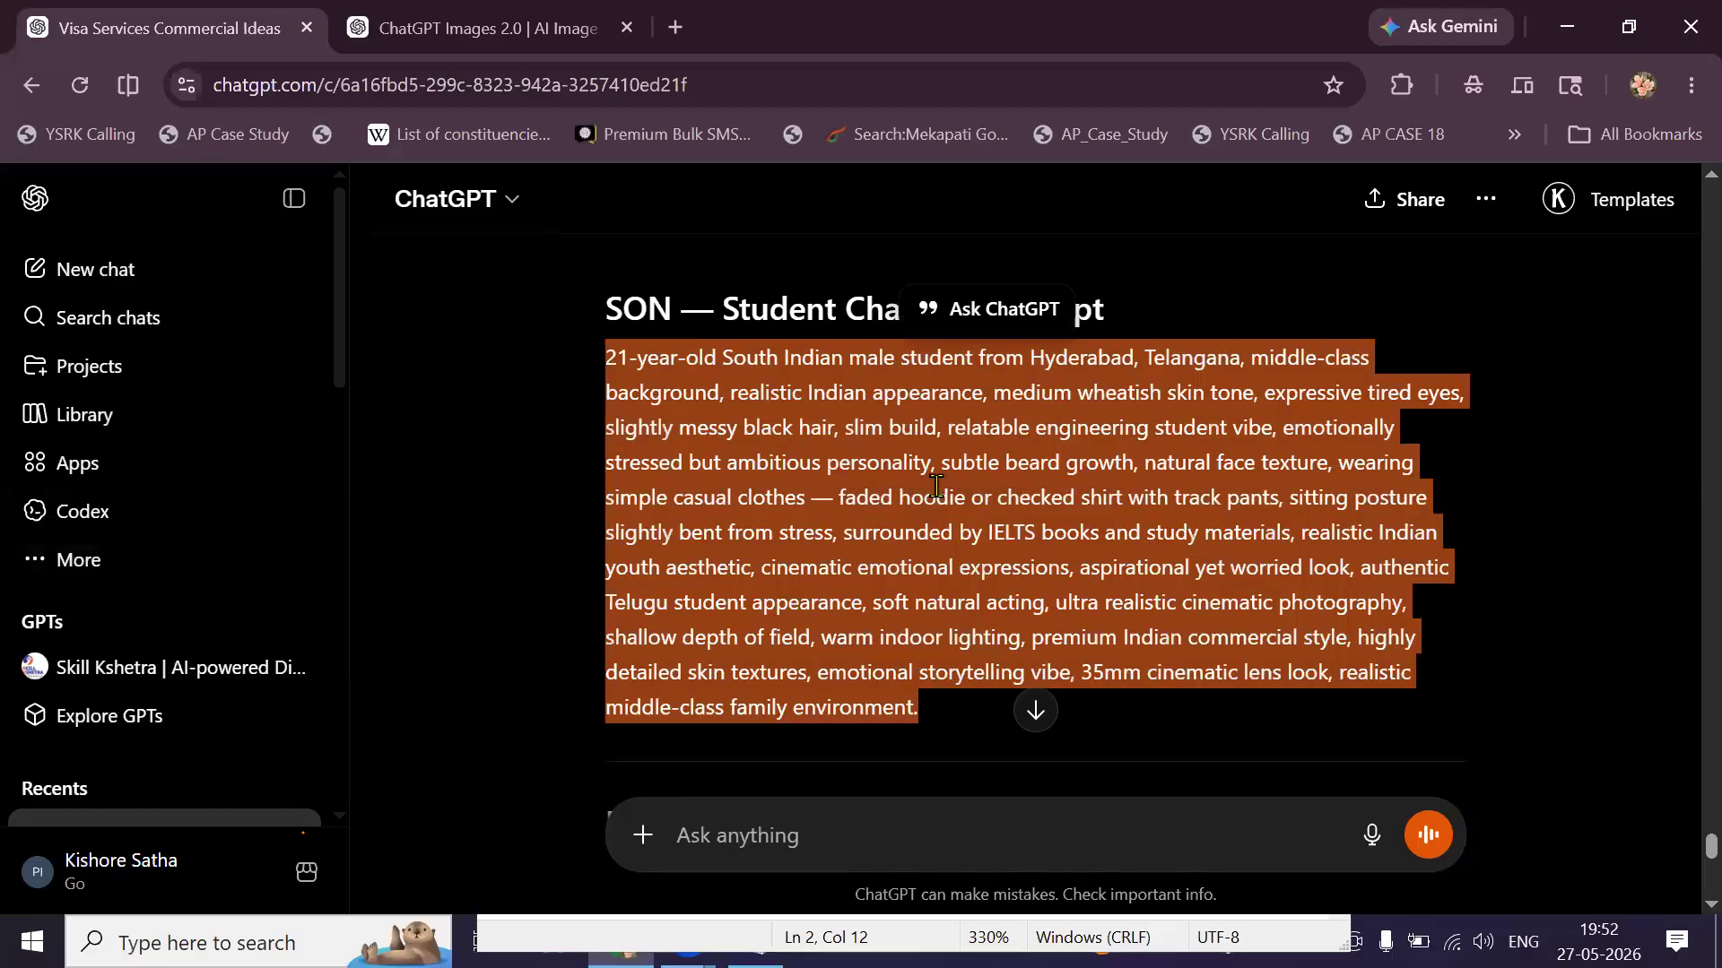
right_click(936, 487)
click(996, 523)
click(468, 25)
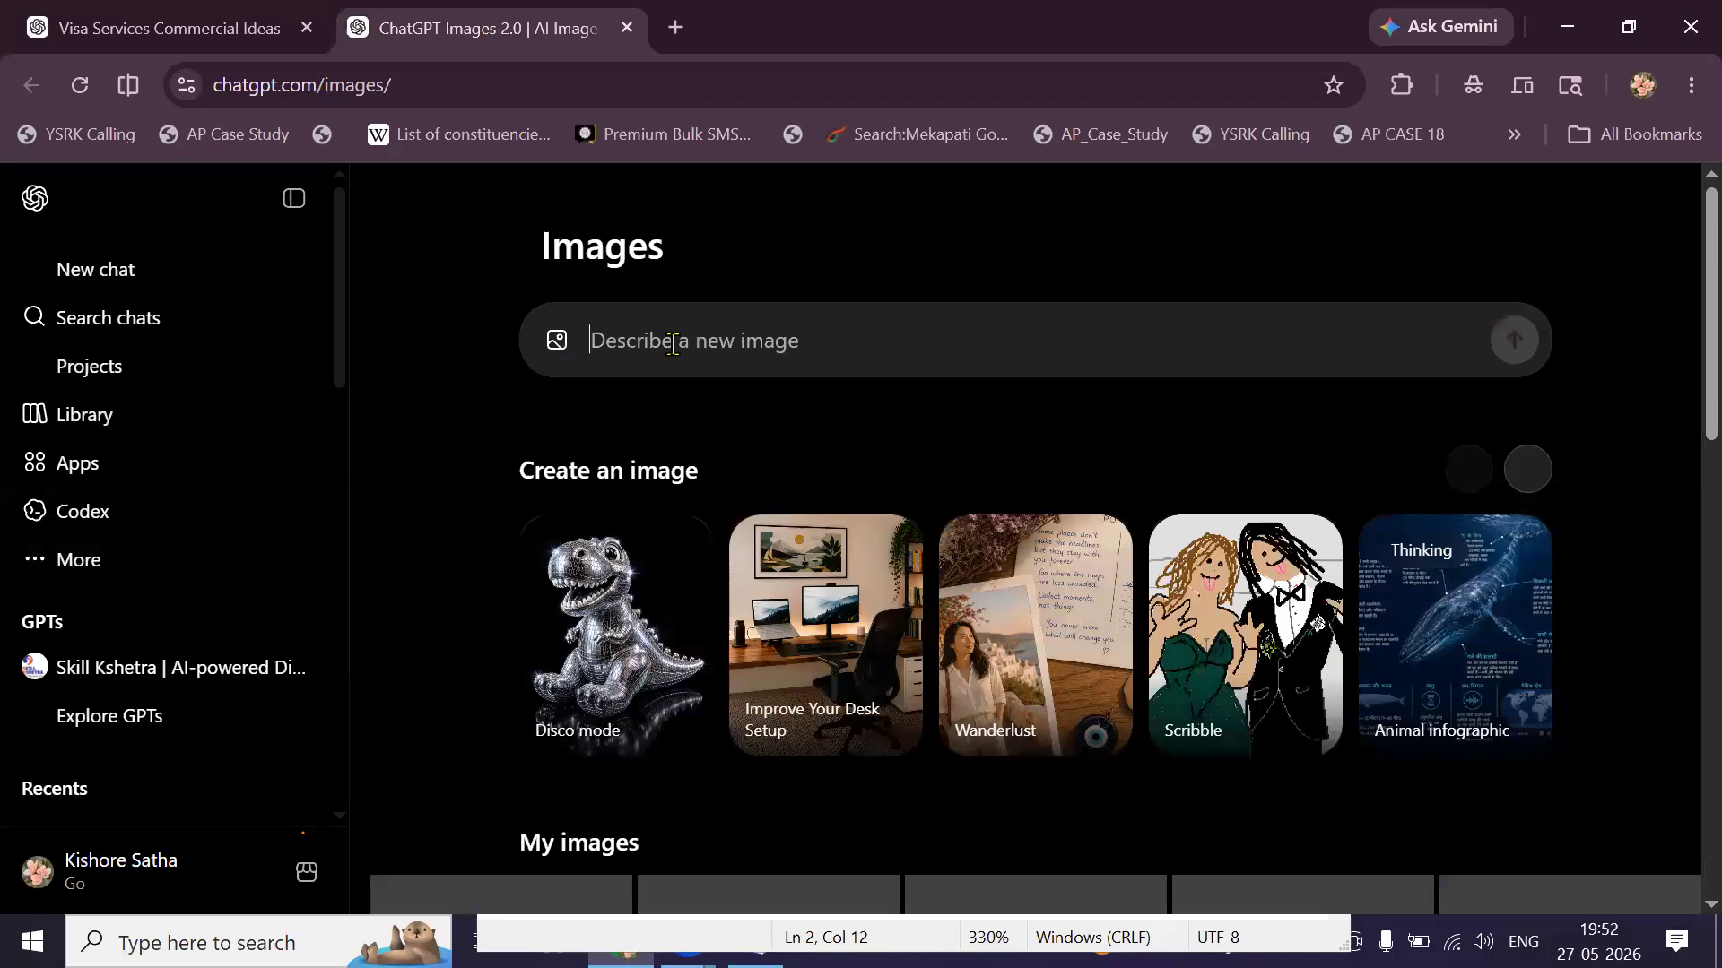
key(ctrl+v)
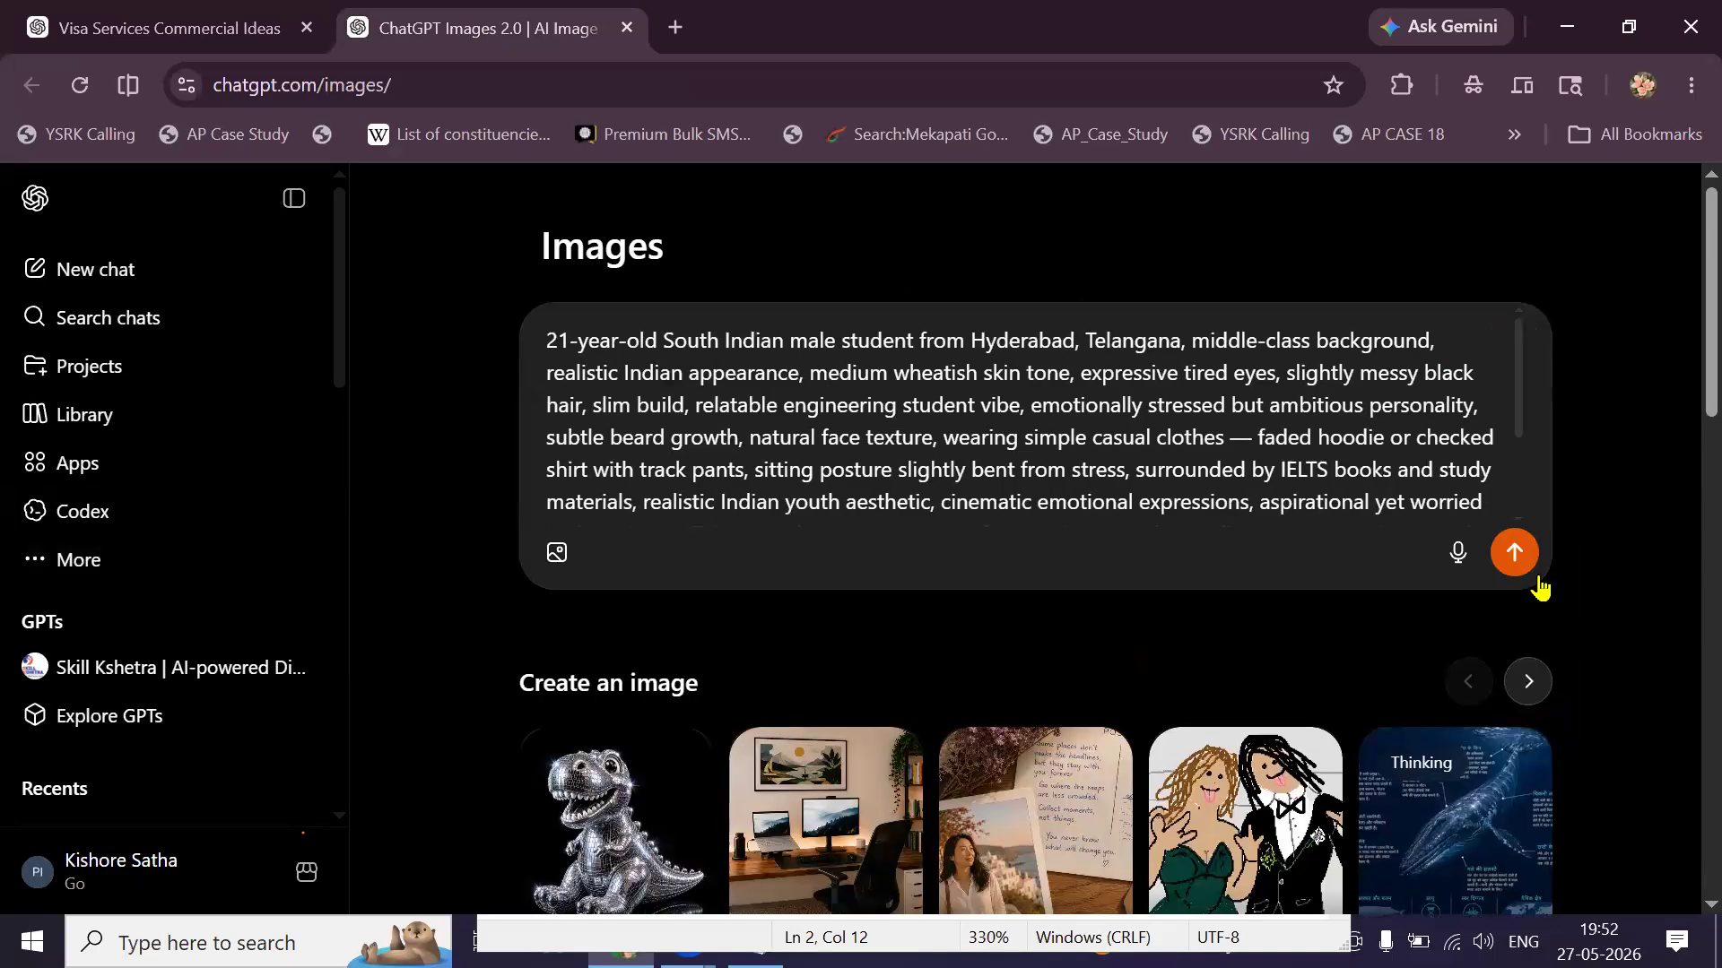
Submit the son's character prompt to generate the stressed-student image.
click(1515, 556)
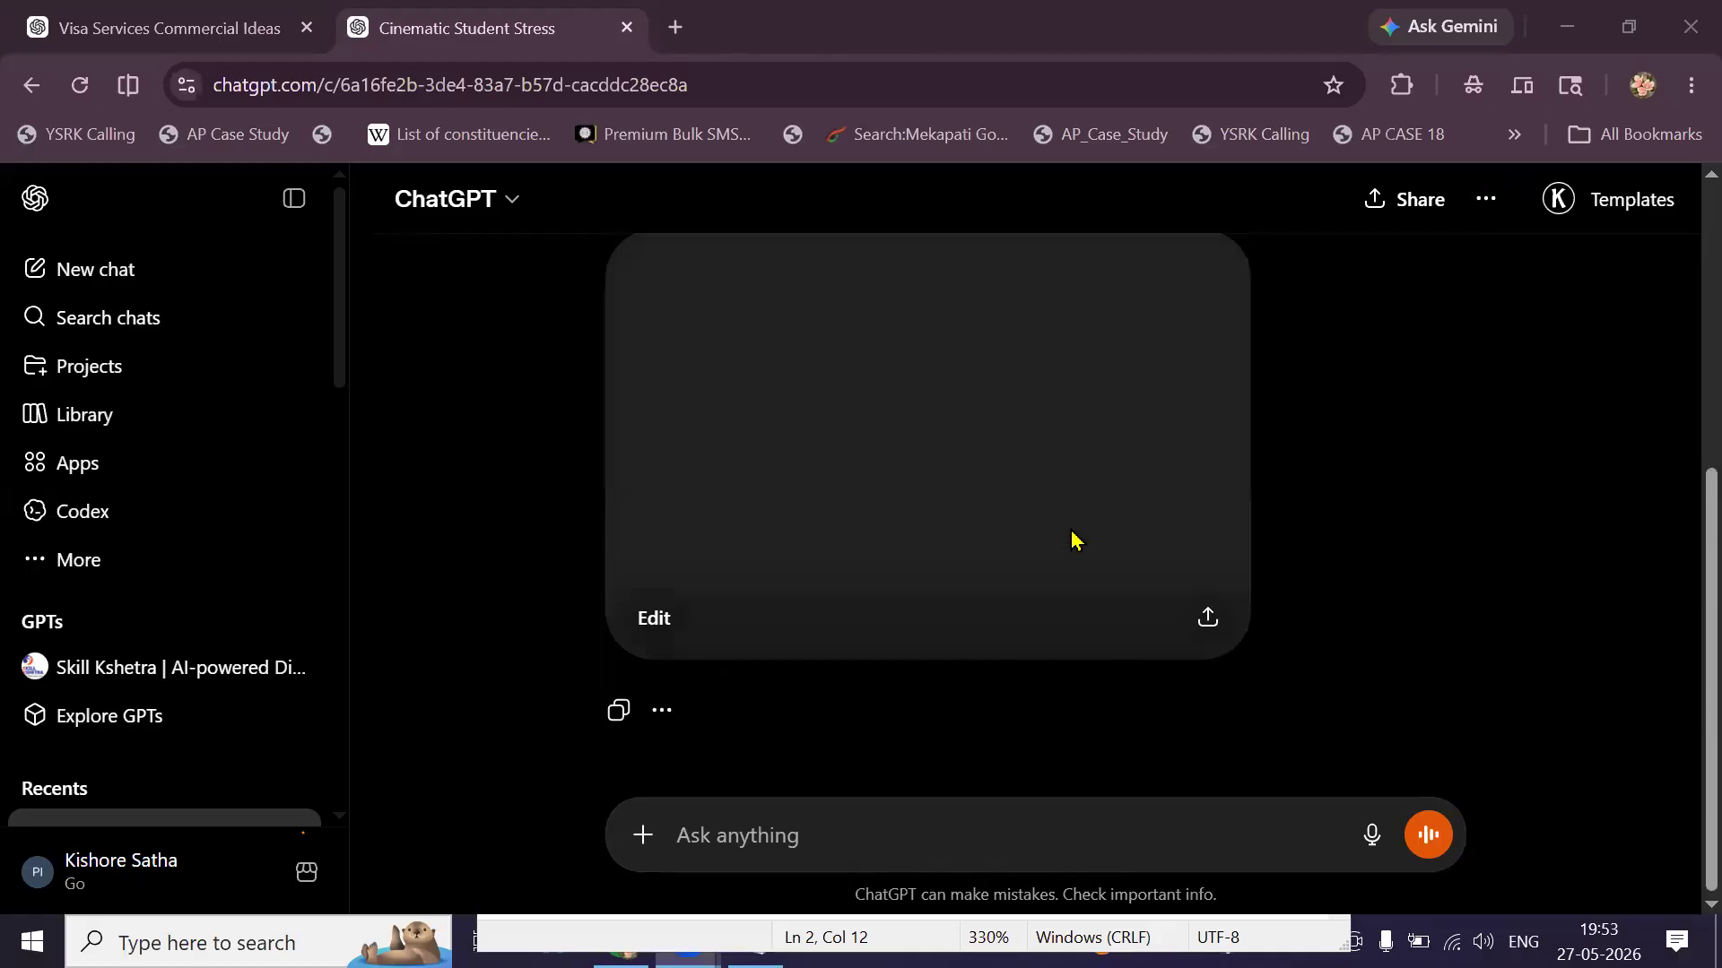
Abandon a first save attempt and select the SON heading word in the screenplay chat.
scroll(1076, 540, up, 1)
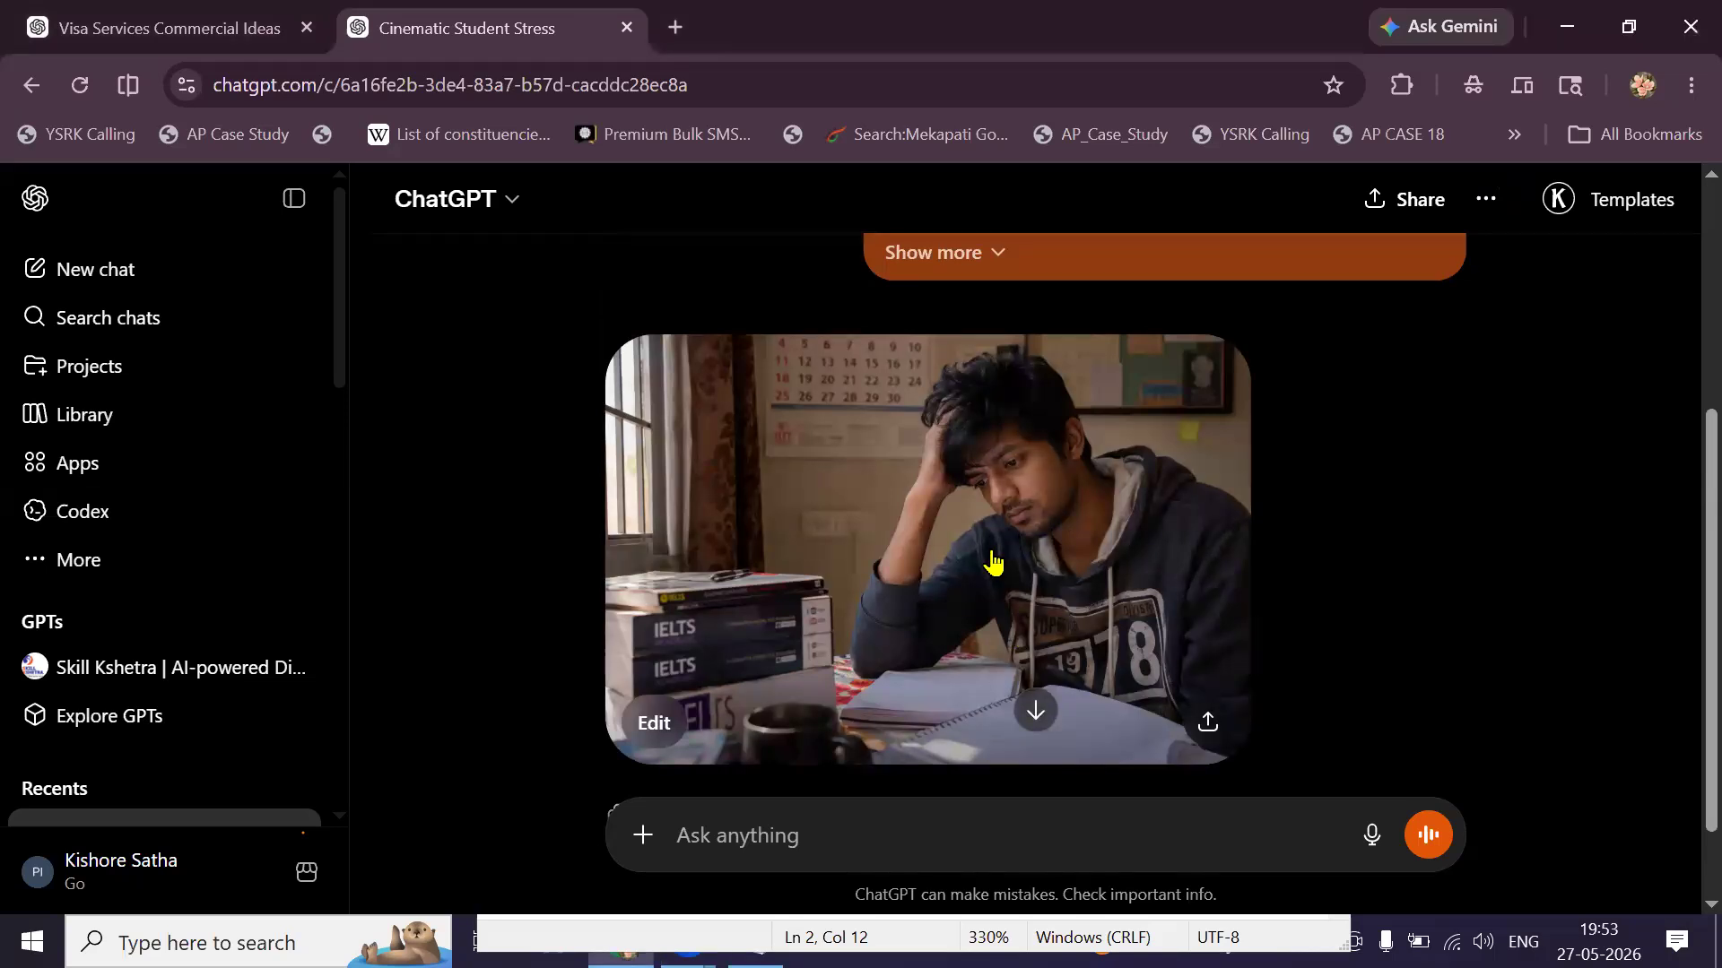
right_click(993, 563)
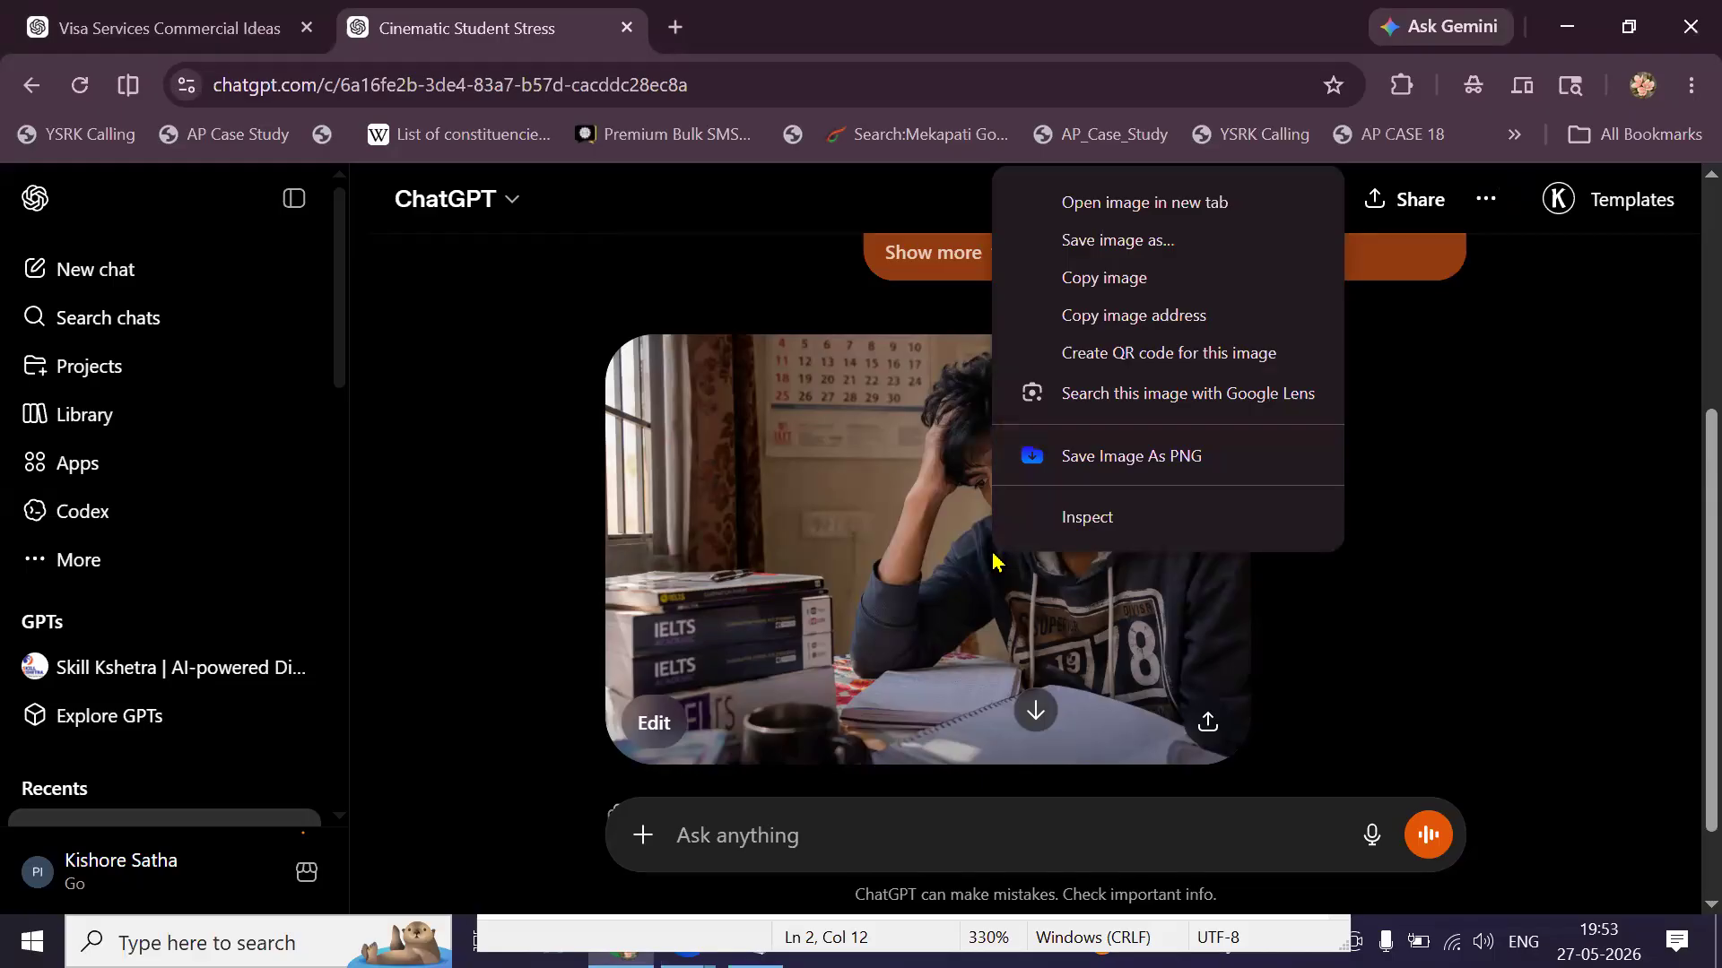
click(1101, 254)
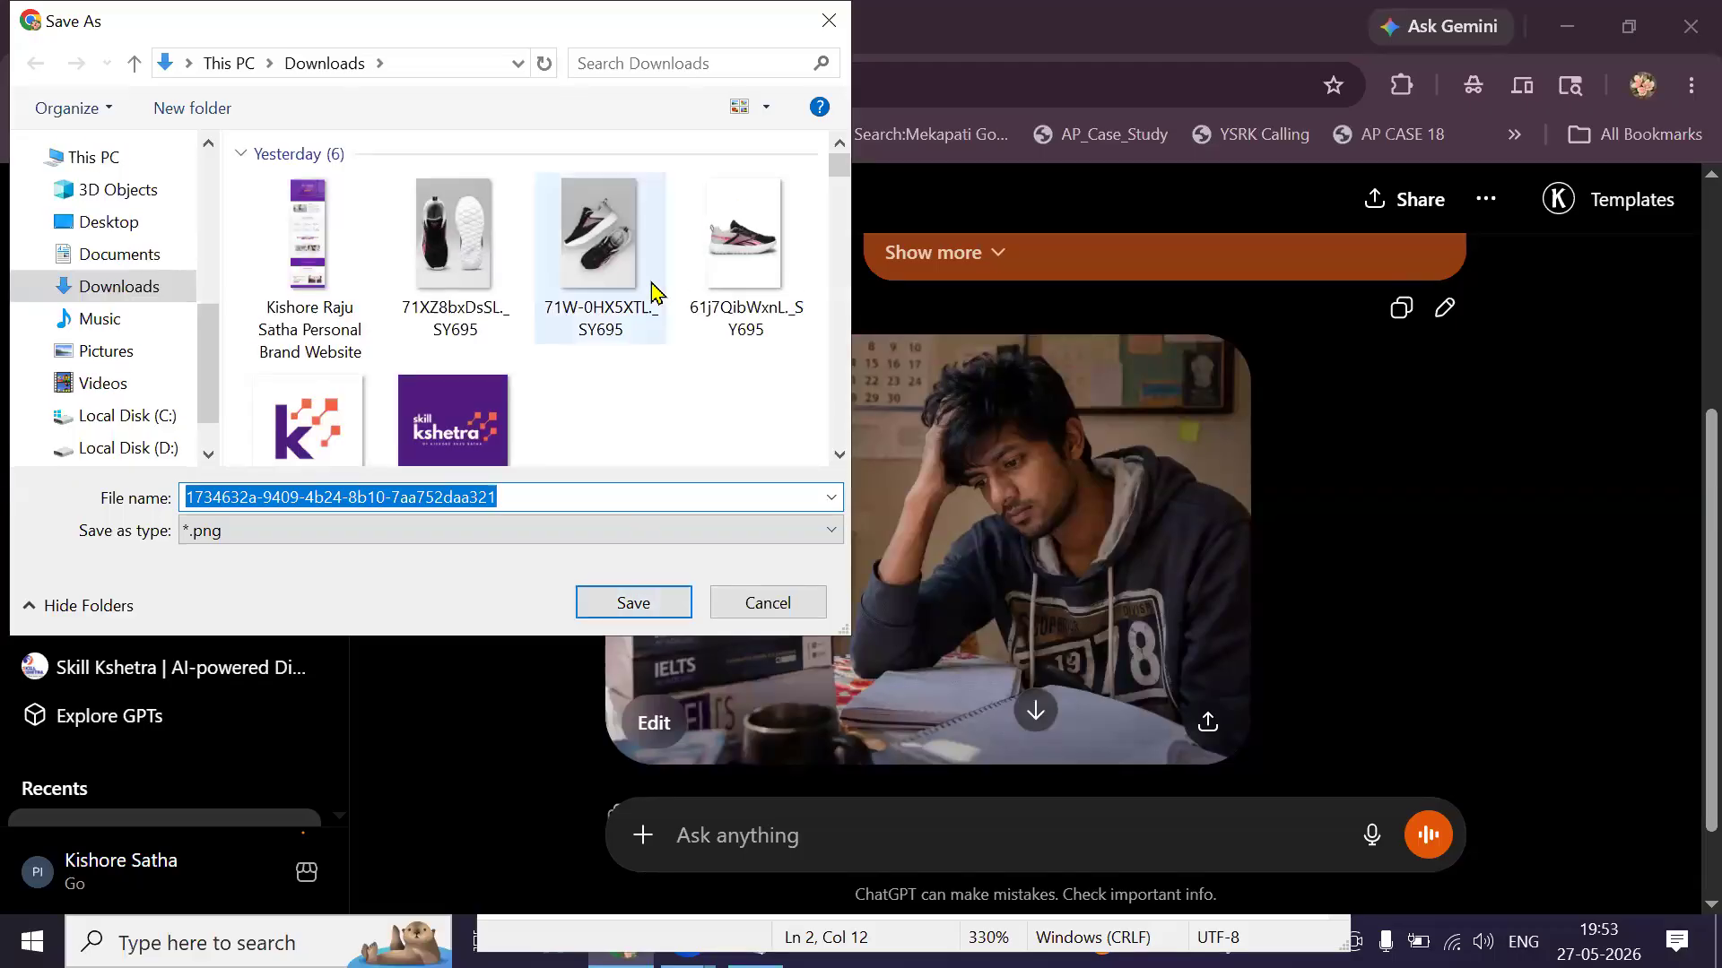
key(Escape)
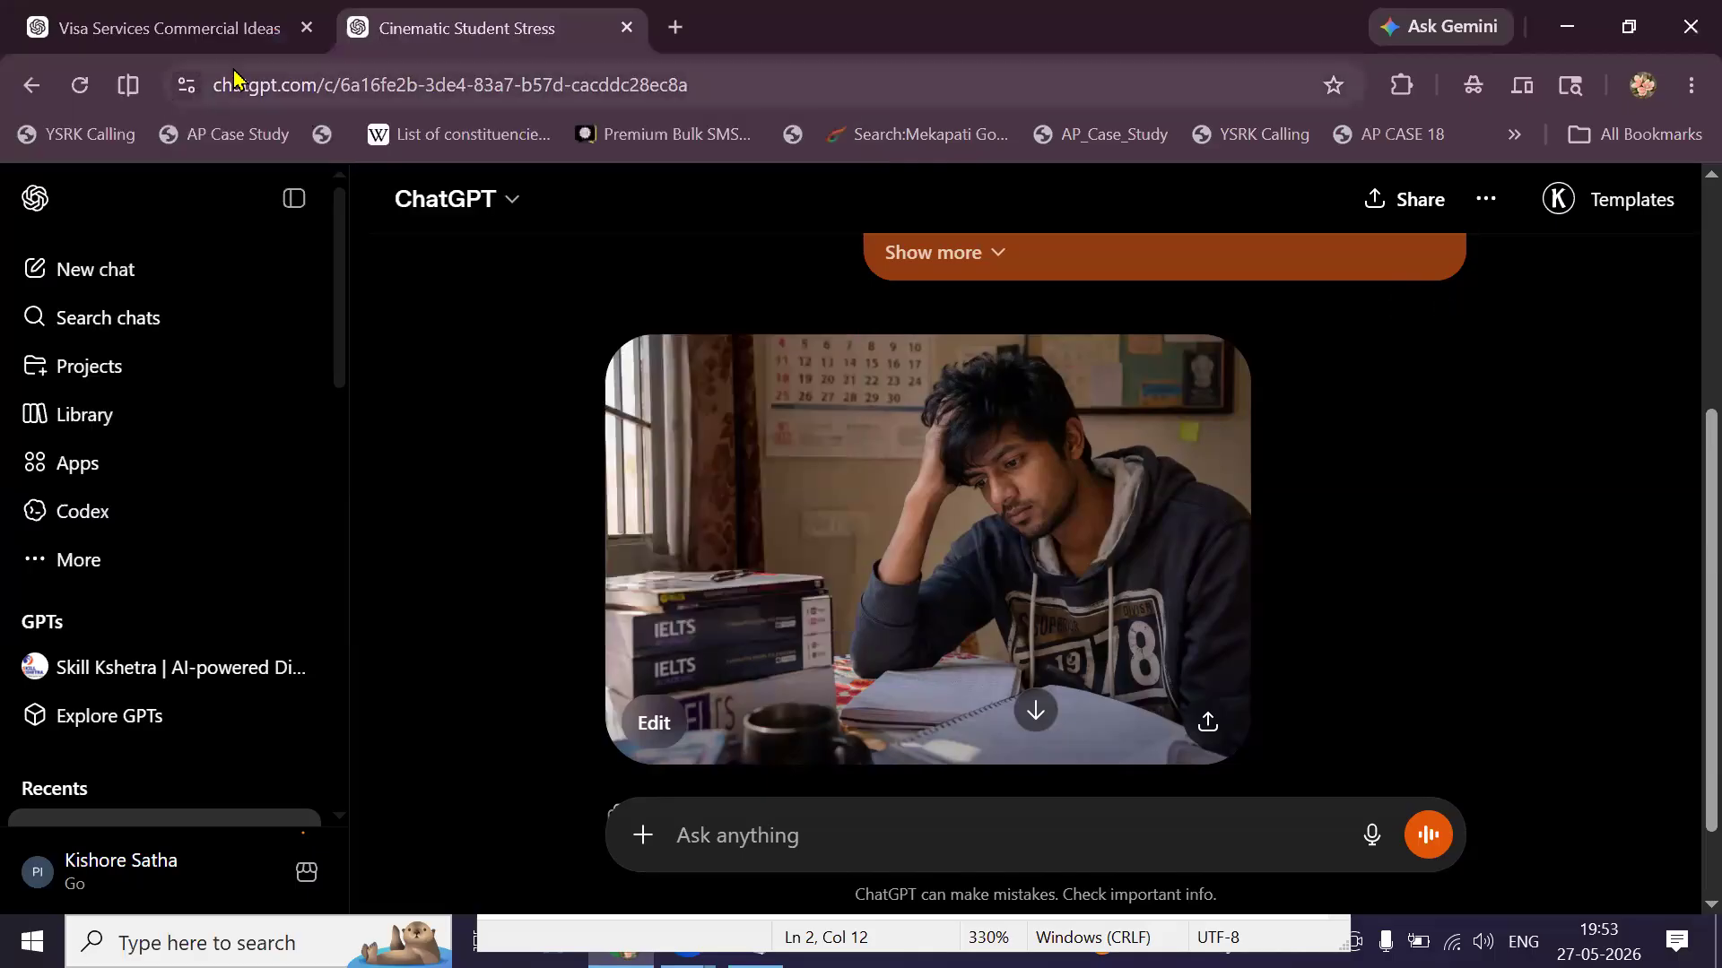
click(231, 34)
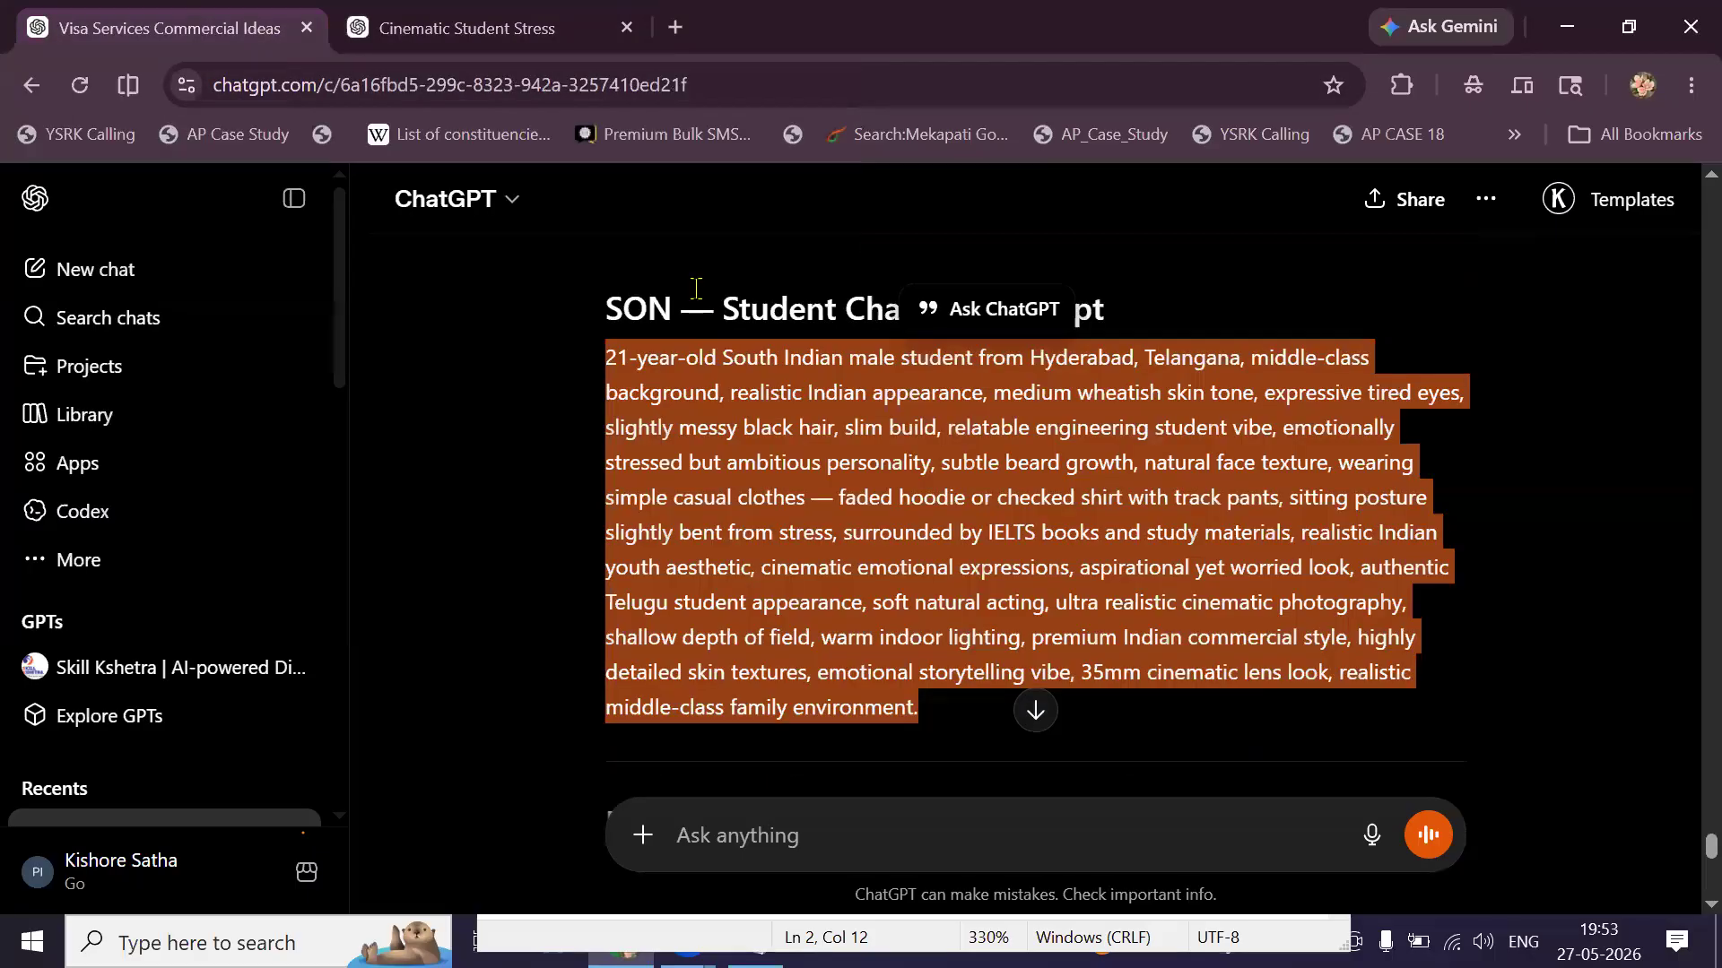
double_click(646, 311)
right_click(646, 326)
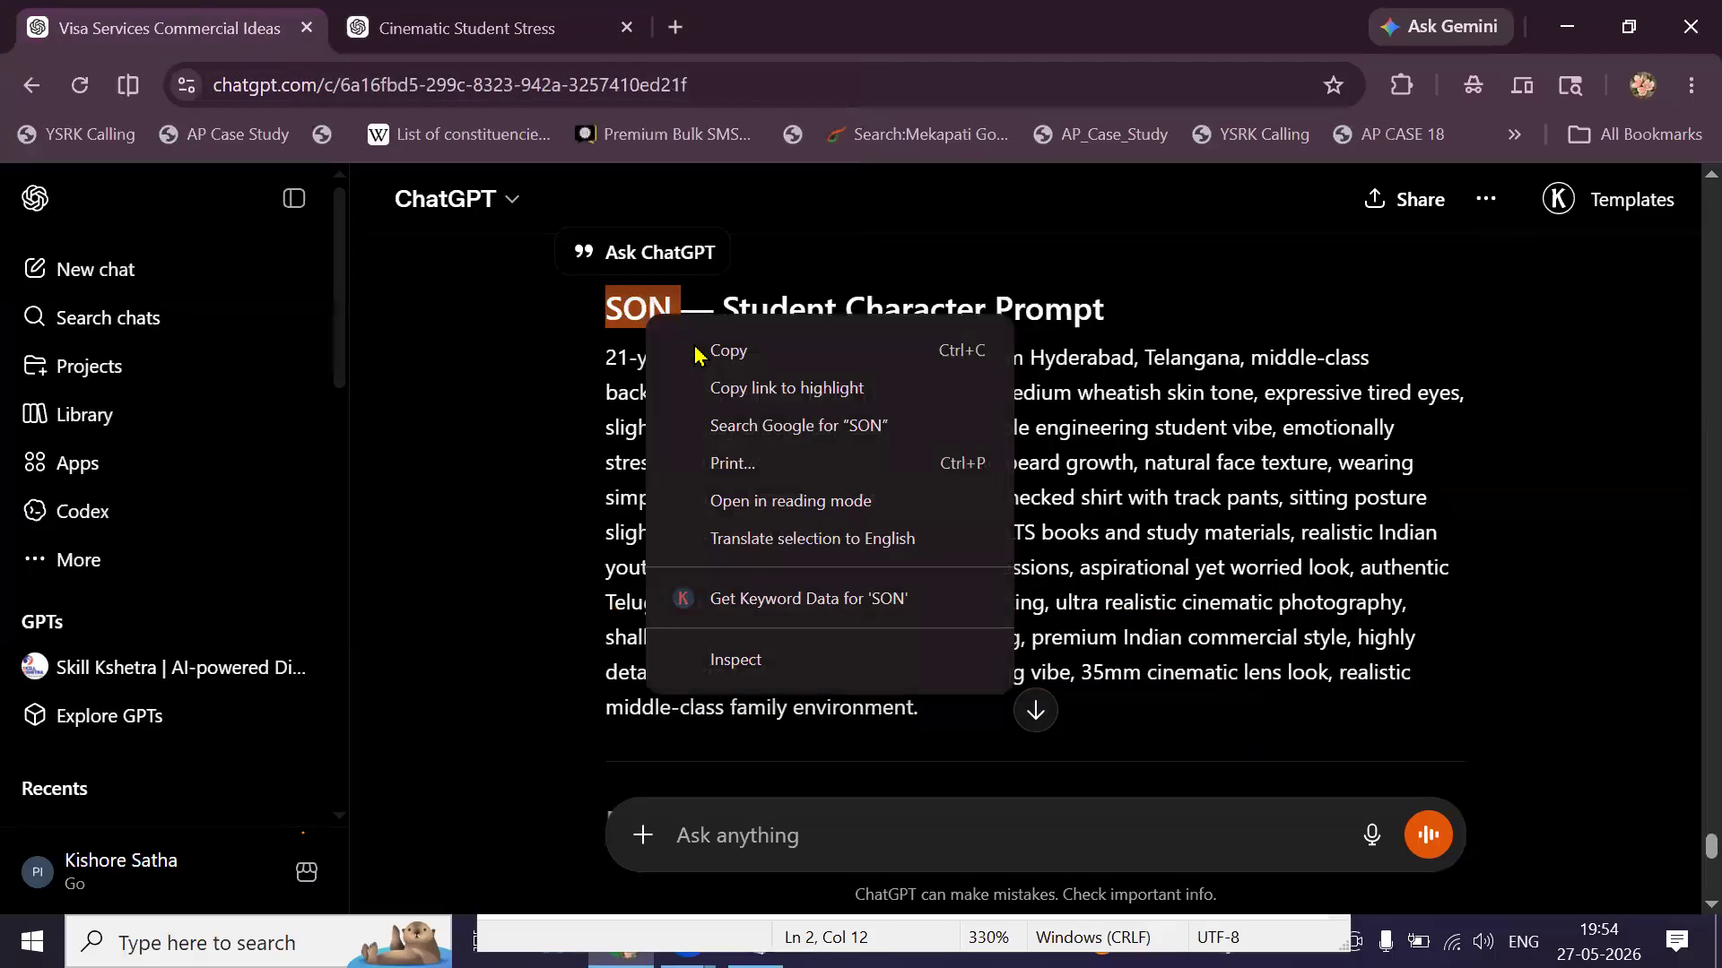
key(Escape)
Save the student image as SON.png inside a new NOI folder in Downloads.
click(520, 32)
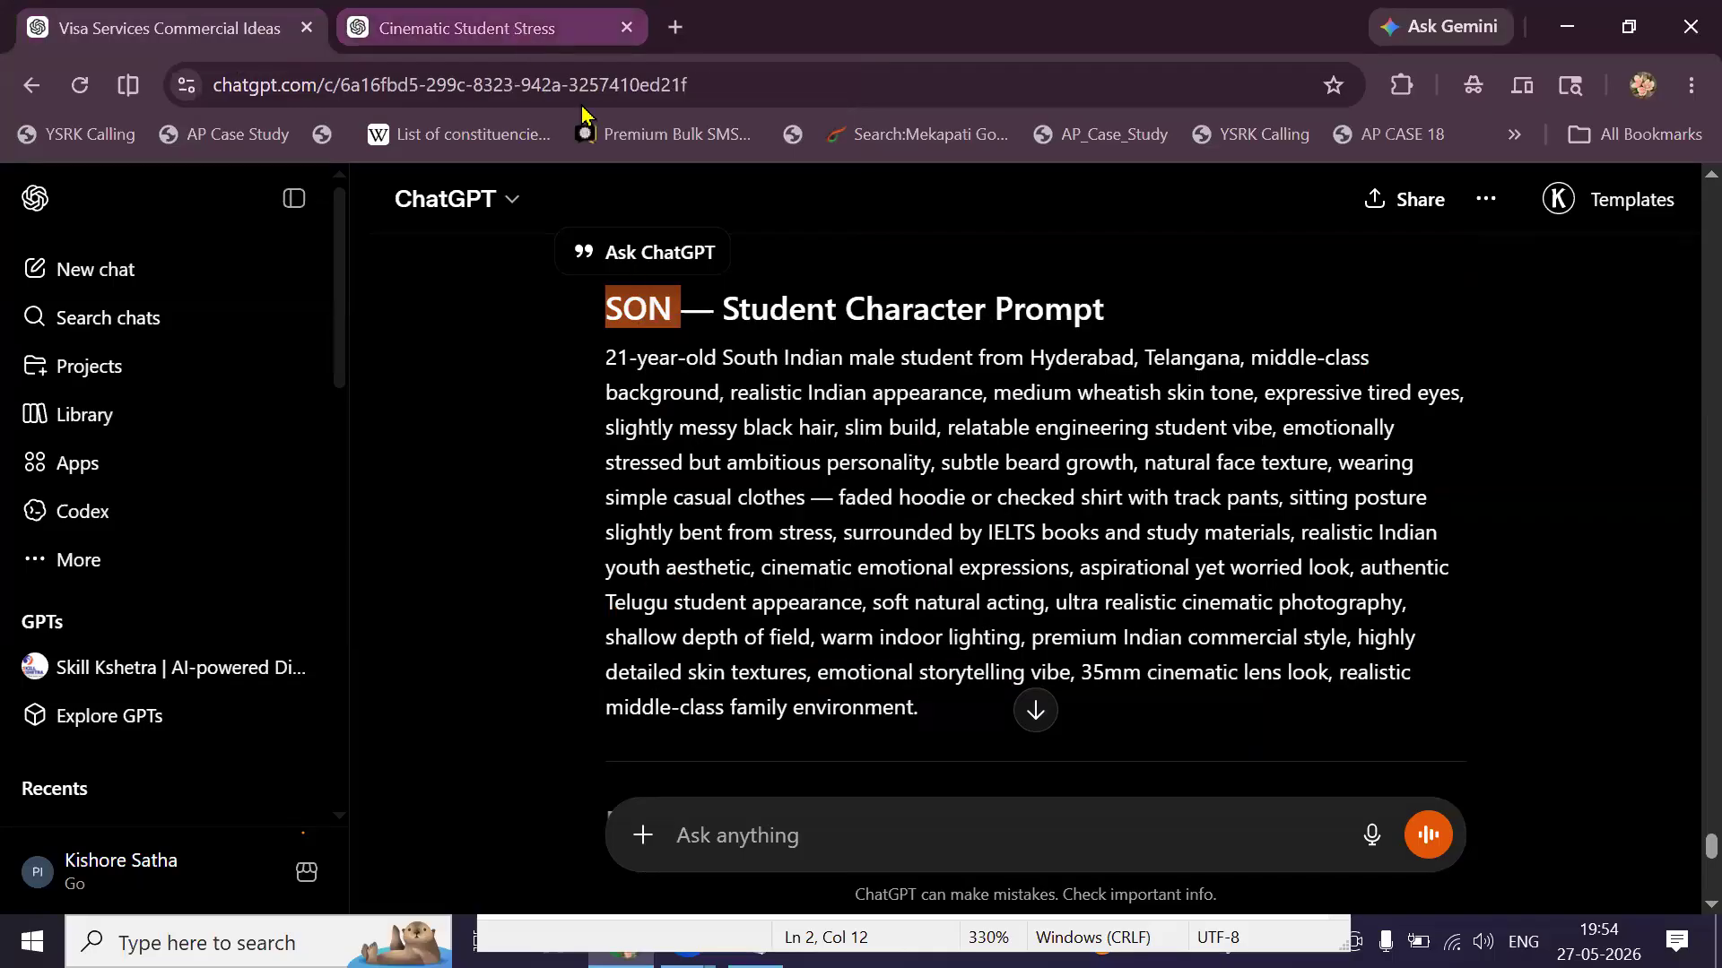
right_click(795, 411)
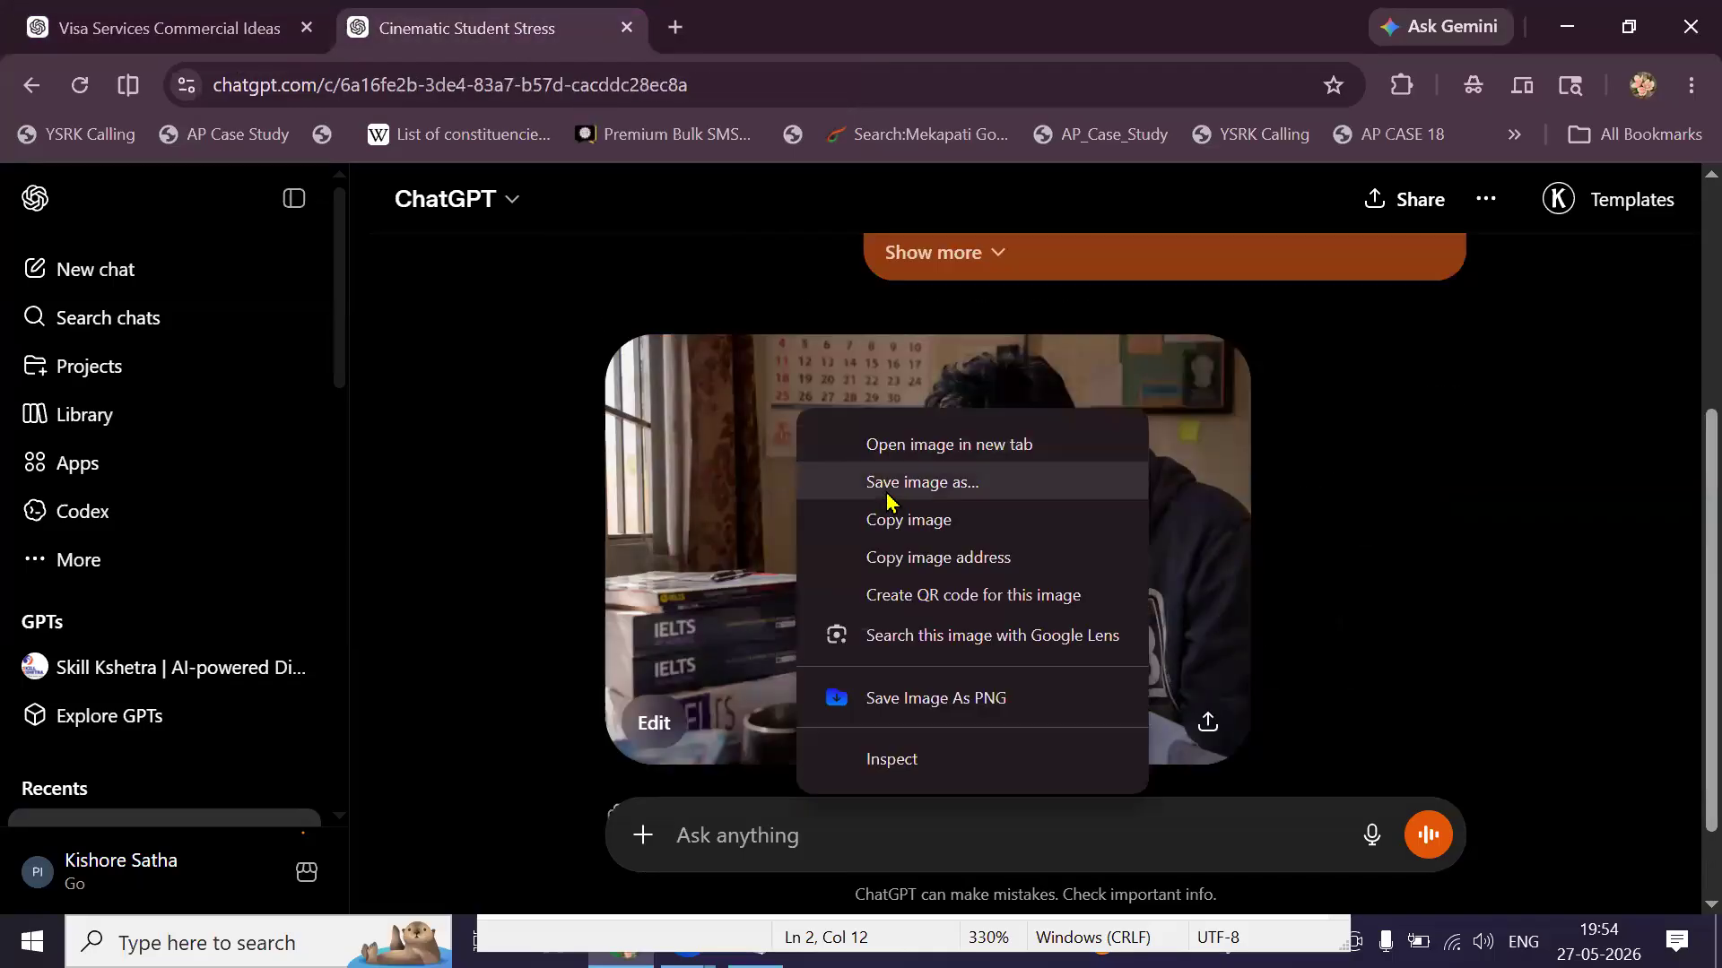
click(884, 489)
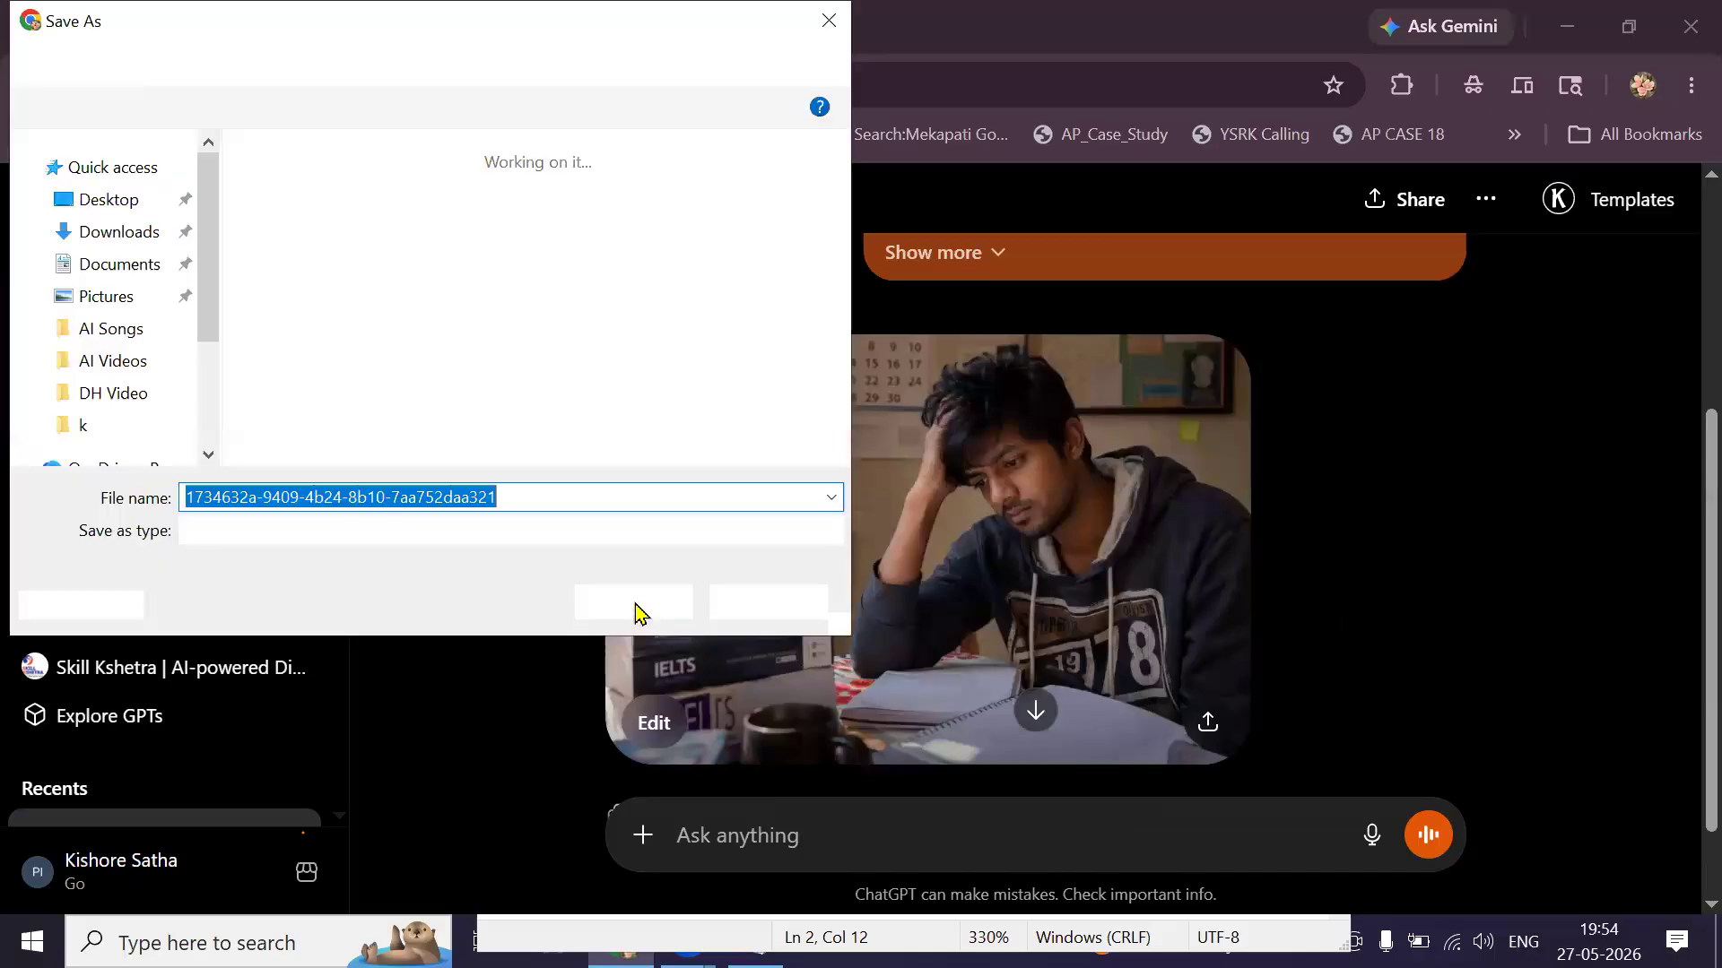
text(SON)
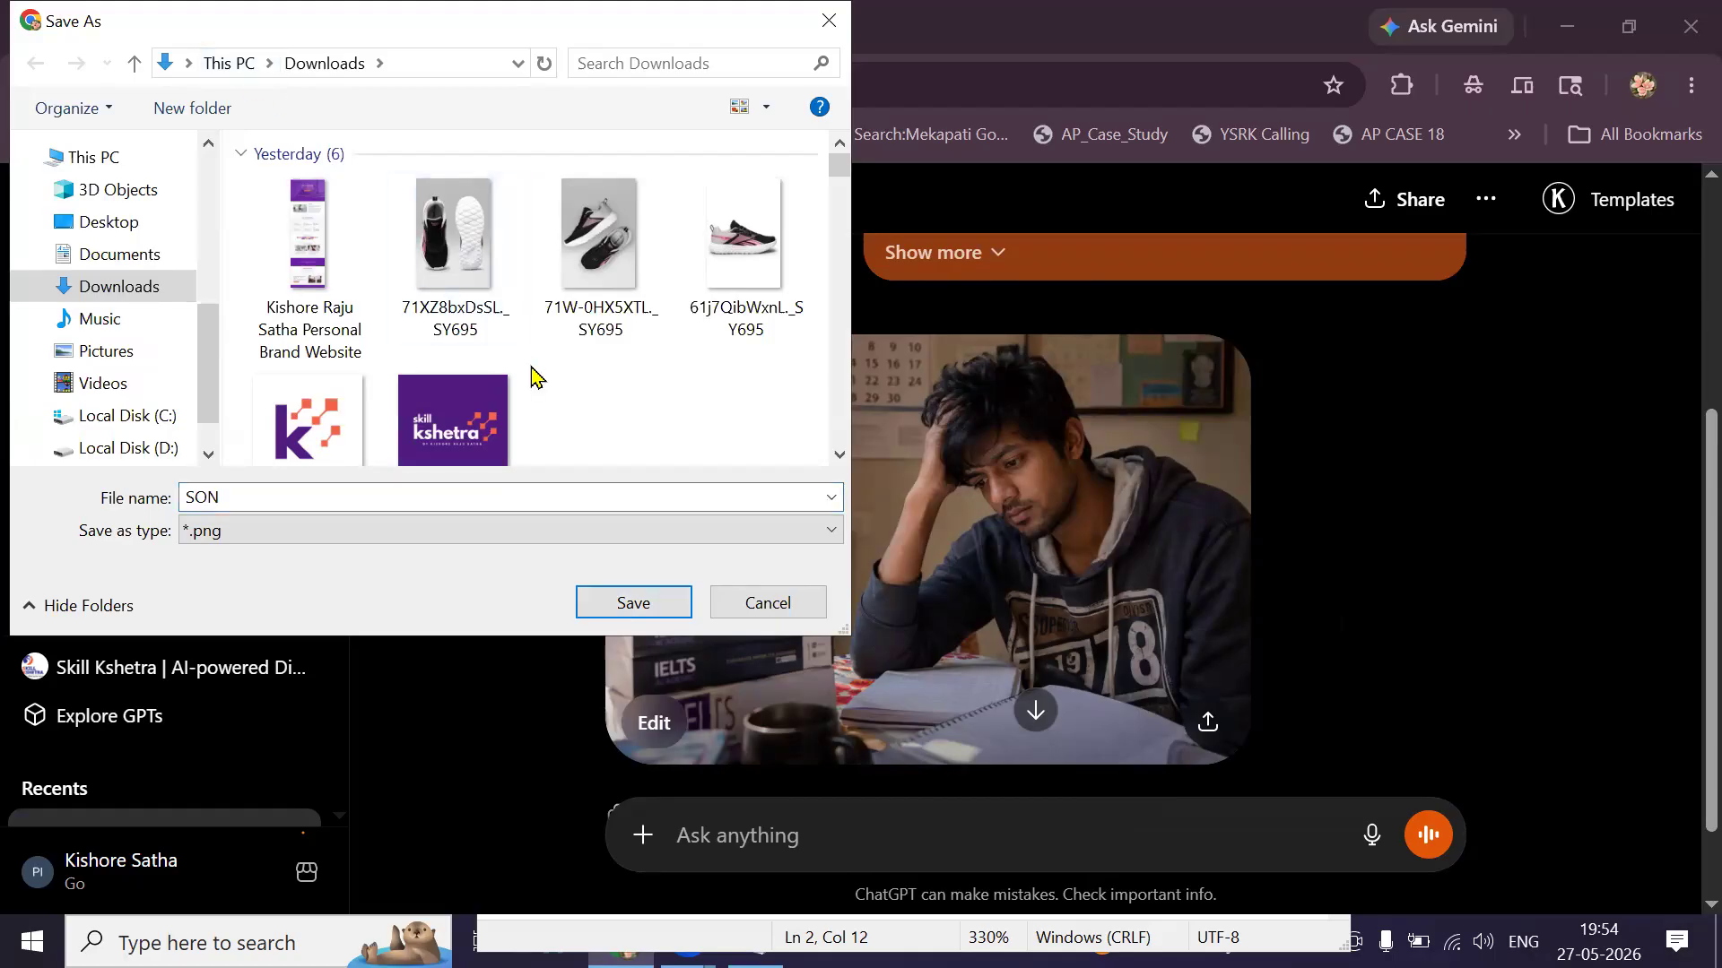
key(ctrl+shift+n)
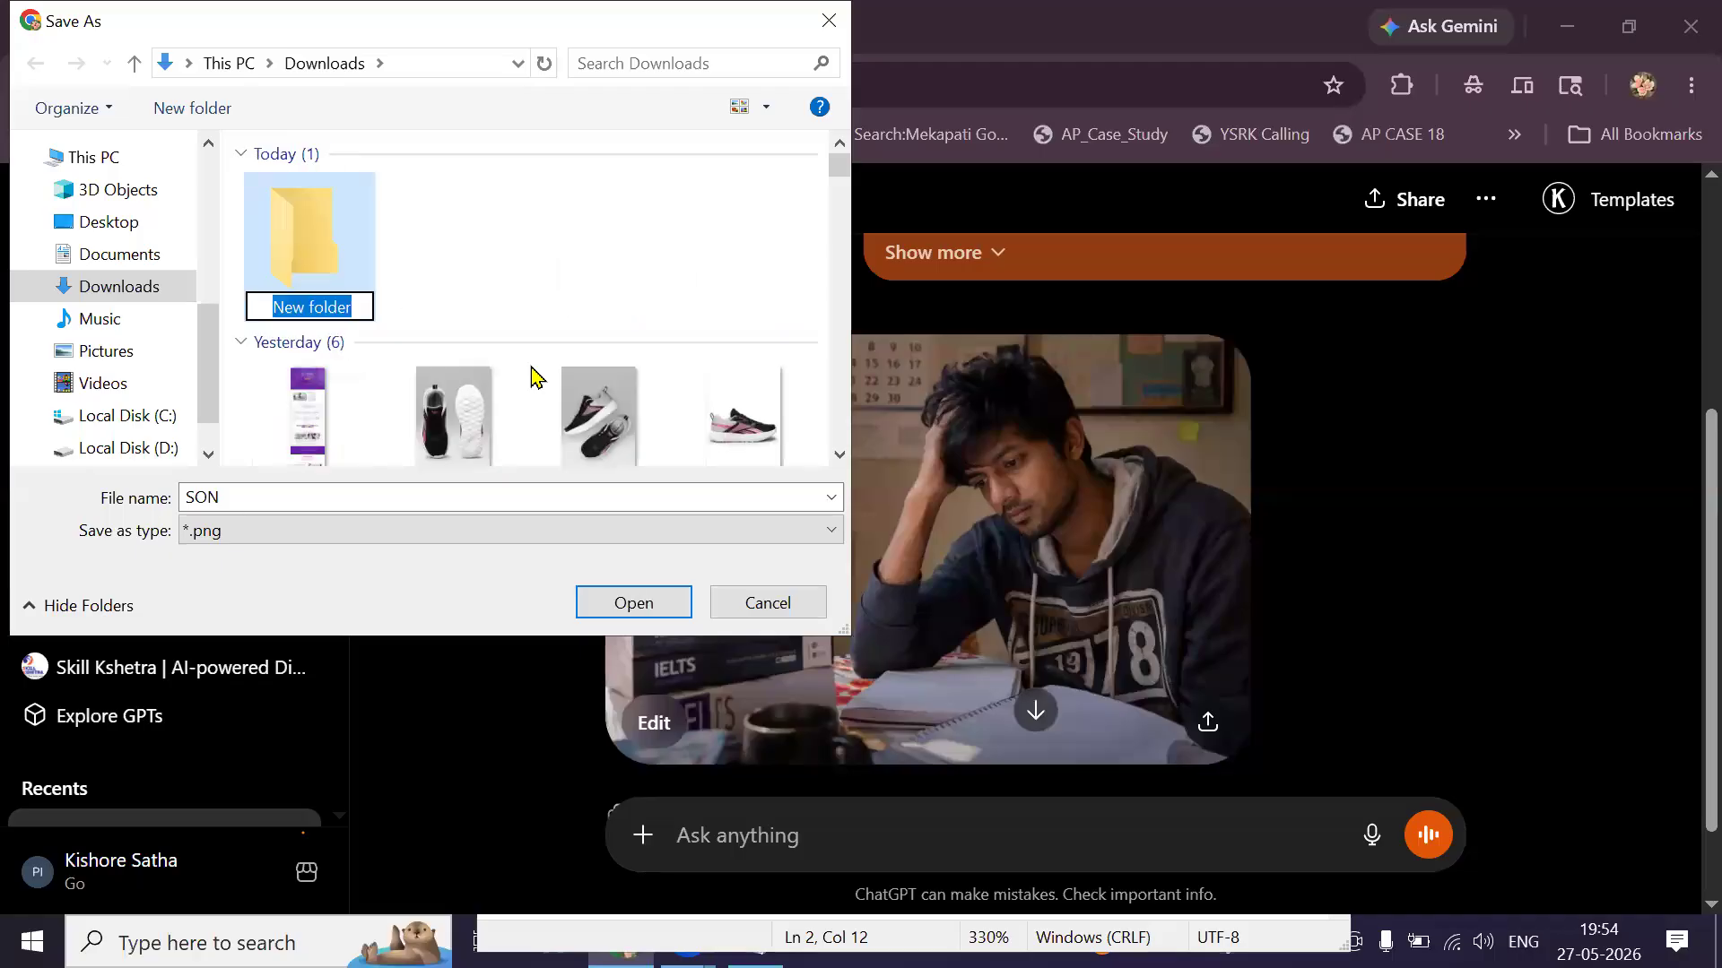
key(BackSpace)
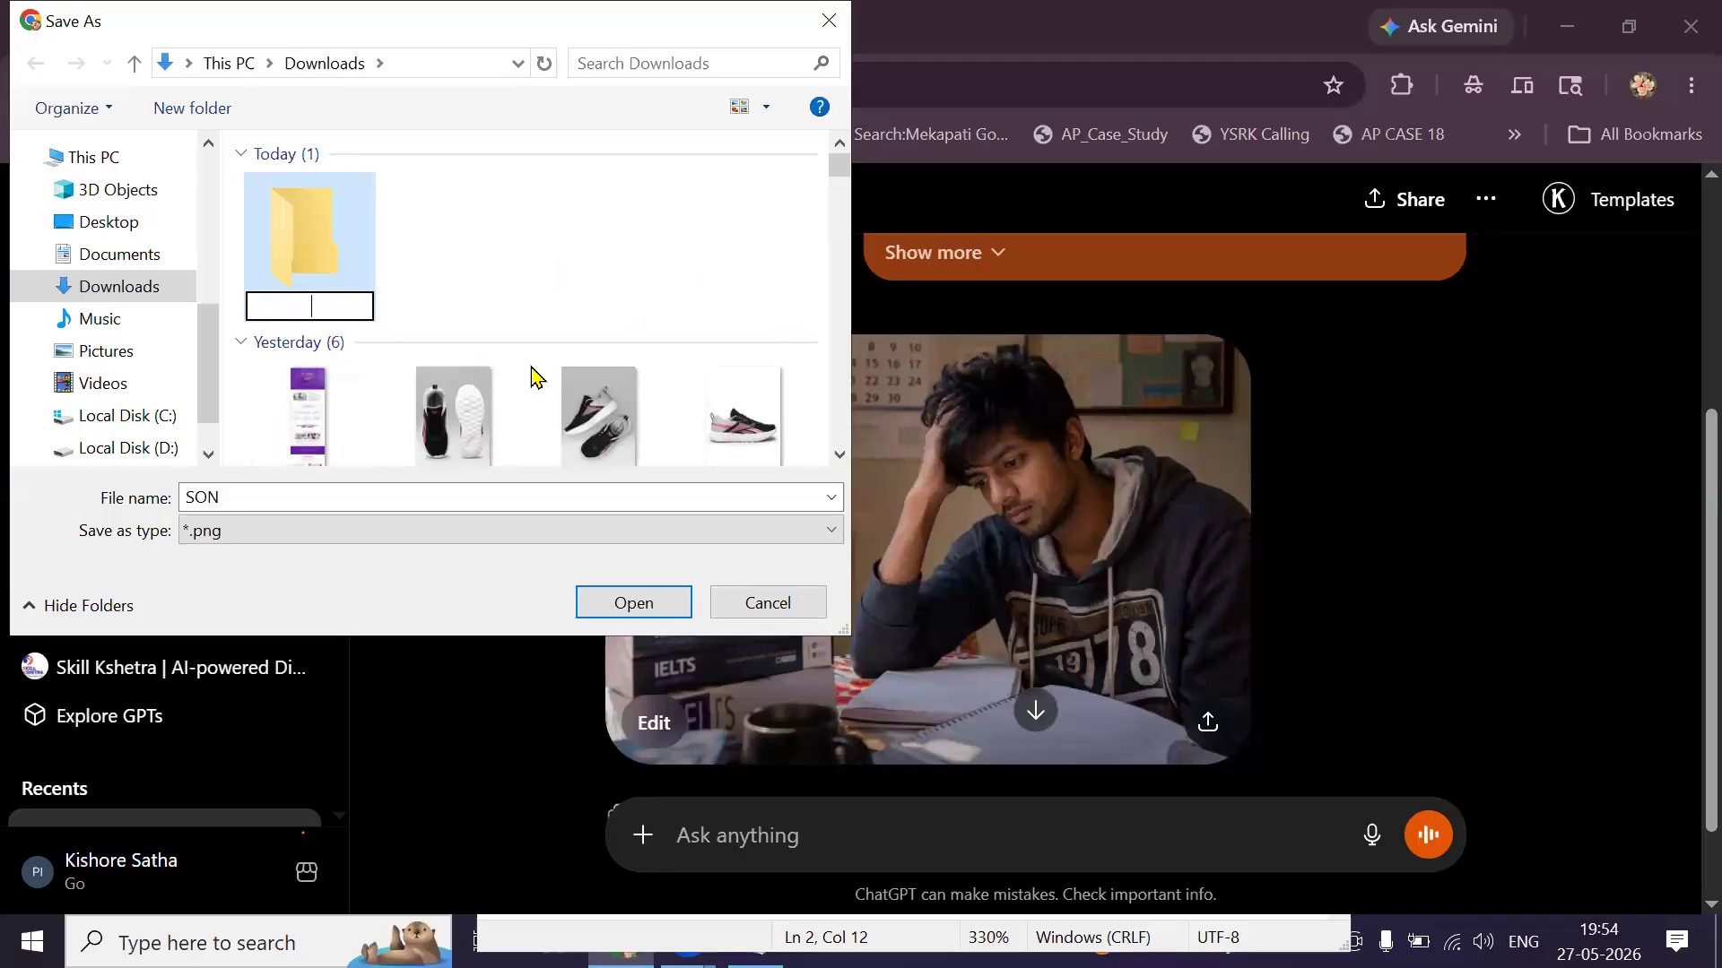
text(NOI)
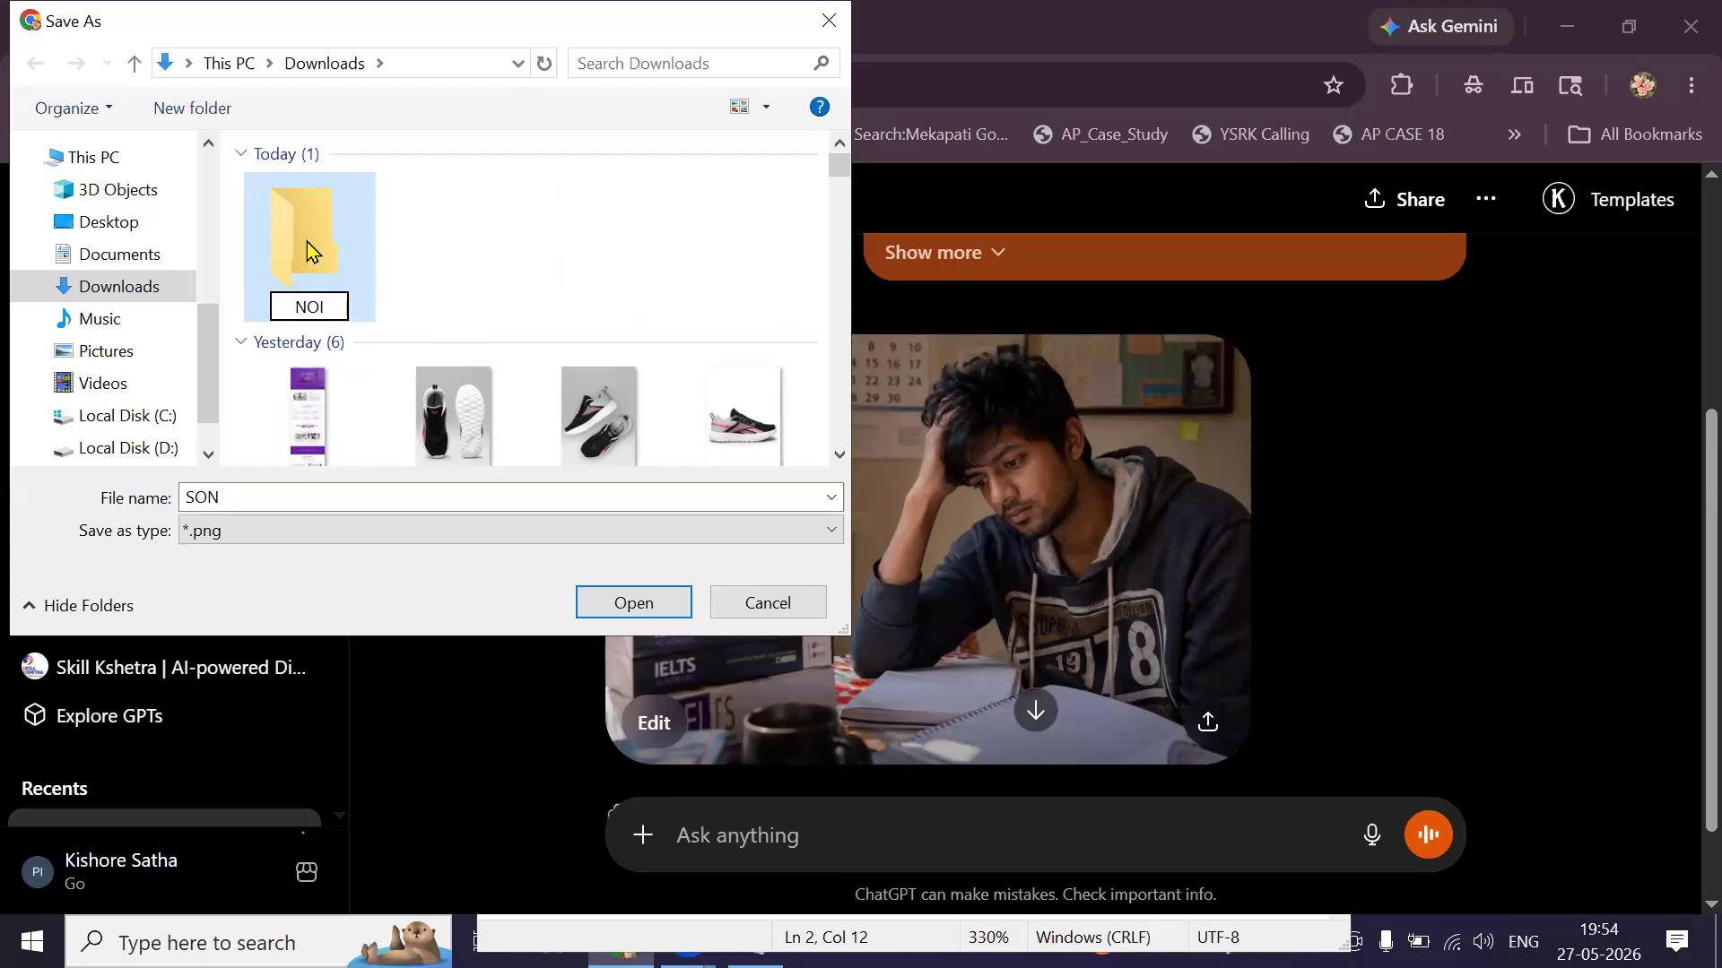
key(Return)
click(654, 601)
click(657, 613)
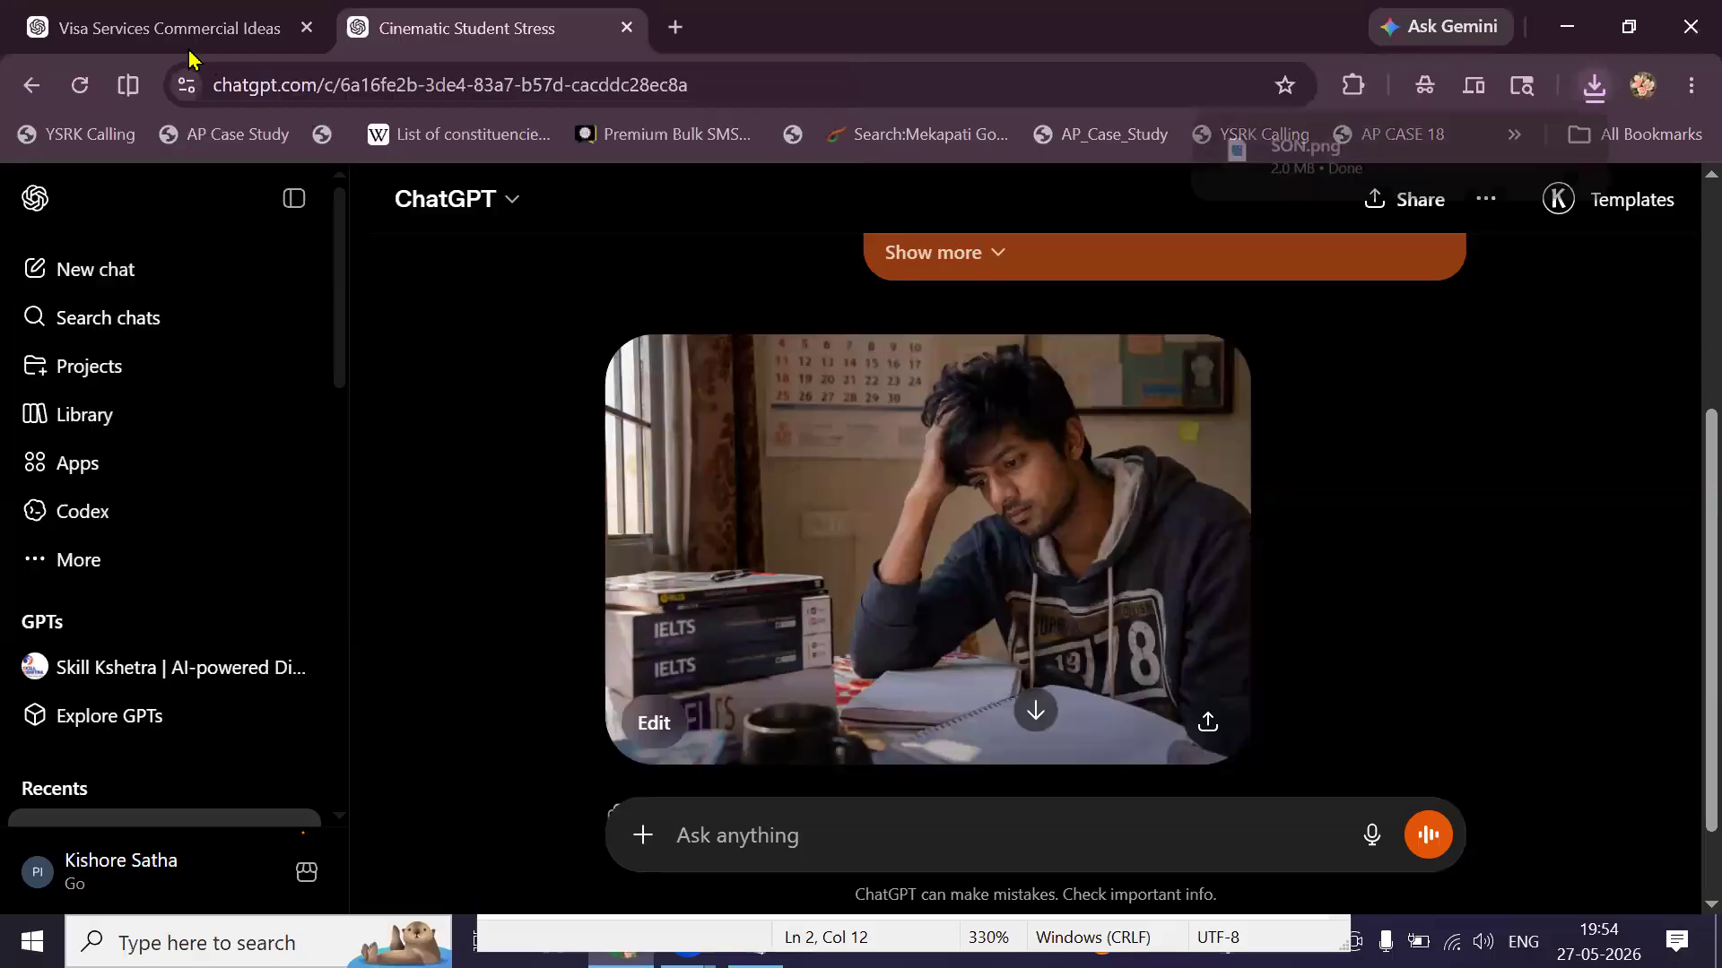
click(184, 35)
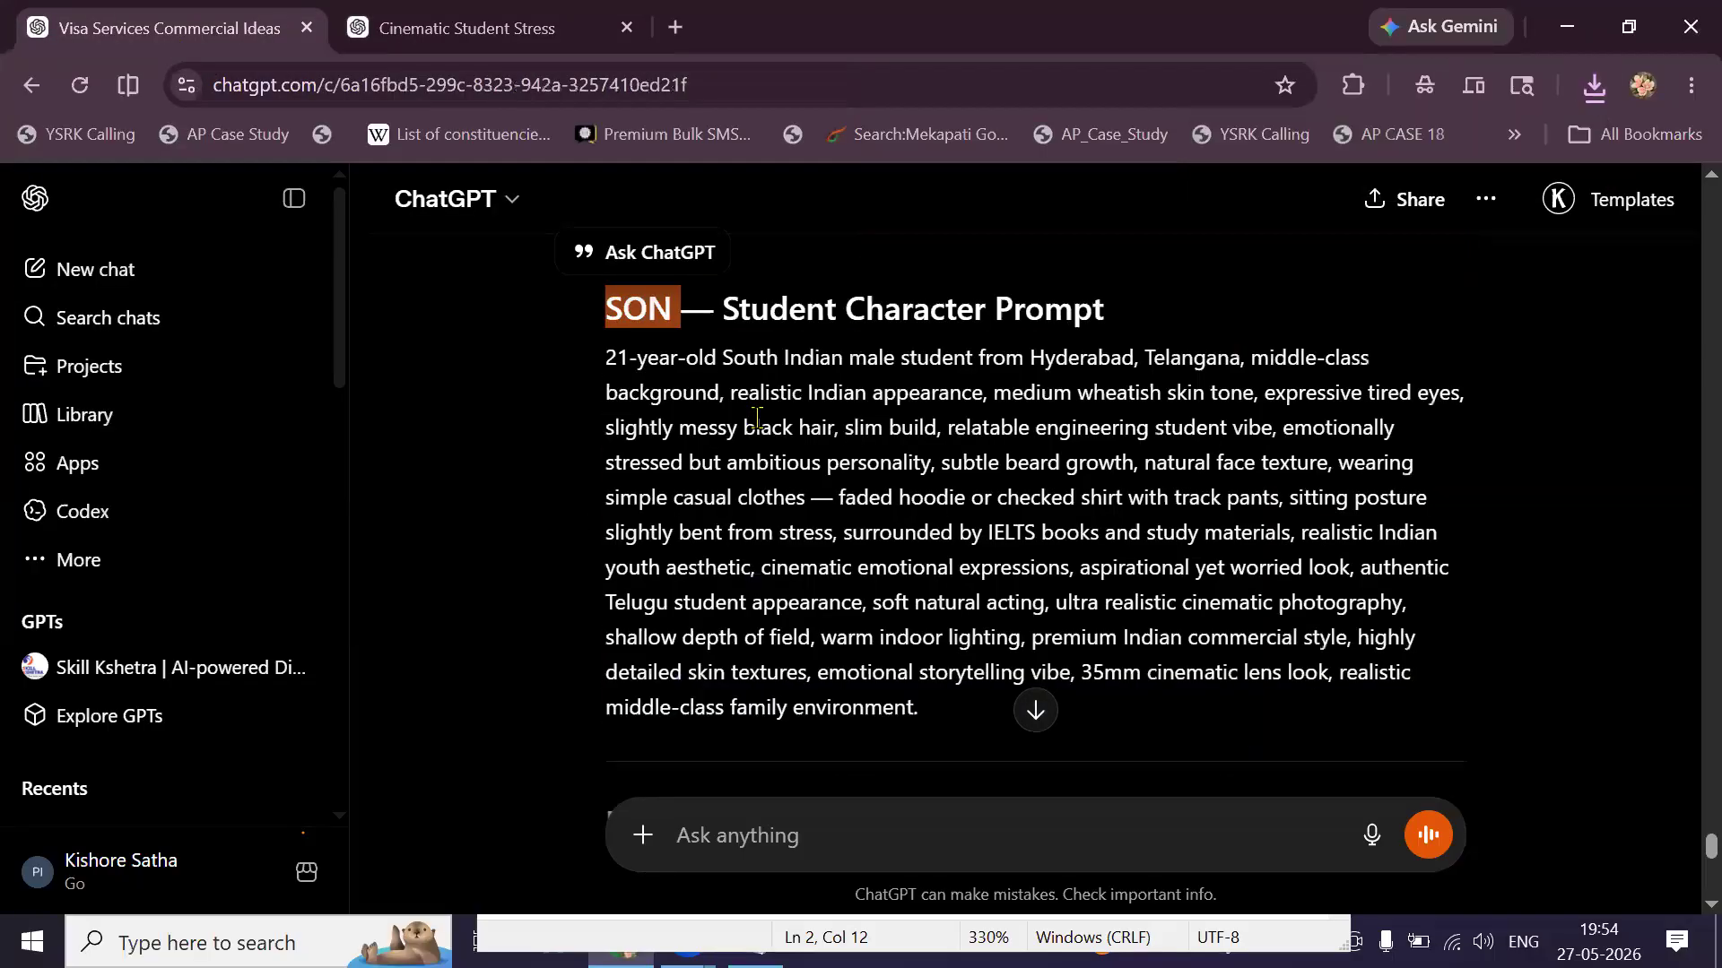
Copy the MOTHER character prompt and send it in the Cinematic Student Stress chat.
scroll(755, 418, up, 10)
scroll(756, 417, up, 10)
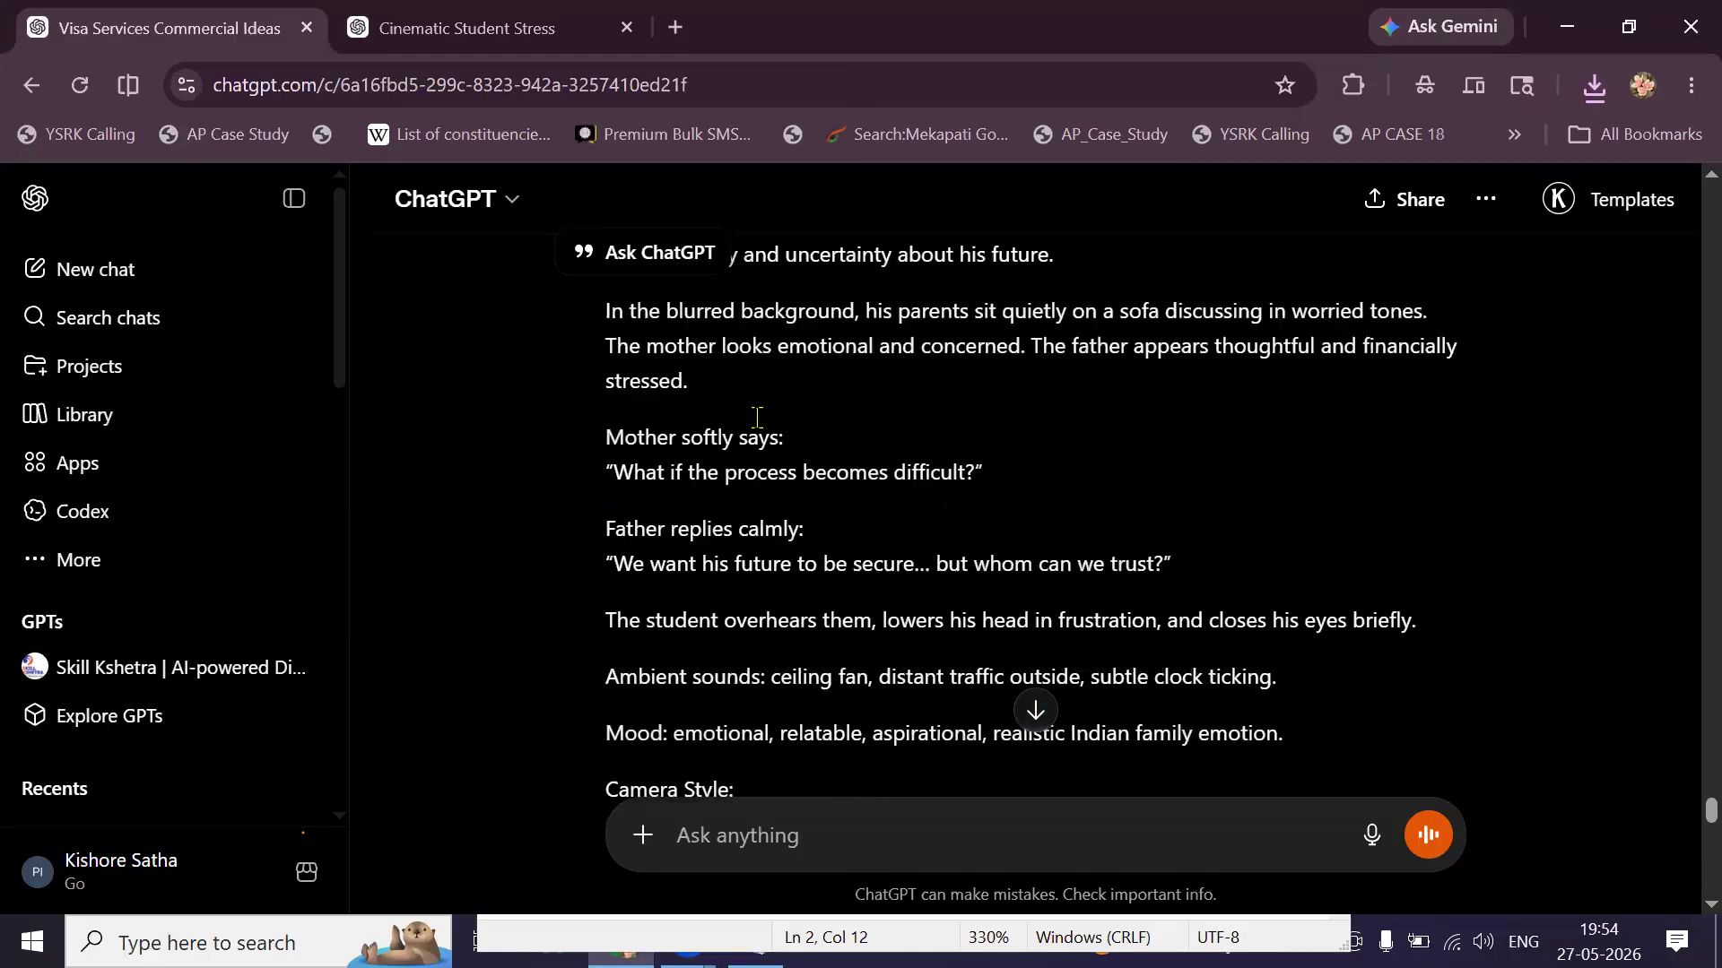
scroll(883, 674, down, 15)
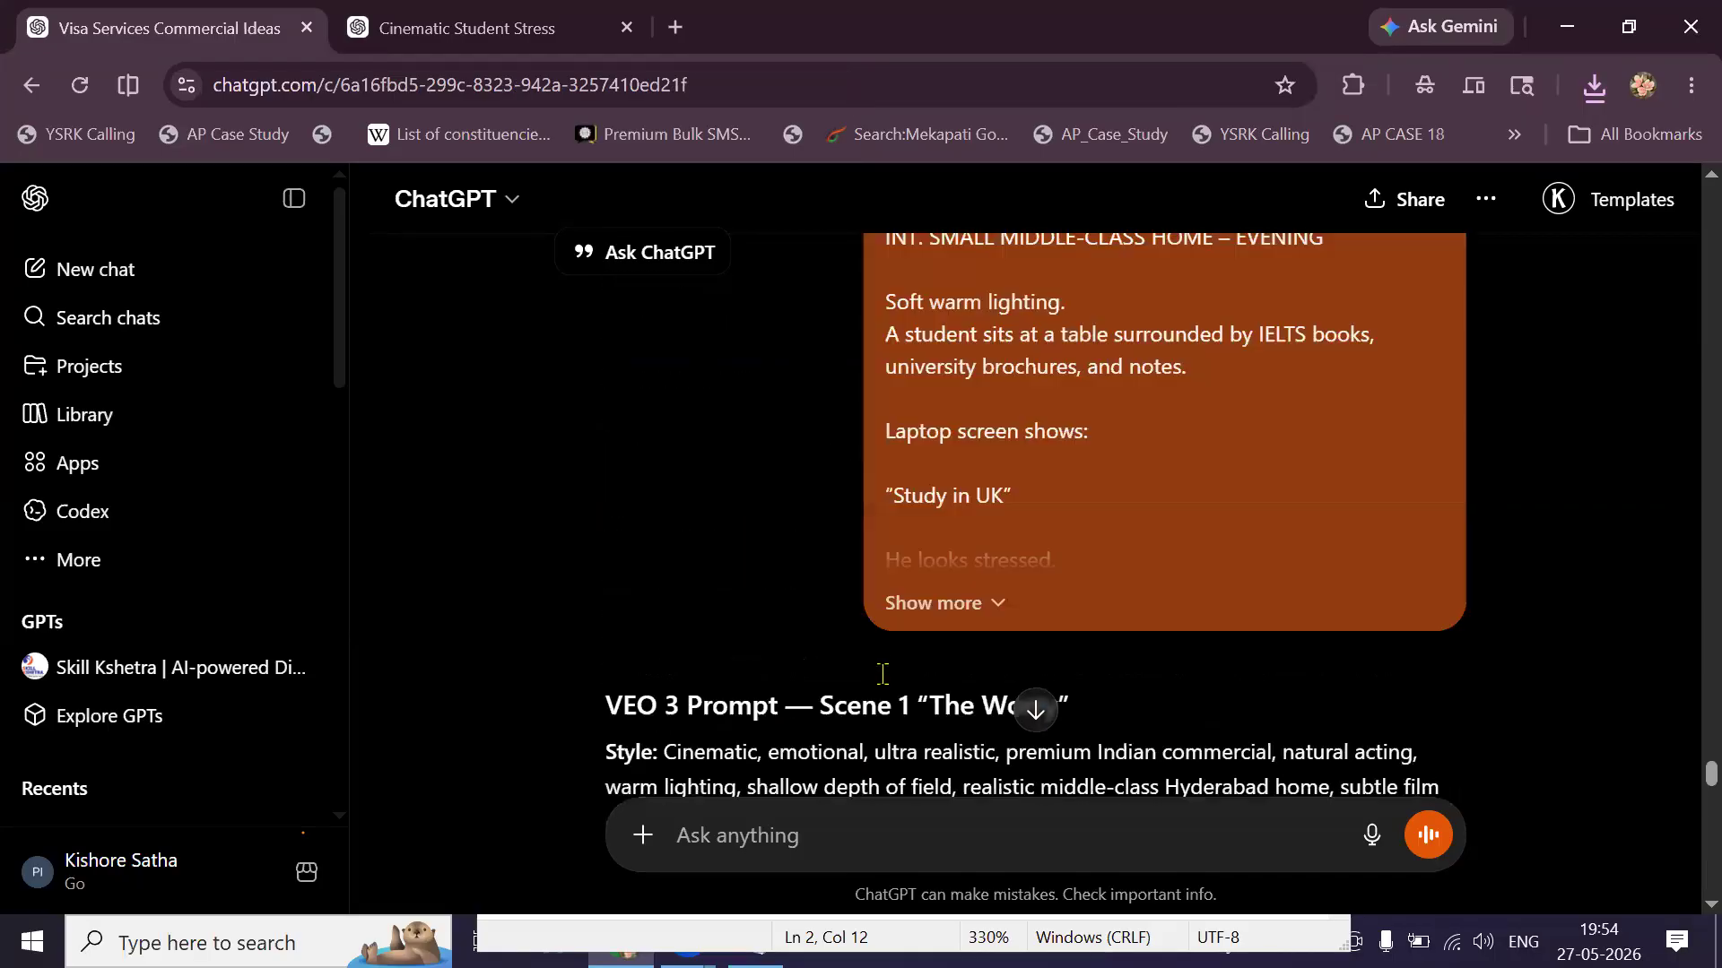
double_click(885, 674)
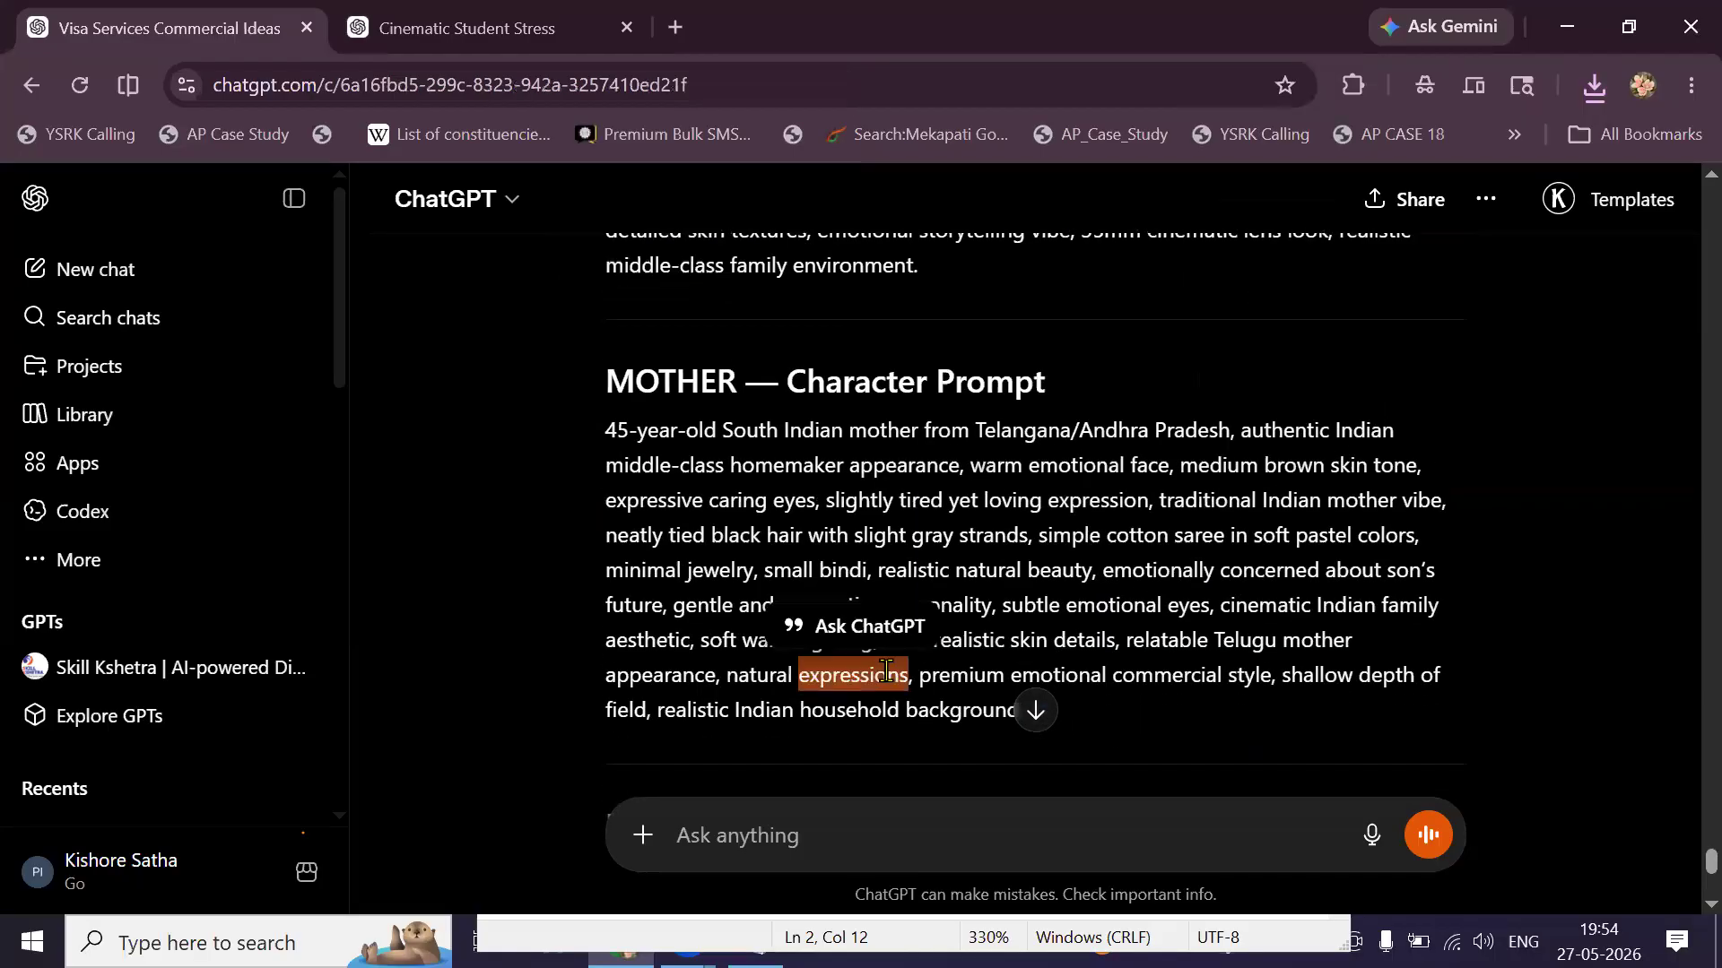
triple_click(888, 674)
right_click(1029, 386)
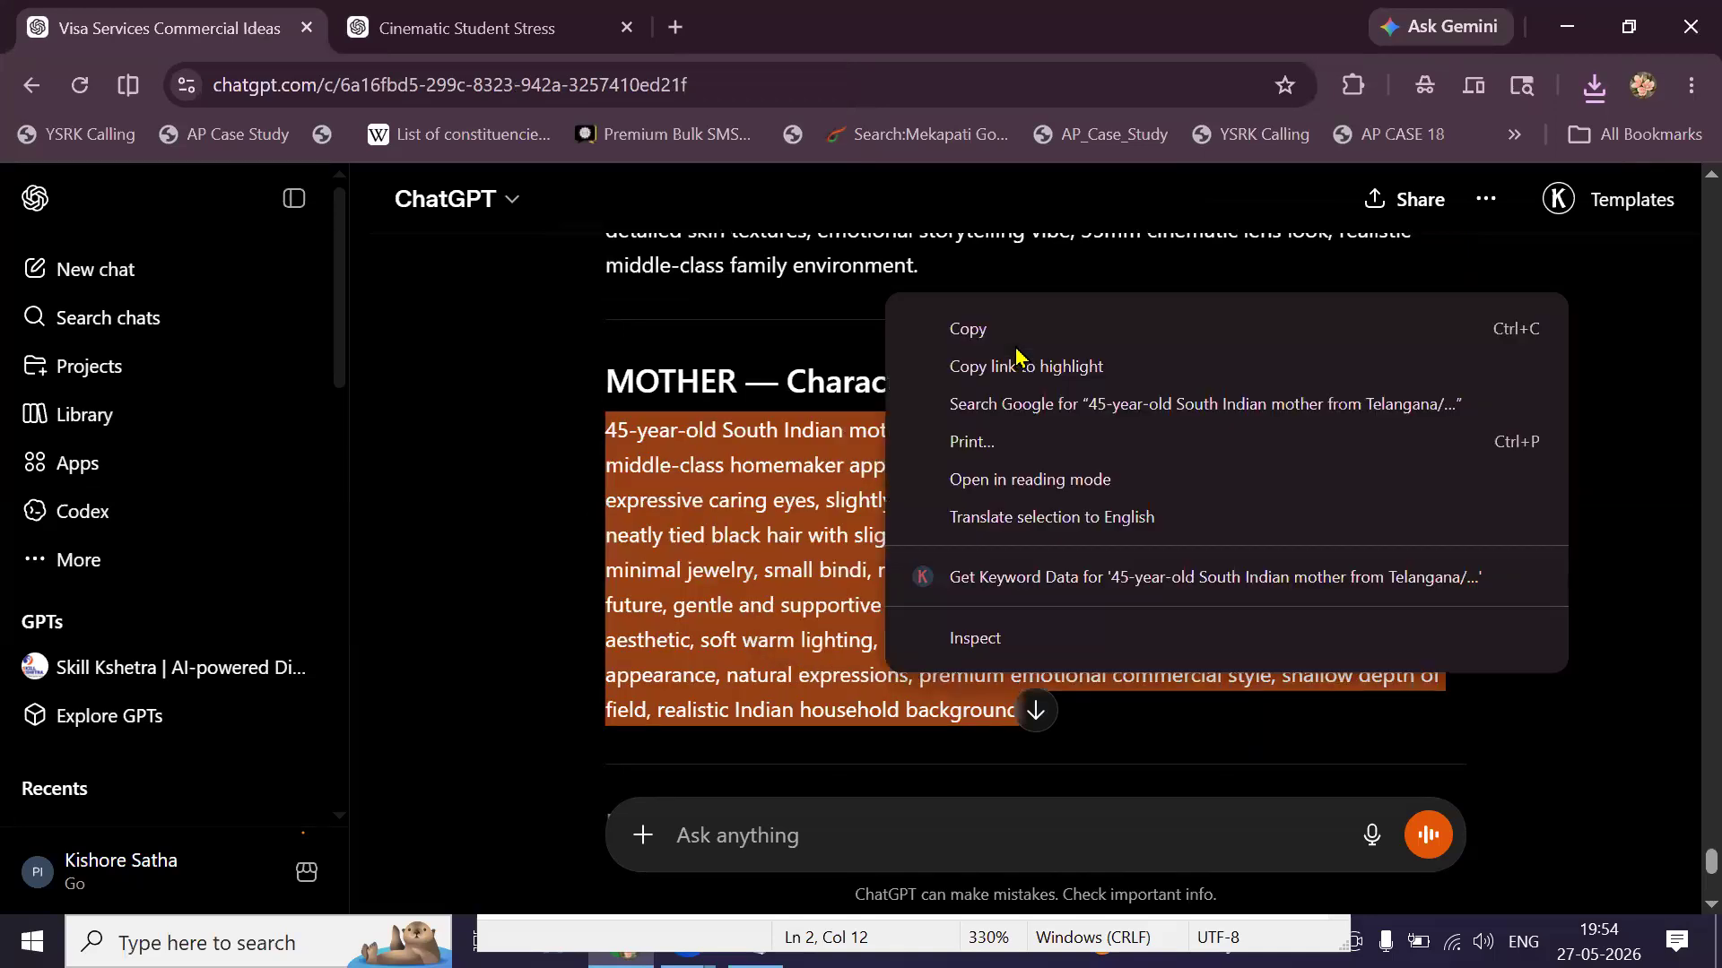
click(502, 30)
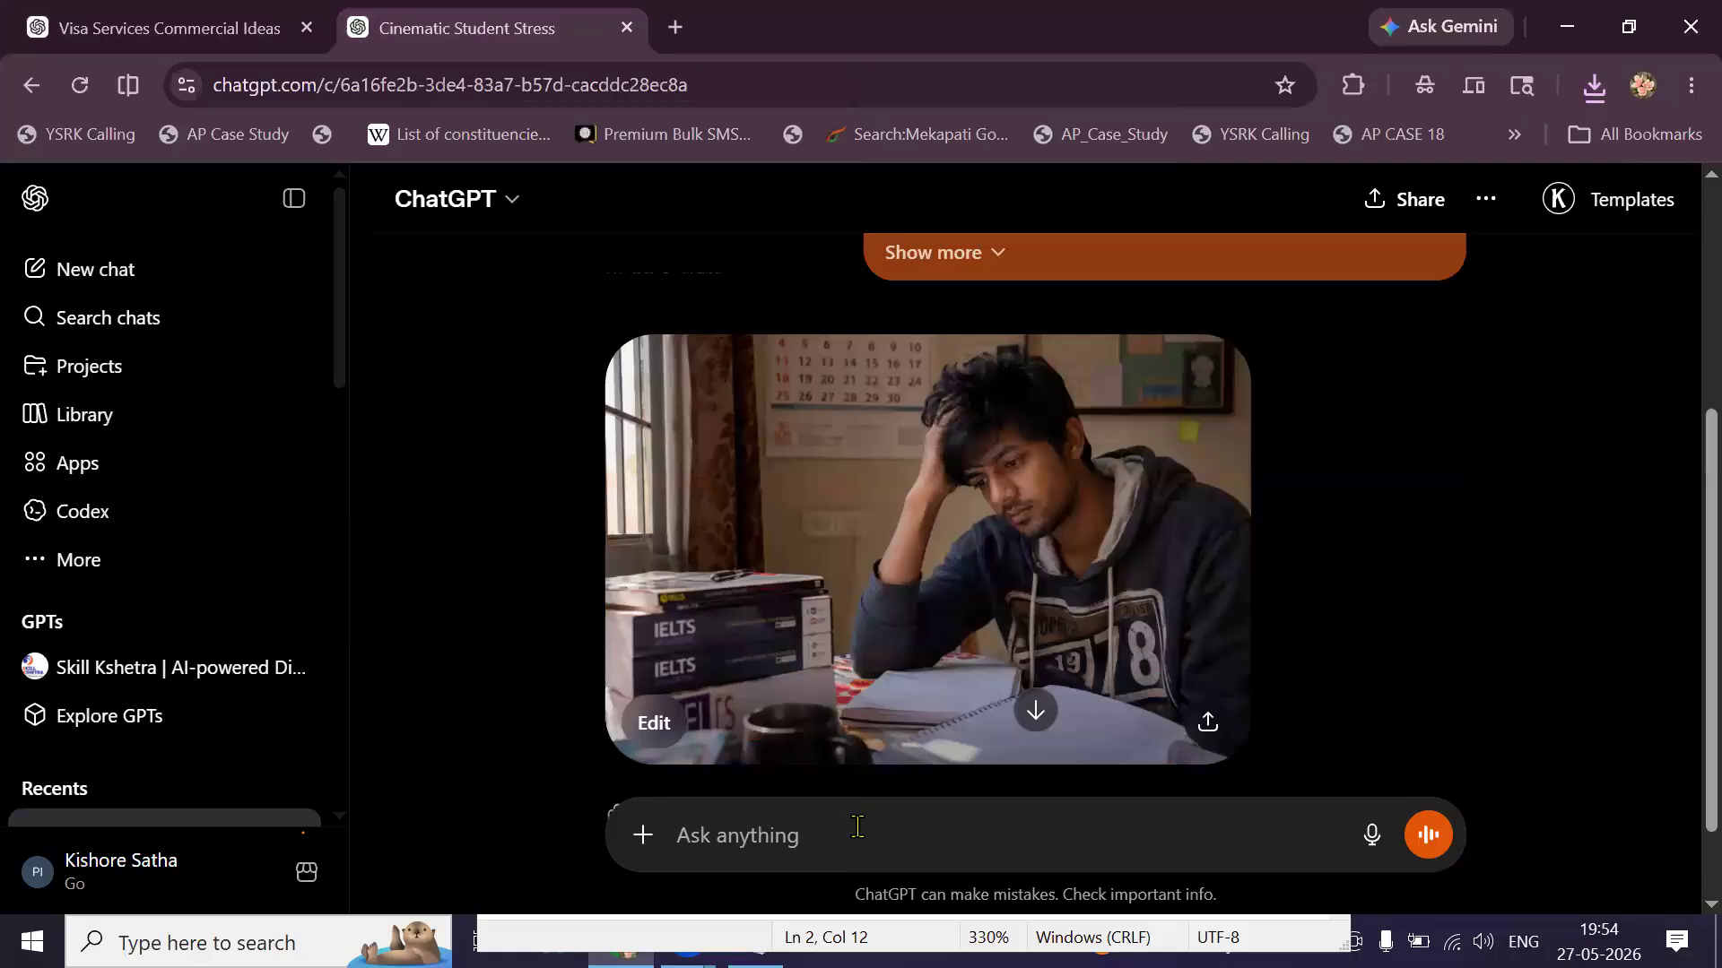
right_click(857, 821)
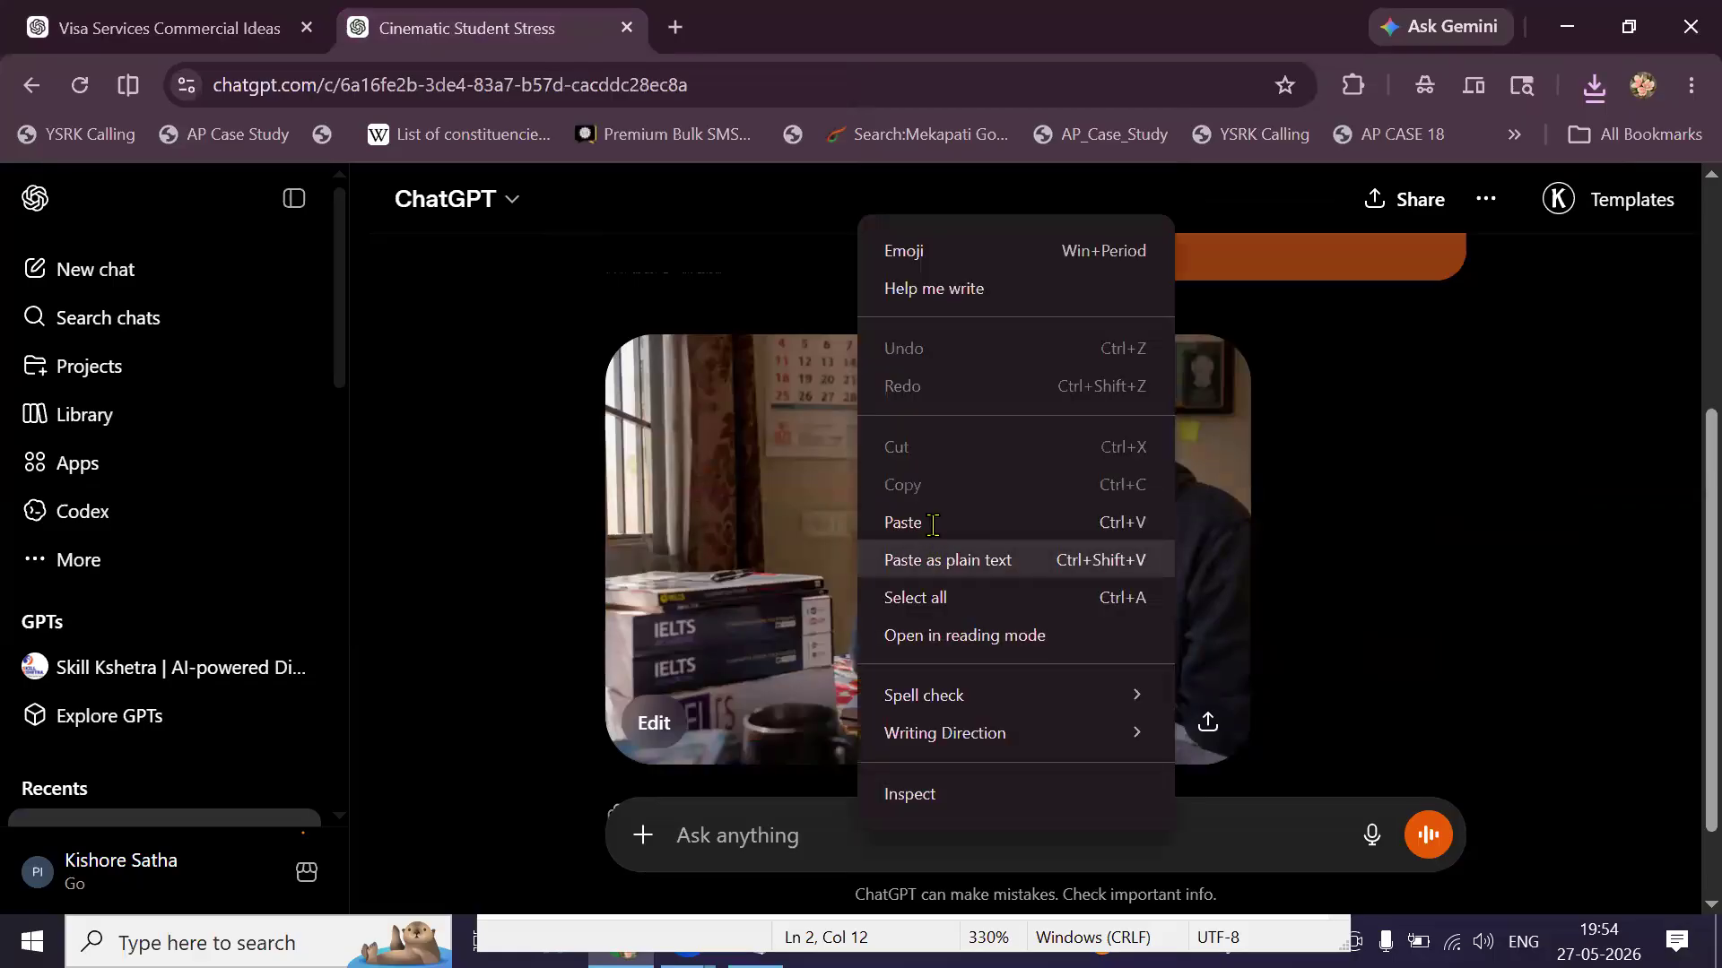
click(933, 536)
key(Return)
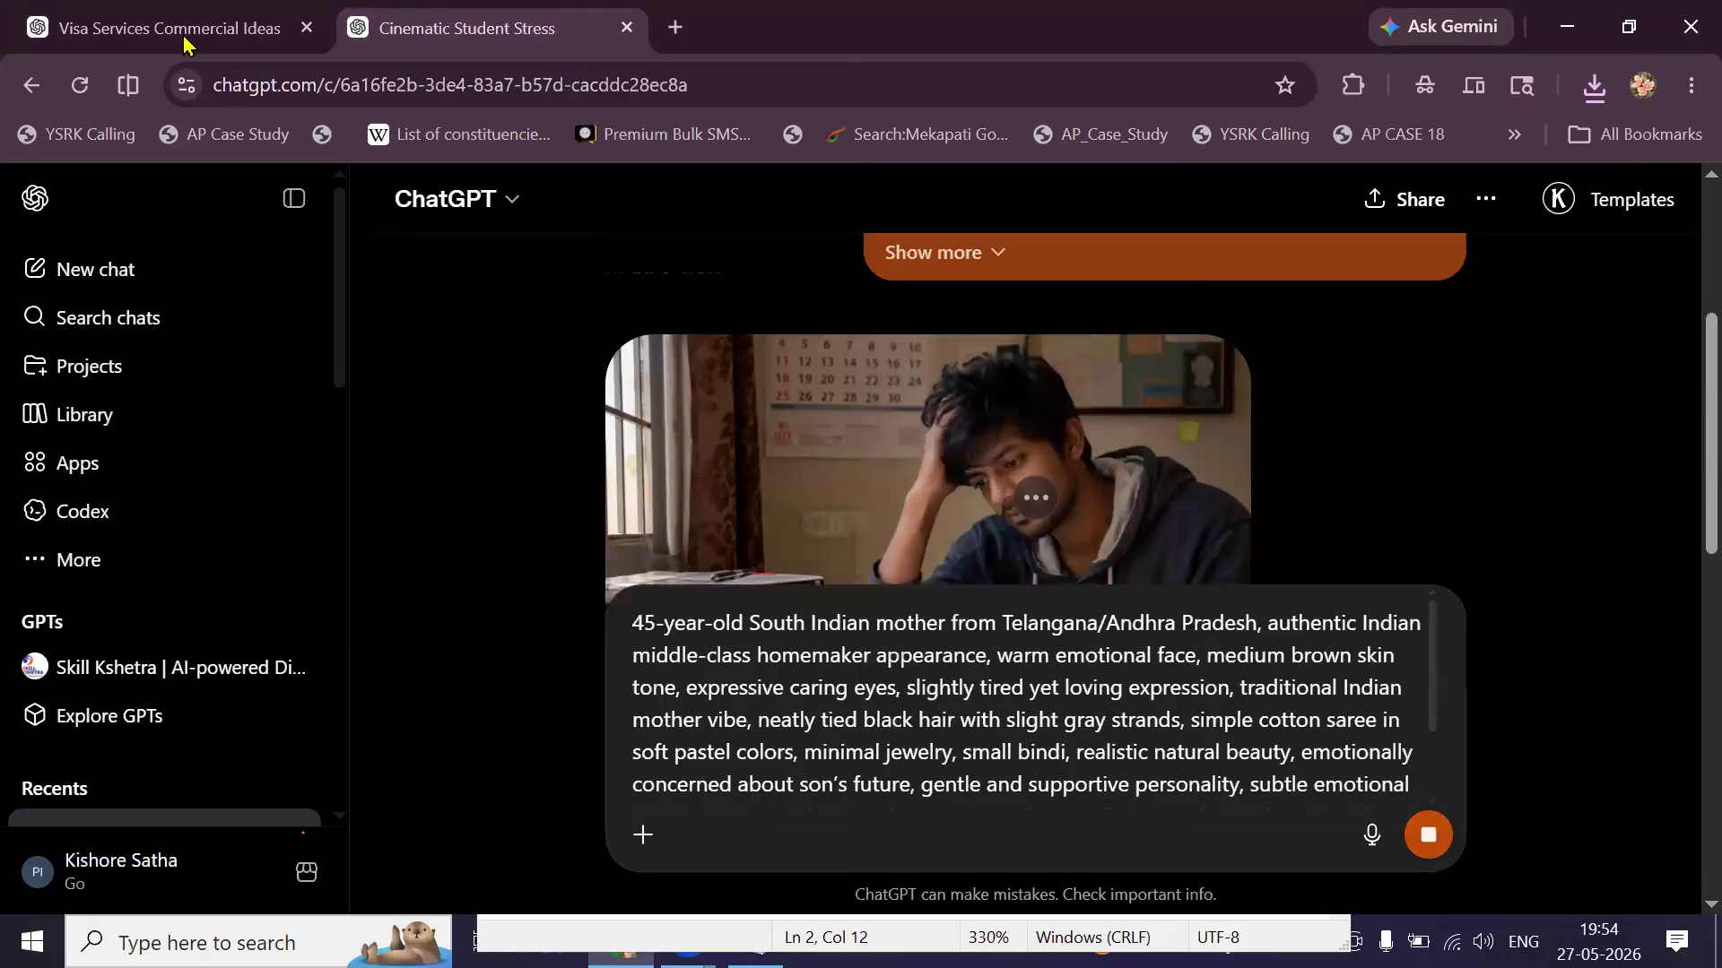
Copy the heading word MOTHER from the screenplay chat and return to the image chat.
key(ctrl+Tab)
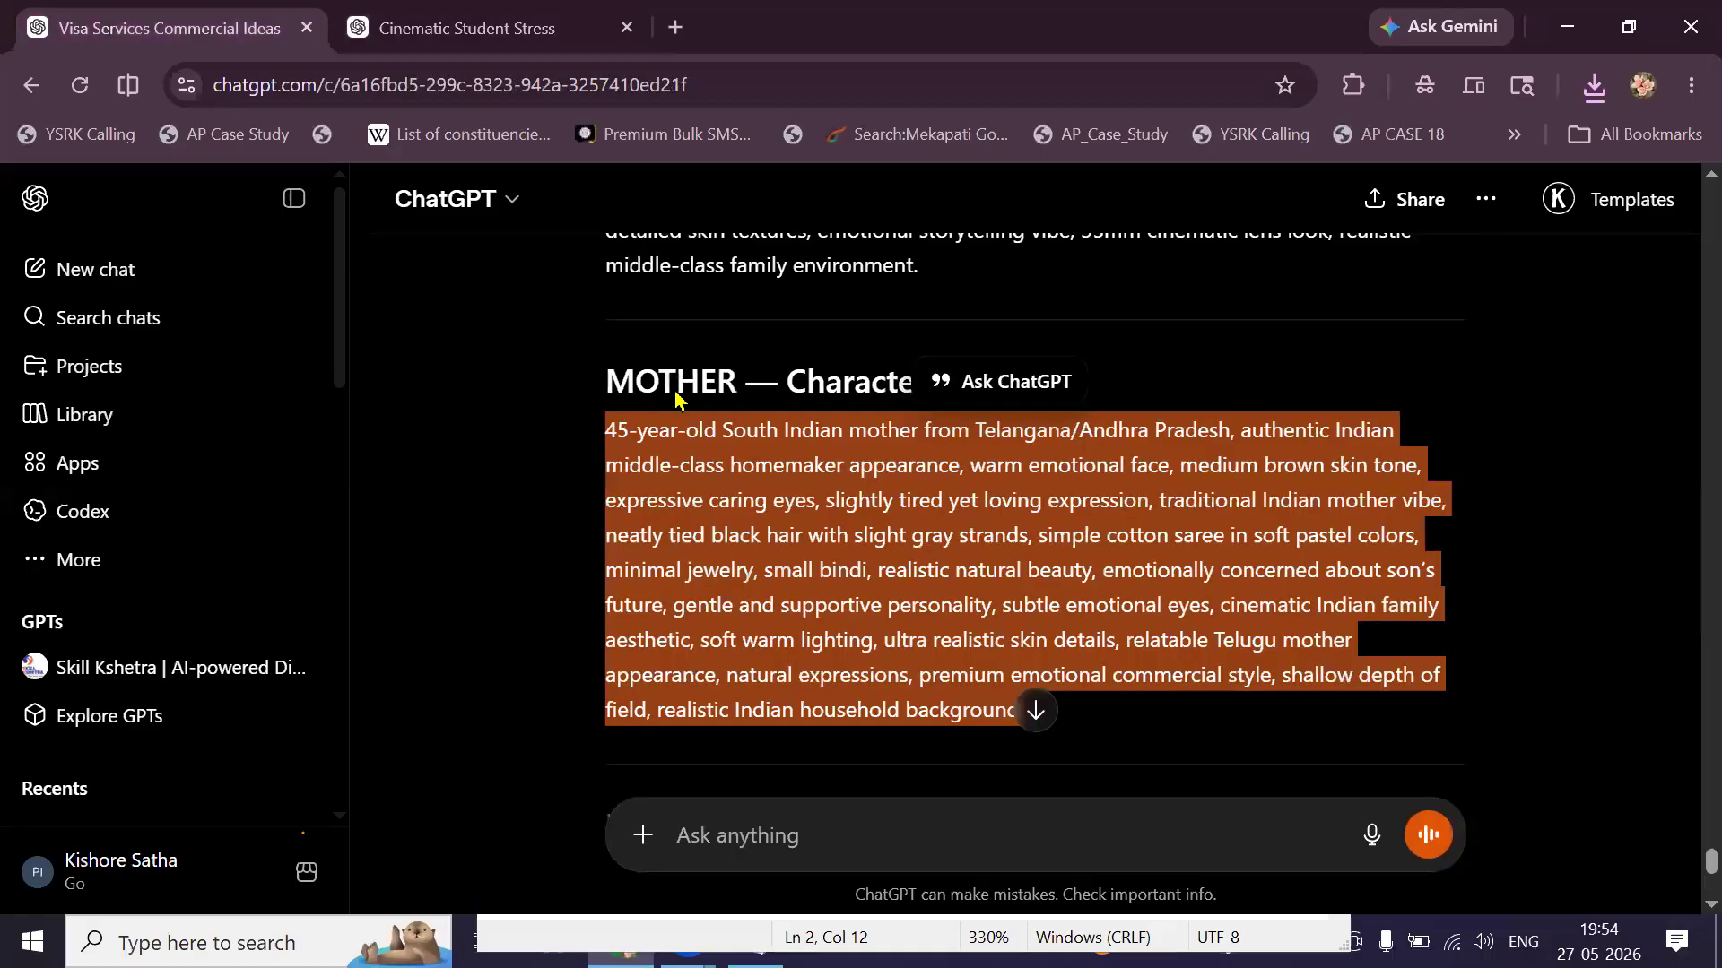
double_click(675, 389)
right_click(675, 389)
click(758, 428)
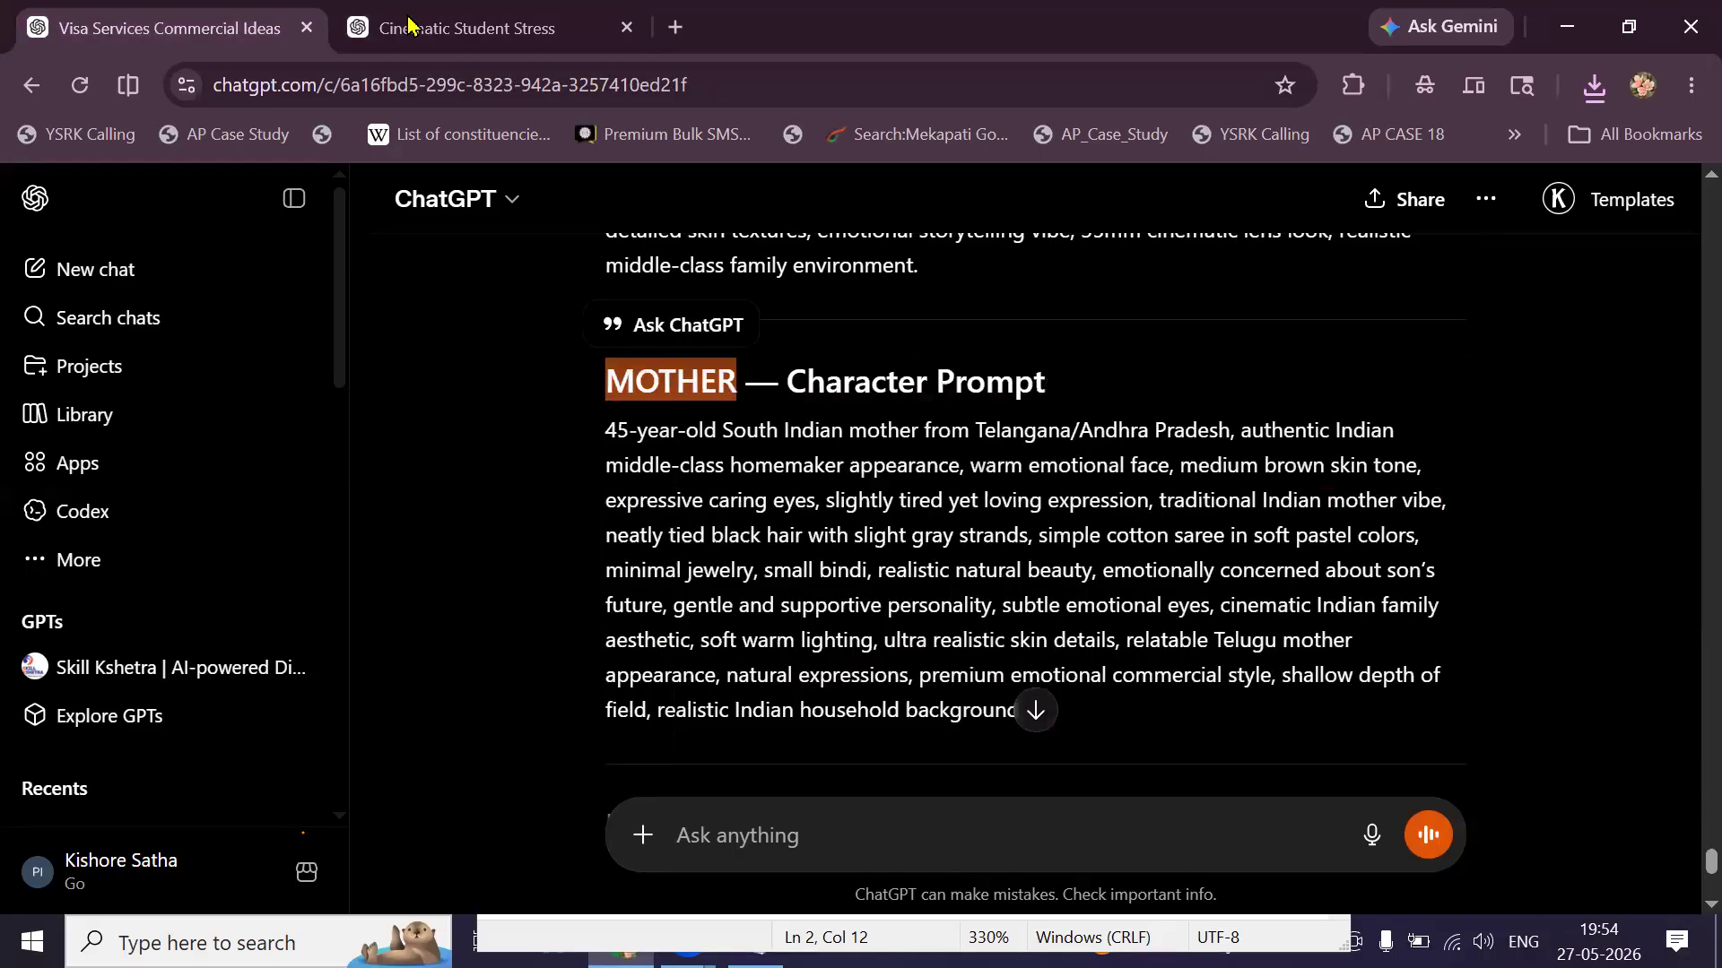
click(418, 30)
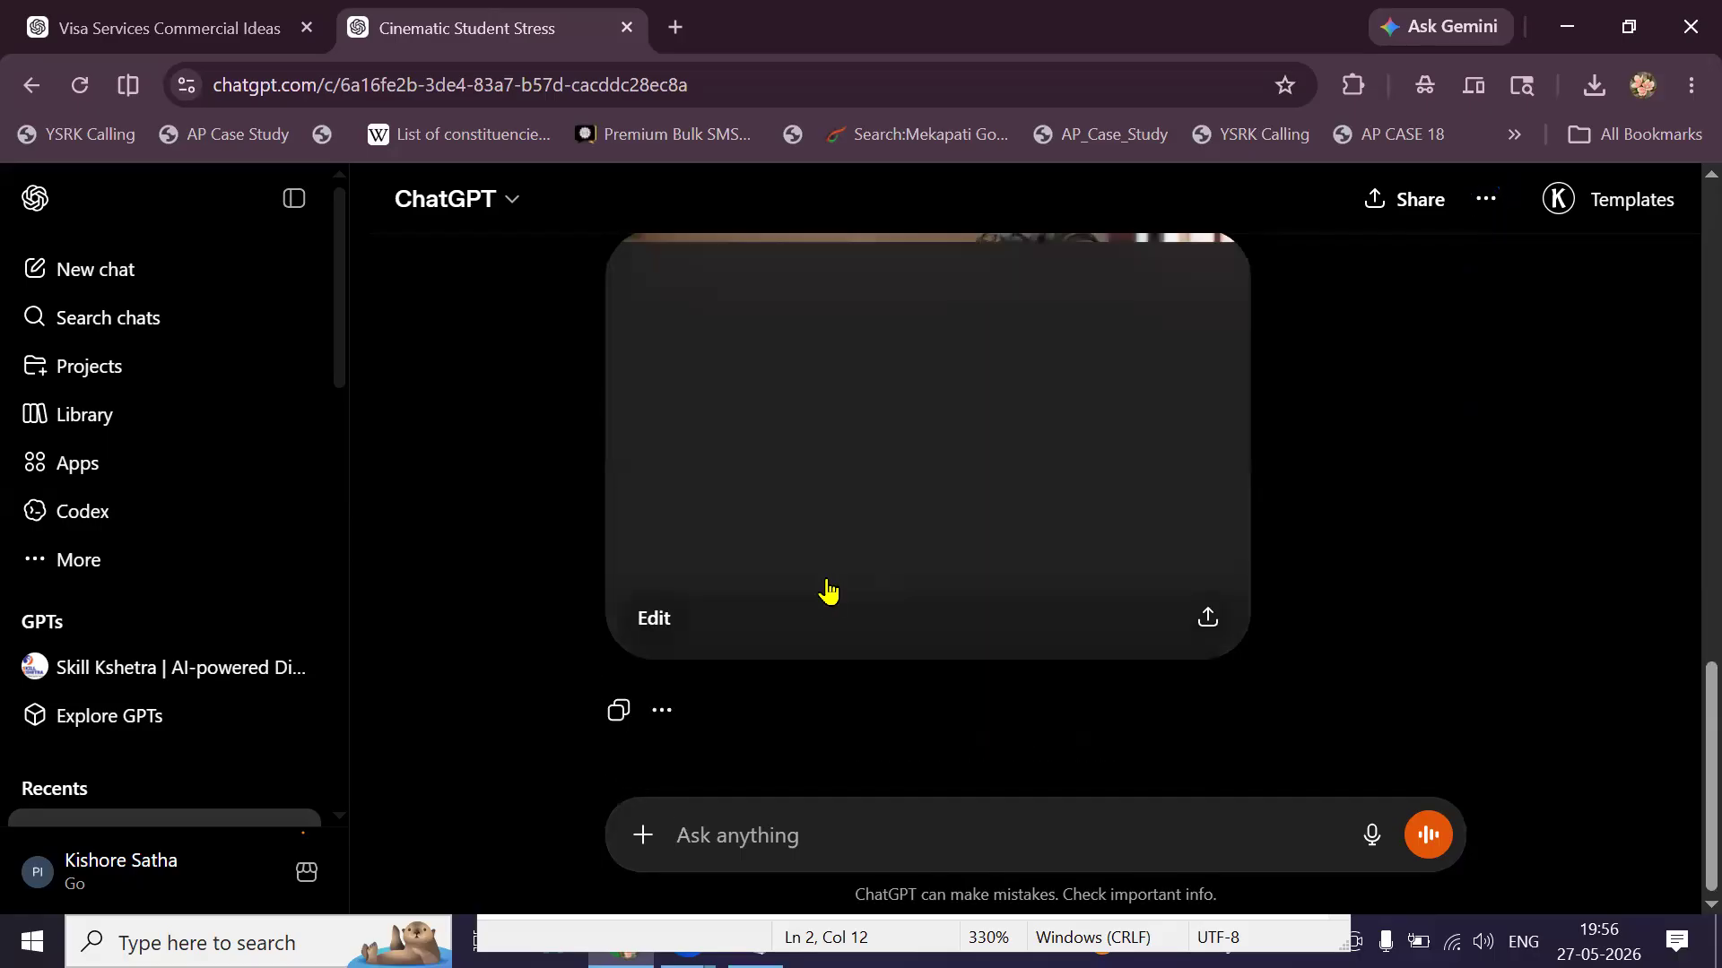
Save the mother-and-son image as MOTHER.png in the NOI folder.
scroll(829, 589, up, 2)
scroll(825, 592, down, 1)
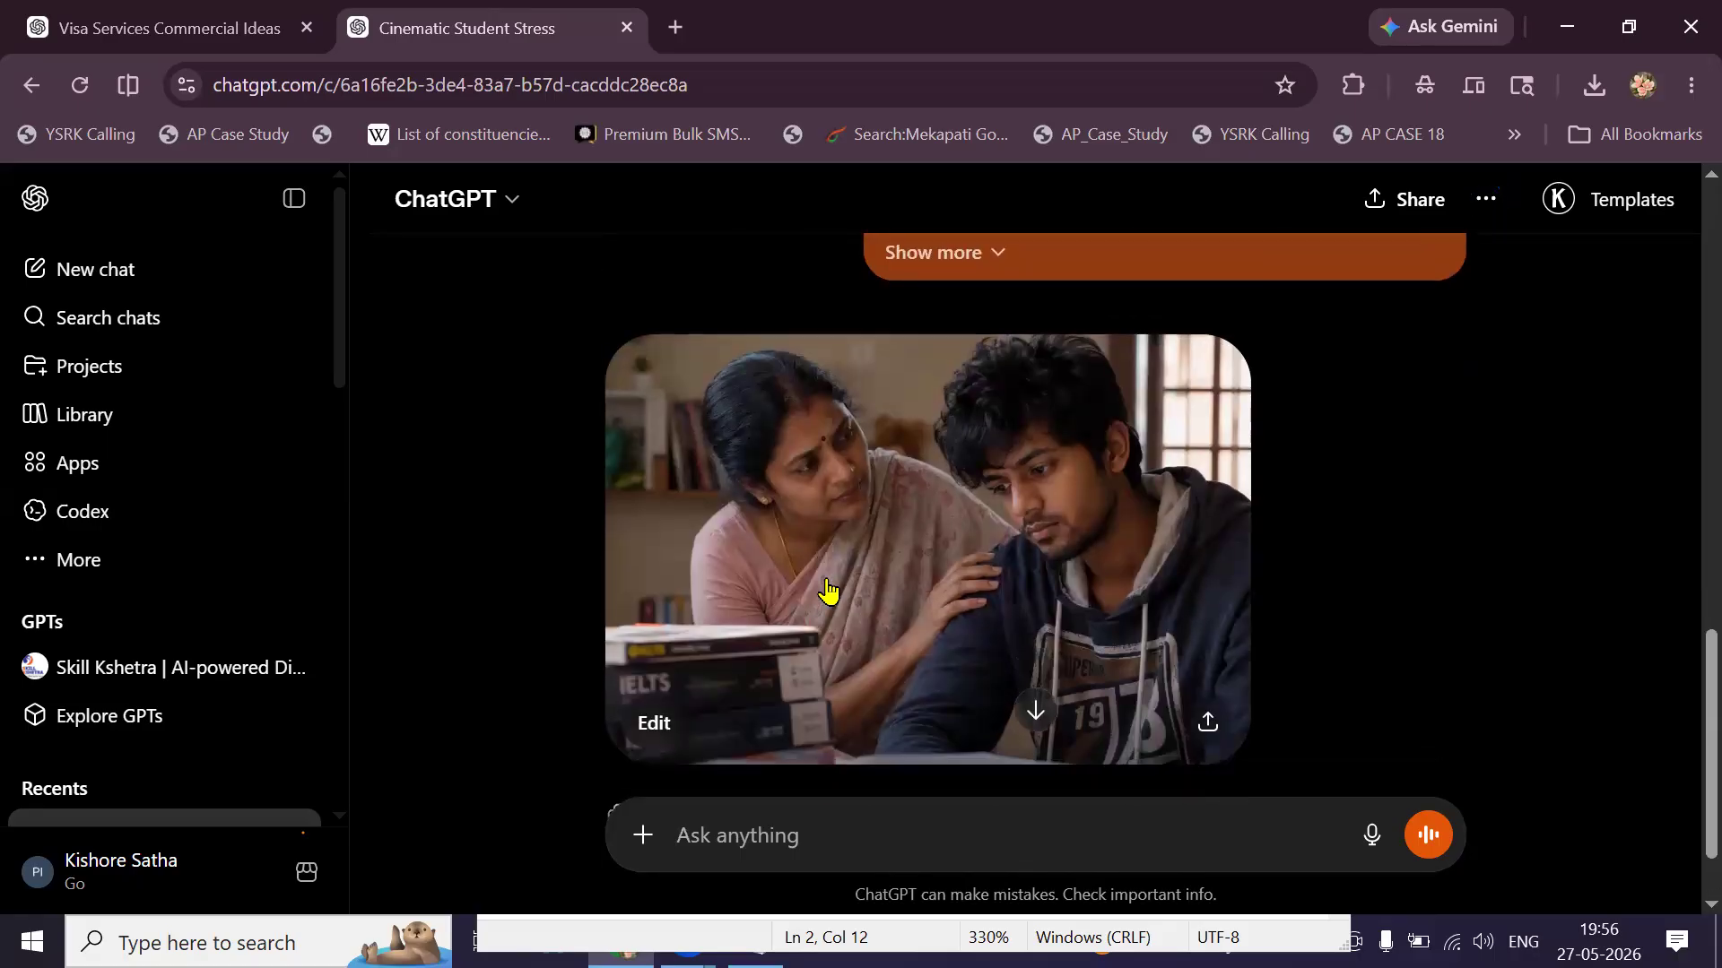
right_click(831, 585)
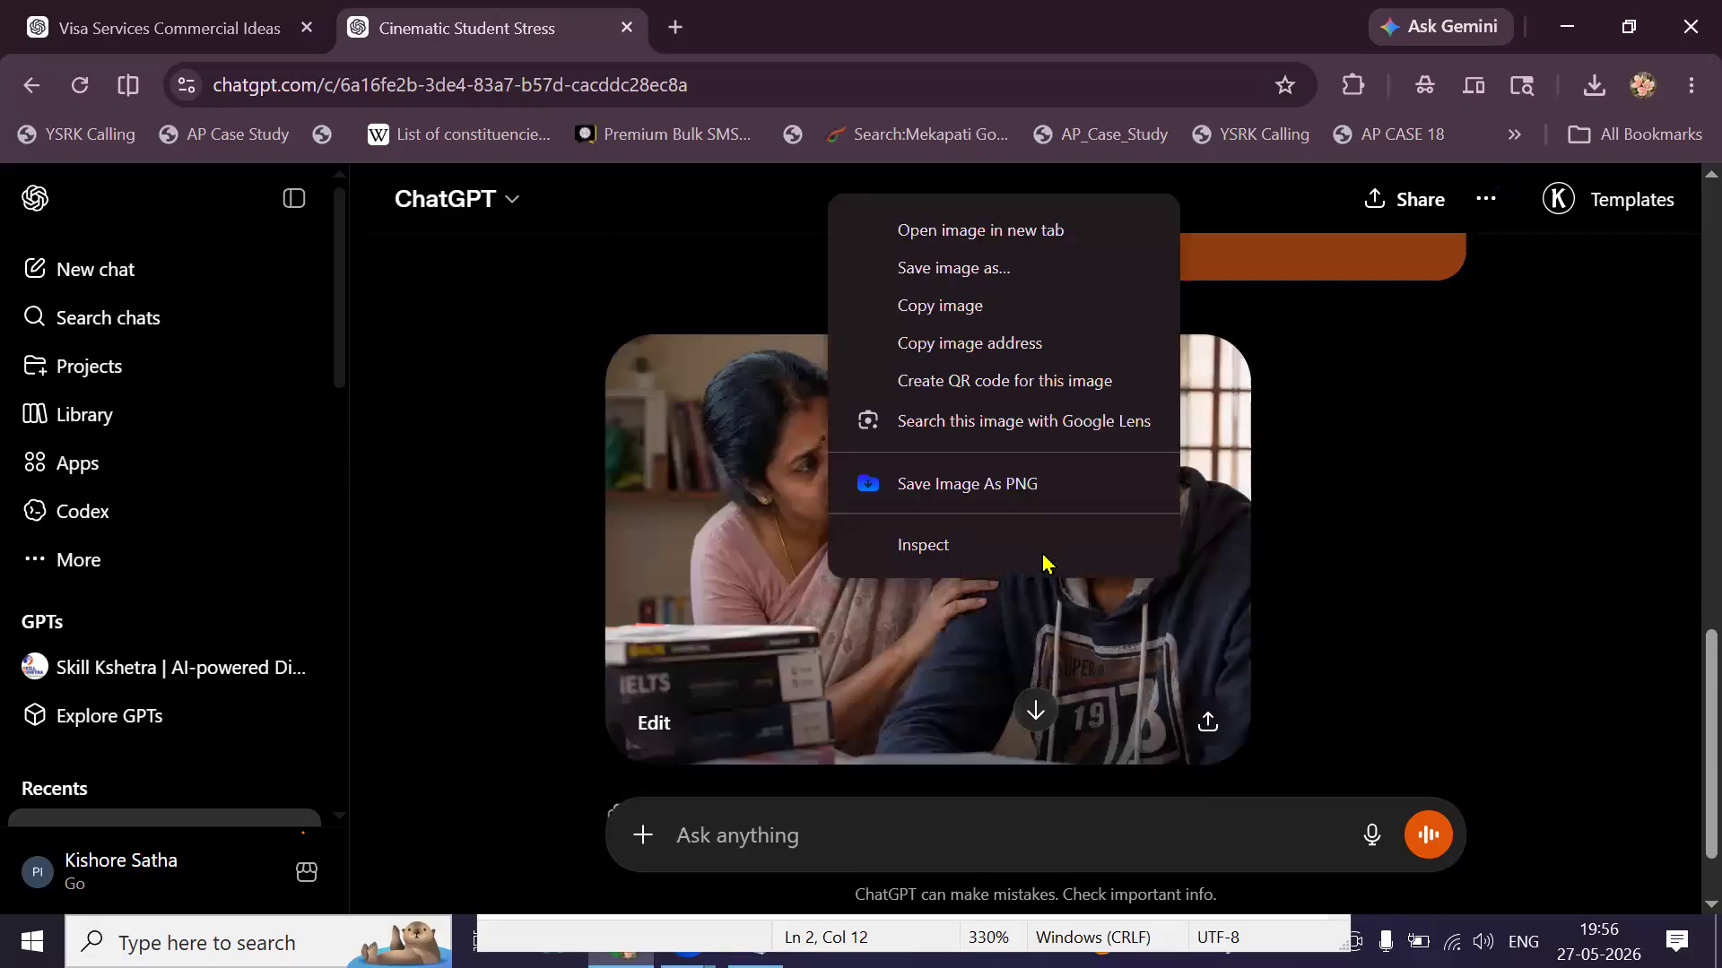
click(994, 284)
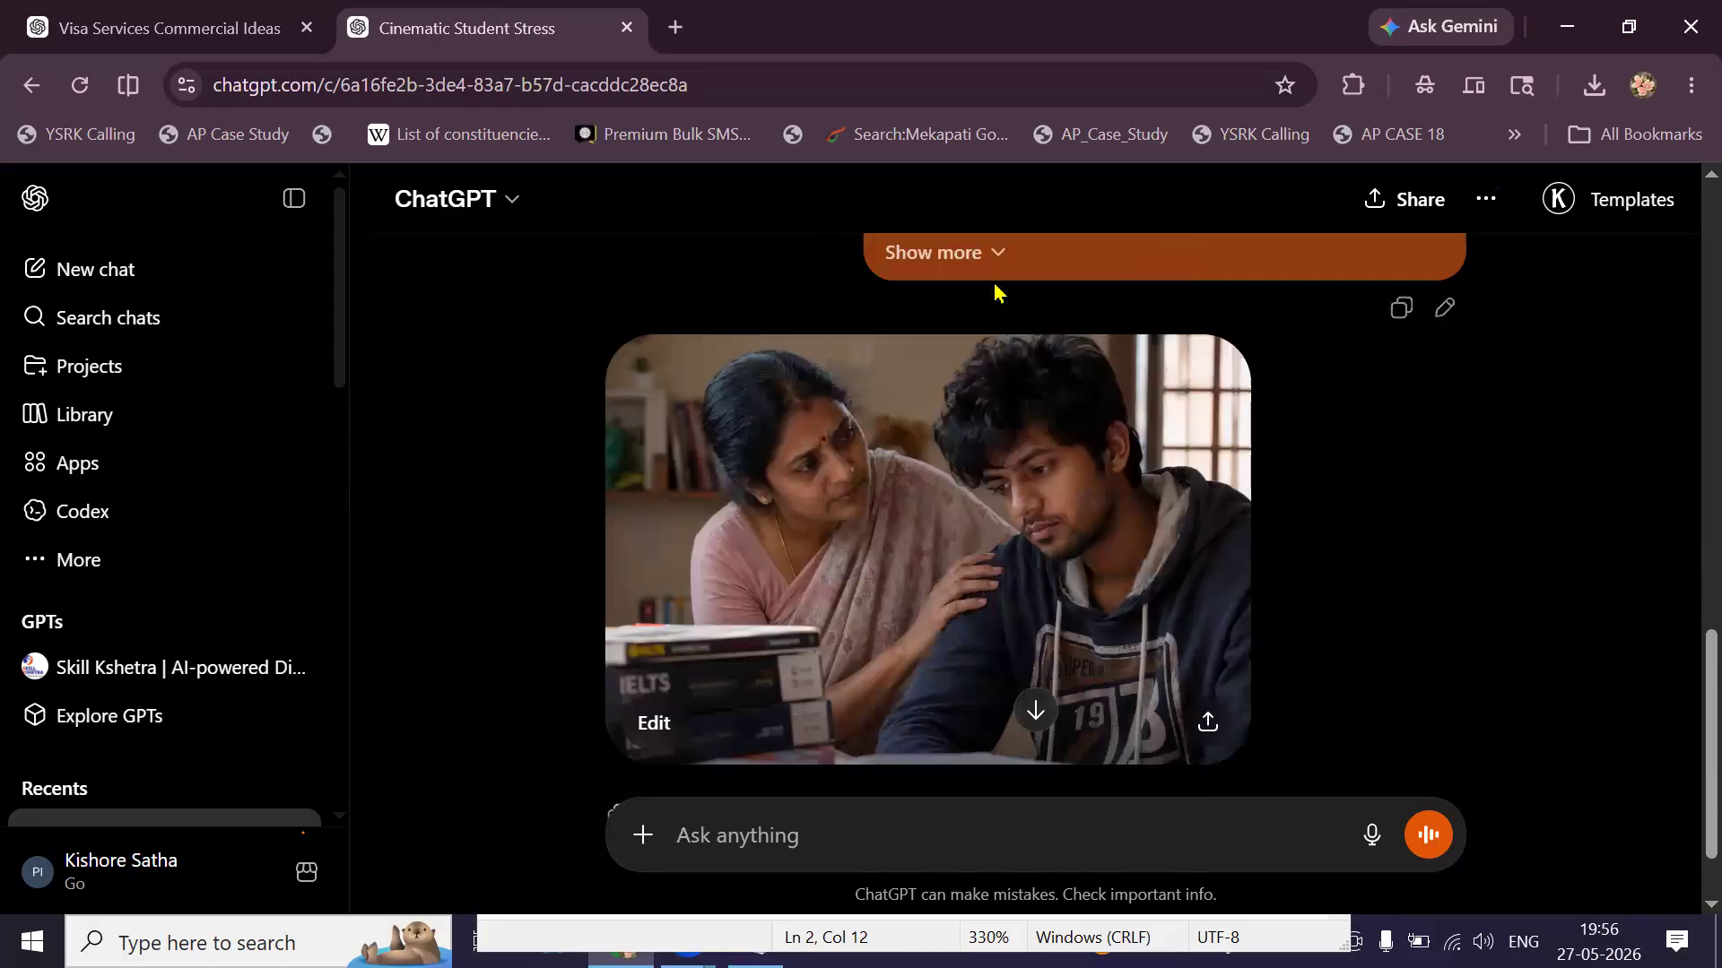
text(MOTHER)
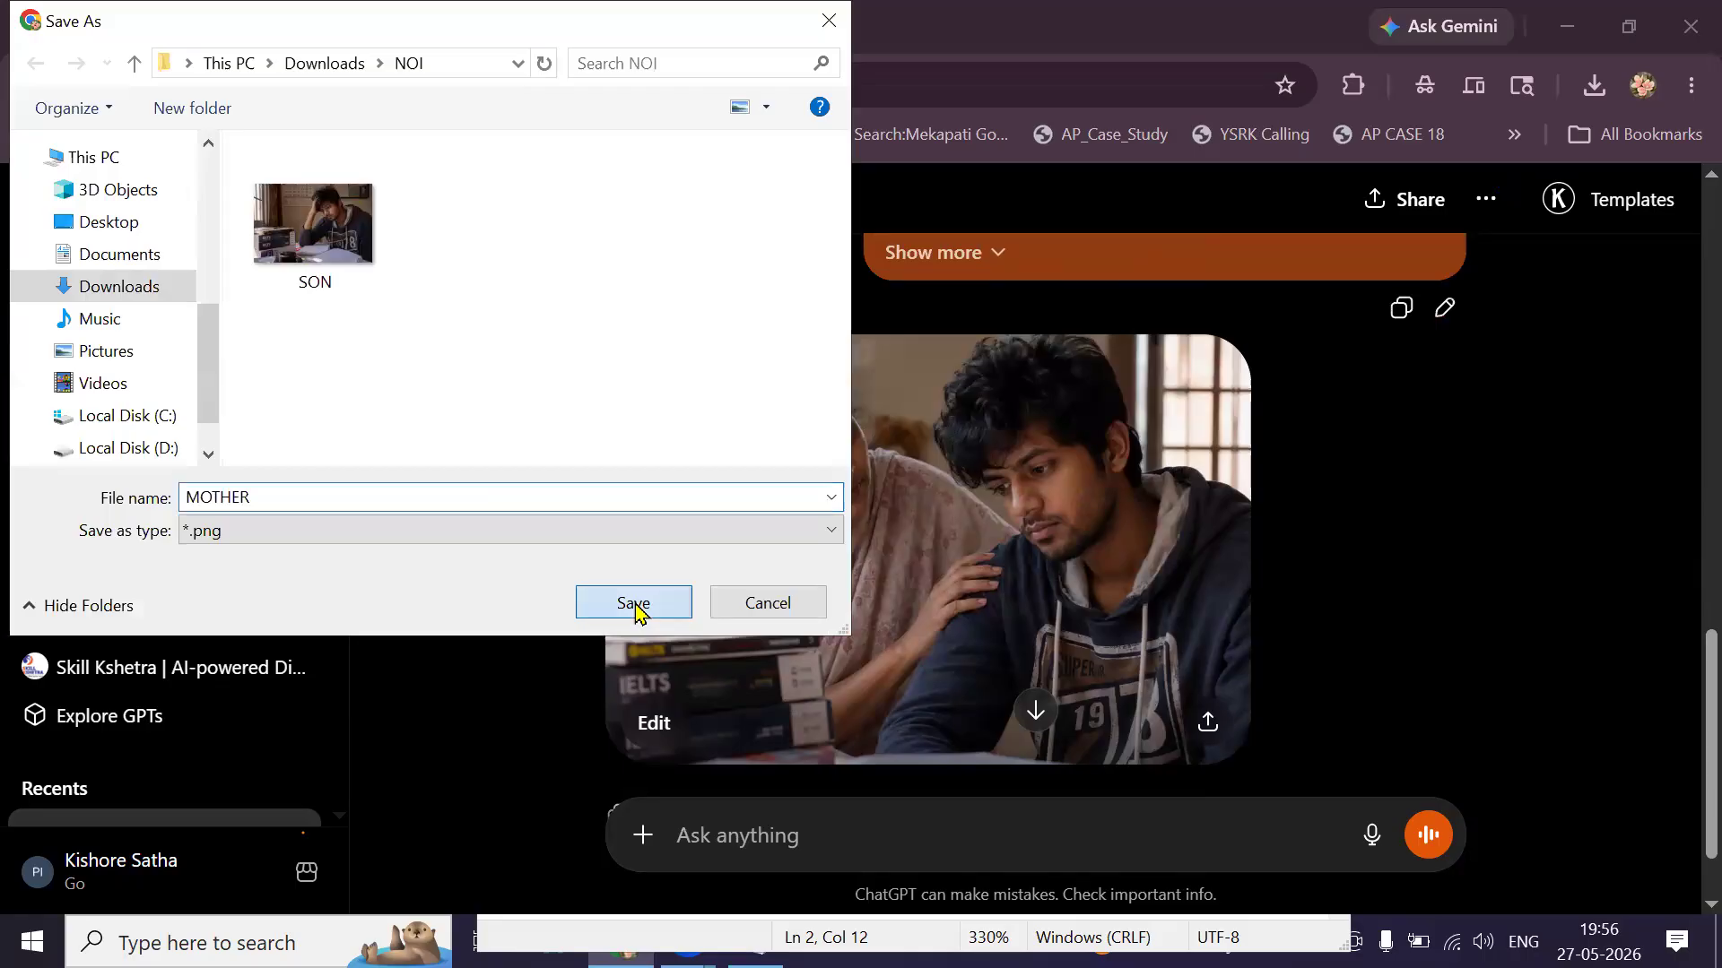
click(634, 602)
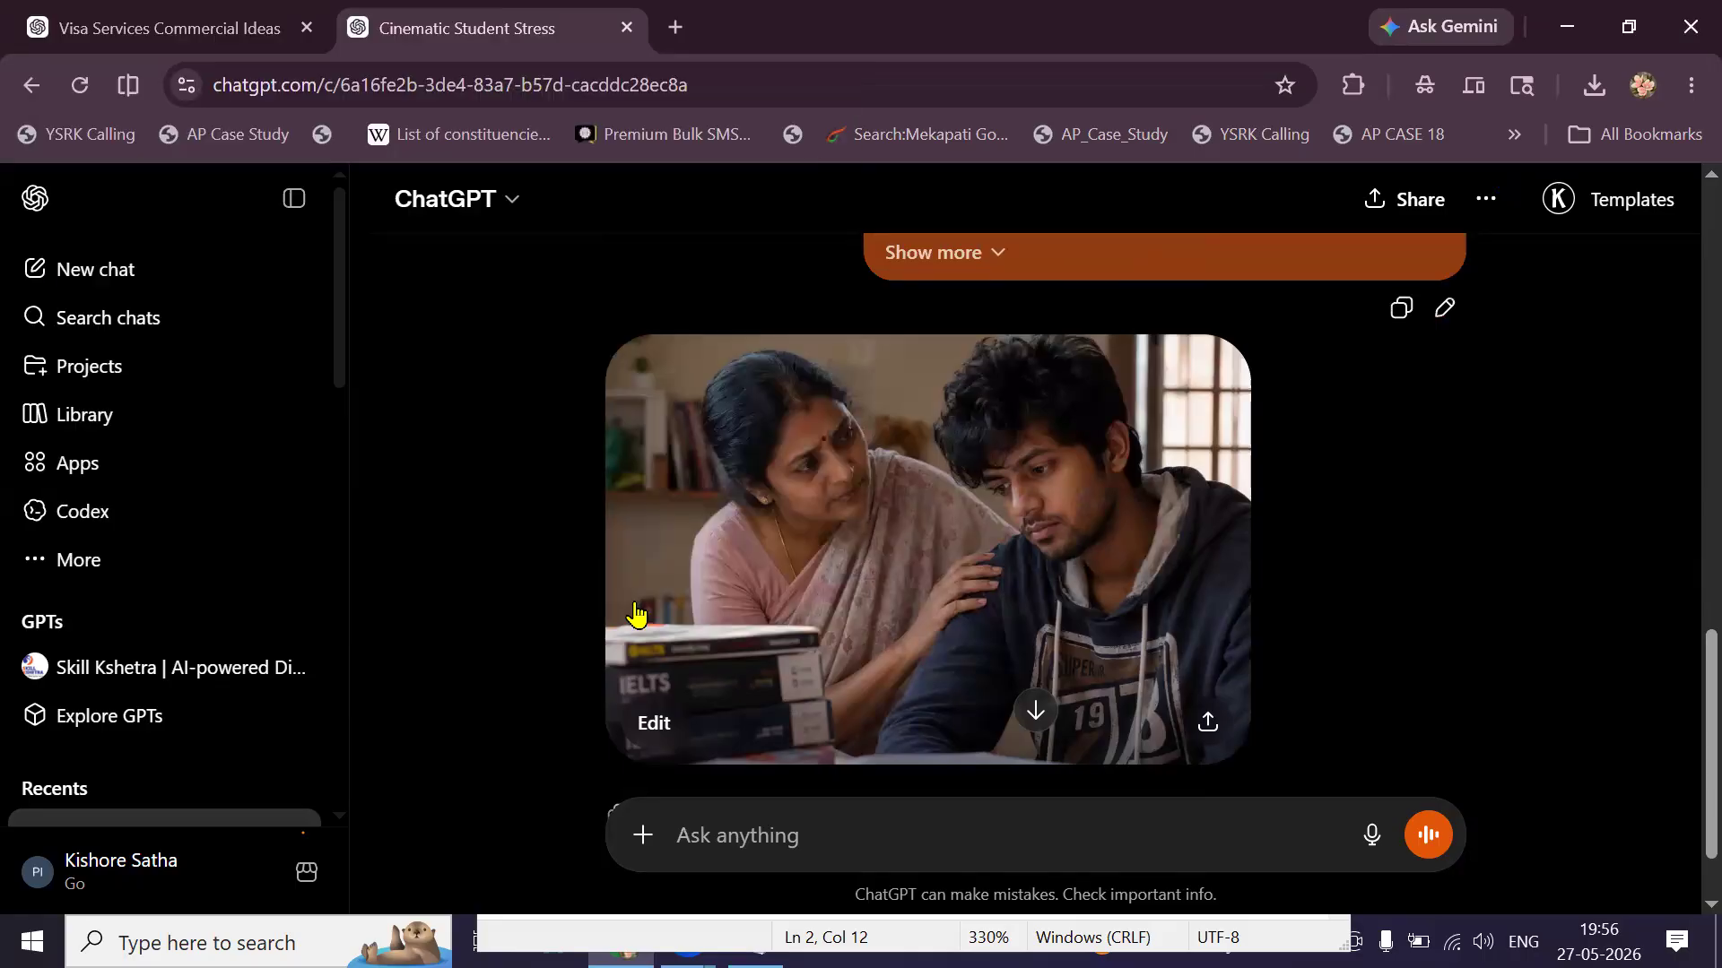
click(202, 43)
Copy the FATHER character prompt and send it in the image chat.
scroll(819, 523, down, 5)
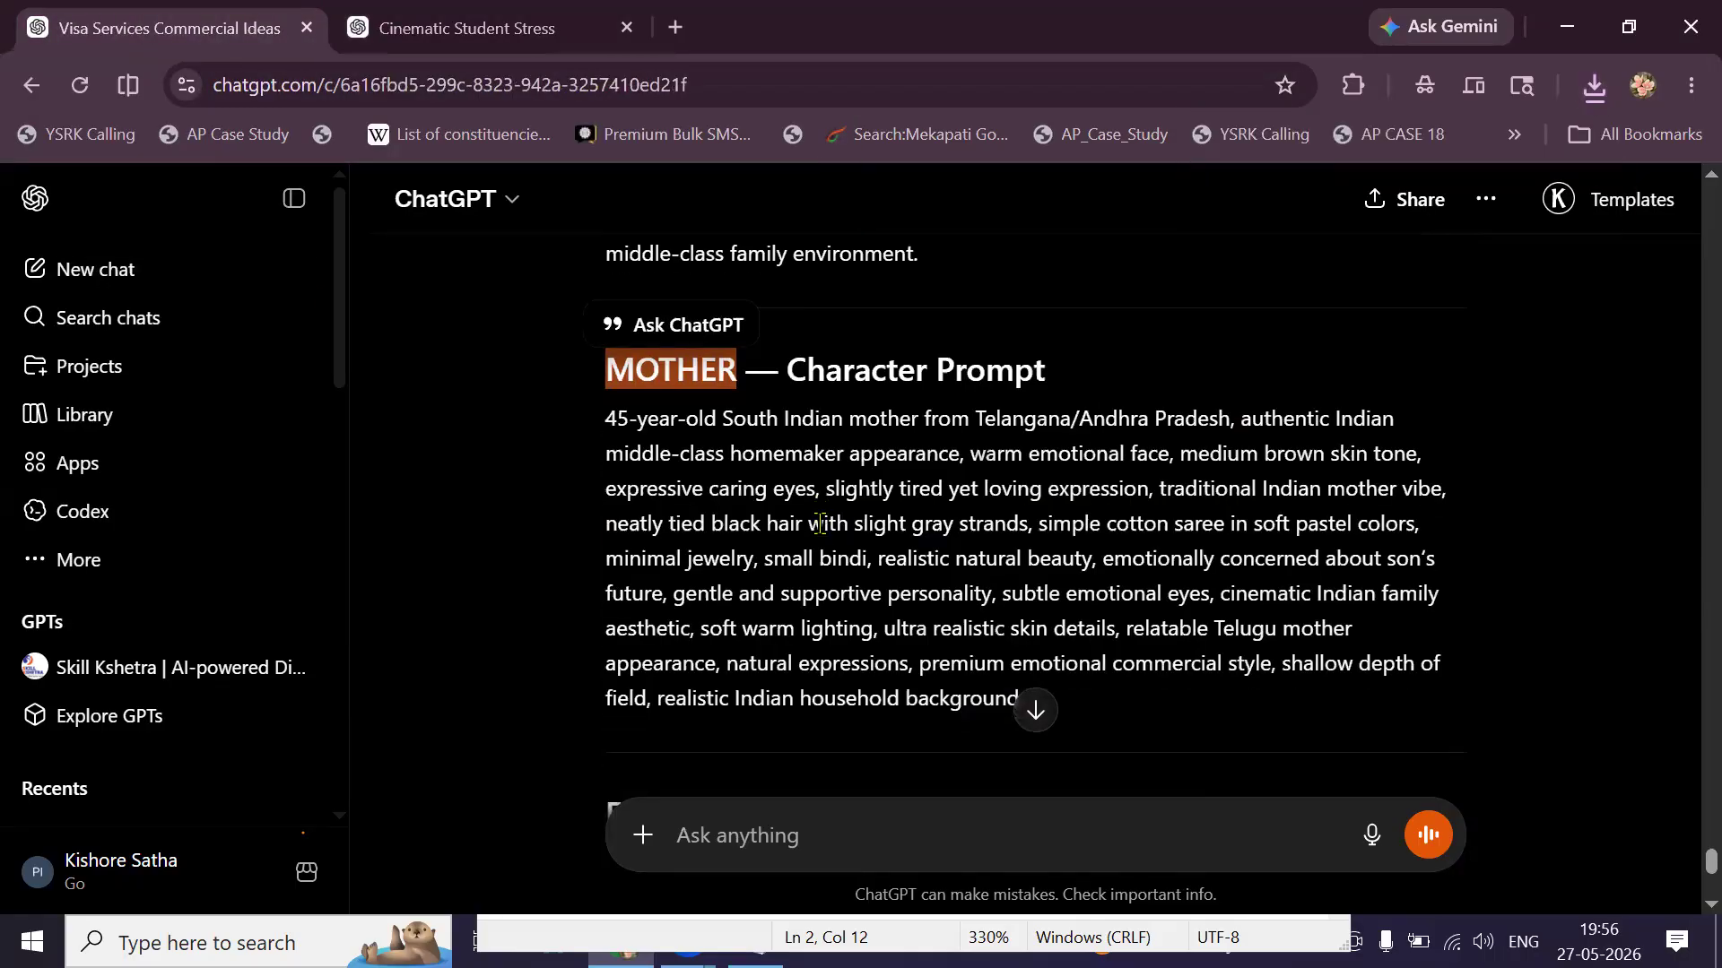
triple_click(831, 529)
right_click(832, 529)
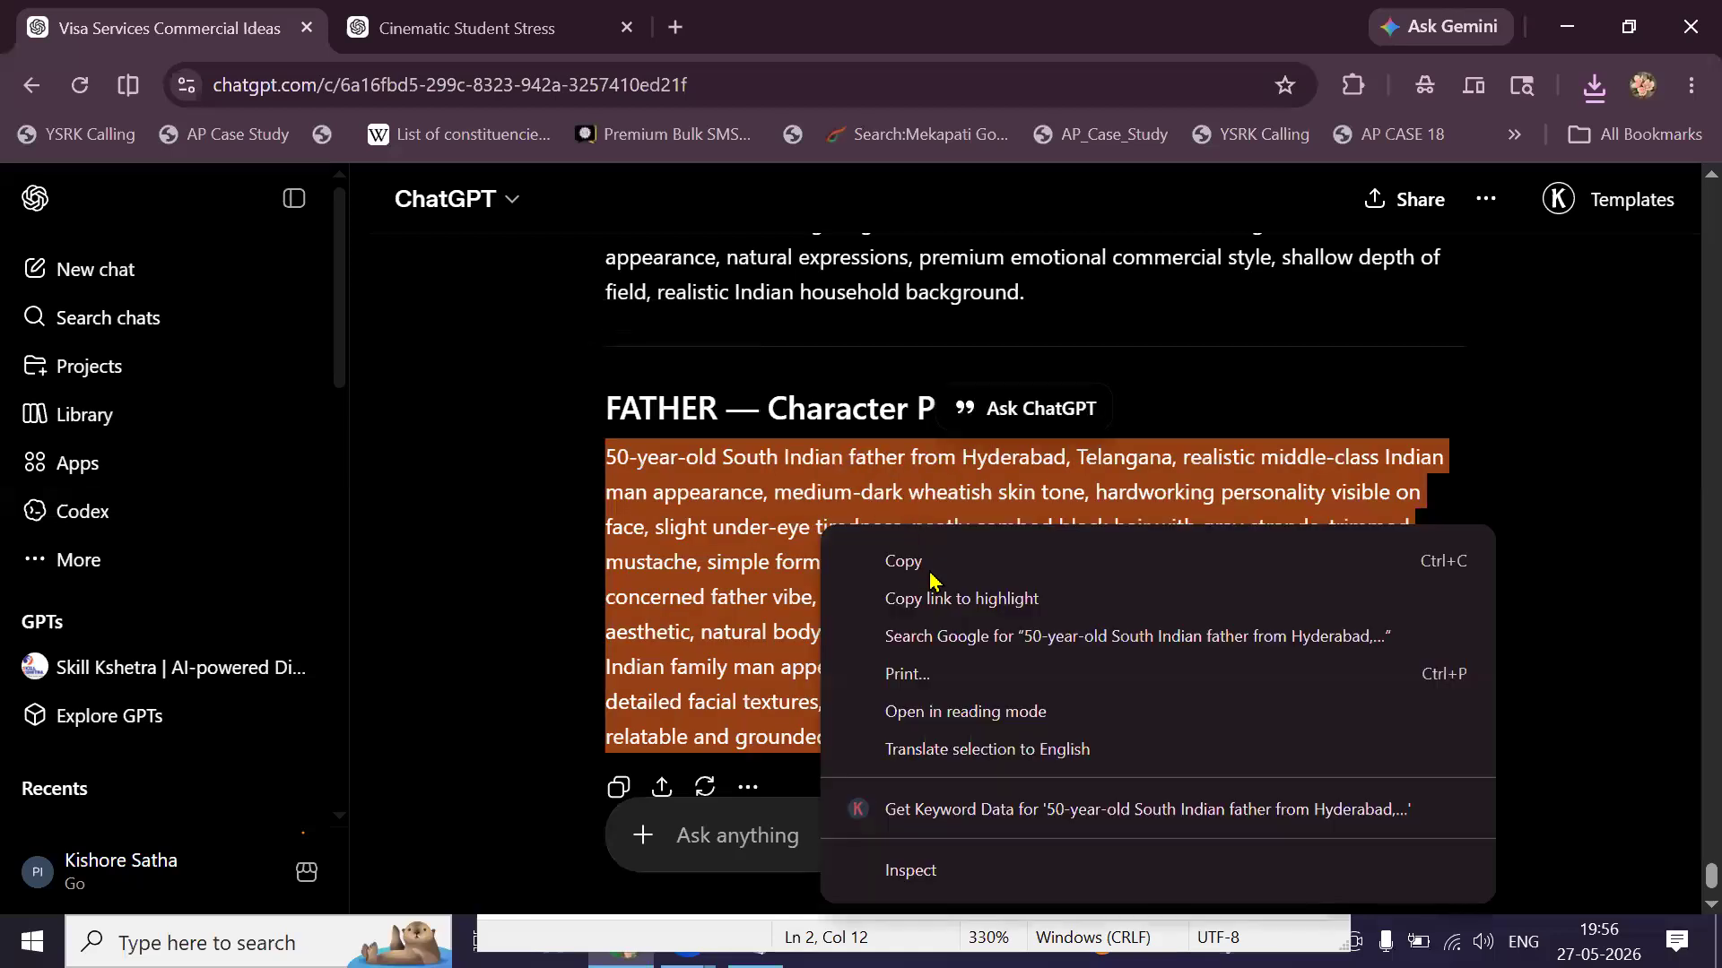
click(928, 562)
key(ctrl+Tab)
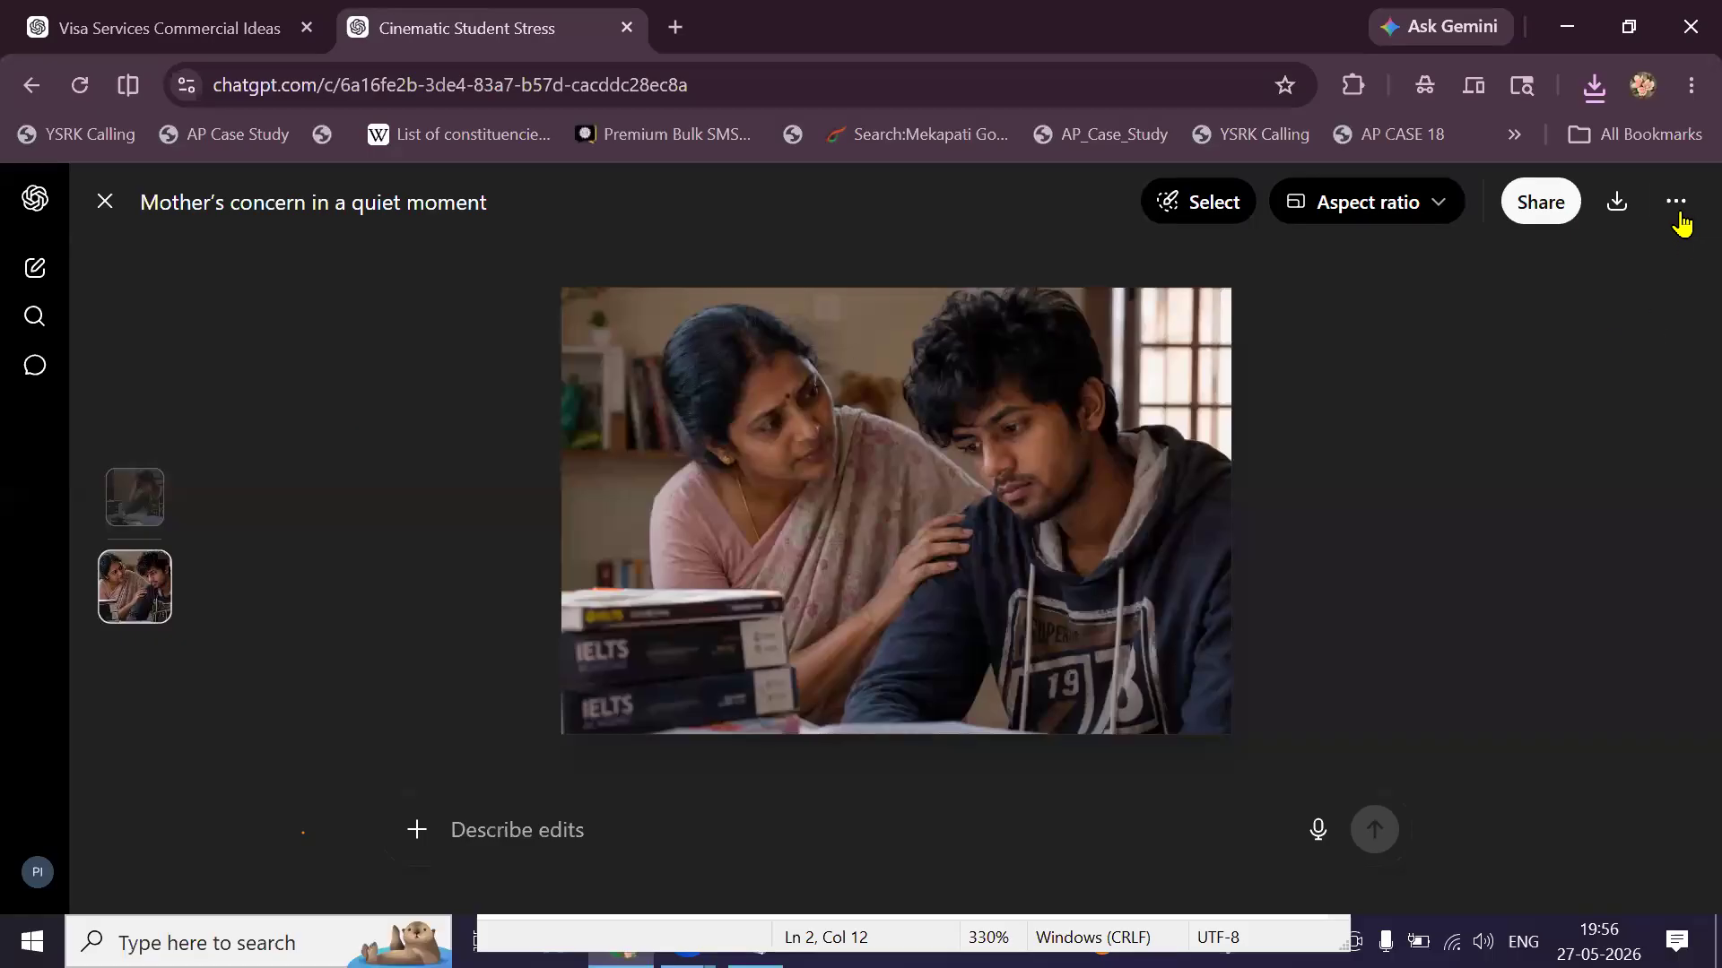
click(106, 201)
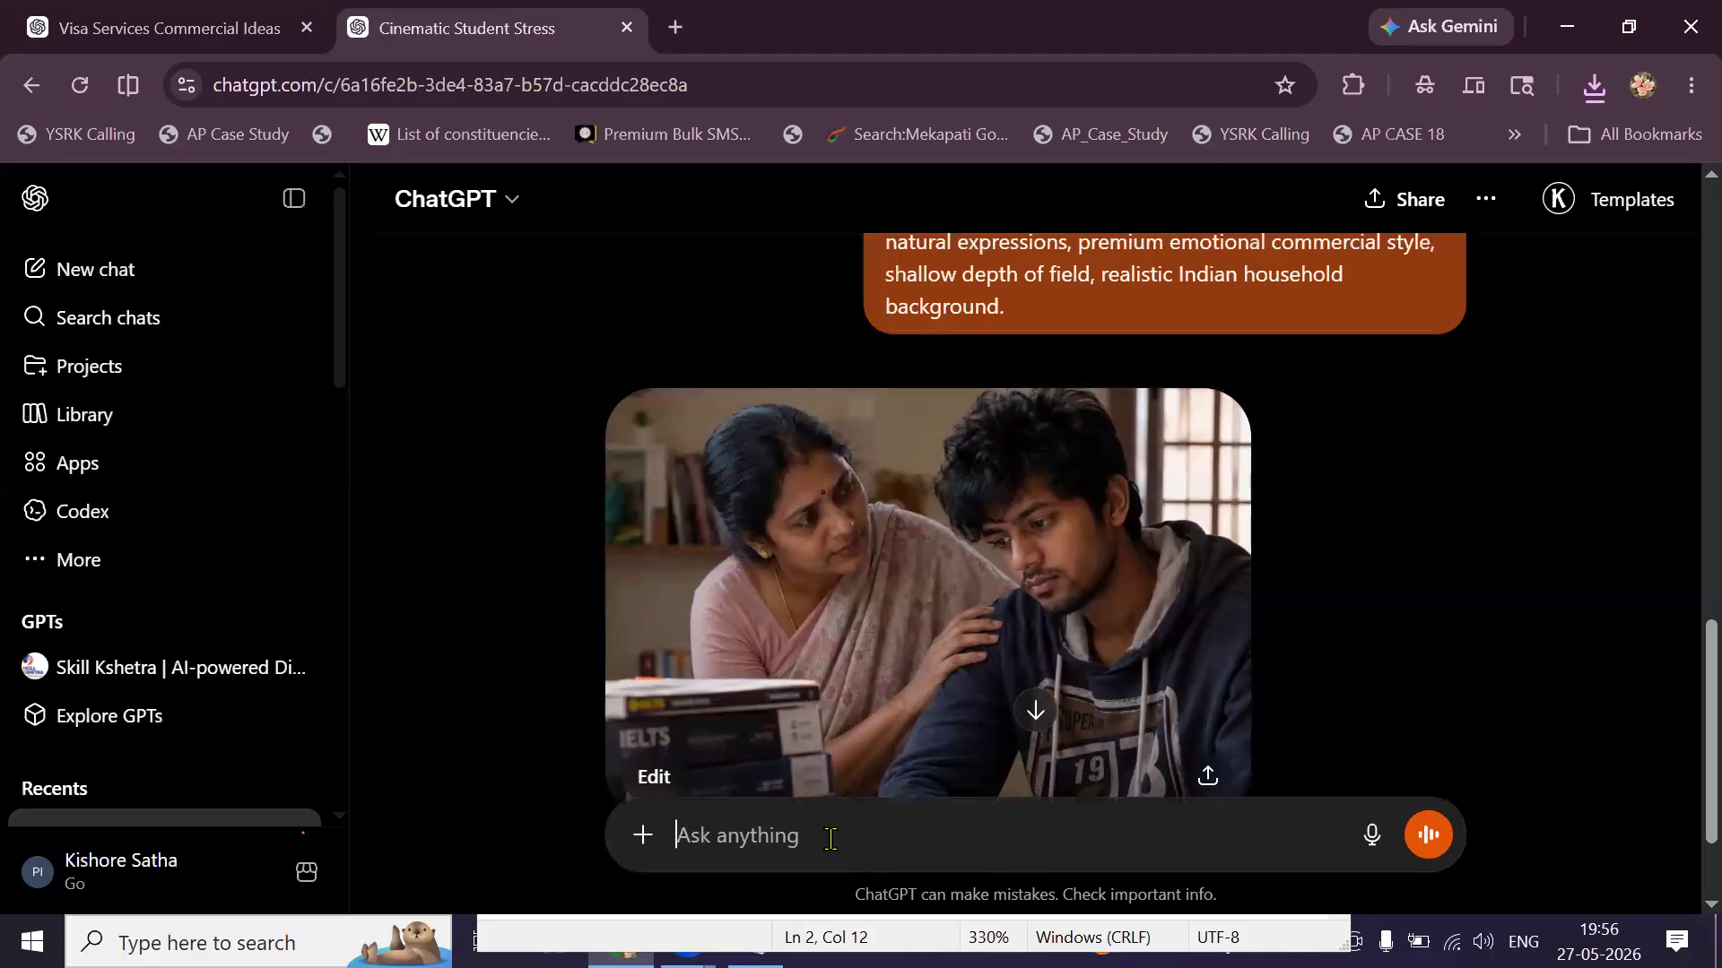
key(ctrl+v)
key(Return)
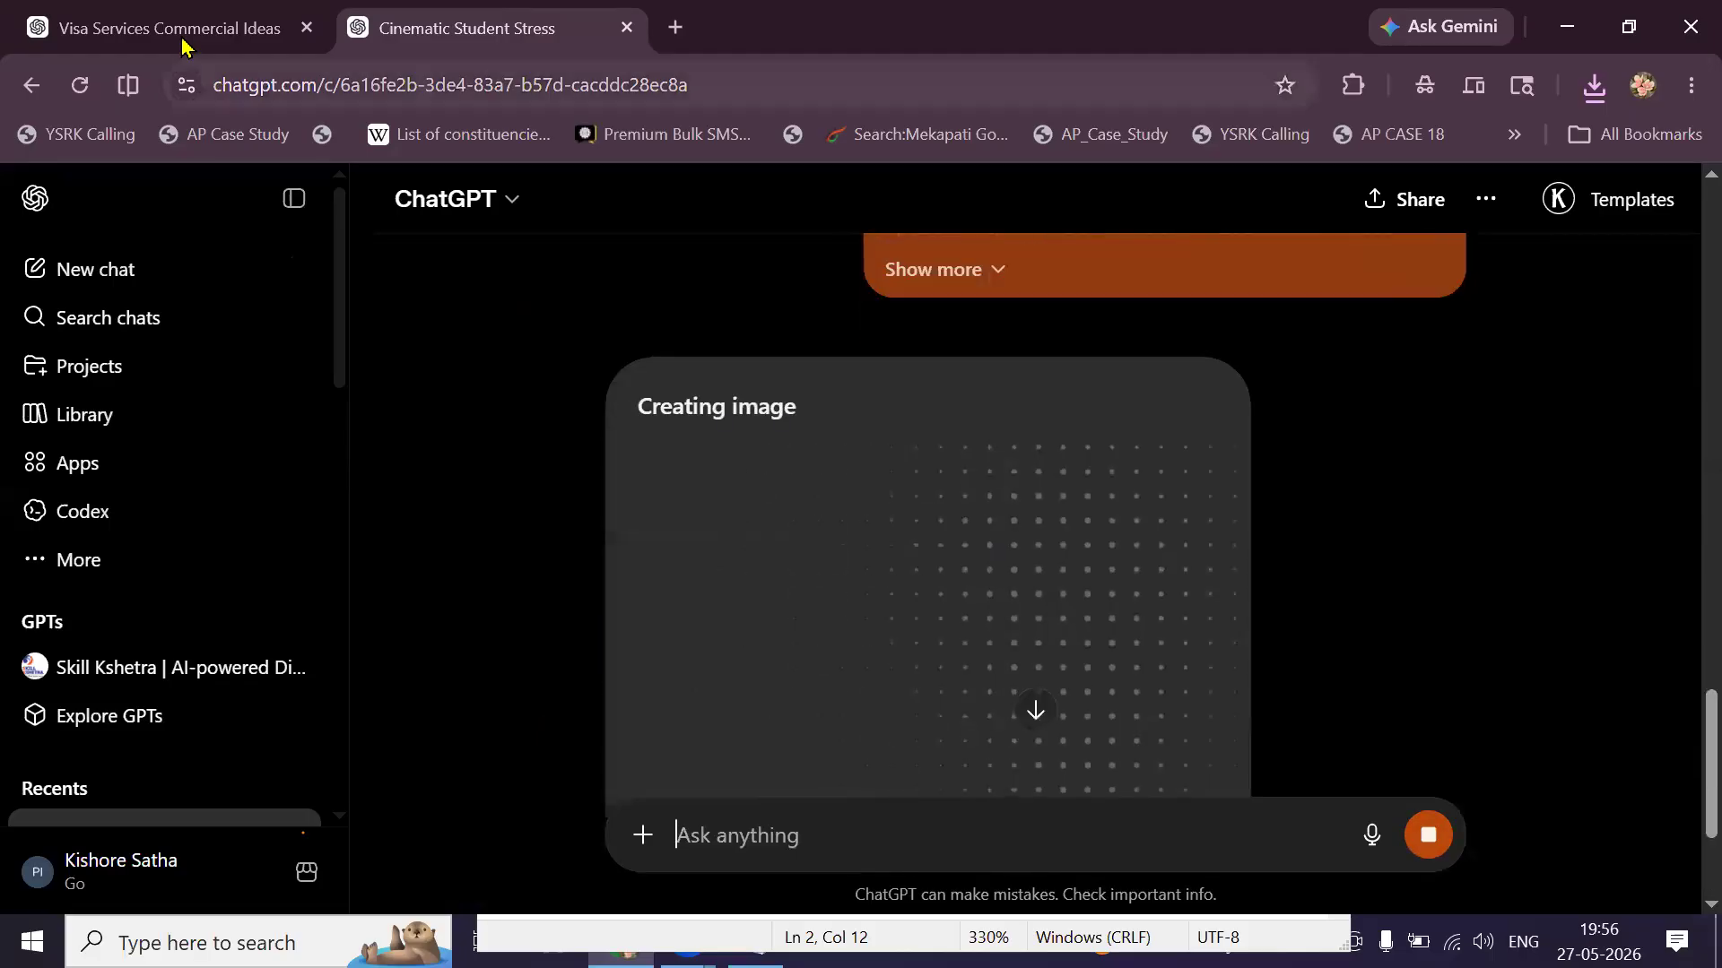
Copy the heading word FATHER, review the Visa Services chat, then return to the image chat.
click(287, 38)
double_click(676, 408)
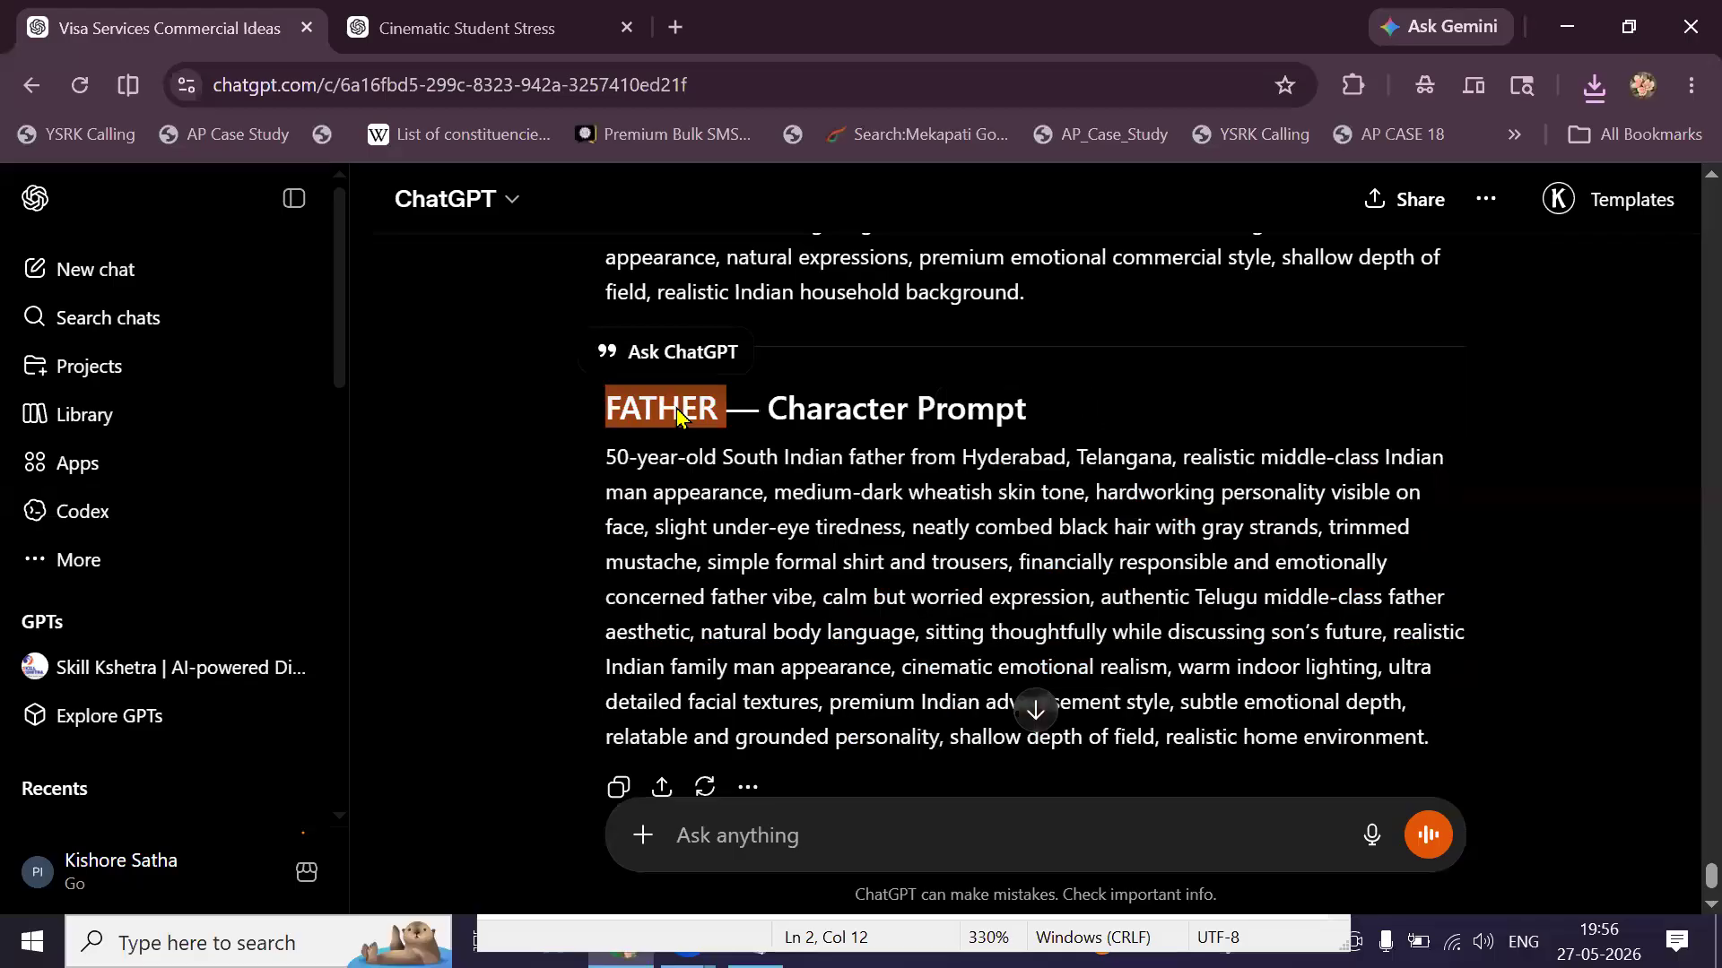
right_click(677, 410)
click(737, 448)
click(502, 29)
click(234, 38)
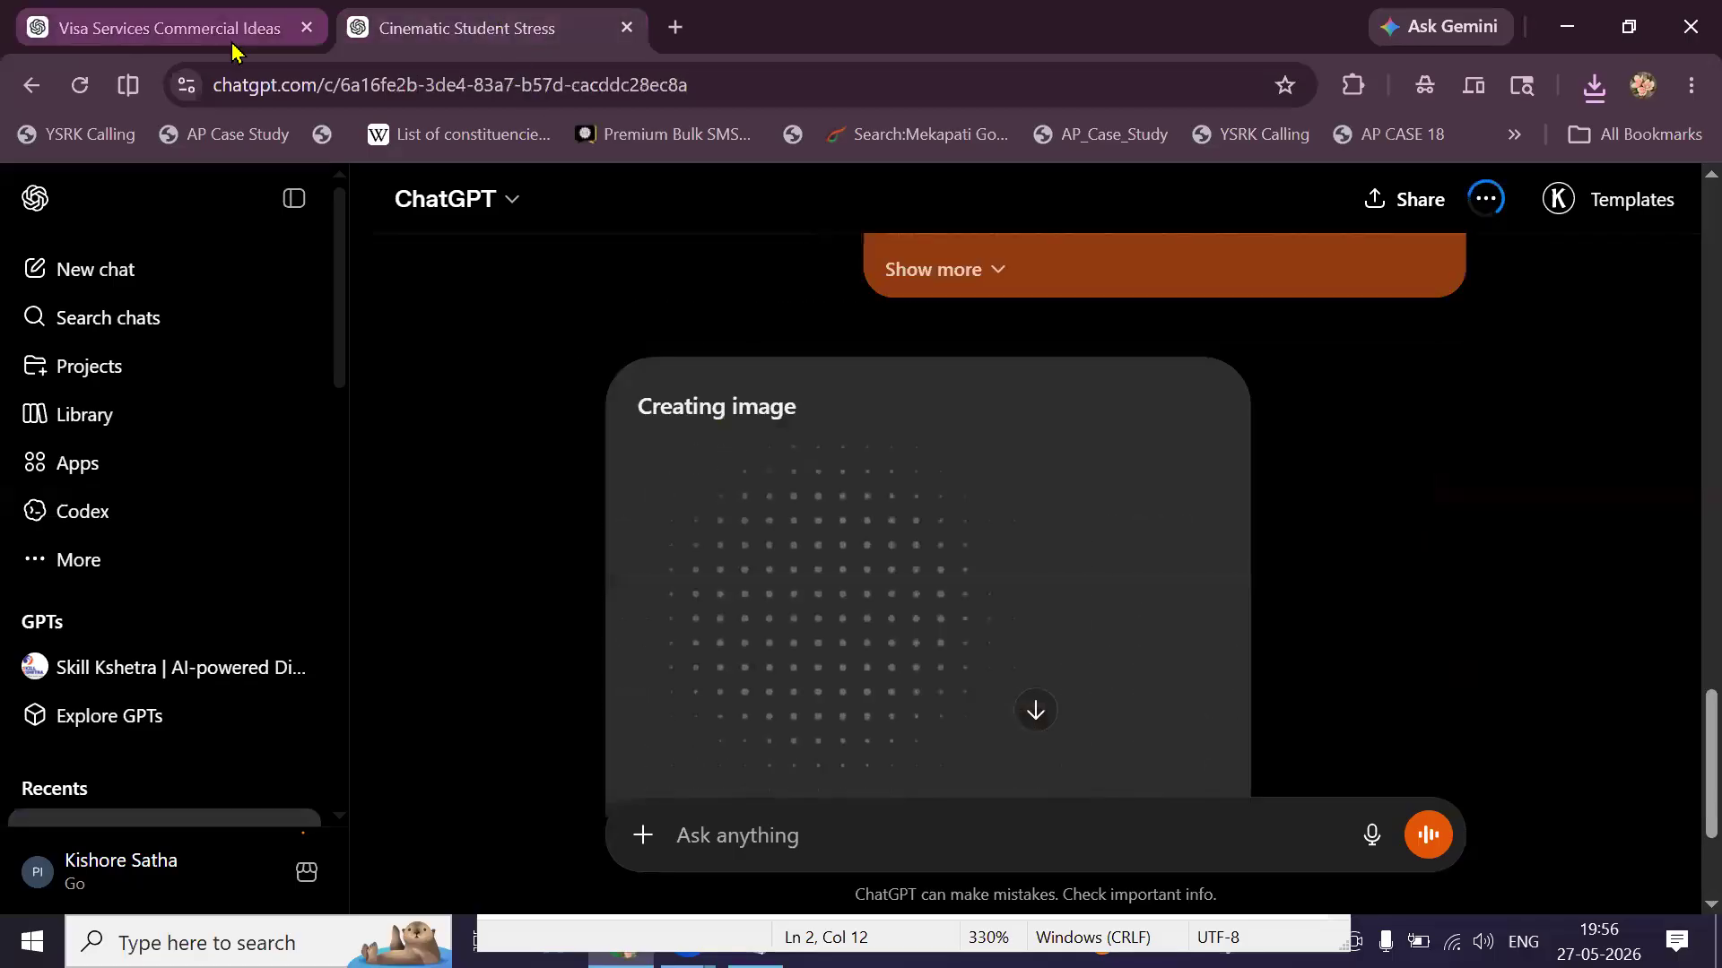
scroll(570, 300, up, 5)
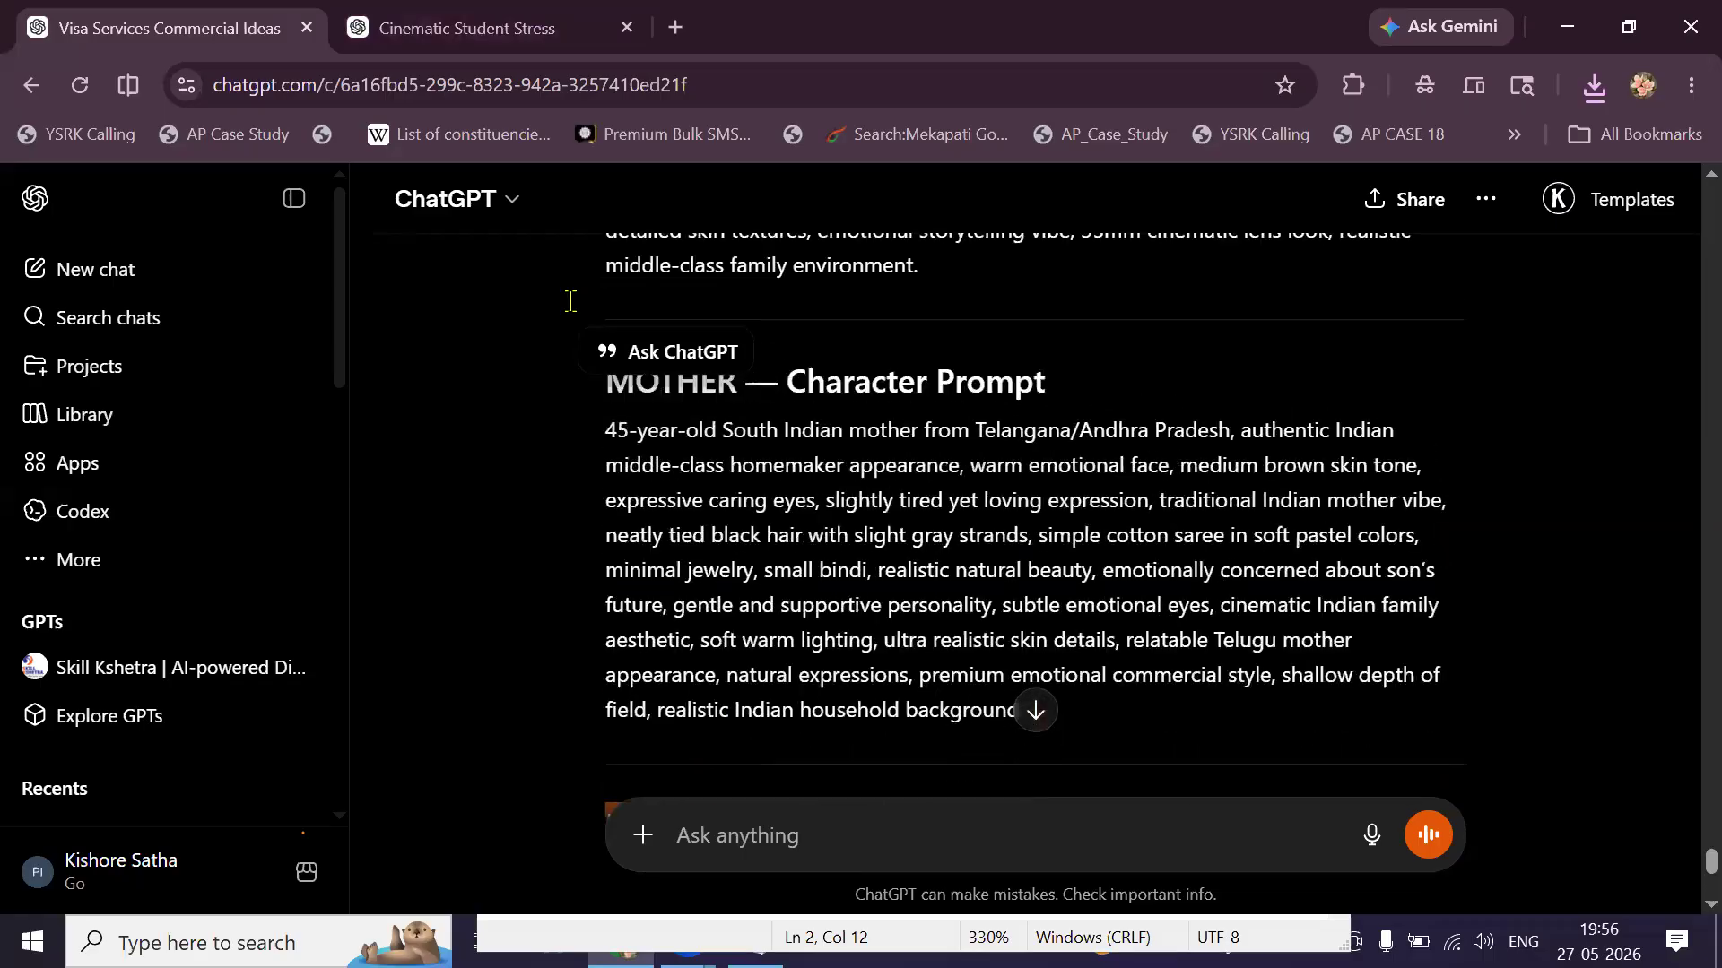
scroll(764, 558, down, 2)
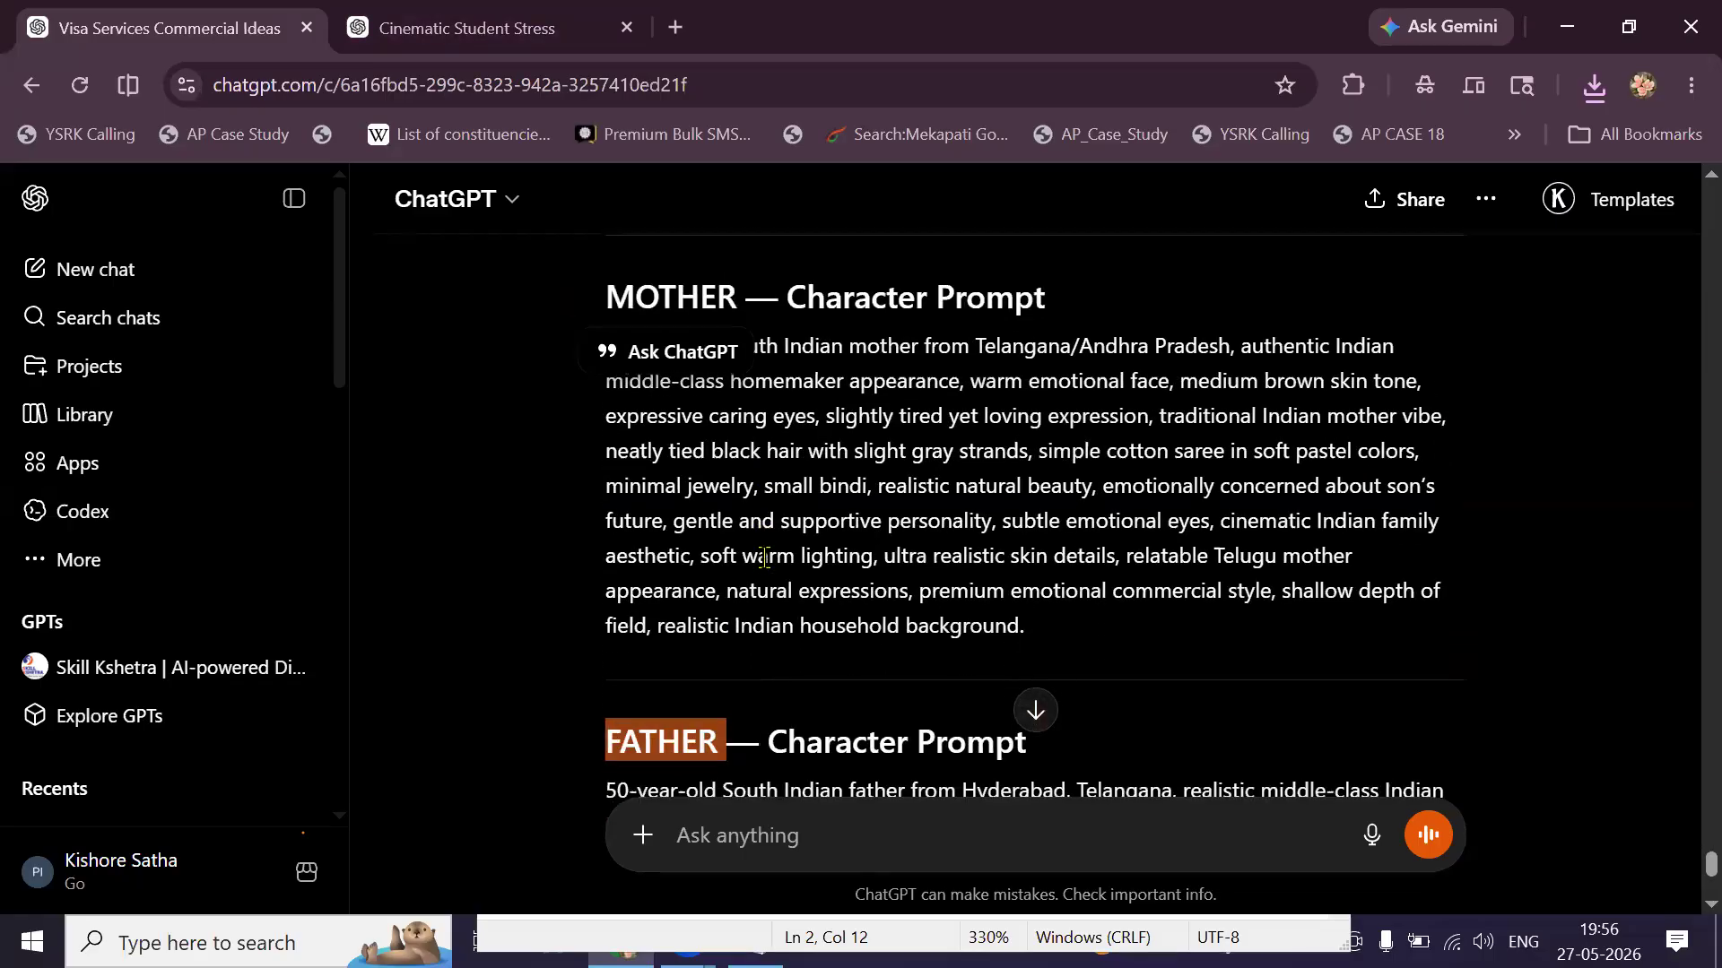
click(495, 45)
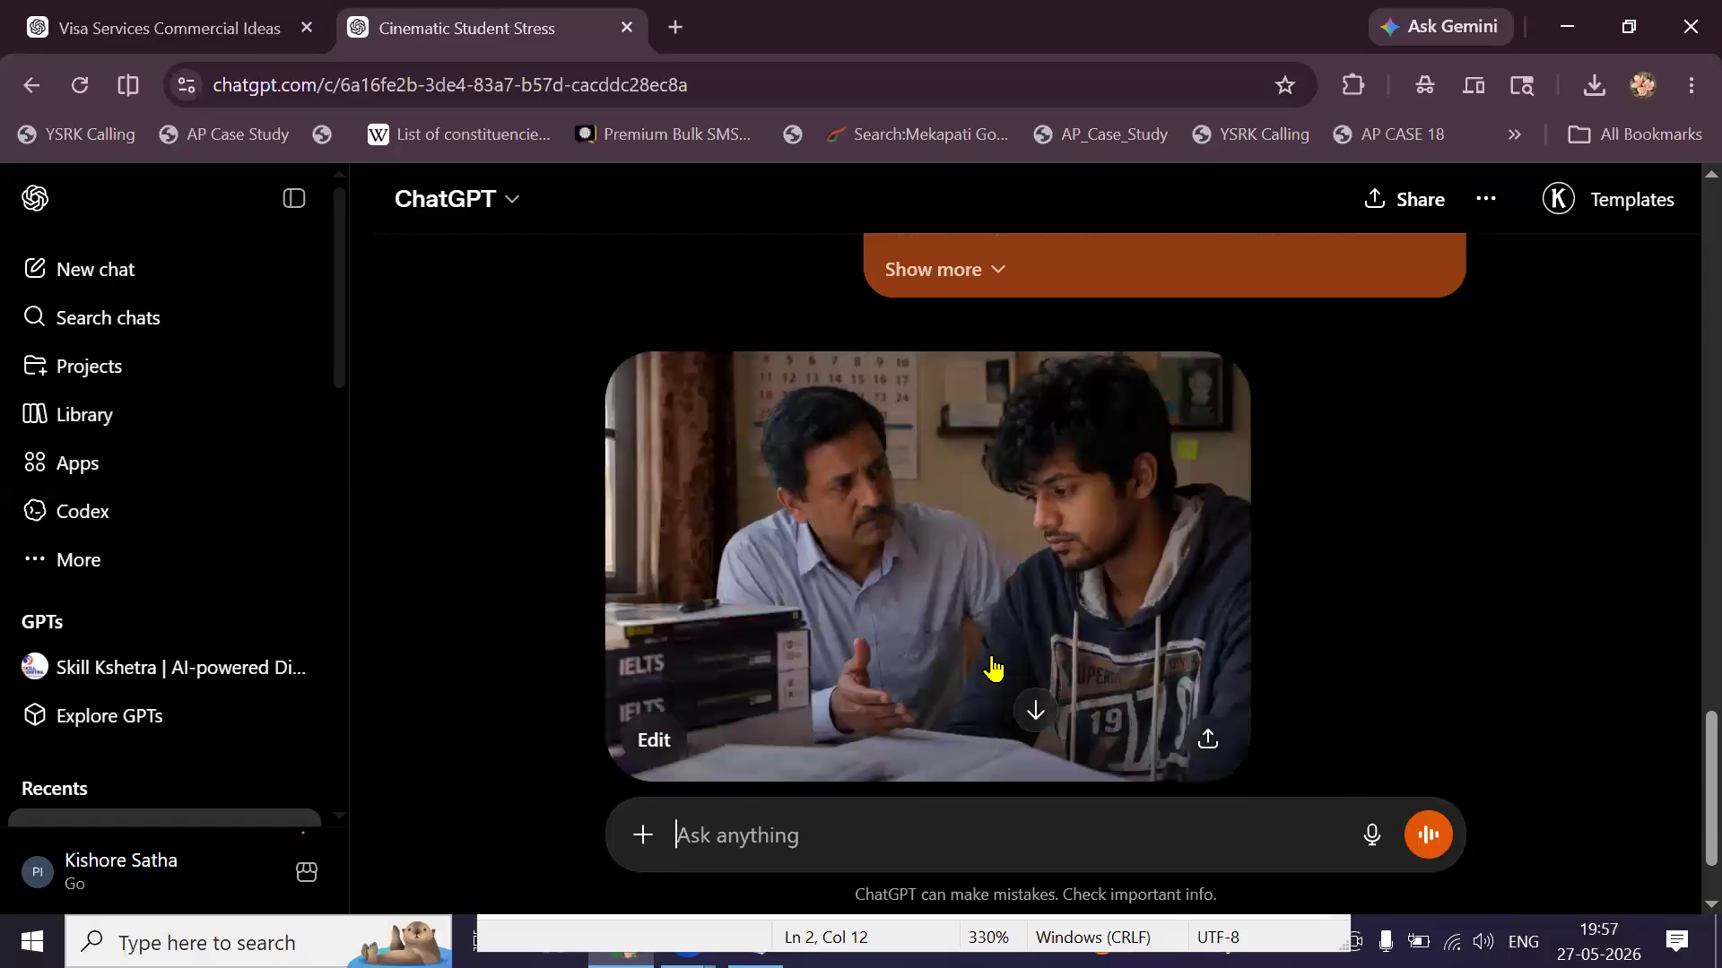
Save the father-and-son image as FATHER.png in the NOI folder.
right_click(975, 558)
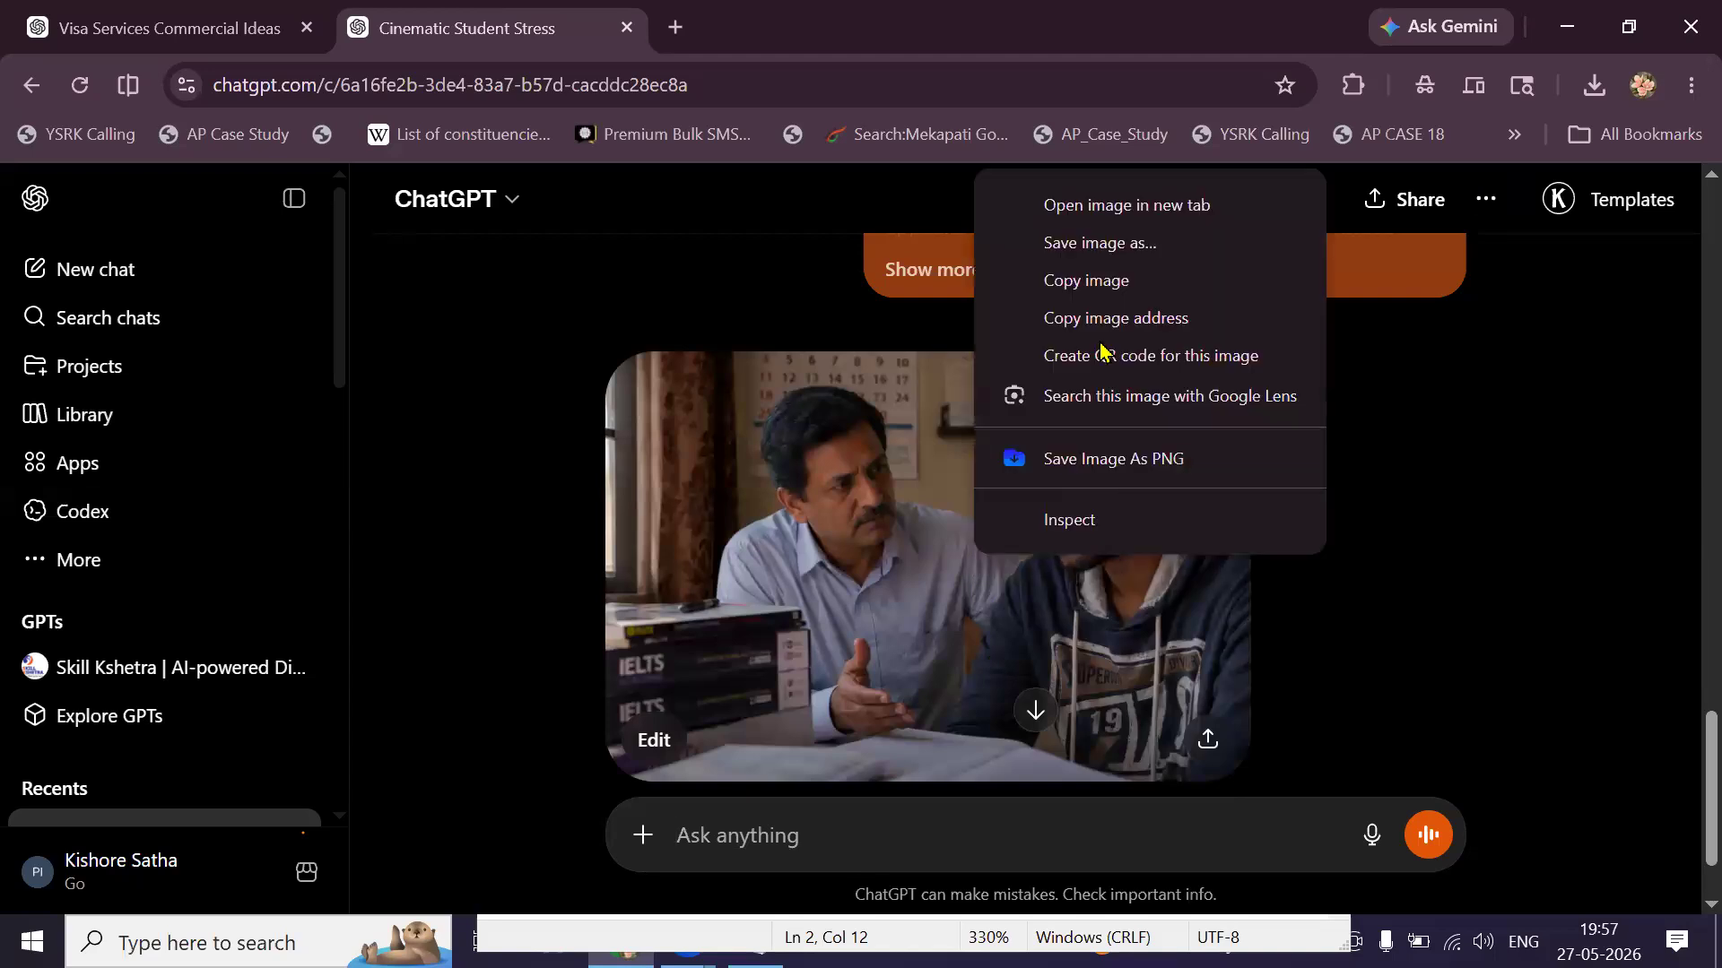
click(1096, 246)
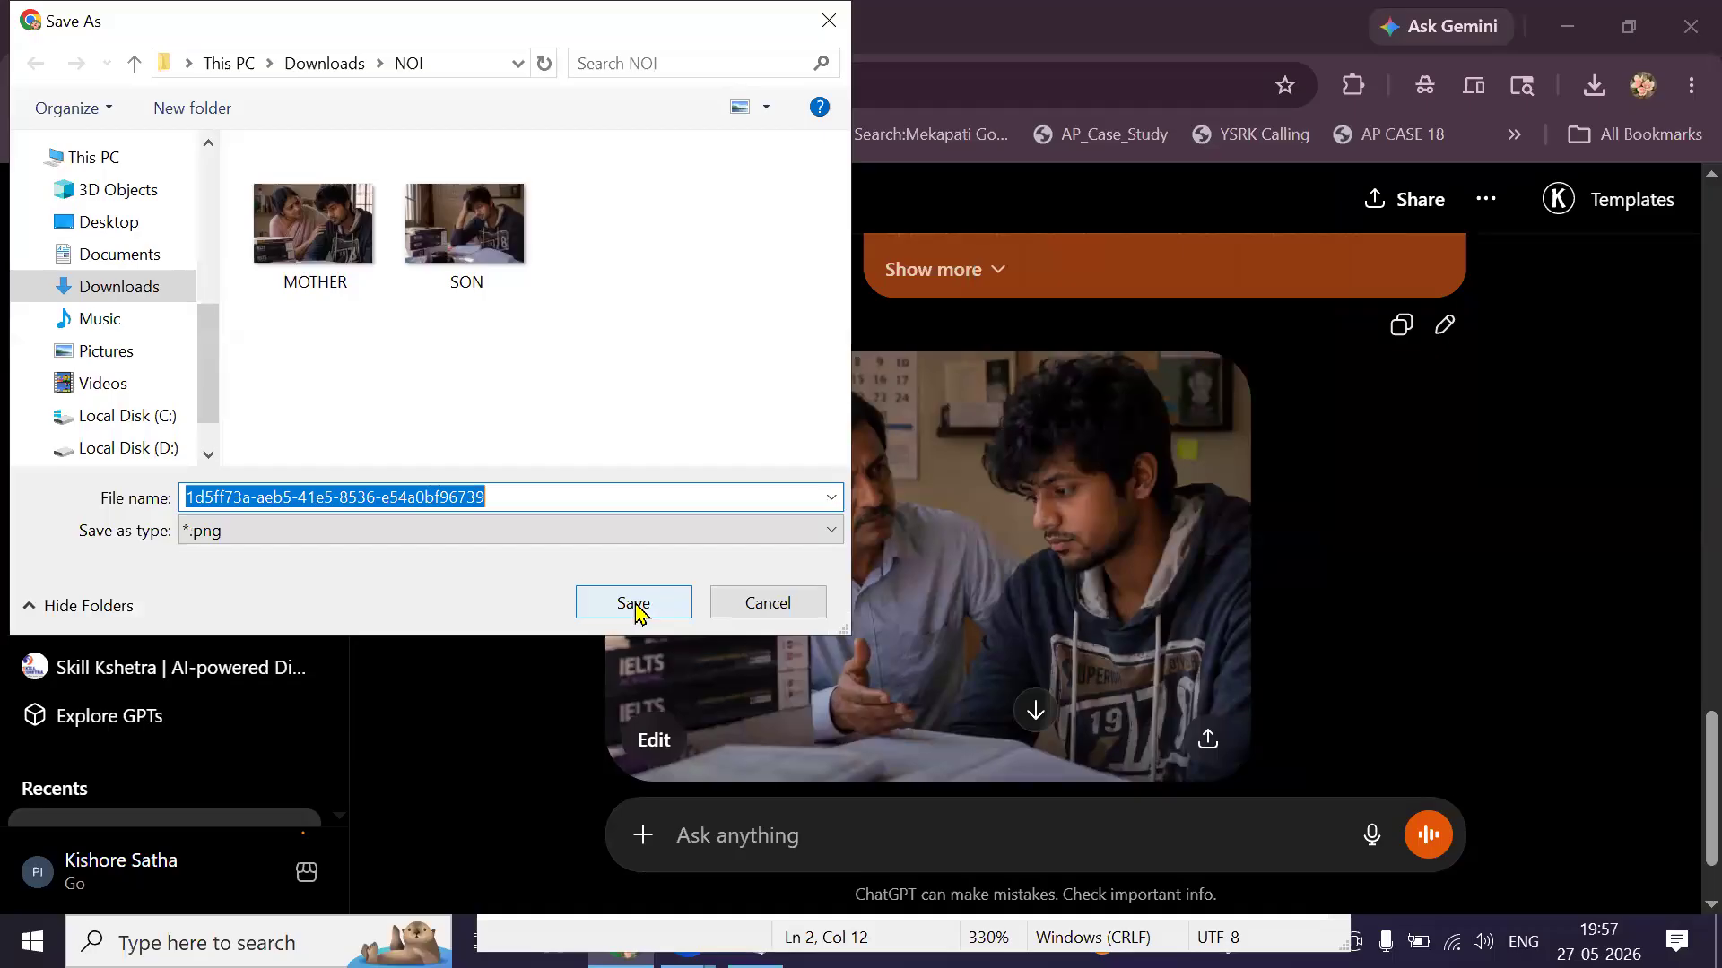
text(FATHER)
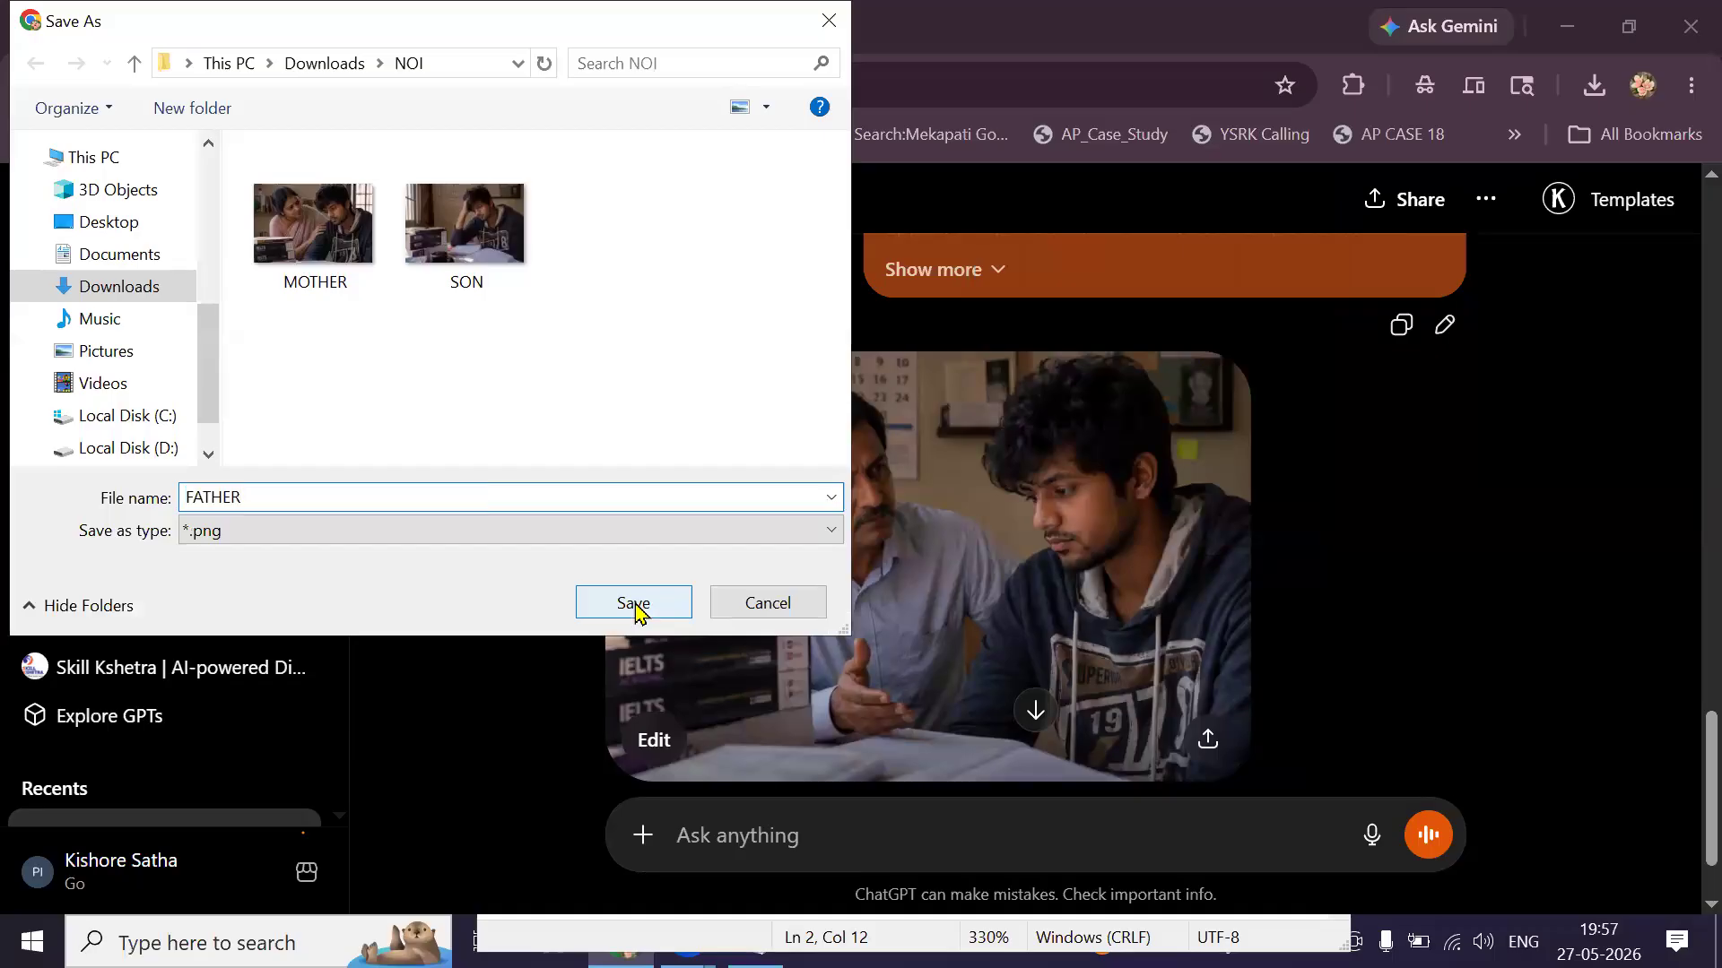
click(635, 605)
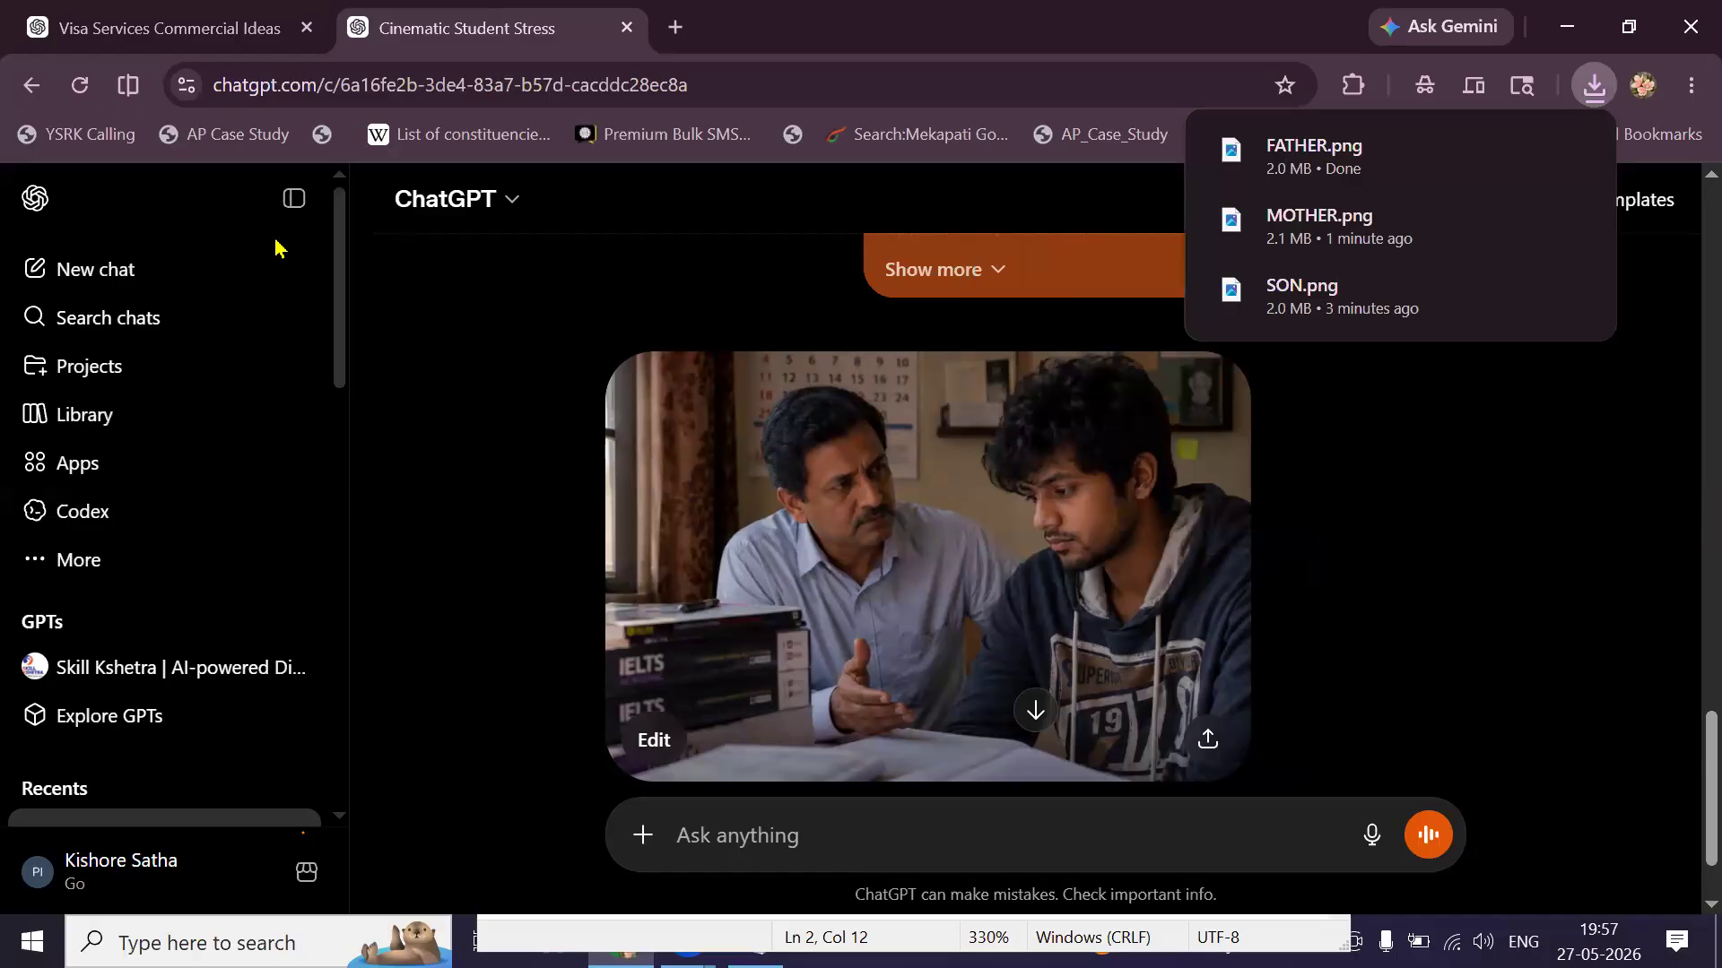
click(245, 49)
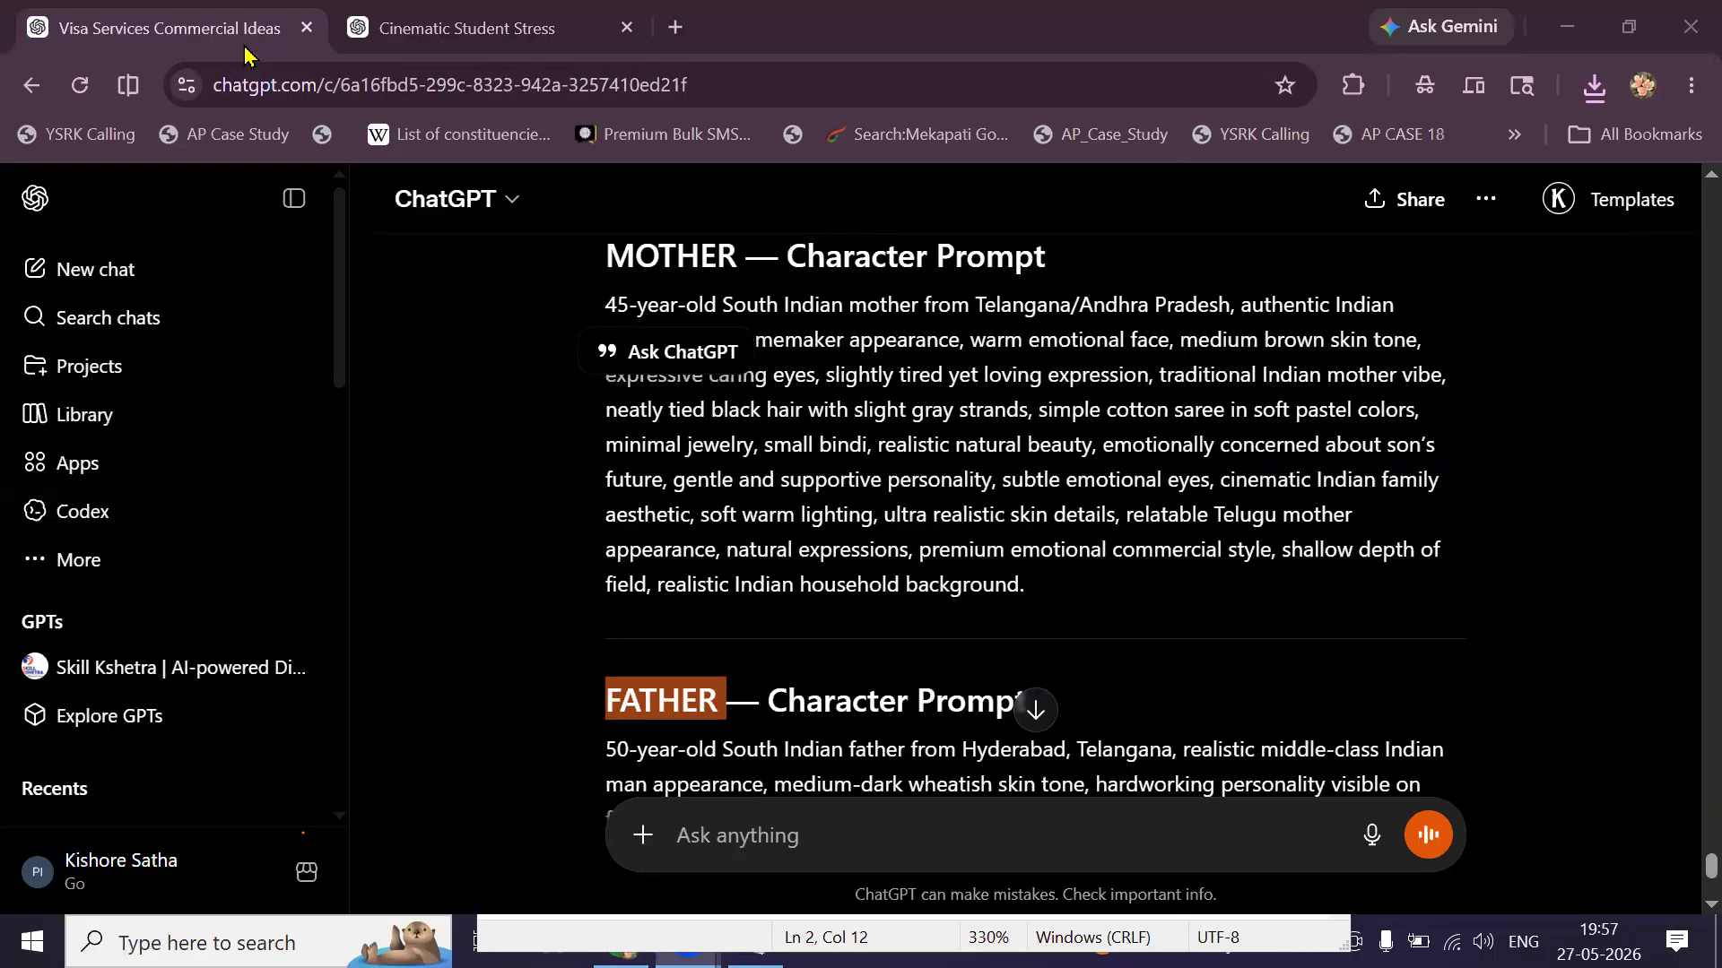
In a new Chrome tab, launch Google Vids from the Google apps launcher.
click(676, 27)
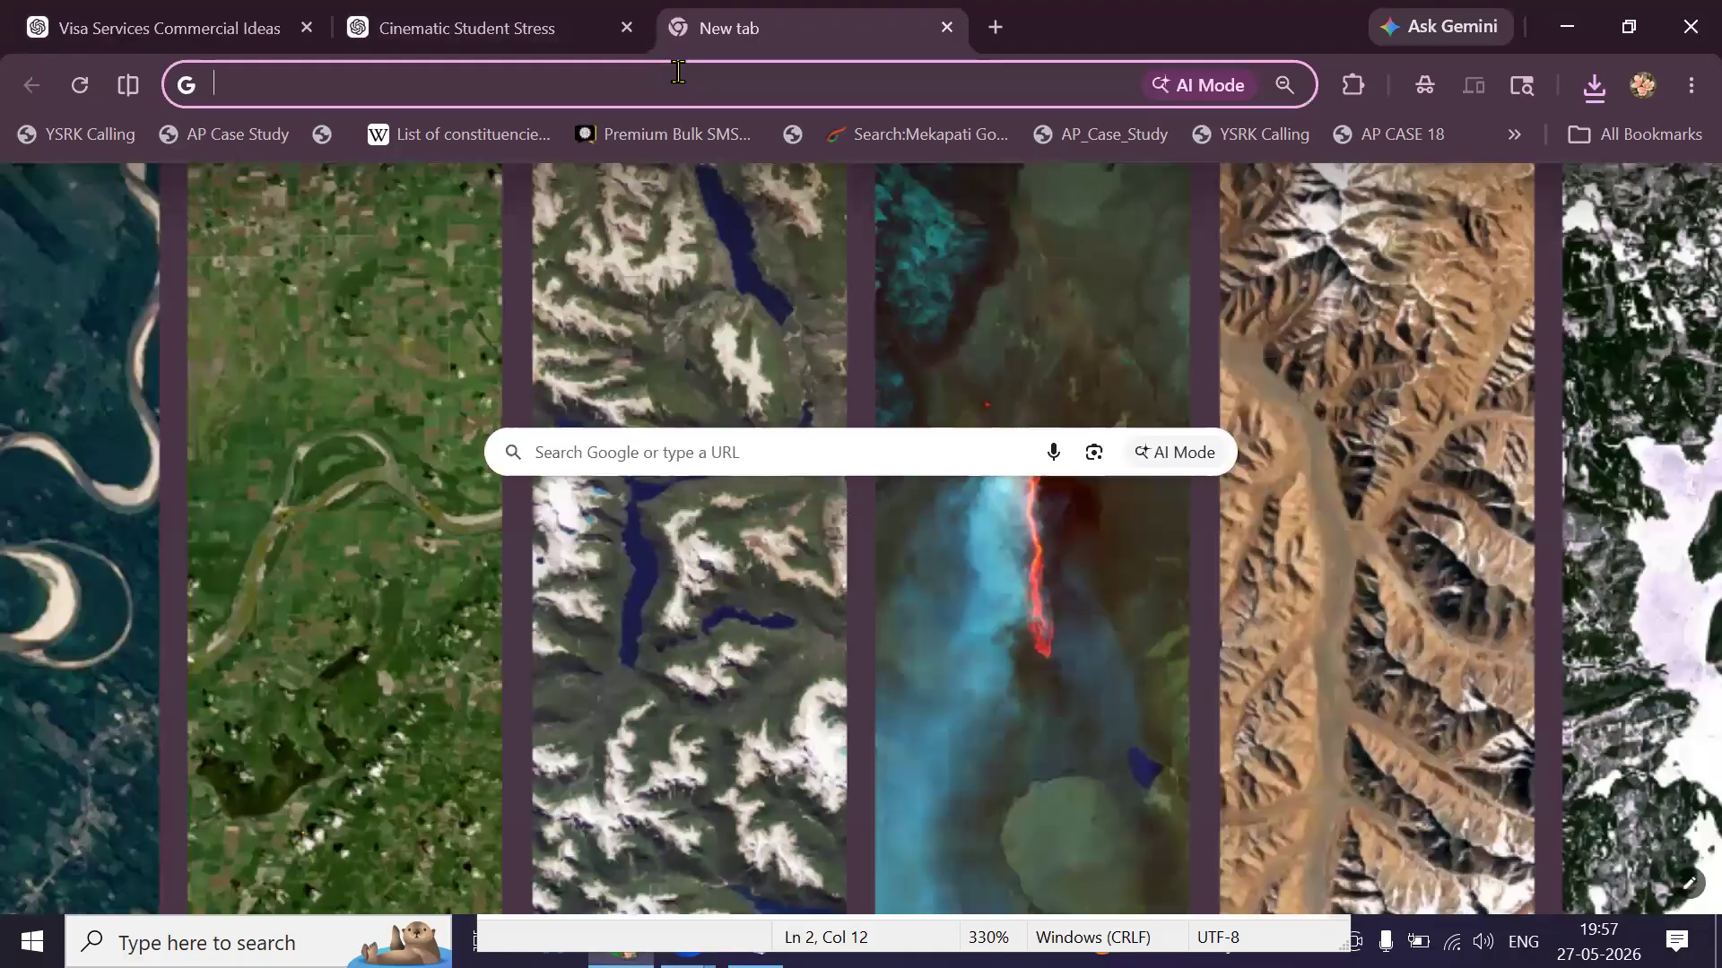
click(678, 72)
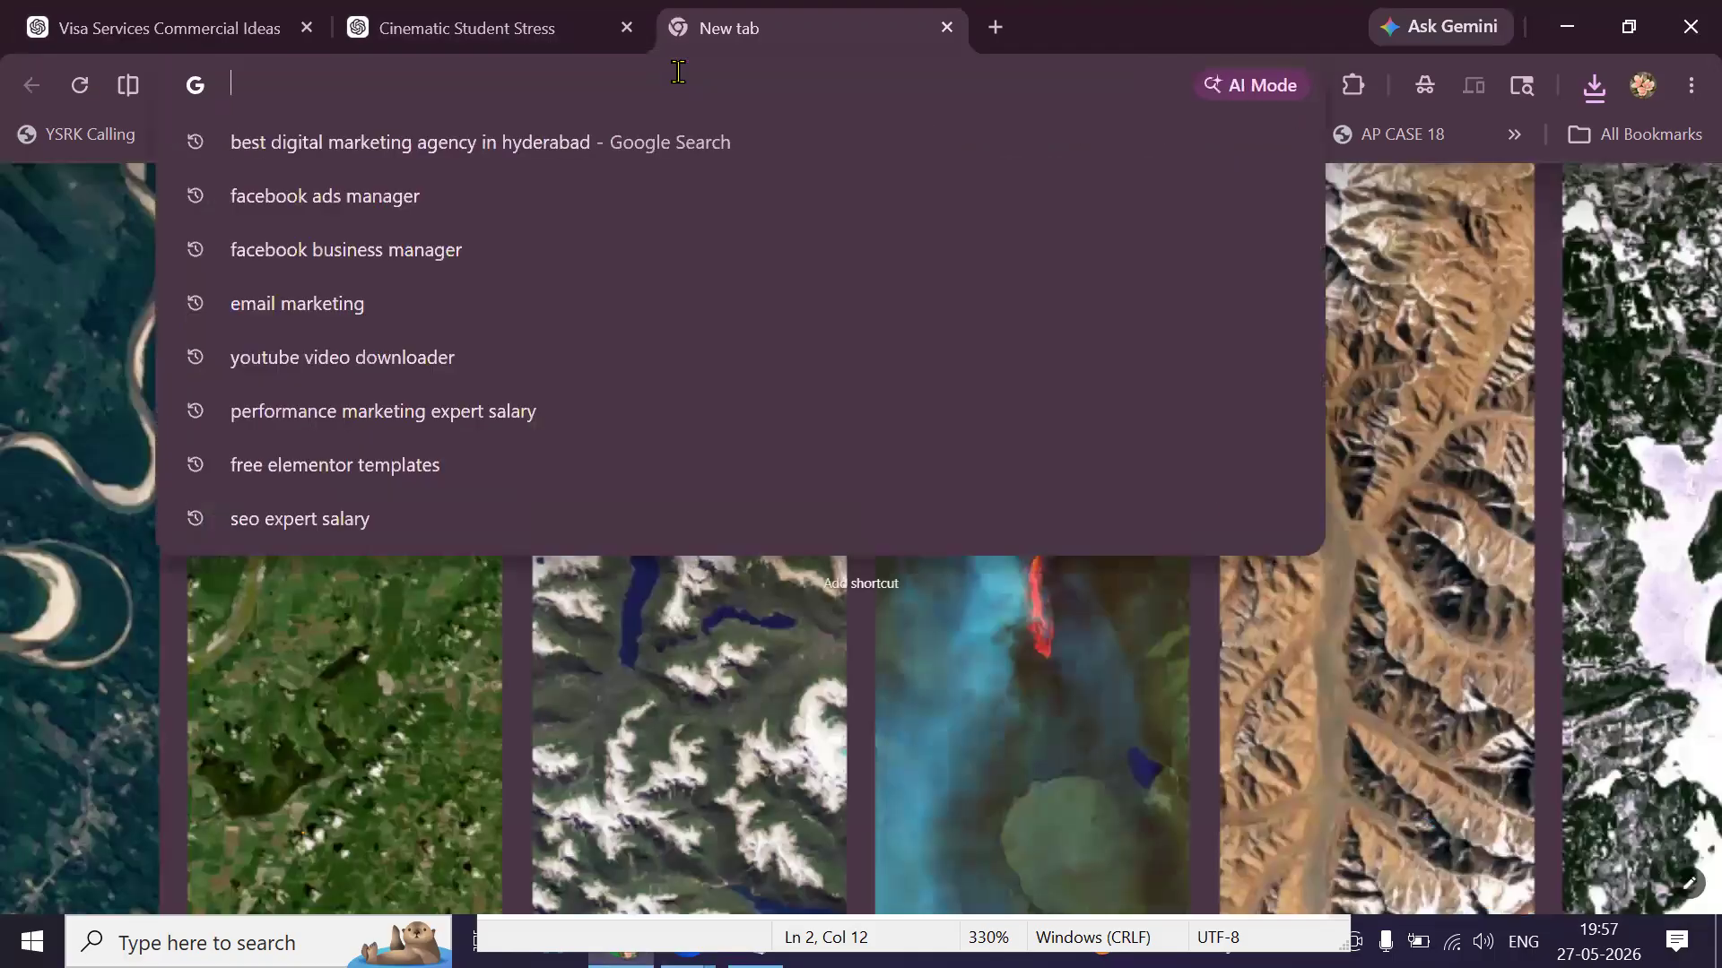
text(gemini.google.com)
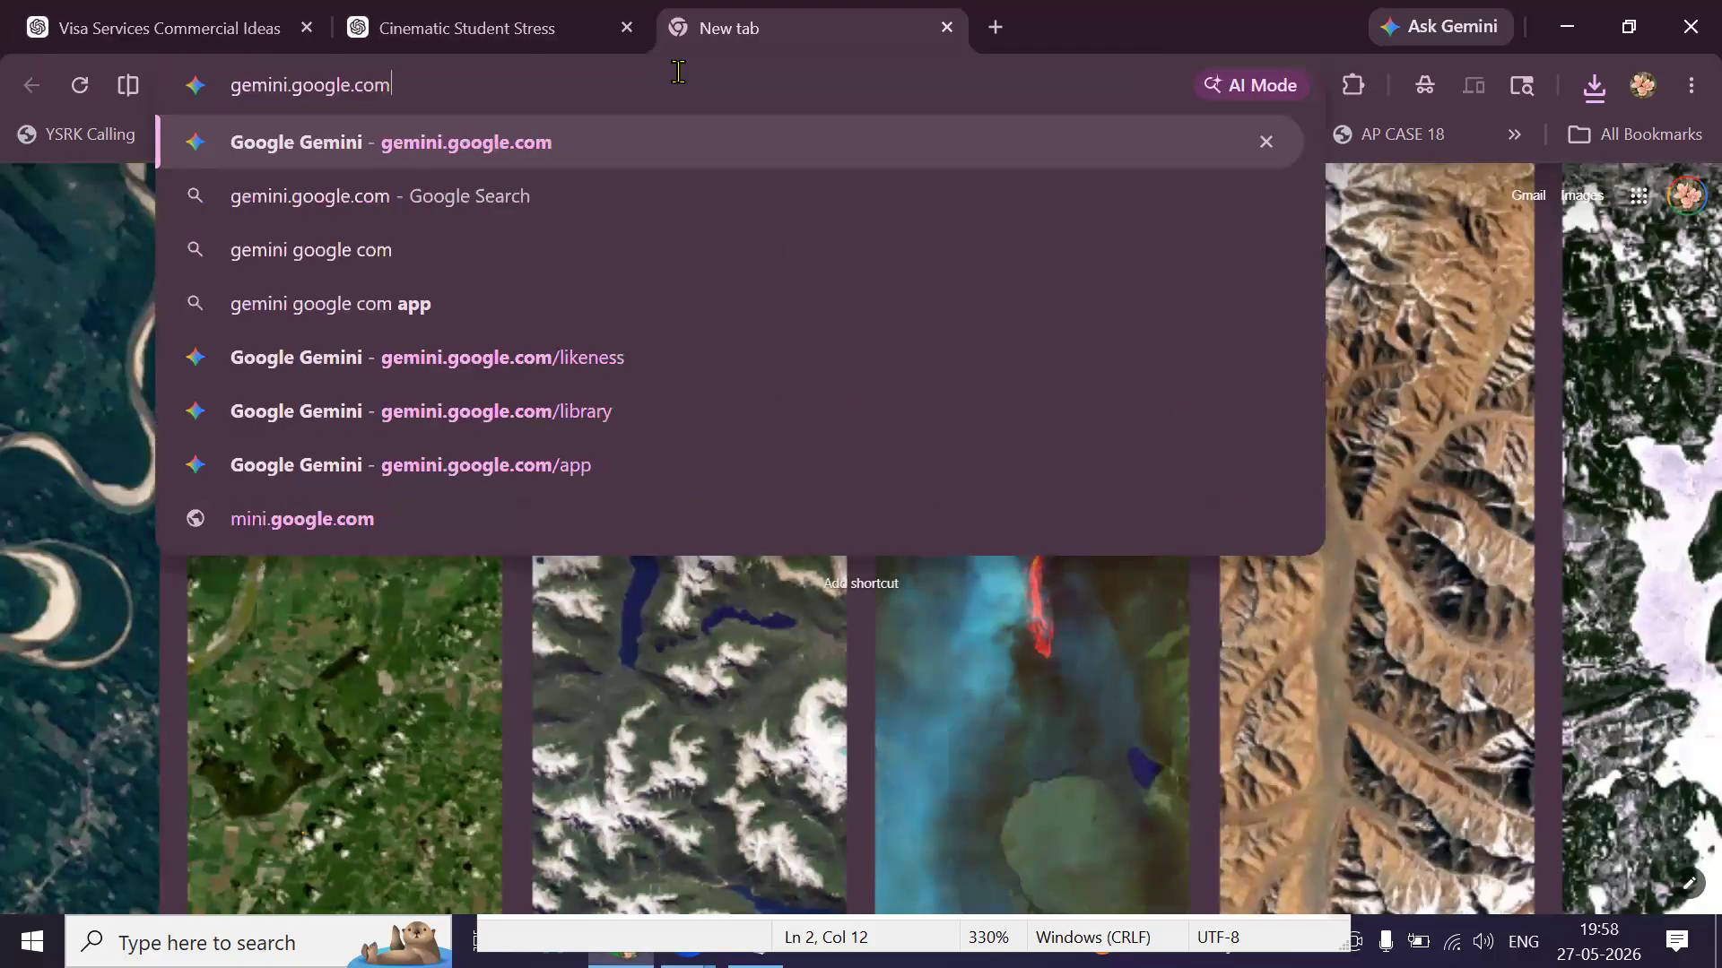
key(ctrl+a)
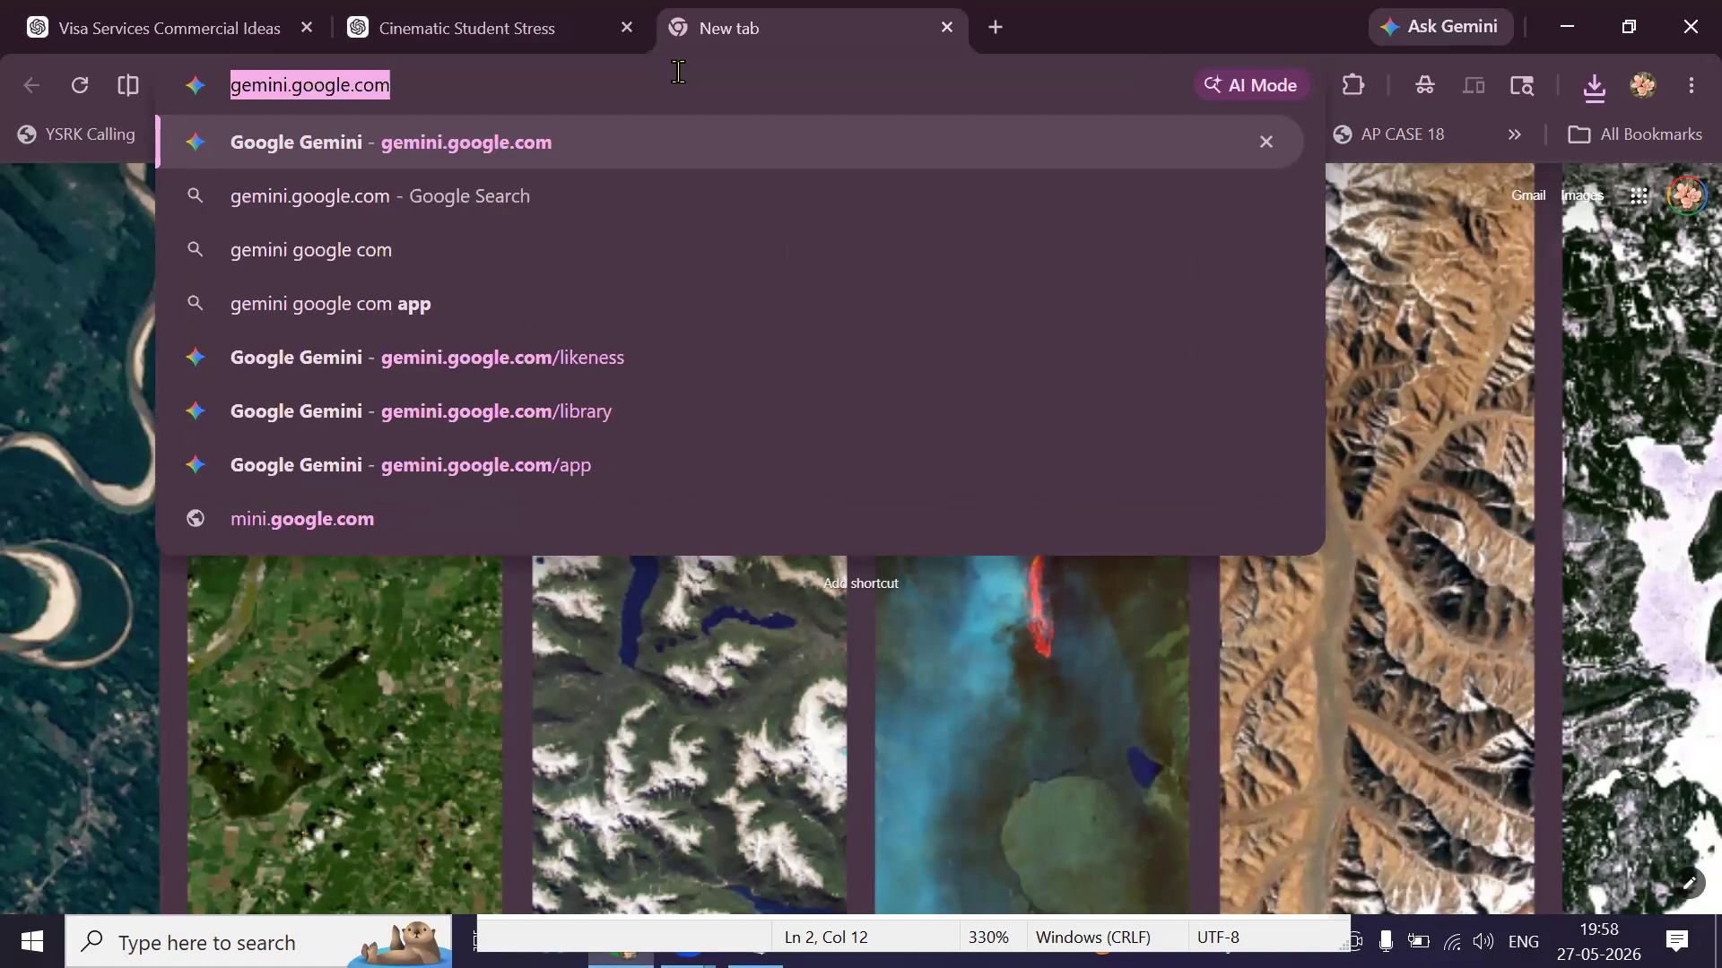
key(BackSpace)
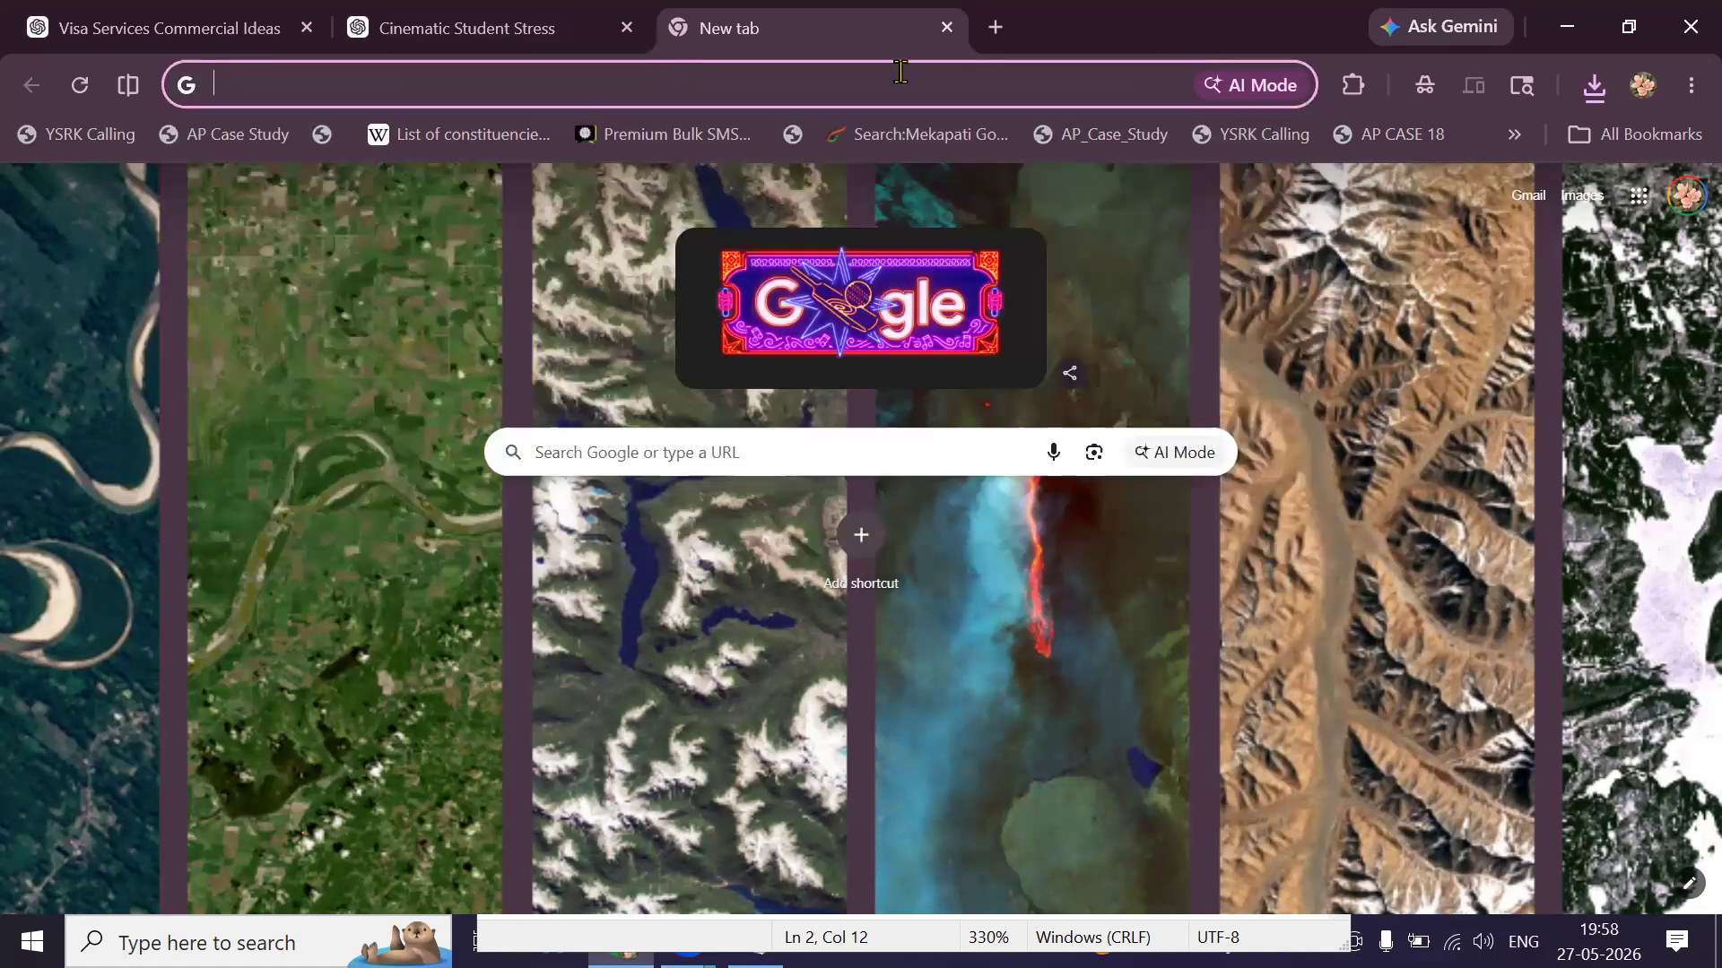
click(1638, 198)
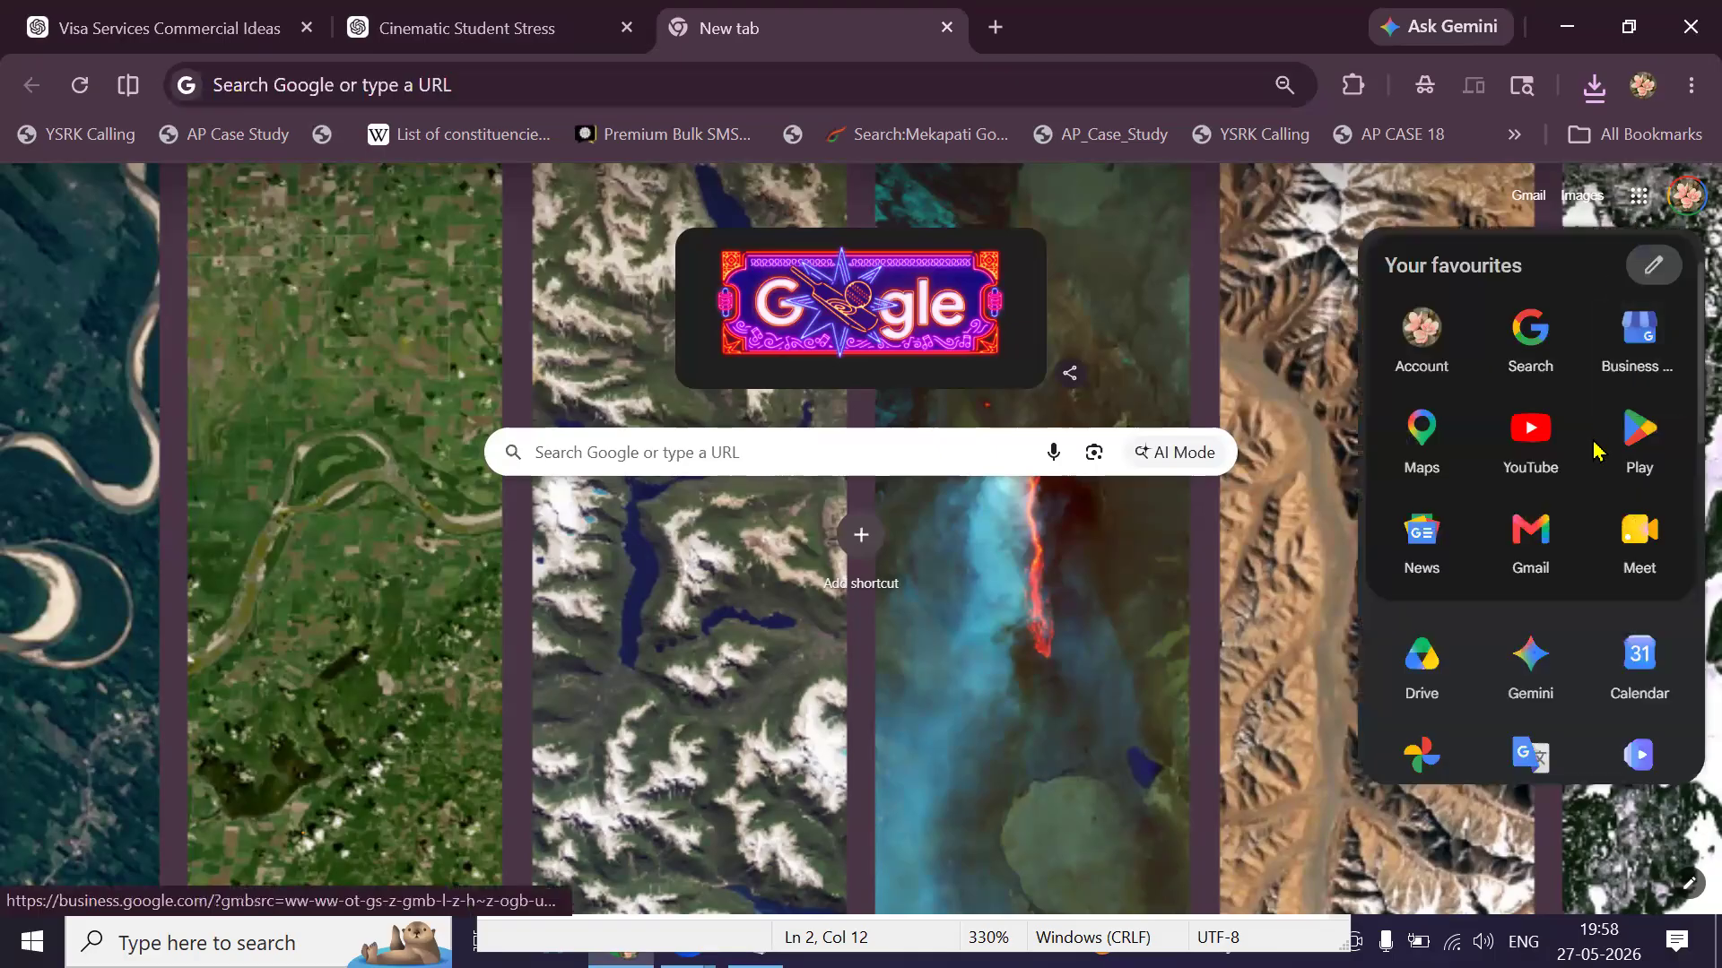
scroll(1595, 451, down, 2)
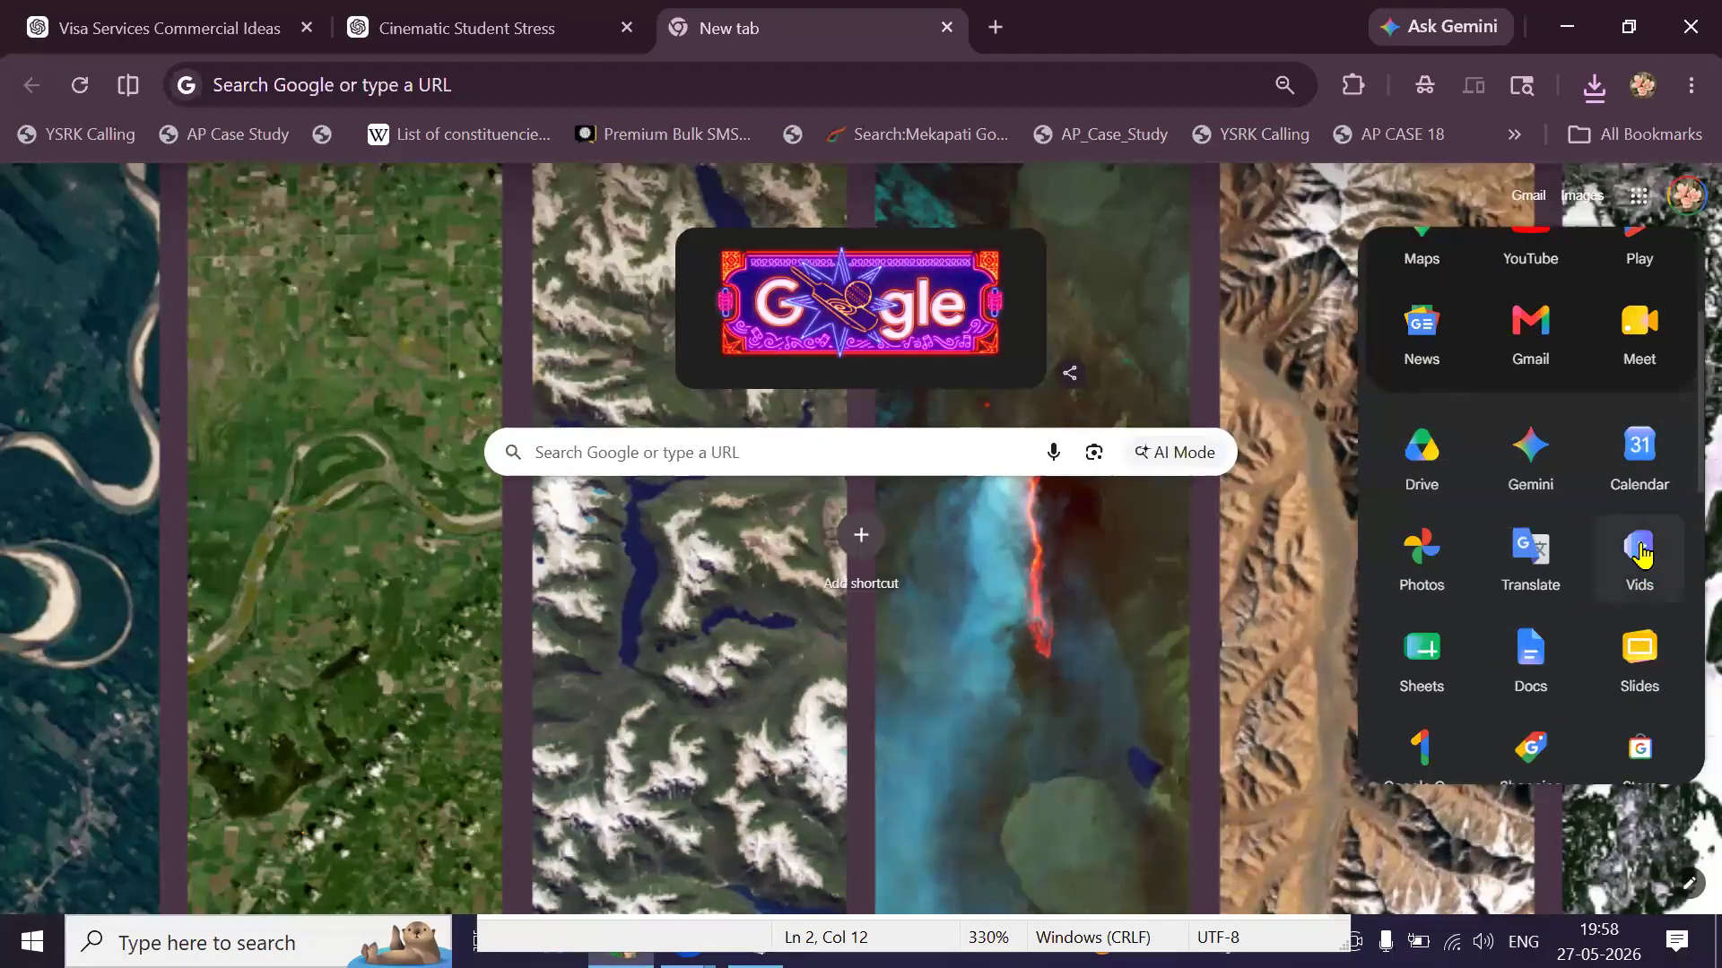
click(1655, 557)
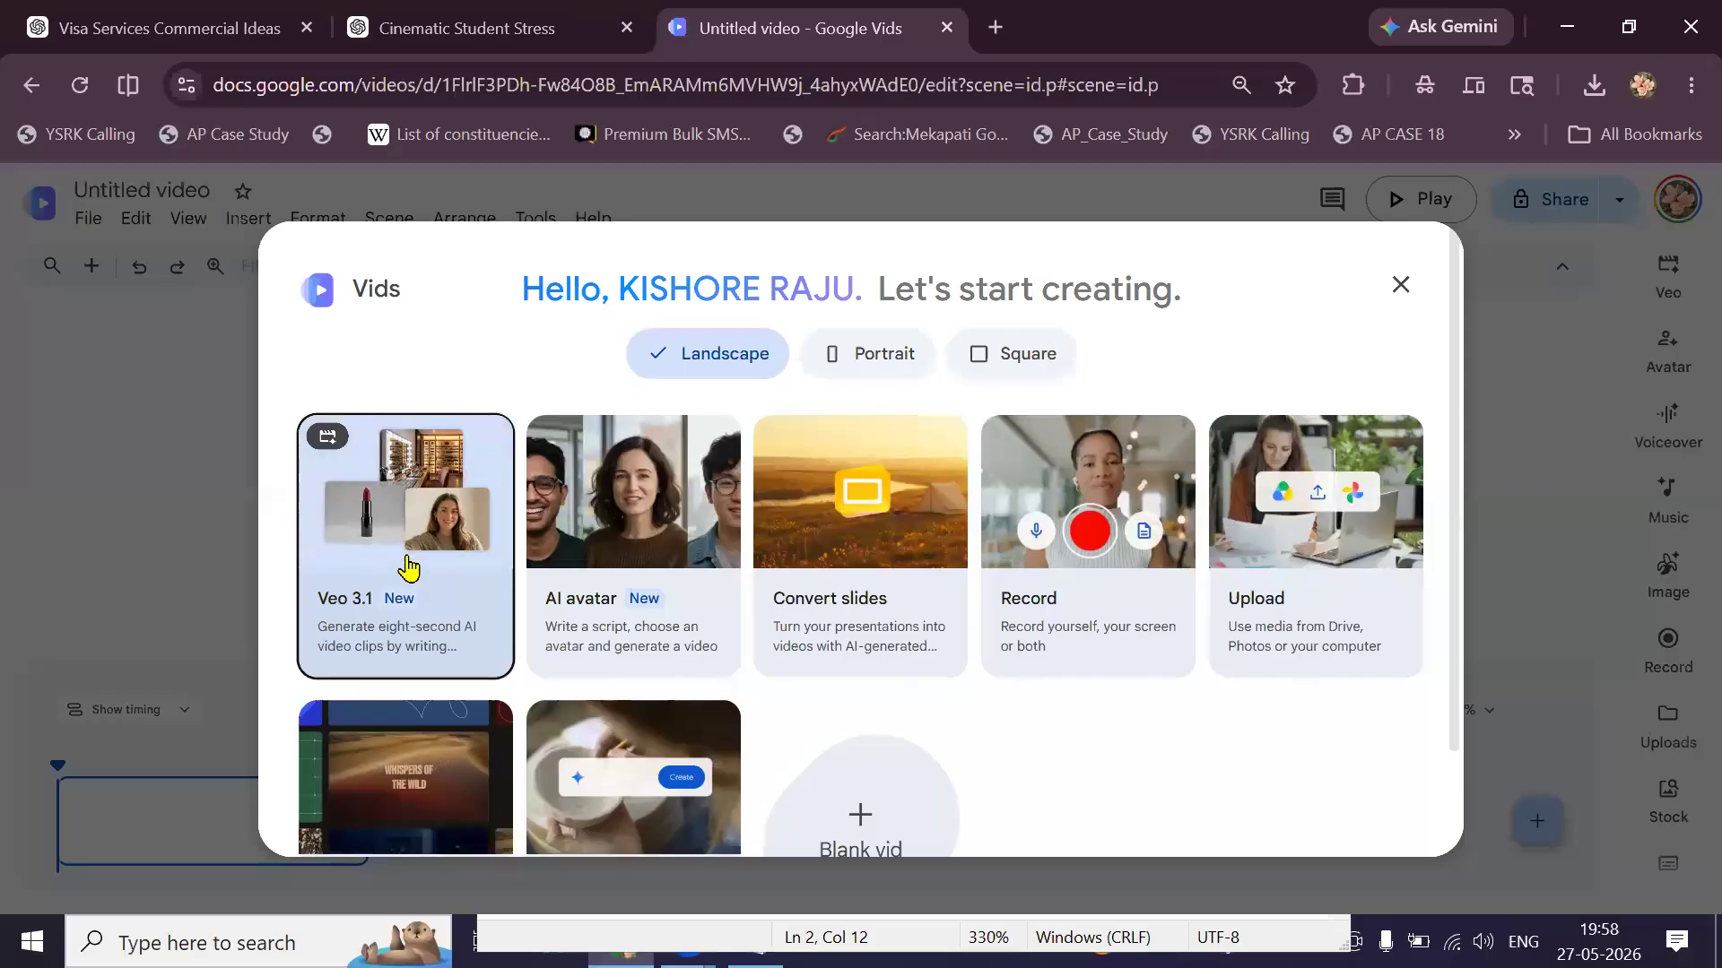
Start a Veo 3.1 clip and apply the Landscape 16:9 video size.
click(408, 567)
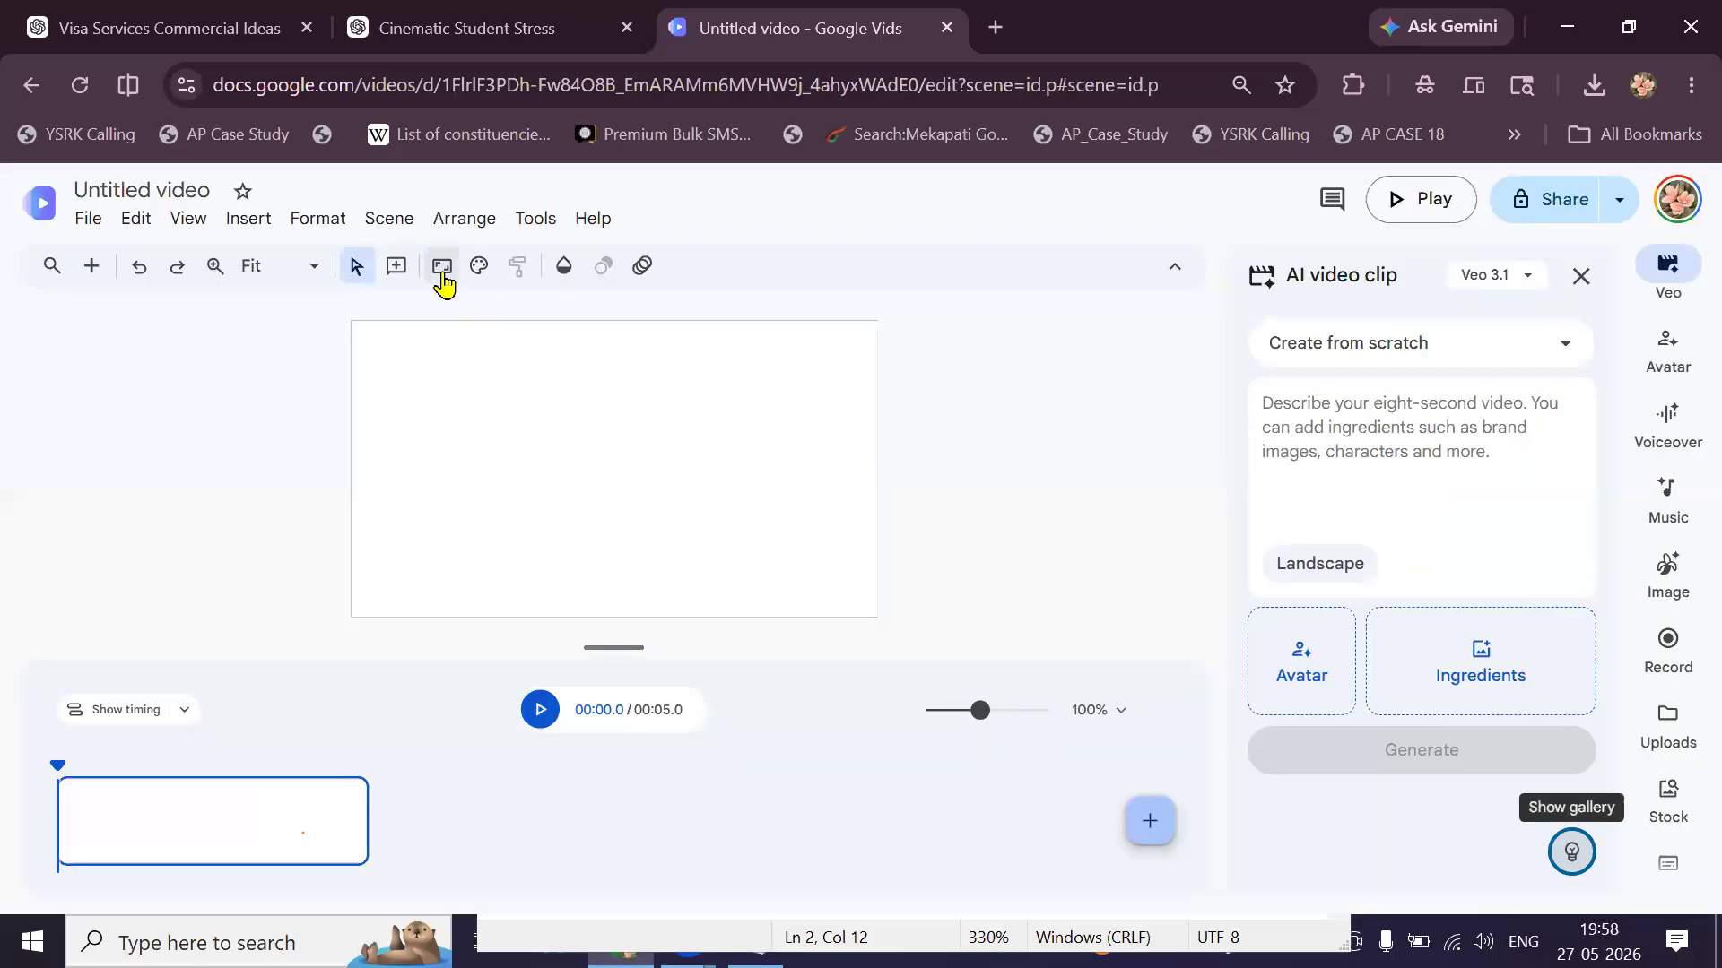
click(442, 269)
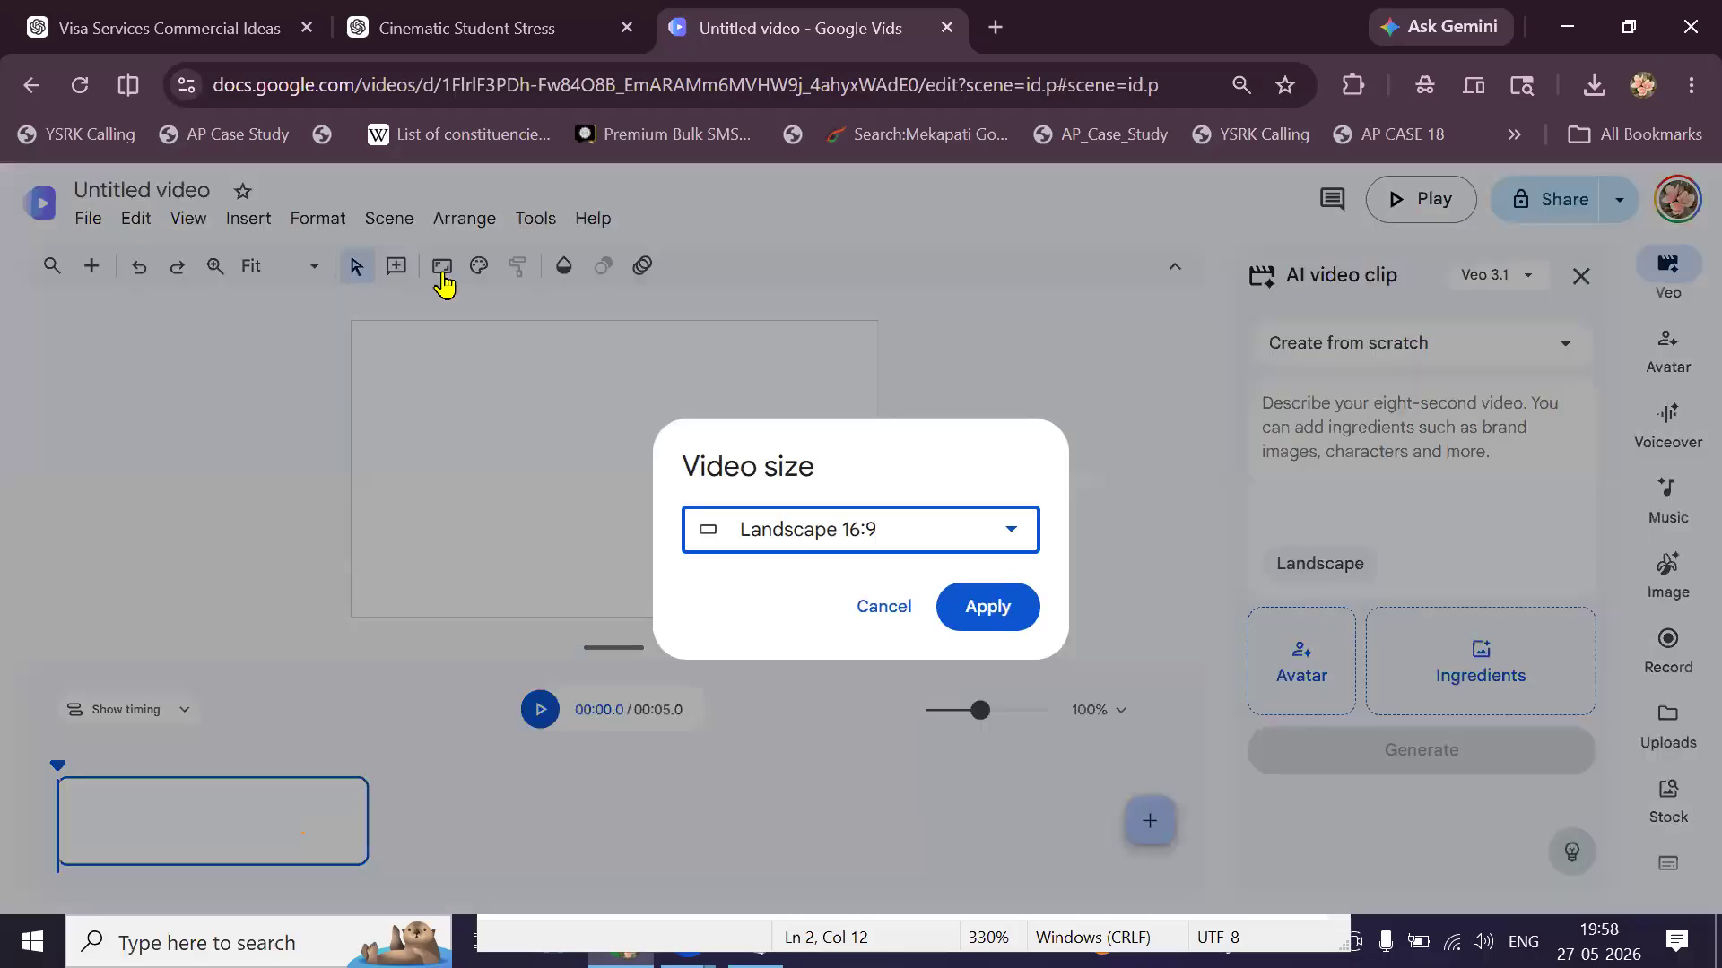
click(810, 533)
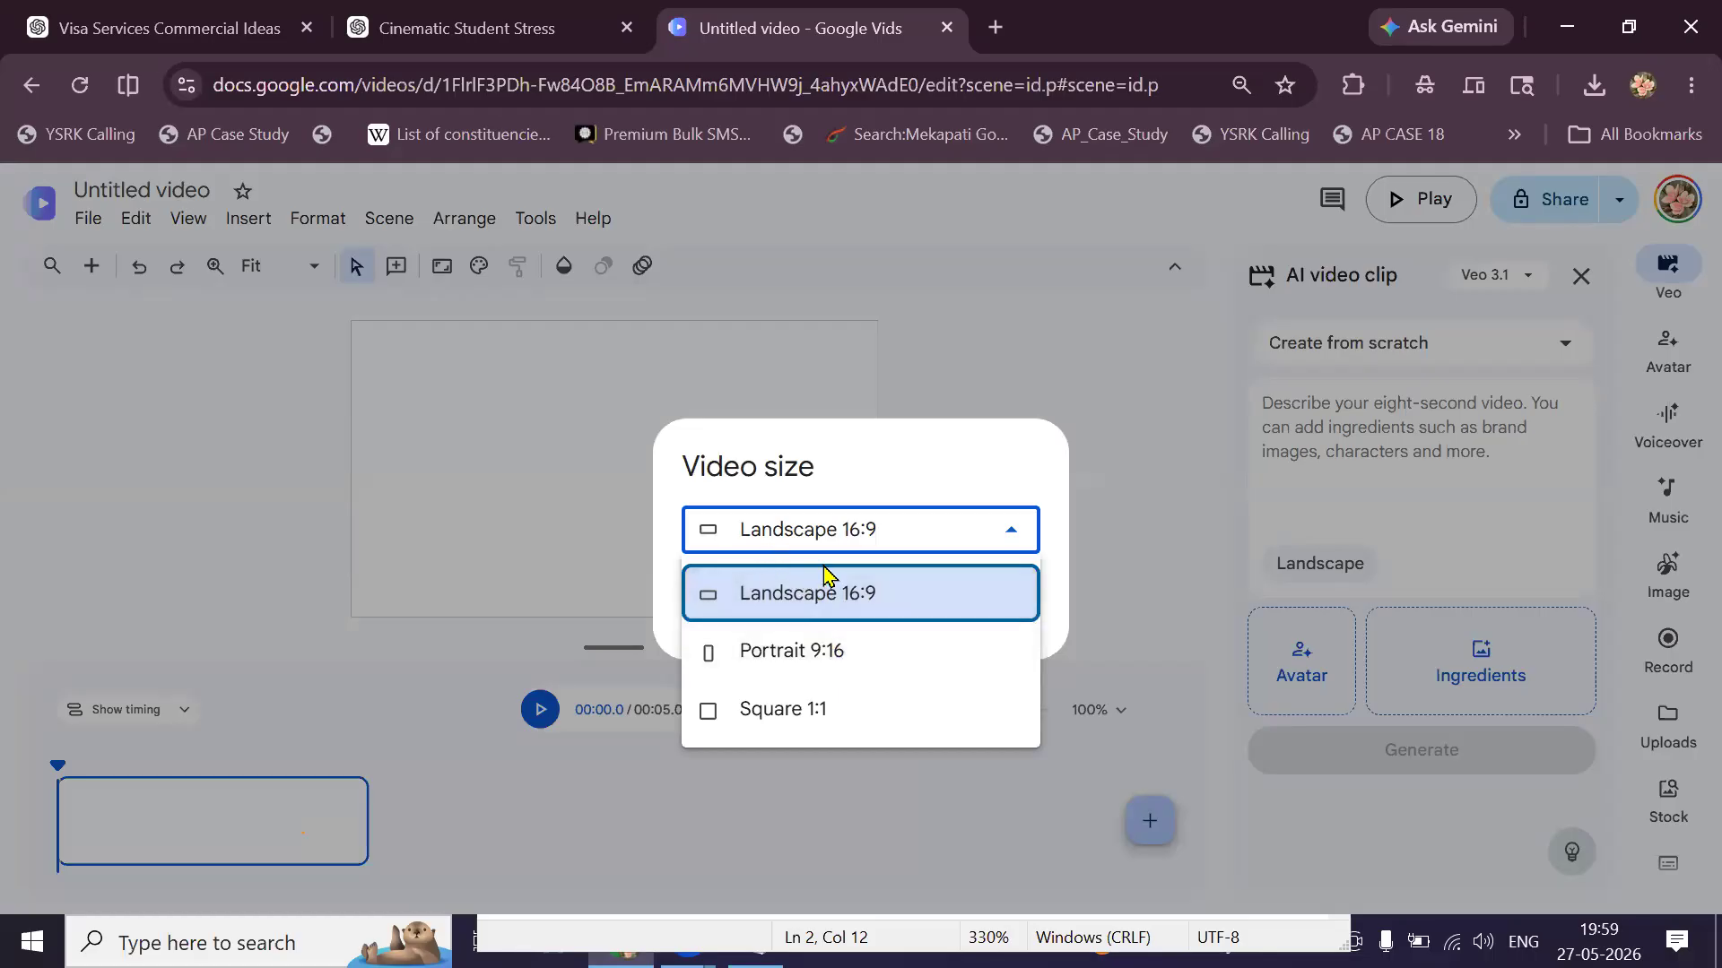
click(843, 616)
click(987, 606)
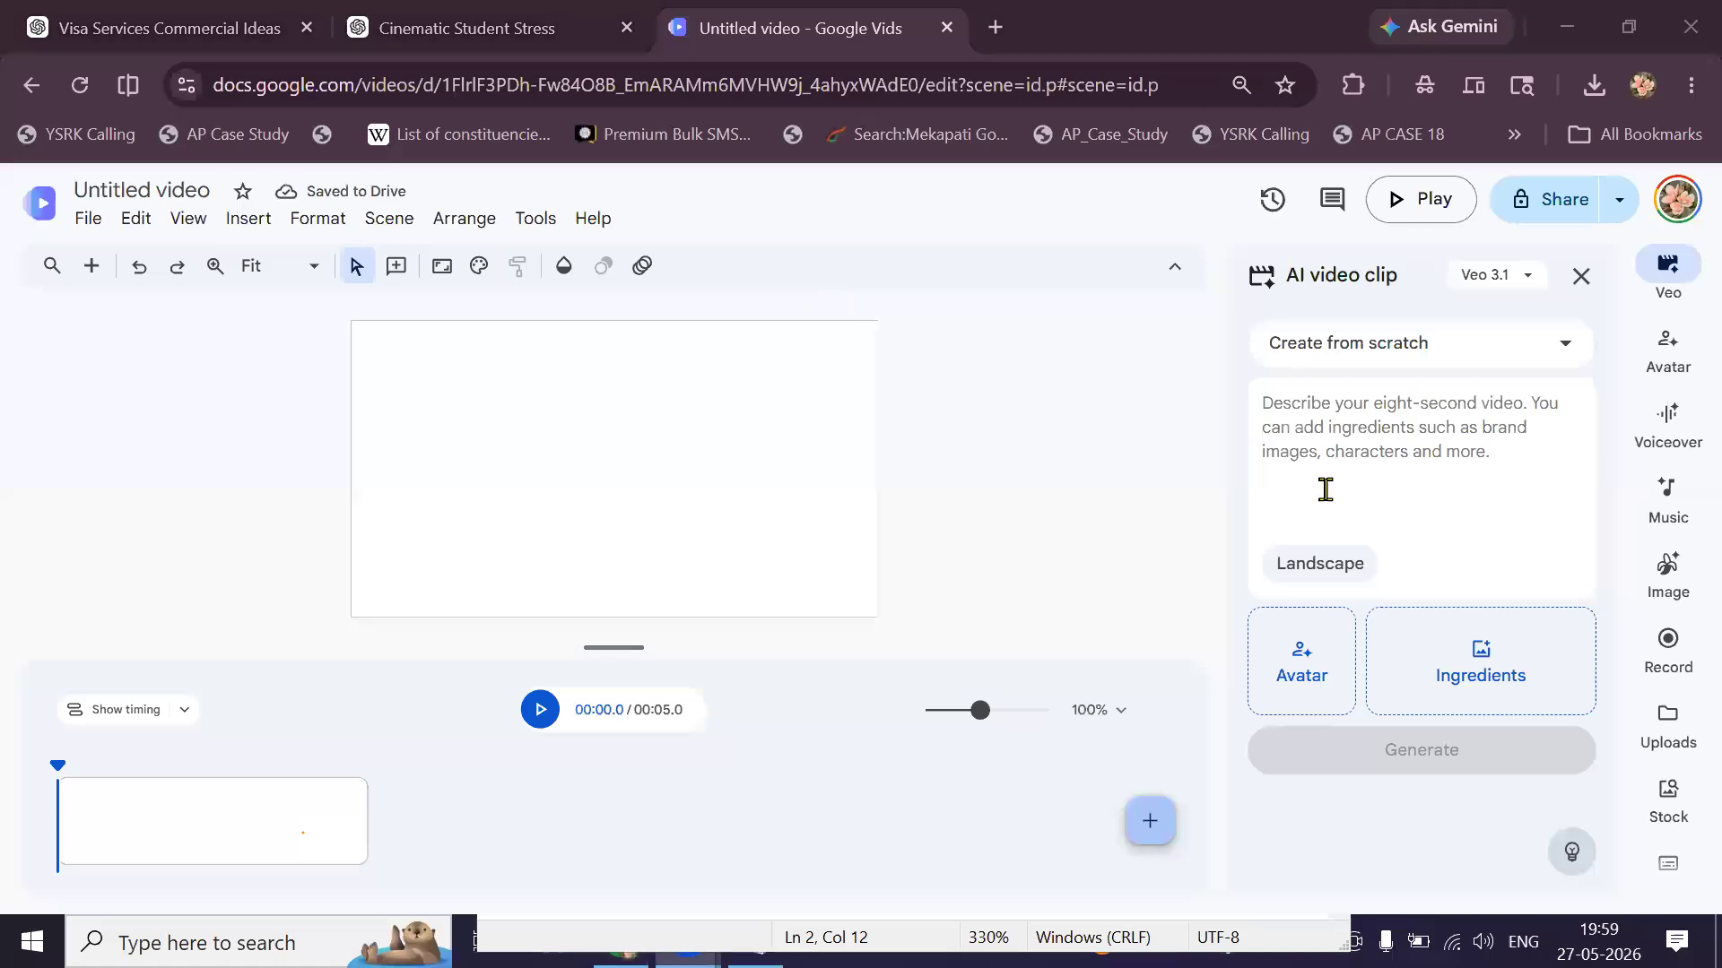
Add the SON and MOTHER images from the NOI folder as clip ingredients.
click(1522, 671)
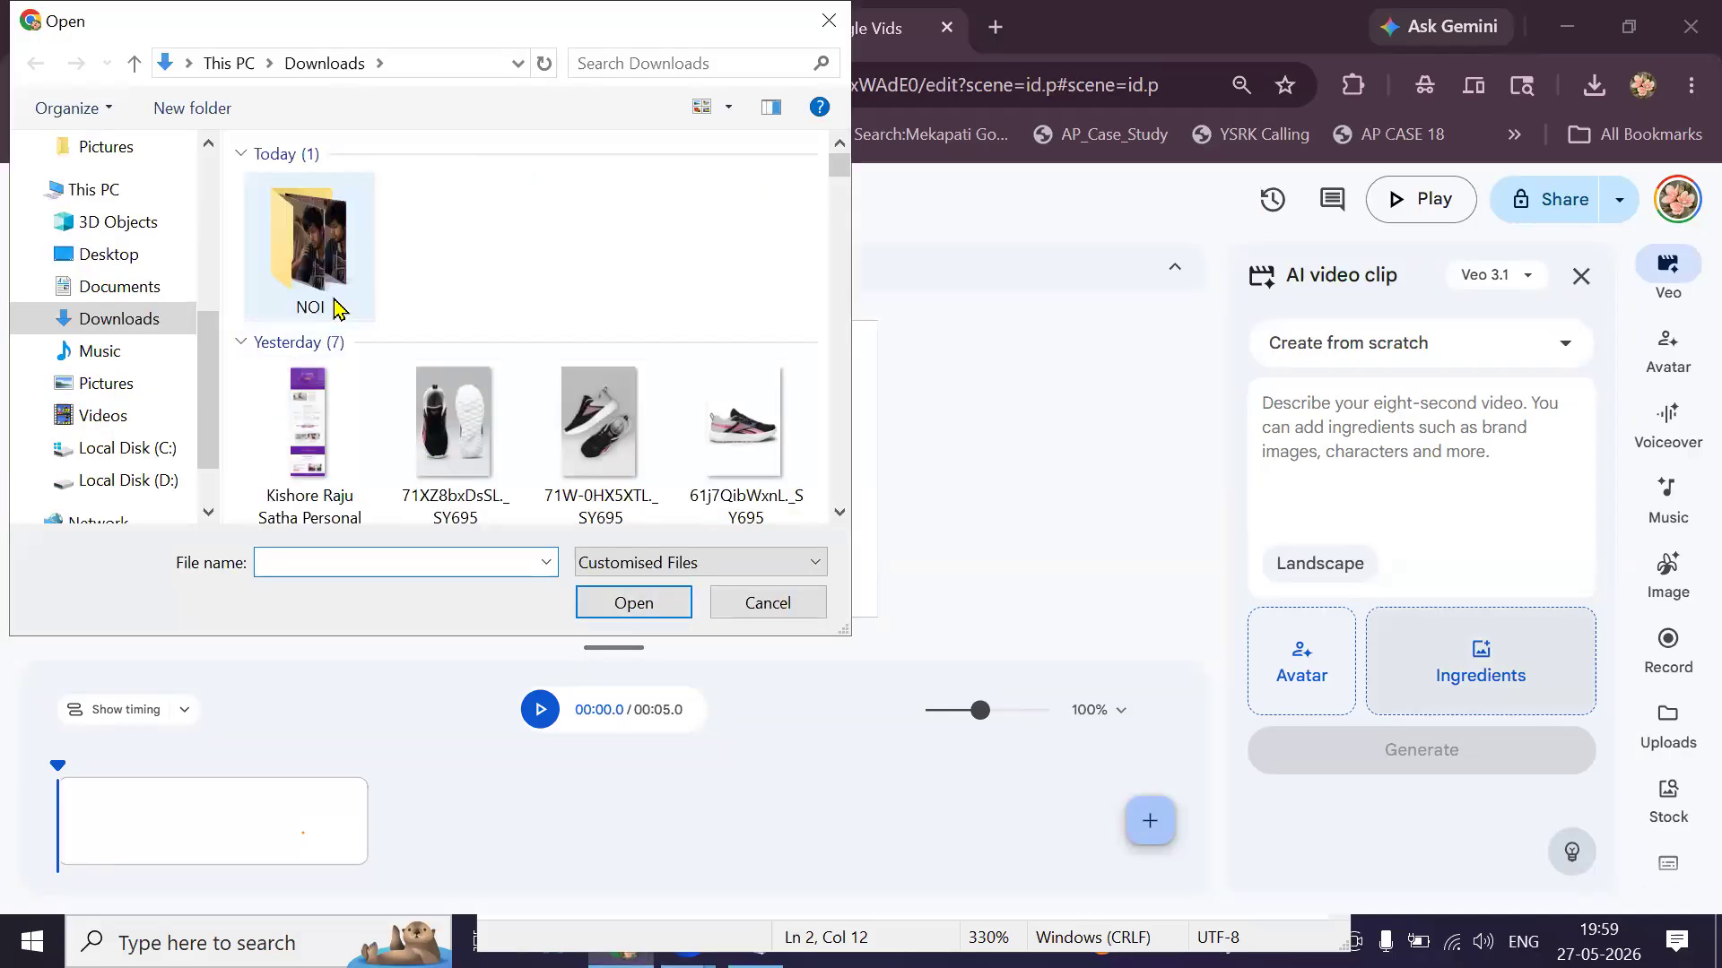
double_click(336, 308)
click(592, 280)
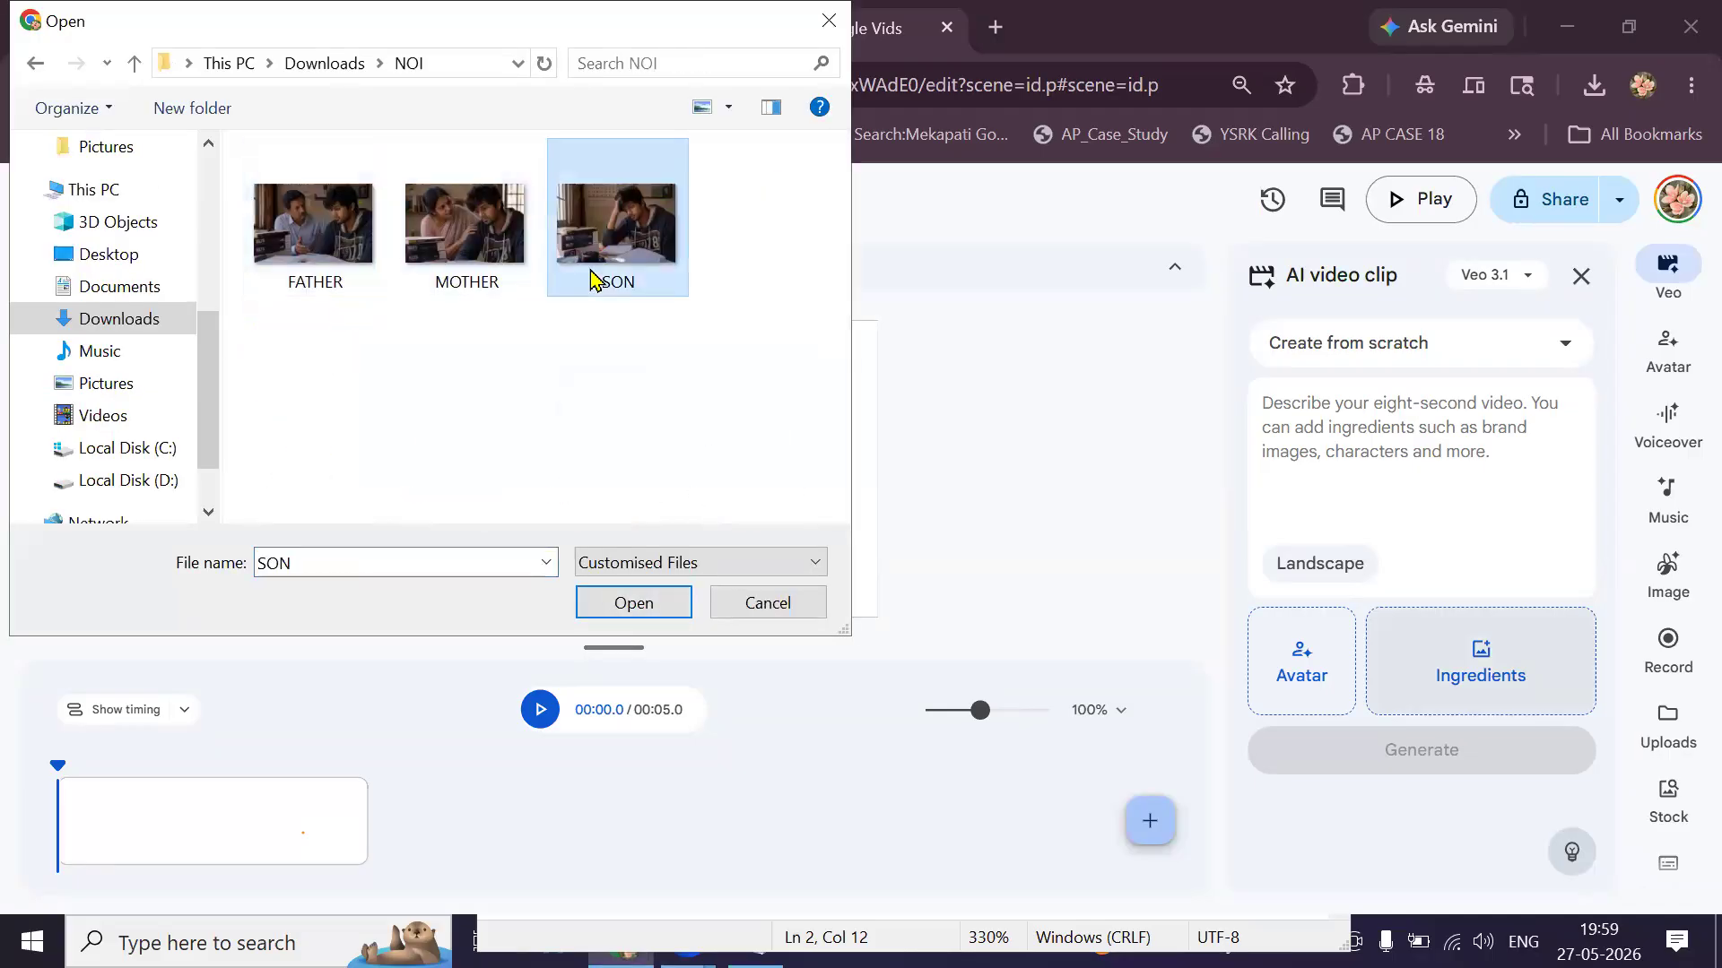
click(633, 602)
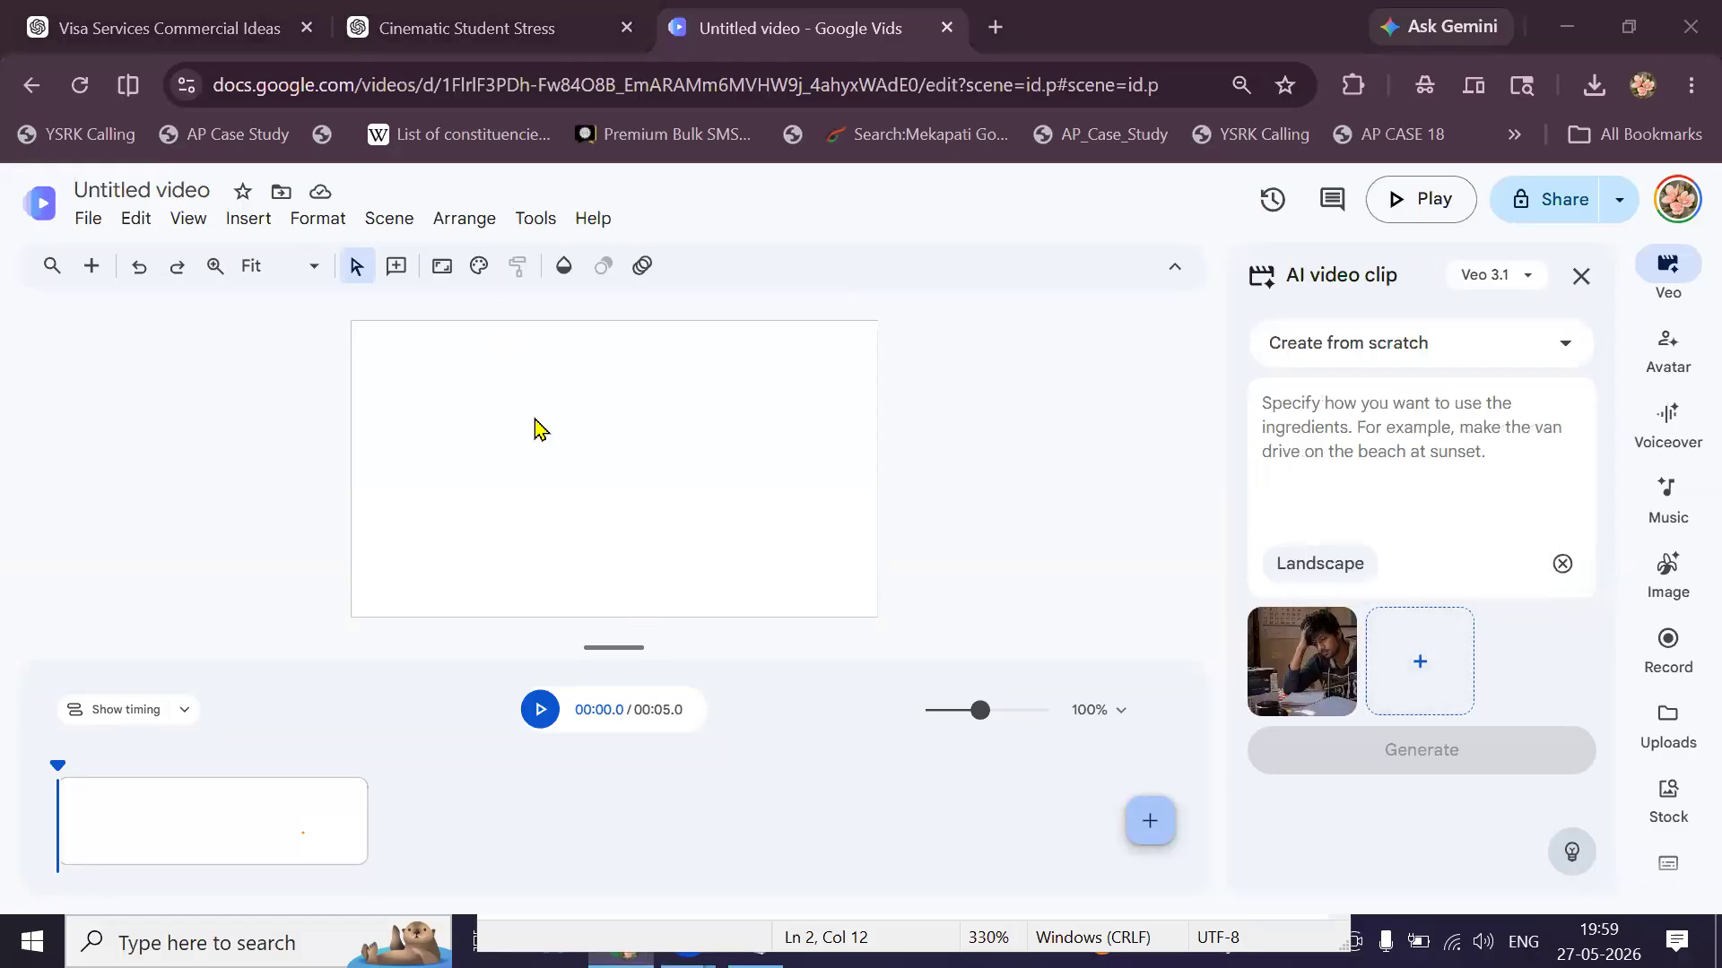
key(Right)
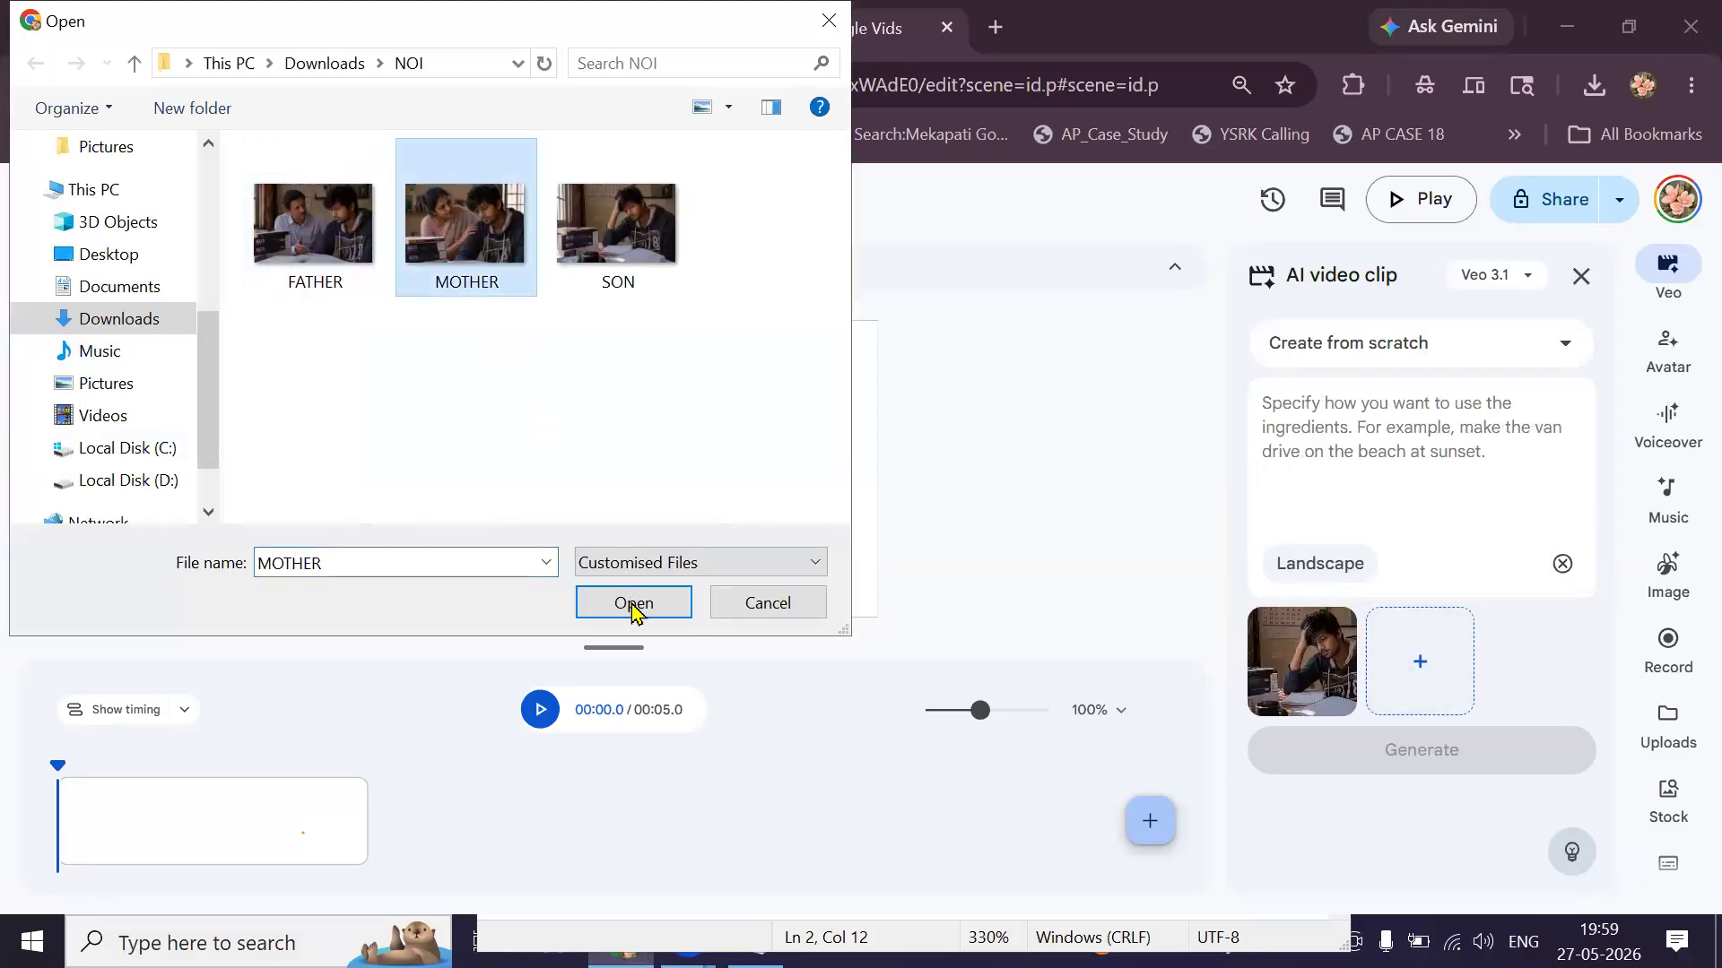
key(Return)
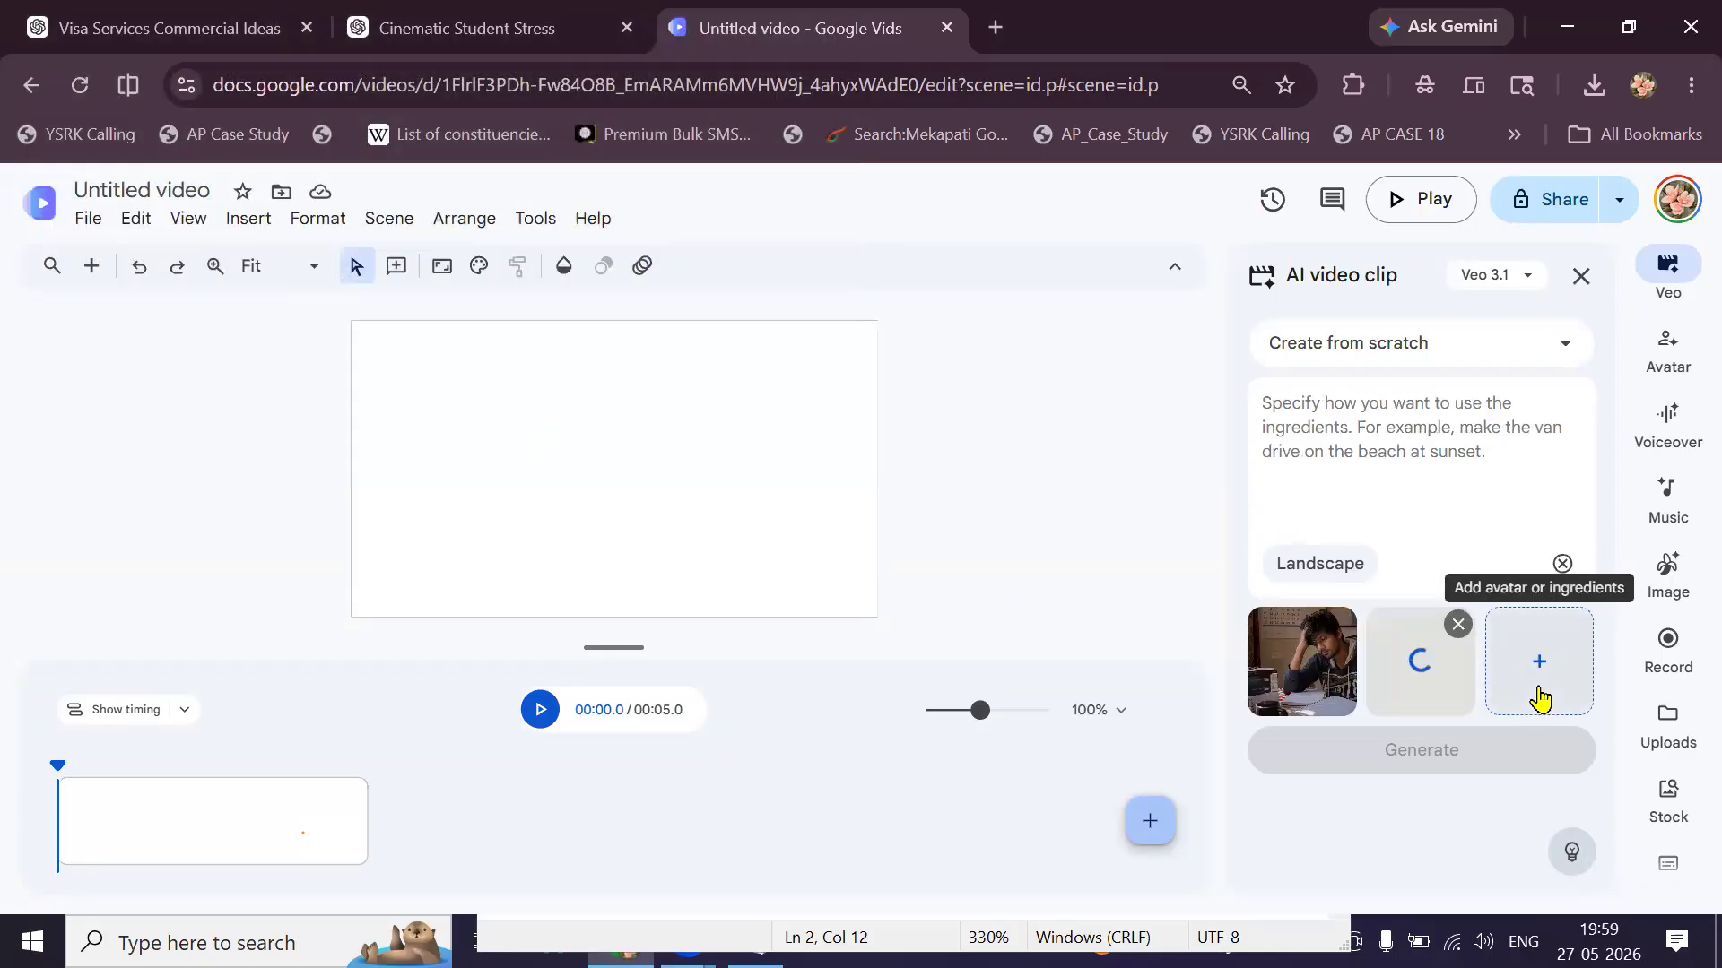
Add the FATHER image as a third ingredient, then return to the ChatGPT chat.
click(1539, 661)
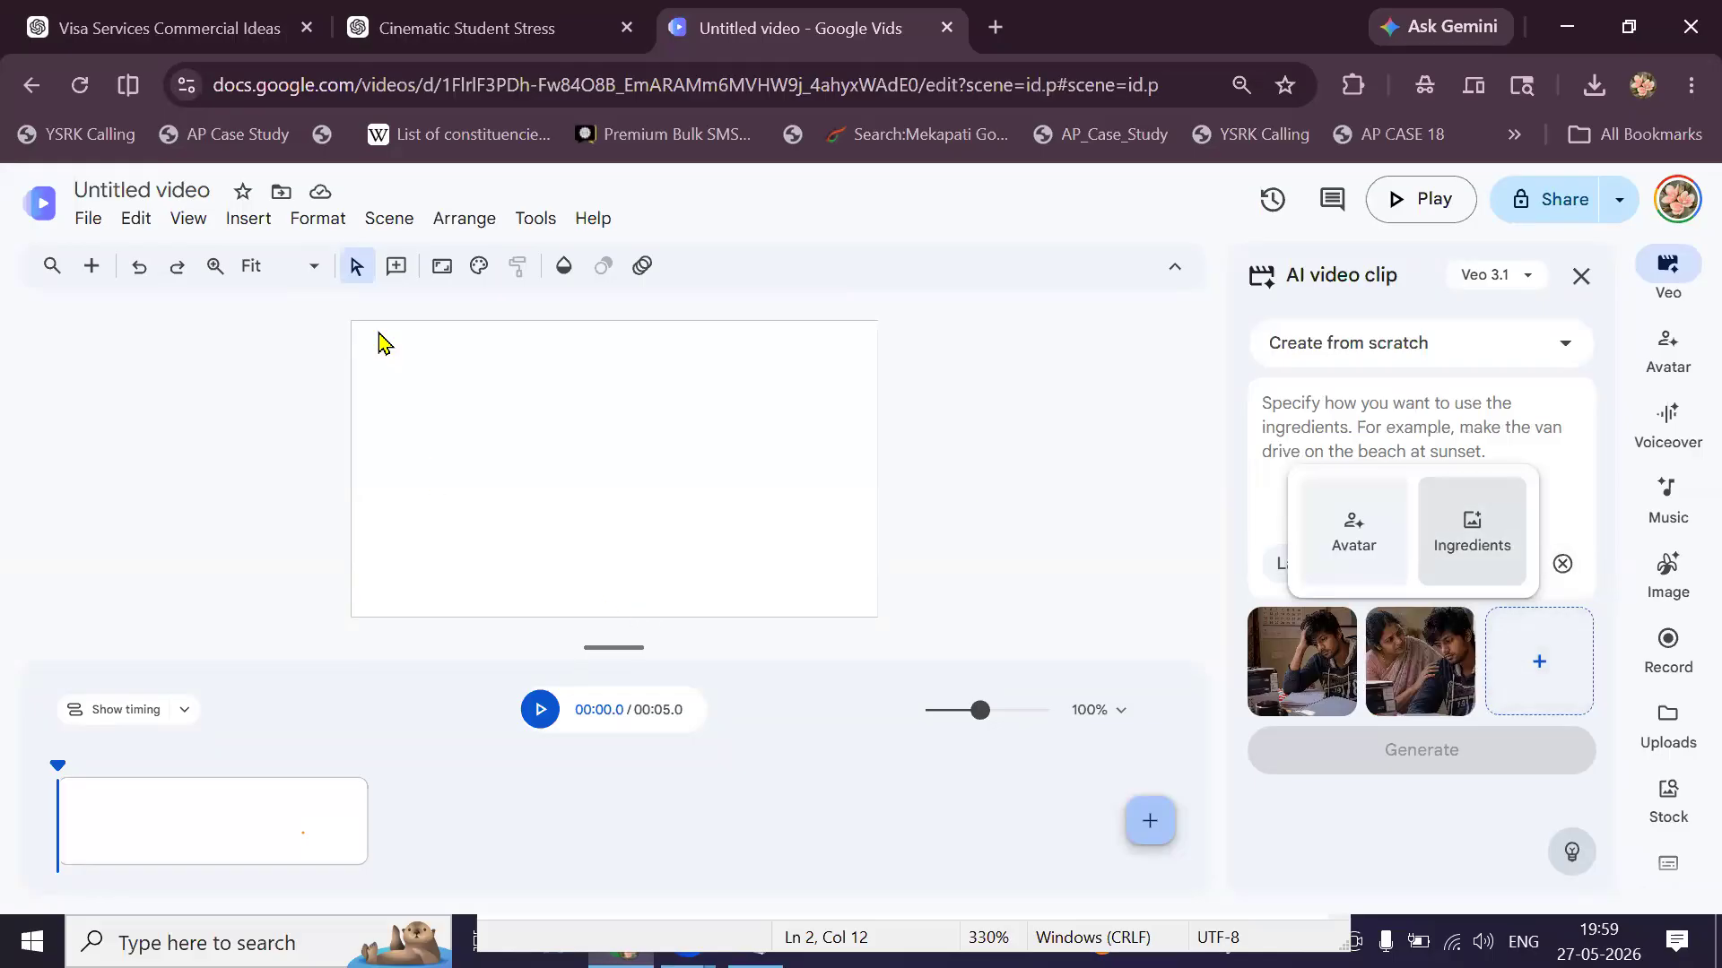
click(1472, 532)
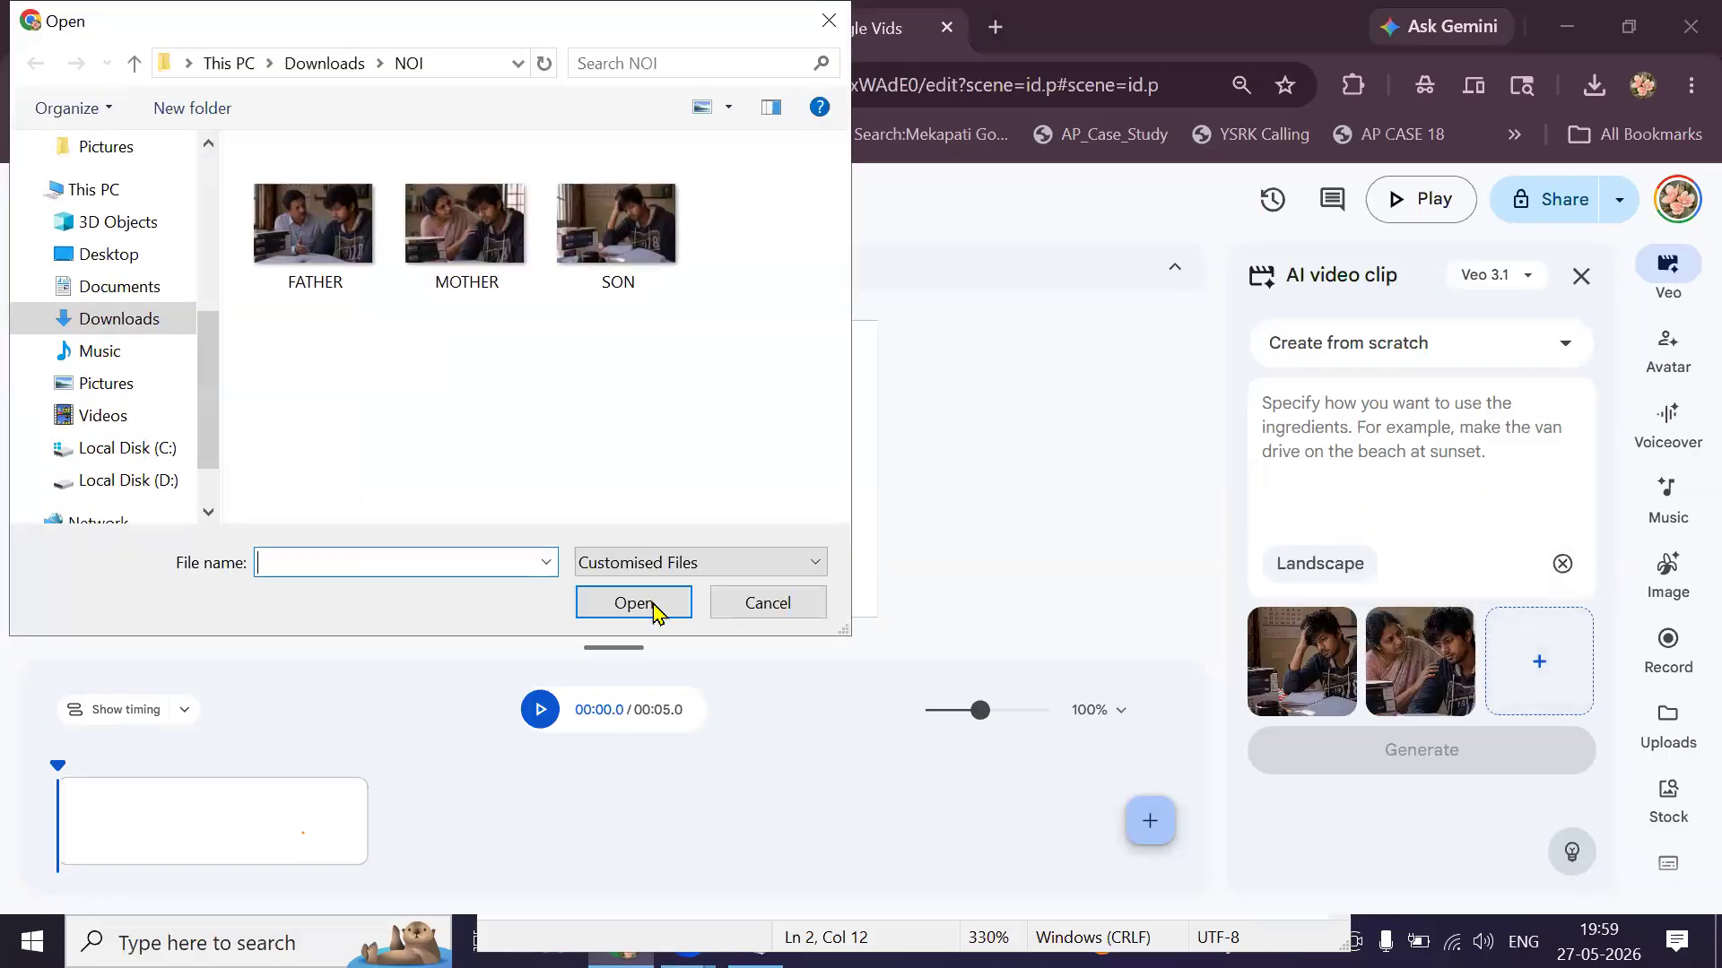
key(shift+Tab)
click(633, 602)
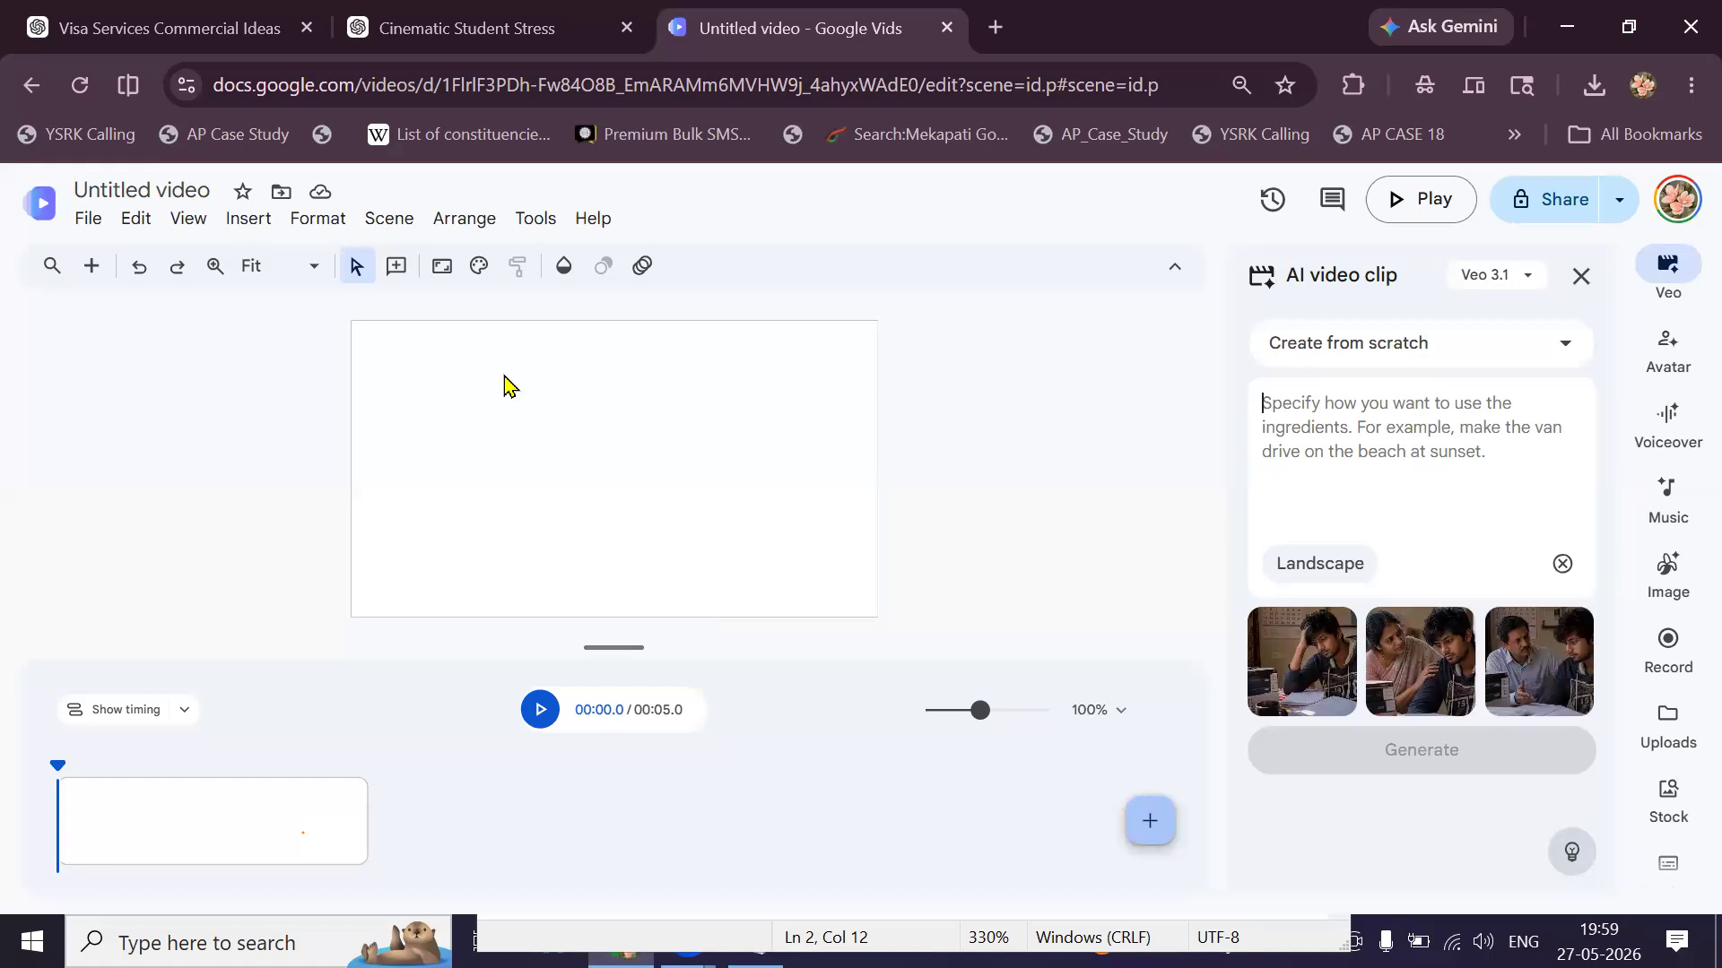
click(215, 40)
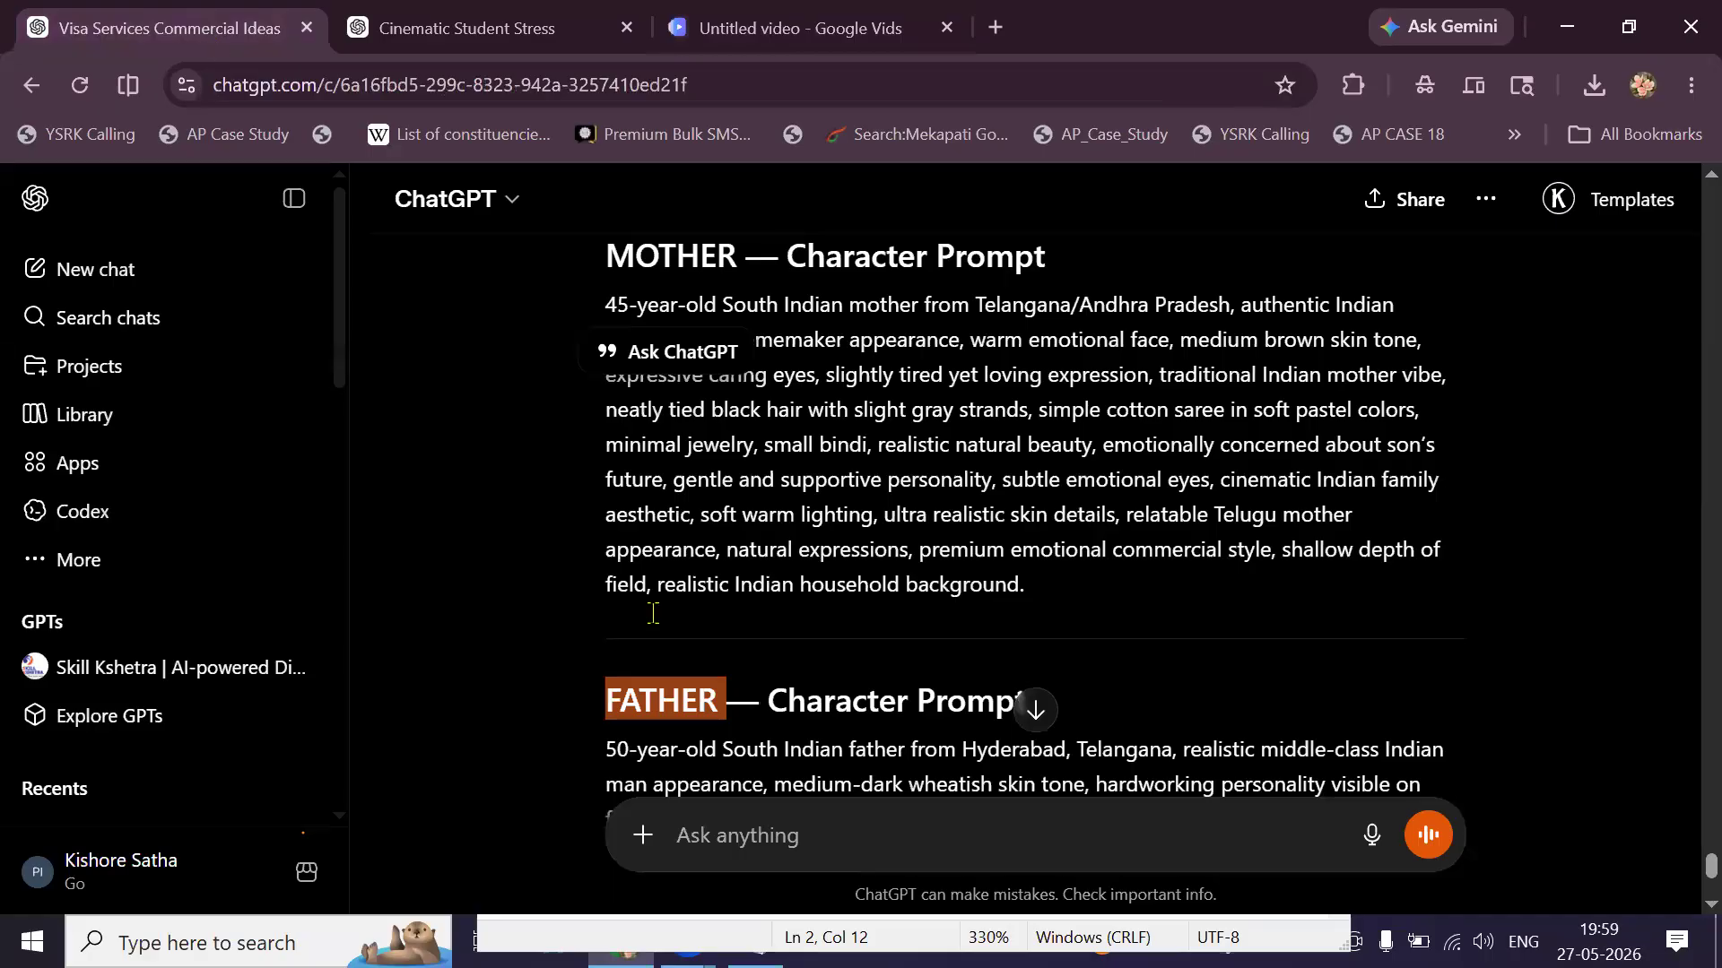
Select the Scene 1 'The Worry' Veo 3 prompt through its Aspect Ratio and Quality lines.
scroll(653, 613, up, 15)
scroll(653, 612, up, 4)
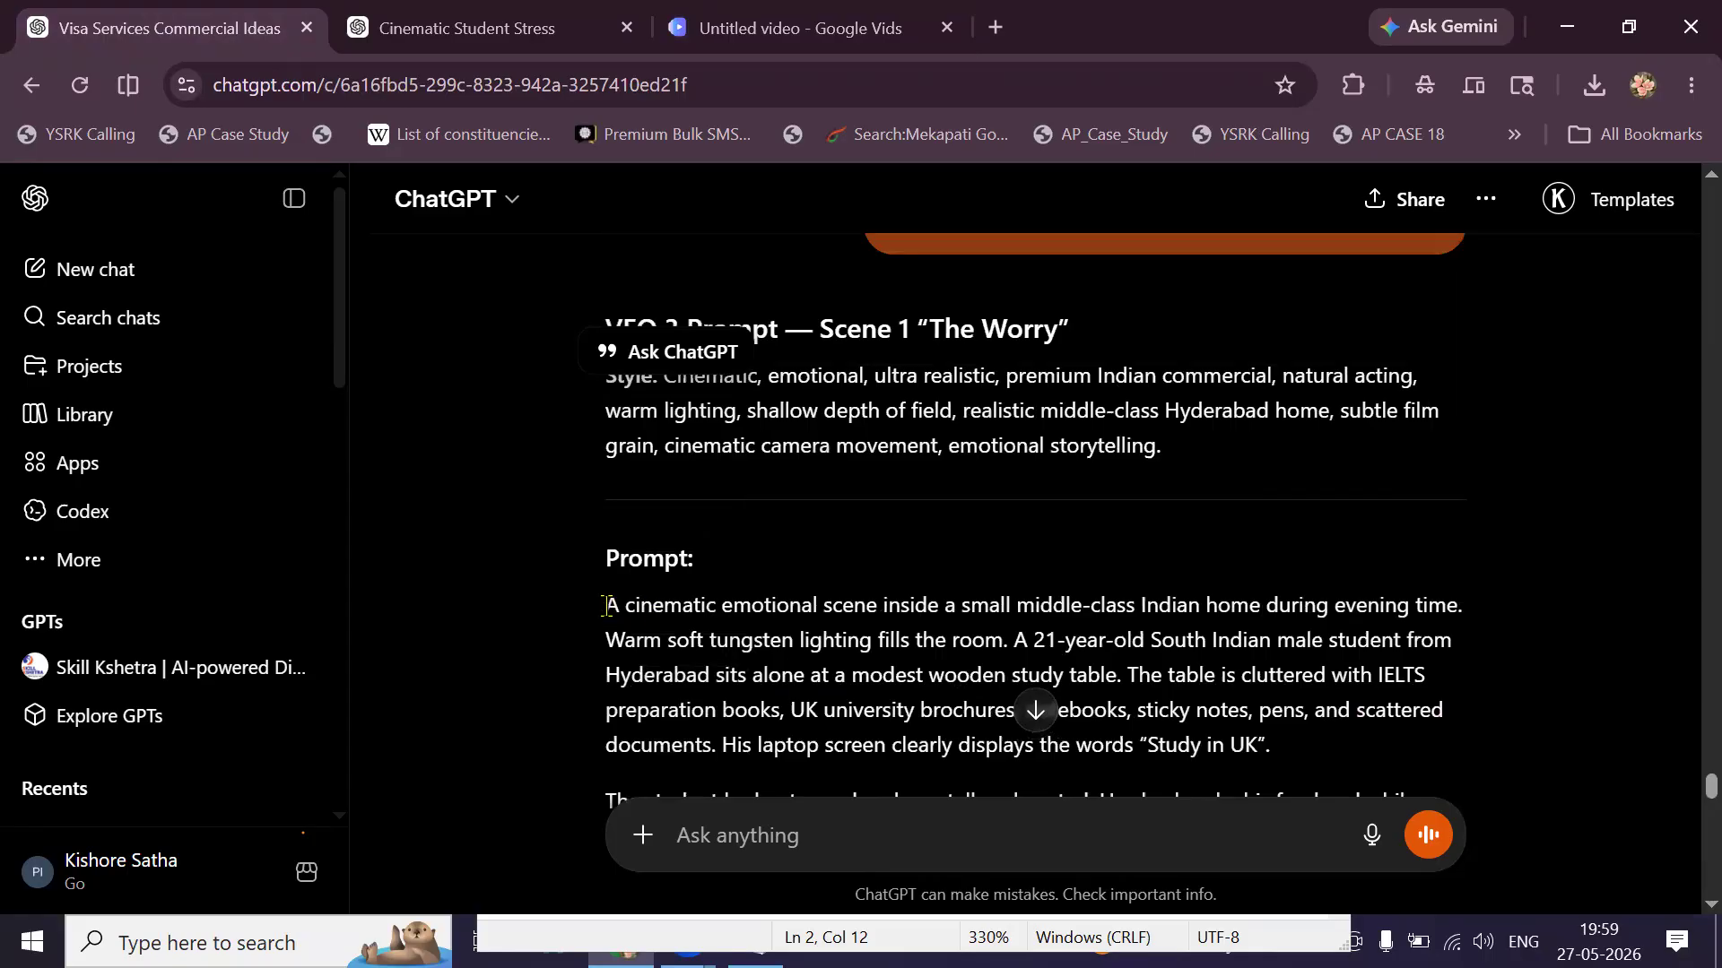
drag(602, 606, 770, 632)
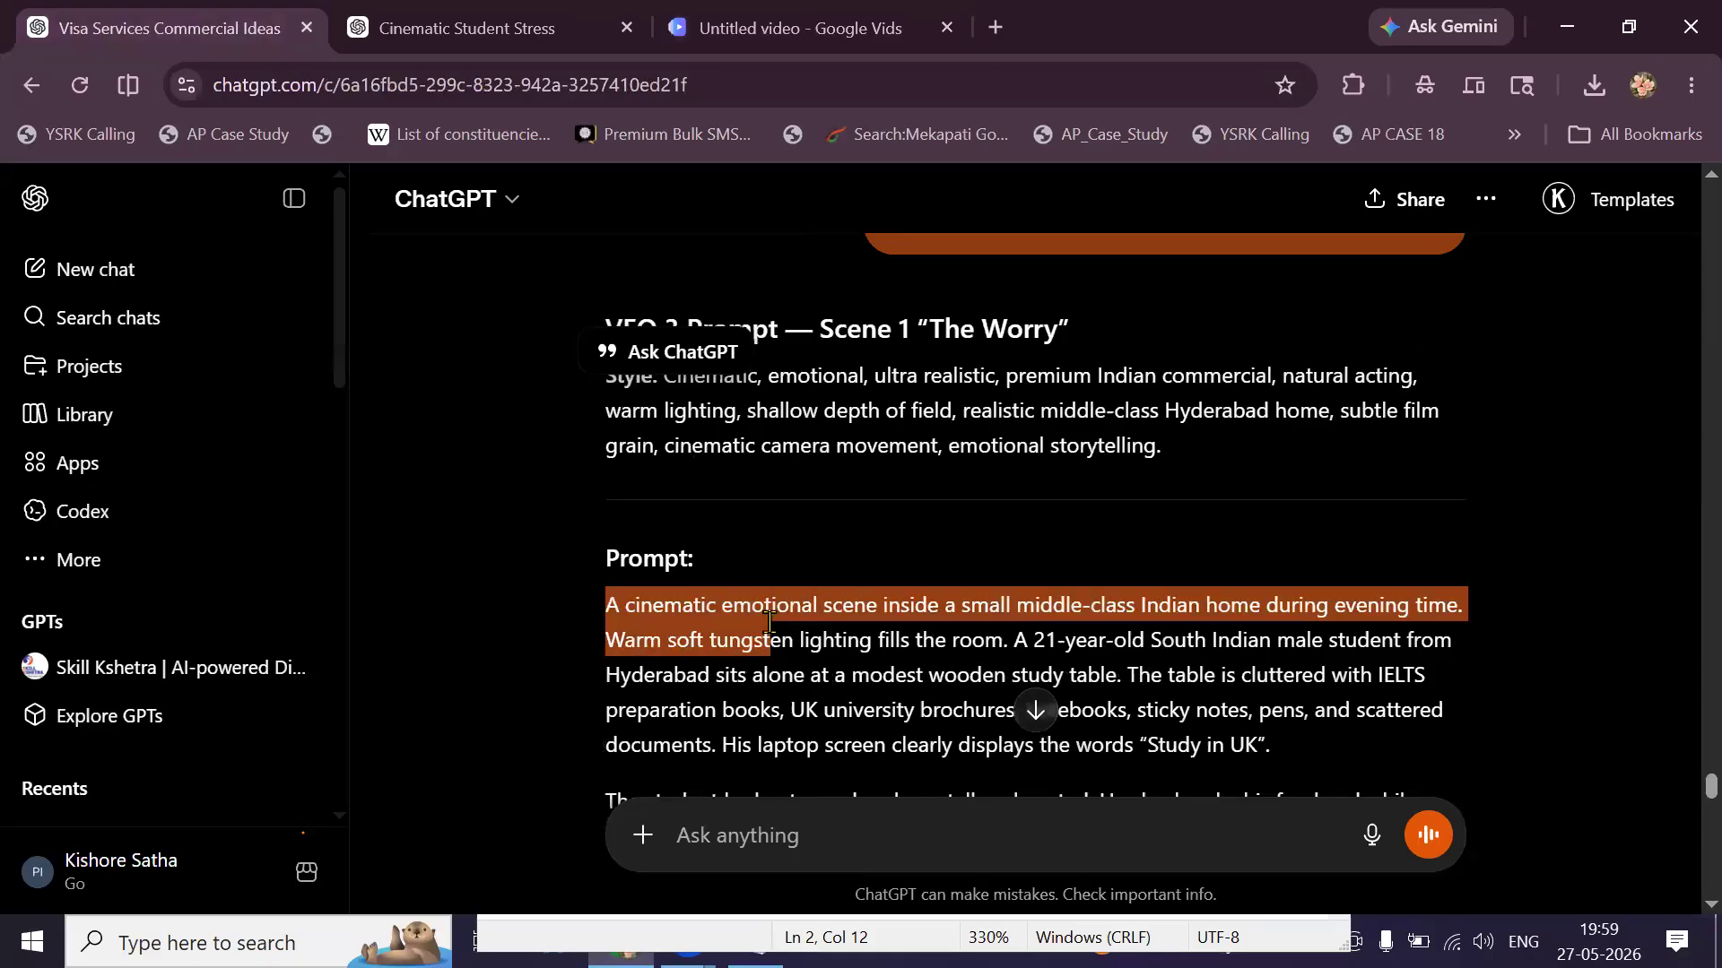
scroll(770, 622, down, 4)
scroll(769, 621, down, 6)
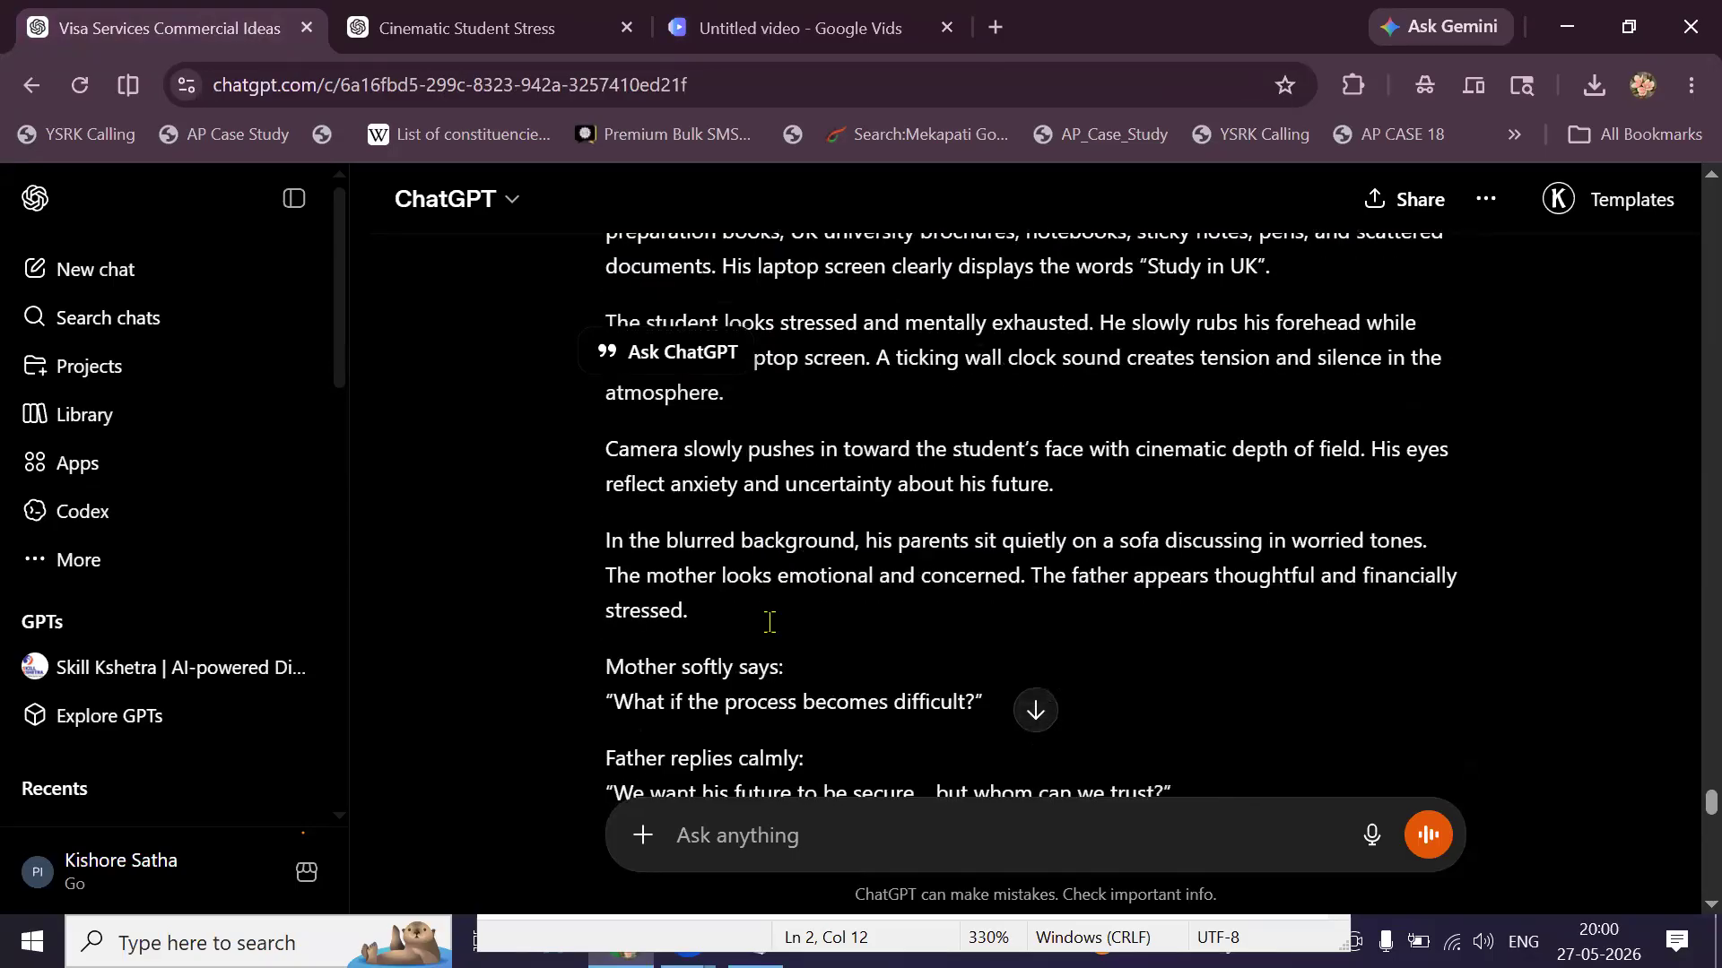
scroll(948, 625, down, 2)
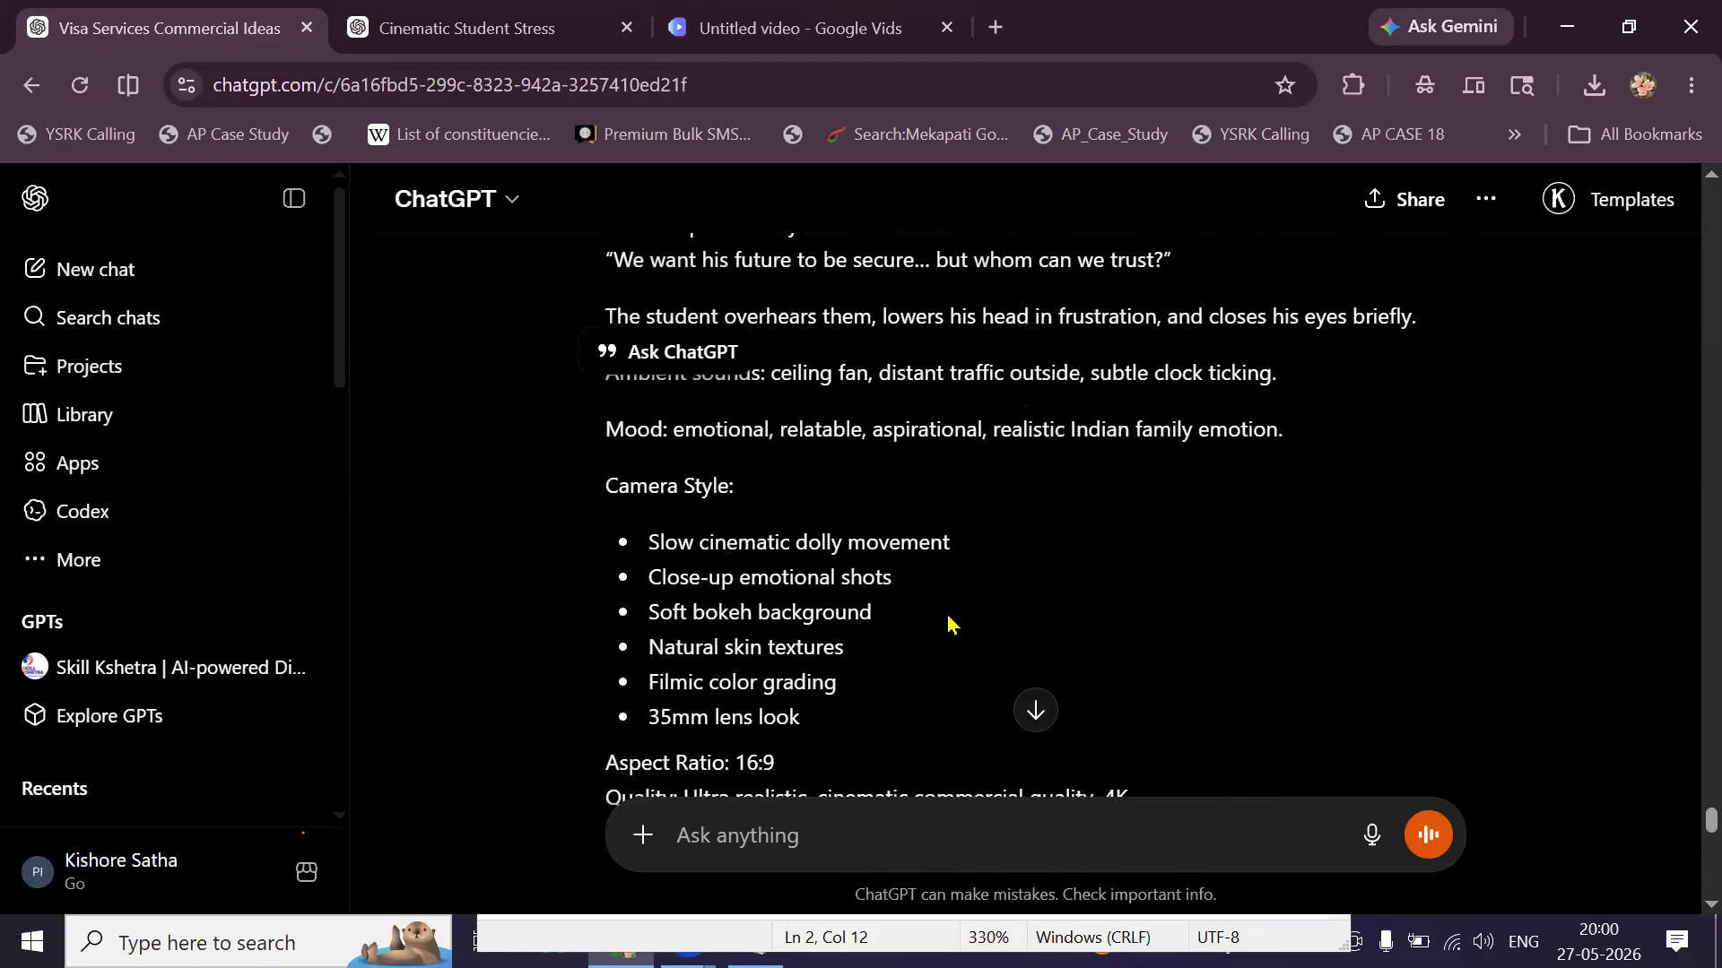
shift+click(982, 628)
key(shift+Up)
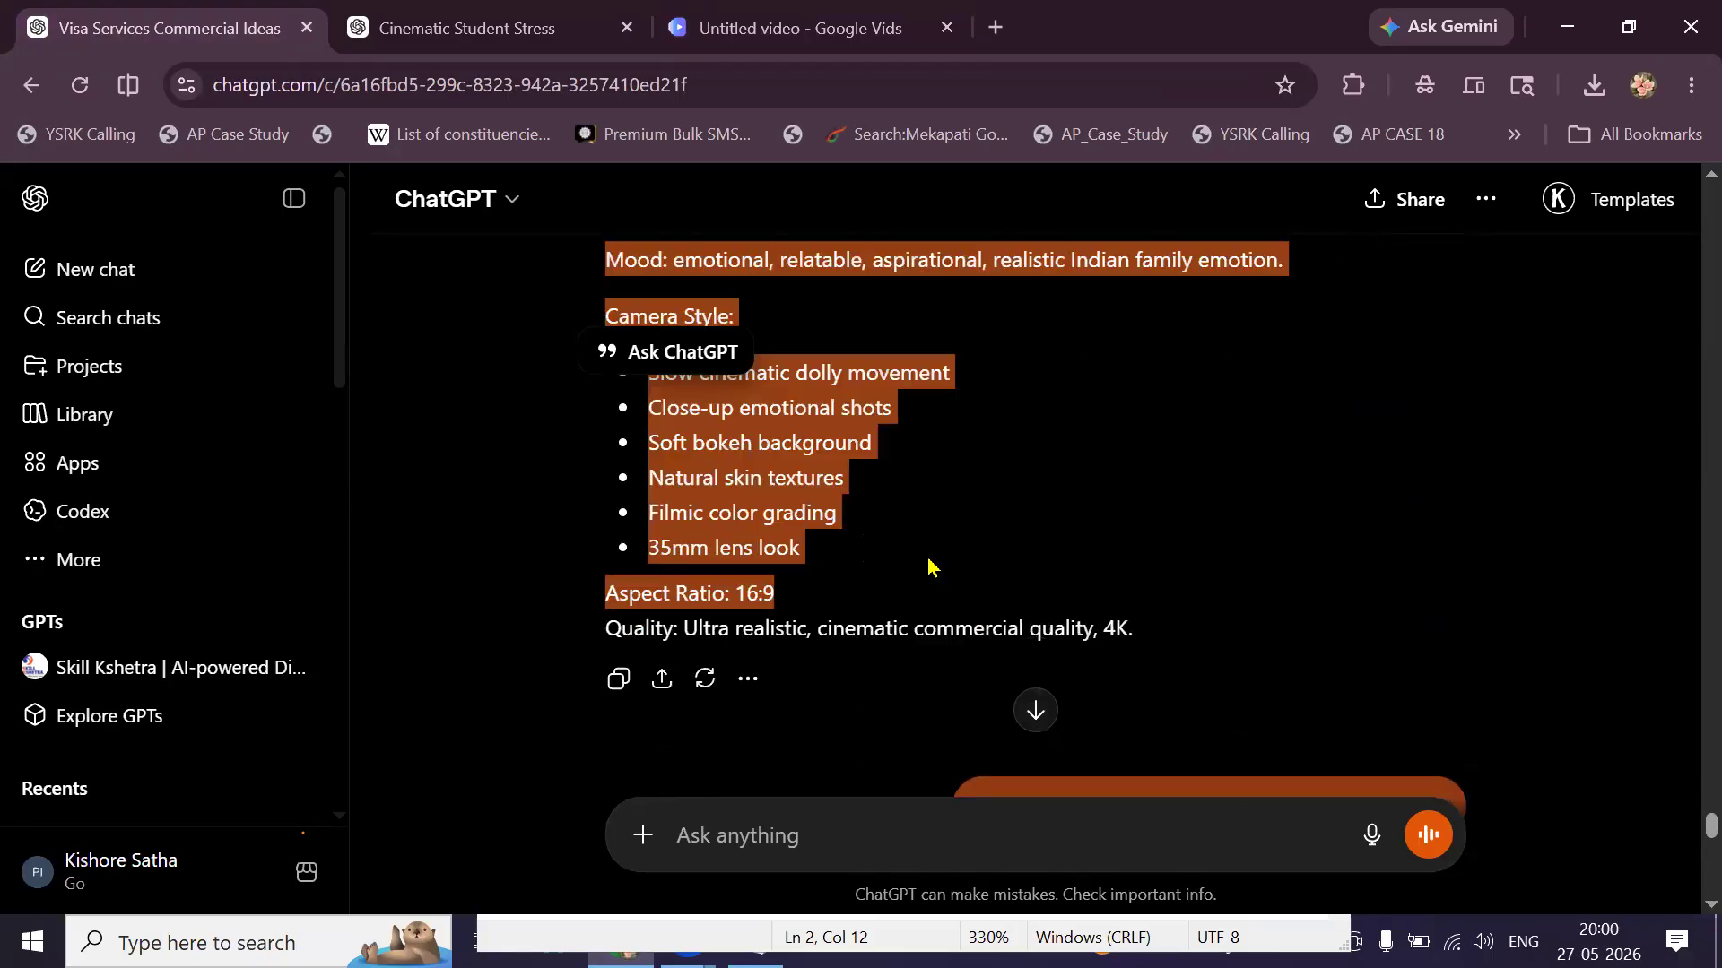
key(shift+Up)
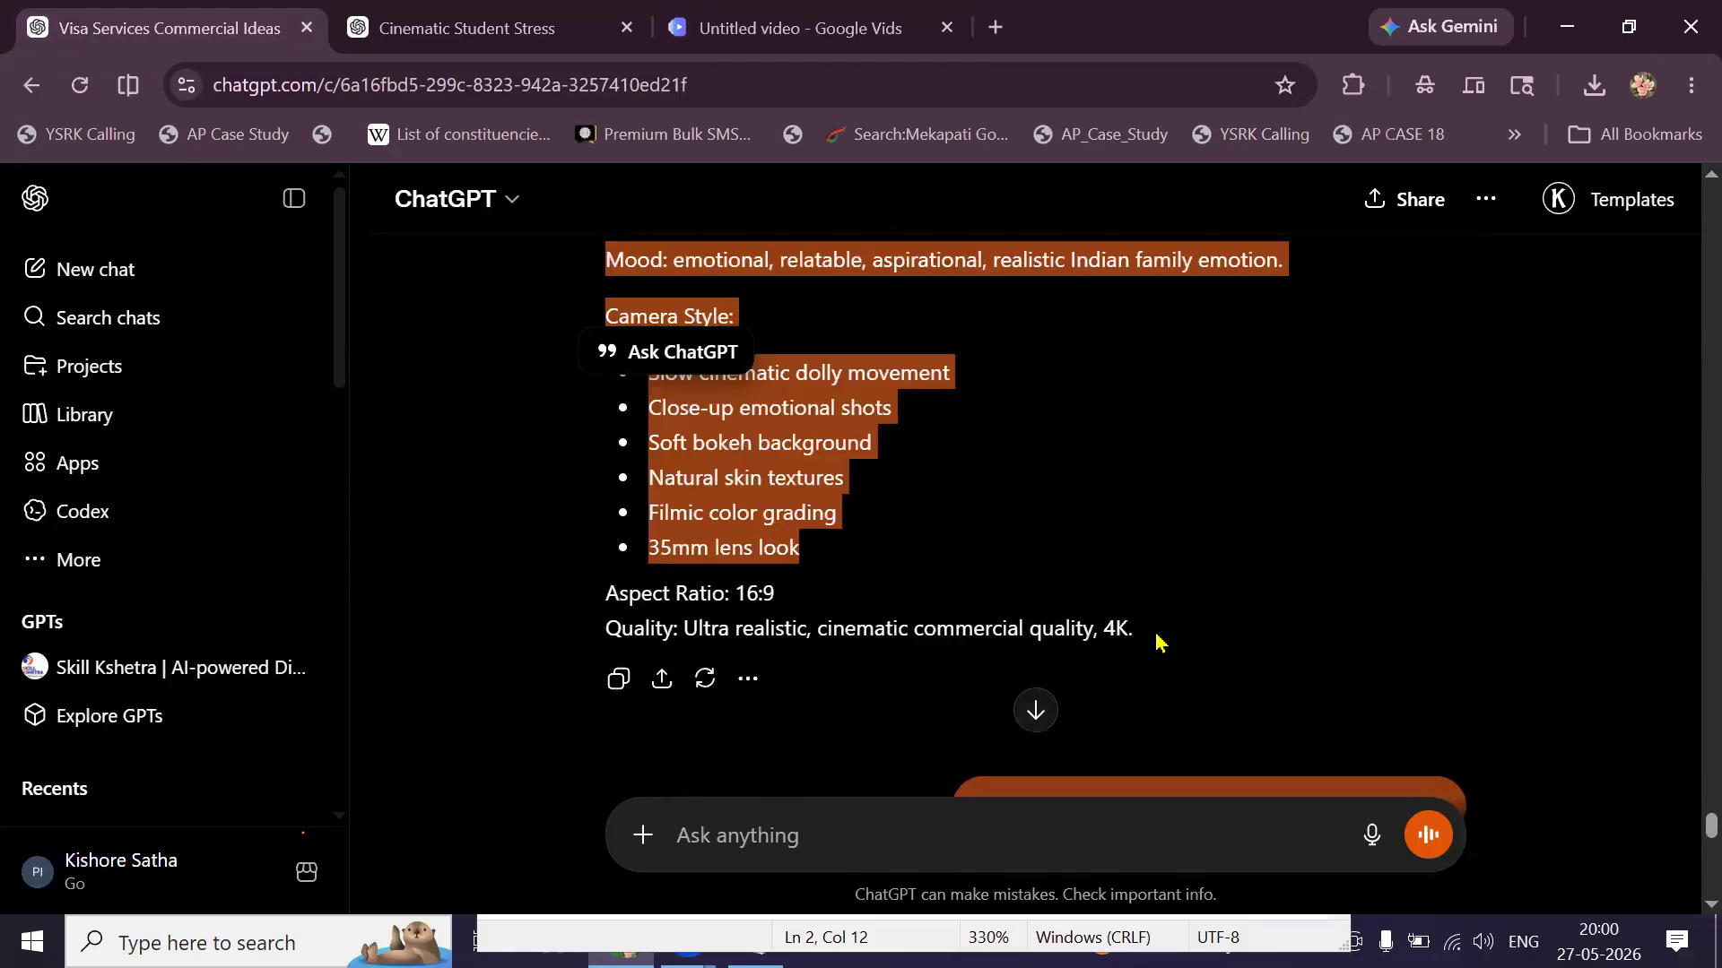
key(shift+Down)
key(shift+Down)
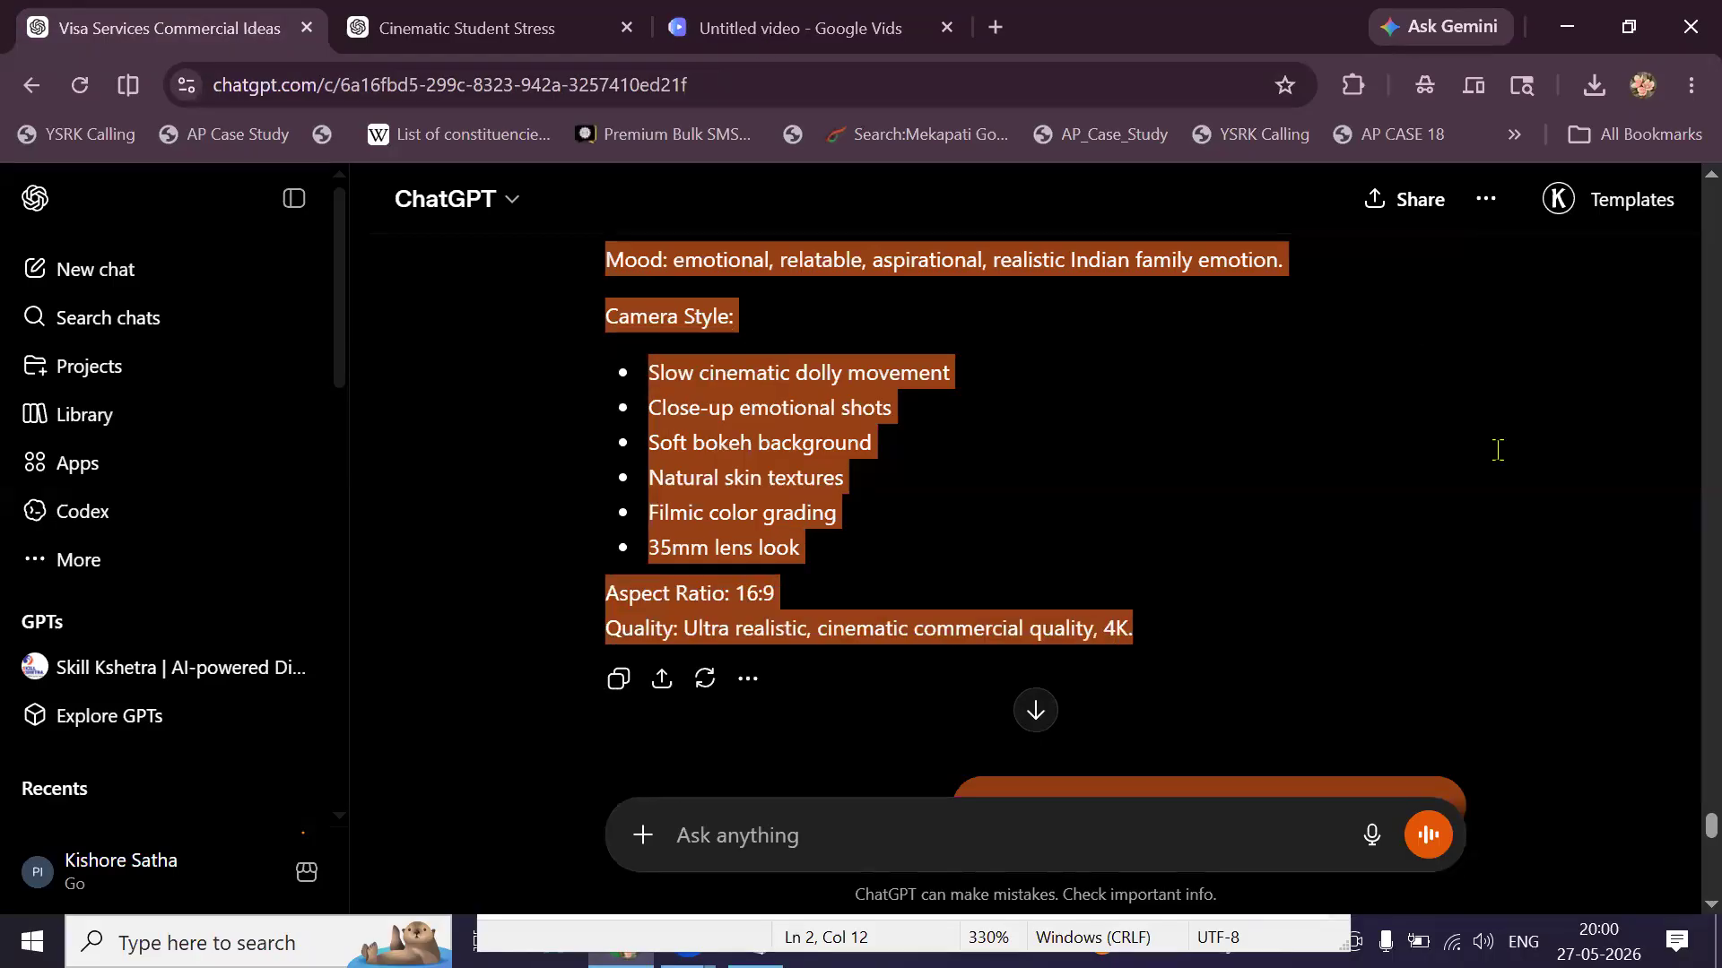
Paste the Scene 1 prompt as the Vids clip description, start generating, and return to ChatGPT.
key(ctrl+3)
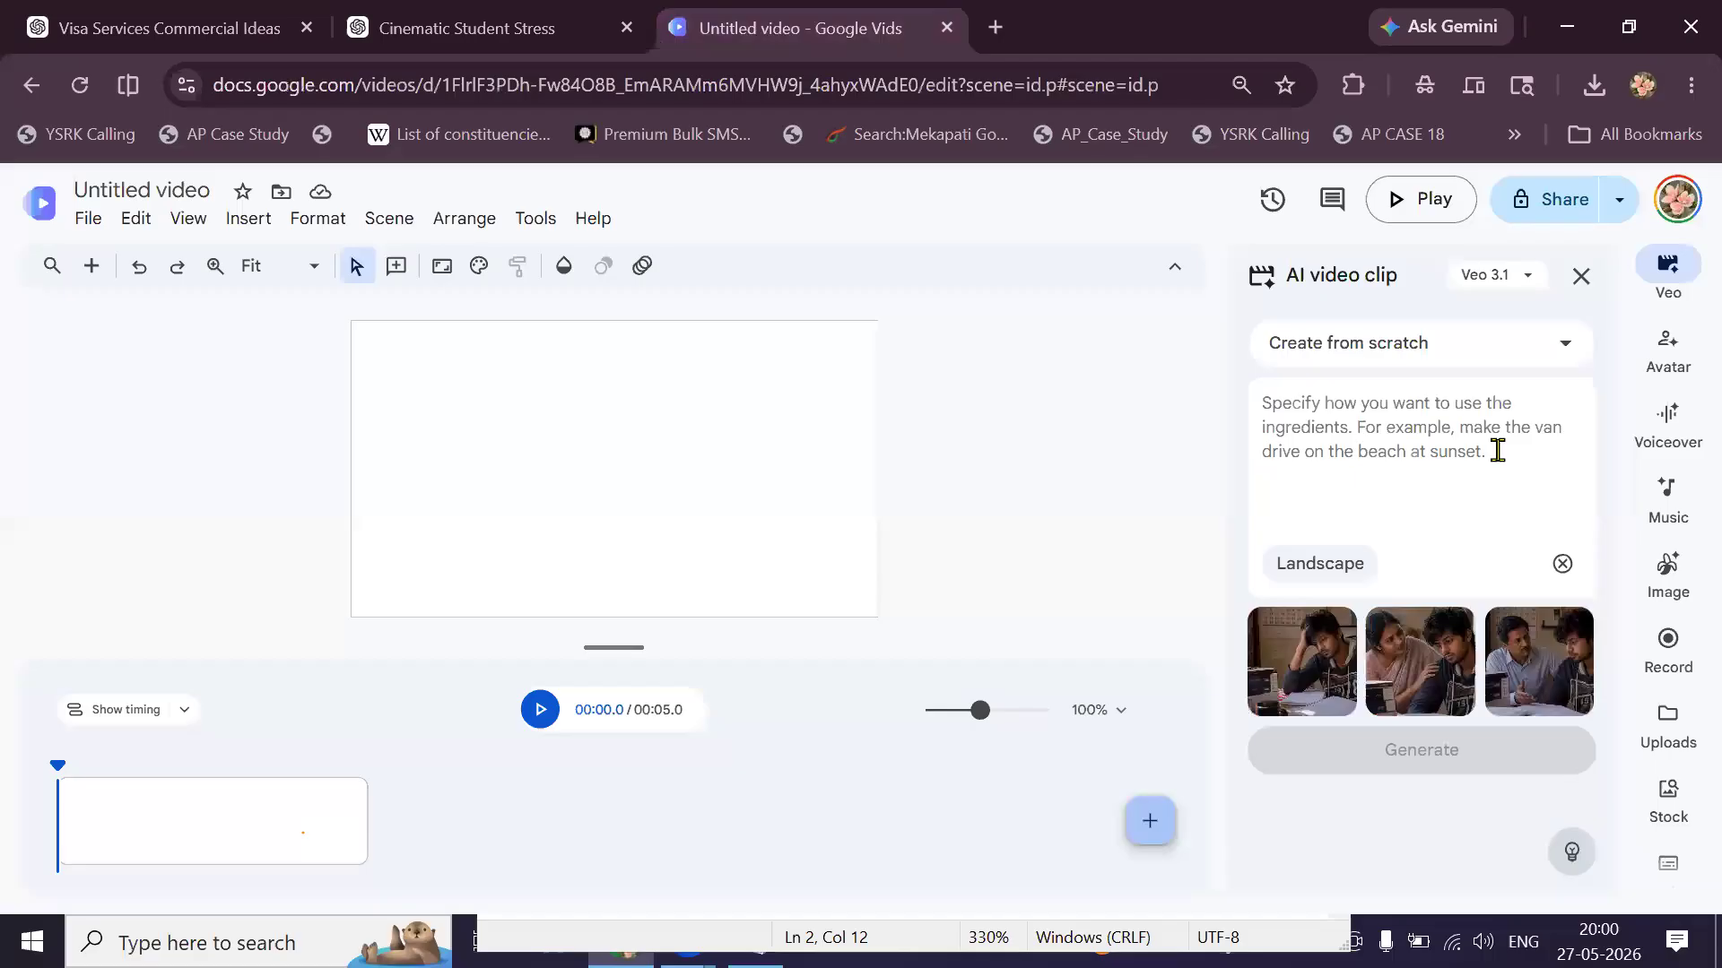
key(ctrl+v)
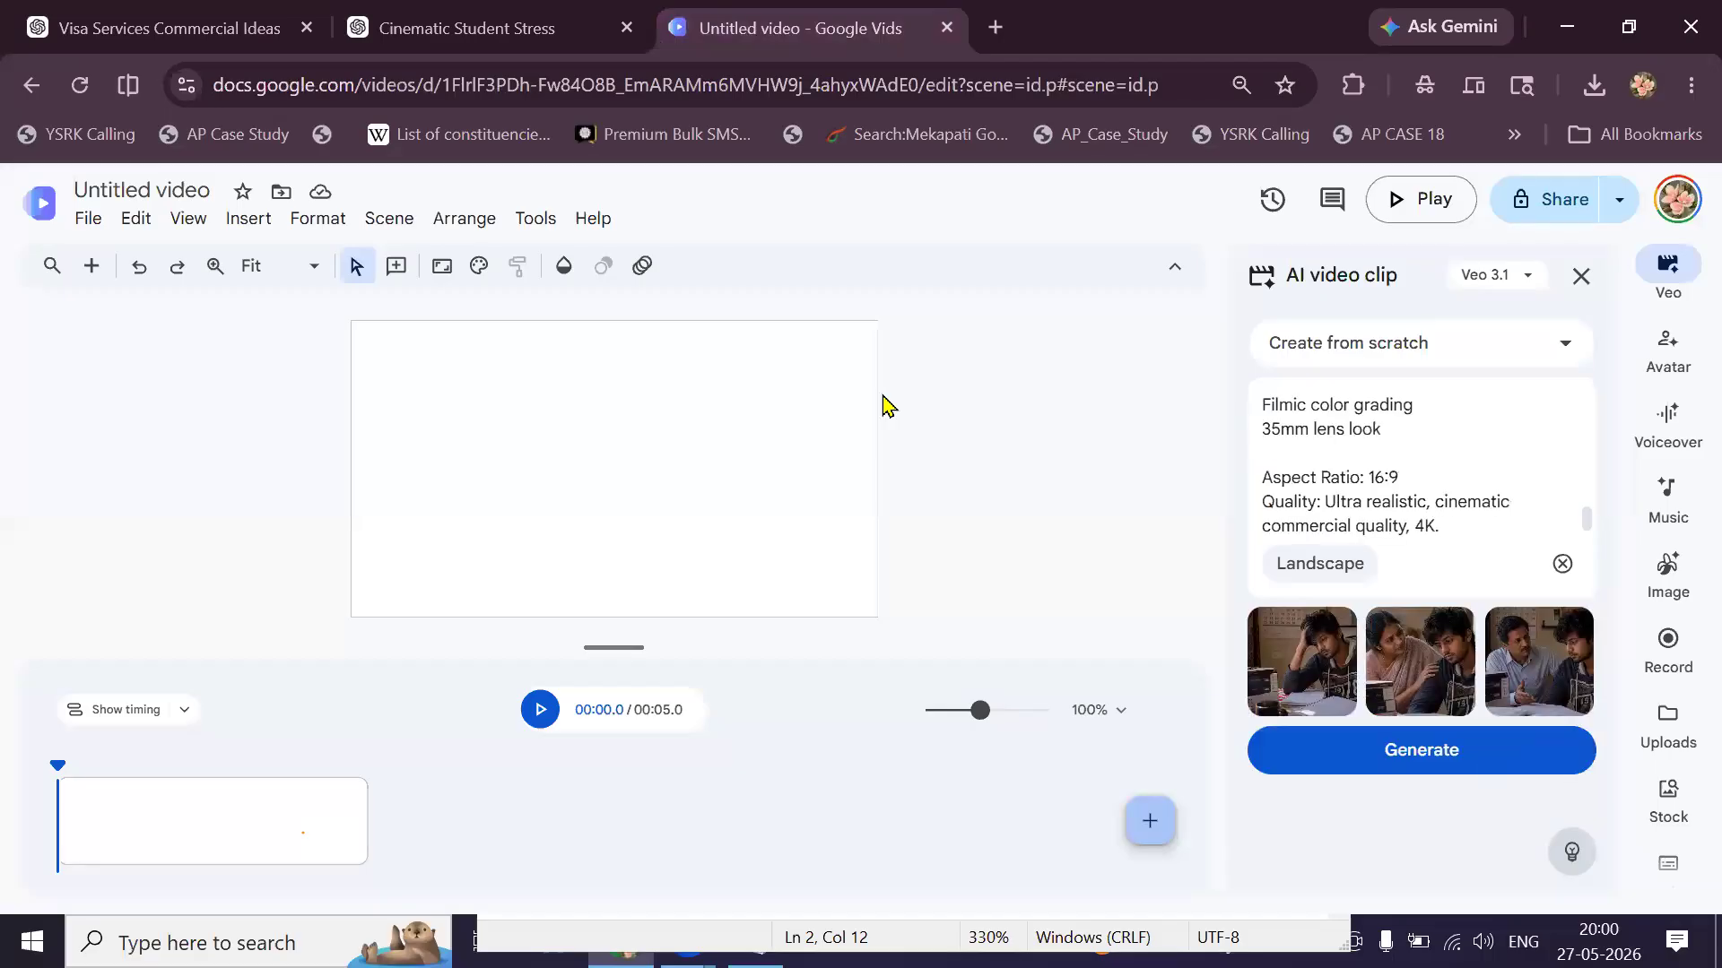
click(1422, 751)
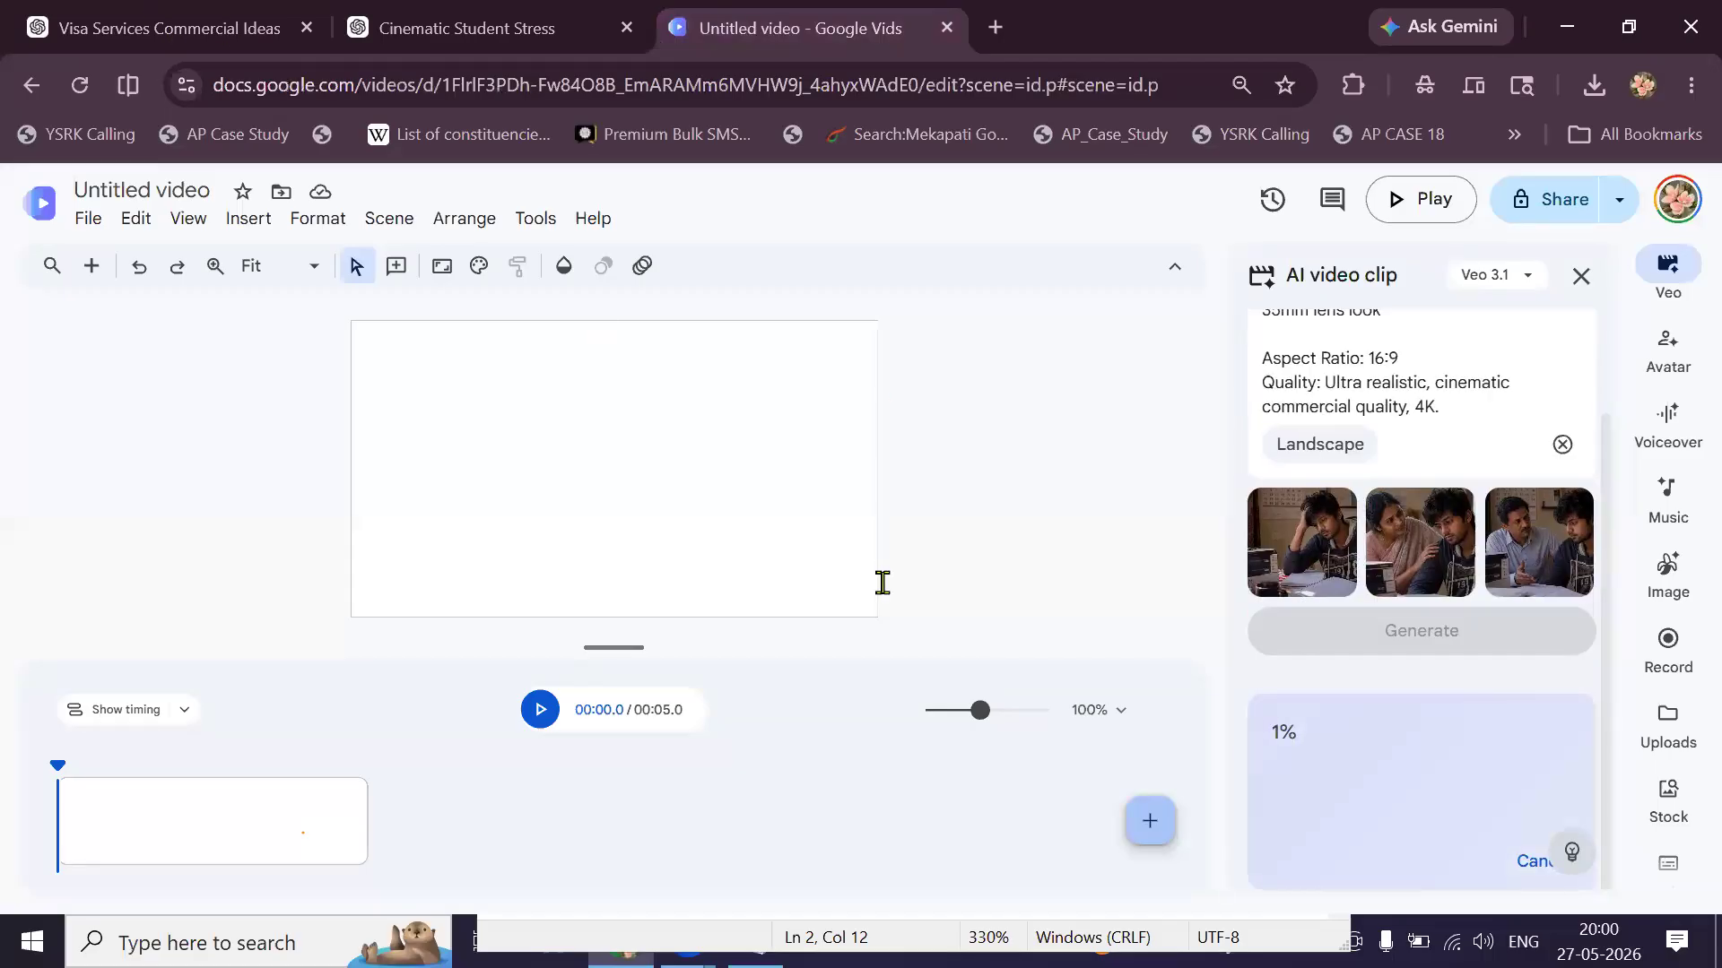
key(ctrl+1)
scroll(883, 587, up, 5)
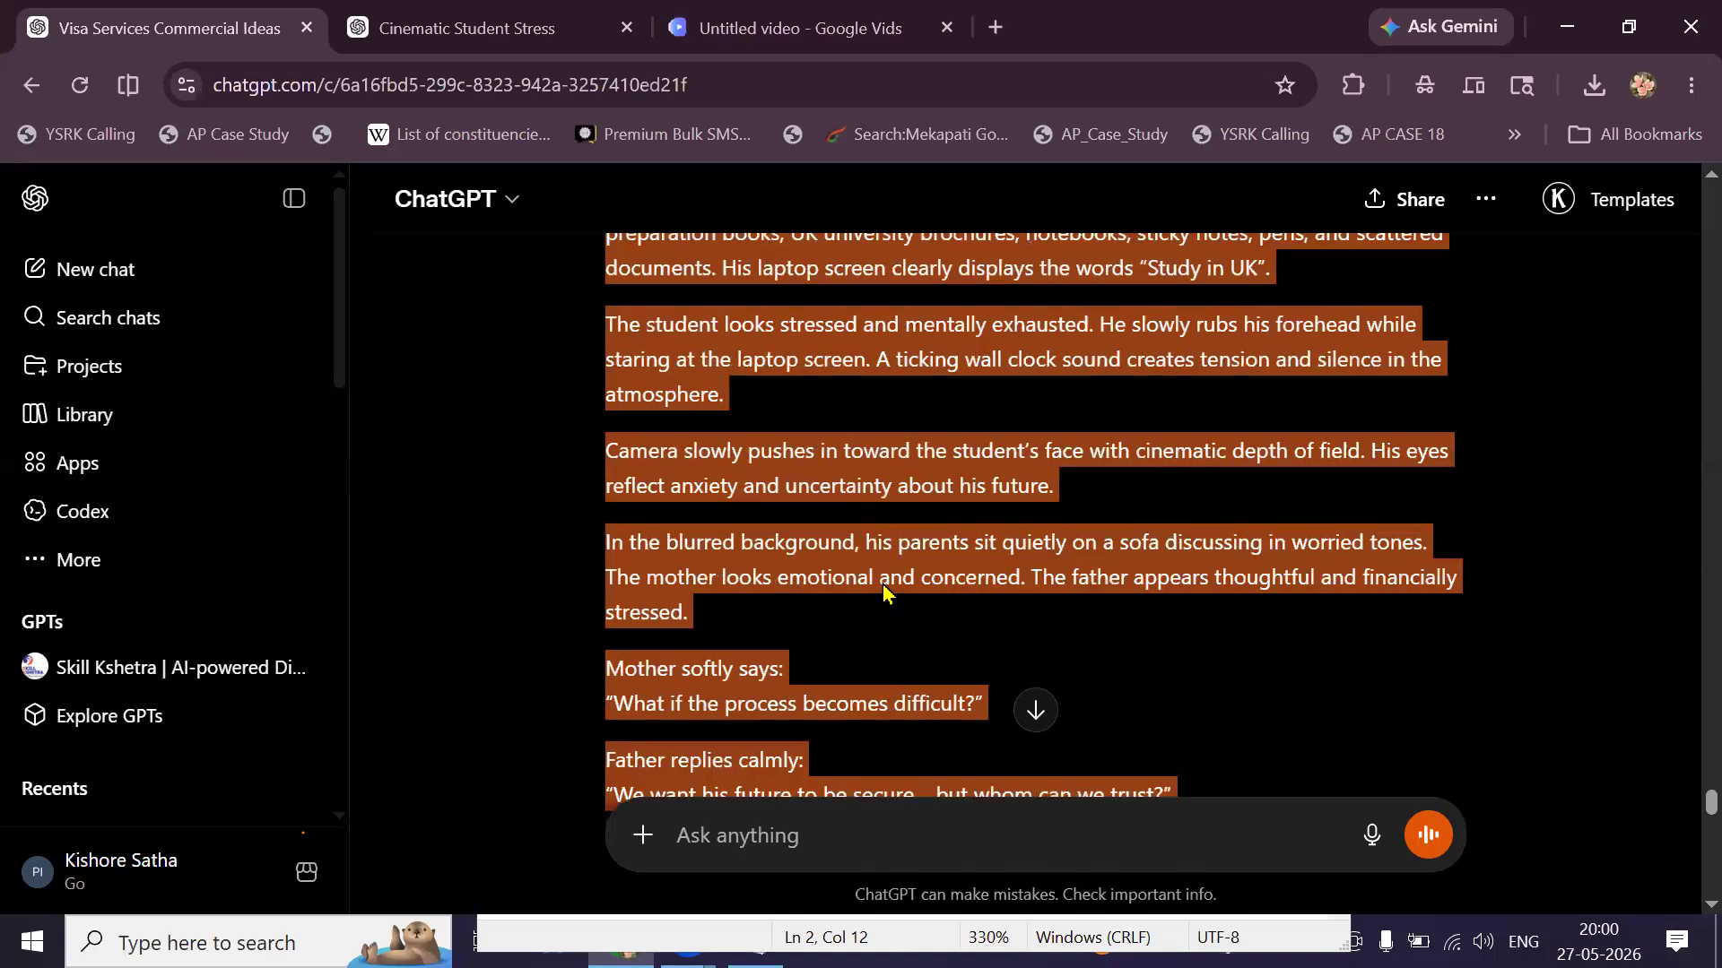
Select the Scene 2 'The Friend Suggestion' script lines down to the music shift line.
scroll(883, 592, up, 15)
scroll(883, 593, up, 15)
scroll(704, 504, down, 5)
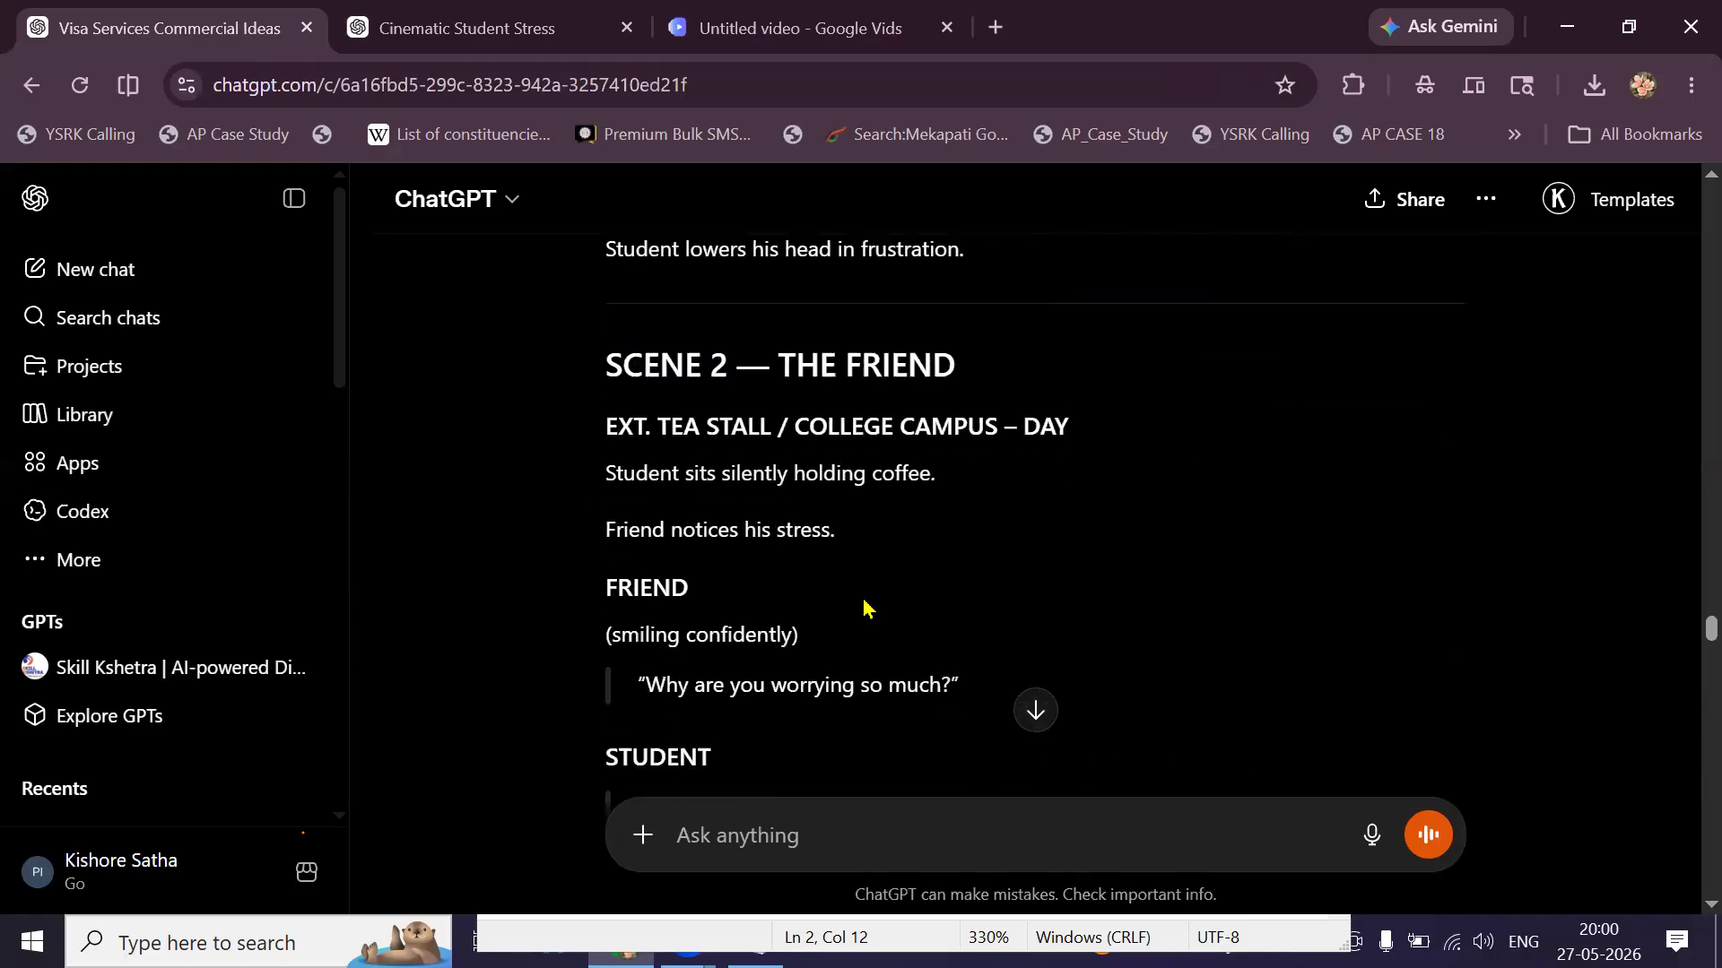
drag(606, 473, 923, 649)
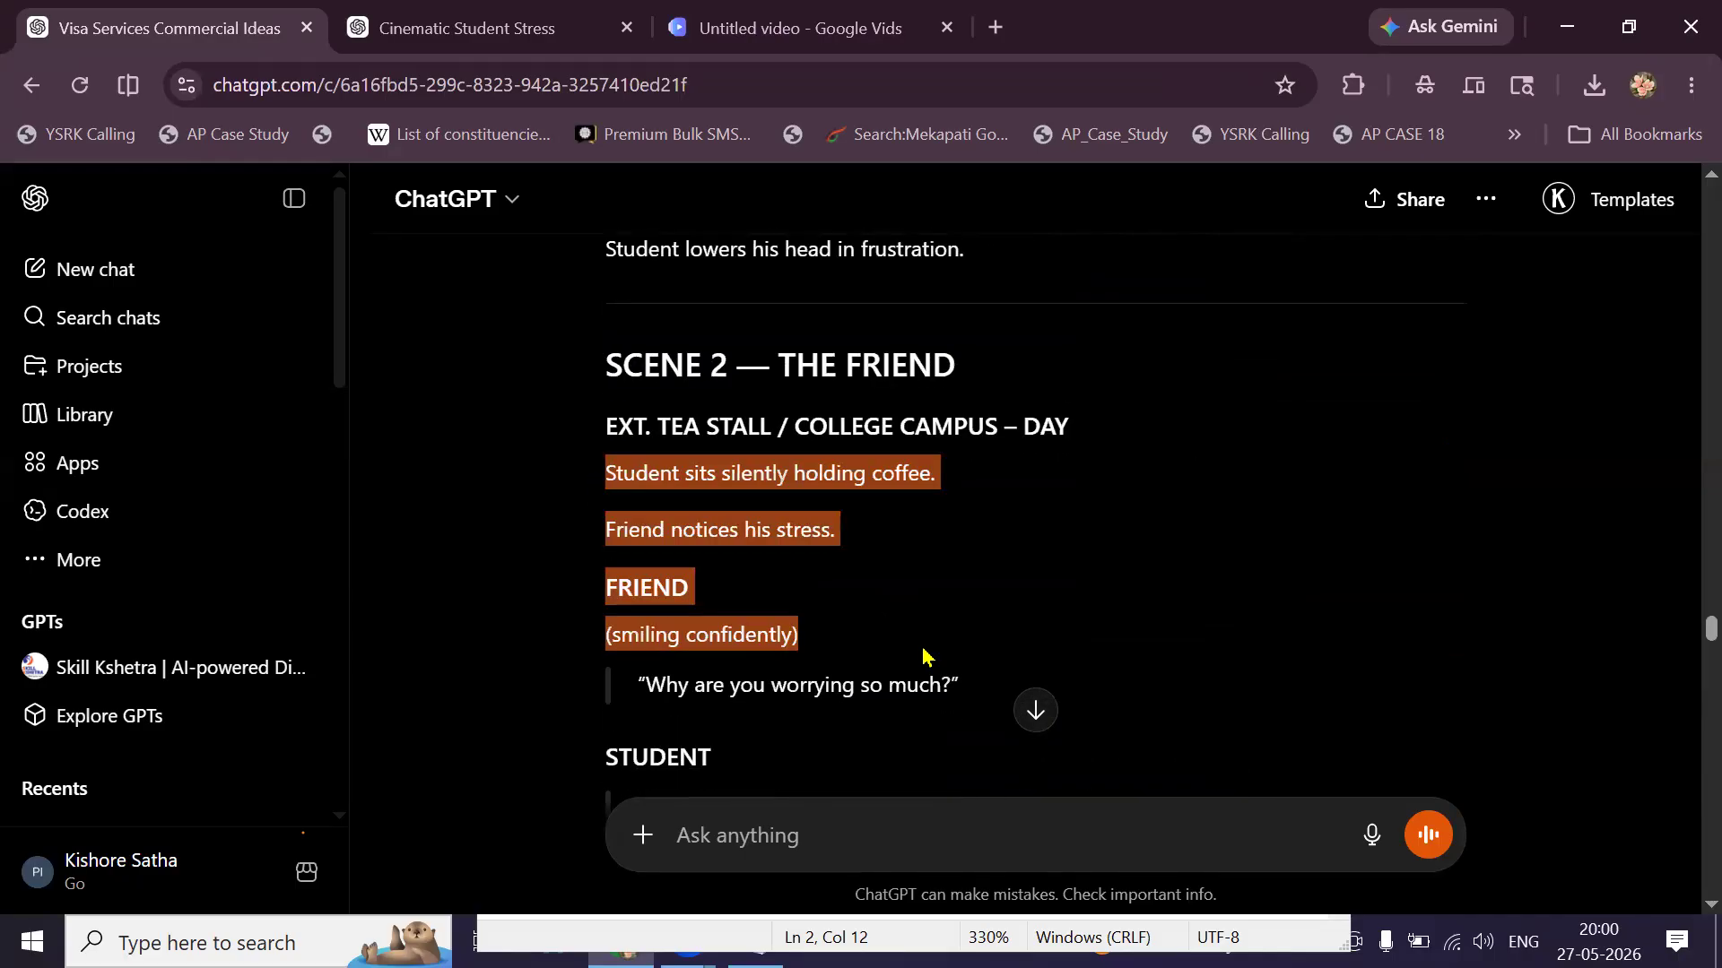
scroll(927, 657, down, 5)
scroll(926, 657, down, 5)
scroll(878, 500, up, 1)
shift+click(878, 500)
scroll(897, 419, up, 2)
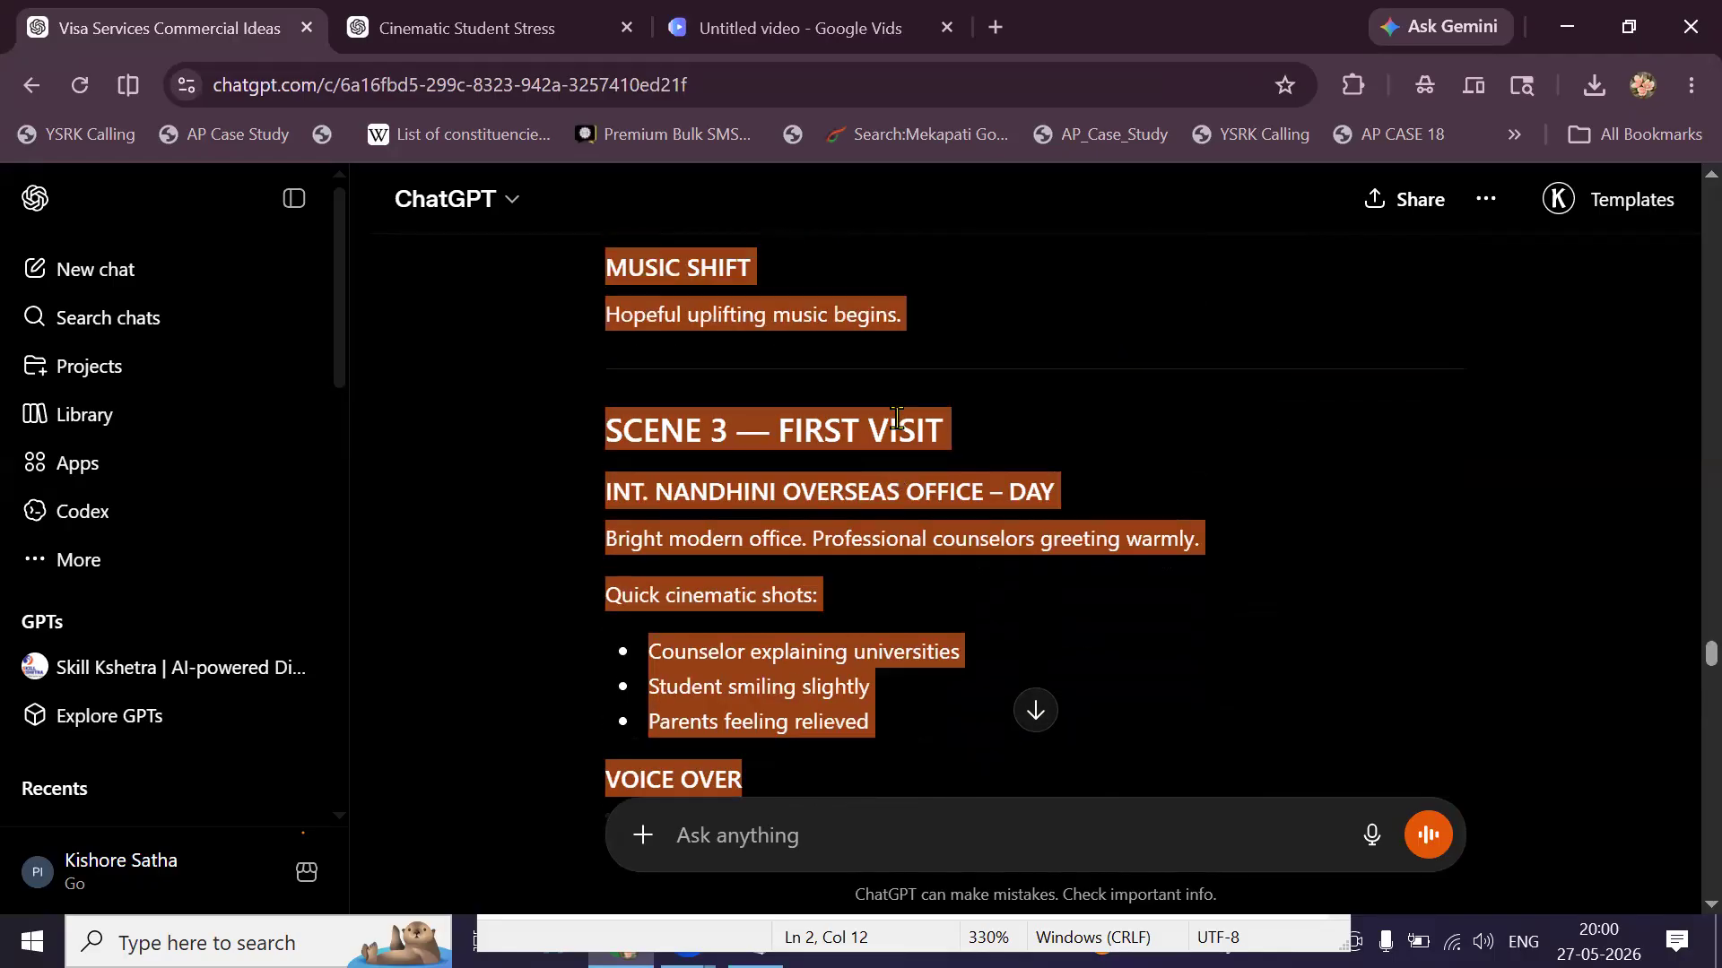
scroll(896, 418, up, 1)
shift+click(913, 420)
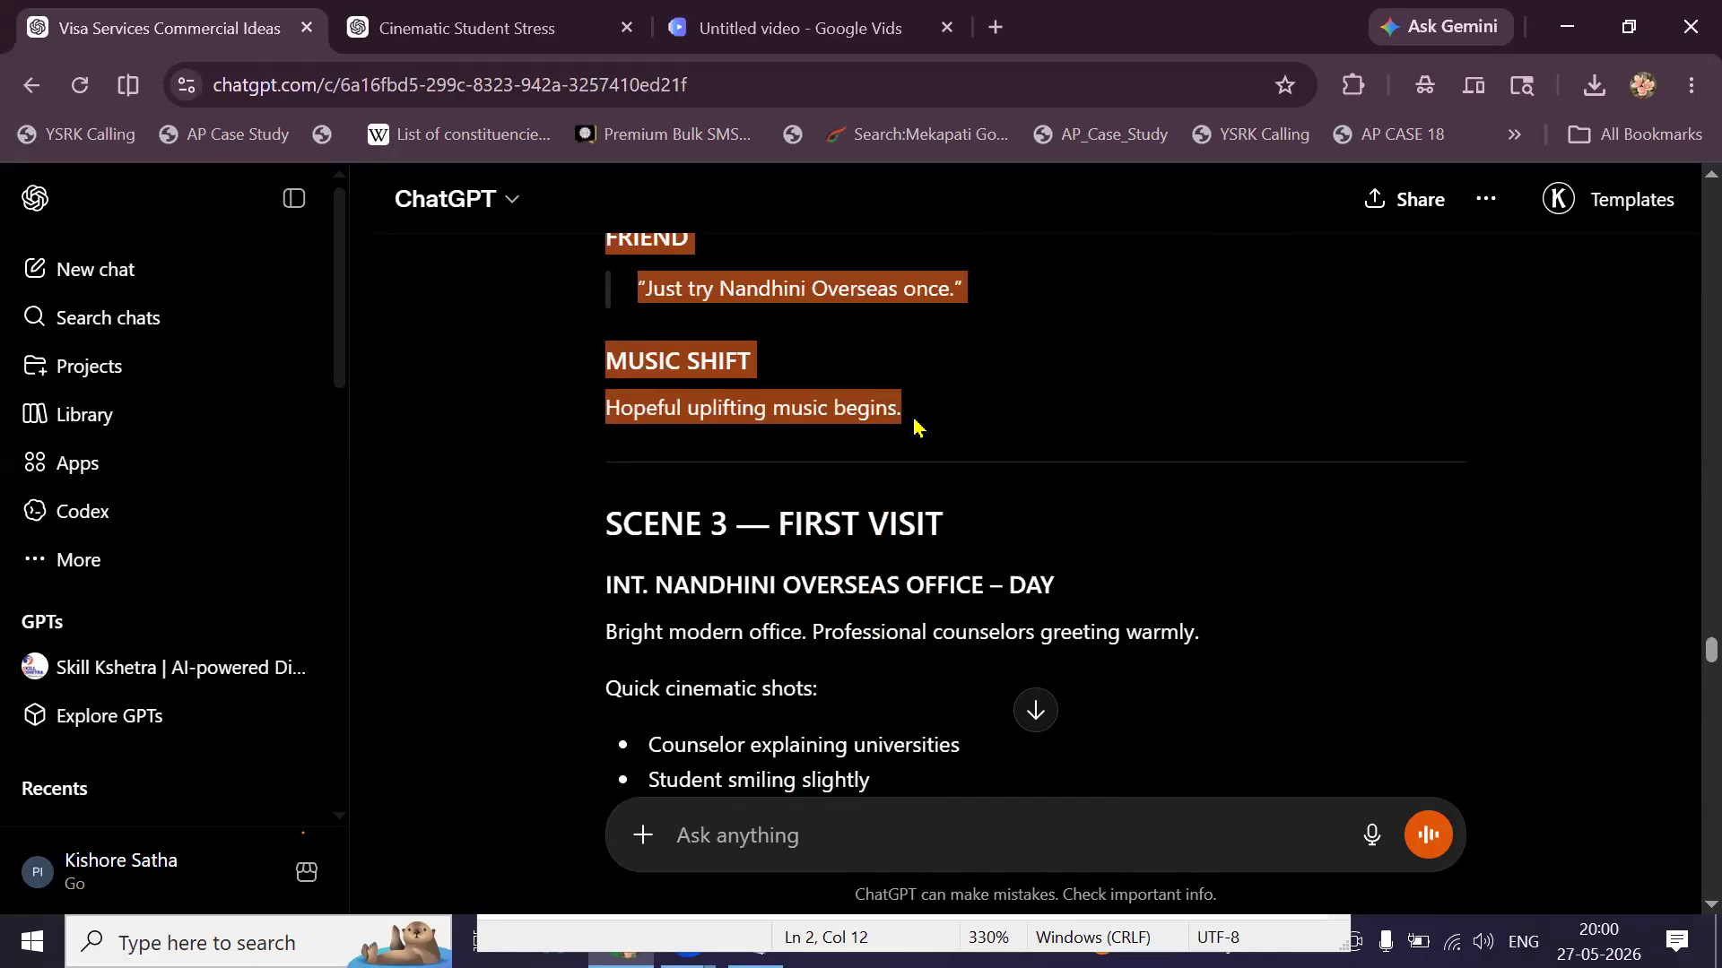
Paste the Scene 2 lines into a new message ending 'veo3 prompt' and send it.
click(806, 836)
key(ctrl+v)
scroll(778, 750, down, 3)
text(ve)
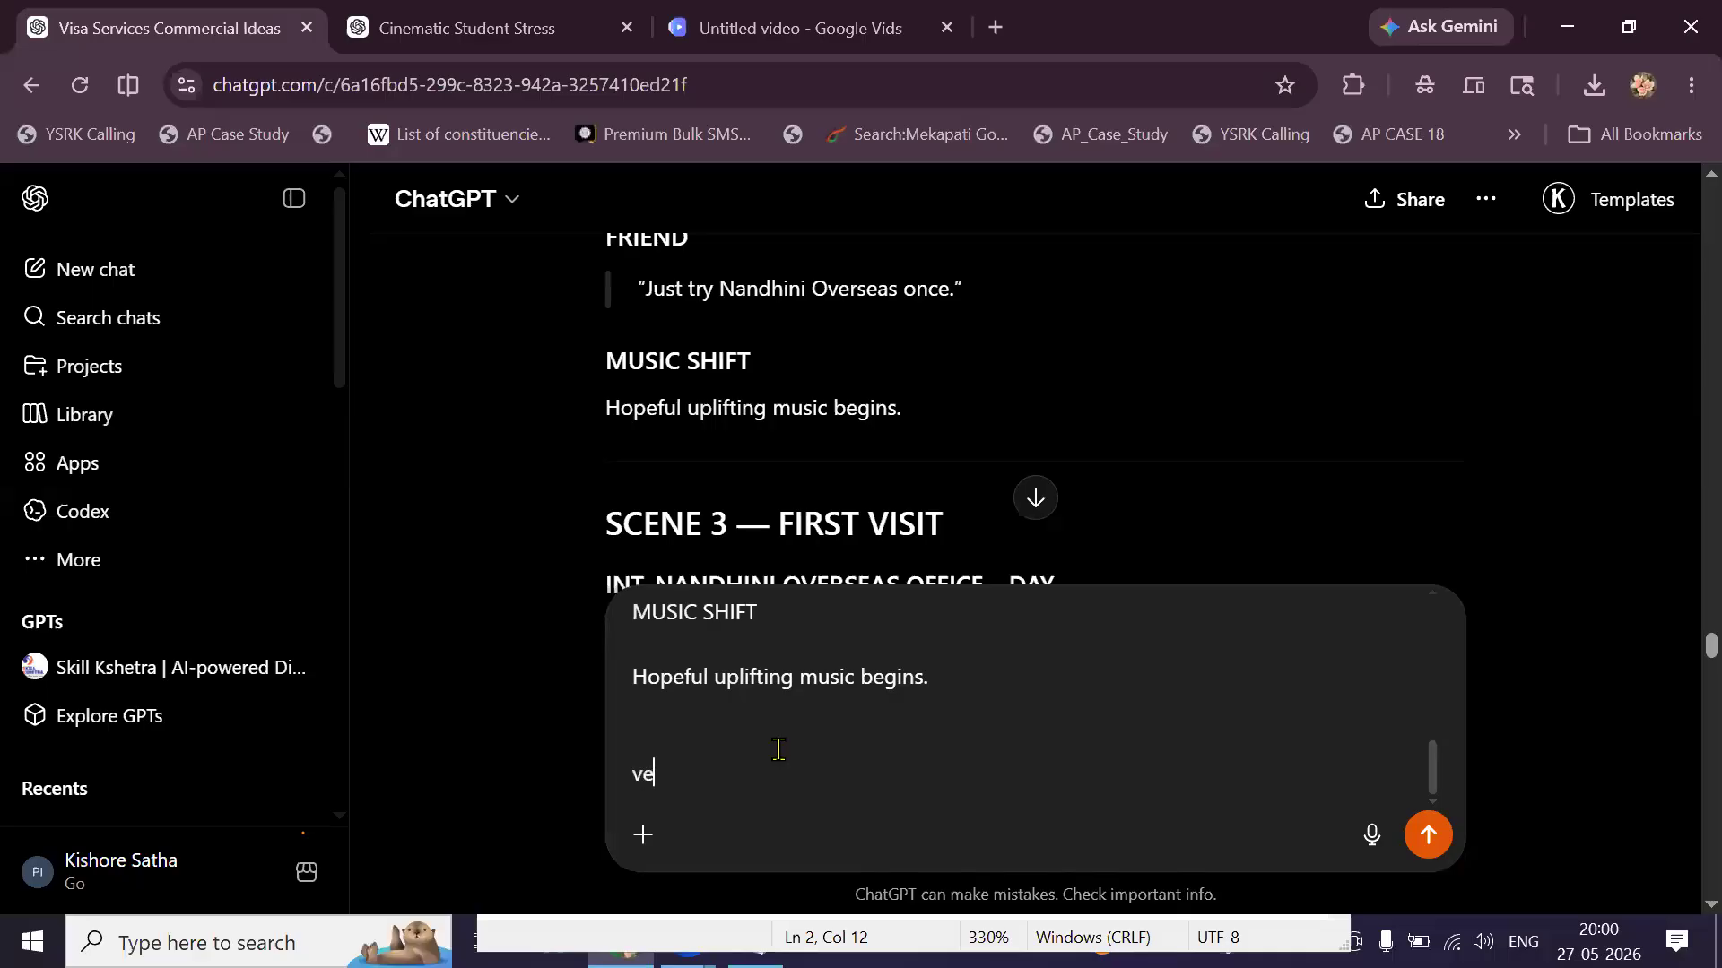
text(o3 prompt)
key(Return)
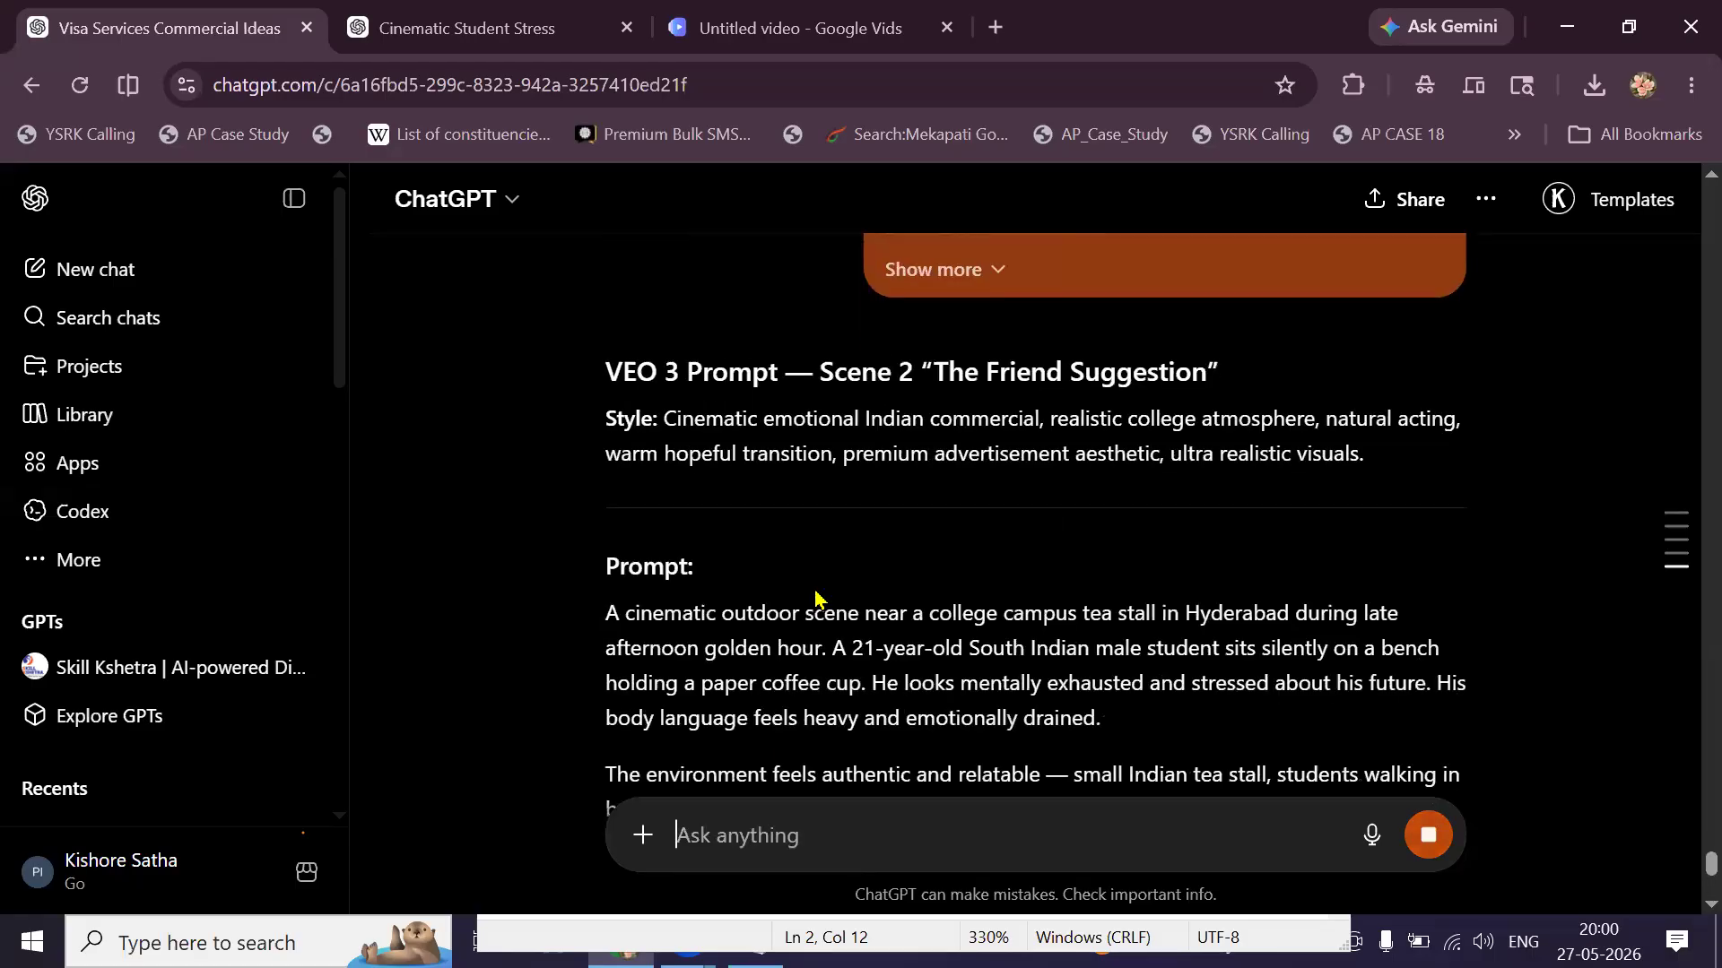
Select the Scene 3 office description and shot lines of the screenplay.
scroll(814, 586, down, 4)
scroll(814, 586, down, 2)
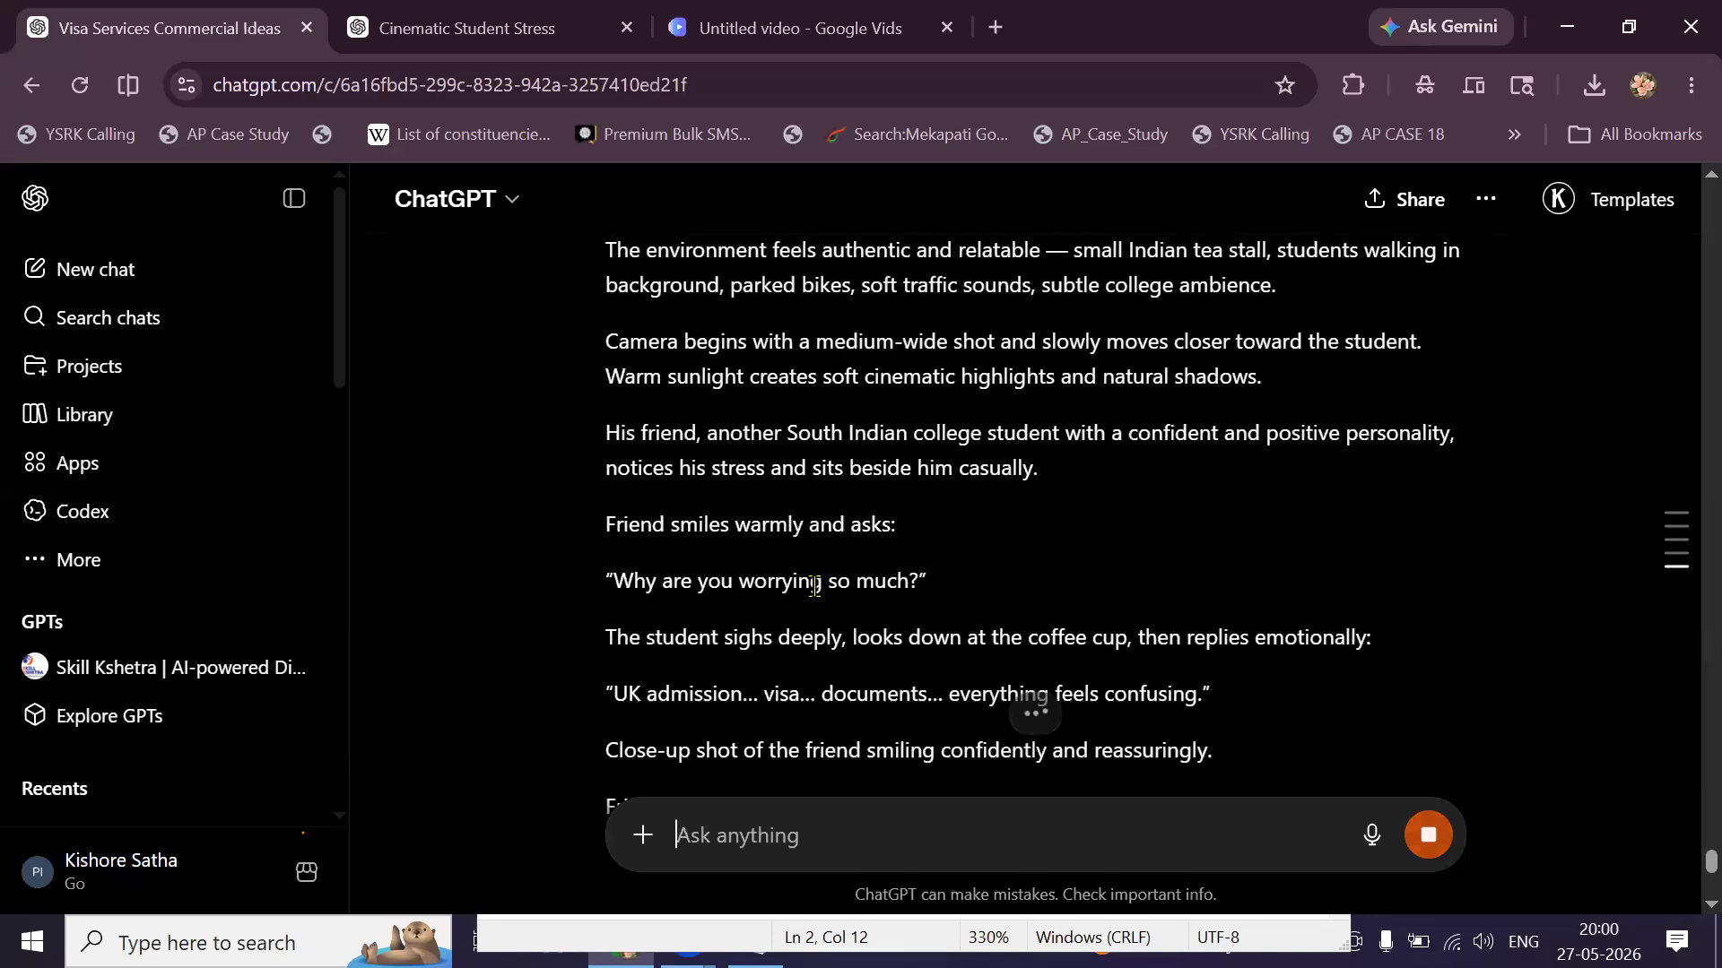
scroll(815, 586, up, 15)
scroll(813, 587, up, 15)
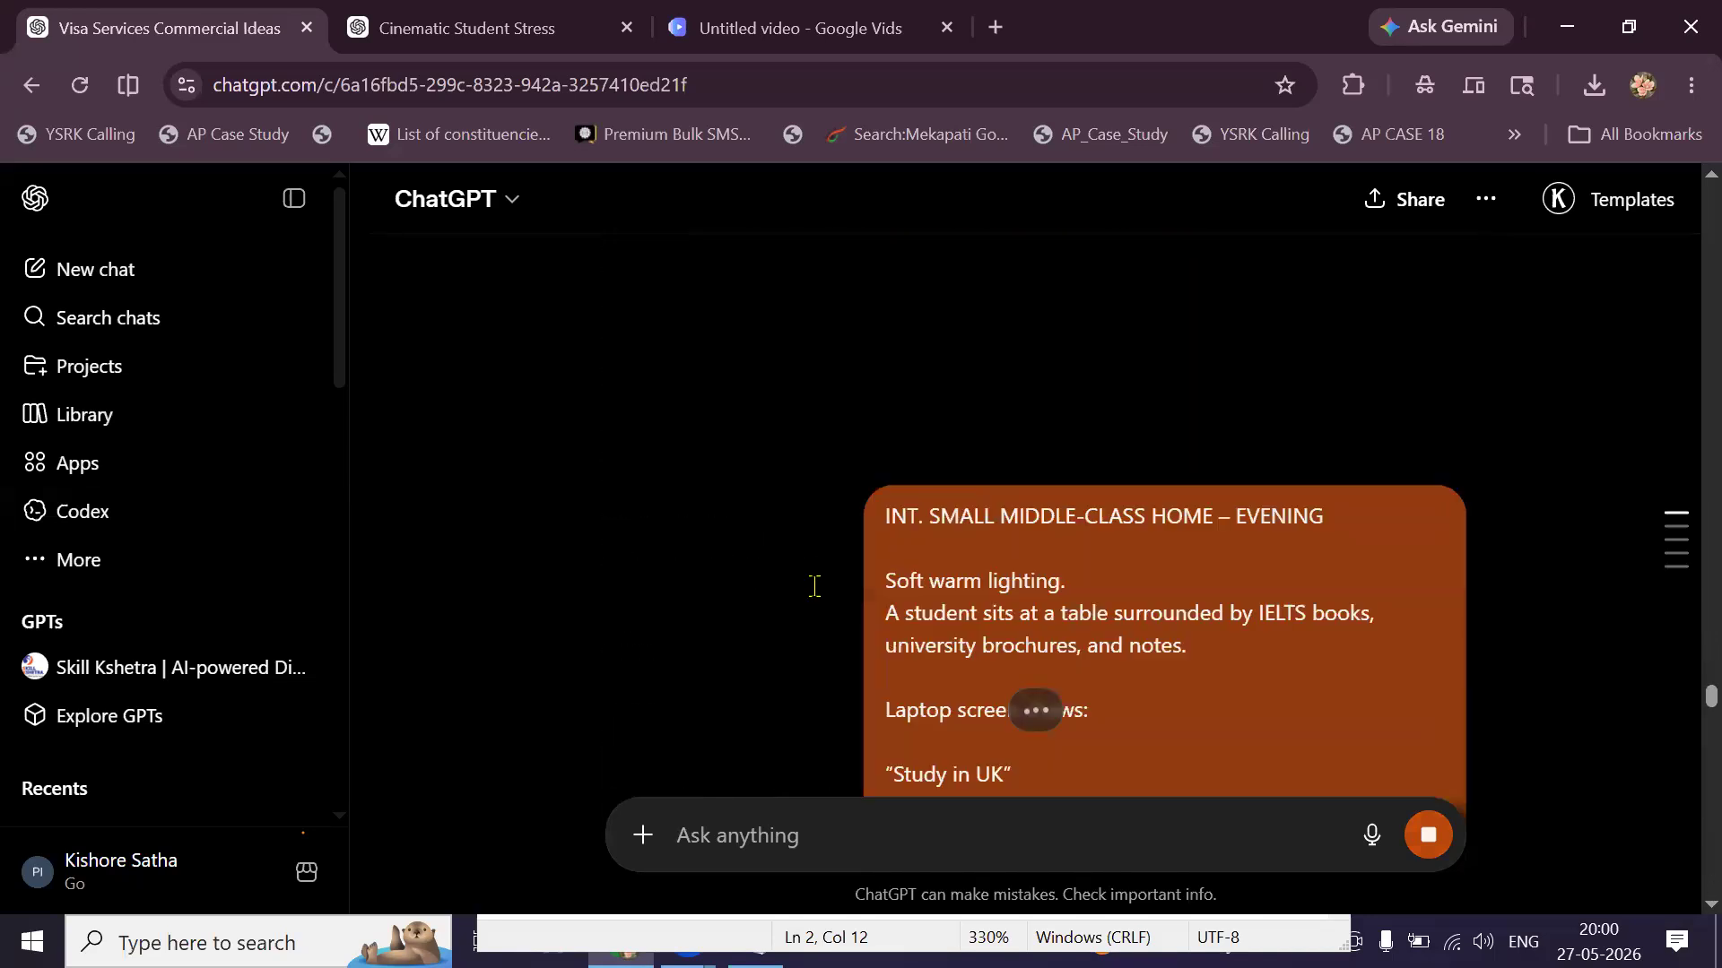
scroll(816, 599, up, 10)
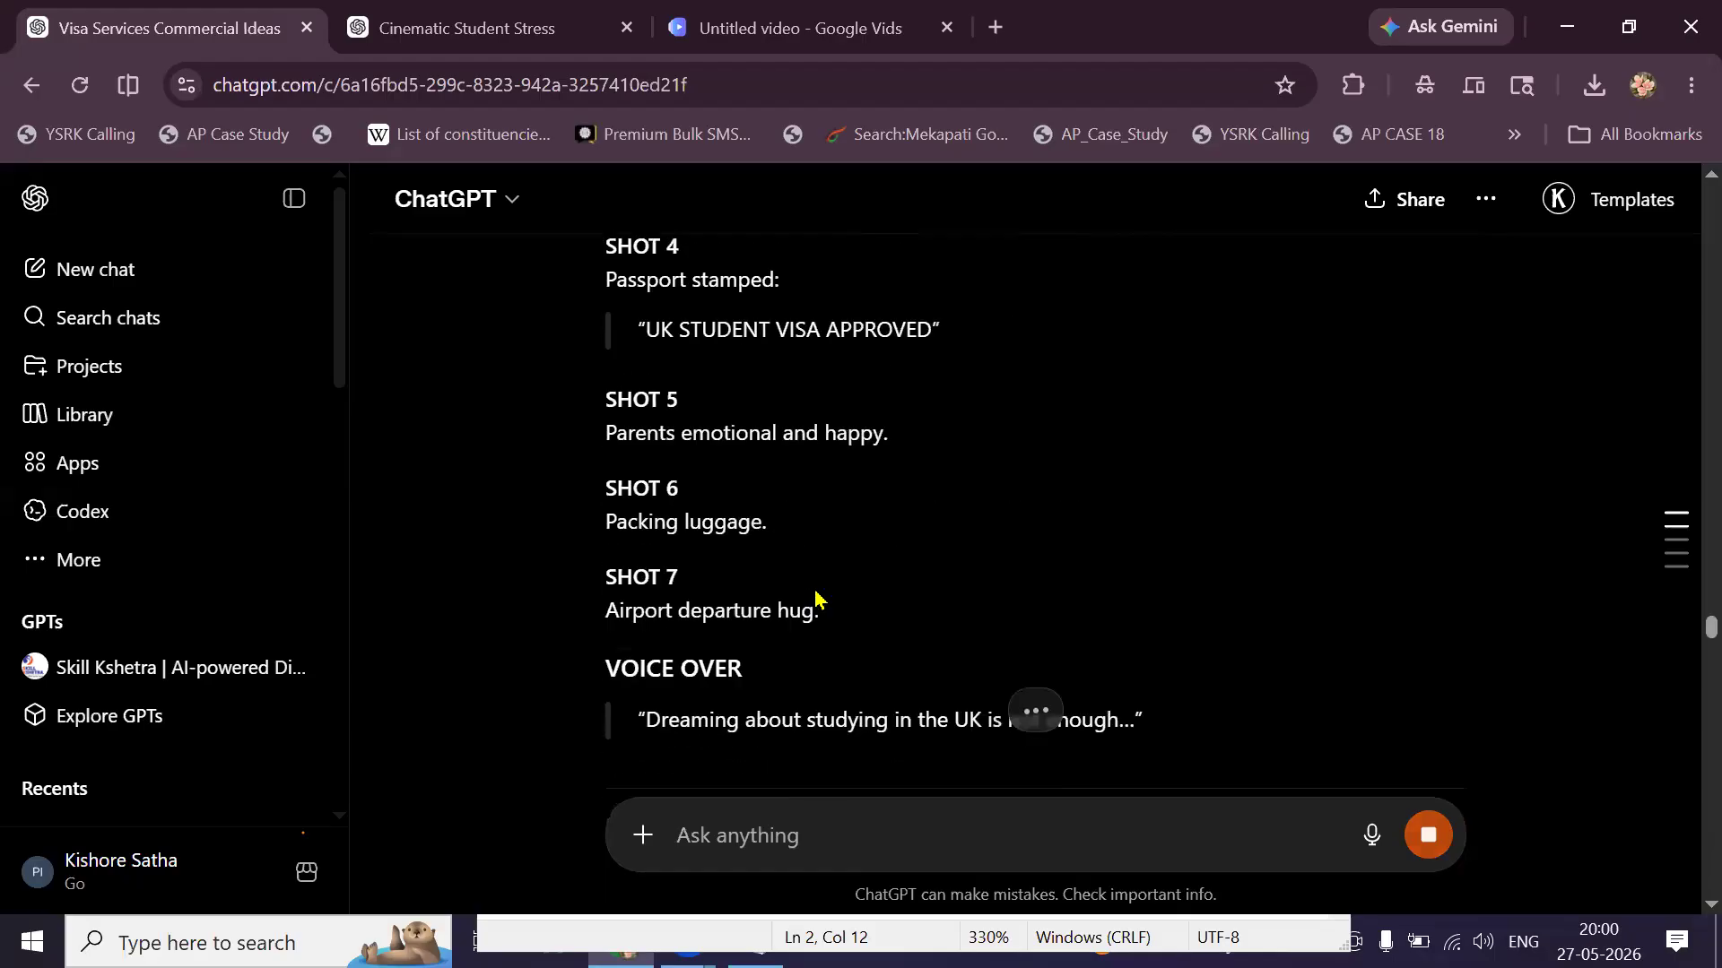
scroll(816, 599, down, 4)
scroll(647, 435, up, 5)
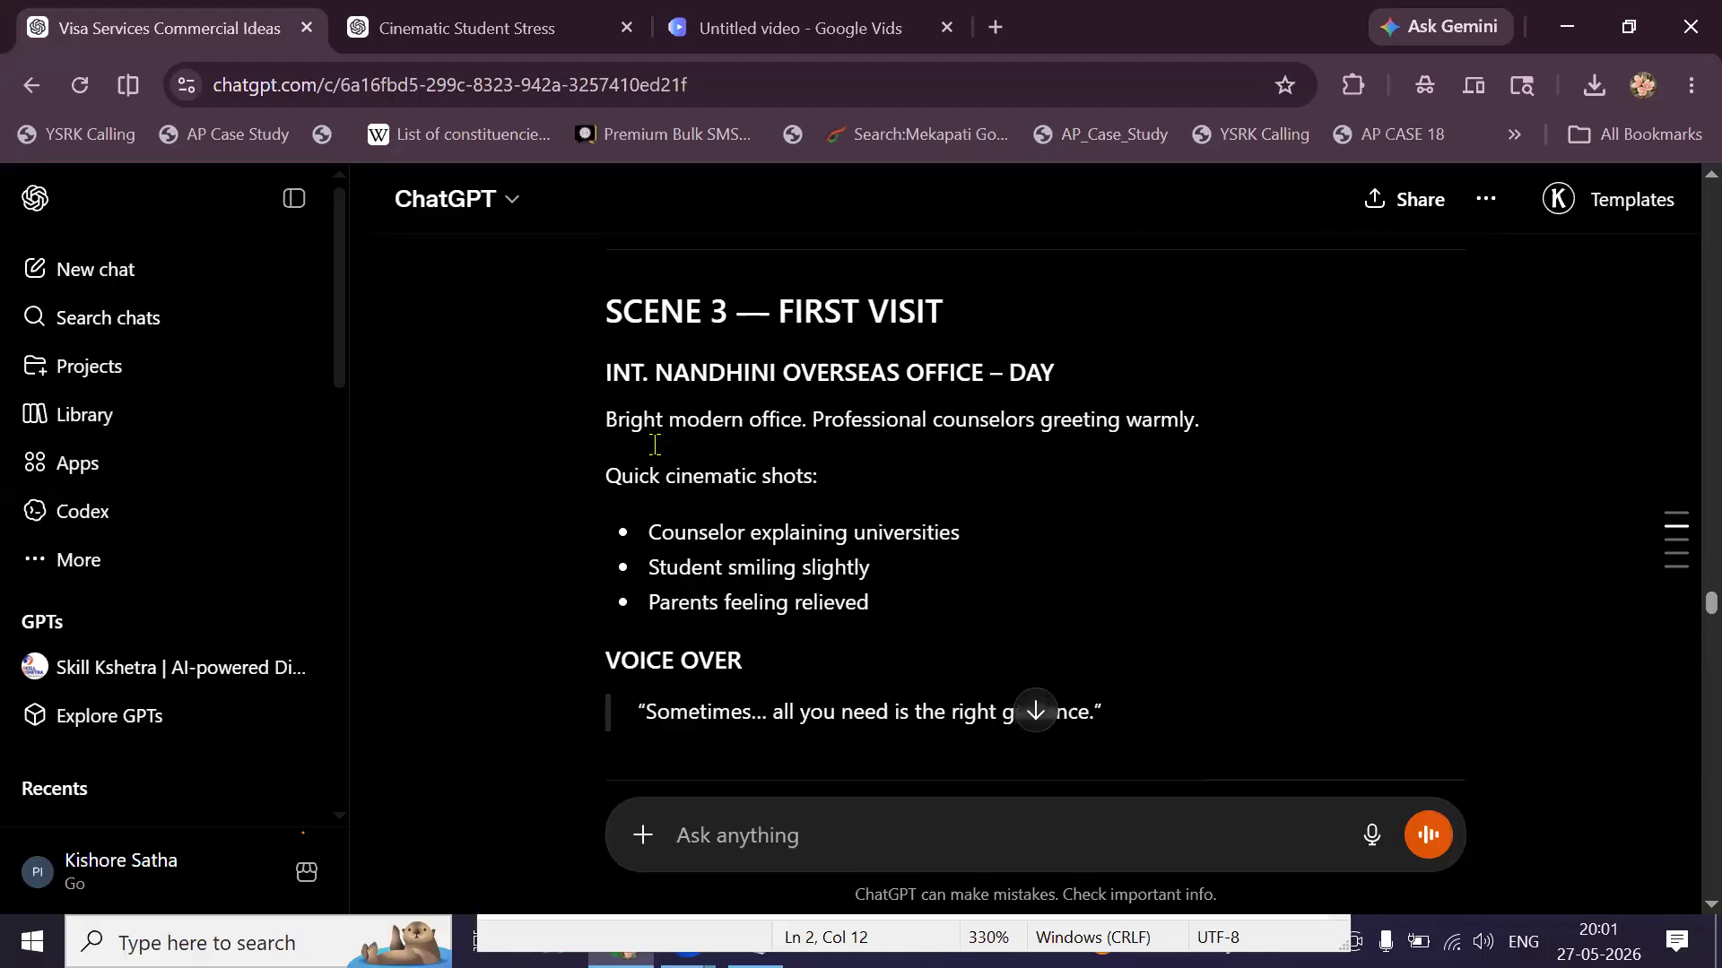
drag(603, 429, 1124, 574)
scroll(1027, 596, down, 2)
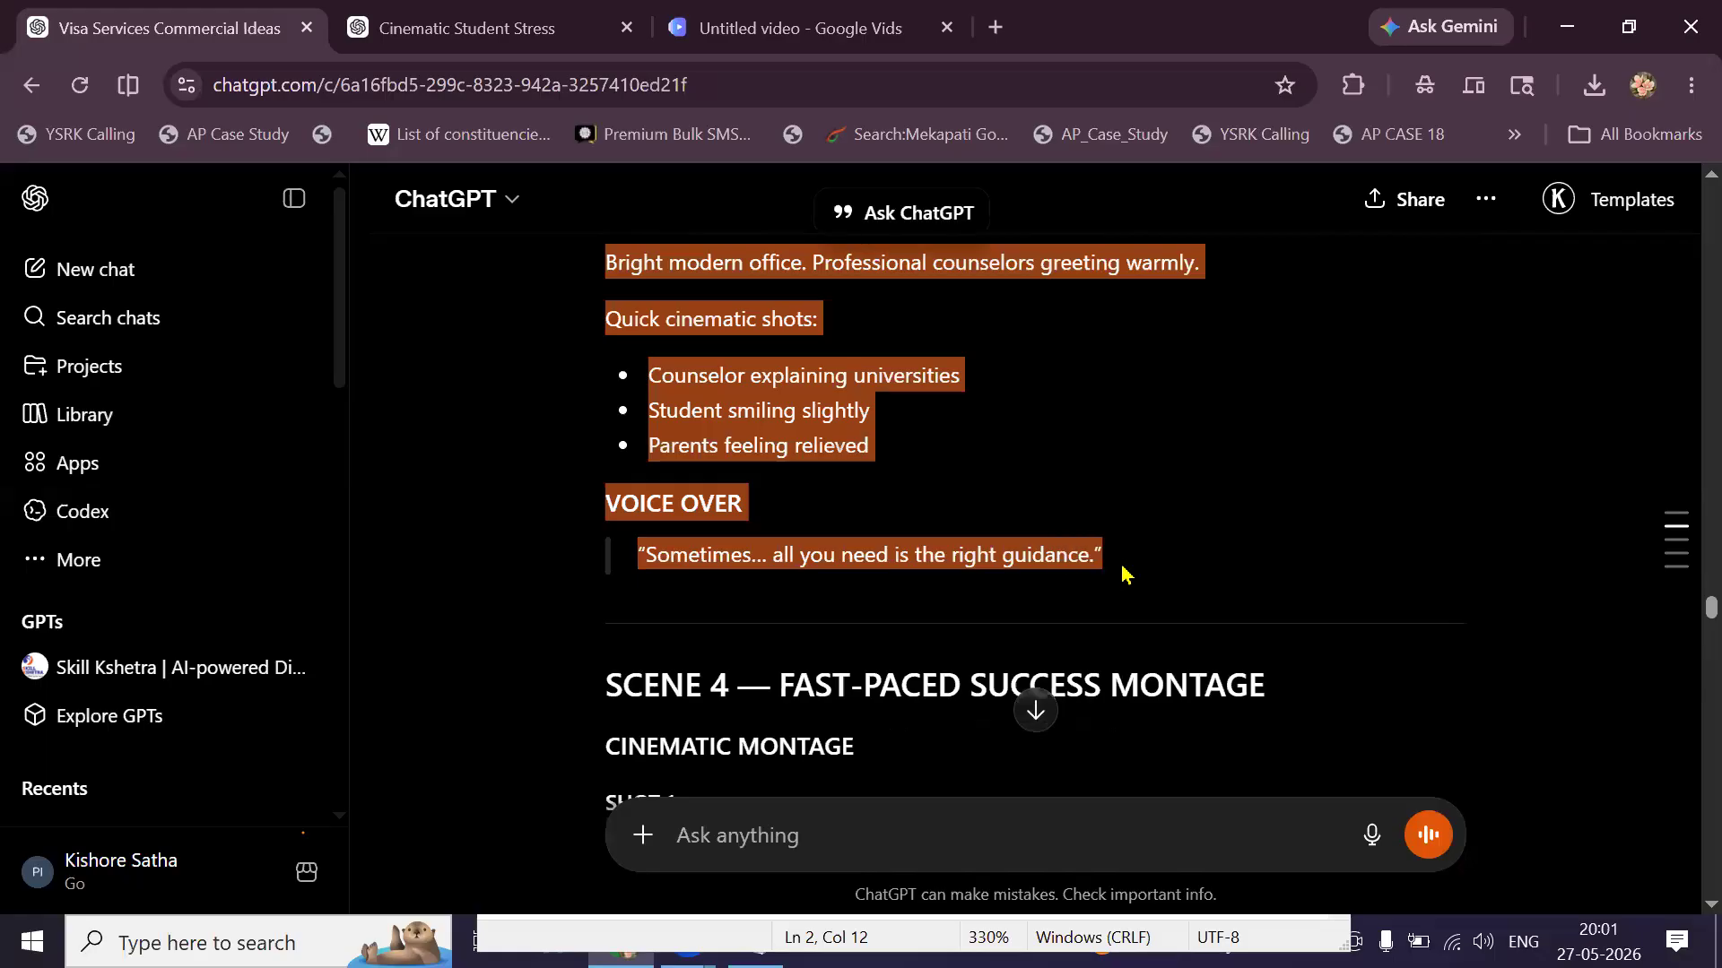
Paste the Scene 3 office-visit lines into a new message and send them for a Veo 3 prompt.
click(718, 843)
key(ctrl+v)
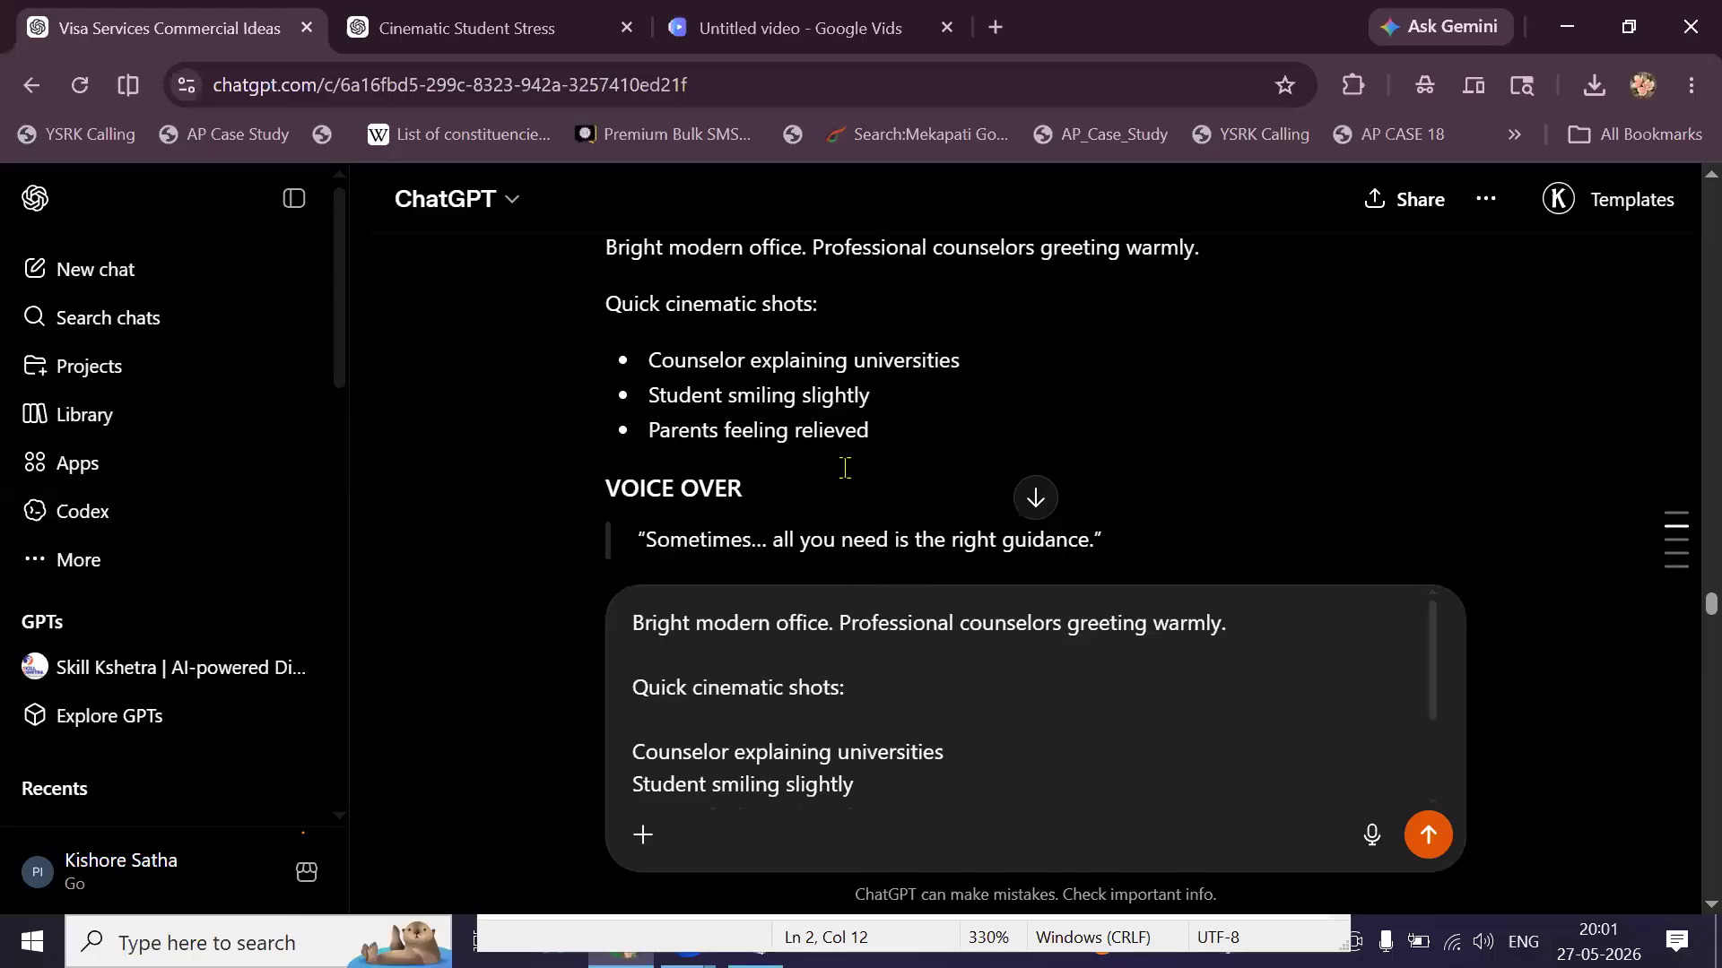
scroll(843, 467, down, 10)
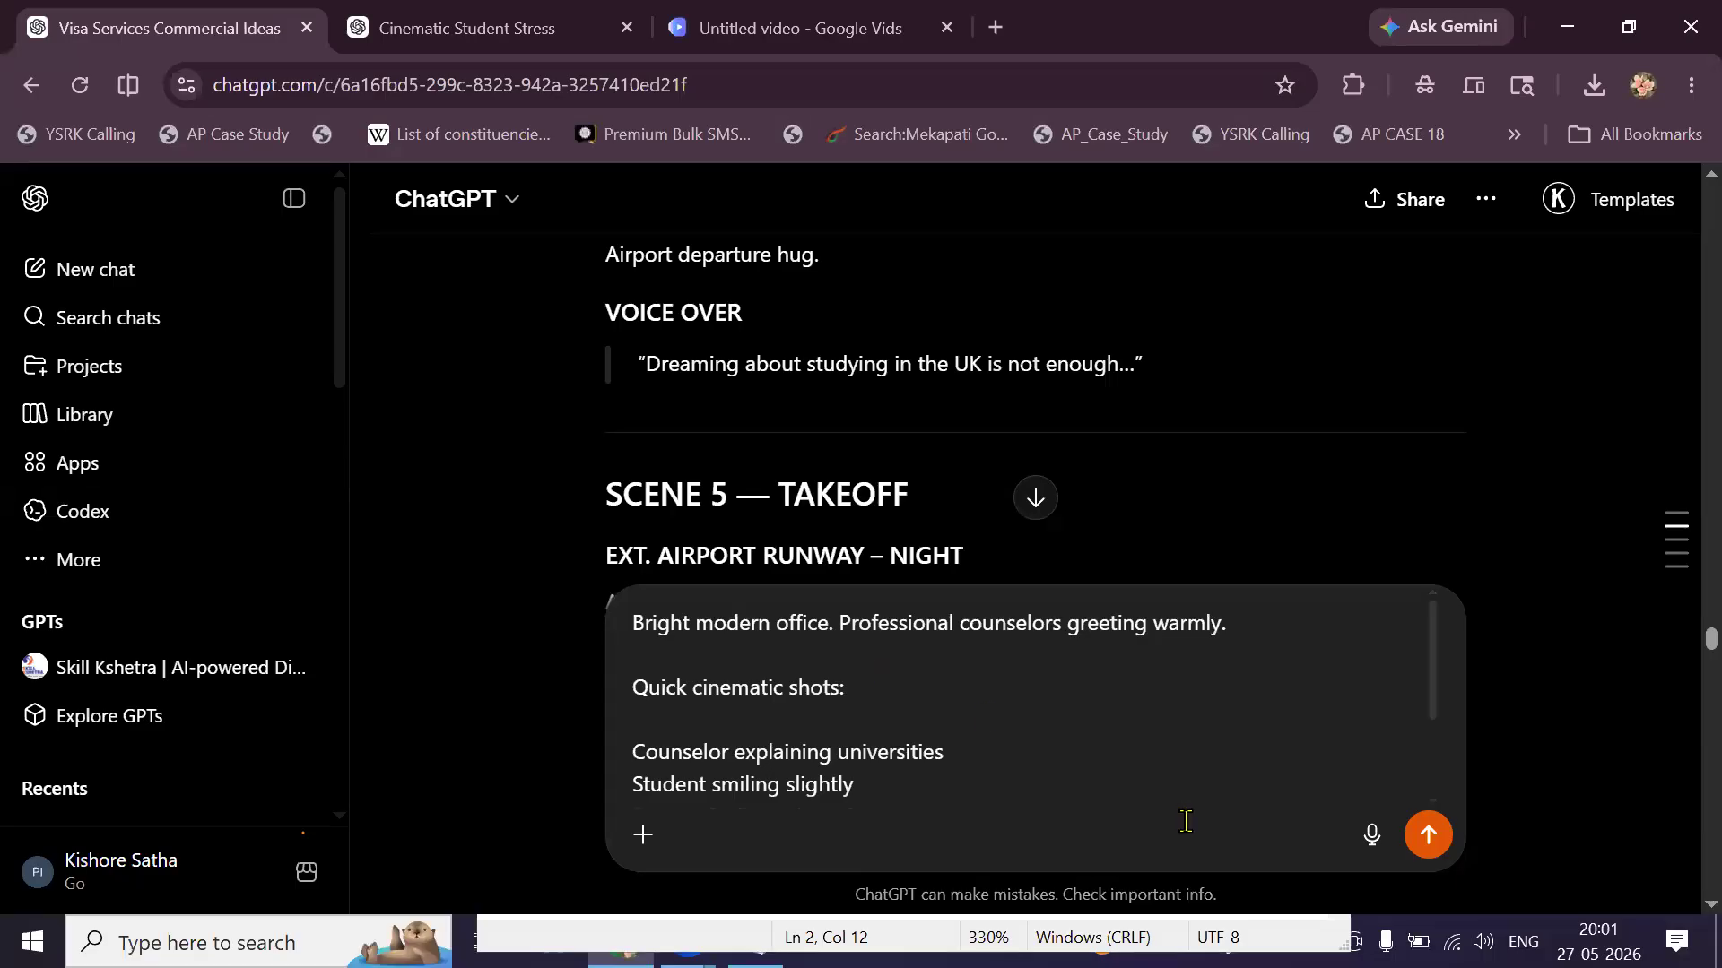
click(1428, 836)
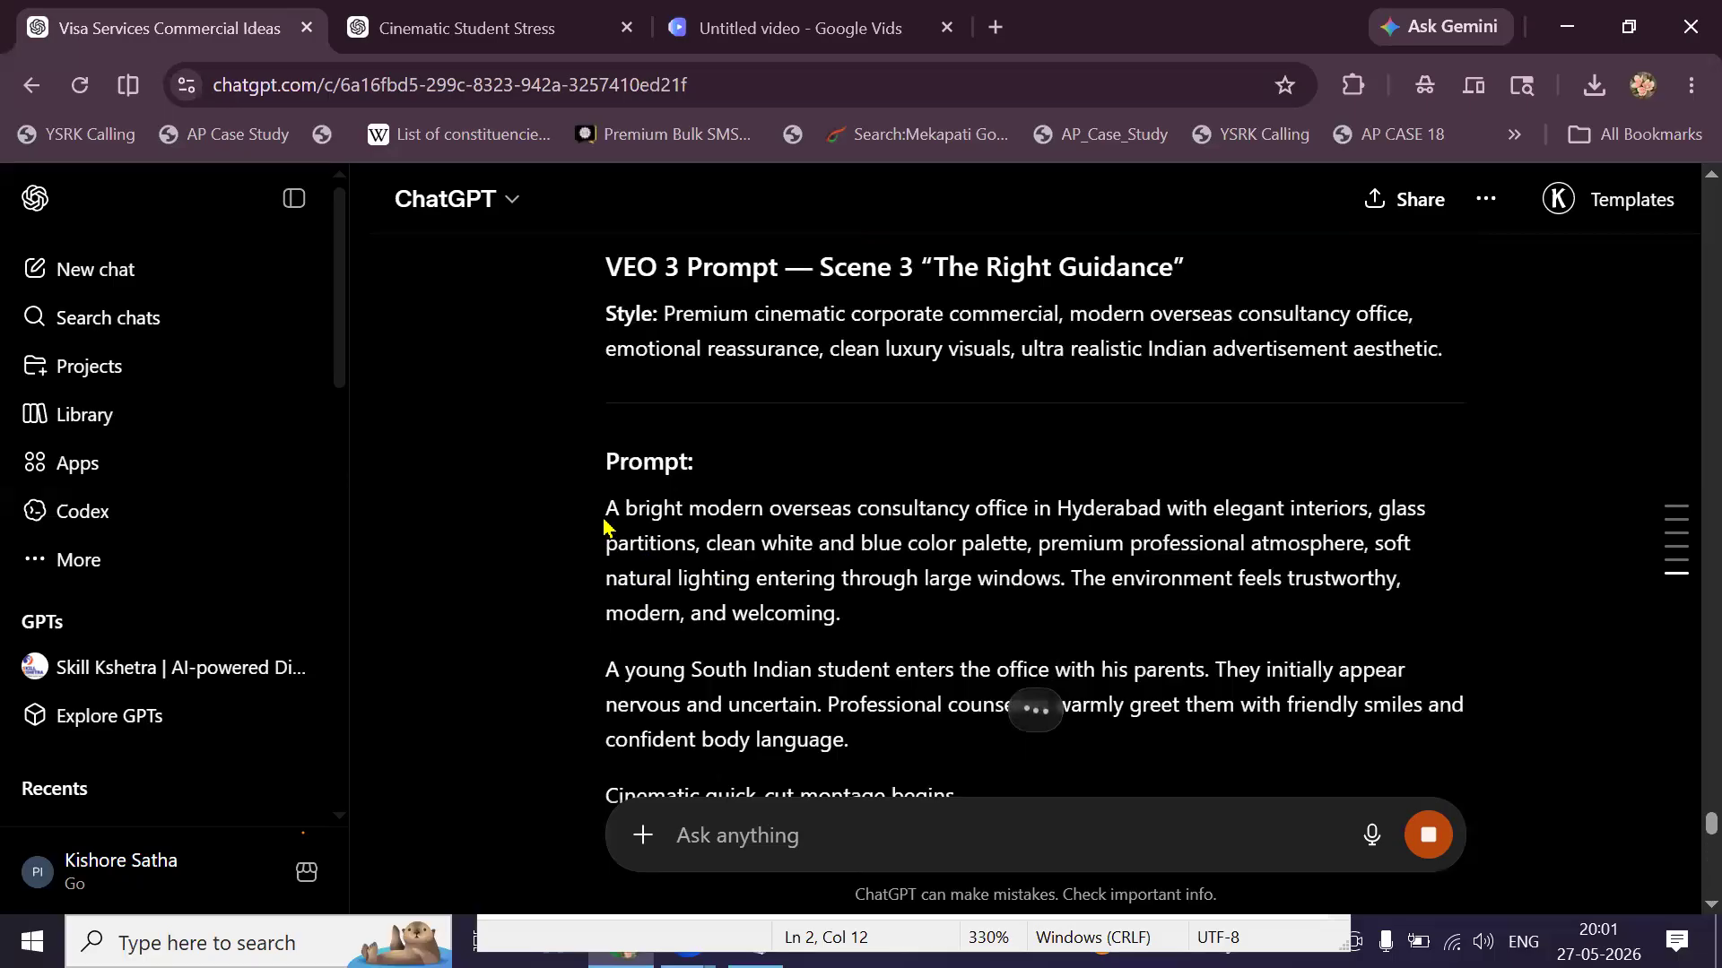
scroll(604, 528, down, 20)
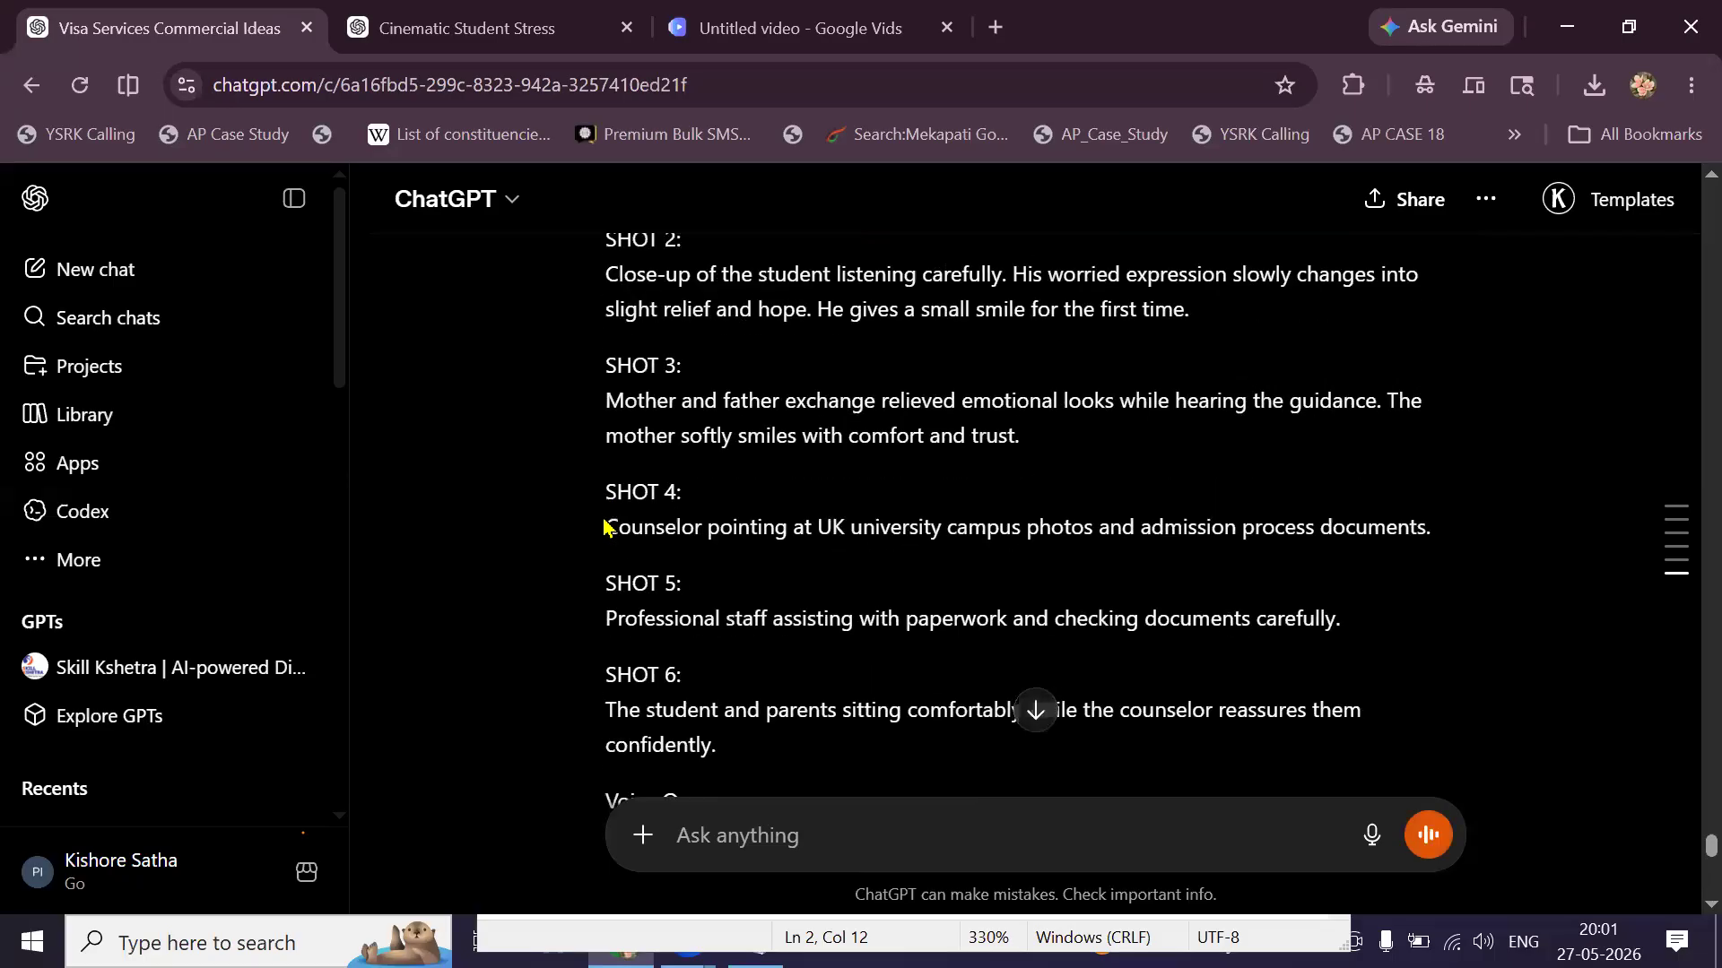
Play back the generated Scene 1 student clip in Vids and insert it as an 8-second clip.
click(759, 26)
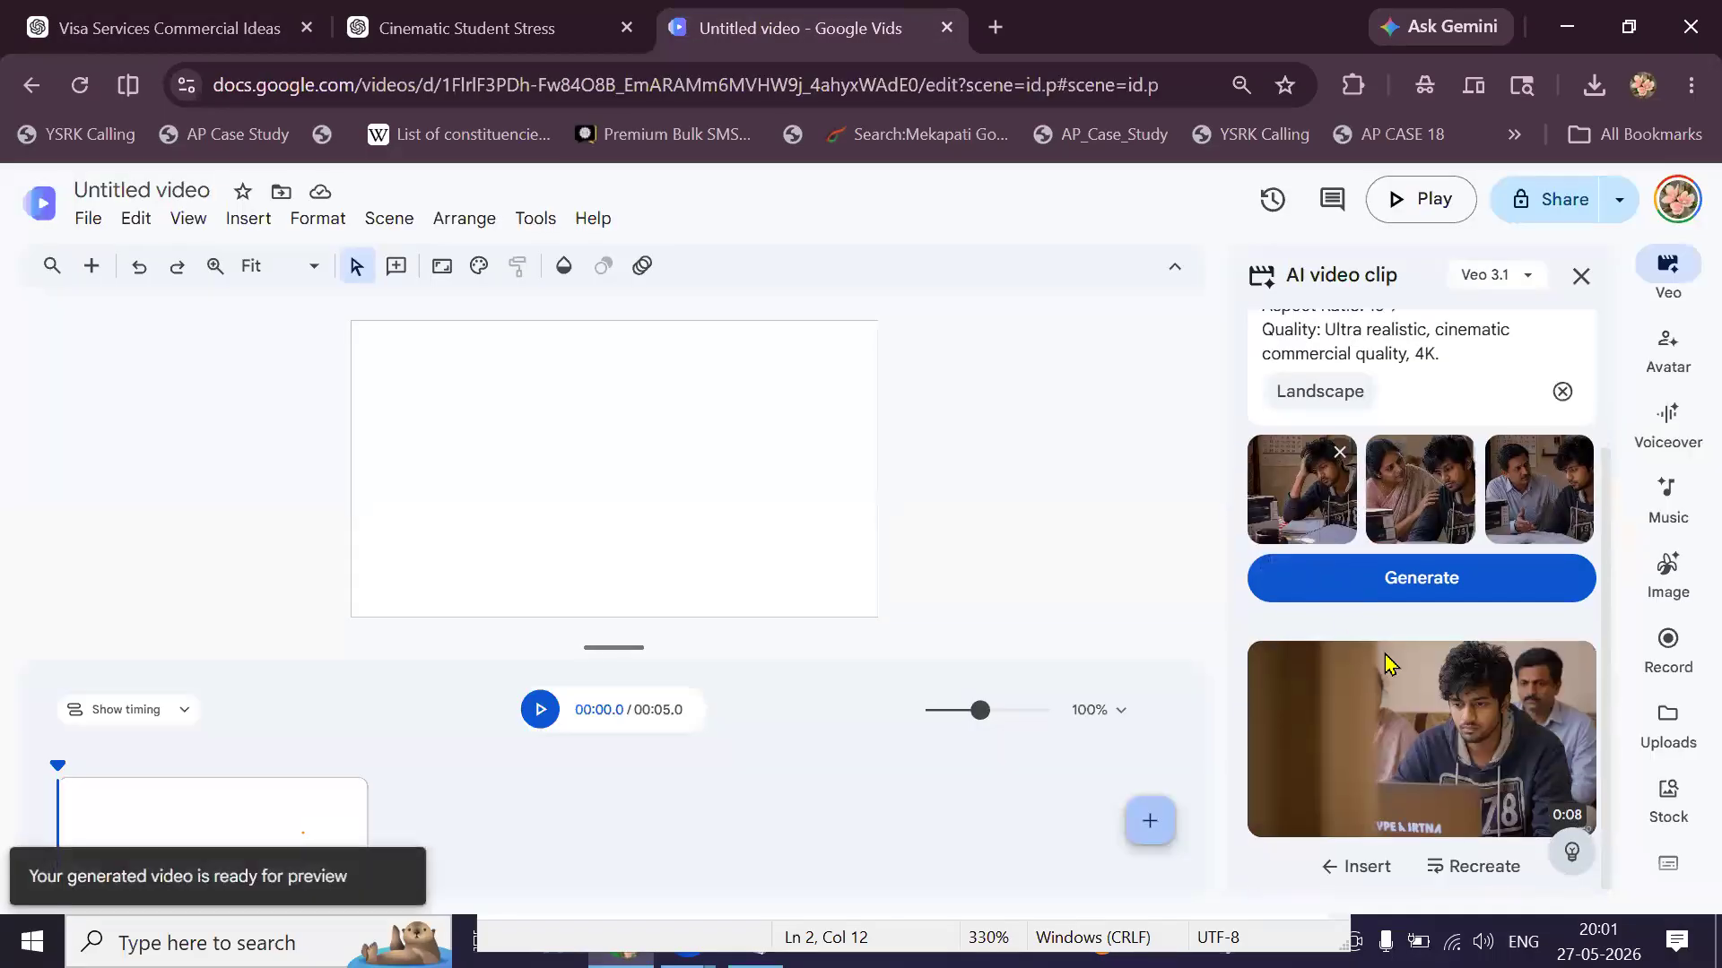
click(1436, 721)
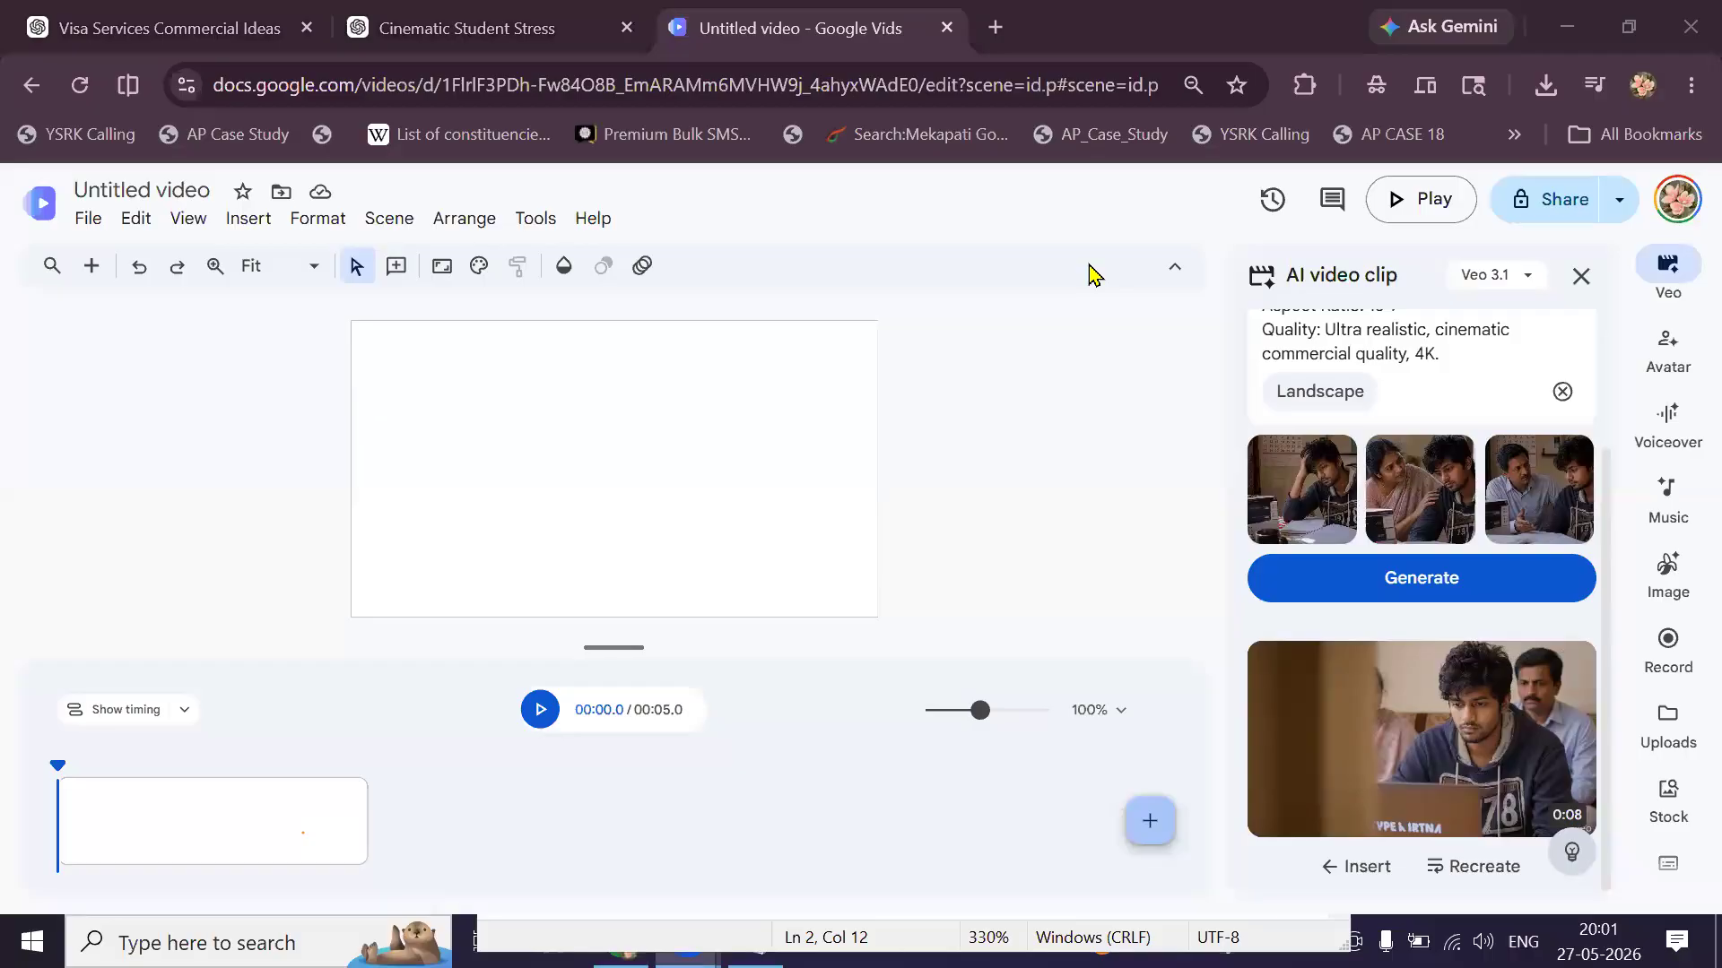
click(1451, 743)
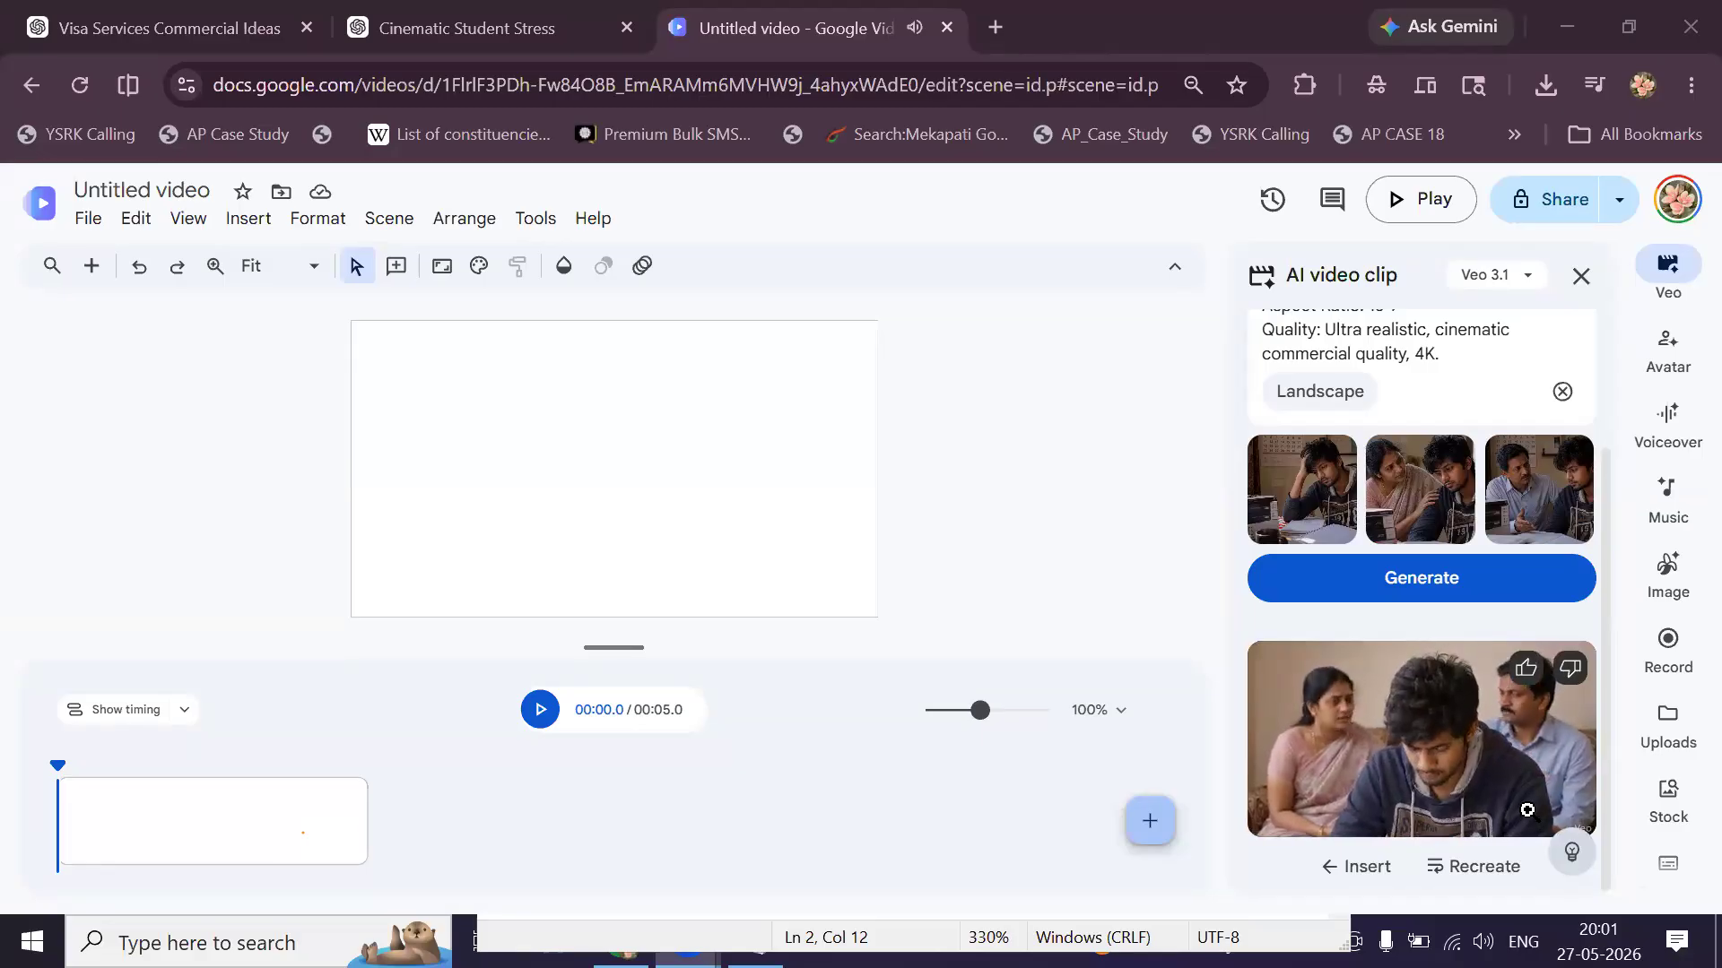
click(1527, 811)
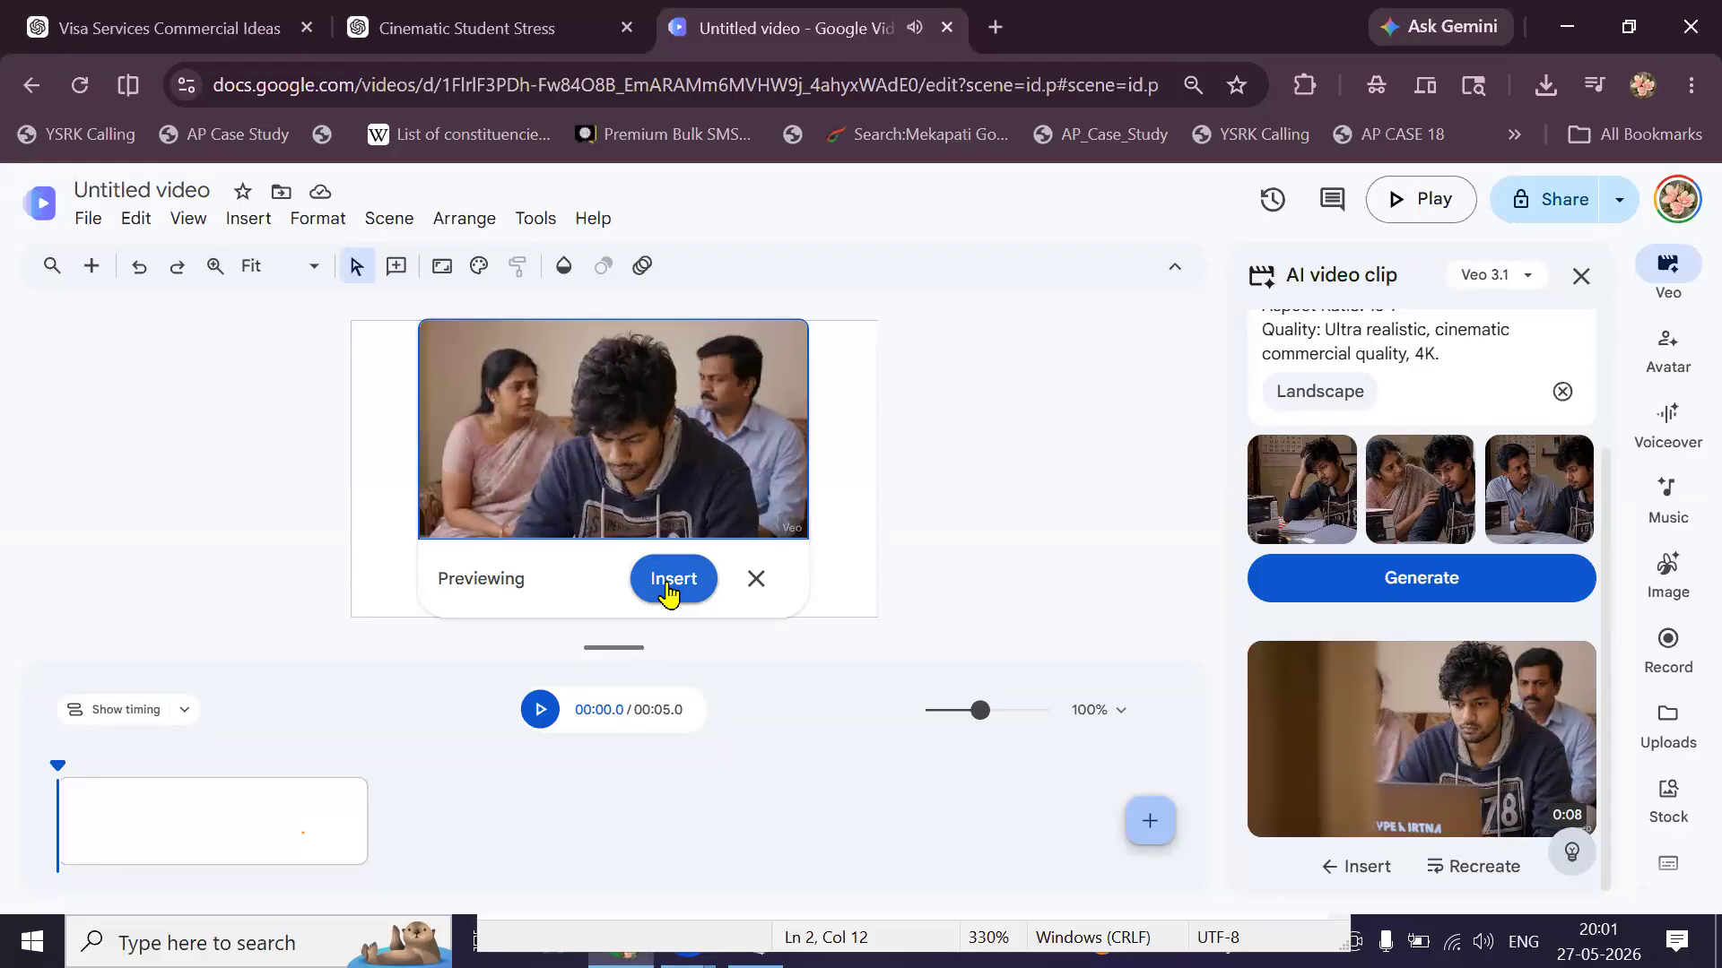
click(671, 585)
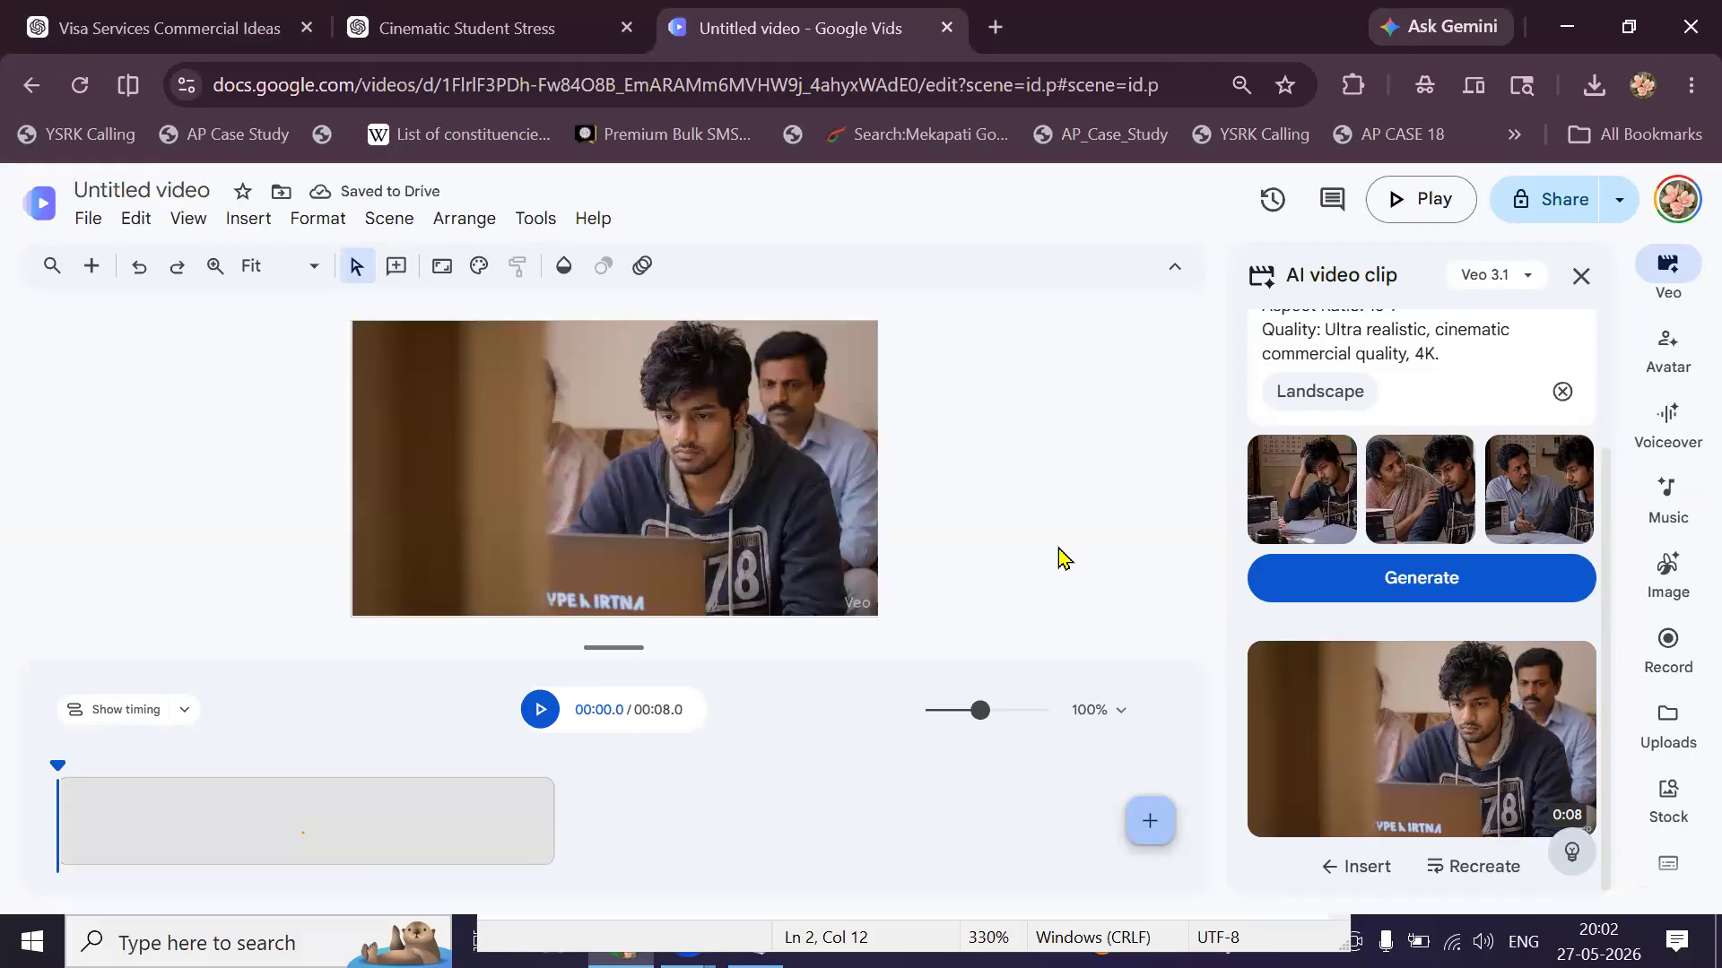
In the Visa Services Commercial Ideas chat, expand the sent Scene 2 friend-suggestion screenplay message.
click(496, 35)
click(211, 25)
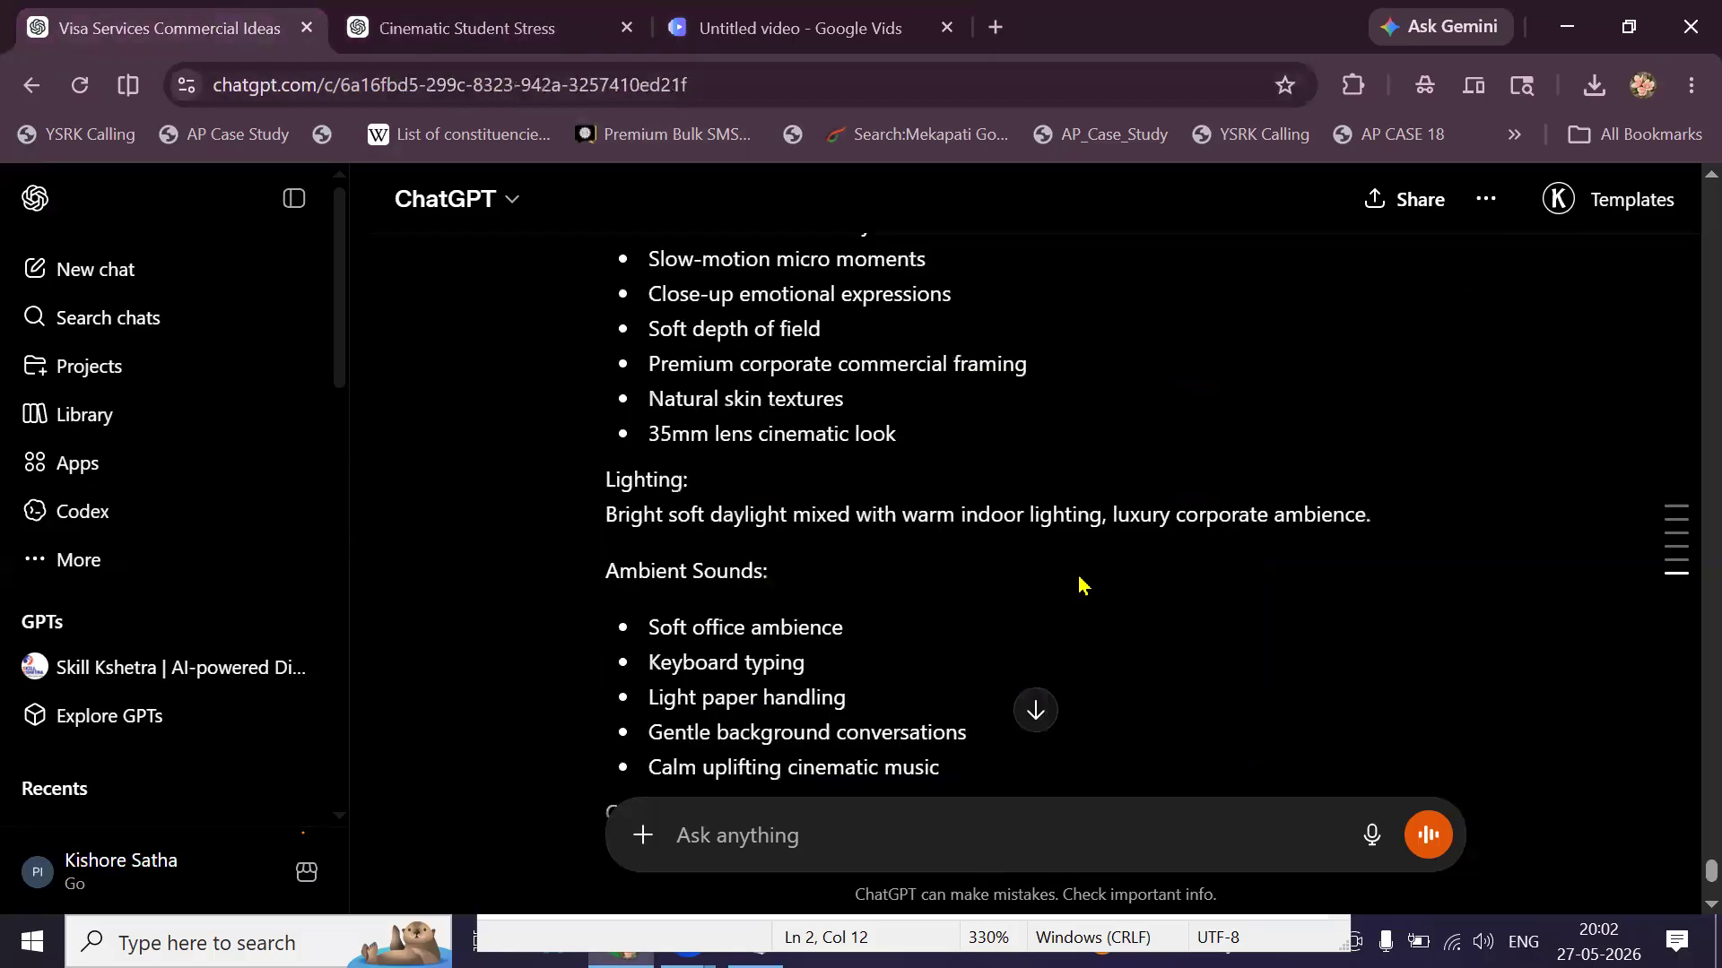
scroll(1081, 585, up, 5)
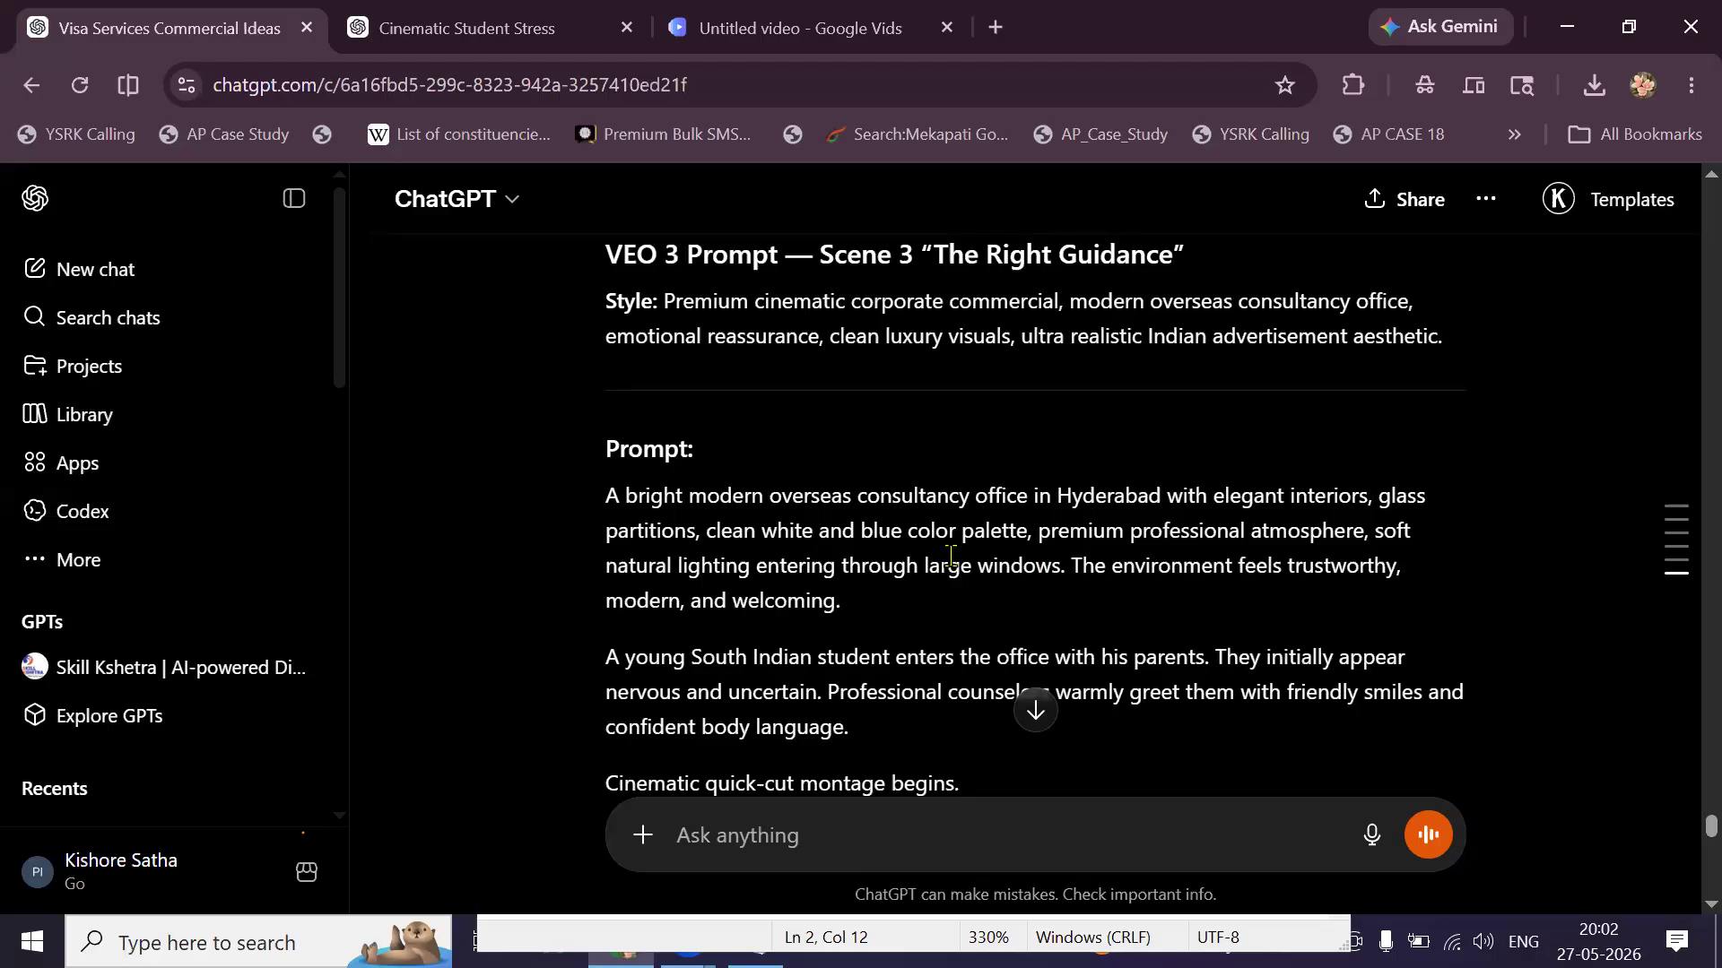
scroll(905, 561, down, 1)
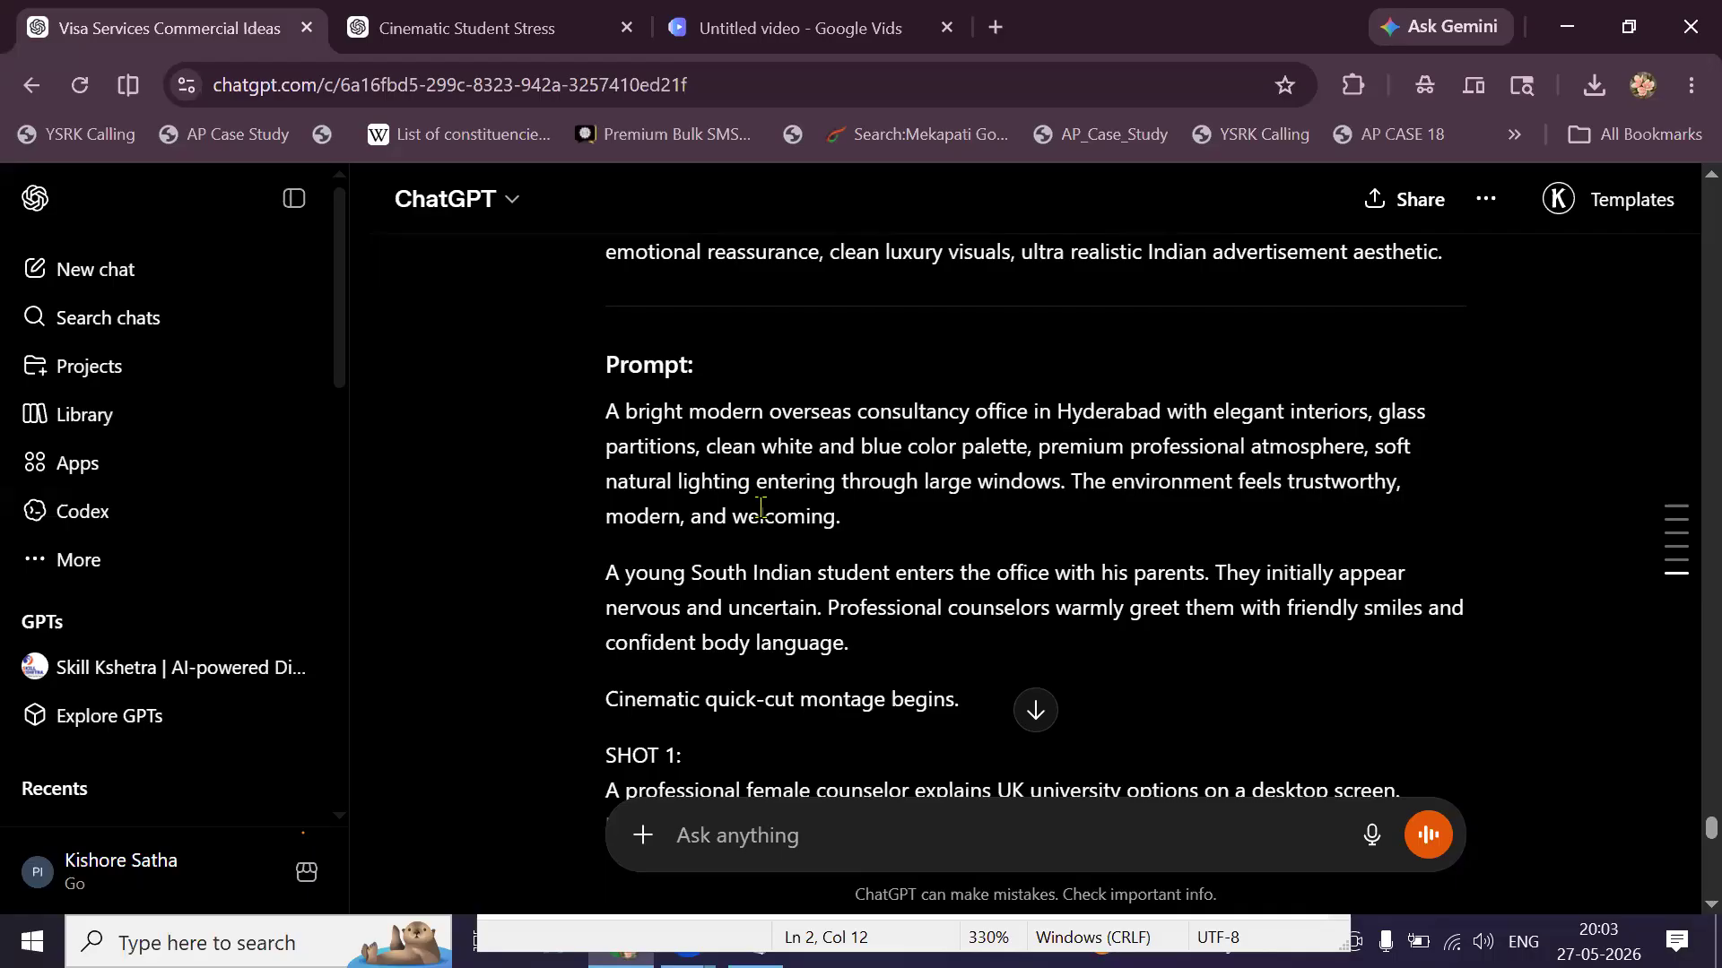
scroll(657, 471, up, 2)
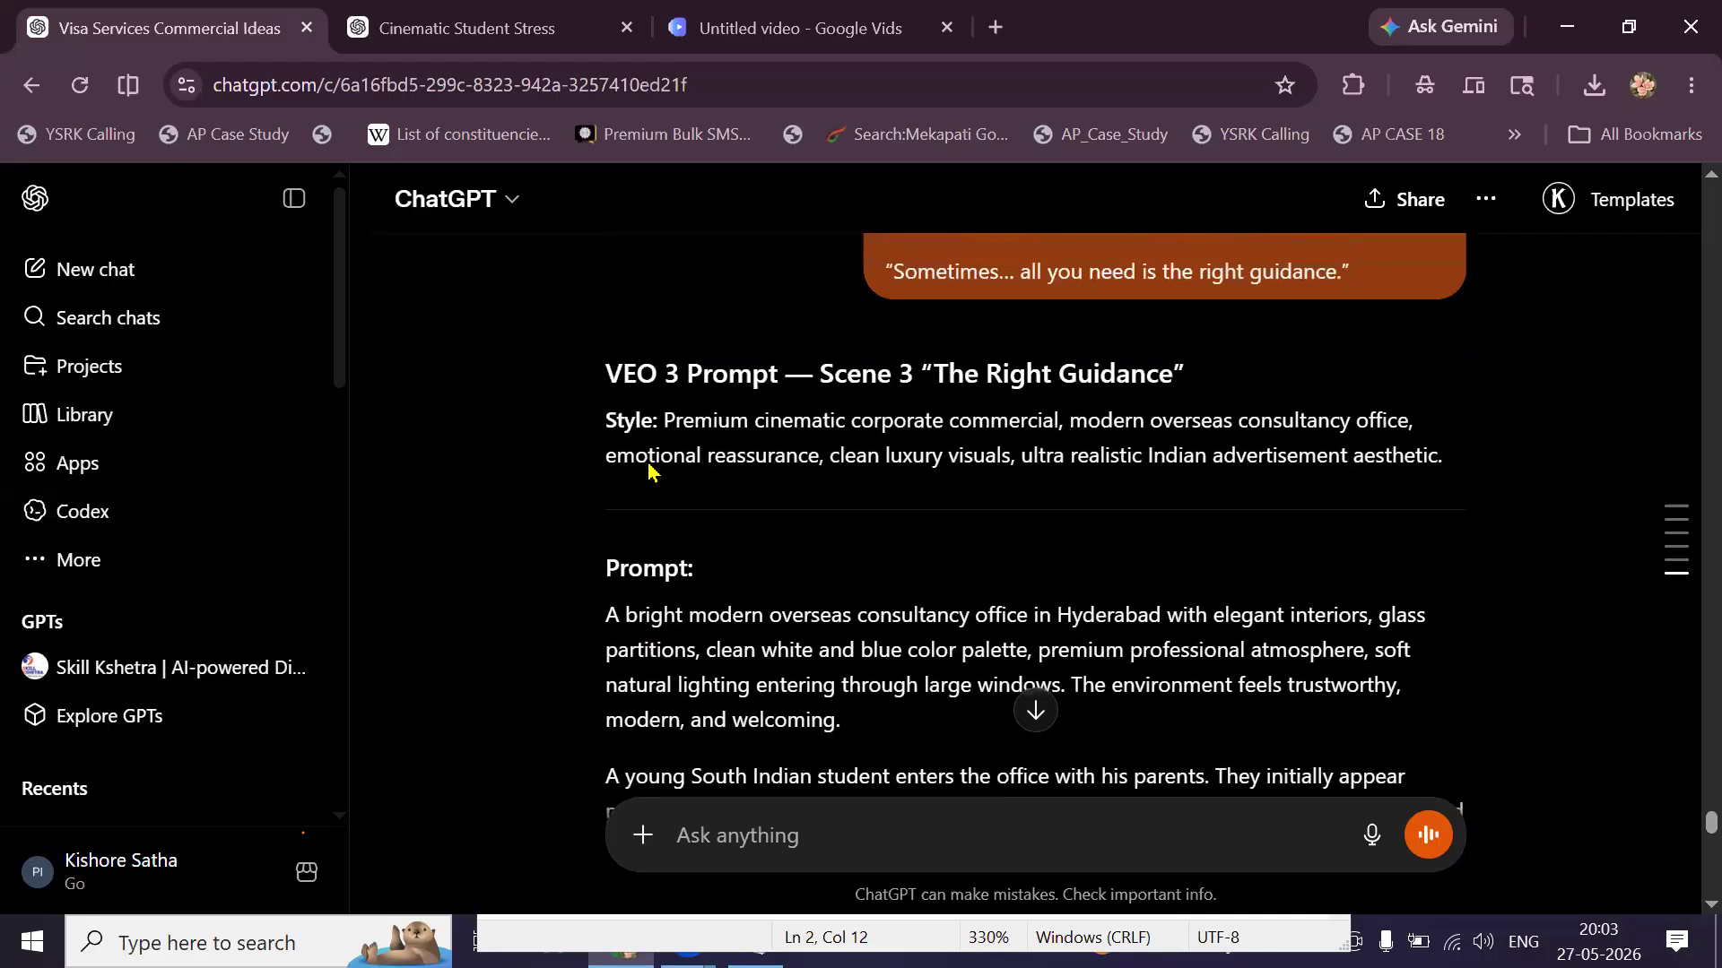
scroll(712, 473, up, 4)
scroll(712, 473, down, 15)
scroll(712, 473, up, 3)
scroll(712, 472, up, 10)
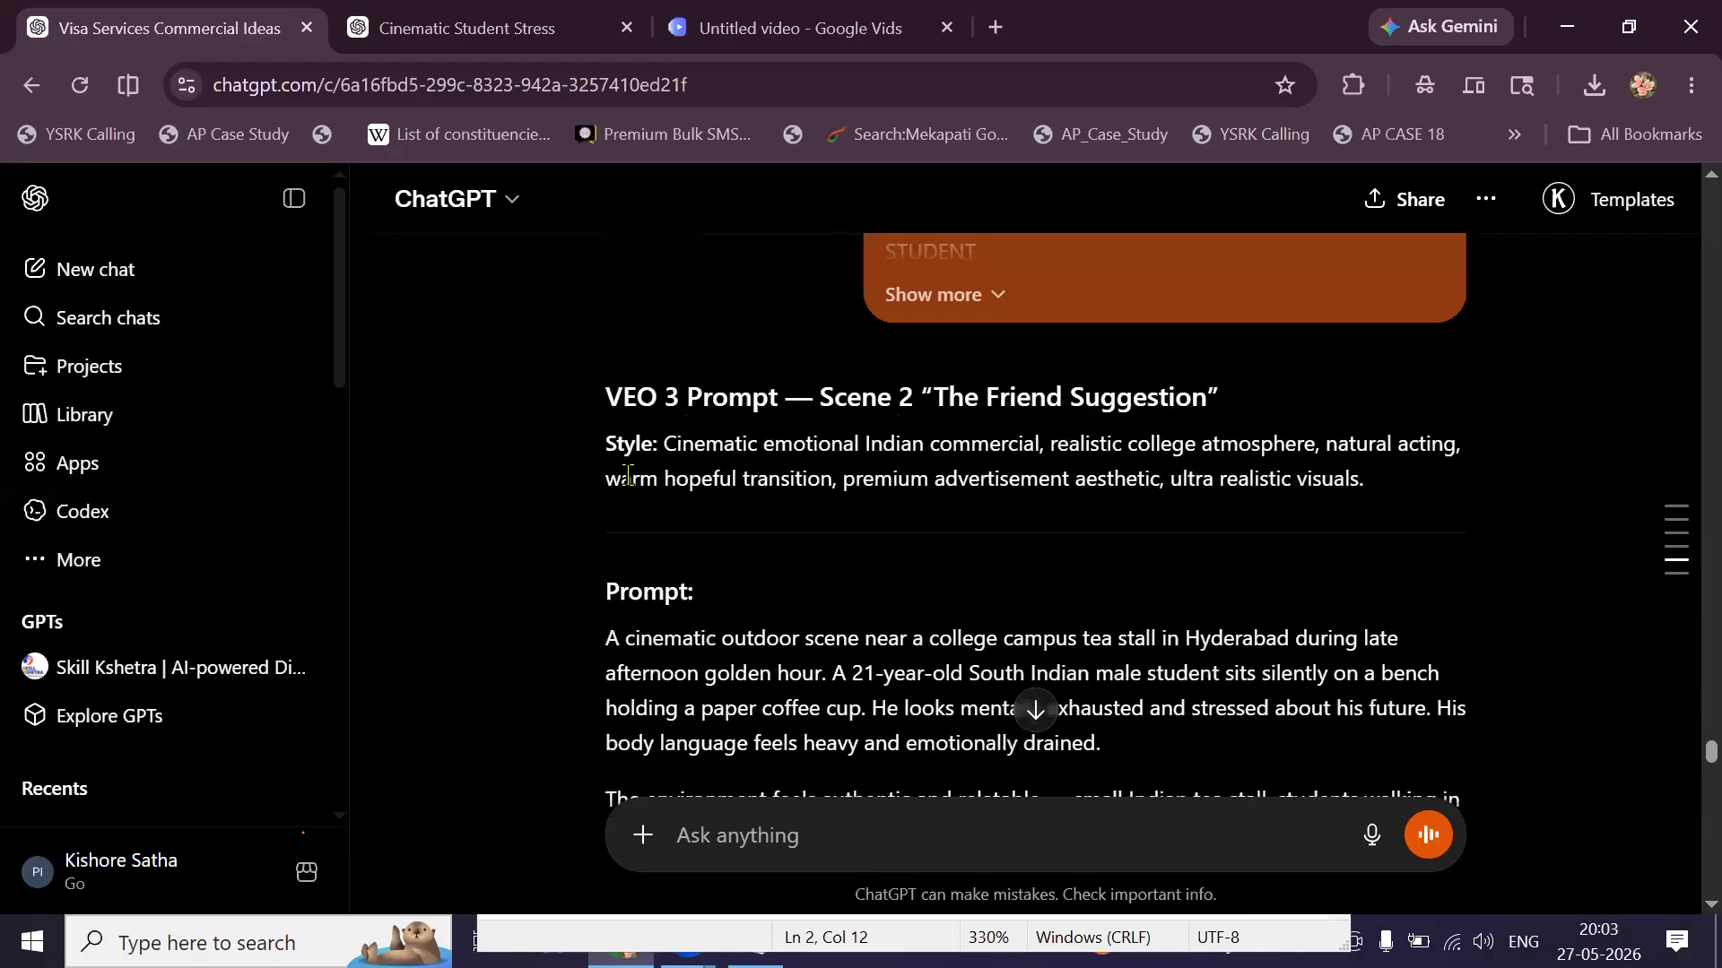
scroll(820, 464, up, 5)
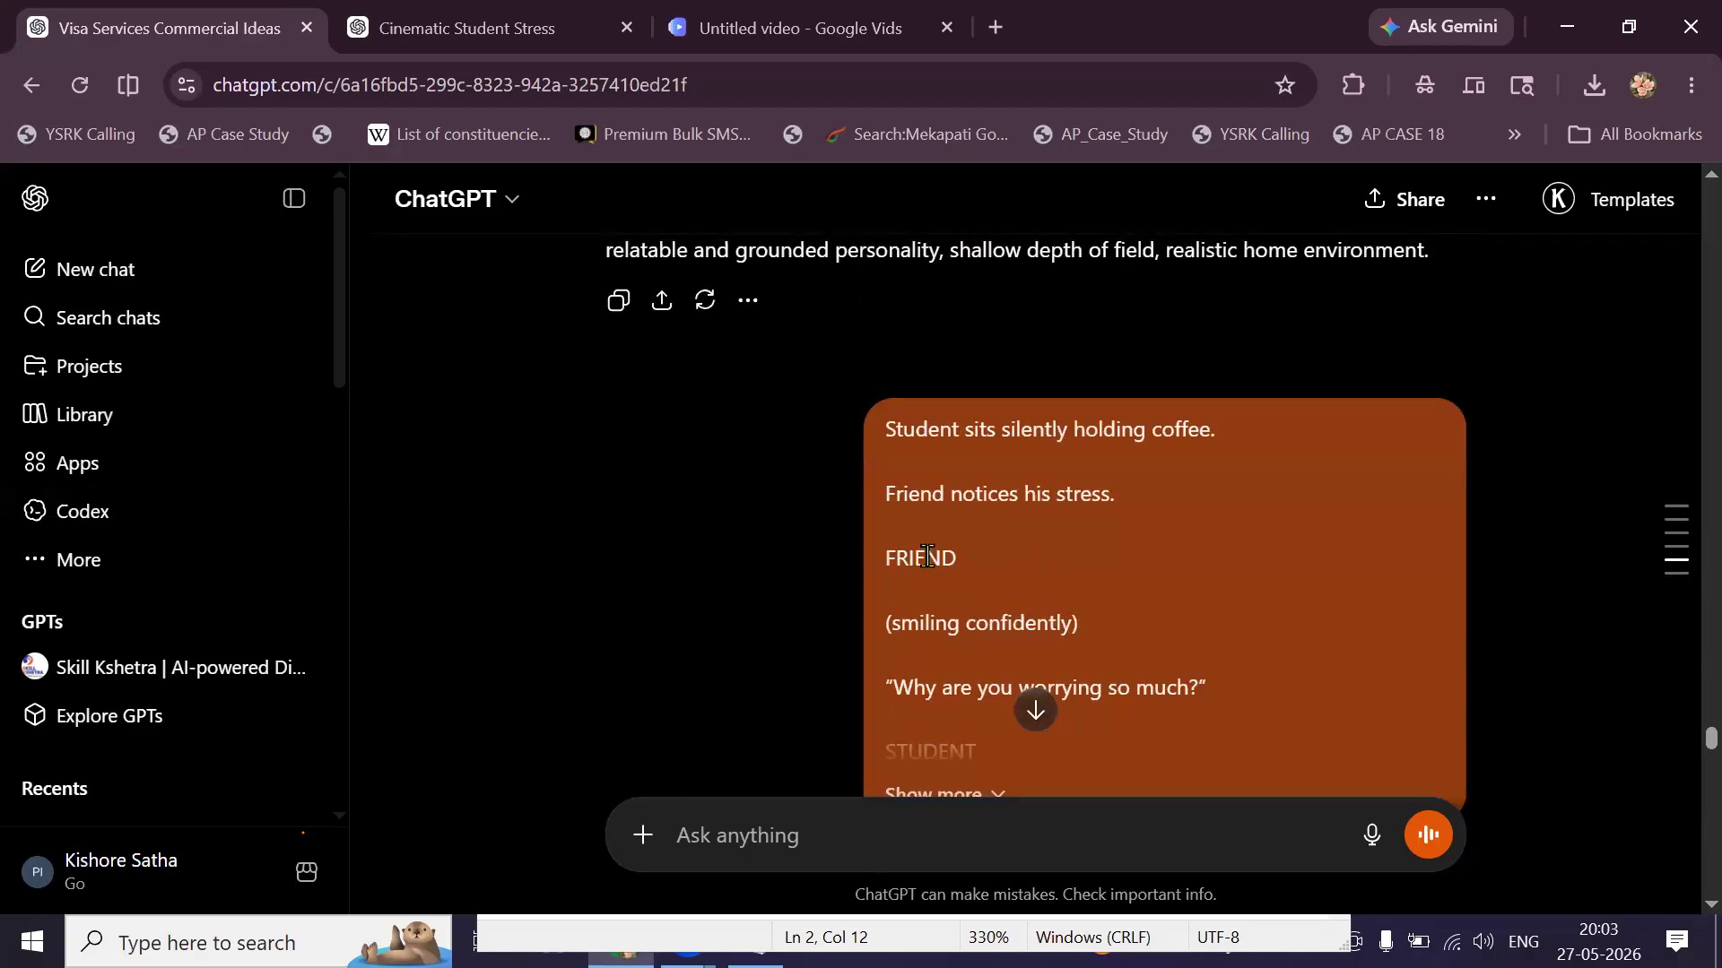
scroll(976, 665, down, 1)
click(976, 669)
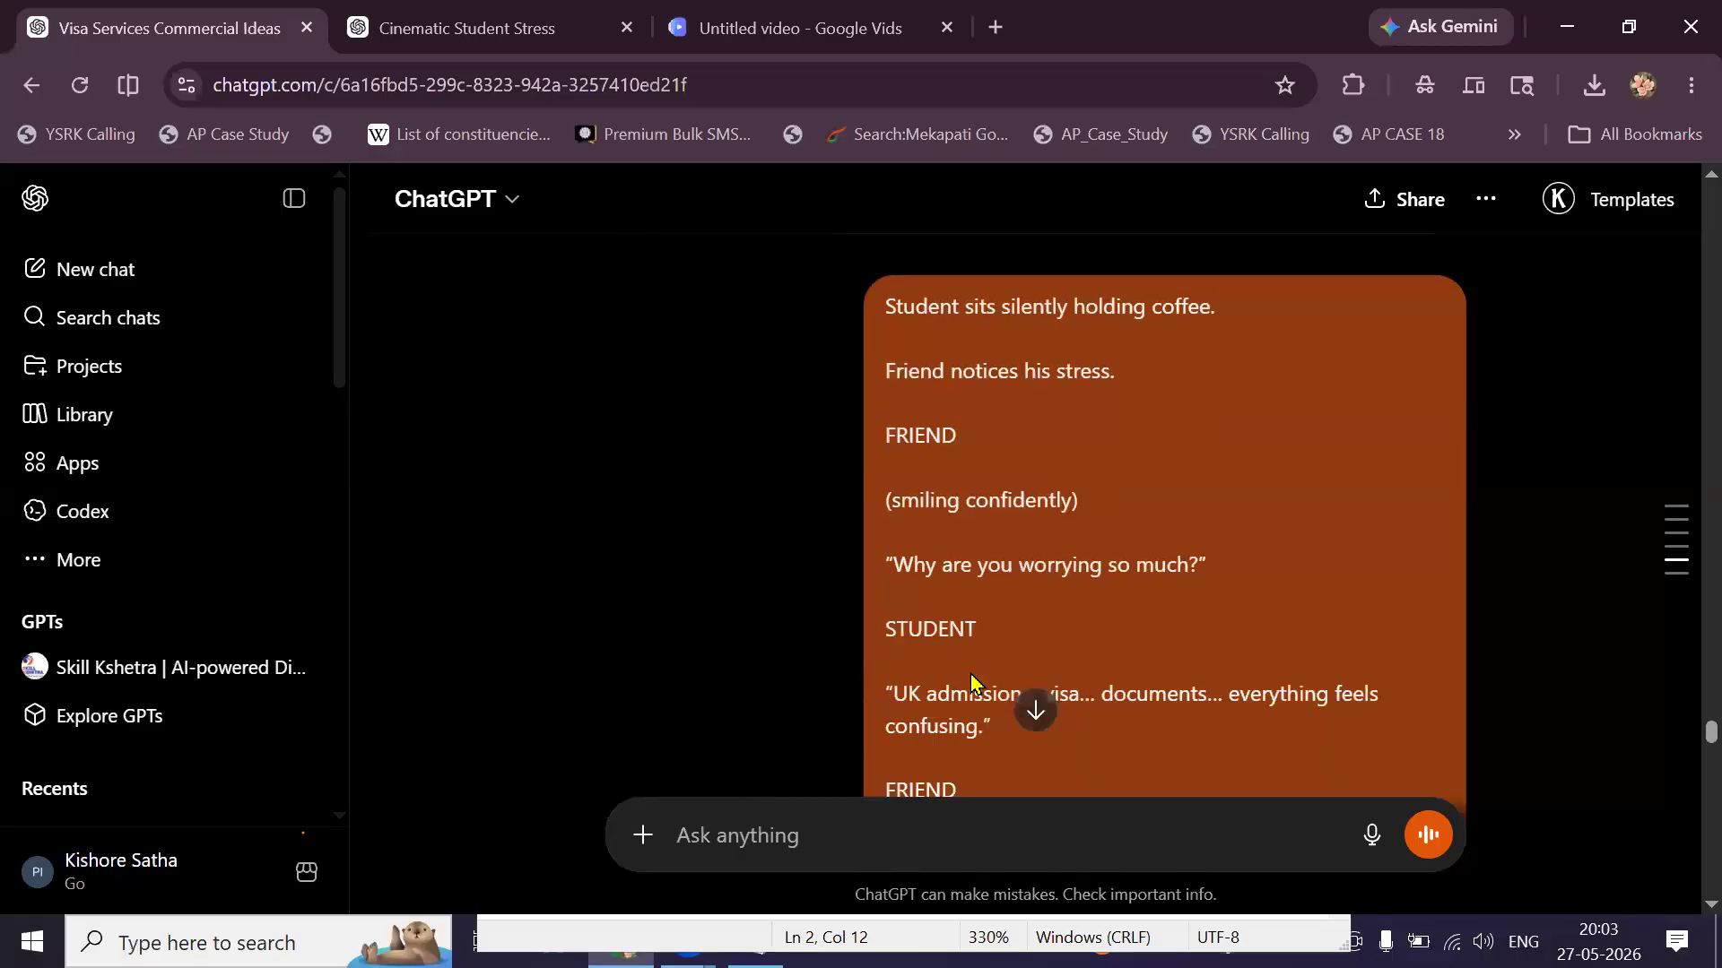
scroll(963, 622, down, 2)
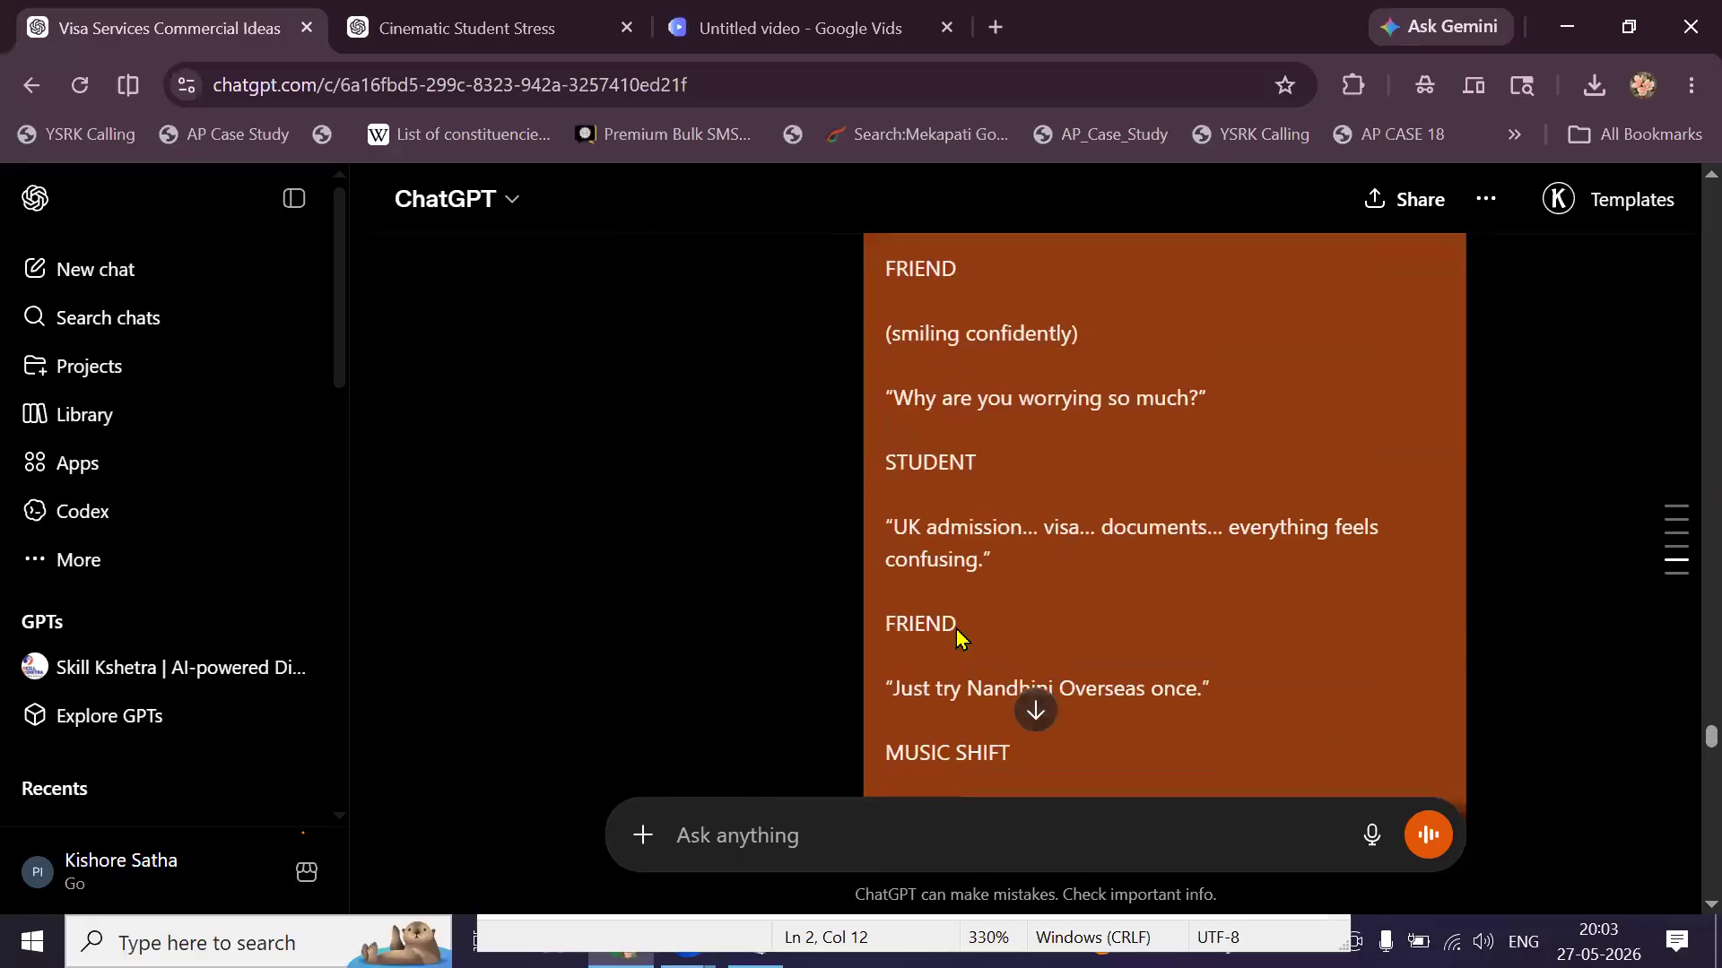
scroll(957, 635, down, 2)
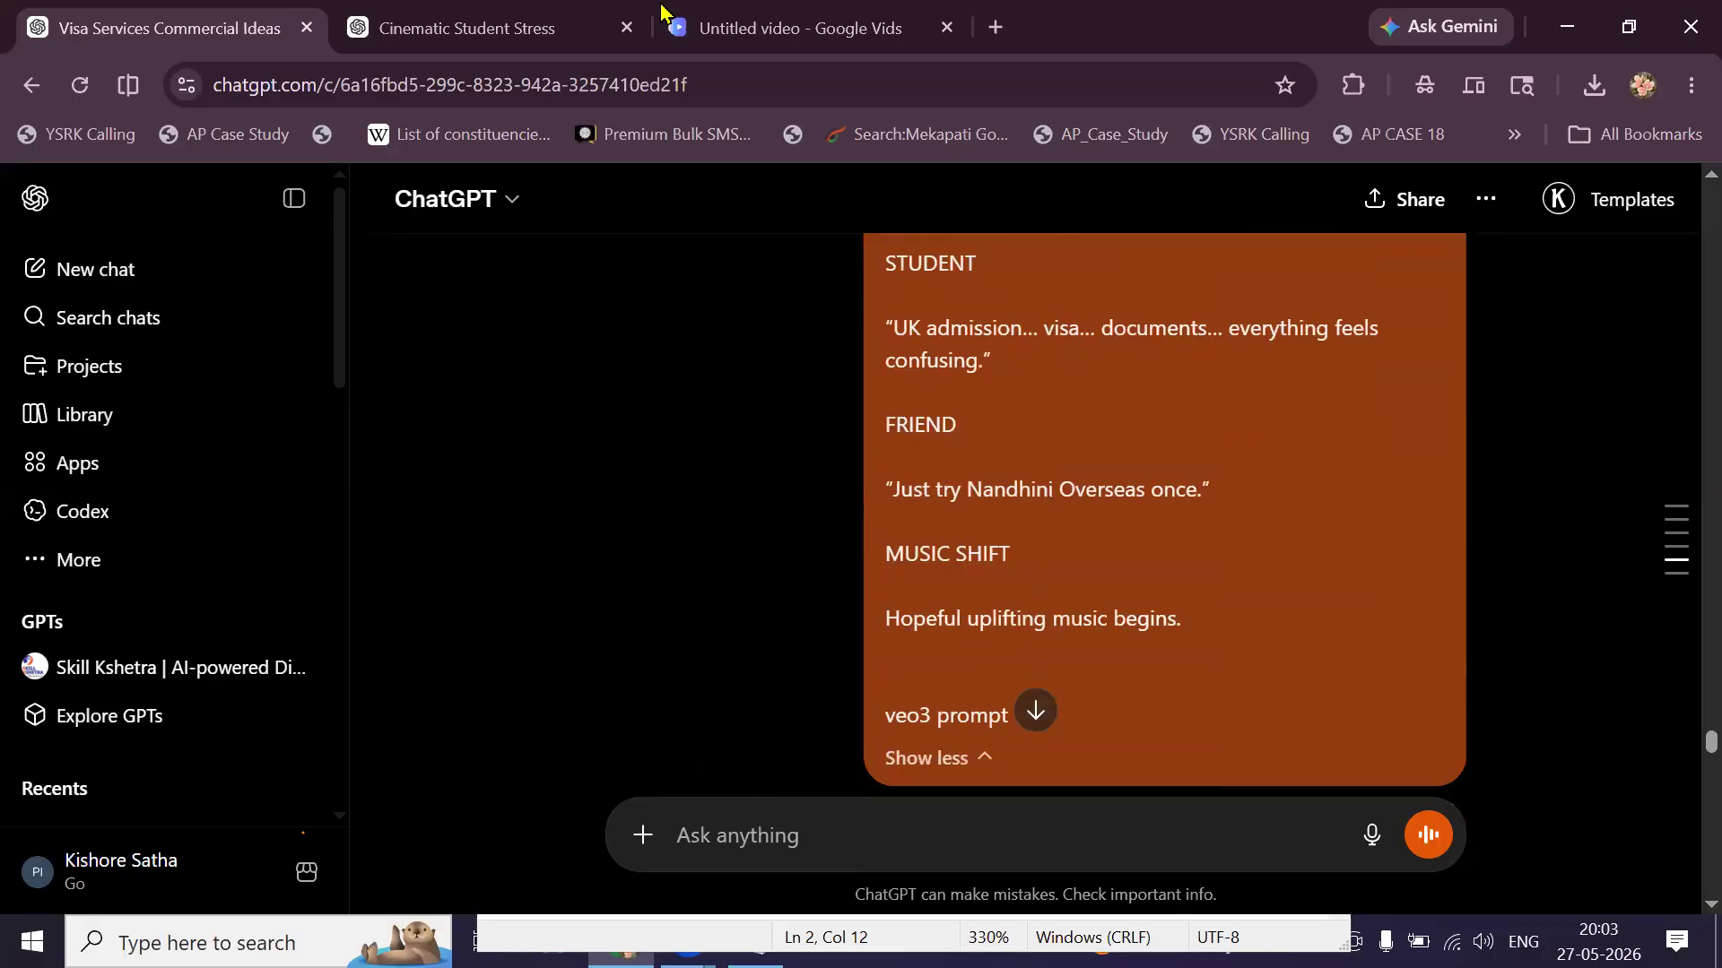
Remove the MOTHER and FATHER reference images in Vids so only the son image remains.
click(683, 29)
click(1457, 453)
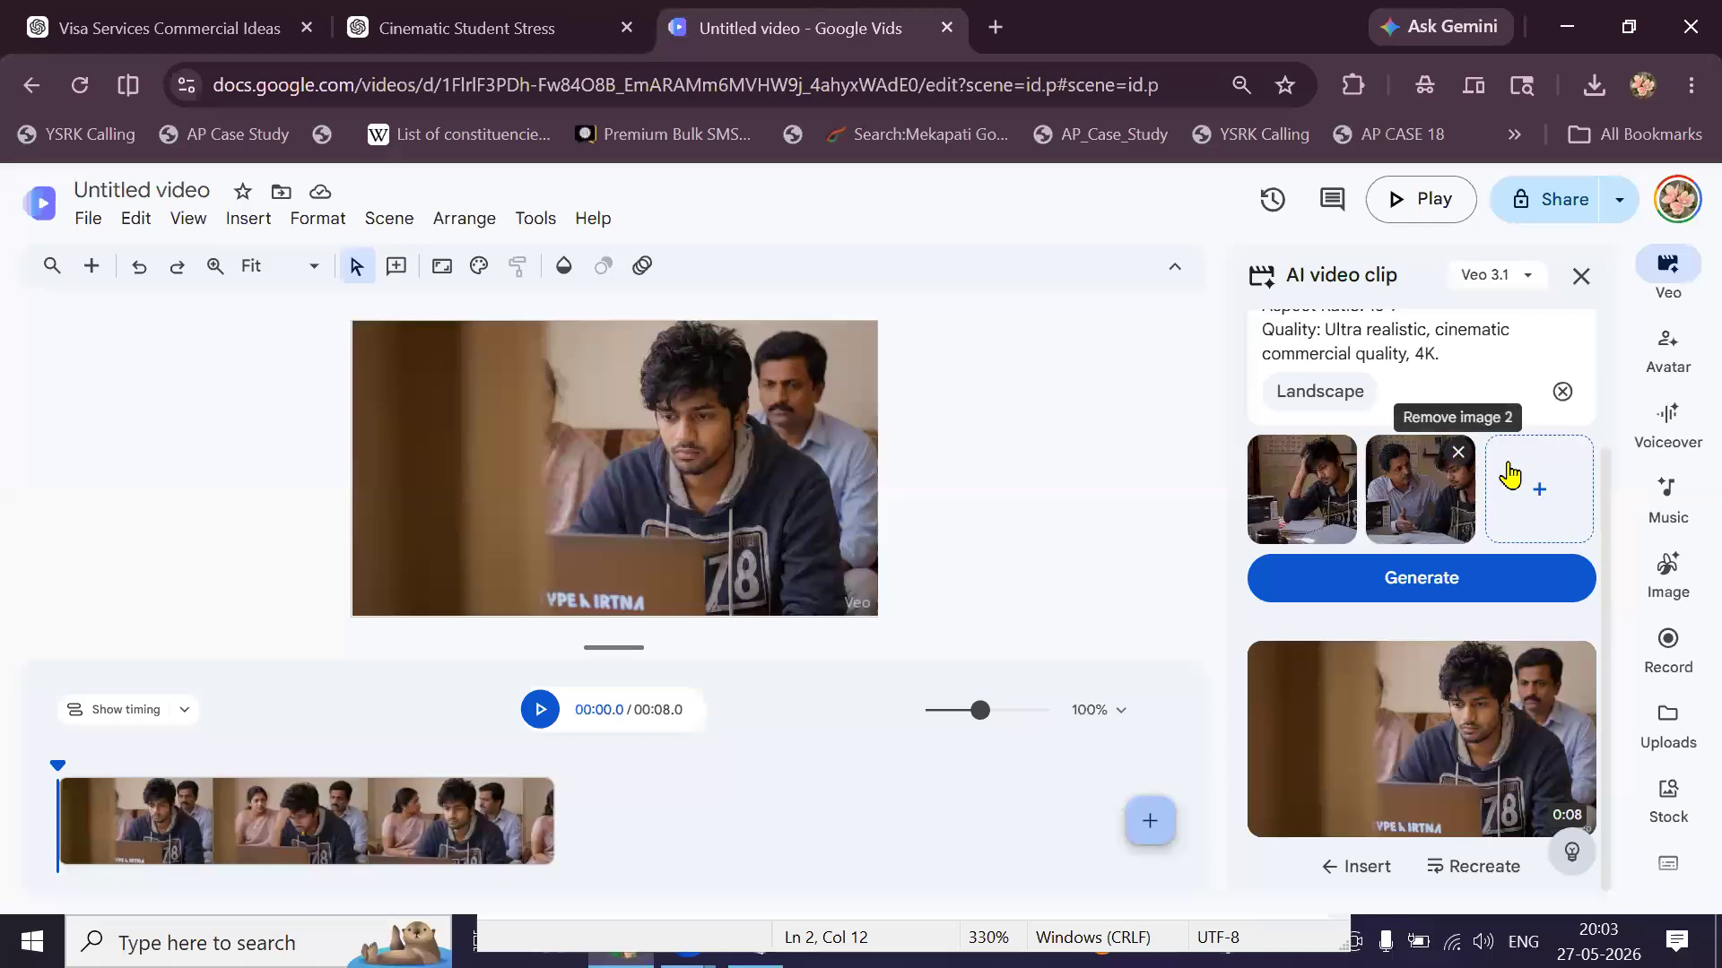
click(1457, 454)
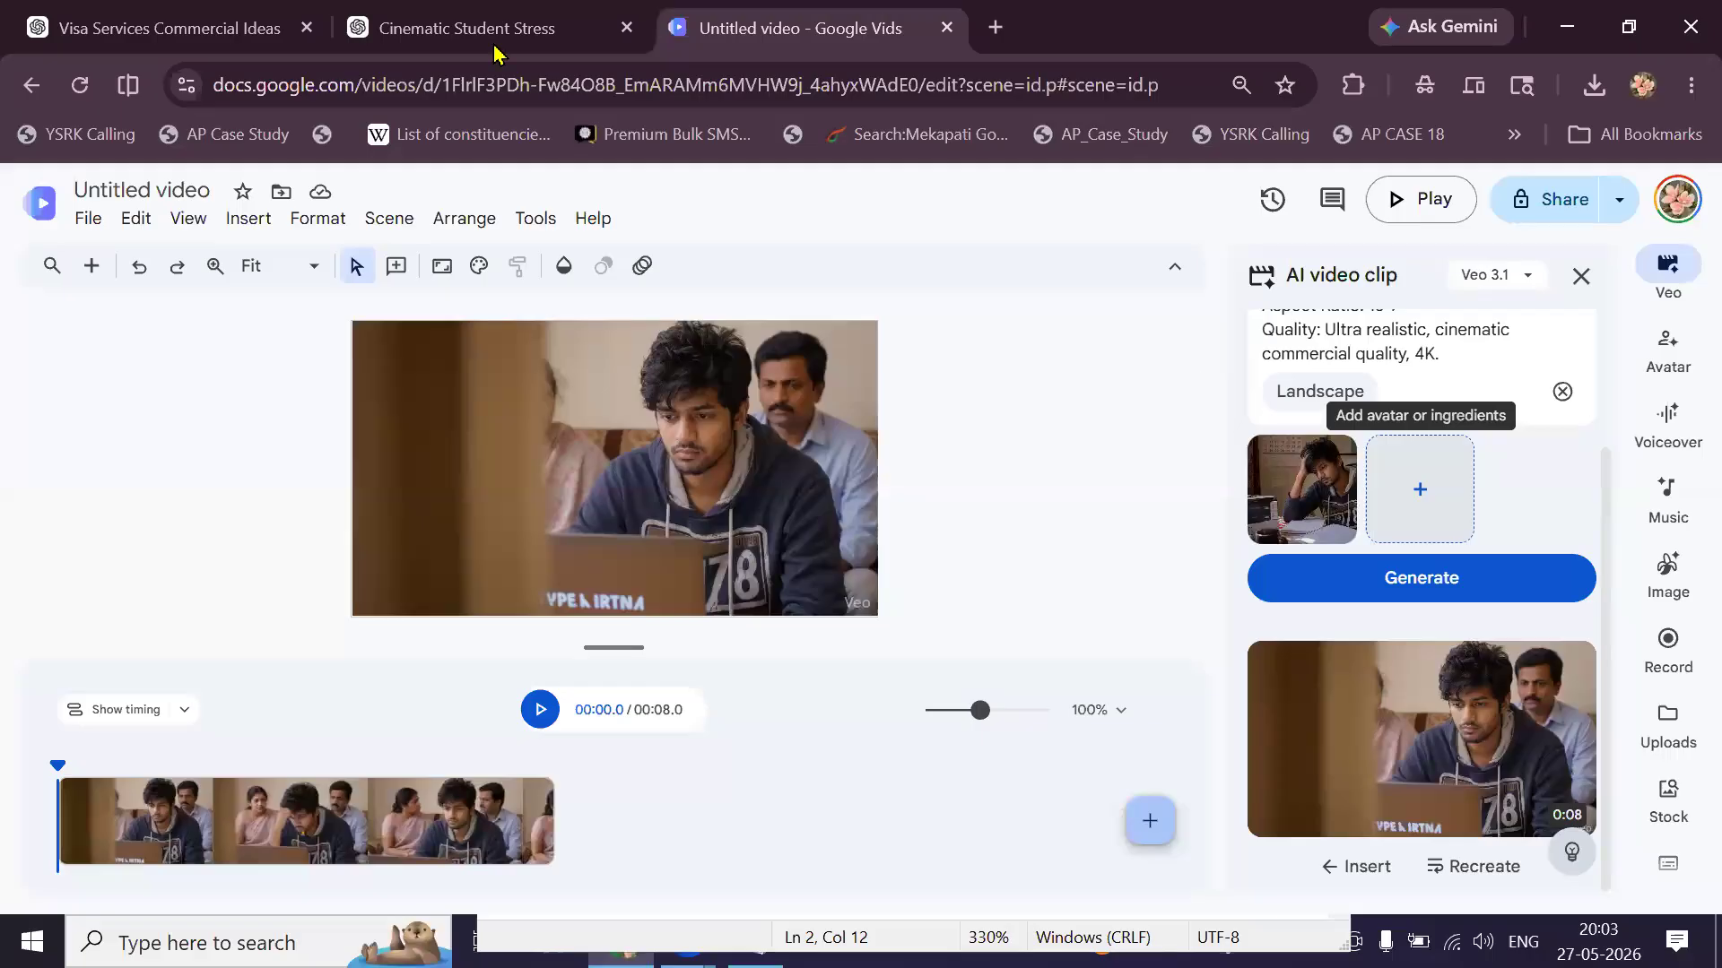
click(258, 46)
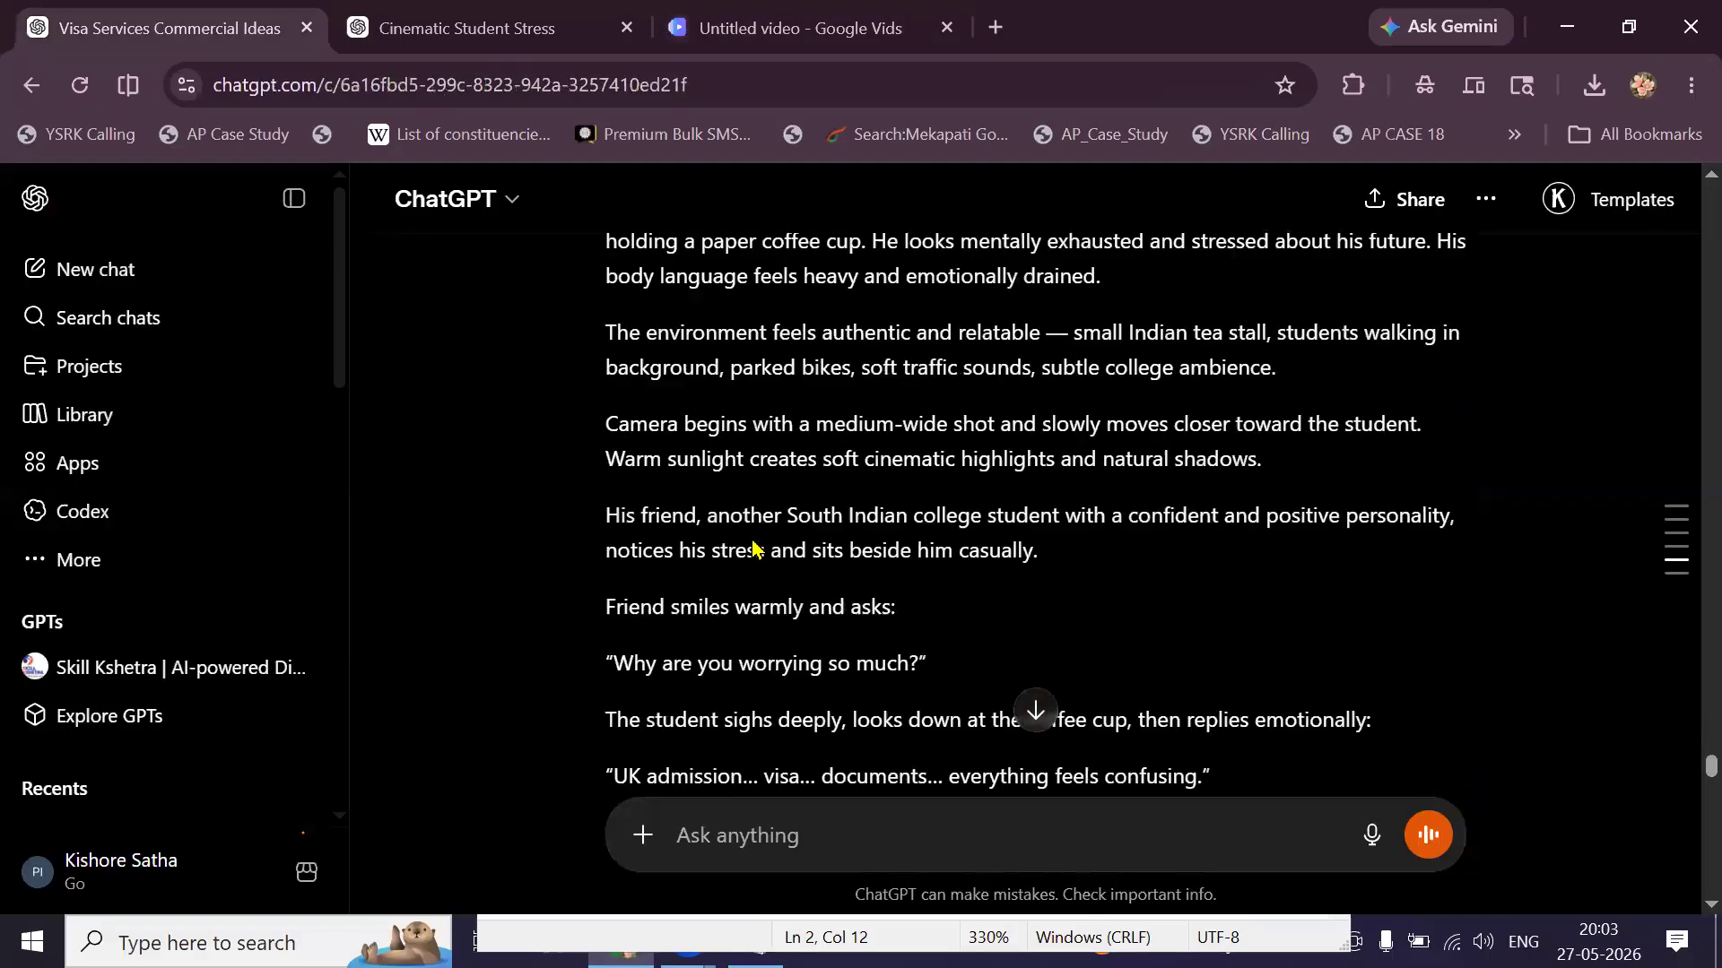
Select and copy the Scene 2 Veo 3 prompt down to '16:9 widescreen cinematic.'.
scroll(753, 547, up, 1)
drag(607, 411, 813, 509)
click(813, 508)
scroll(813, 508, down, 8)
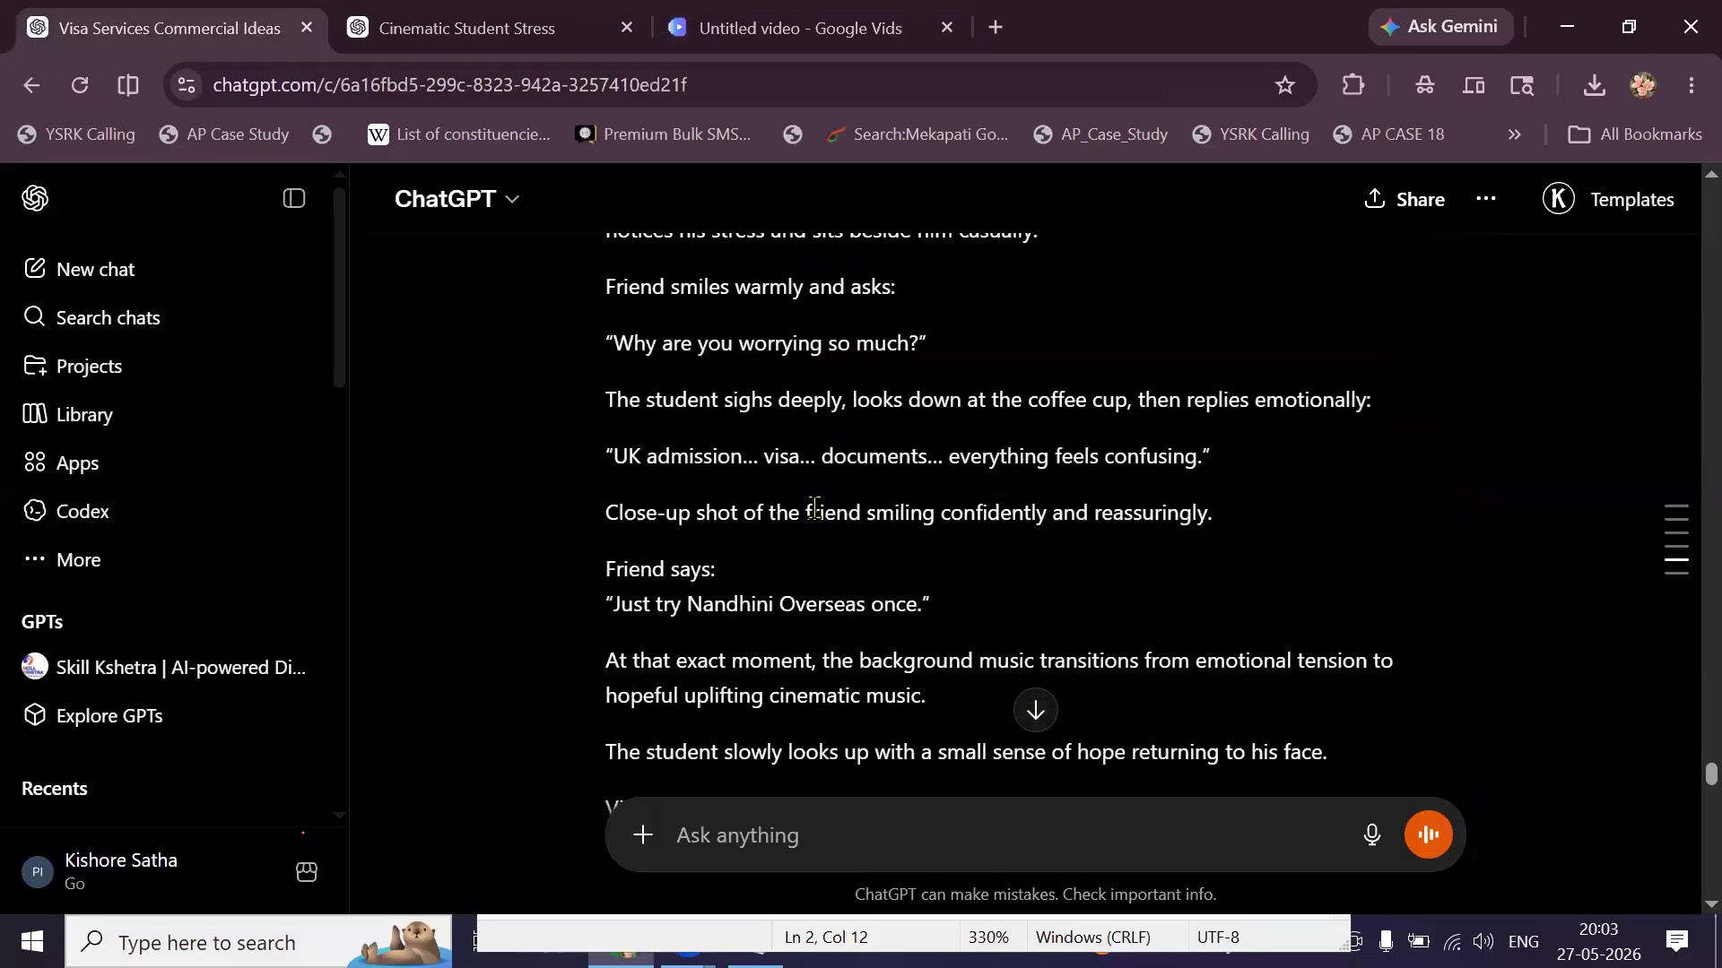
scroll(813, 508, down, 4)
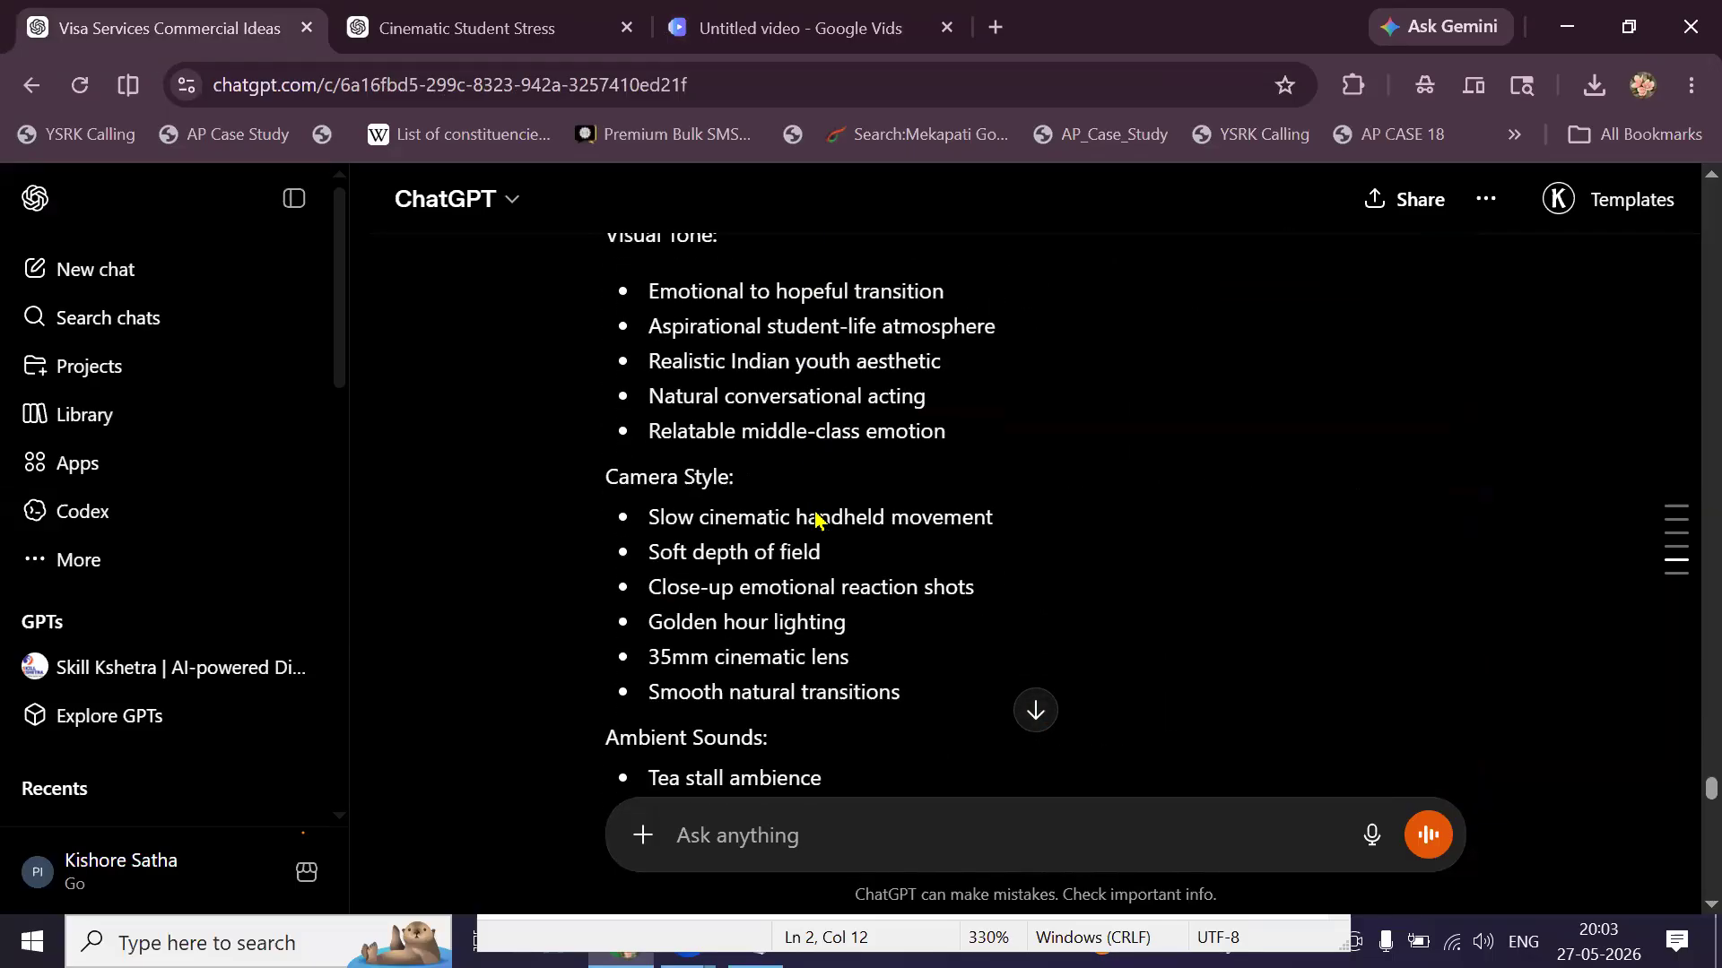
scroll(815, 514, down, 3)
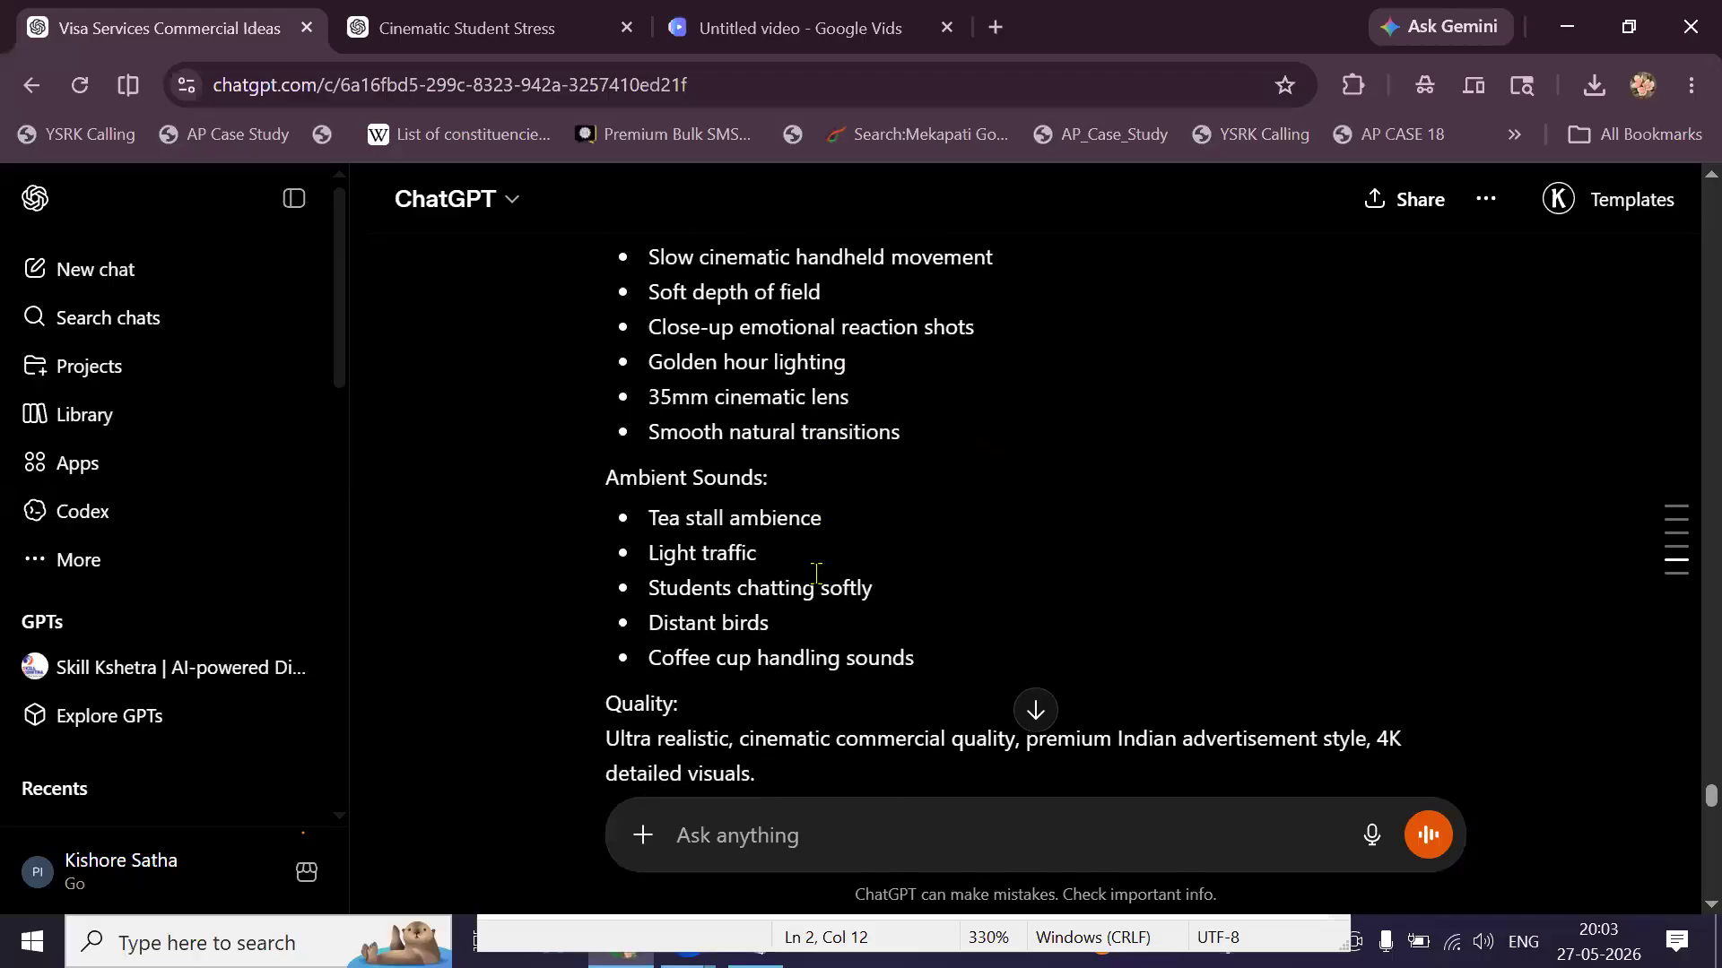
shift+click(816, 641)
drag(824, 671, 870, 753)
scroll(817, 711, down, 1)
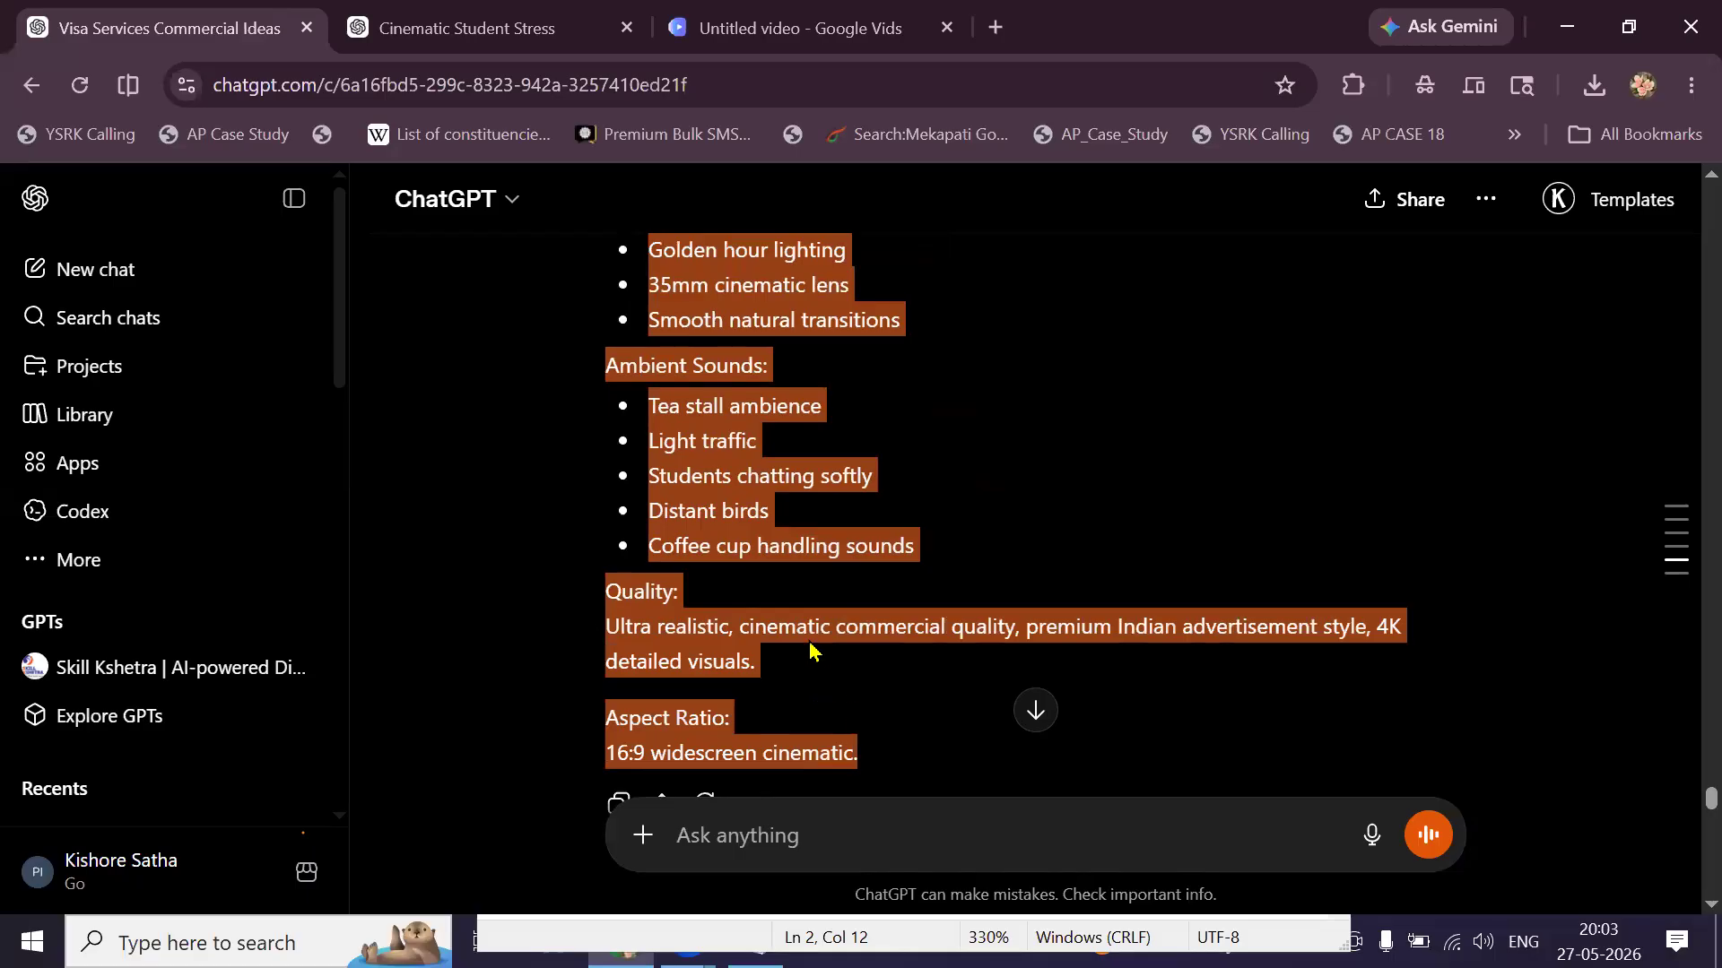
right_click(893, 305)
click(893, 288)
In Google Vids, swap the old prompt for the Scene 2 tea-stall prompt and start generating its clip.
key(ctrl+3)
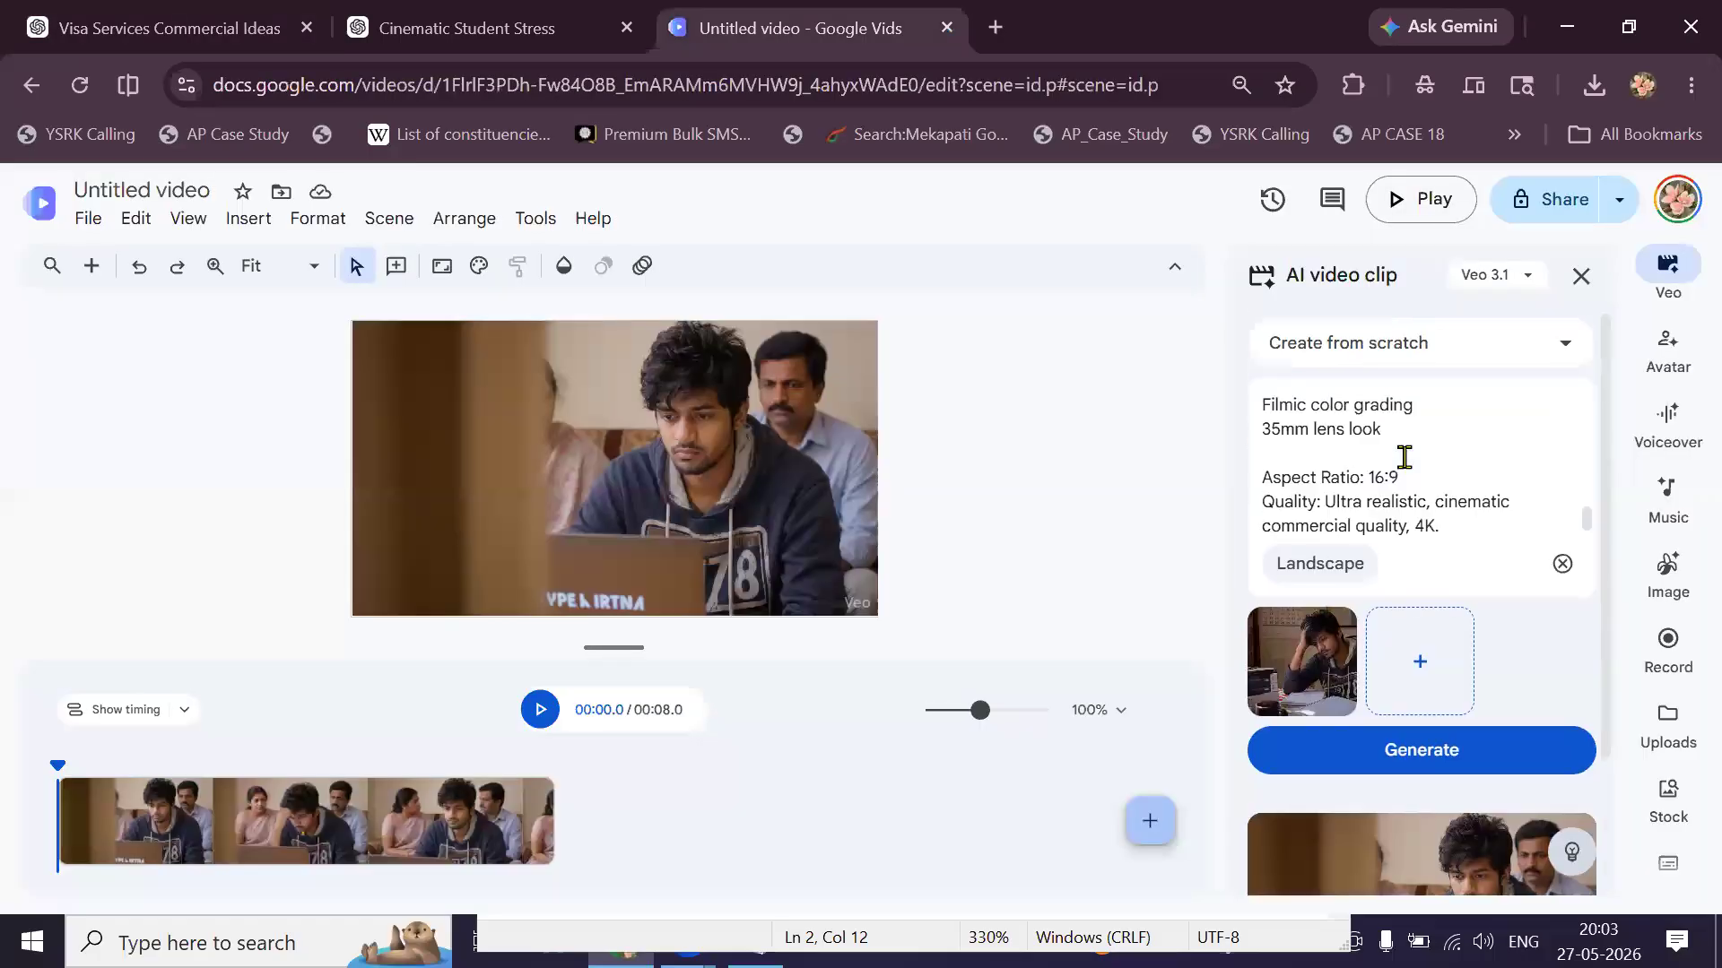
key(ctrl+a)
key(BackSpace)
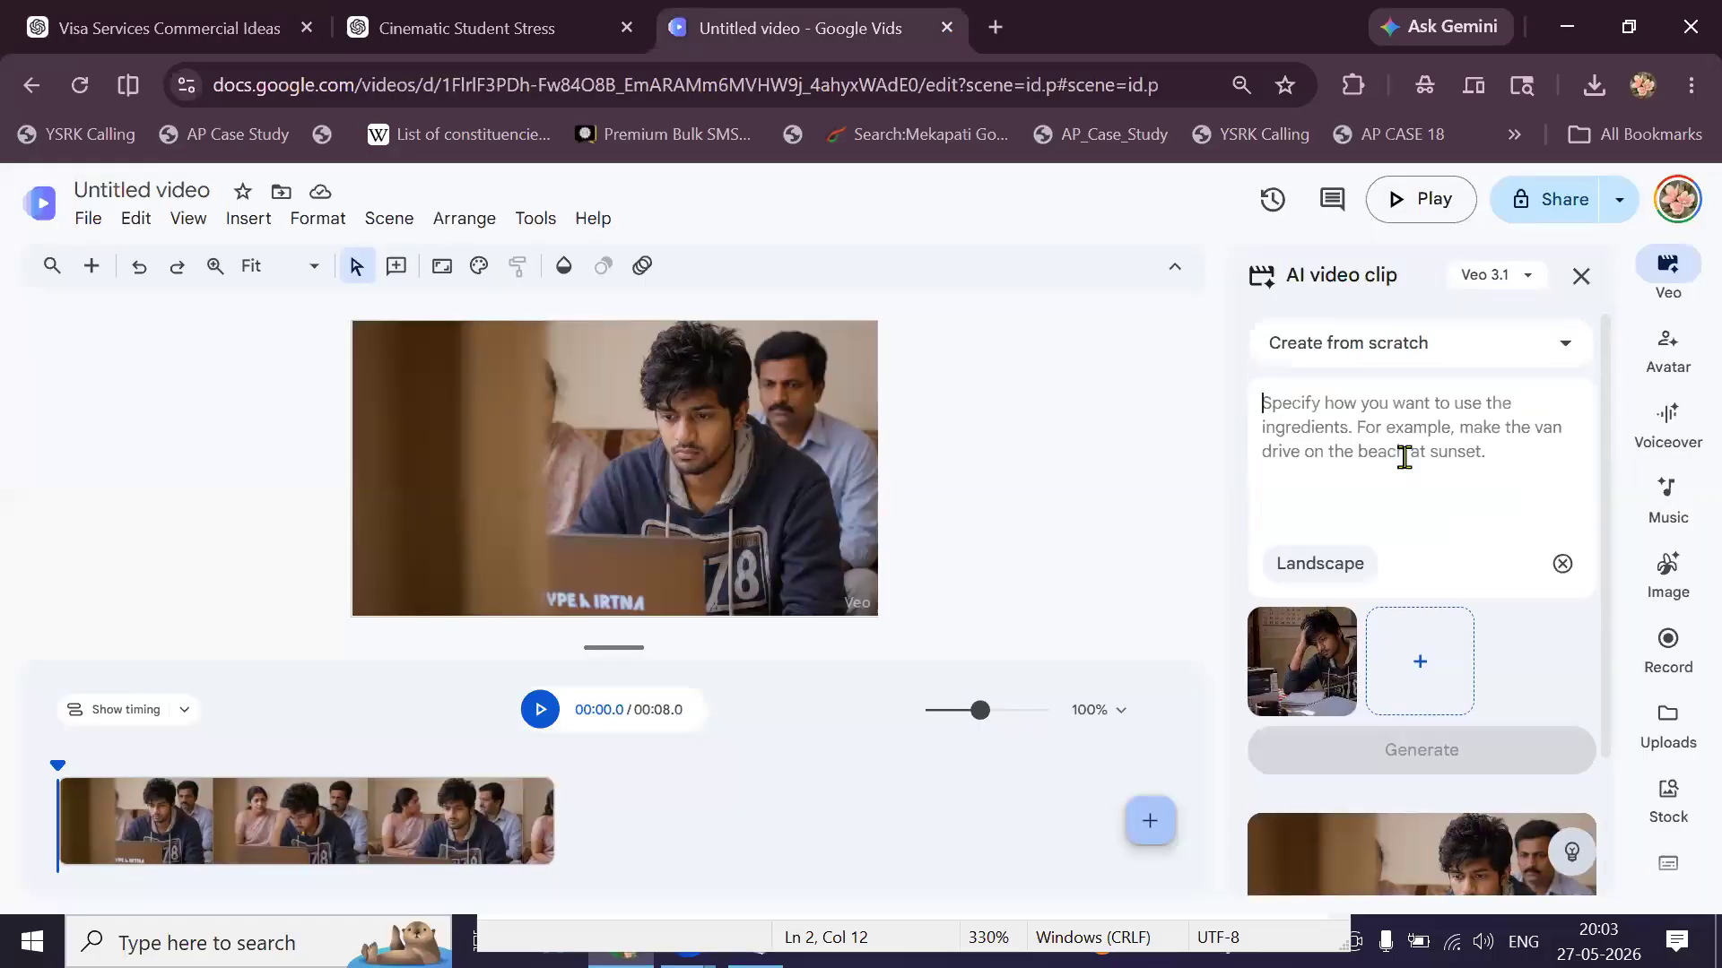
key(ctrl+v)
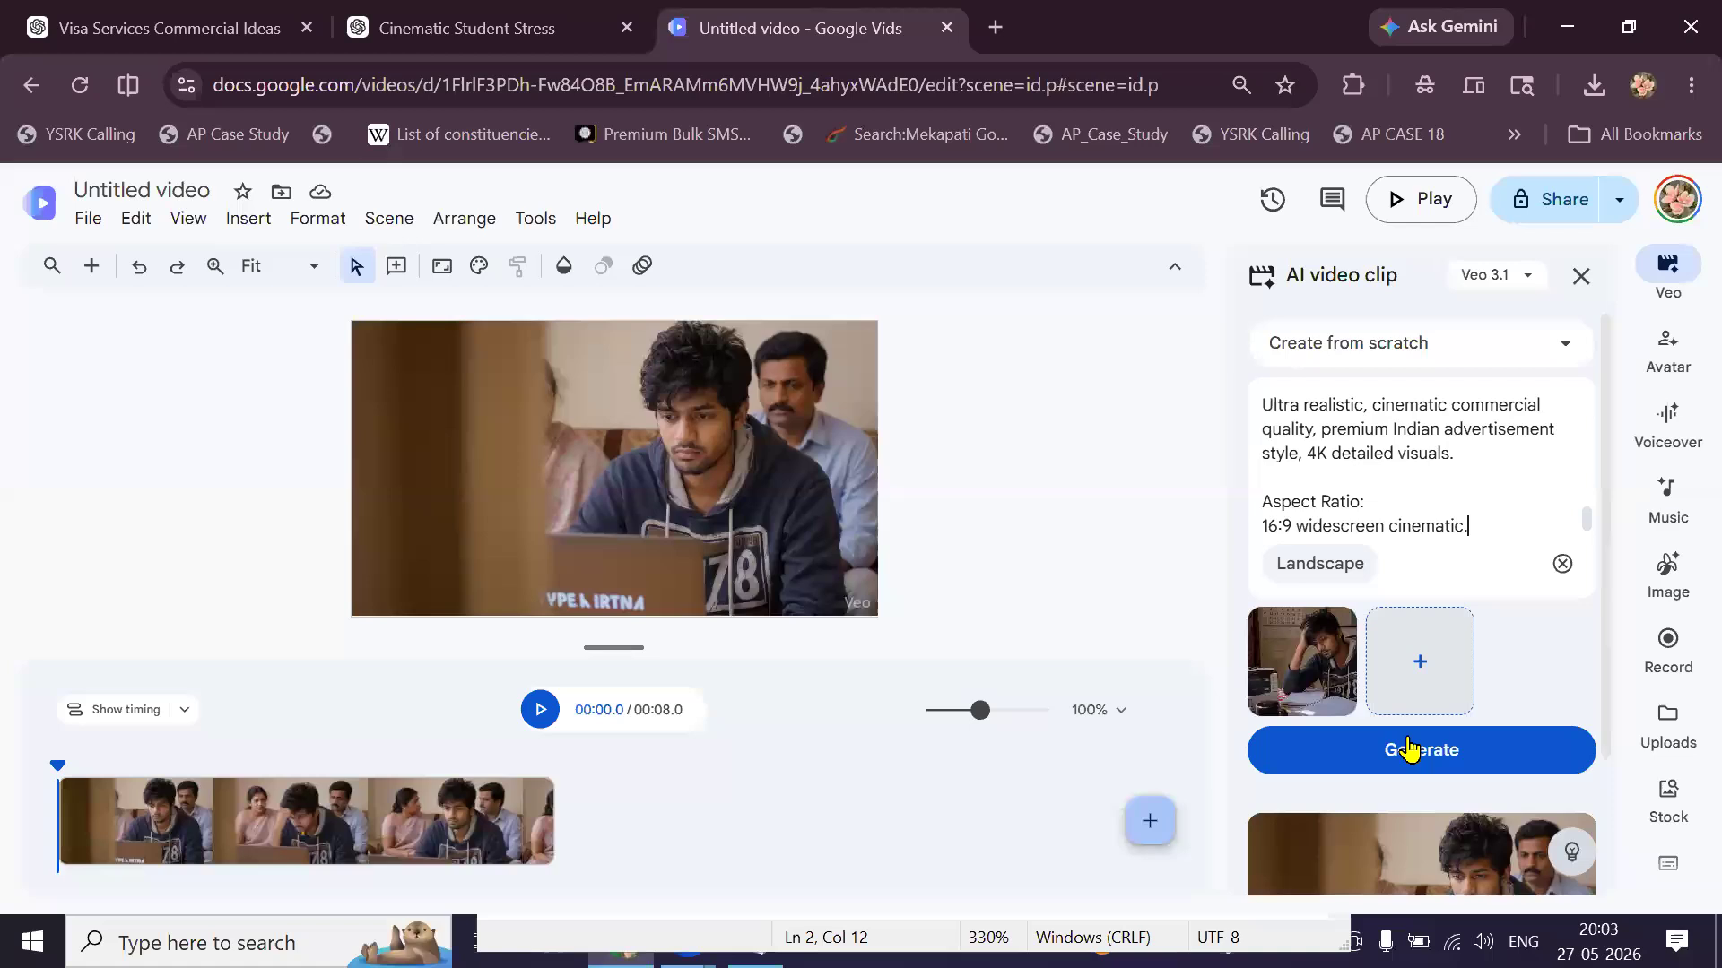
click(1410, 749)
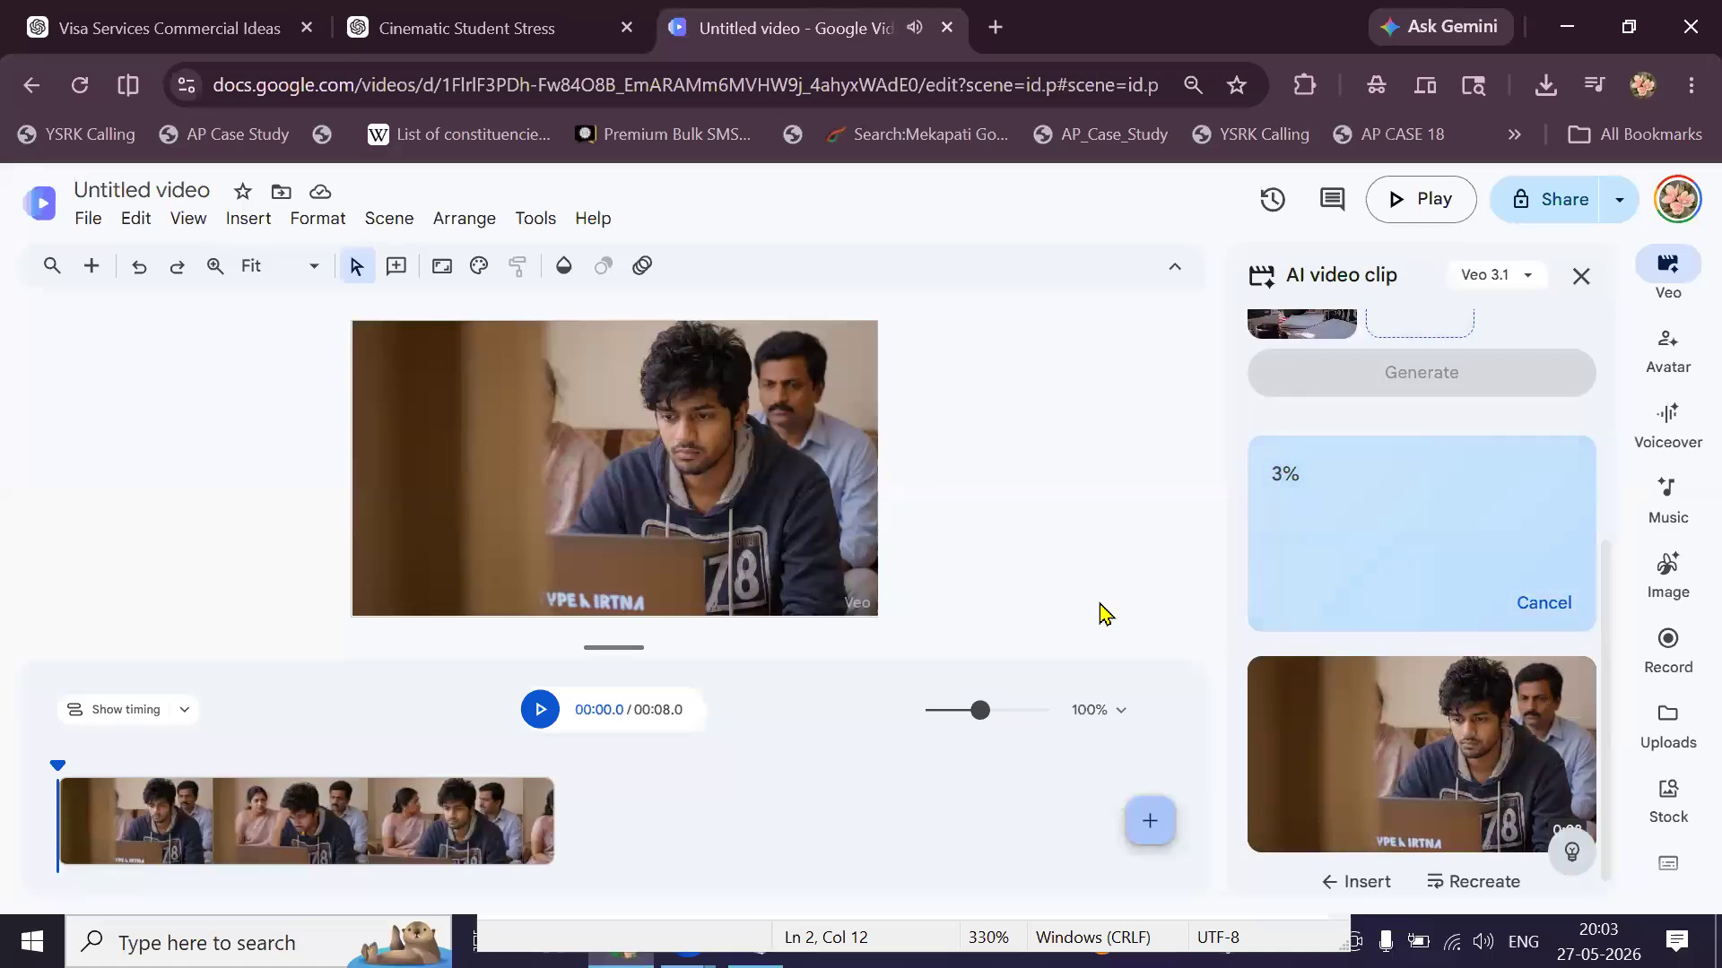
click(816, 767)
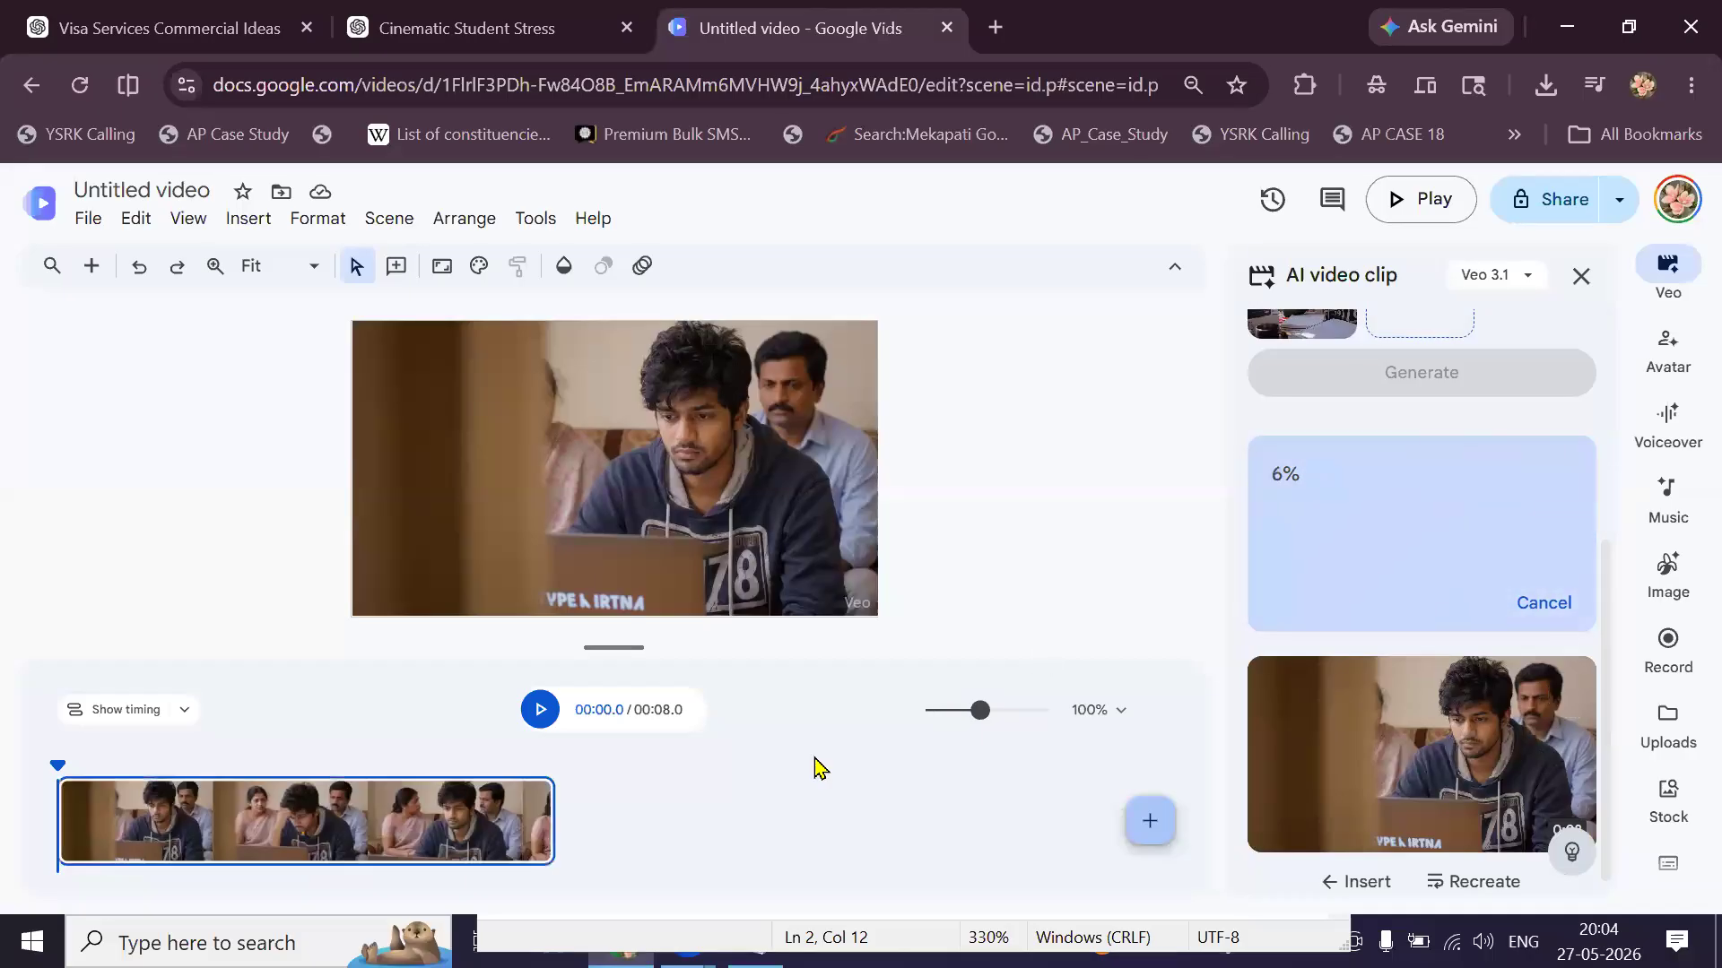
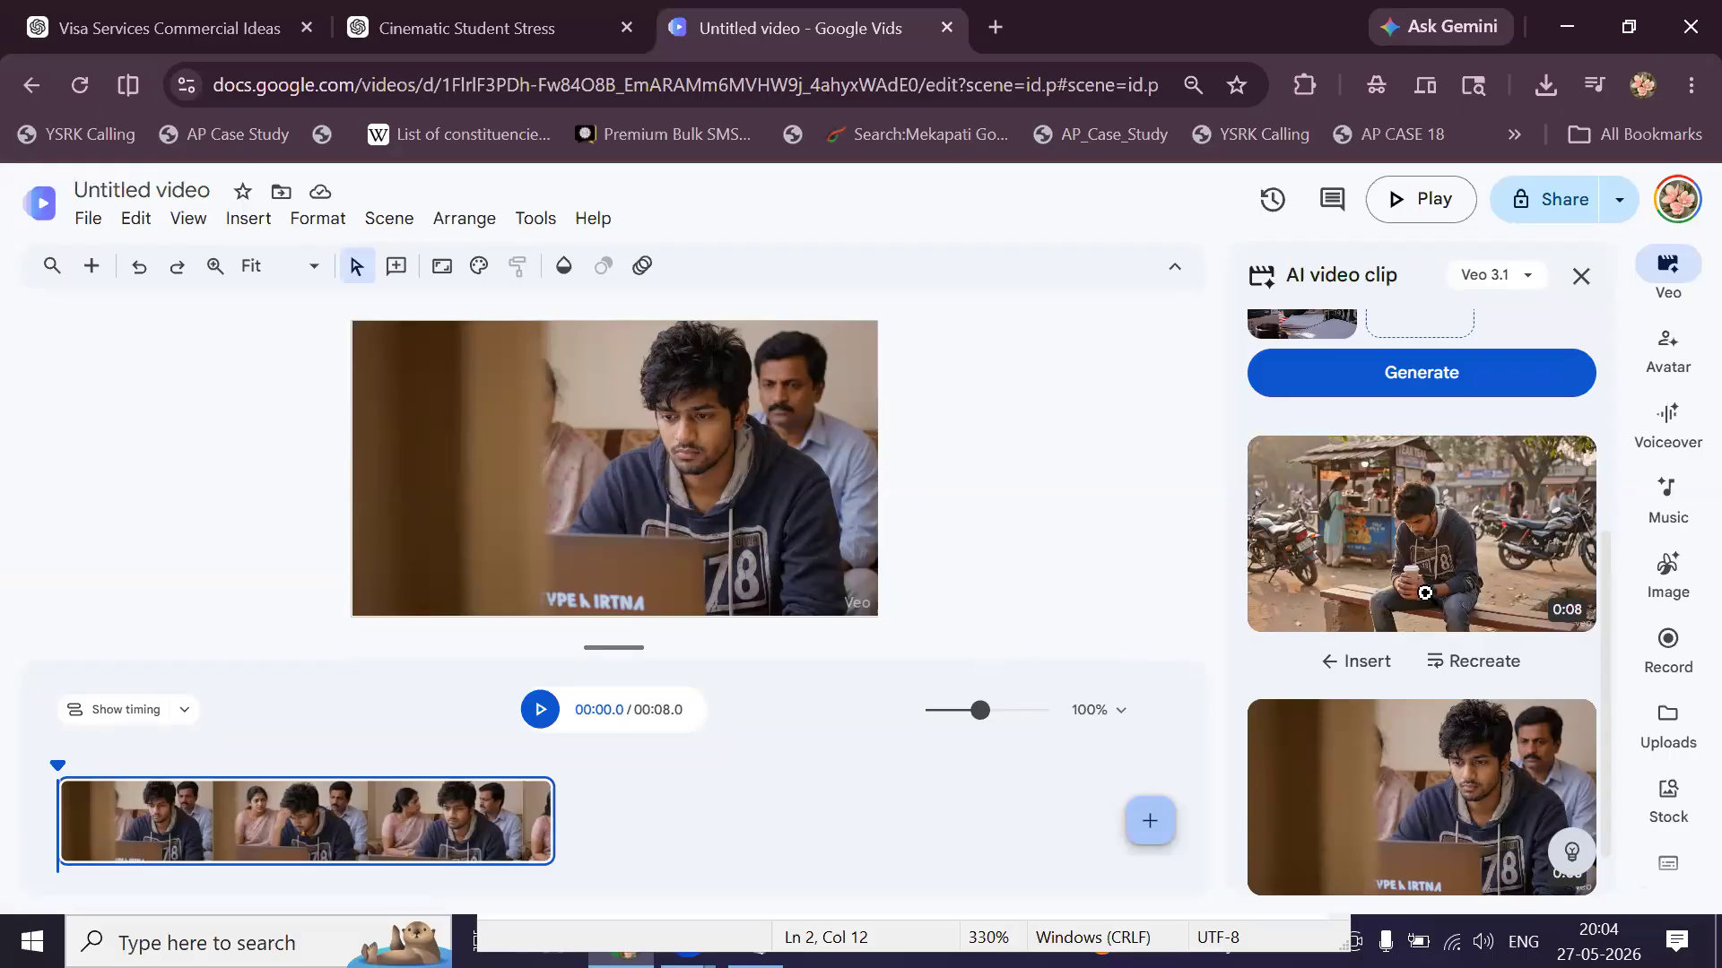
Insert the 0:08 street-bench Veo clip as a new second scene and play it back.
mouse_move(1425, 593)
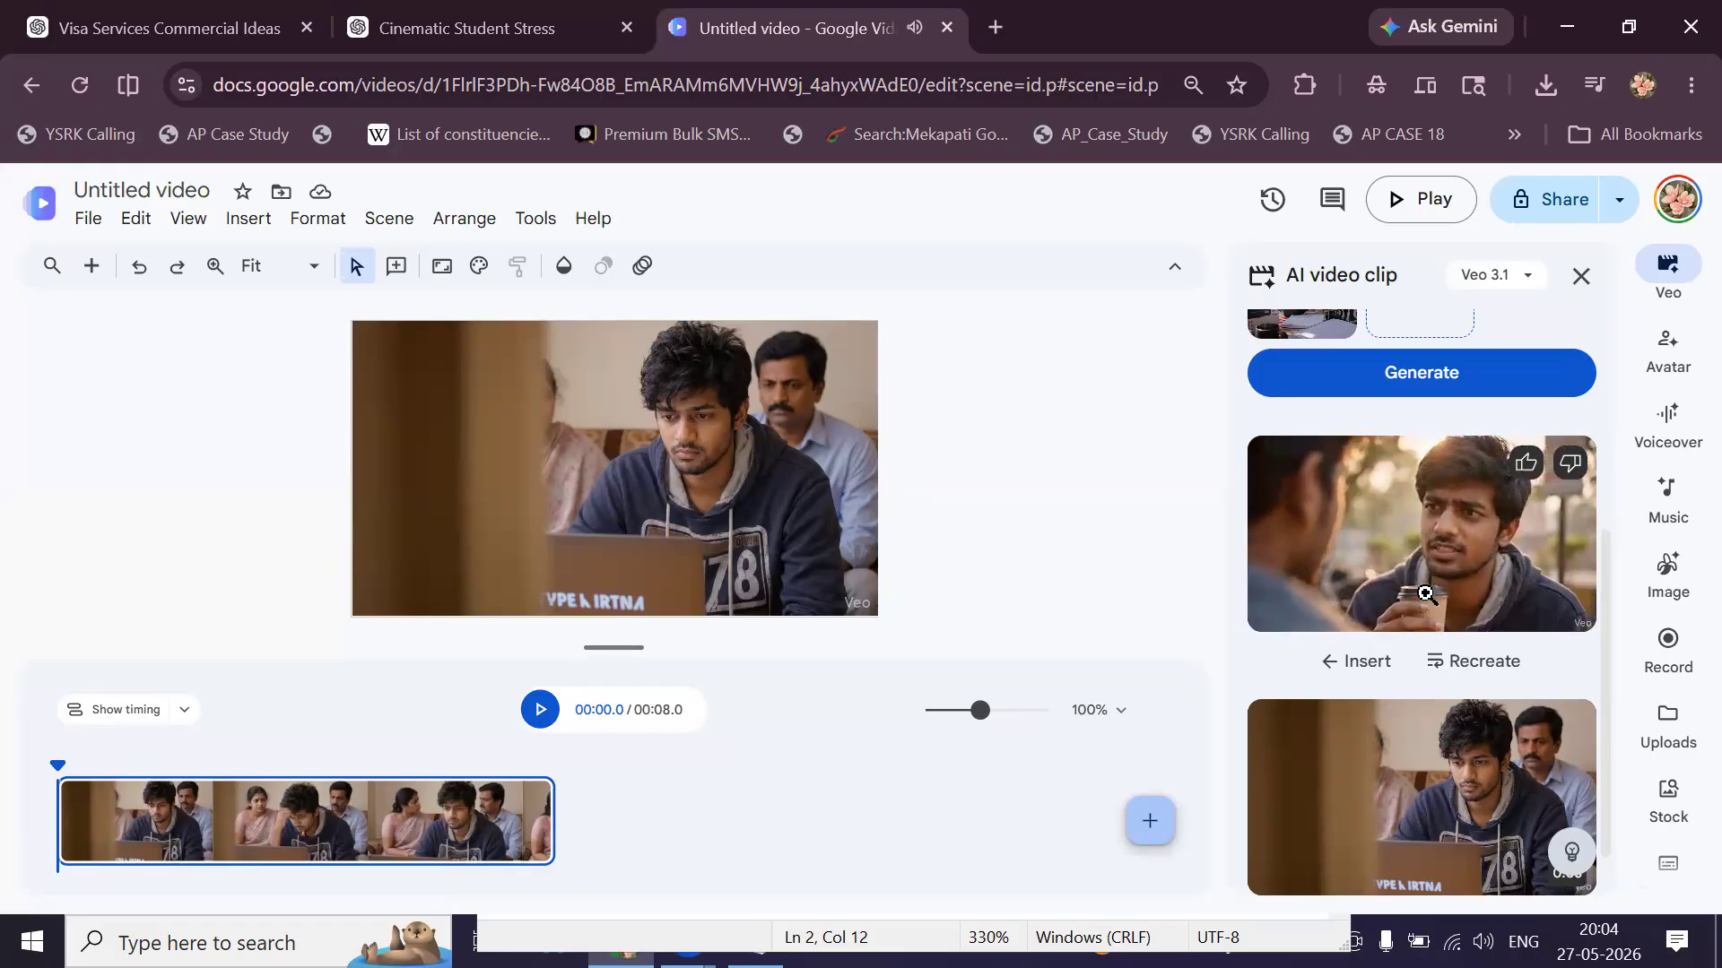
click(1425, 592)
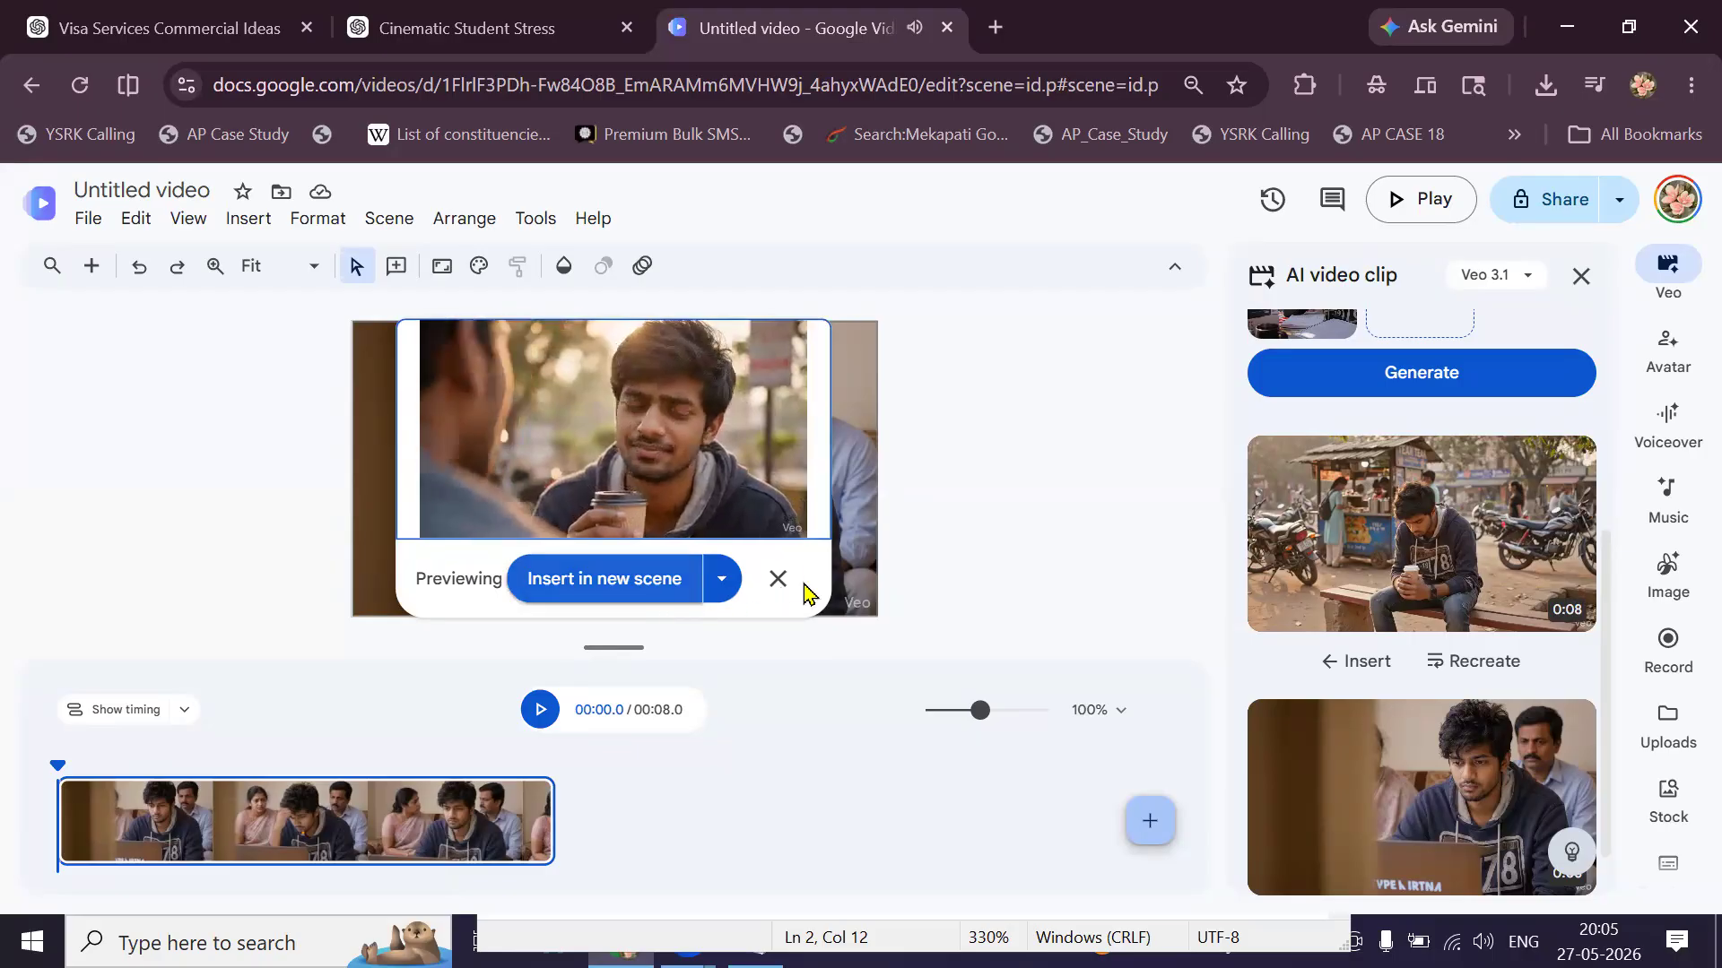
click(607, 607)
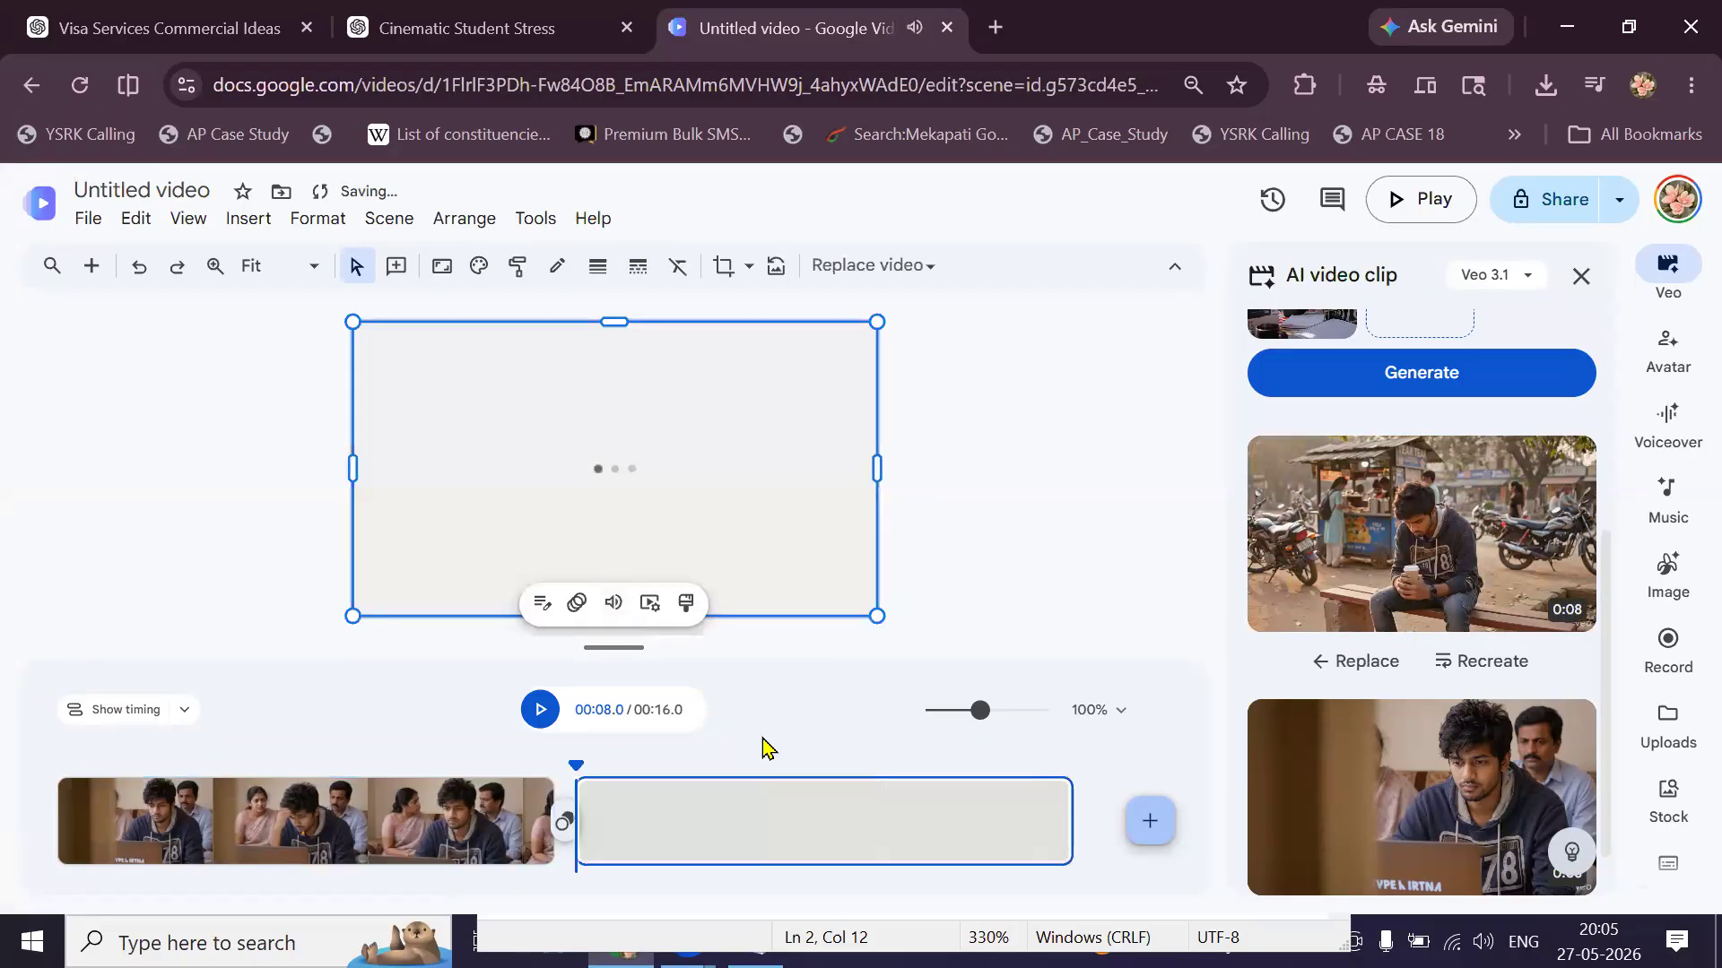
click(535, 726)
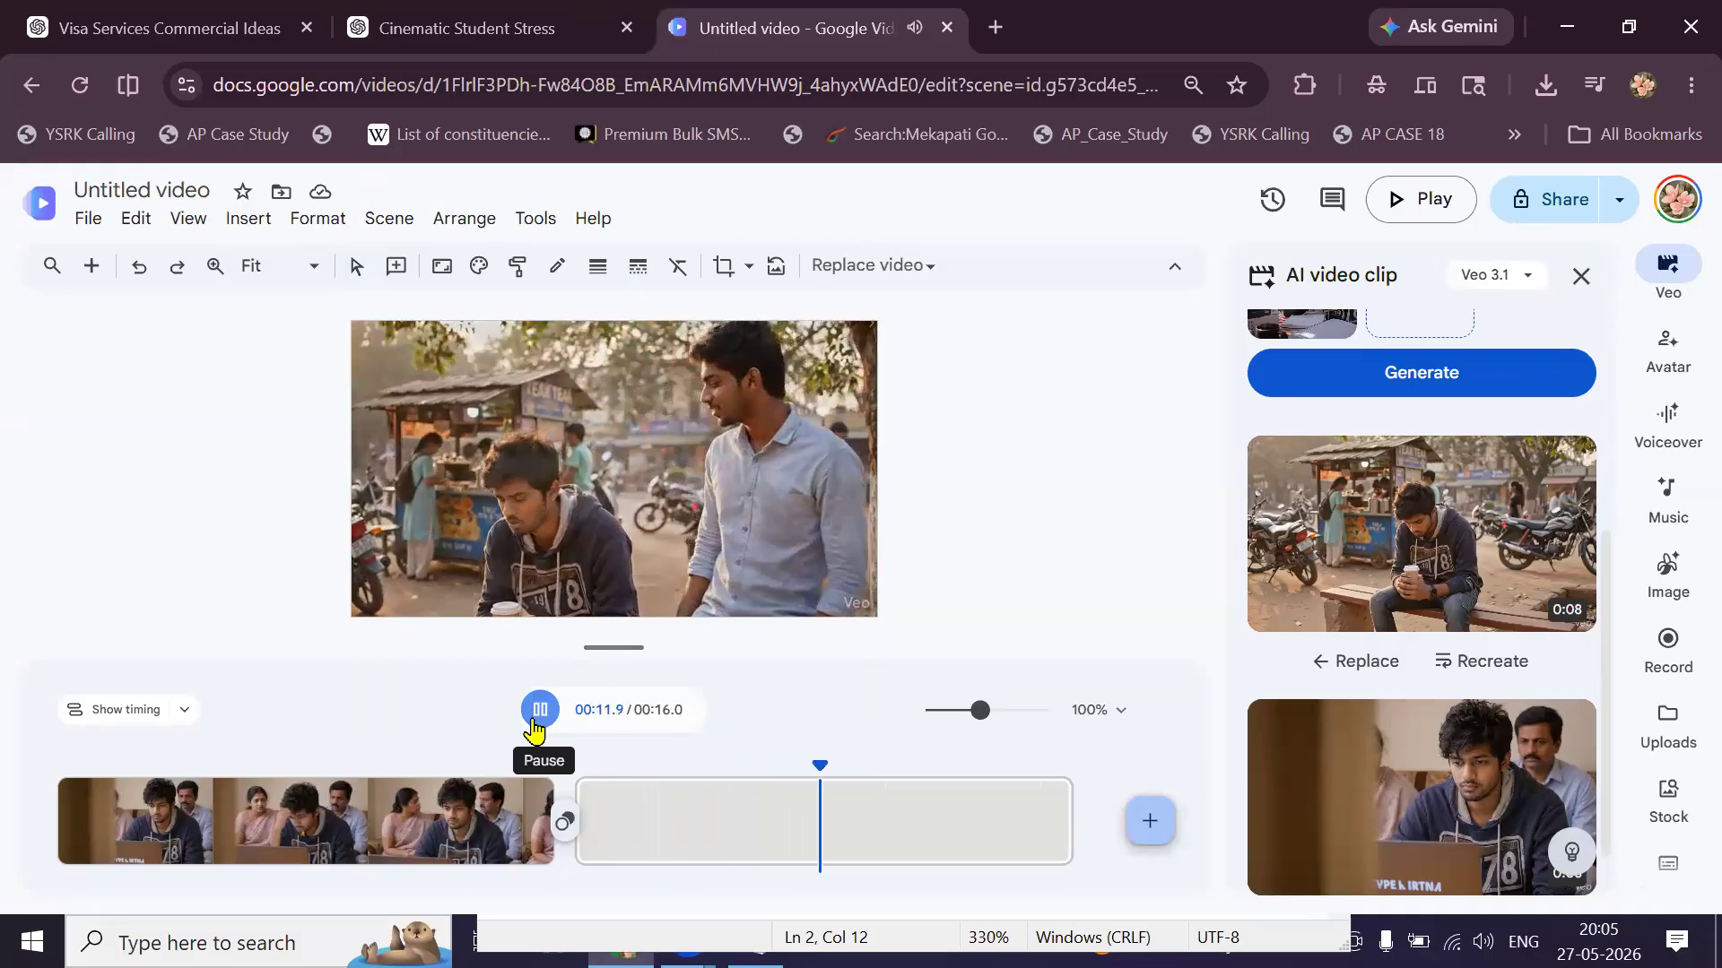
click(537, 722)
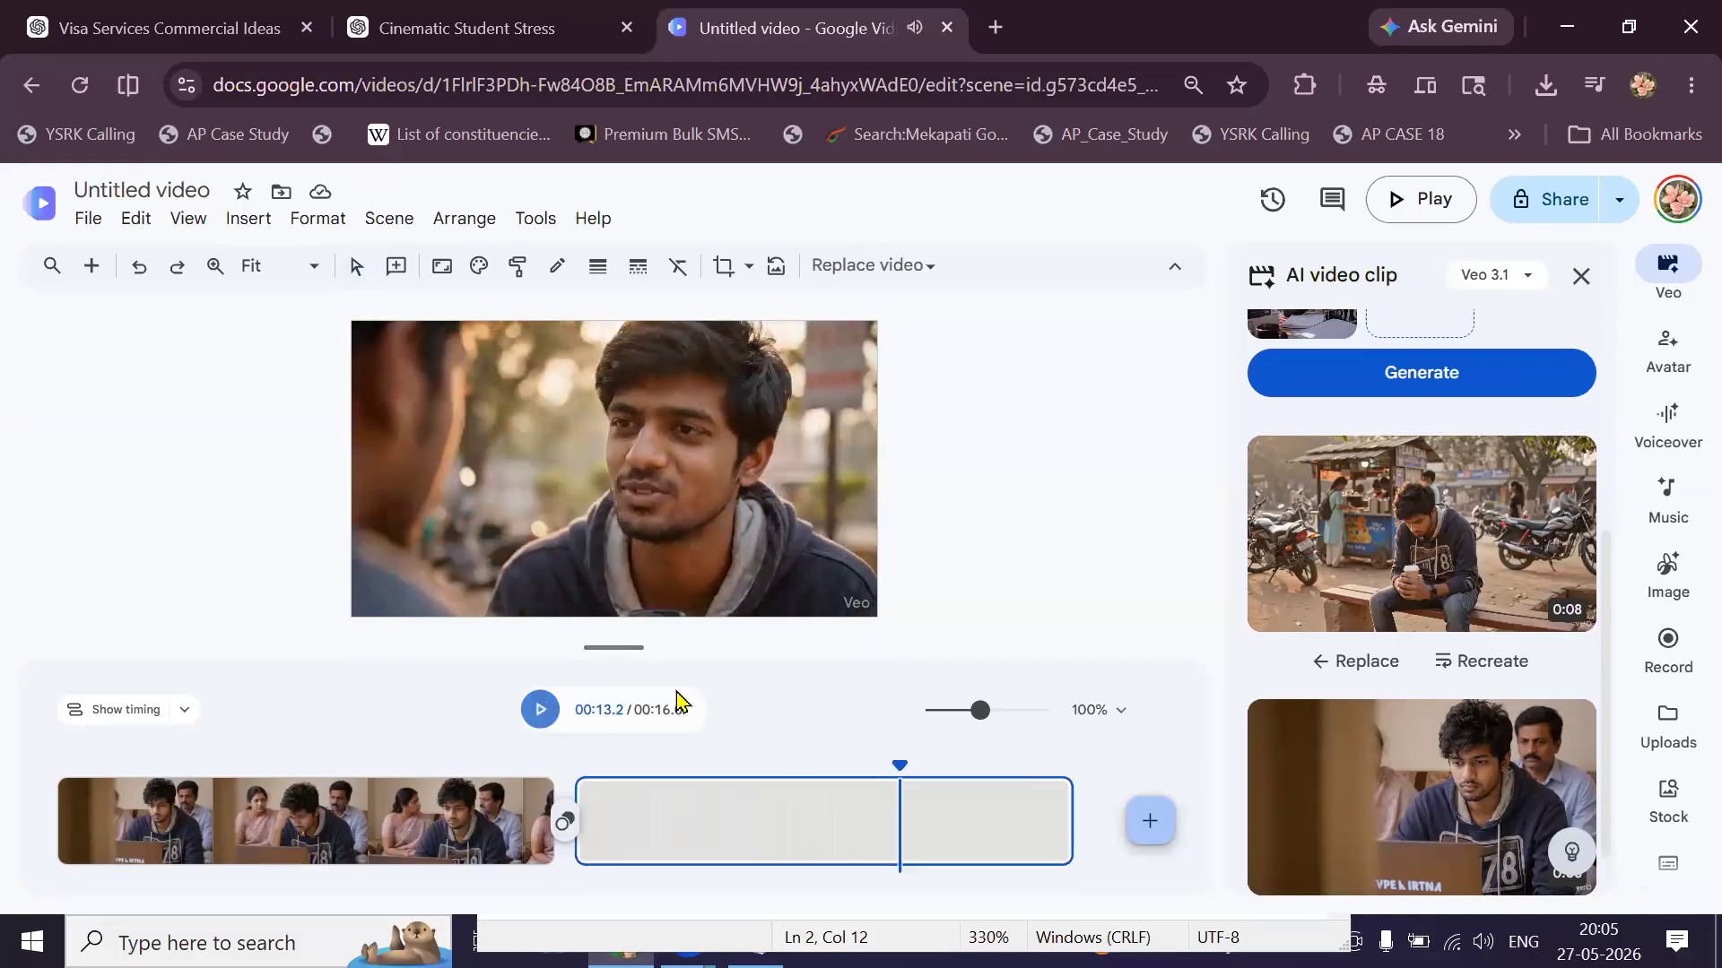
click(658, 596)
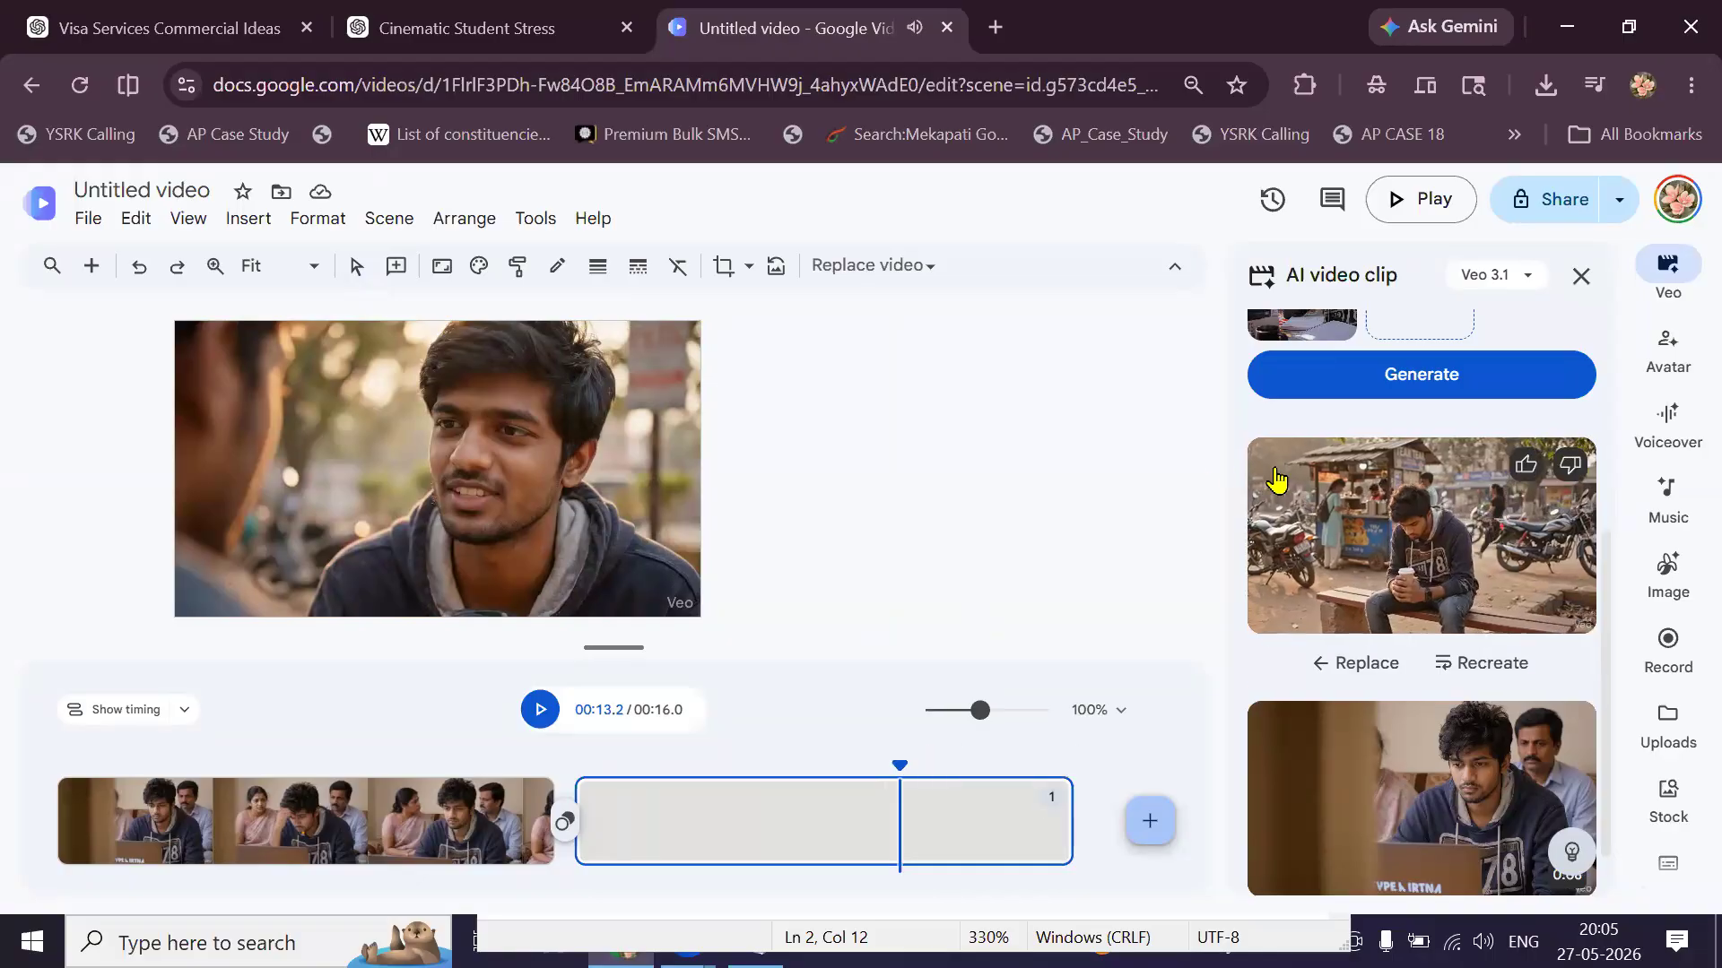
Review the tea-stall friend prompt with the student reference image and generate its Veo clip.
scroll(1376, 394, up, 3)
scroll(1376, 395, up, 2)
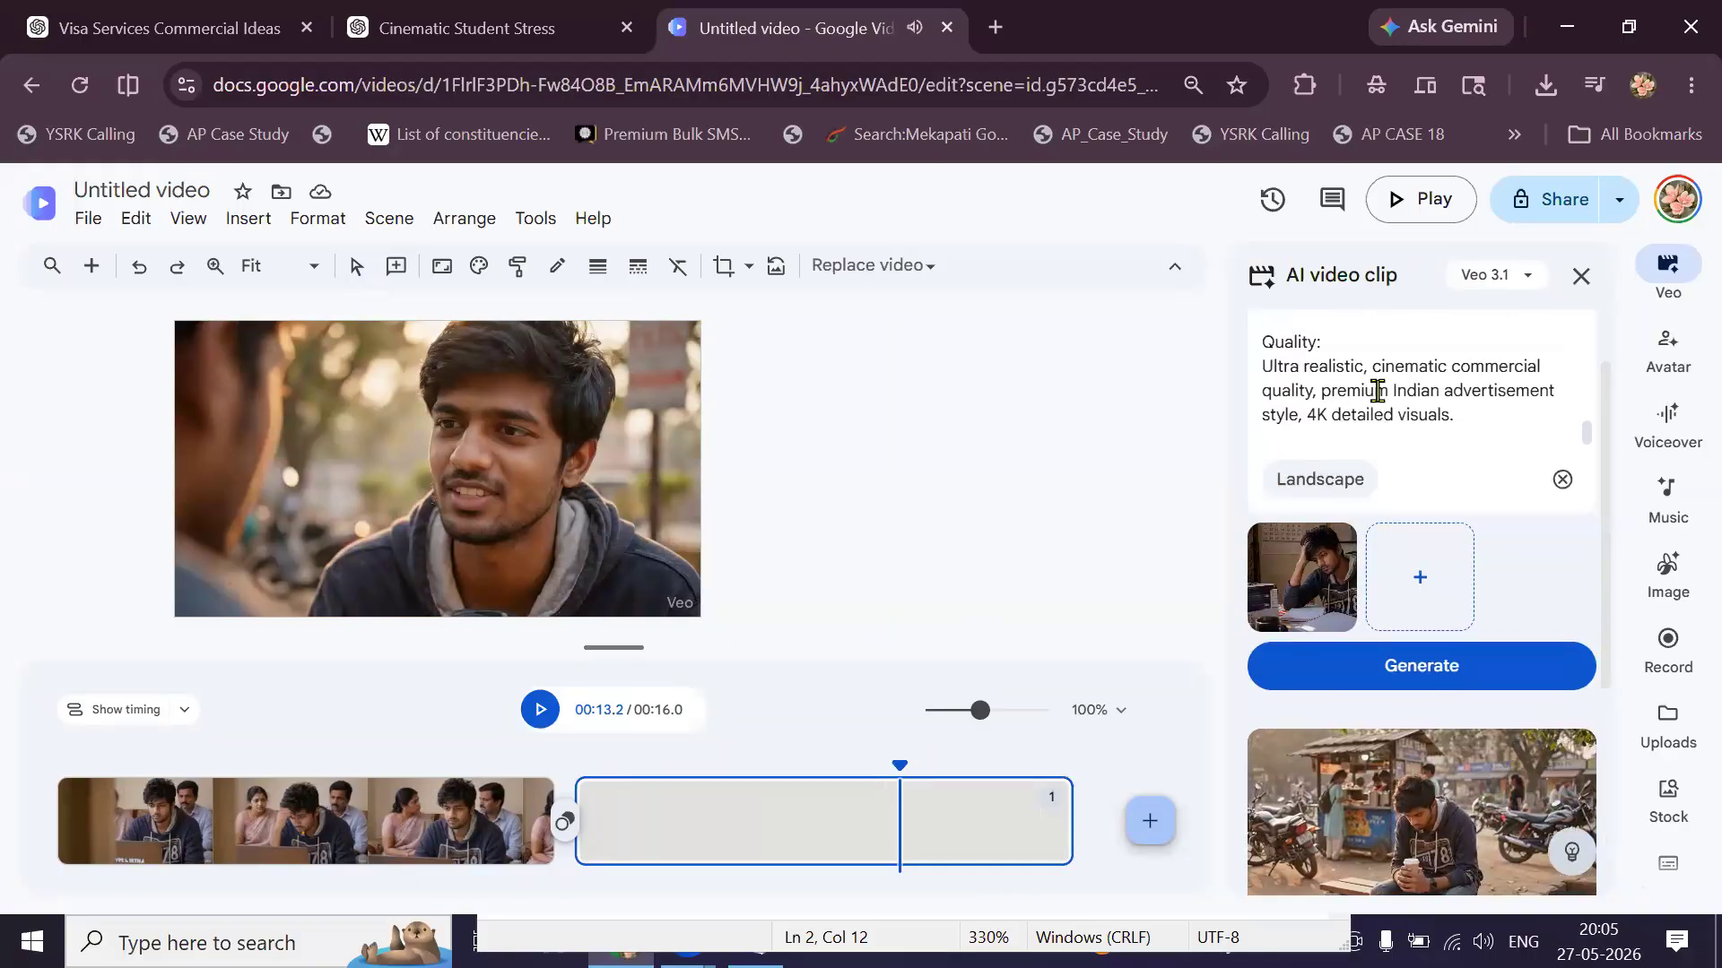
scroll(1450, 389, up, 2)
scroll(1440, 389, down, 4)
scroll(1545, 500, down, 1)
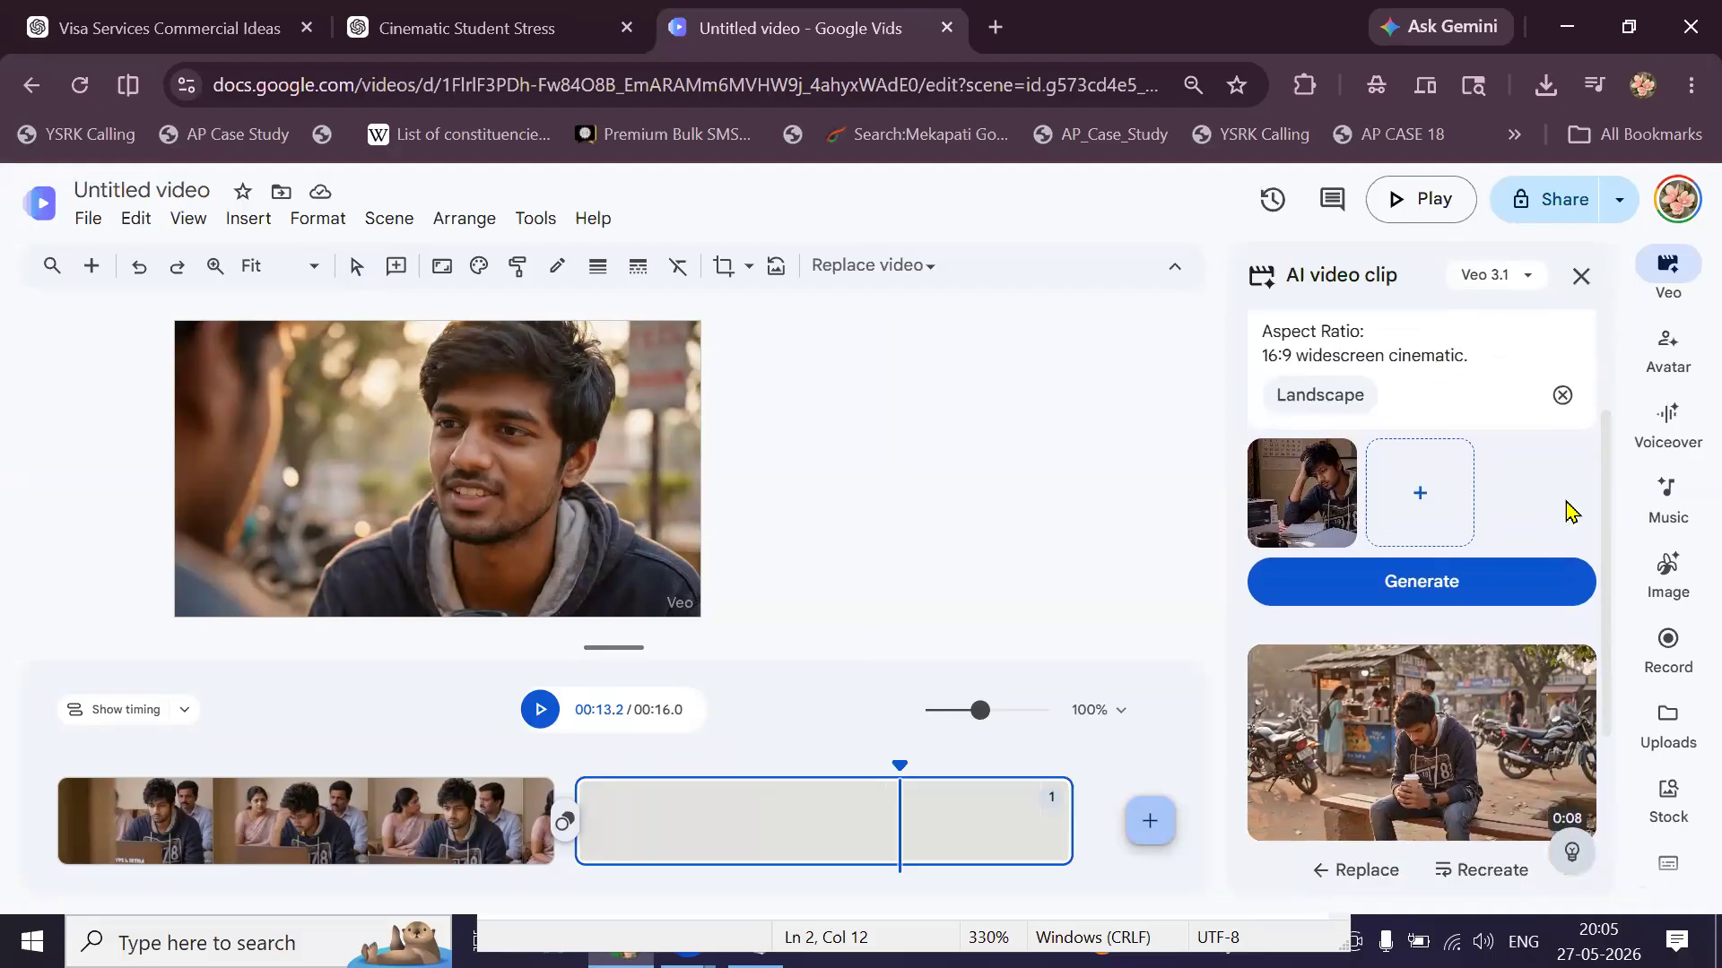
scroll(1563, 503, up, 2)
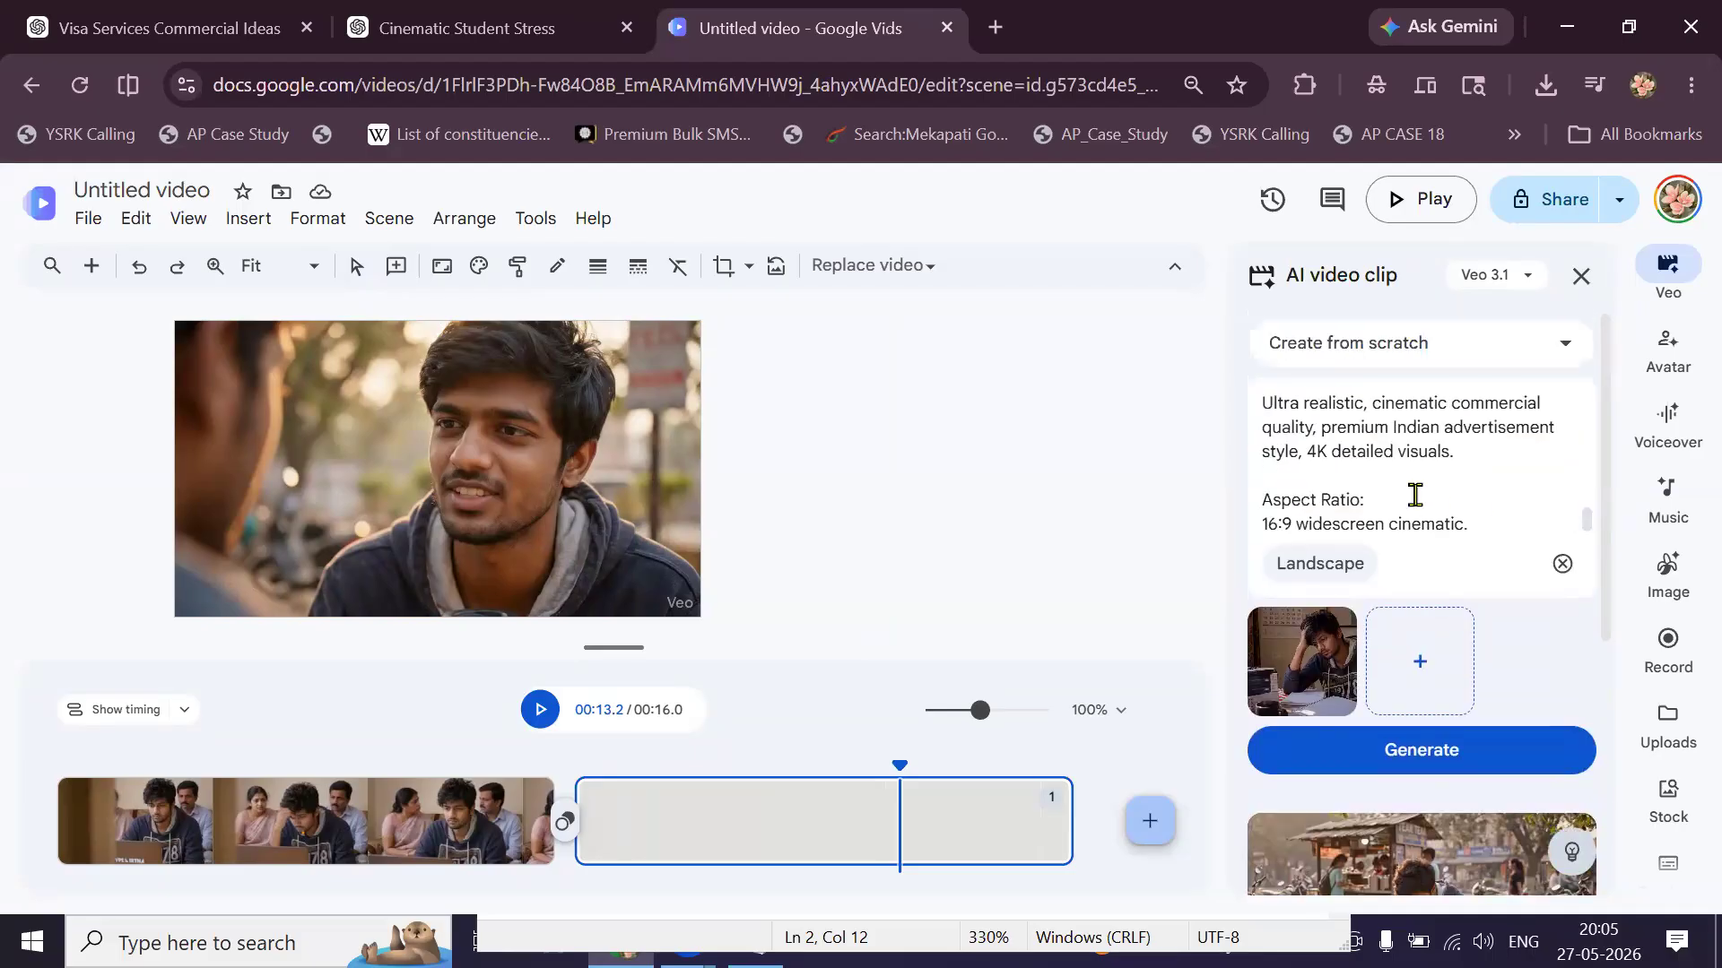
scroll(1415, 494, up, 2)
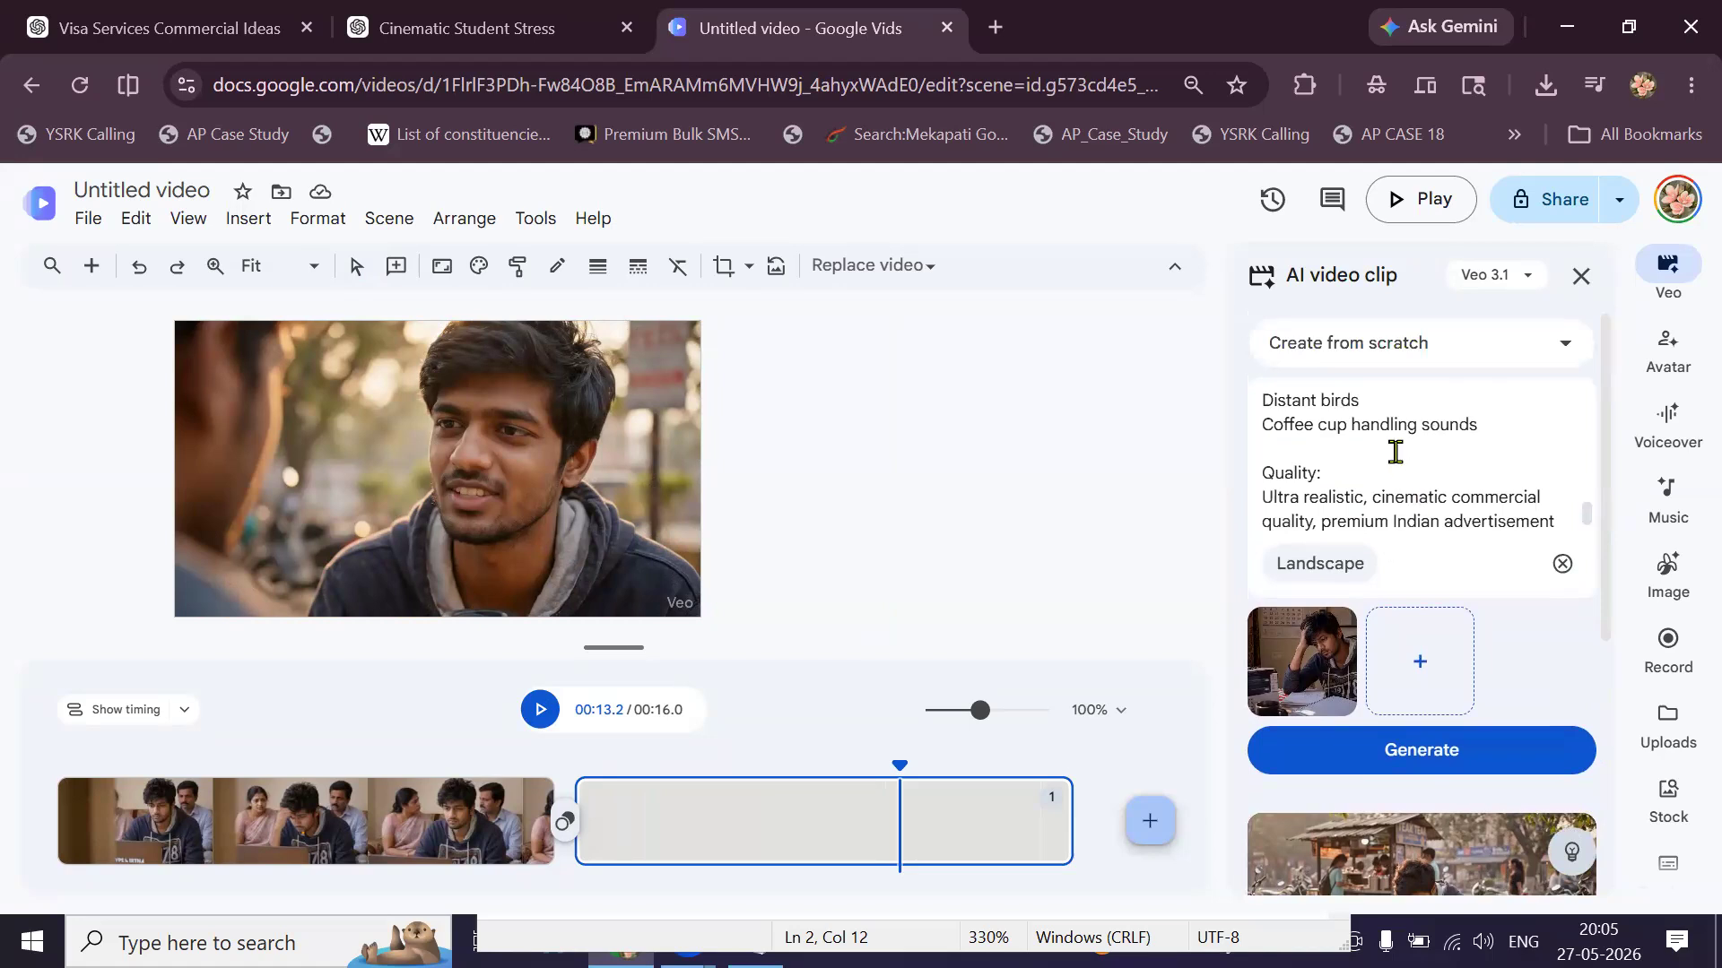
scroll(1396, 452, up, 3)
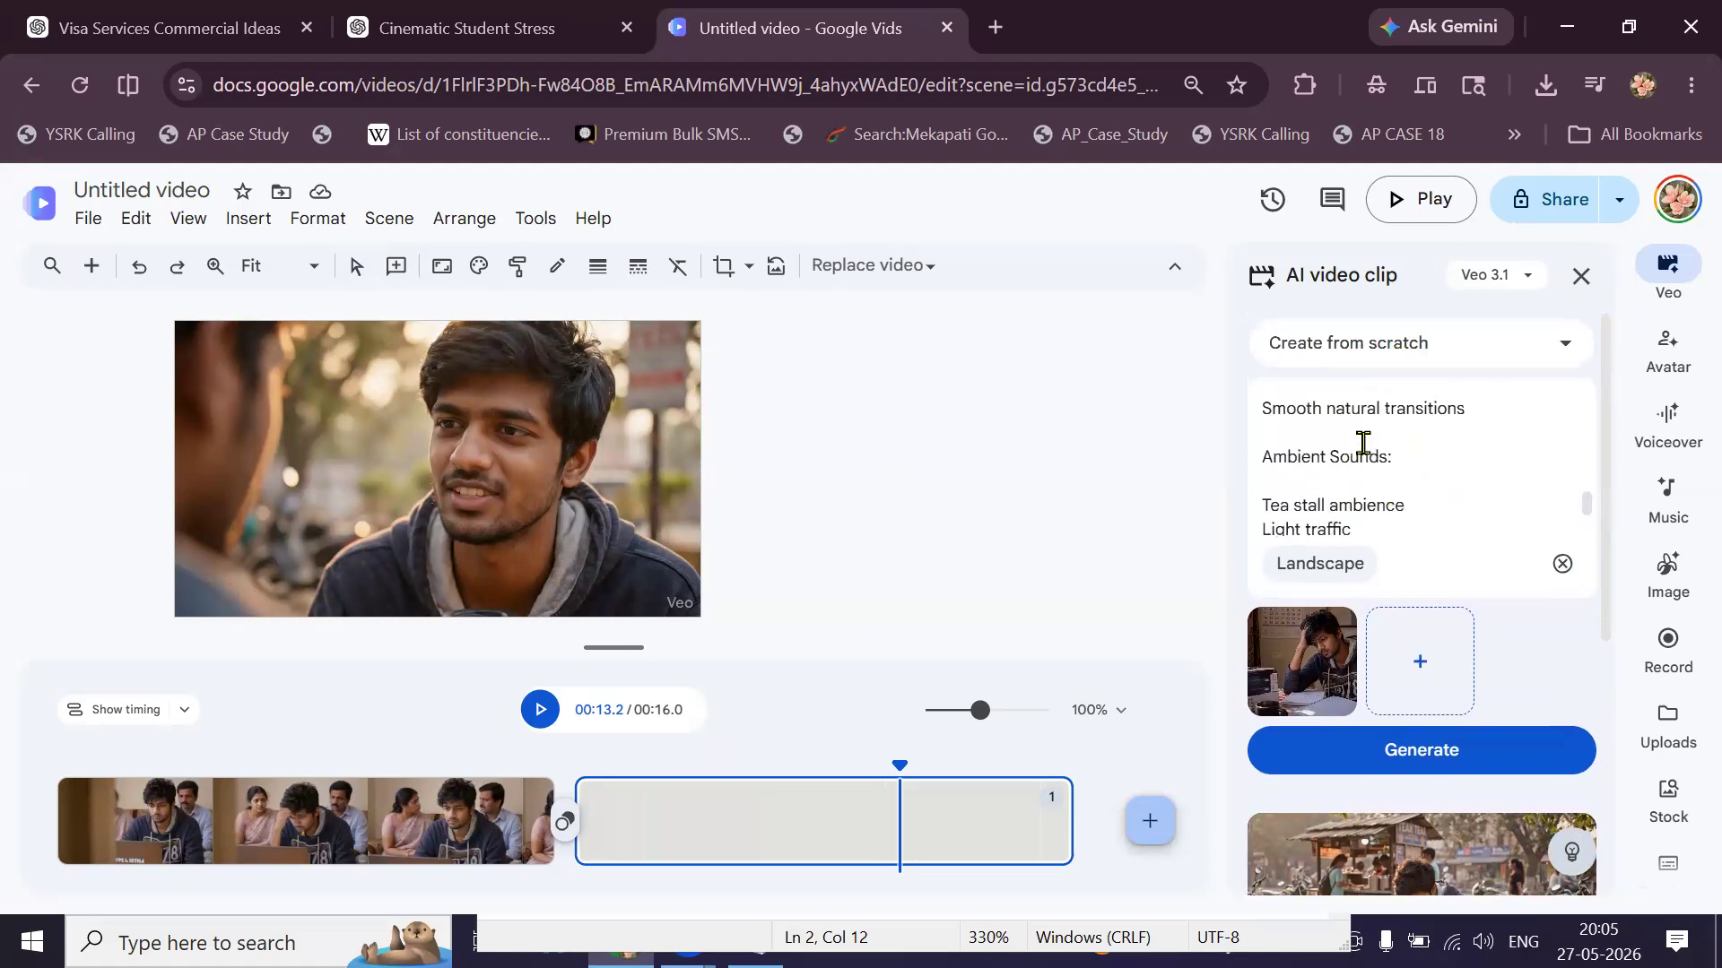
scroll(1363, 443, up, 2)
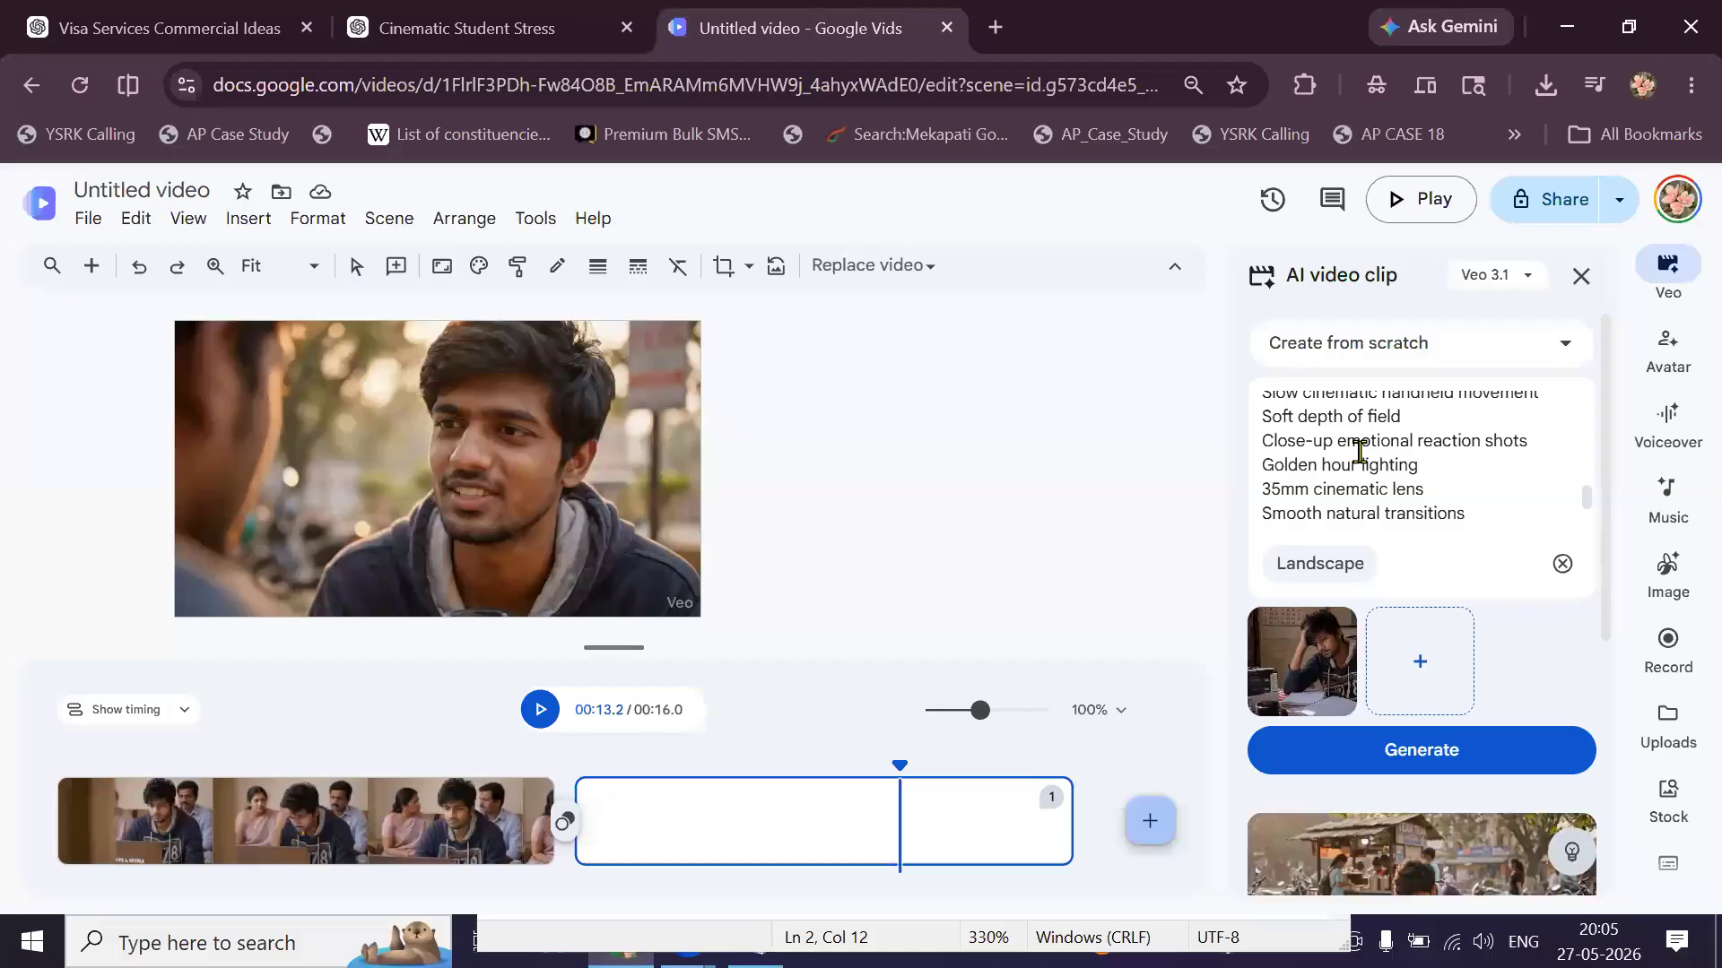
scroll(1338, 445, up, 3)
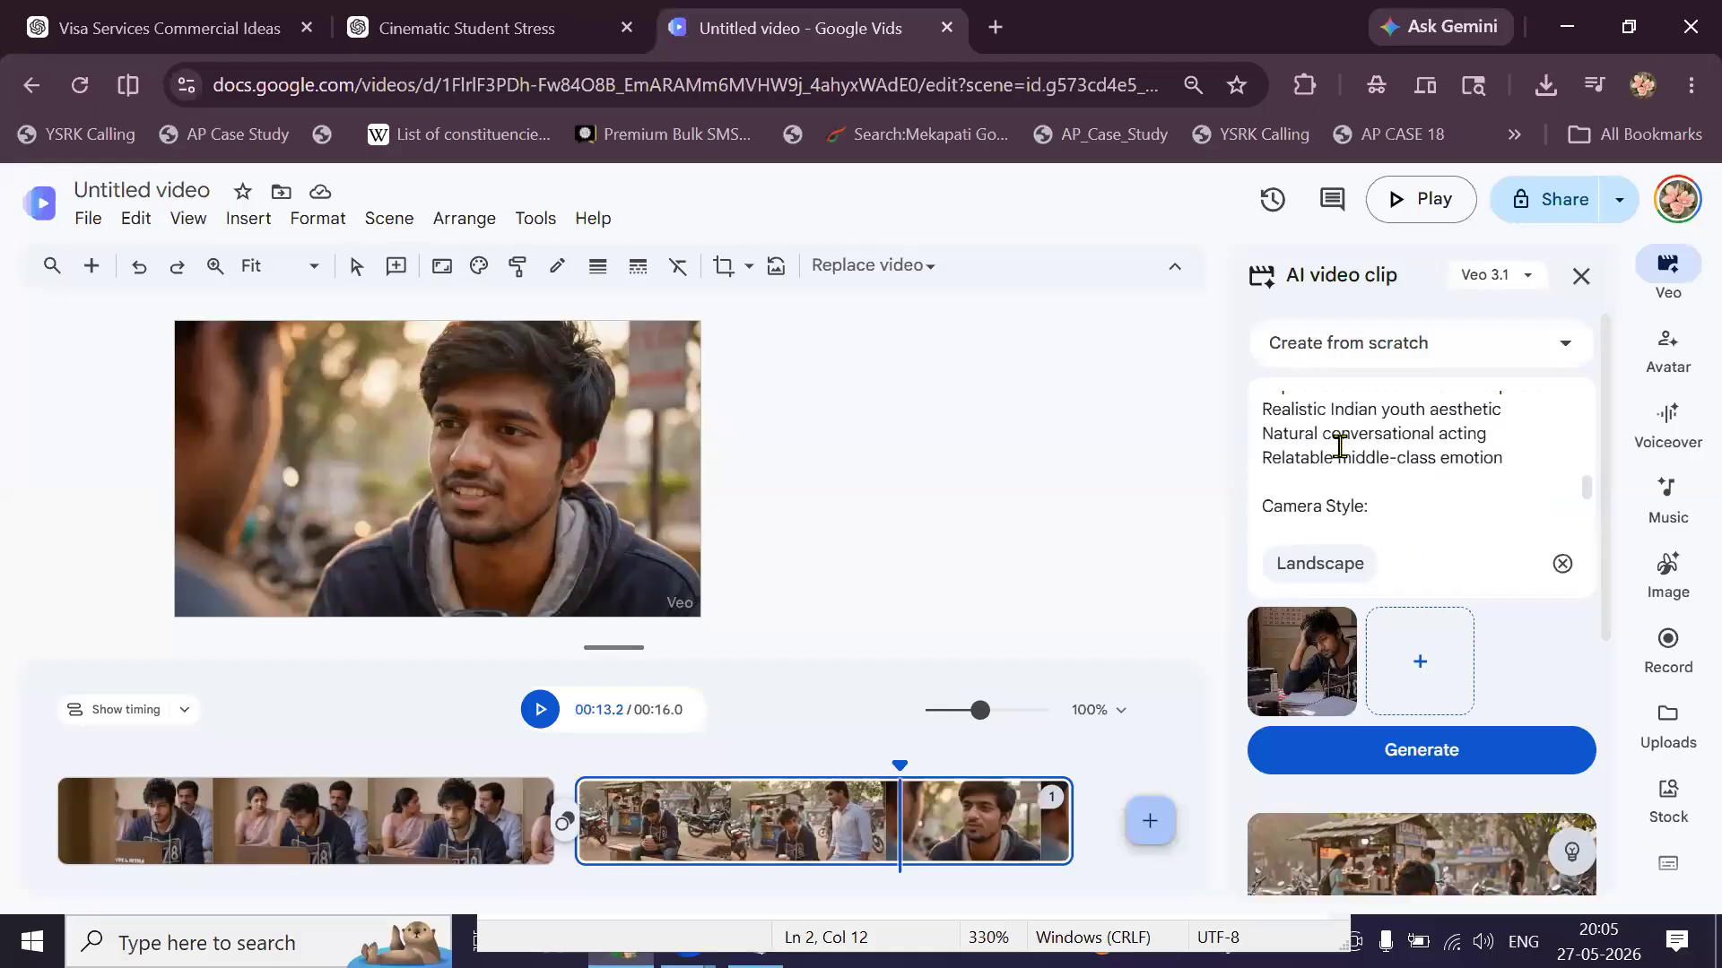
scroll(1339, 446, up, 1)
scroll(1339, 446, up, 4)
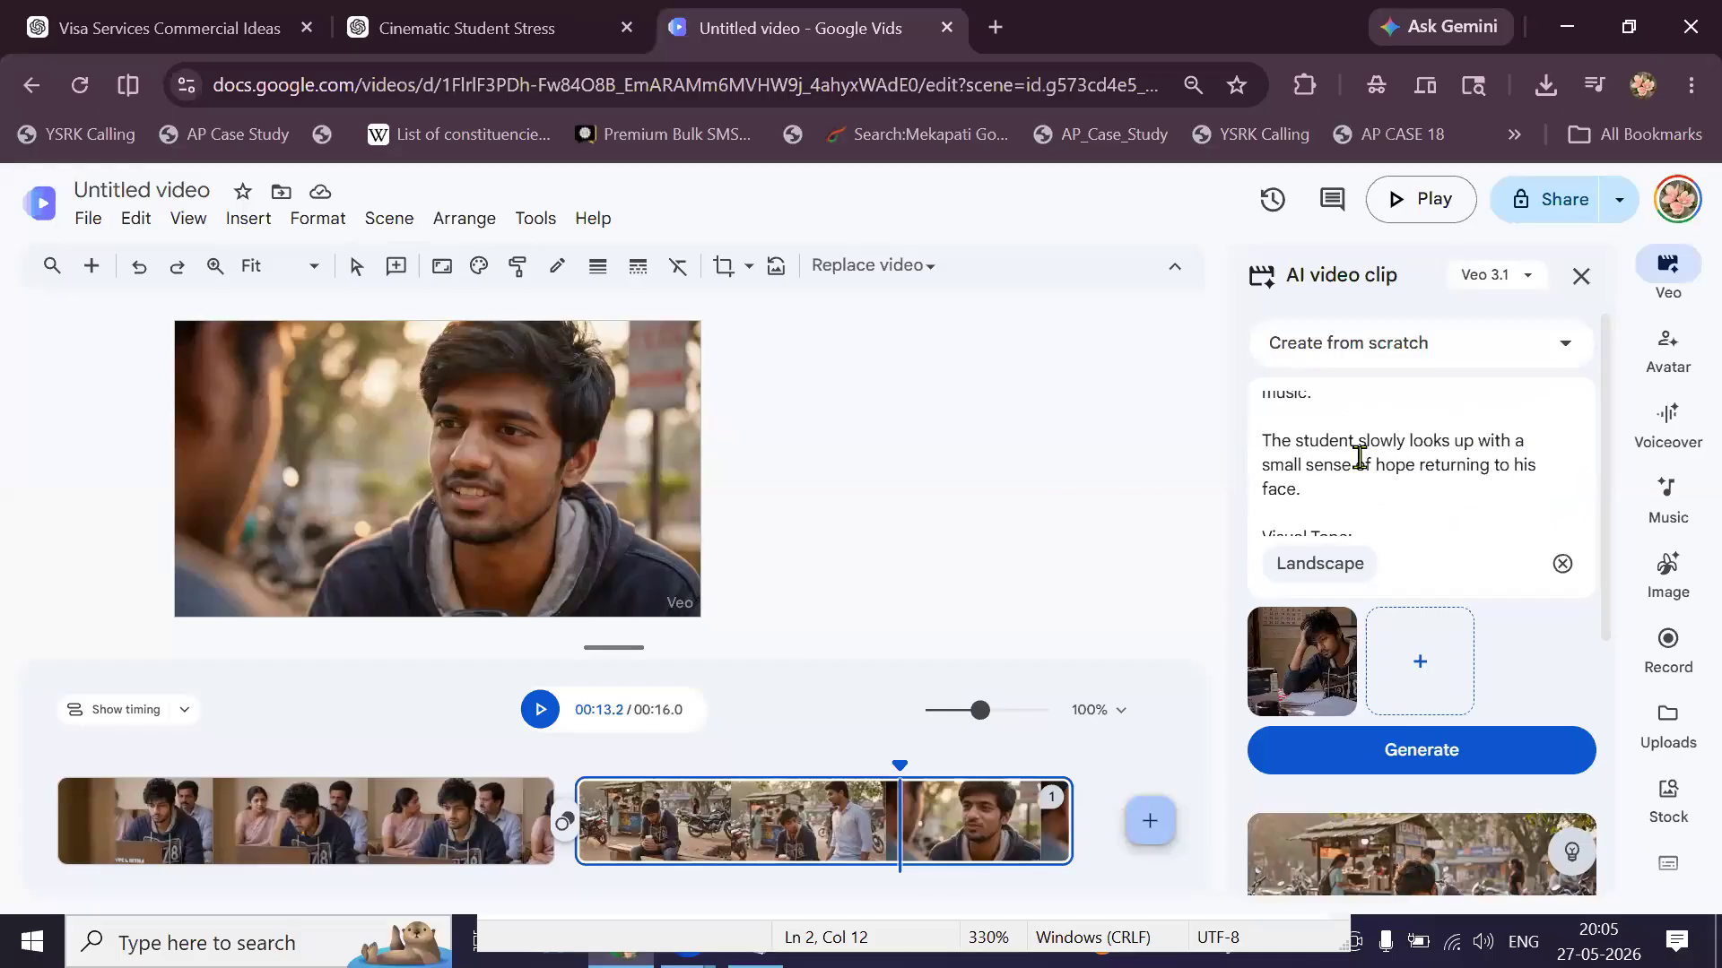
scroll(1372, 463, up, 3)
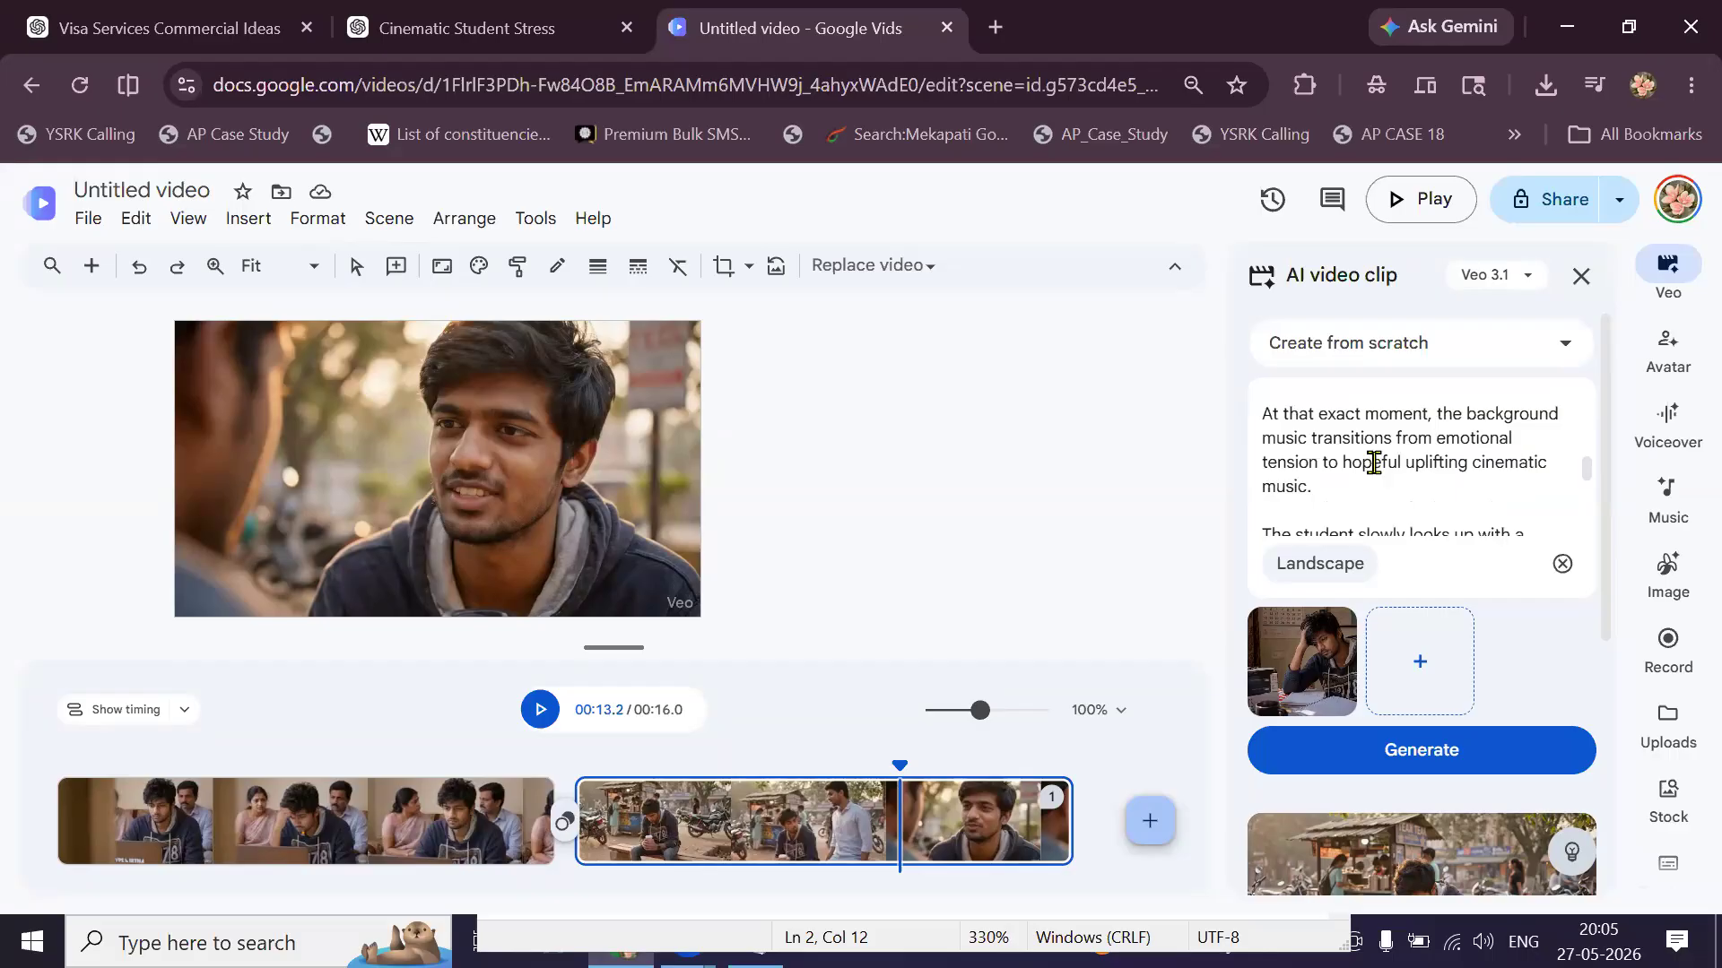
scroll(1371, 463, up, 3)
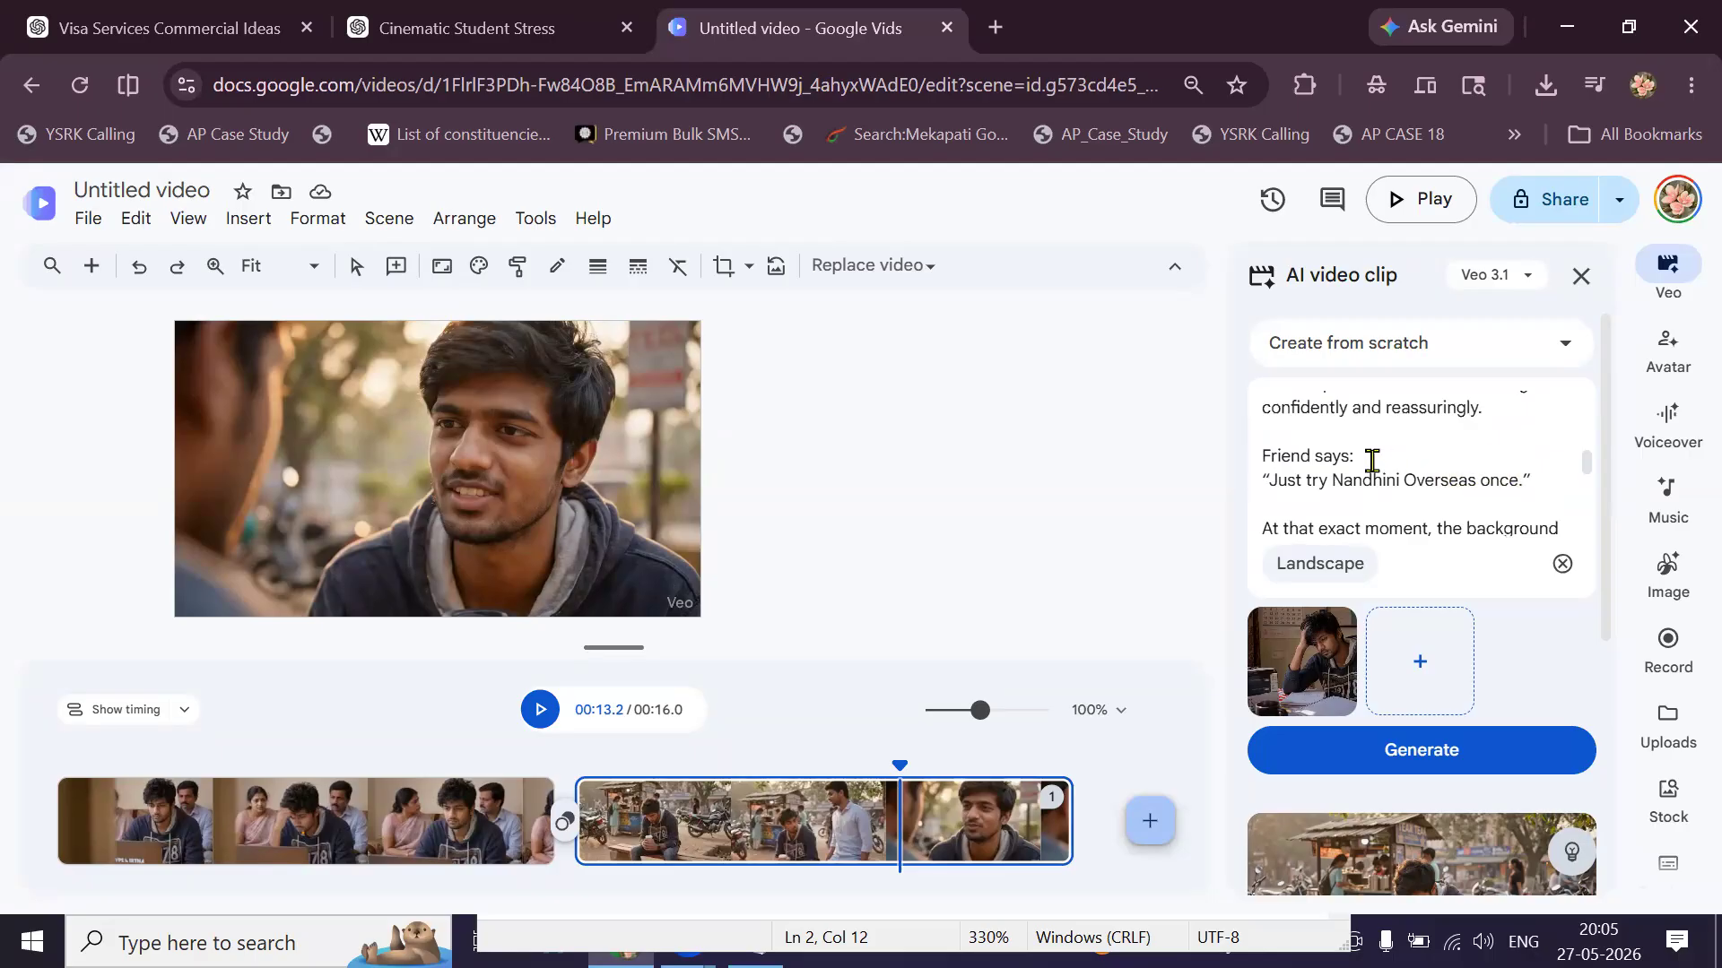
scroll(1372, 461, up, 2)
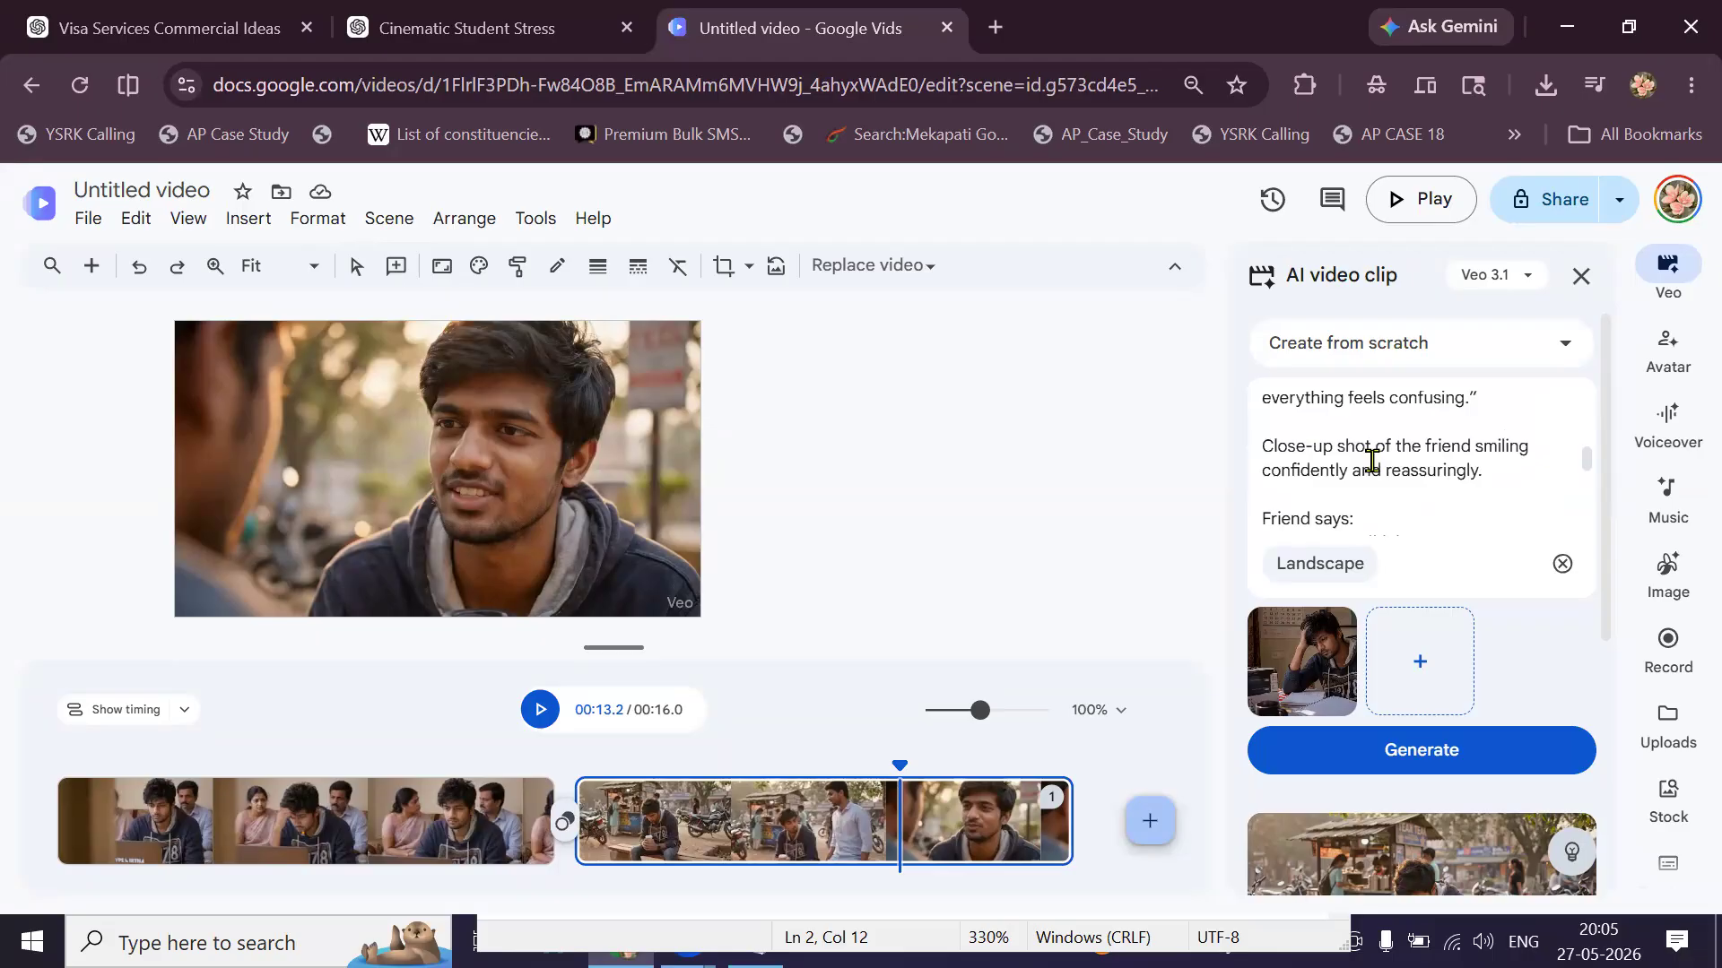
scroll(1371, 460, up, 1)
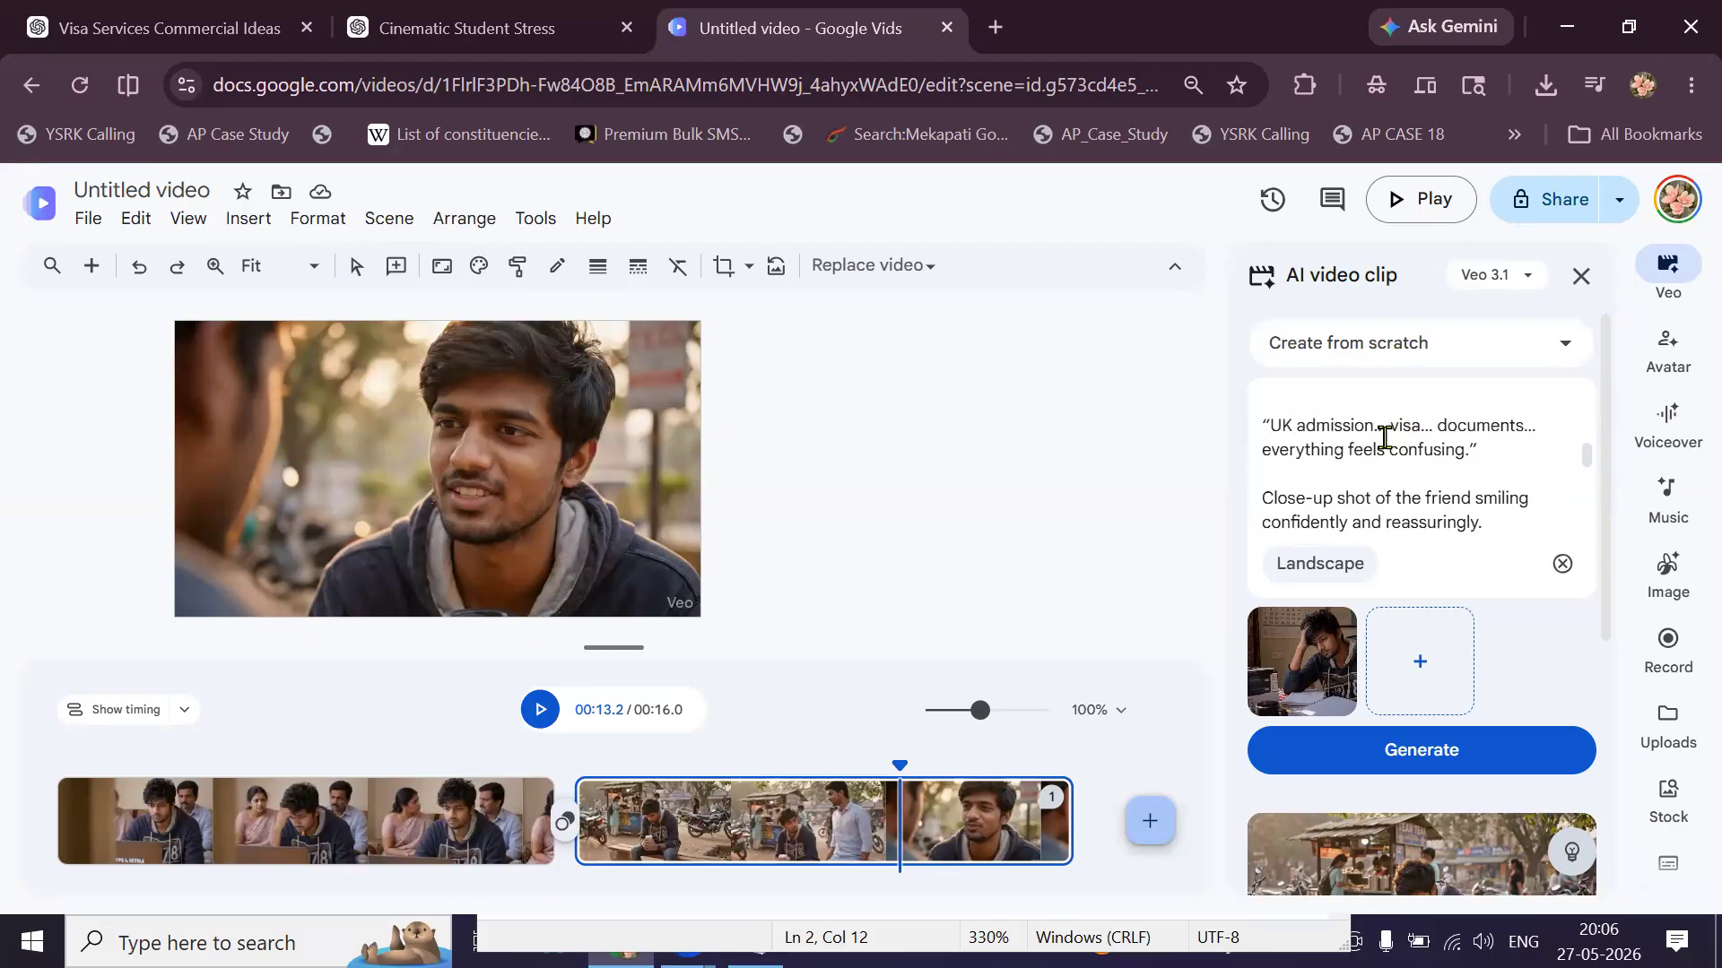
scroll(1385, 439, up, 4)
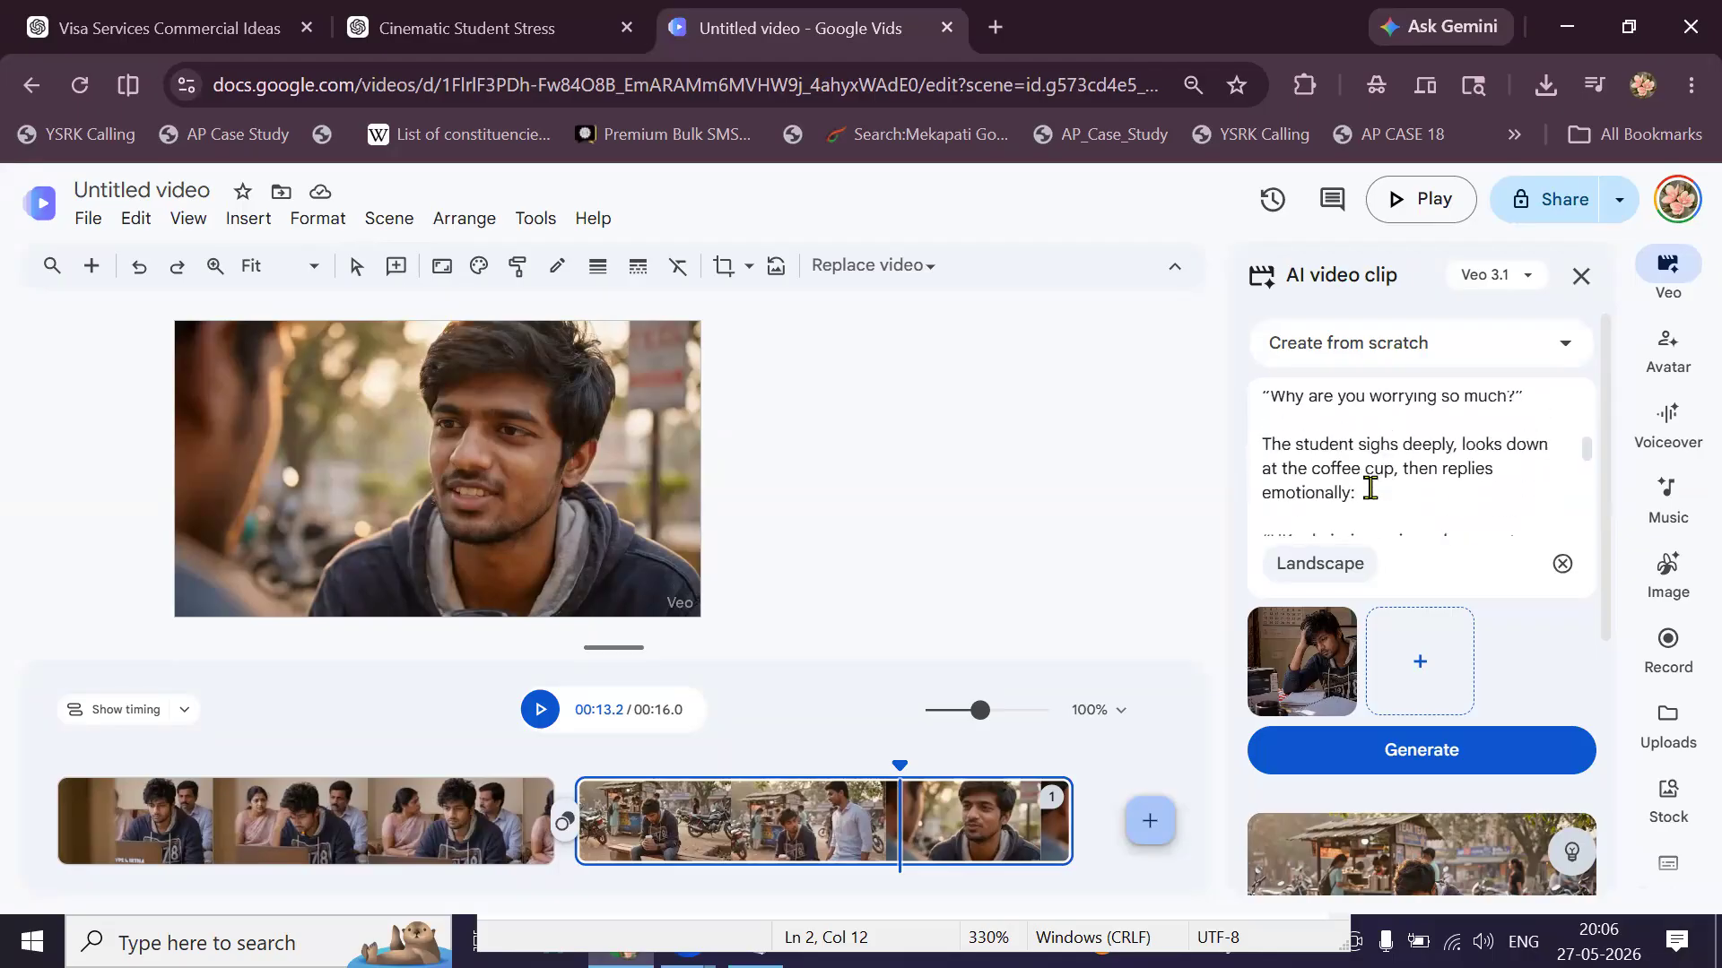
scroll(1370, 488, up, 4)
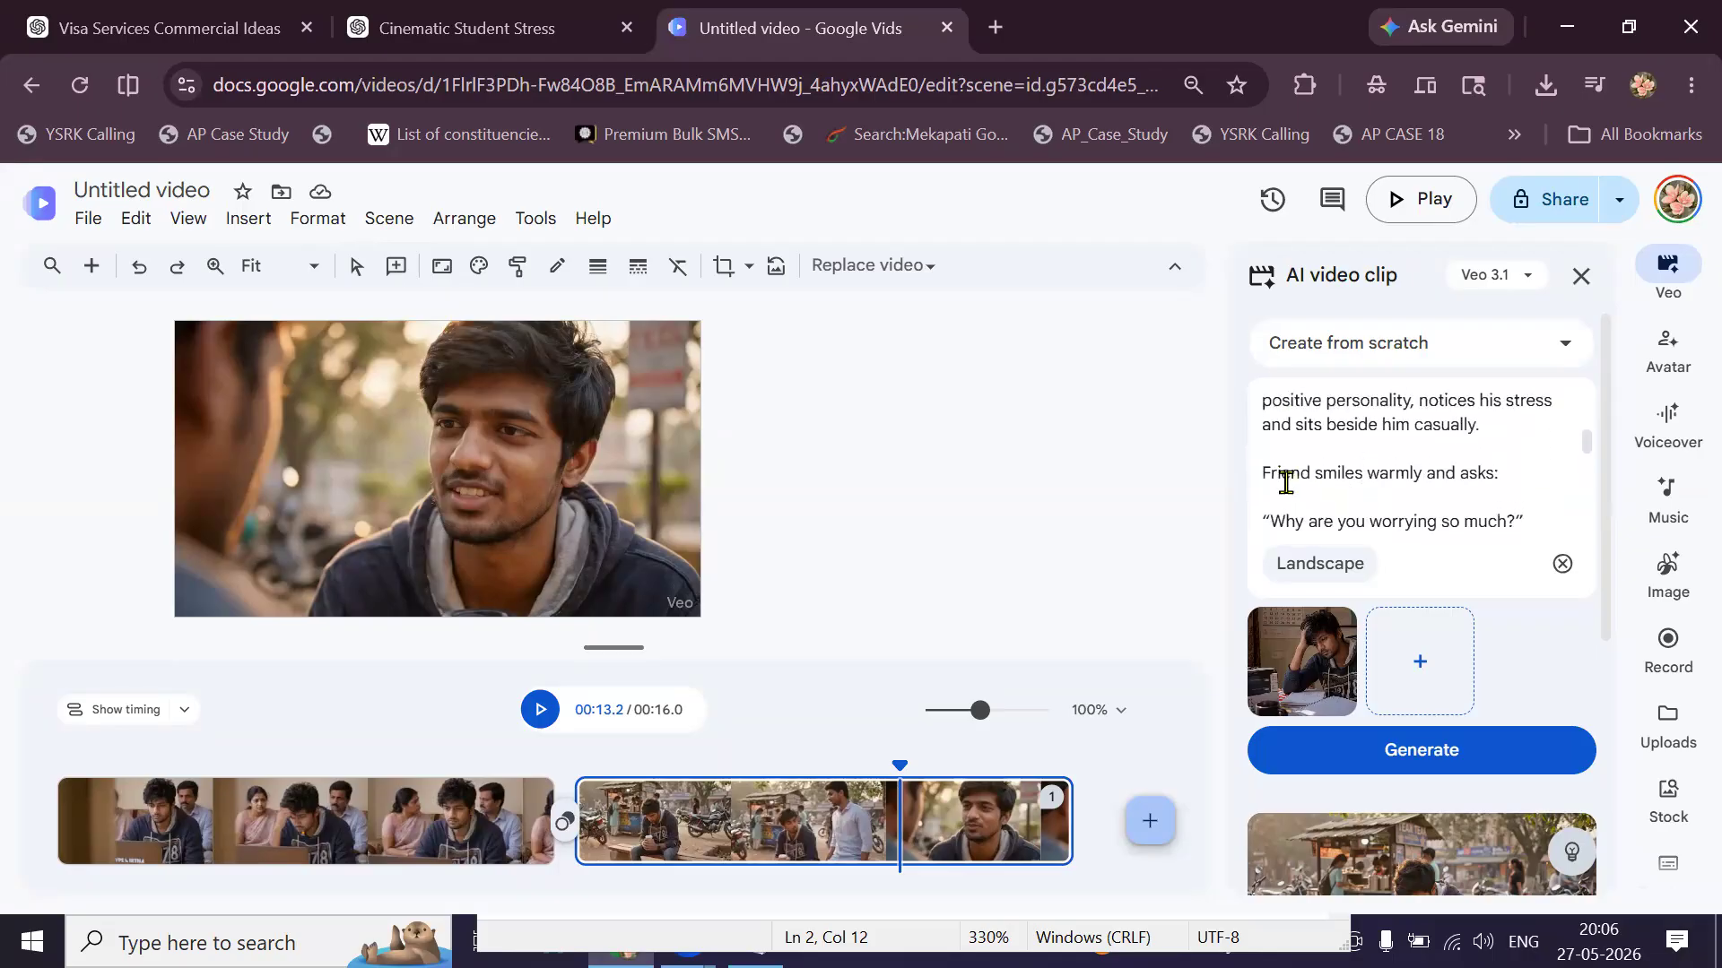
scroll(1377, 482, up, 2)
scroll(1378, 482, down, 3)
scroll(1378, 481, down, 10)
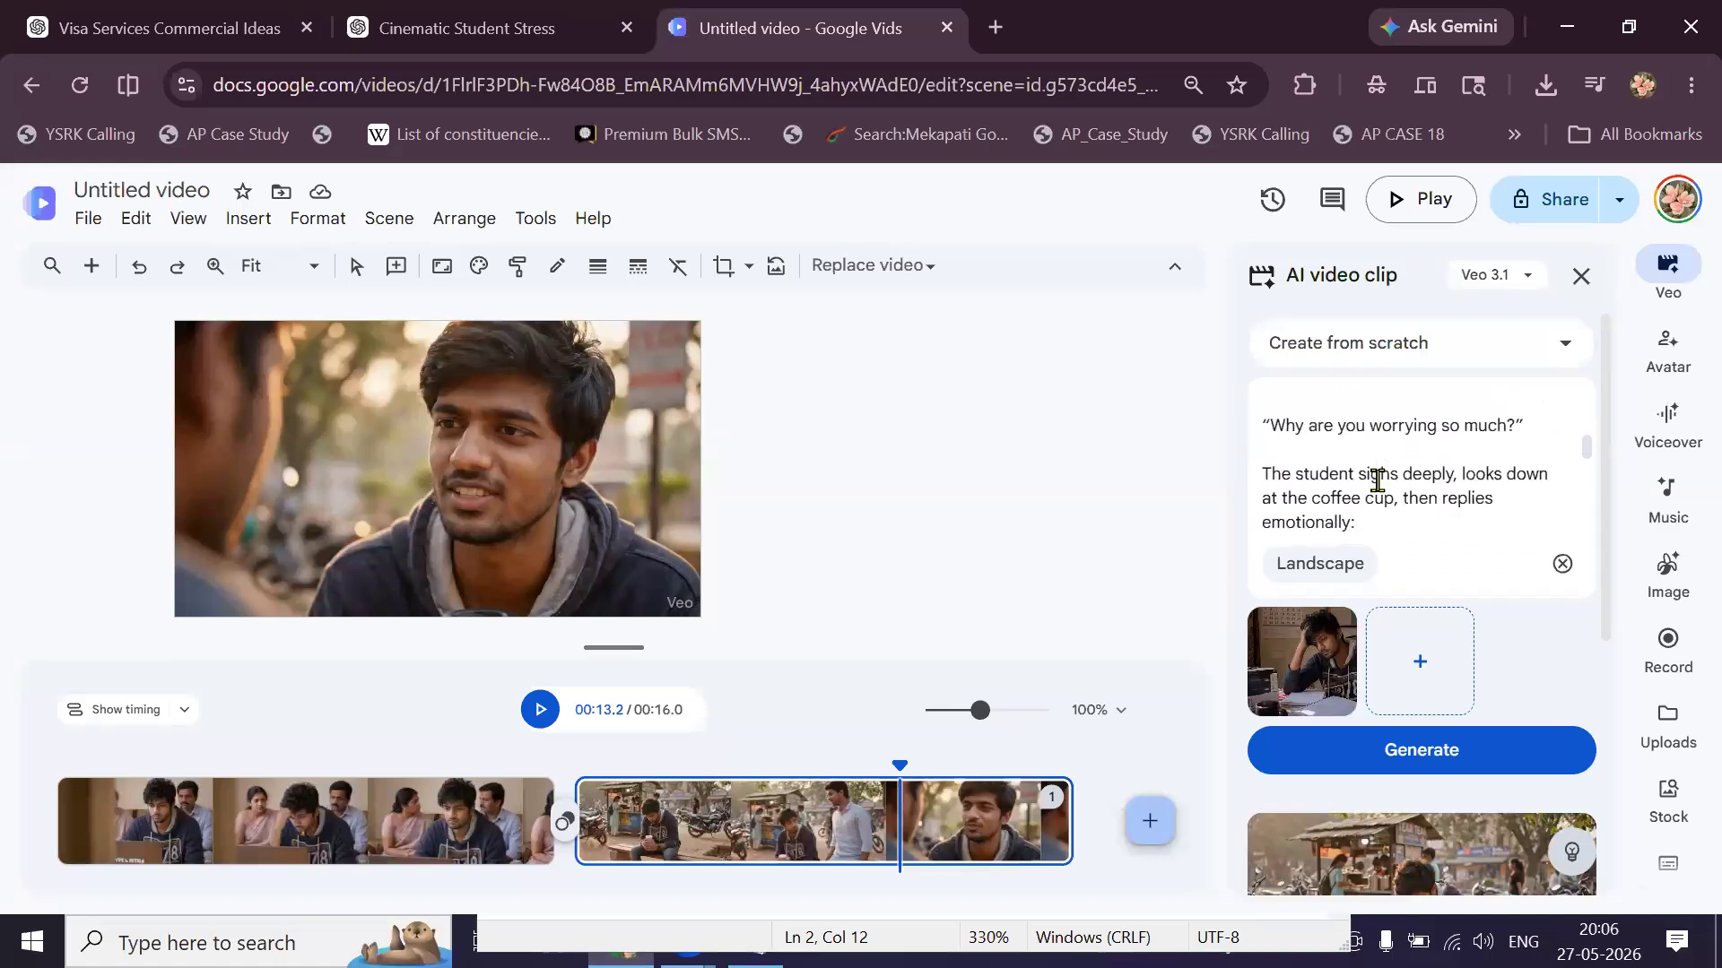
scroll(1377, 482, up, 3)
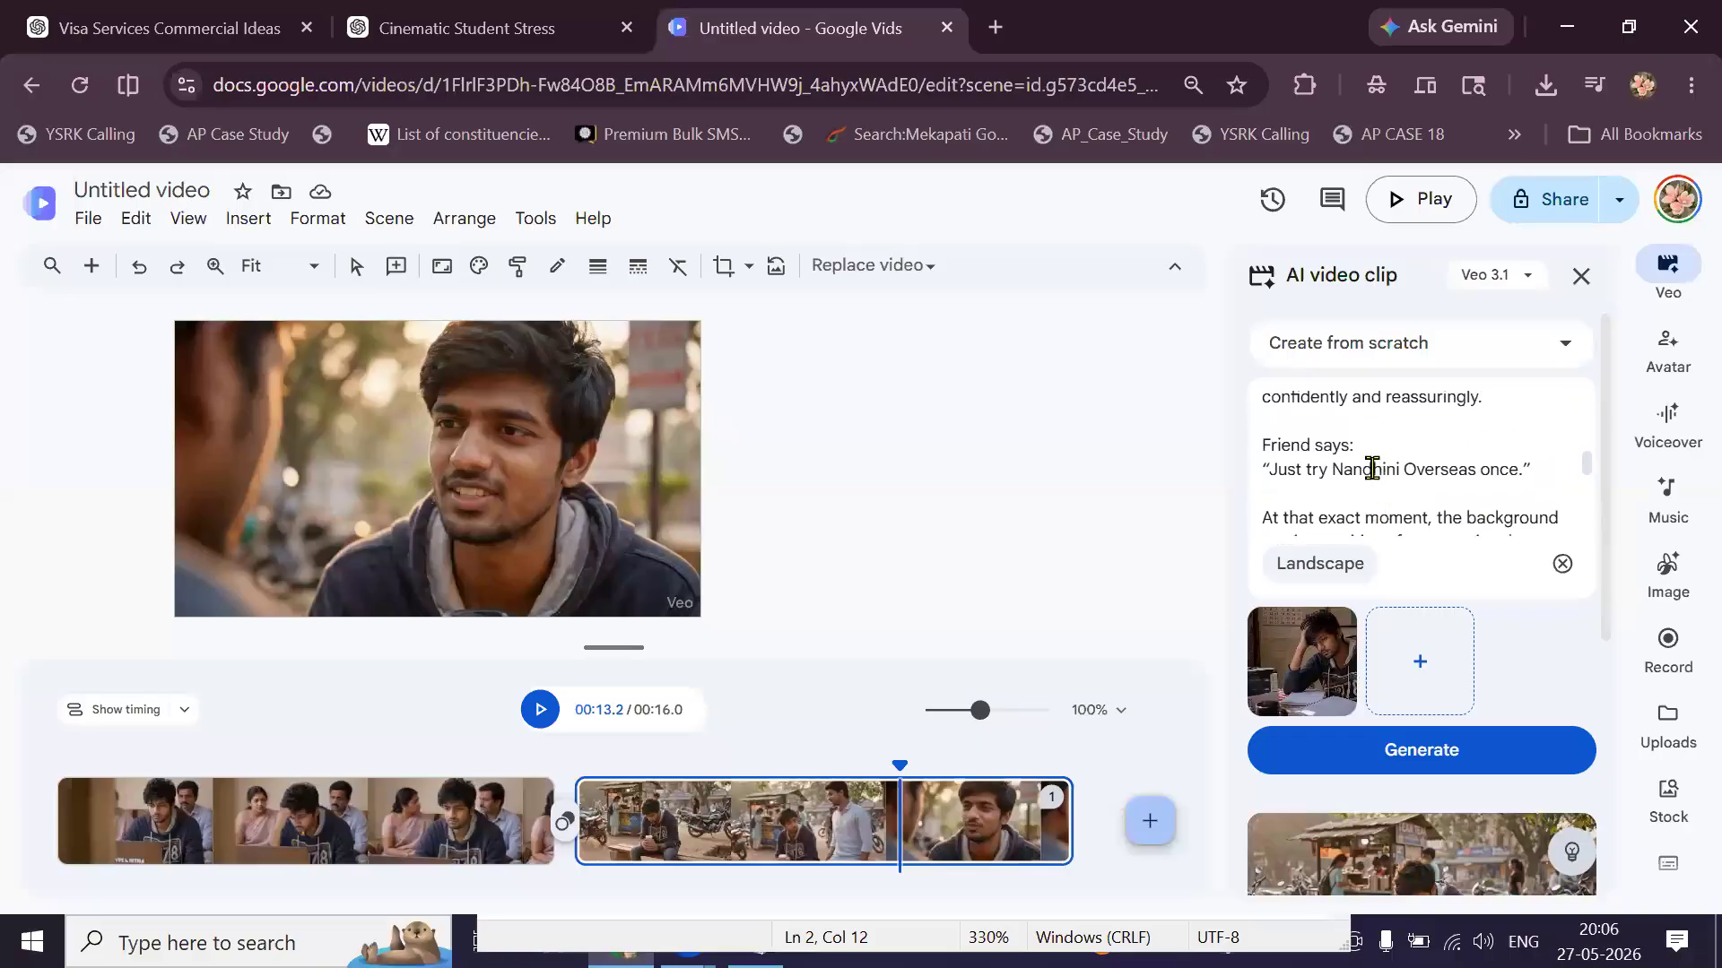
click(1423, 754)
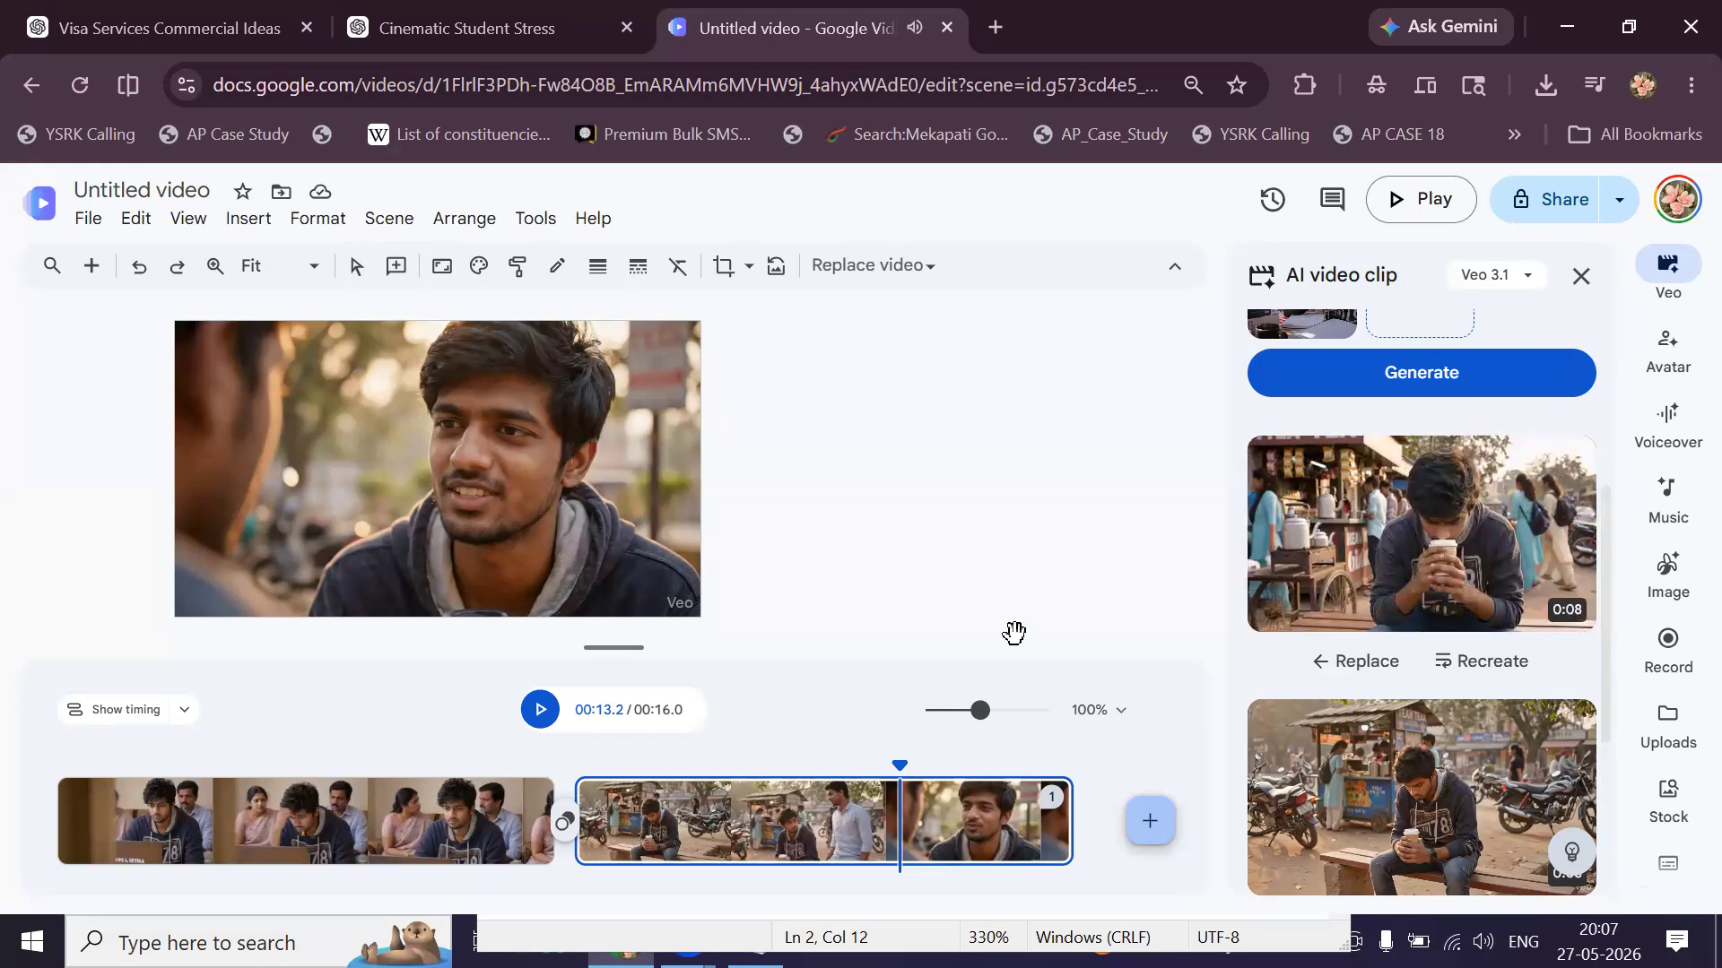
Replace the second scene with the new tea-sipping clip, then return to the ChatGPT tab.
click(1387, 574)
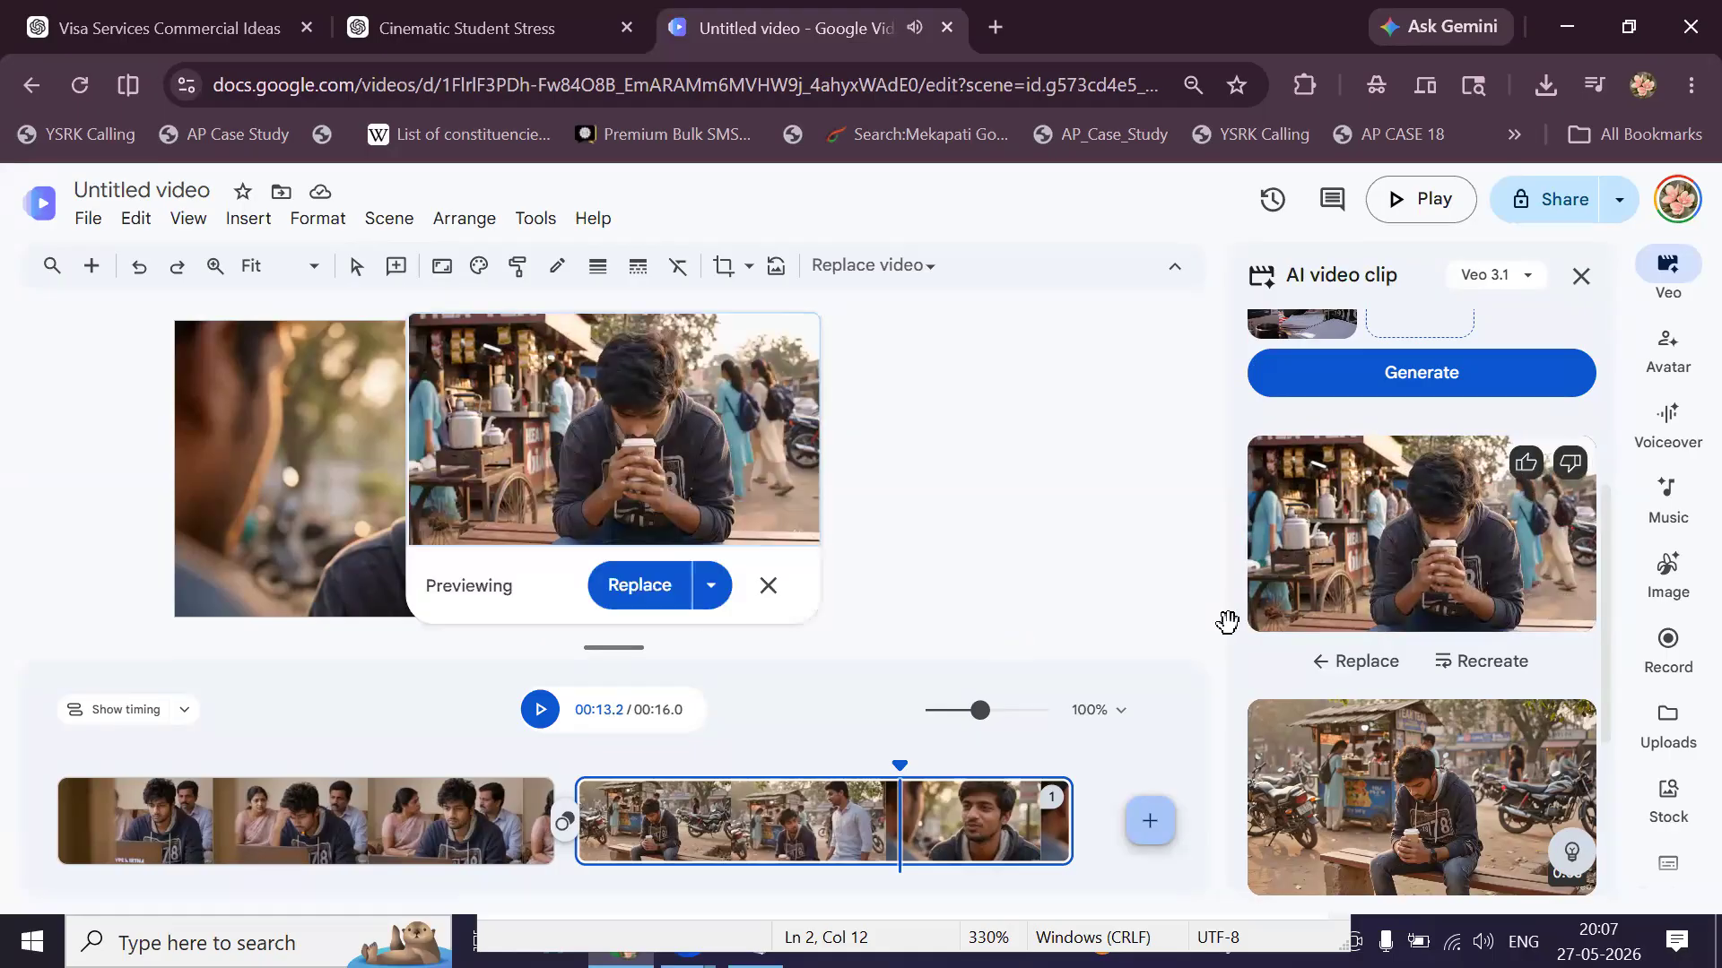
click(641, 585)
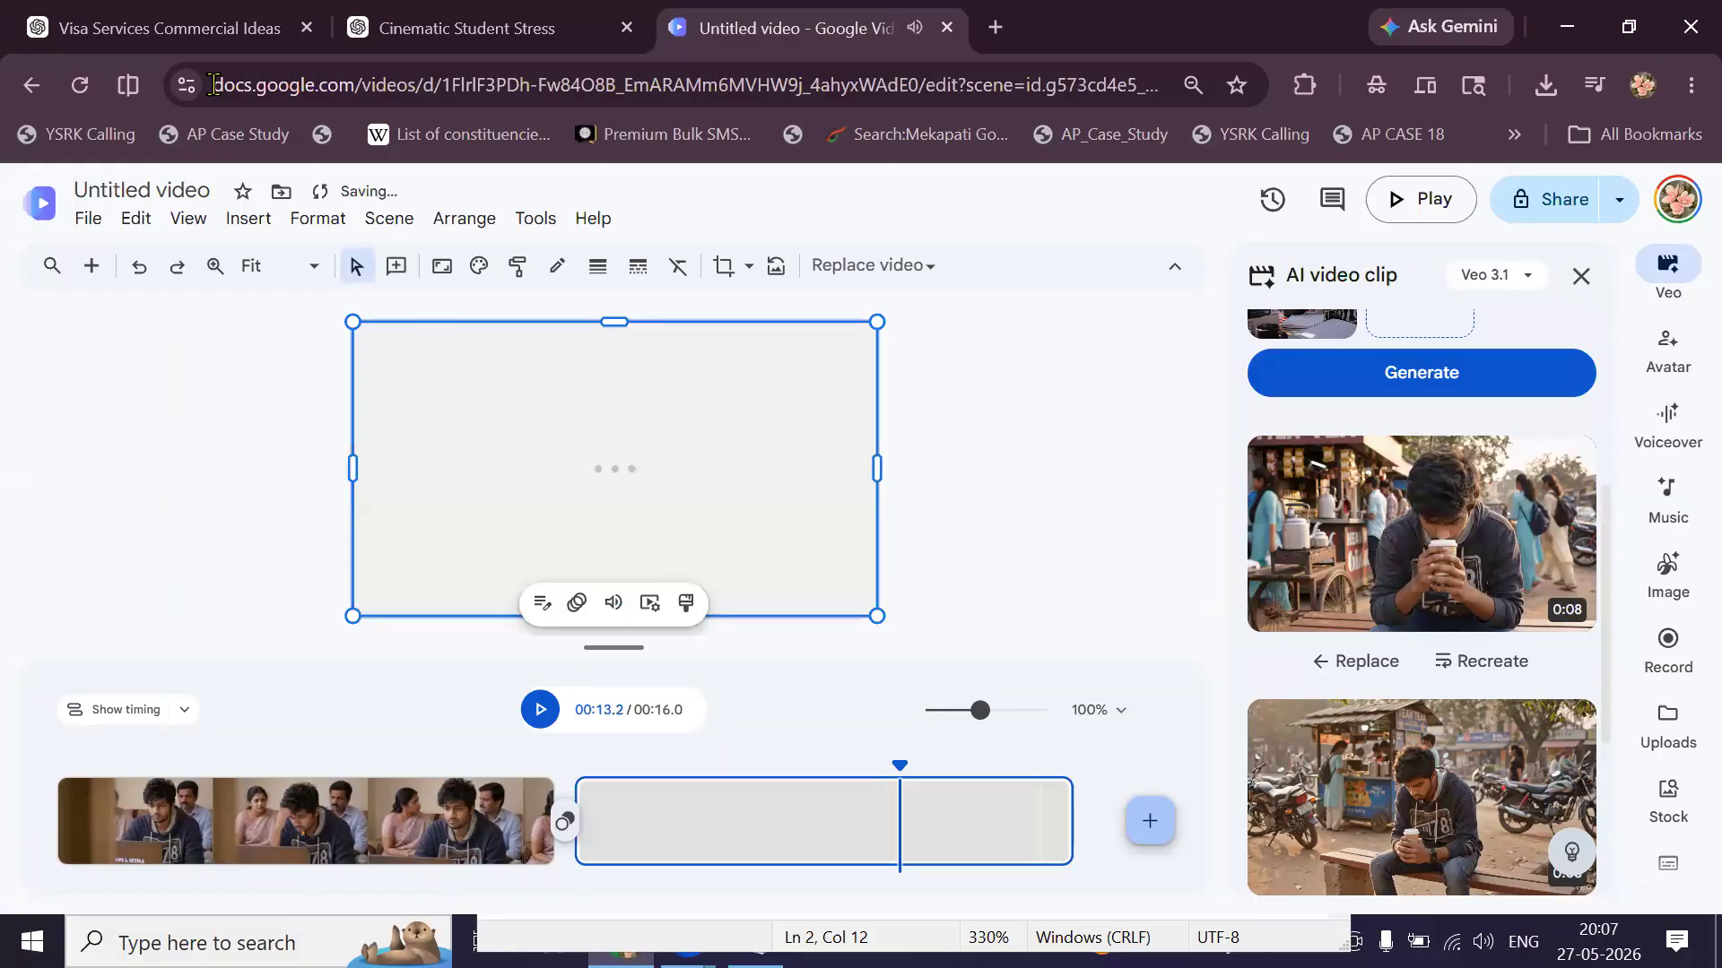
click(170, 28)
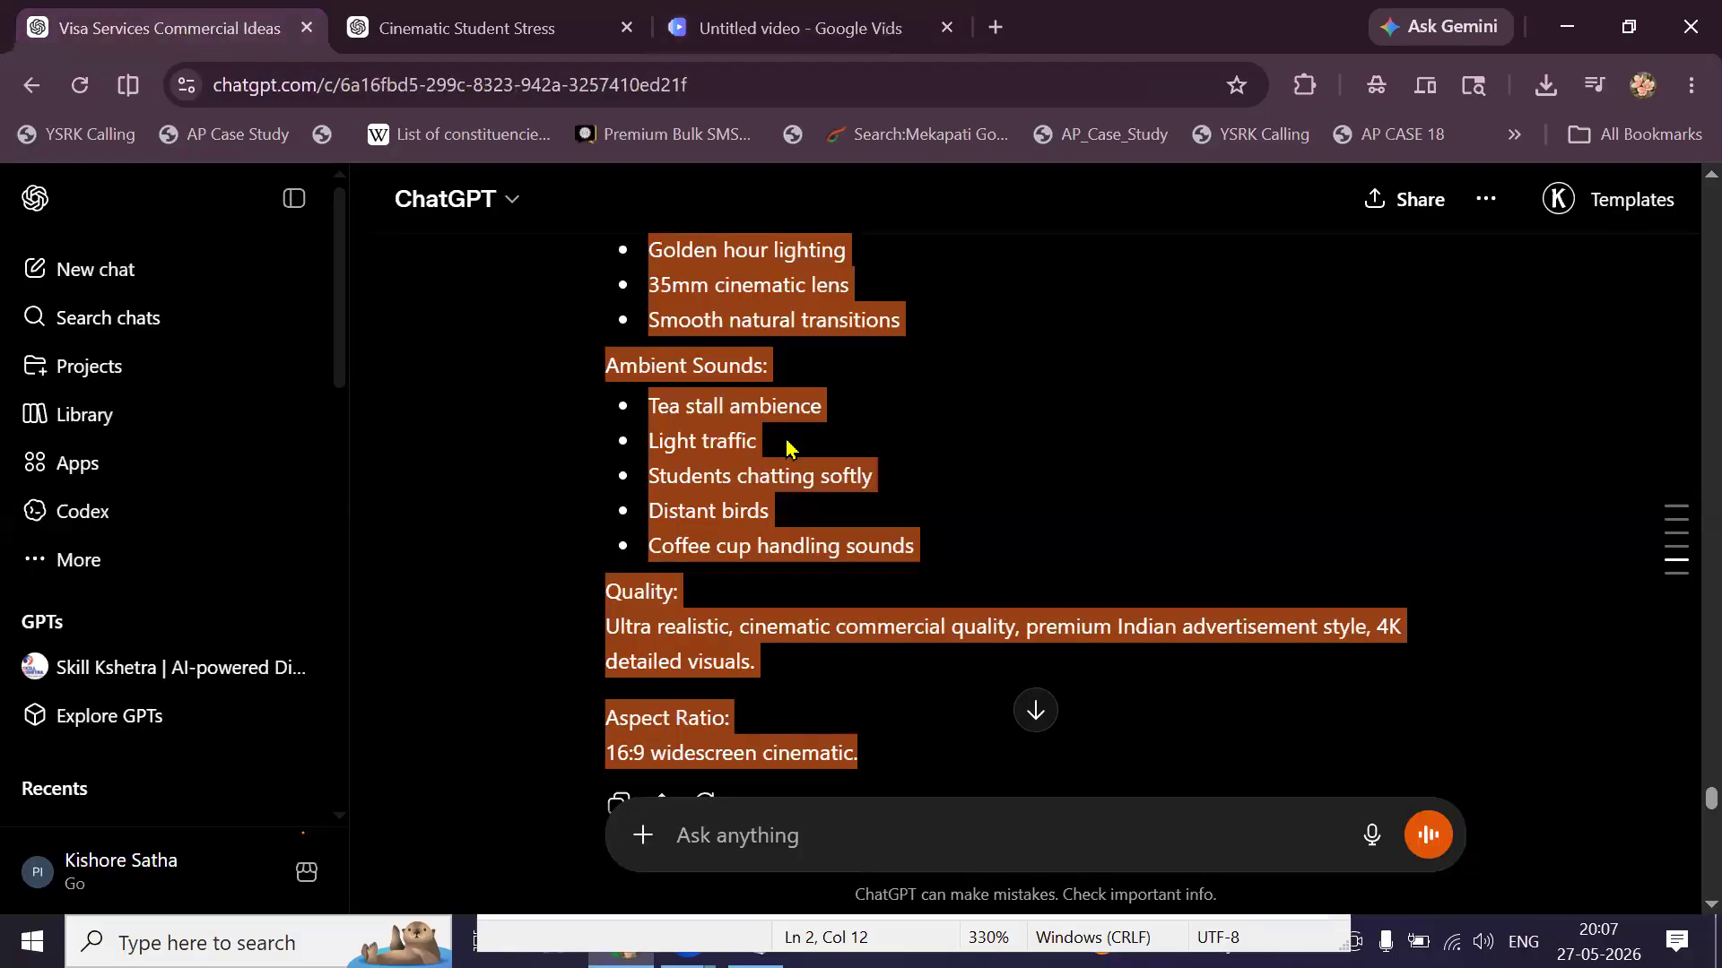
Select the commercial video prompt in ChatGPT from its start through SHOT 3.
scroll(807, 538, down, 15)
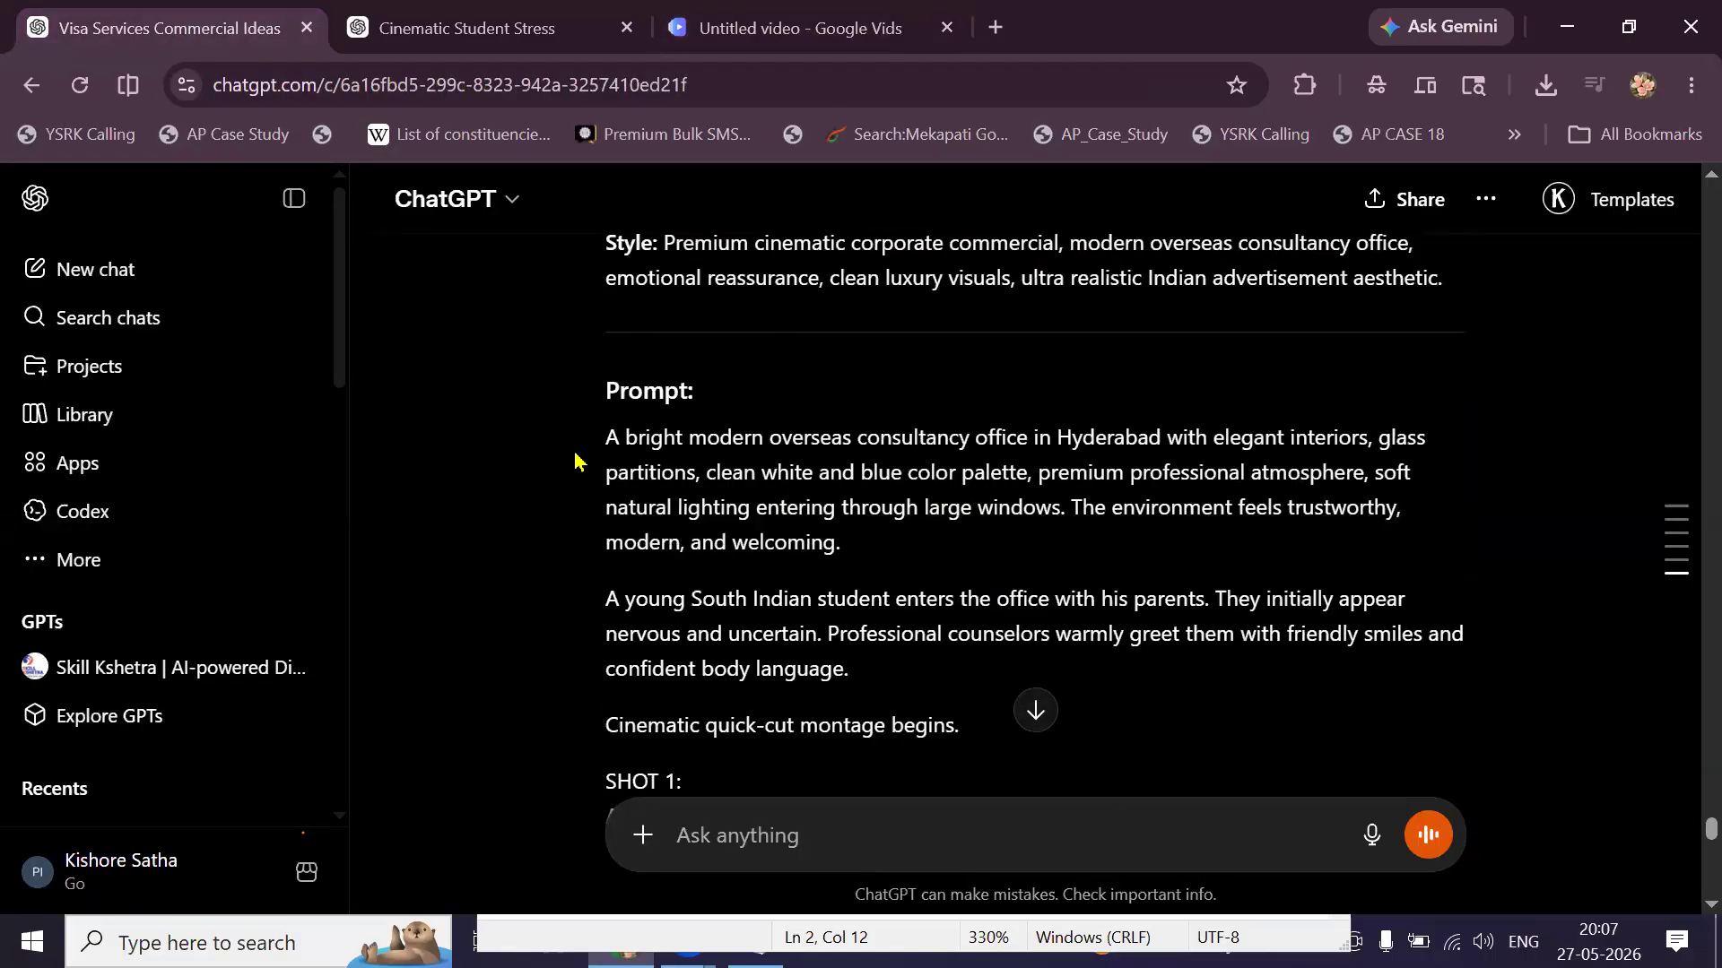
drag(606, 439, 866, 542)
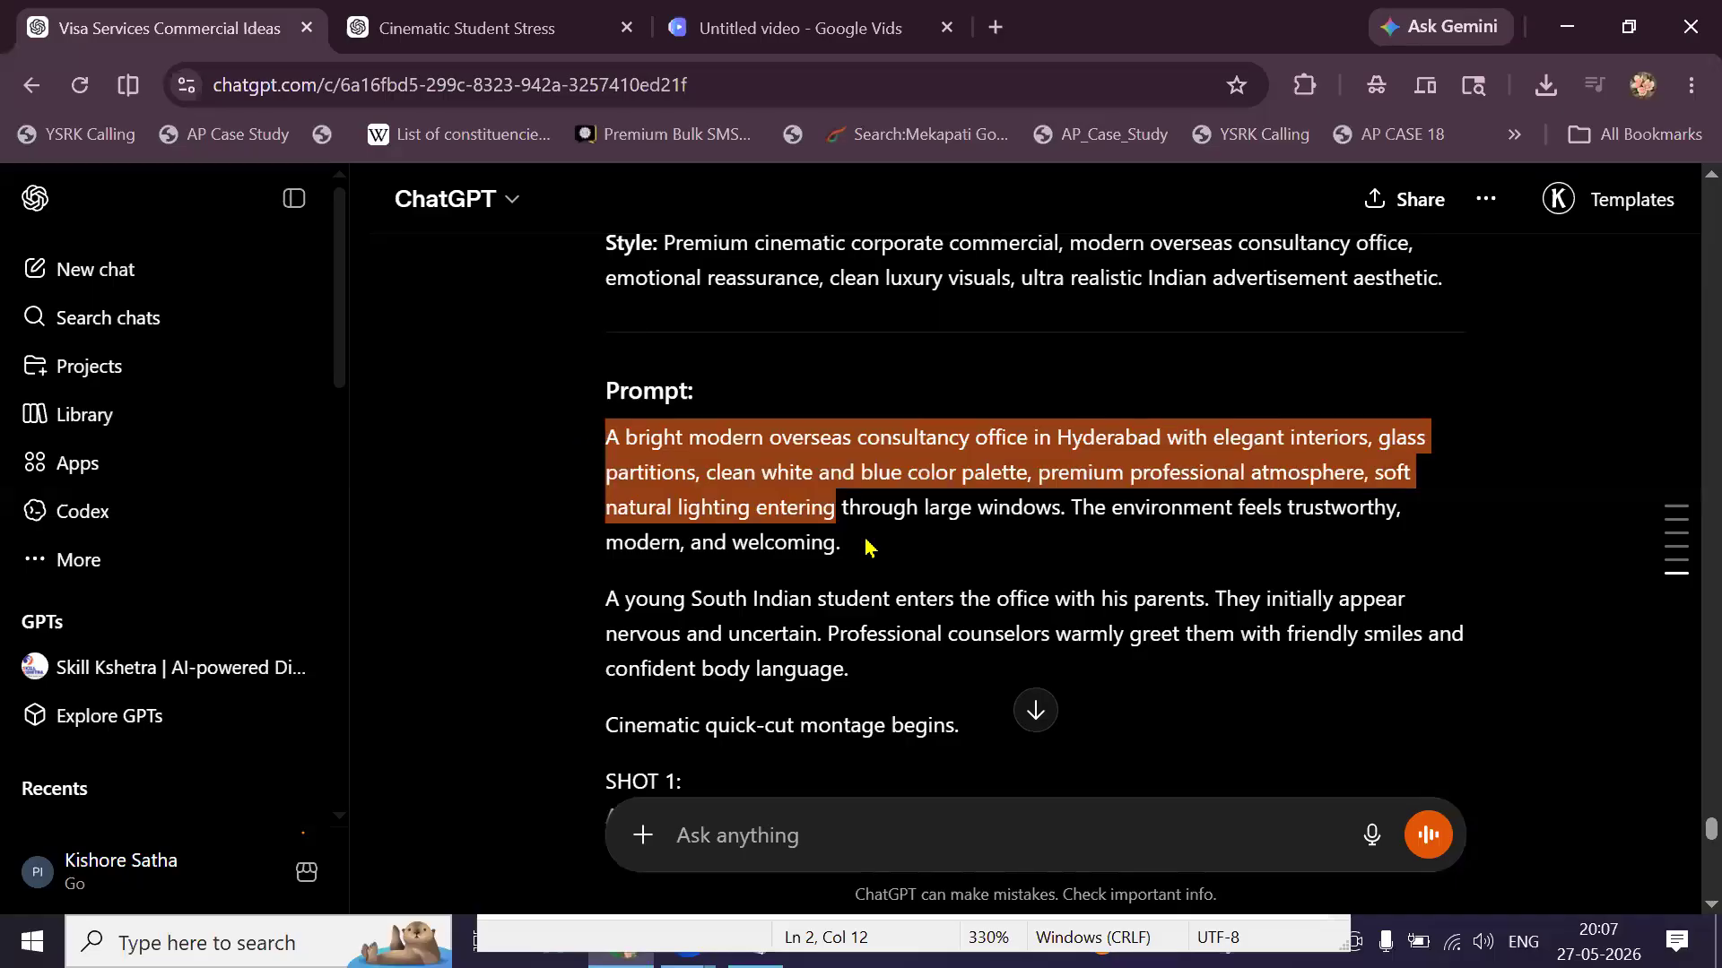
scroll(866, 543, down, 2)
drag(885, 601, 909, 627)
scroll(911, 616, down, 1)
scroll(906, 627, down, 3)
drag(910, 629, 870, 583)
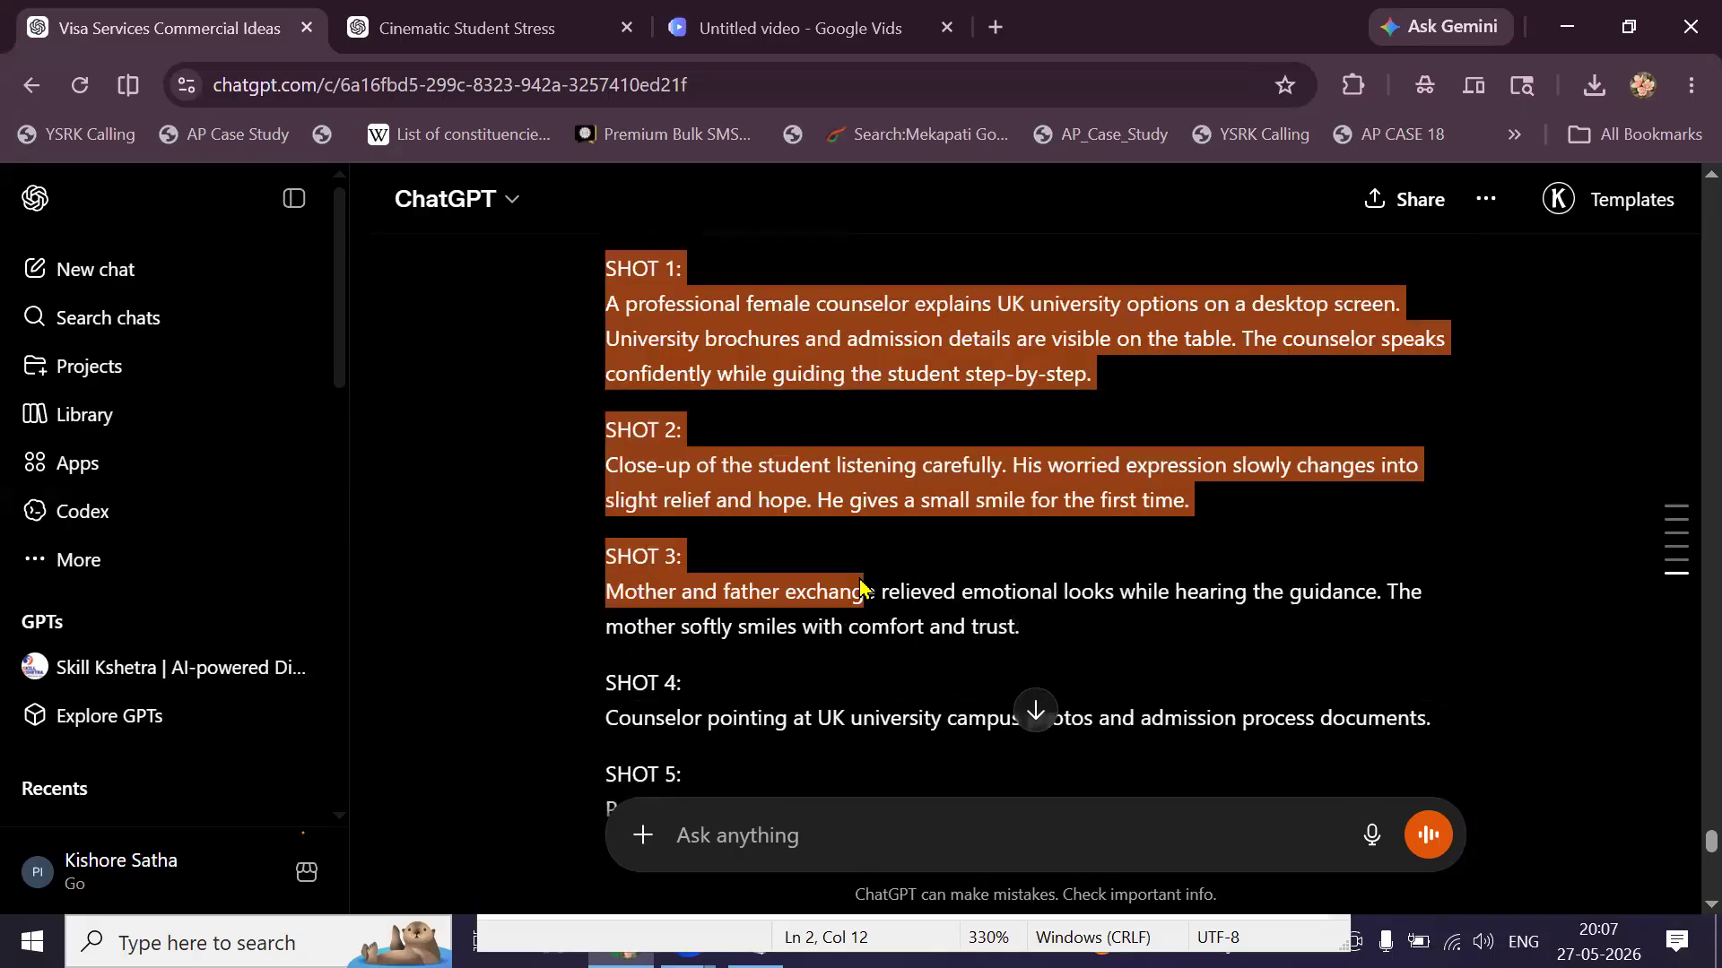
drag(792, 508, 780, 498)
drag(906, 529, 1046, 495)
drag(986, 545, 925, 595)
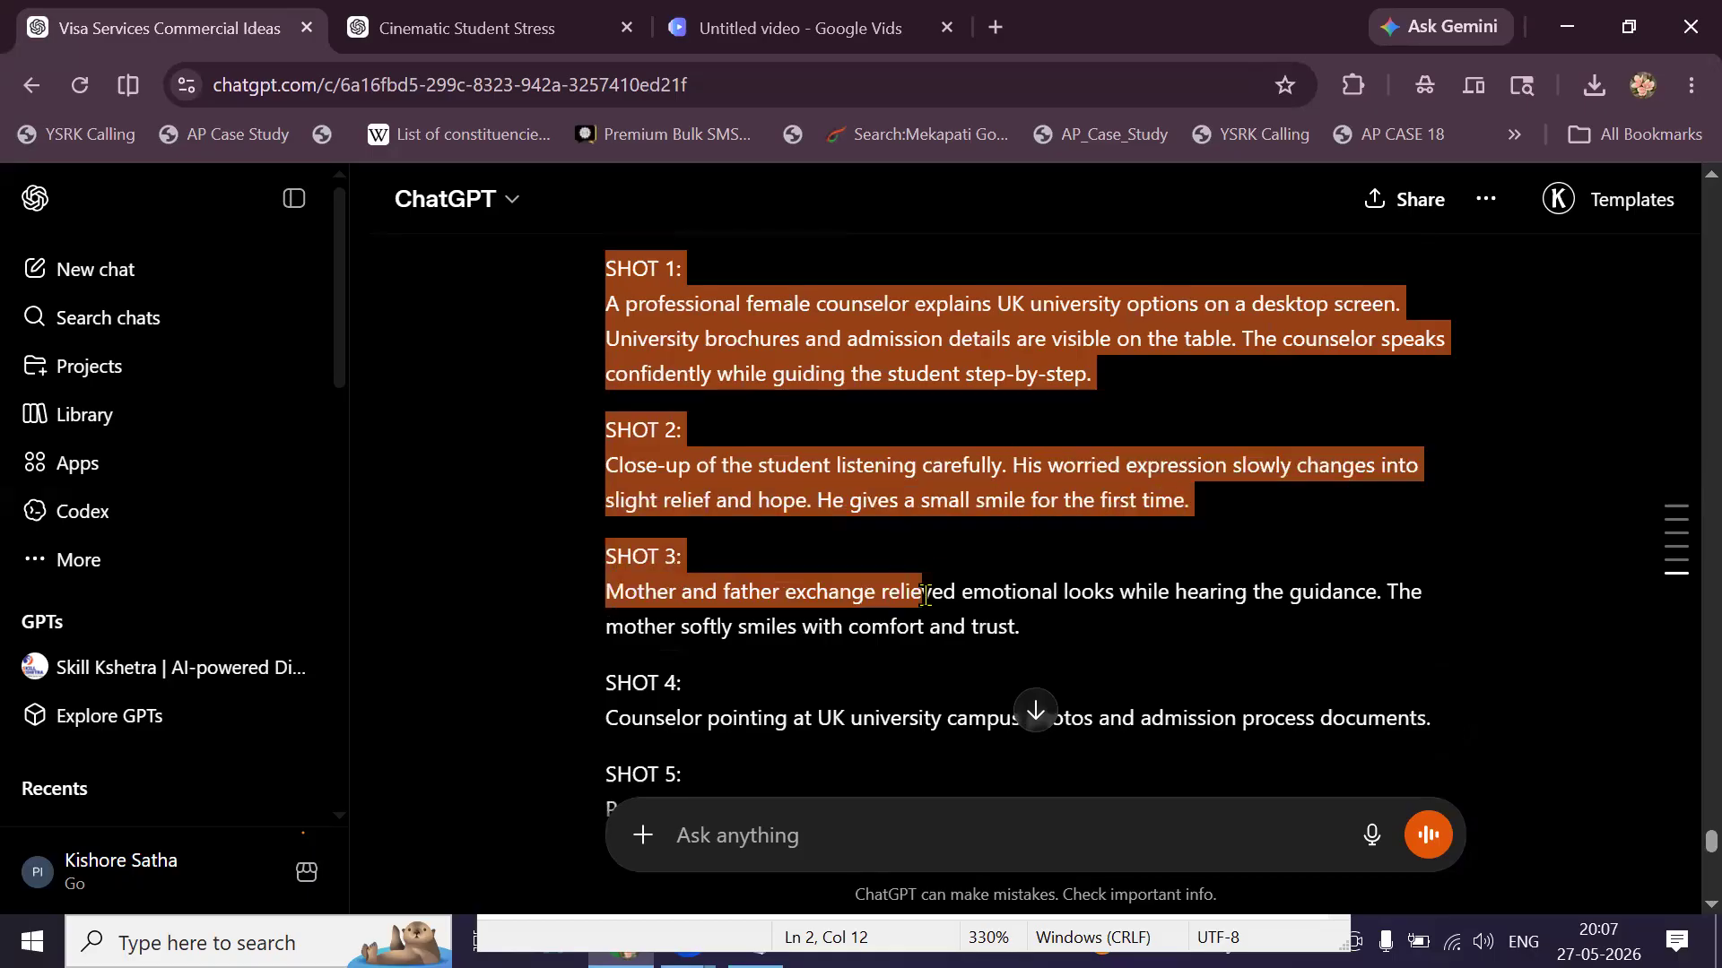
Extend the selection through SHOT 5 to the quality and 16:9 sections, then return to Google Vids.
scroll(924, 596, down, 3)
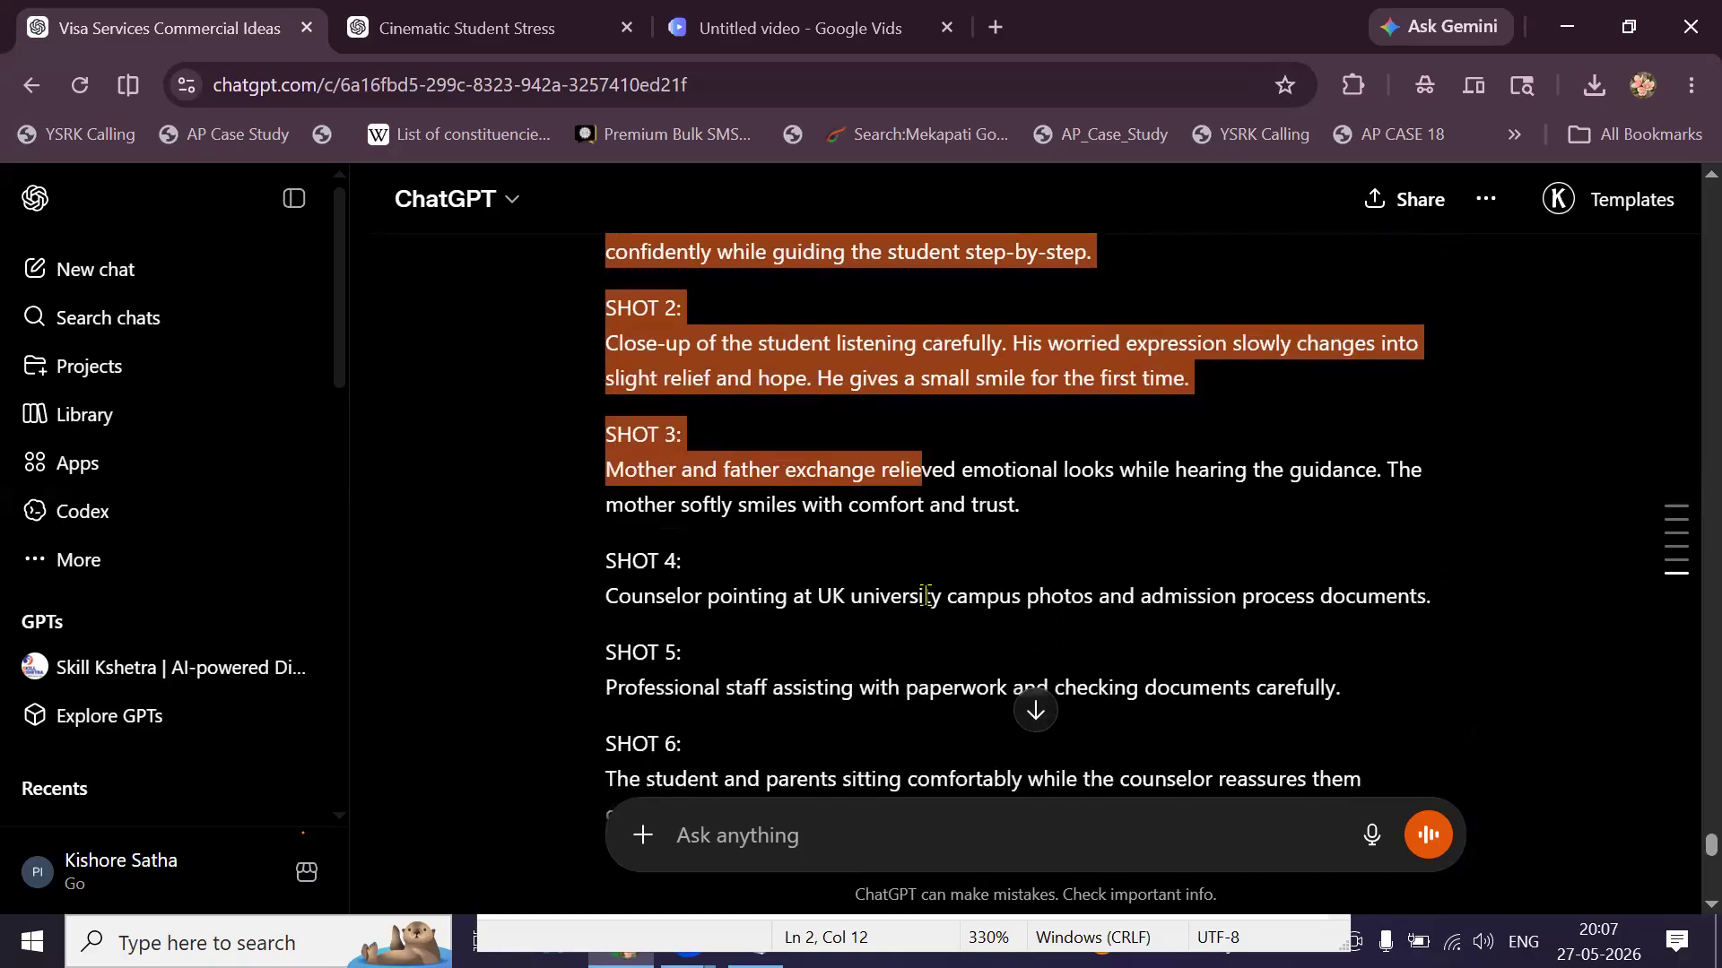
drag(926, 595, 872, 727)
scroll(908, 647, down, 2)
scroll(804, 664, down, 4)
scroll(818, 684, down, 6)
scroll(819, 628, down, 3)
scroll(828, 726, down, 2)
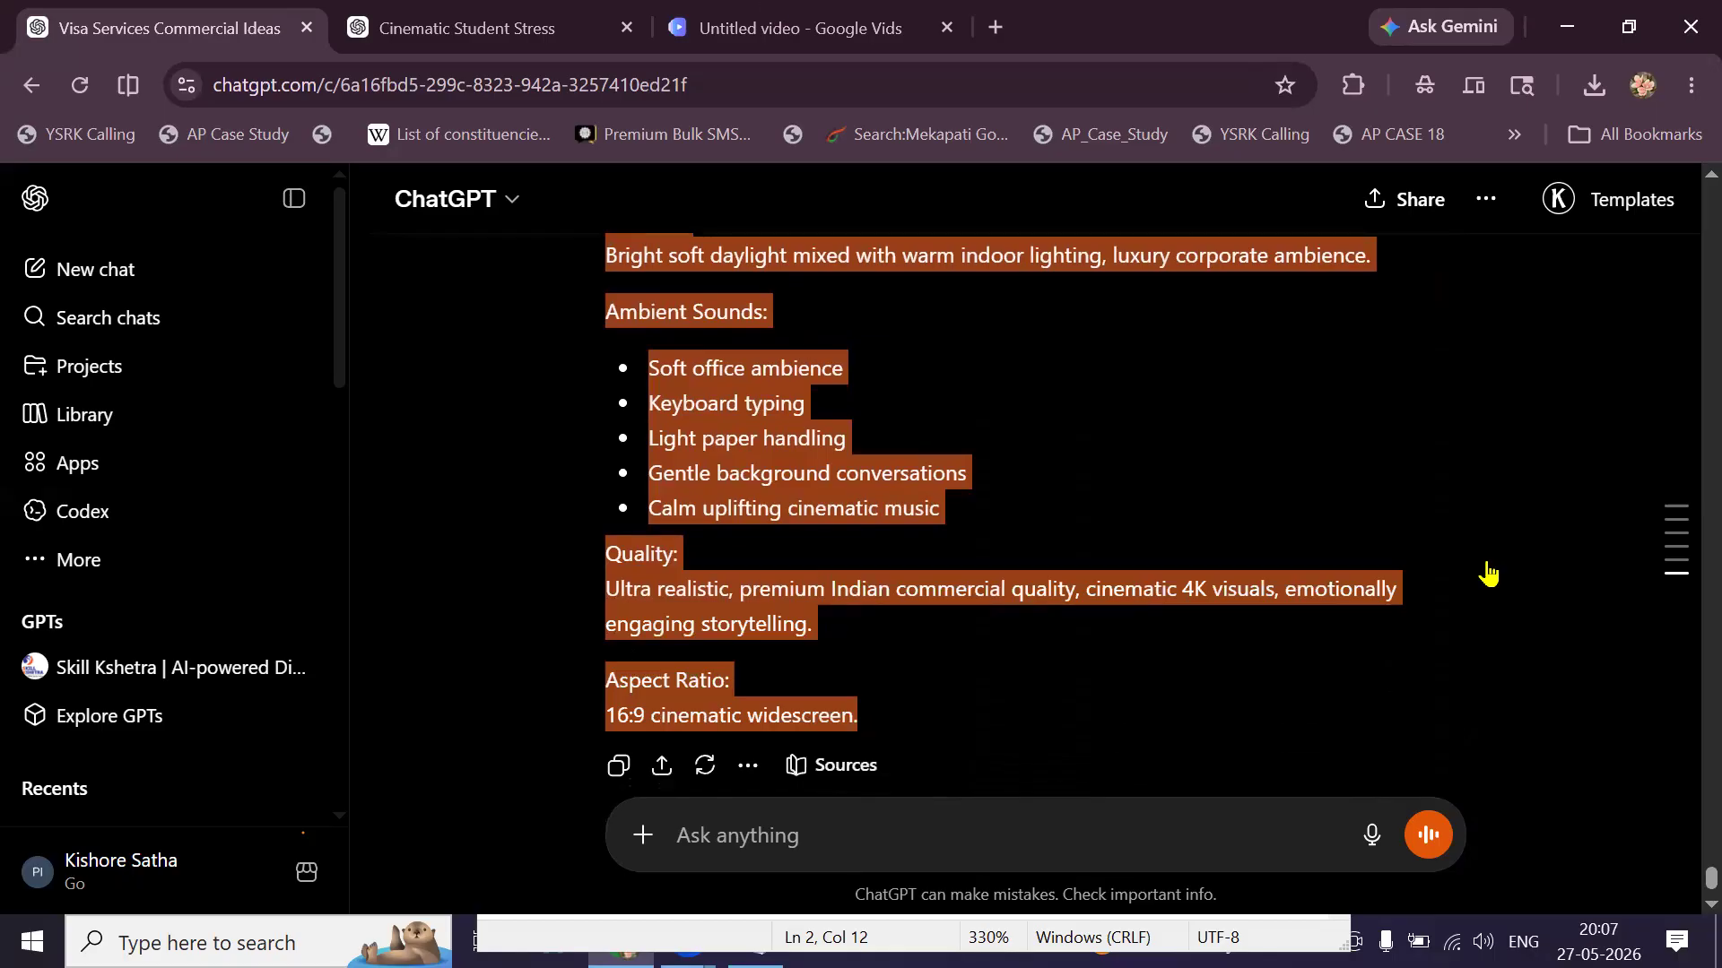
key(ctrl+3)
Upload the MOTHER and FATHER images as clip ingredients alongside the son image.
click(1432, 578)
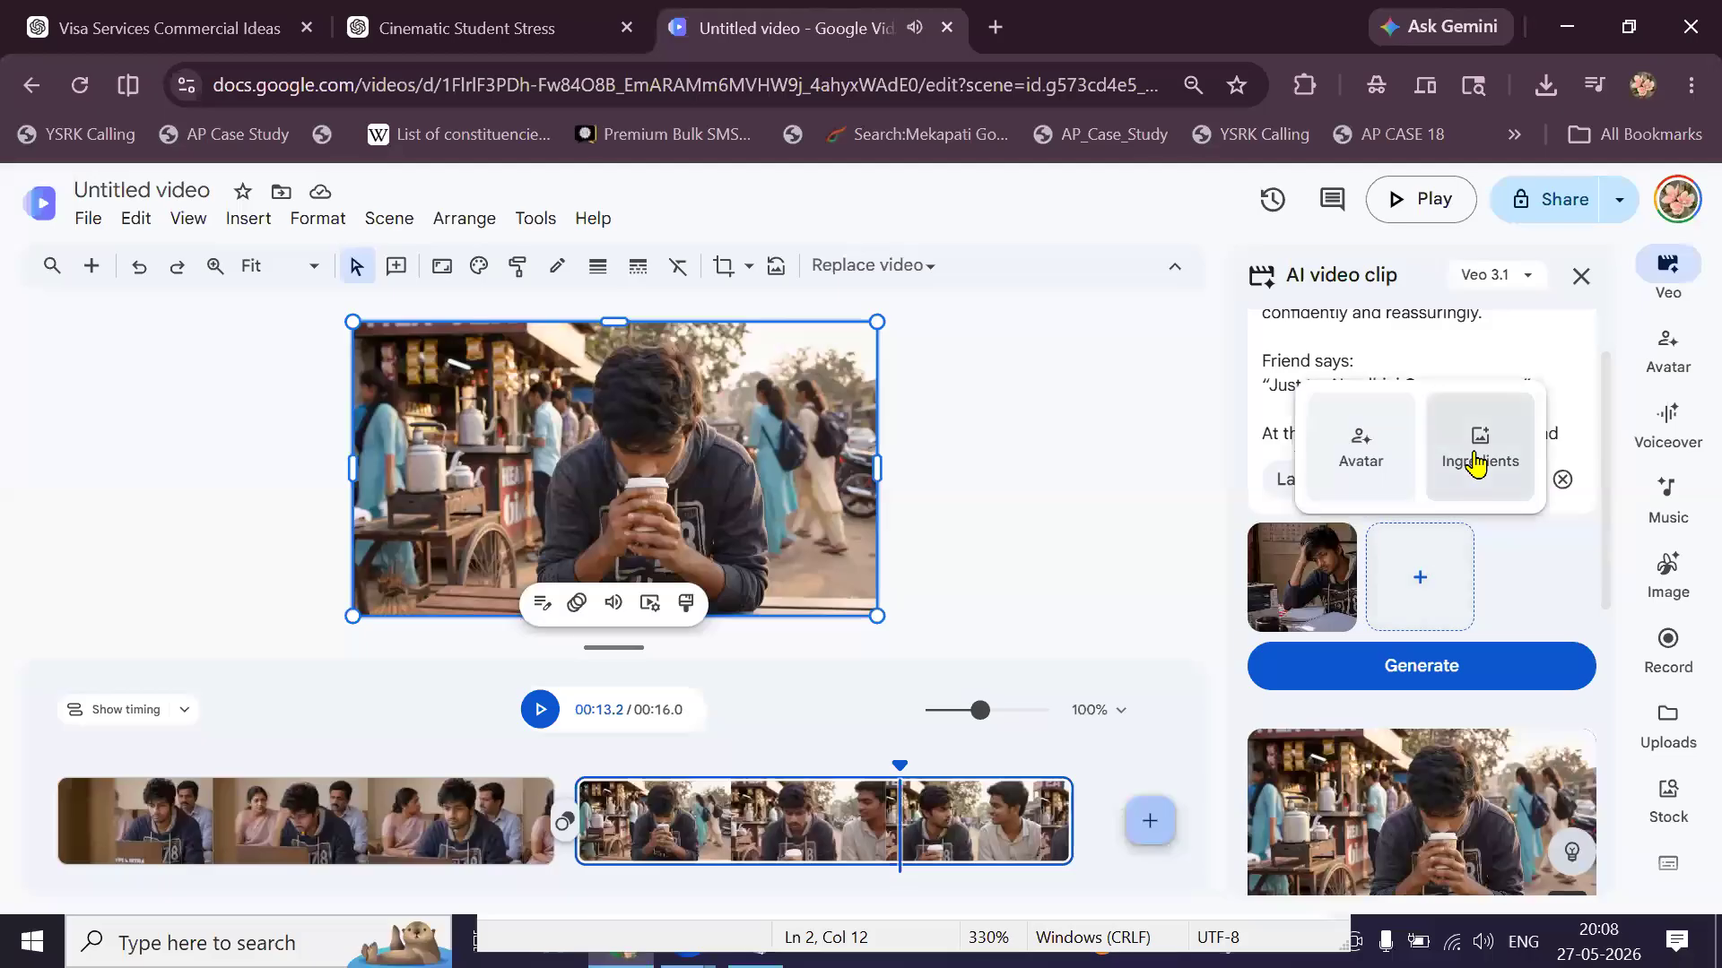
click(1477, 465)
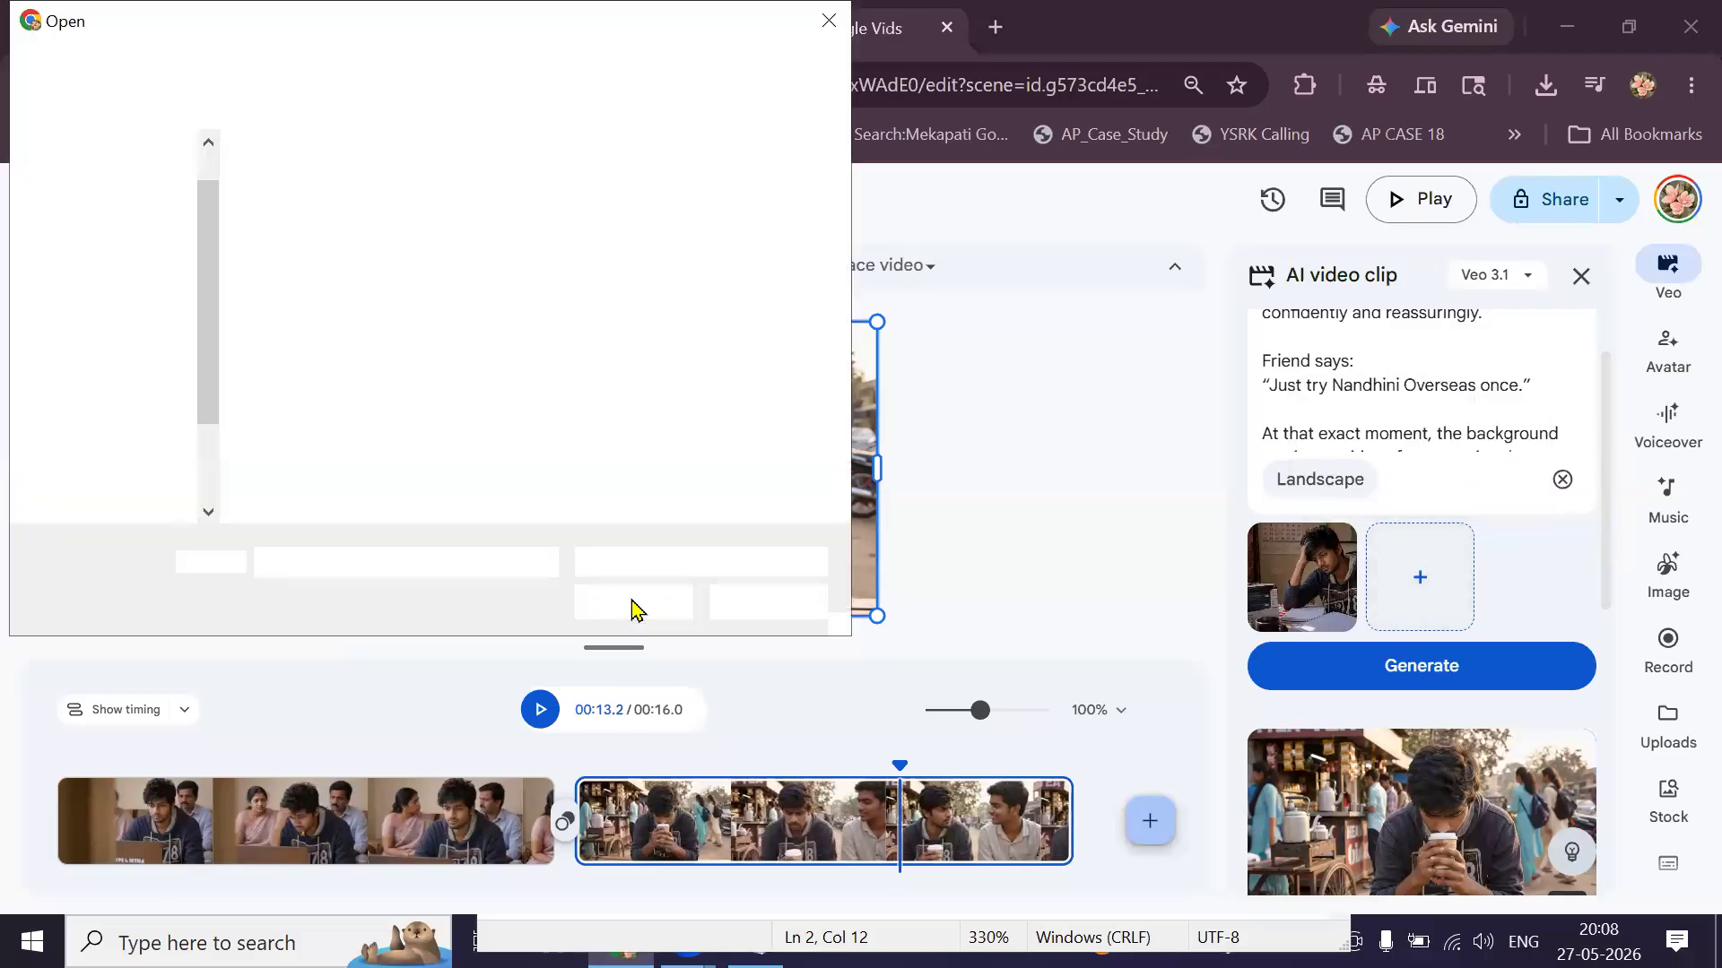
click(466, 272)
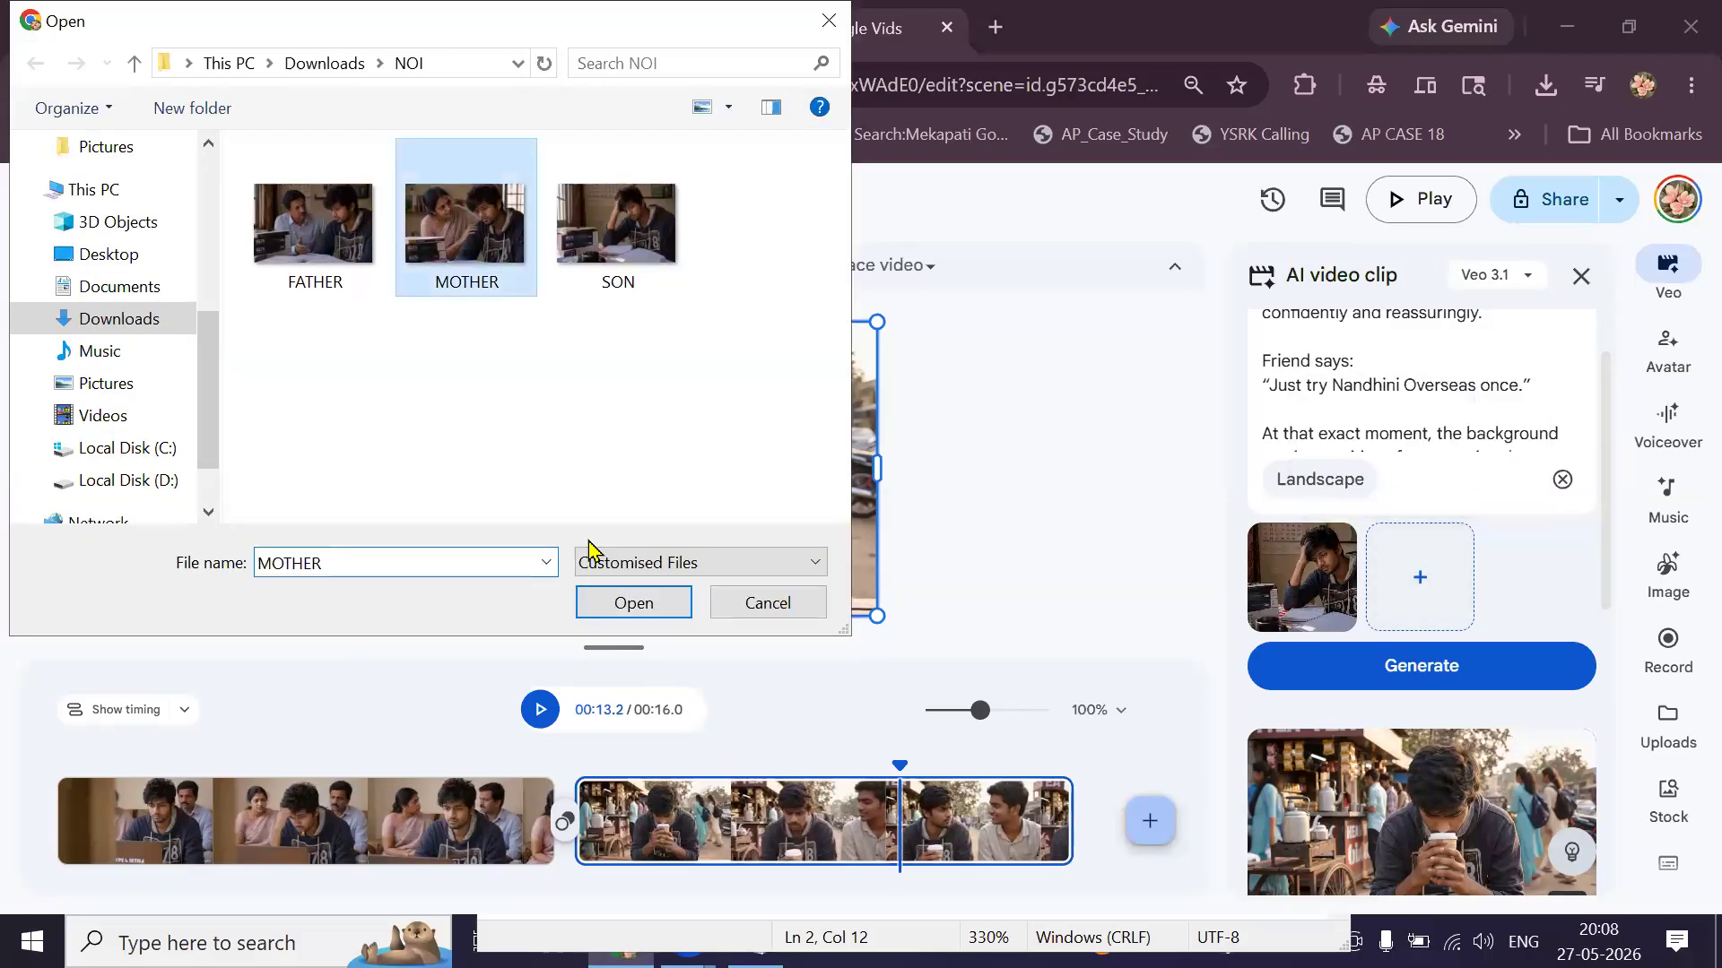
click(625, 604)
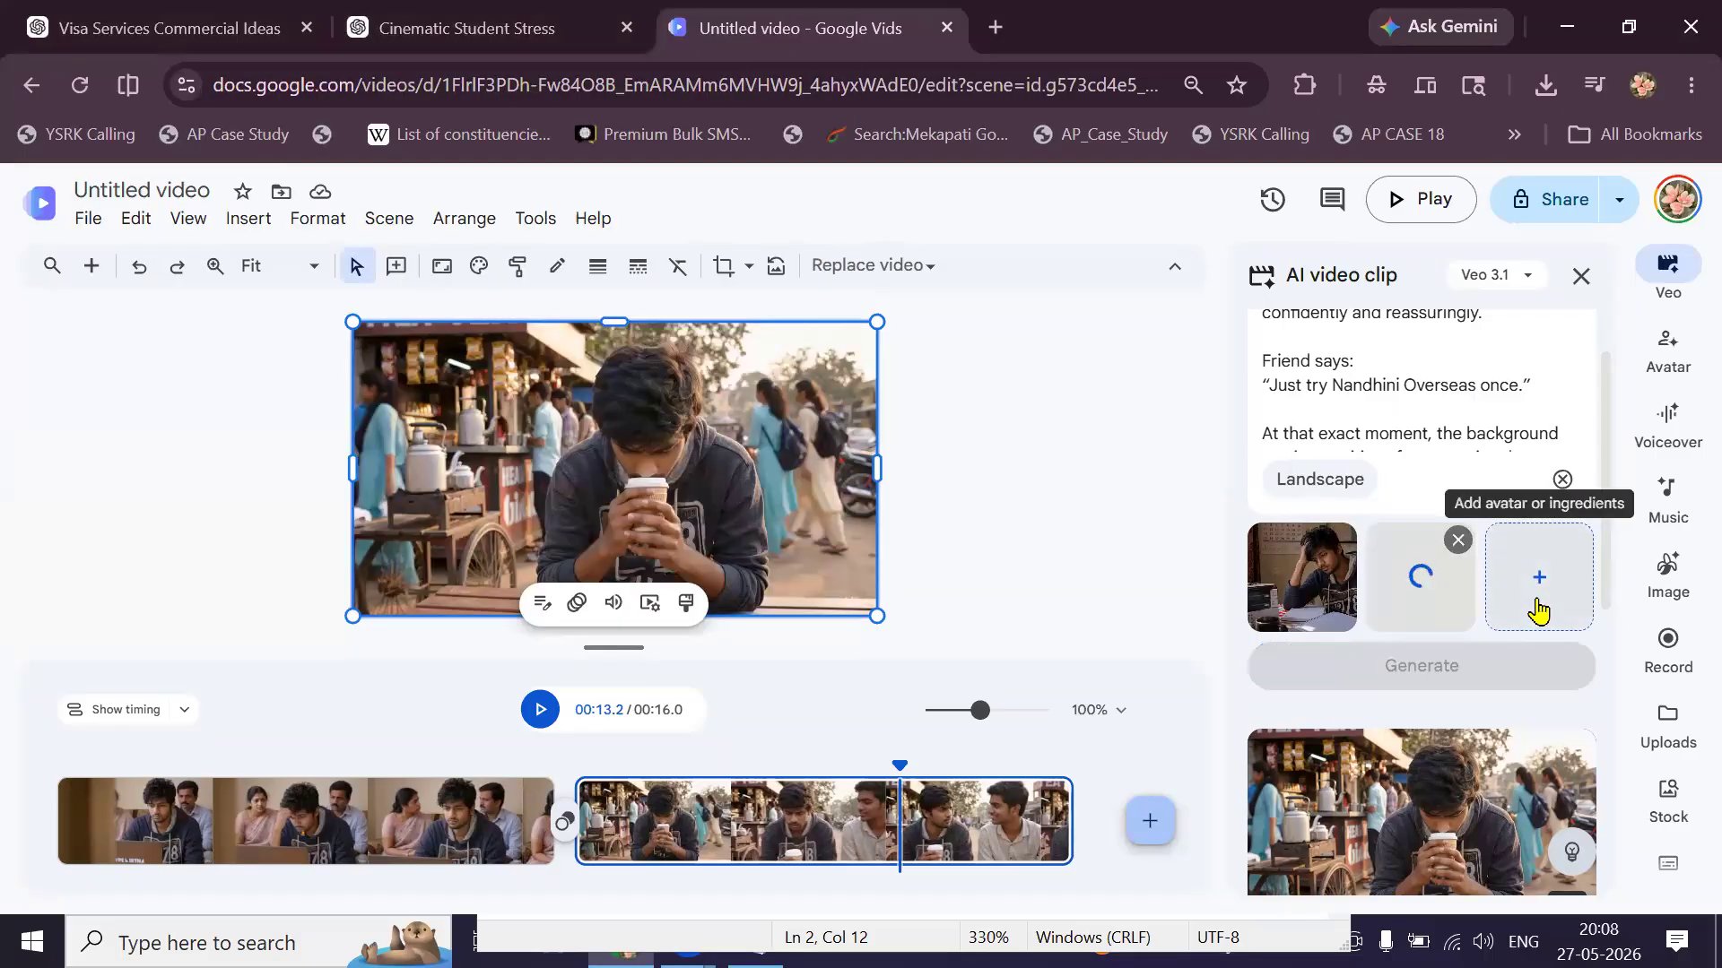
click(1538, 610)
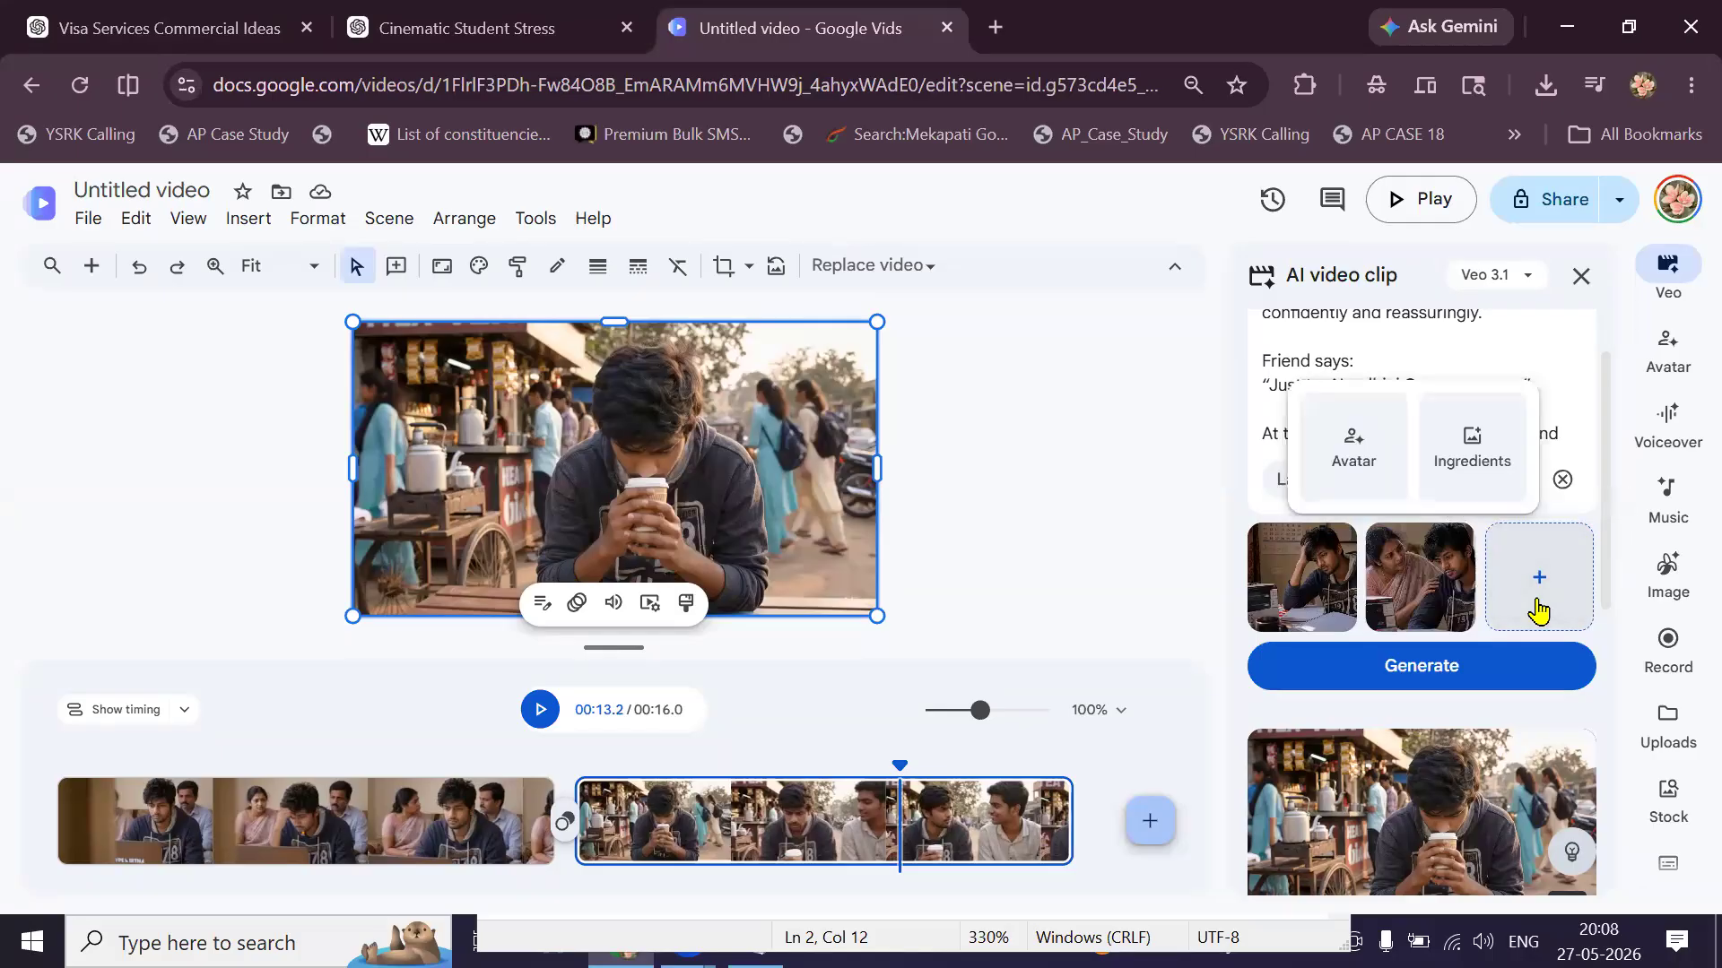
click(1475, 453)
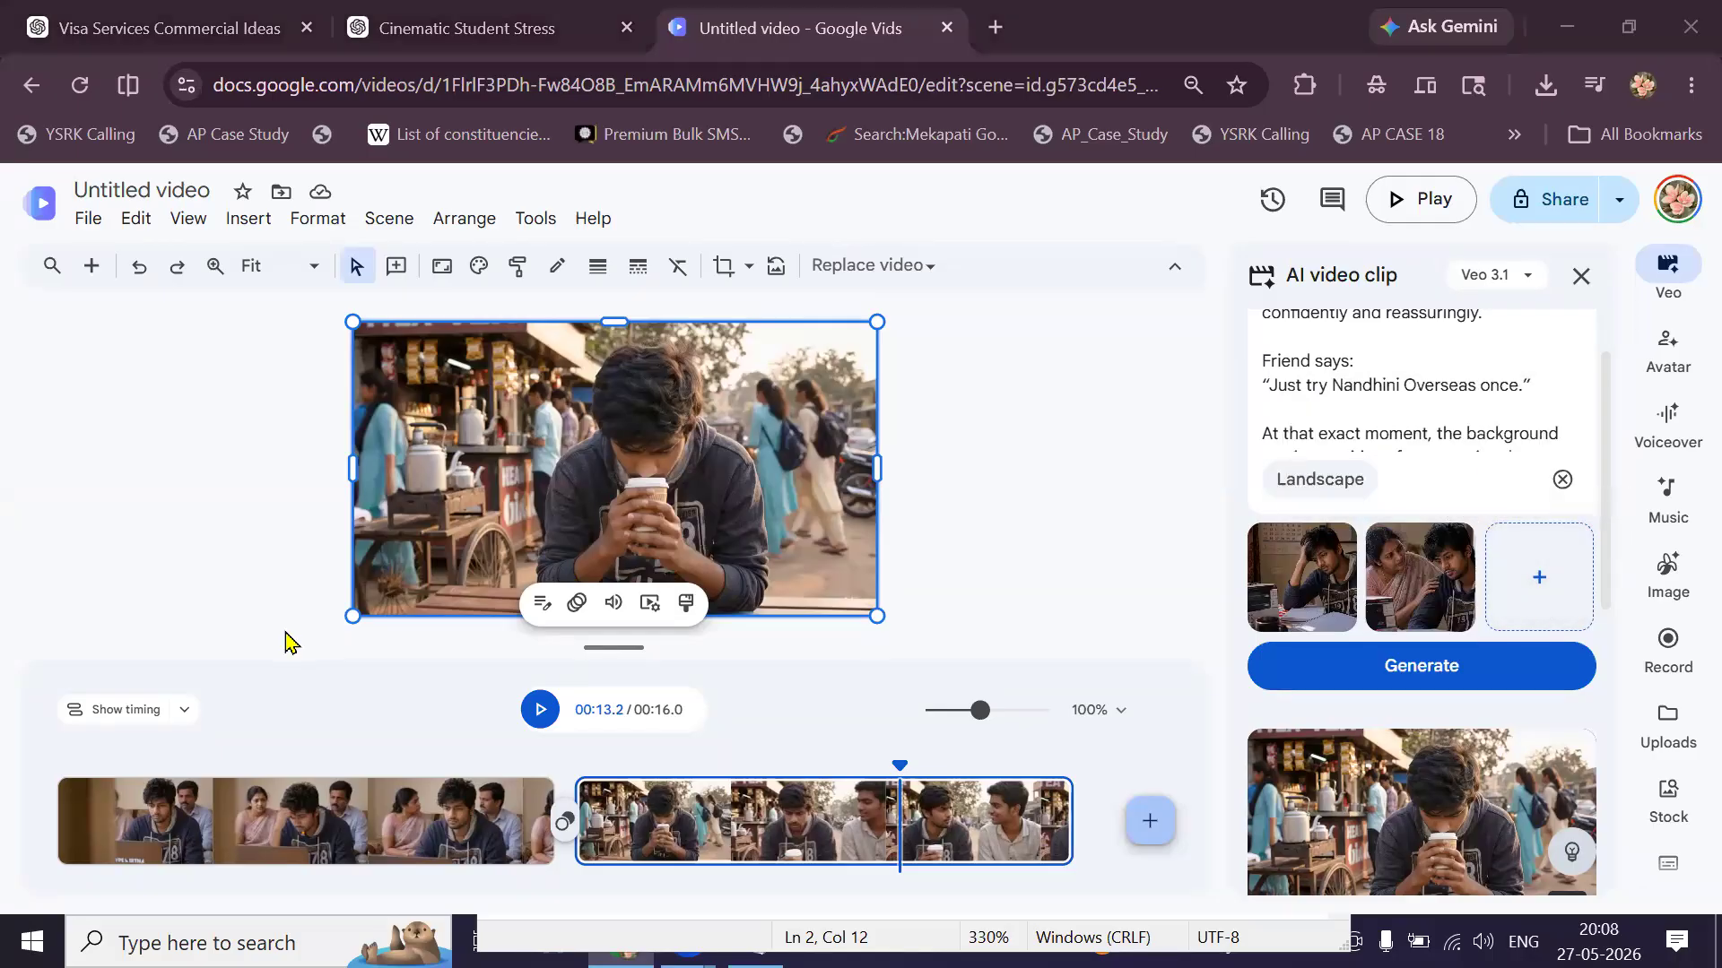
click(302, 269)
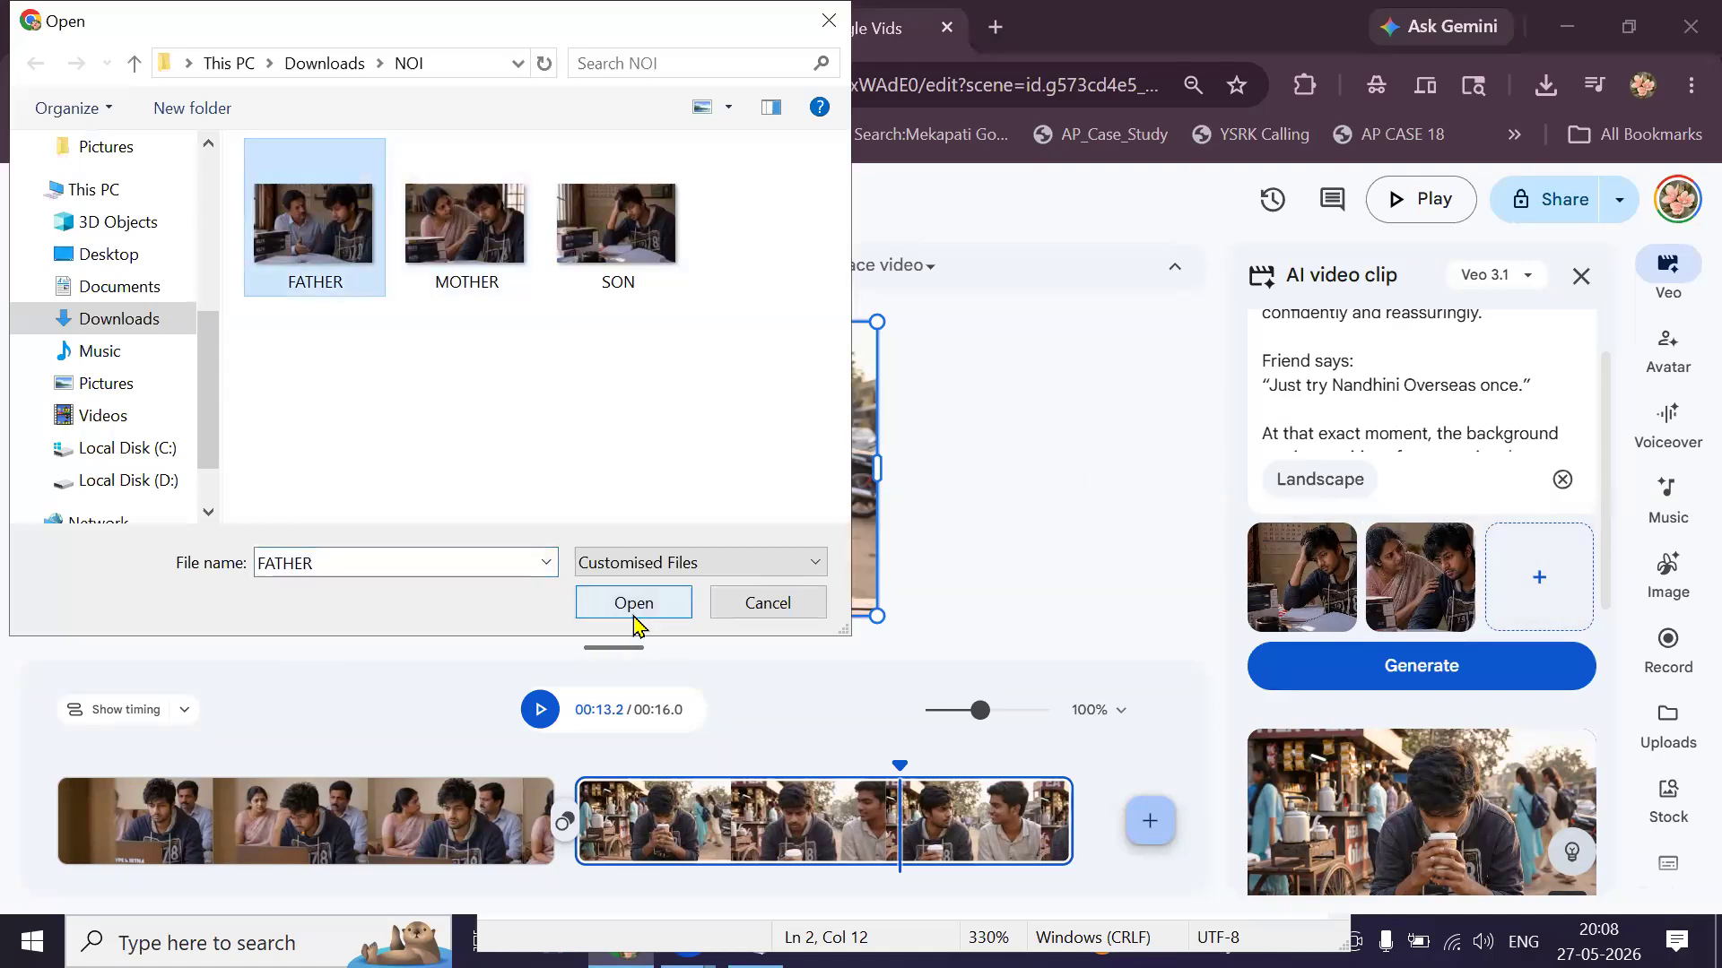
click(634, 603)
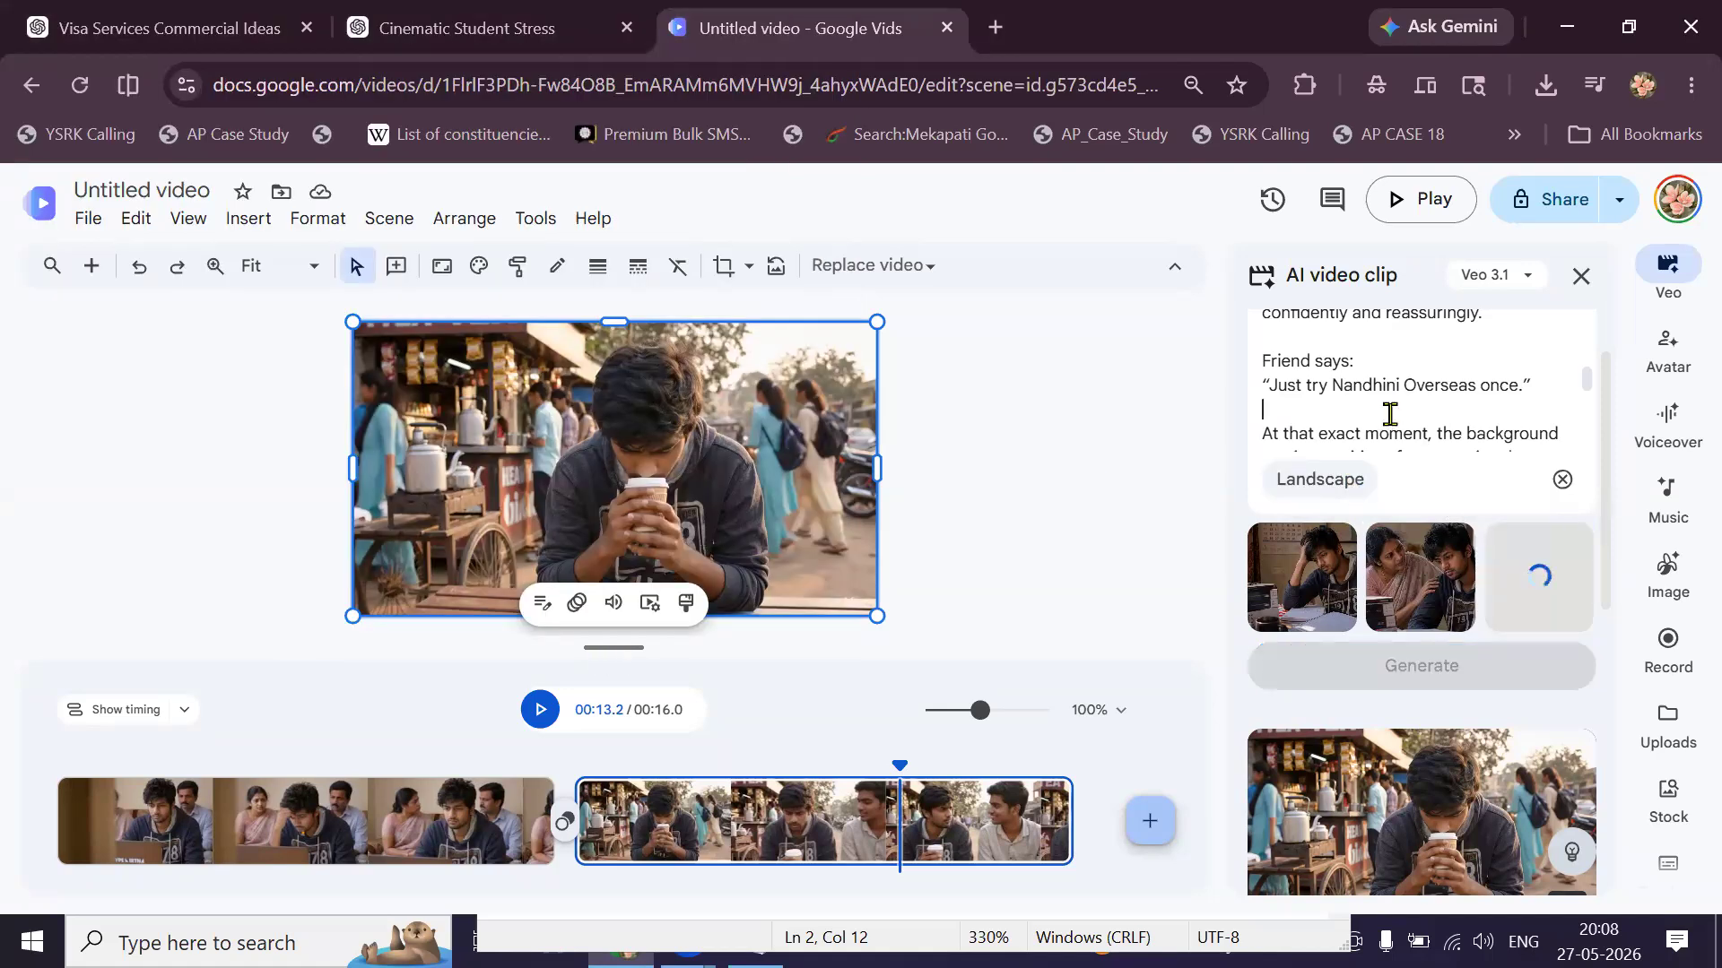
Replace the old prompt text with the copied commercial prompt.
key(ctrl+a)
key(BackSpace)
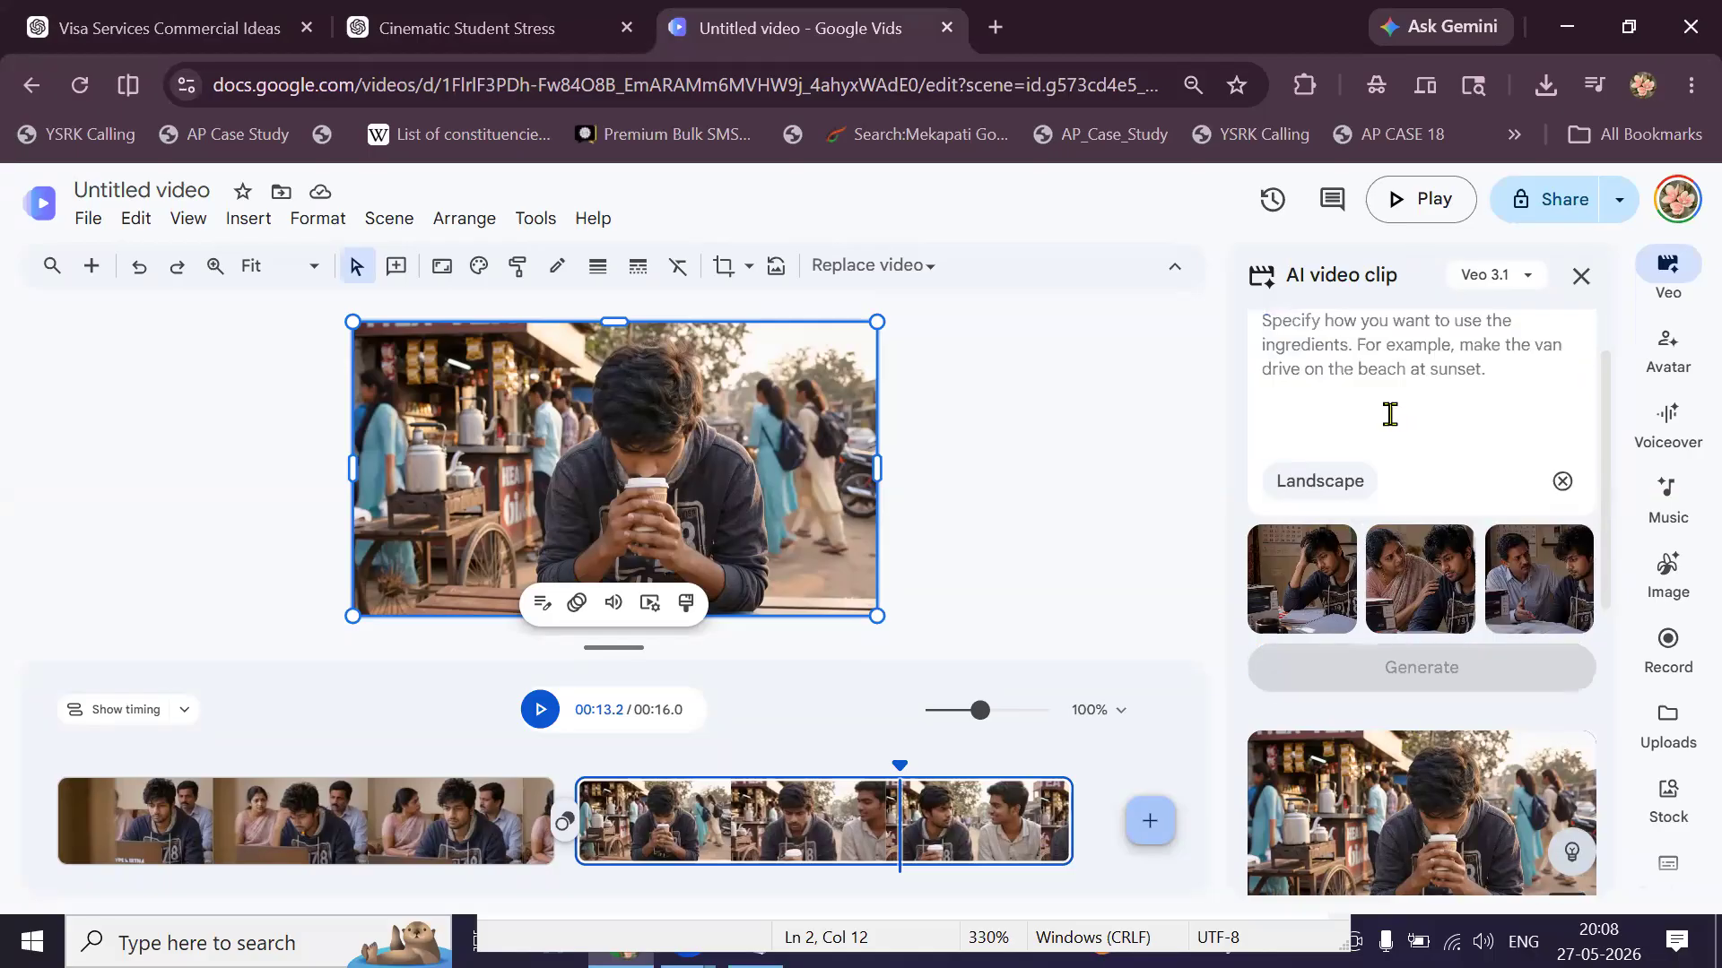
key(ctrl+v)
Generate the office-scene Veo clip from the three ingredients, scrubbing the timeline while it renders.
click(1426, 671)
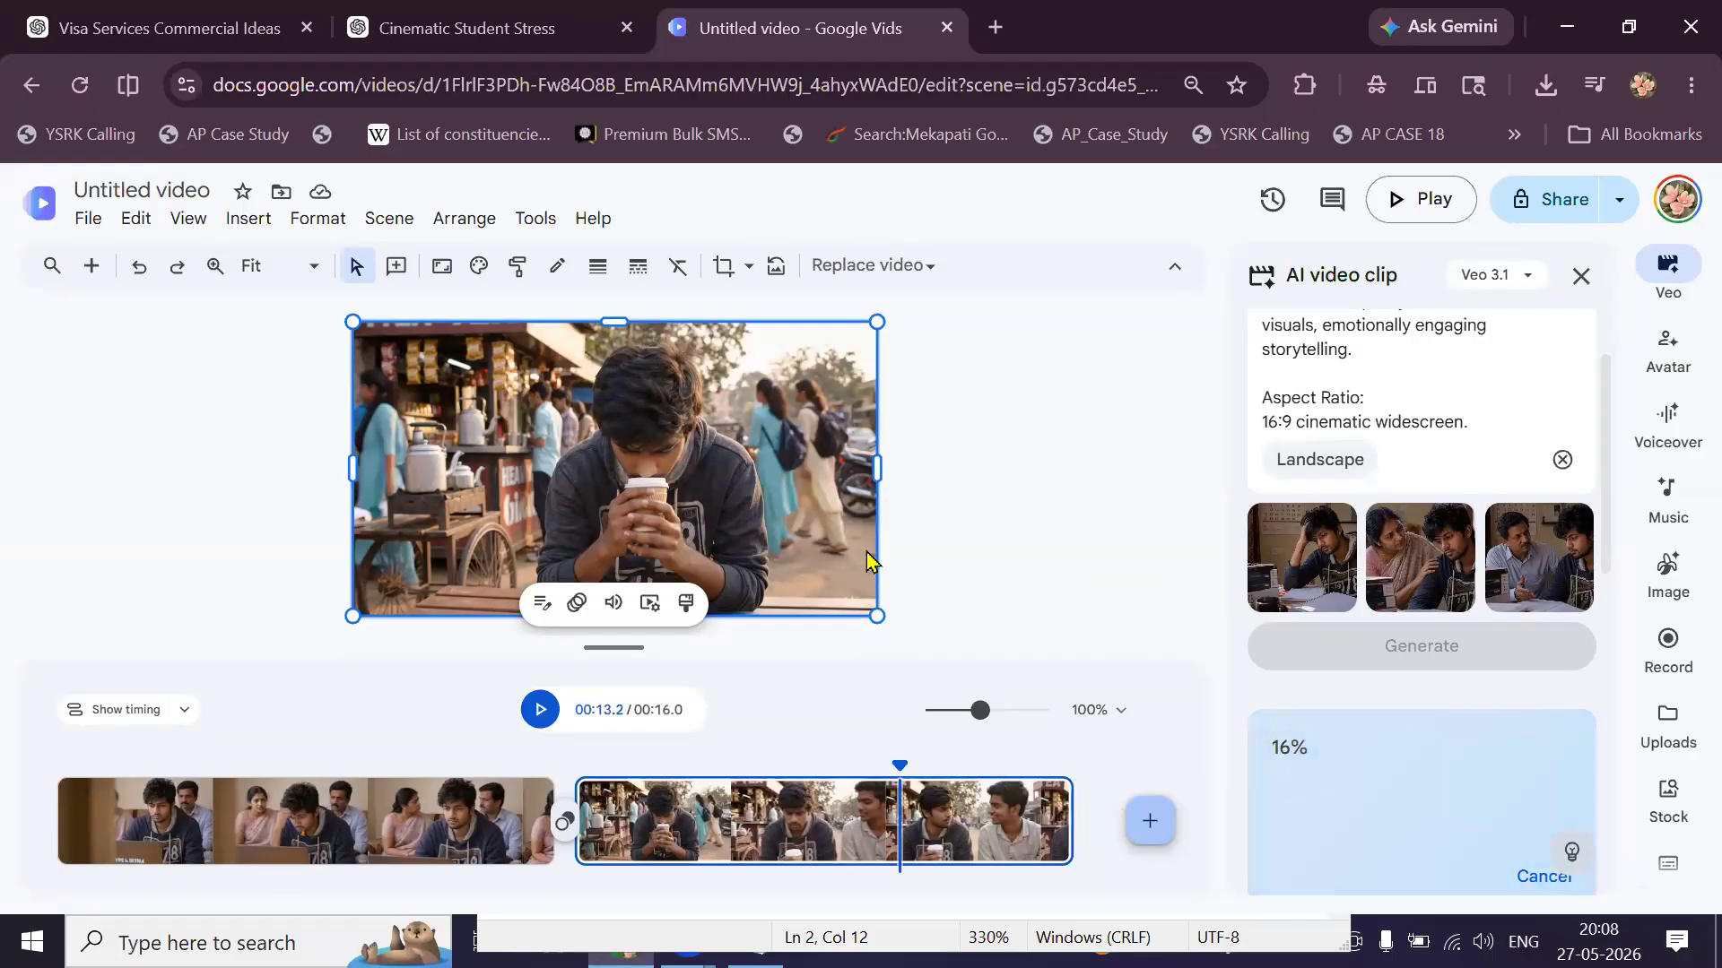
click(986, 562)
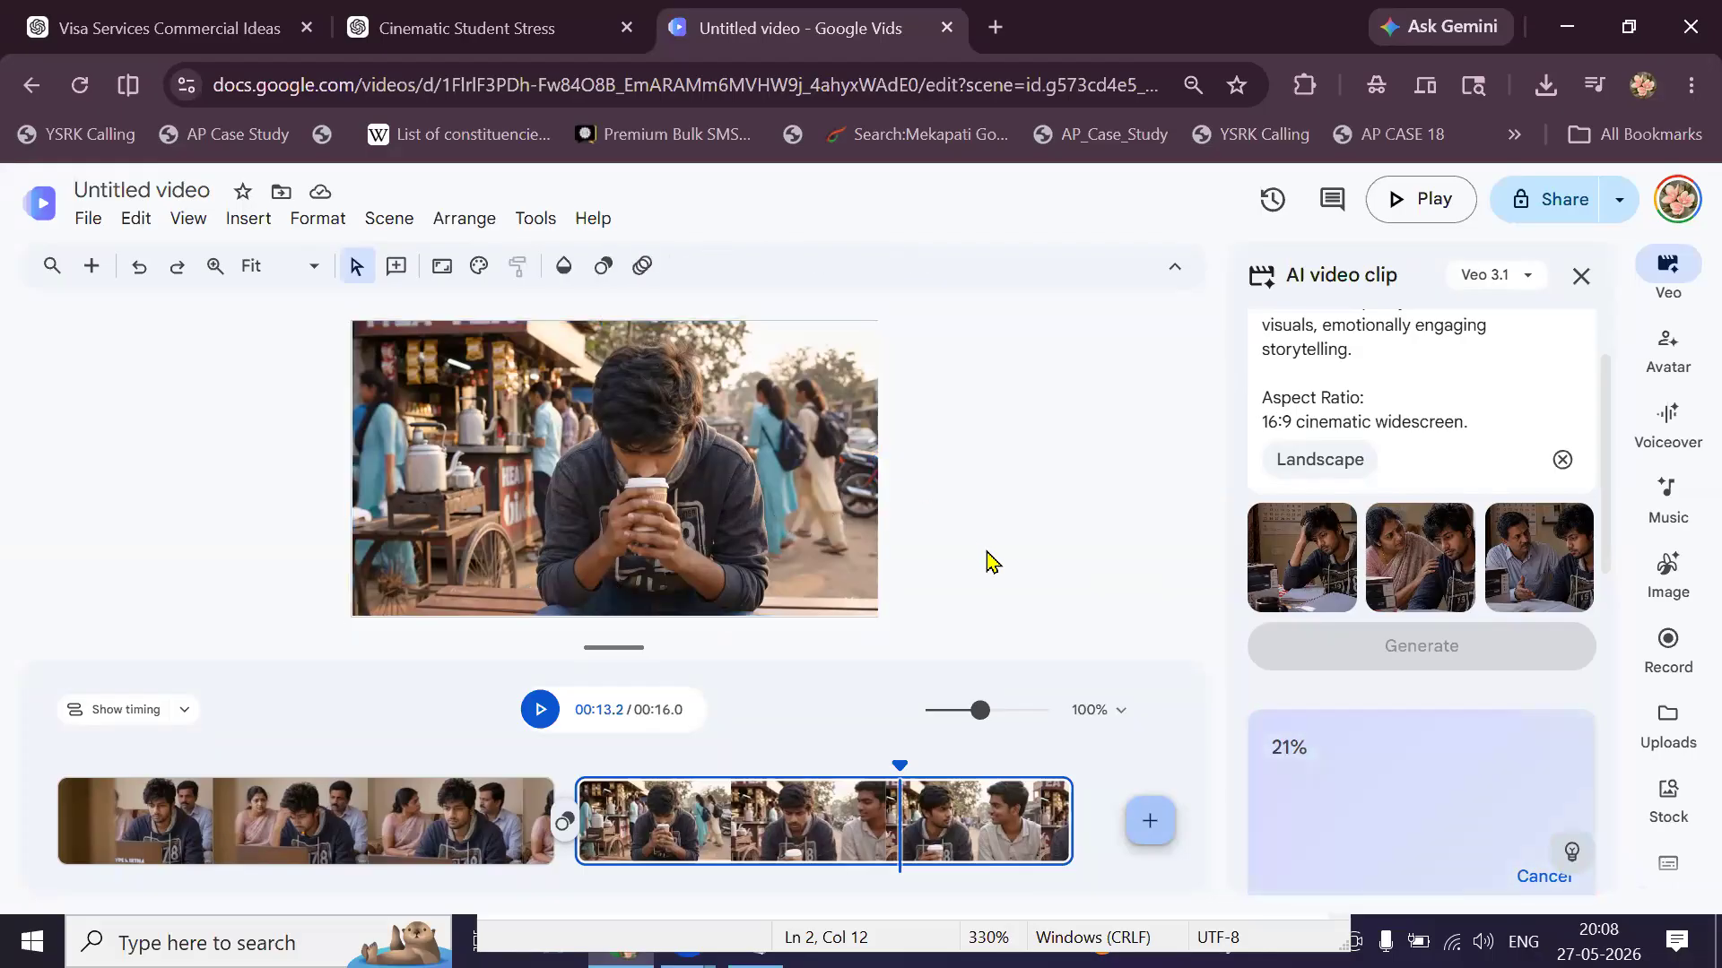
click(686, 754)
click(750, 749)
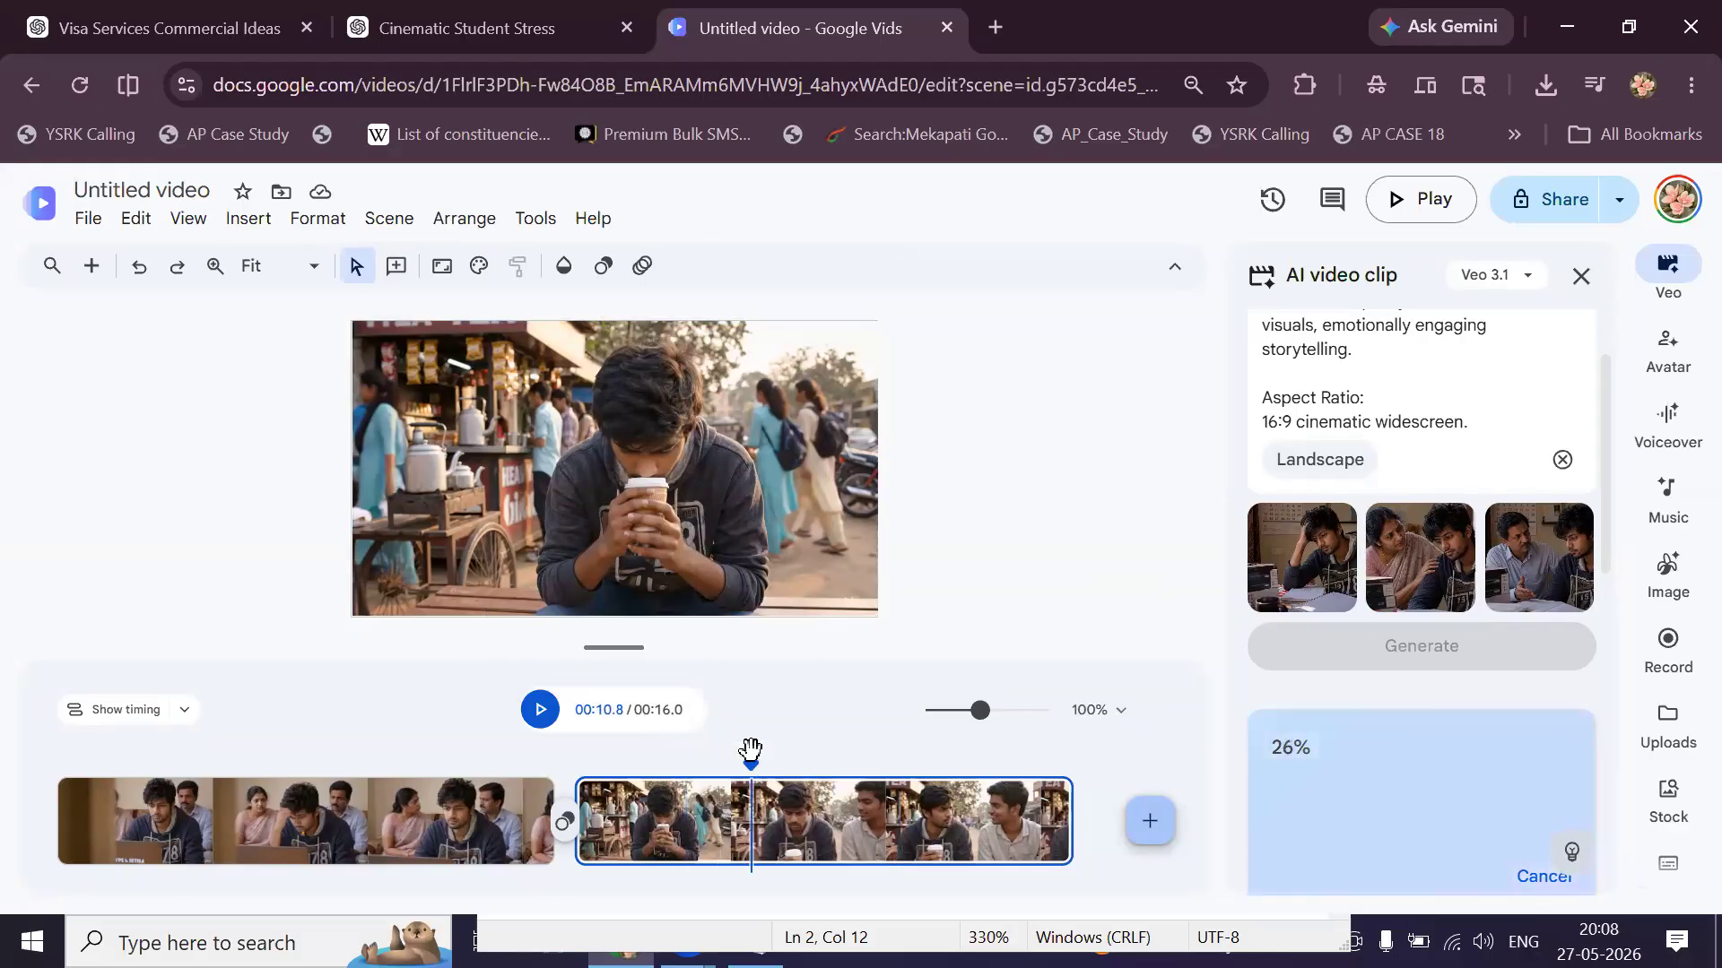
click(435, 756)
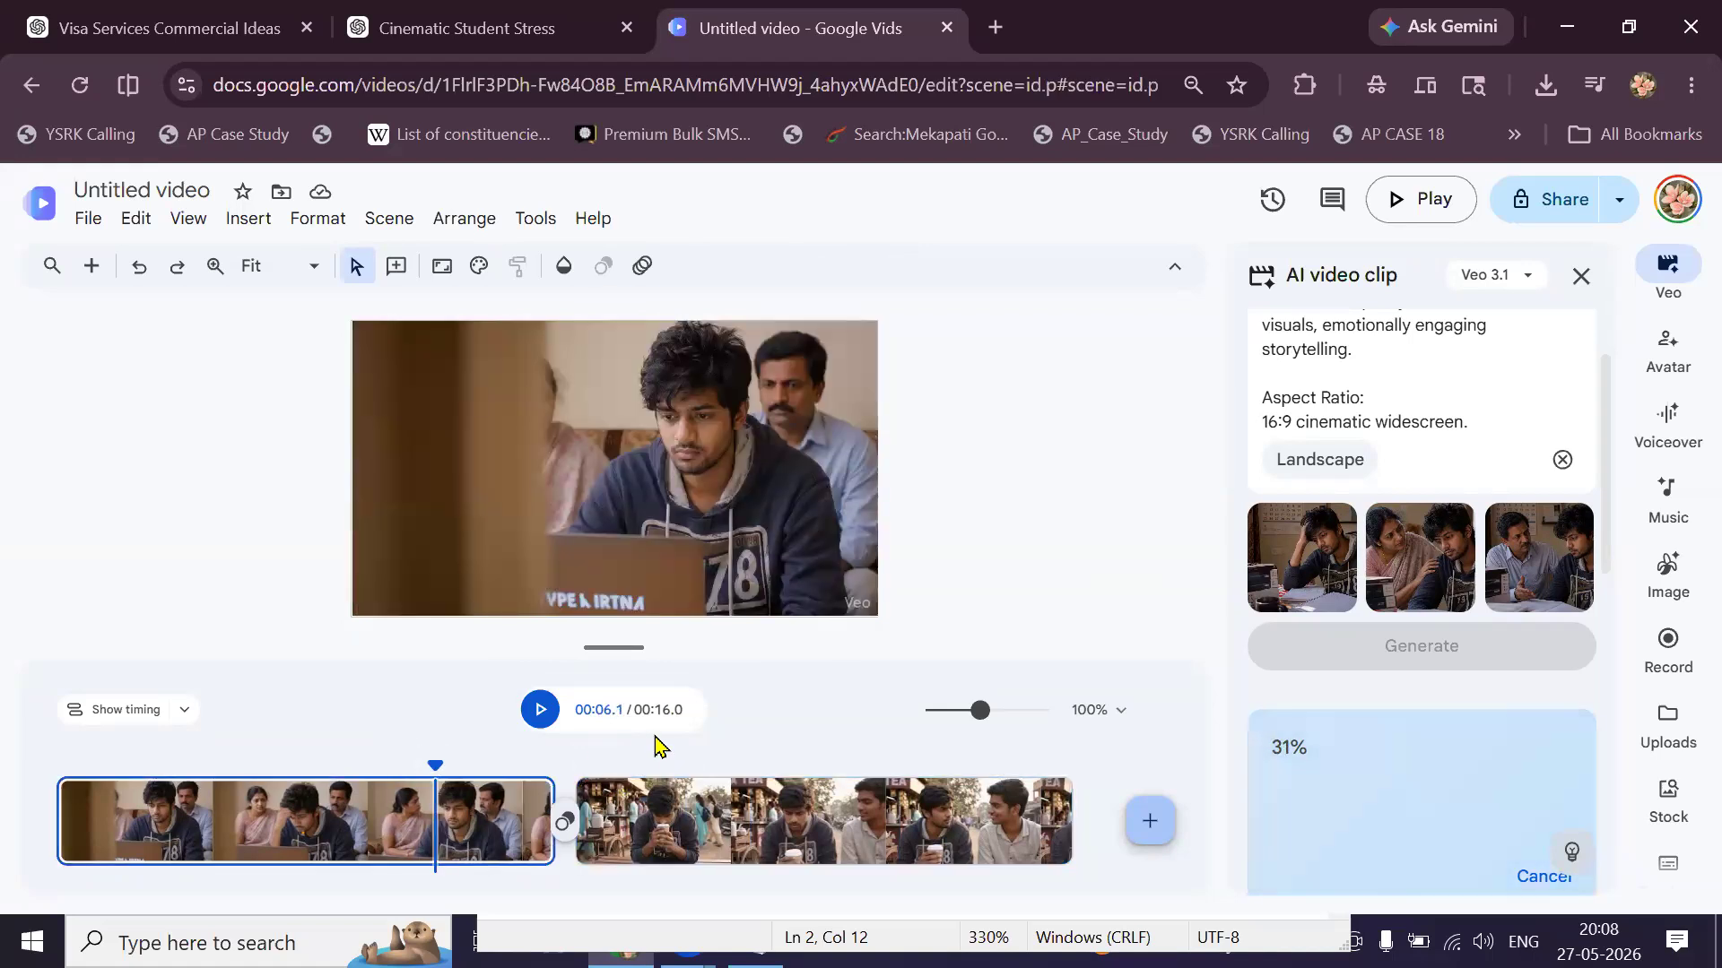
click(818, 758)
click(924, 762)
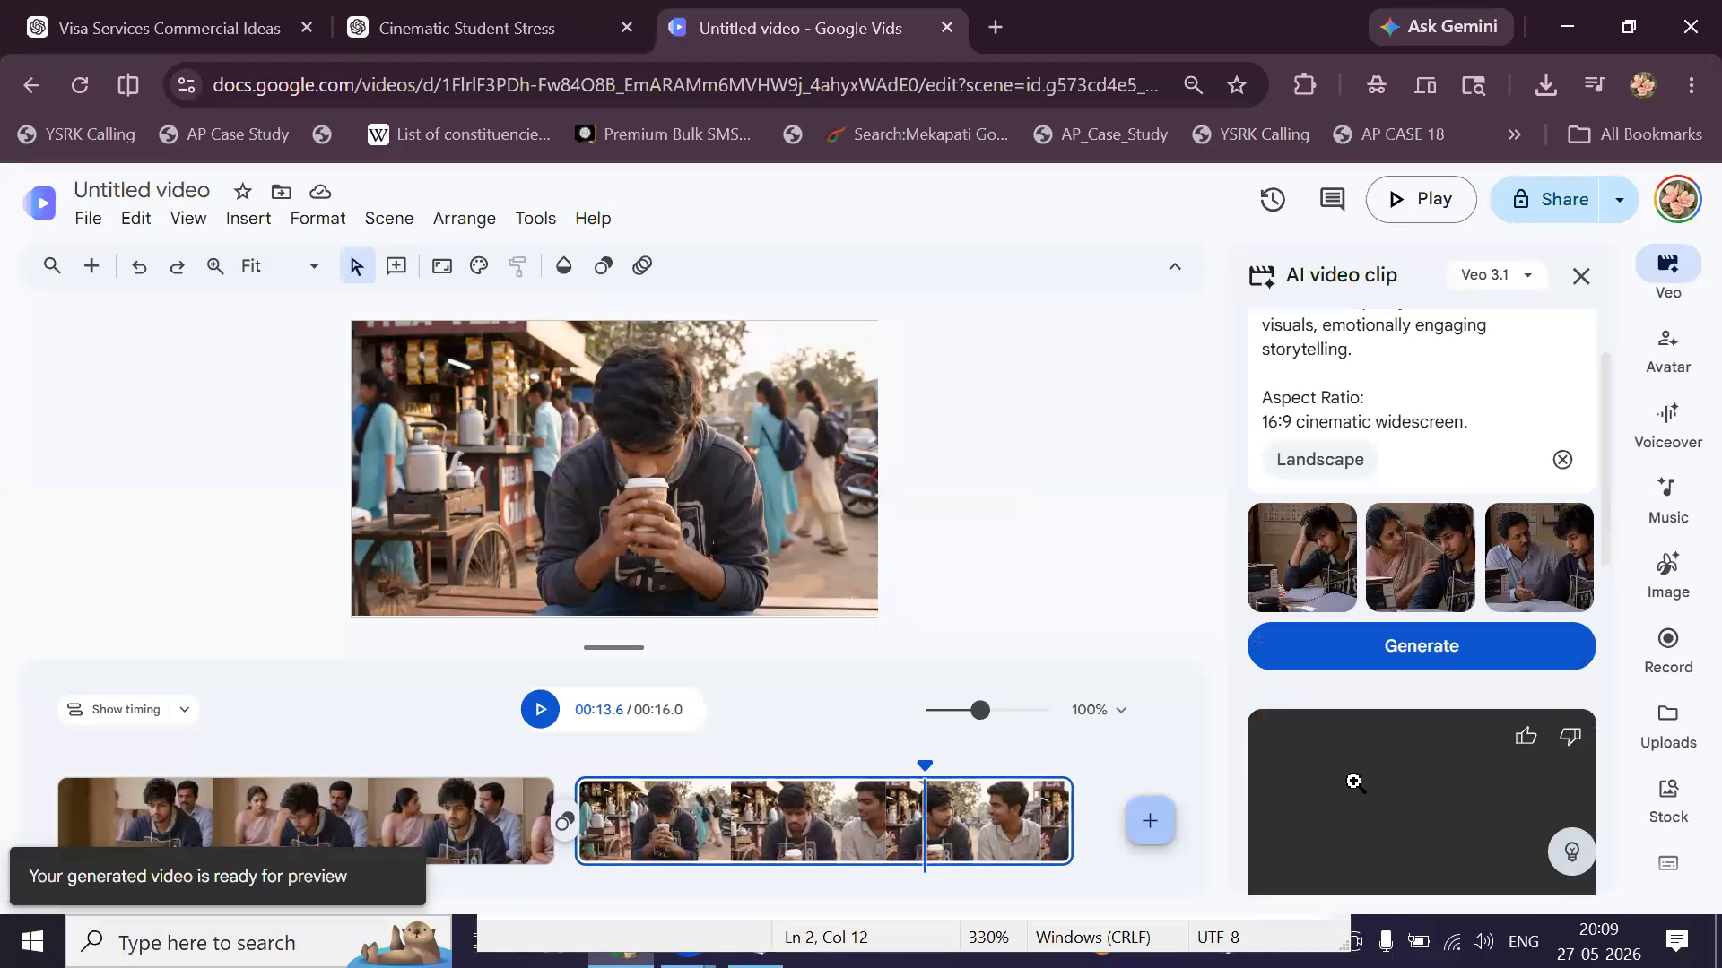
scroll(1354, 782, down, 2)
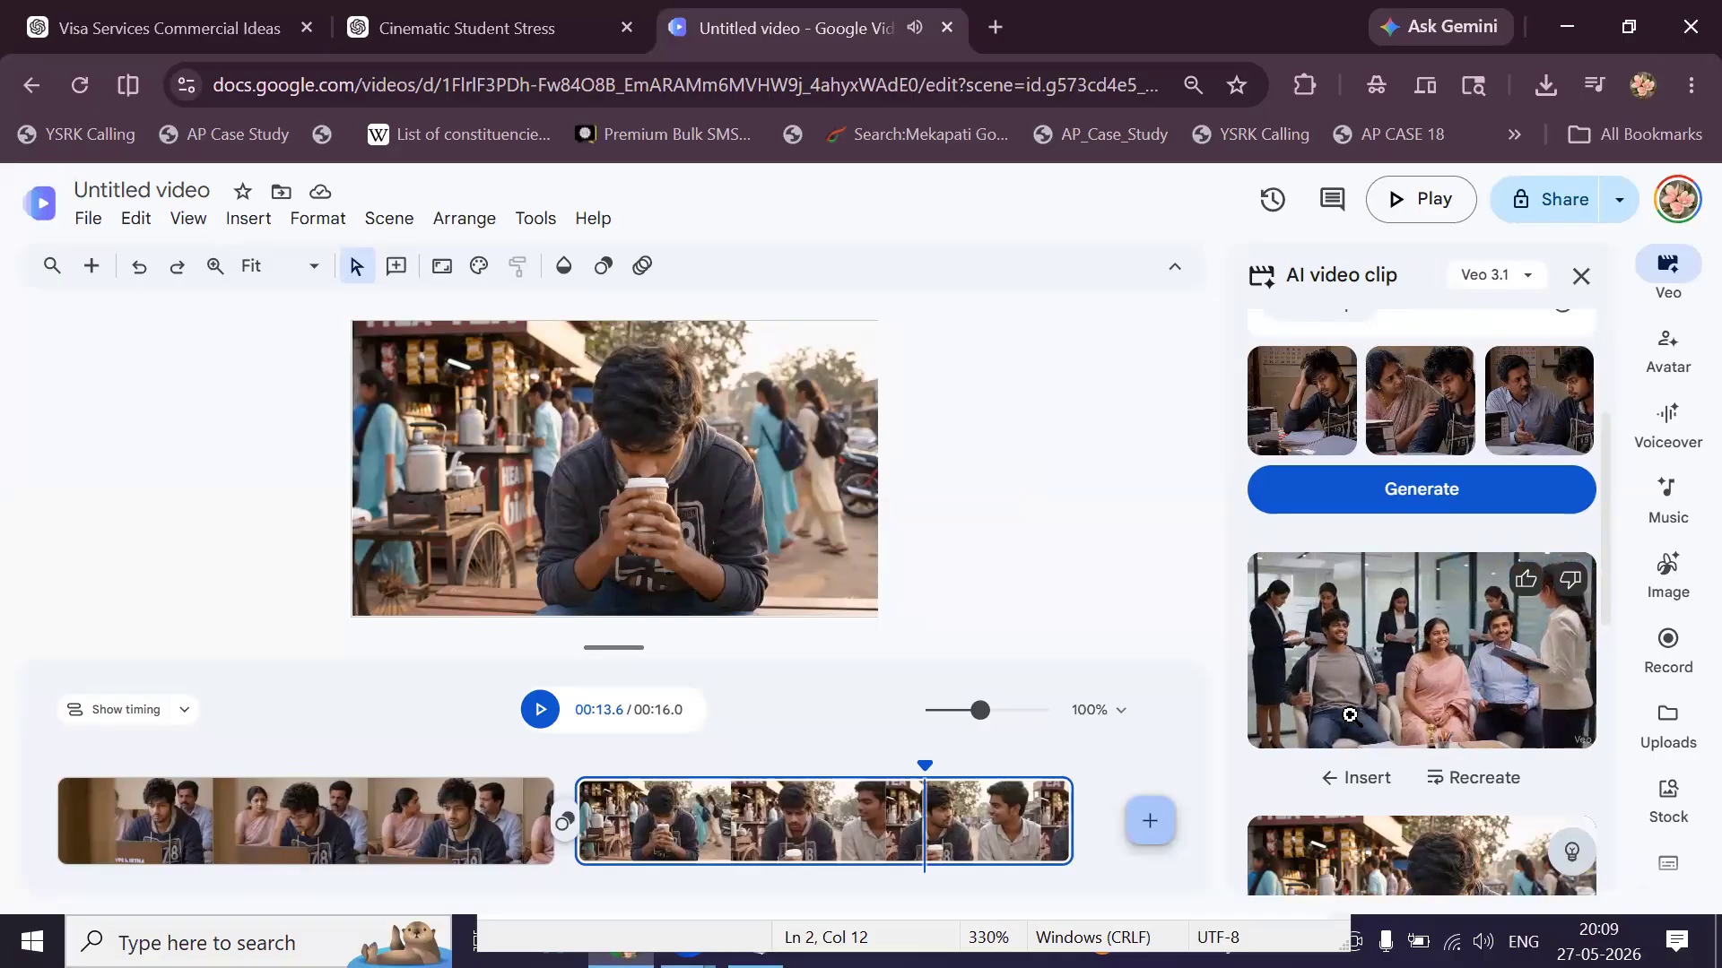
Add a new scene and insert the office clip of the student with his parents.
click(1349, 714)
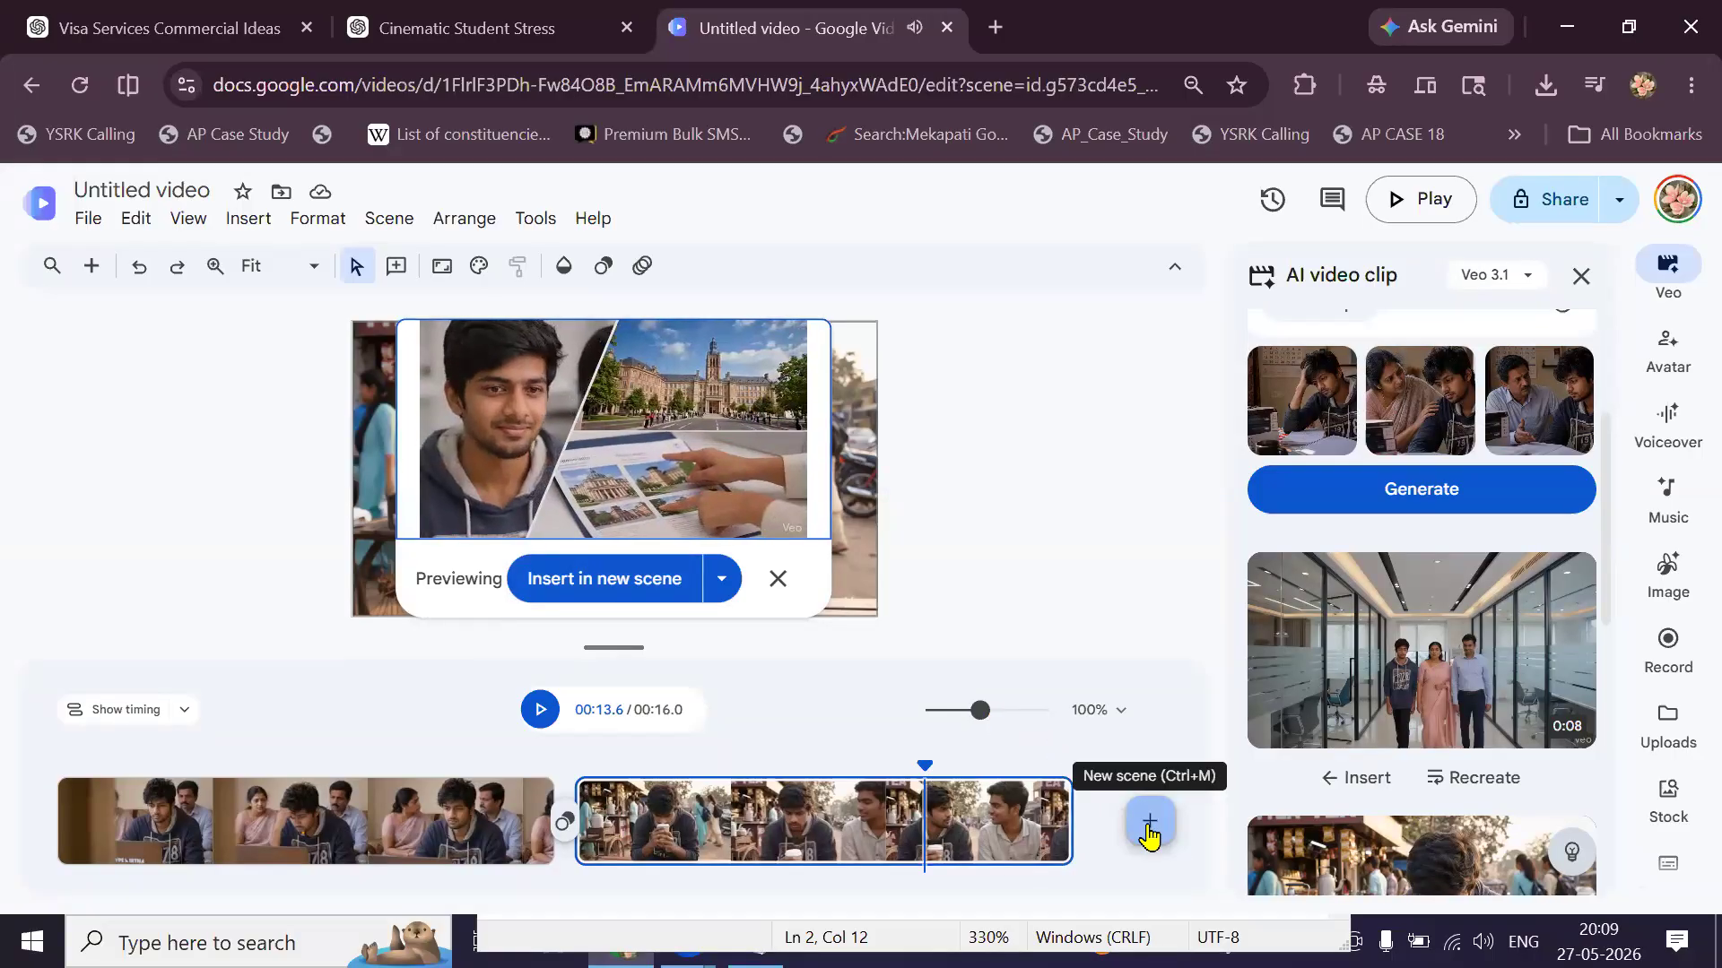
click(1149, 823)
click(621, 575)
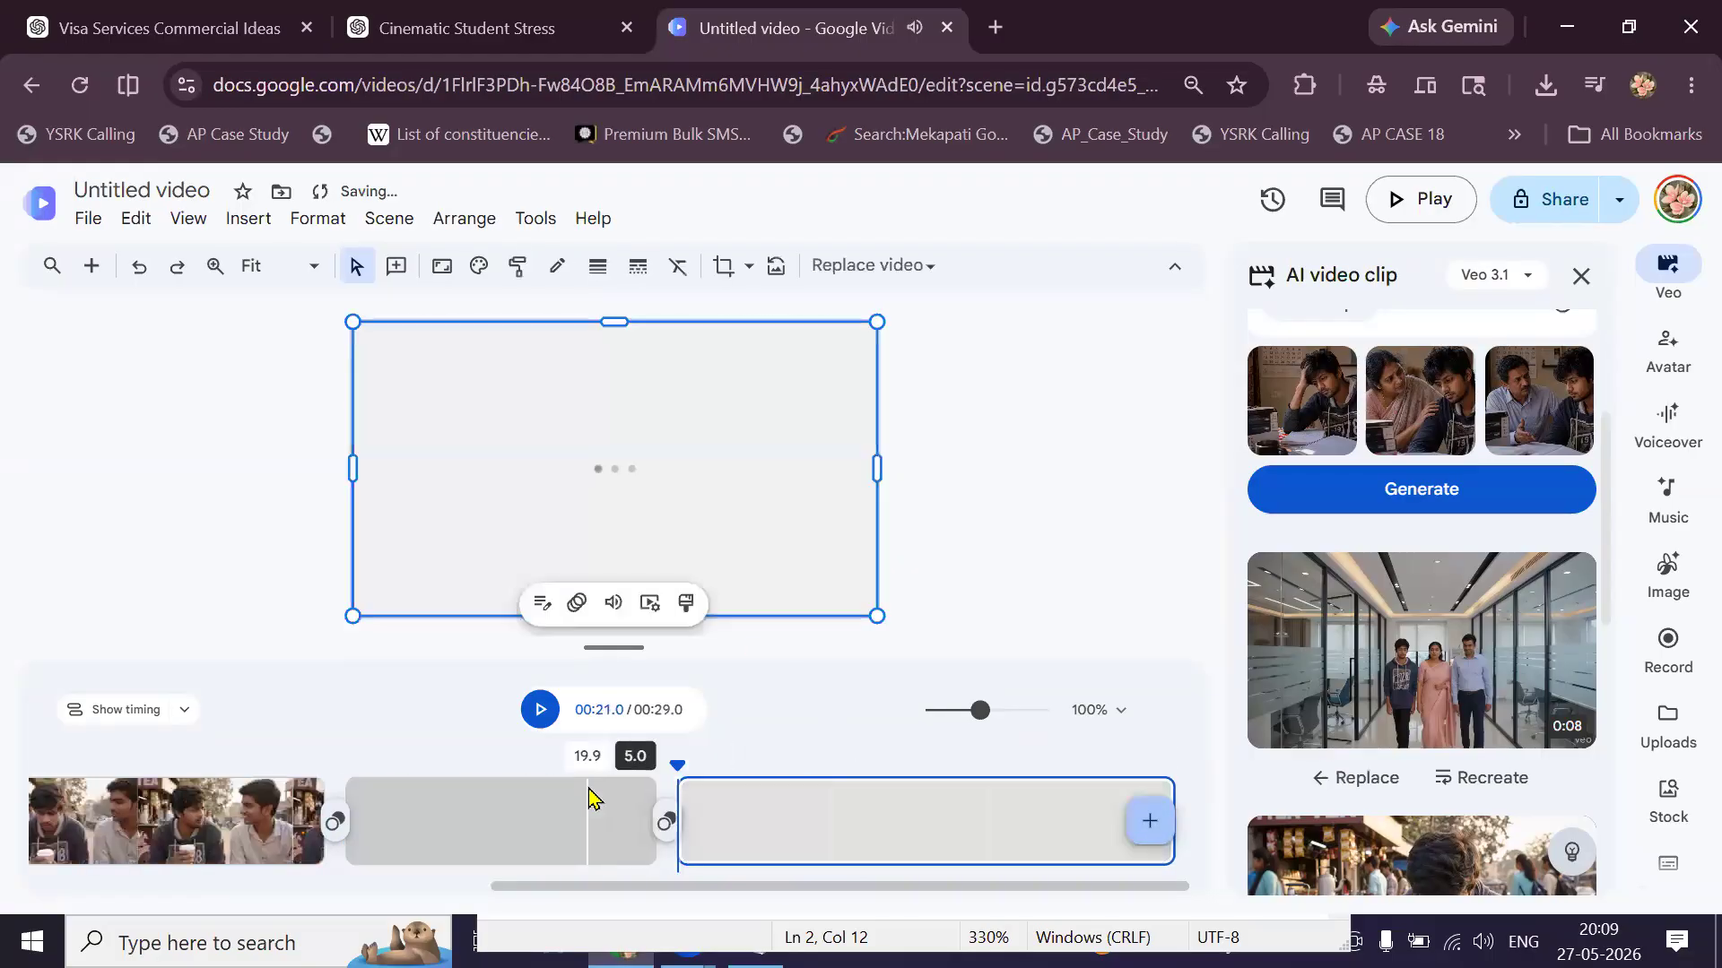
click(589, 797)
click(580, 808)
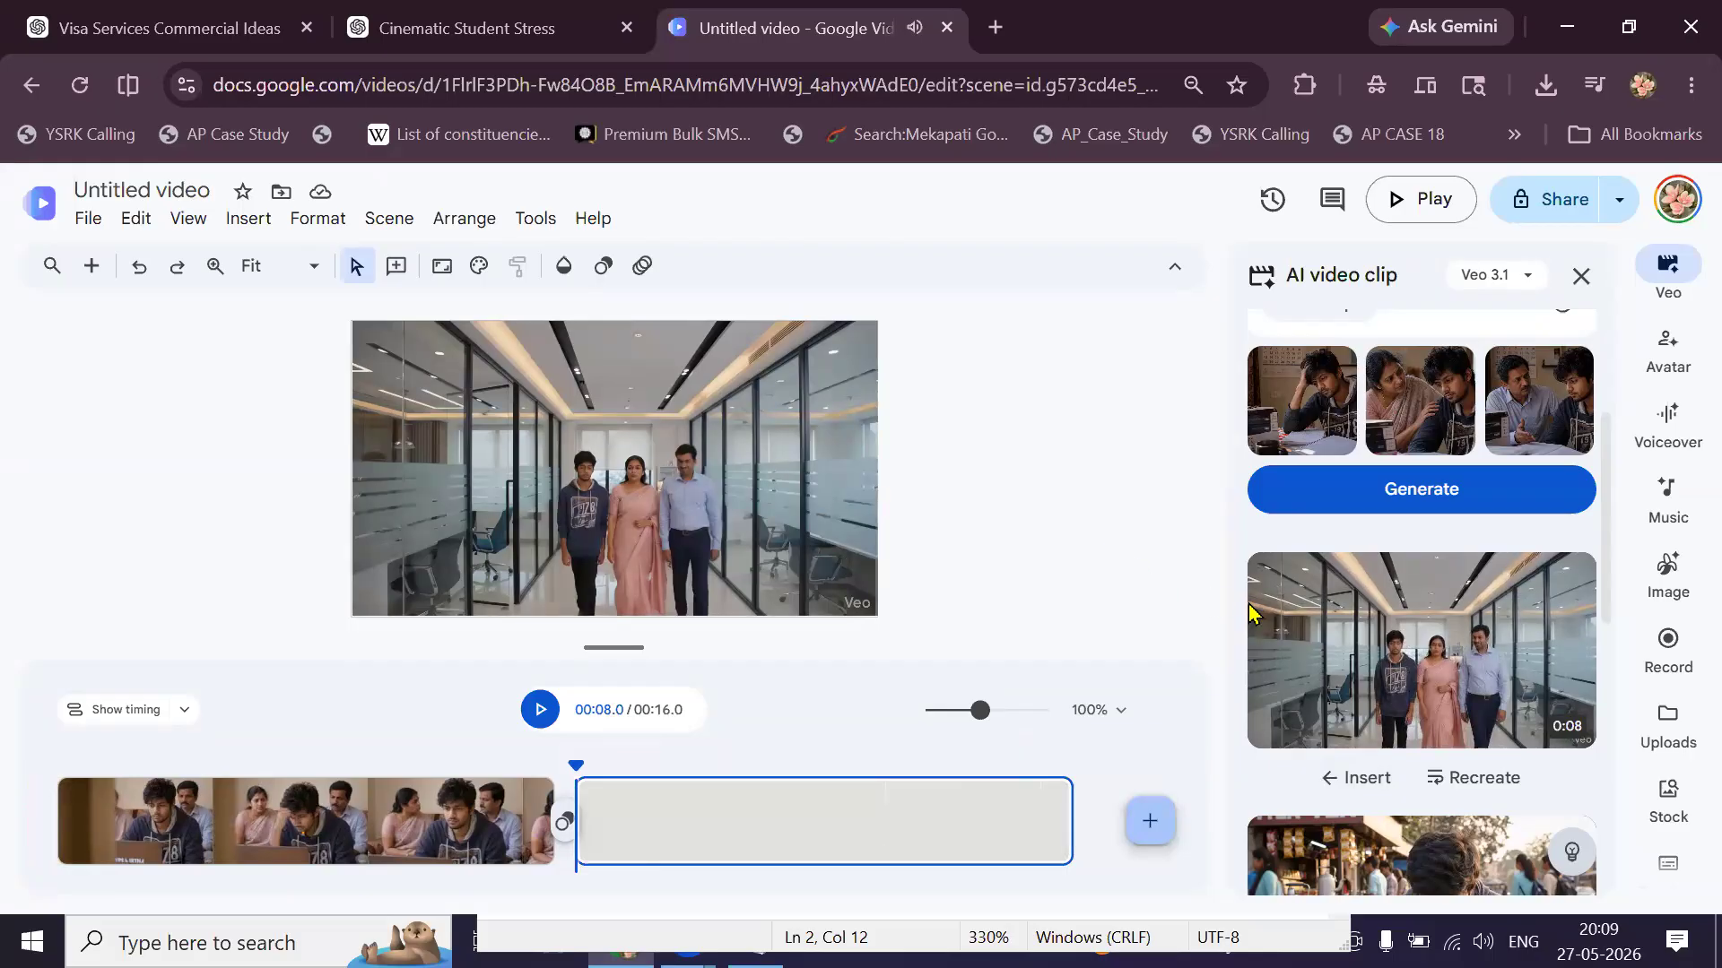
mouse_move(1452, 616)
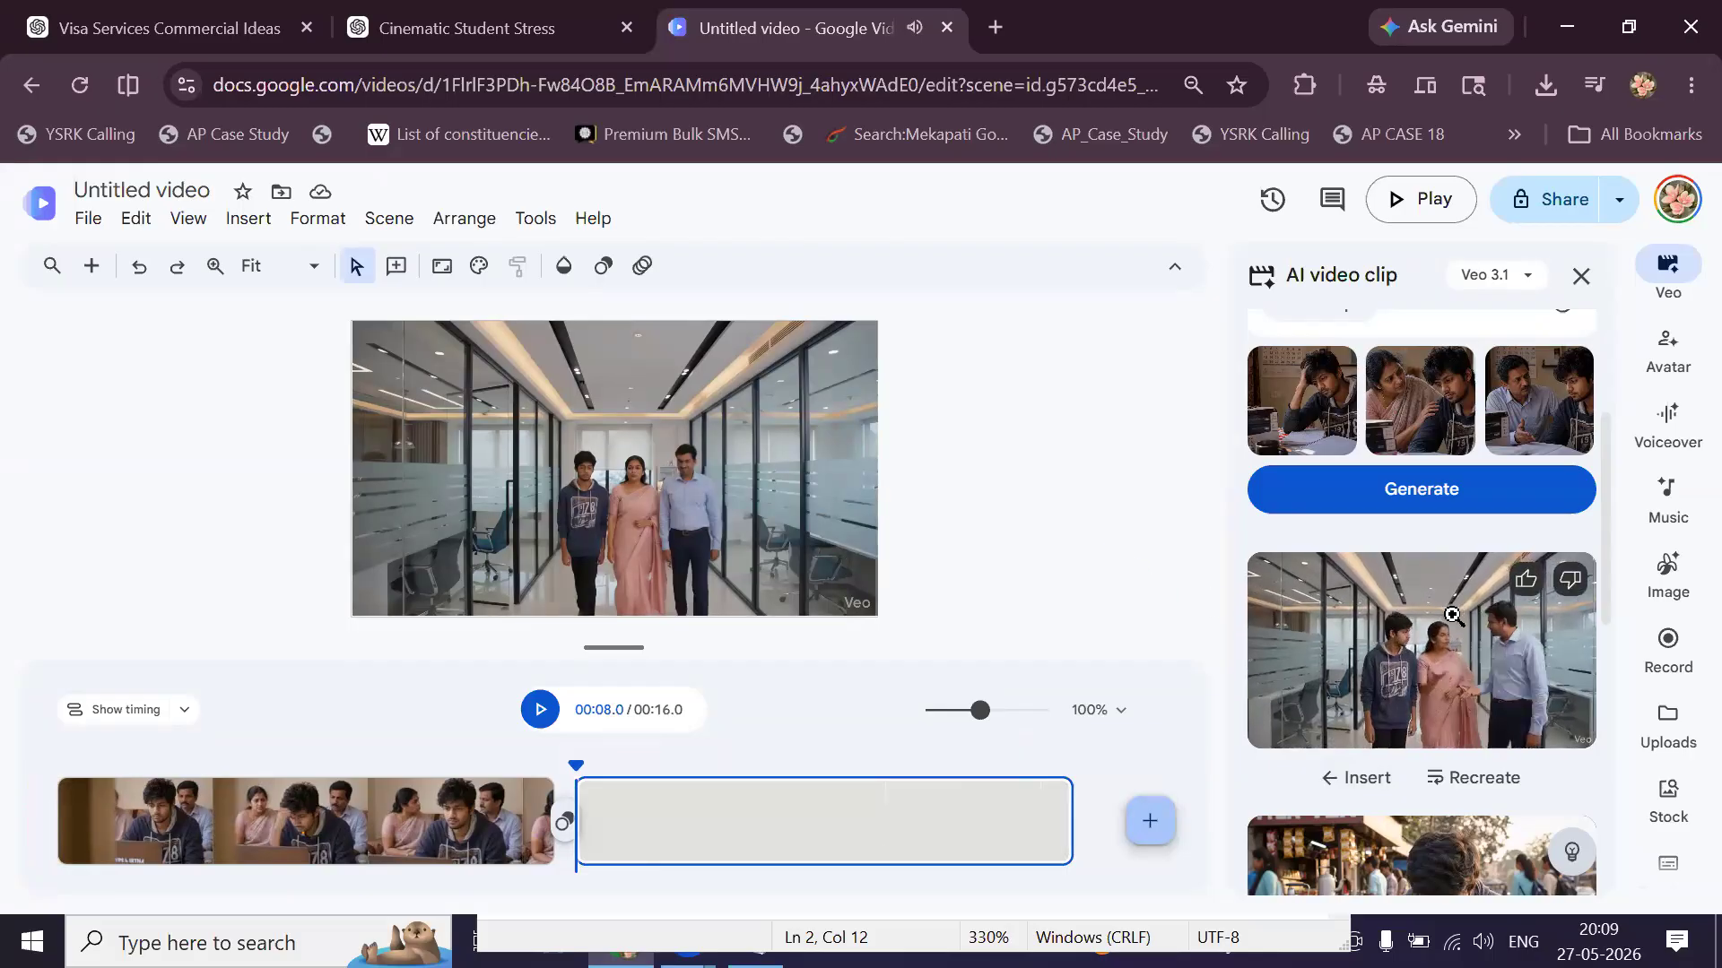
Drag the tea-stall clip back in as a new scene before the office clip, making 24 seconds.
right_click(1380, 639)
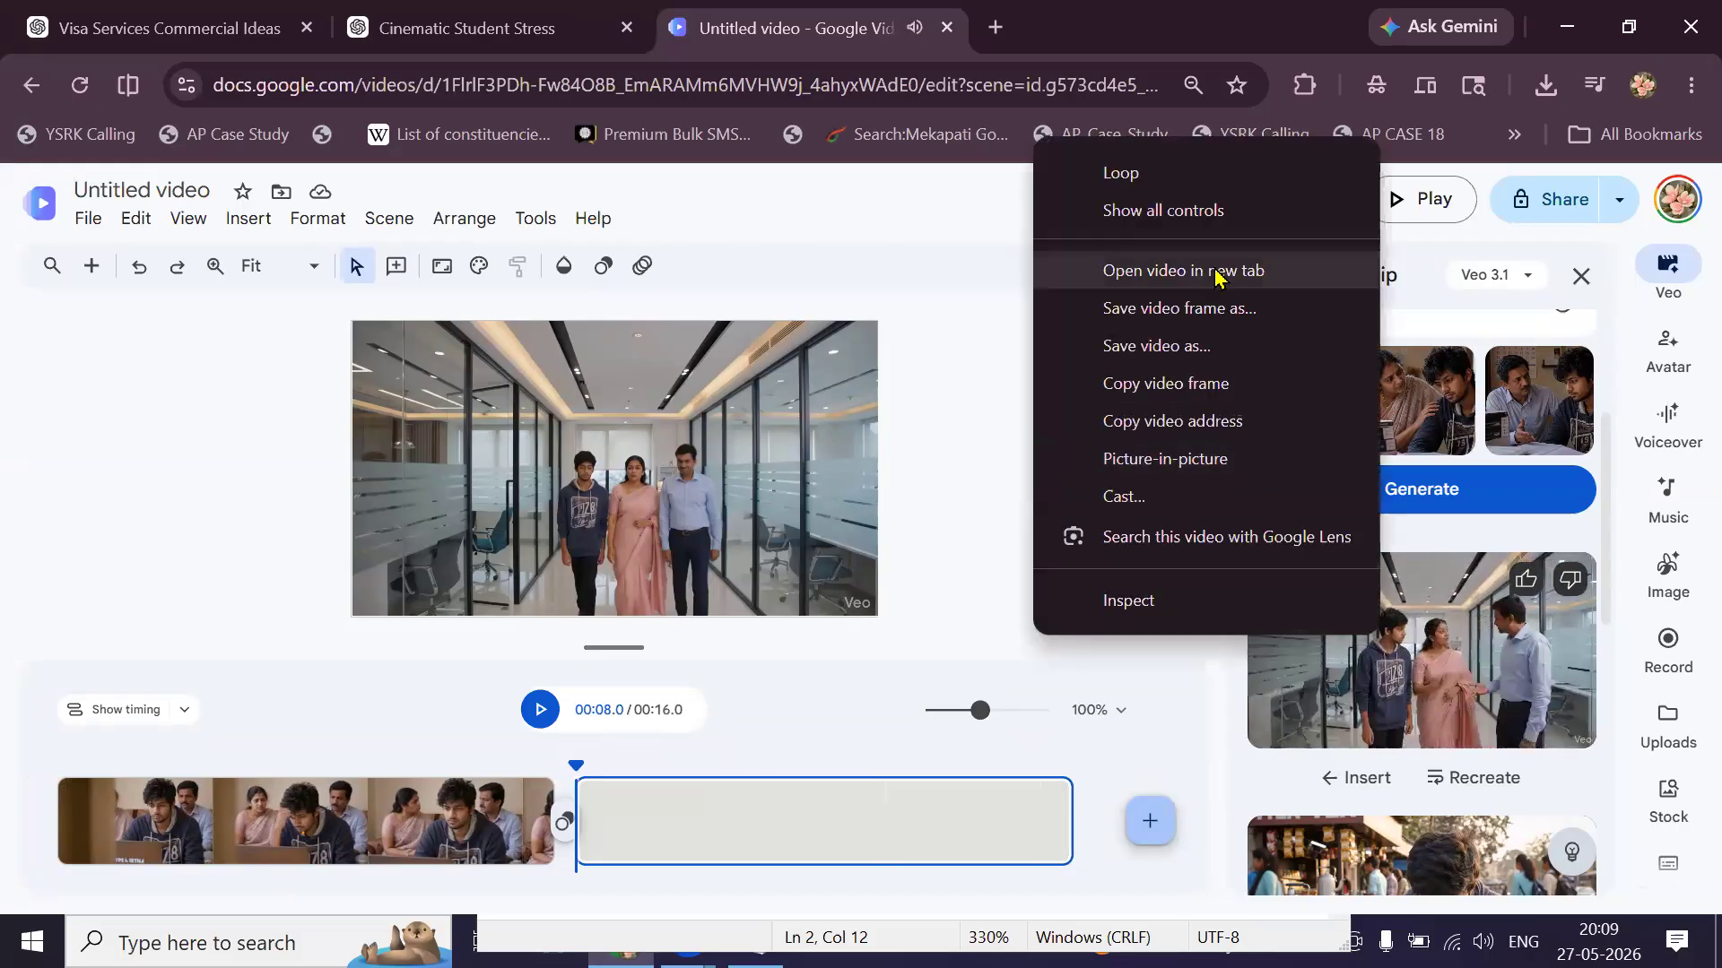
click(1192, 357)
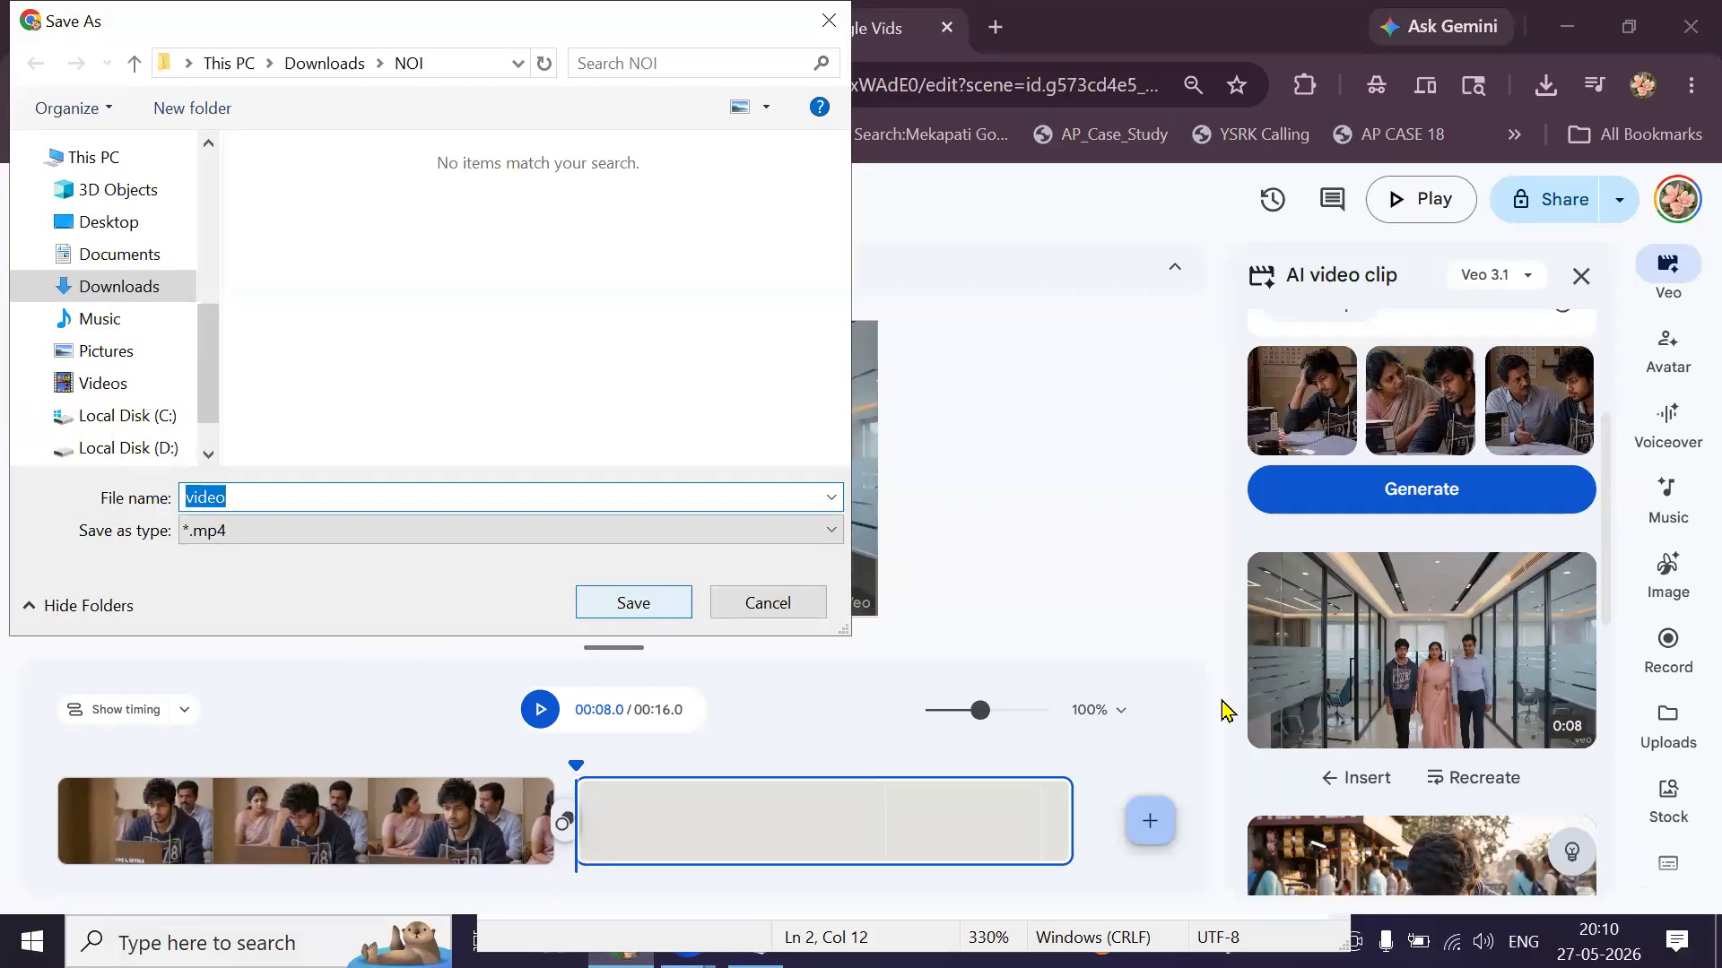
scroll(1380, 720, down, 3)
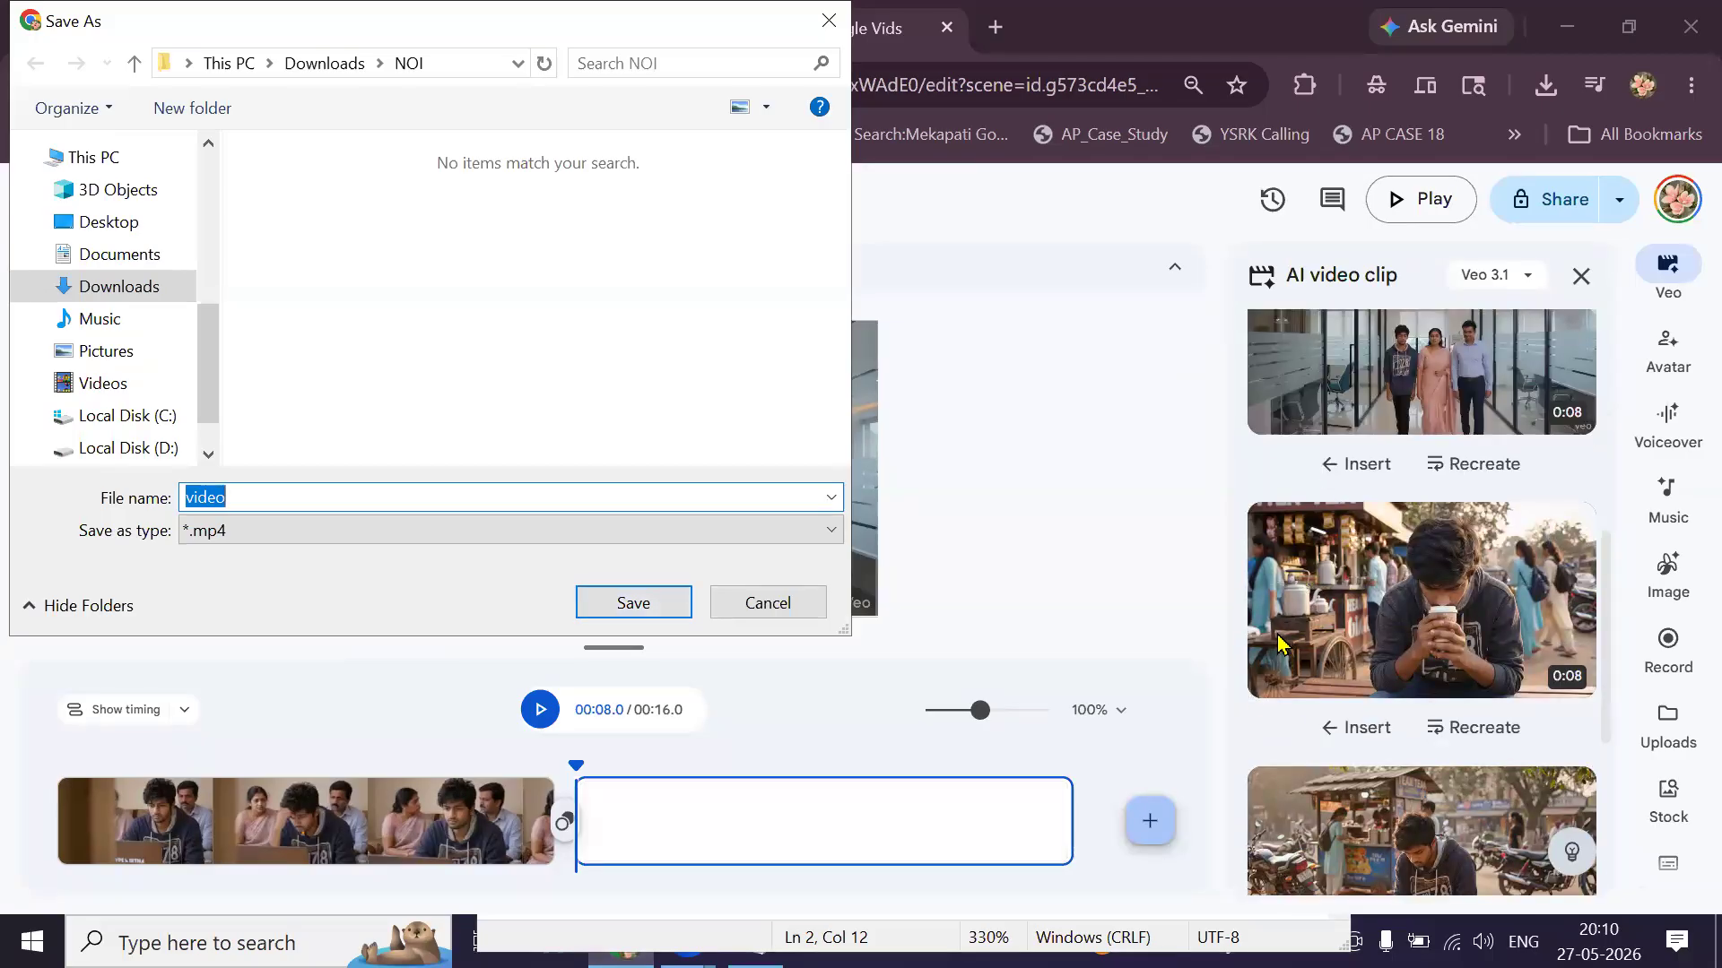
click(807, 603)
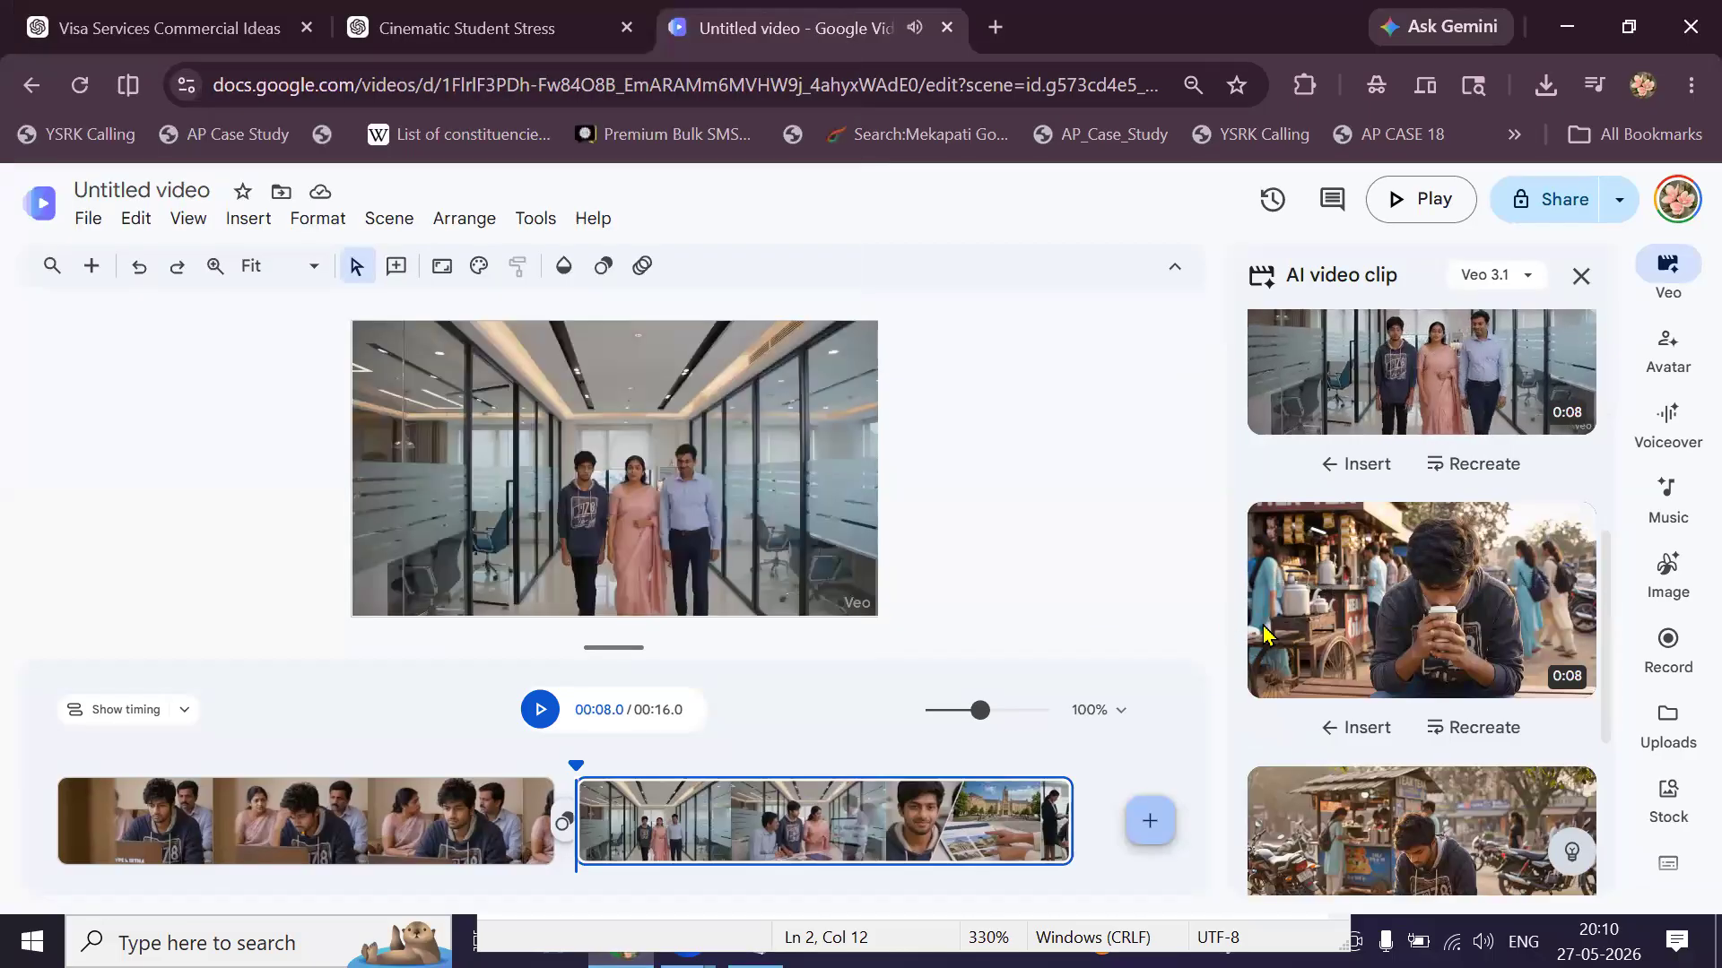
right_click(1326, 520)
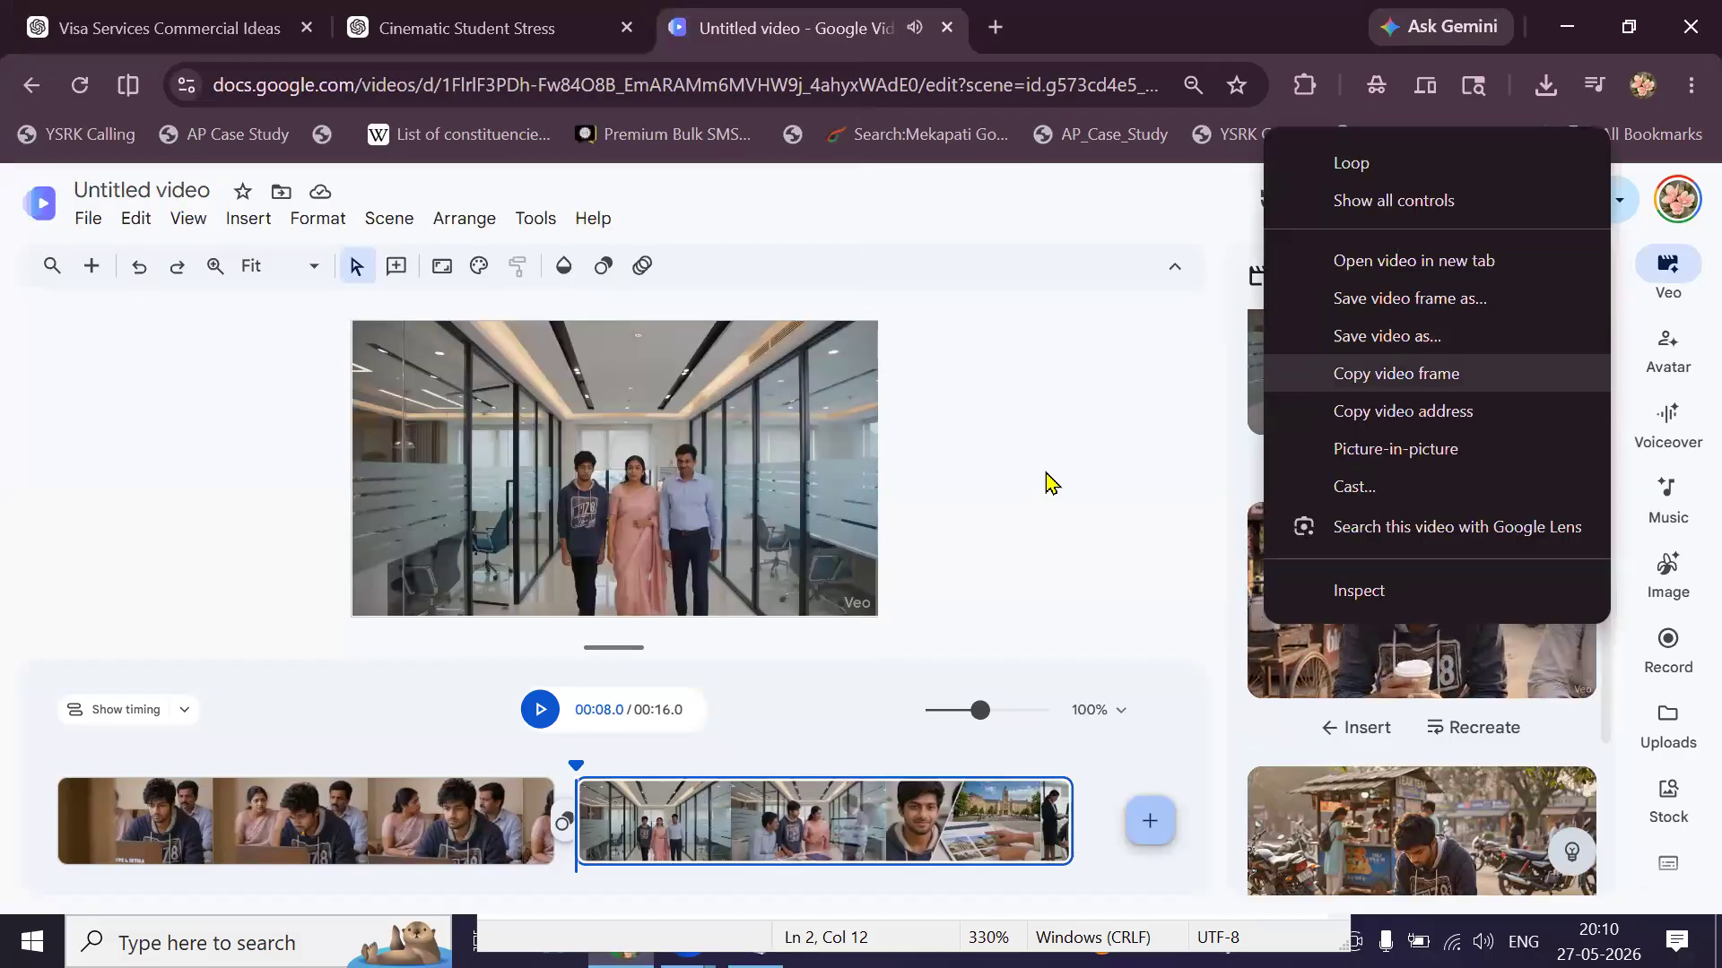
click(1035, 493)
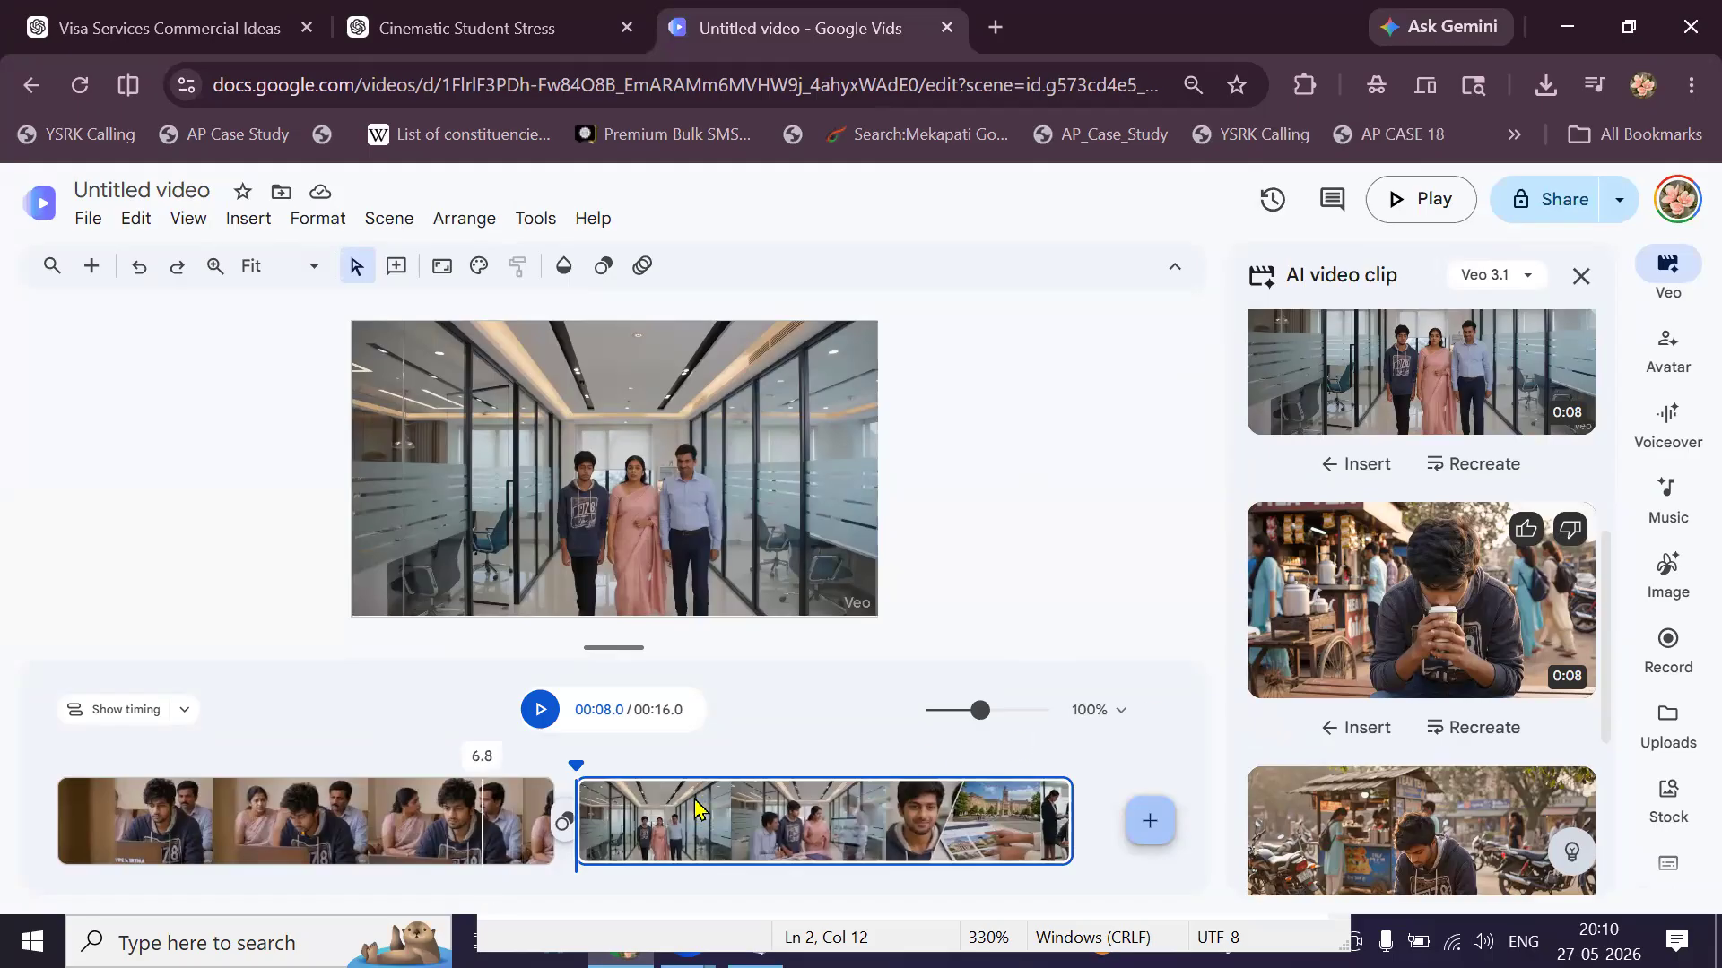
drag(1338, 635, 628, 816)
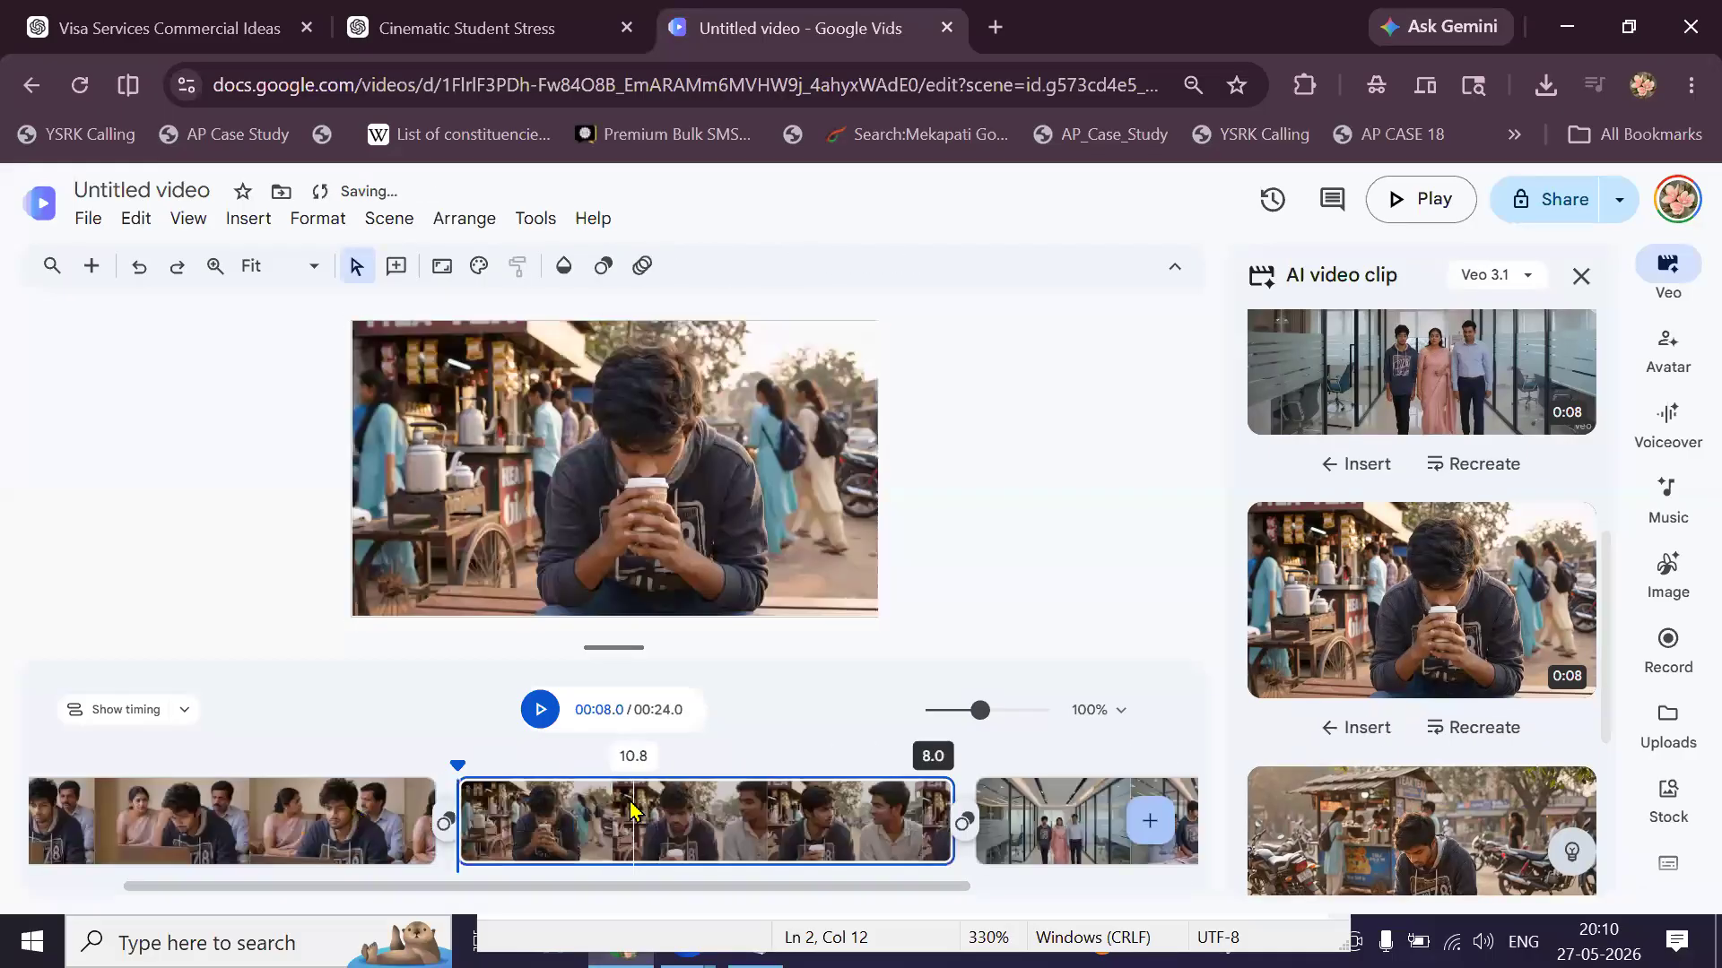
Download the 24-second video as an MP4 video (.mp4) from the File menu.
click(87, 219)
mouse_move(346, 527)
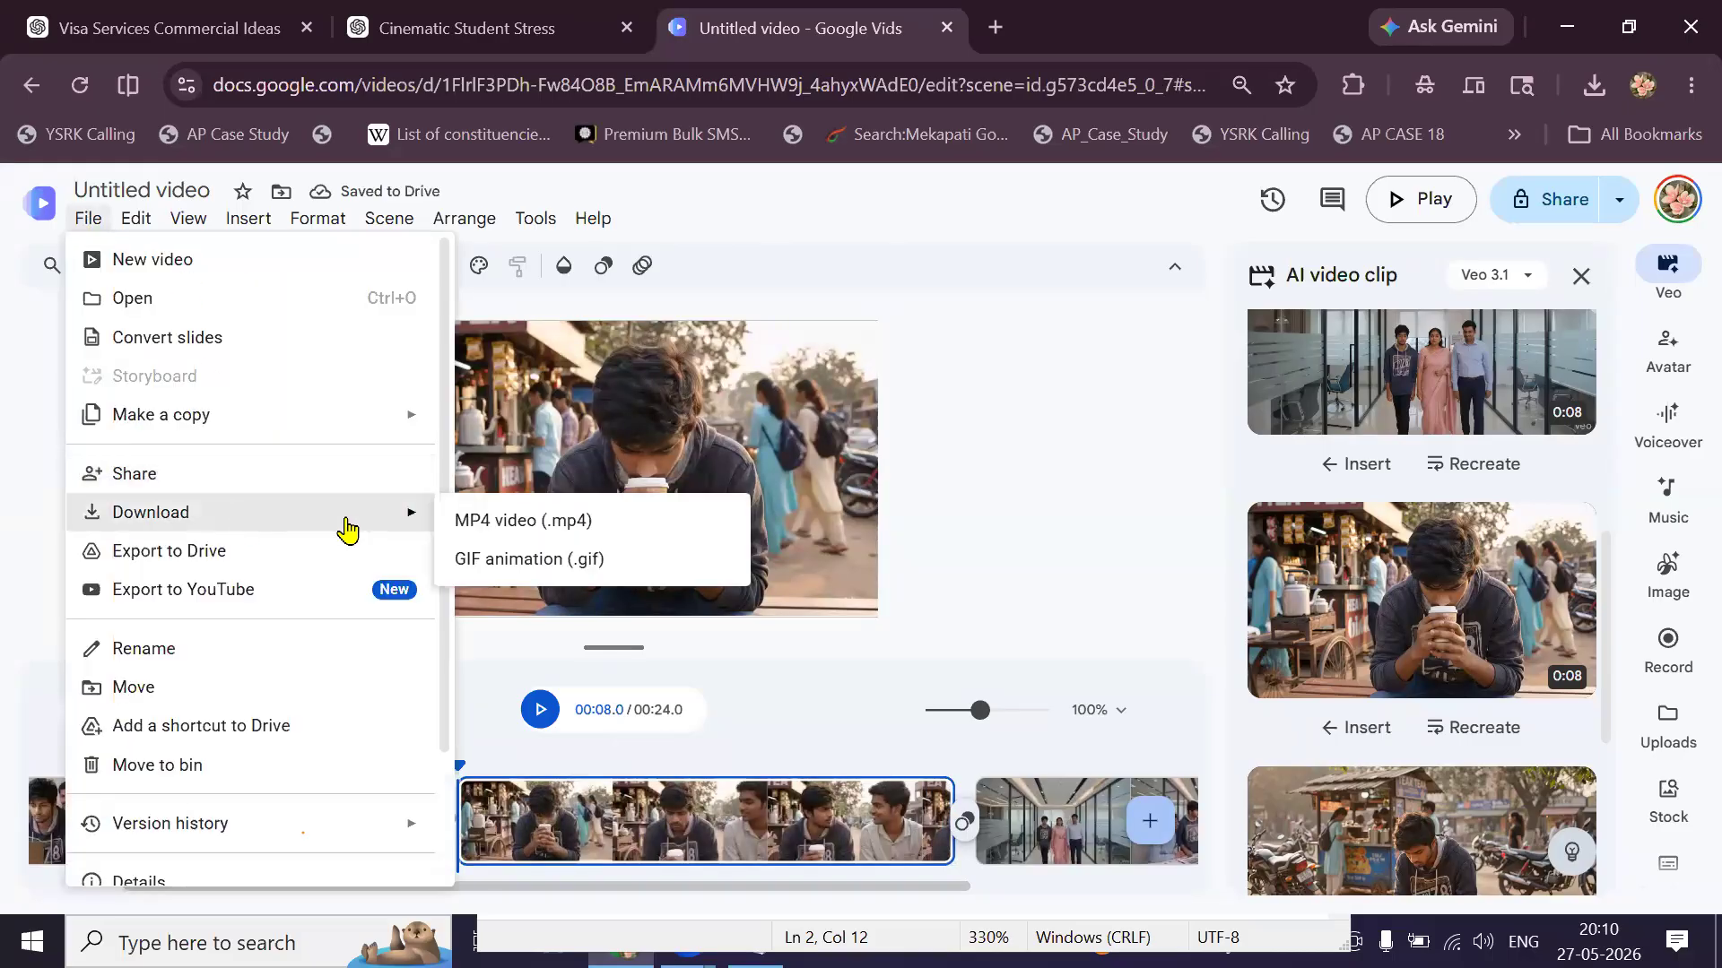
click(483, 527)
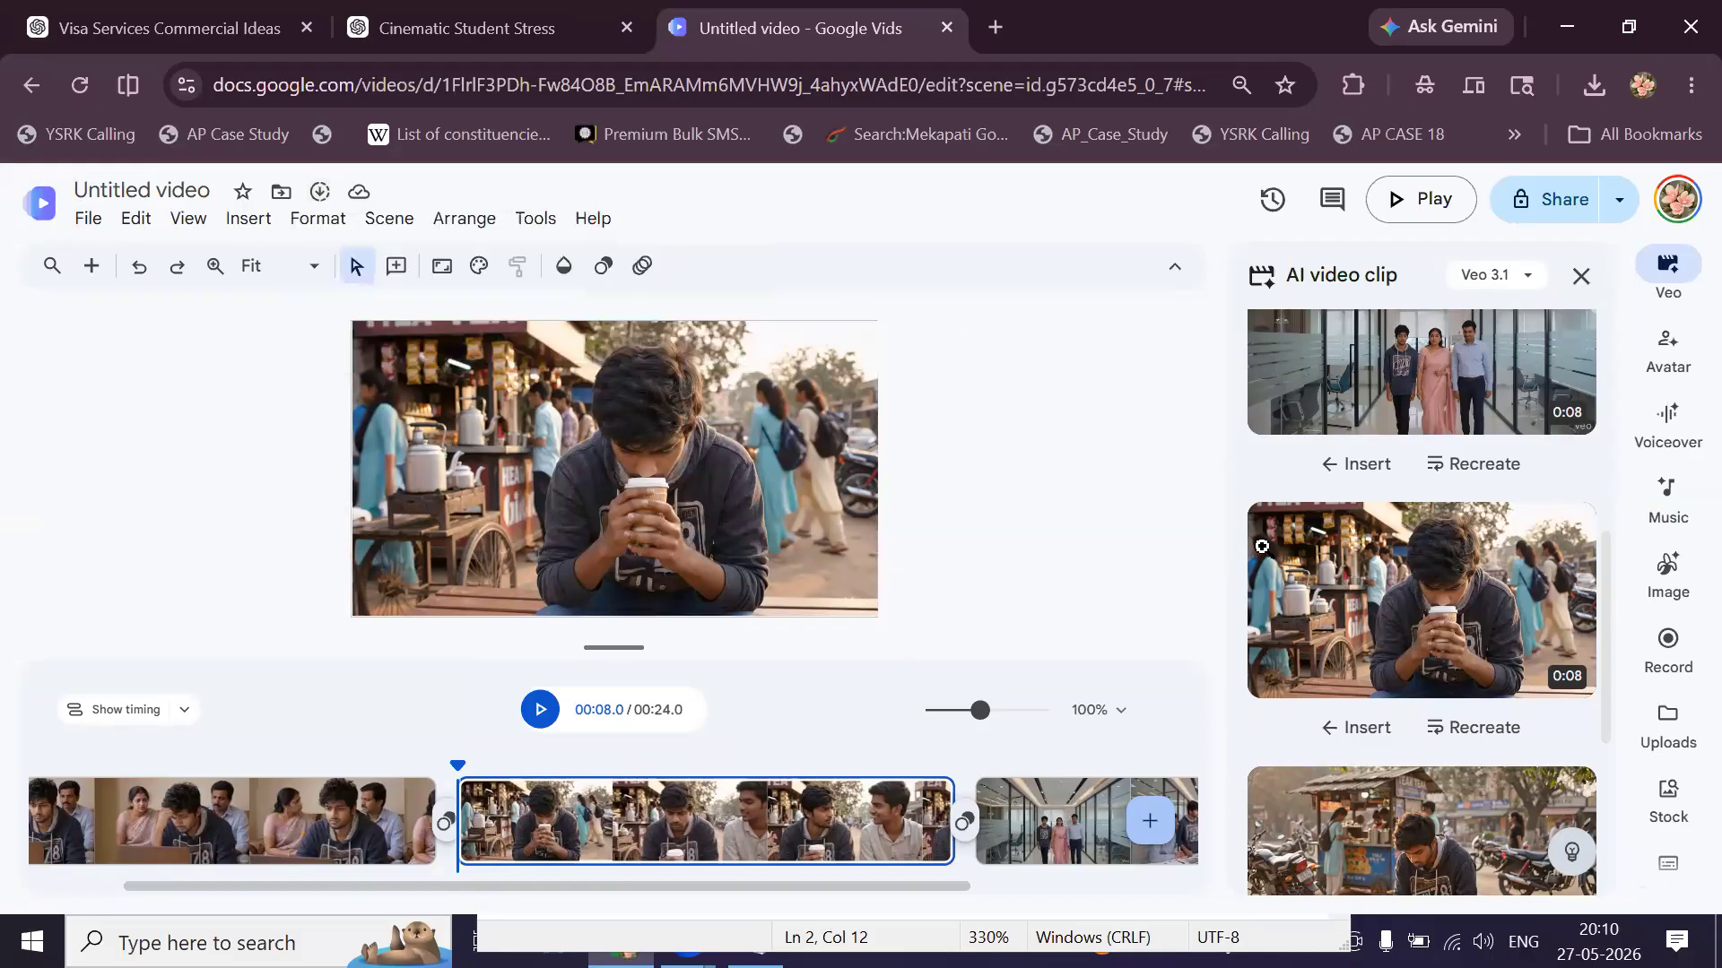
scroll(1264, 583, down, 4)
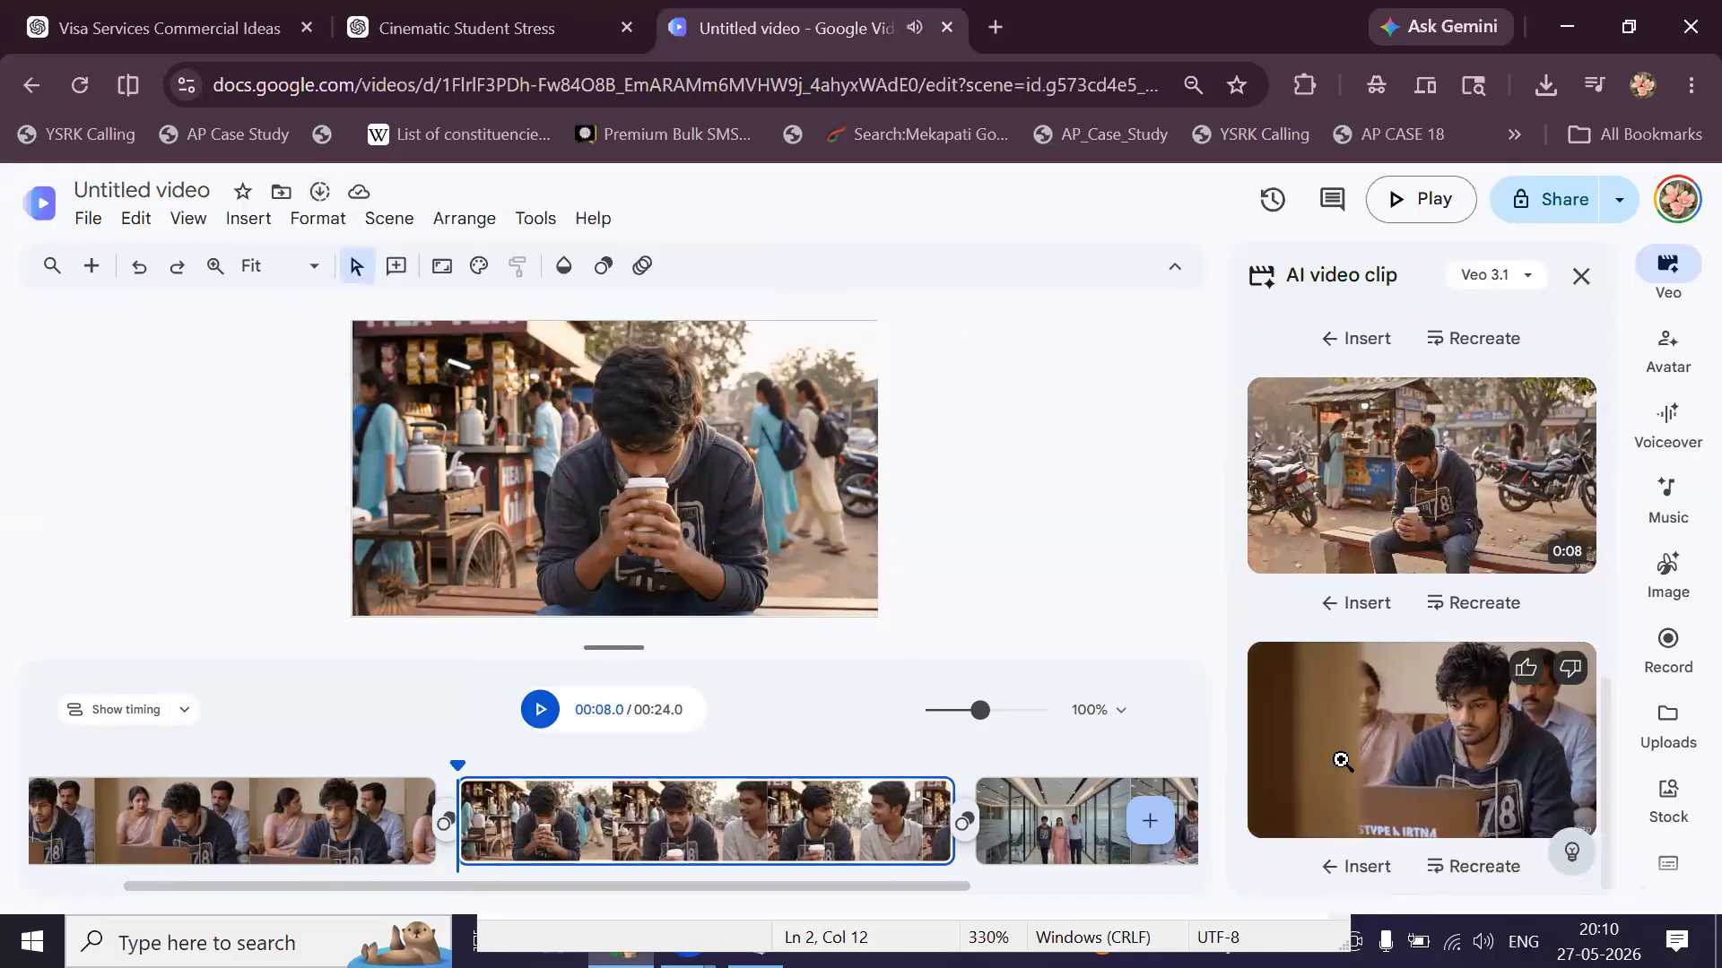
Save the first generated Veo clip as 1.mp4 in Downloads\NOI.
right_click(1341, 761)
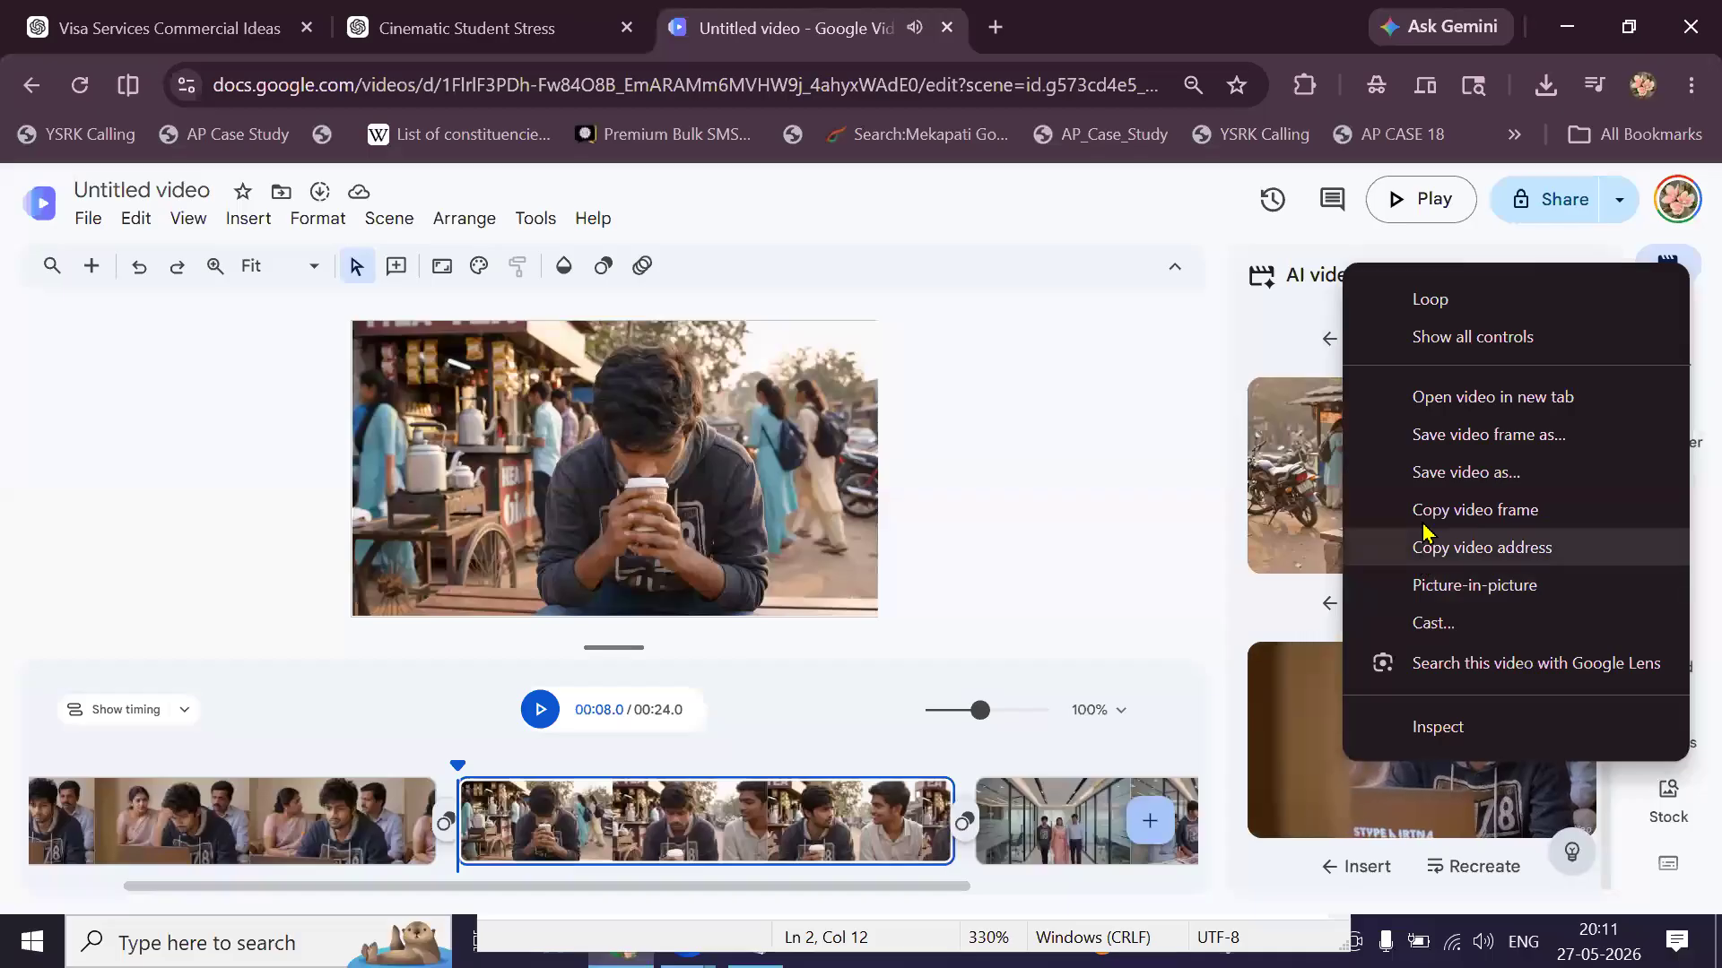
click(1444, 479)
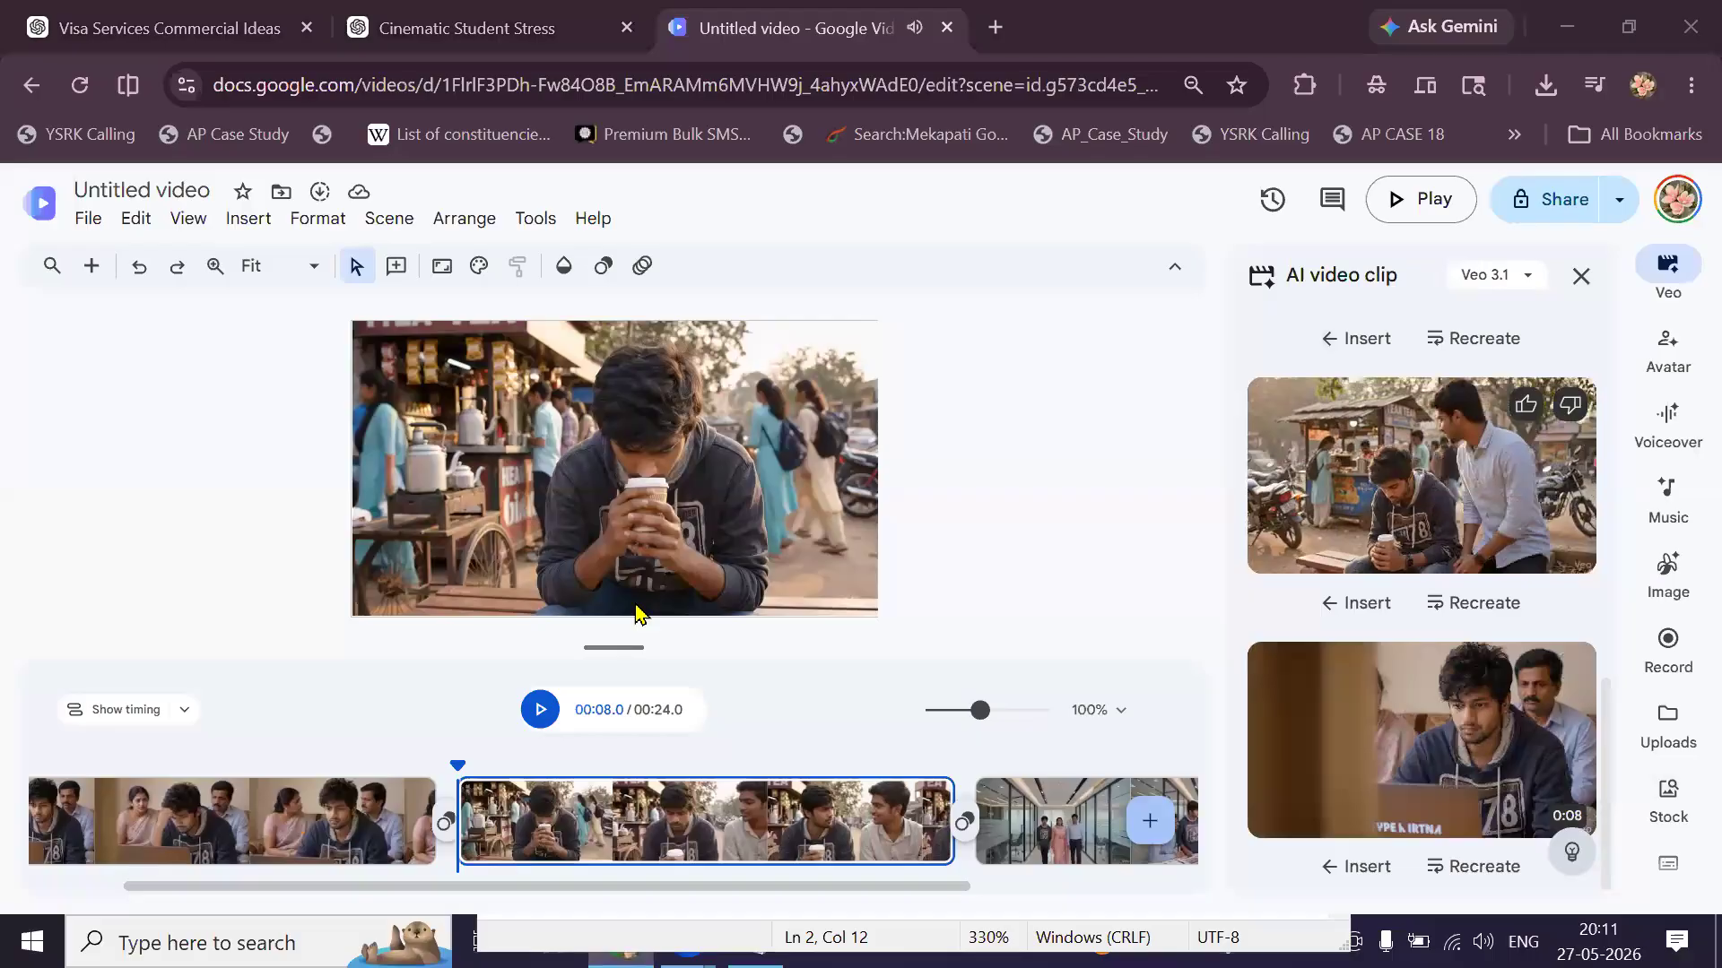
text(1)
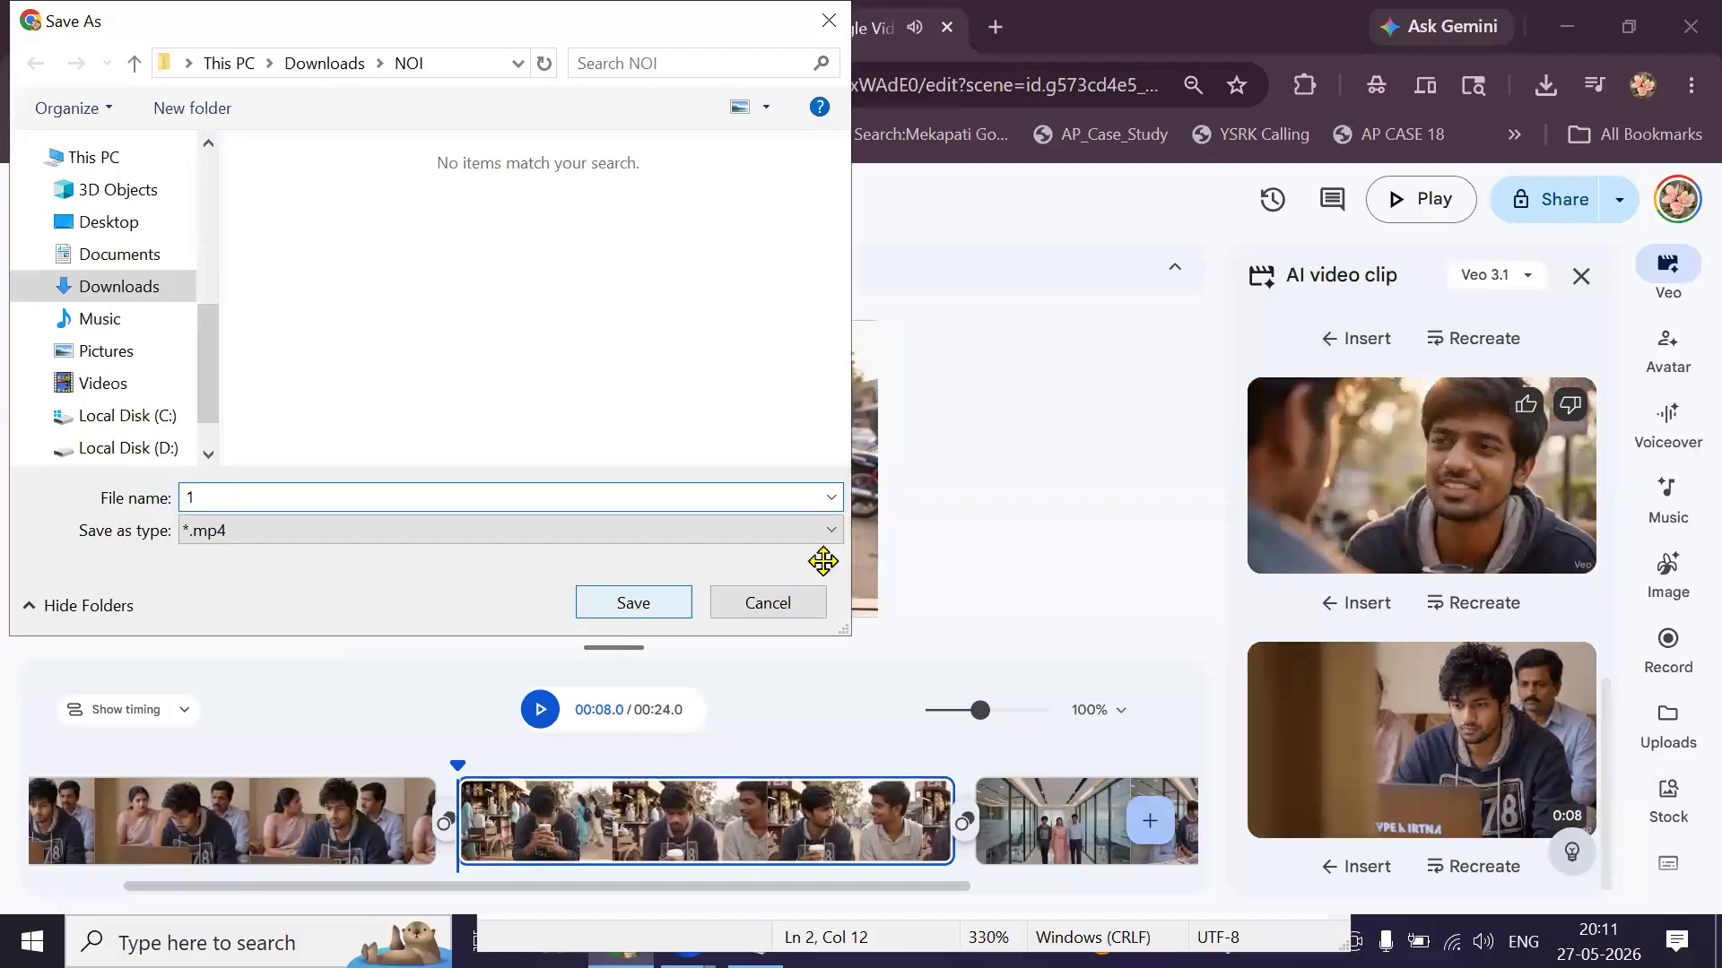
key(Return)
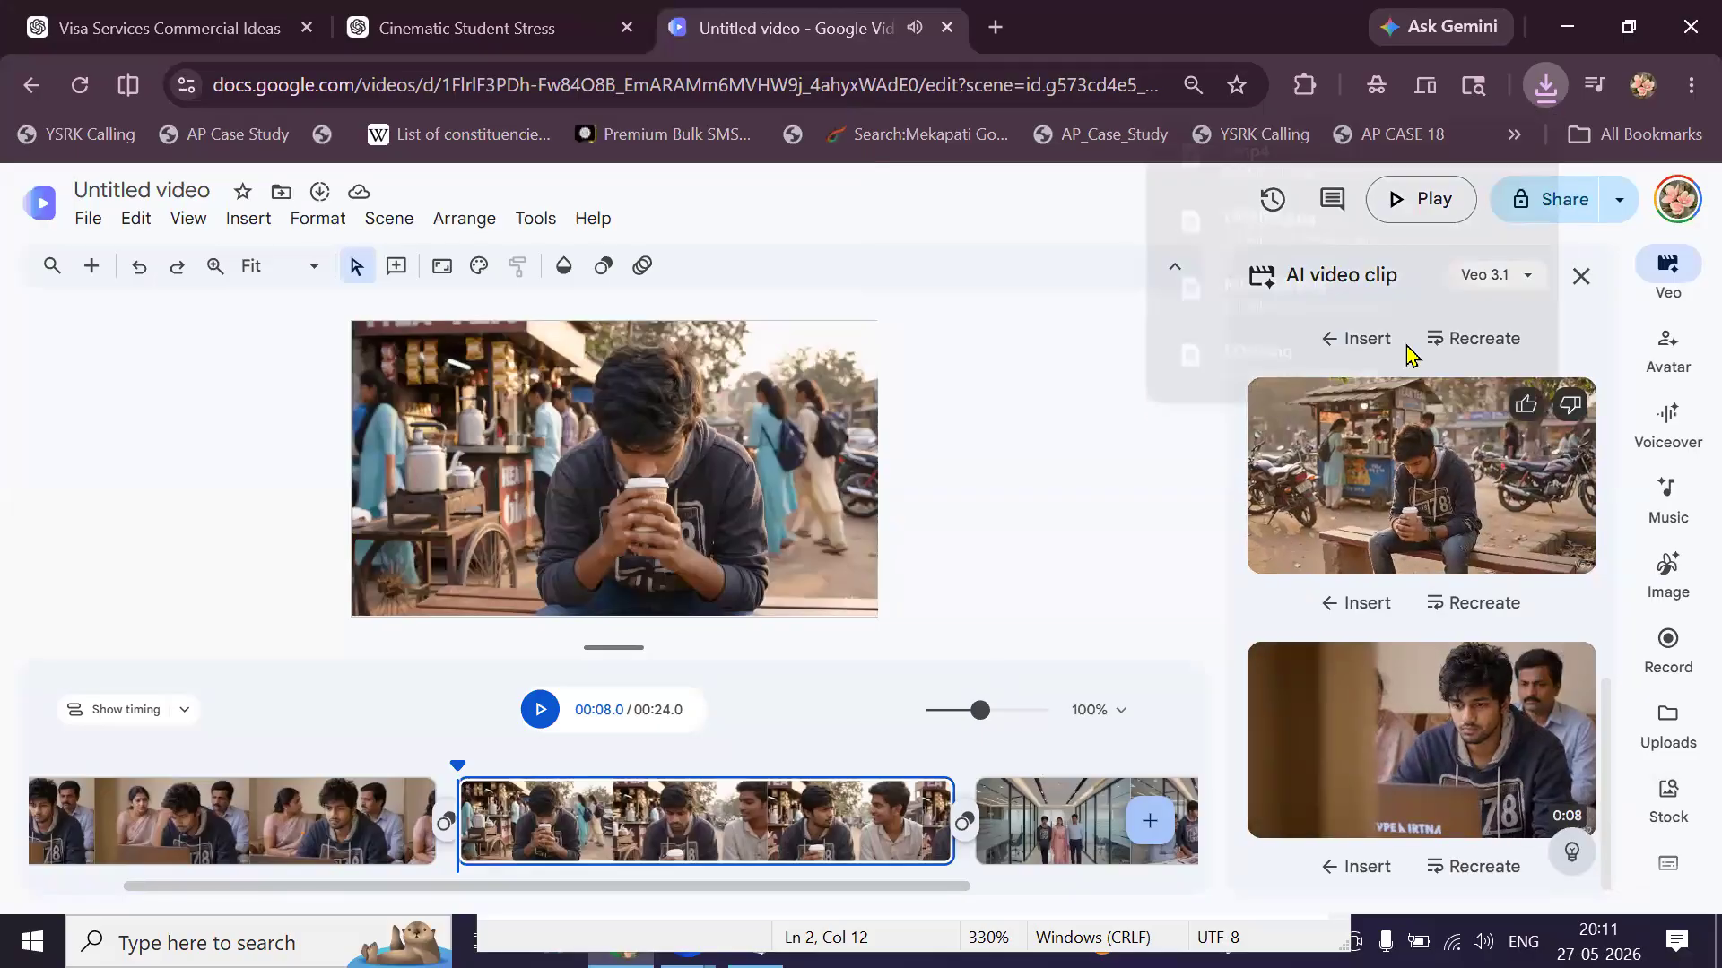
Save the chai-stall clip as 2.mp4 in Downloads\NOI.
right_click(1417, 289)
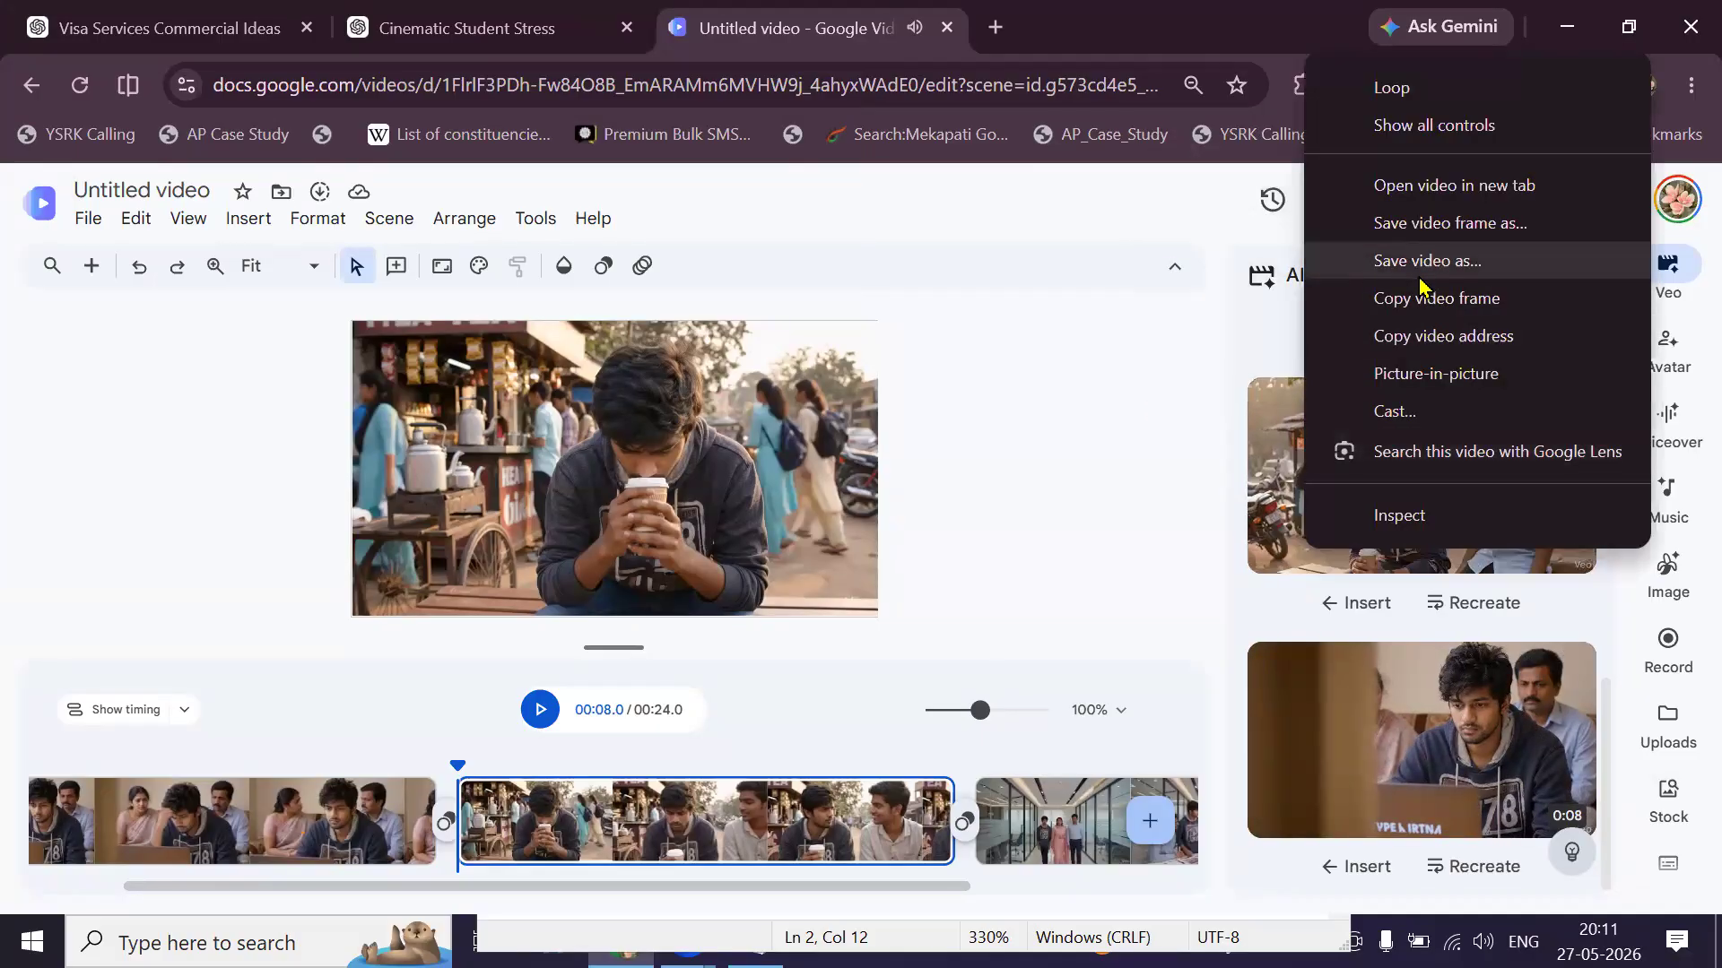
click(637, 614)
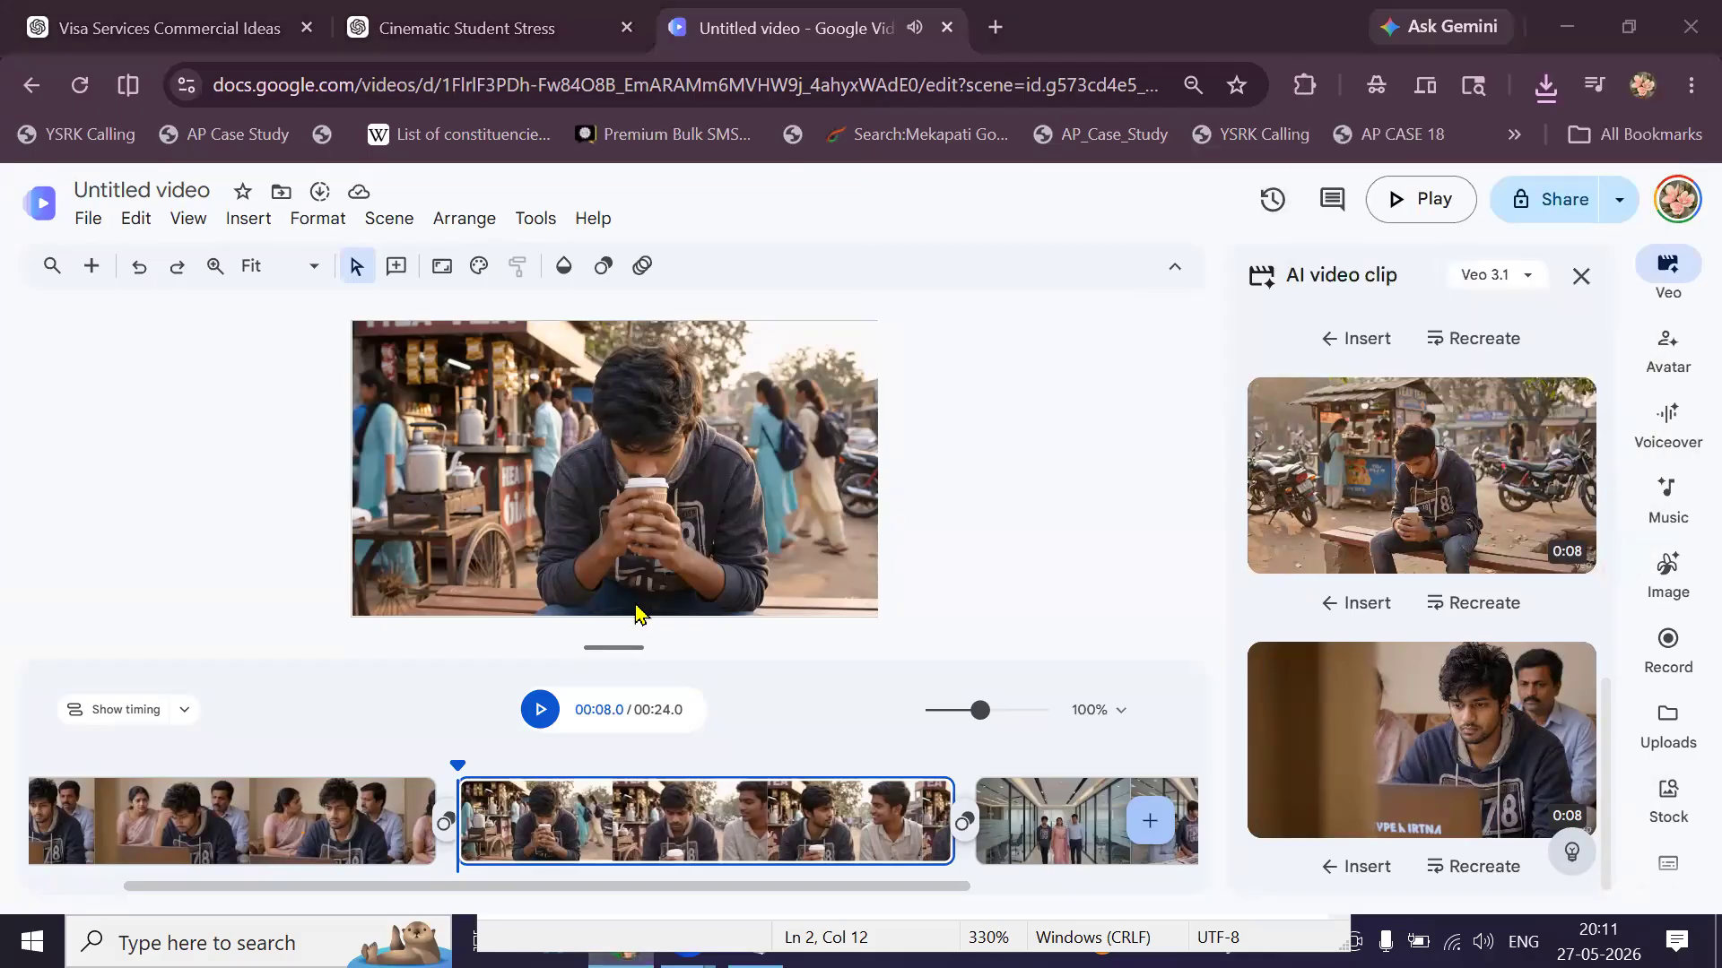
text(2)
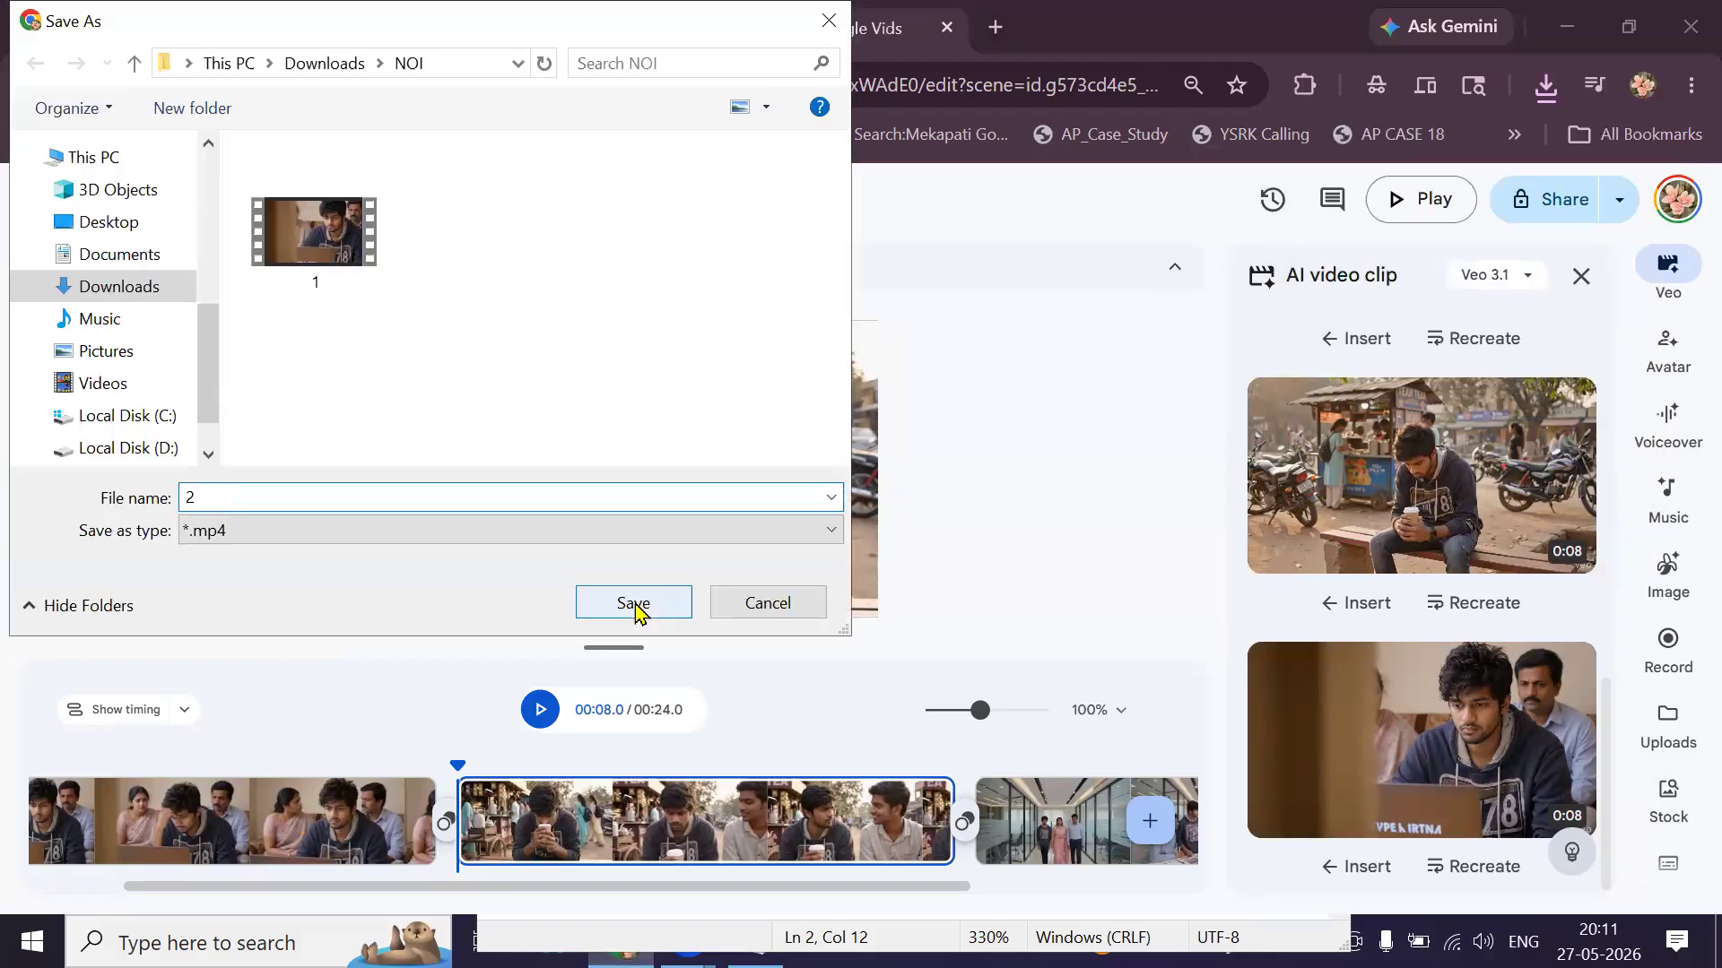
key(BackSpace)
click(768, 603)
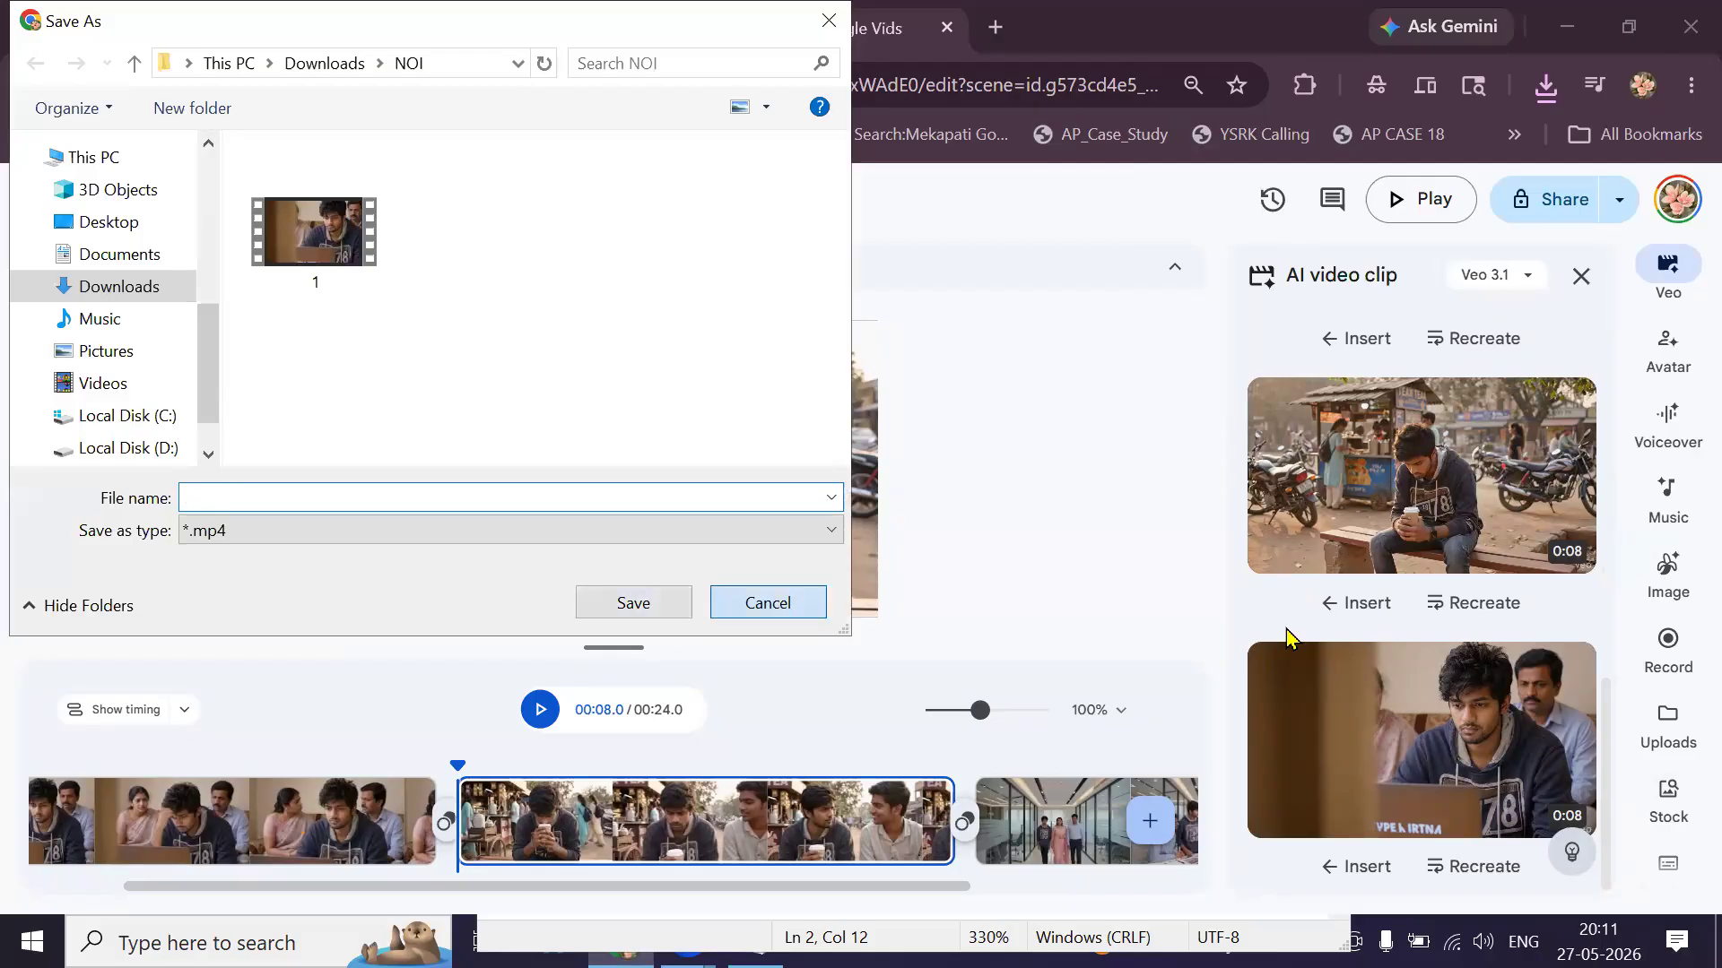
scroll(1287, 634, up, 4)
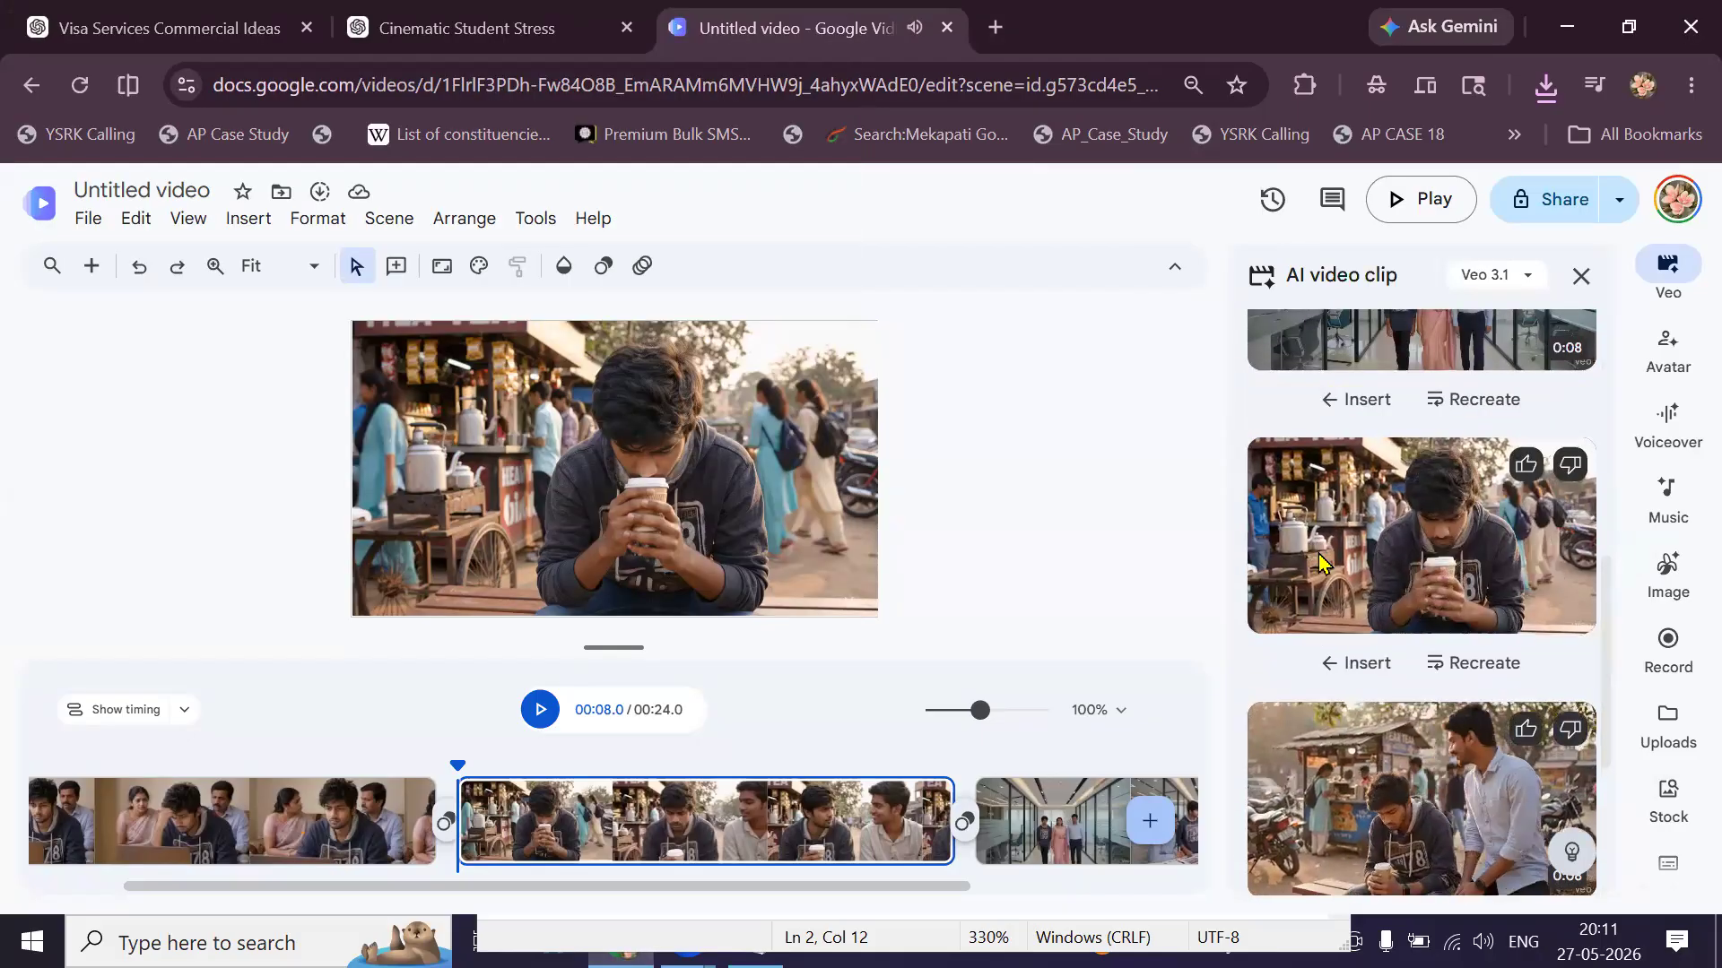
right_click(1318, 553)
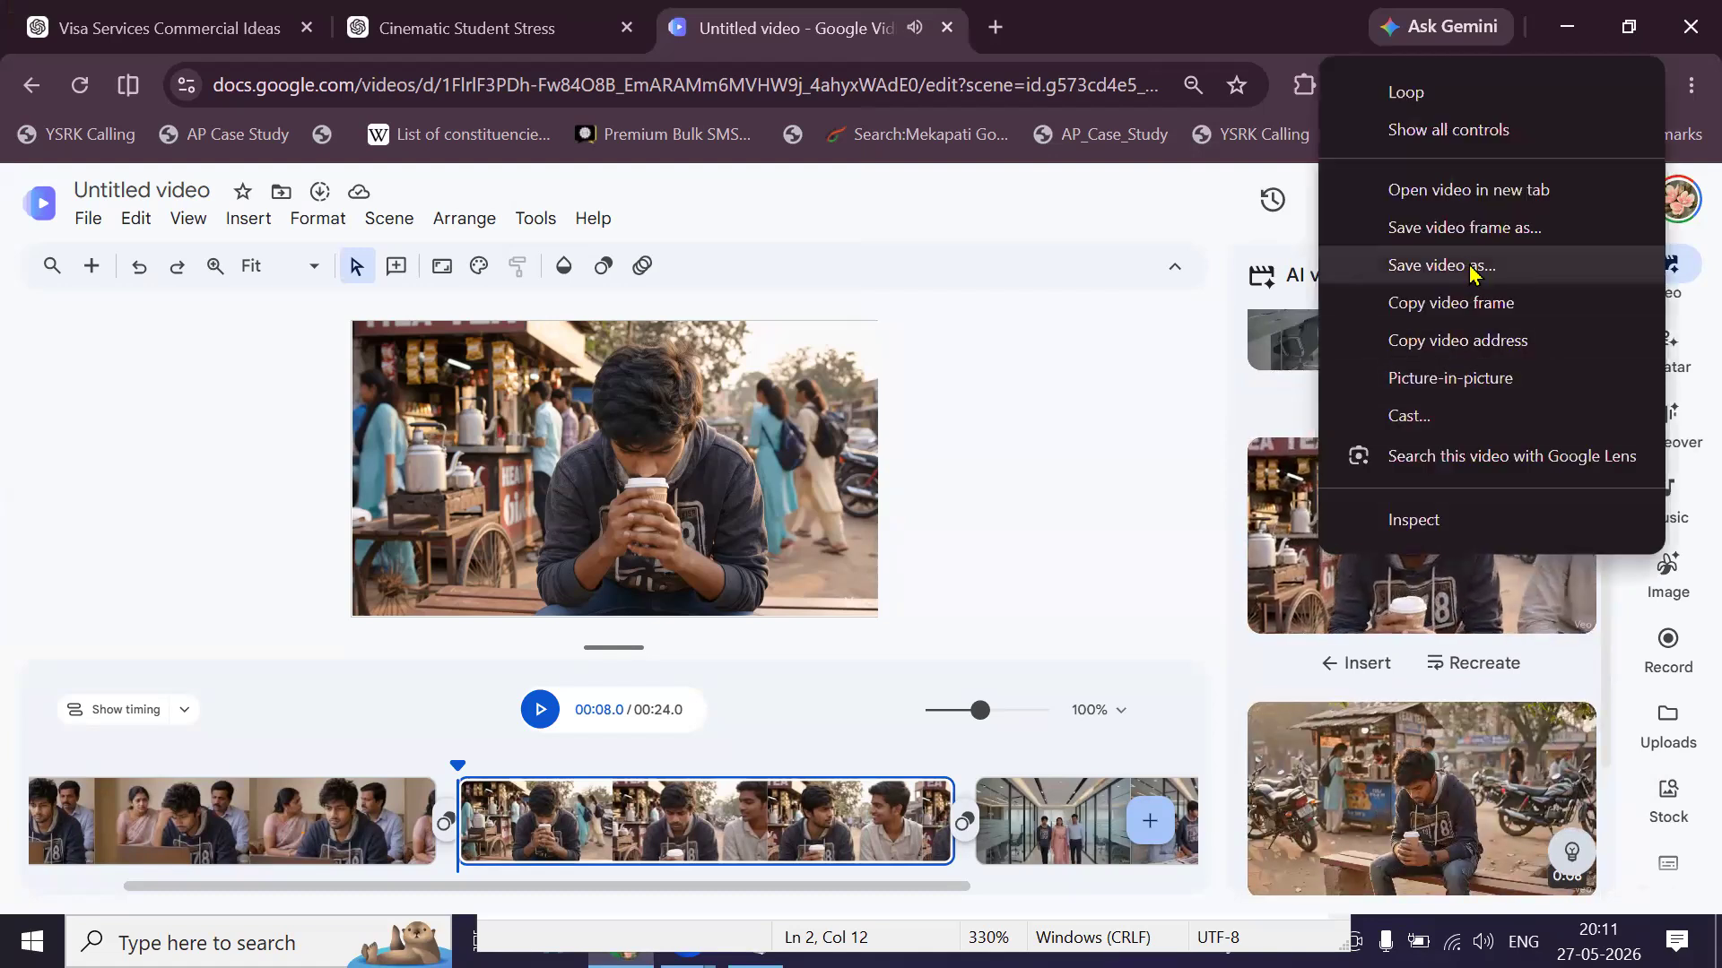
click(1473, 275)
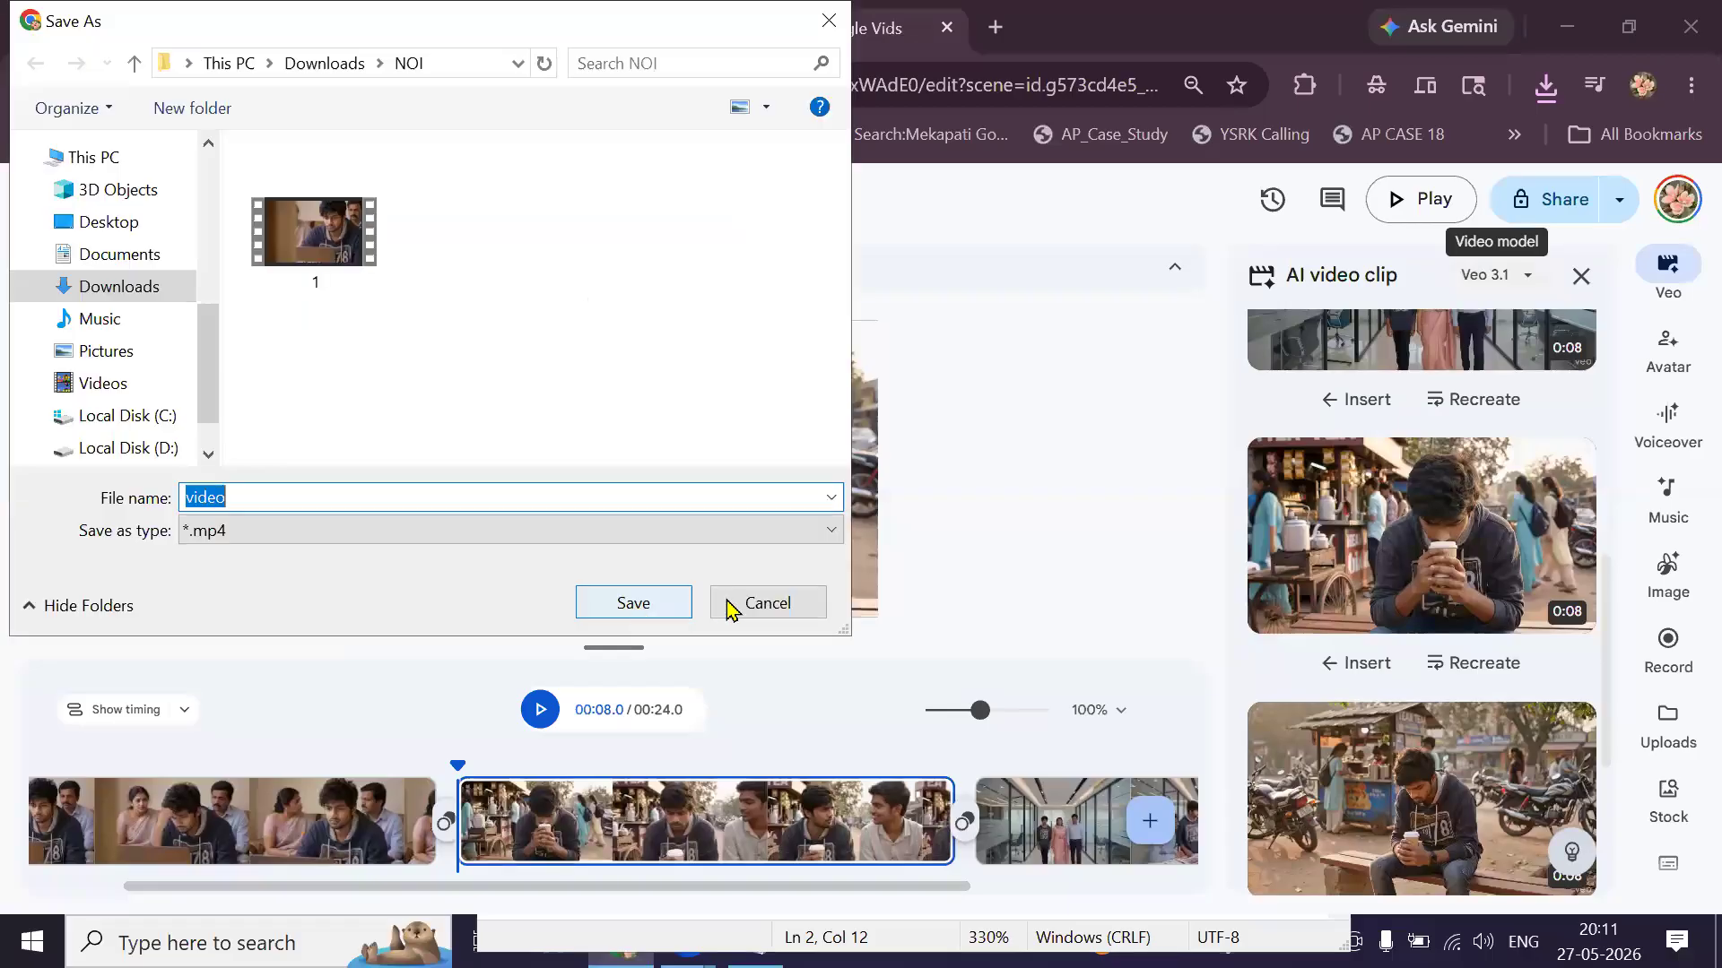
click(735, 610)
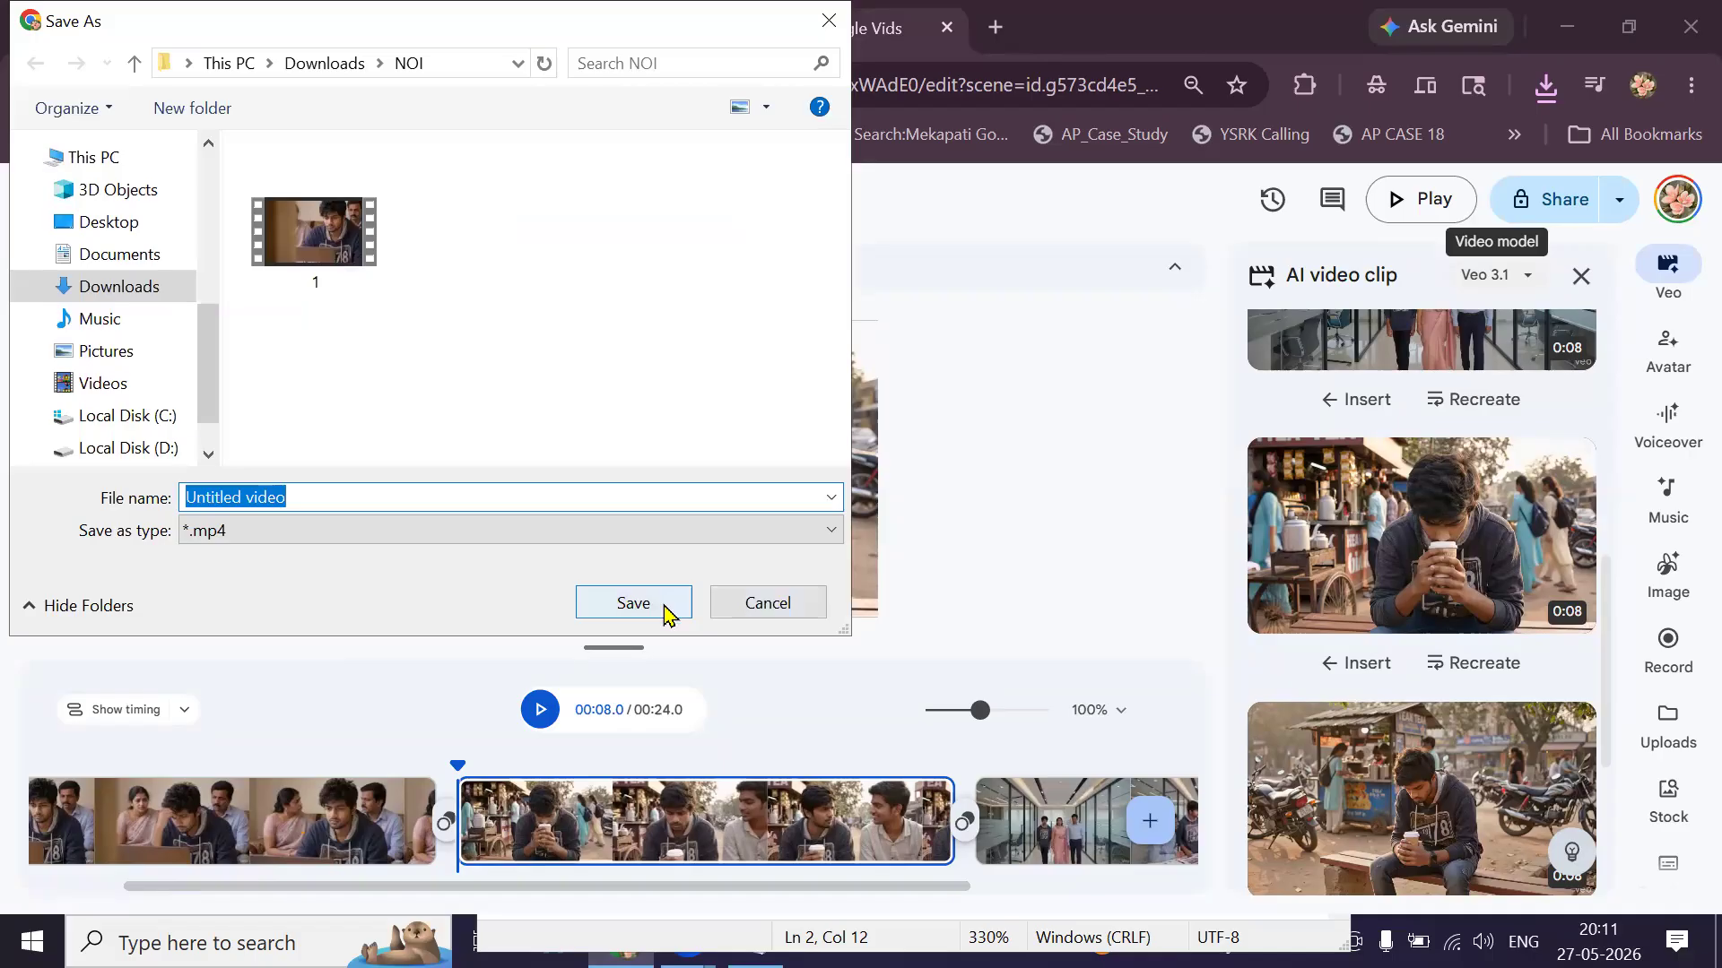
right_click(1299, 537)
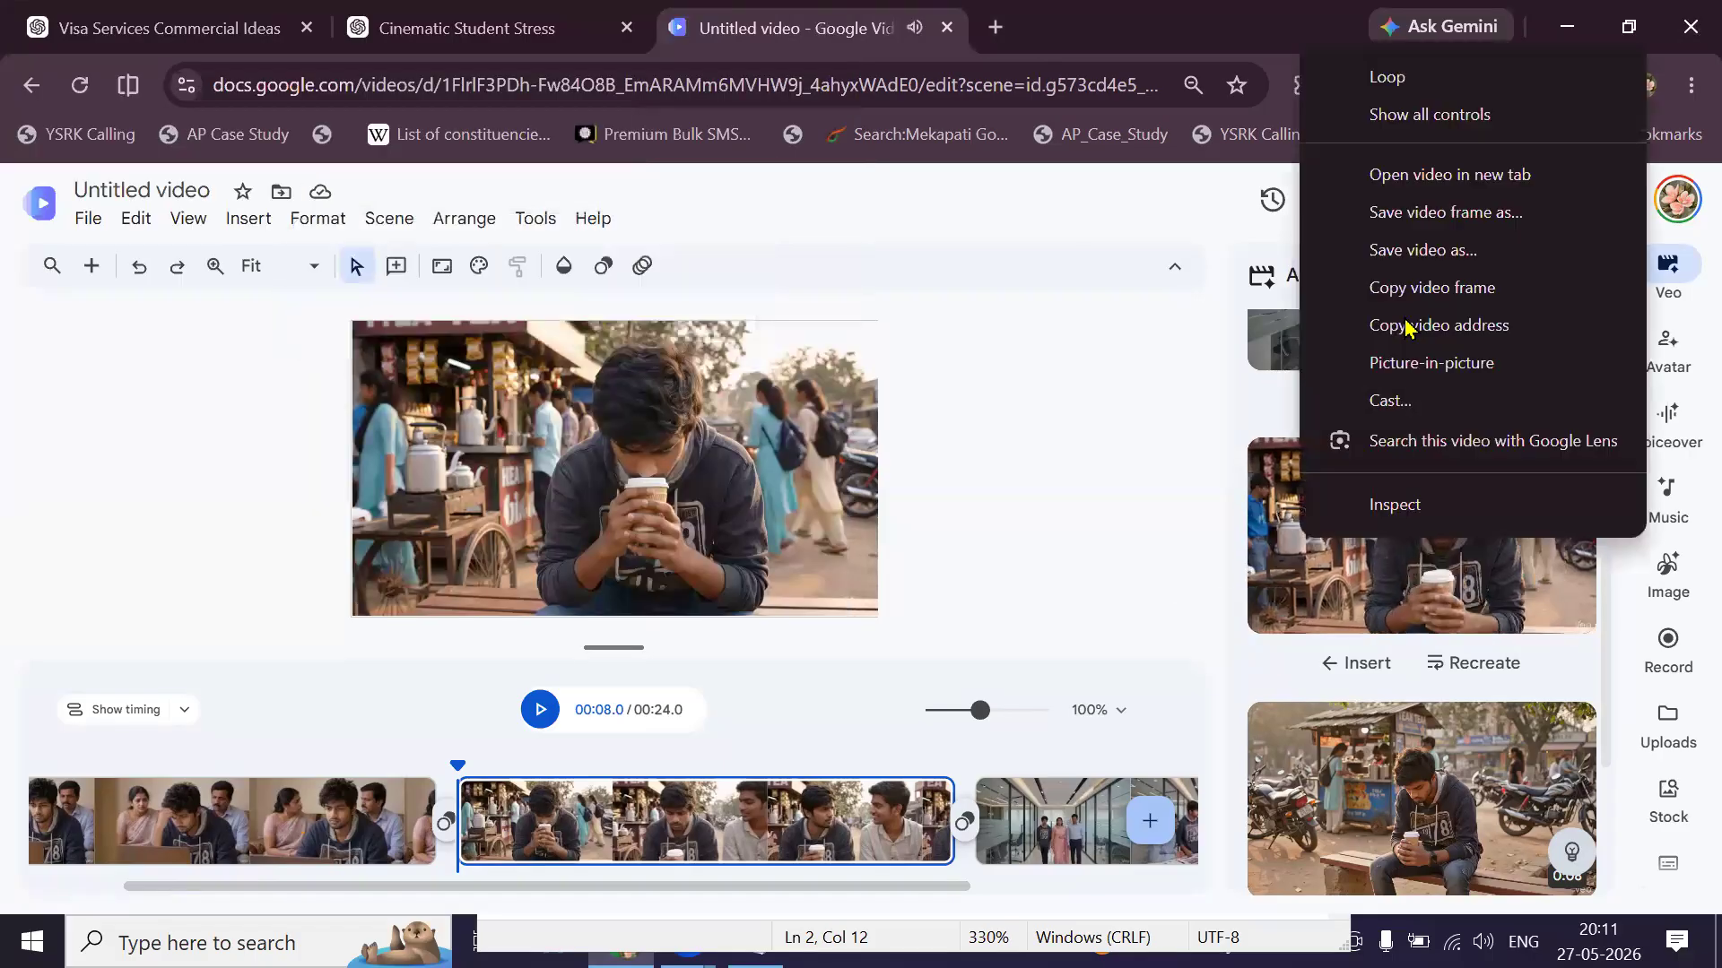
click(1416, 255)
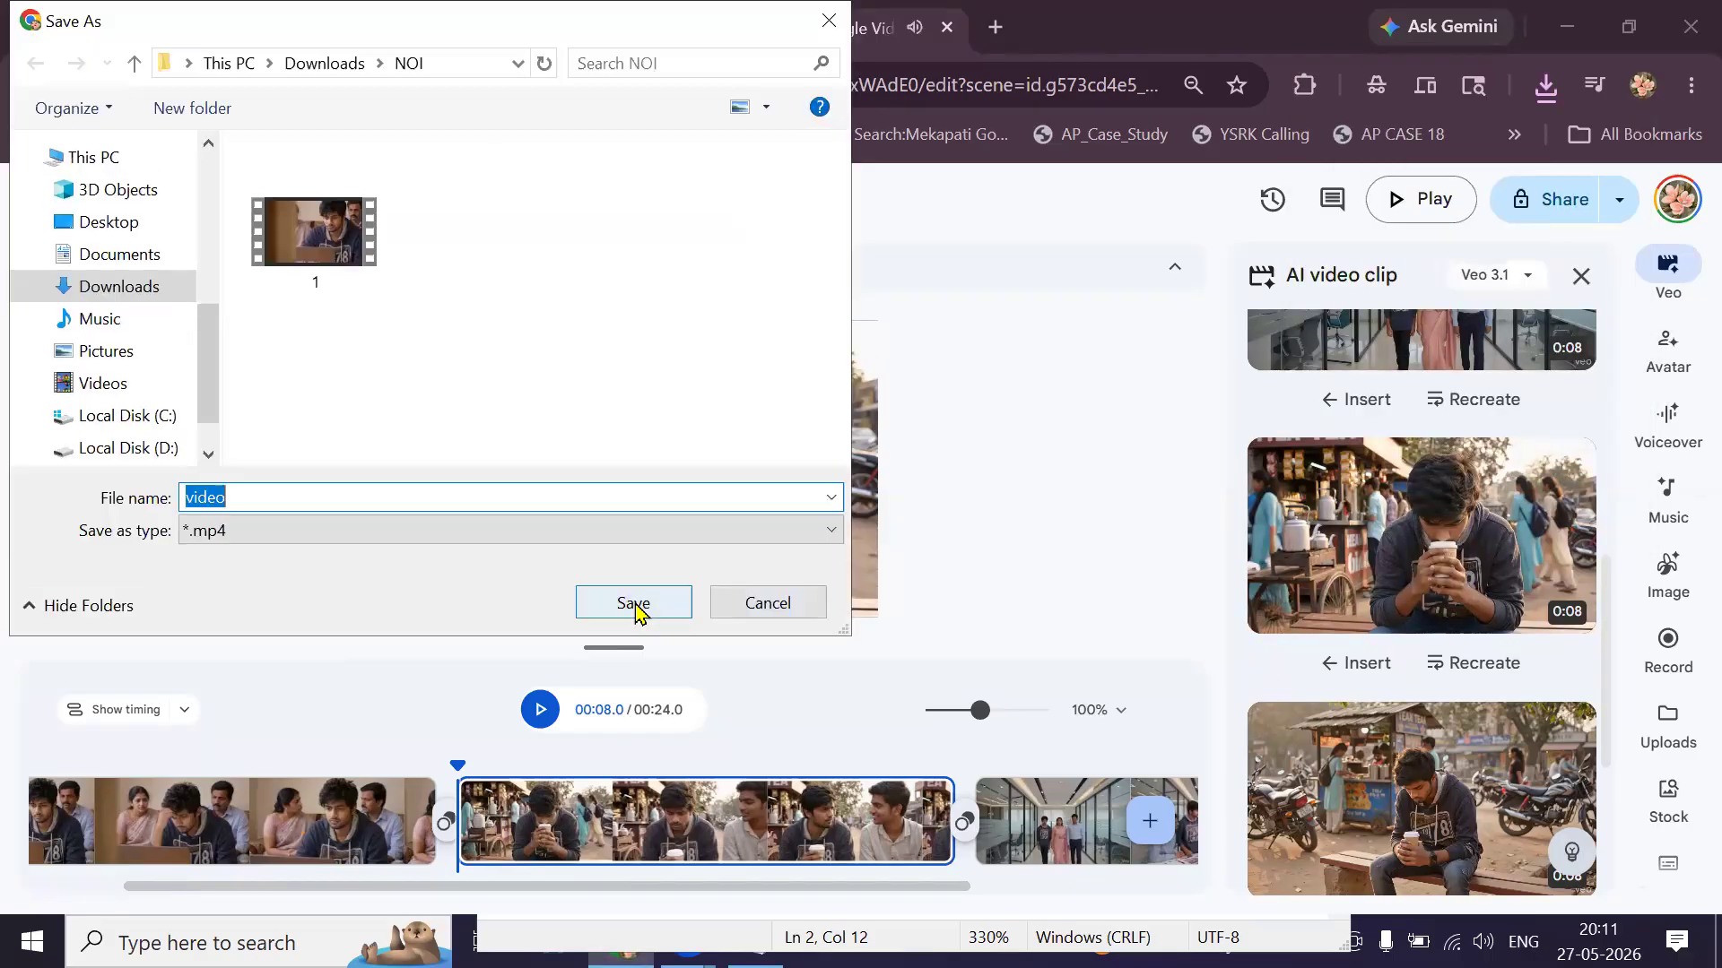
text(2)
click(634, 603)
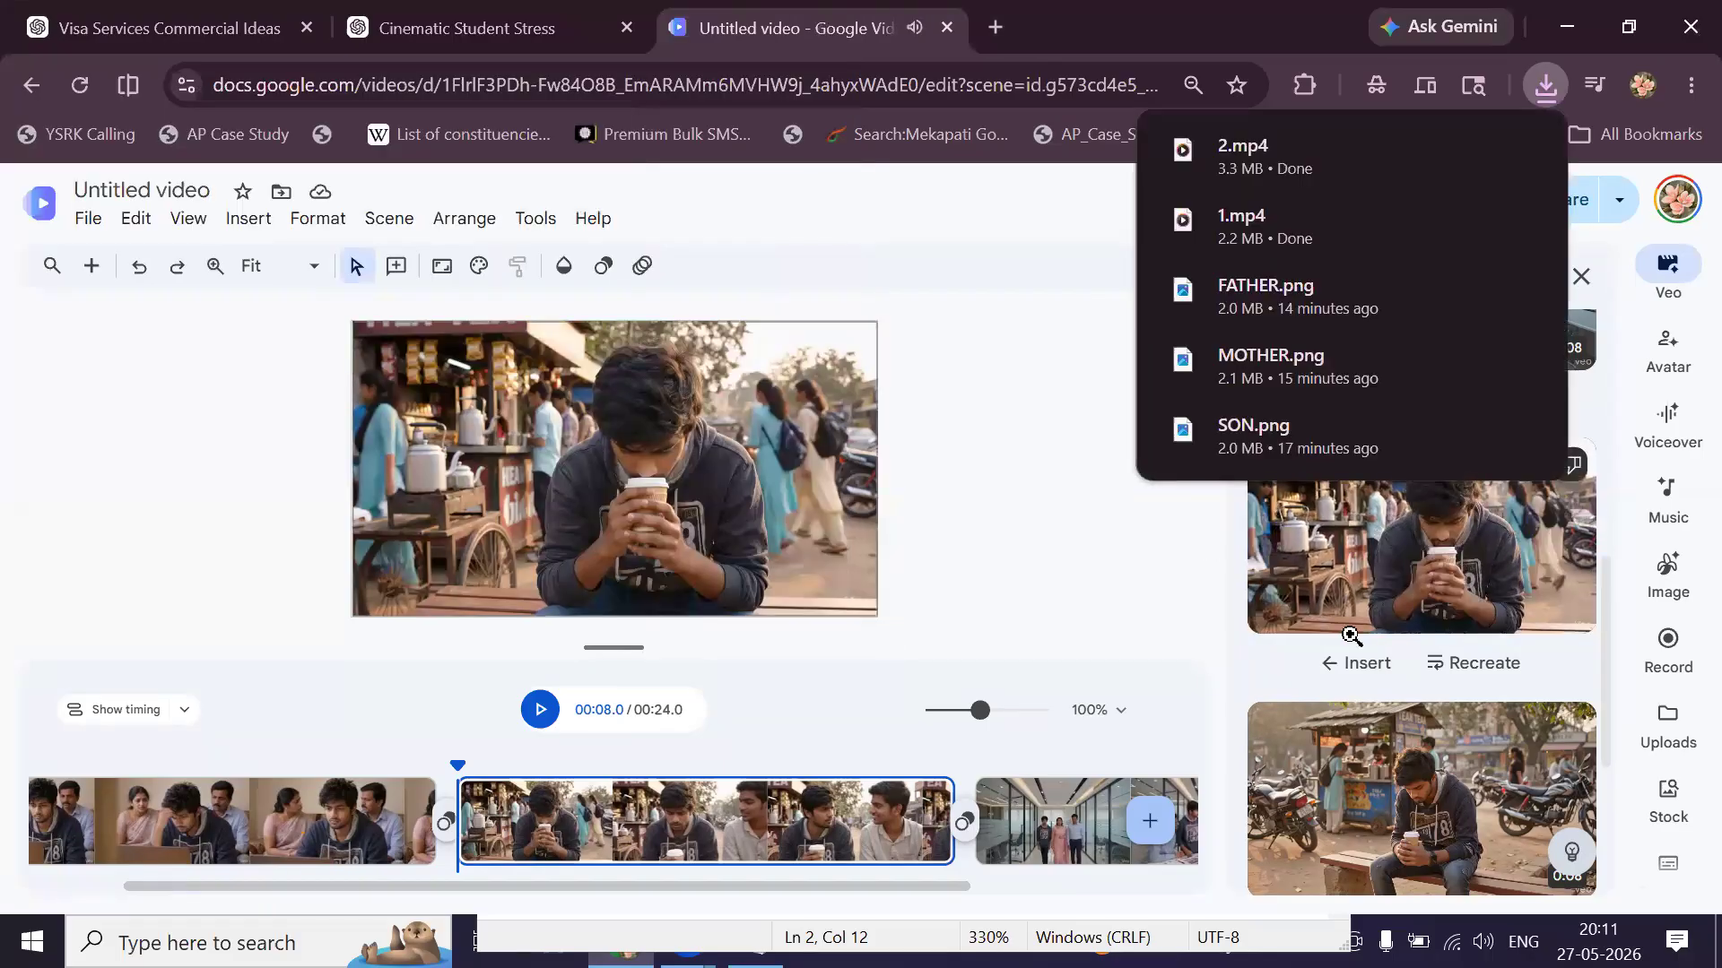
Save the office corridor clip as 3.mp4 and preview it.
scroll(1349, 544, up, 4)
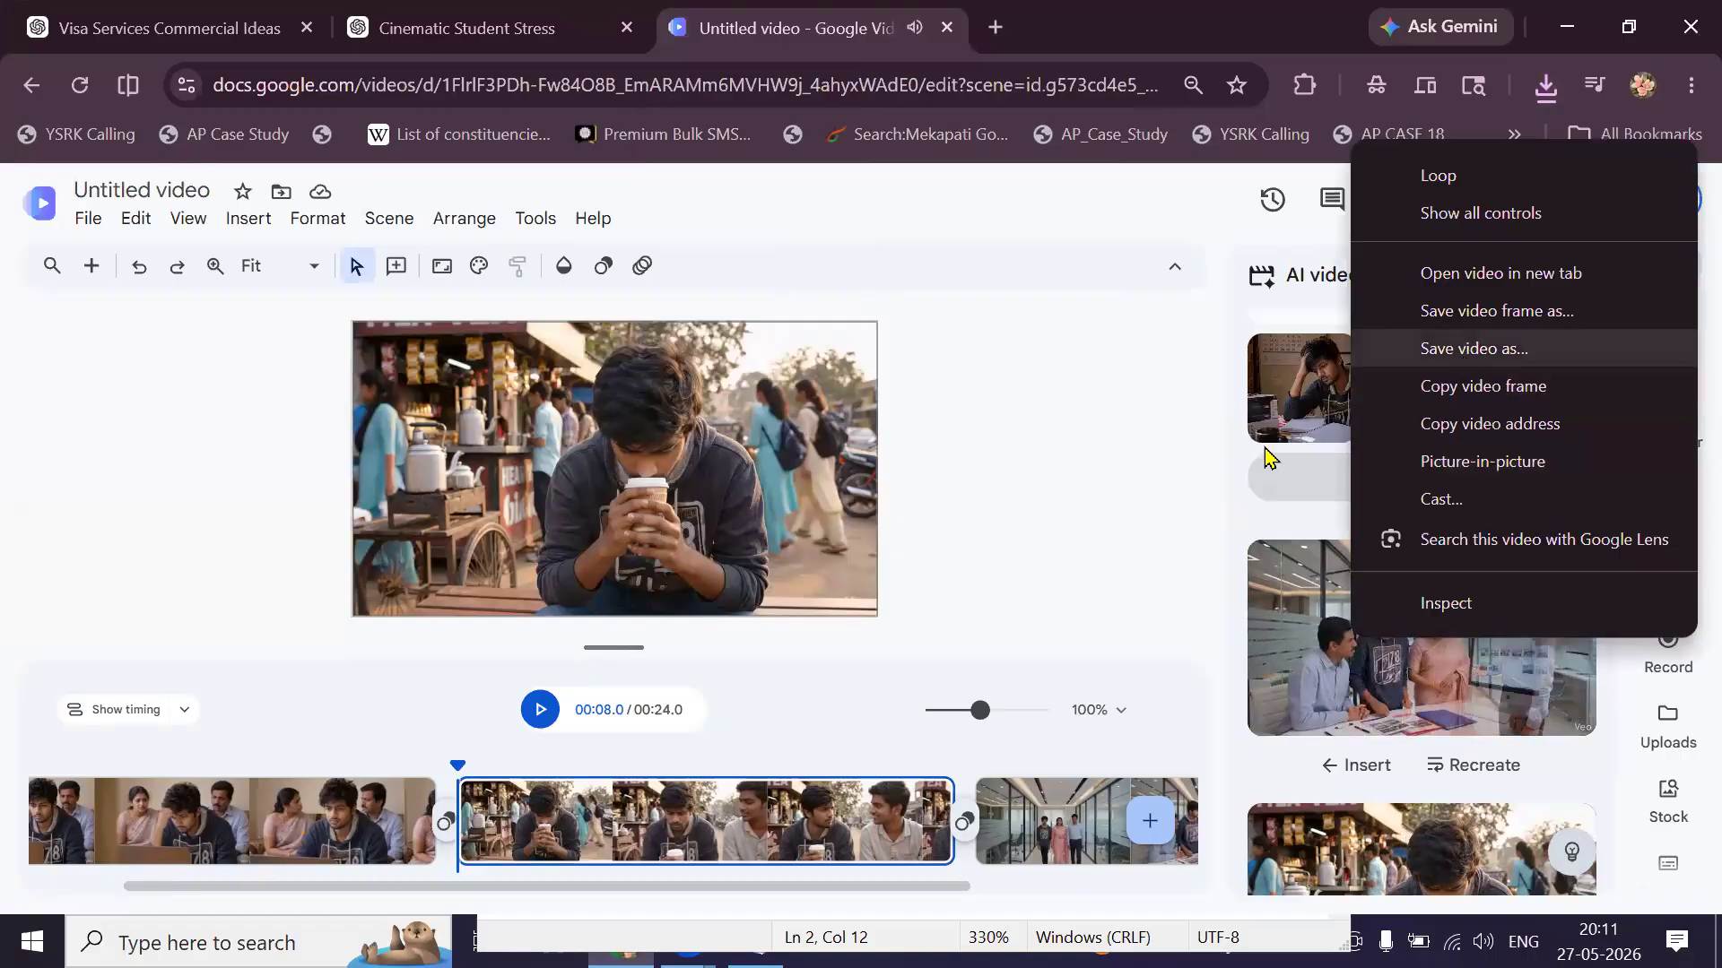
click(1471, 350)
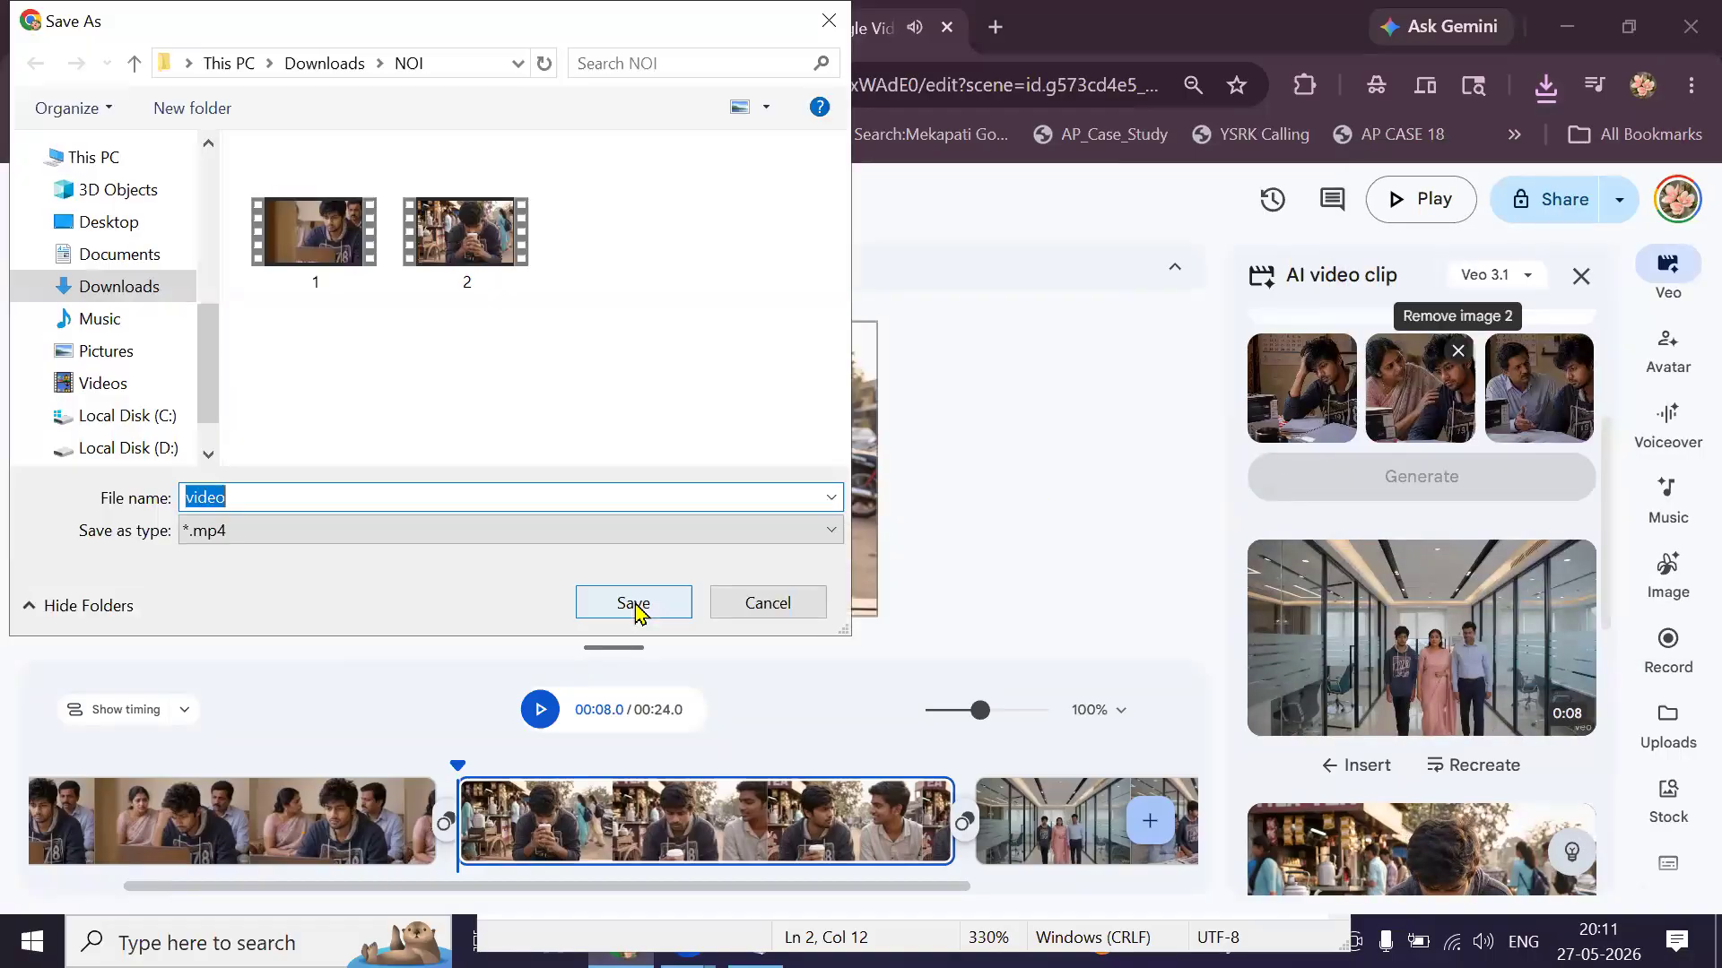
text(3)
click(635, 609)
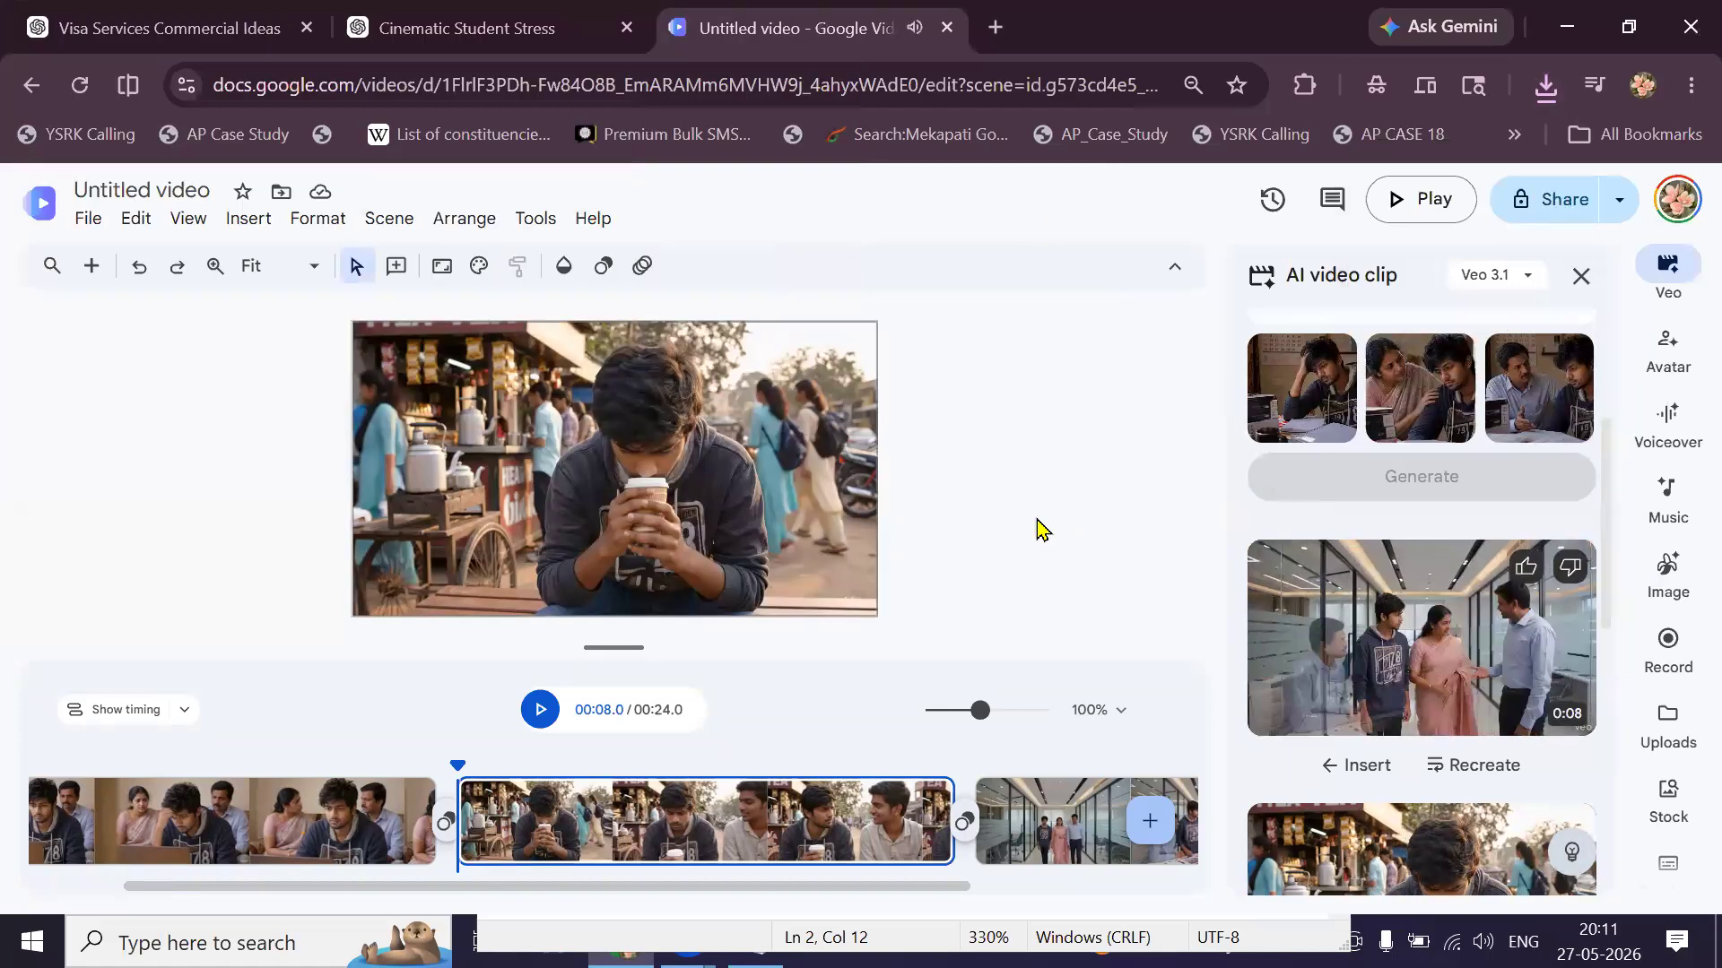
click(1296, 627)
click(777, 580)
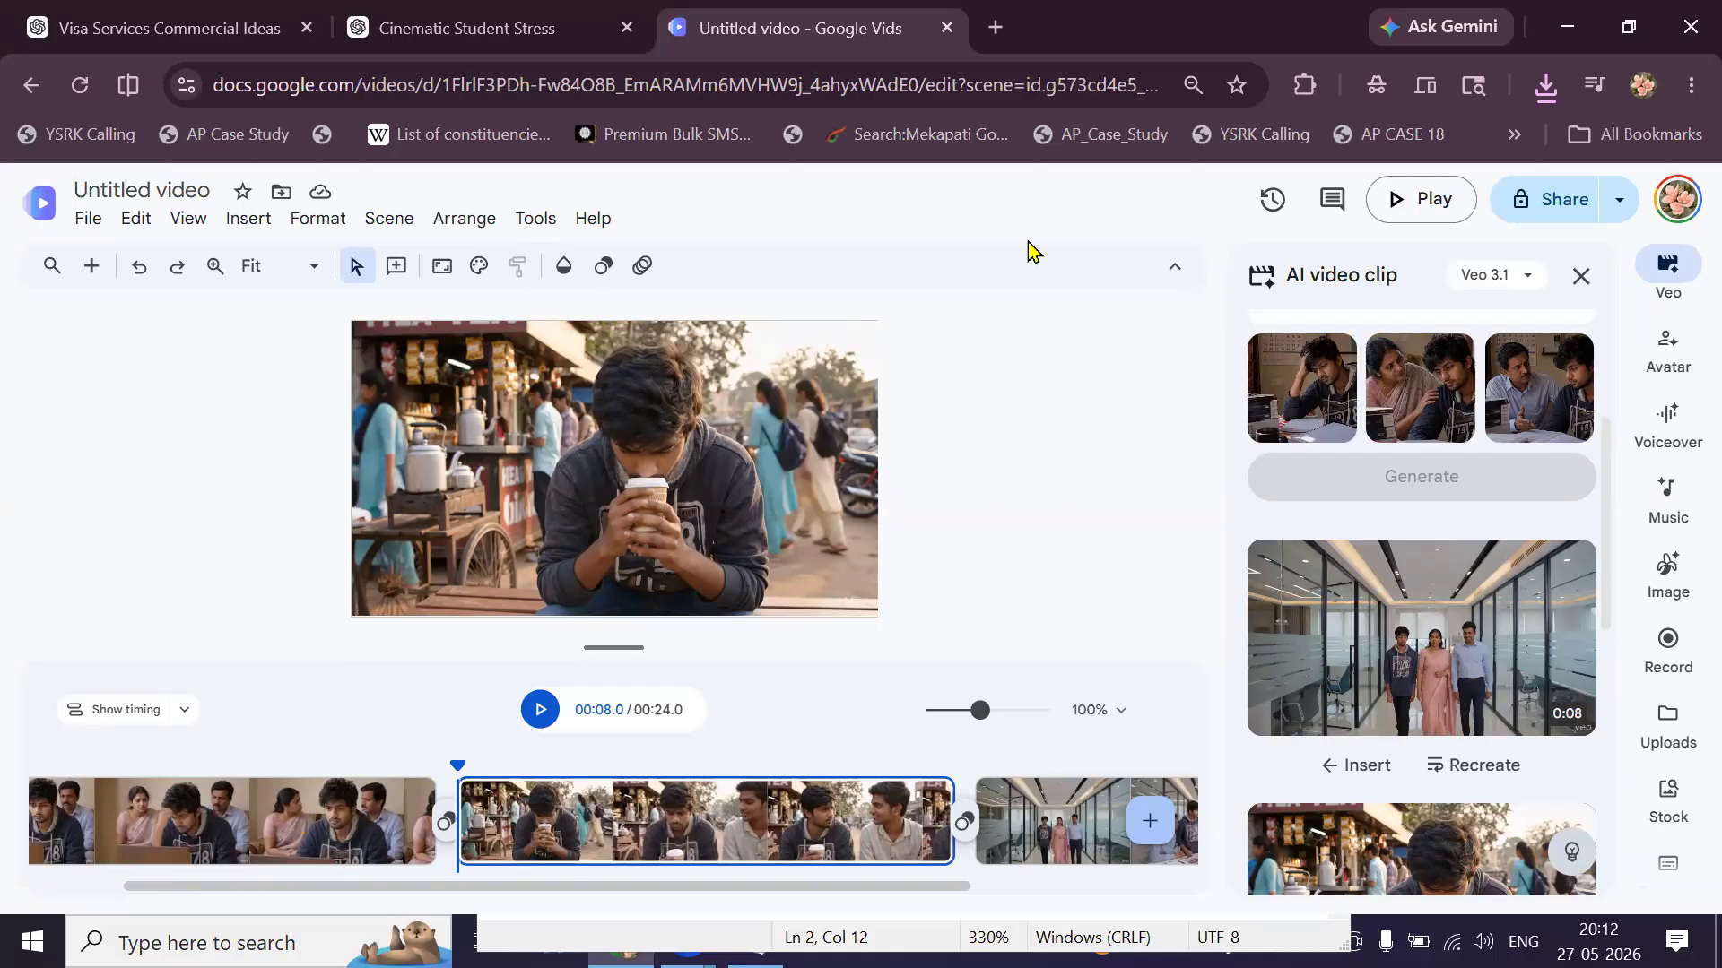
Go to canva.com in a new tab and create a new YouTube Video design.
key(ctrl+t)
text(c)
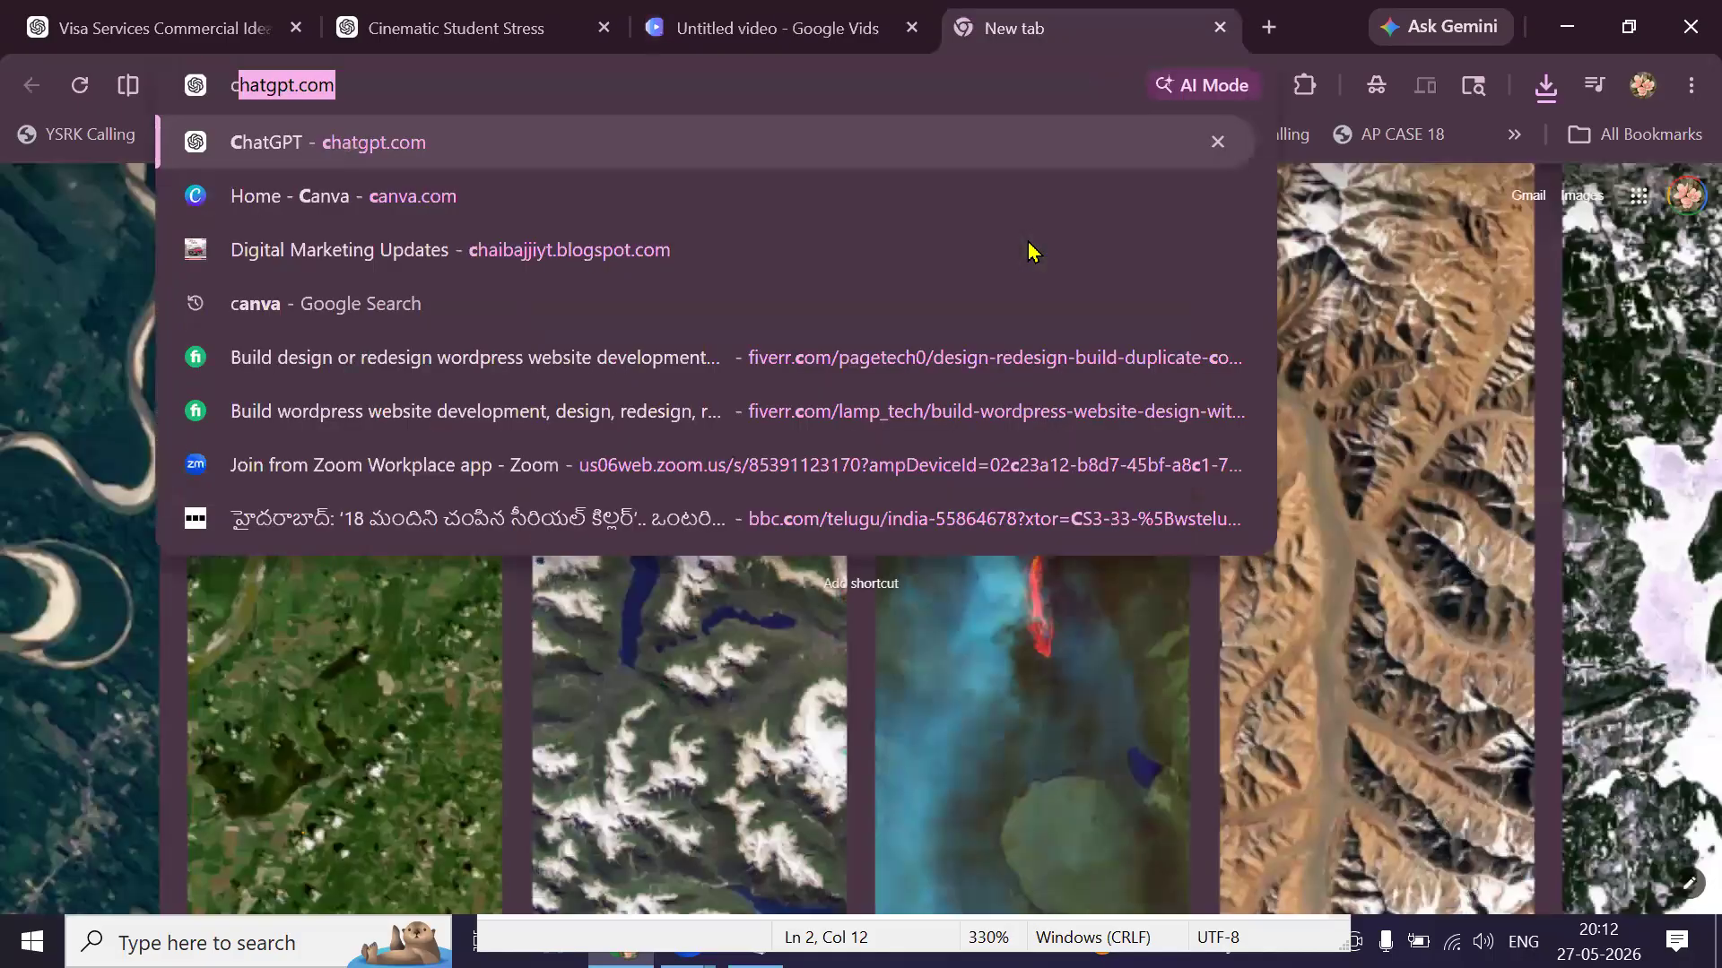
text(a)
key(Return)
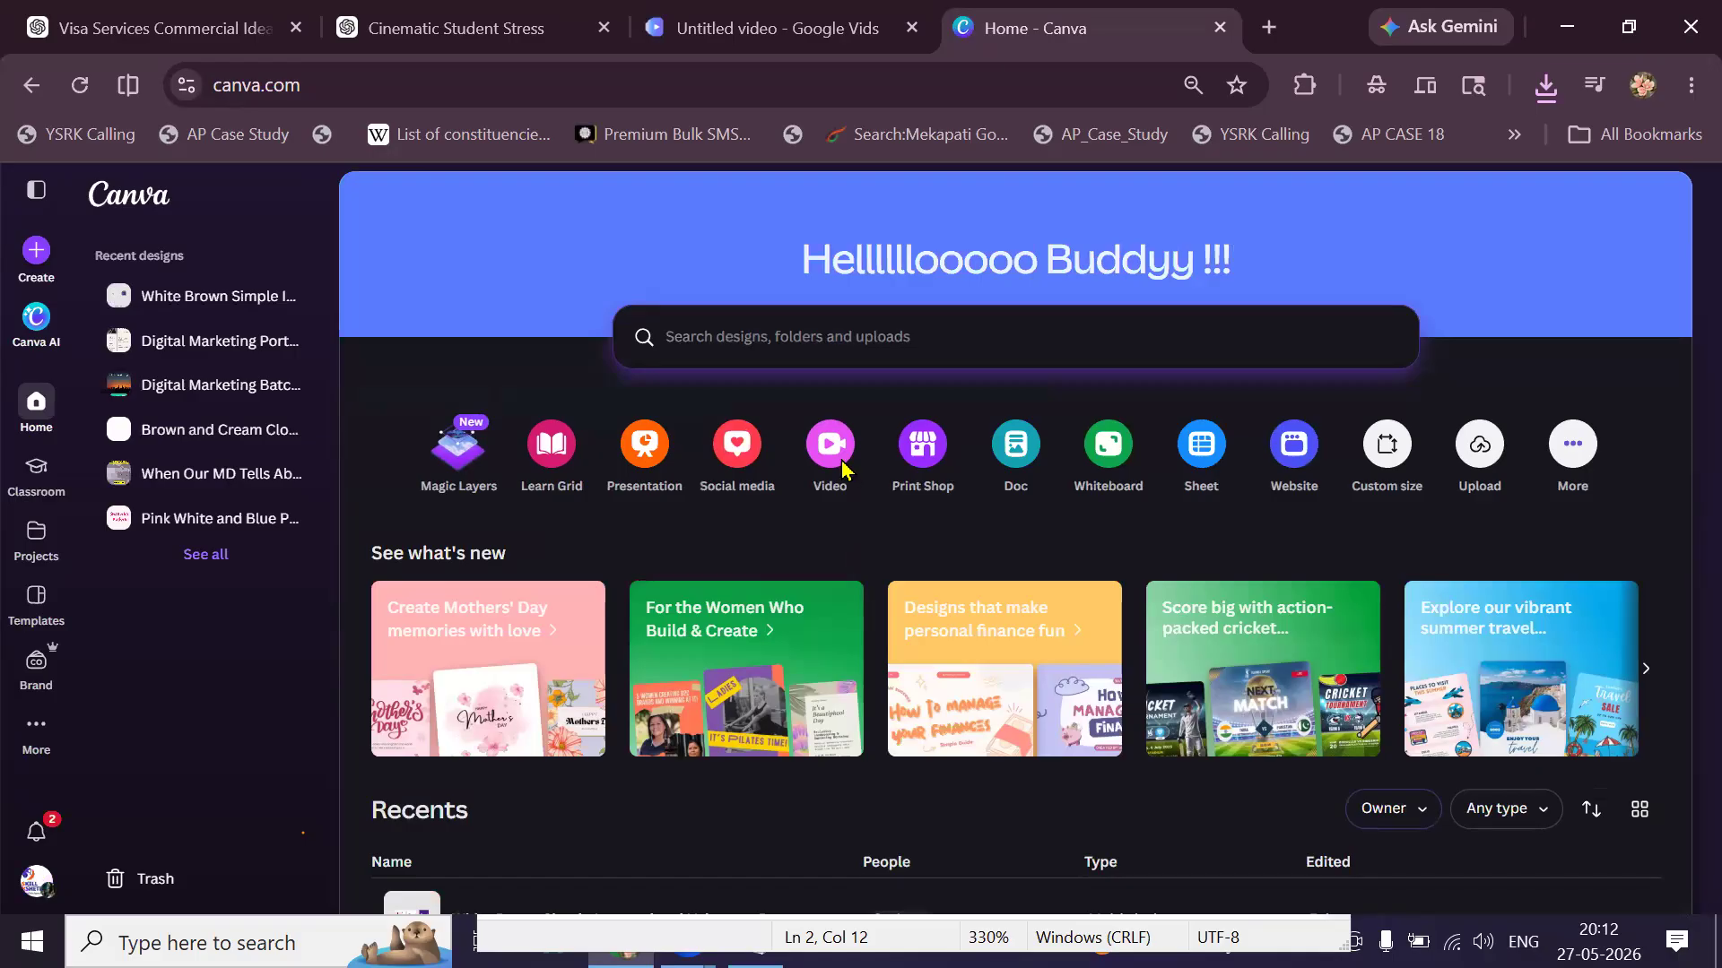
click(830, 445)
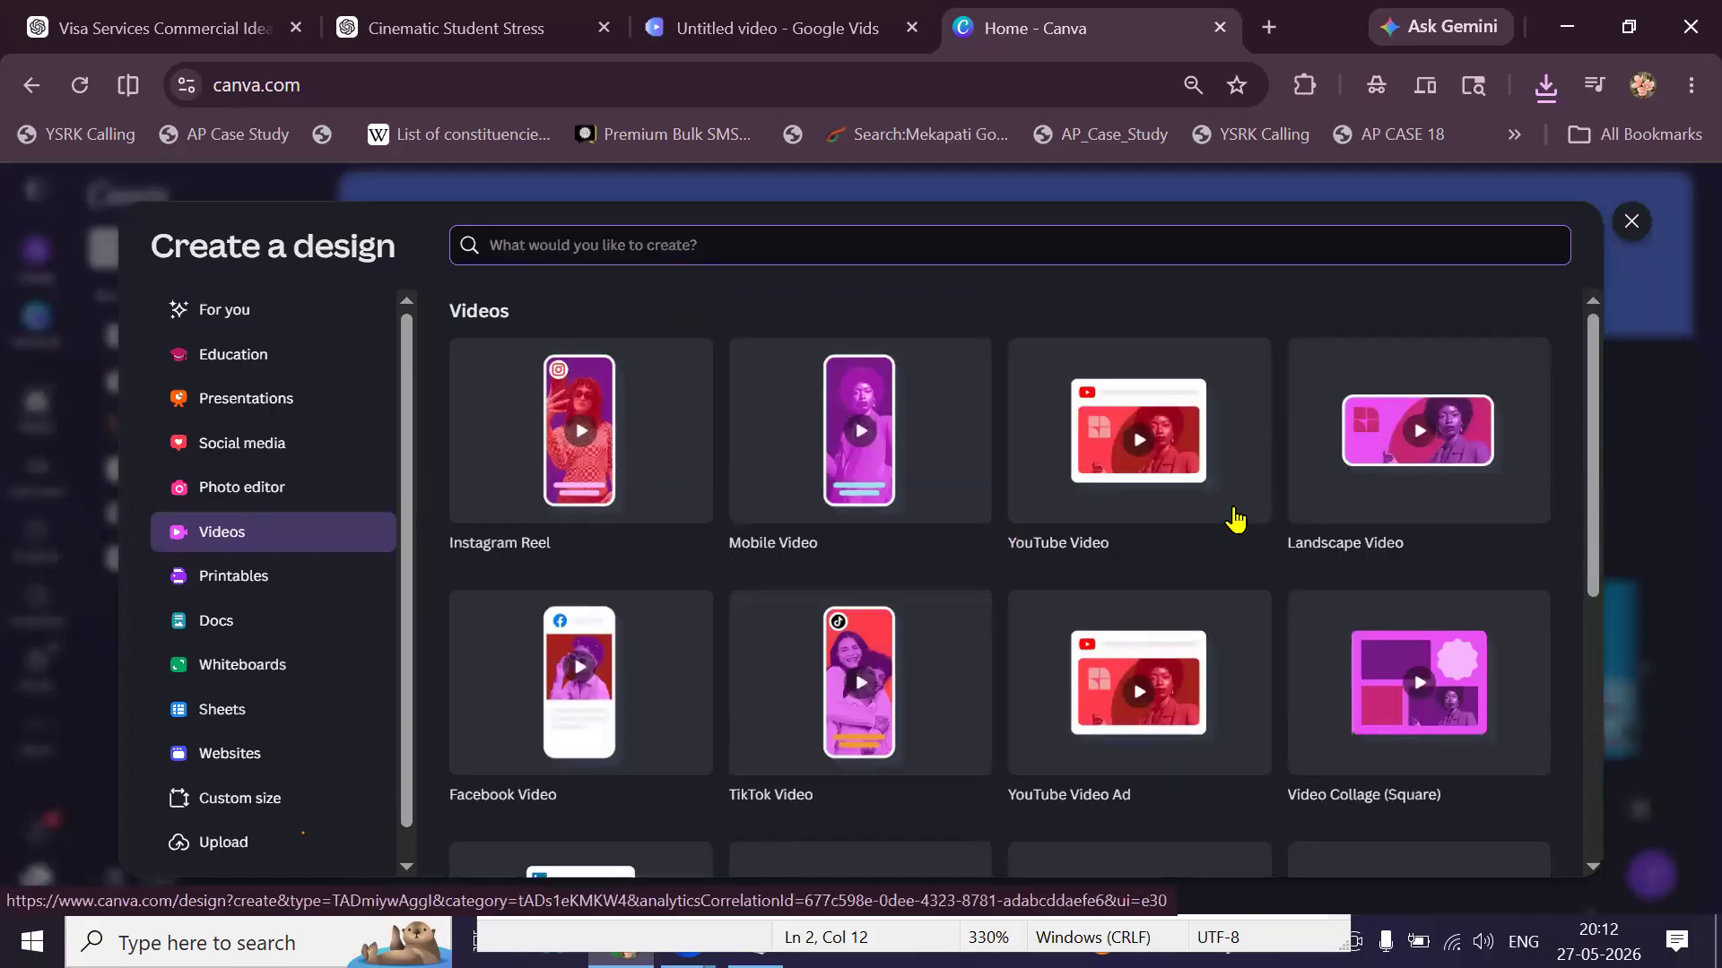
click(1200, 472)
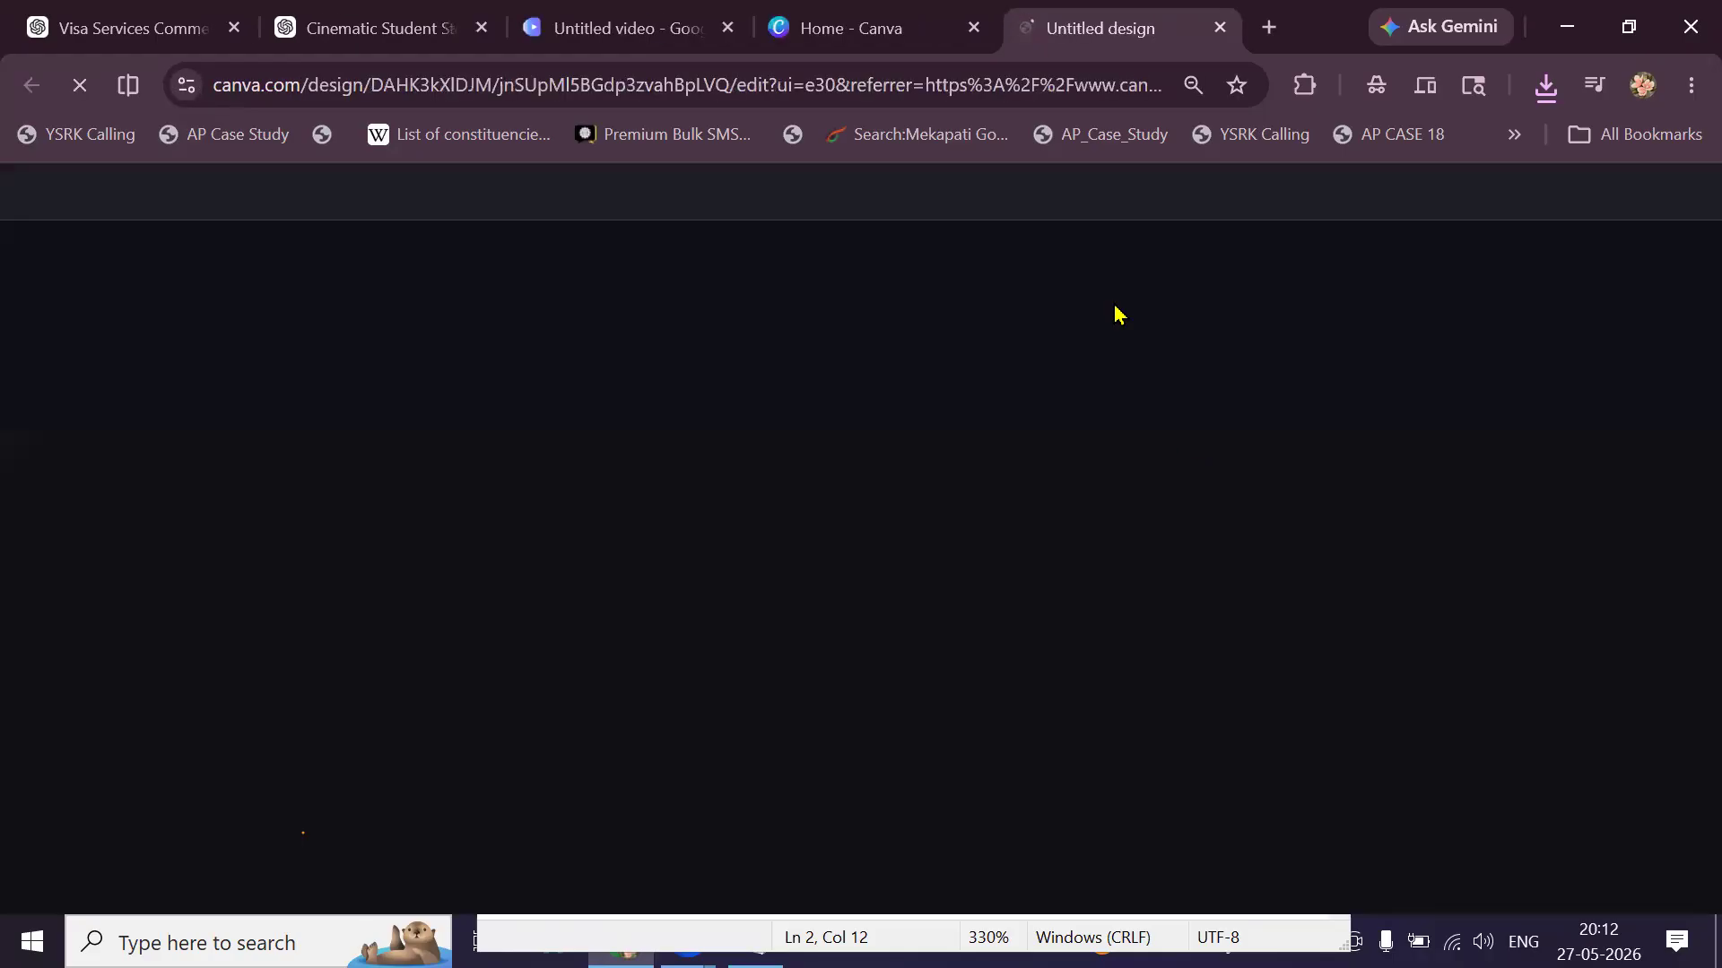
Close the Google Vids and Visa Services tabs and show the Uploads media library.
click(730, 31)
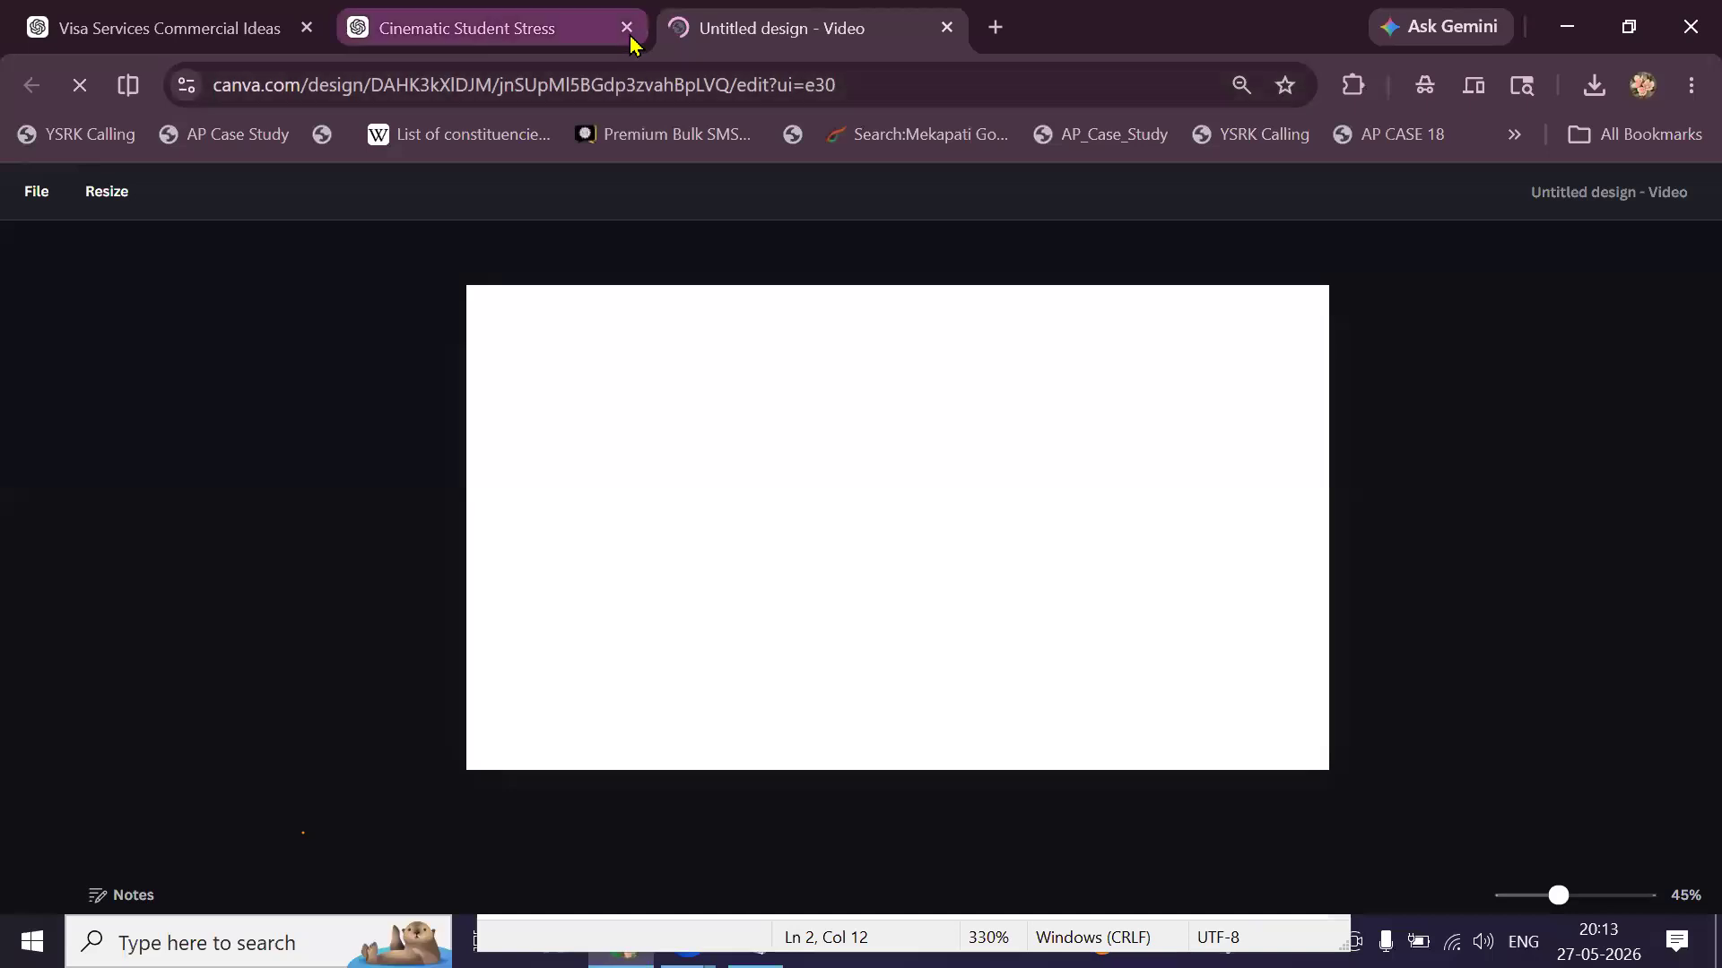
click(306, 27)
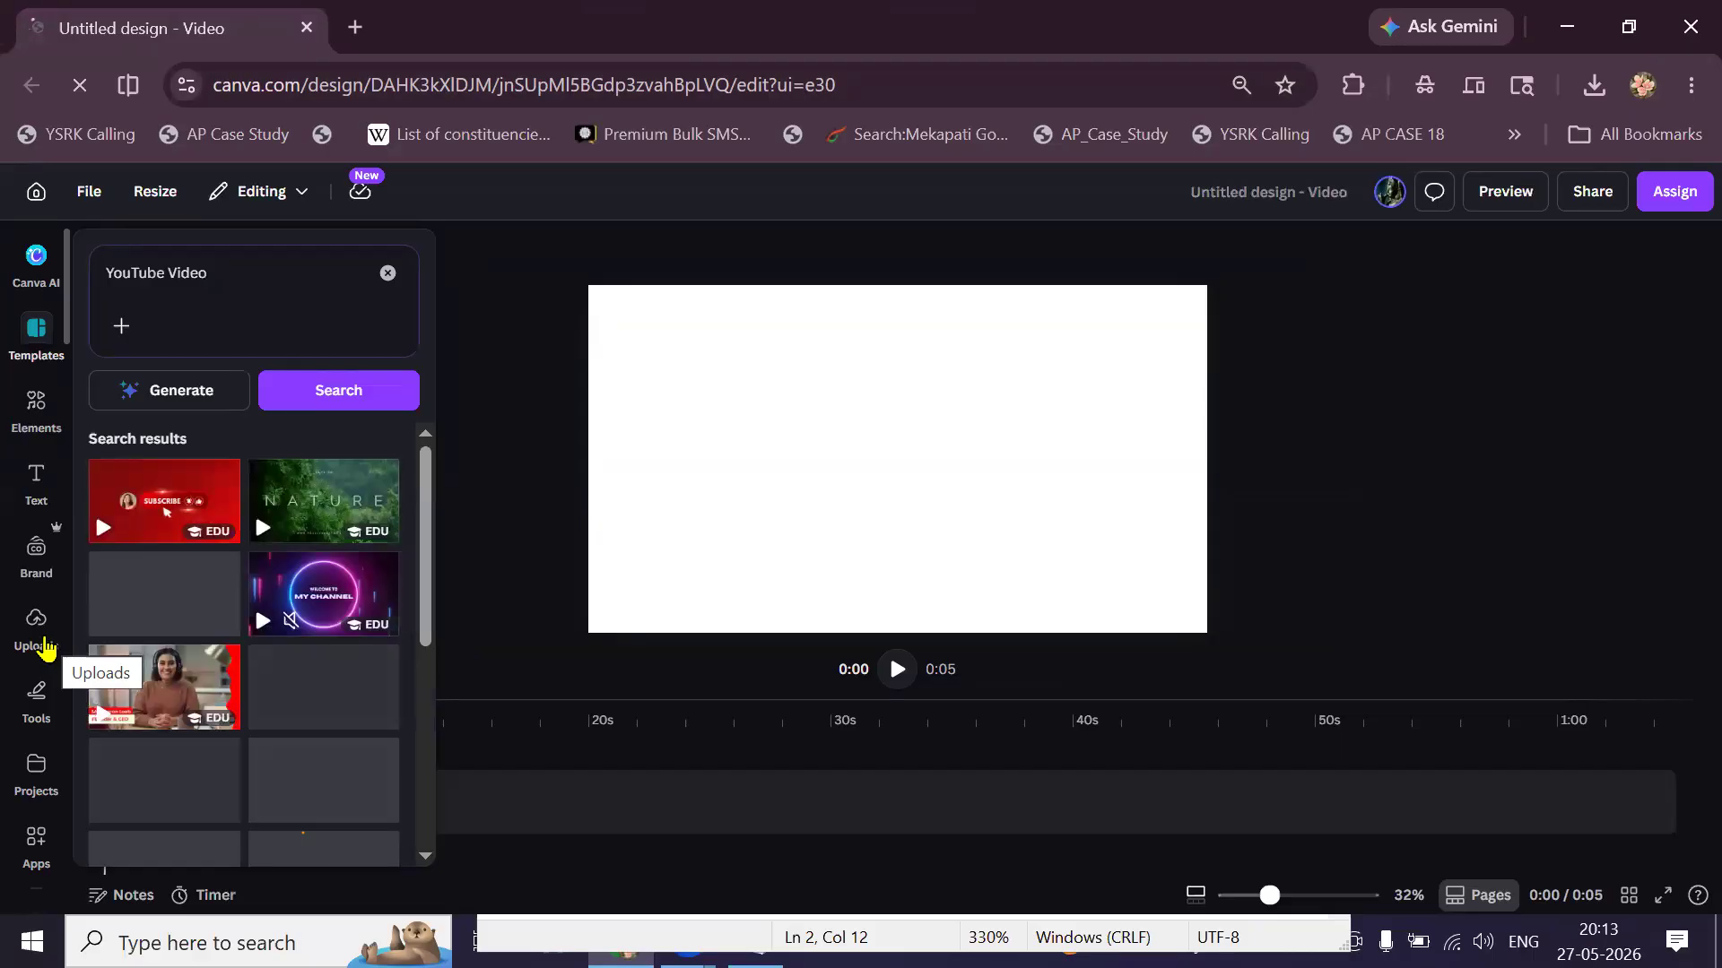
click(45, 649)
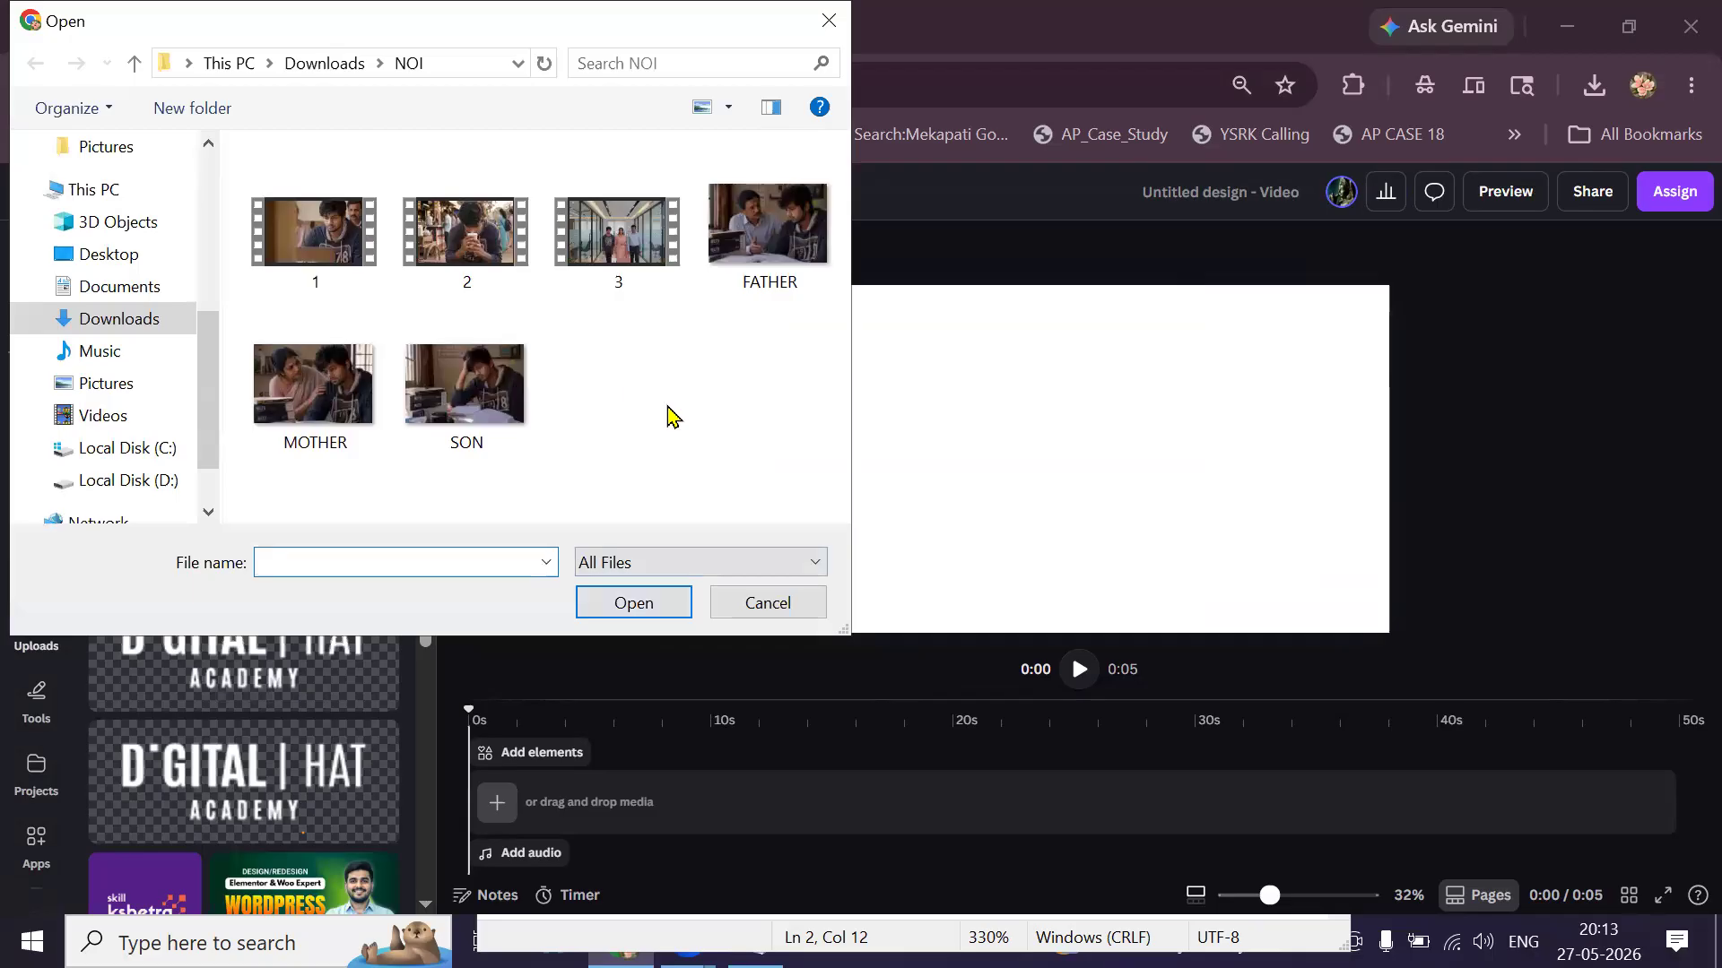
Upload clips 1, 2 and 3 from the NOI folder into Canva.
click(314, 184)
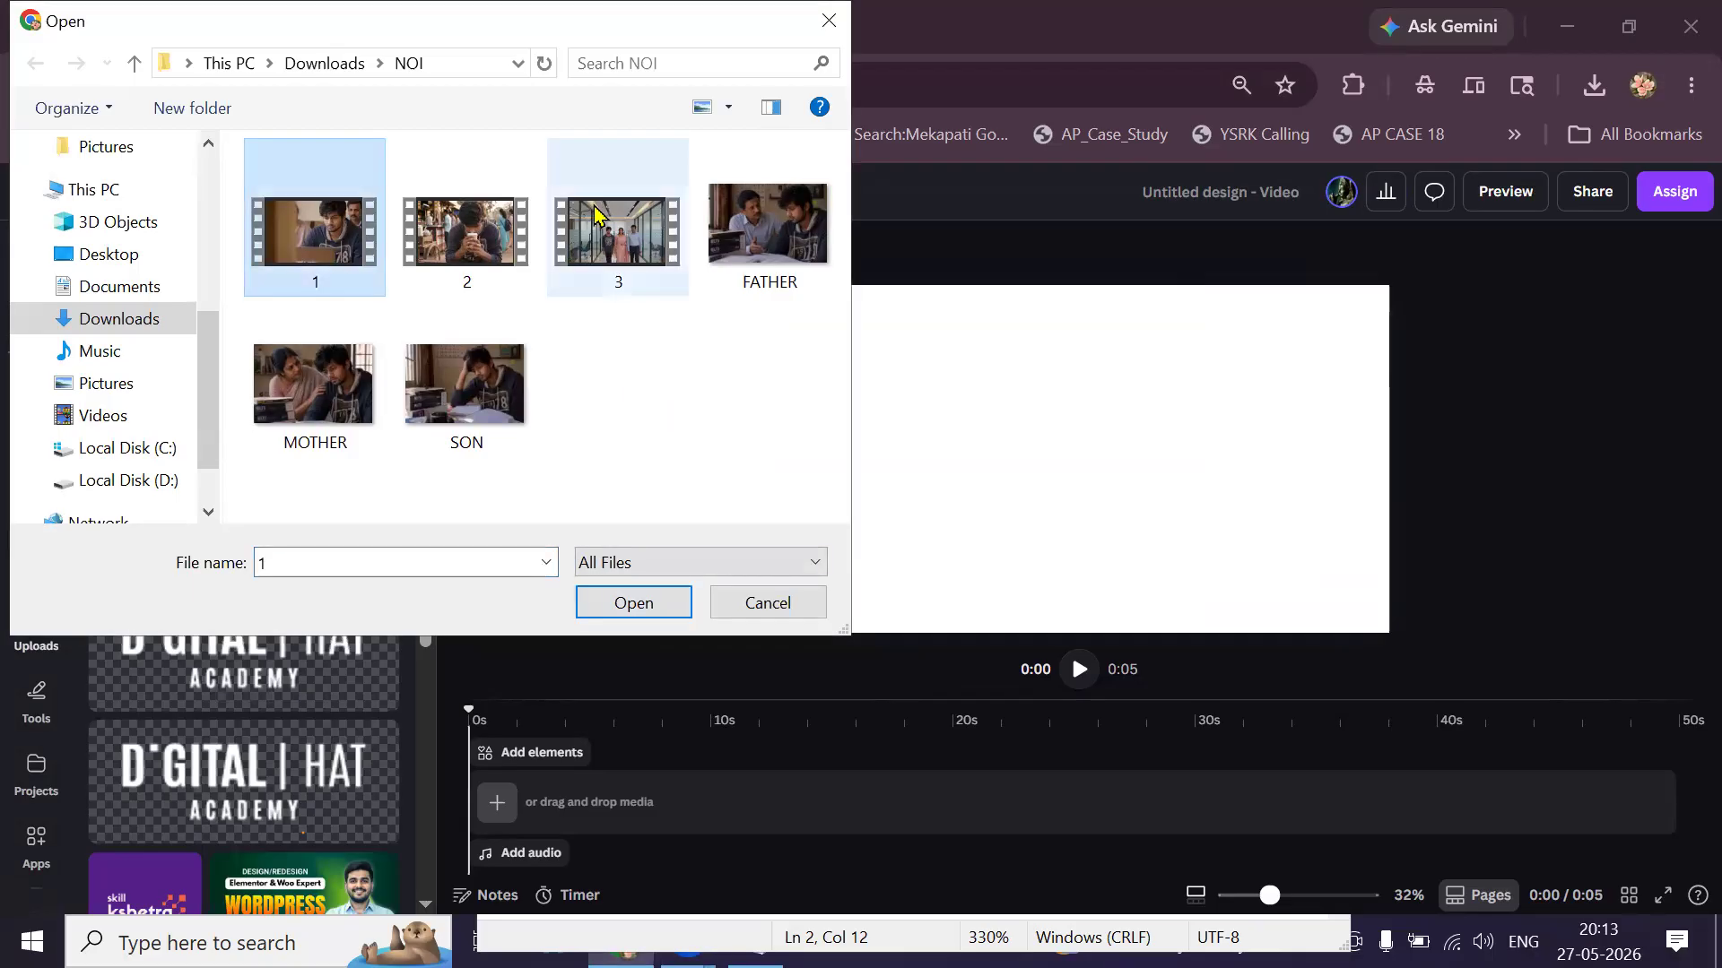
shift+click(594, 216)
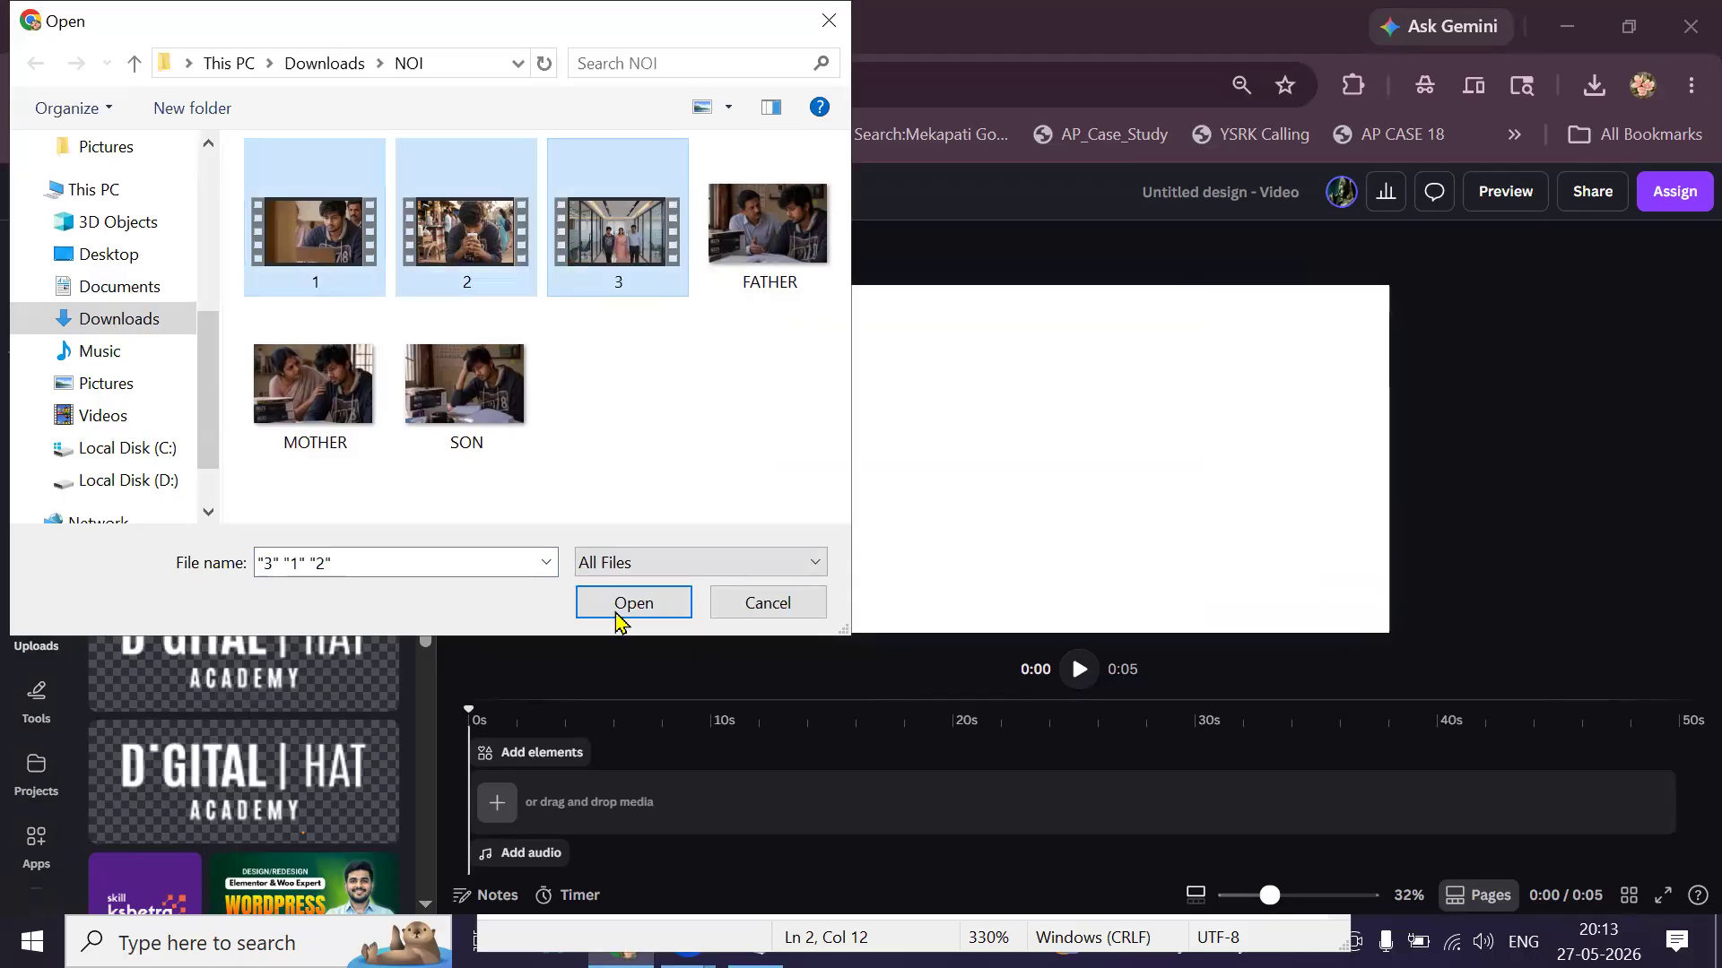
click(631, 602)
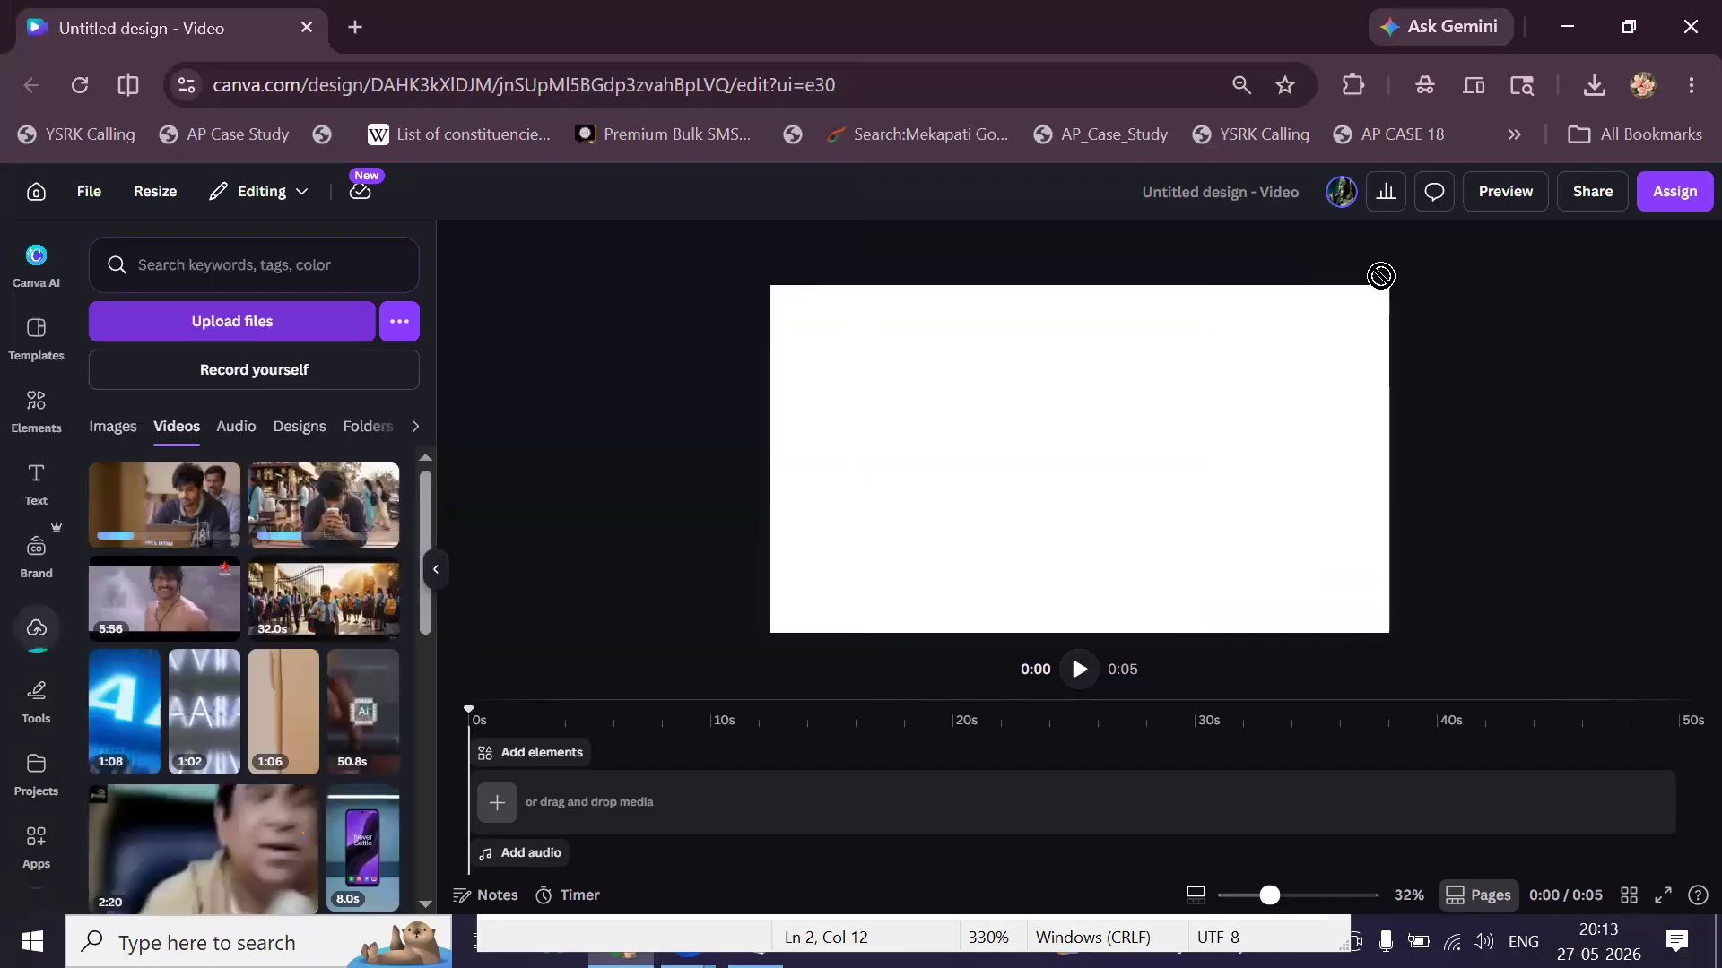
drag(1130, 309, 377, 565)
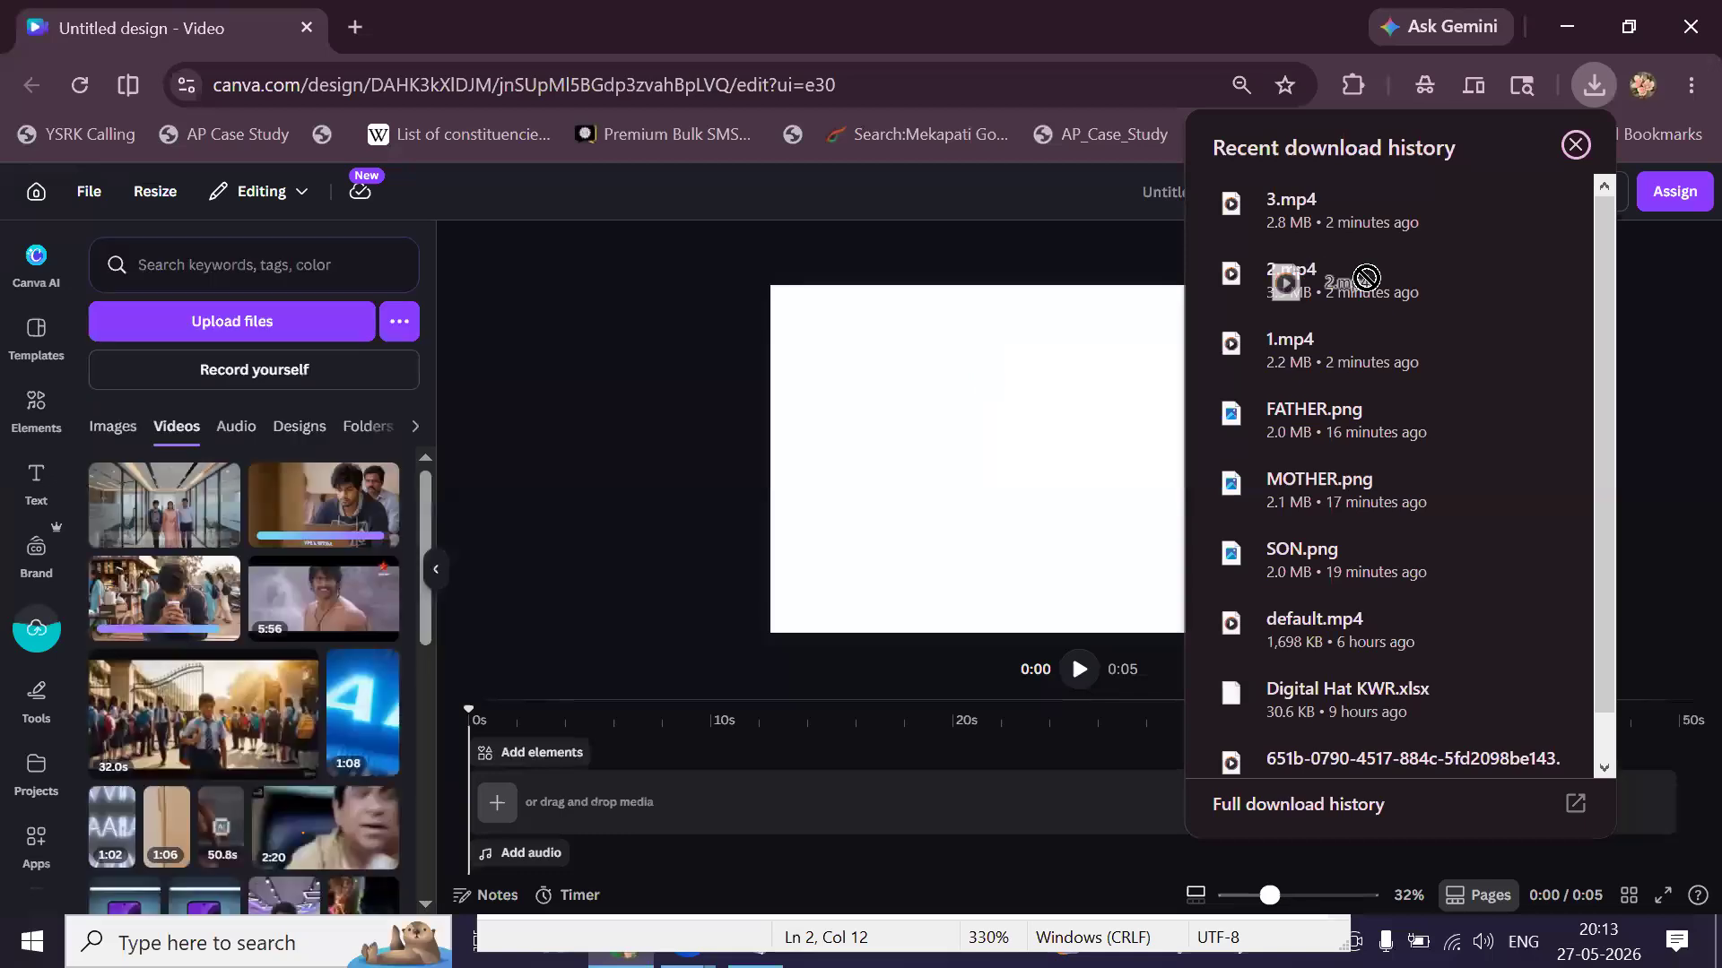
click(691, 385)
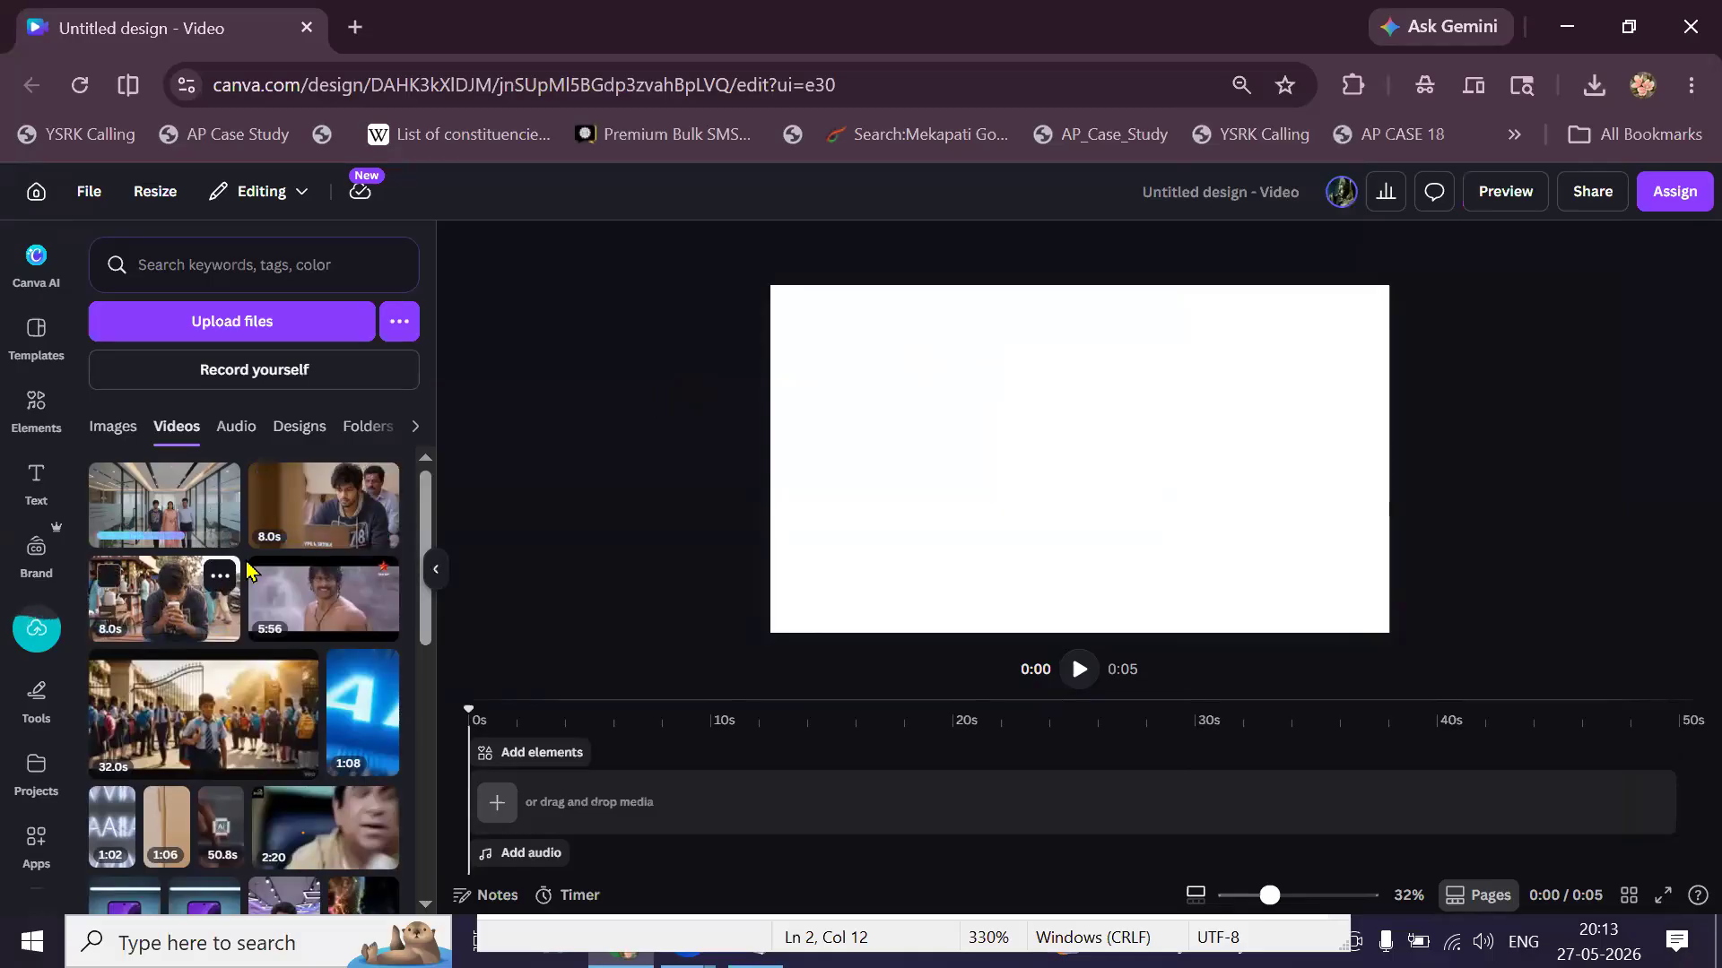
Place clip 1, the chai-stall clip and the office clip on the timeline in order.
click(291, 543)
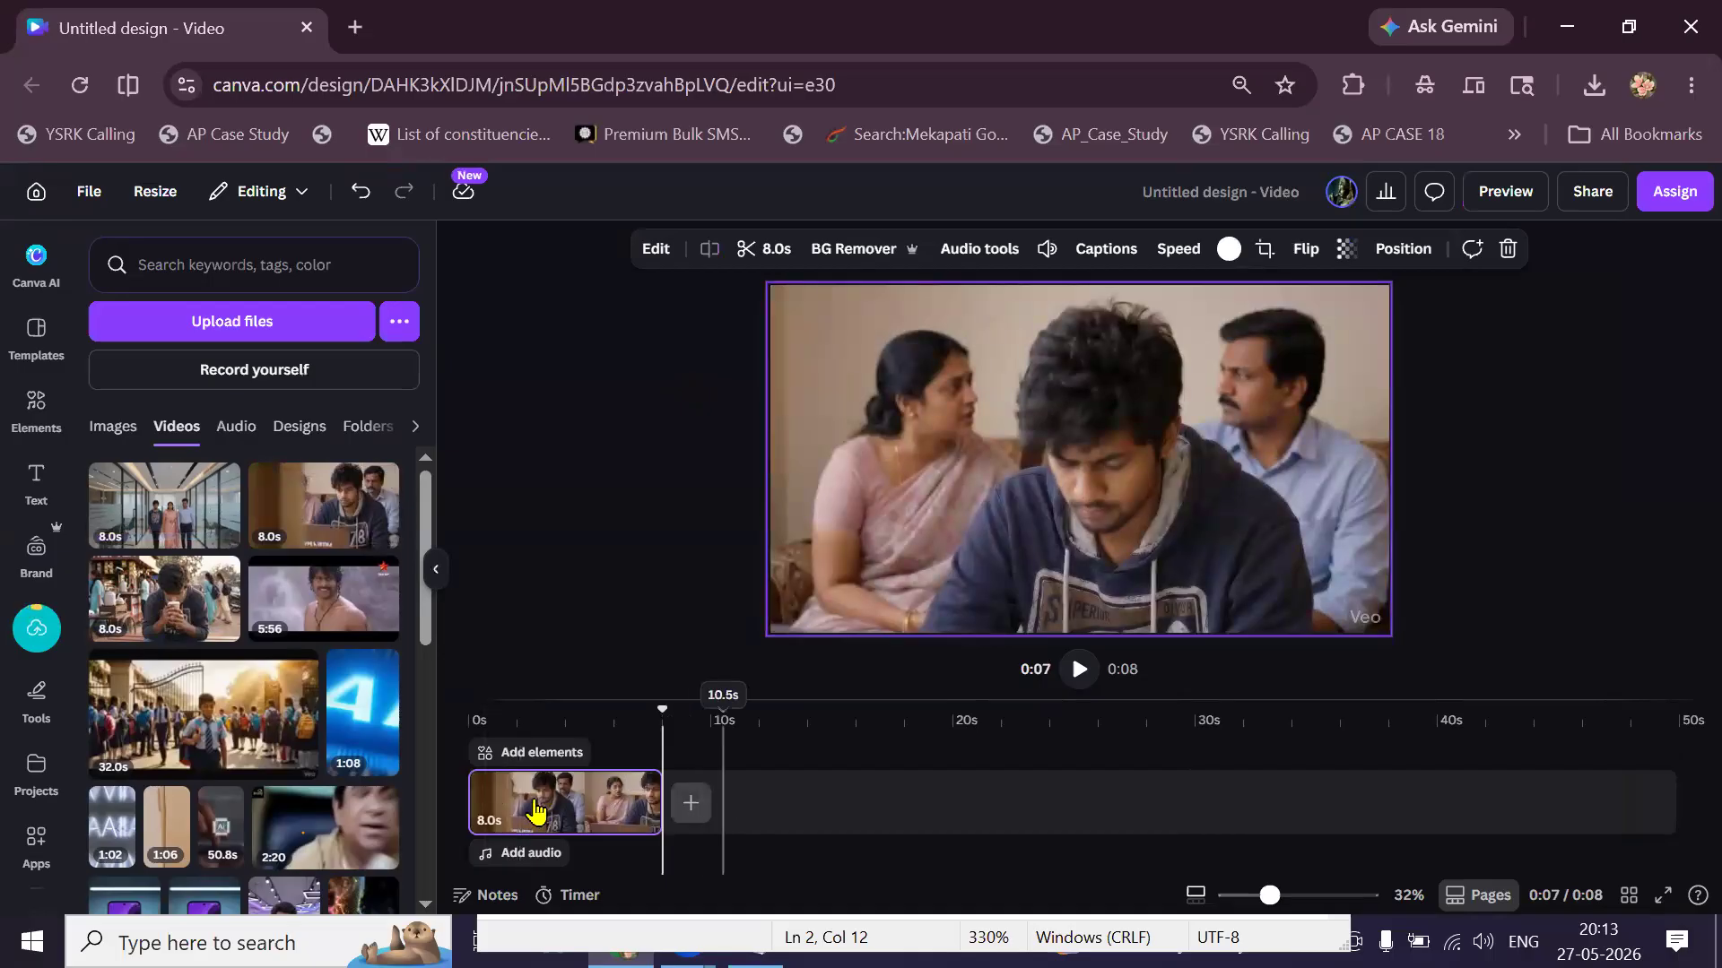
click(215, 630)
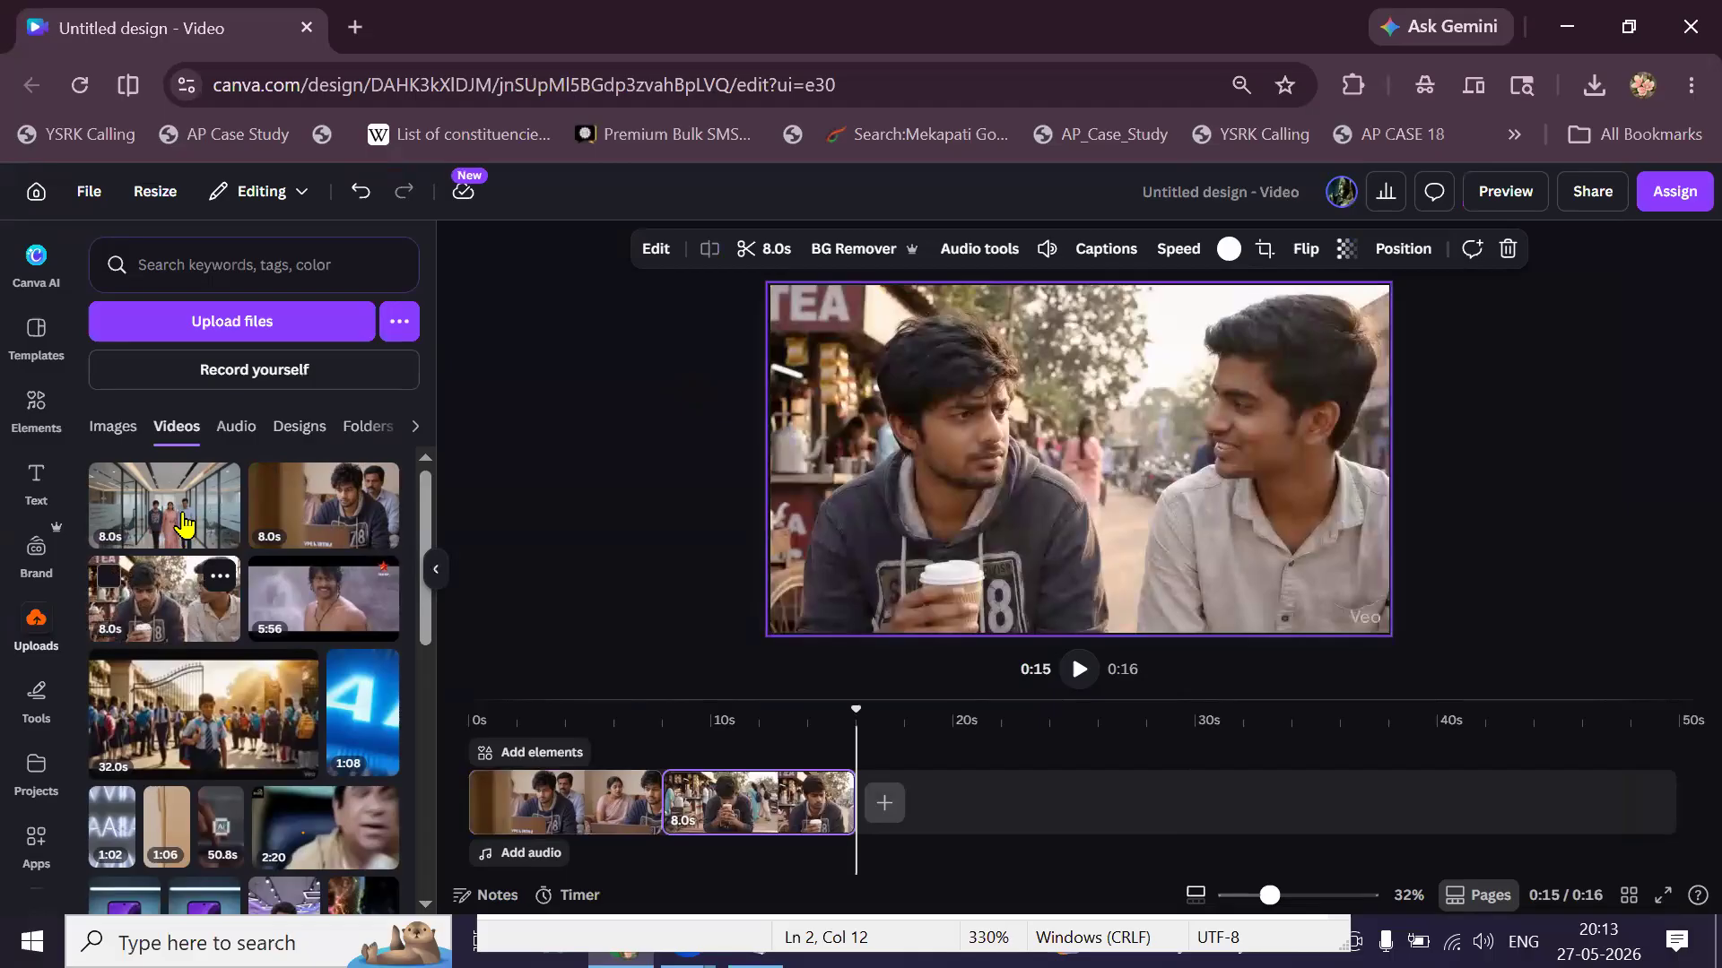
click(184, 521)
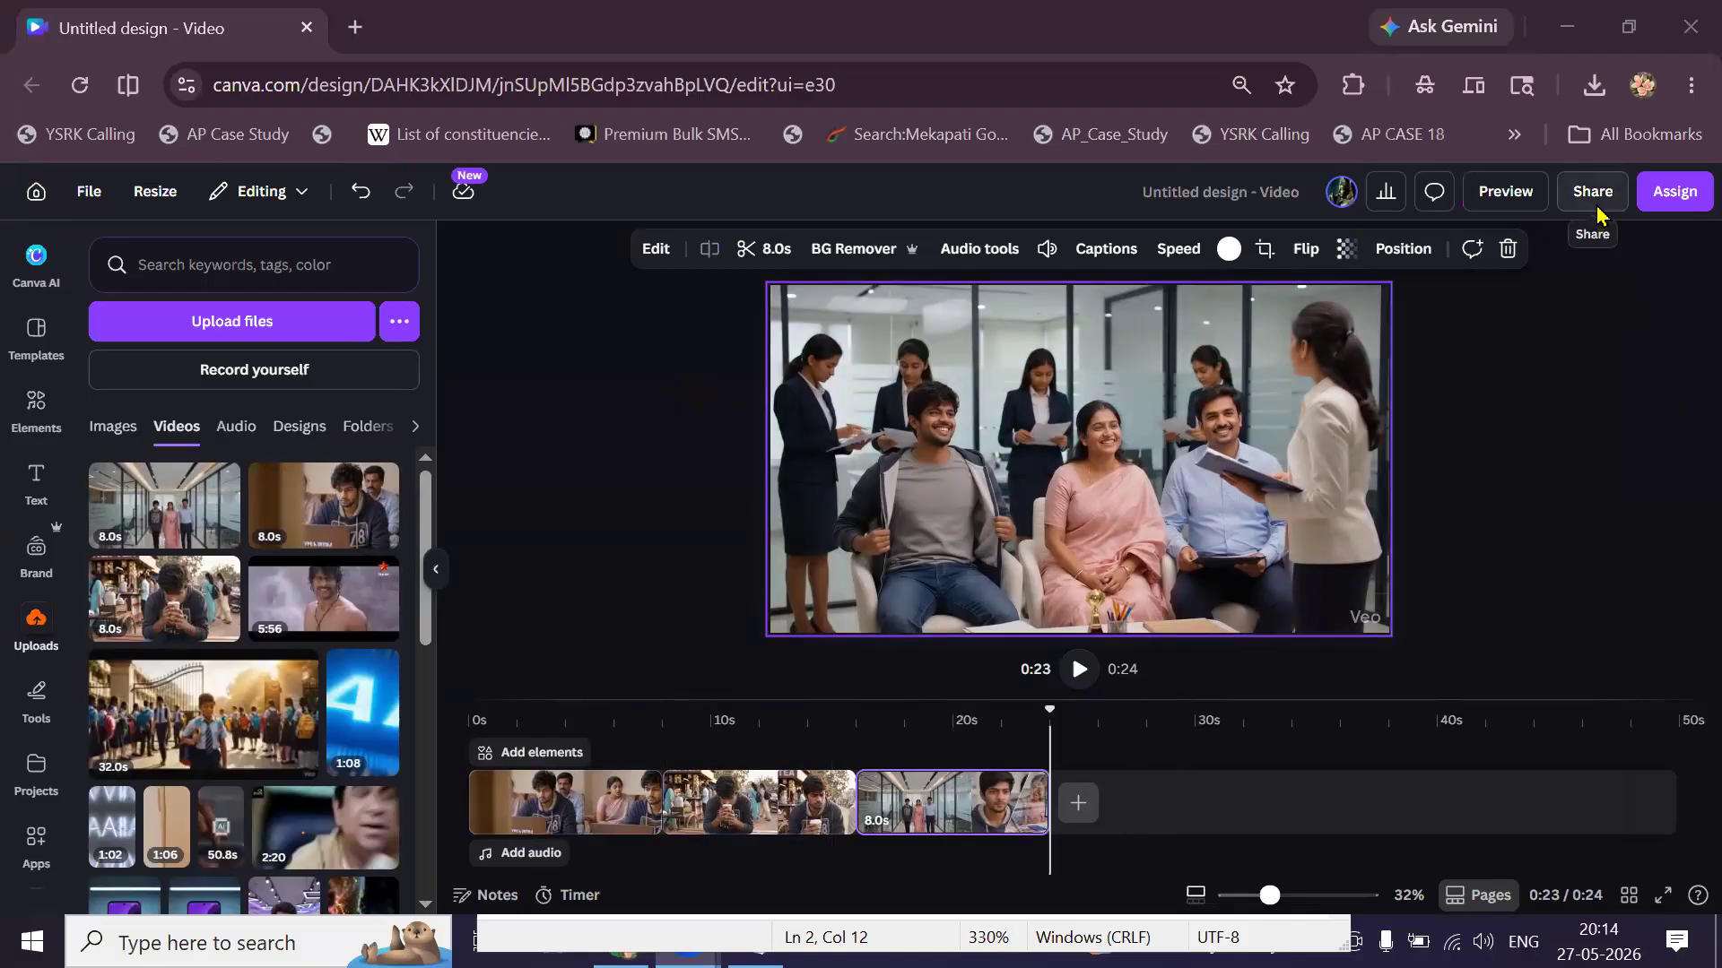
click(1594, 193)
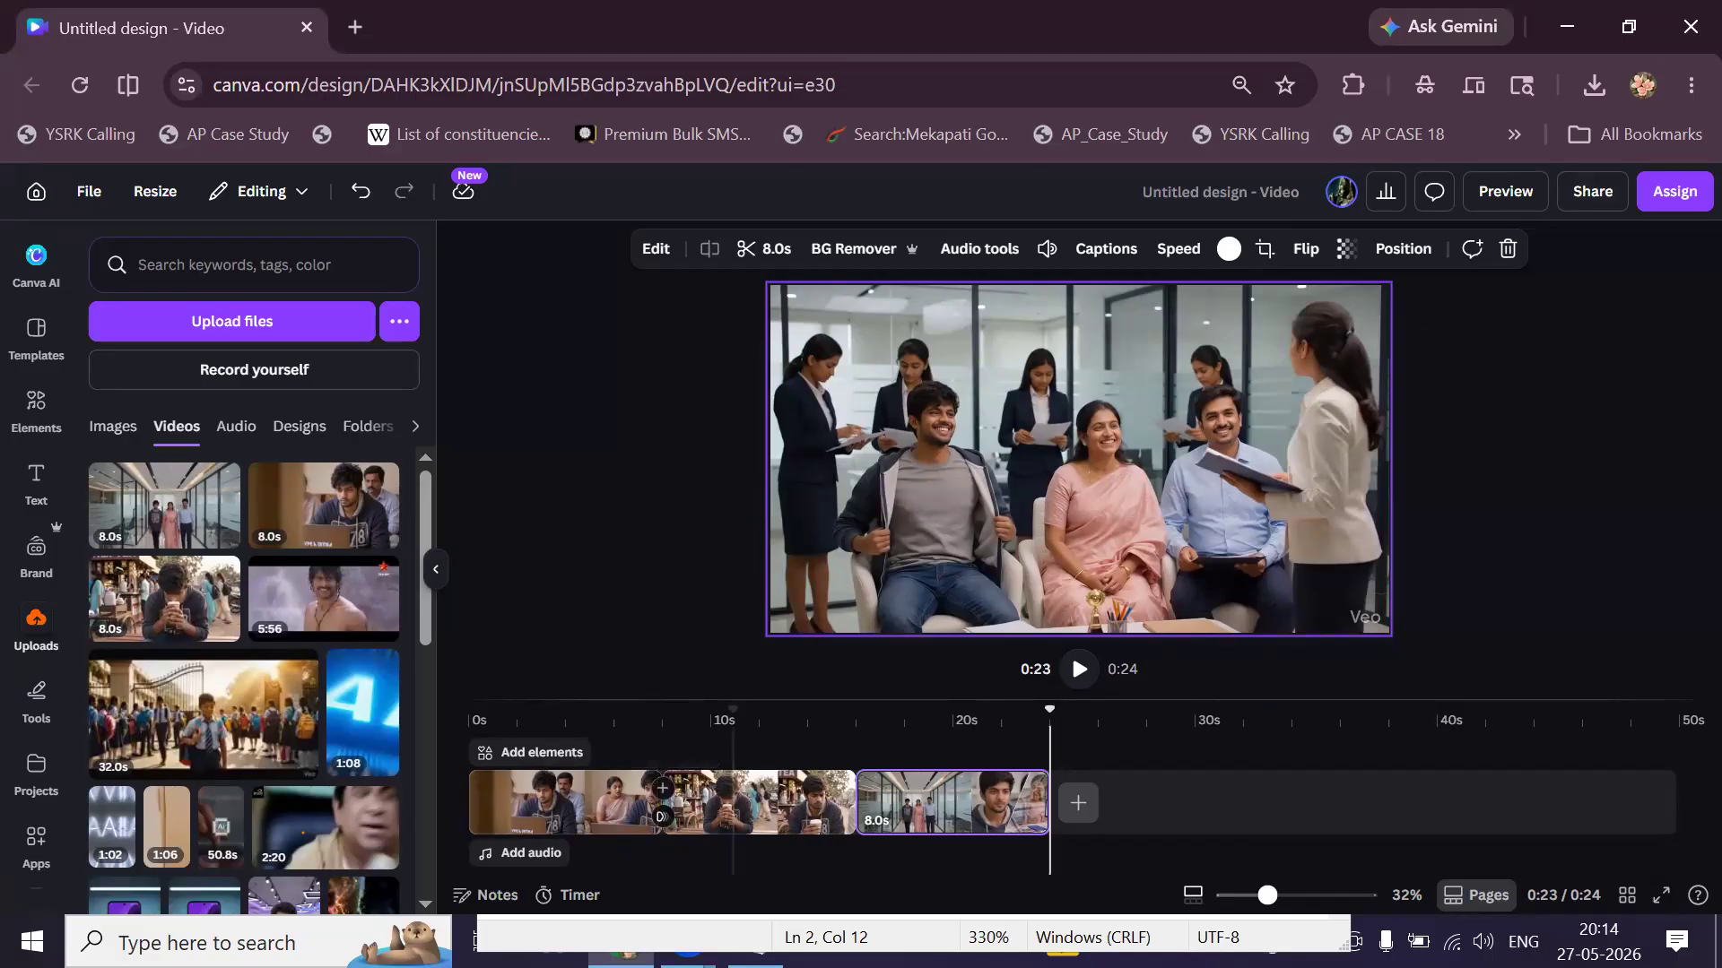
Replace the Notepad notes with 'animations', 'timing', 'transitions', fixing the 'Ttiming' typo.
key(alt+Tab)
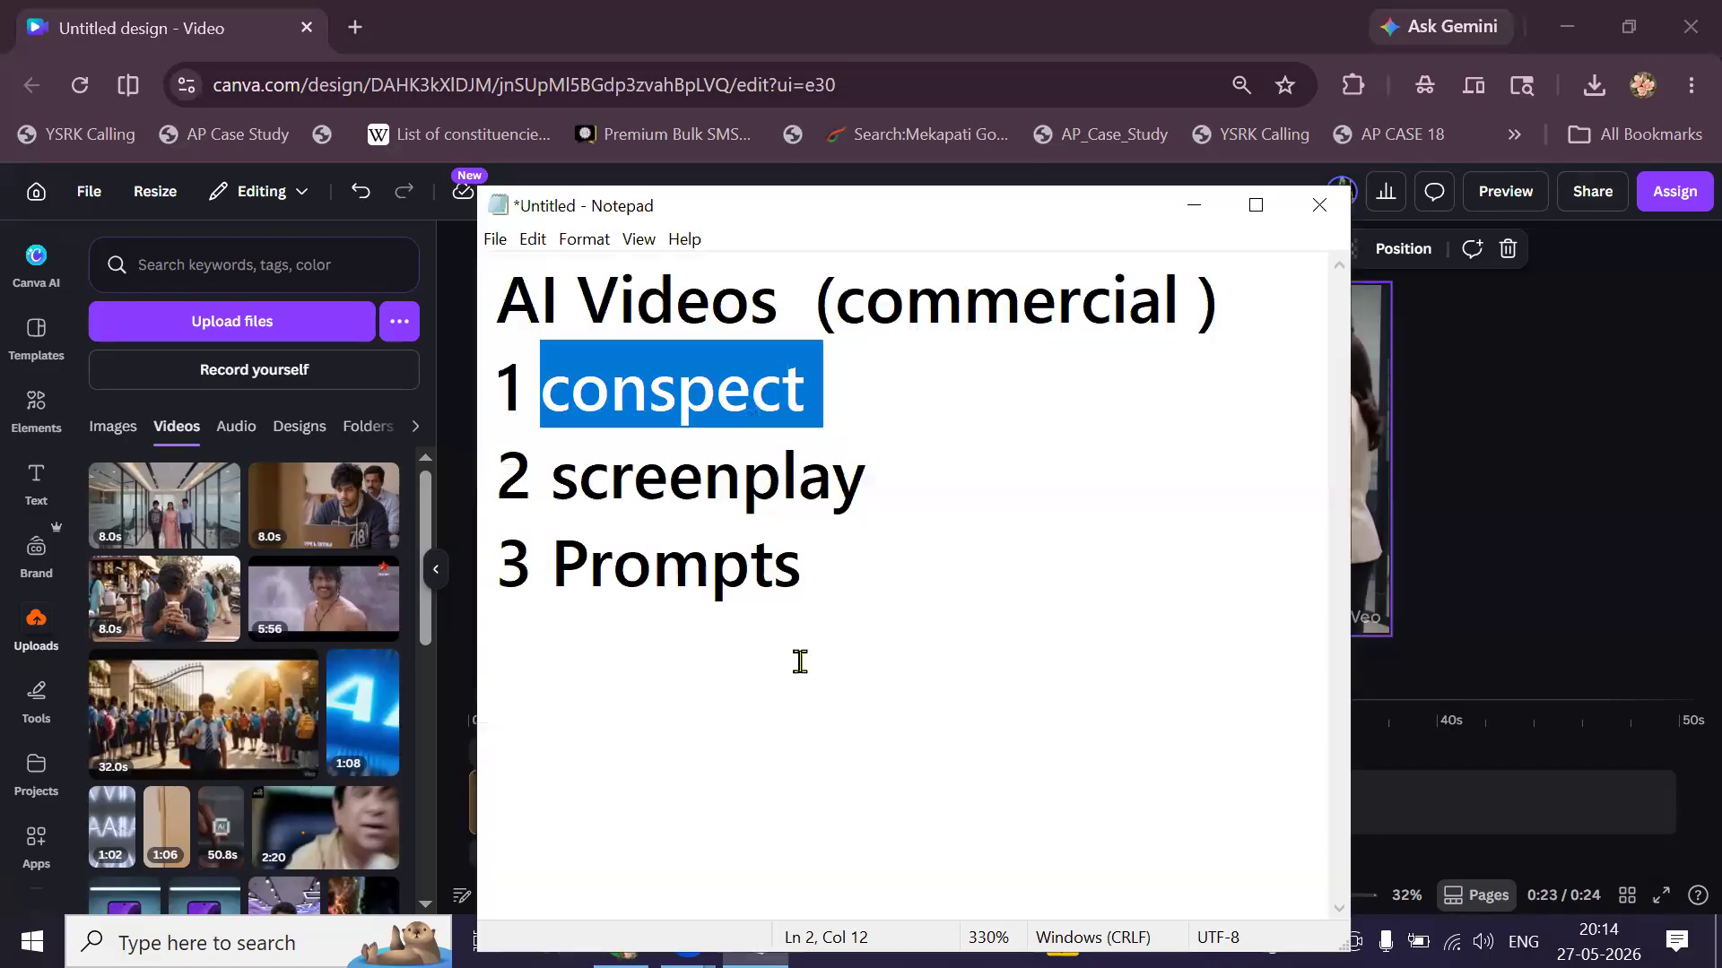
key(ctrl+a)
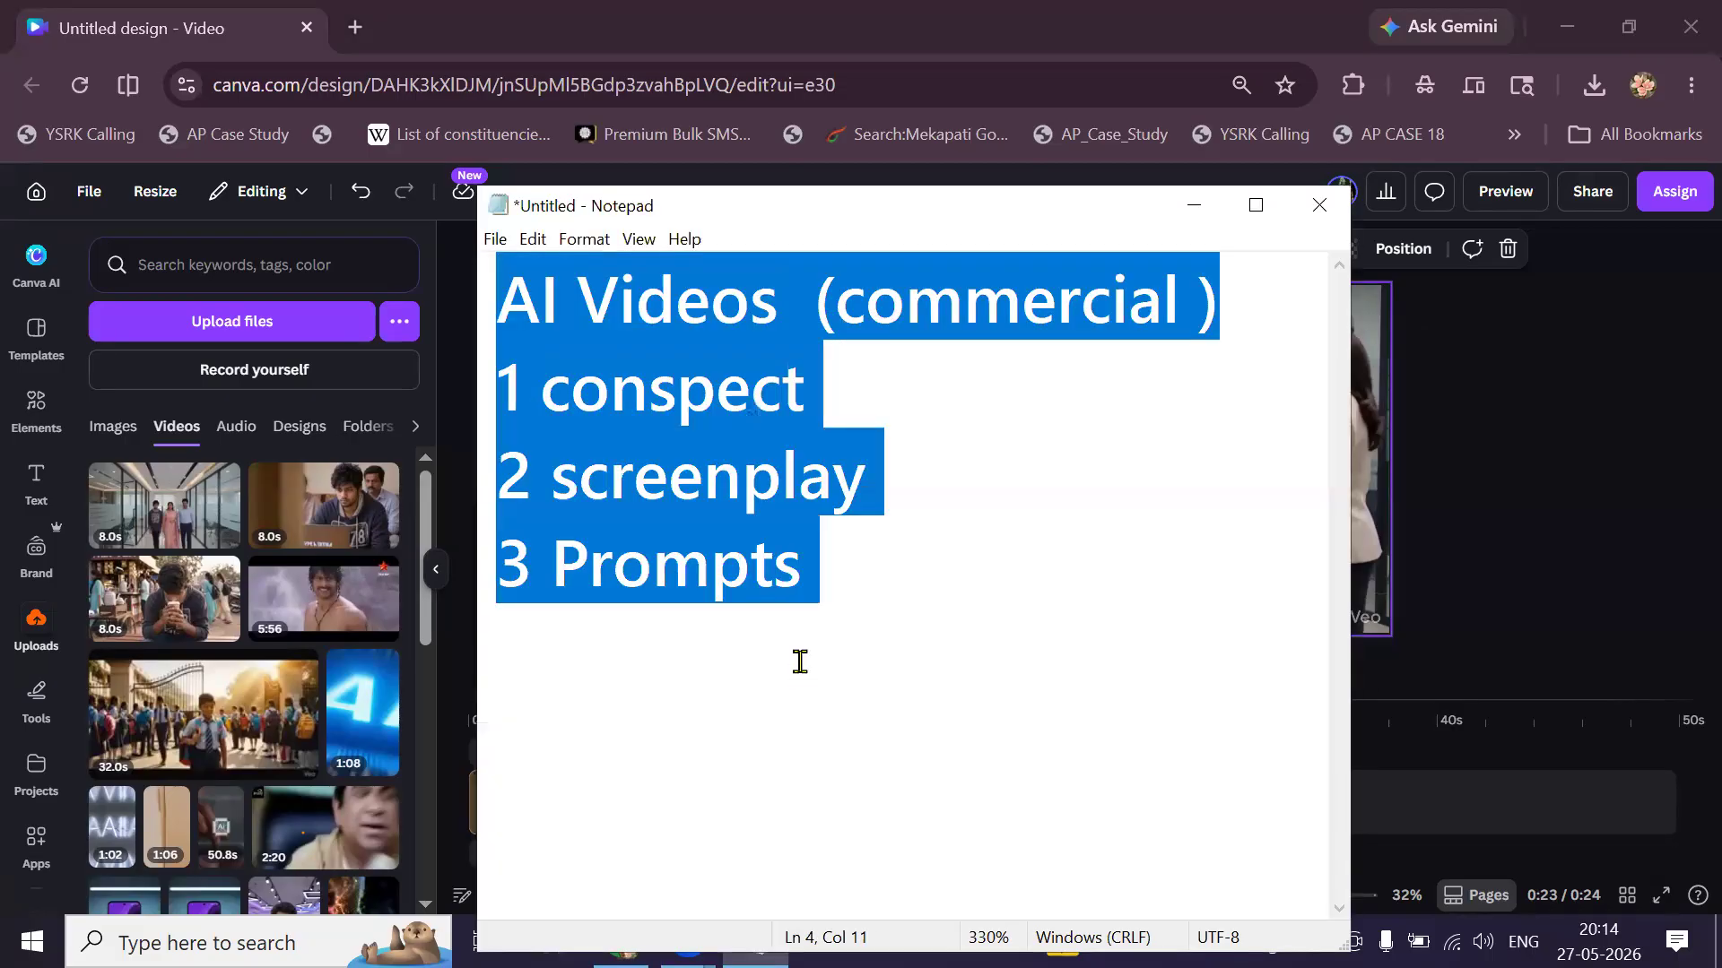
click(800, 662)
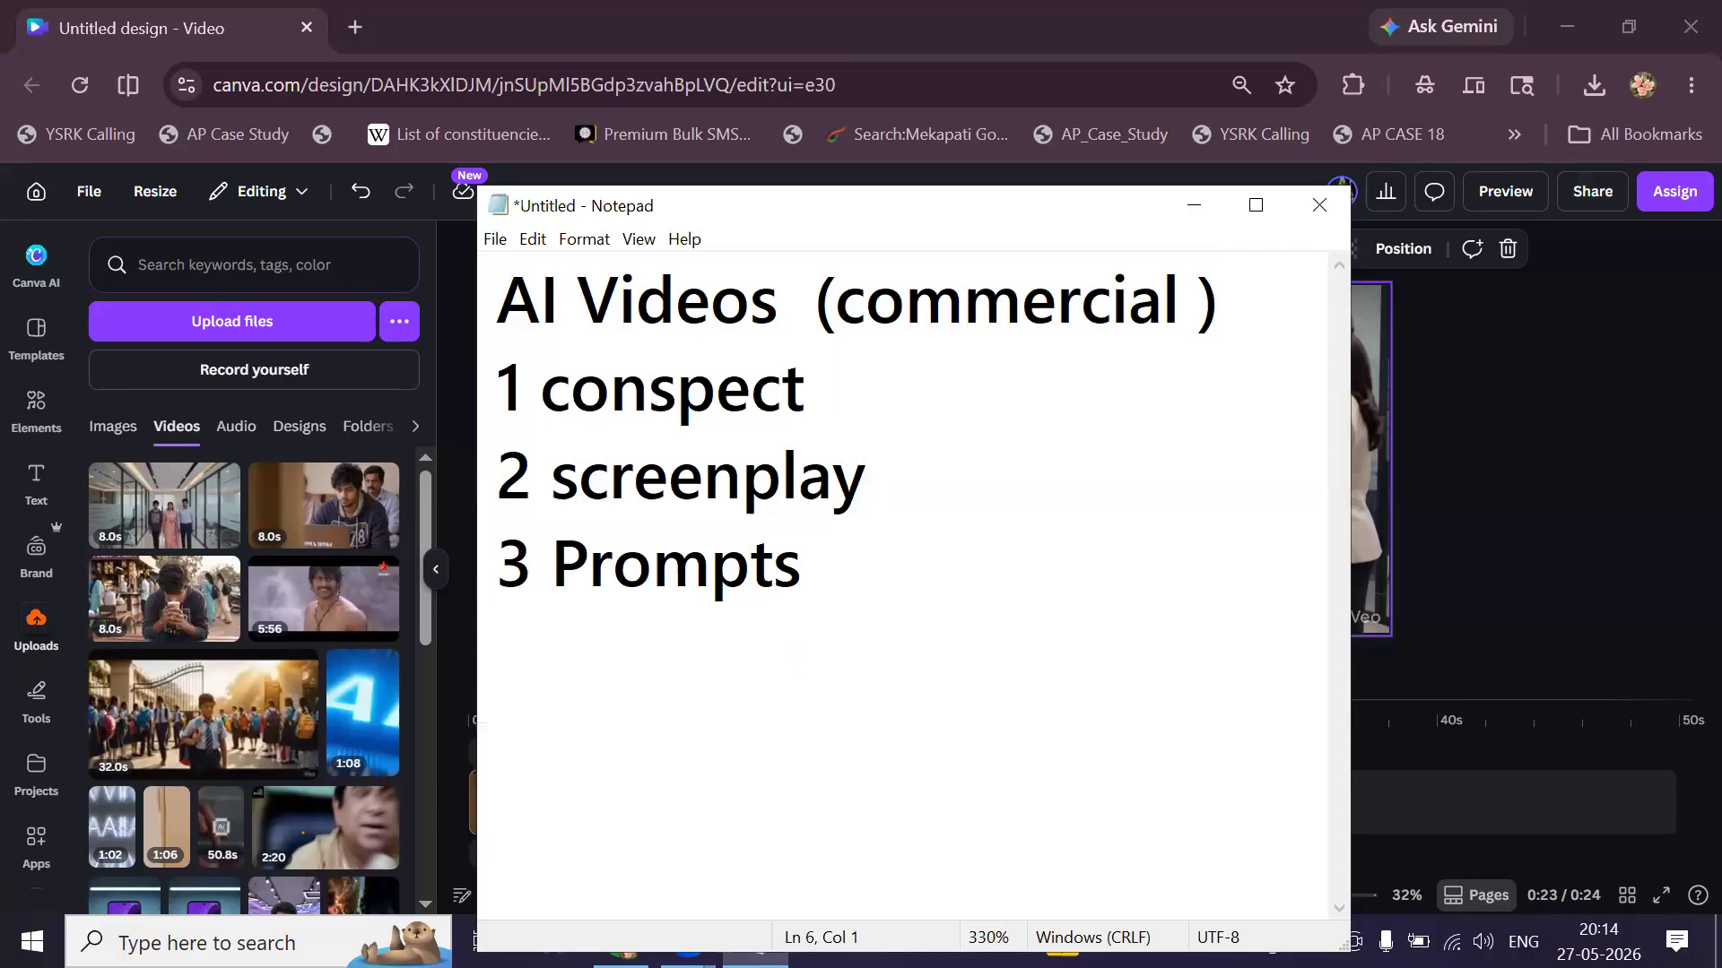
text(1 anim)
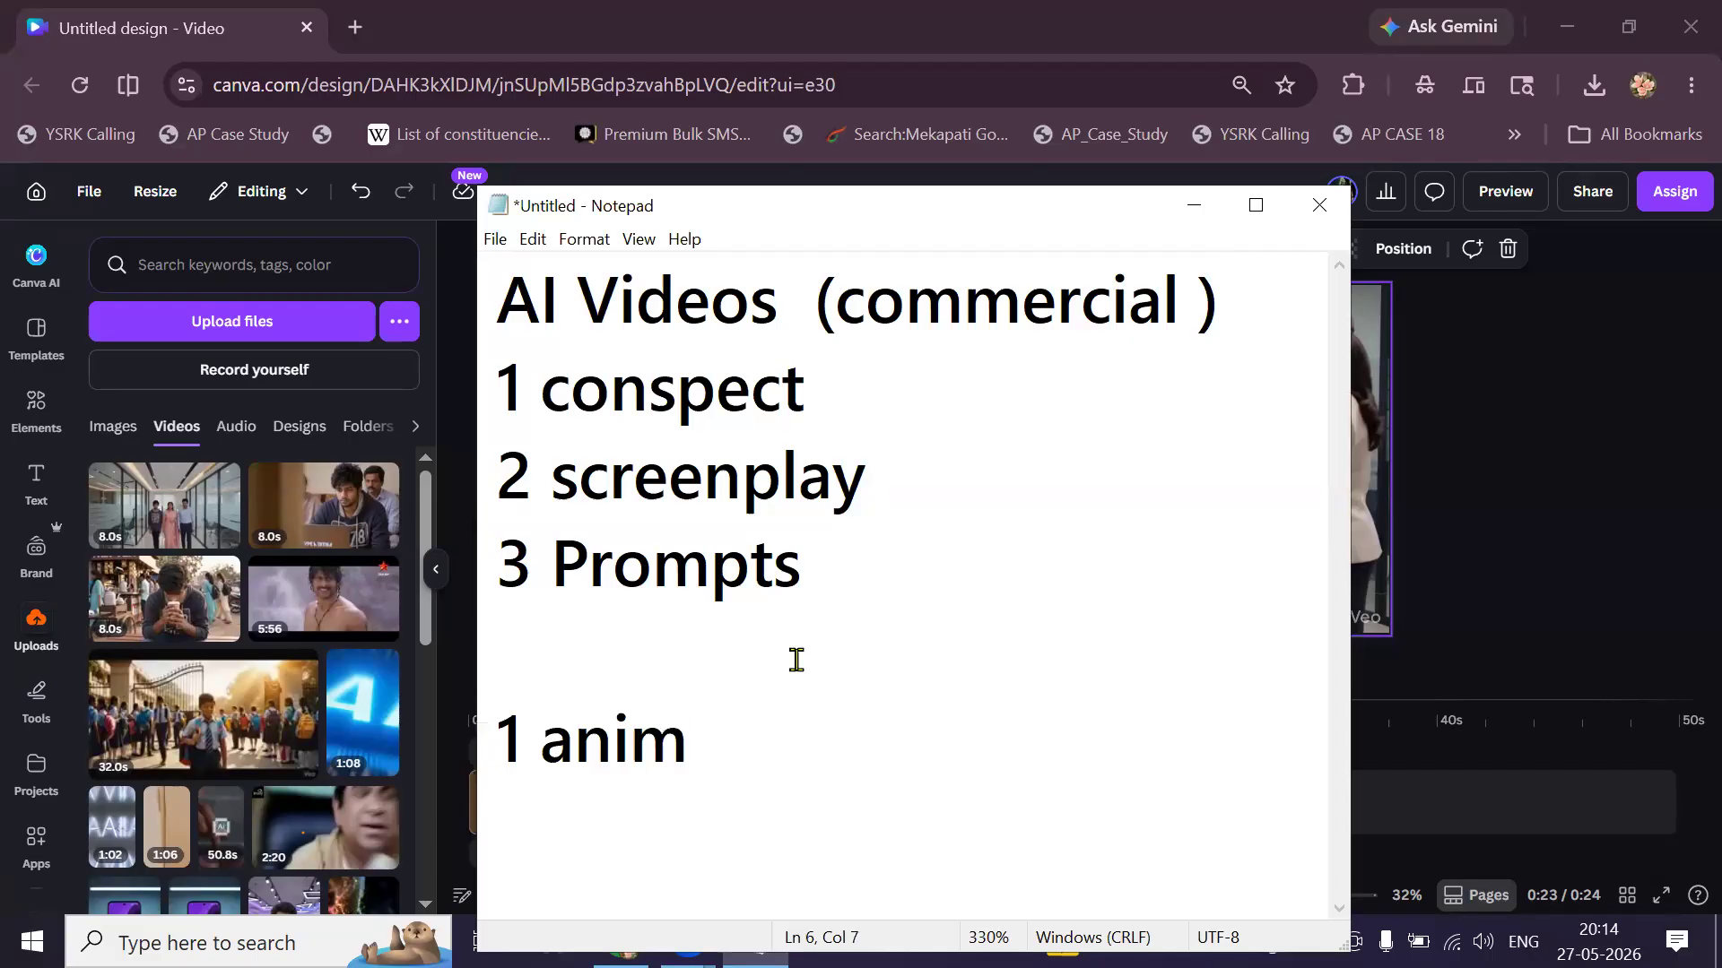
text(,tion)
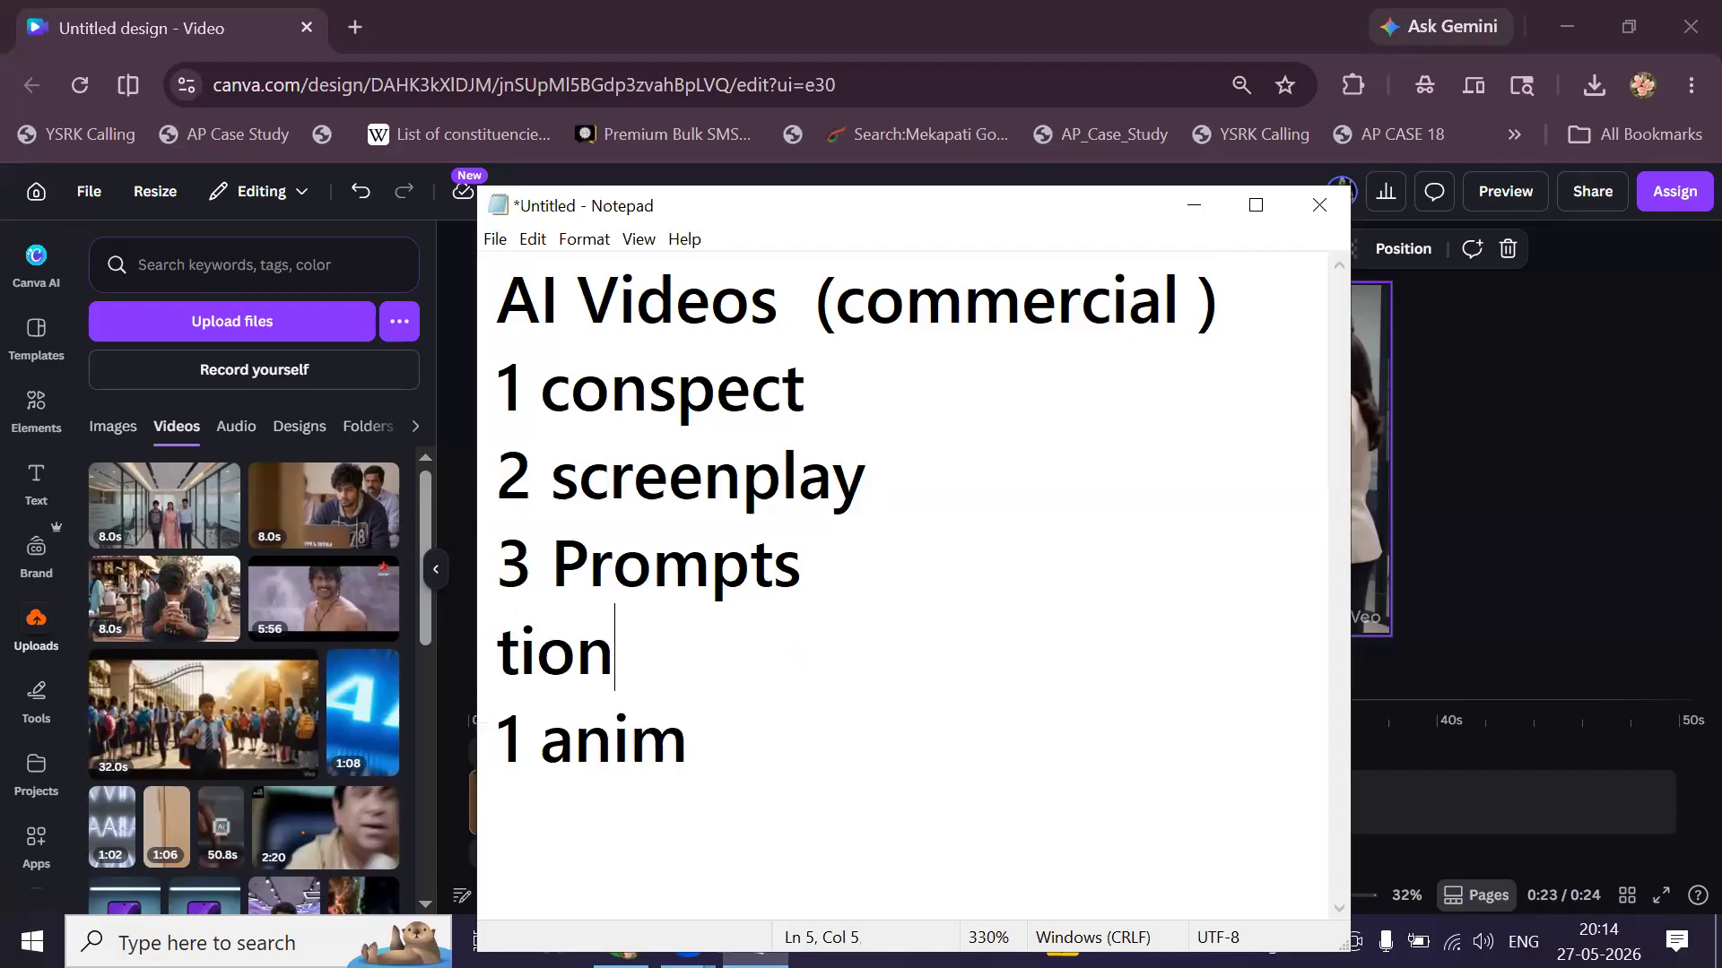
key(ctrl+a)
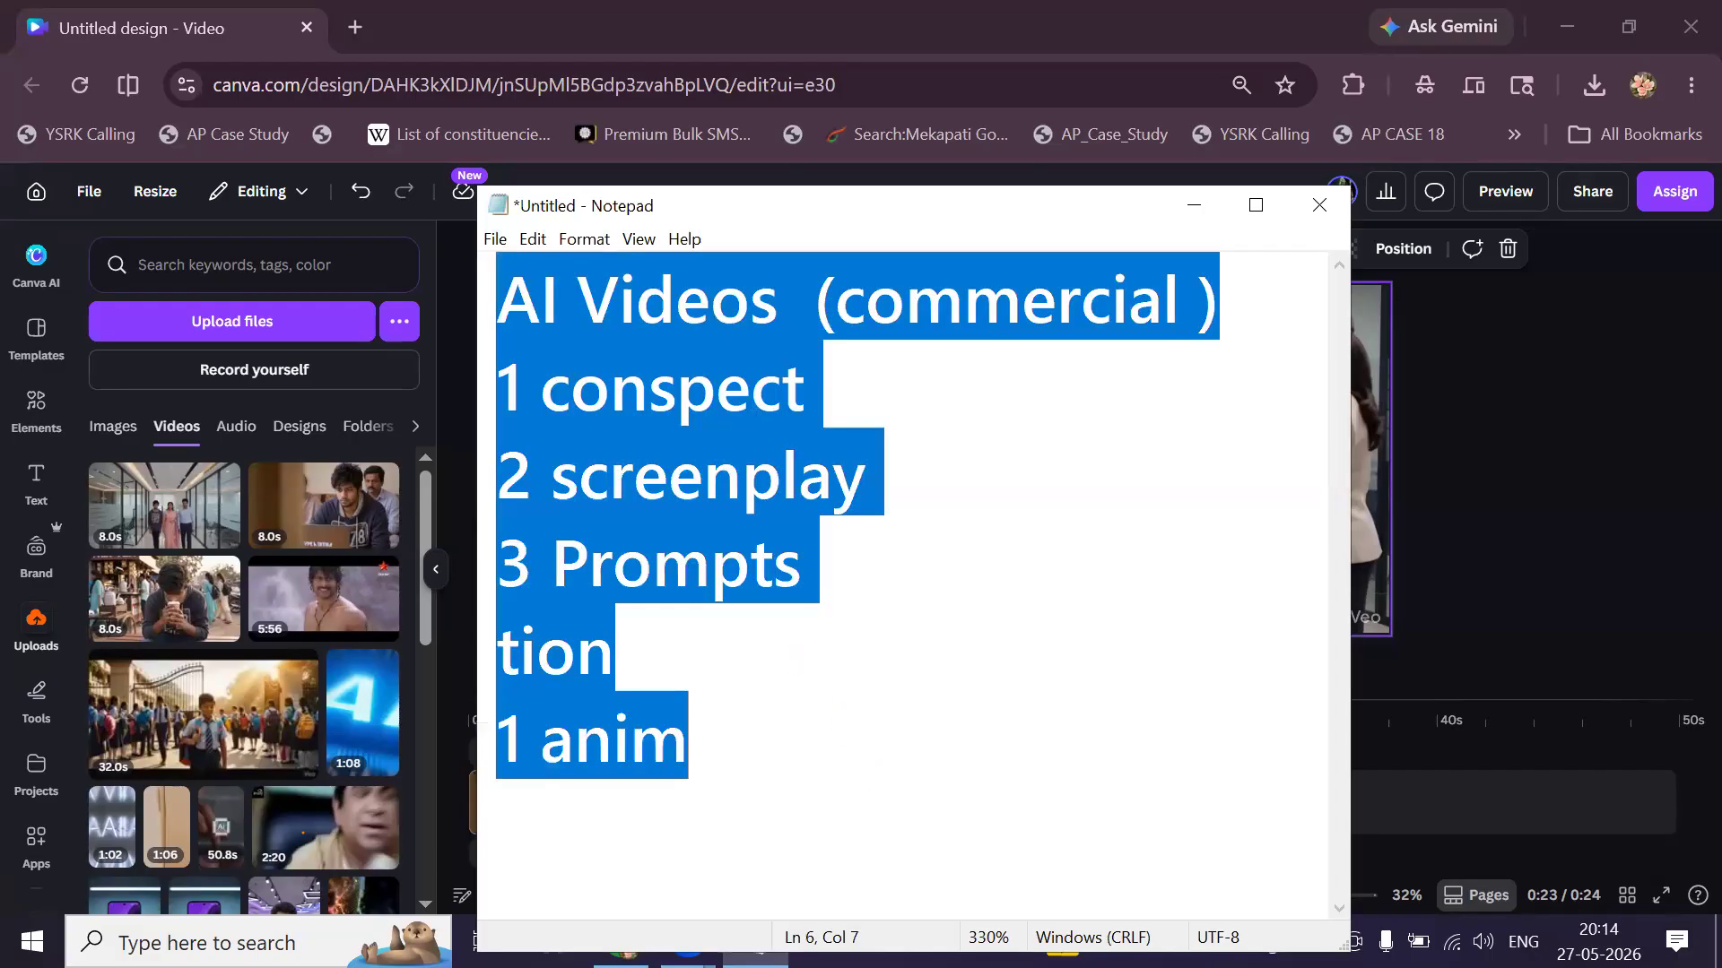
text(¥)
key(BackSpace)
text(a)
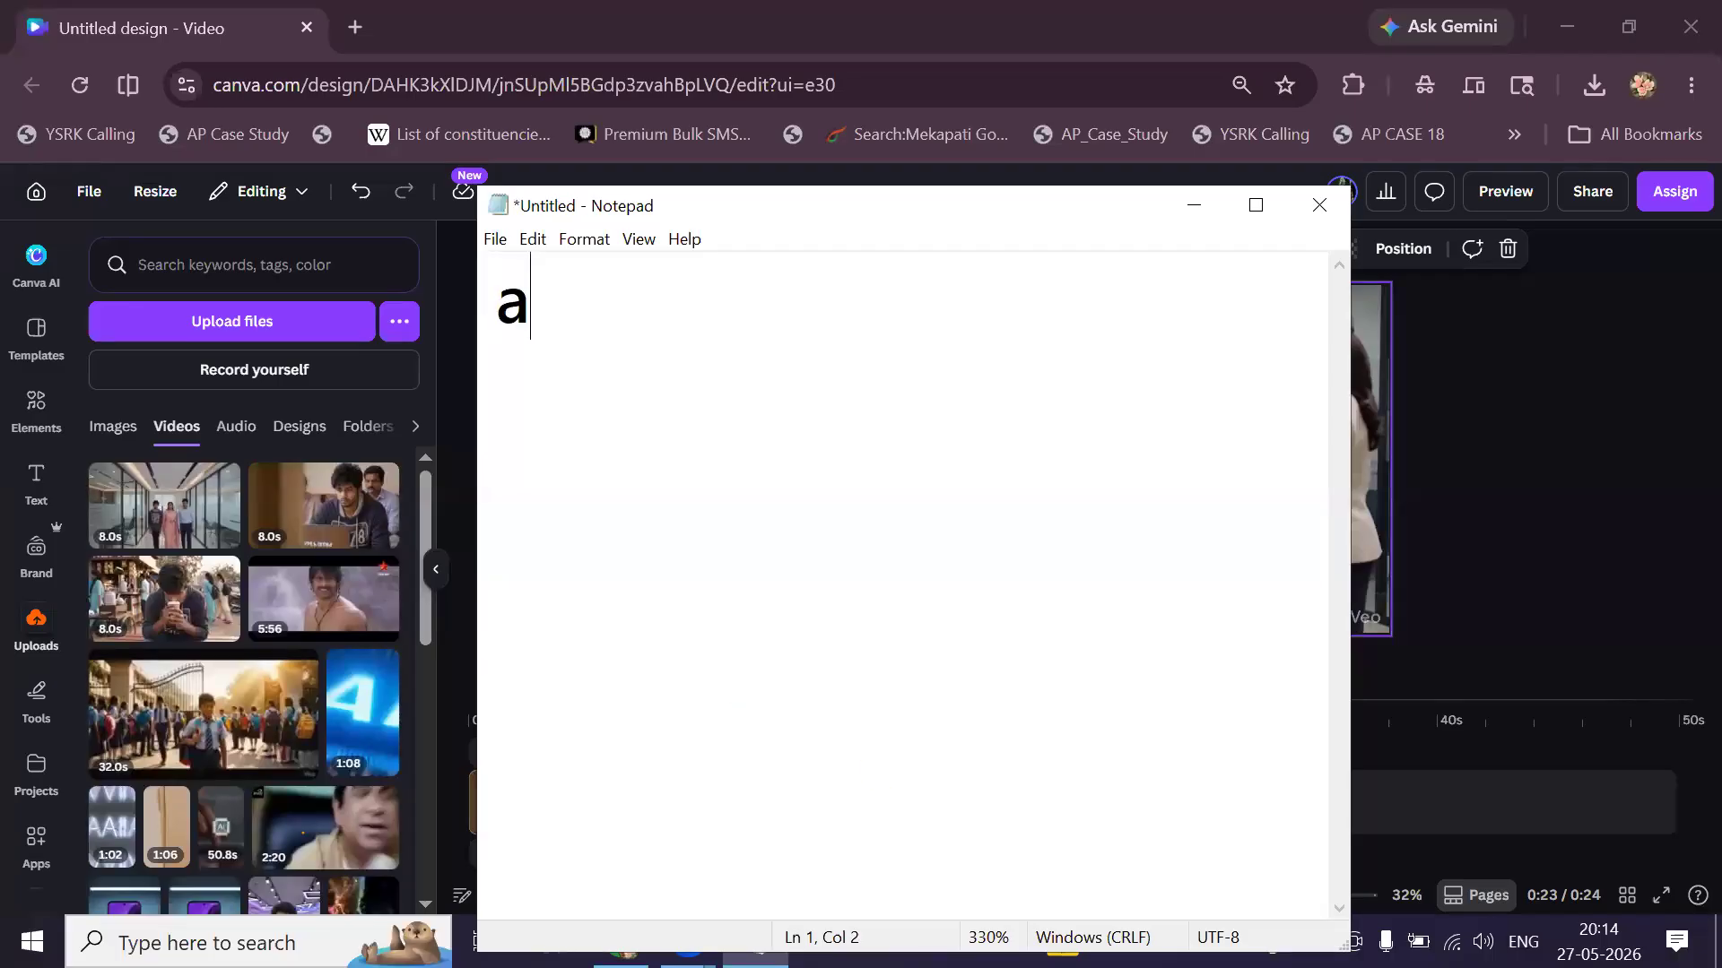
text(nimations )
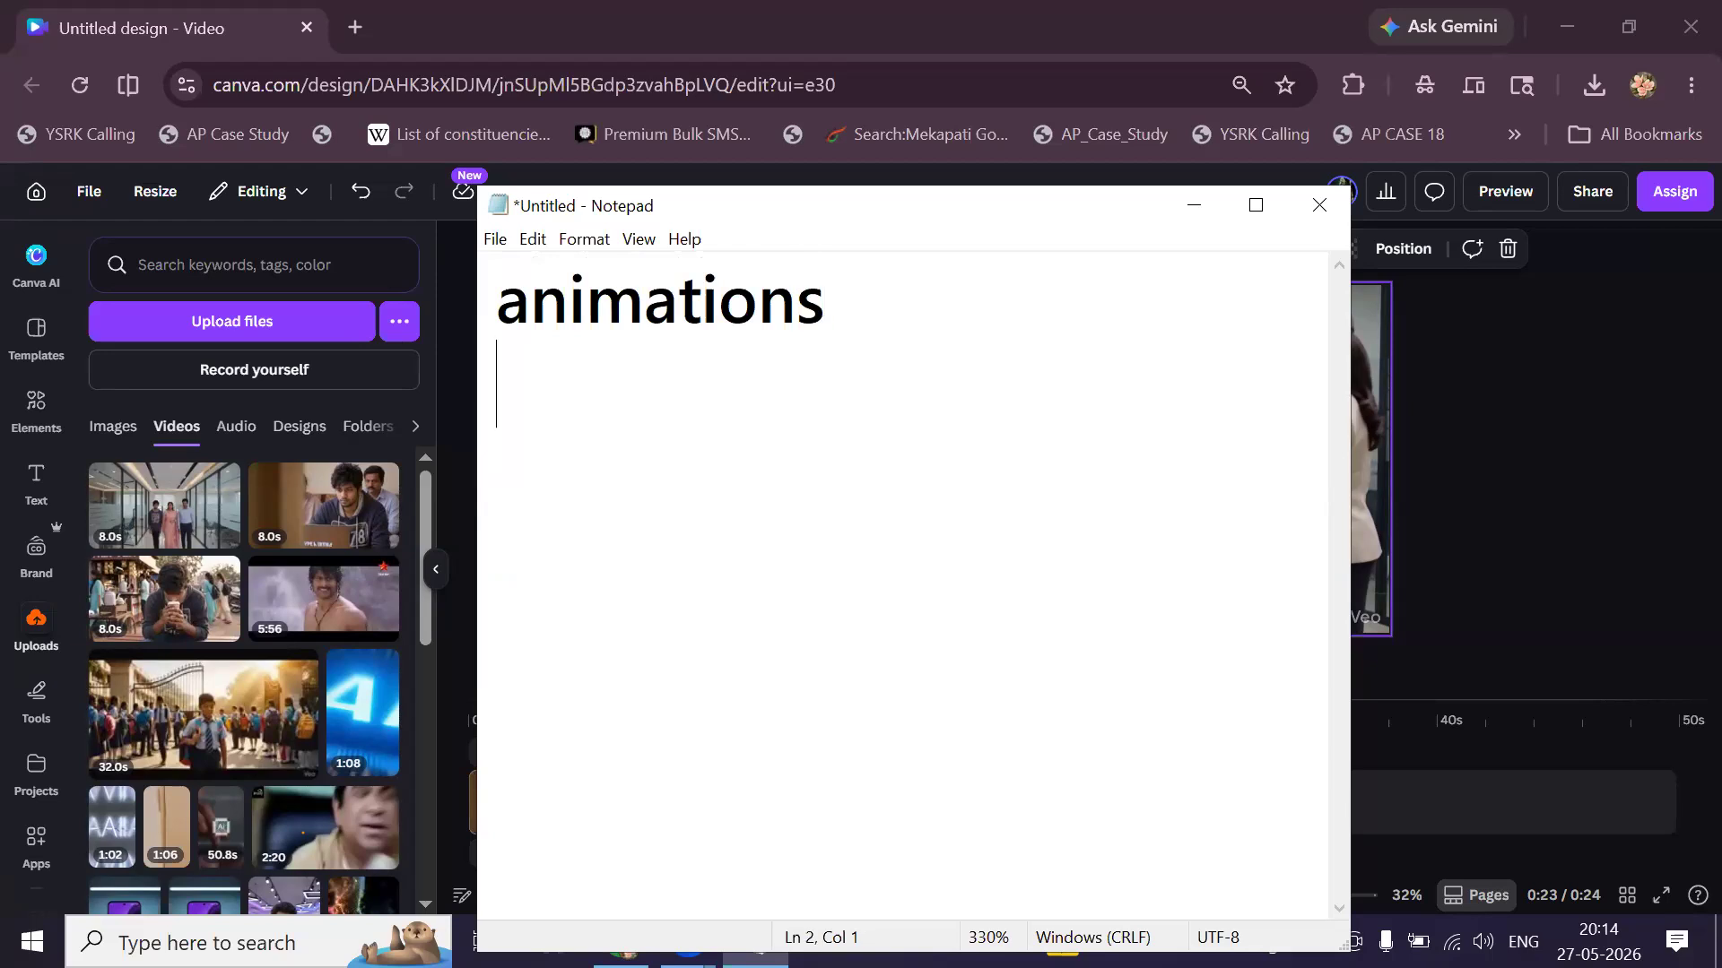
text(Ttiming )
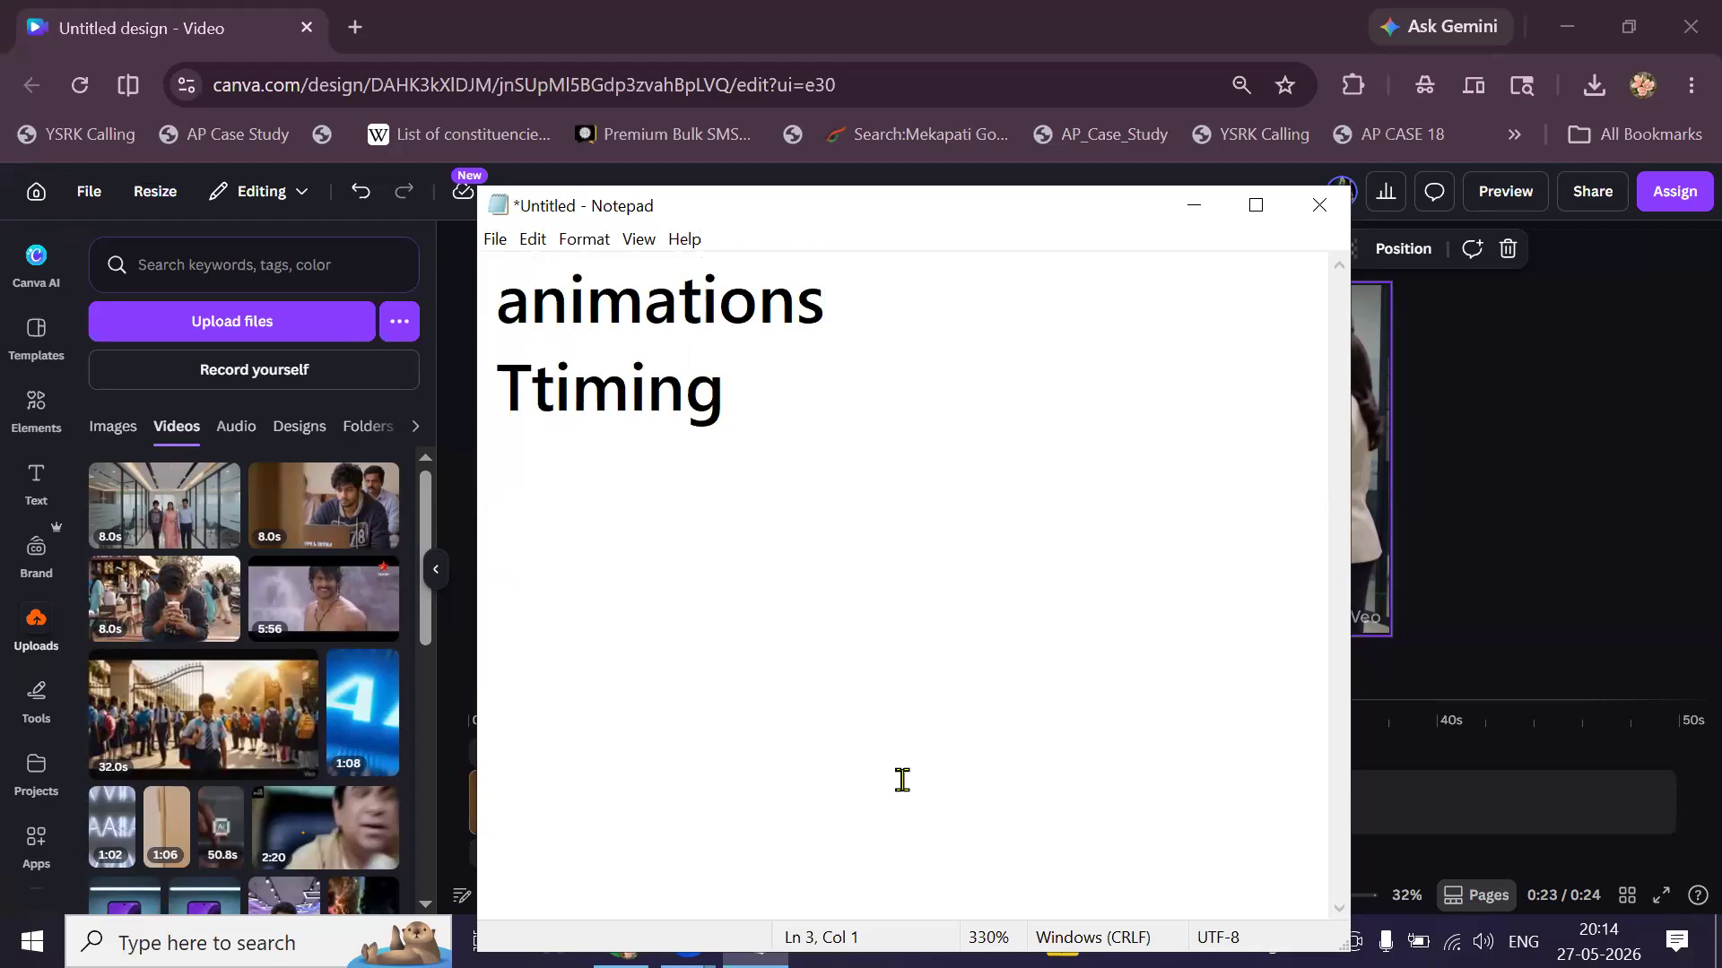
text(tra)
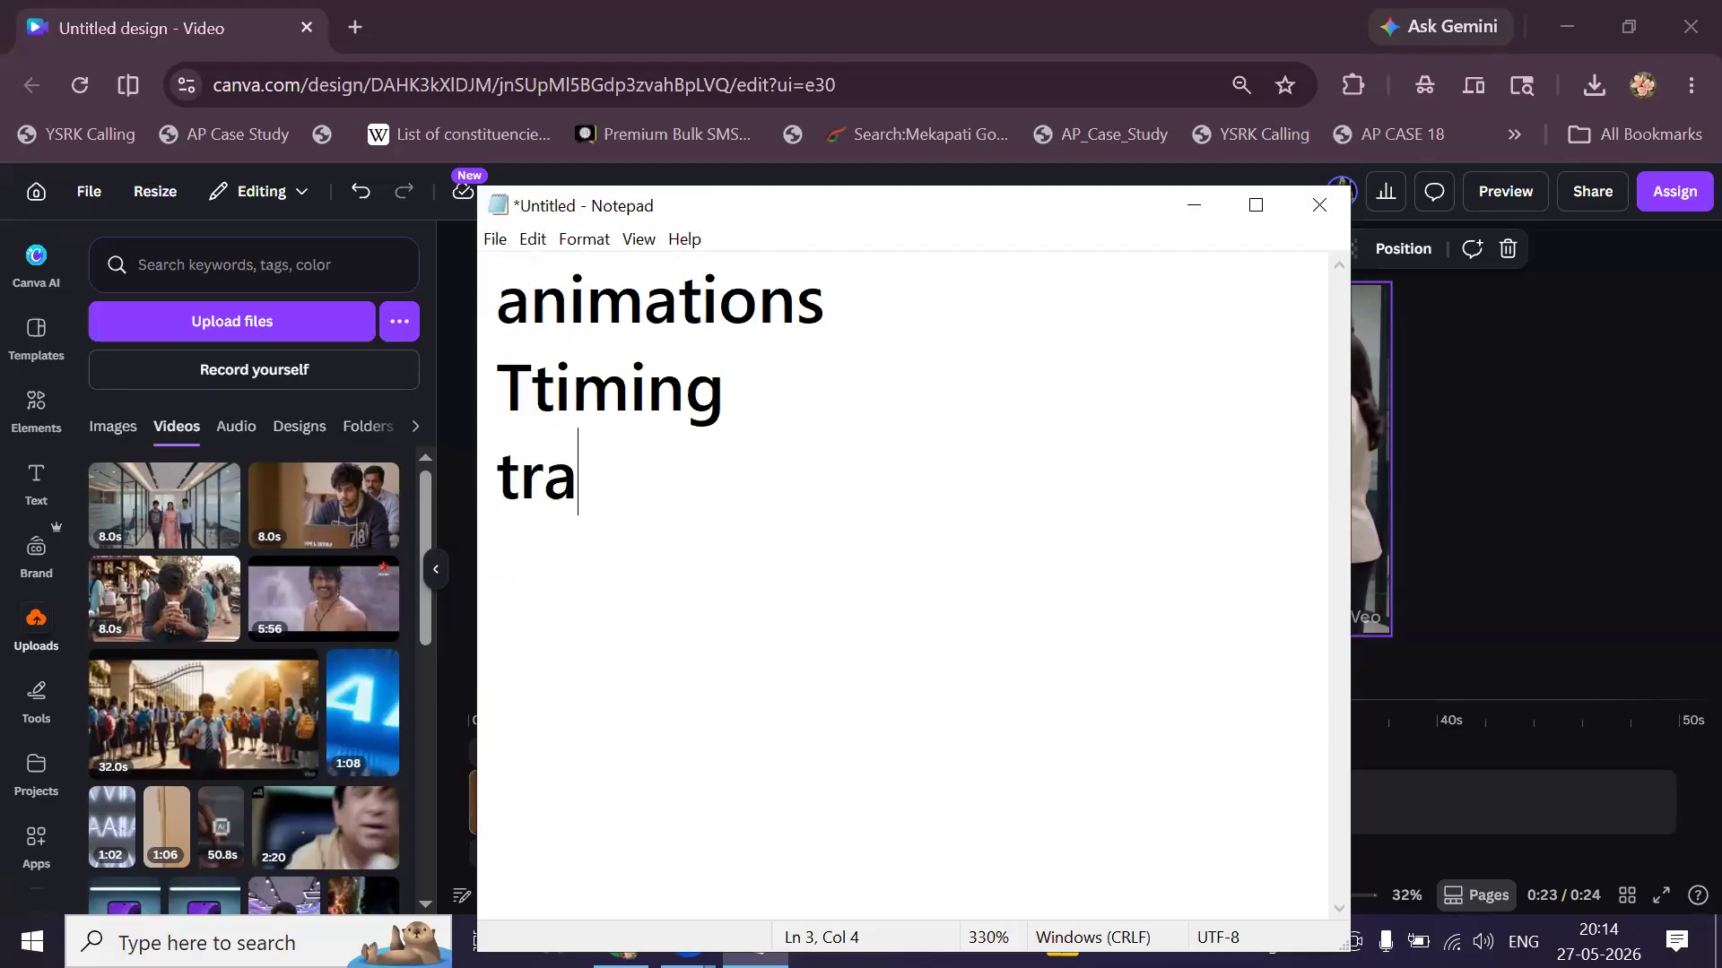
text(nsitions)
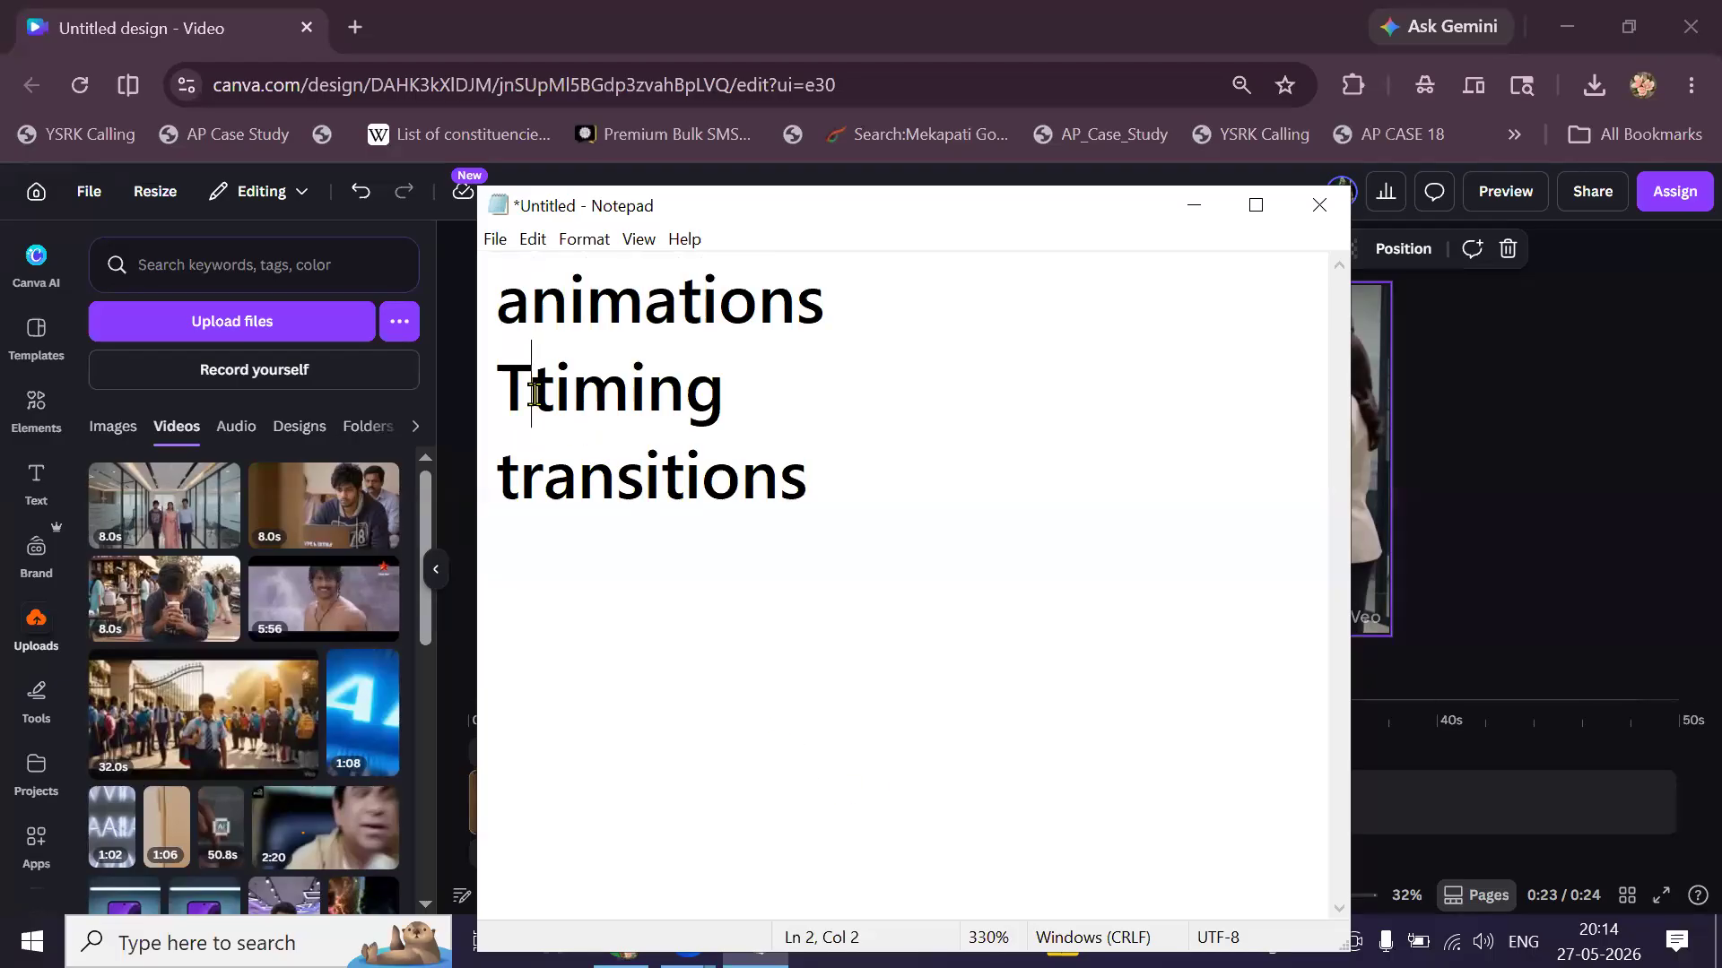
key(BackSpace)
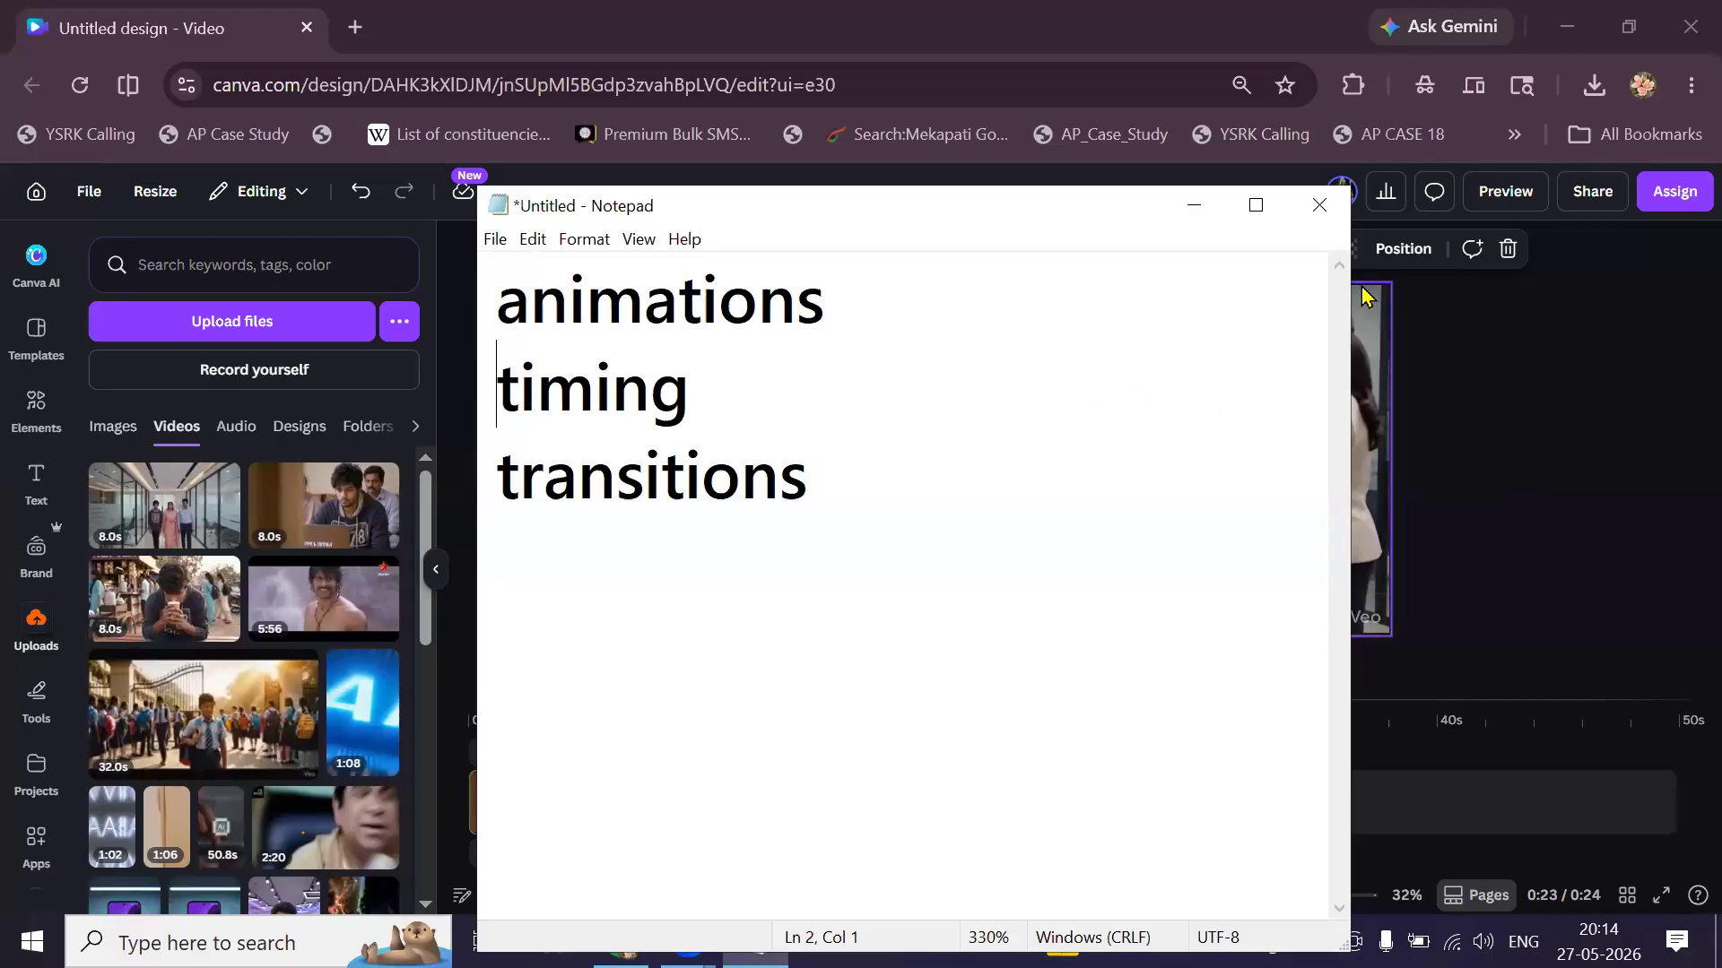
key(alt+Tab)
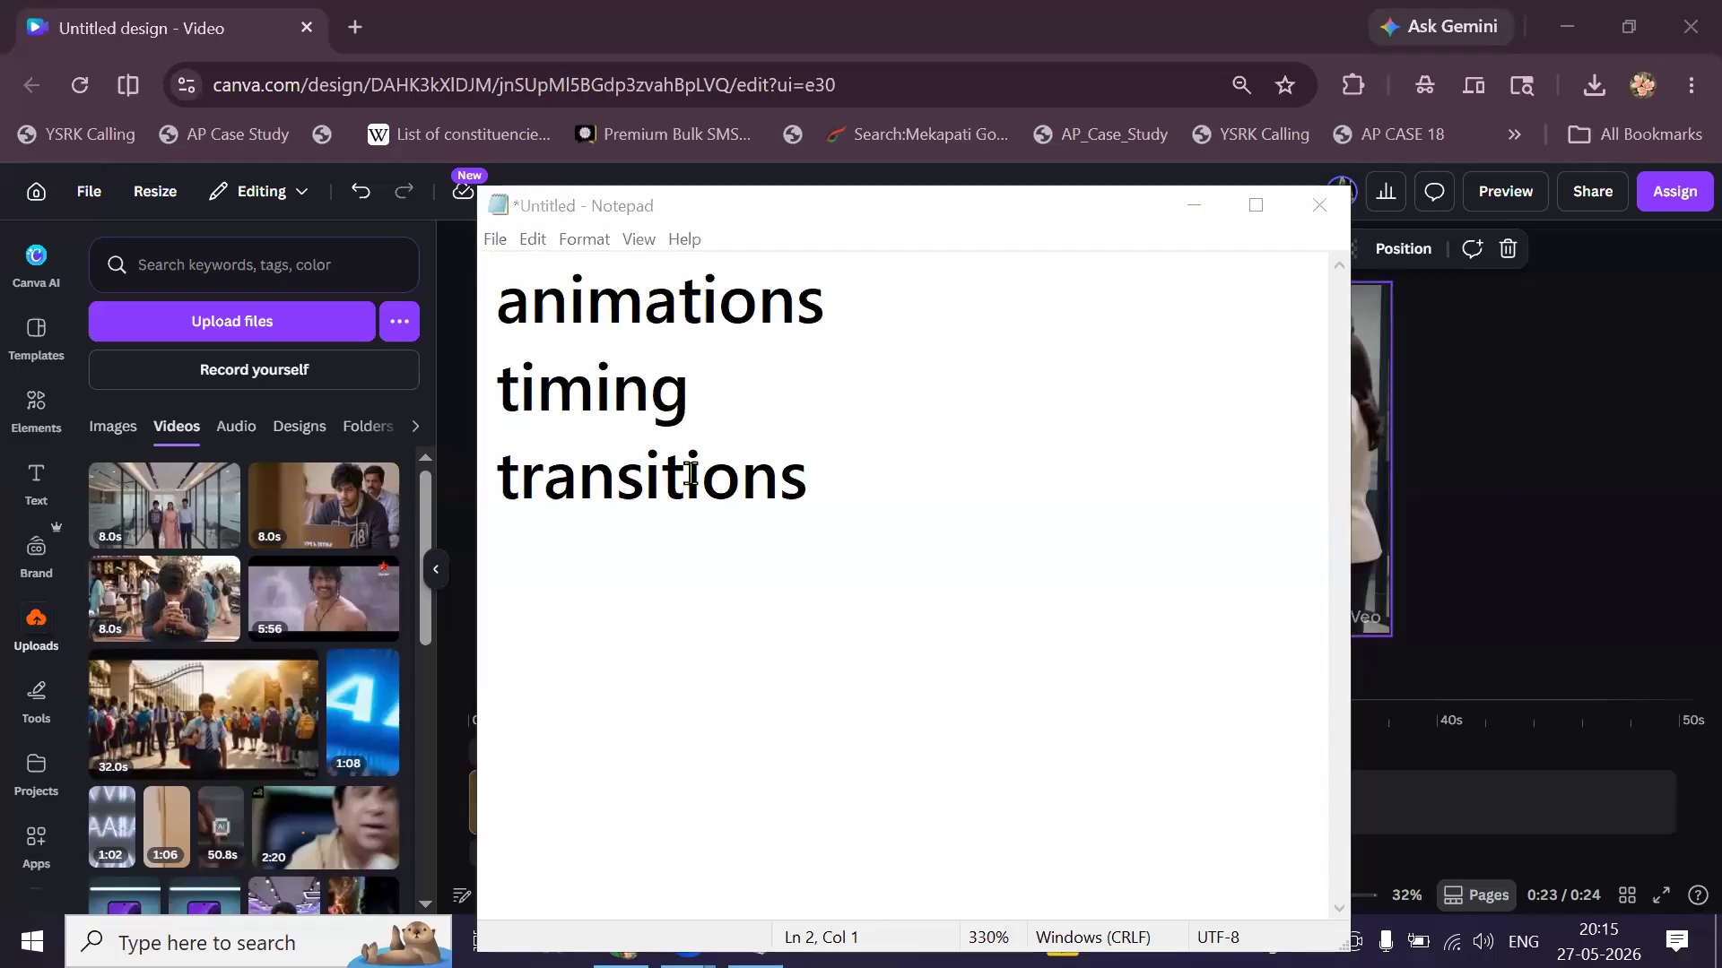
click(1525, 551)
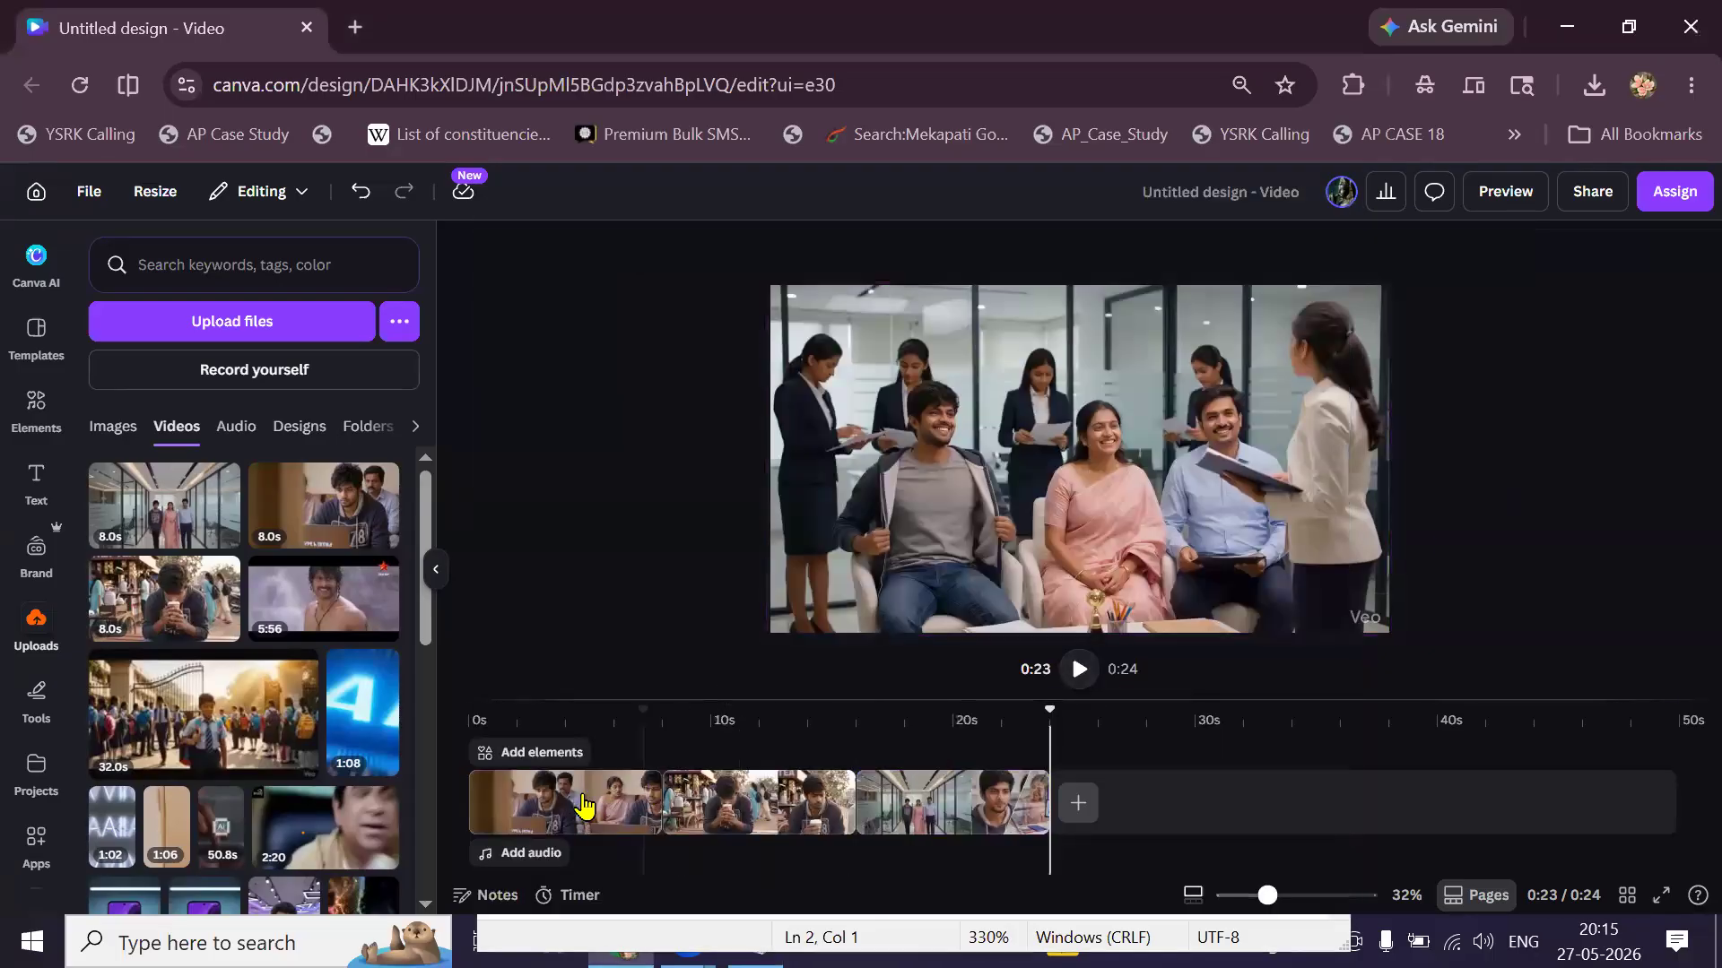
Preview from 5.8 s to the 8-second cut and bring up transitions for that cut.
click(612, 763)
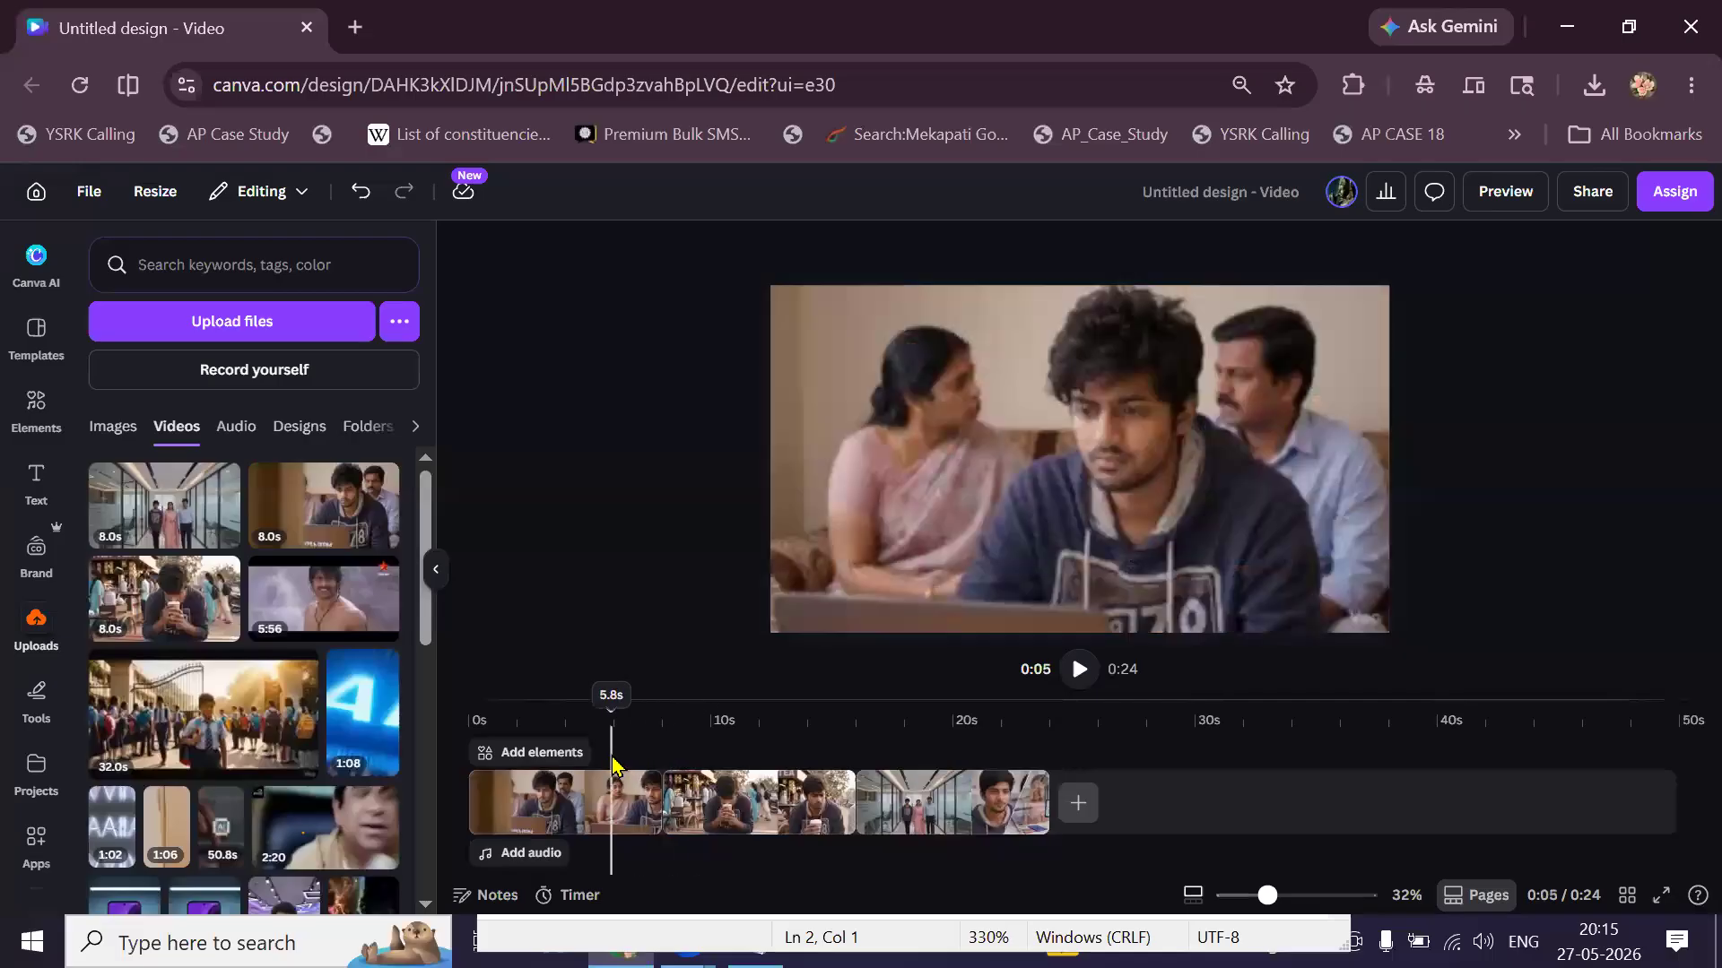
click(1079, 671)
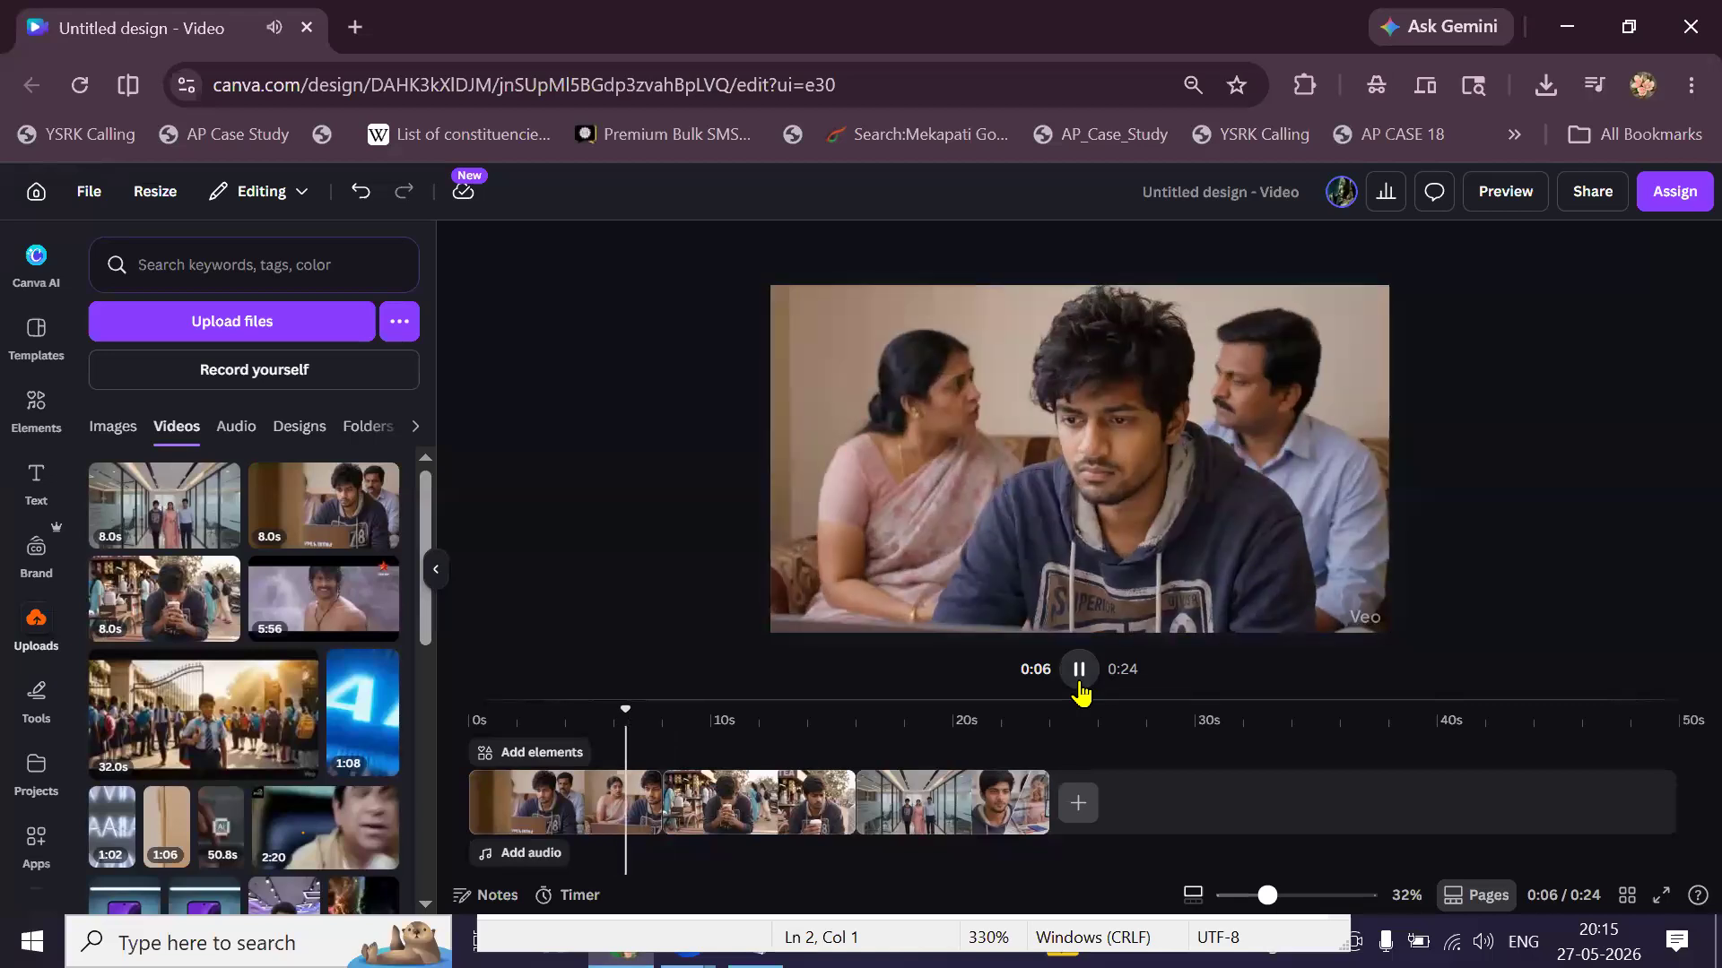
click(1078, 671)
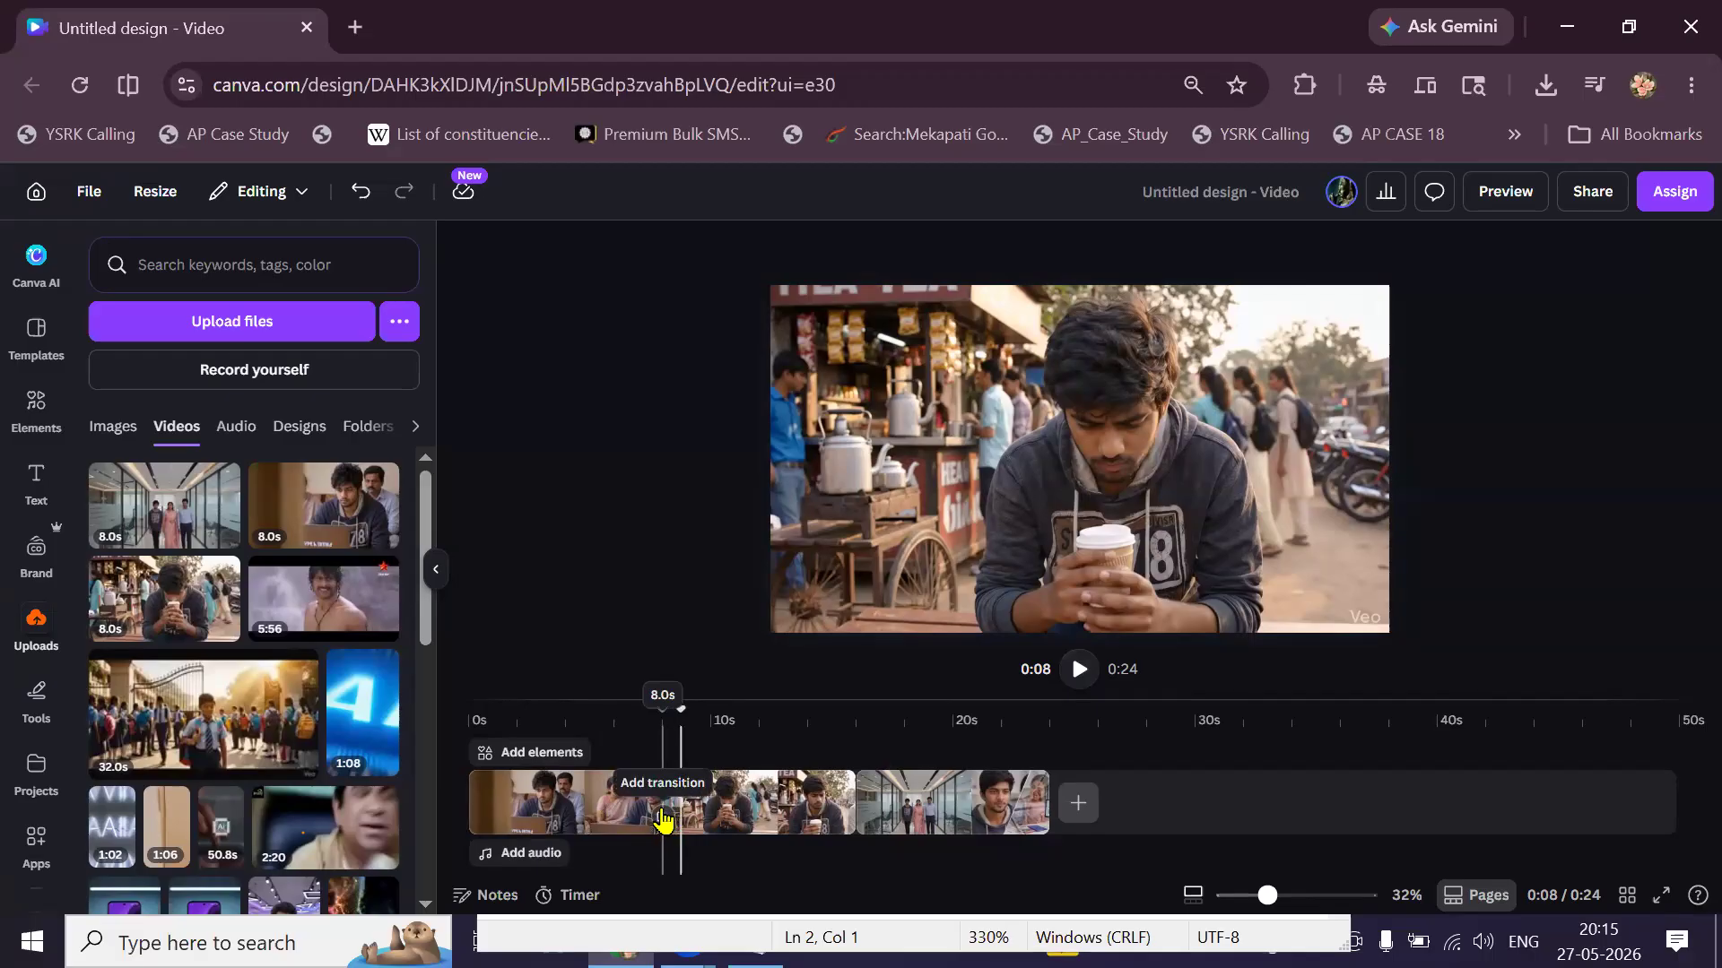
click(664, 820)
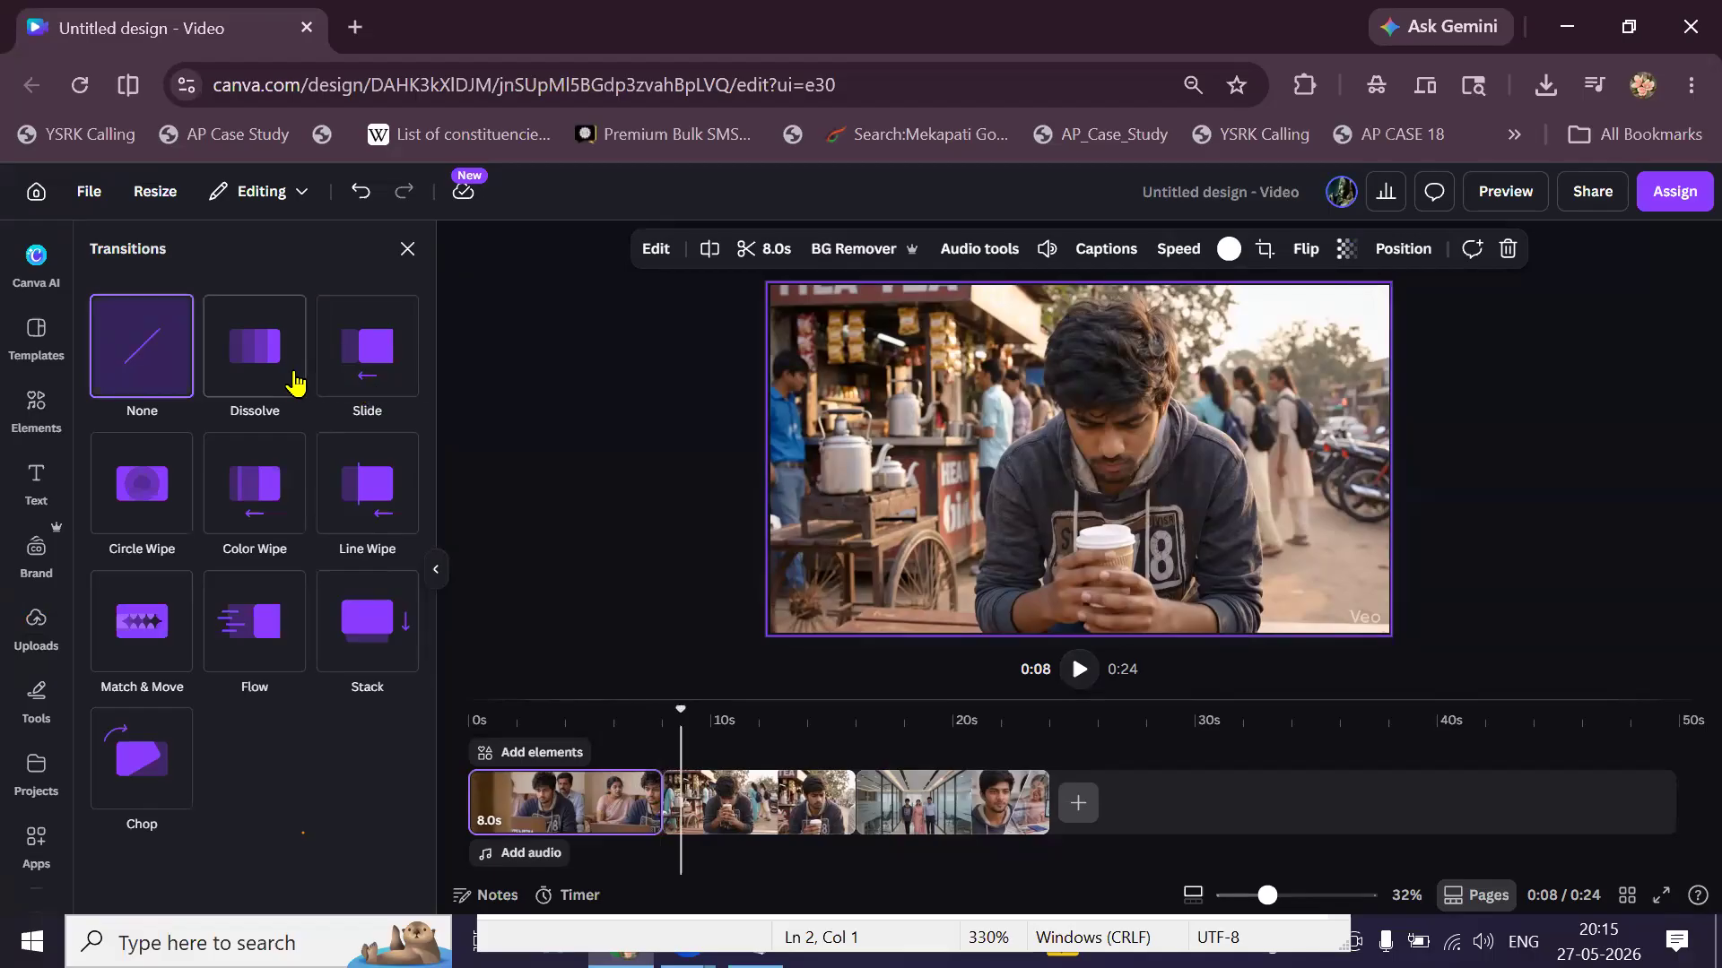
Try Dissolve, Slide, Circle Wipe, Stack and Match & Move, then set Flow on the first cut.
click(294, 383)
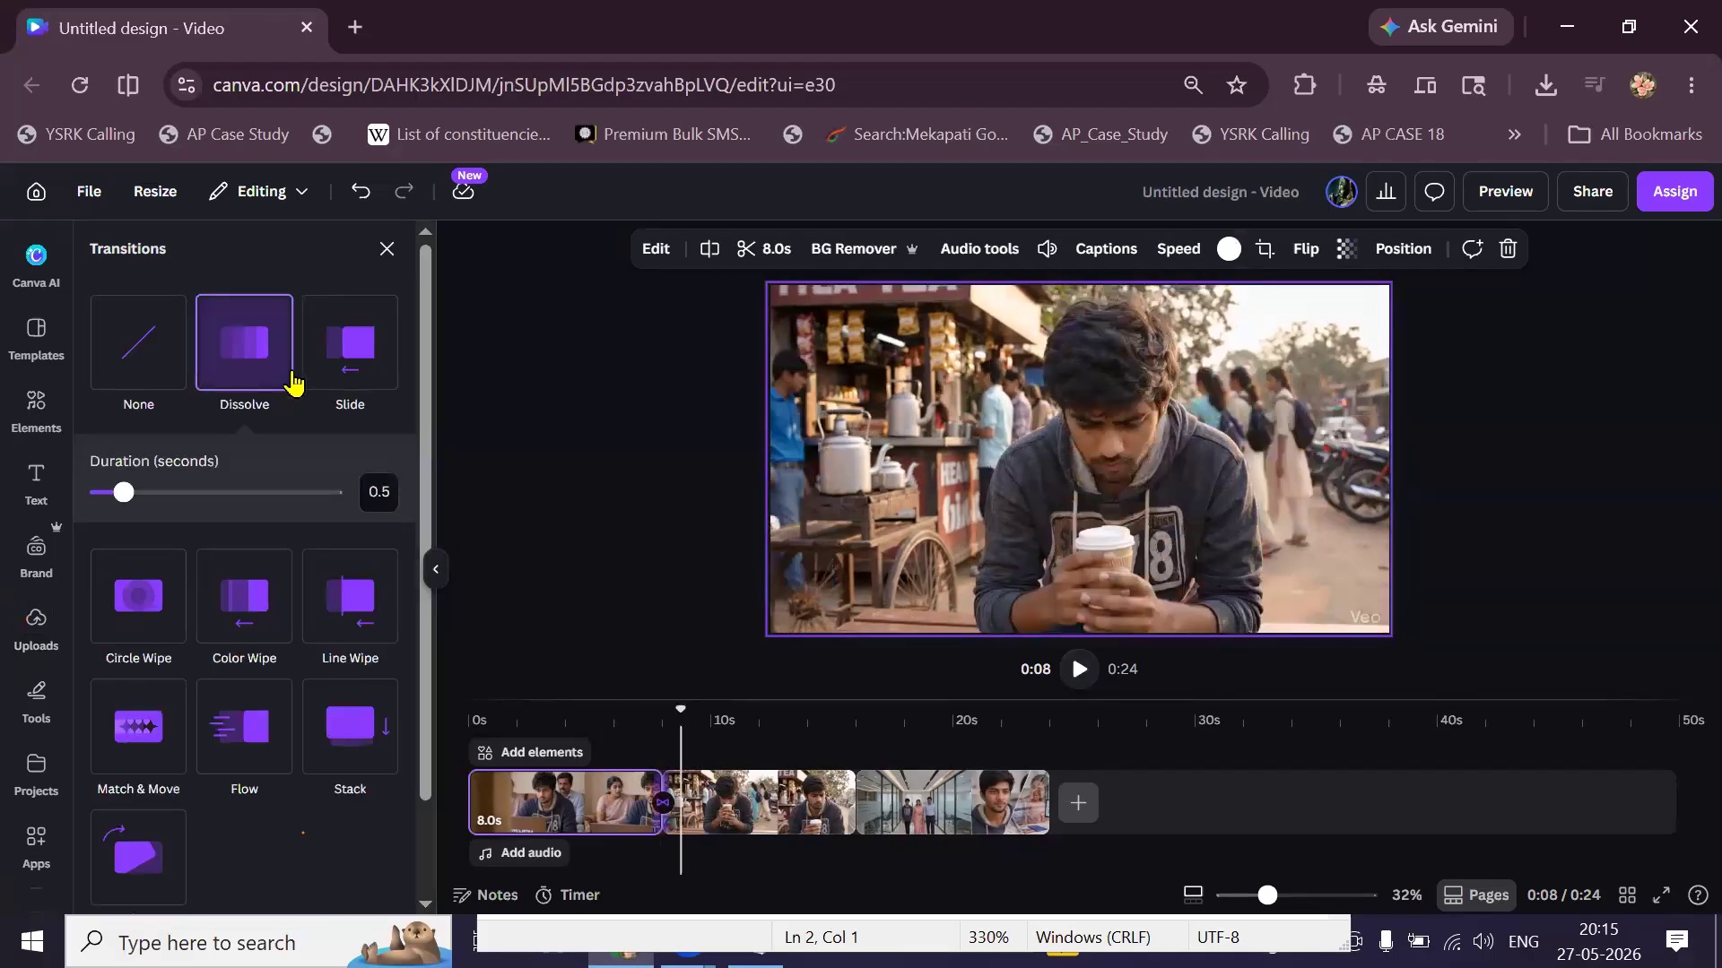
click(340, 375)
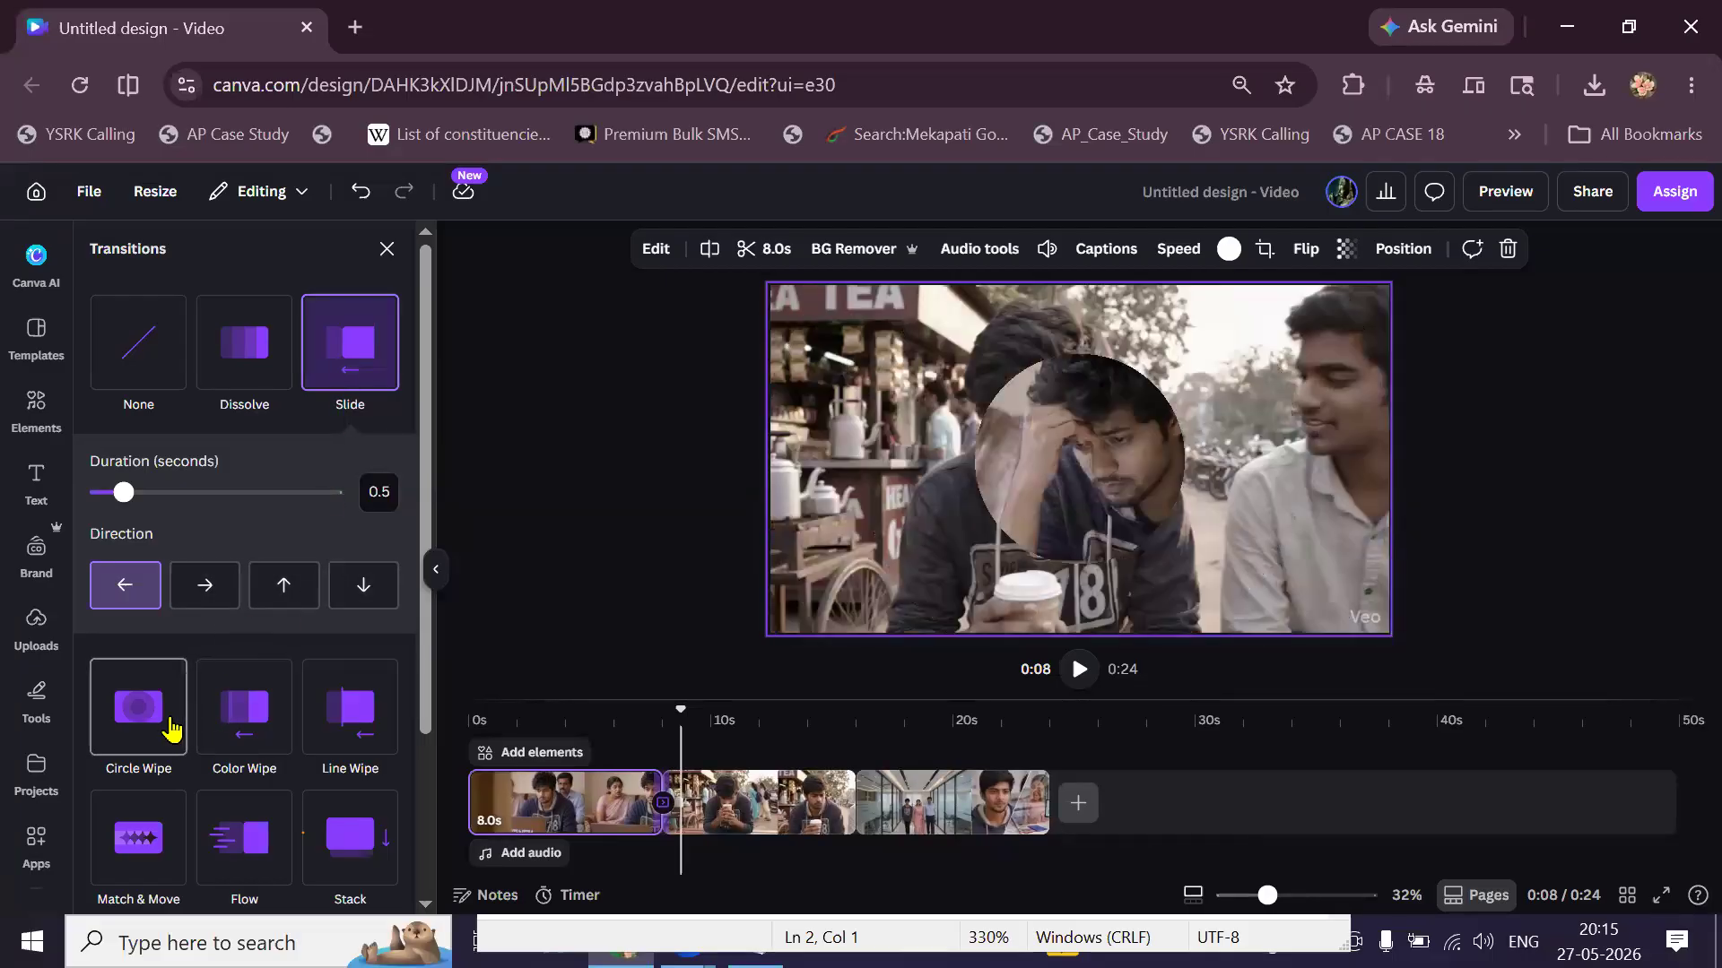
click(171, 728)
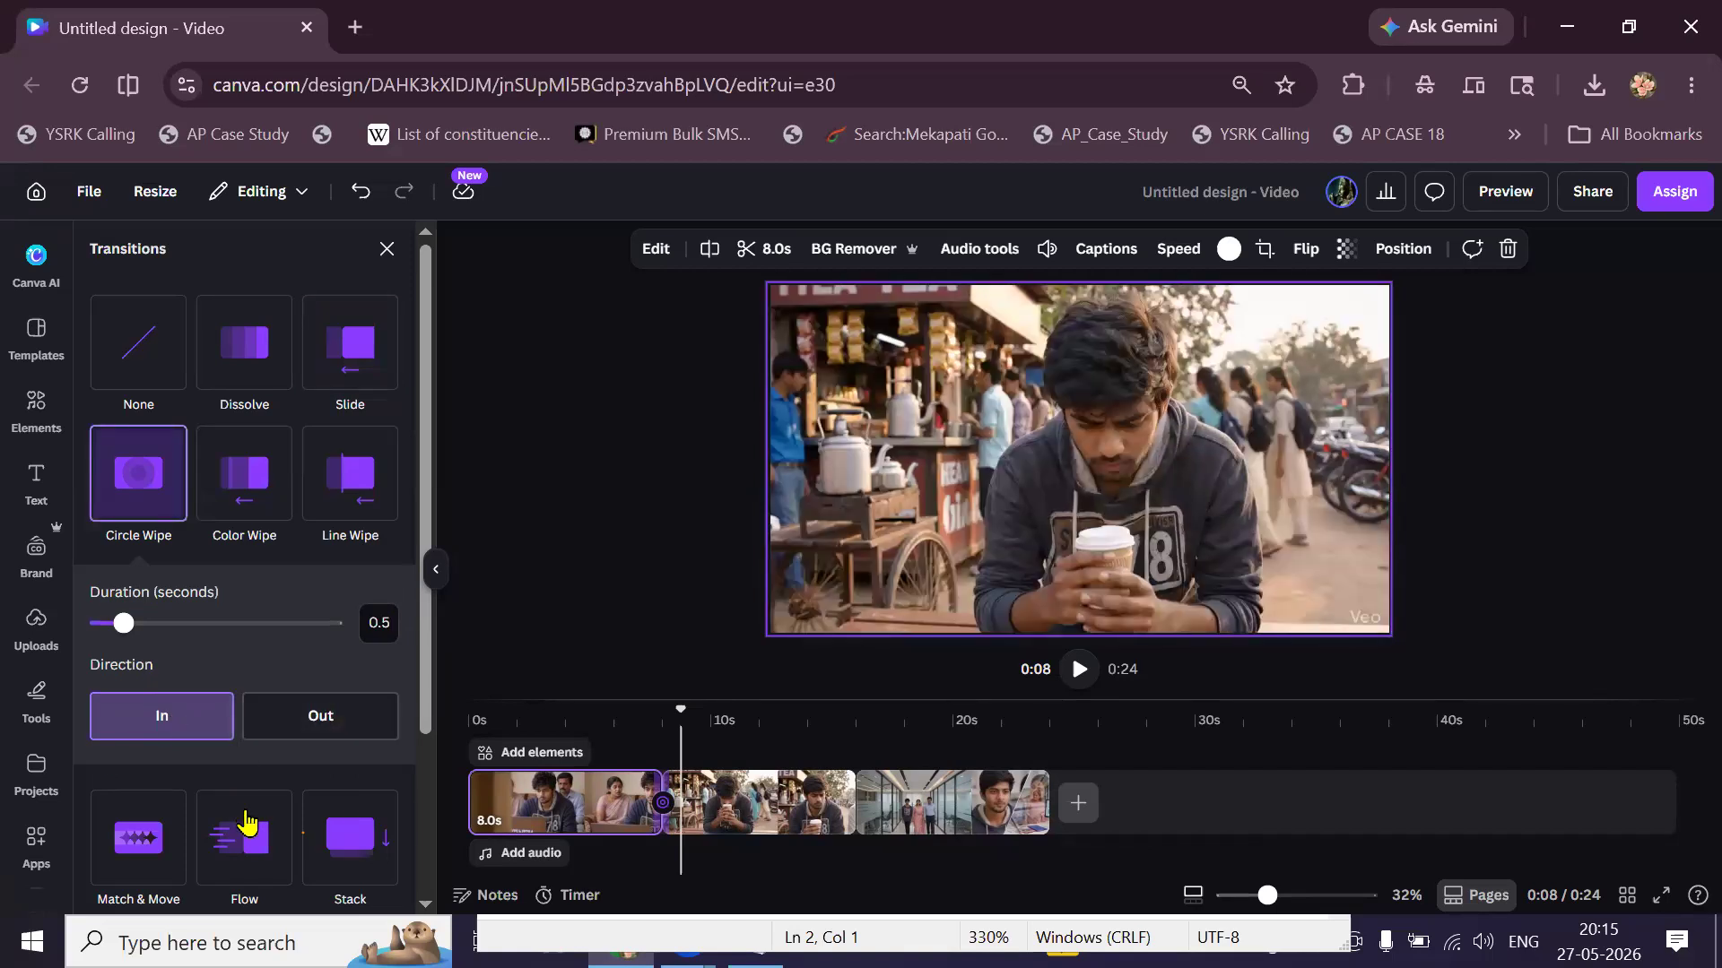
click(244, 825)
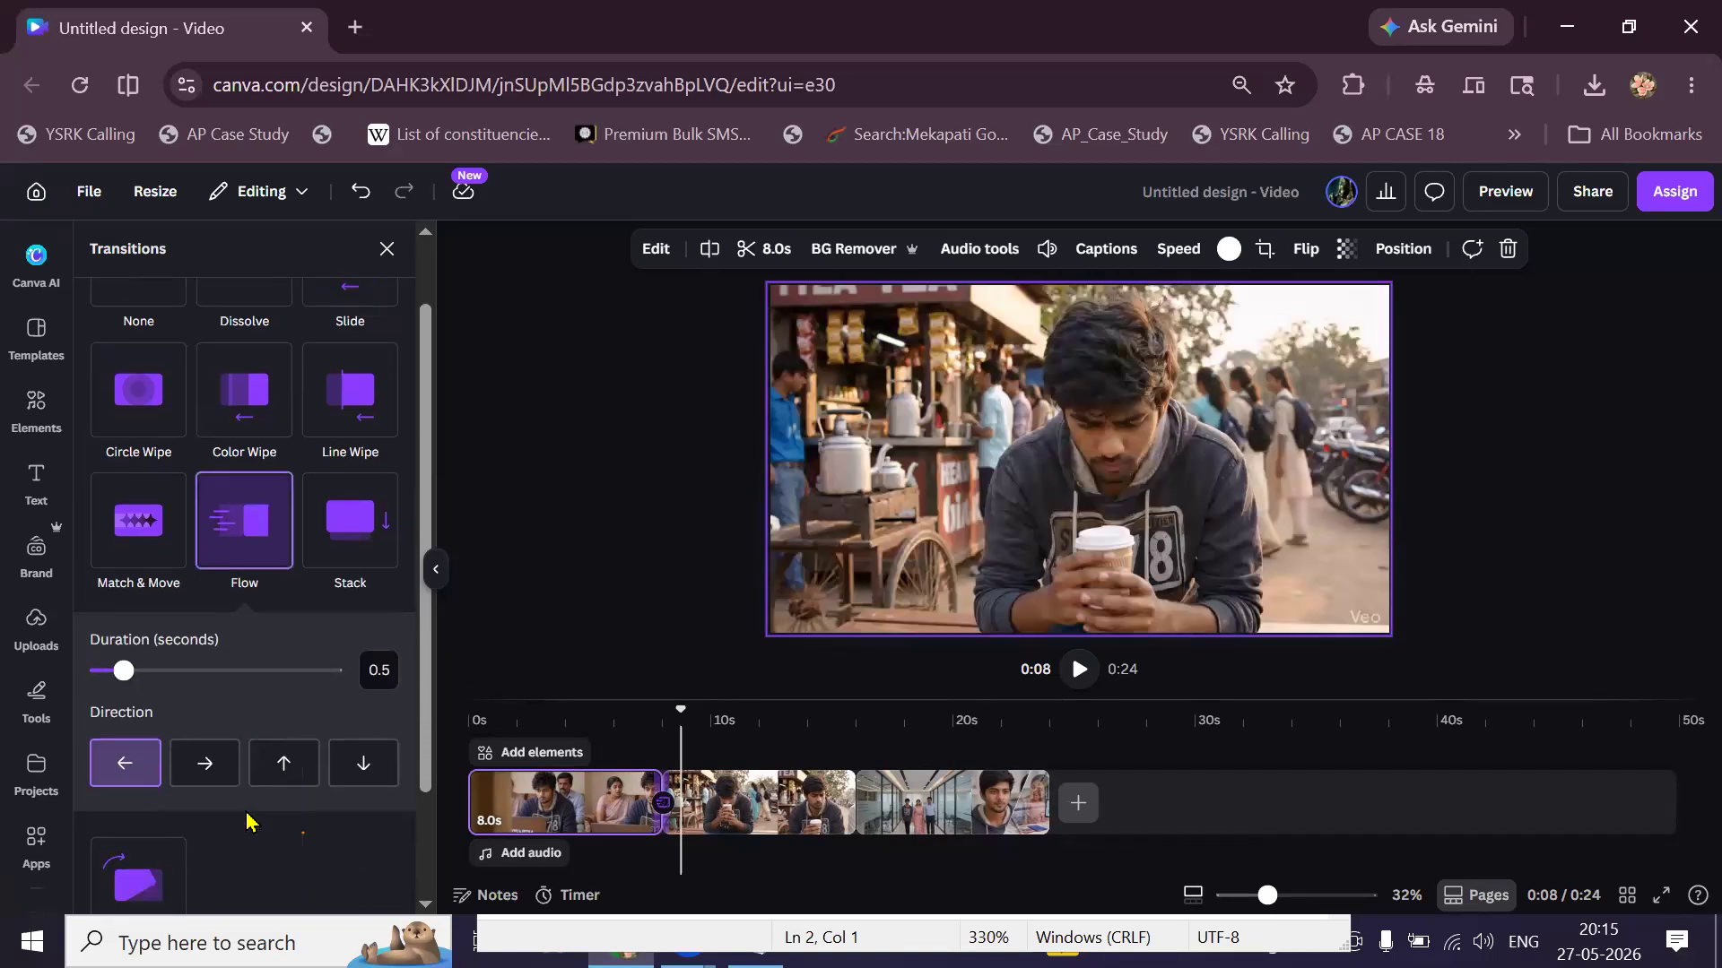
click(345, 520)
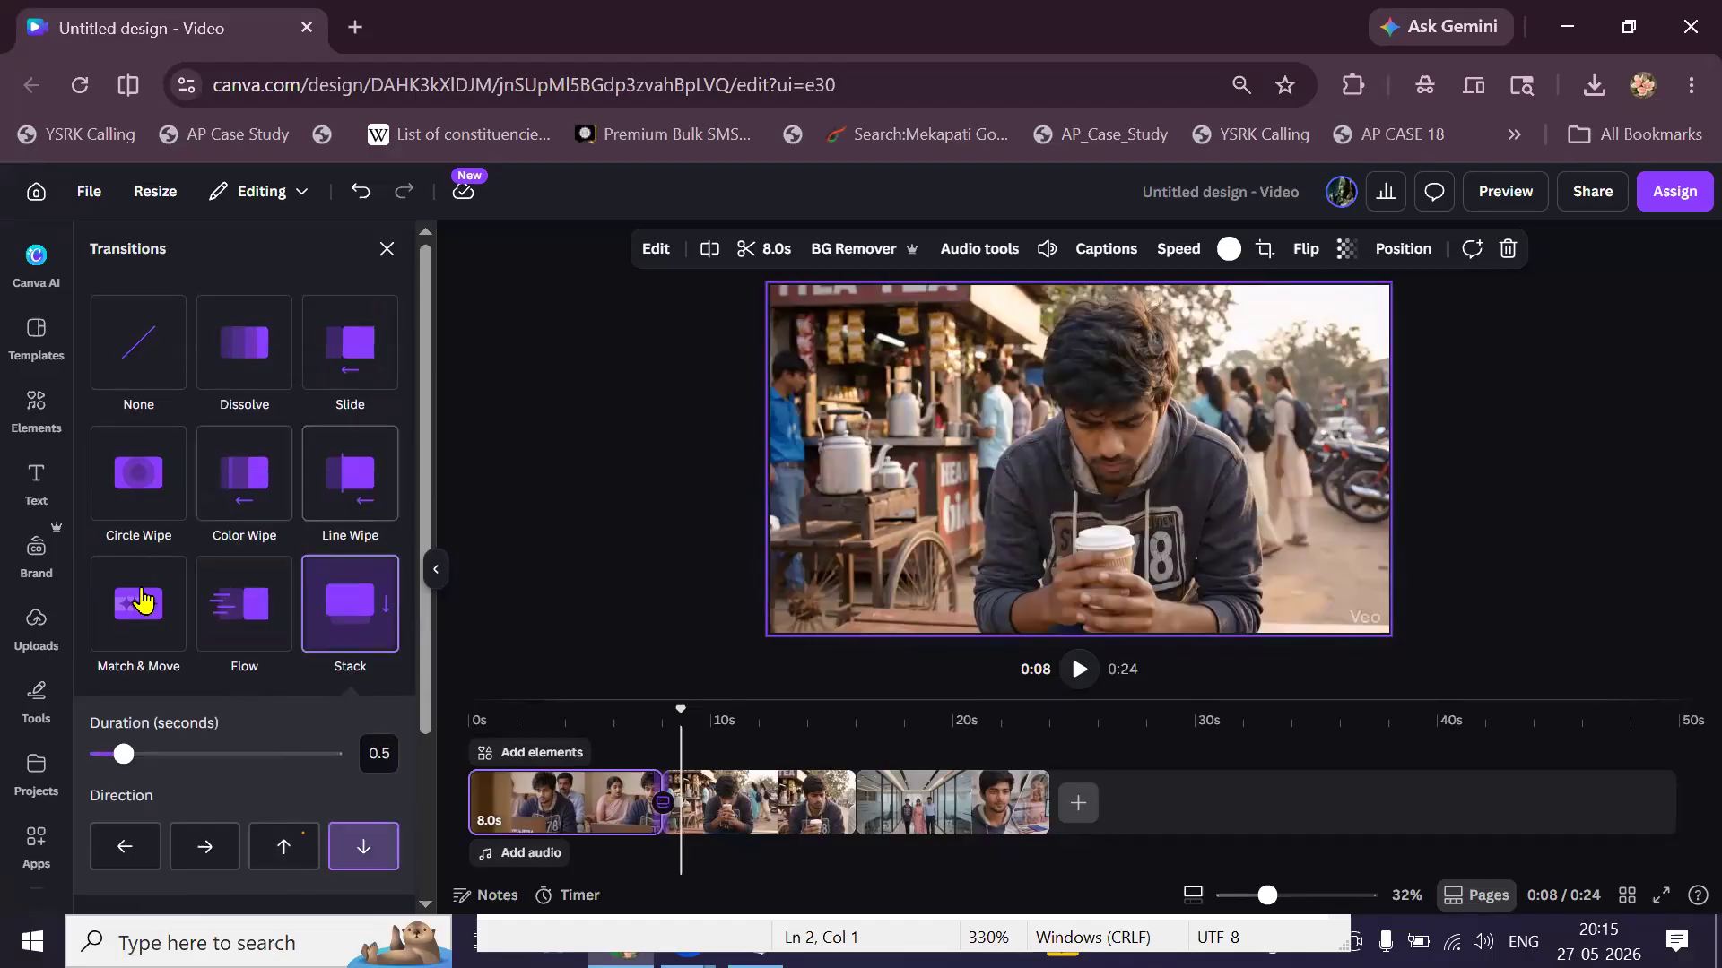
click(143, 616)
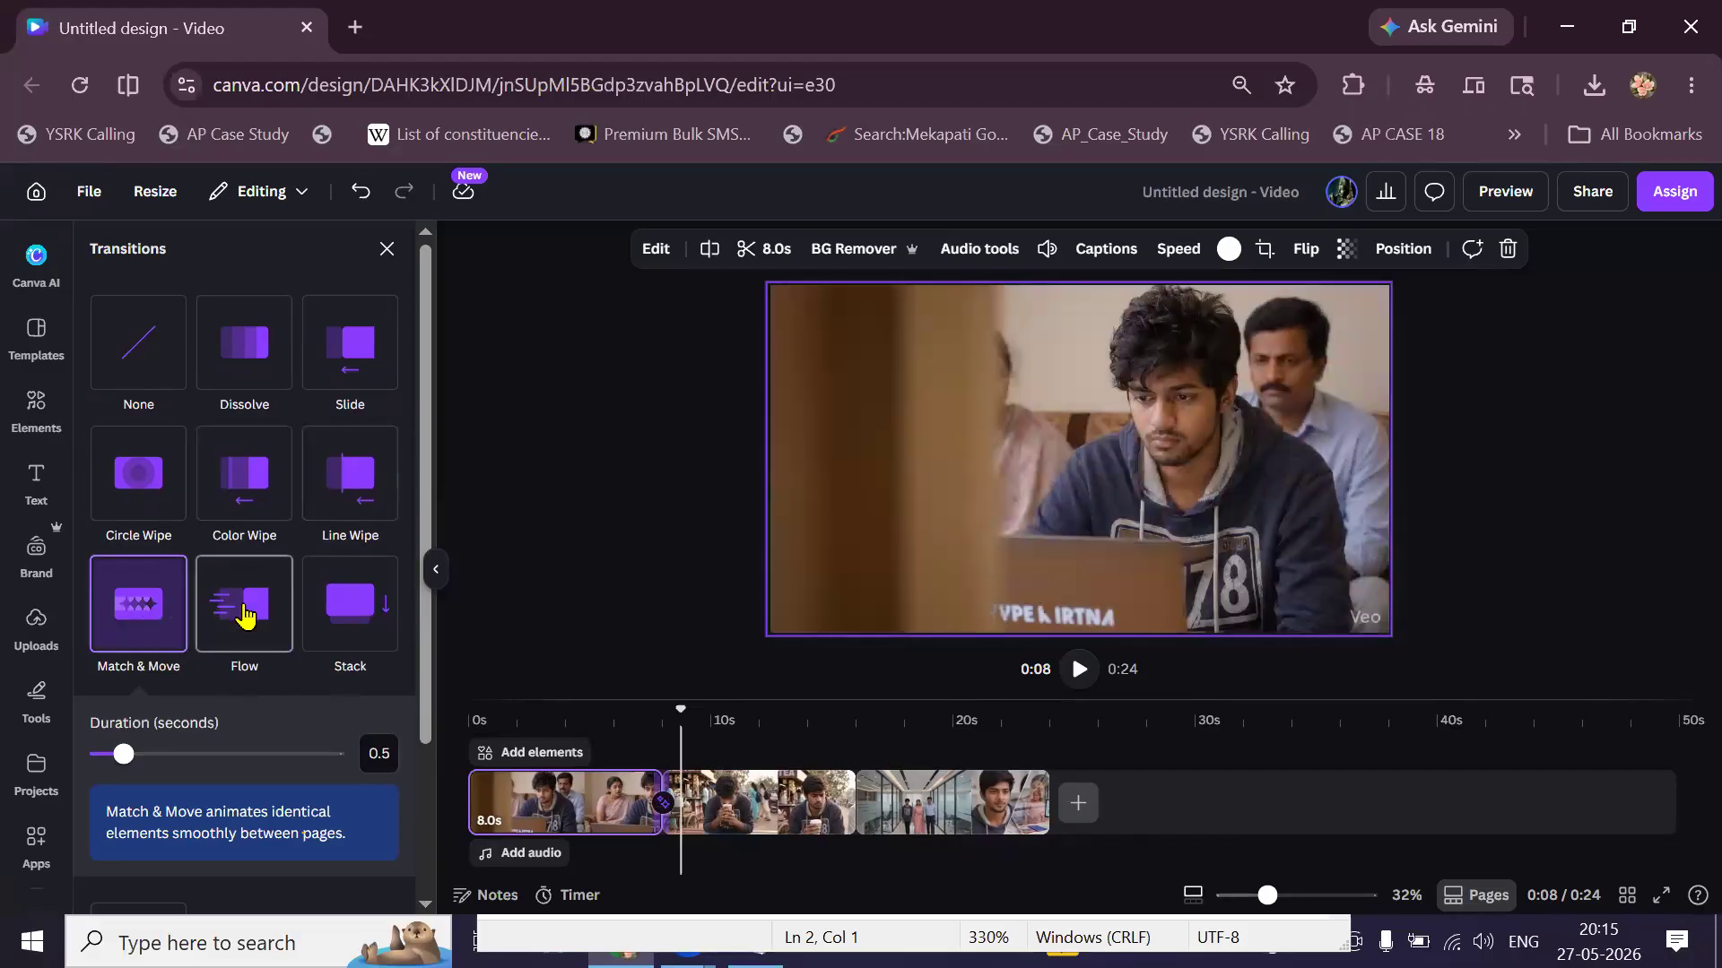
scroll(246, 612, down, 3)
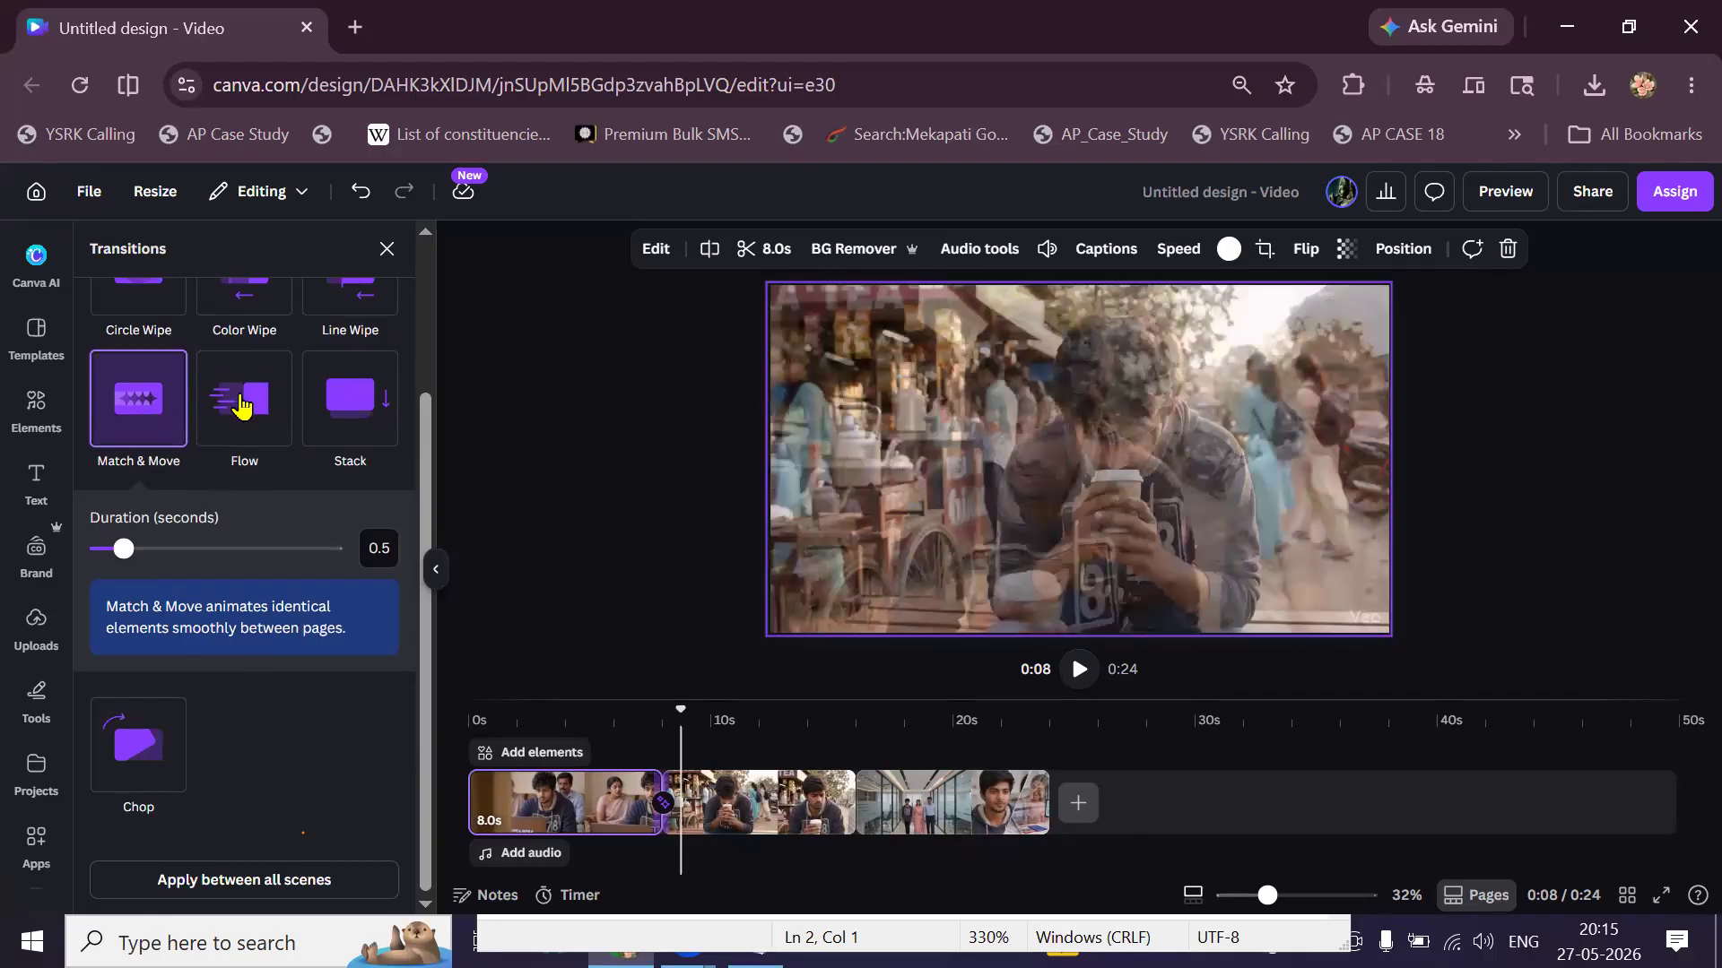
click(242, 406)
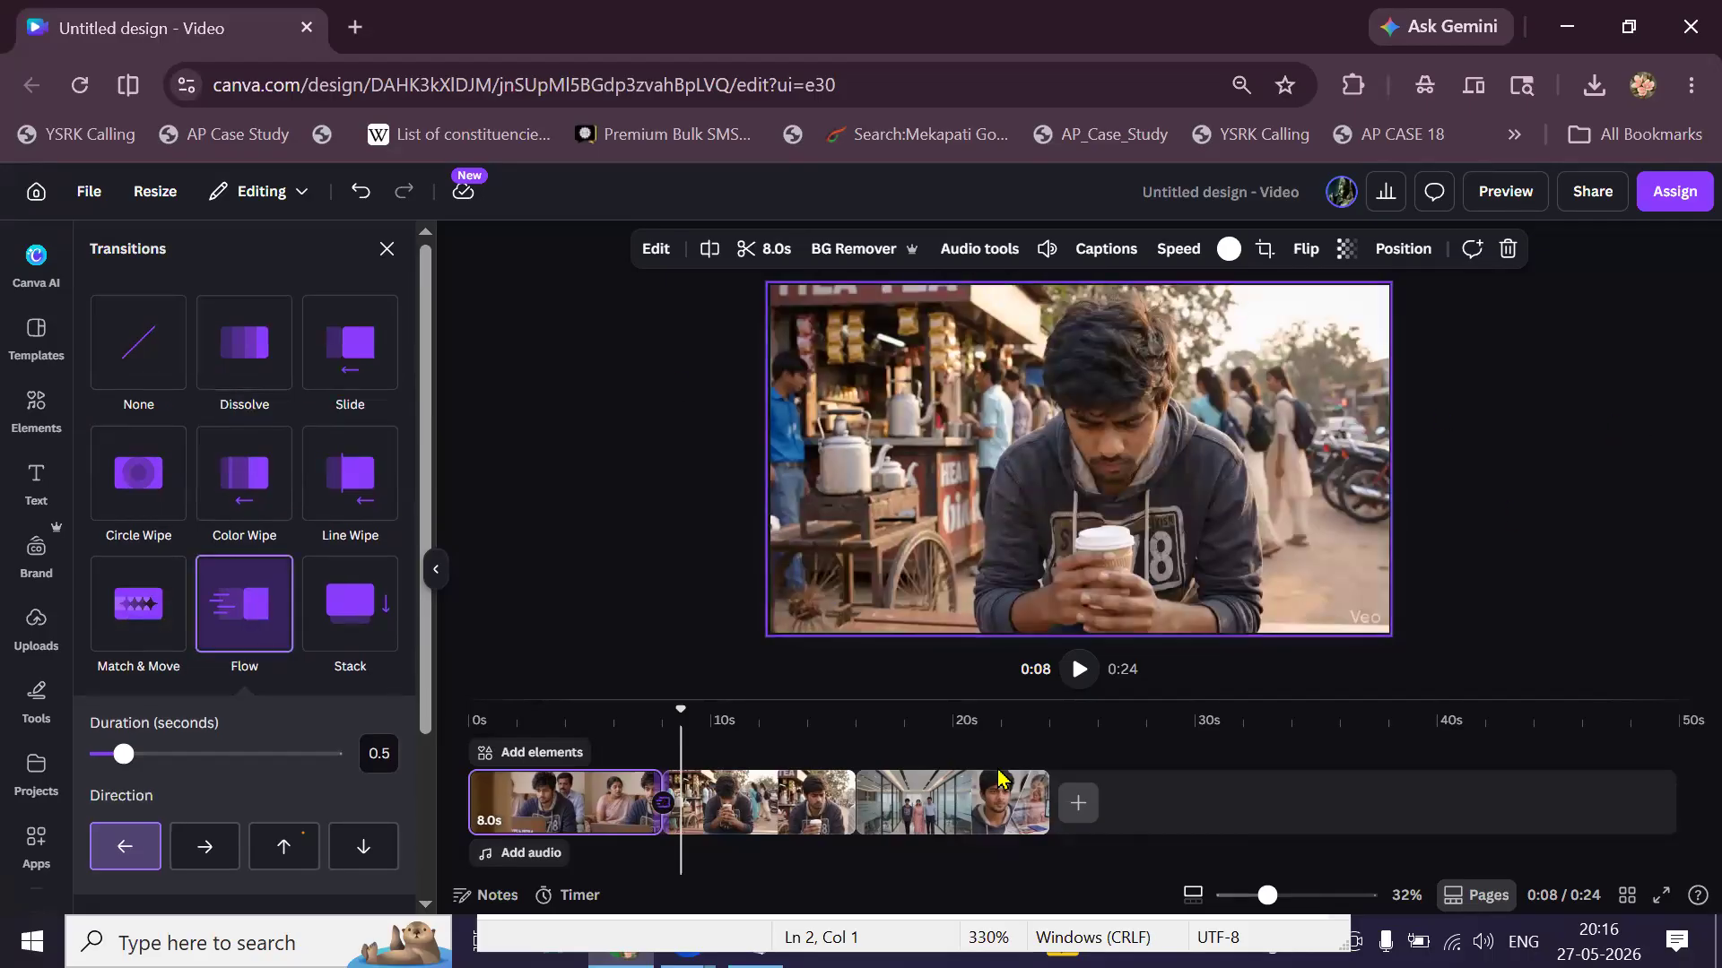
click(996, 852)
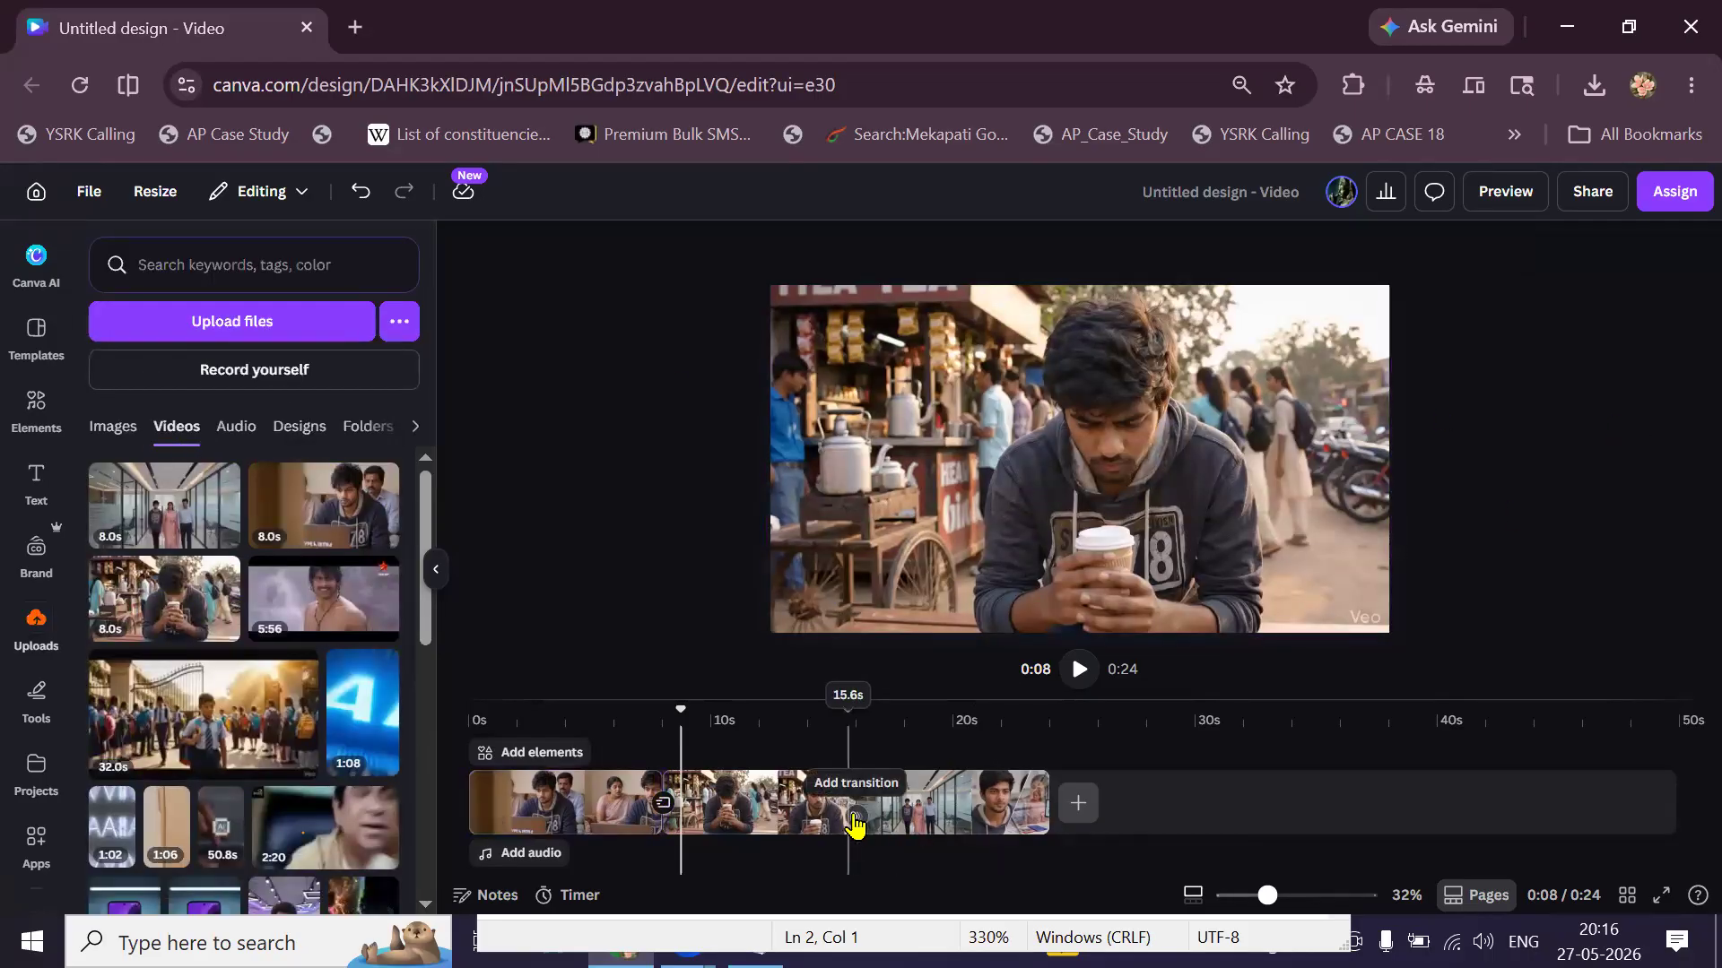
Apply the Flow transition to the cut between clips 2 and 3.
click(855, 823)
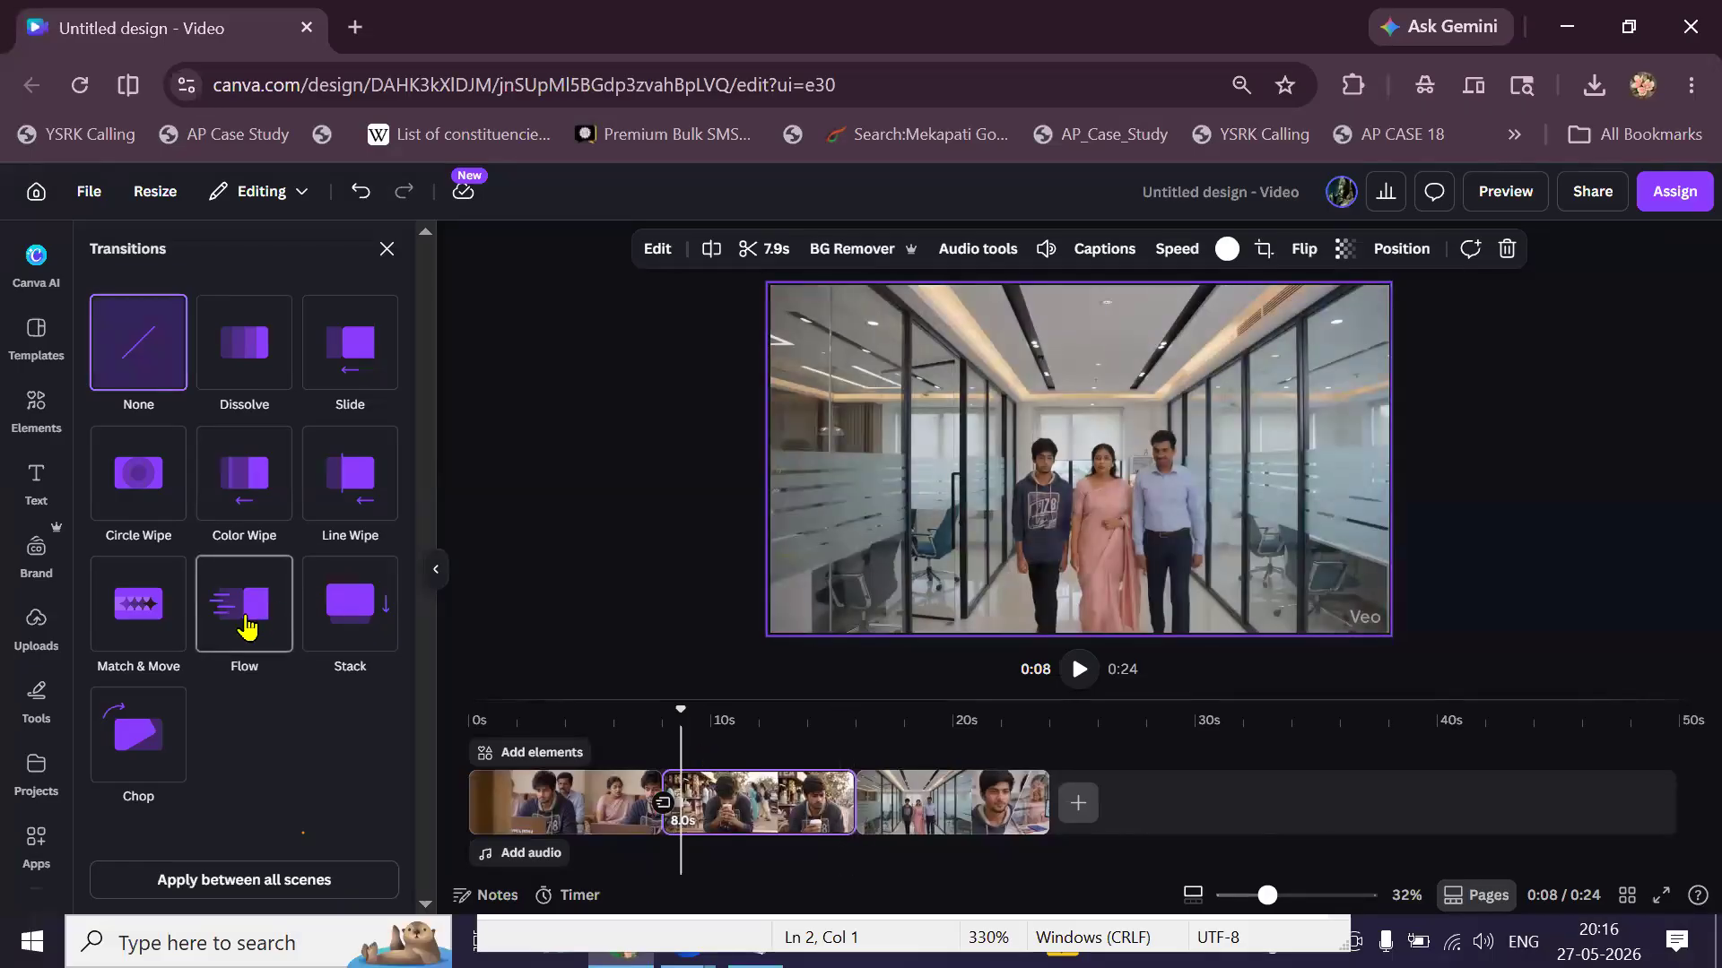
click(247, 628)
click(1536, 555)
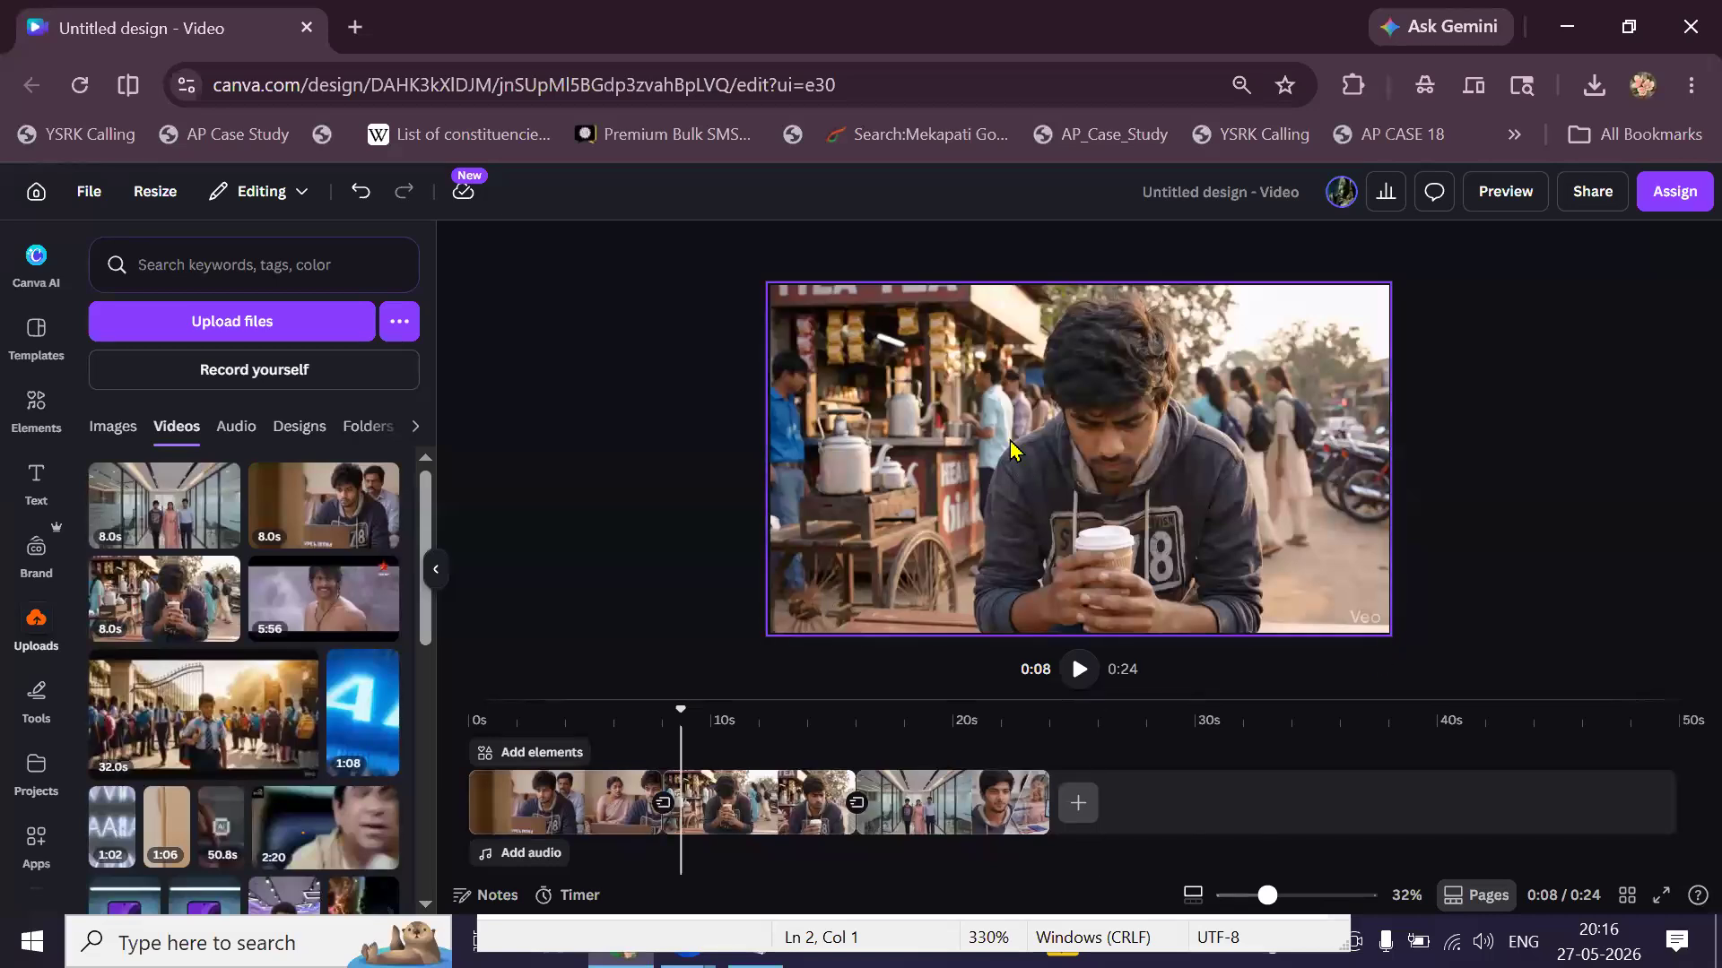
click(472, 720)
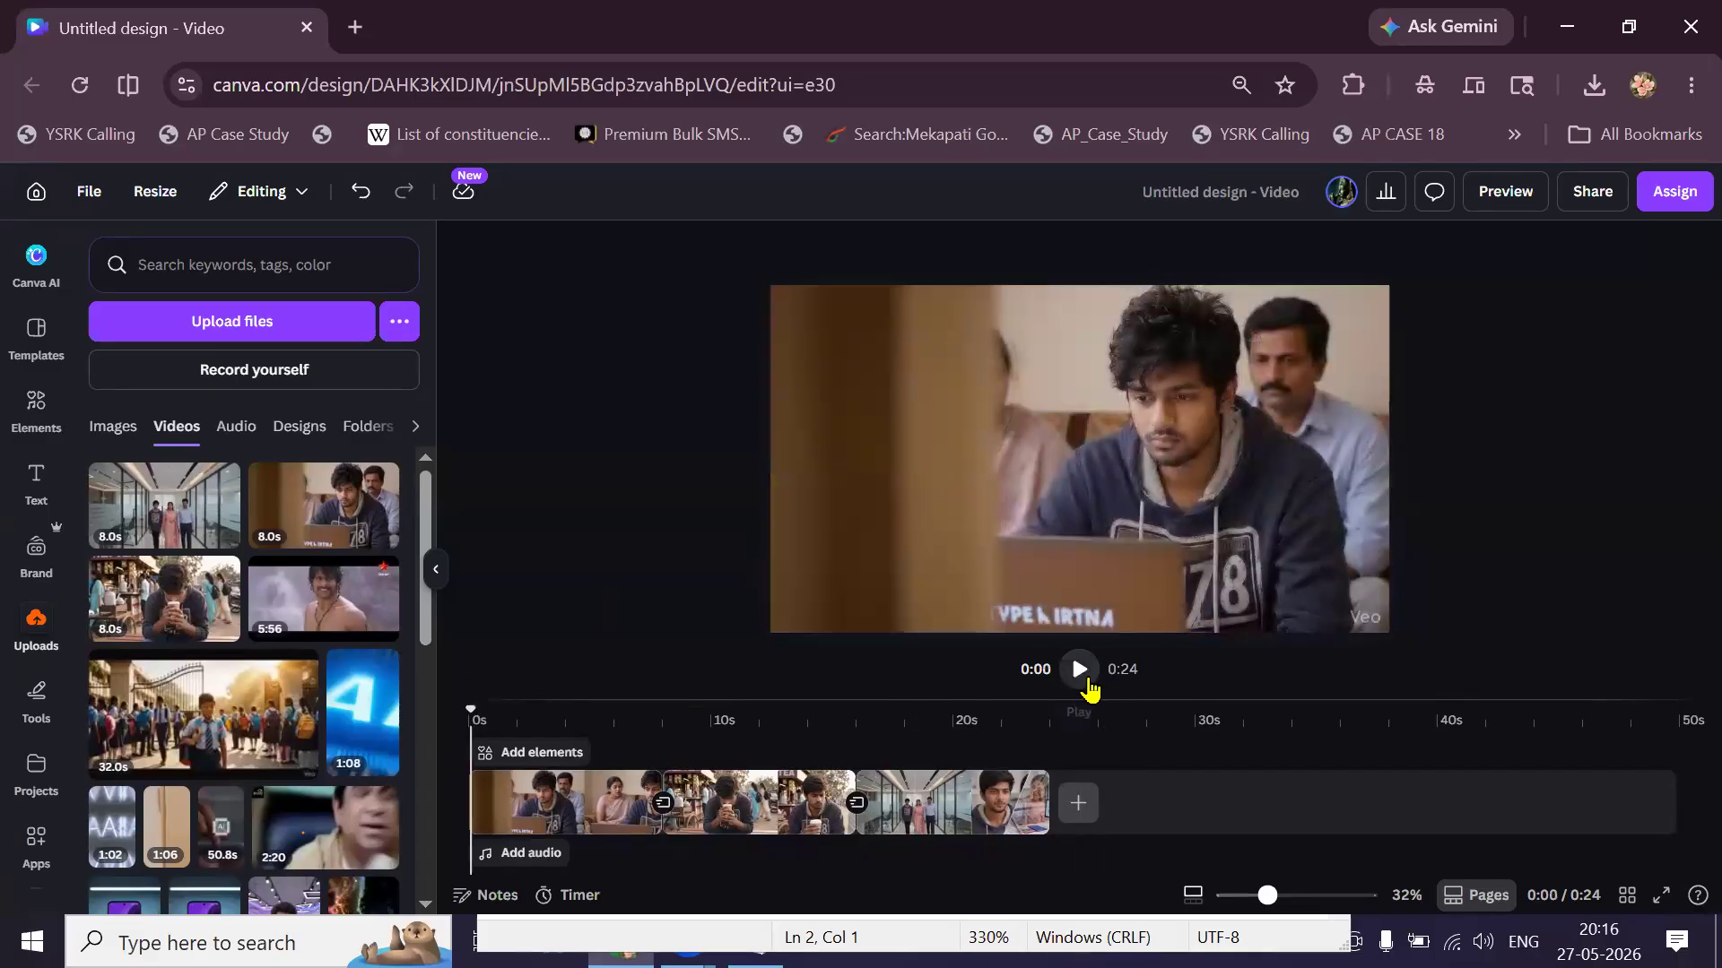
click(1083, 685)
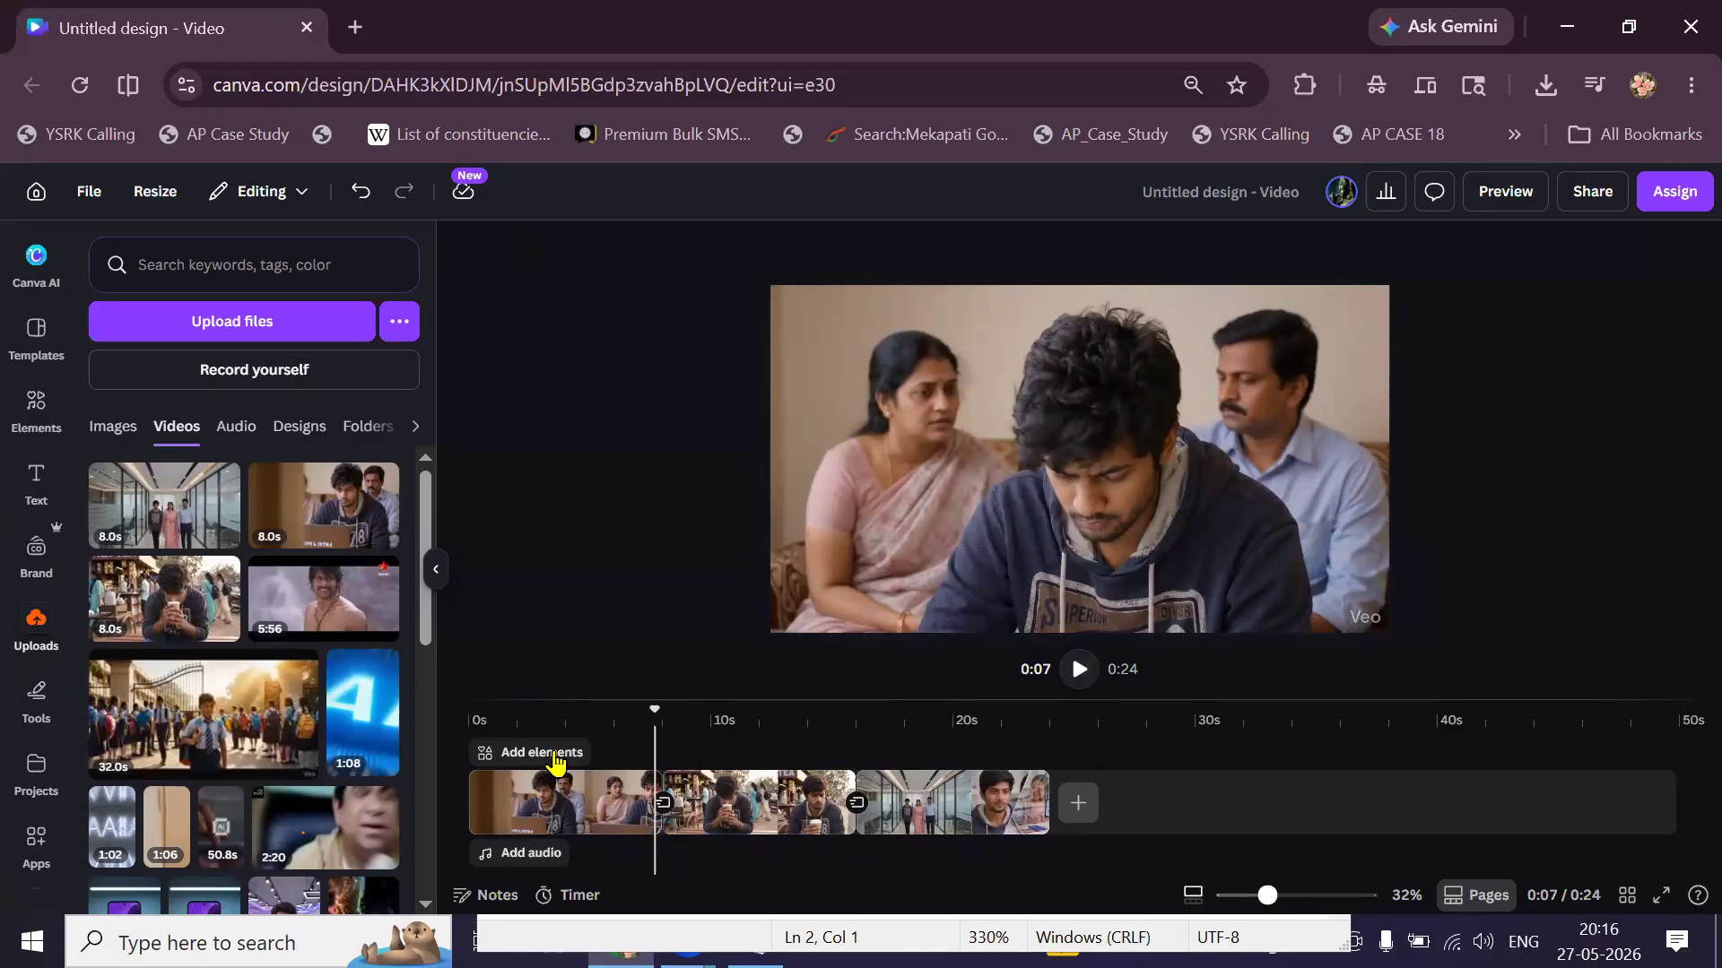
click(612, 717)
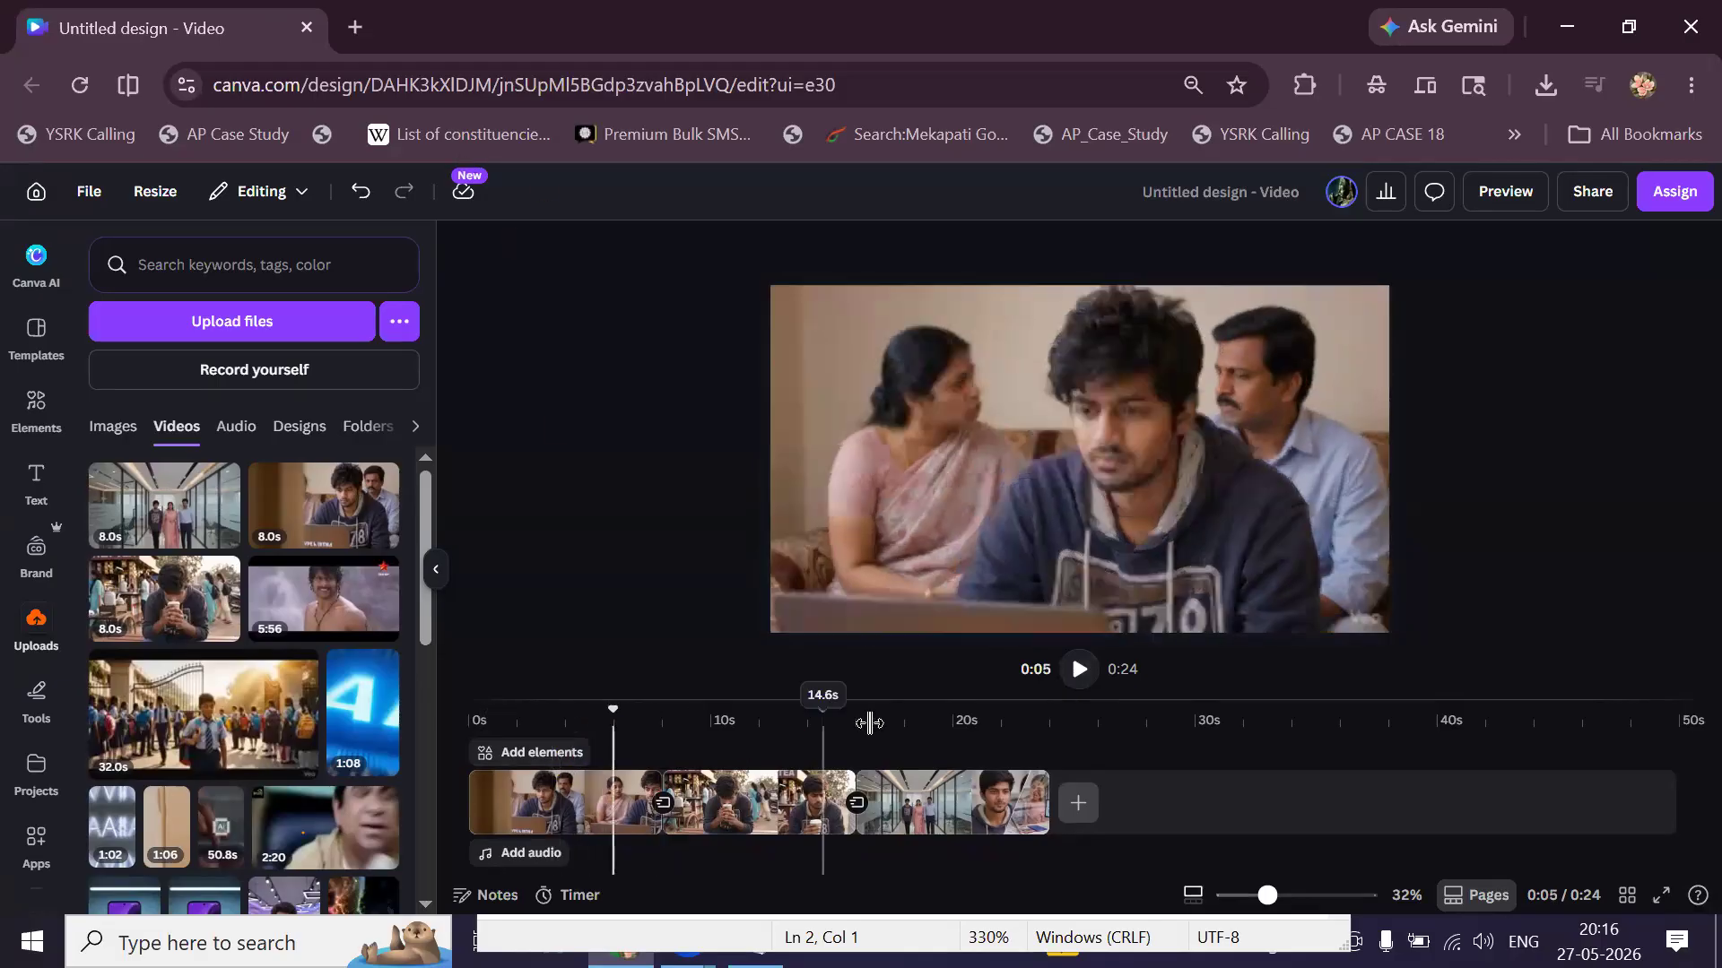
click(1079, 669)
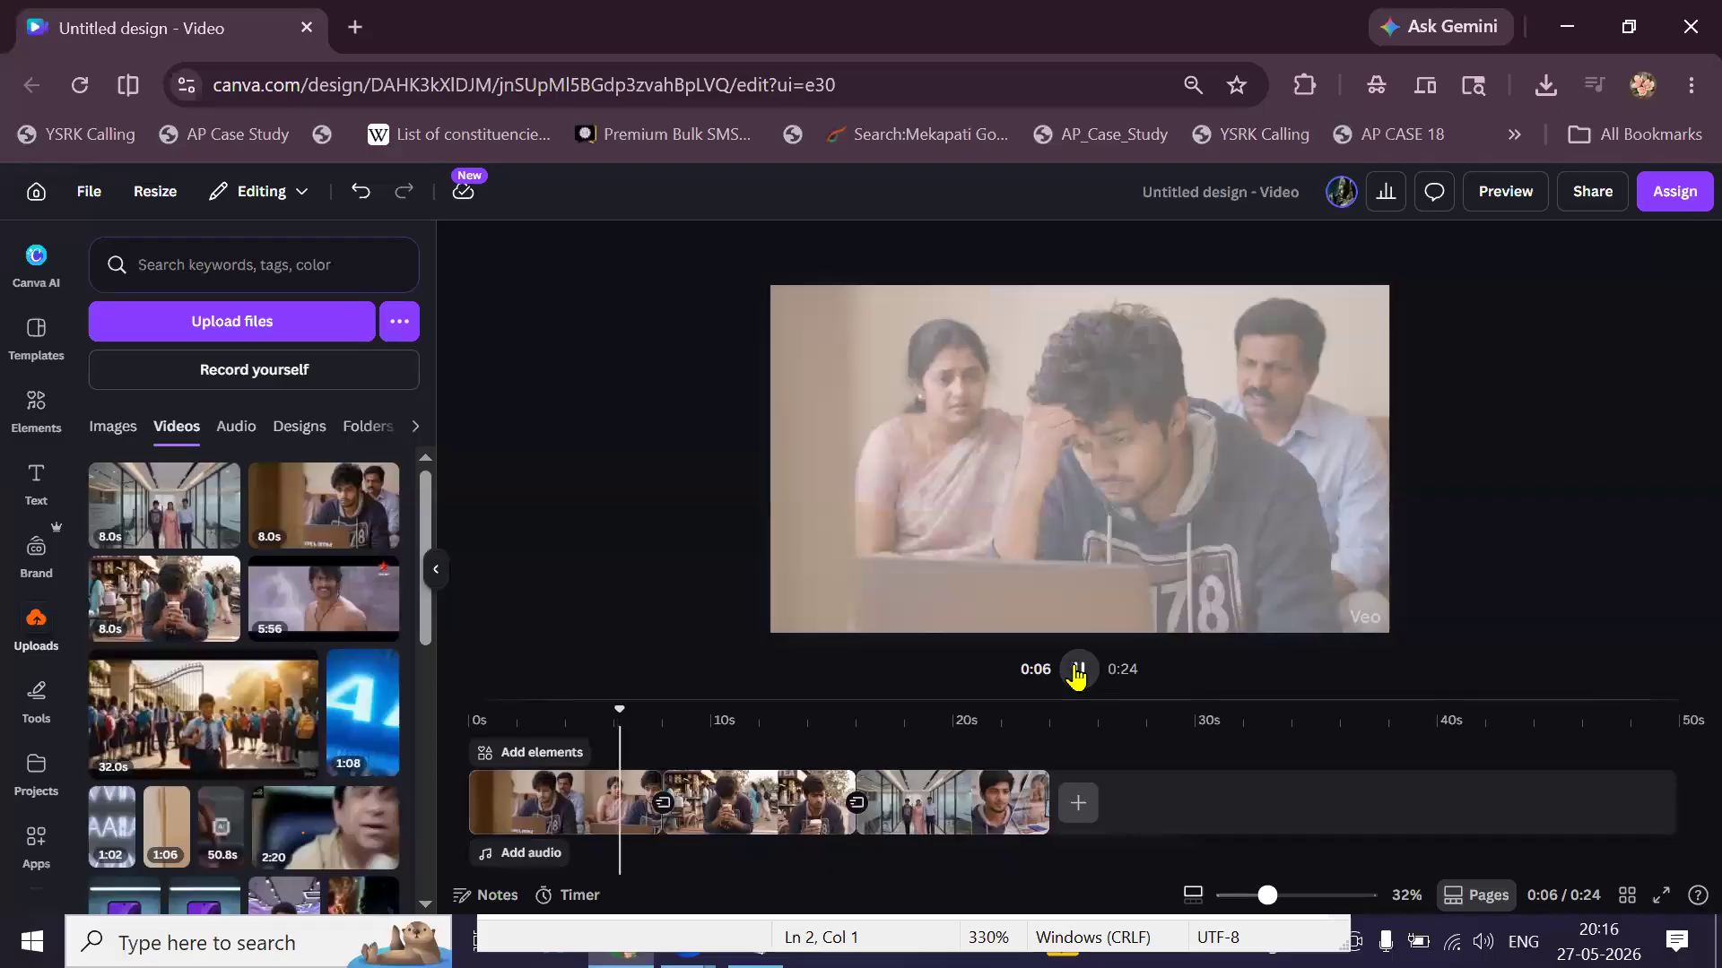
click(1078, 669)
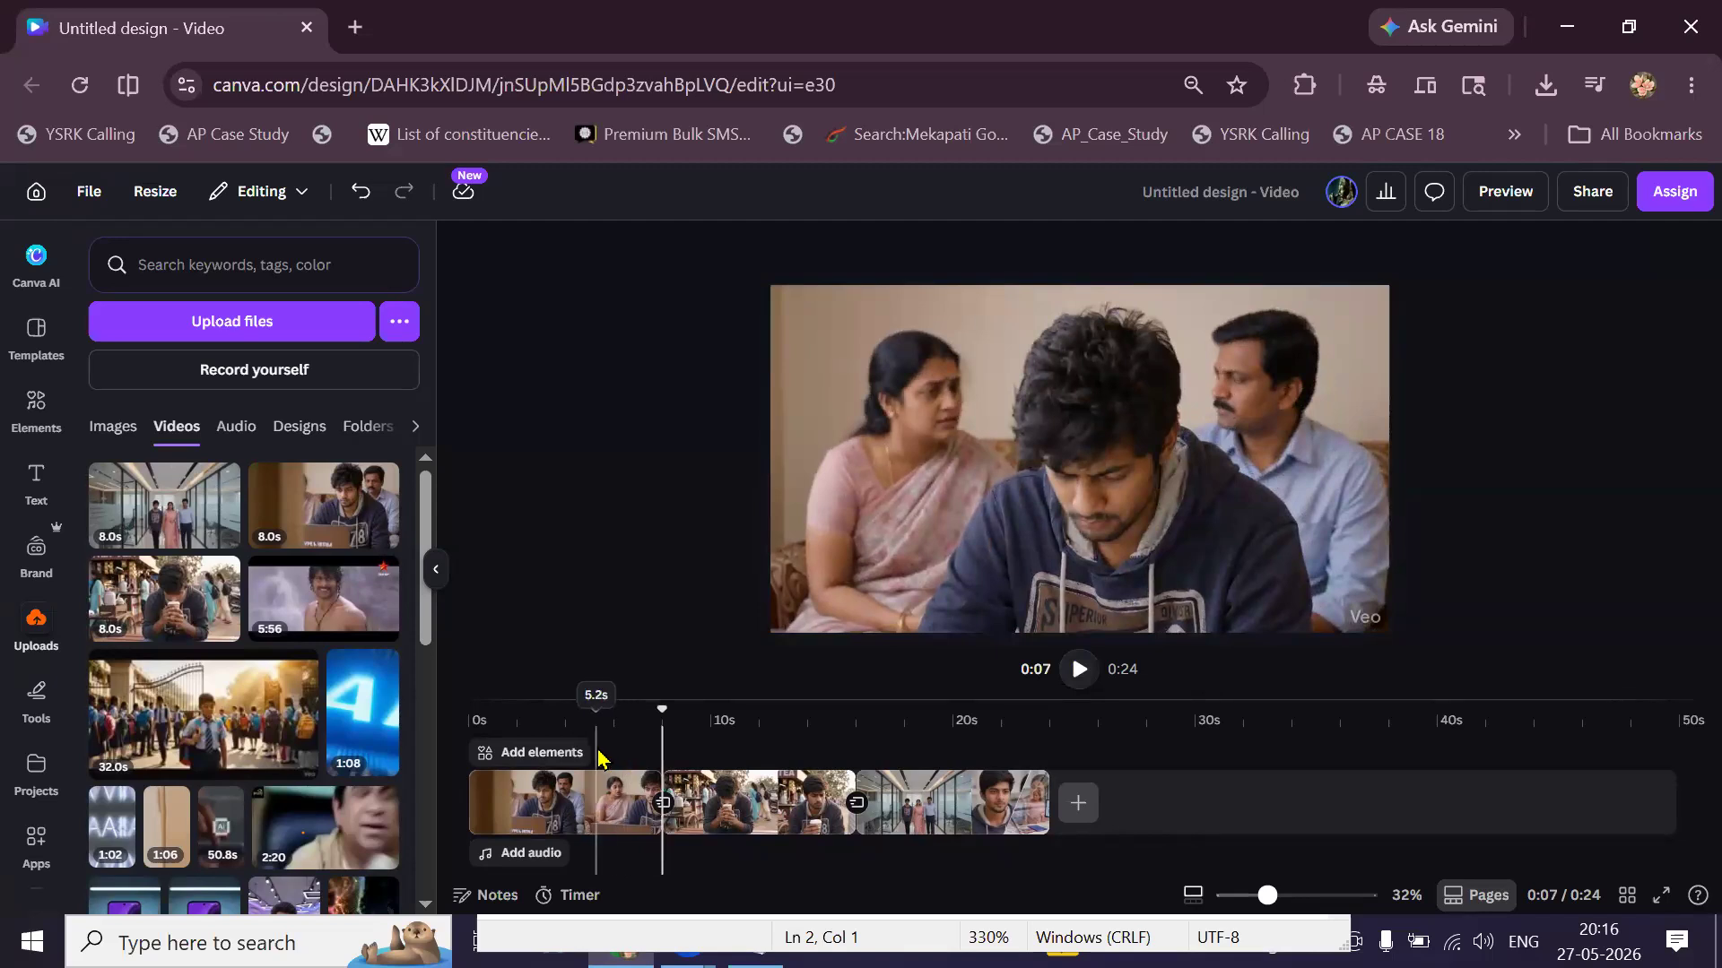
click(595, 722)
click(1083, 680)
click(1083, 680)
click(1082, 680)
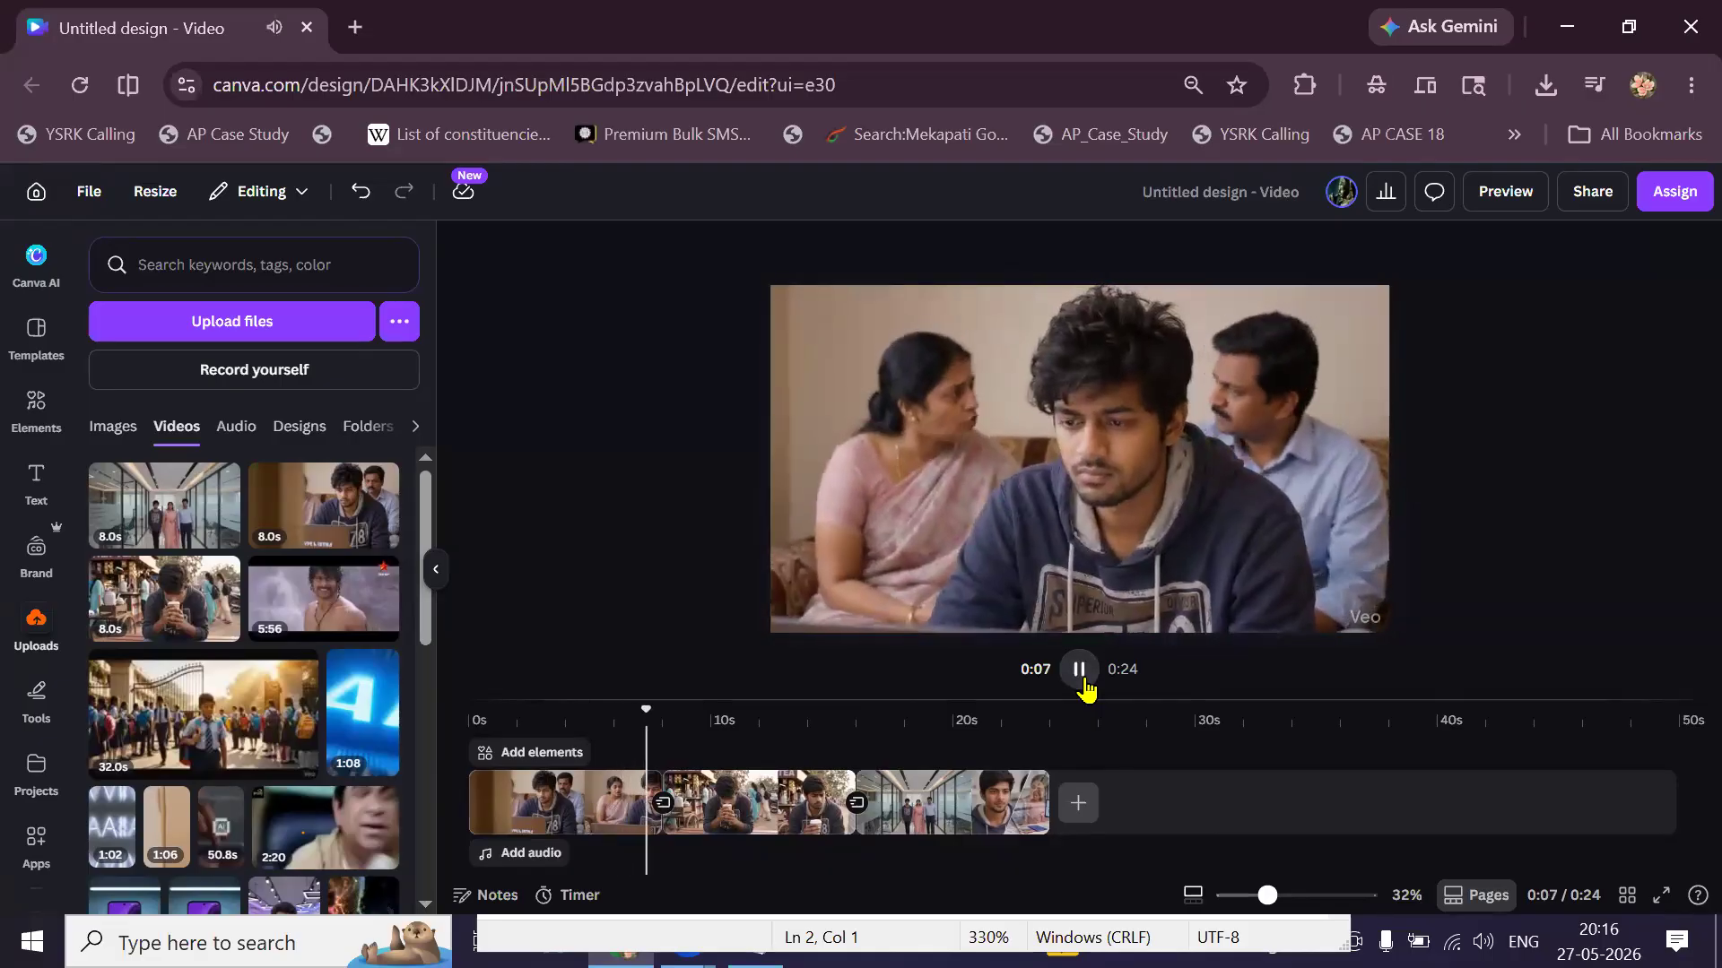
click(1083, 683)
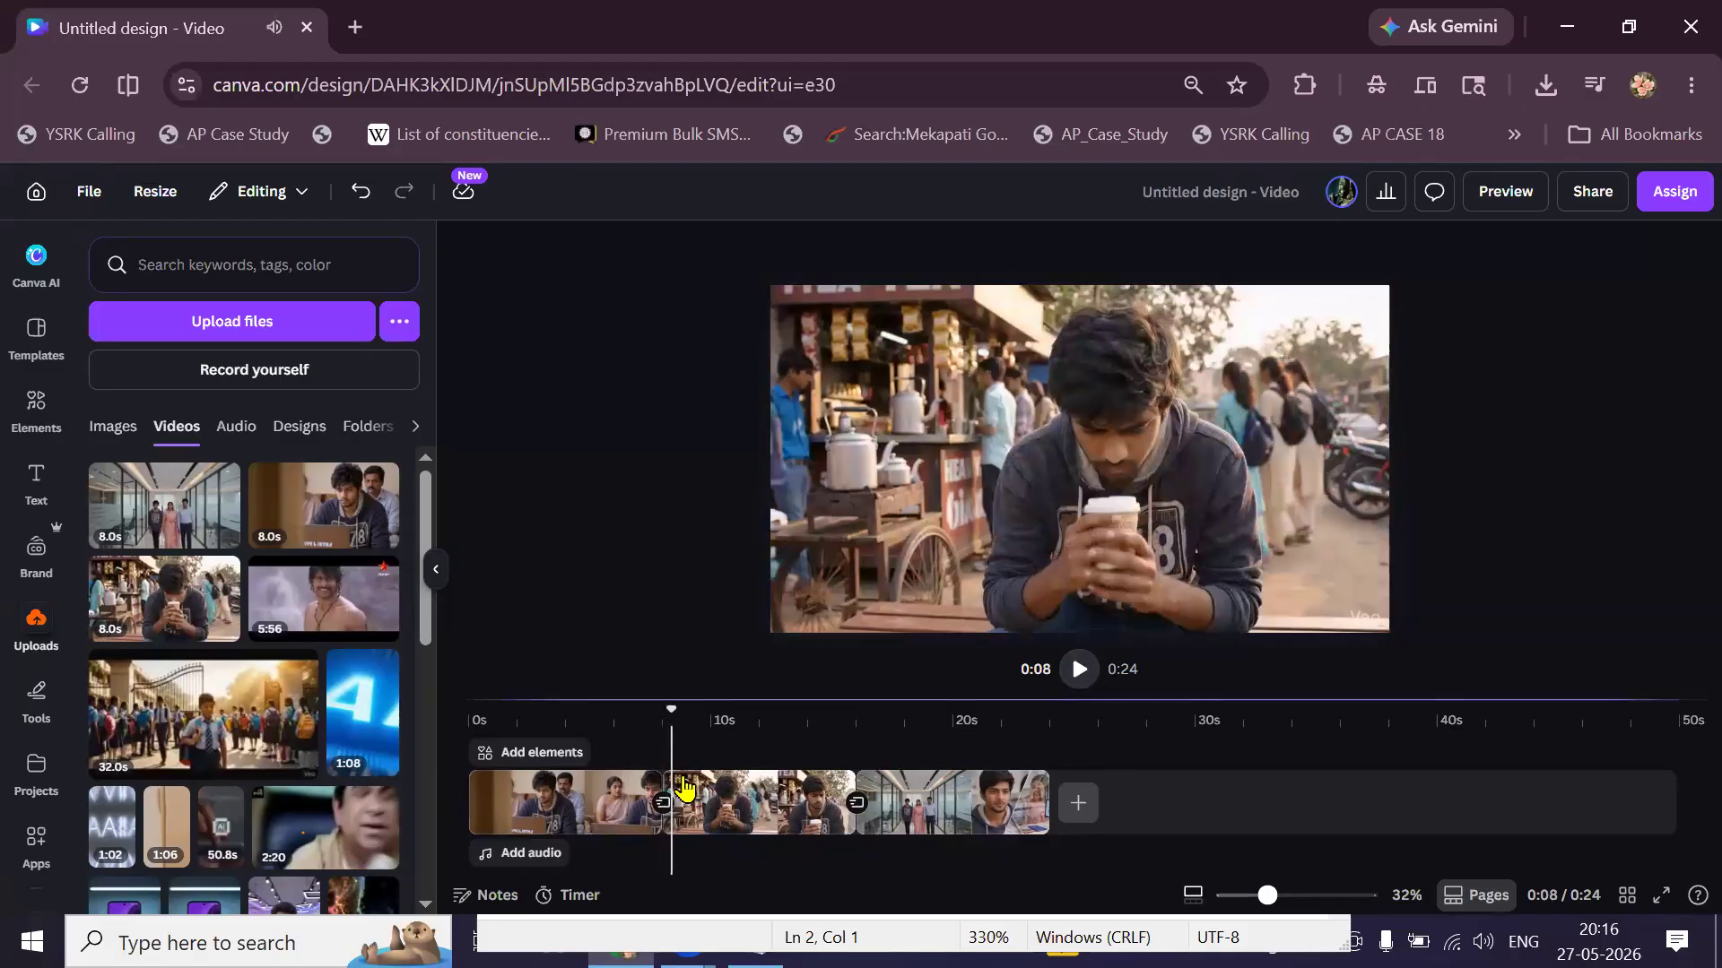
click(632, 771)
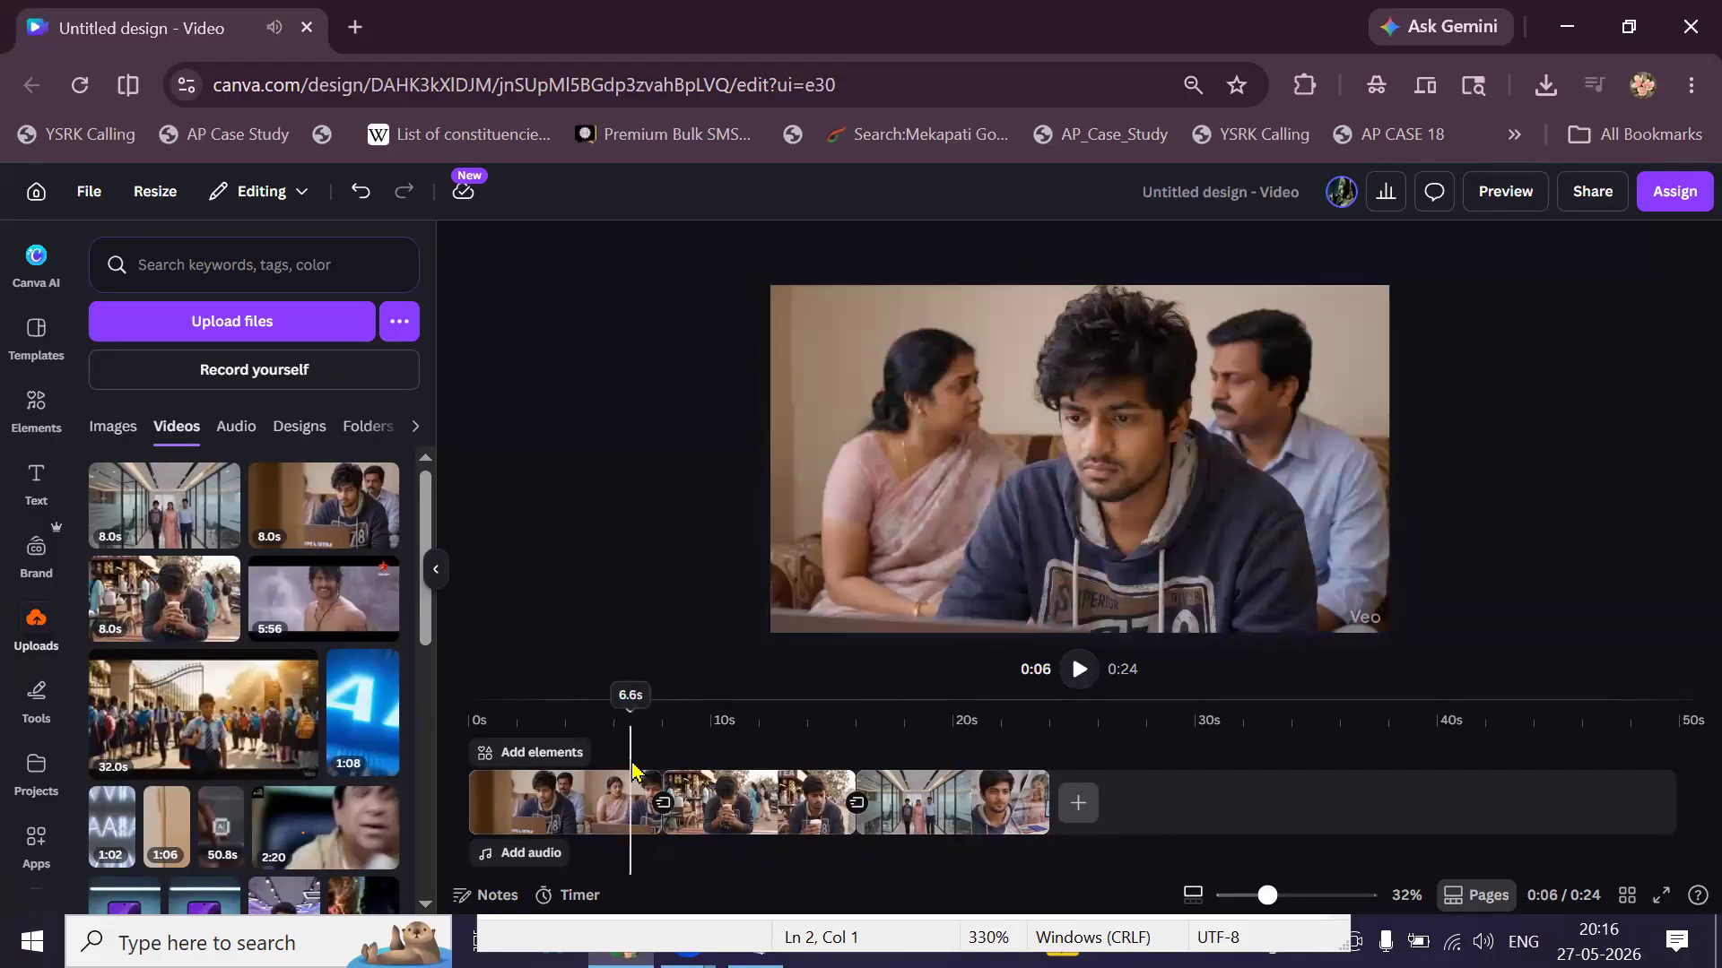
Add a heading text box reading 'Whom can we TRUST'.
click(34, 480)
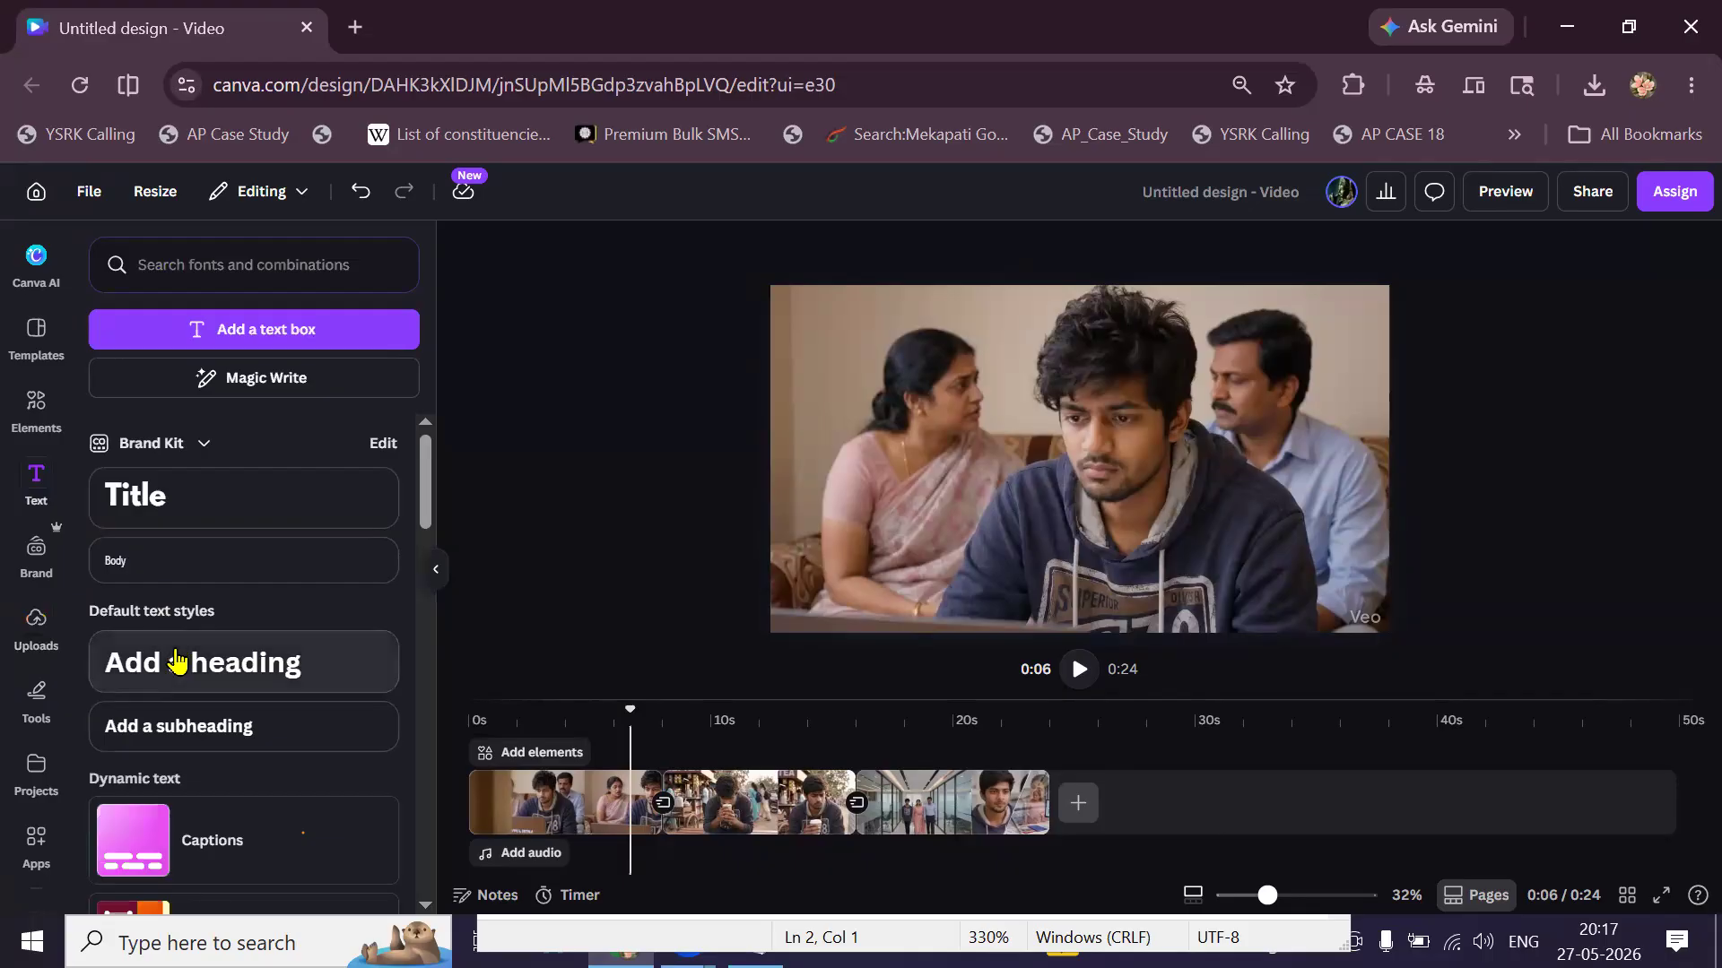
click(177, 659)
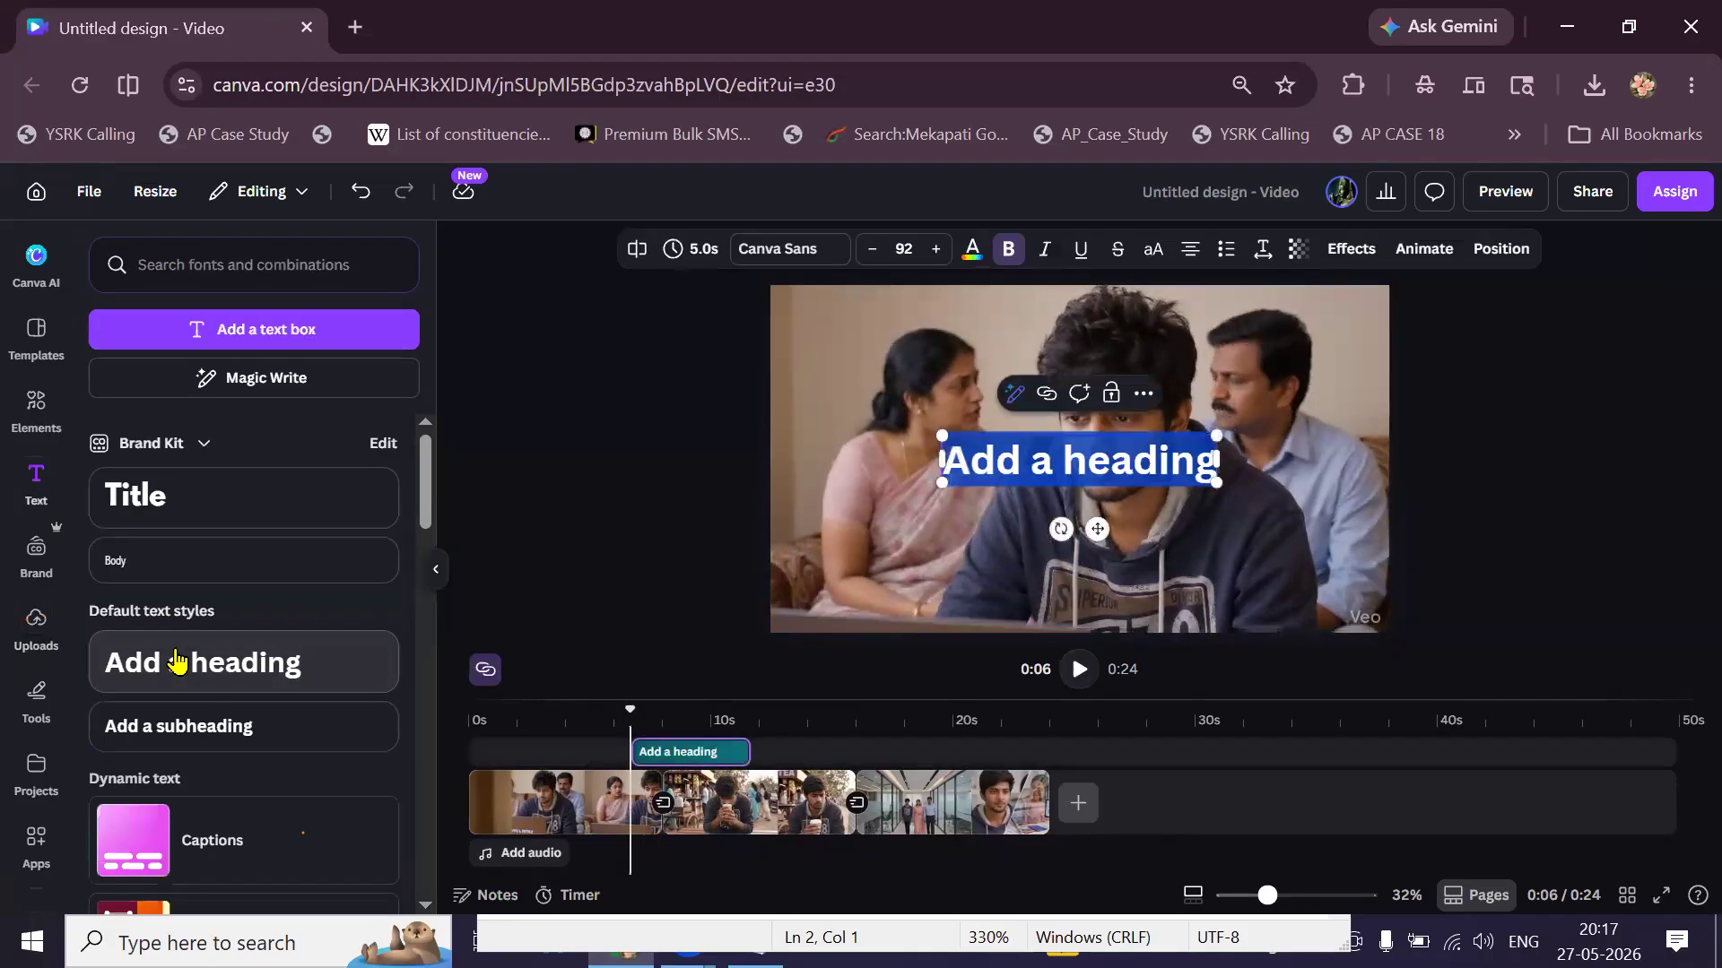
text(Whom)
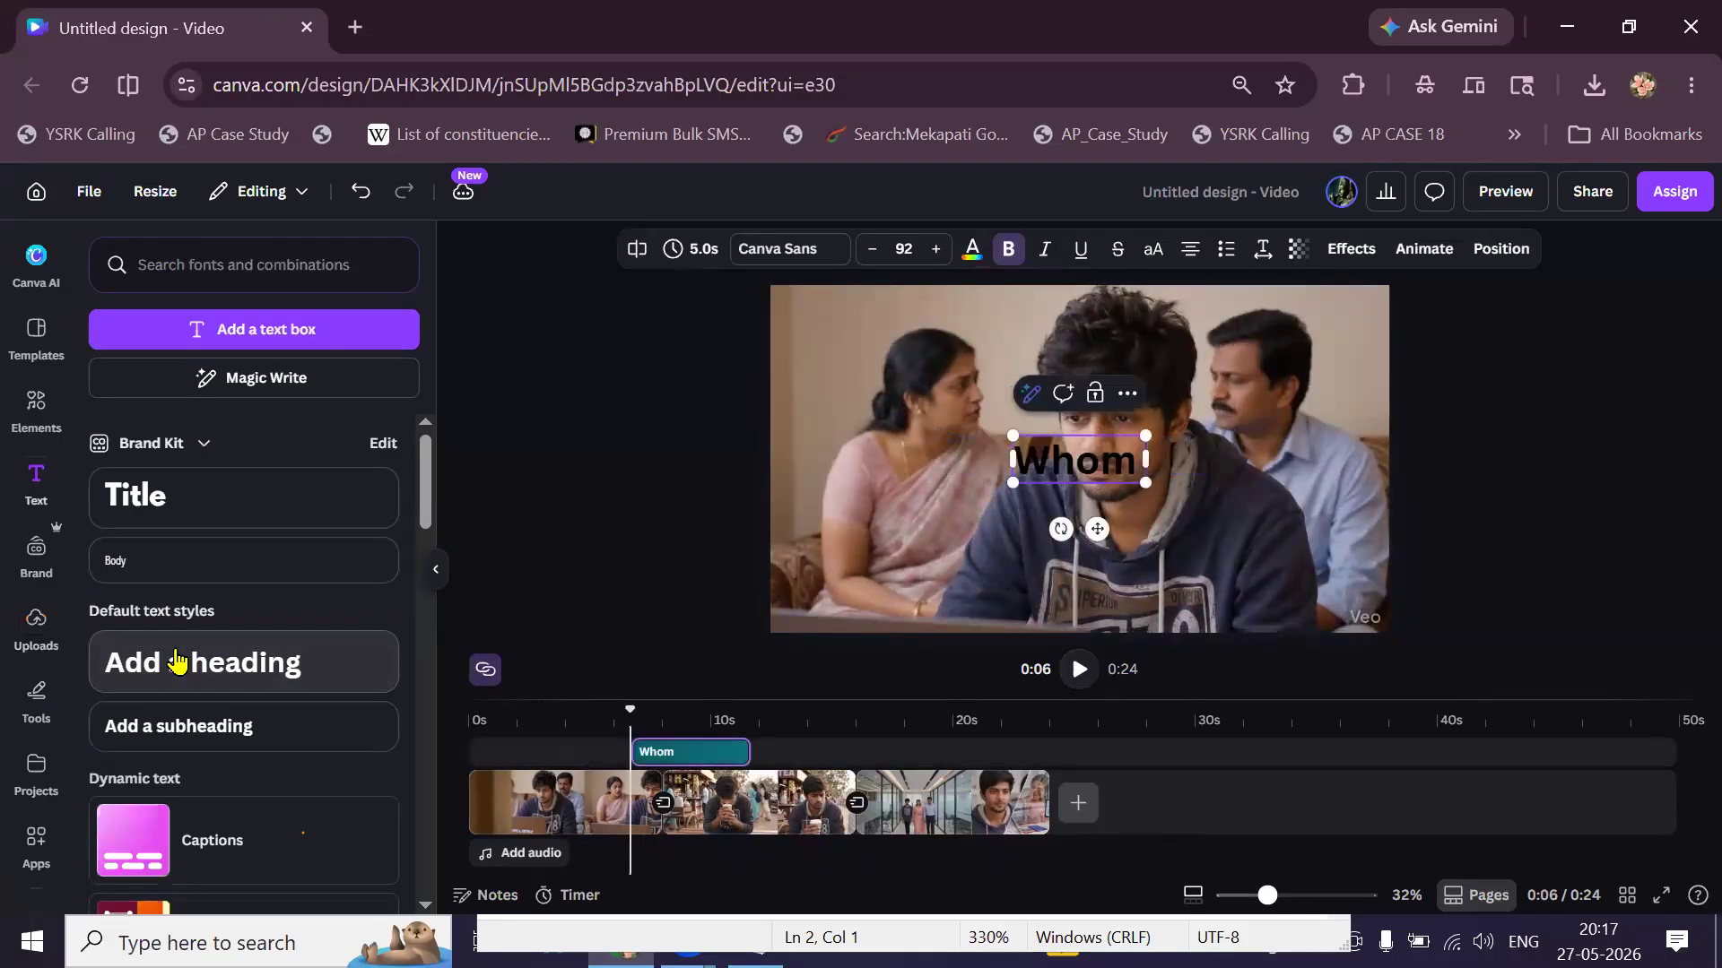
text( can)
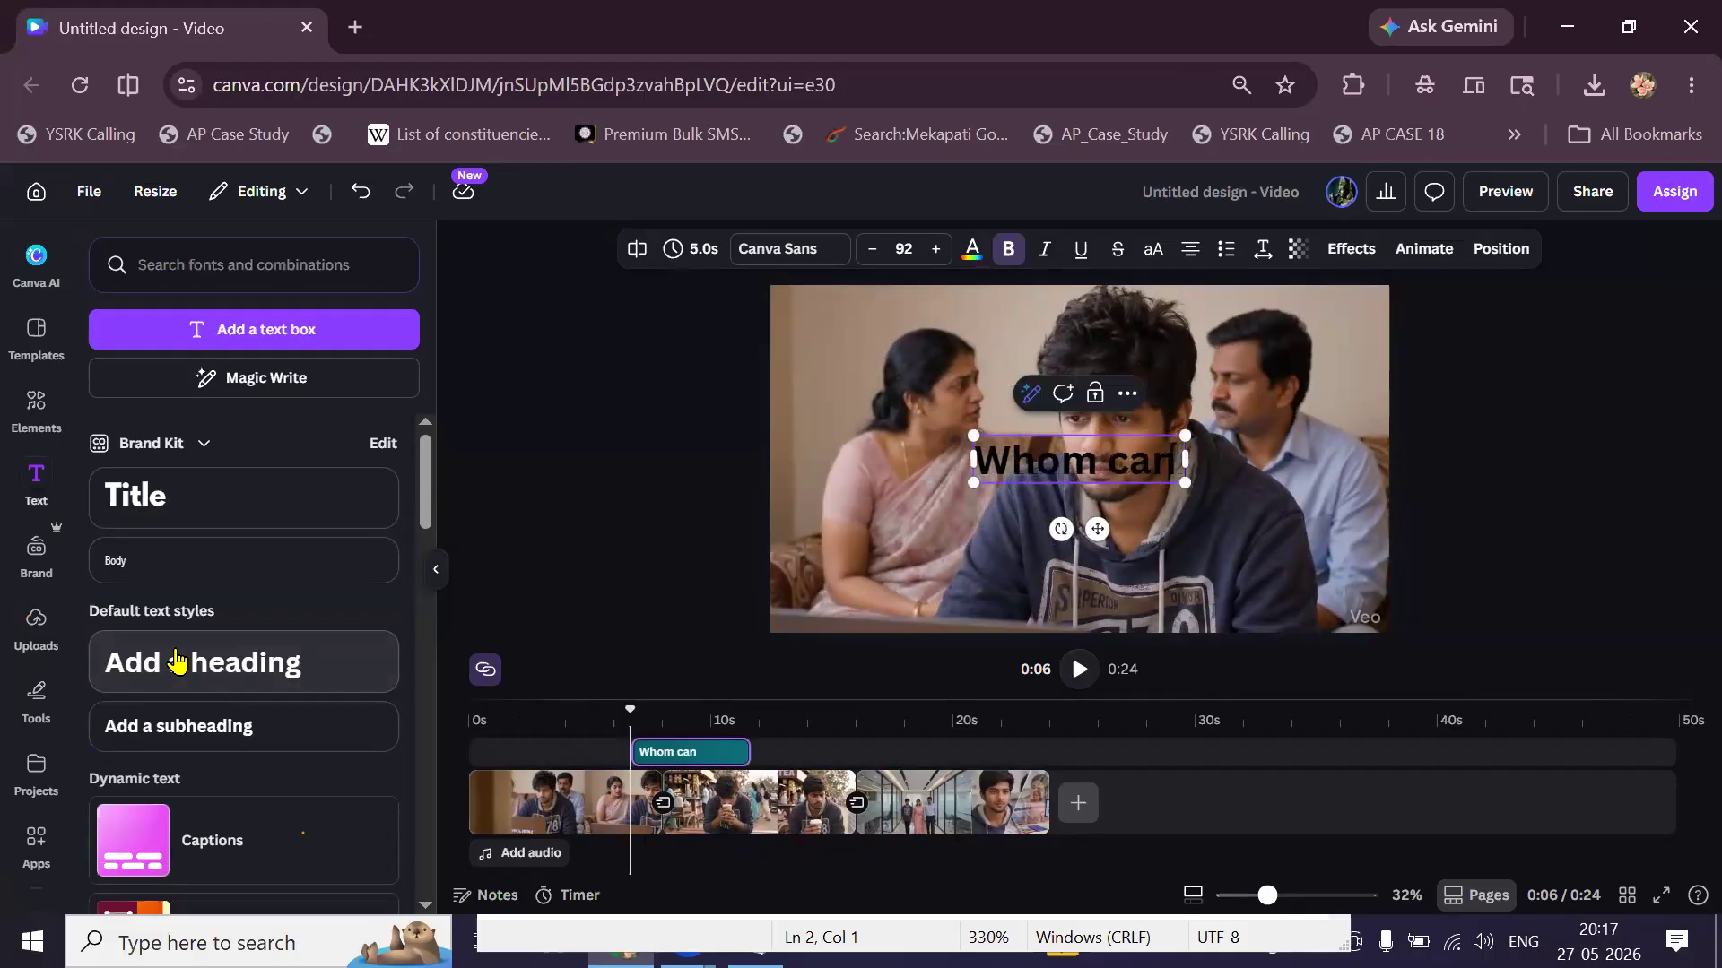
text( we Trust)
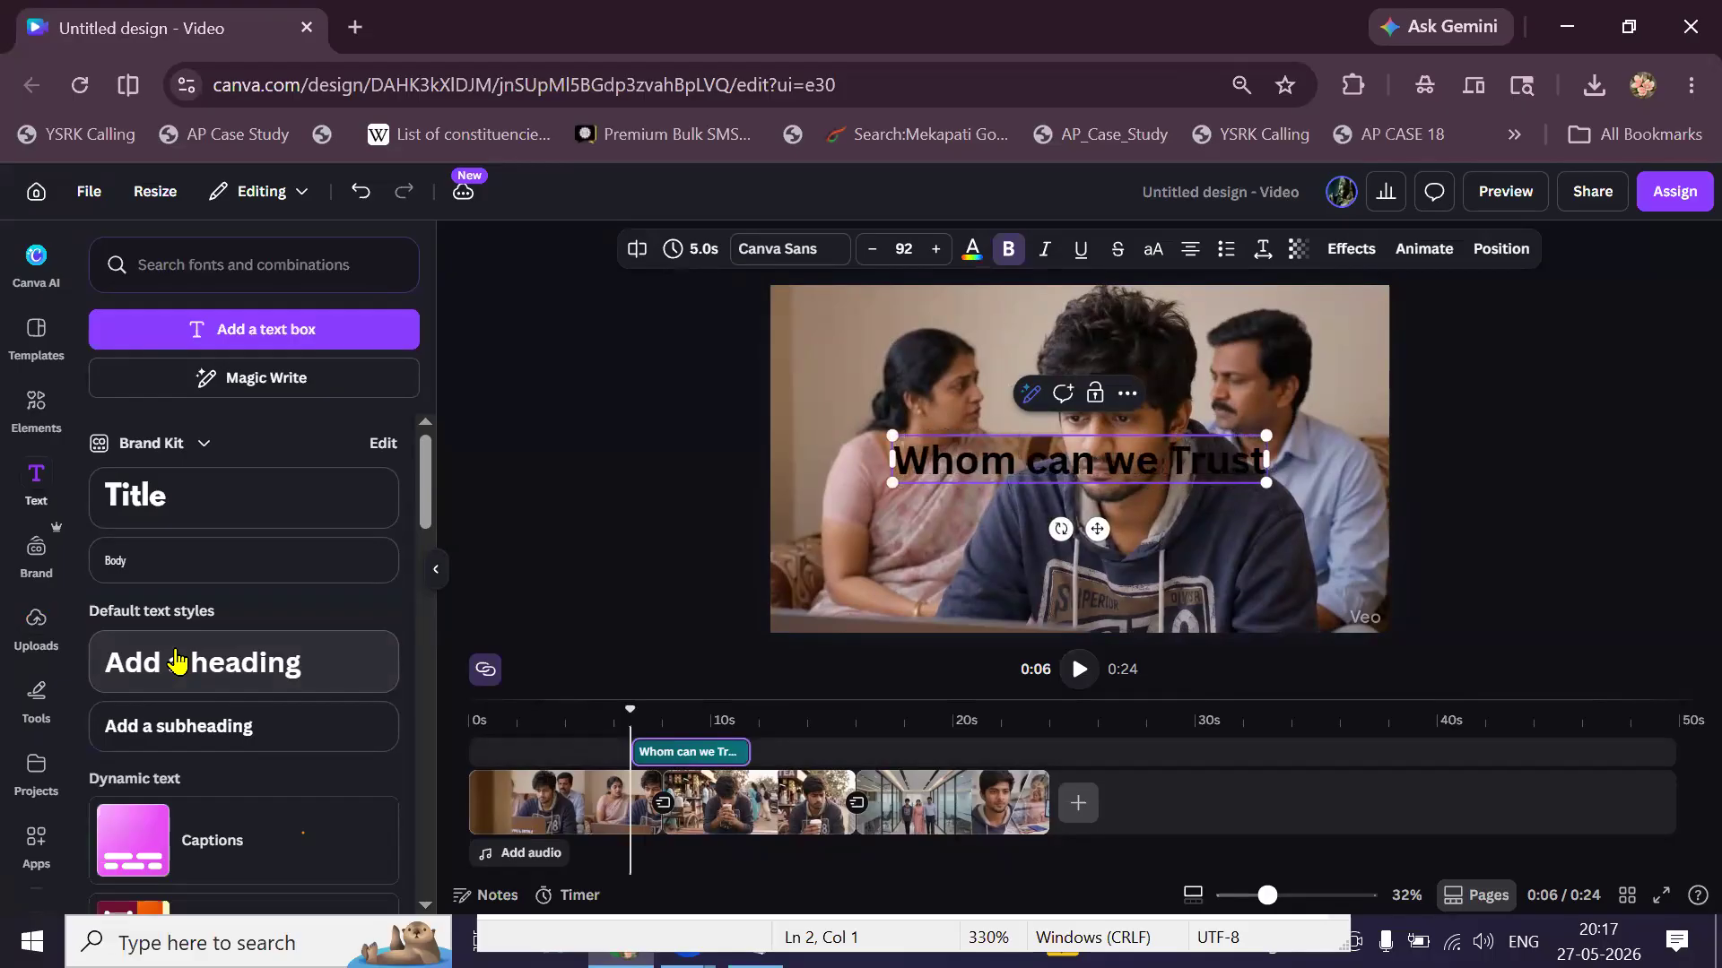
key(BackSpace)
key(BackSpace)
key(BackSpace)
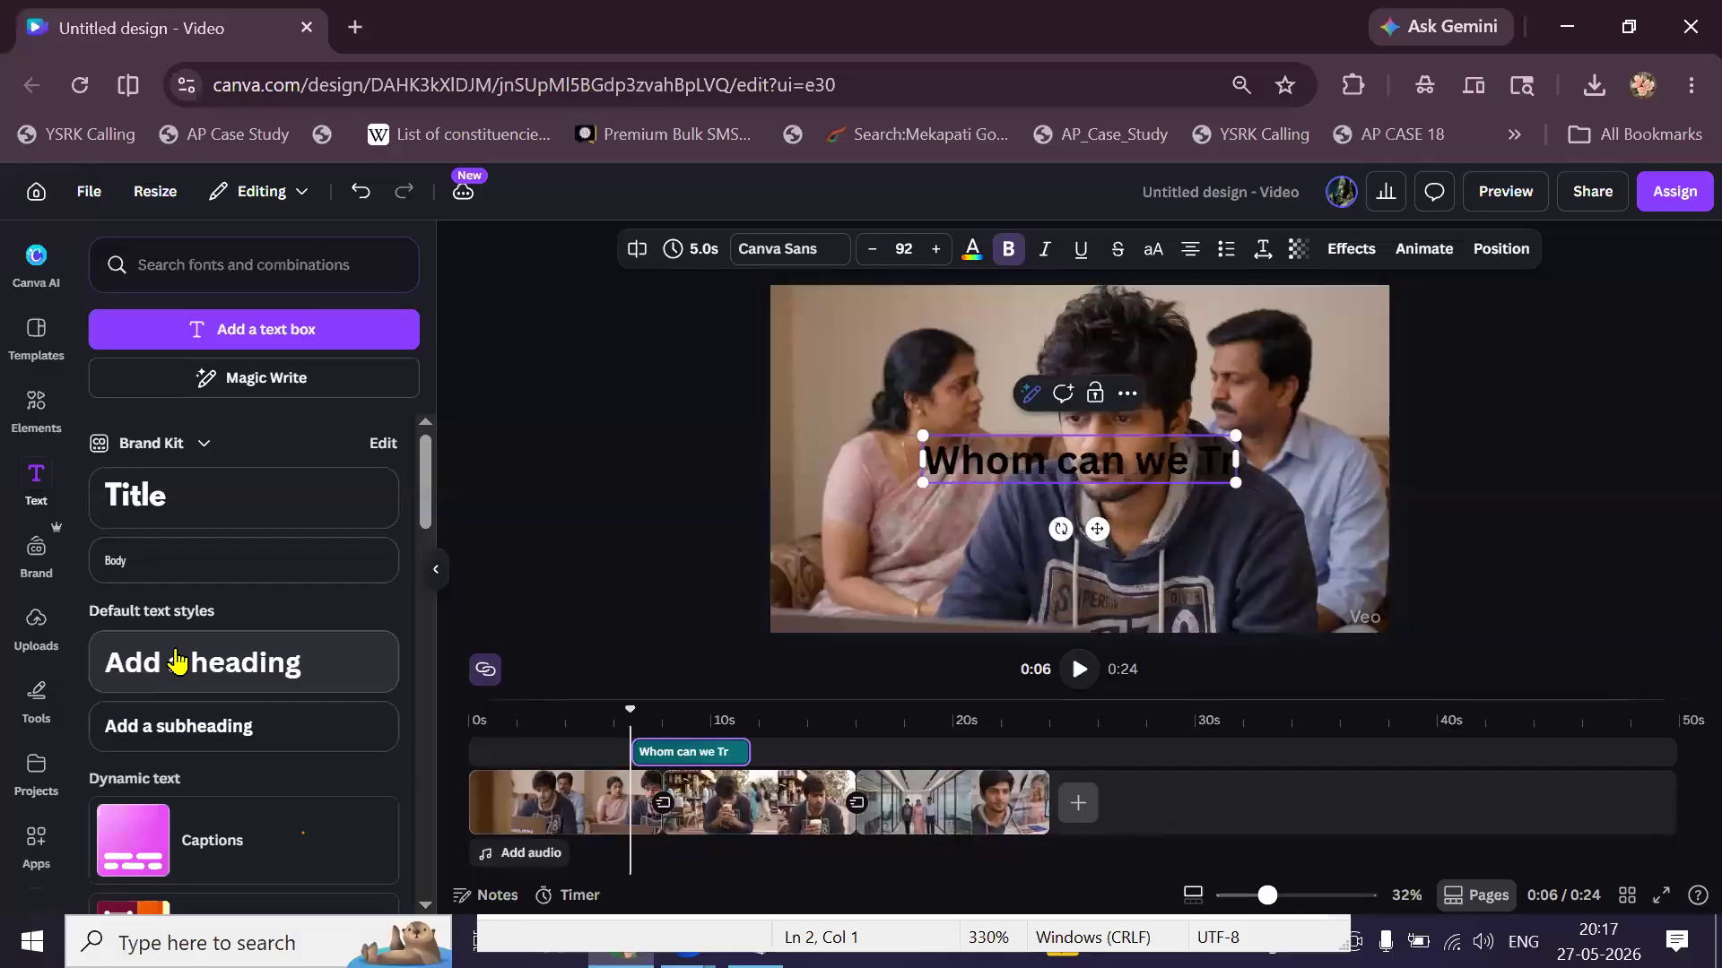
key(BackSpace)
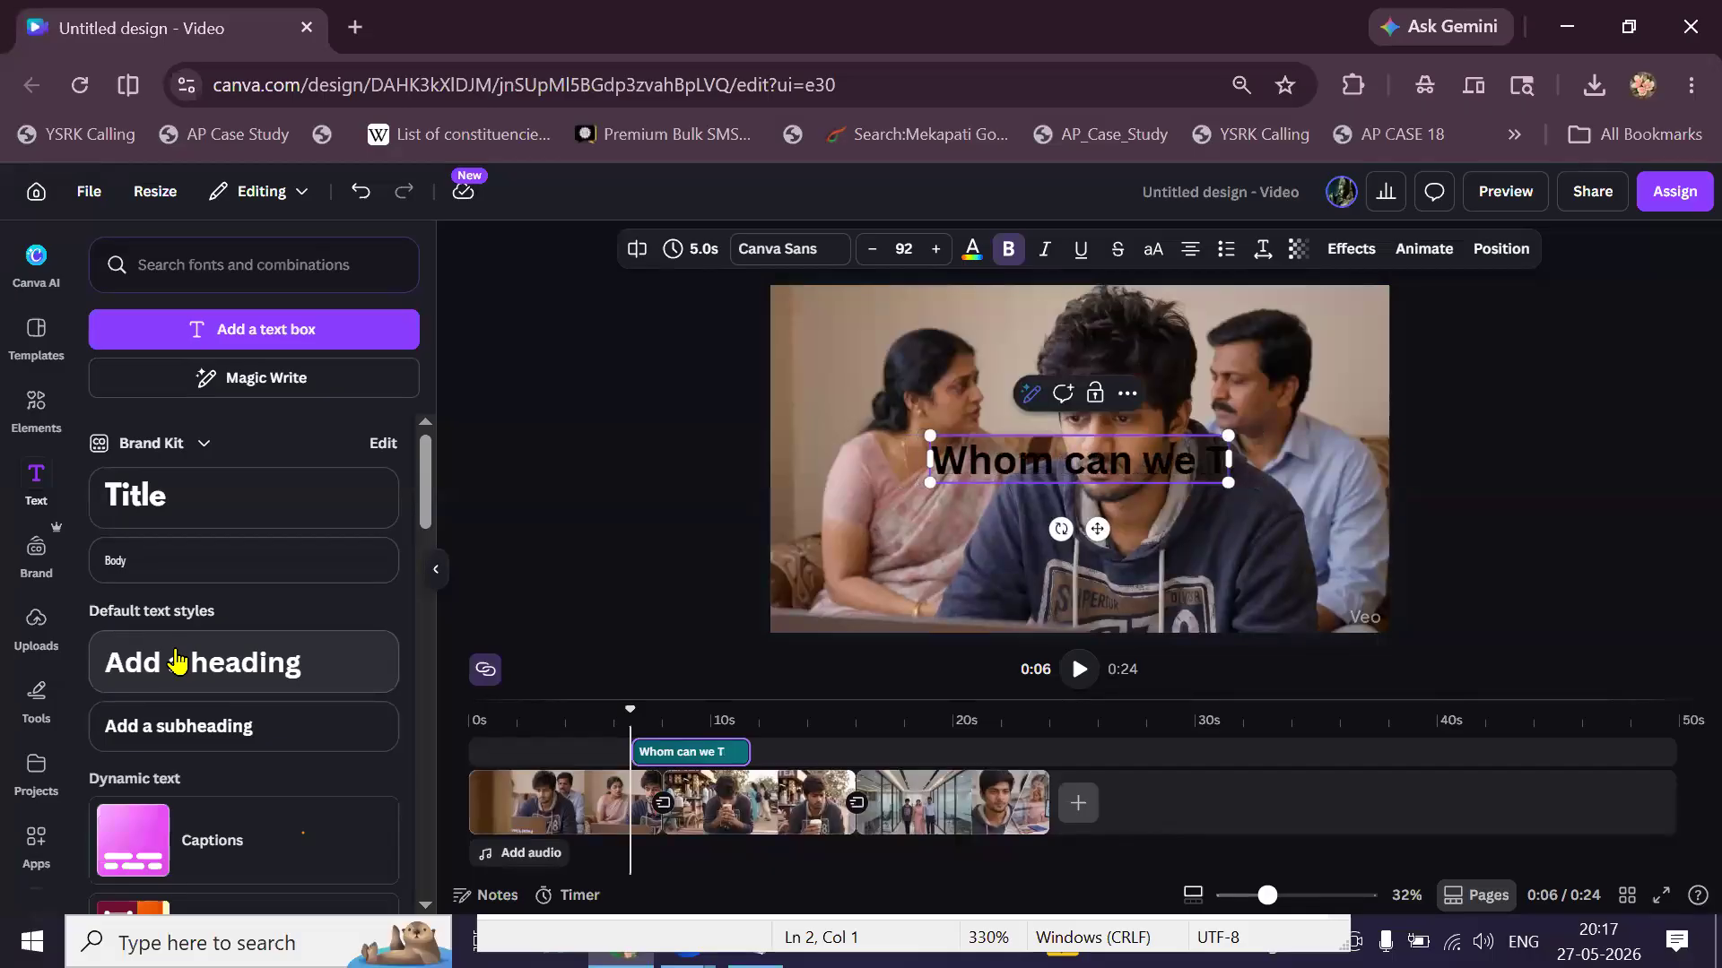
text(RUST)
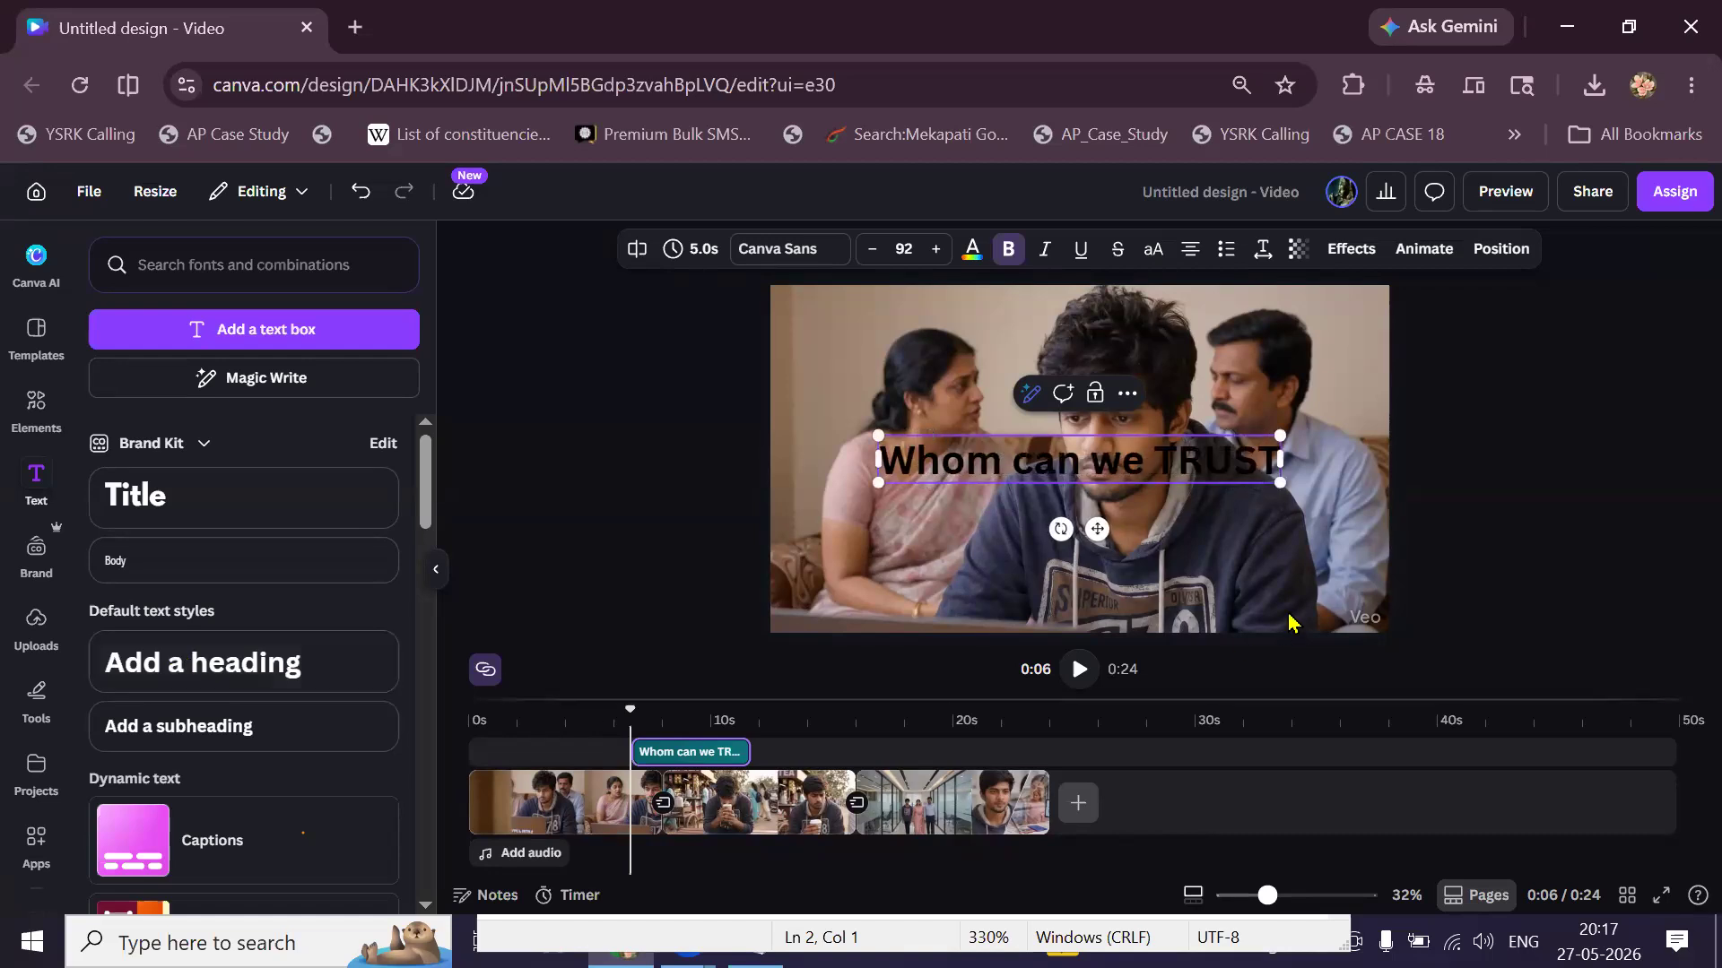
key(Escape)
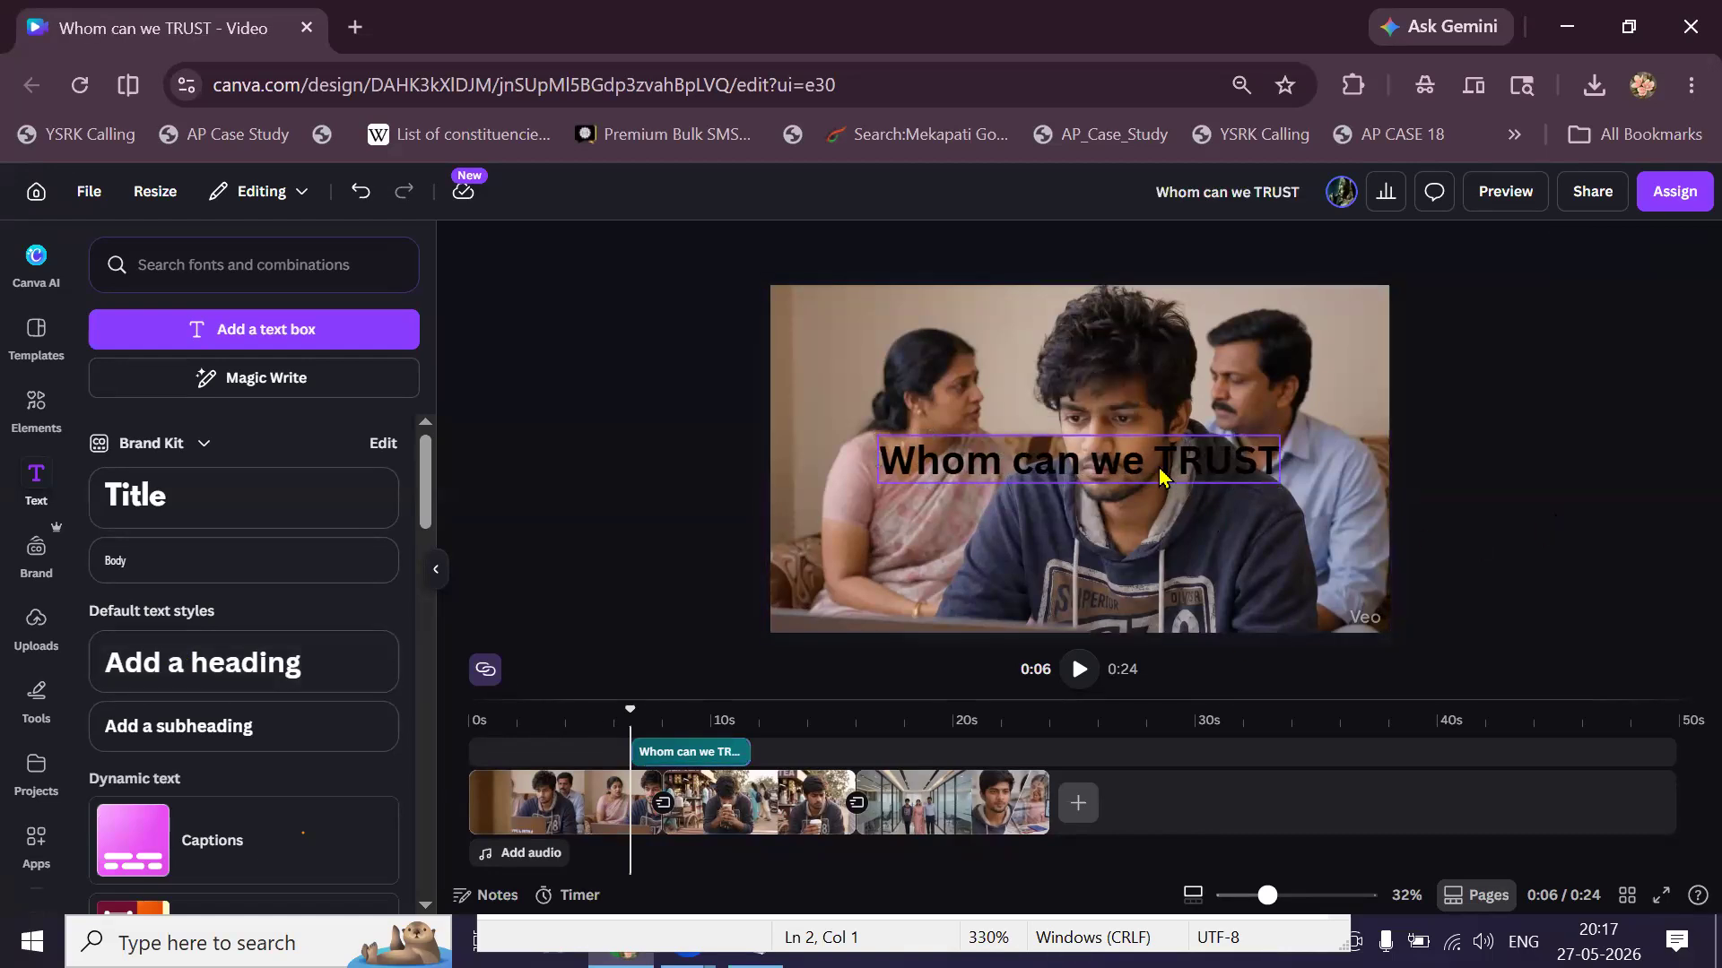
Put TRUST on a second line, append ' ?', and move the heading slightly lower.
click(1148, 464)
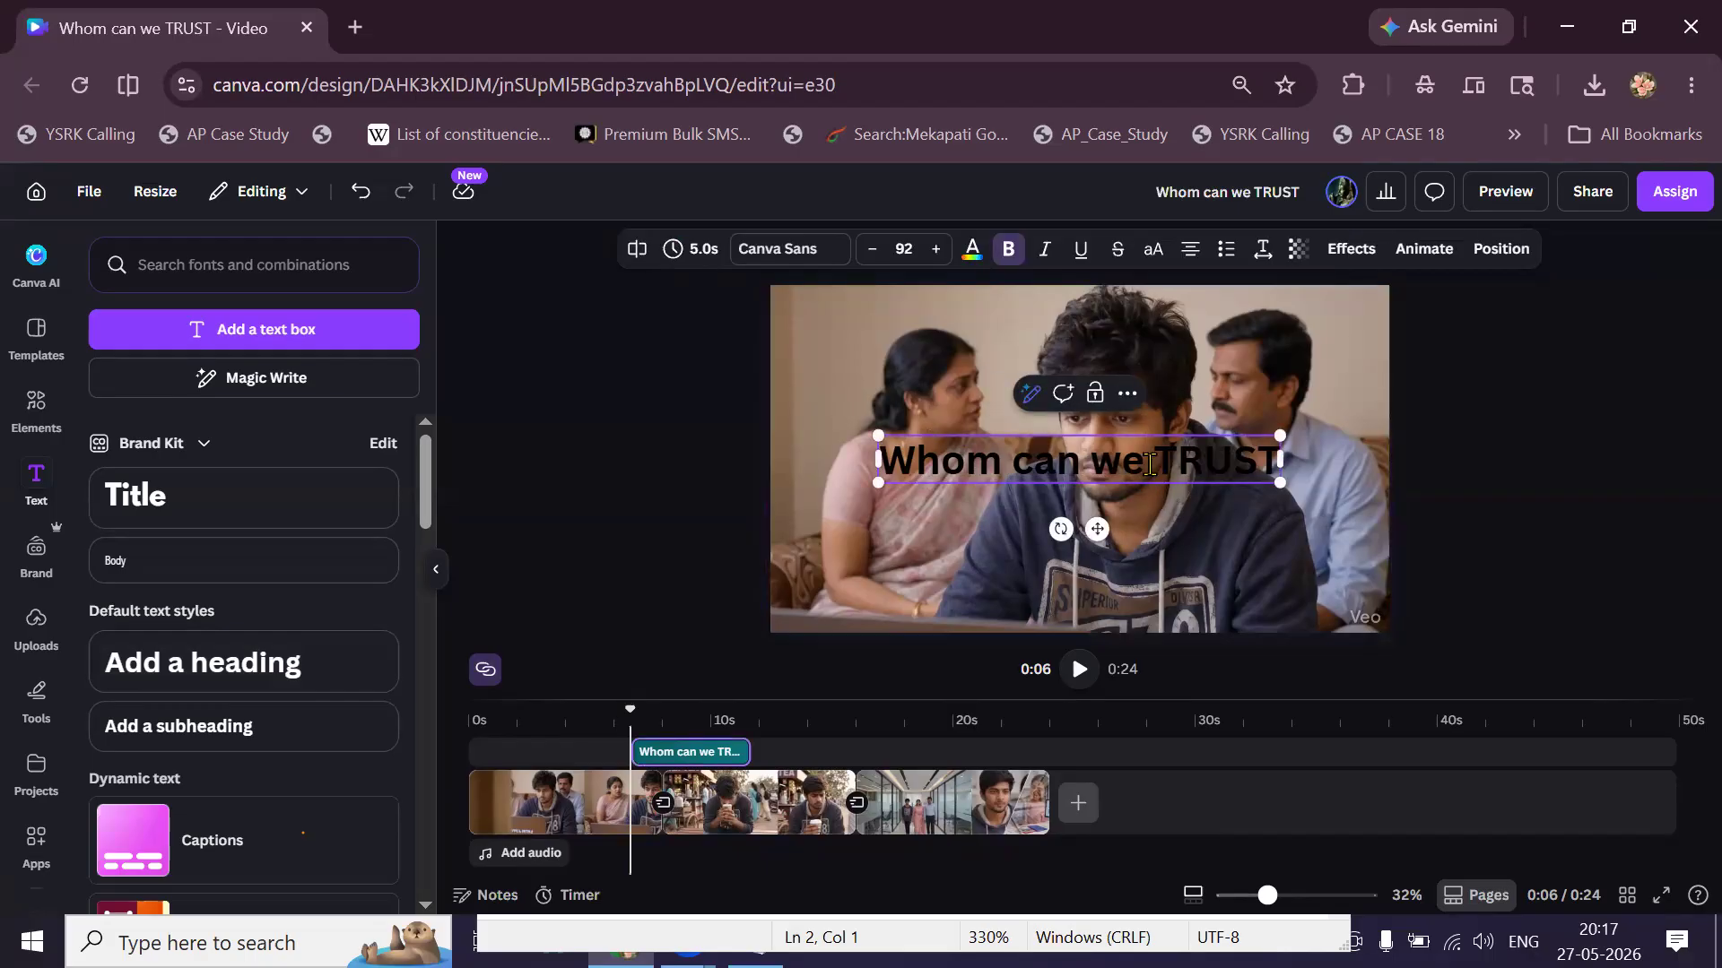
key(Return)
key(ctrl+a)
key(Right)
text(?)
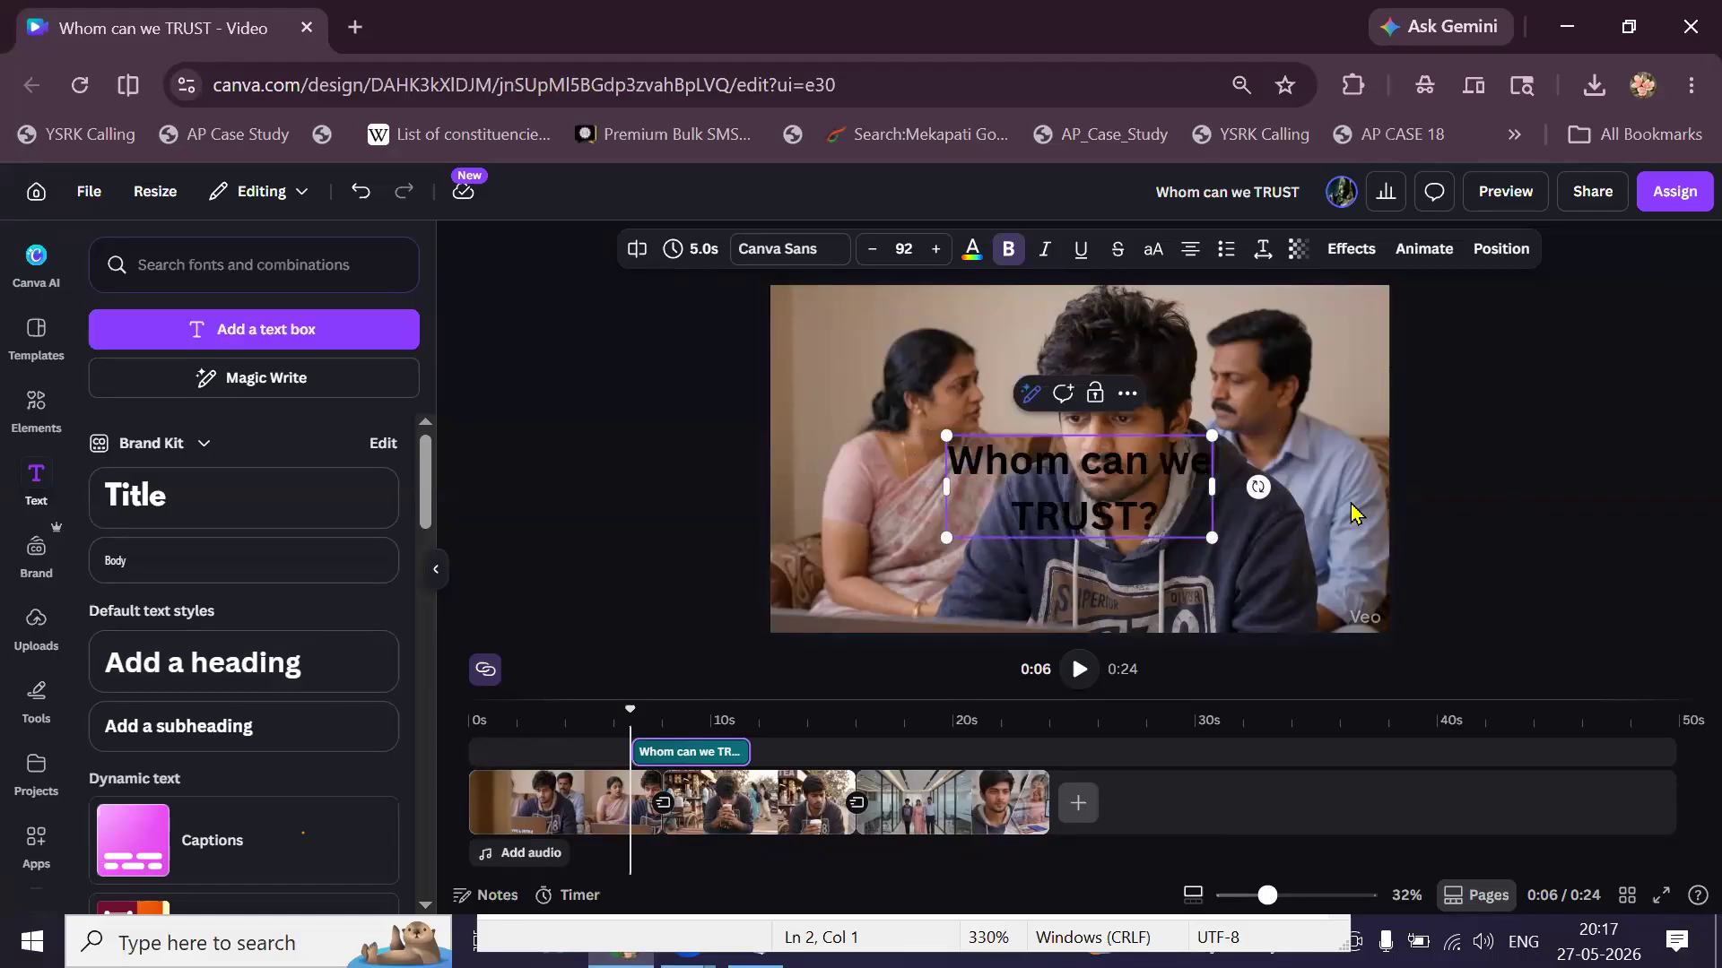
click(1146, 511)
click(1479, 493)
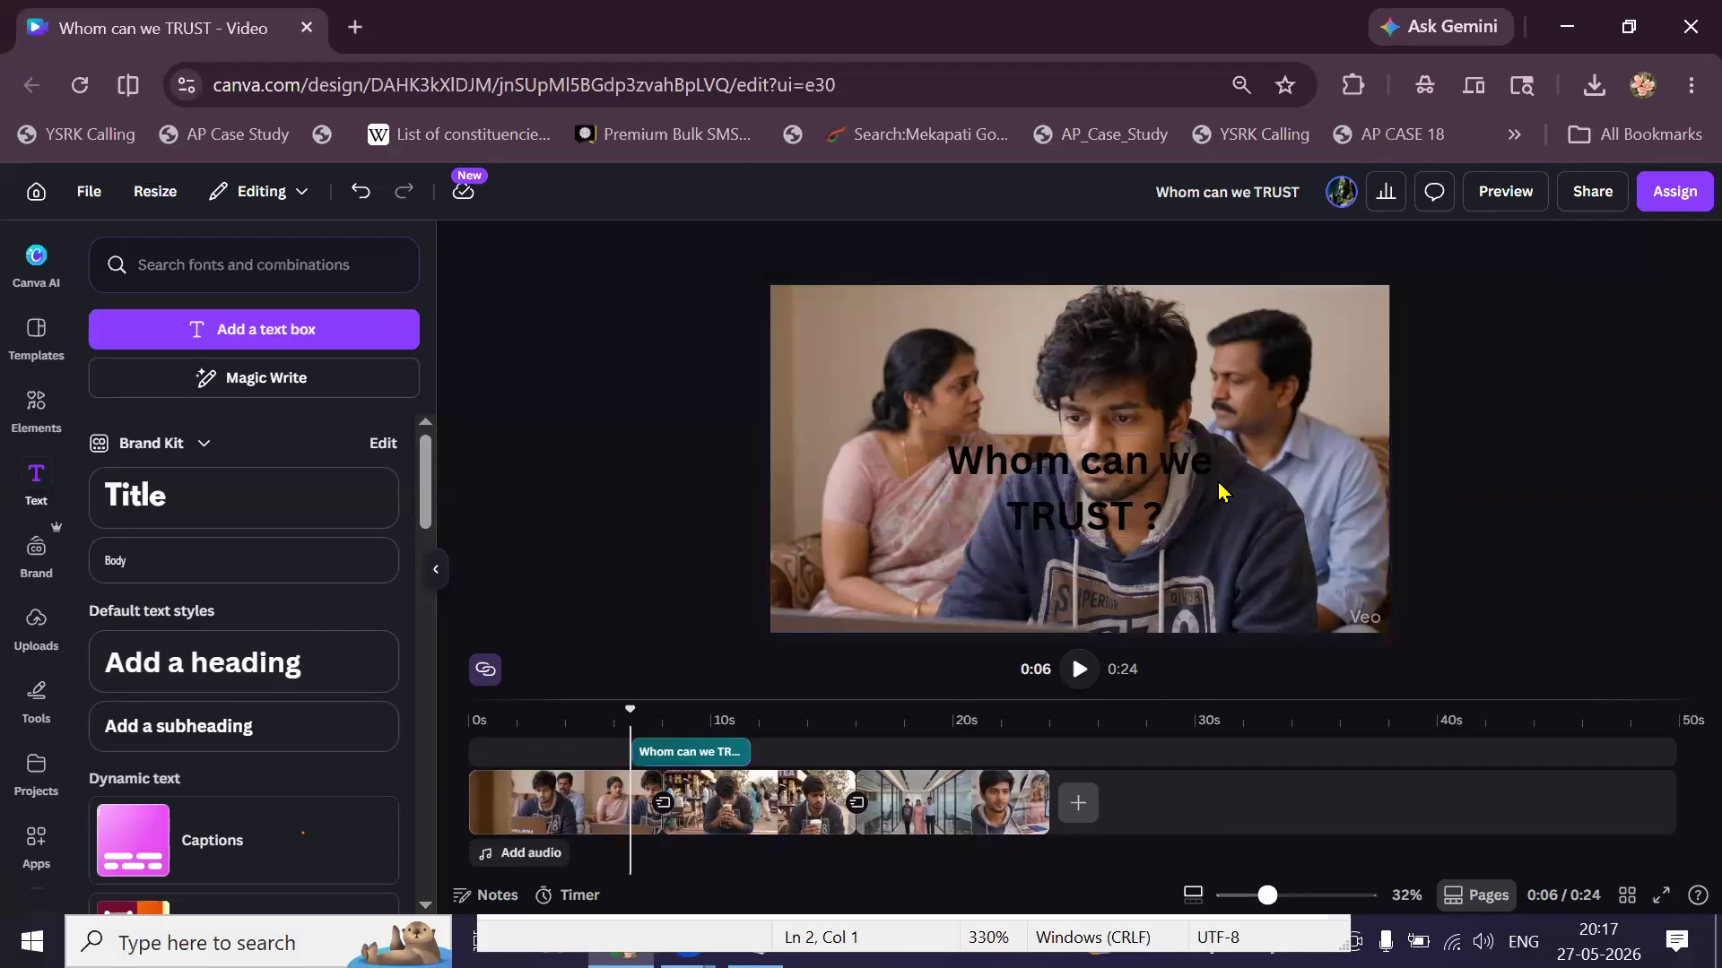
drag(1153, 538, 1153, 544)
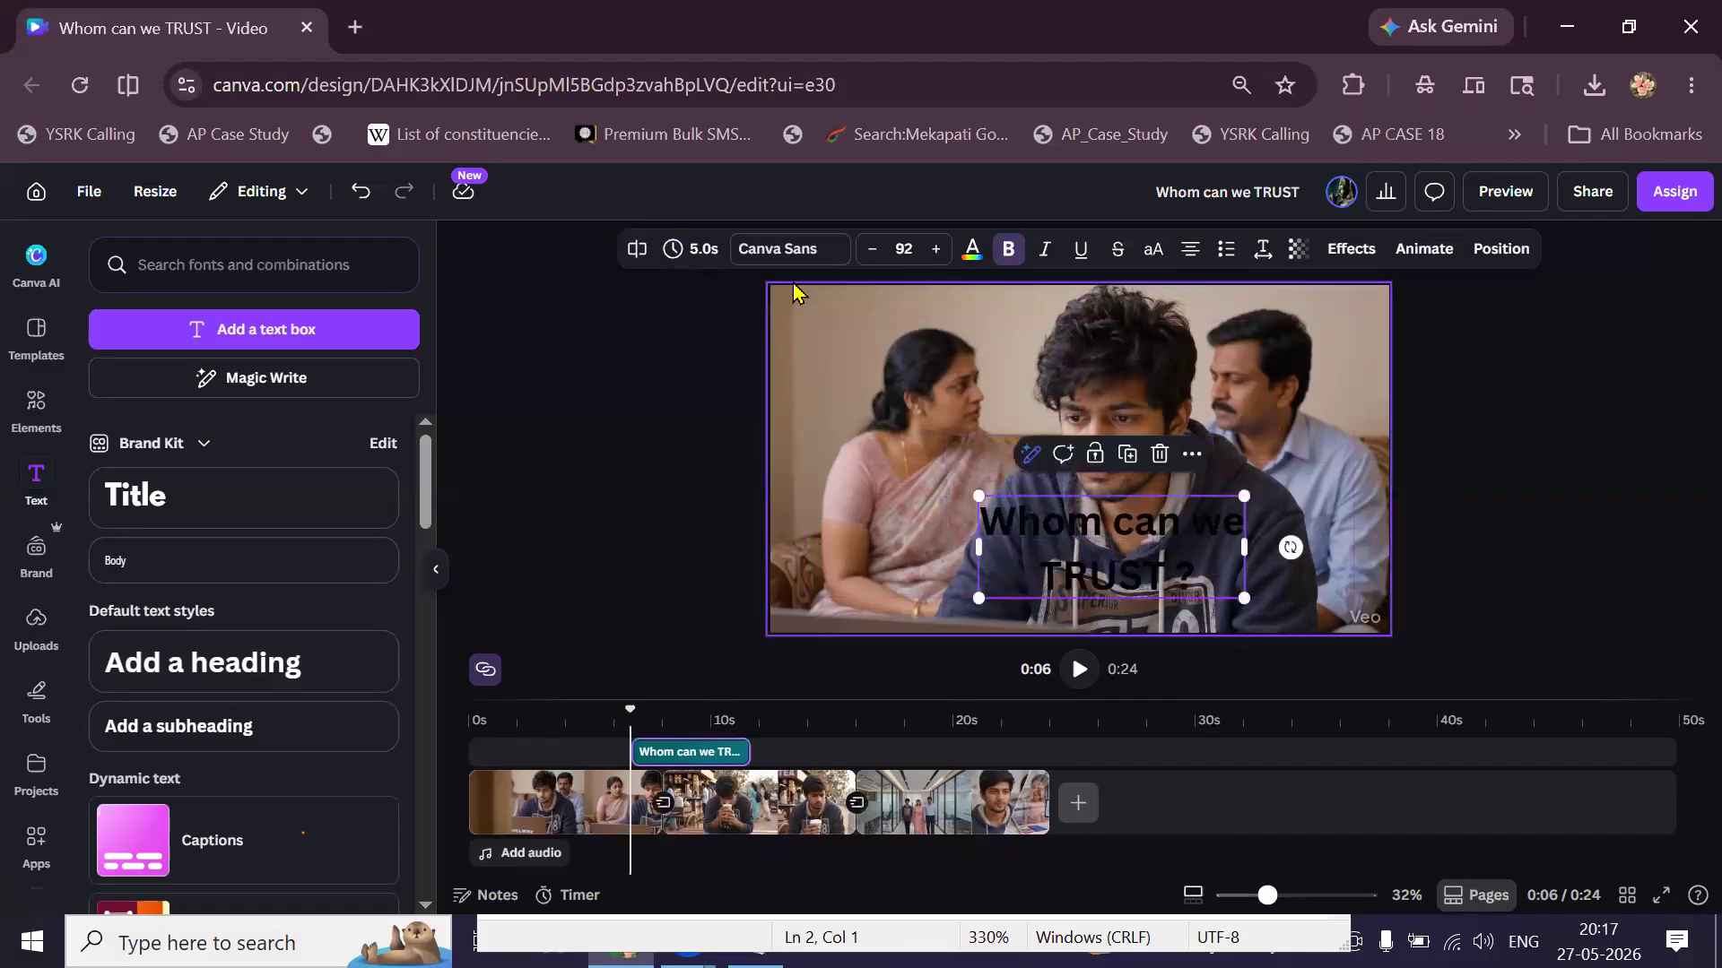
Change the heading font to HERTICAL SMOOTH, after briefly trying Anton.
click(793, 253)
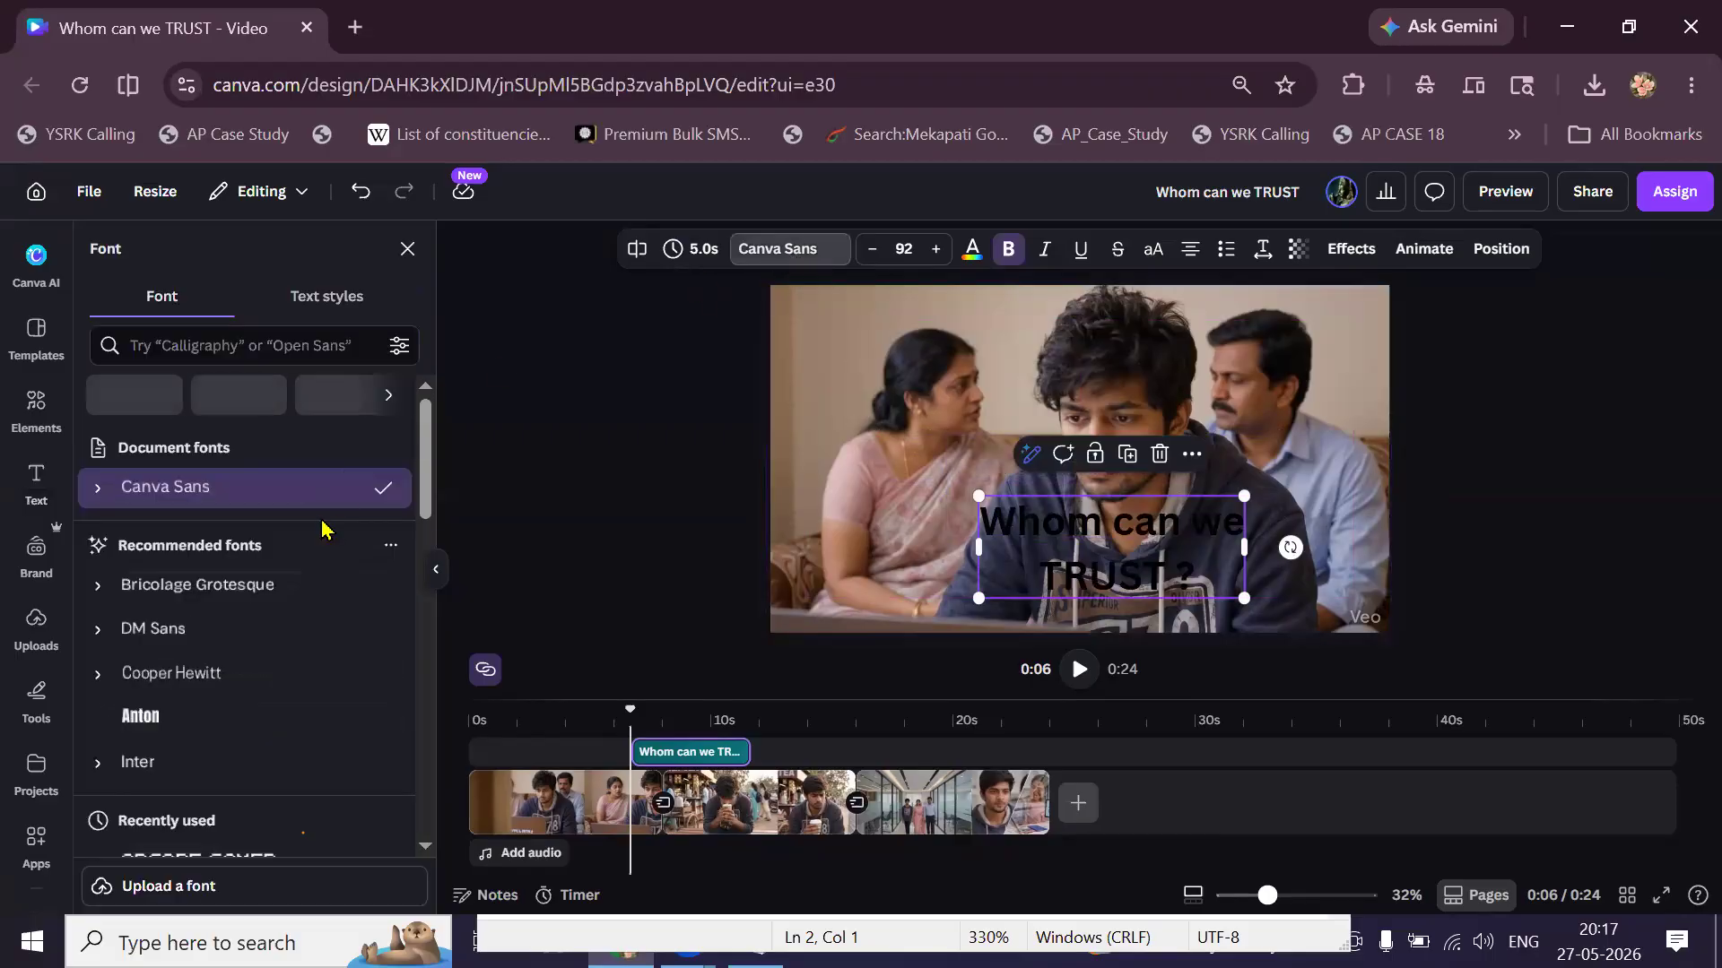
scroll(296, 583, down, 1)
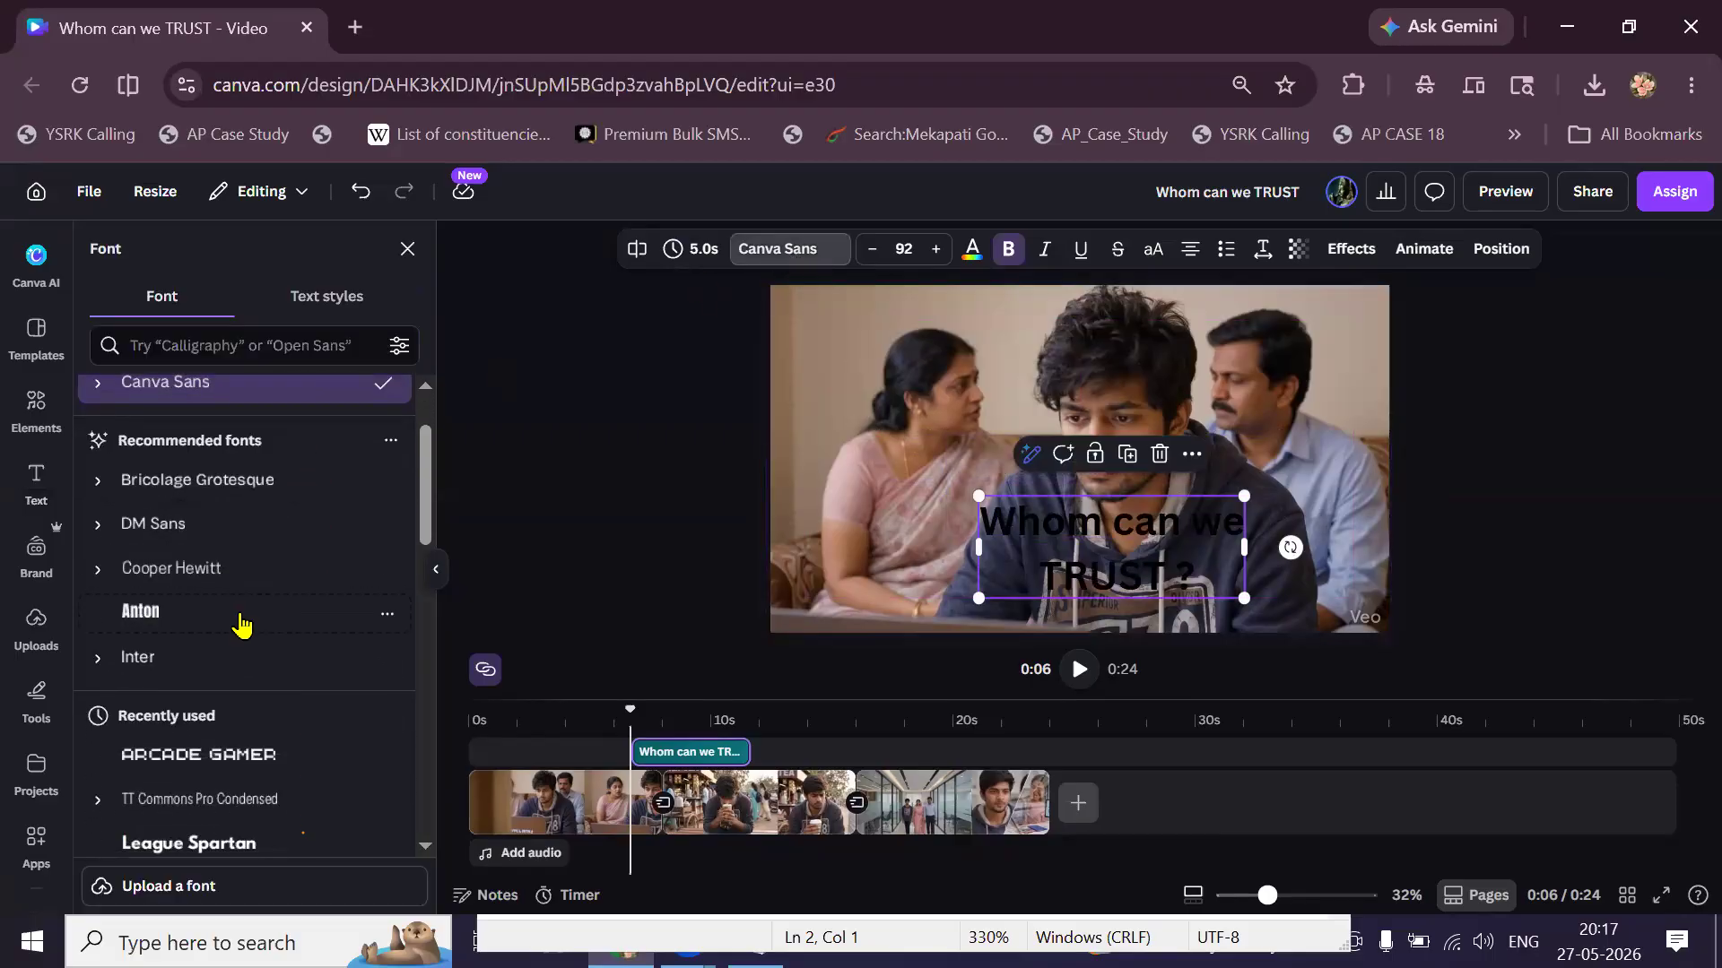
click(242, 618)
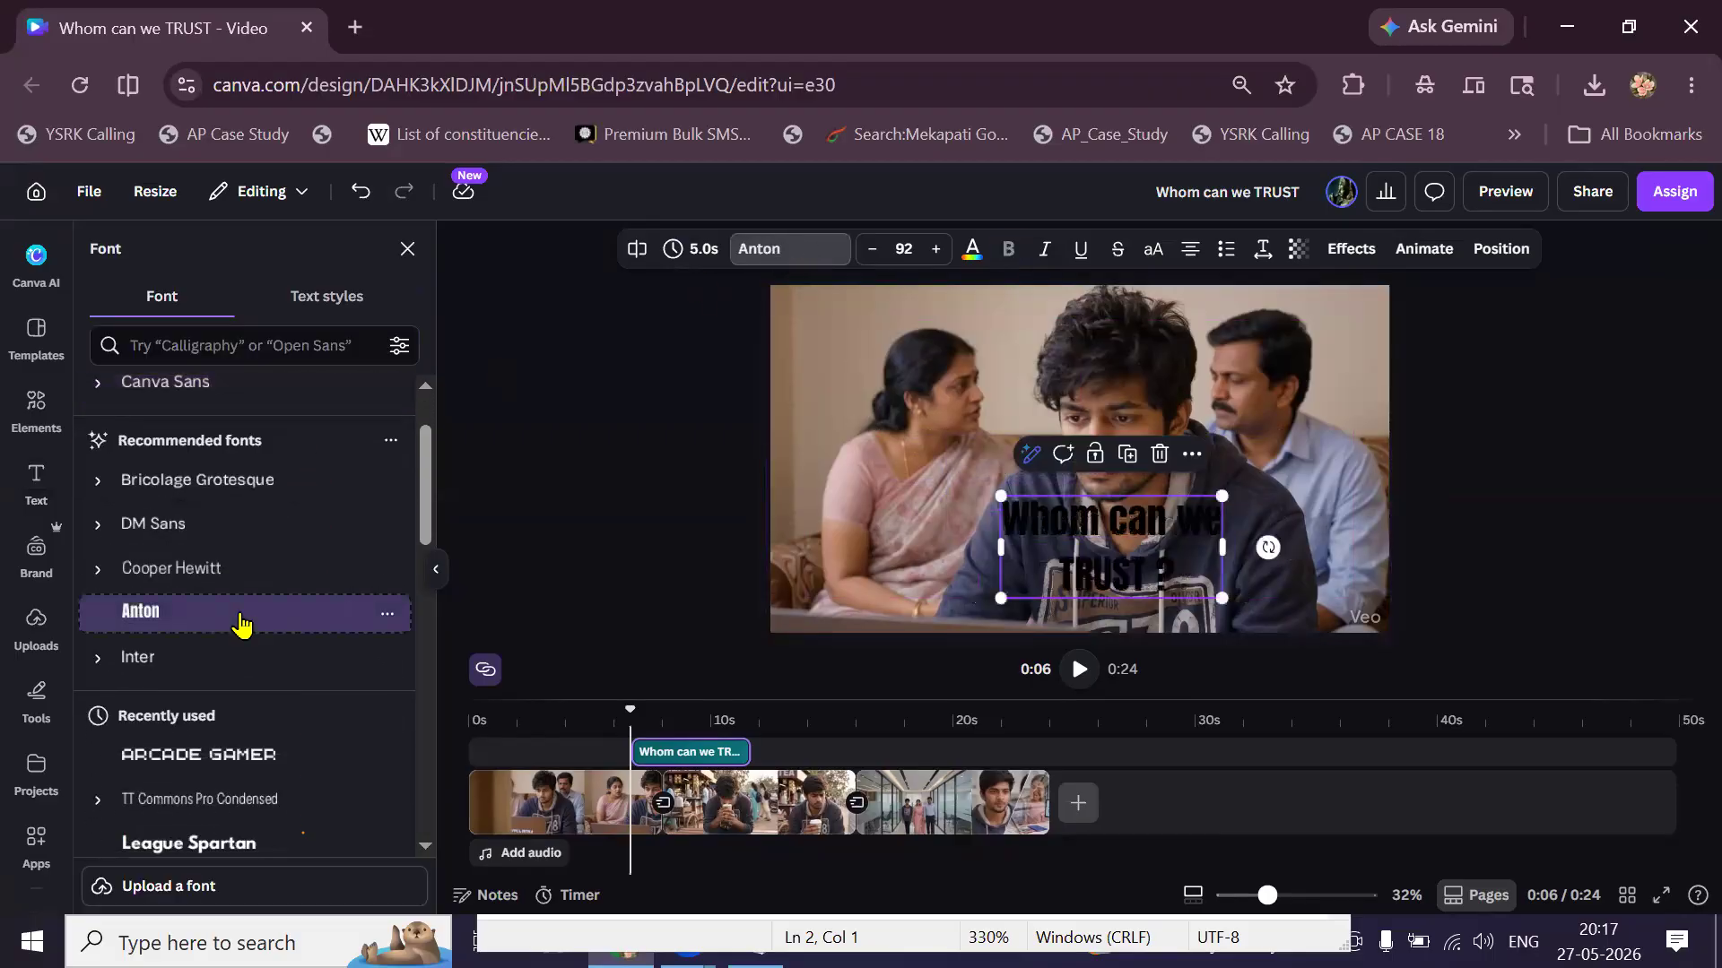
scroll(242, 622, down, 2)
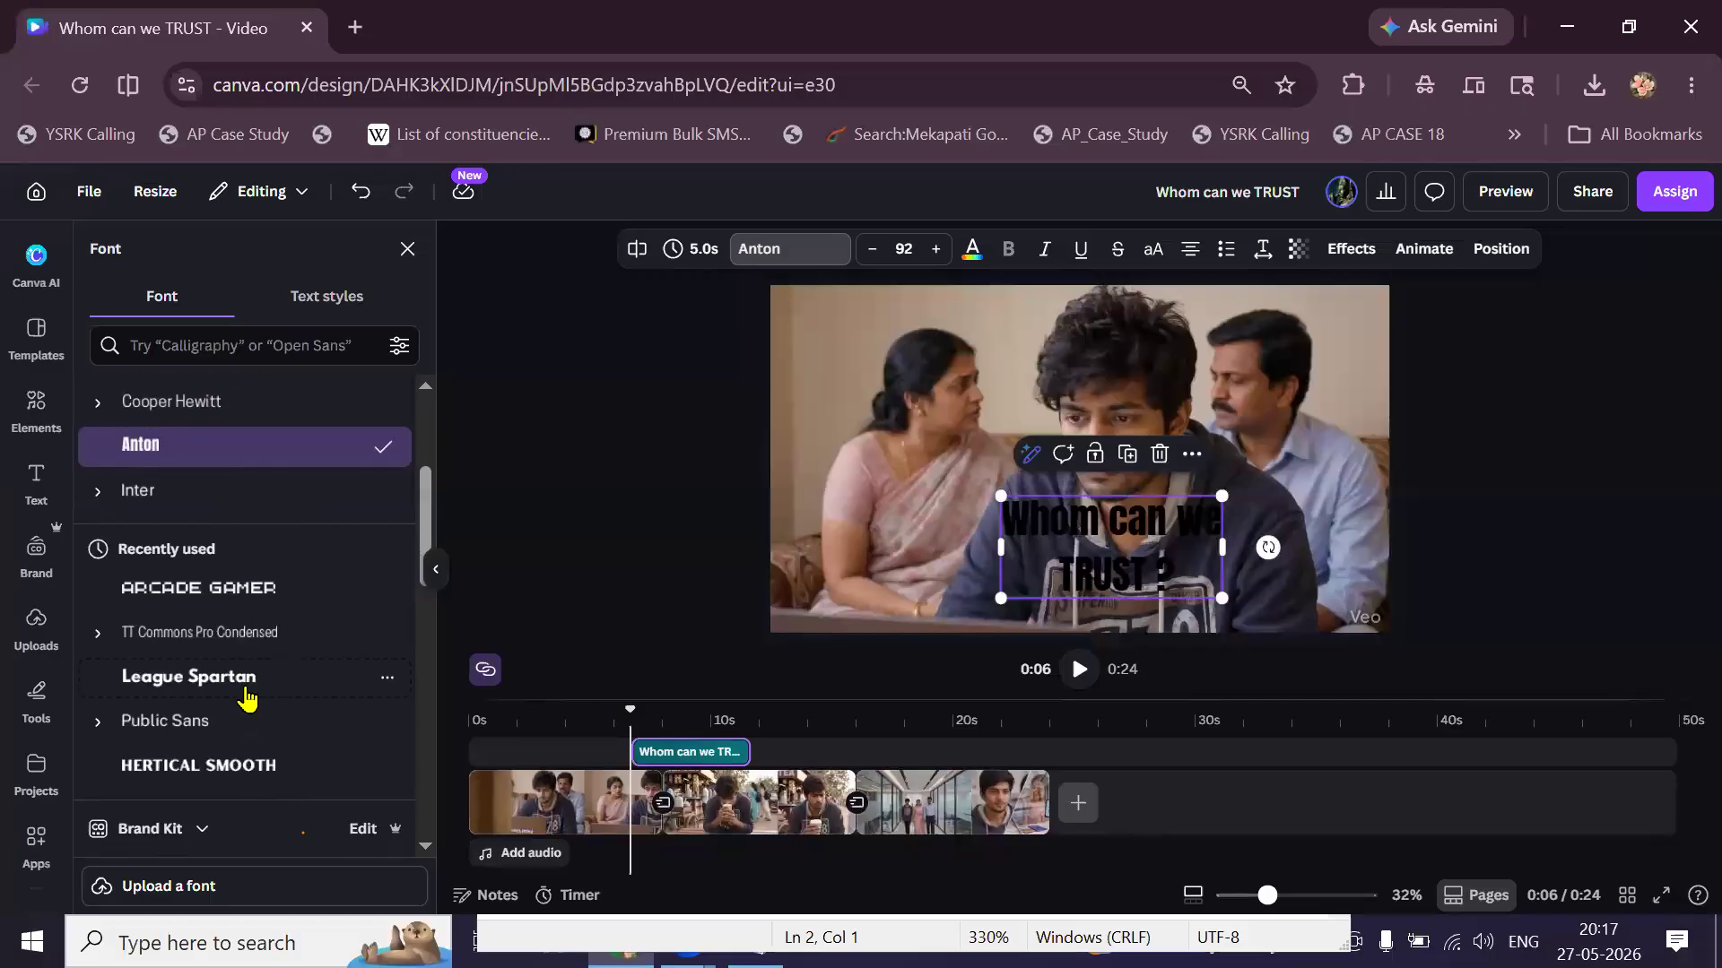
scroll(241, 672, down, 1)
click(239, 654)
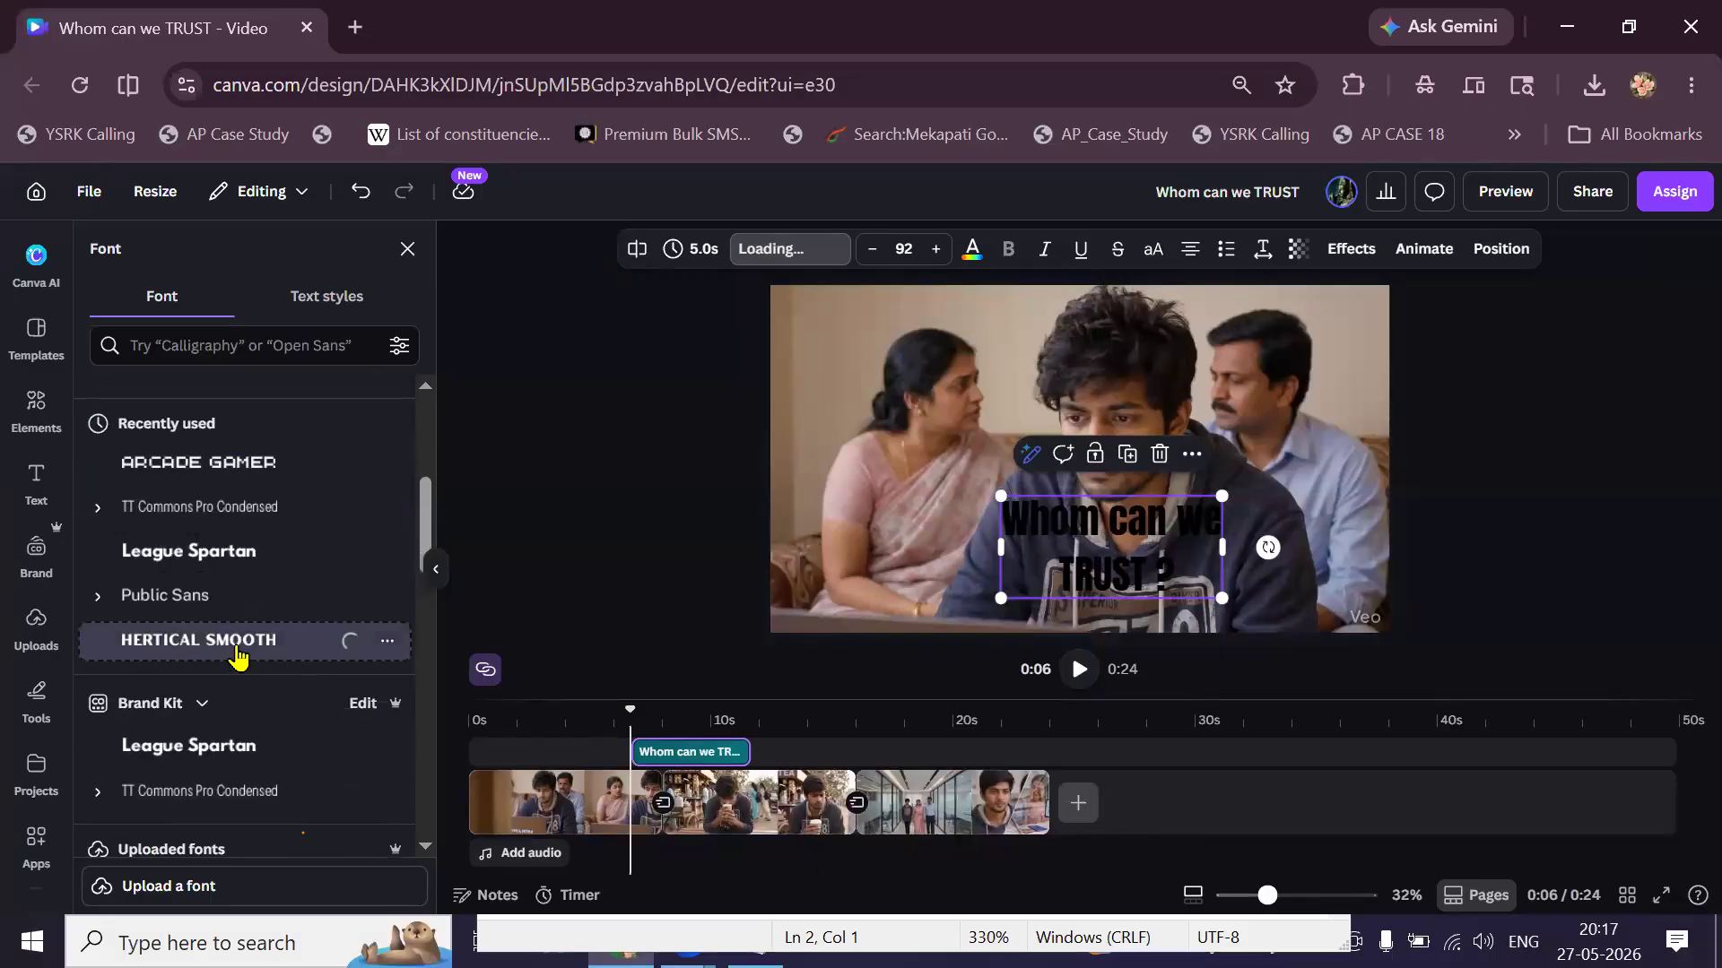
Colour the word TRUST bright red.
double_click(1092, 577)
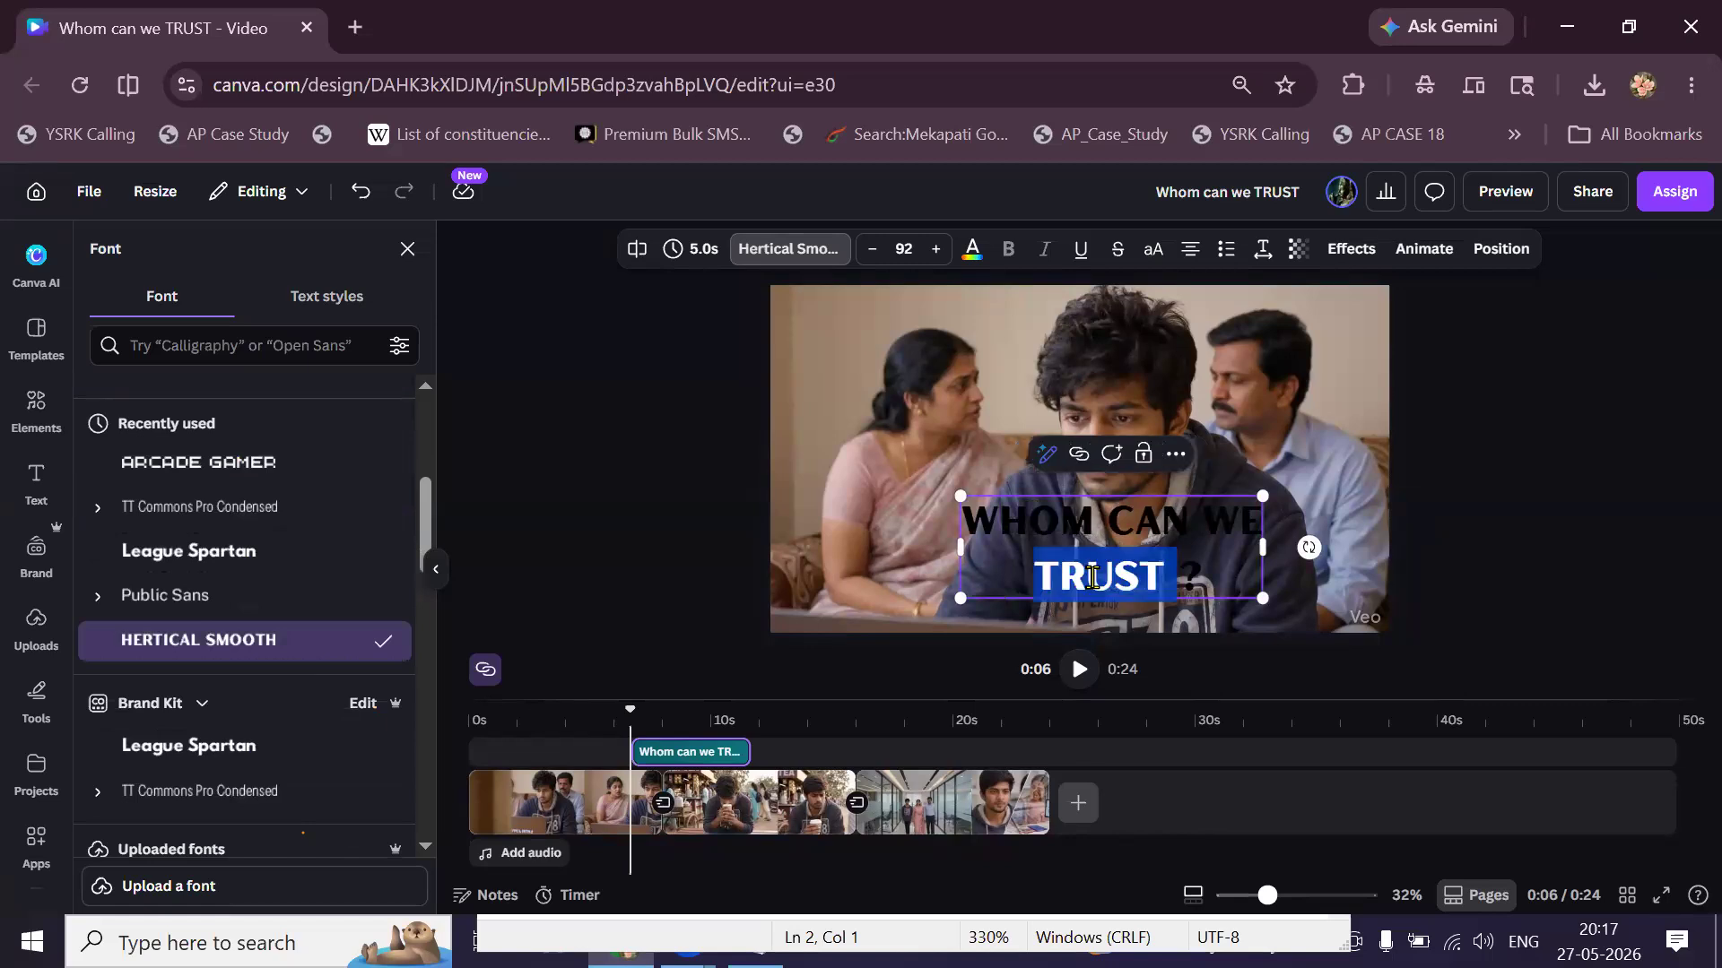
click(968, 253)
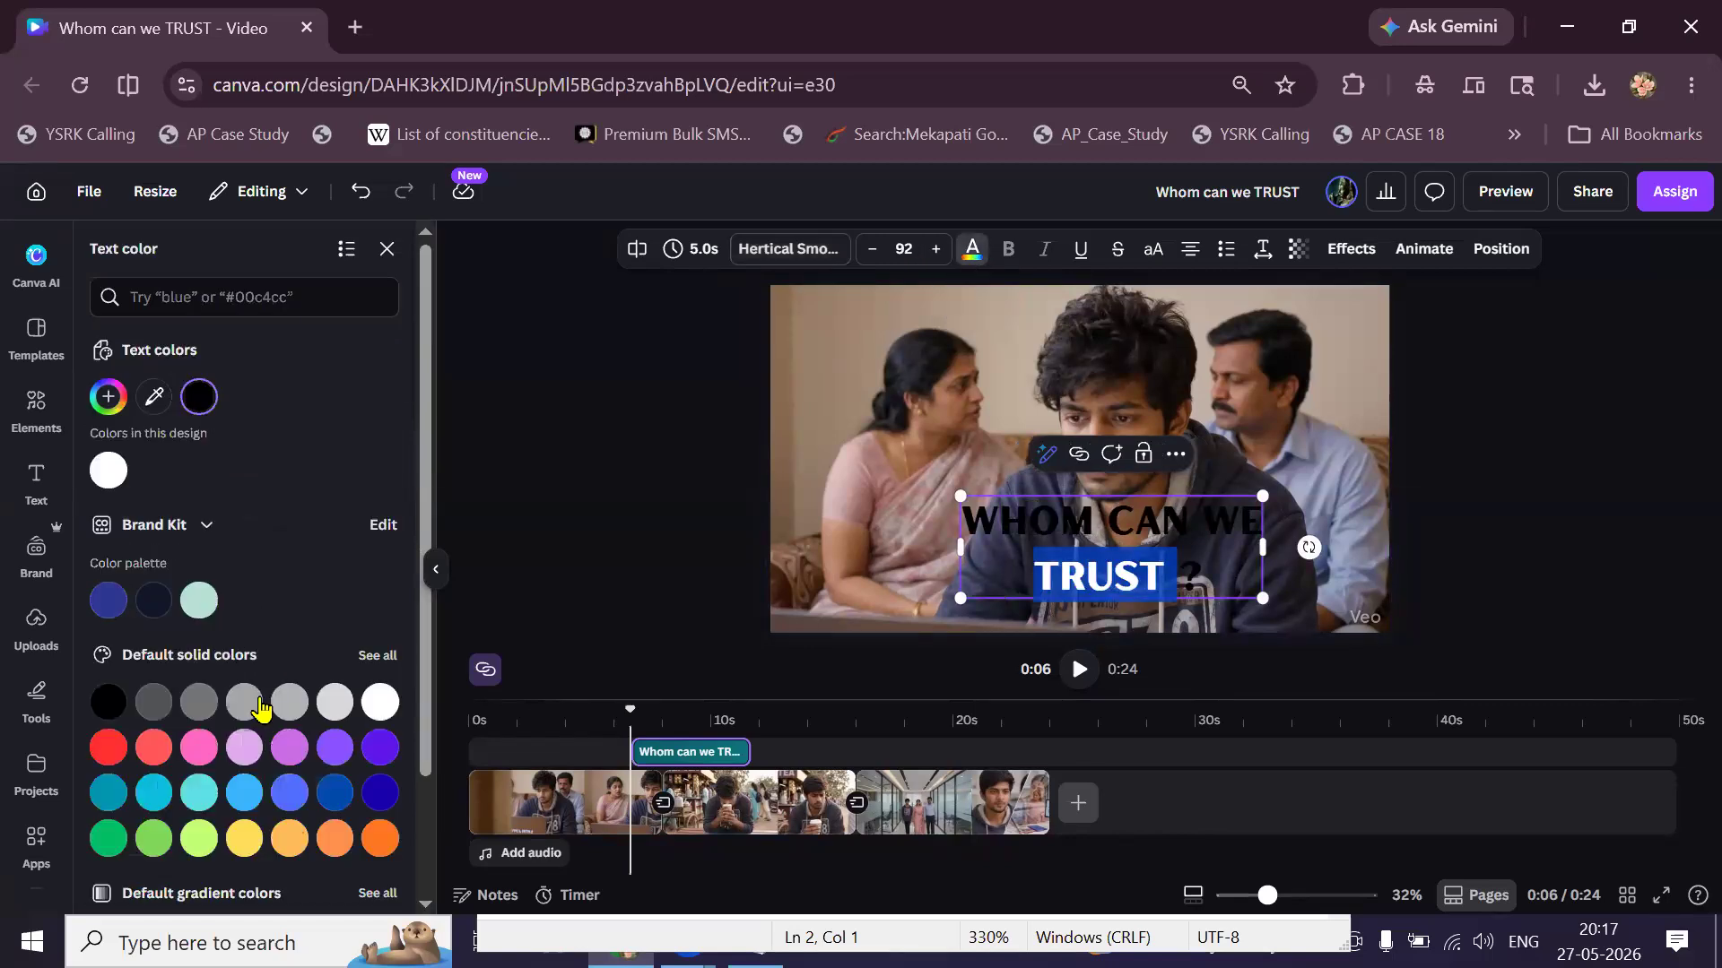
click(108, 748)
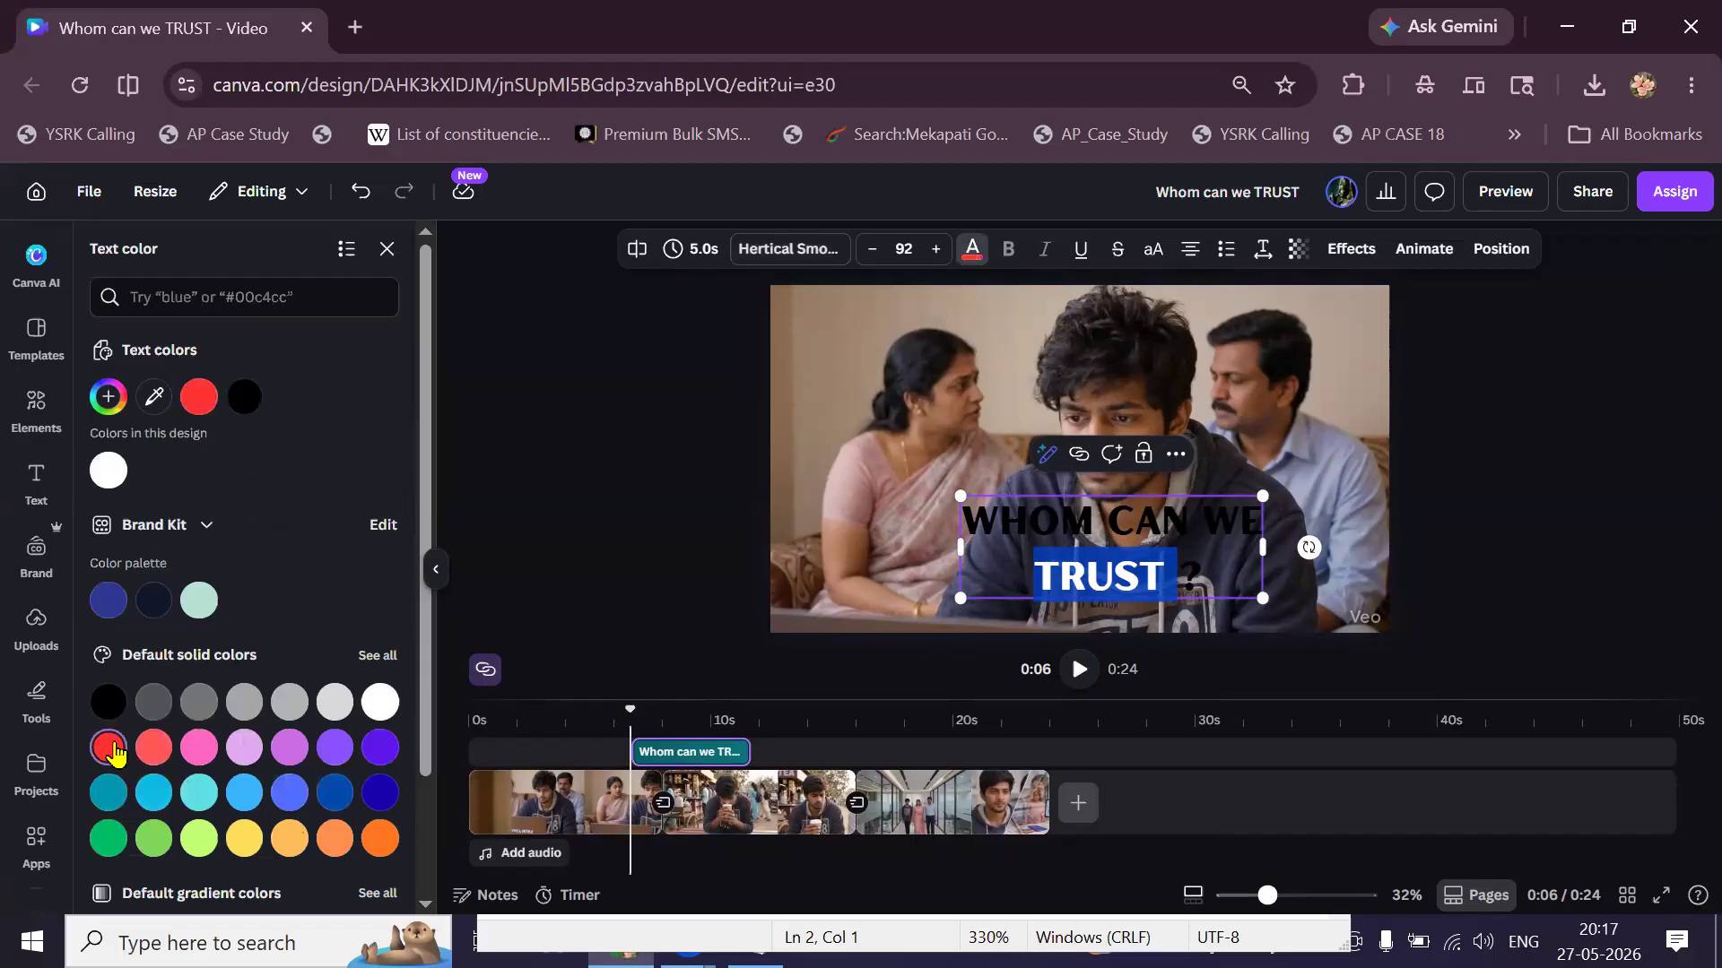
drag(961, 520, 1267, 520)
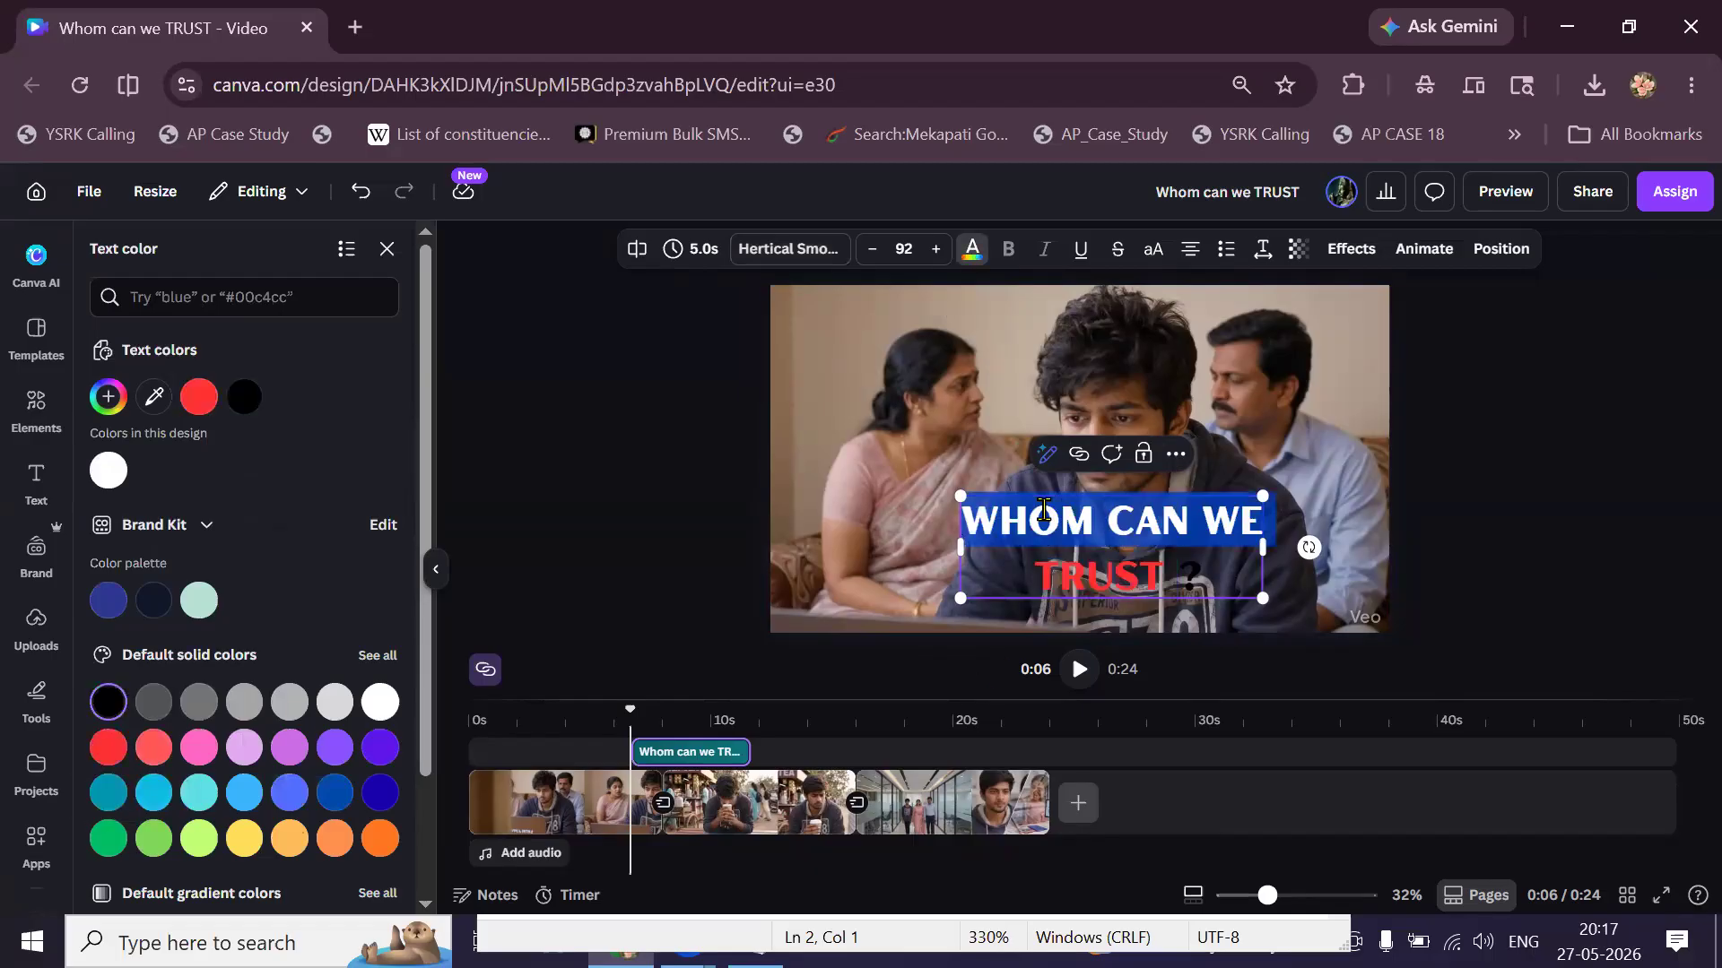
click(971, 251)
scroll(228, 672, down, 6)
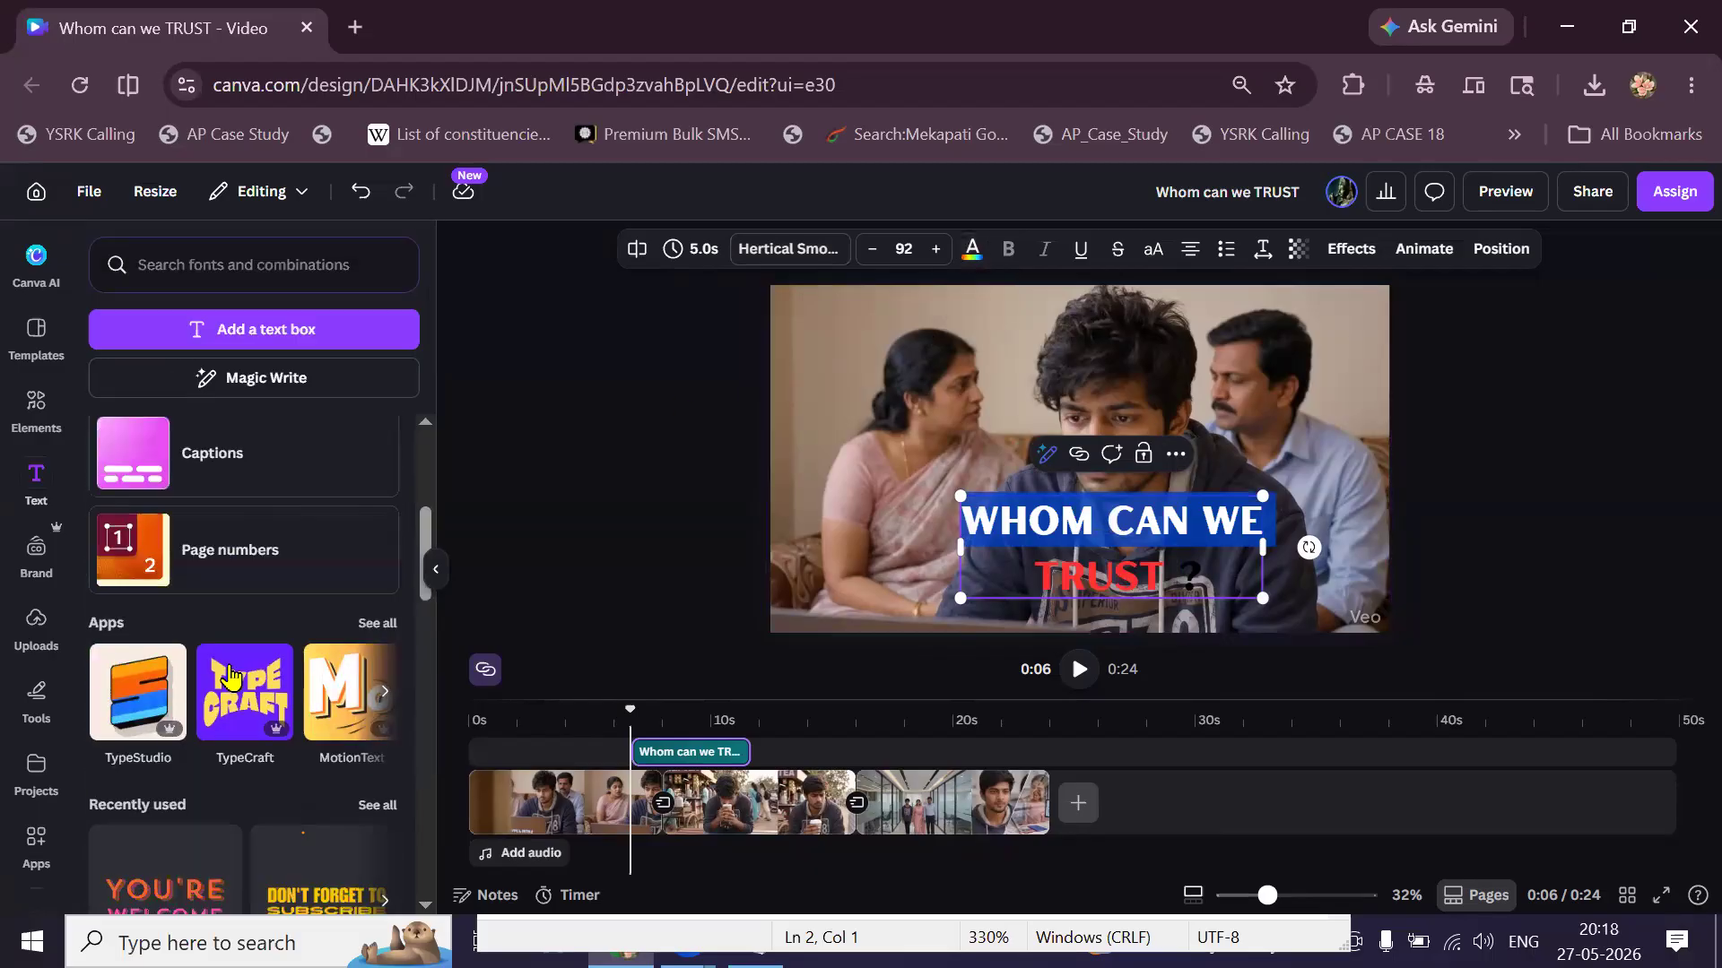
scroll(229, 673, up, 6)
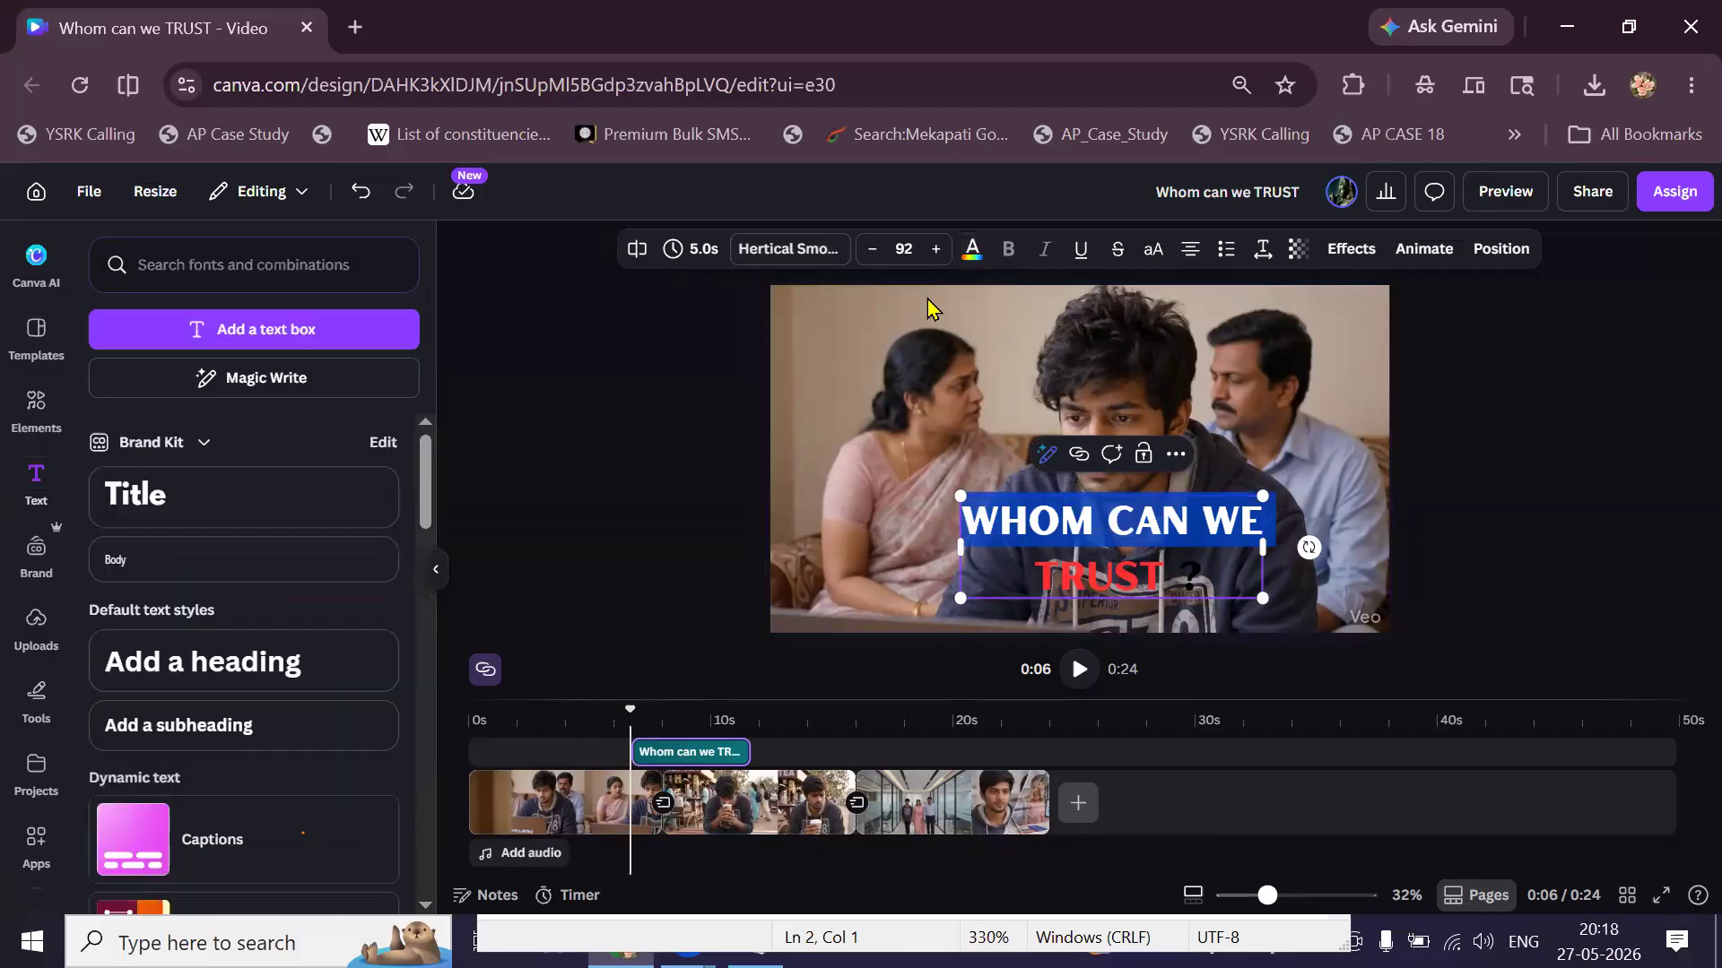
click(971, 251)
click(109, 479)
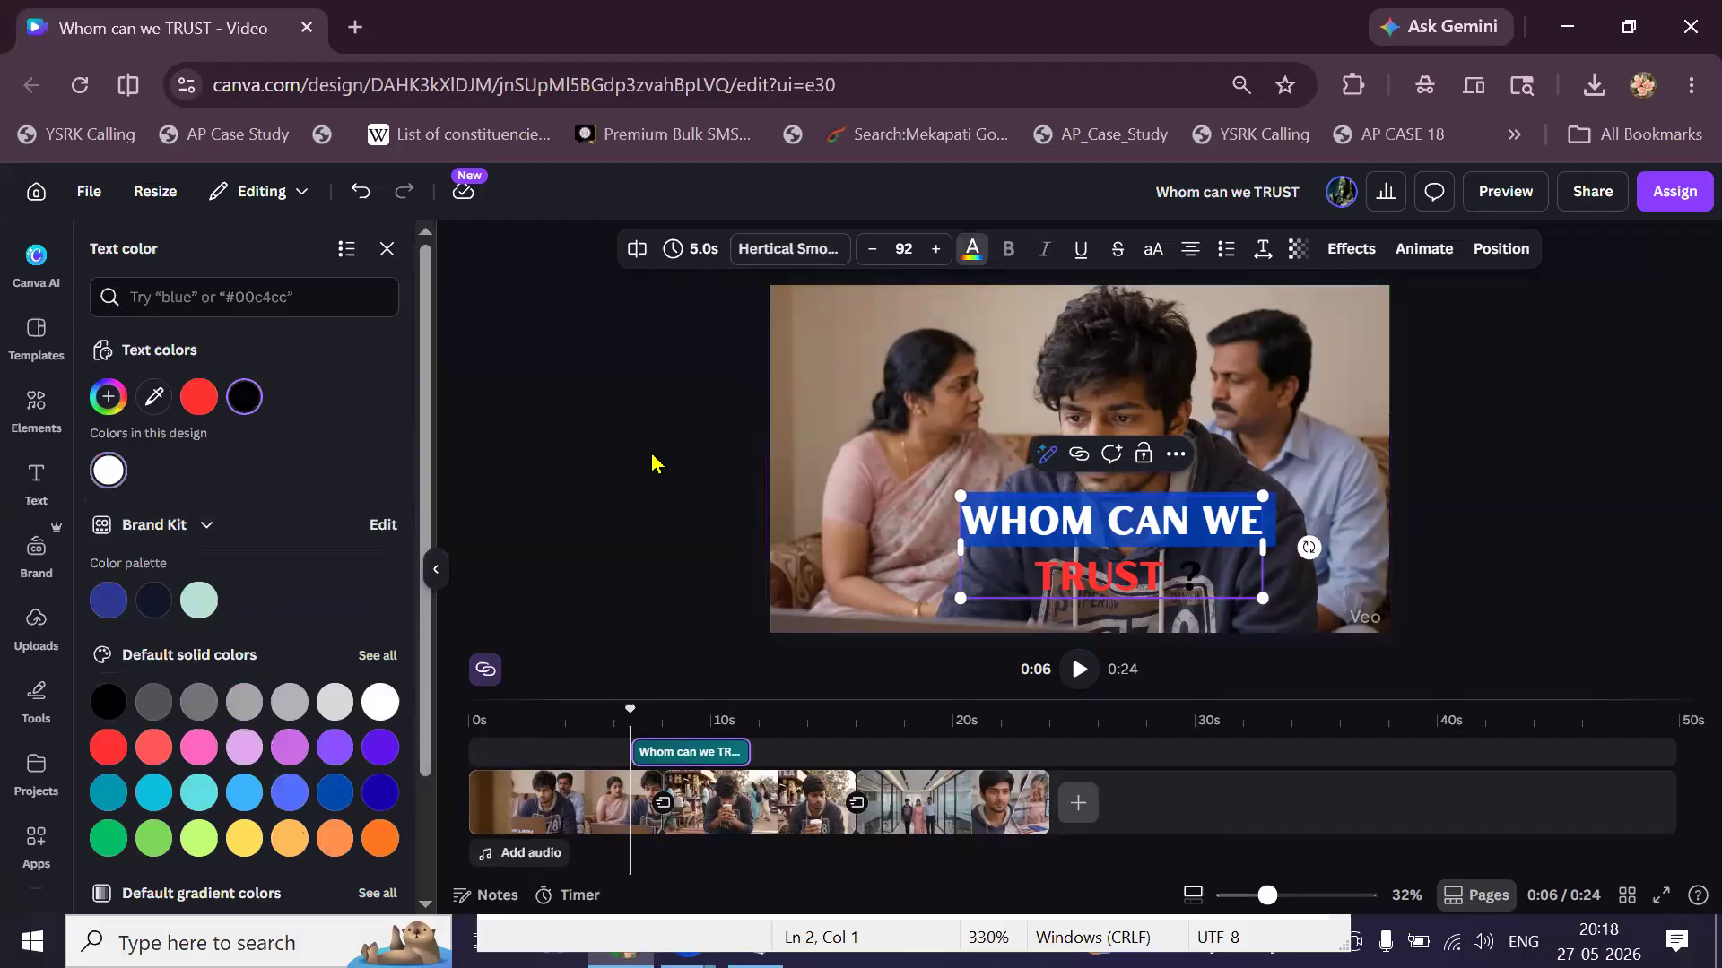
click(1487, 459)
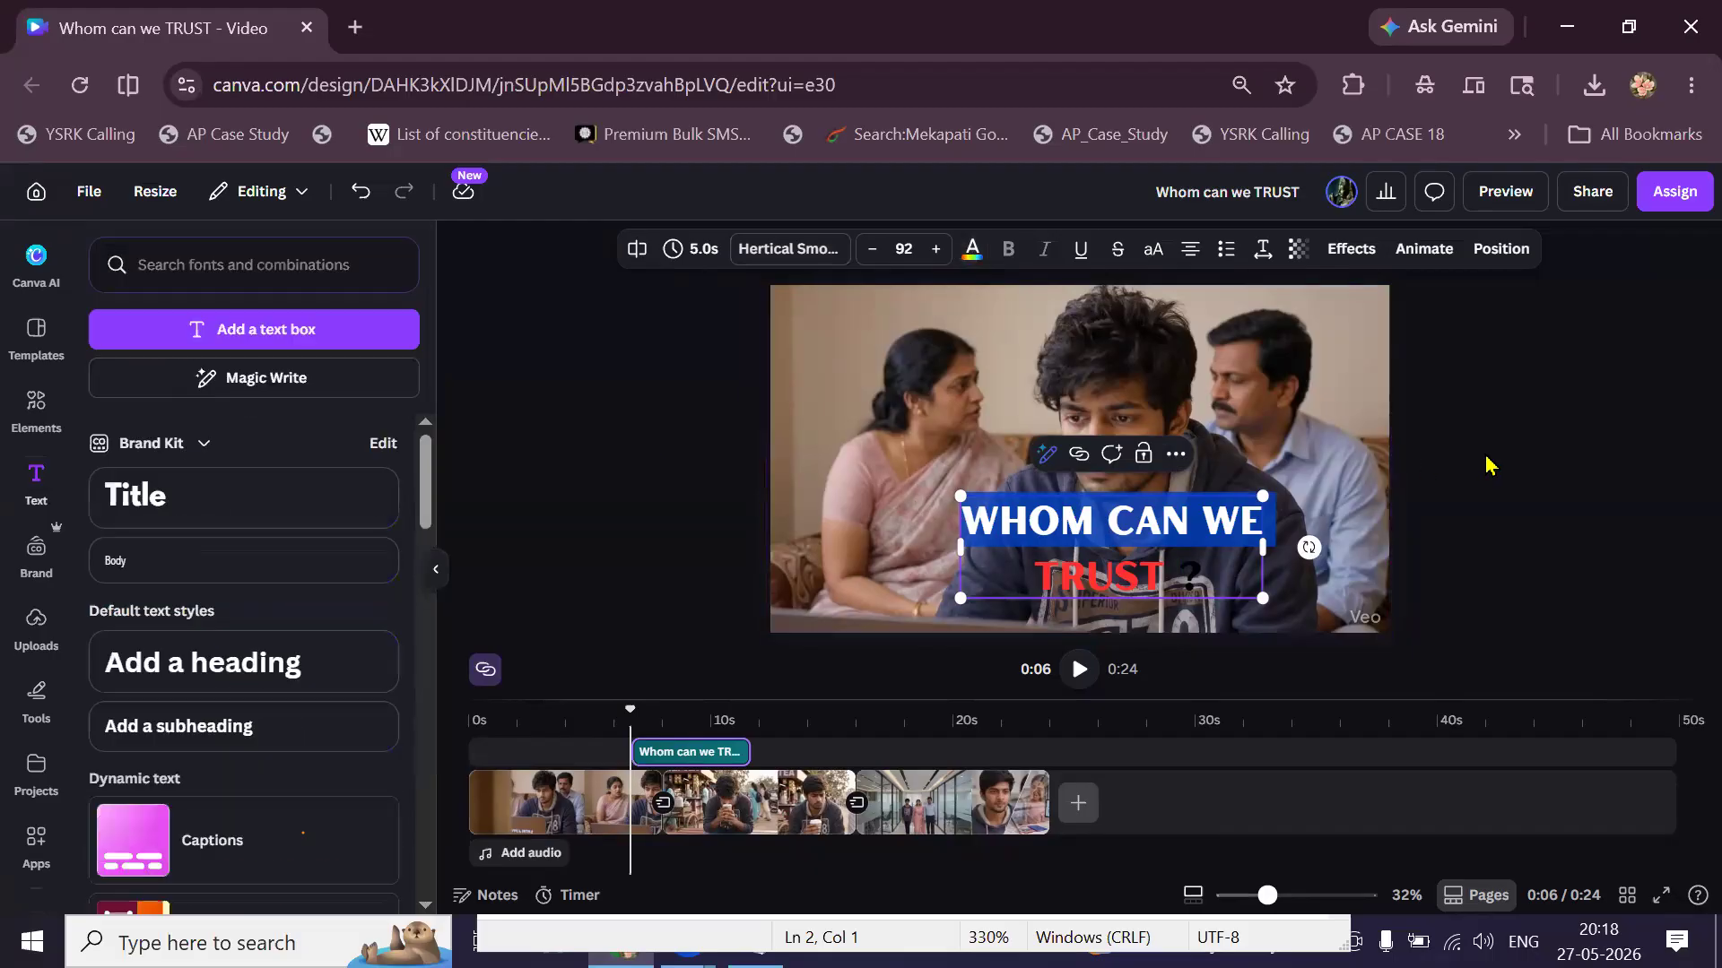
click(1487, 464)
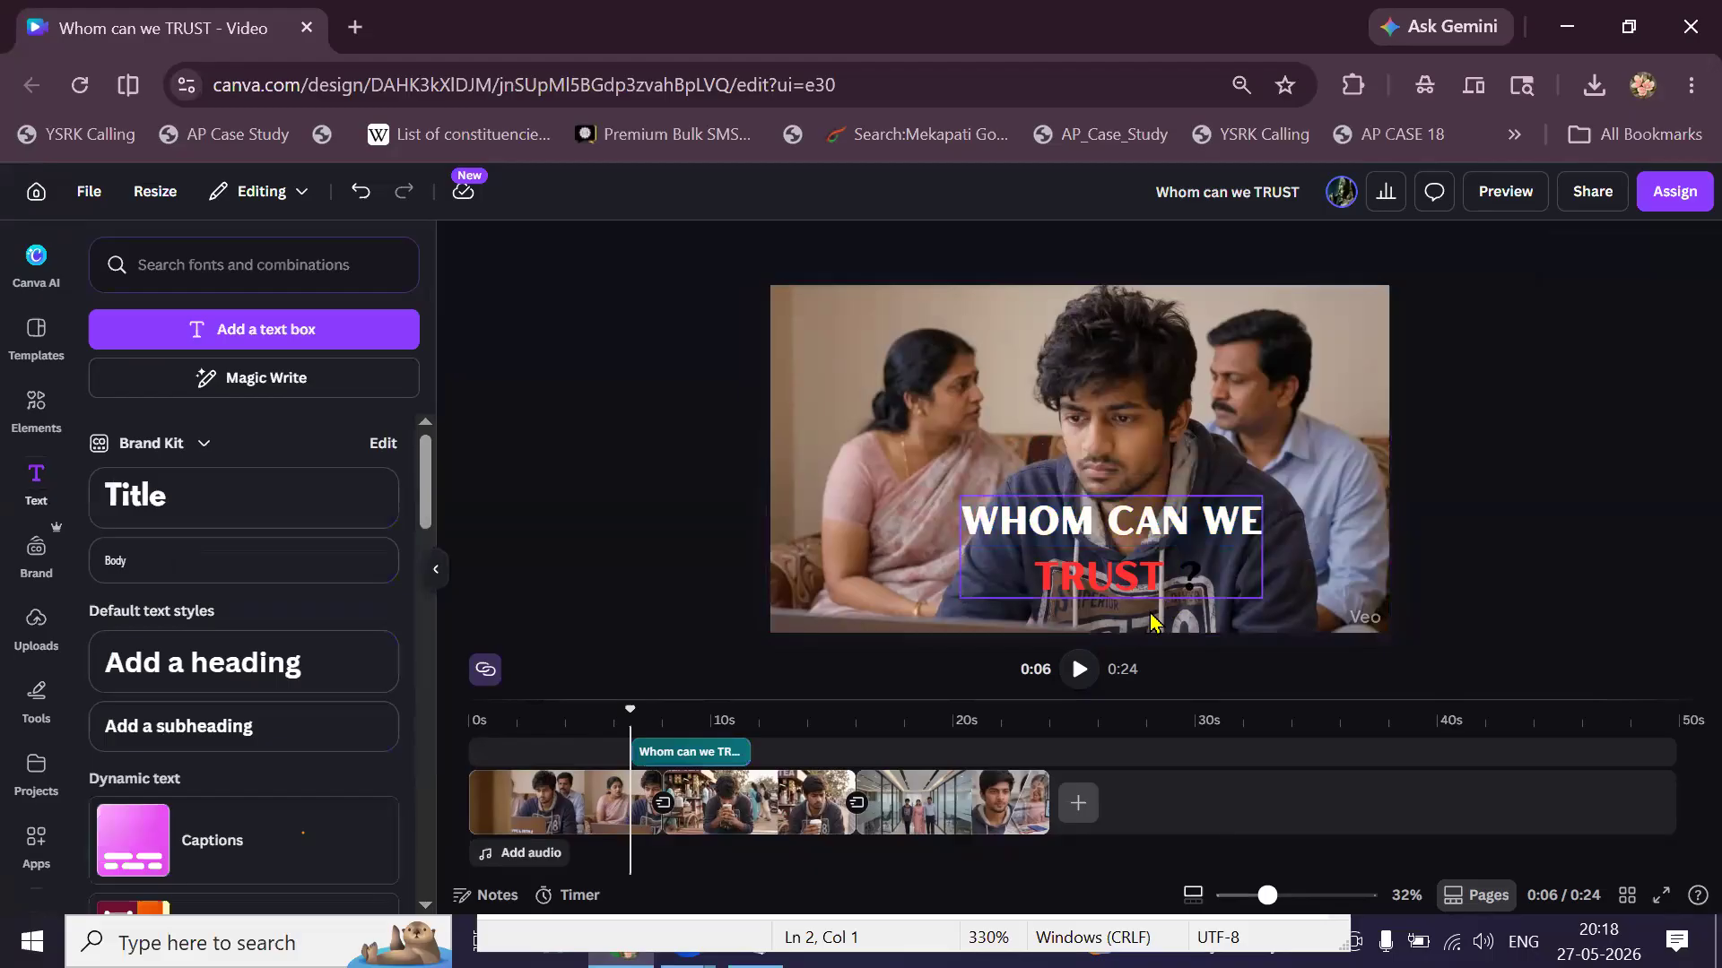
click(1083, 670)
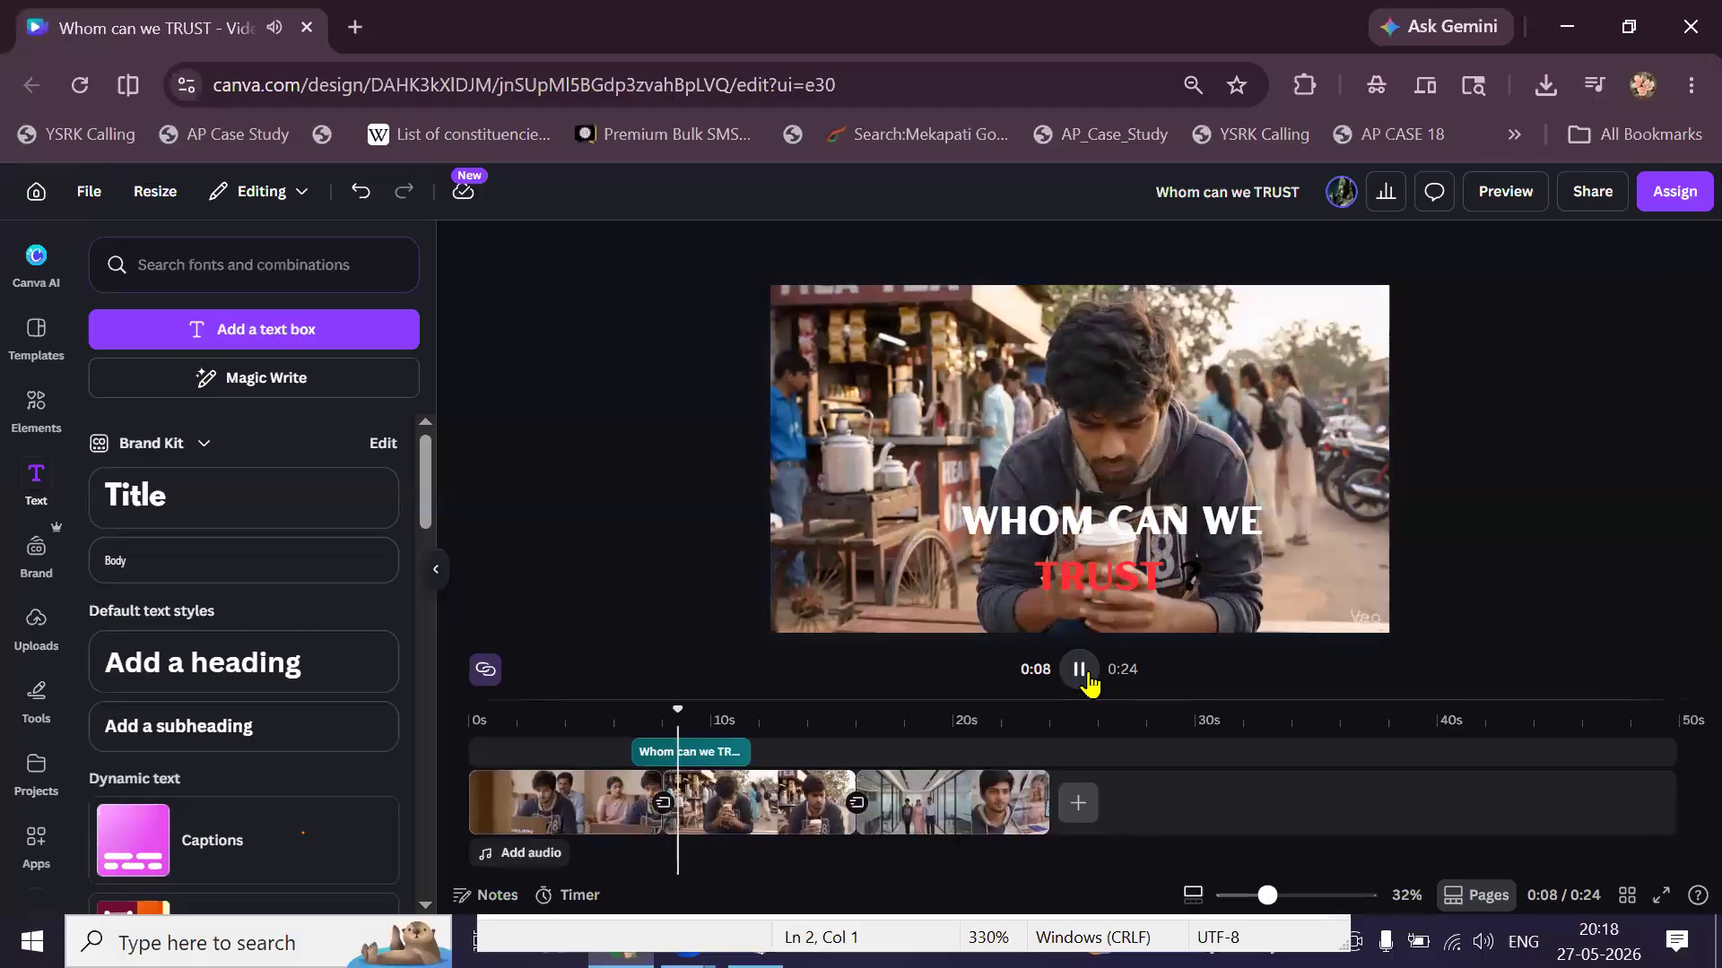
click(1082, 673)
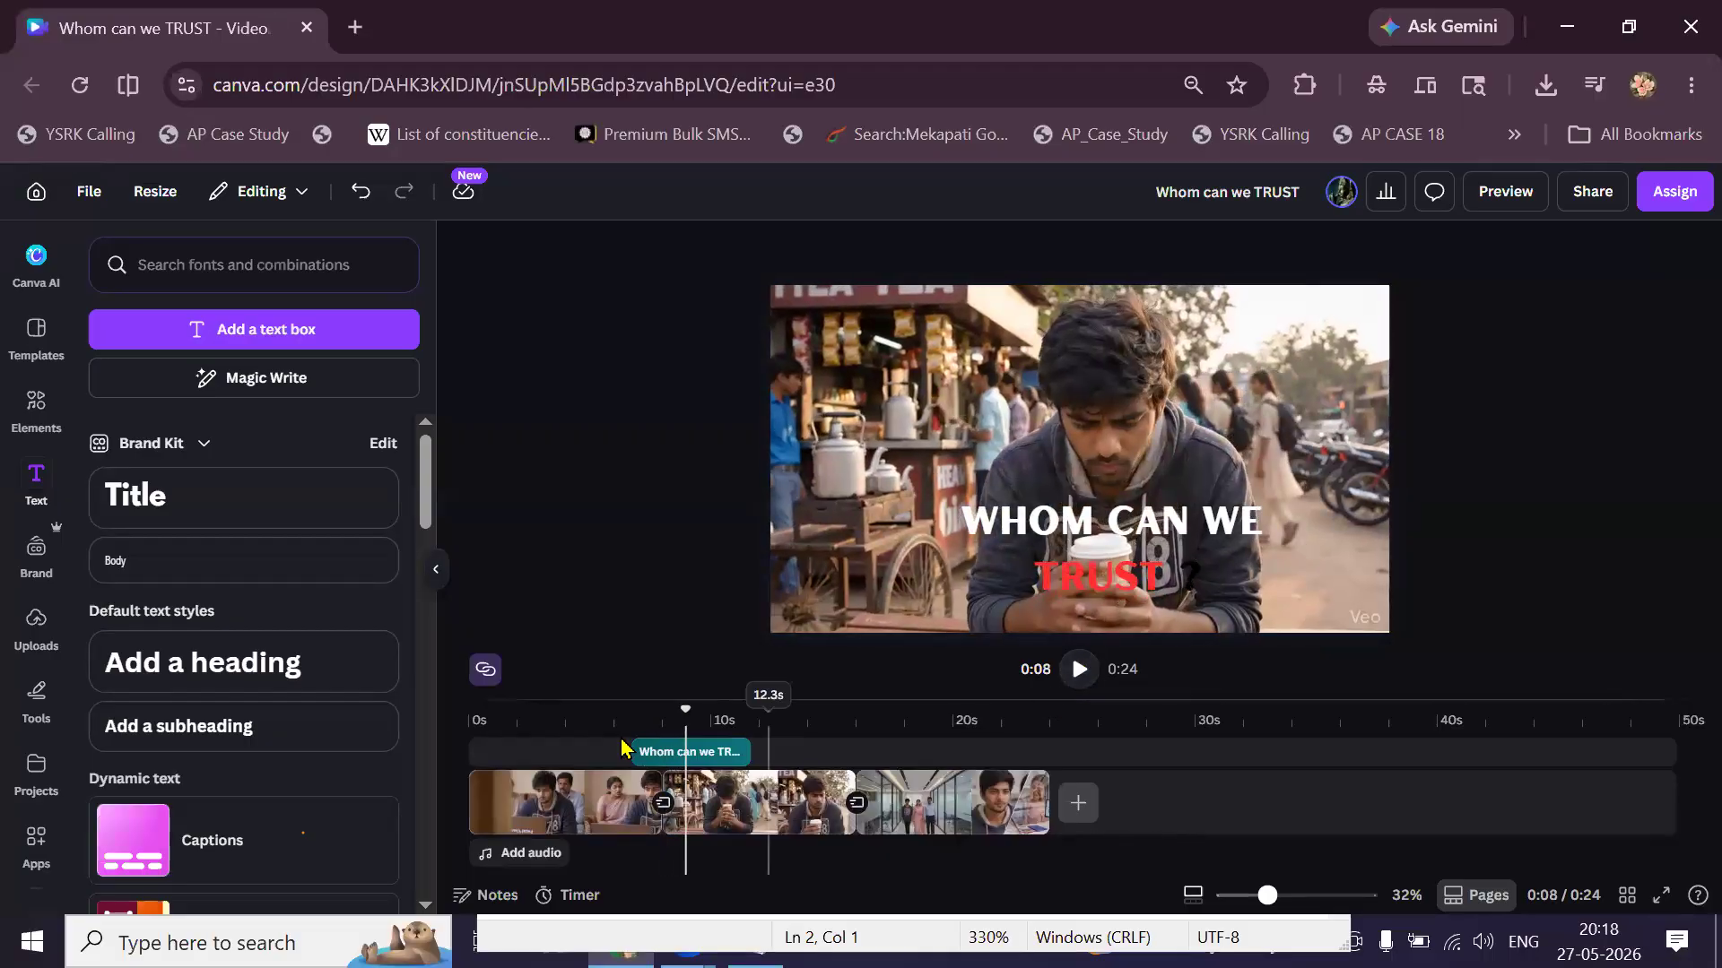
click(582, 706)
click(1079, 674)
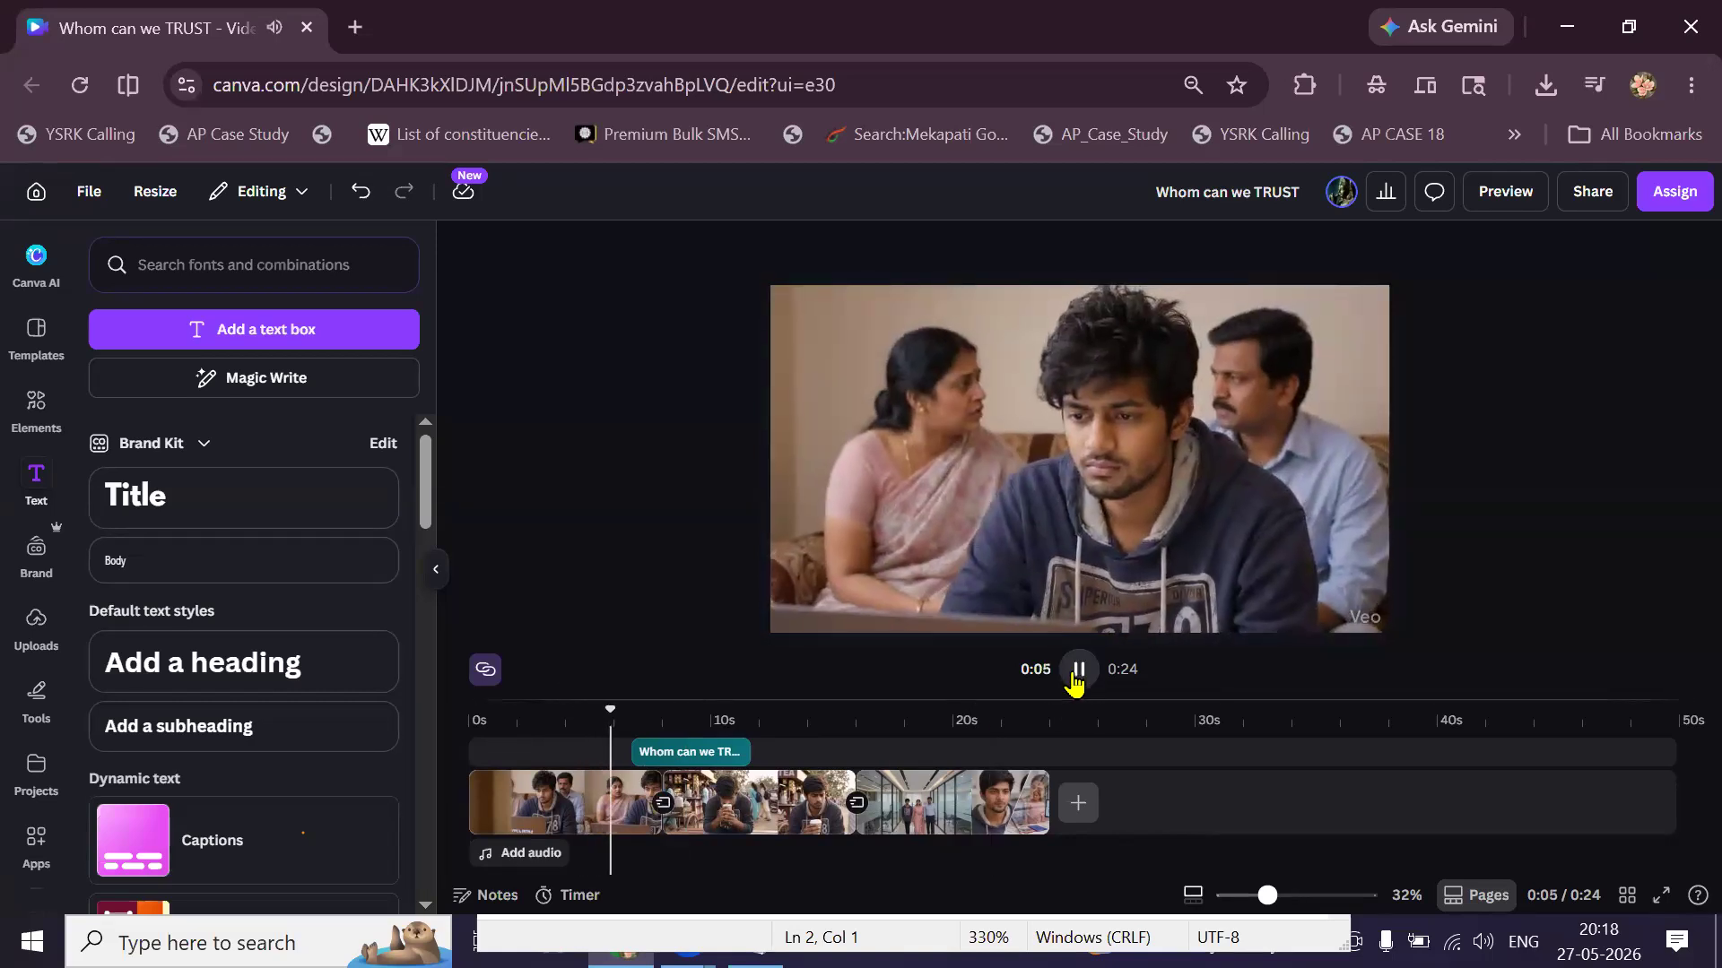
click(1075, 677)
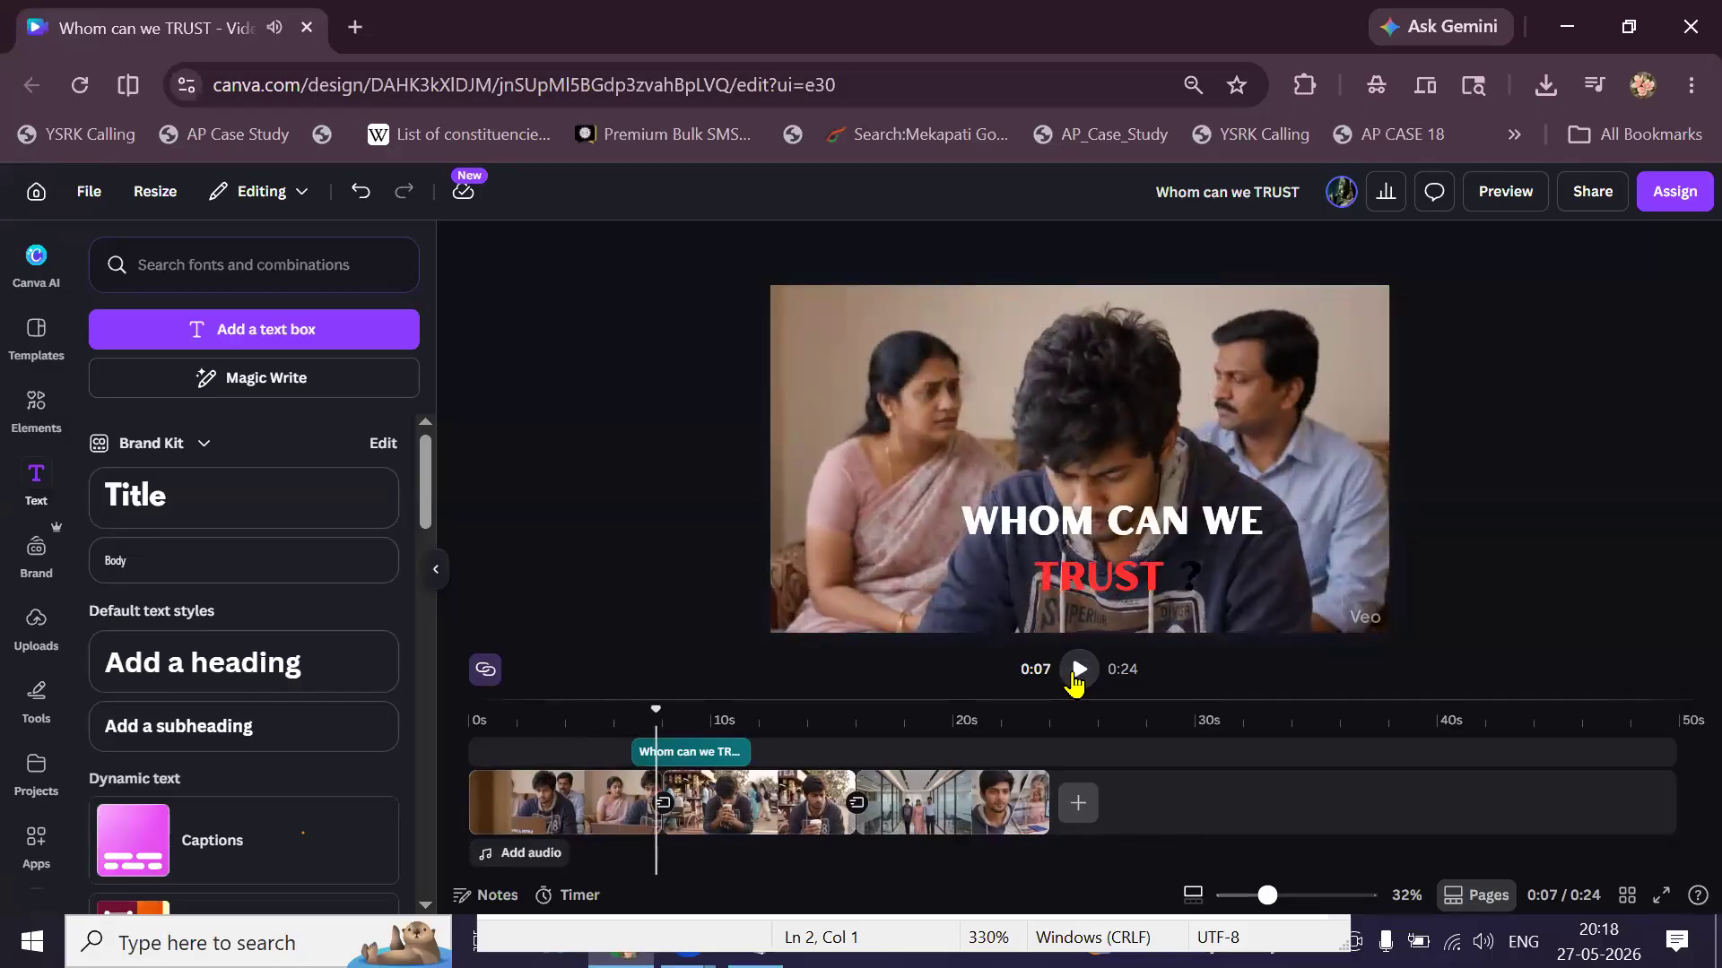
click(1077, 674)
click(1077, 674)
click(613, 722)
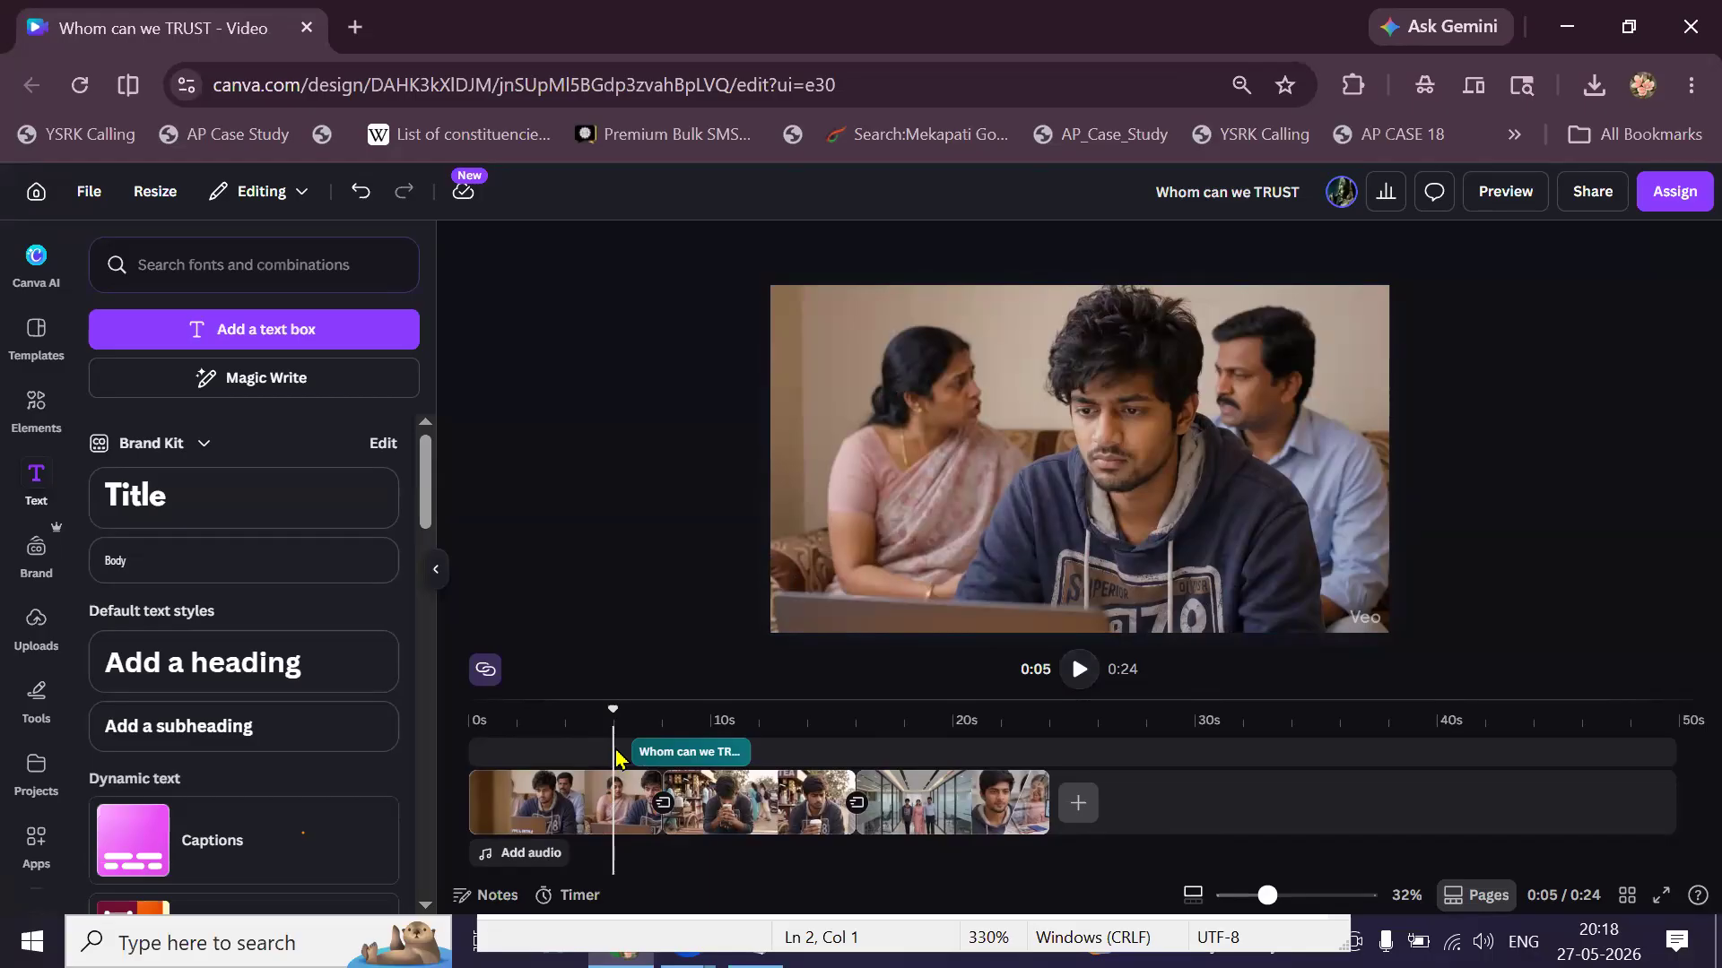
Shorten the title clip from its right end, previewing around 6 to 8 seconds.
click(621, 753)
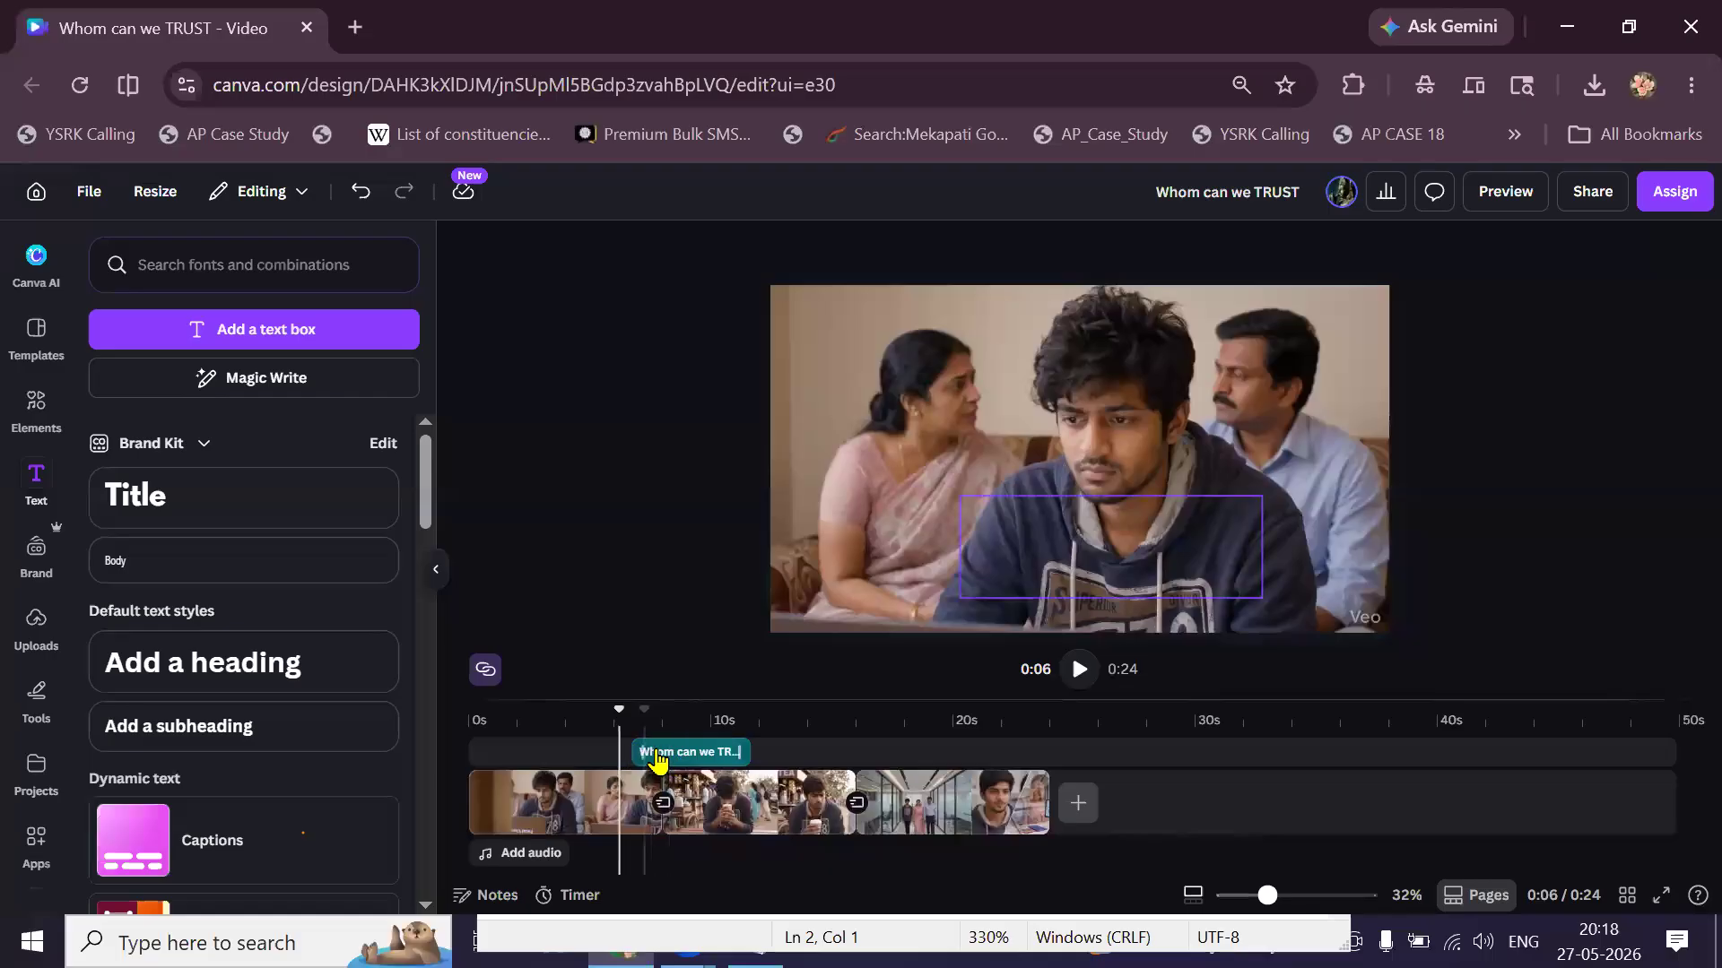
click(1073, 677)
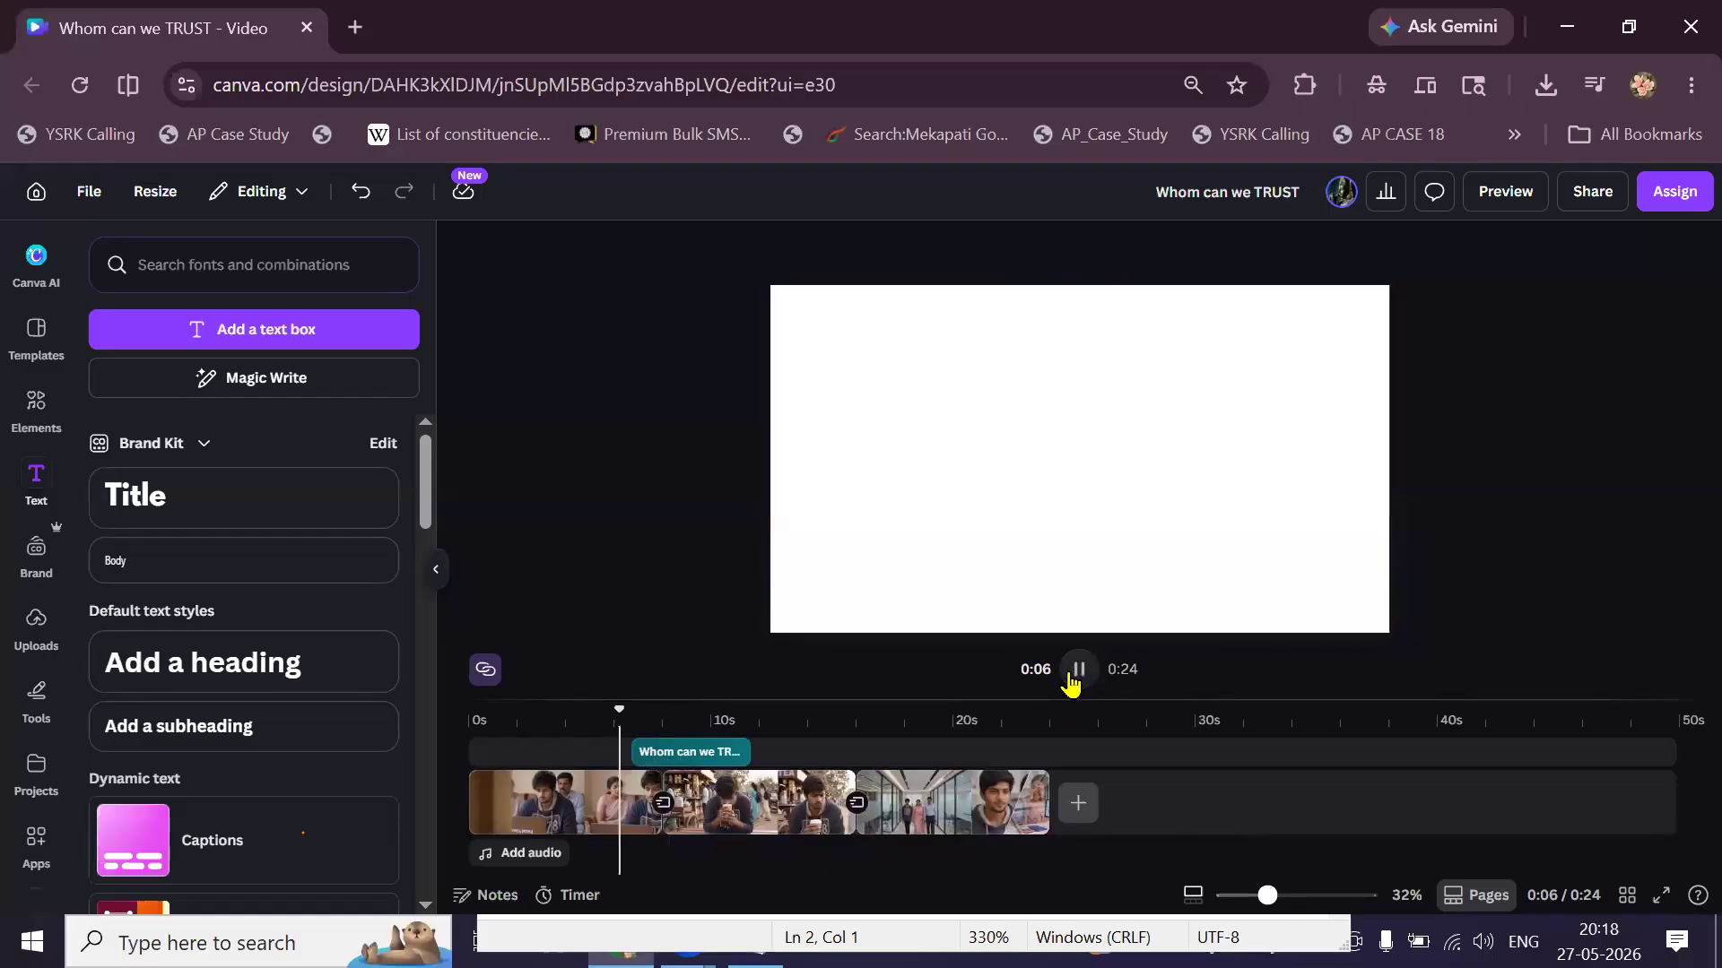
click(1075, 674)
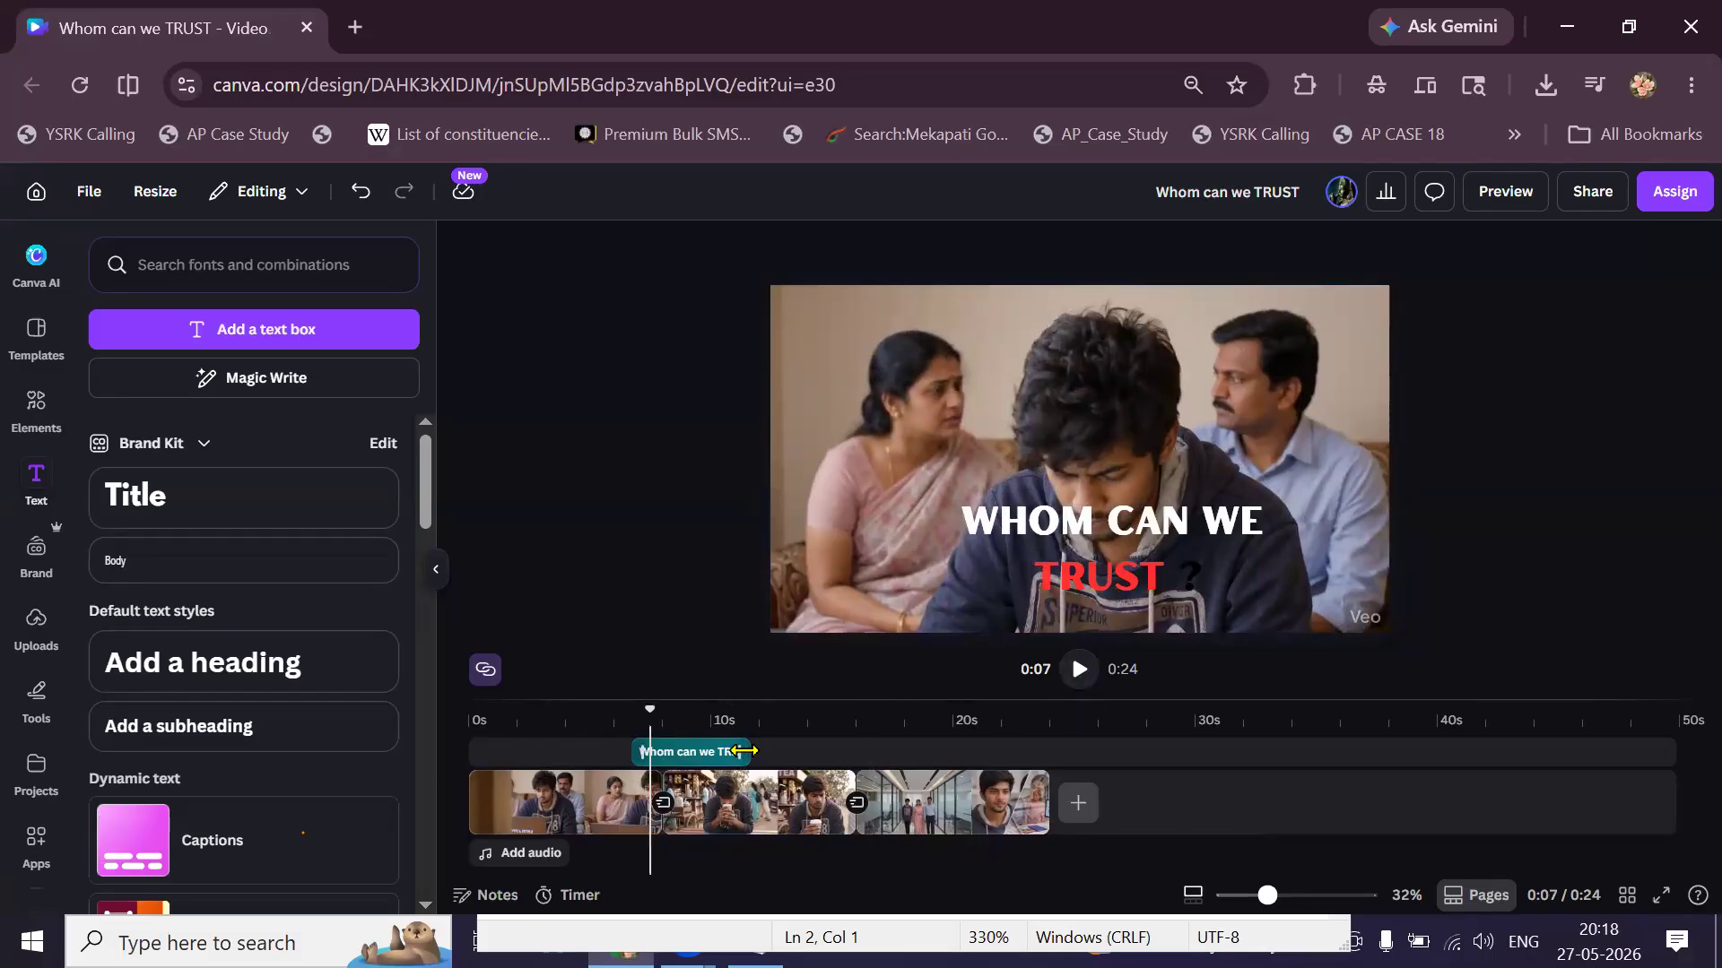
drag(722, 753, 640, 769)
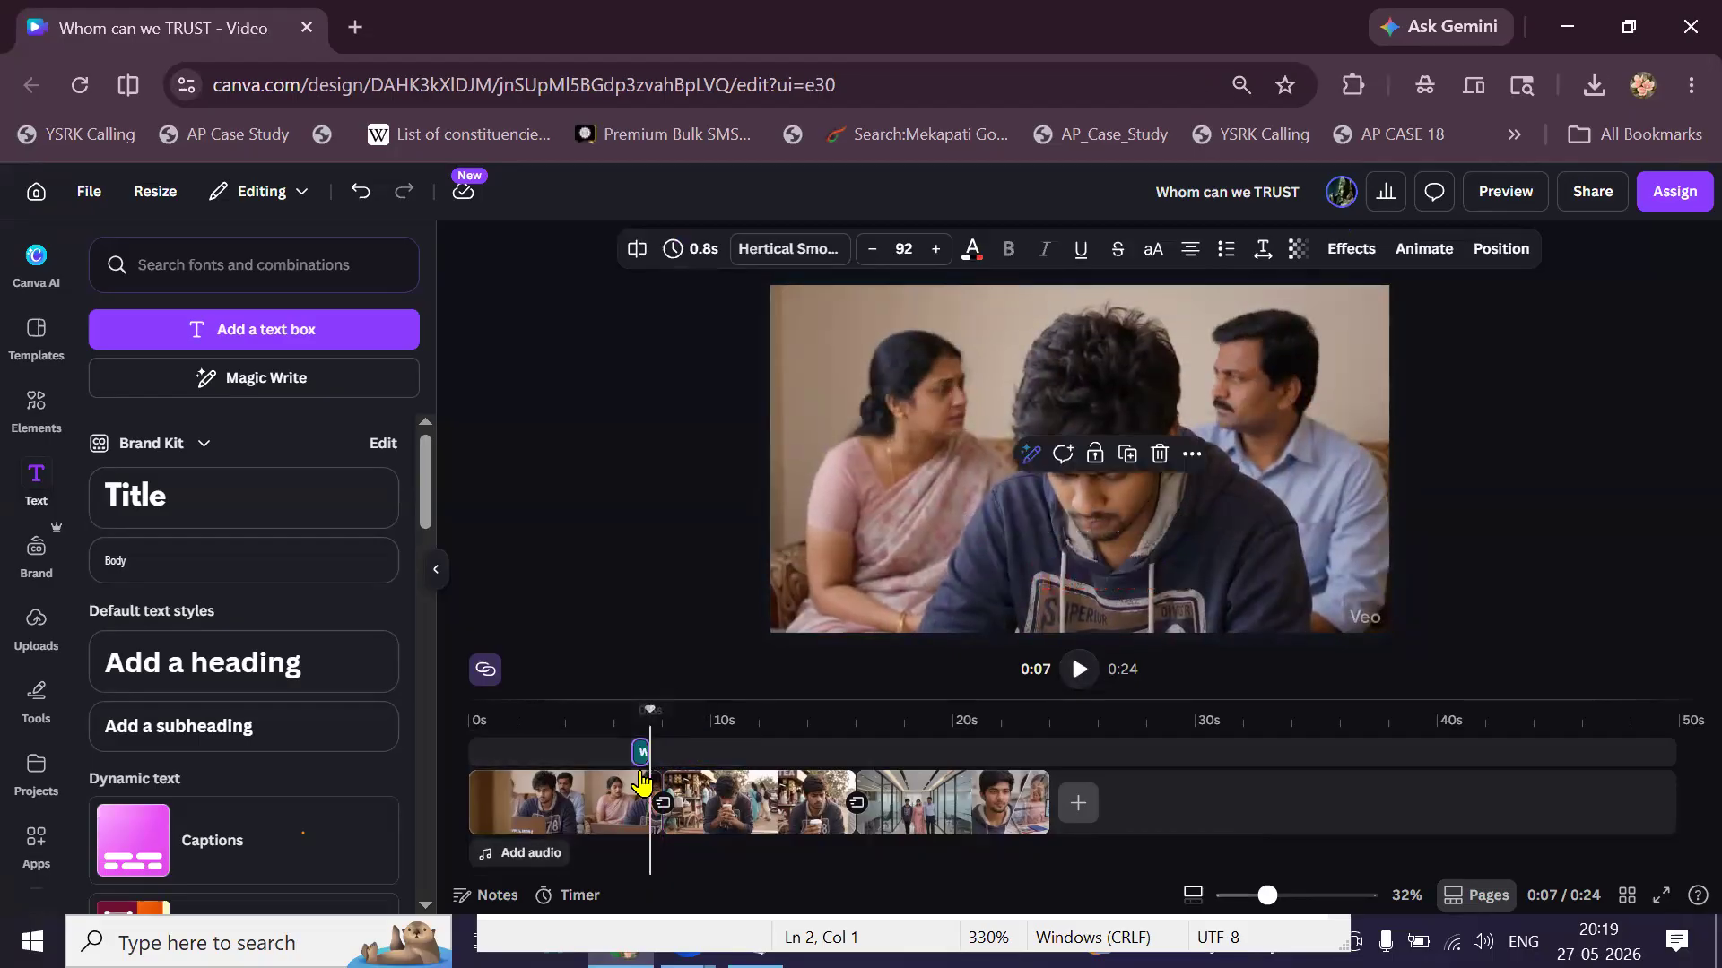
click(612, 755)
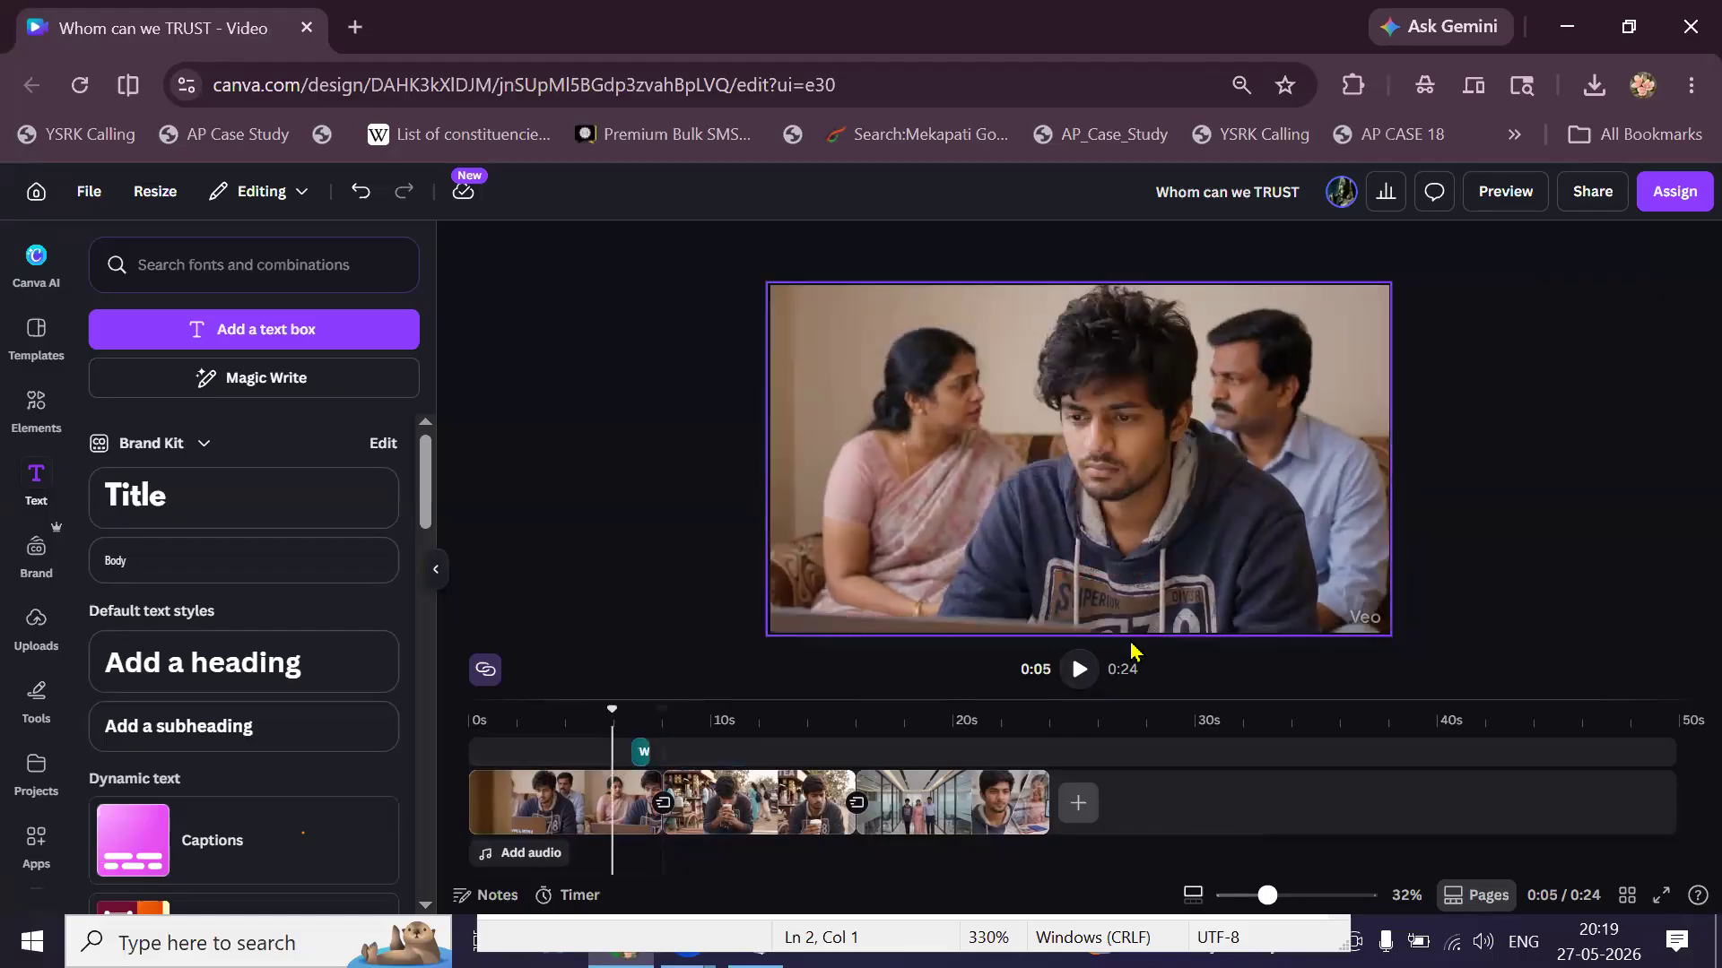
click(1080, 668)
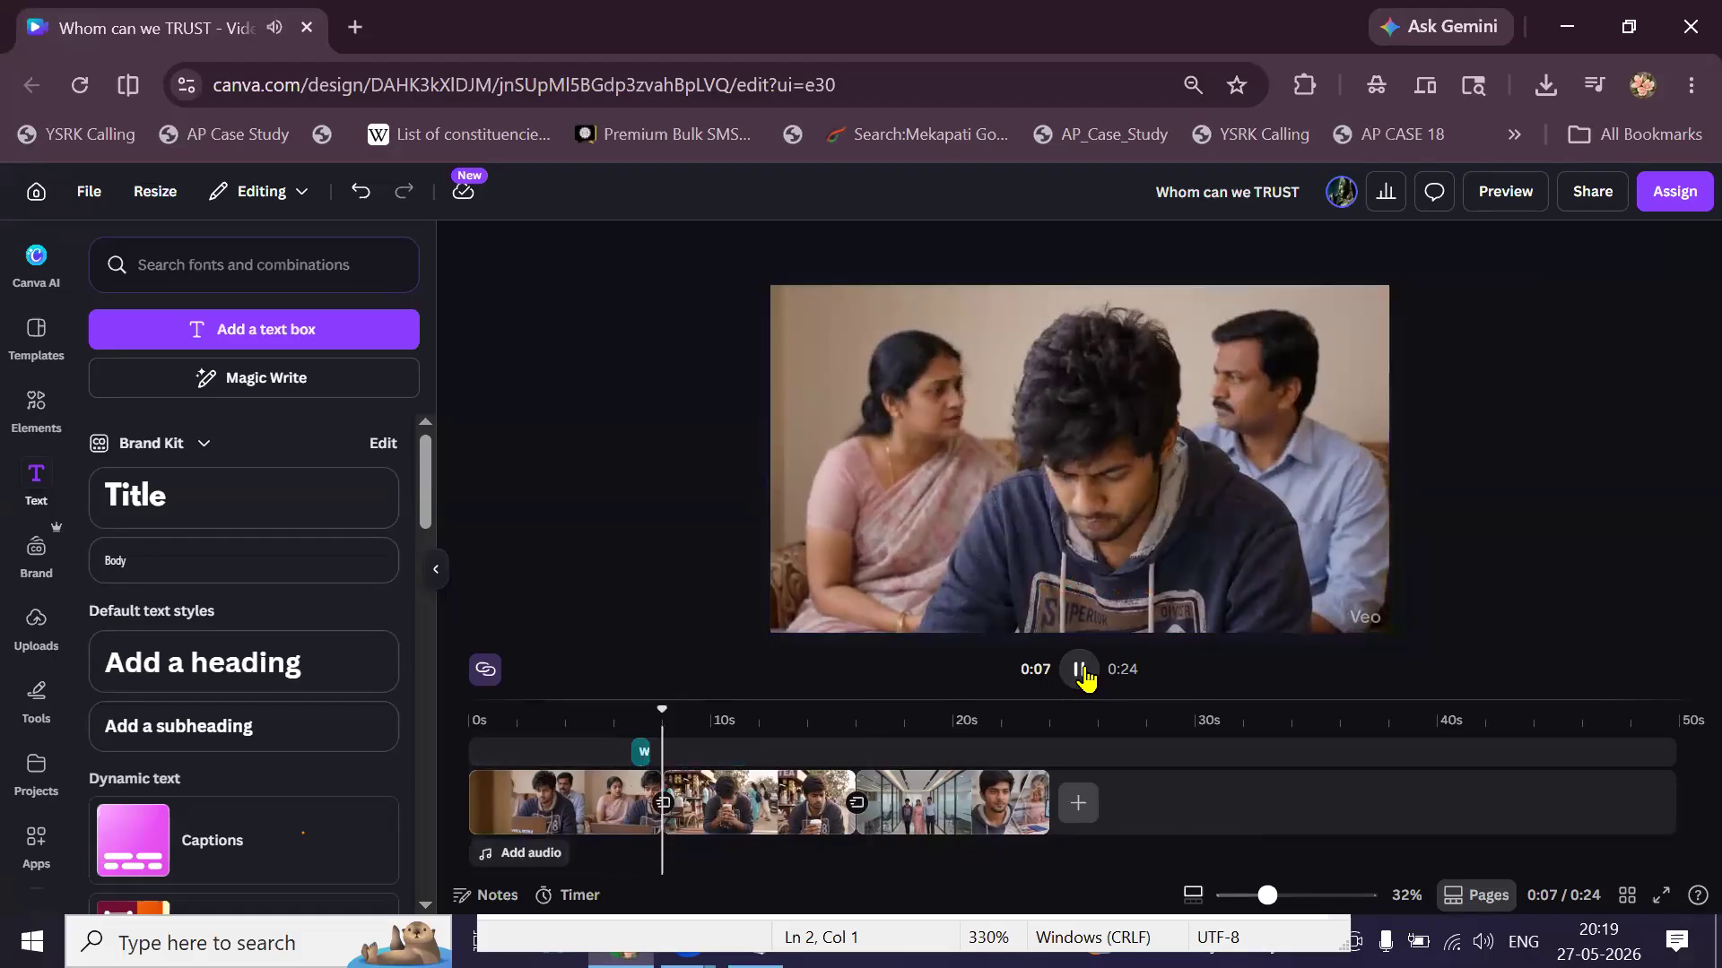
click(1081, 671)
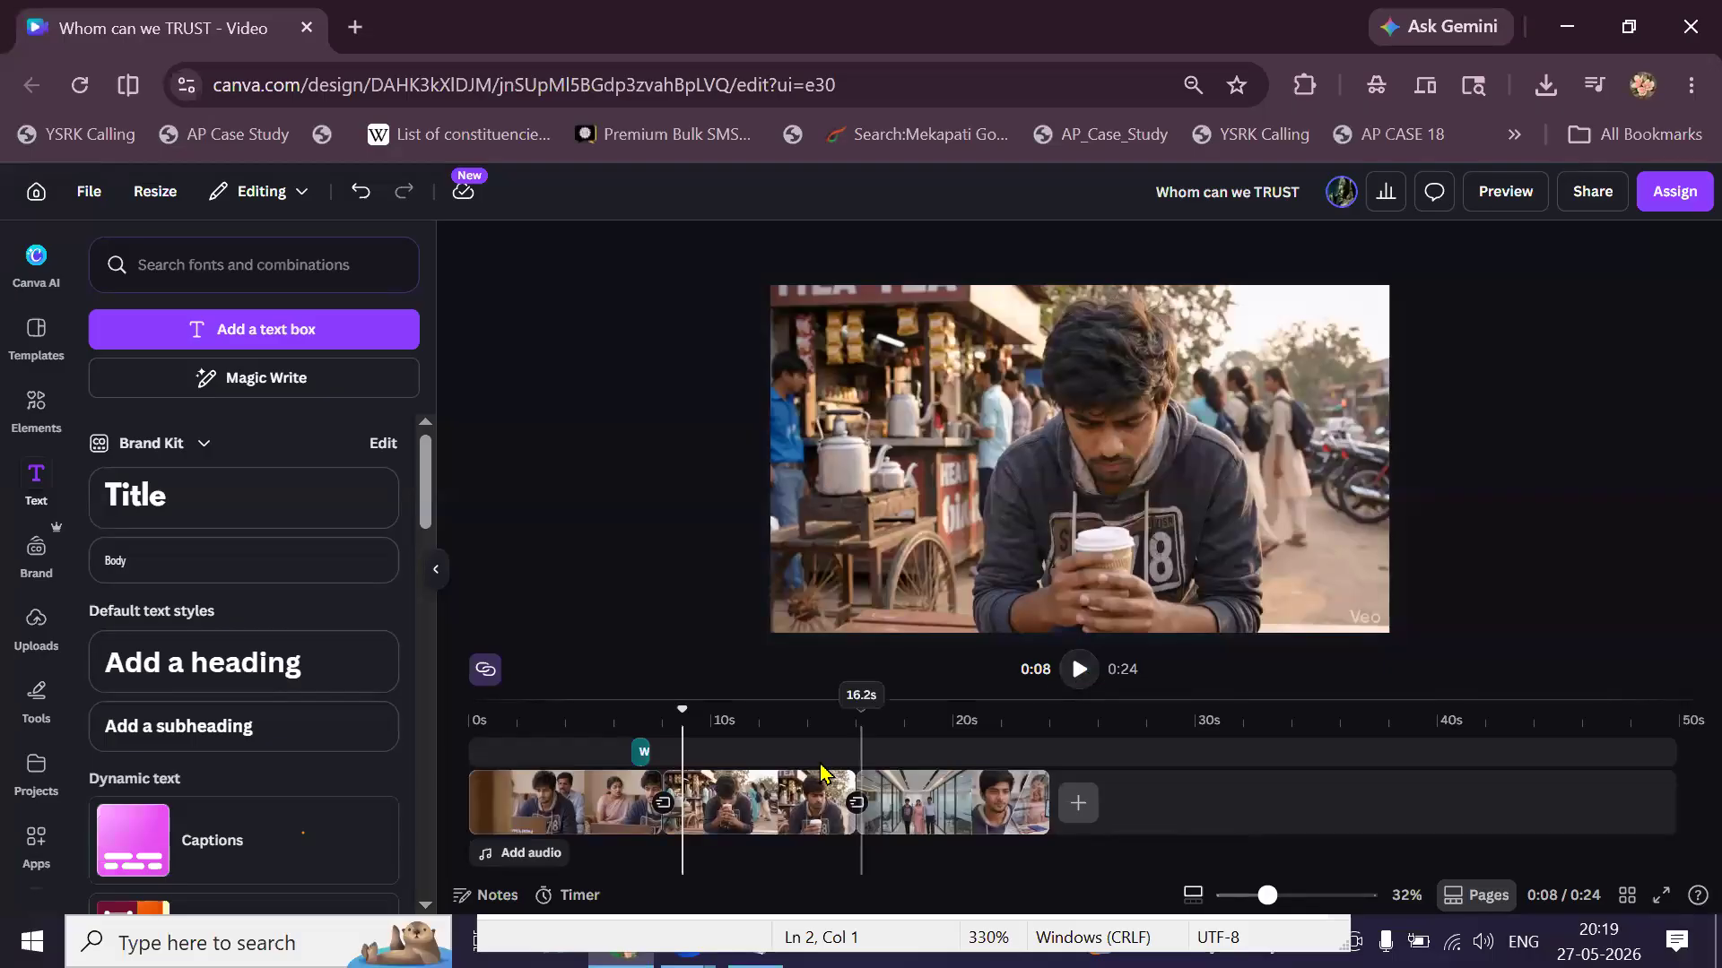
Extend the title clip's start earlier so it lasts 2.0 seconds, previewing from 0:04.
click(642, 754)
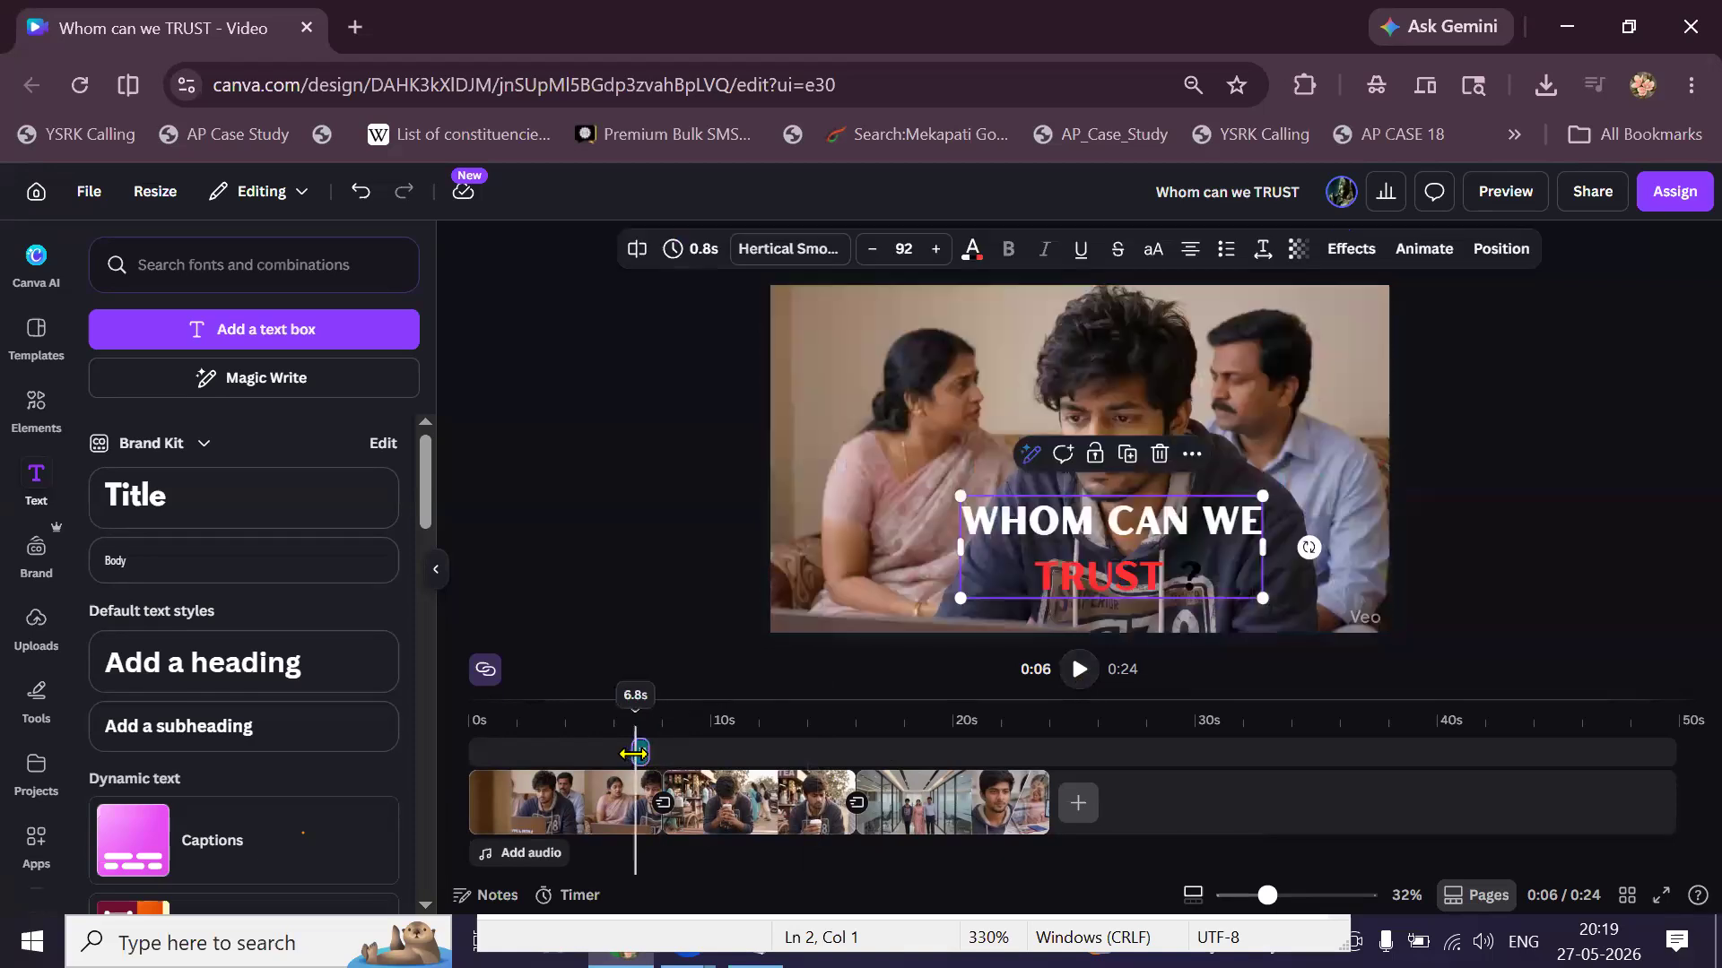
drag(632, 767, 601, 773)
click(571, 718)
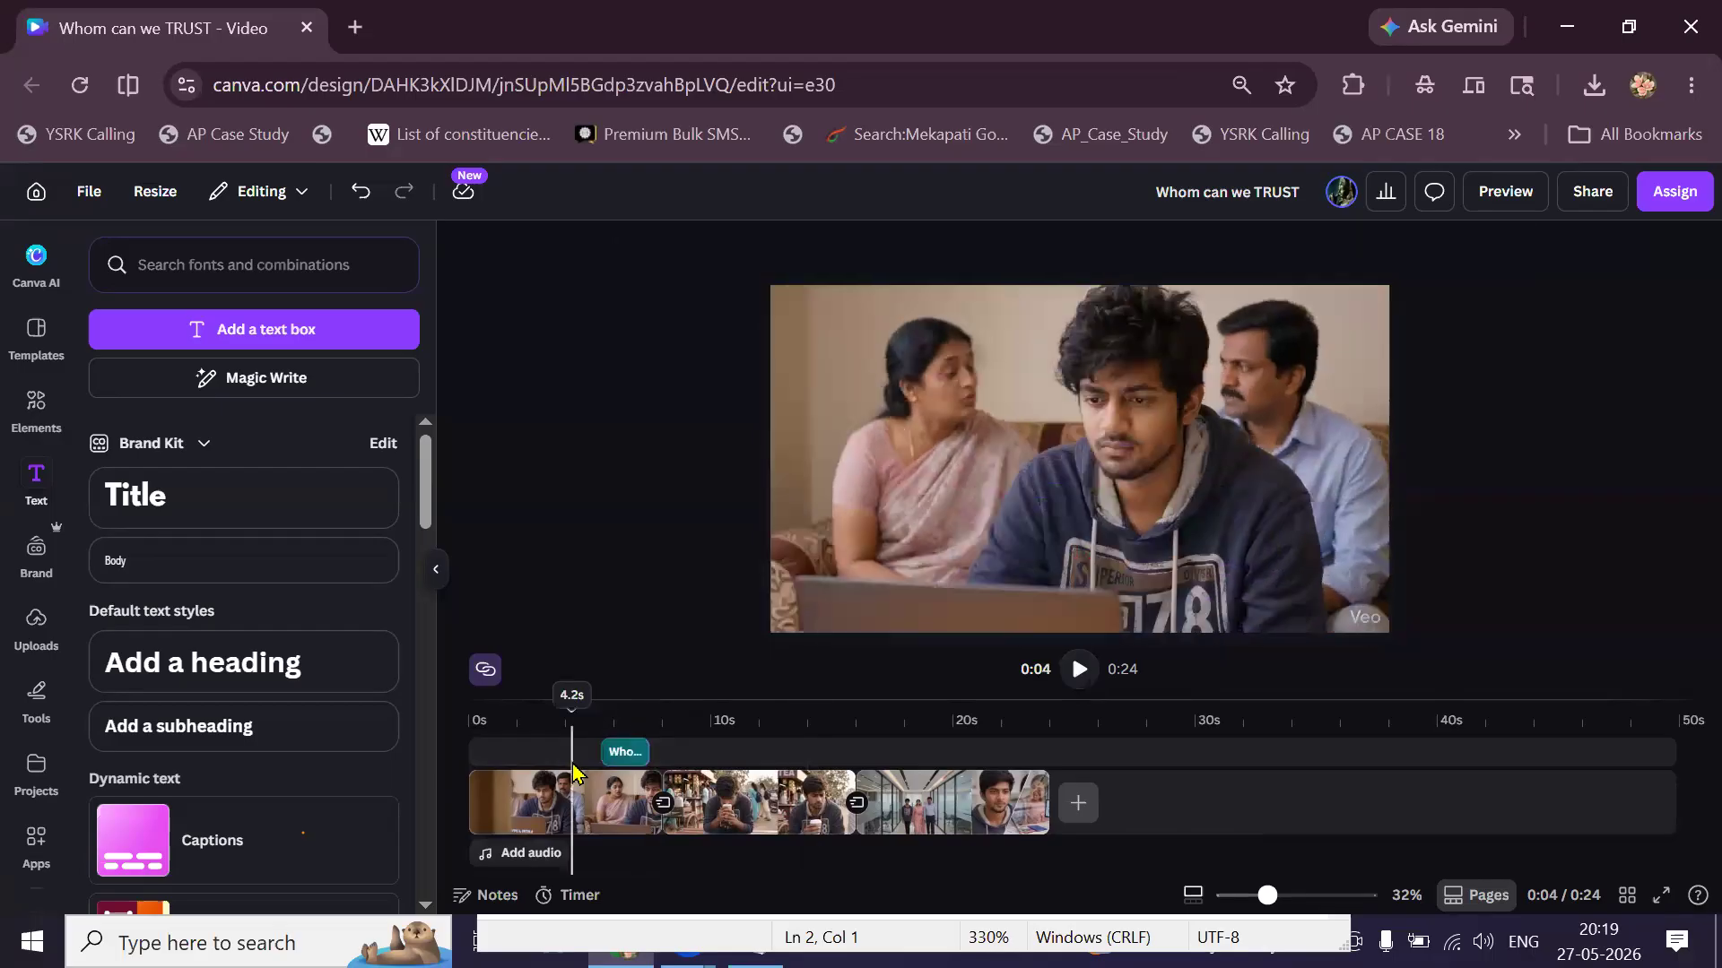
click(1082, 682)
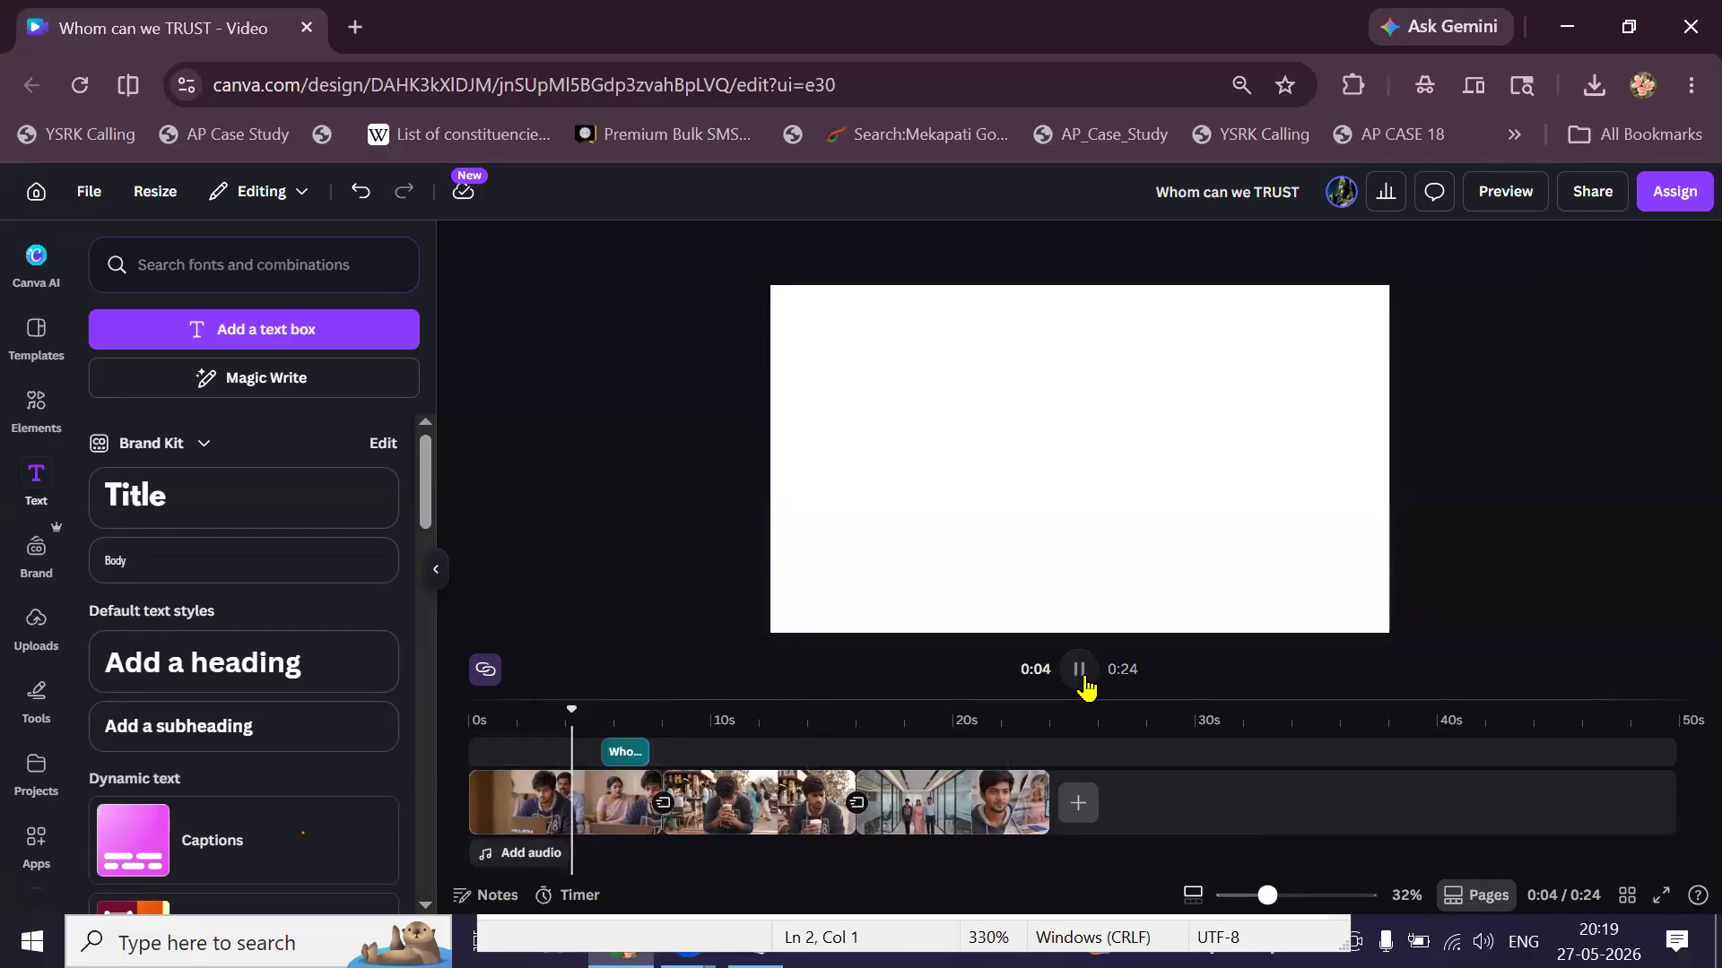
click(1081, 675)
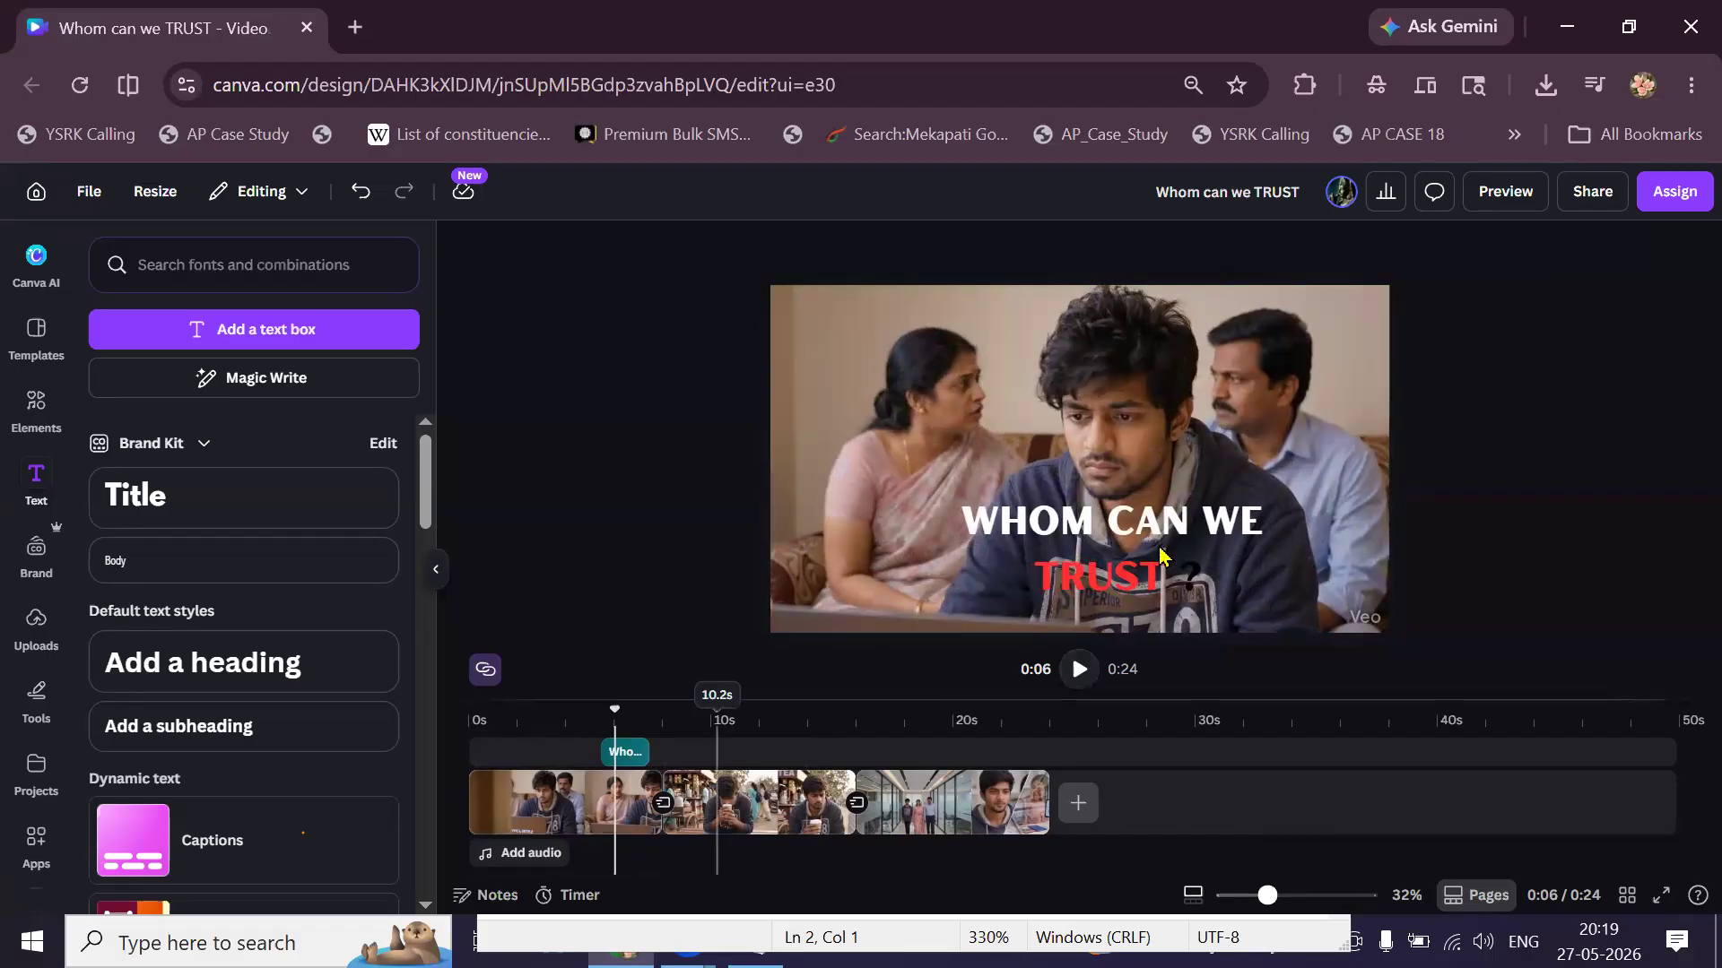
Nudge the WHOM CAN WE TRUST heading left and apply the Clarify animation.
drag(1171, 553, 1139, 546)
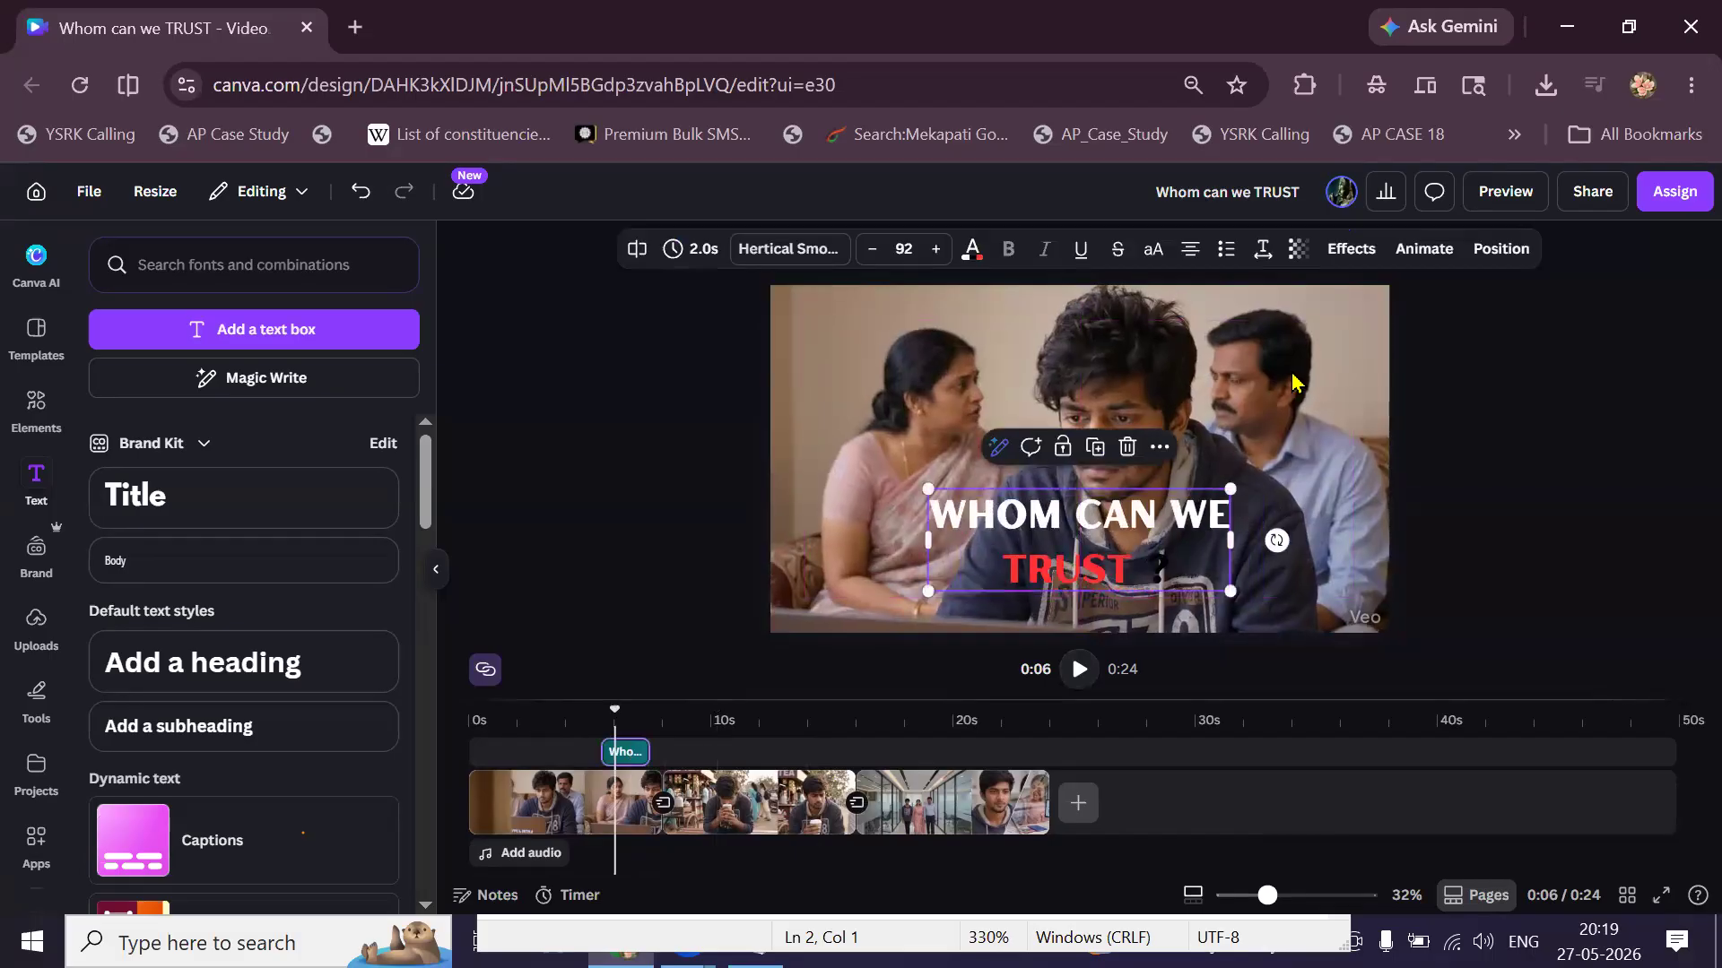
click(1423, 260)
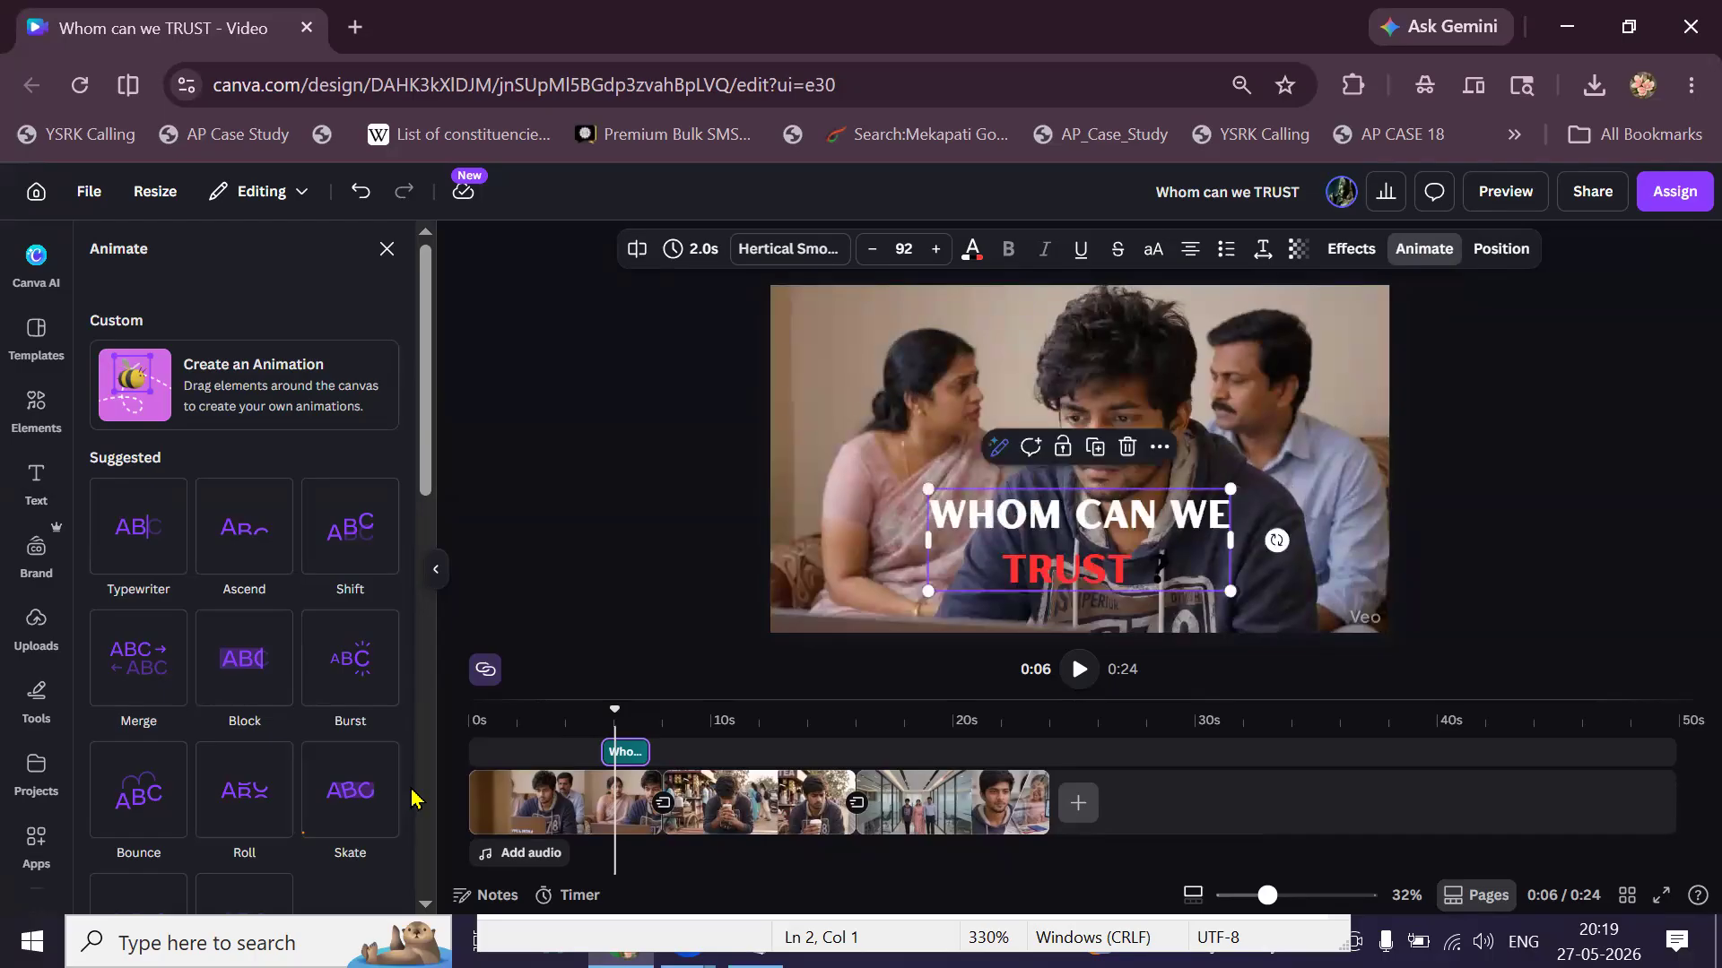
scroll(346, 807, down, 3)
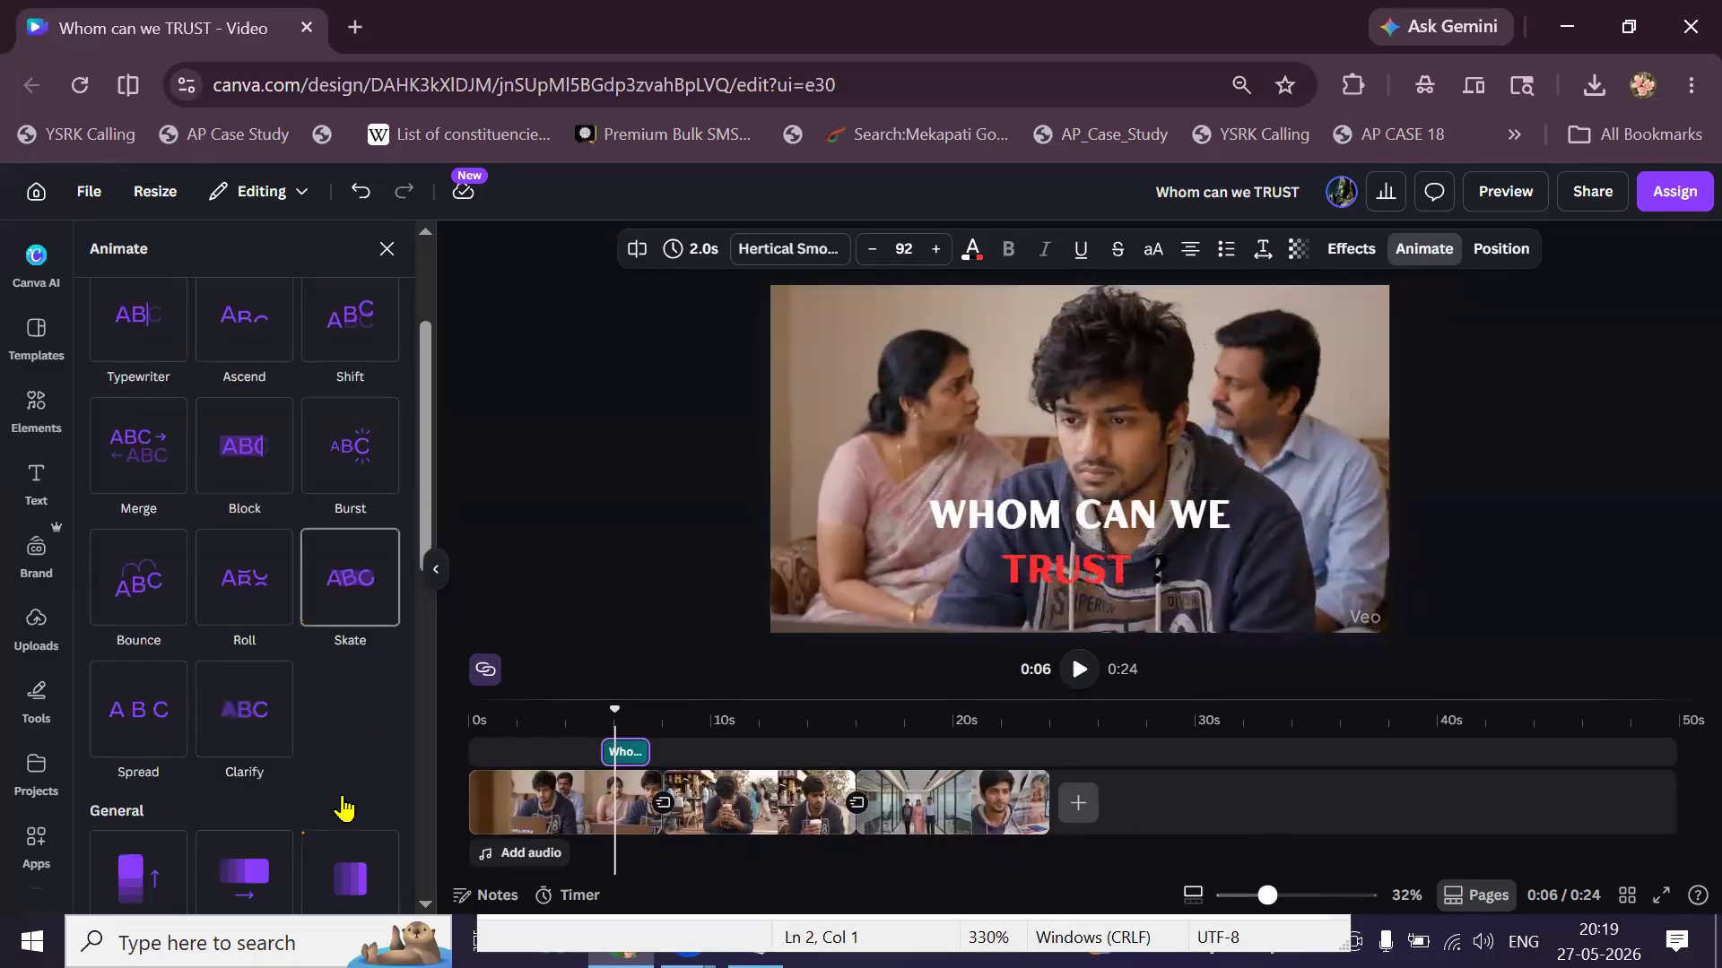
scroll(346, 807, down, 1)
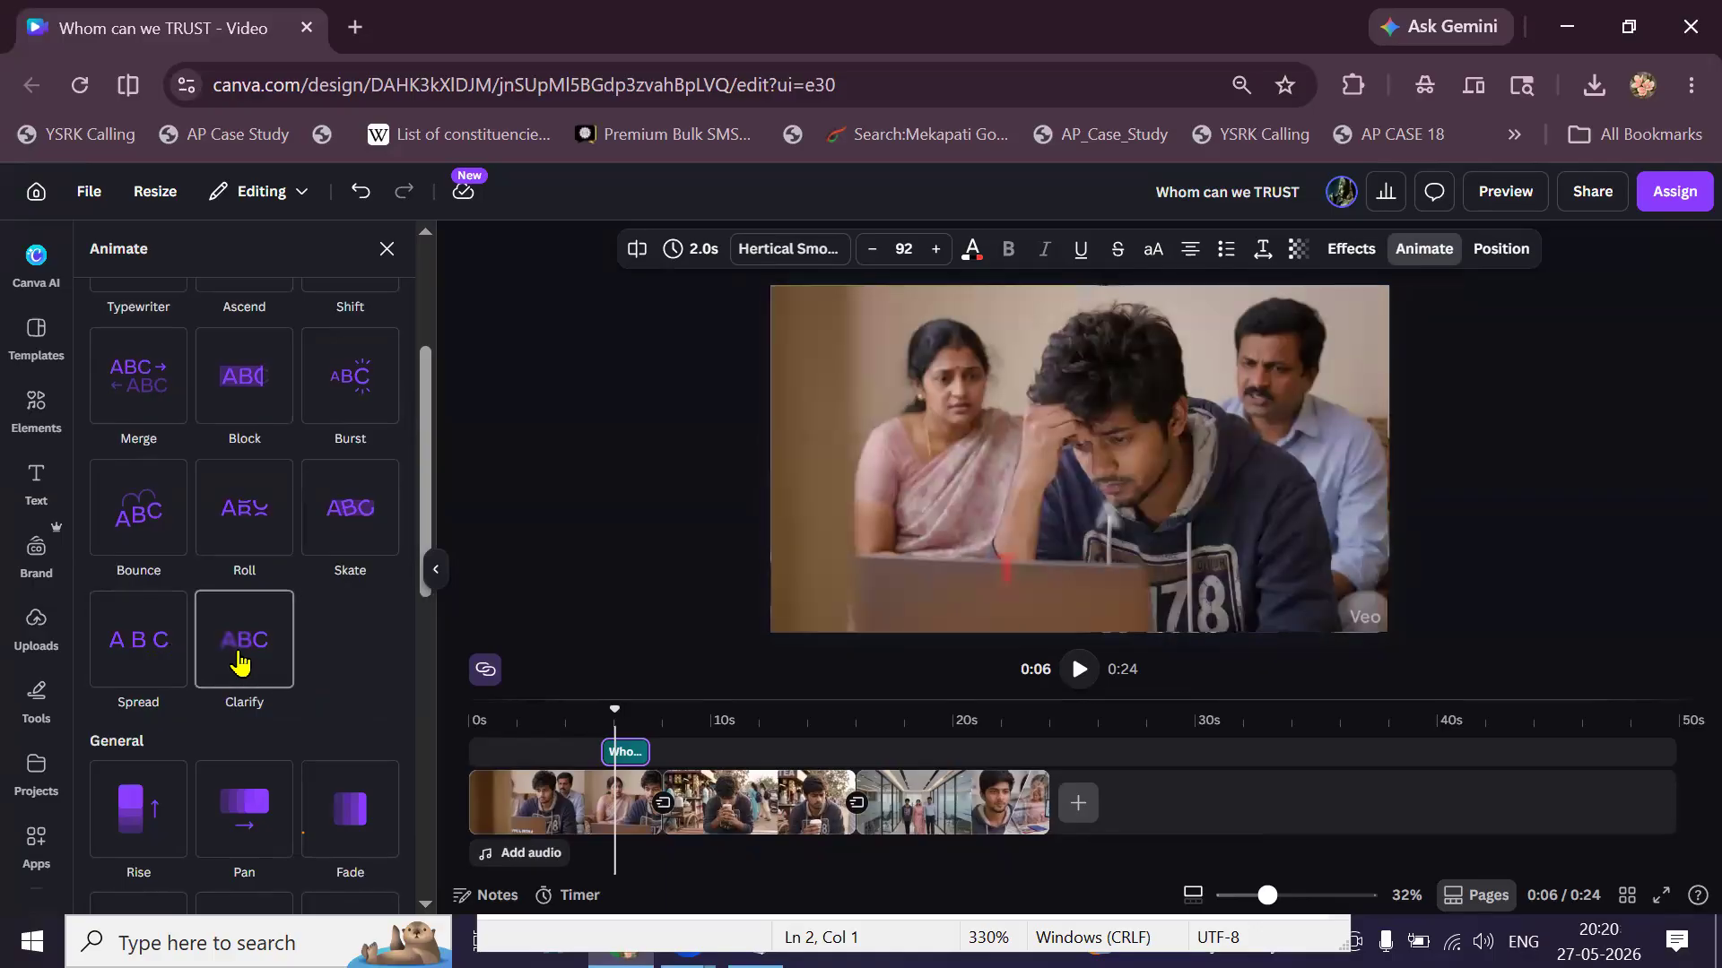
click(240, 664)
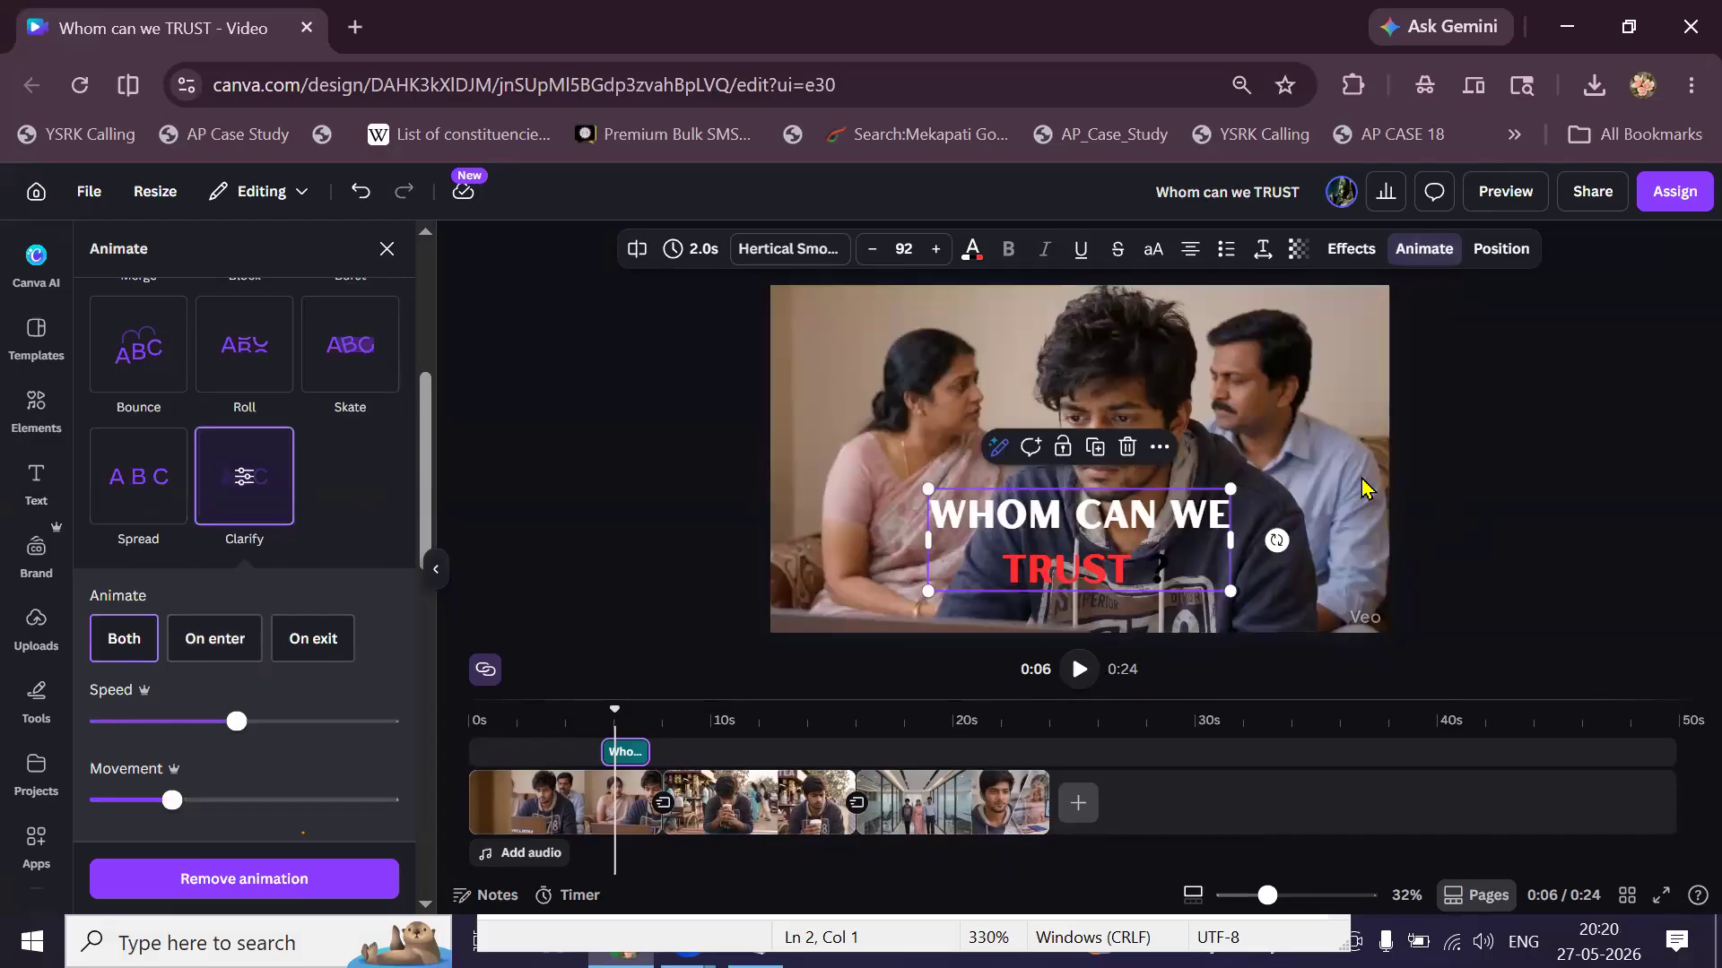
click(1123, 583)
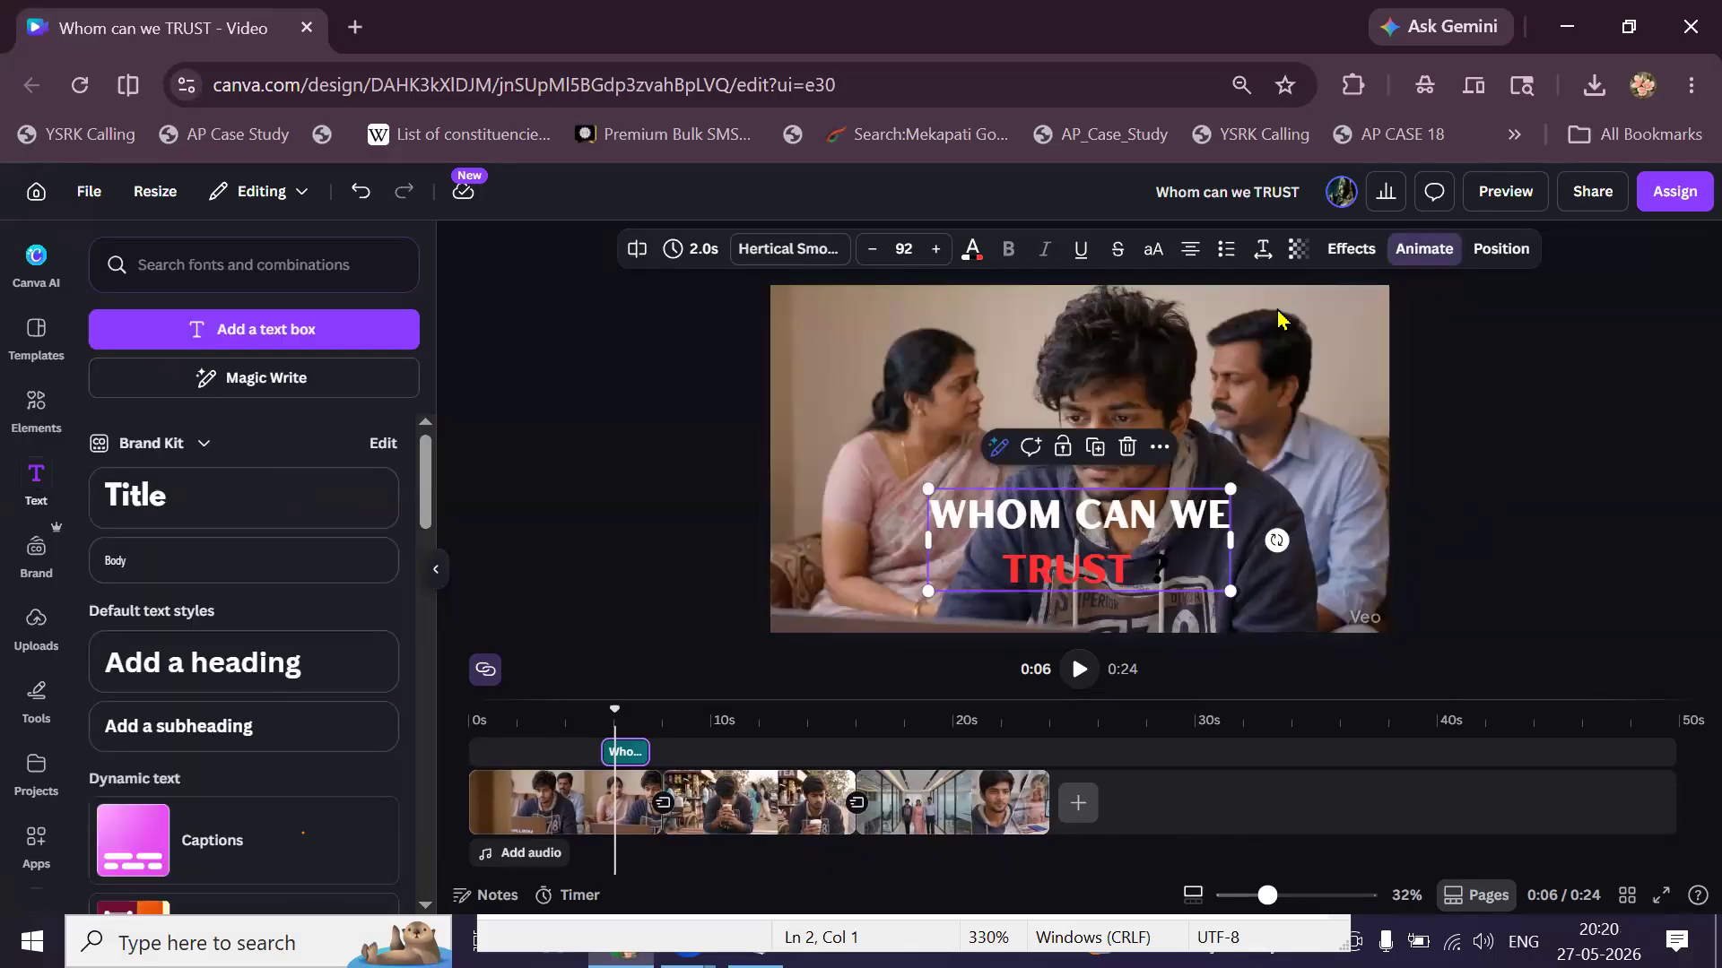
Apply the 70s text effect to the title, turning it into yellow Roca One retro lettering.
click(1350, 249)
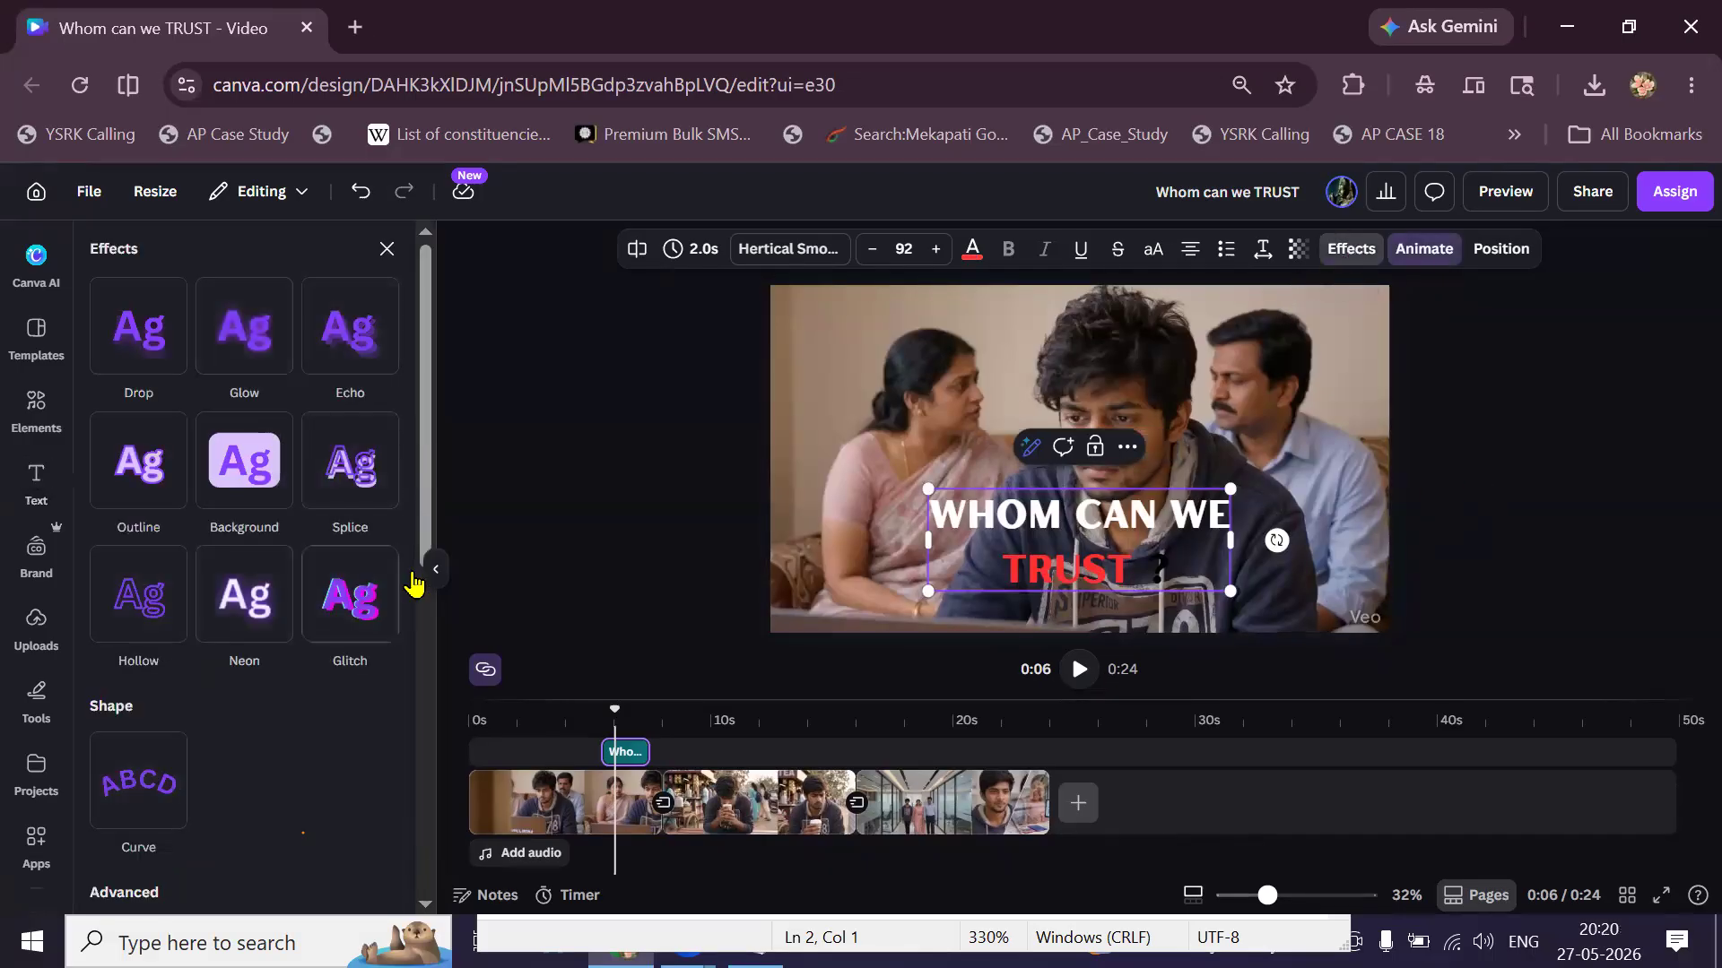
scroll(412, 578, down, 5)
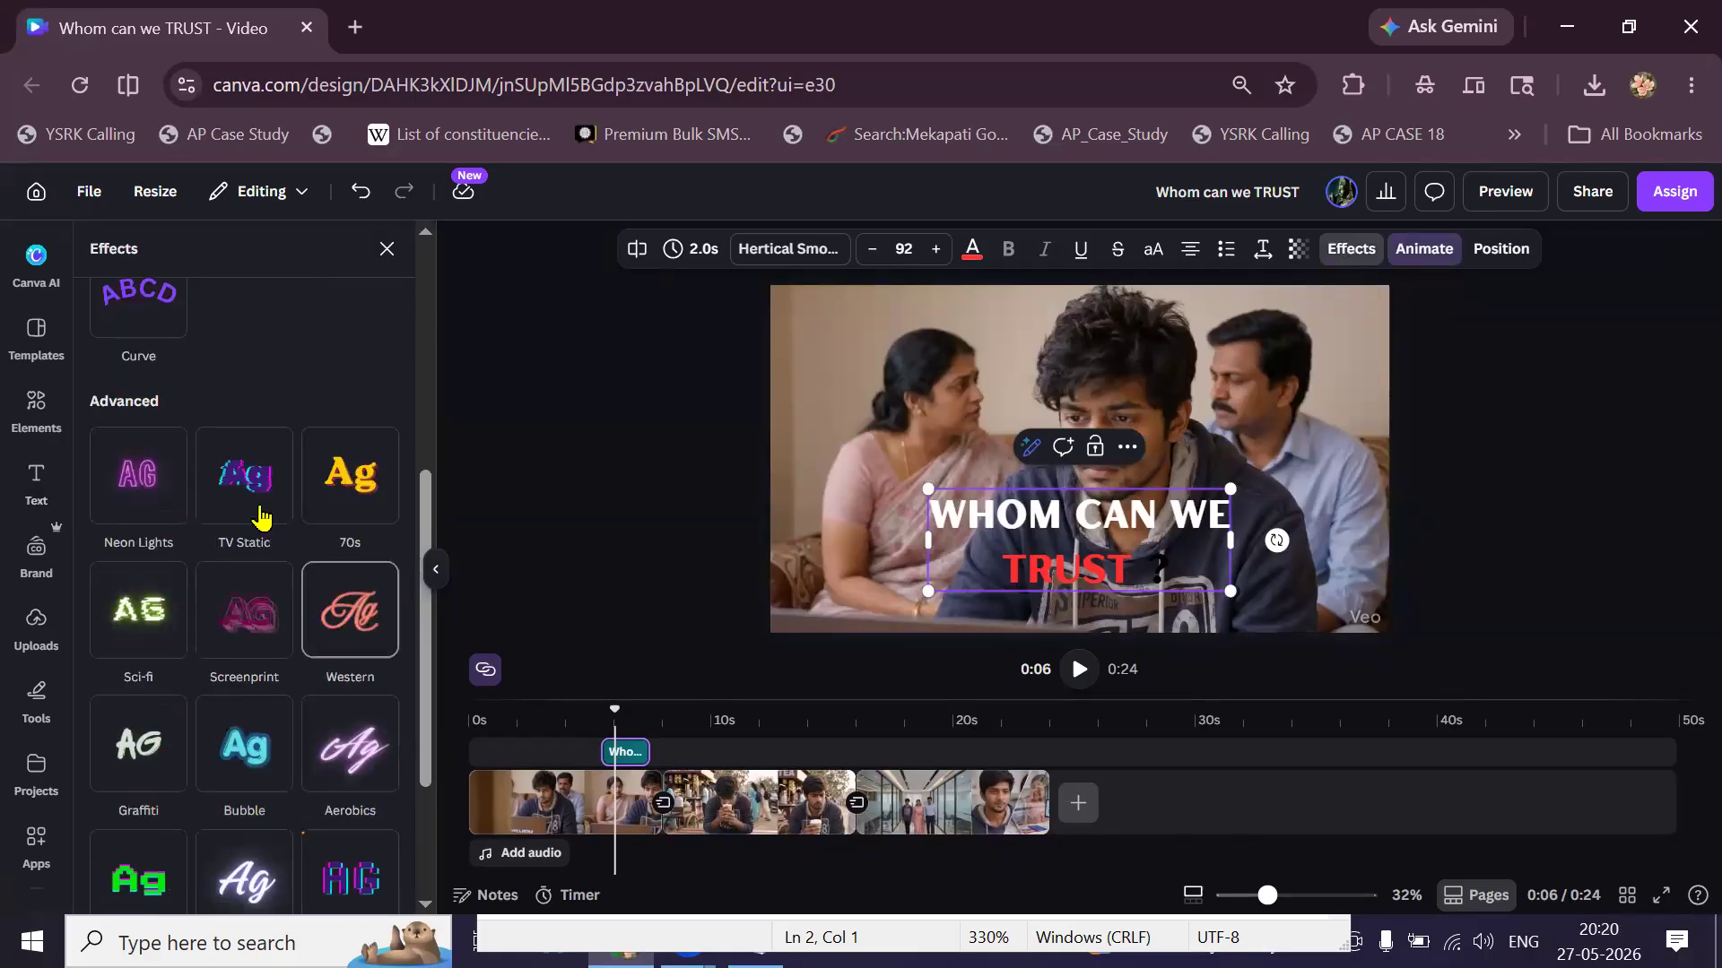
scroll(256, 538, down, 3)
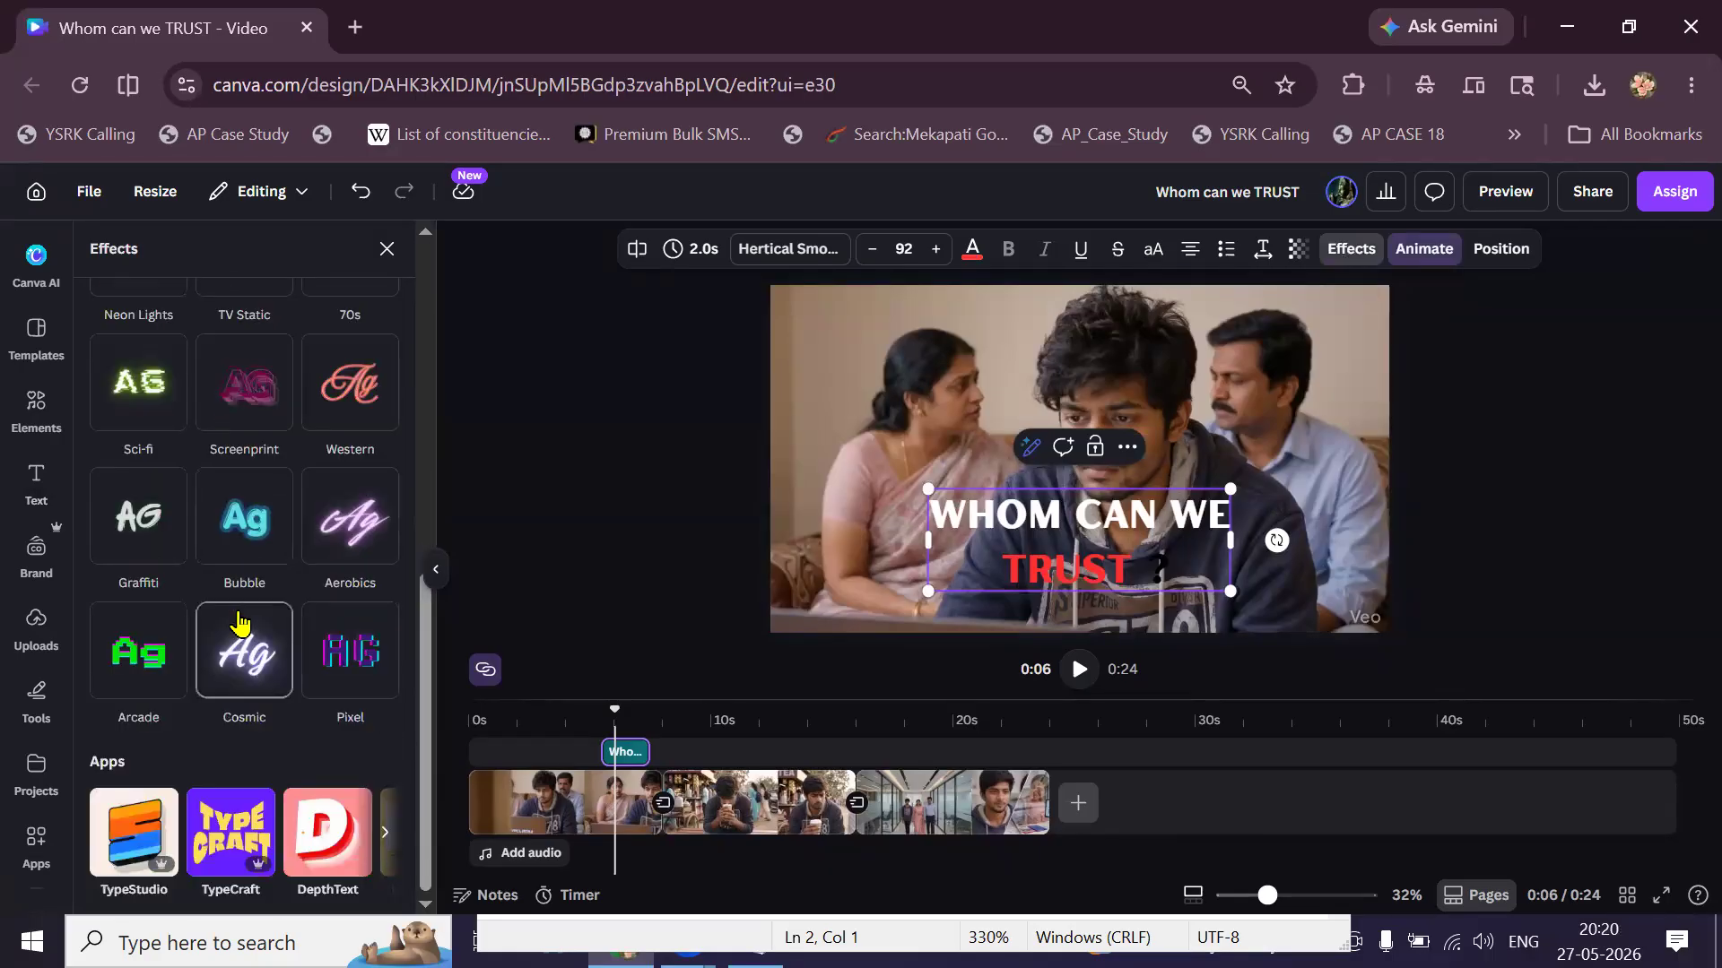
scroll(239, 622, up, 3)
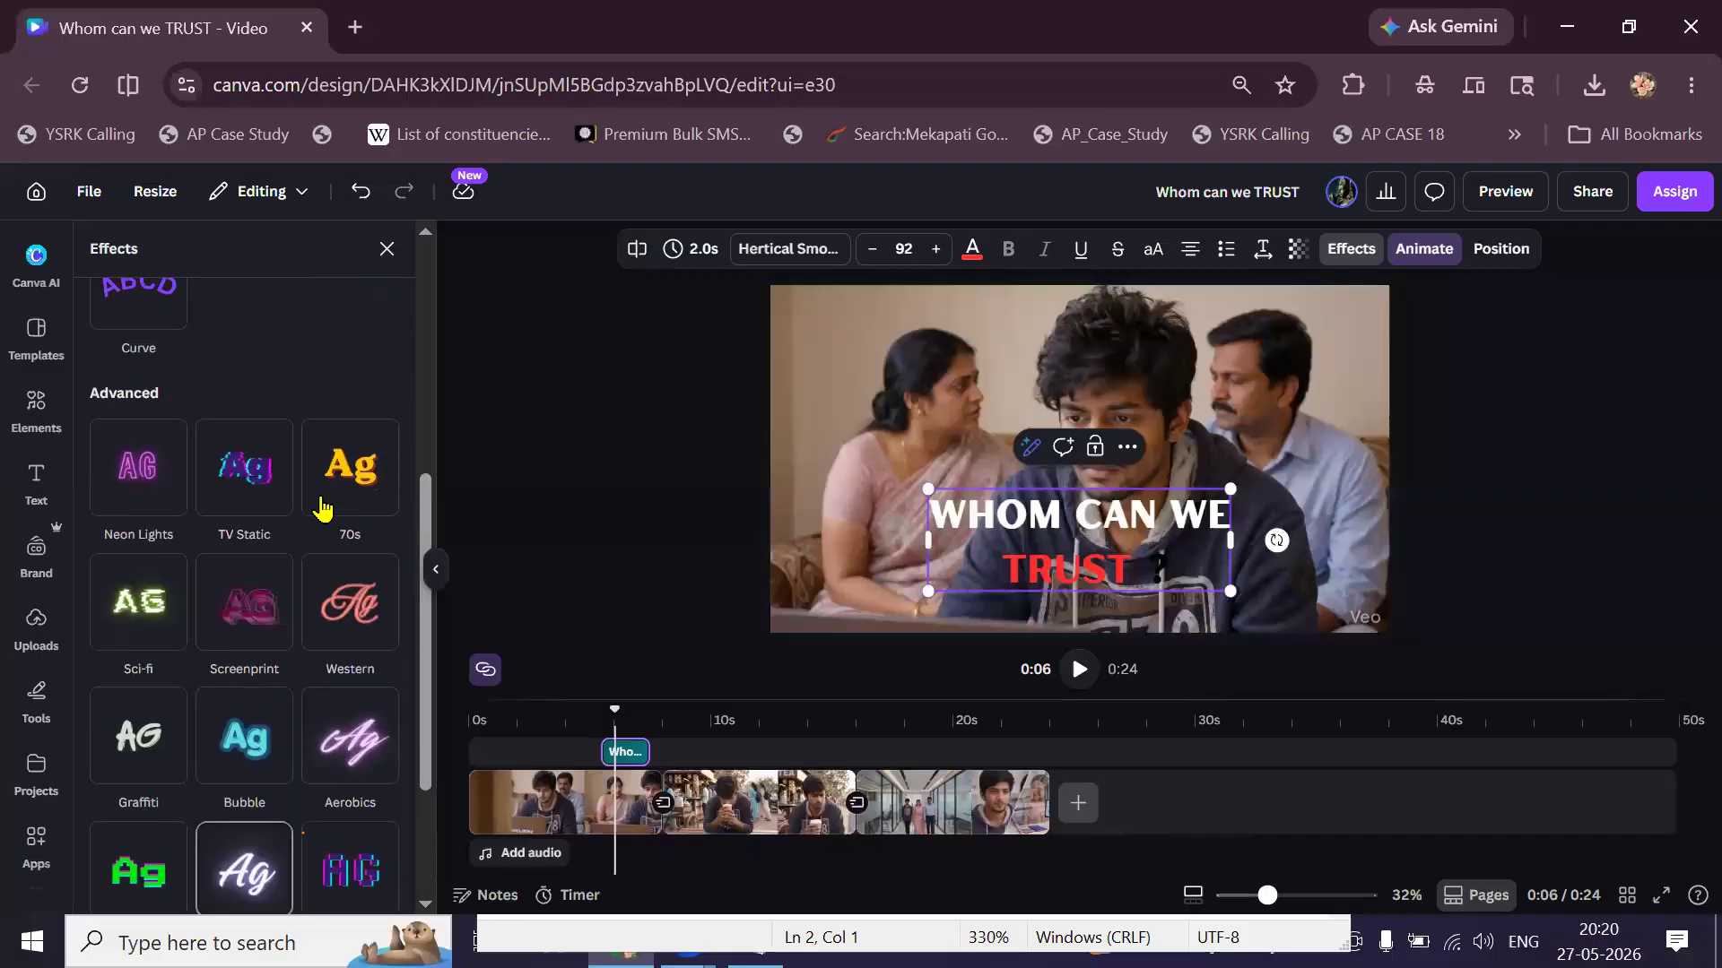
click(337, 493)
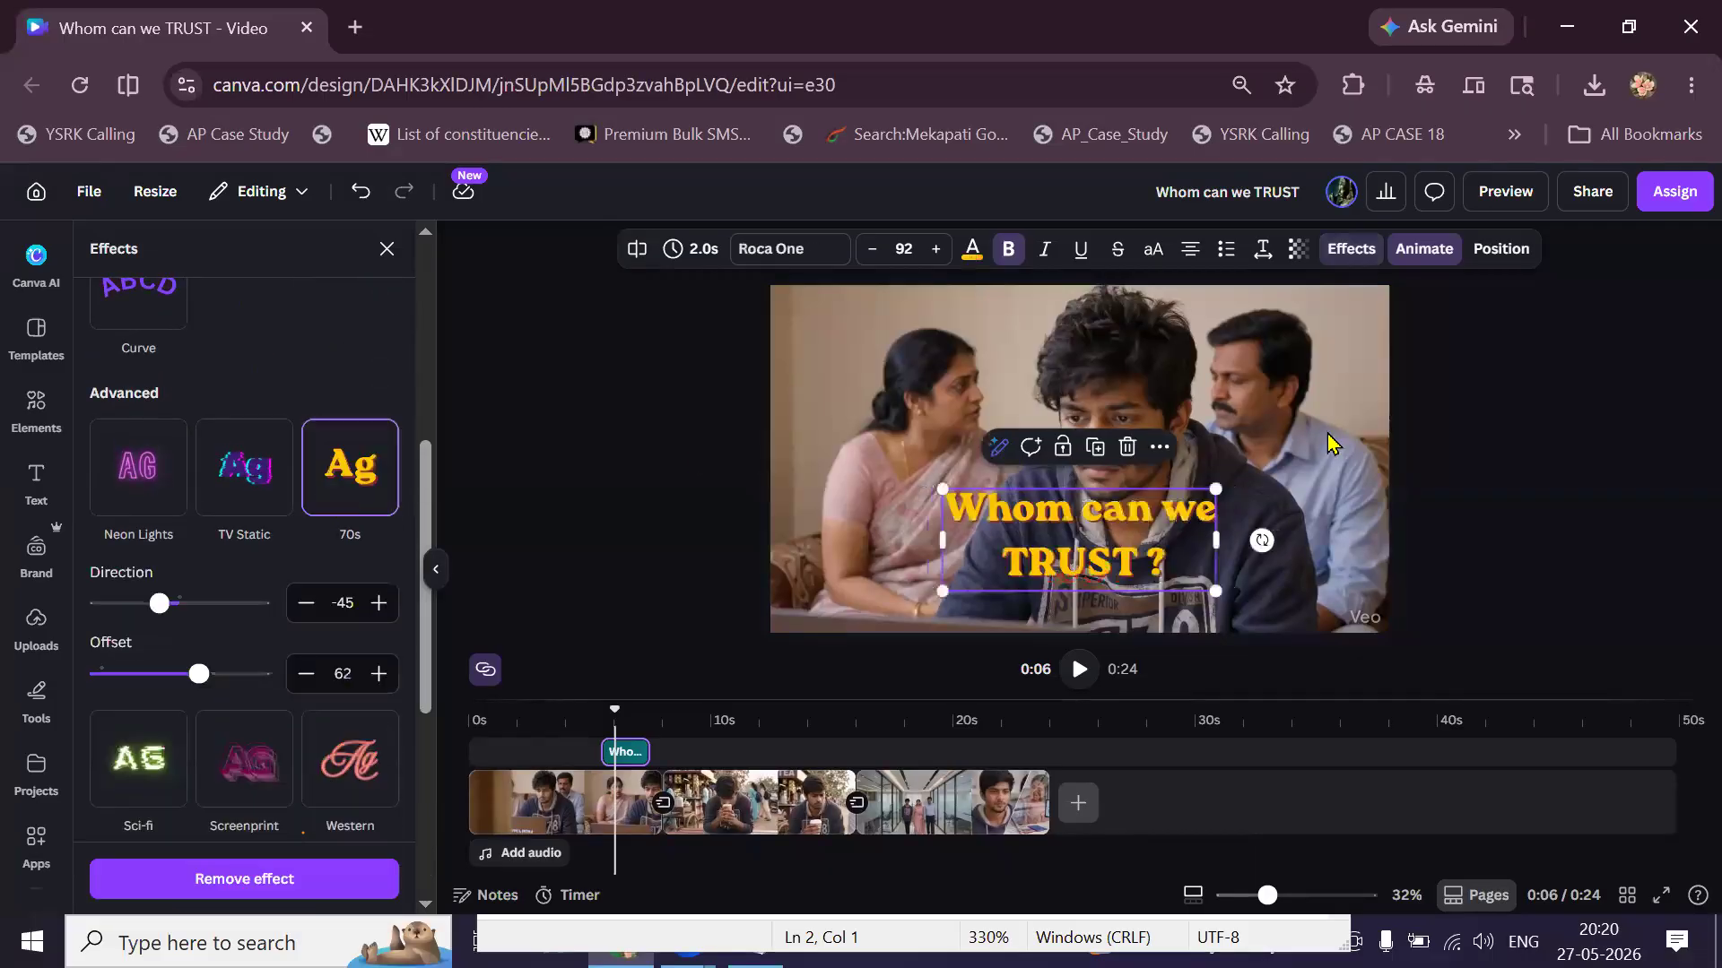
Close the effect settings, play the video from 0:04 to 0:07, then return to 4.7s.
click(1454, 471)
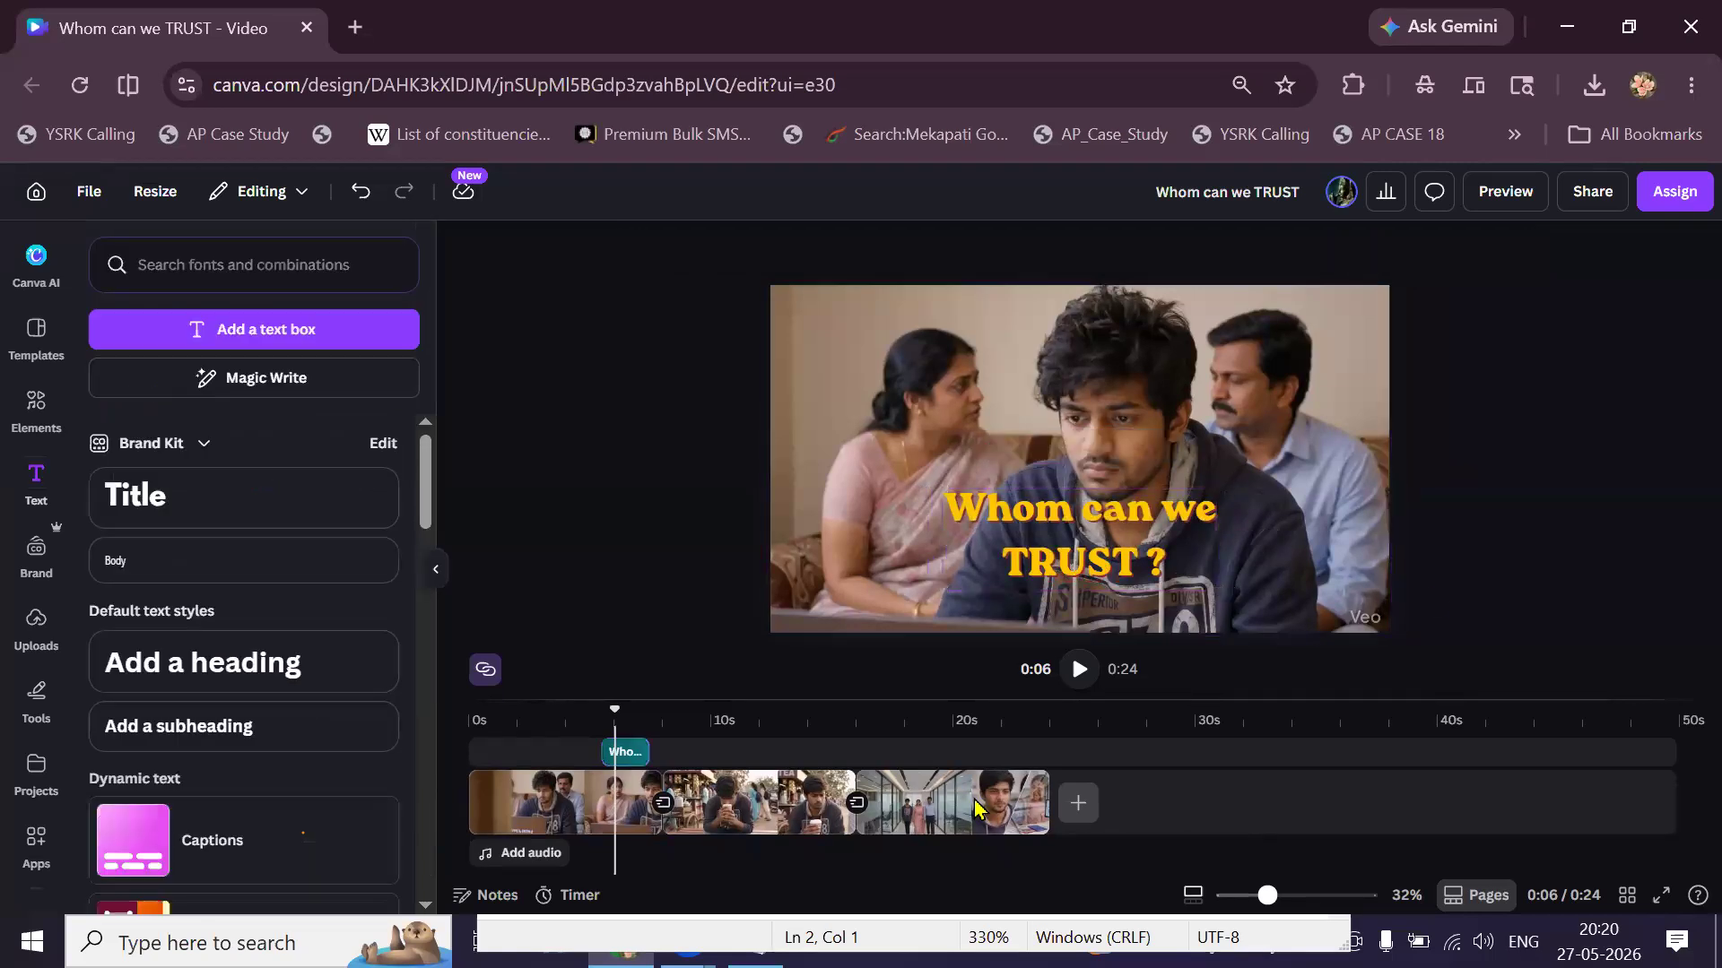
click(568, 793)
click(1079, 669)
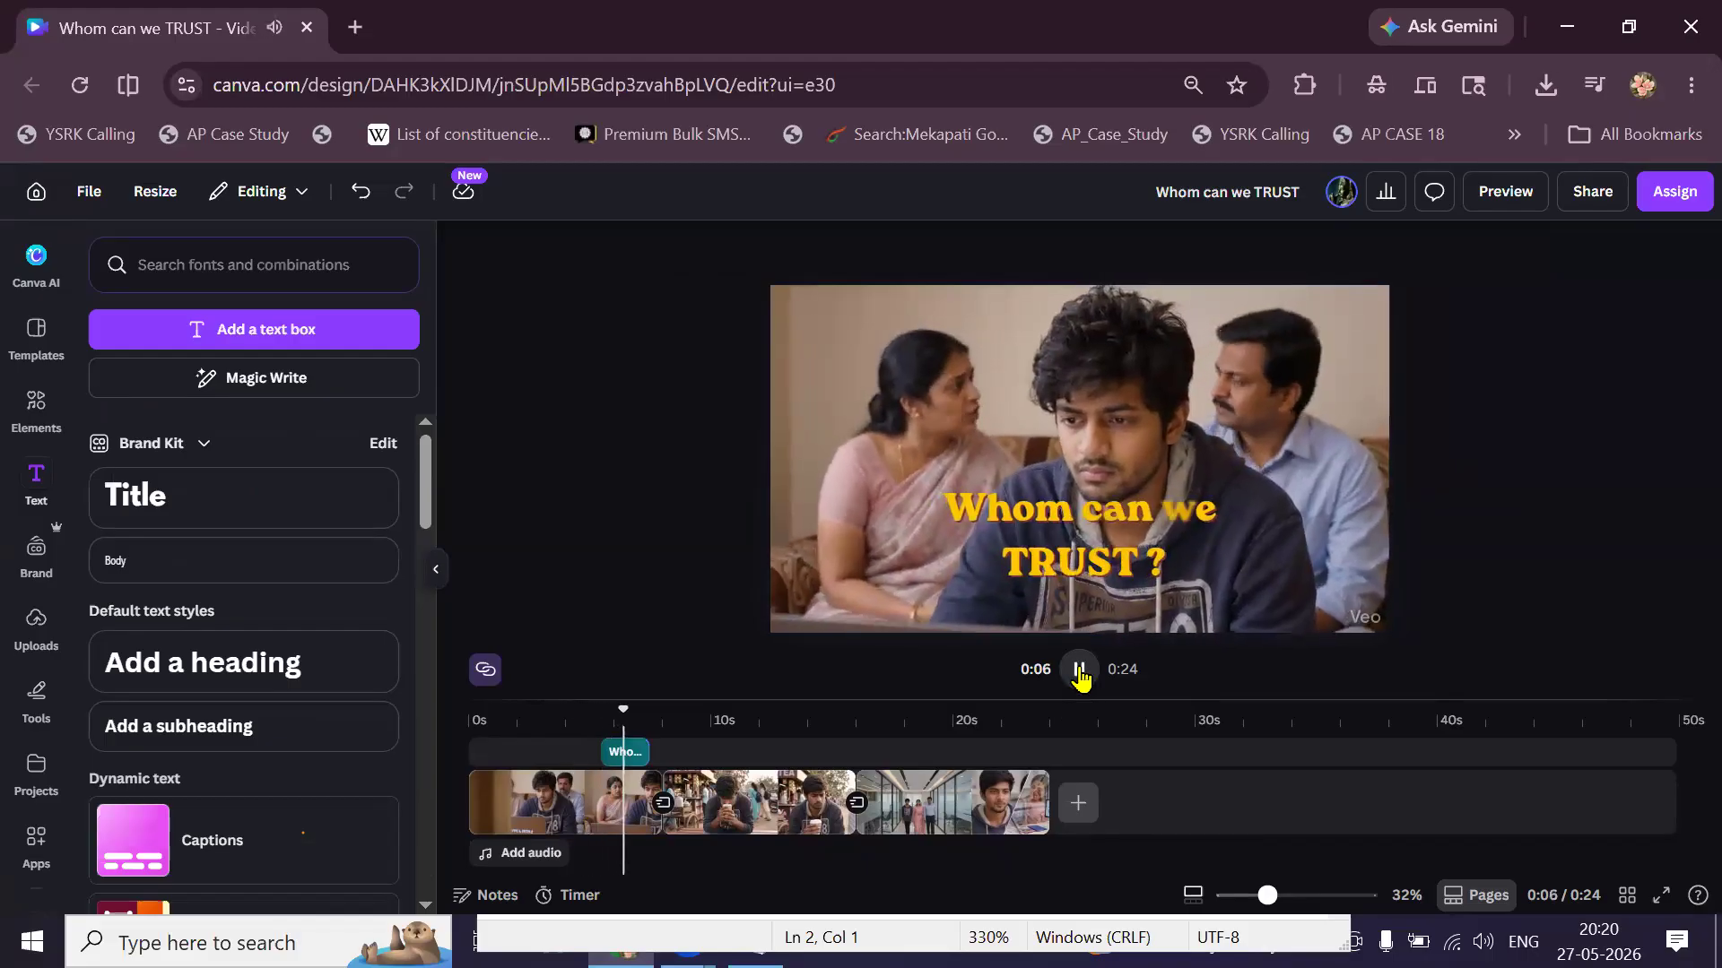
click(1080, 671)
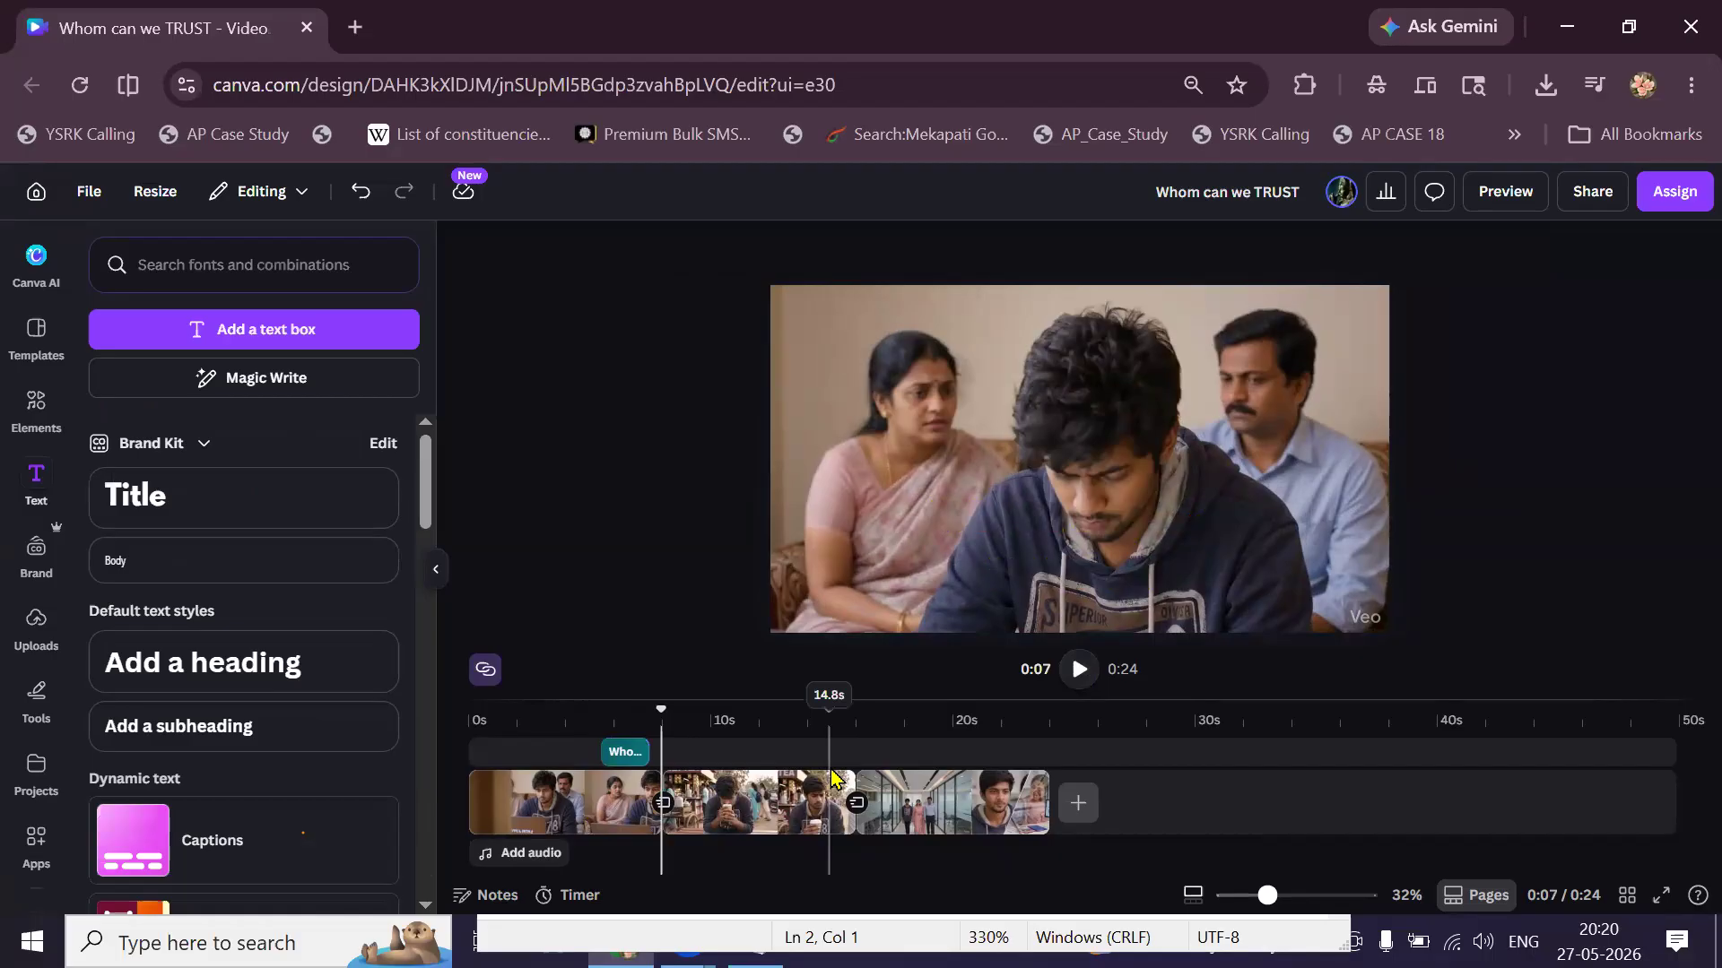
click(585, 769)
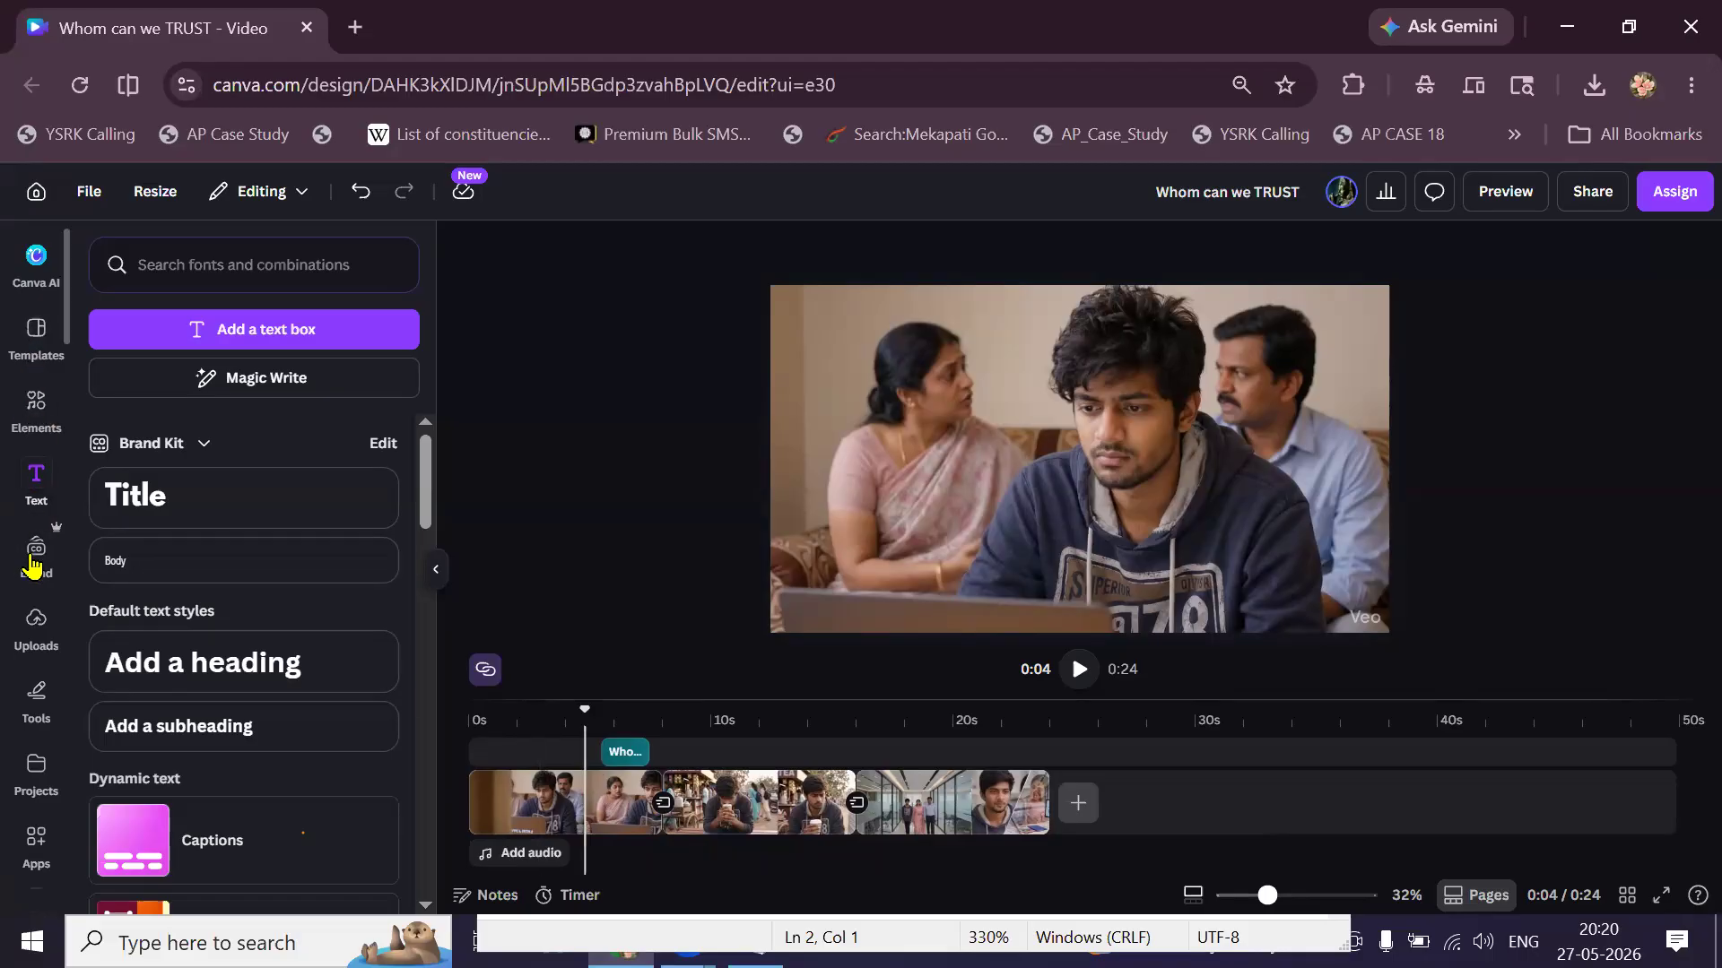
Search the Elements audio library for 'click' sound effects.
click(32, 432)
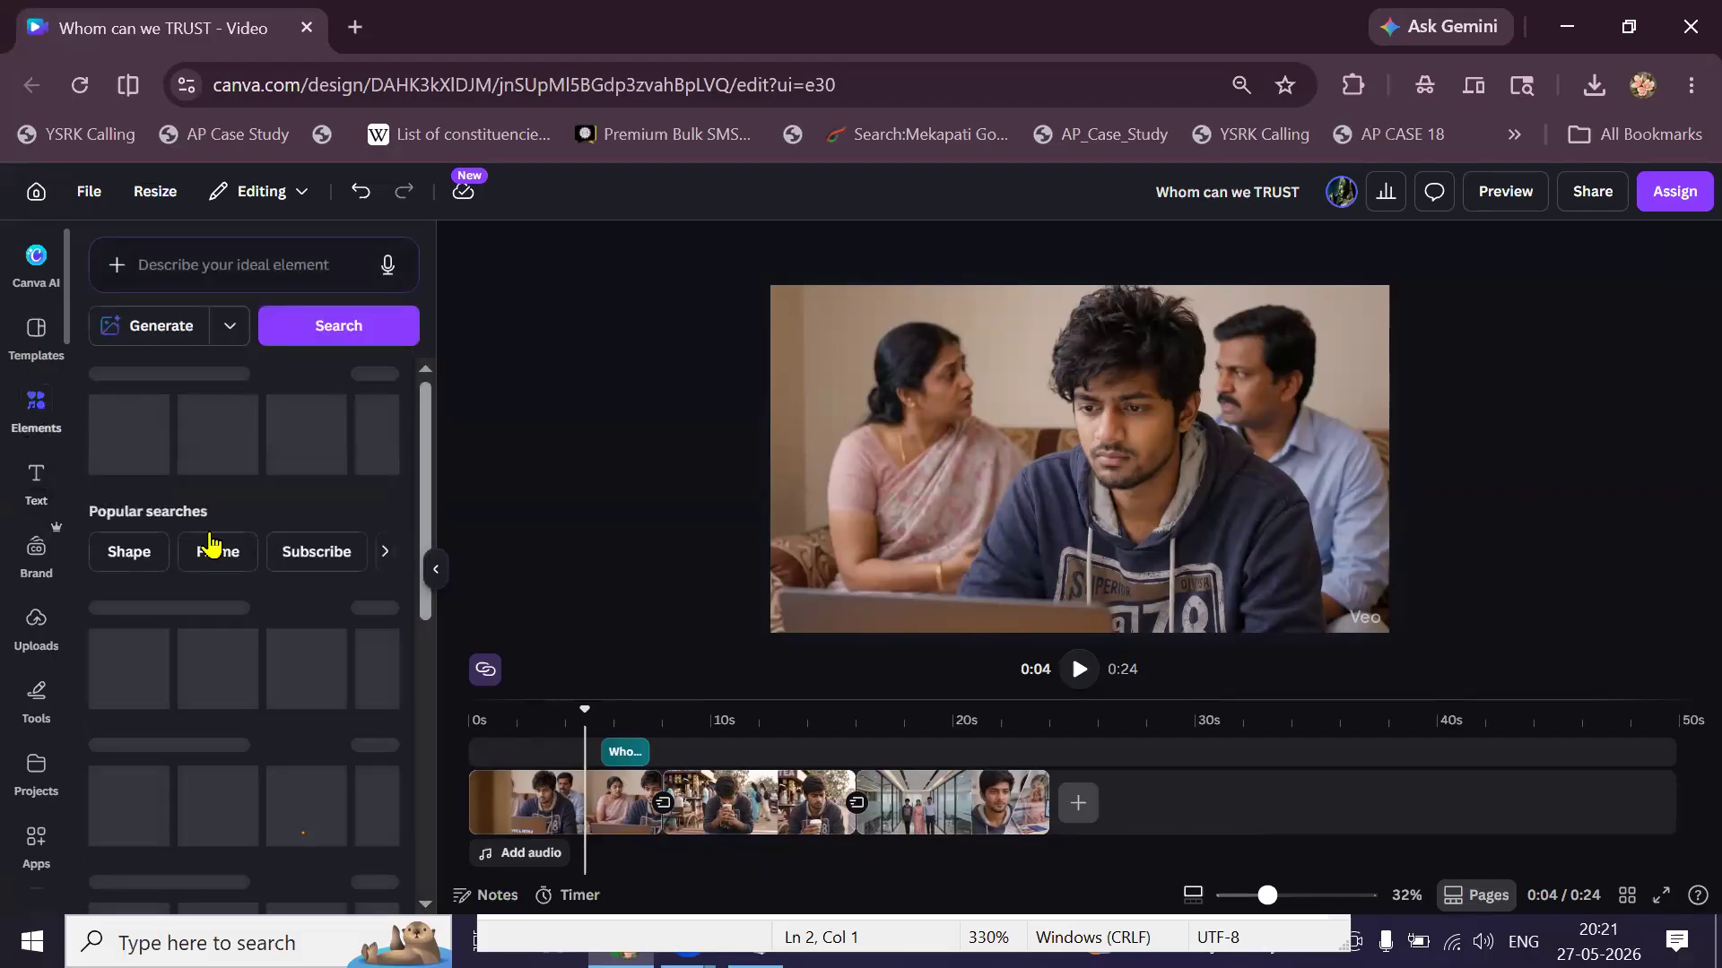
scroll(233, 646, down, 3)
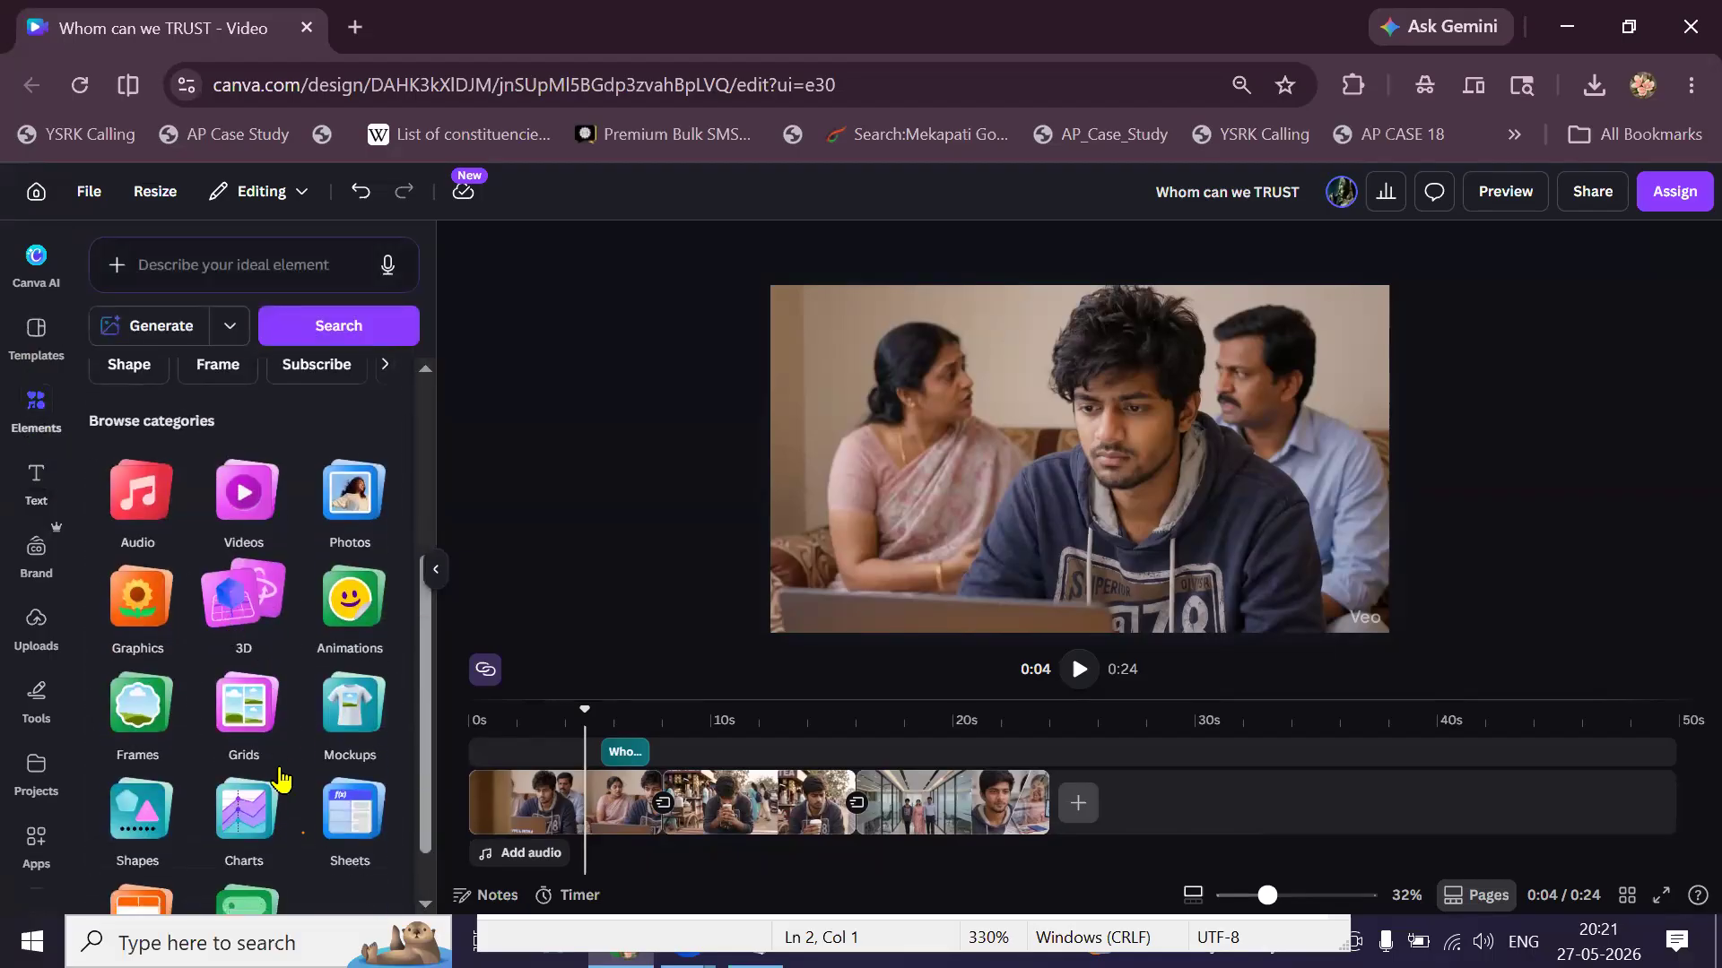
scroll(280, 779, down, 1)
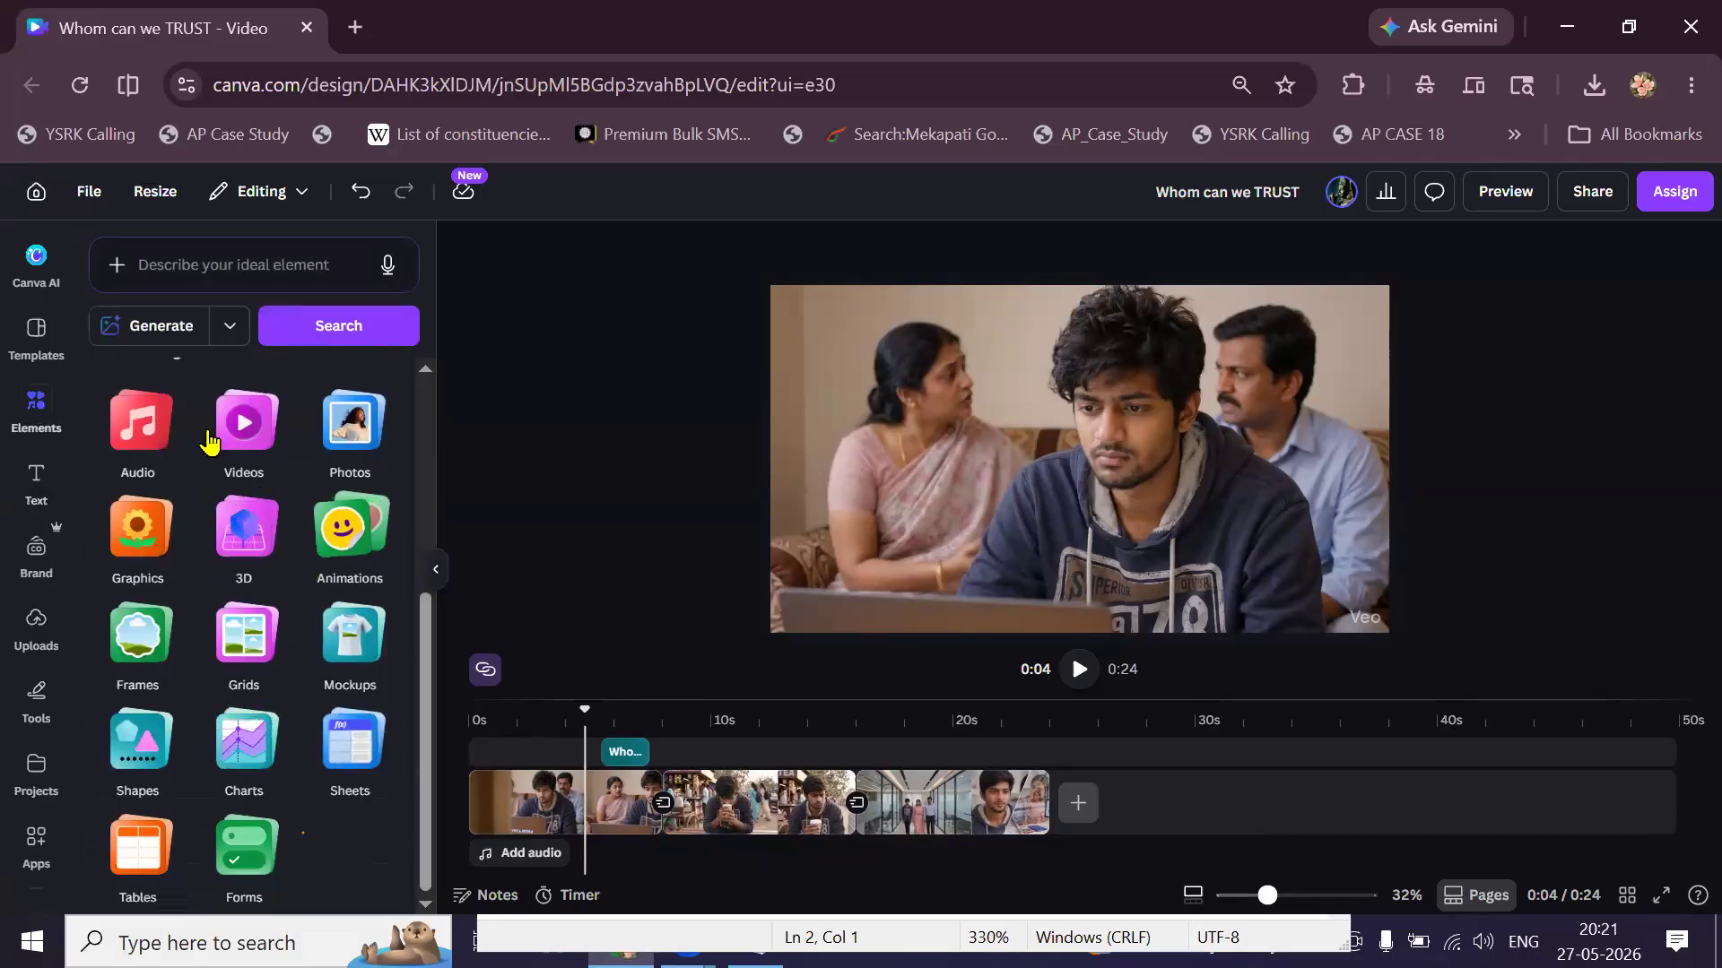
click(132, 436)
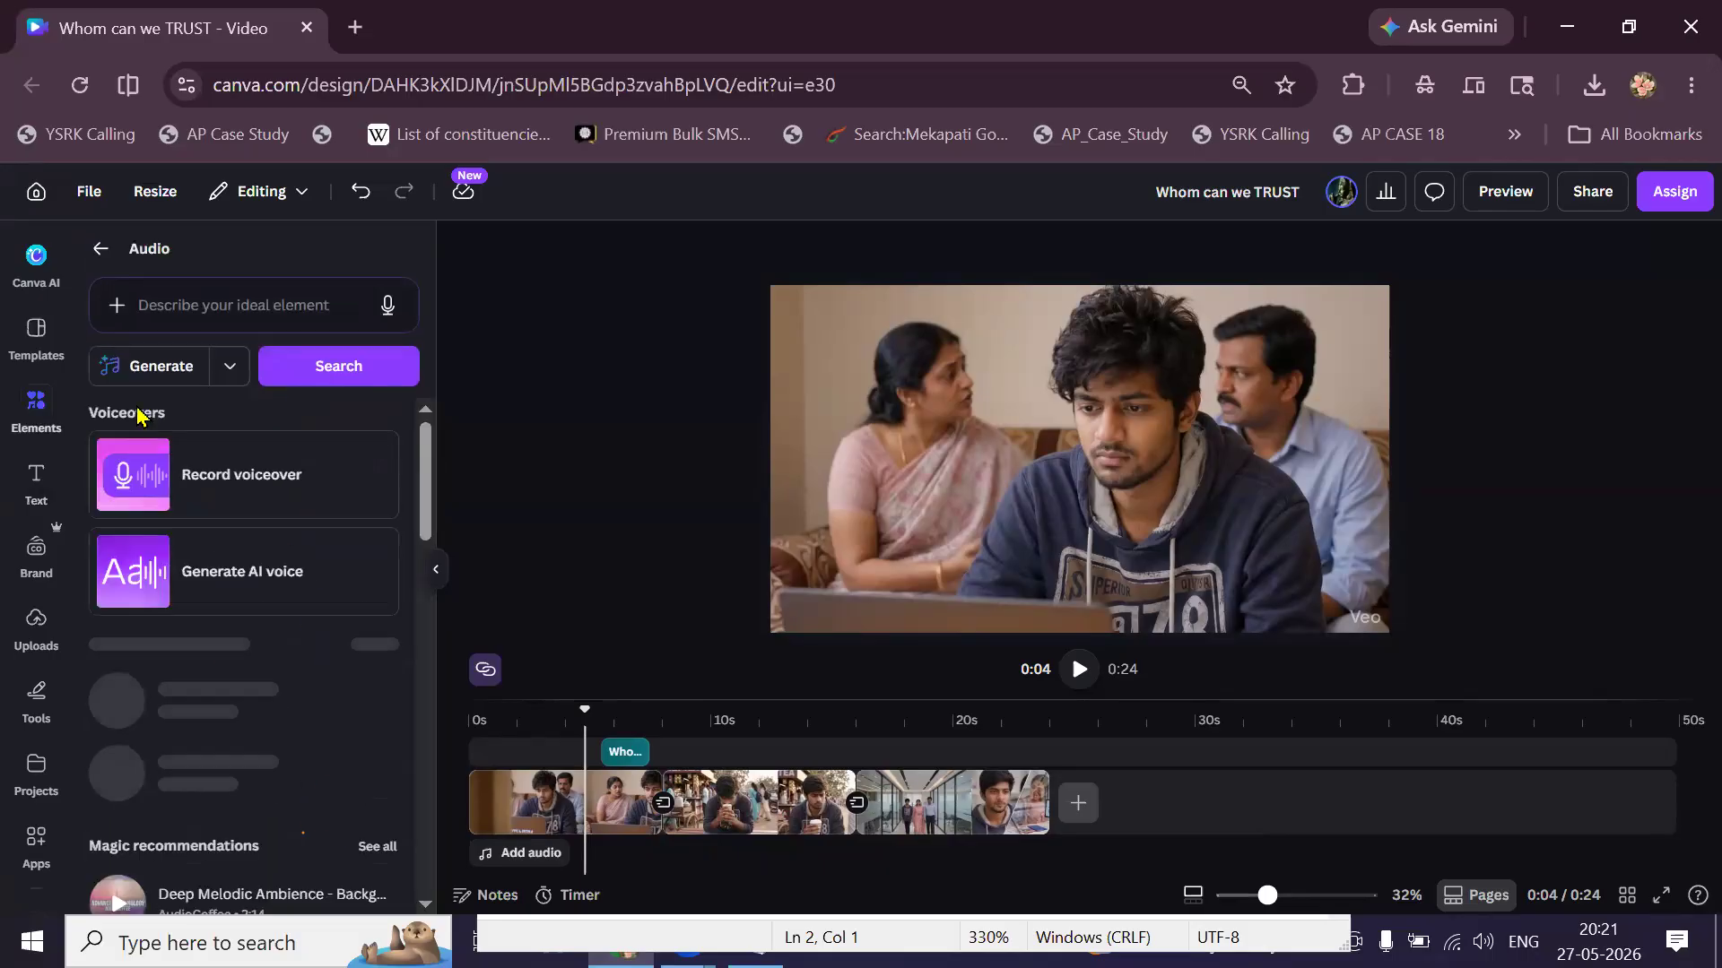
click(177, 308)
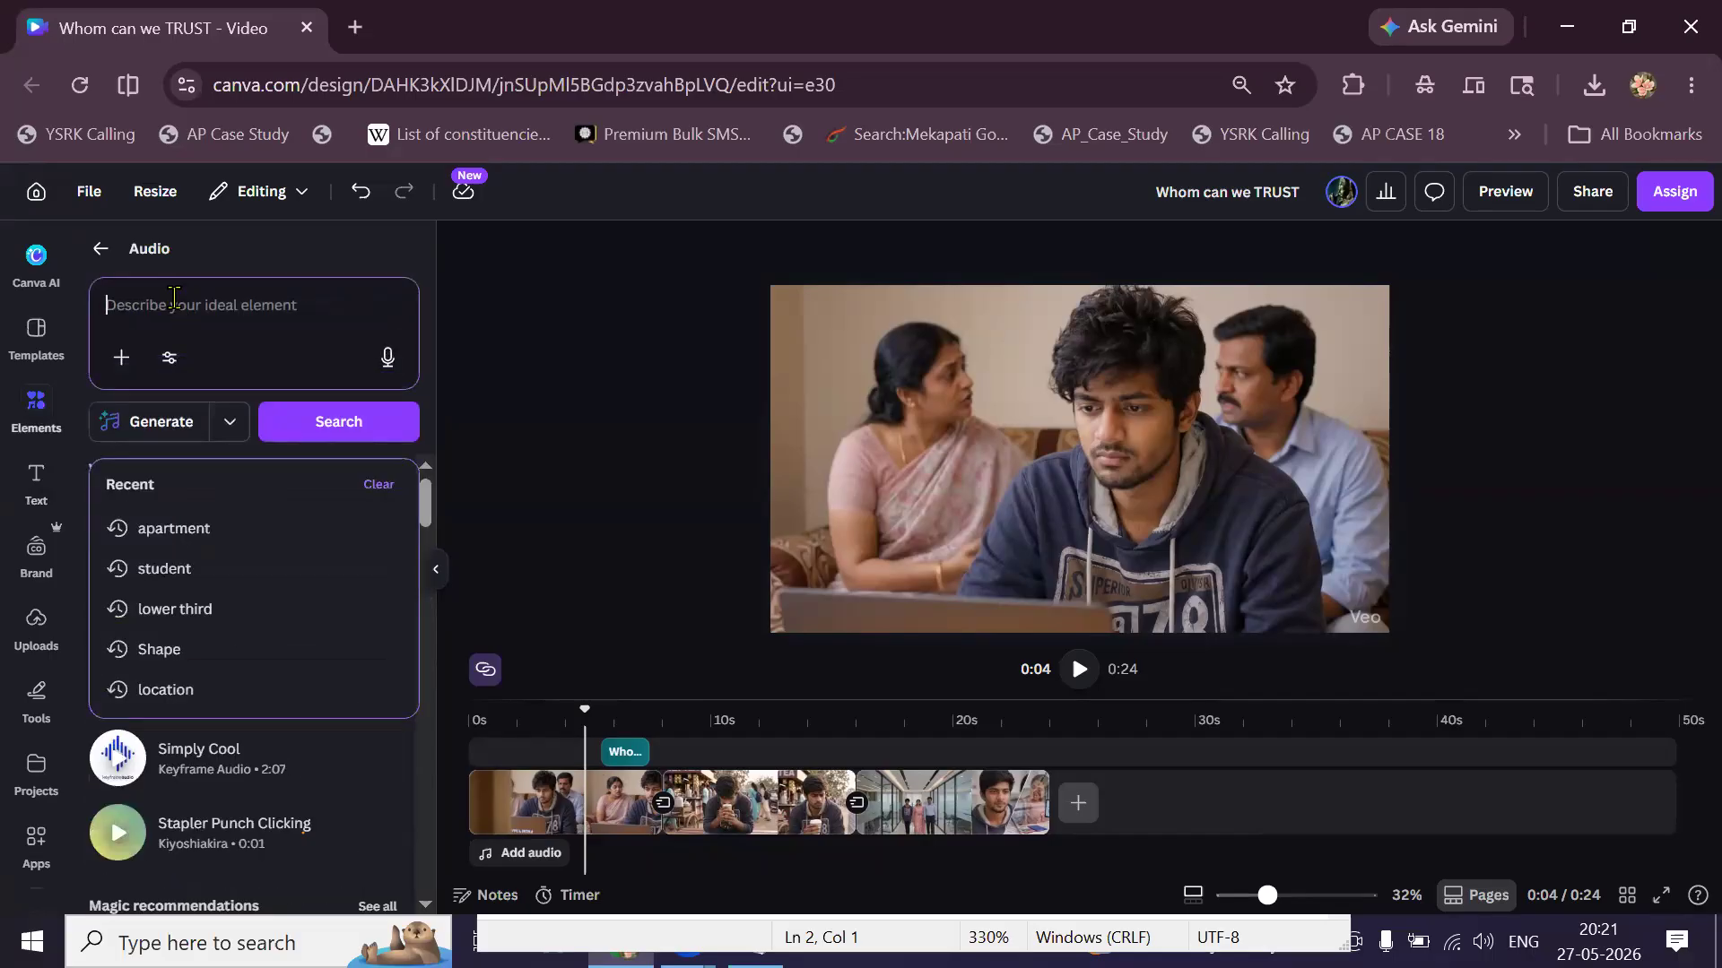
text(click)
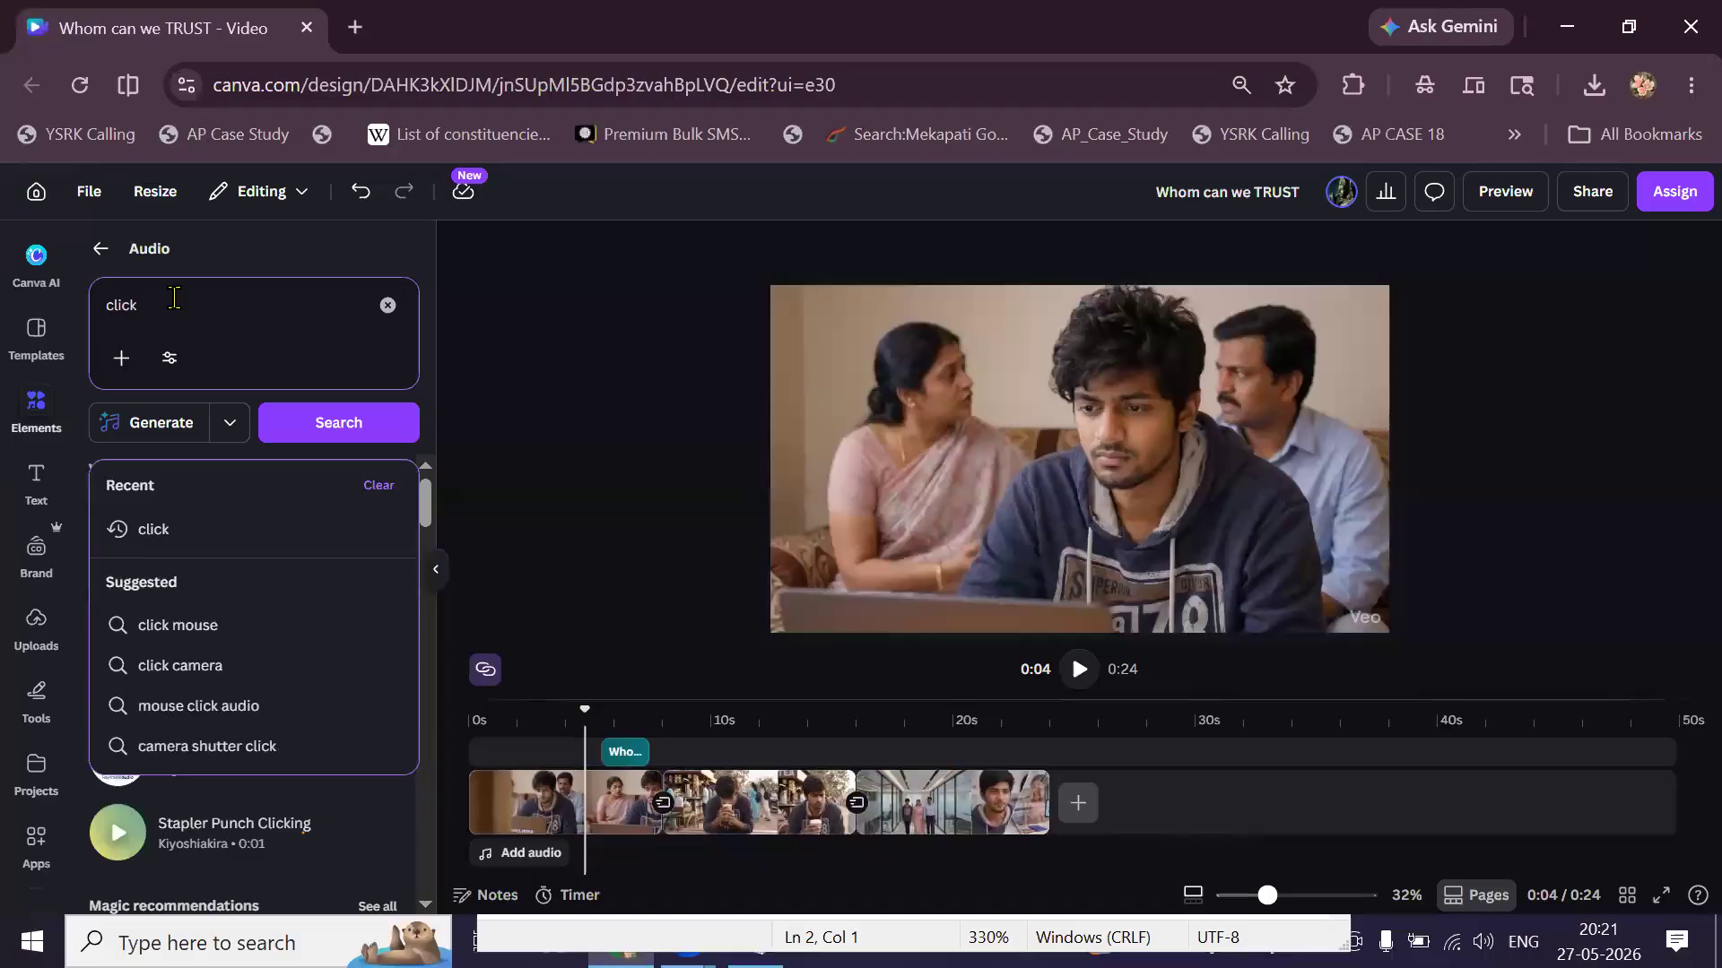
key(Return)
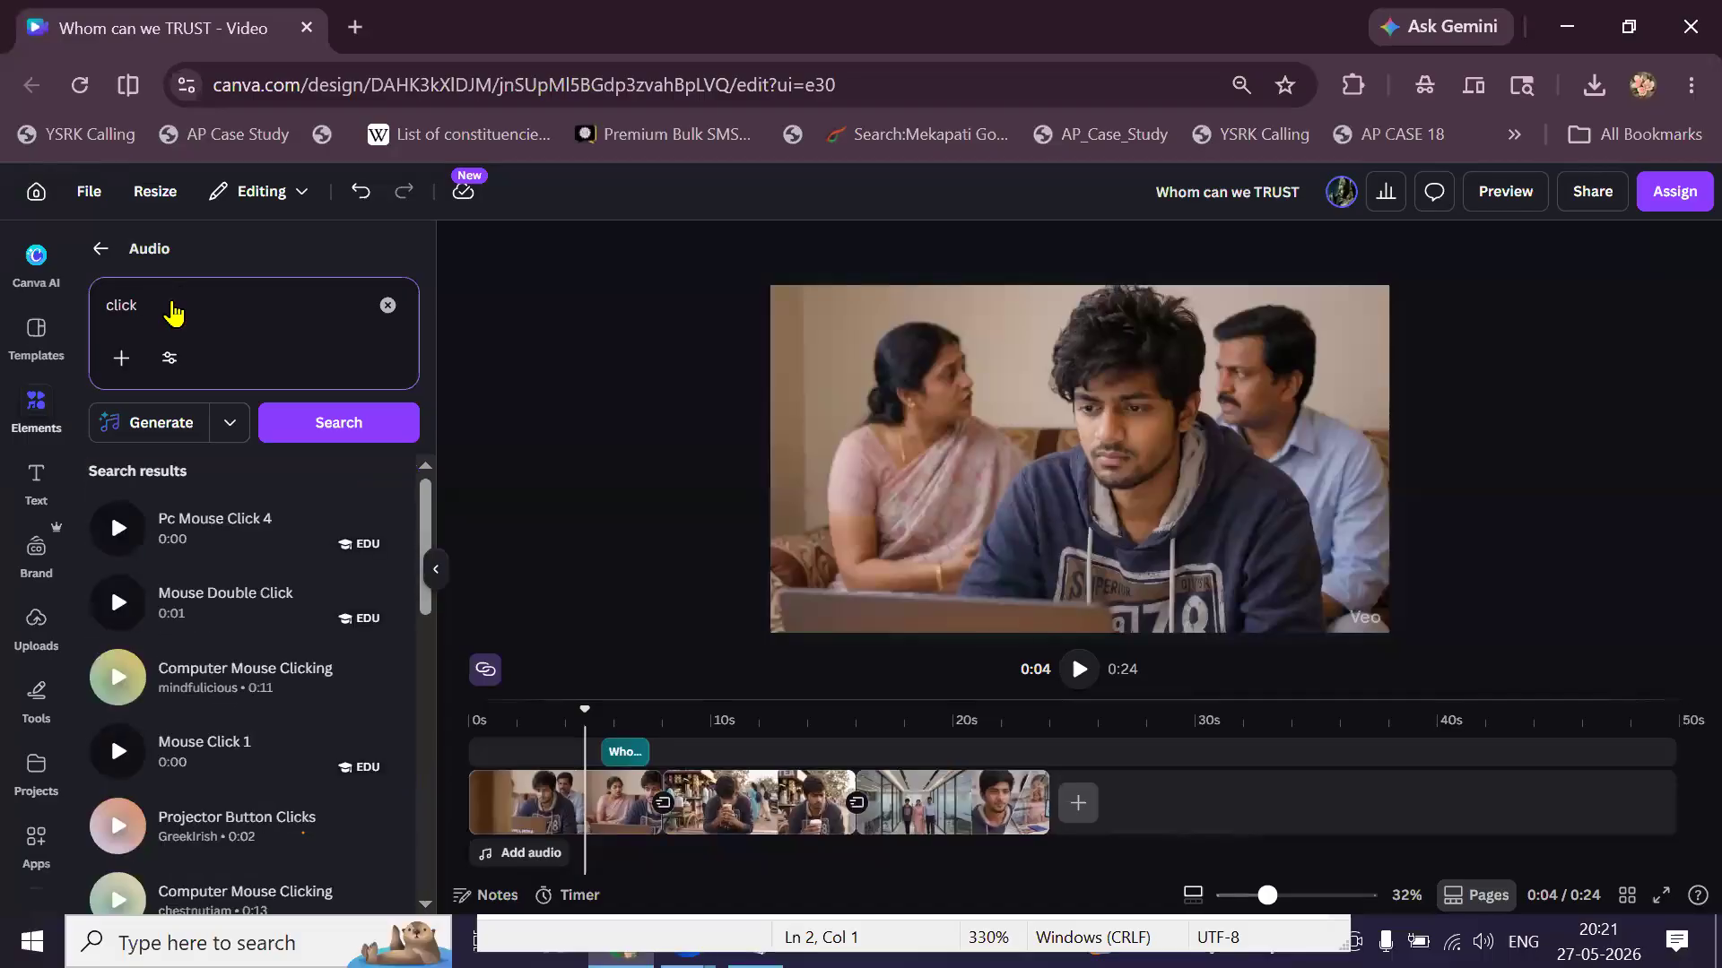
Preview Pc Mouse Click 4, Mouse Double Click, Computer Mouse Clicking, Mouse Click 1 and Projector Button Clicks.
click(119, 540)
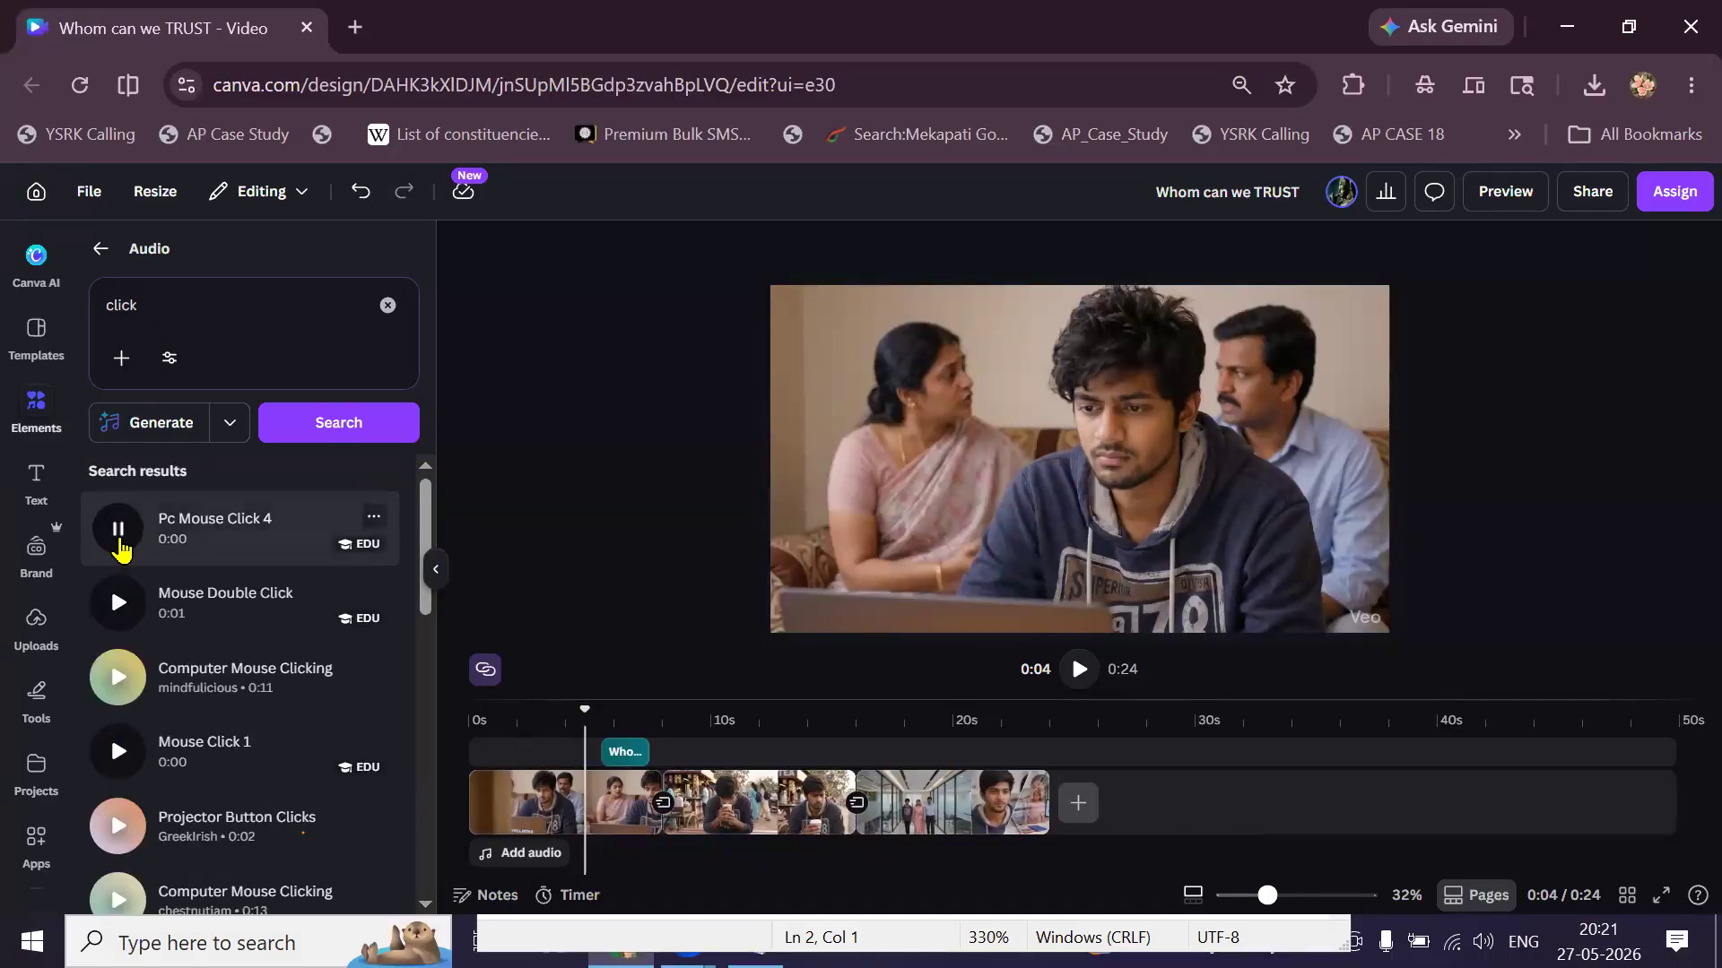
click(123, 607)
click(119, 684)
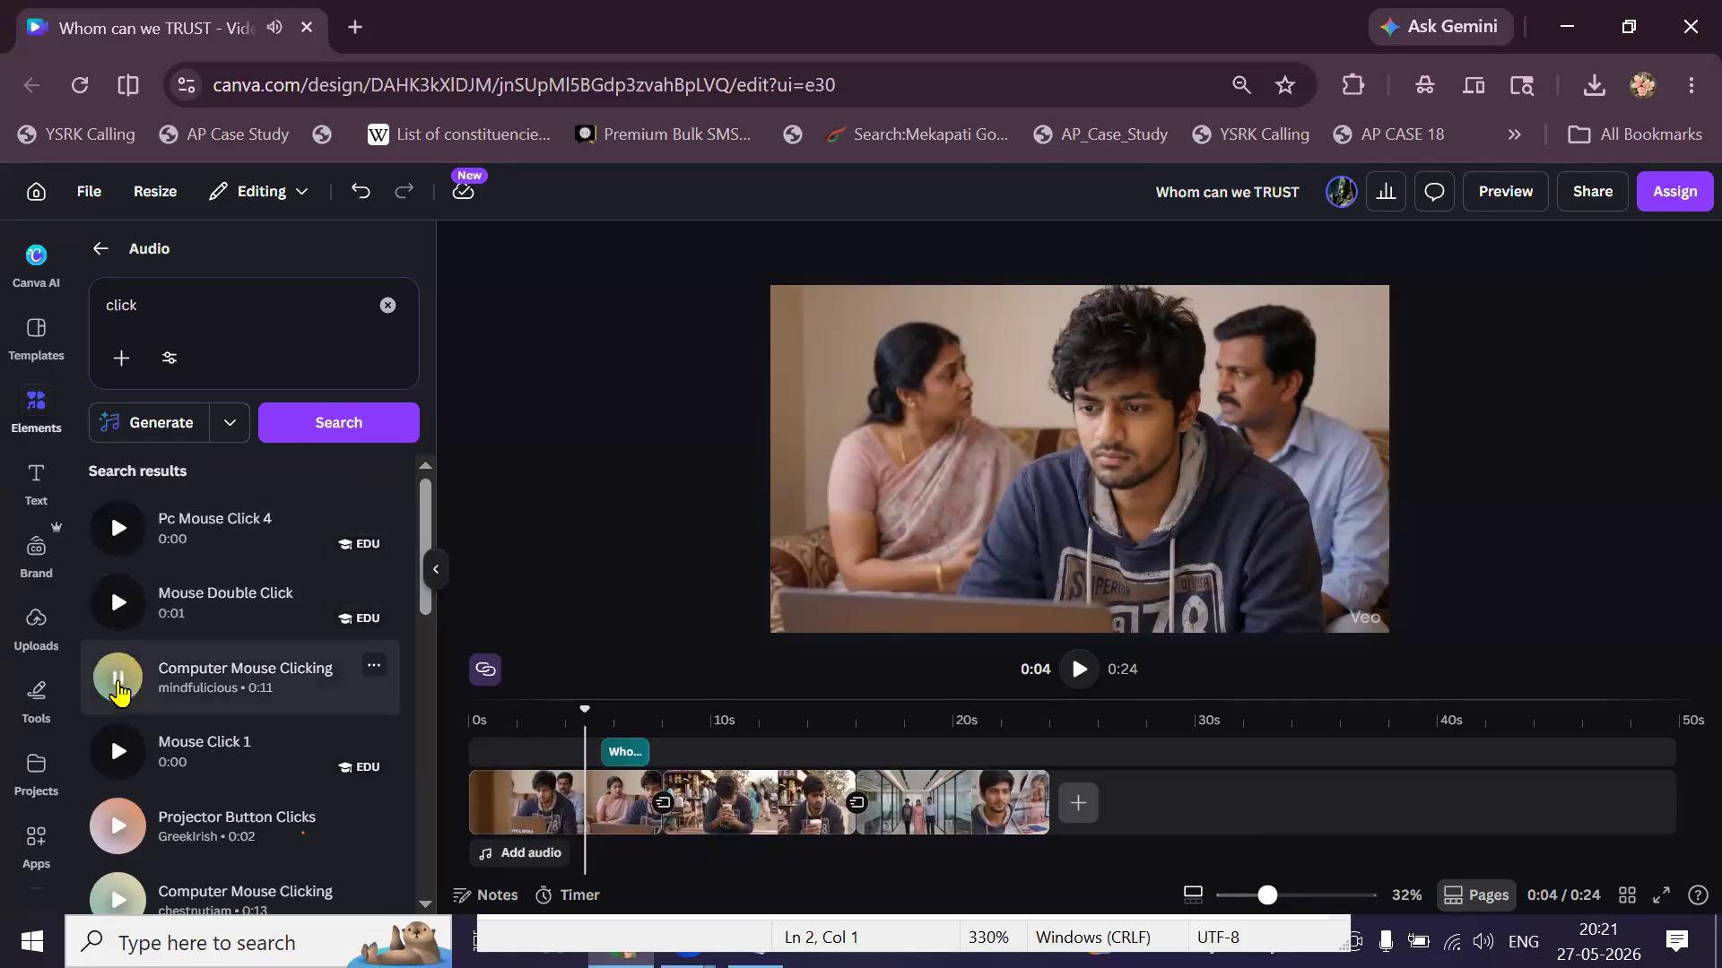
click(117, 751)
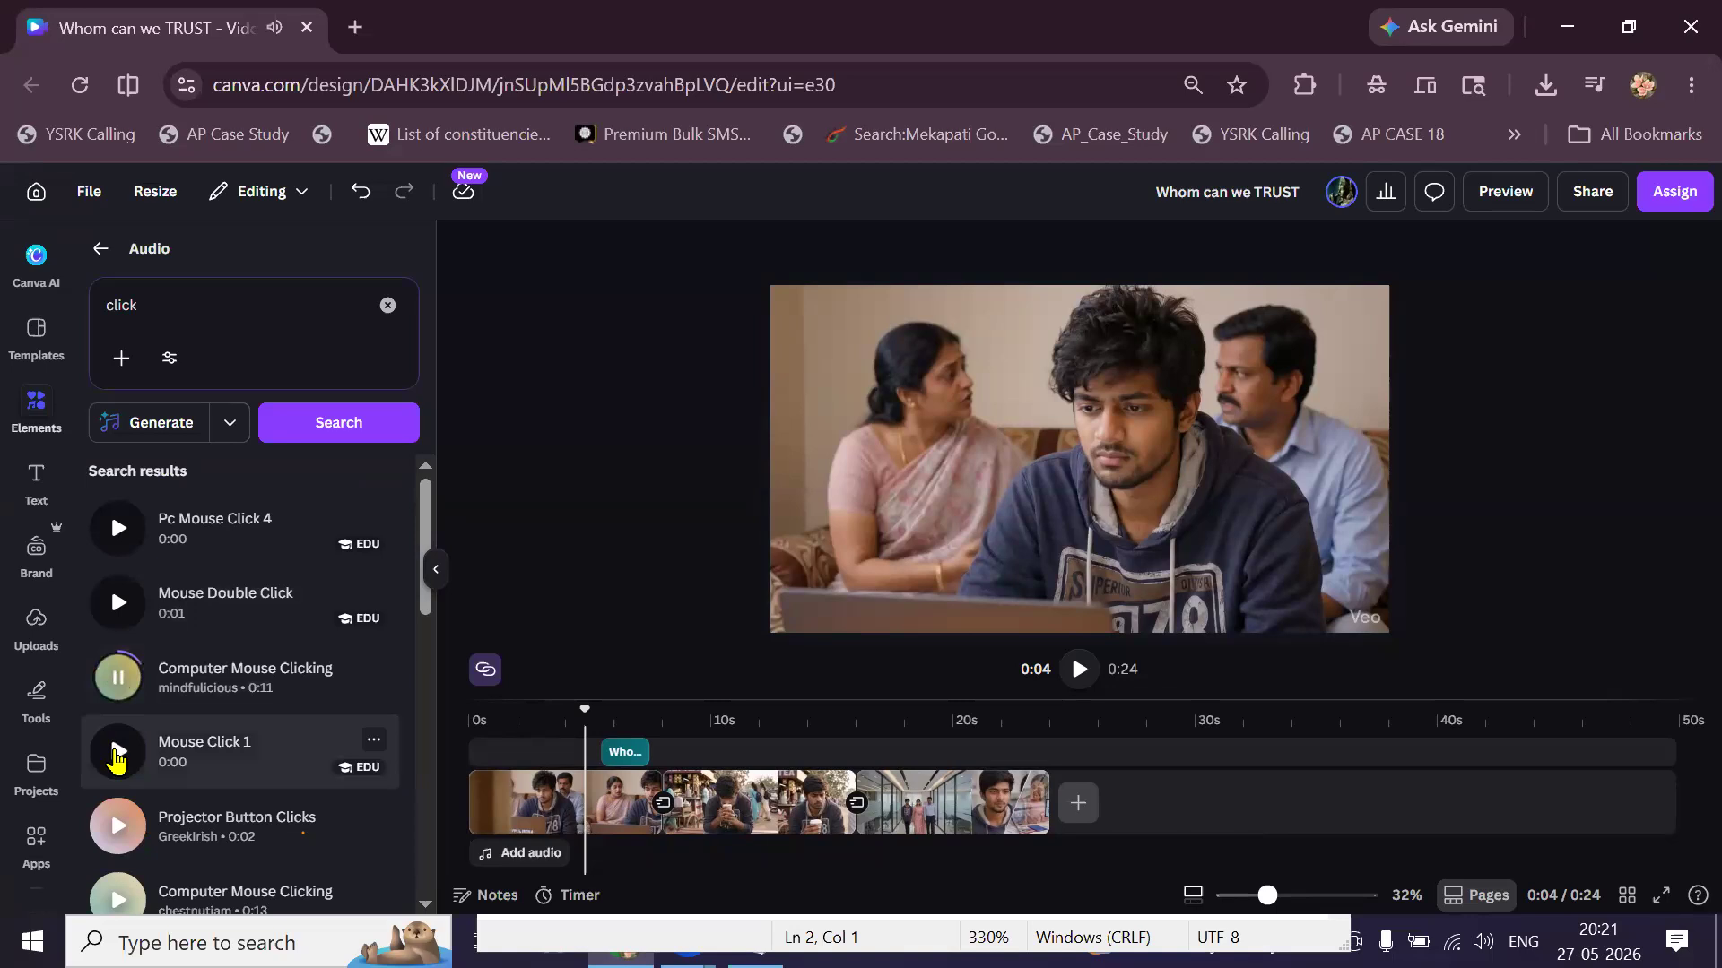
scroll(117, 730, down, 3)
click(117, 611)
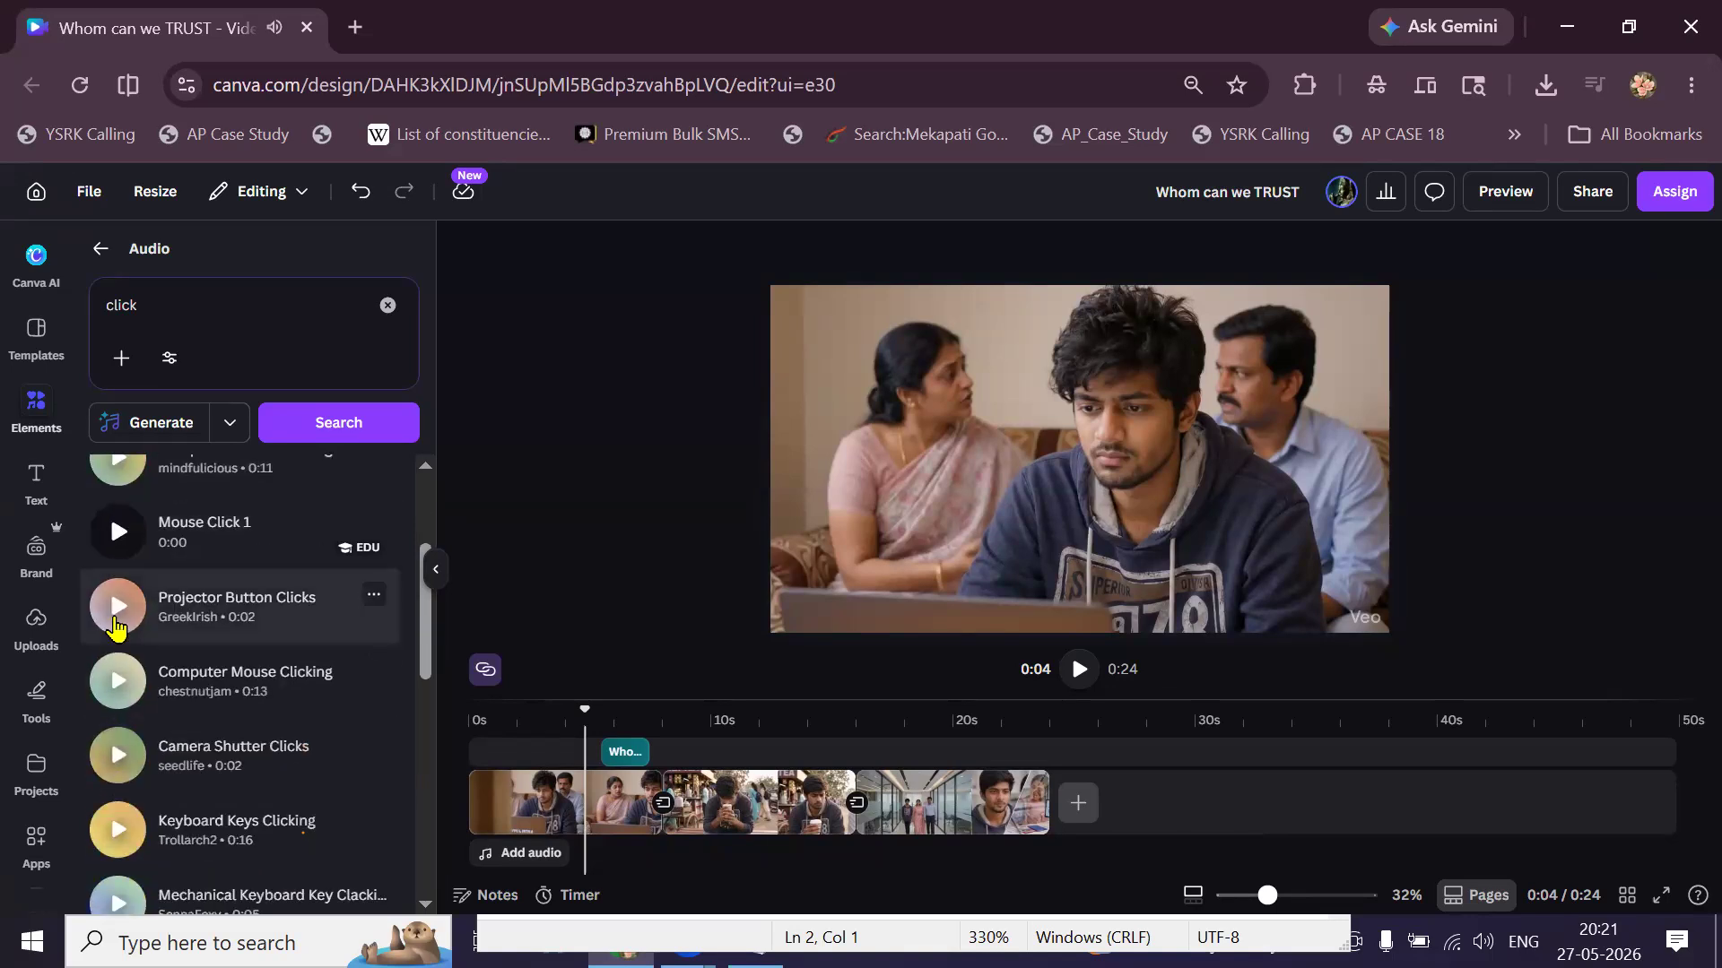
click(118, 681)
Preview Relay Clicks, Relay Clicks 38, Pc Mouse Click 5, Apple Mouse Click 7, Stapler Punch Clicking and MM Click 53.
scroll(119, 689, down, 1)
scroll(119, 689, down, 3)
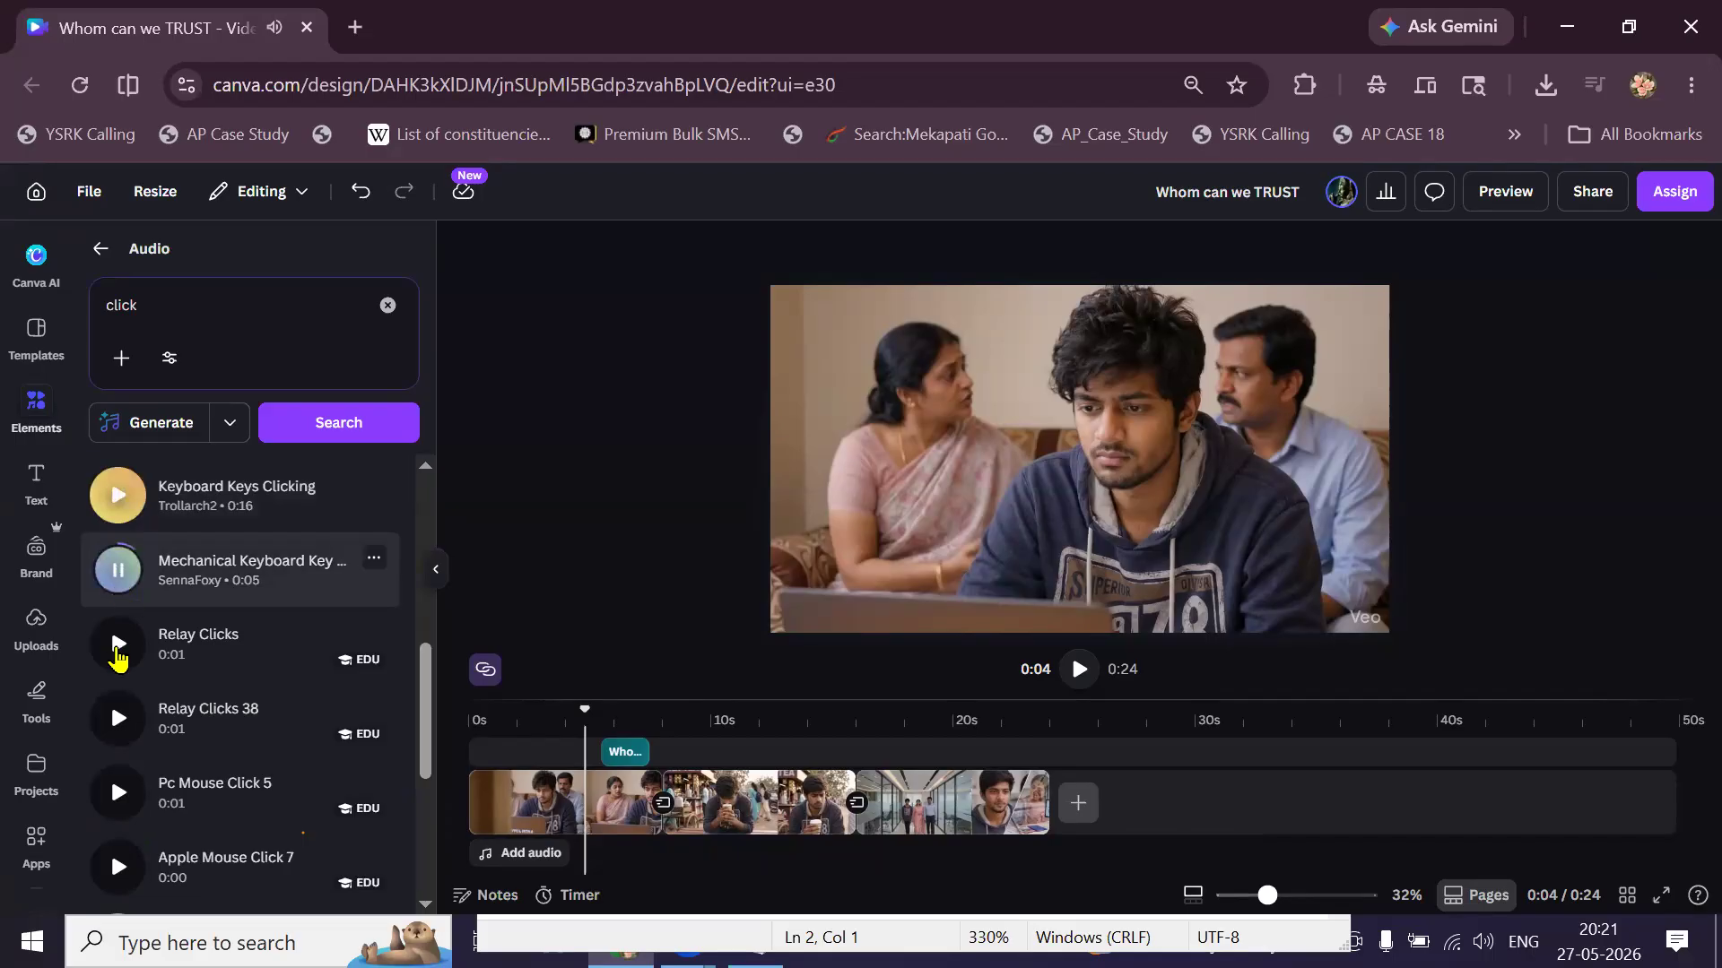
click(117, 644)
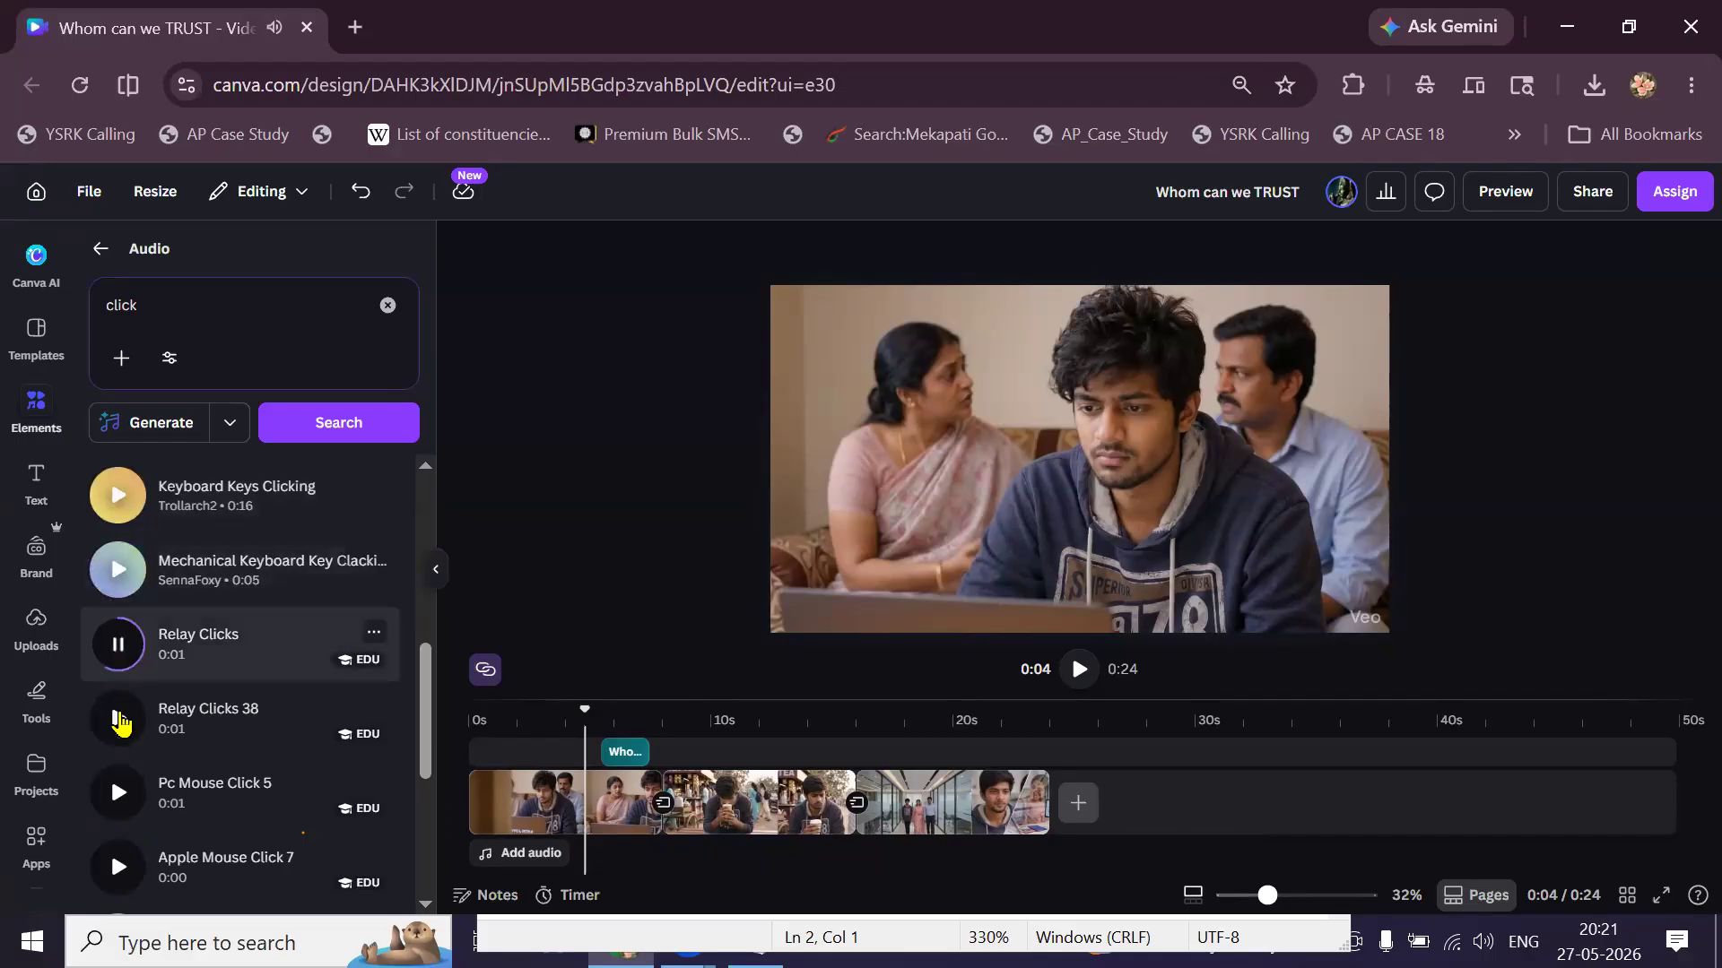
click(119, 719)
scroll(118, 641, down, 2)
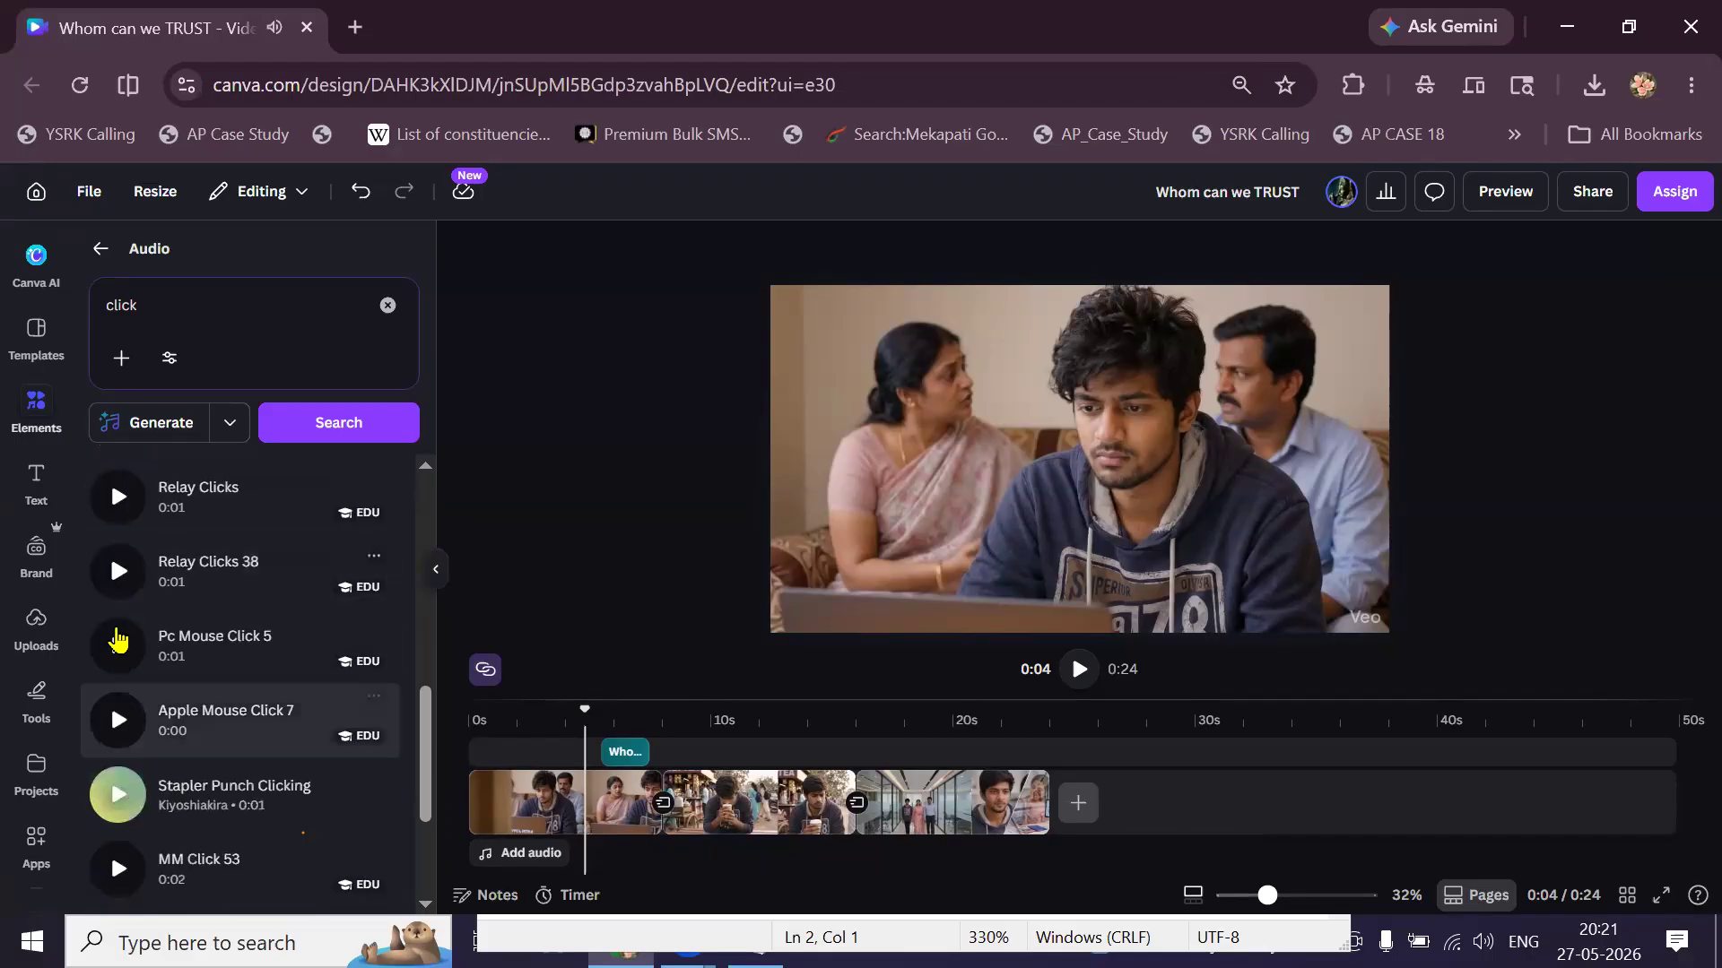
click(118, 641)
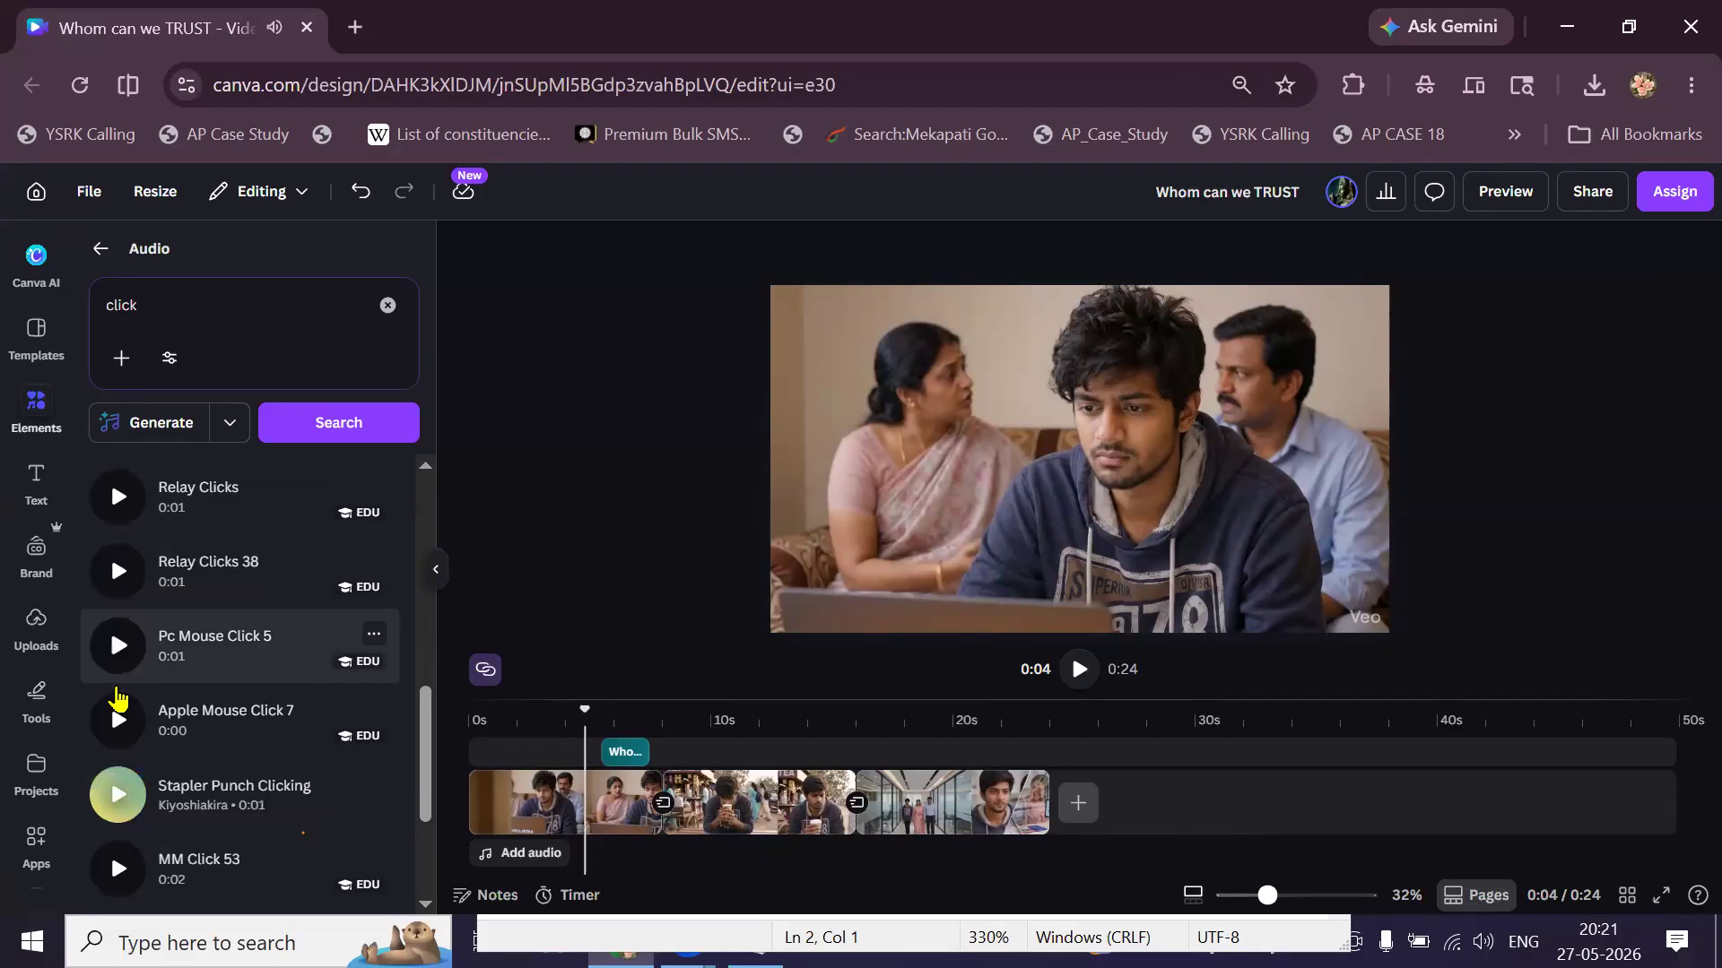
click(121, 717)
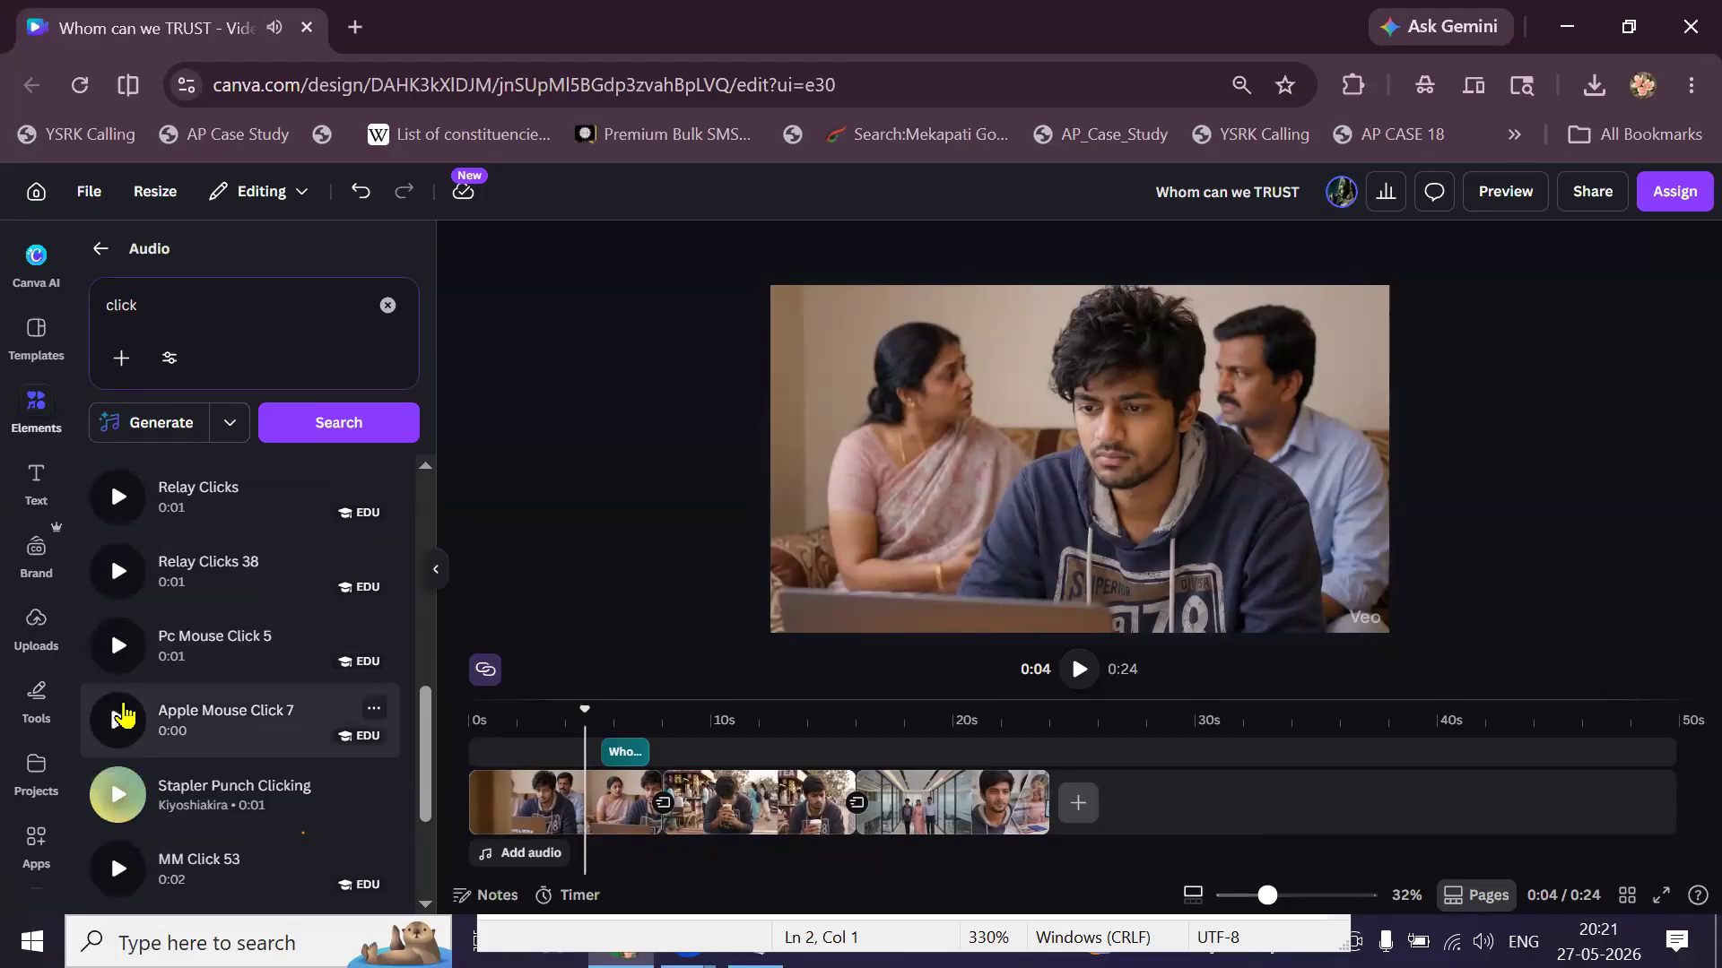
click(121, 775)
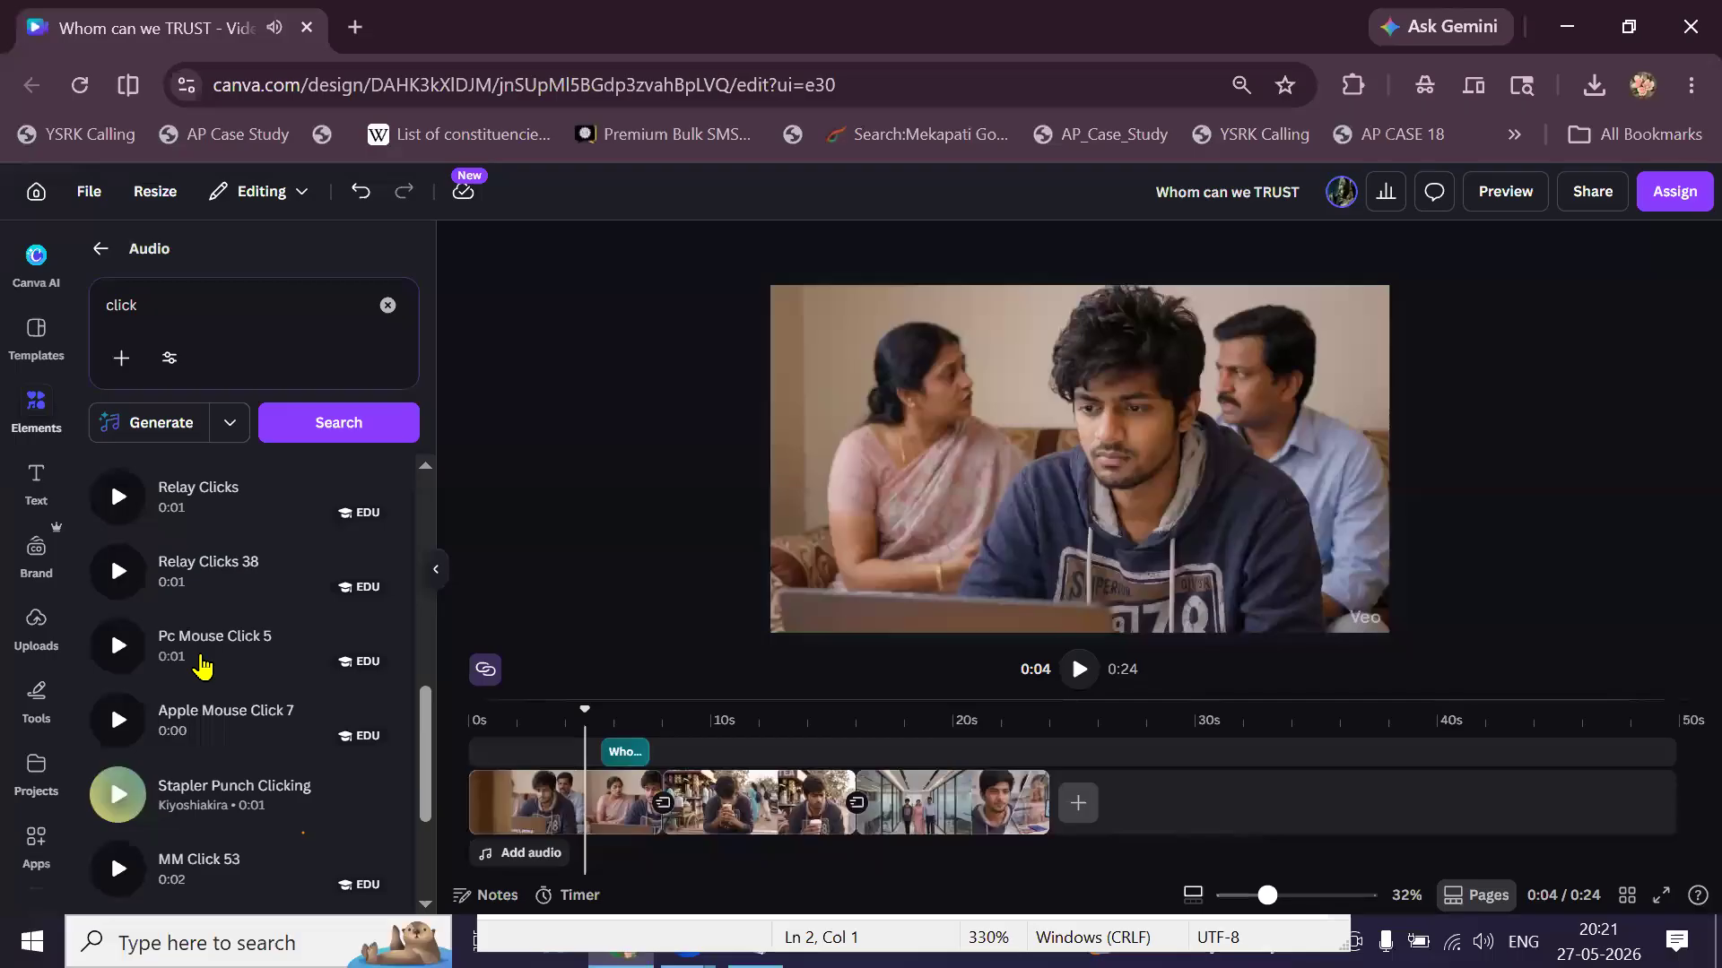
scroll(204, 659, down, 1)
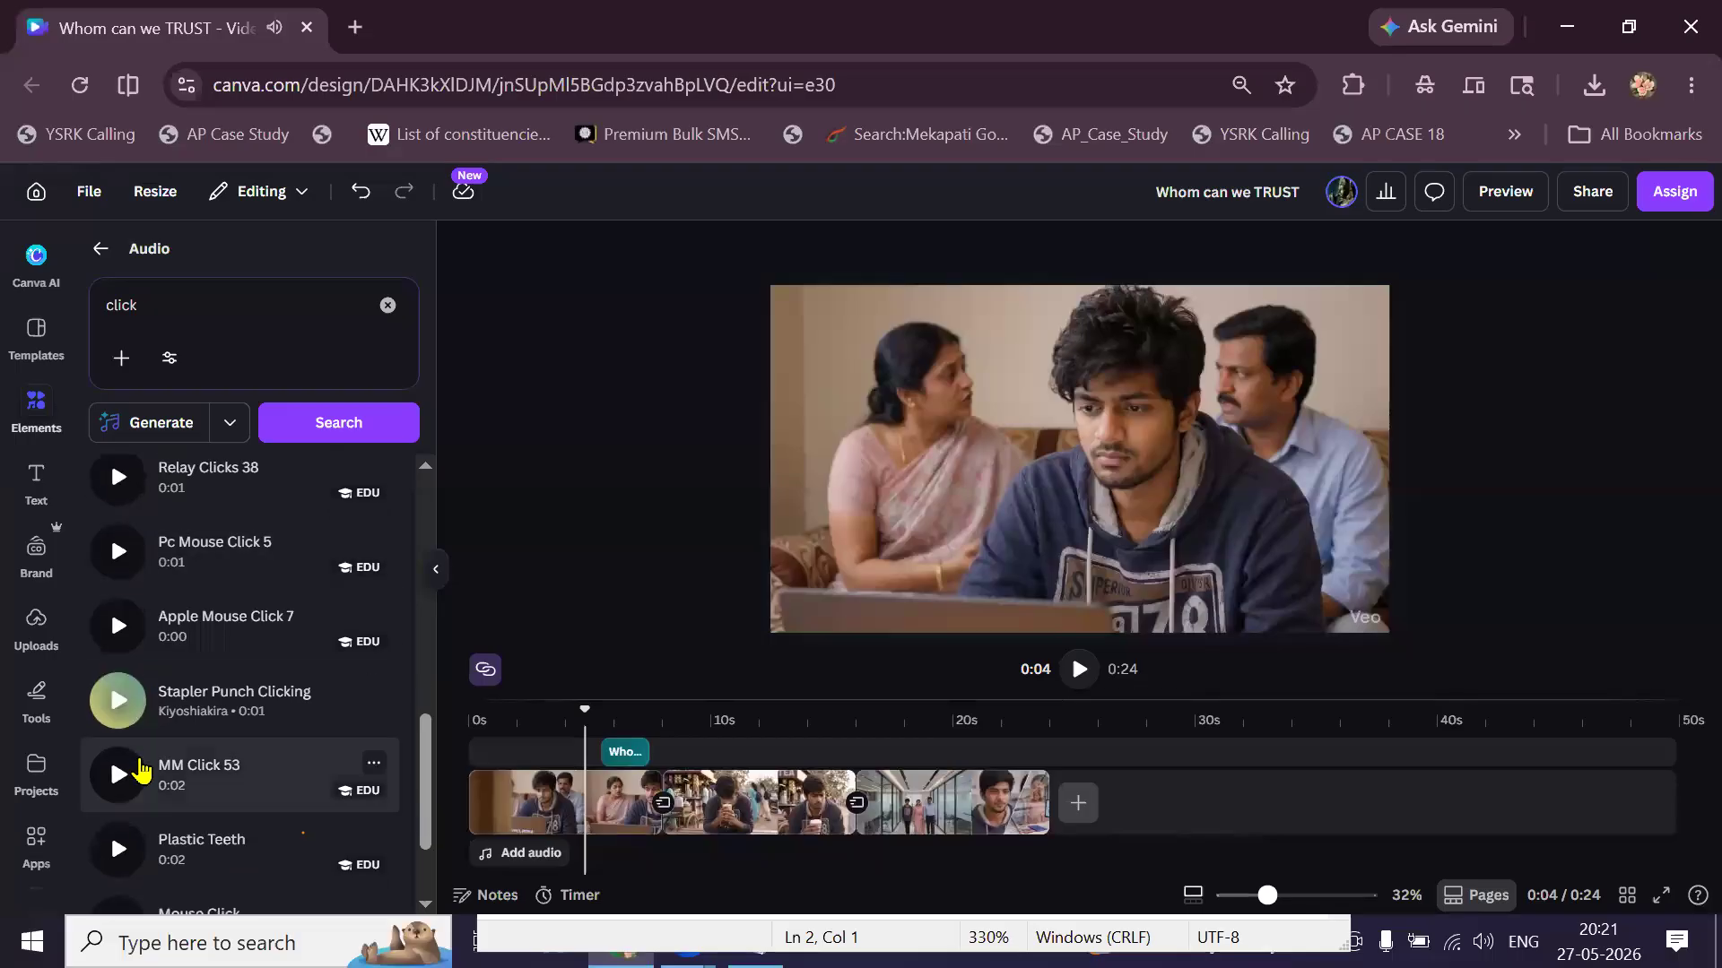
click(142, 771)
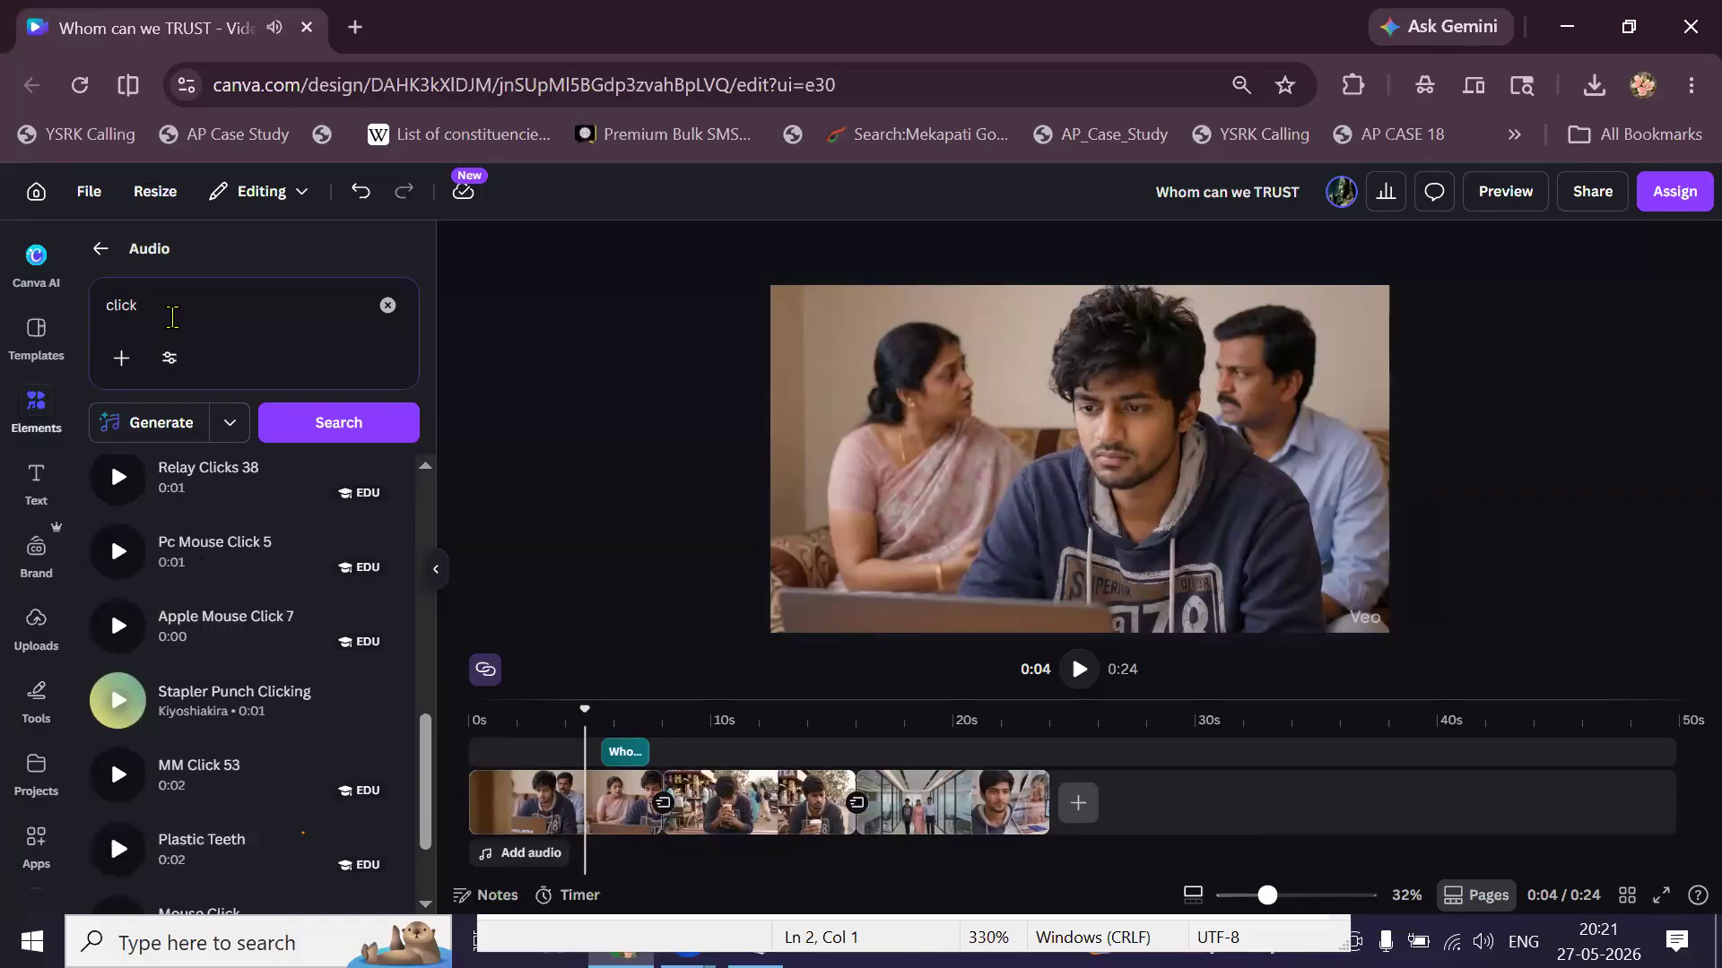
Search audio for 'whoosh' and preview PE Whoosh 32, Mirror, Whip Whoosh, PE Whoosh 52 and 41.
click(172, 316)
text(w)
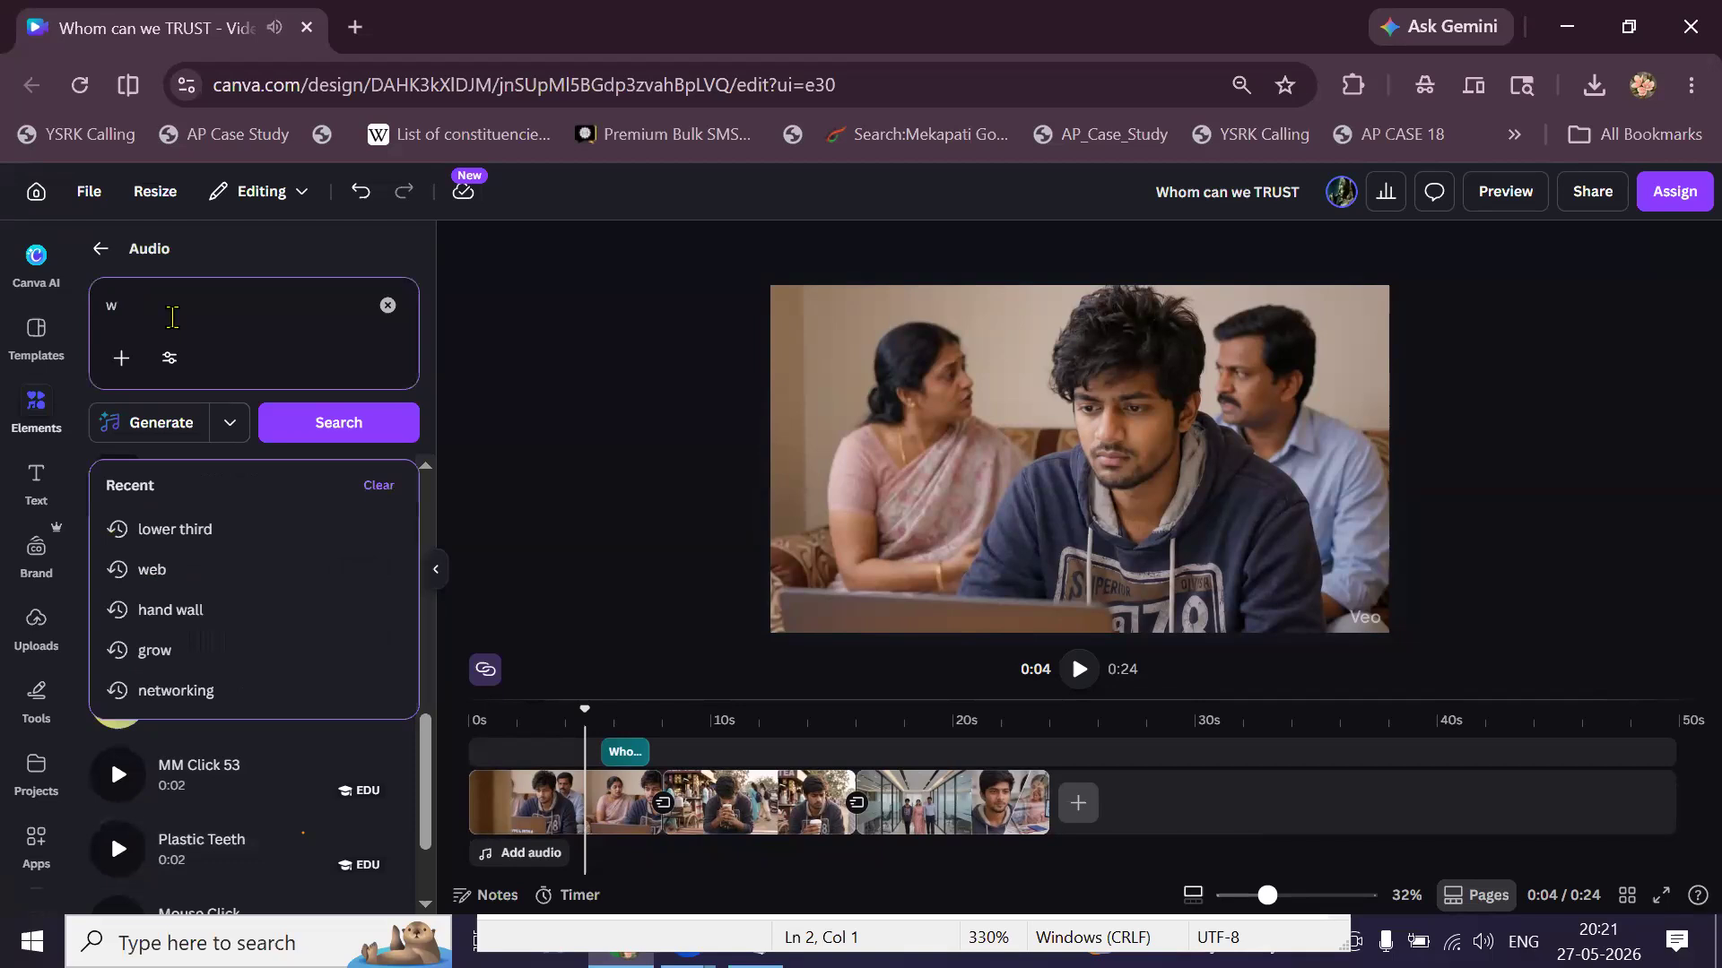
text(hoosh)
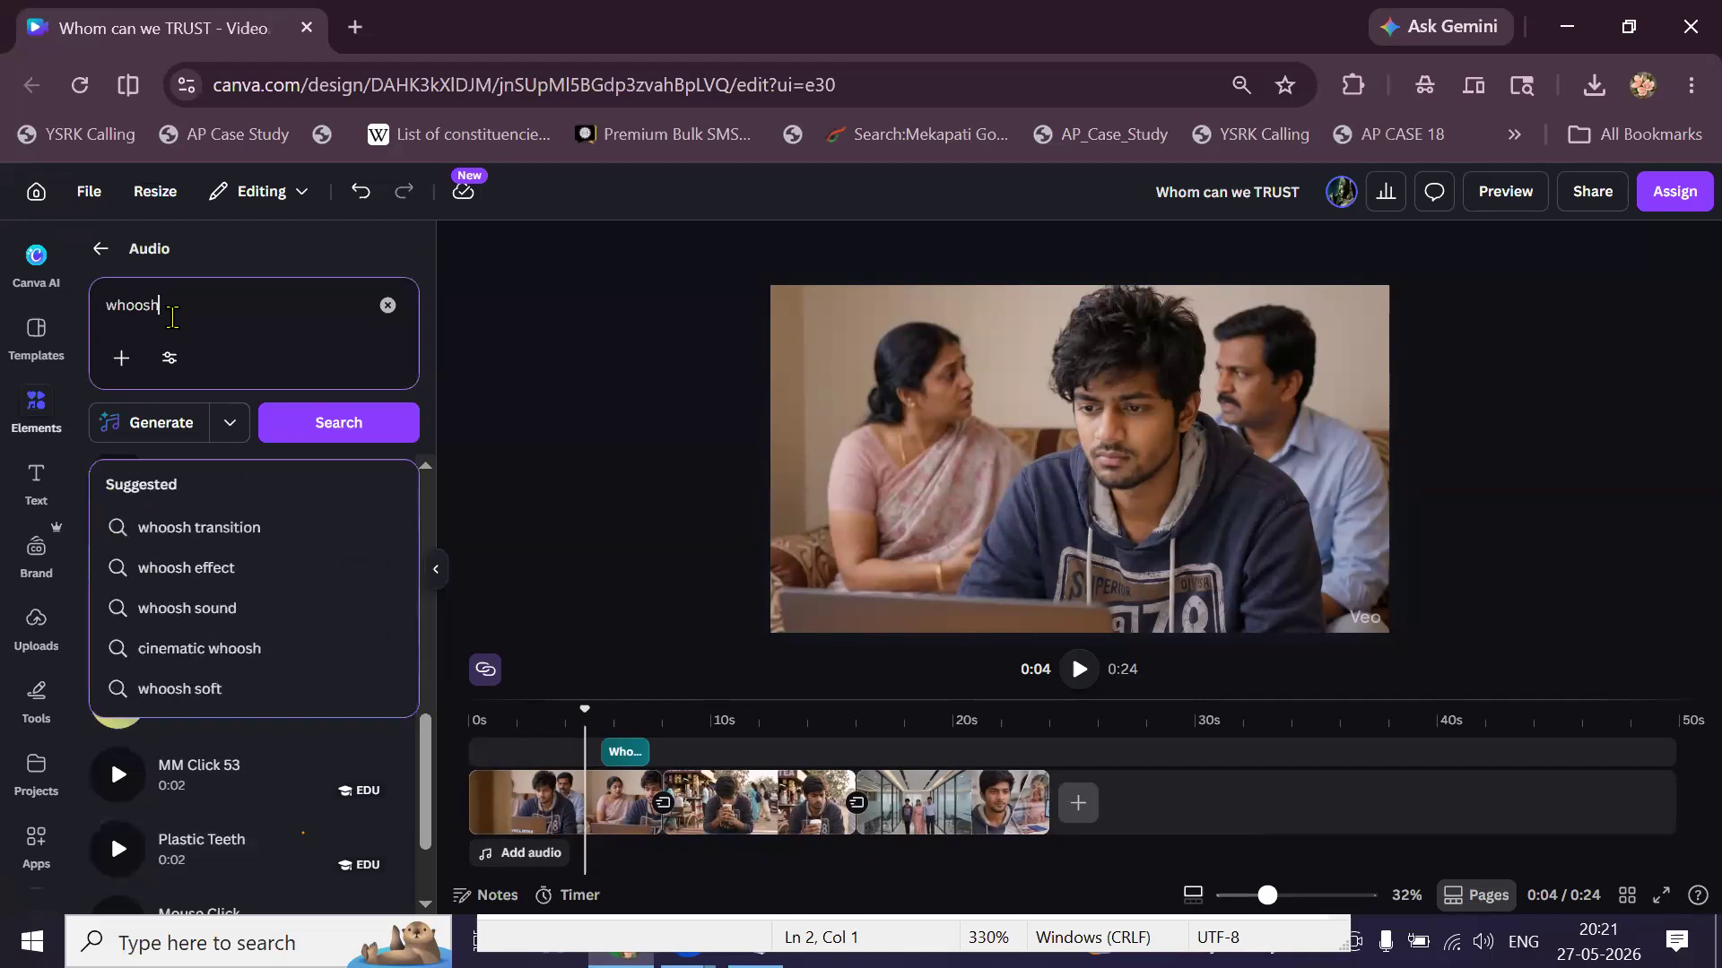
key(Return)
click(114, 547)
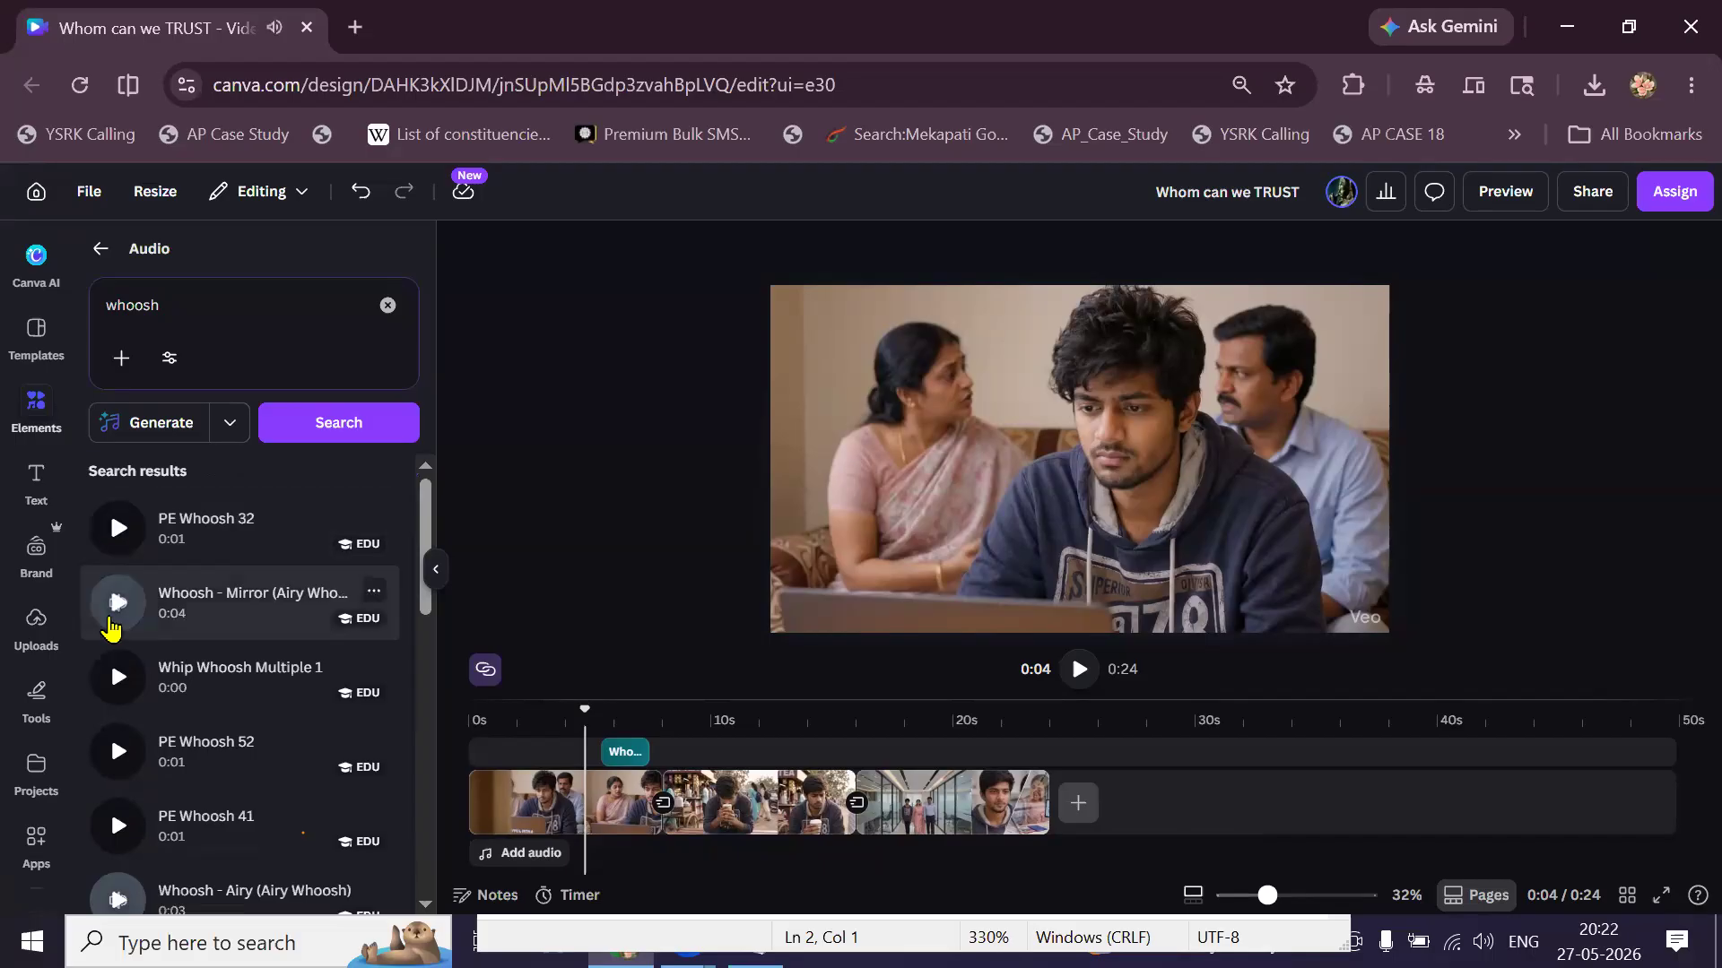
click(111, 621)
click(109, 679)
click(121, 755)
click(119, 826)
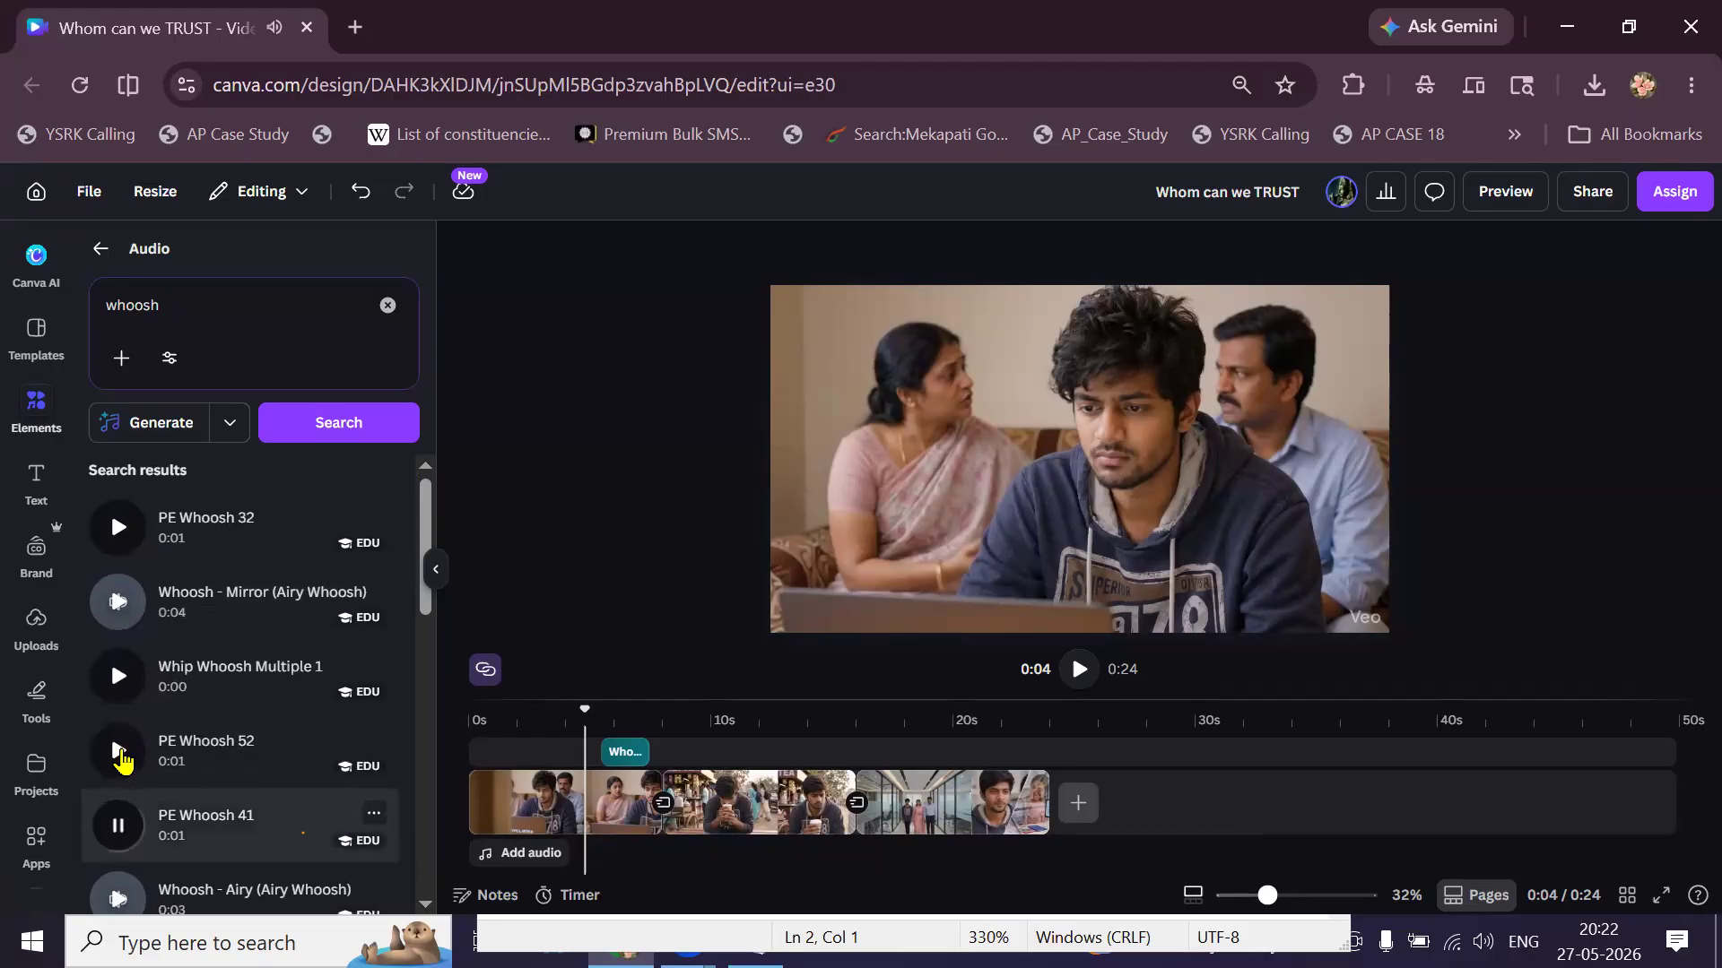
Preview the Airy and Soft whoosh sounds, then add PE Whoosh 32 to the timeline.
scroll(121, 758, down, 1)
scroll(121, 761, down, 1)
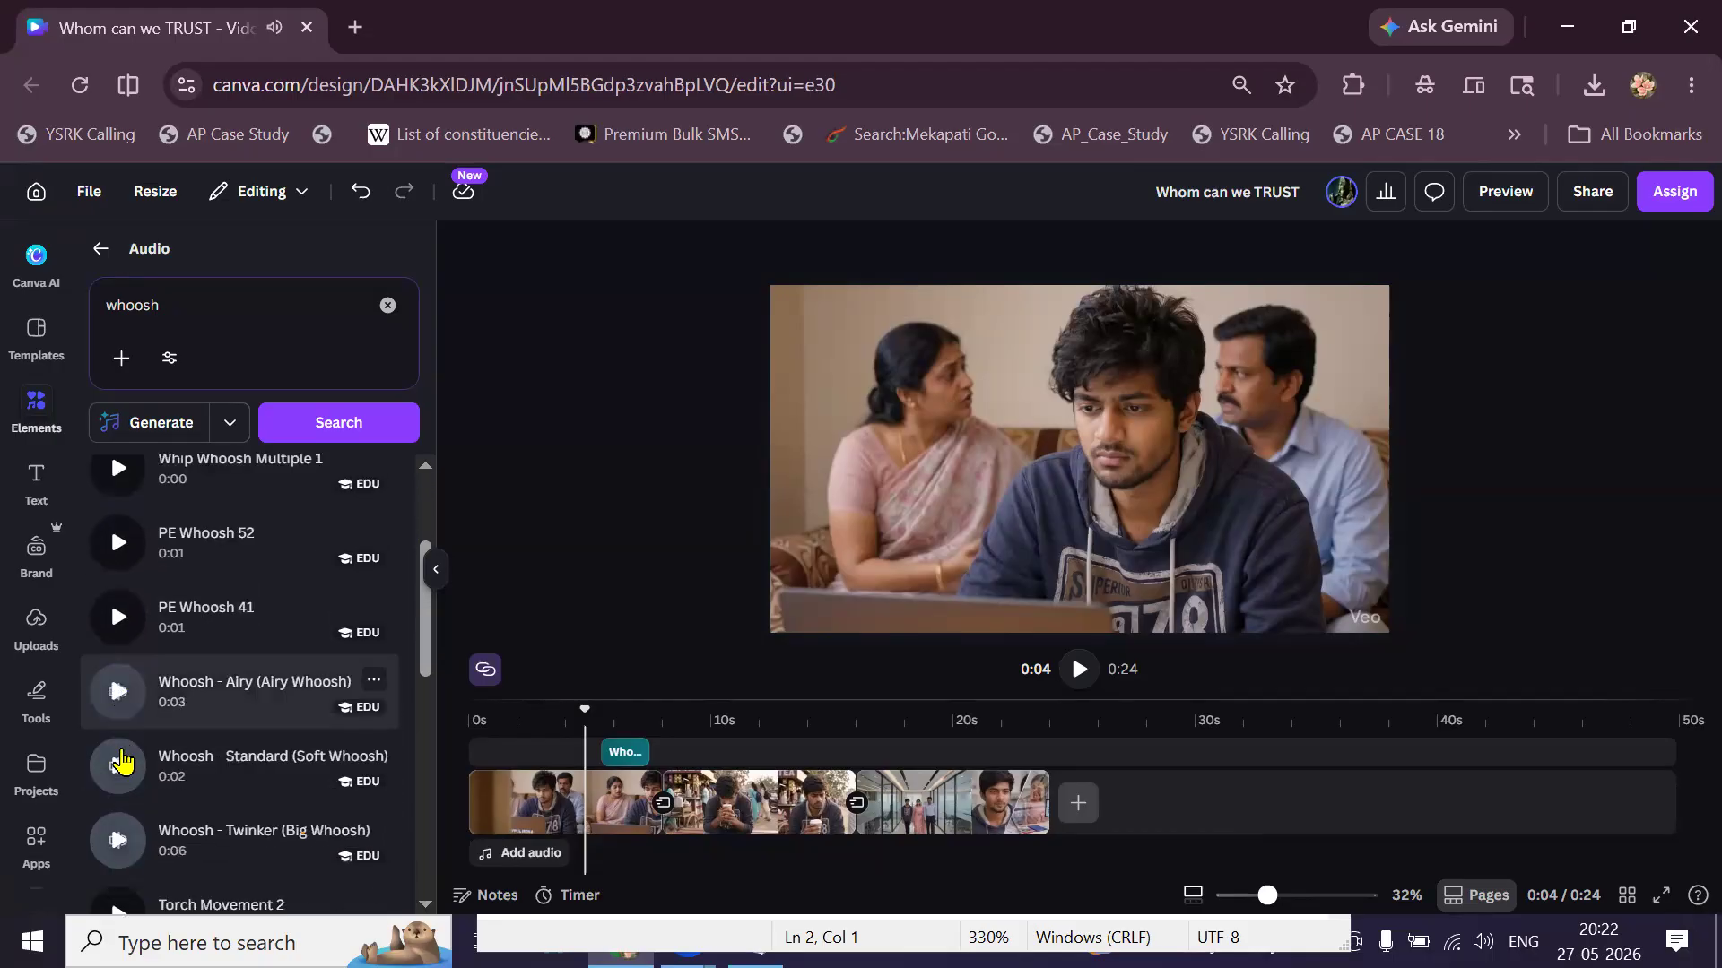
click(119, 693)
click(119, 765)
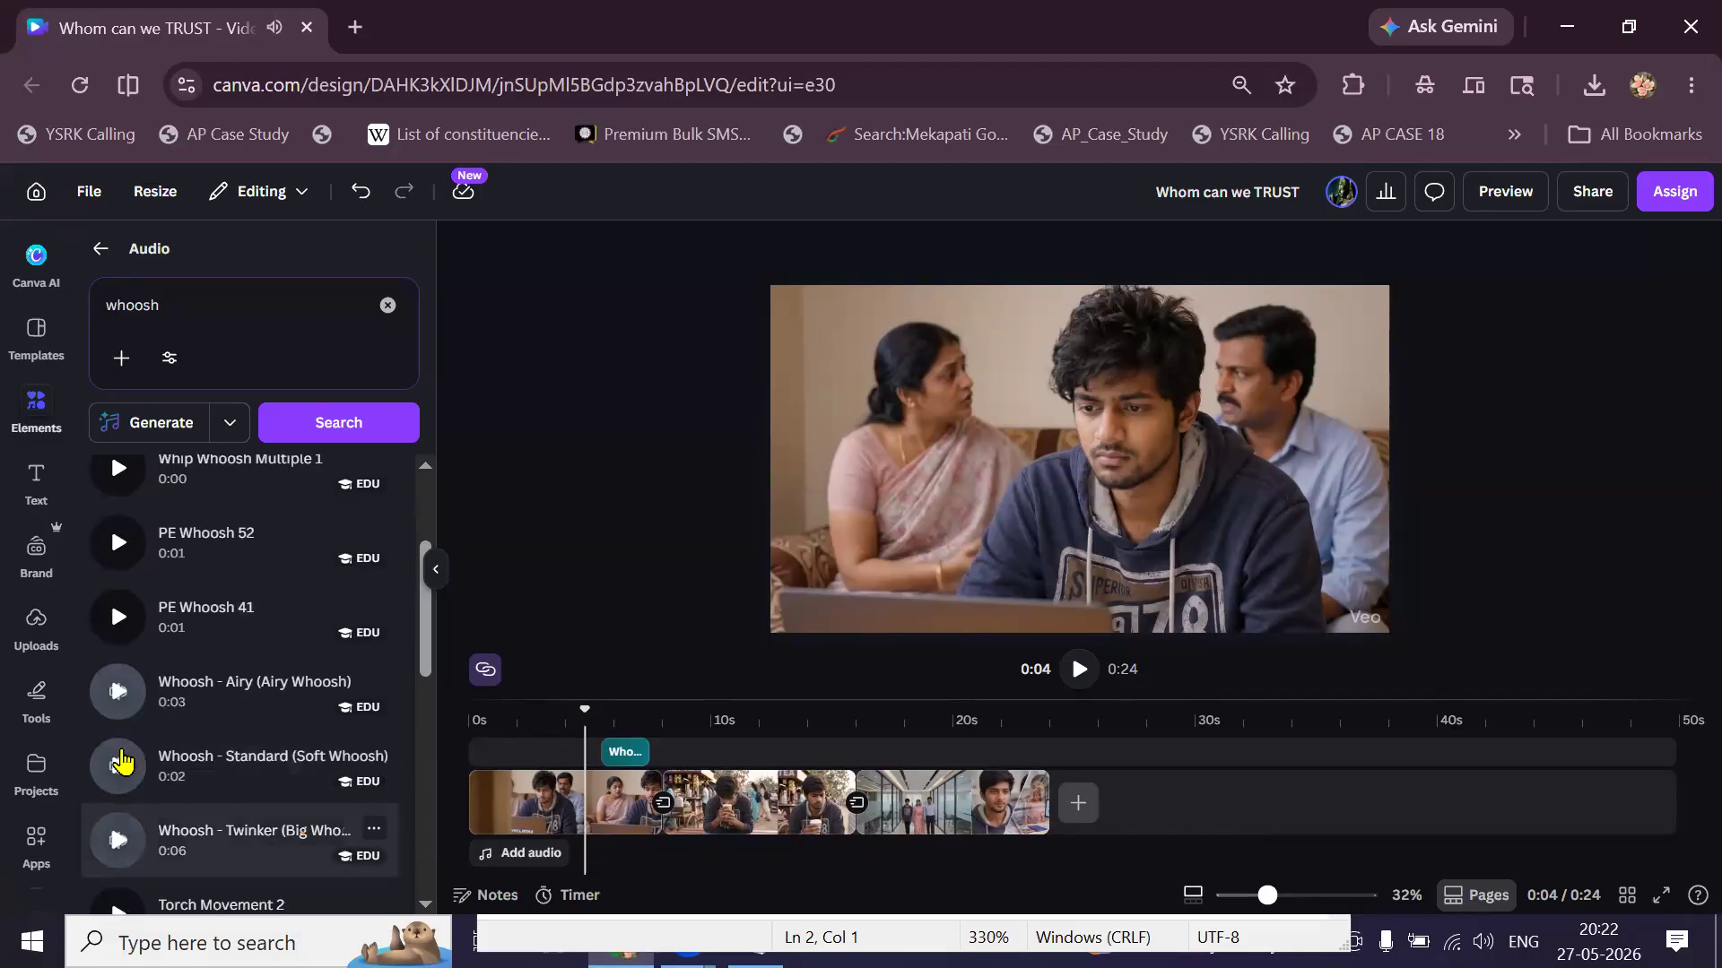
scroll(119, 699, up, 3)
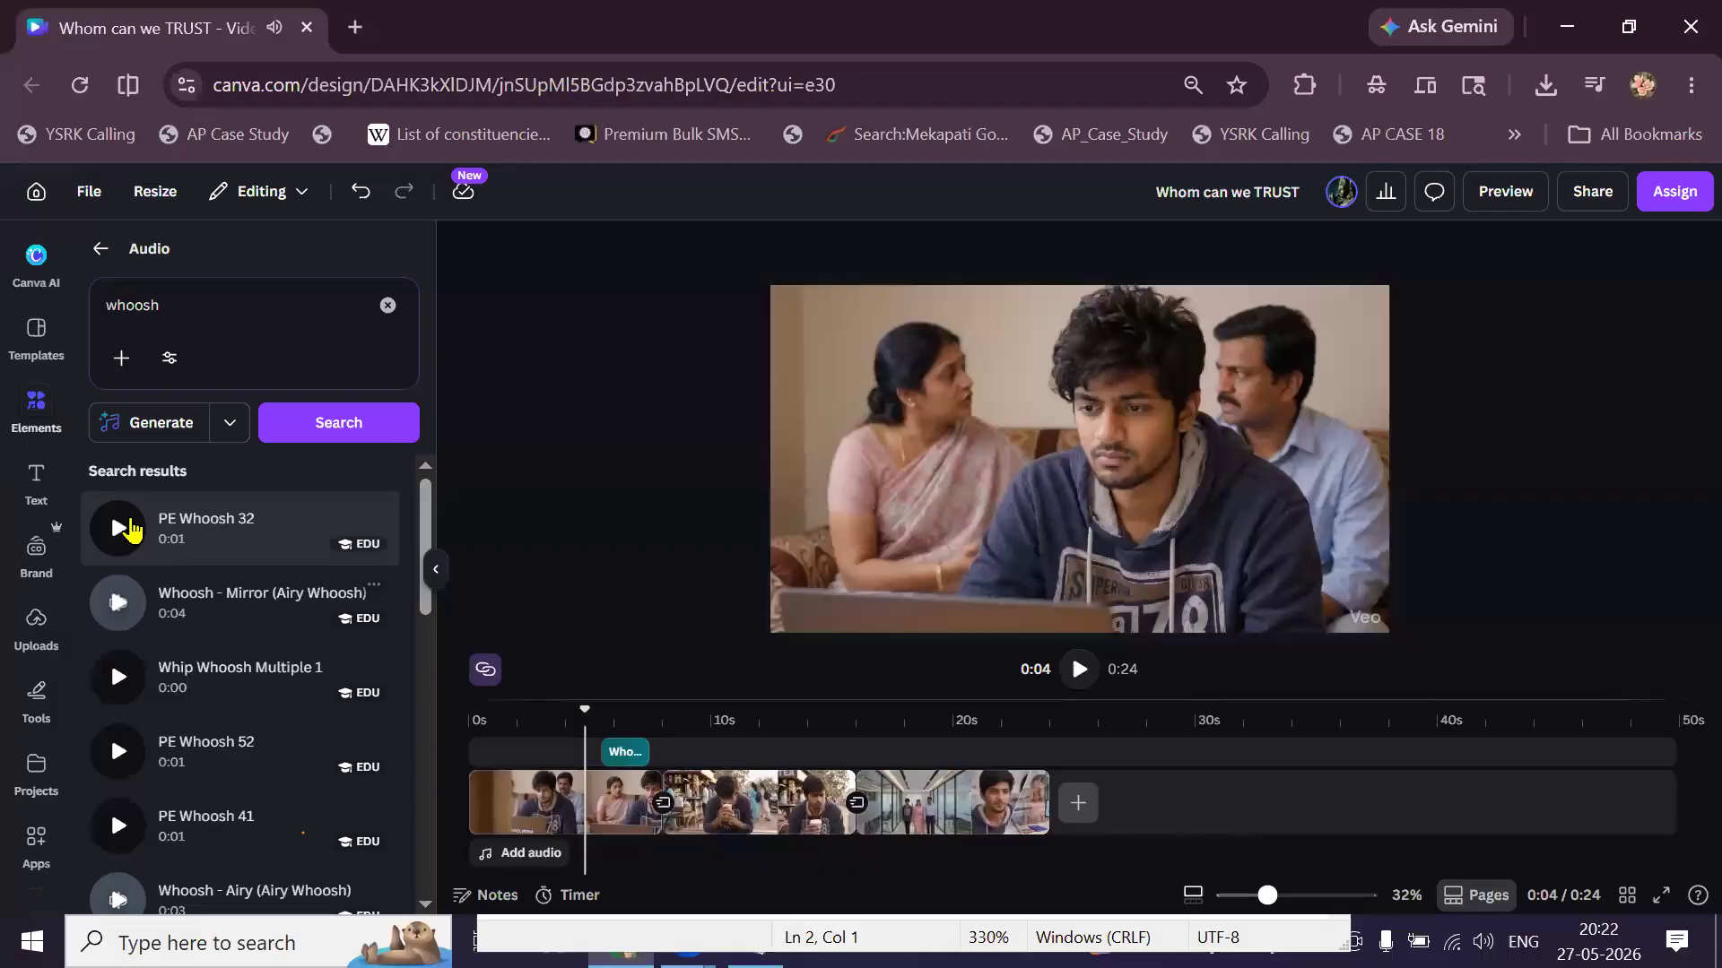
click(130, 529)
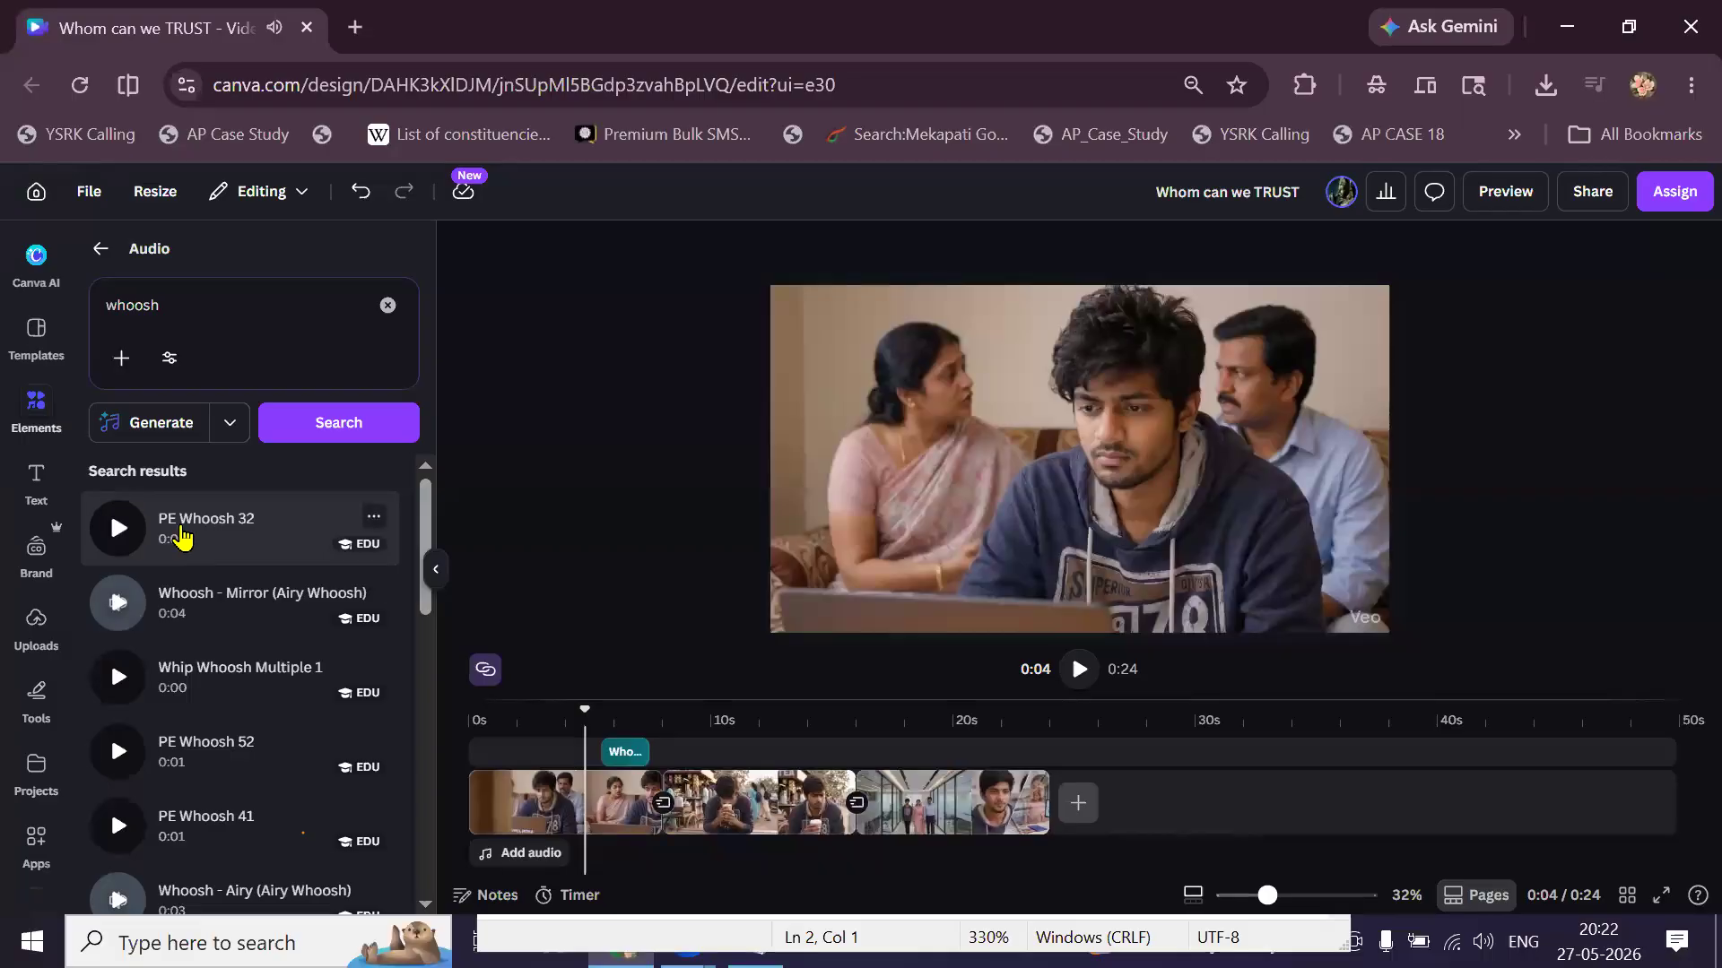
click(182, 536)
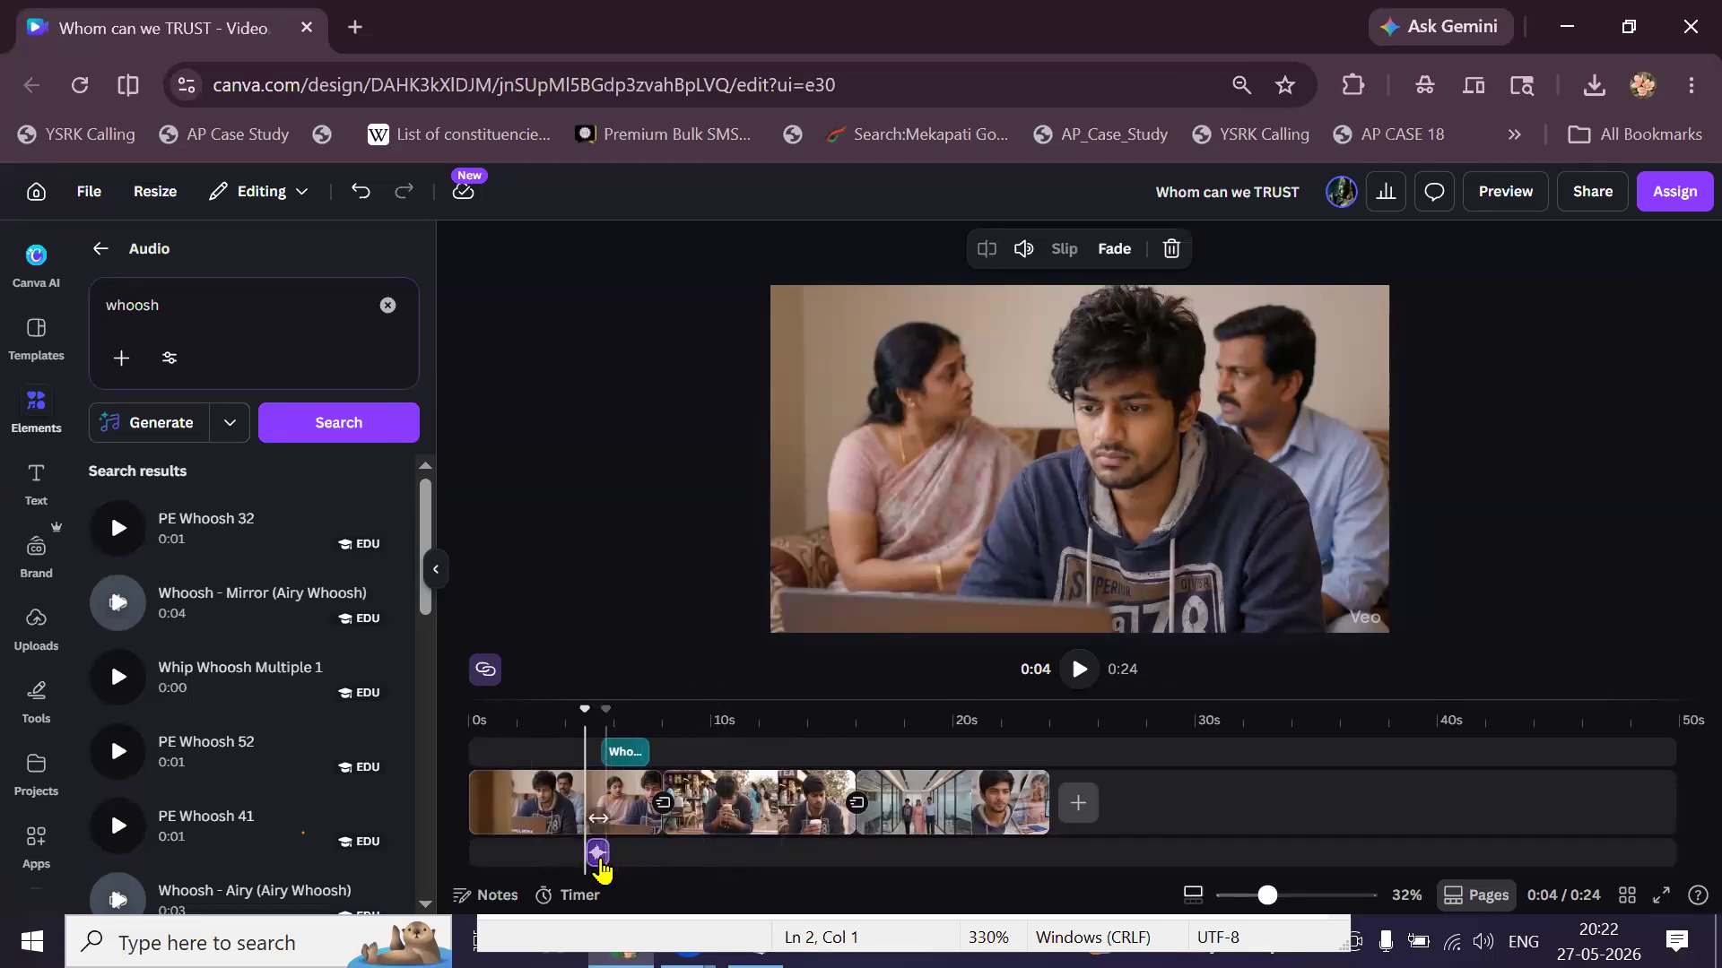
Move the whoosh to about 5.4s, play to check its timing, and clear the search box.
drag(602, 855, 629, 860)
click(589, 851)
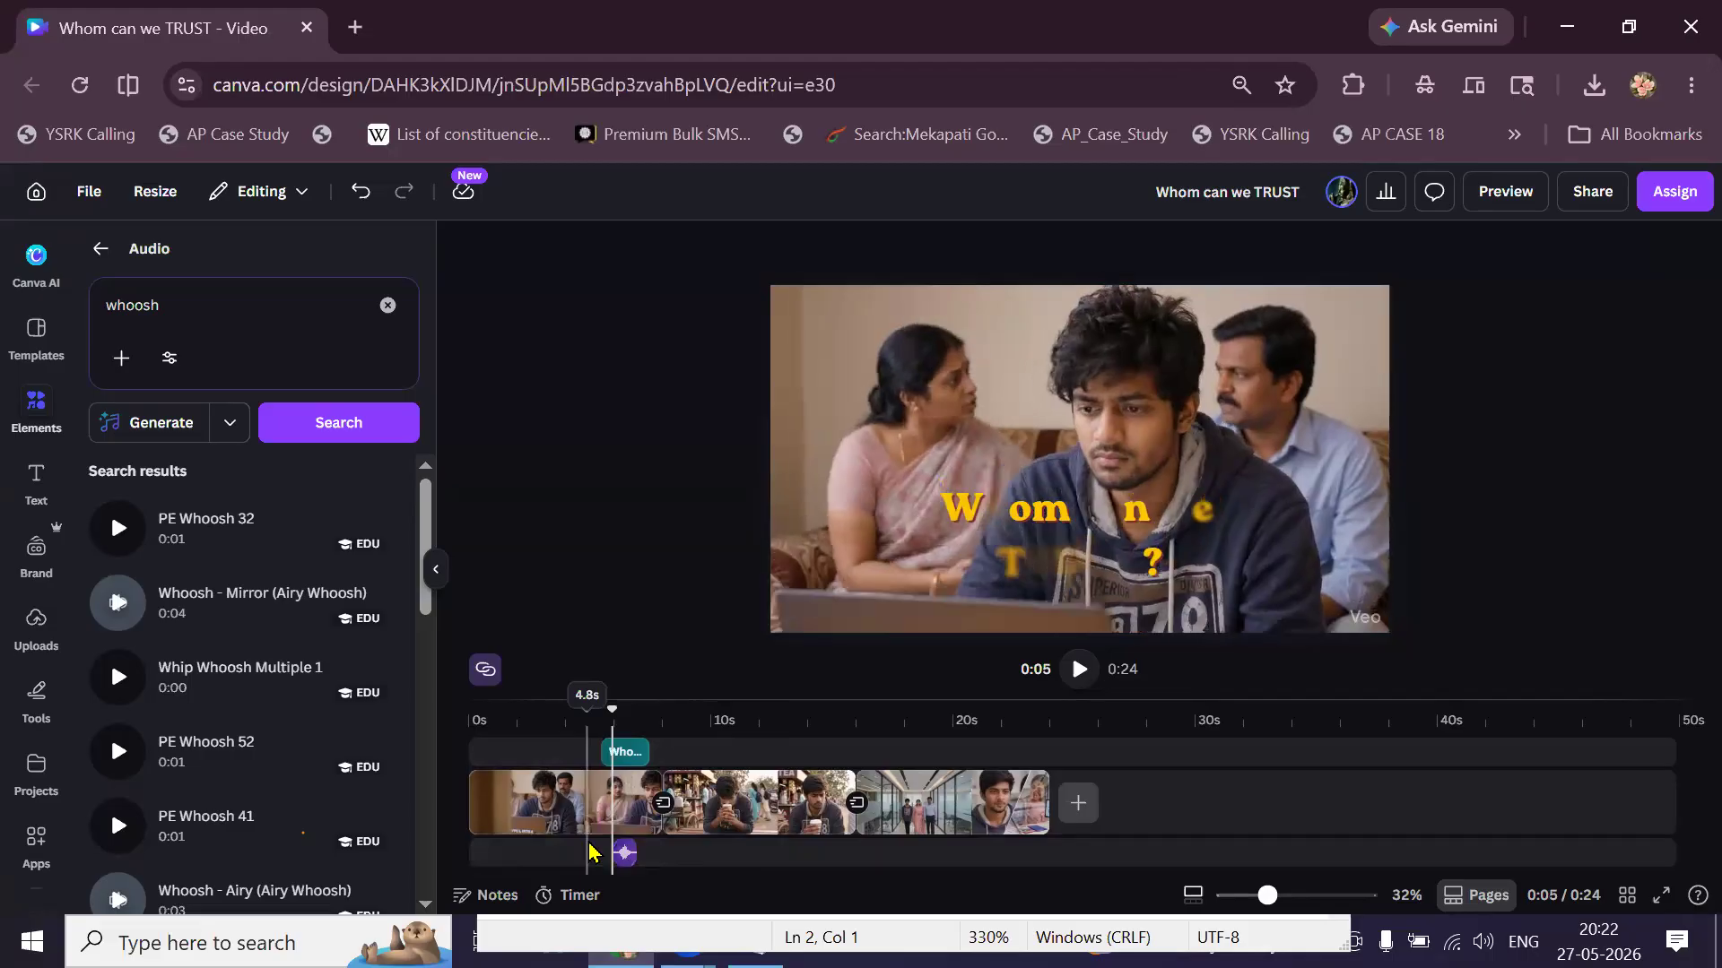
click(1077, 673)
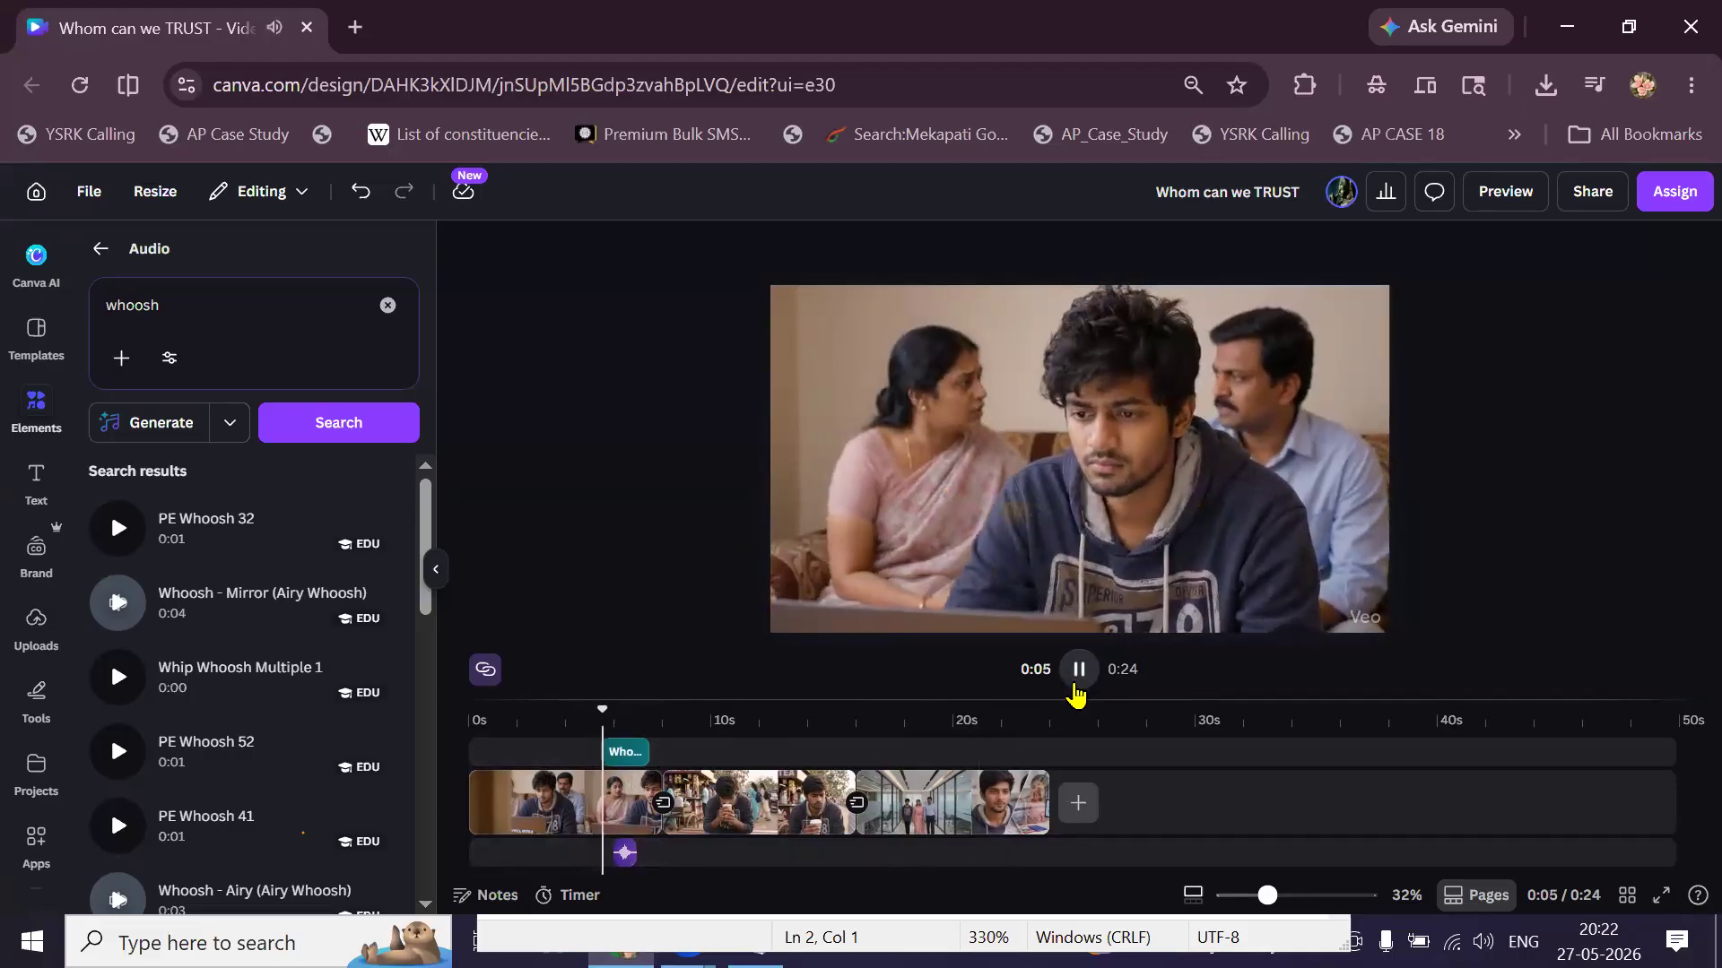
click(1077, 686)
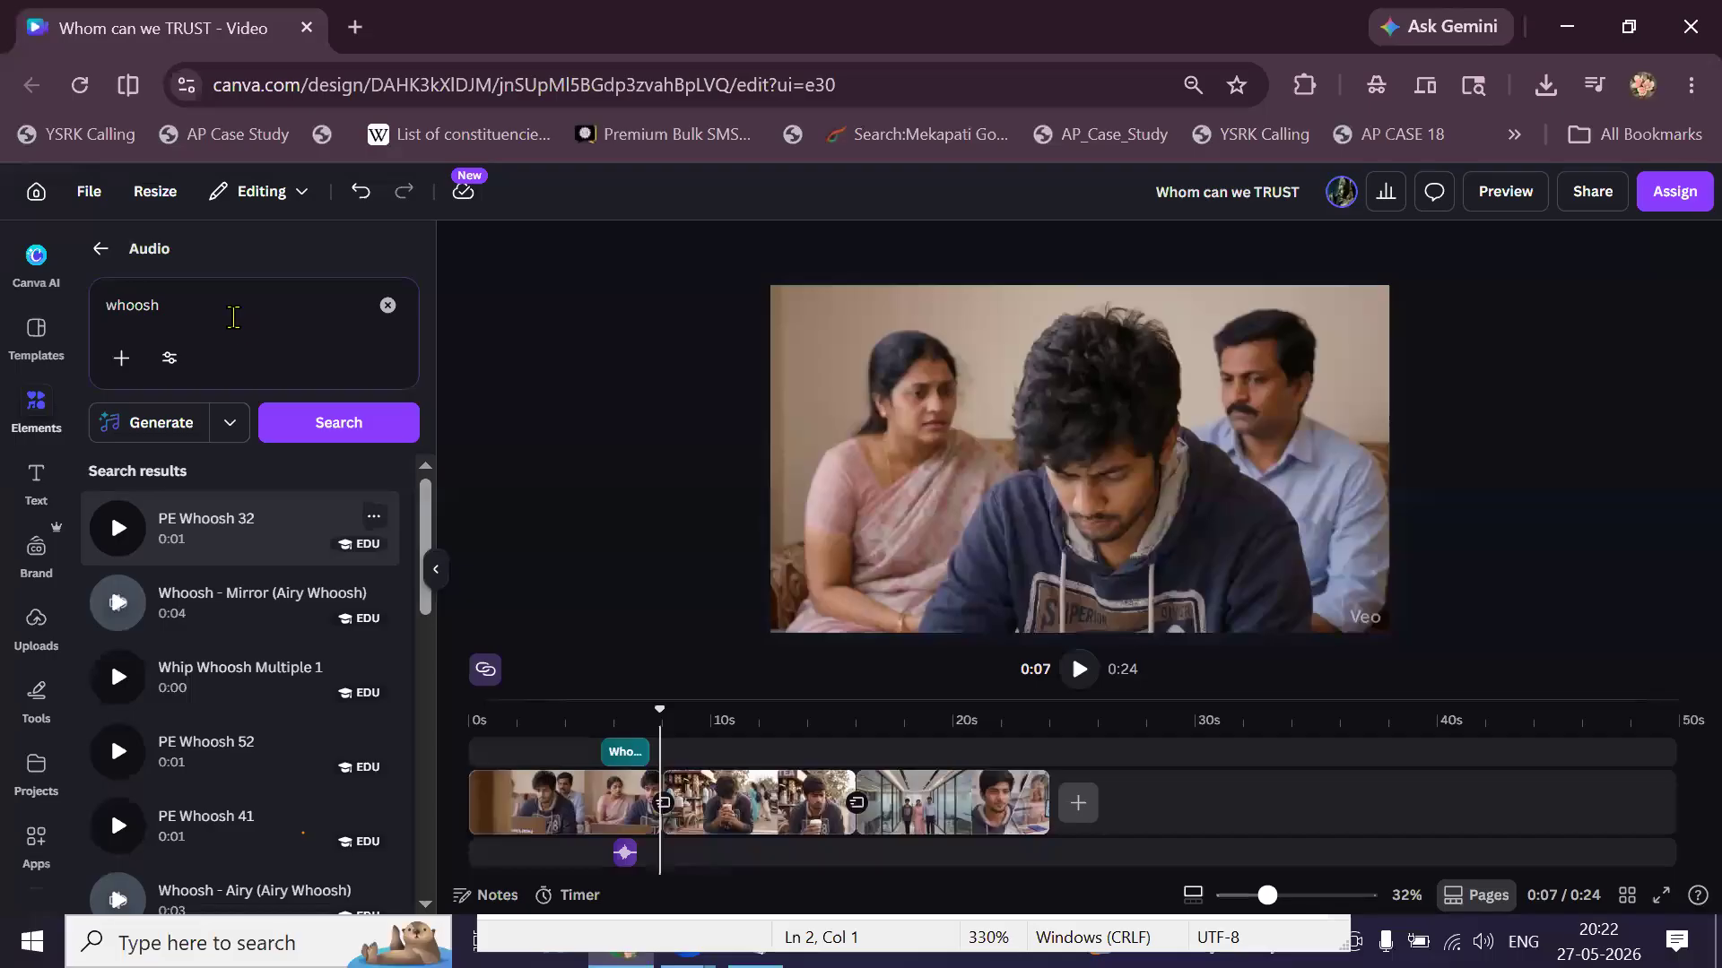
click(230, 315)
key(BackSpace)
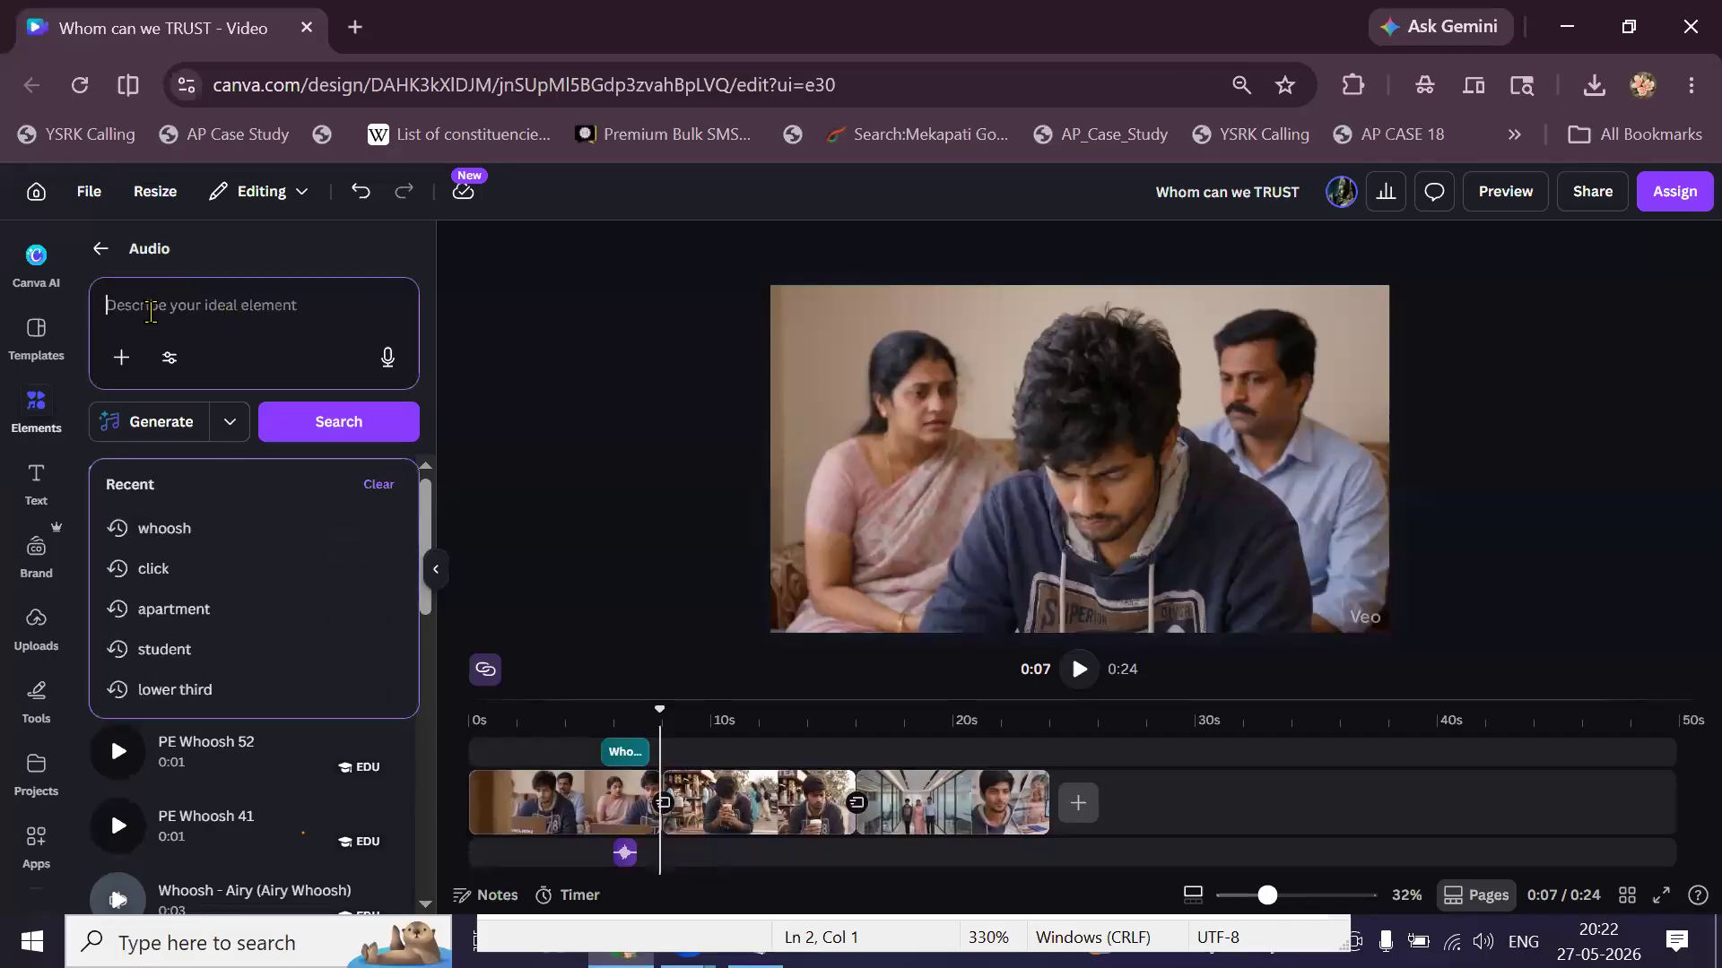
Search audio for 'sad', preview Crows, Red Red Shoes and Still Life, then rewind to the start.
text(sad)
key(Return)
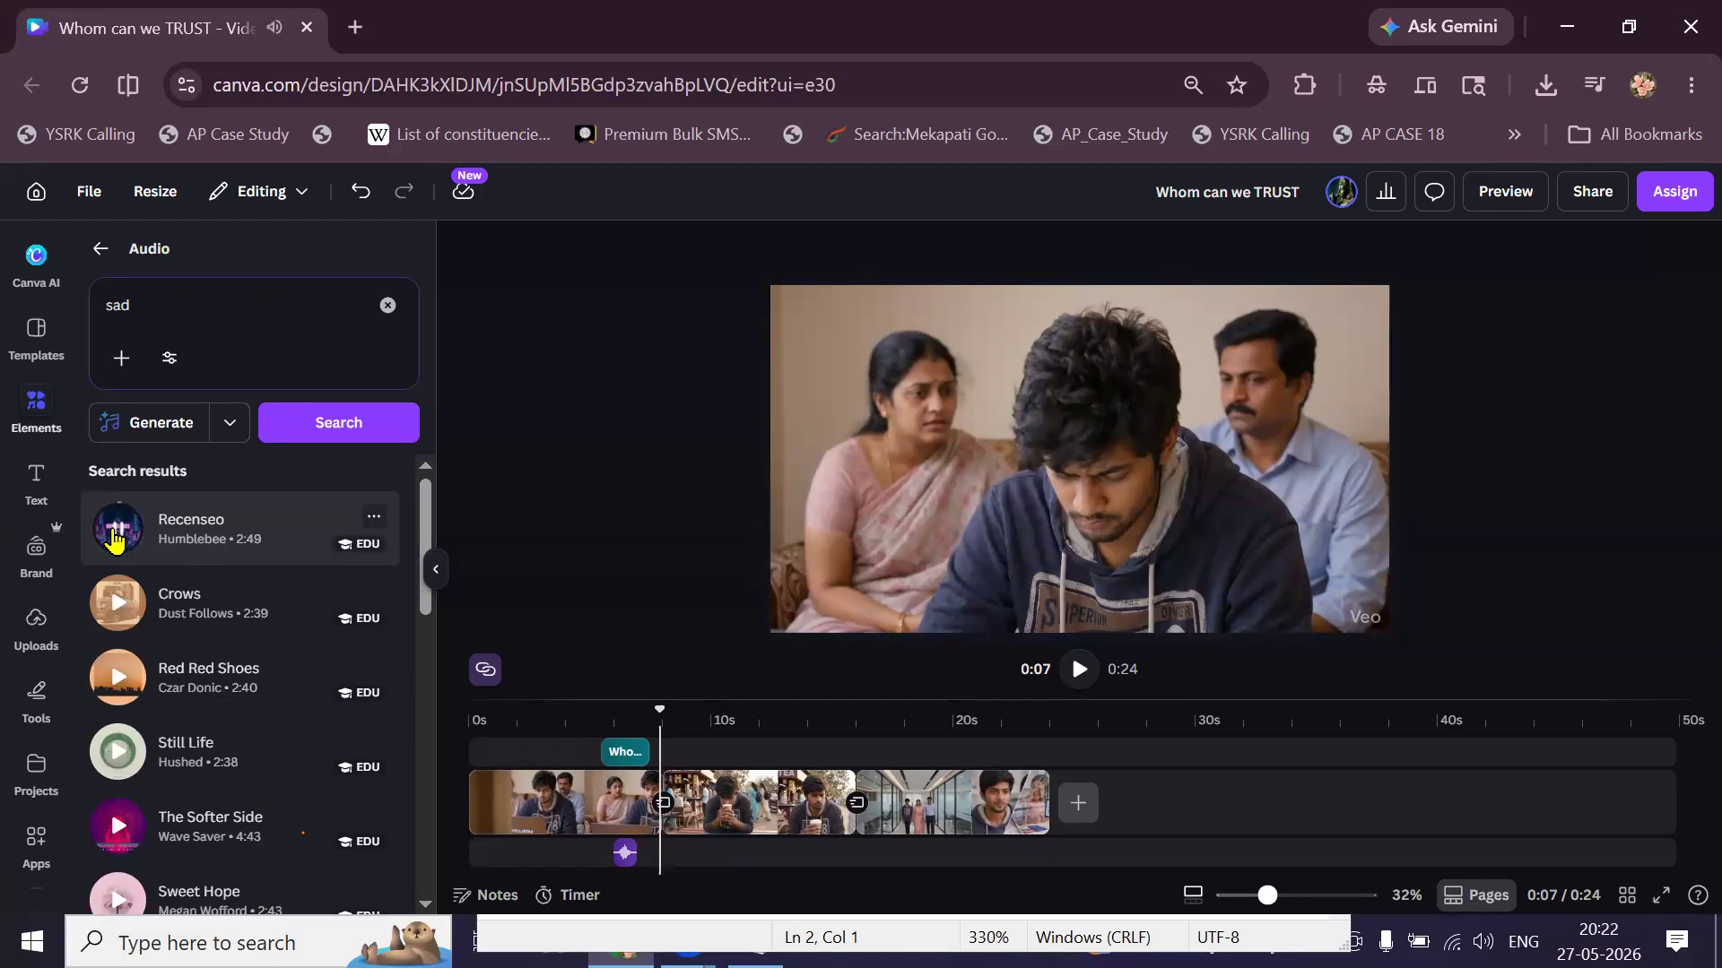
click(120, 604)
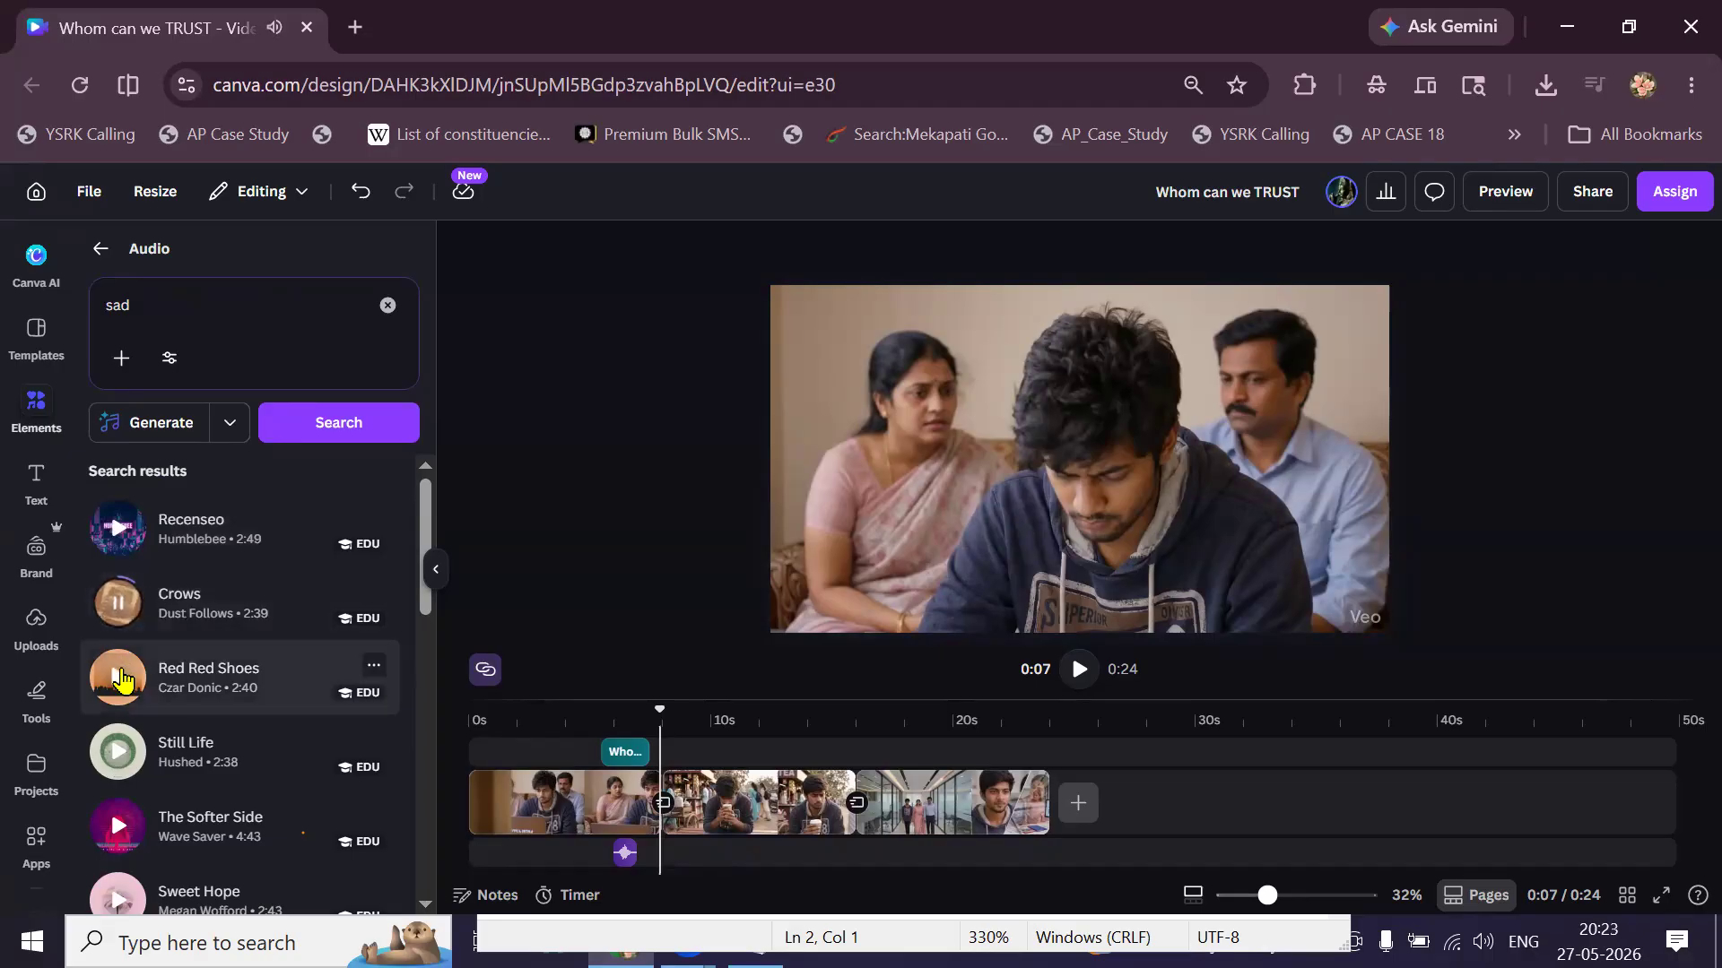
click(119, 679)
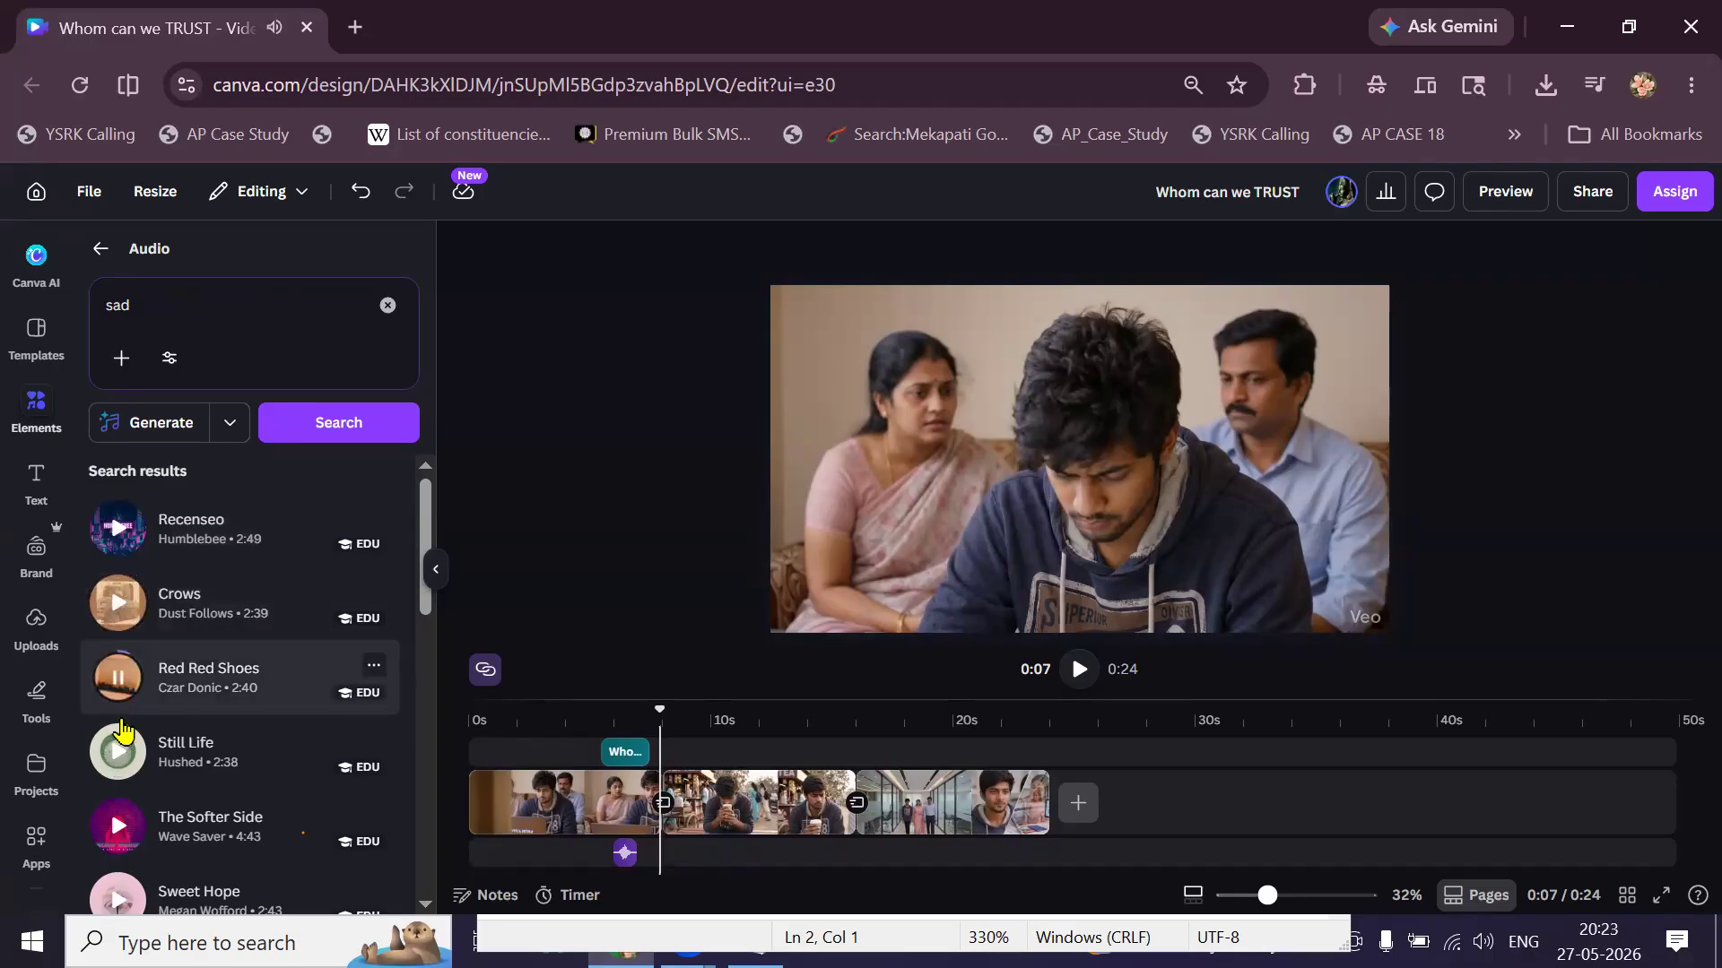
click(125, 763)
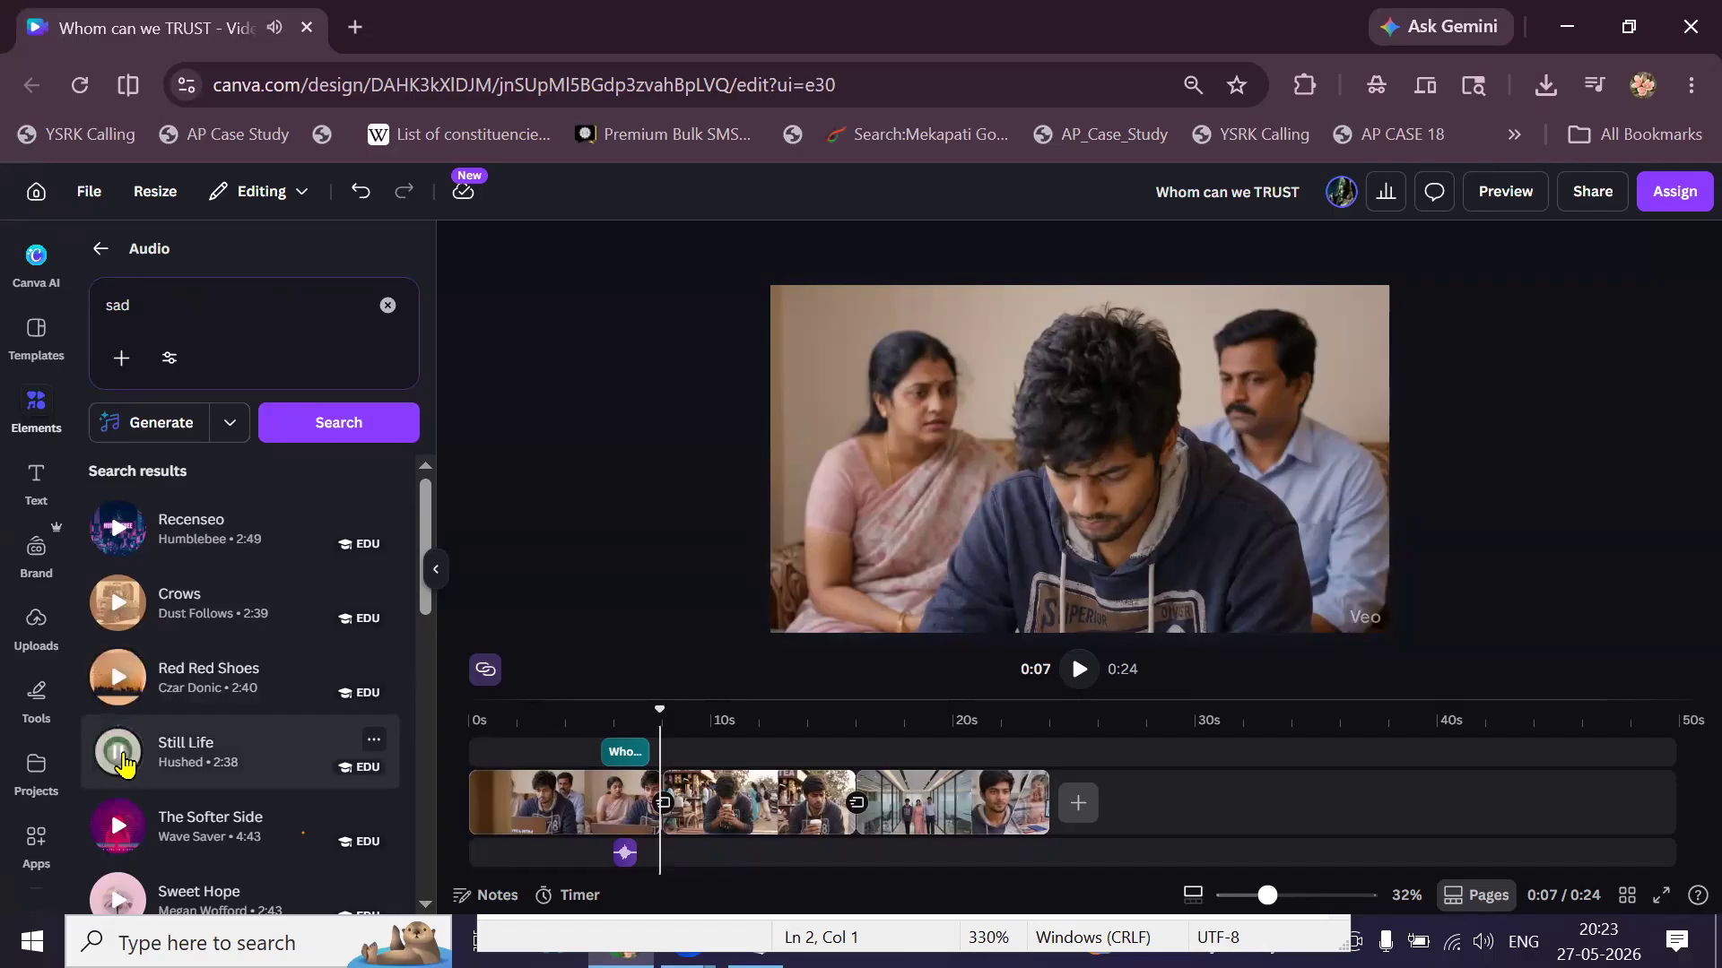
scroll(125, 764, down, 1)
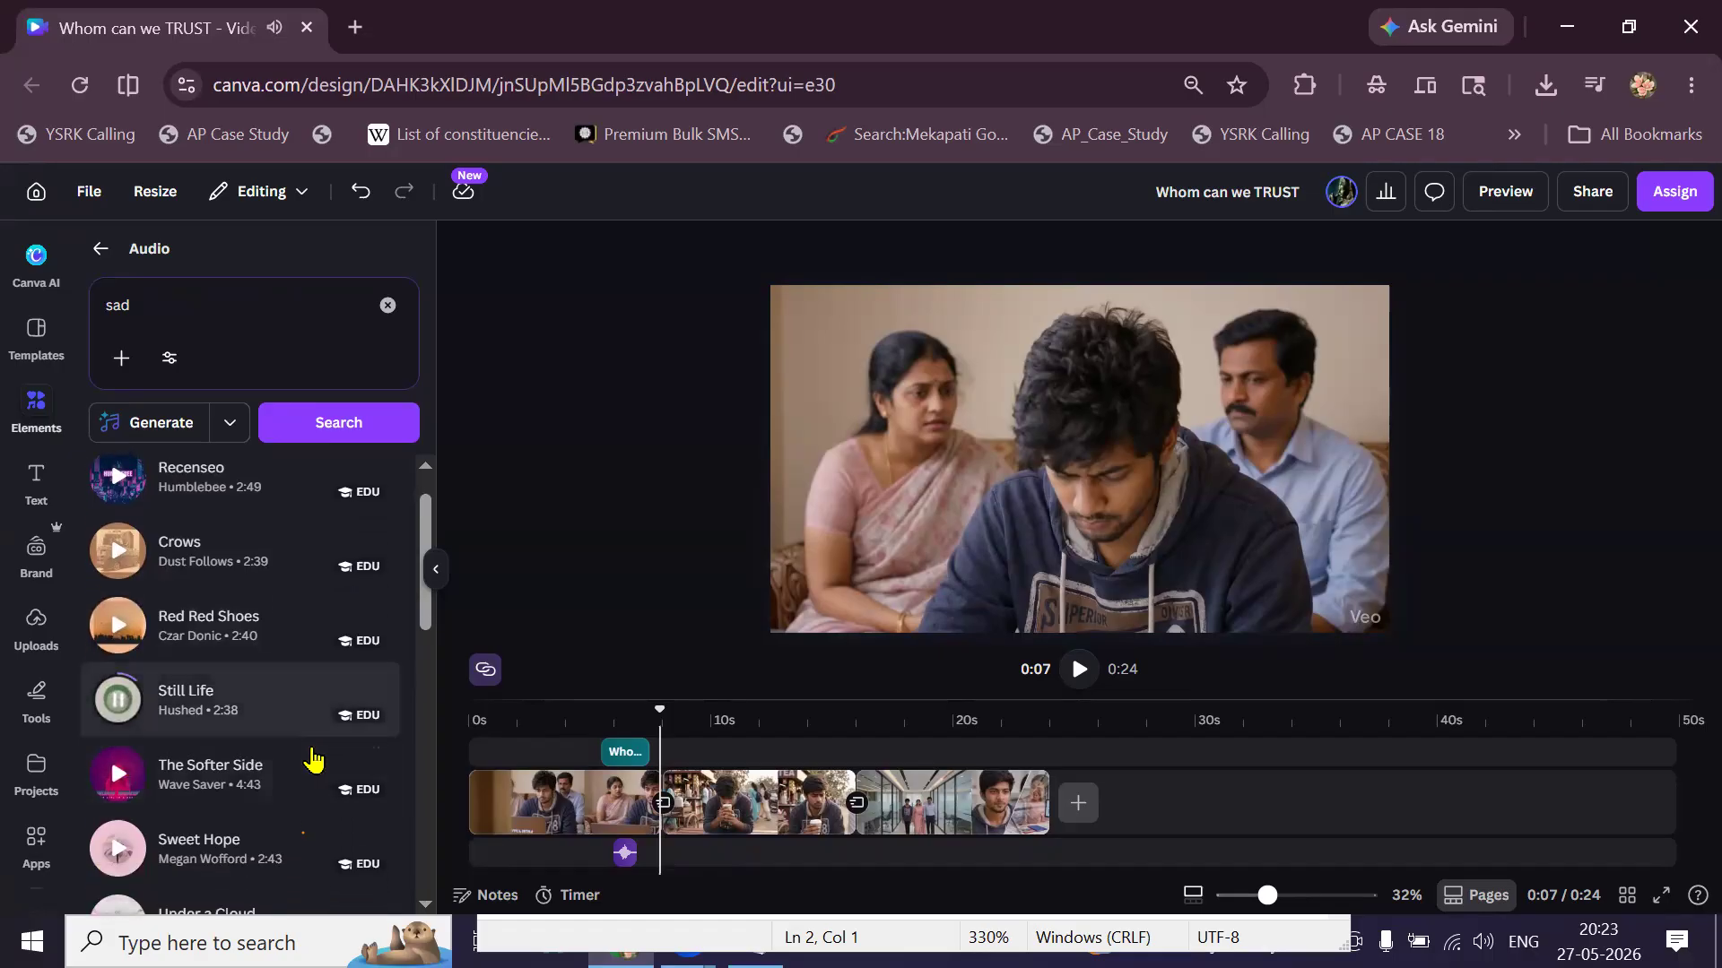
click(475, 760)
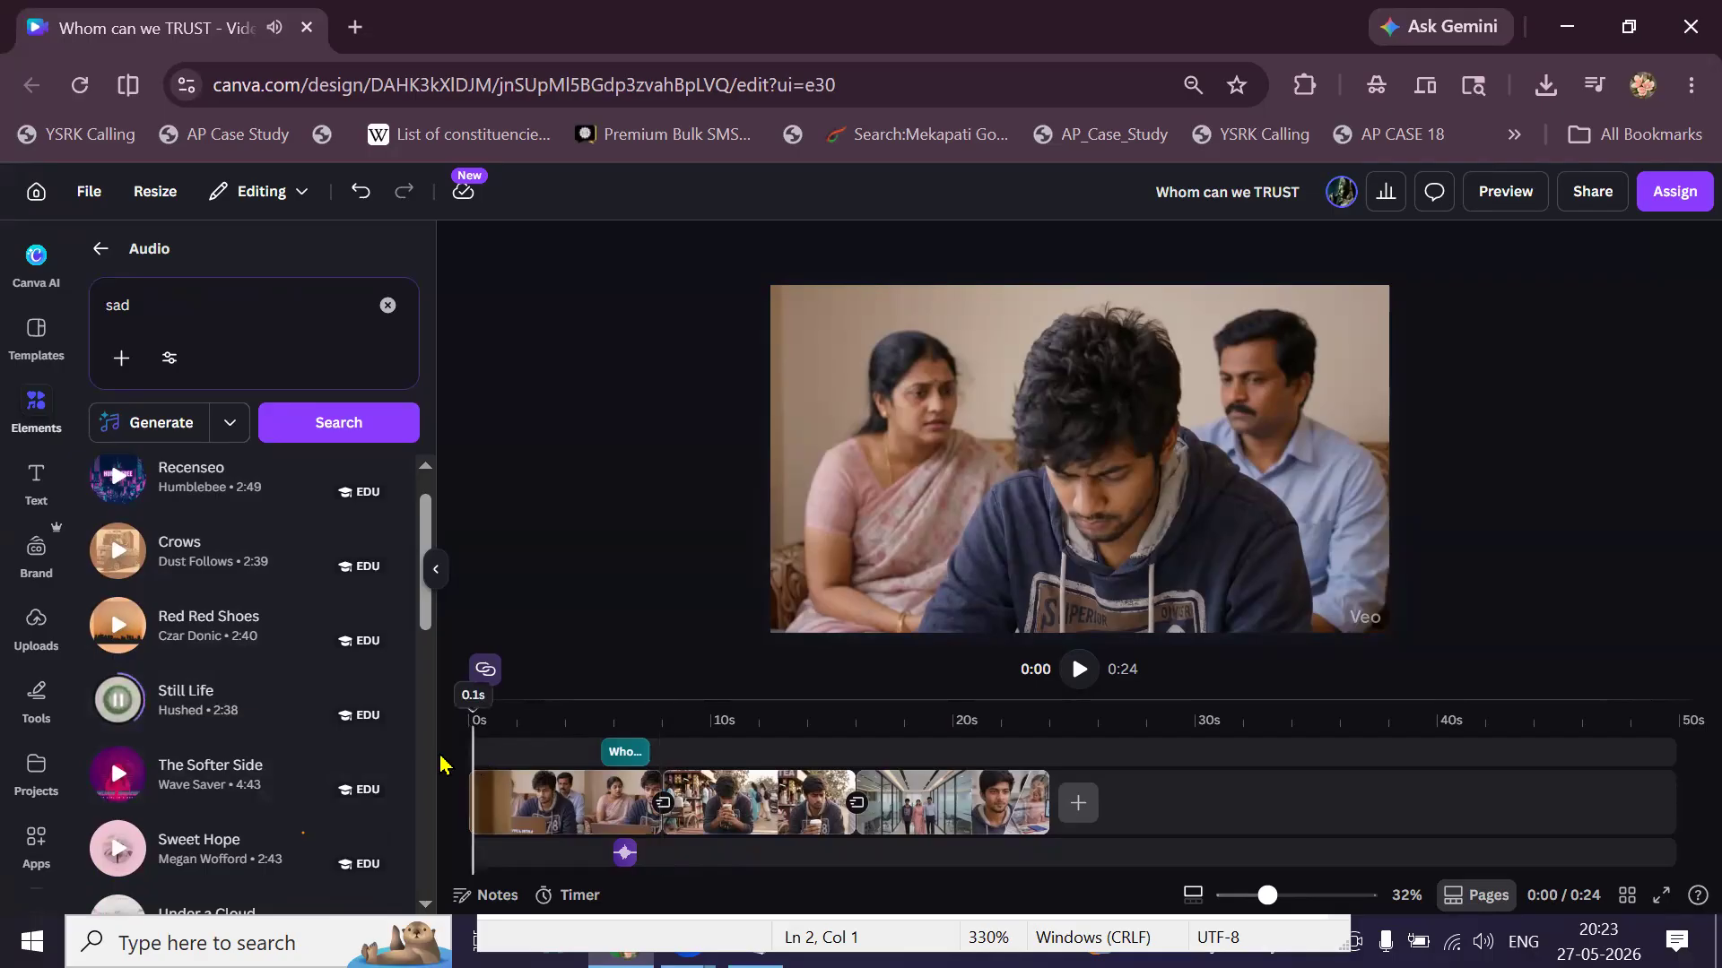
Add Still Life, split it at 0:08 and delete the later part so music covers the first 8 seconds.
click(211, 723)
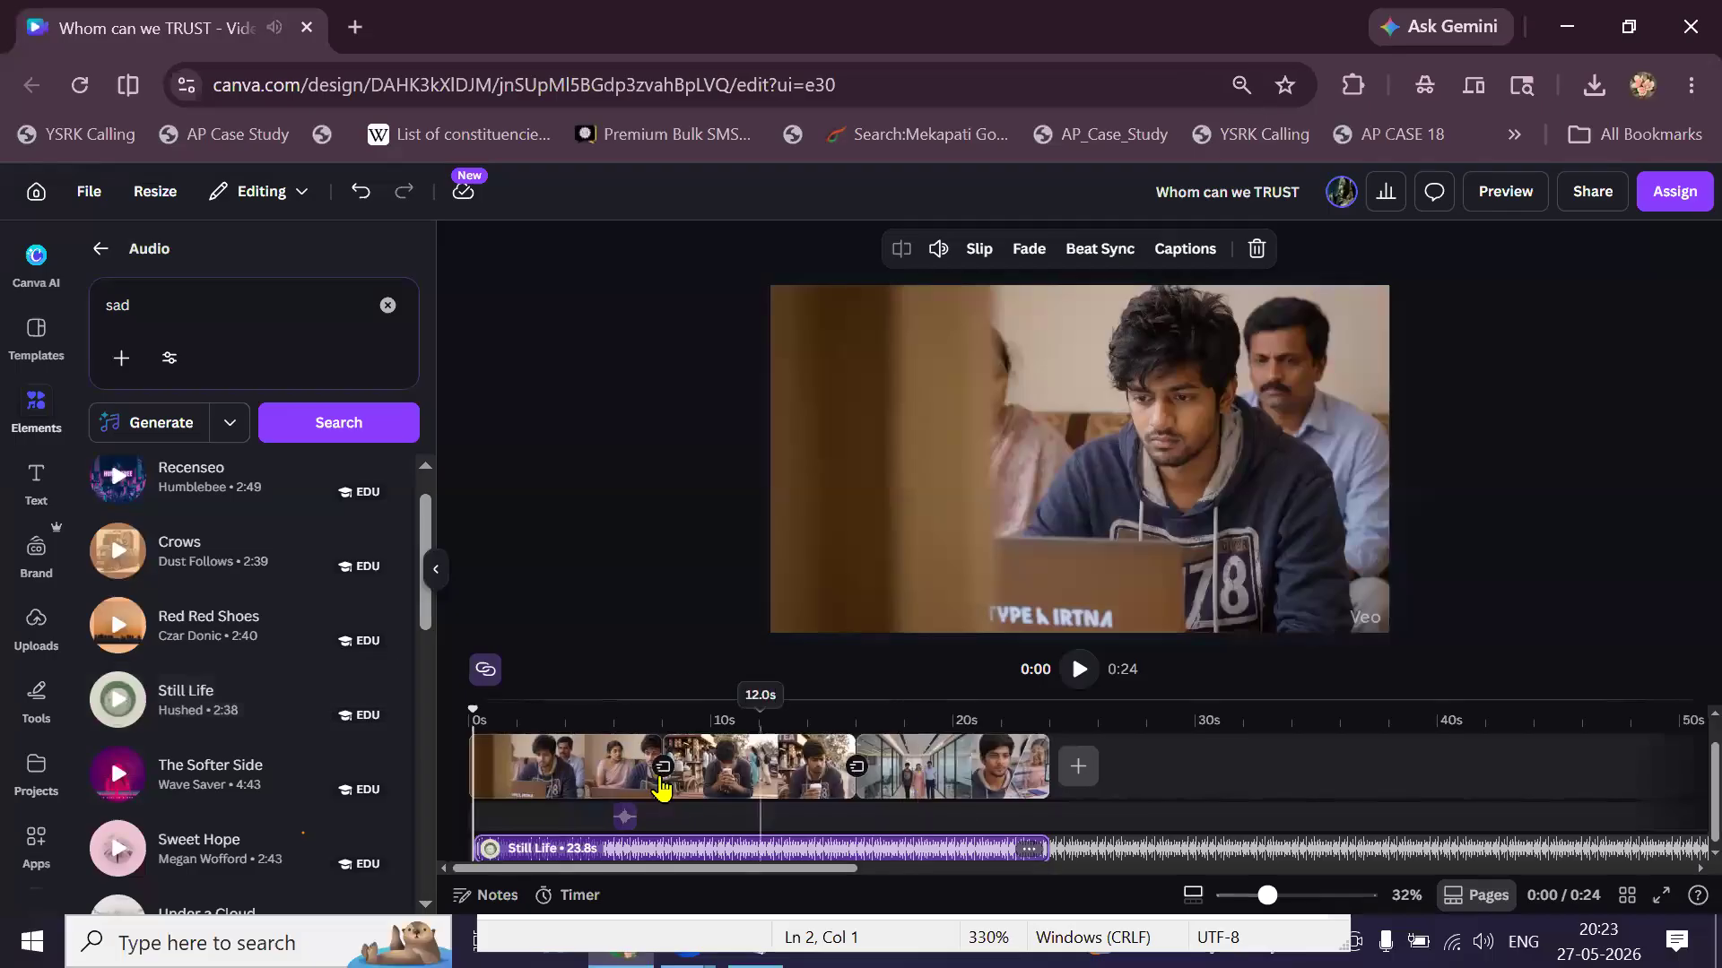
click(666, 847)
right_click(666, 846)
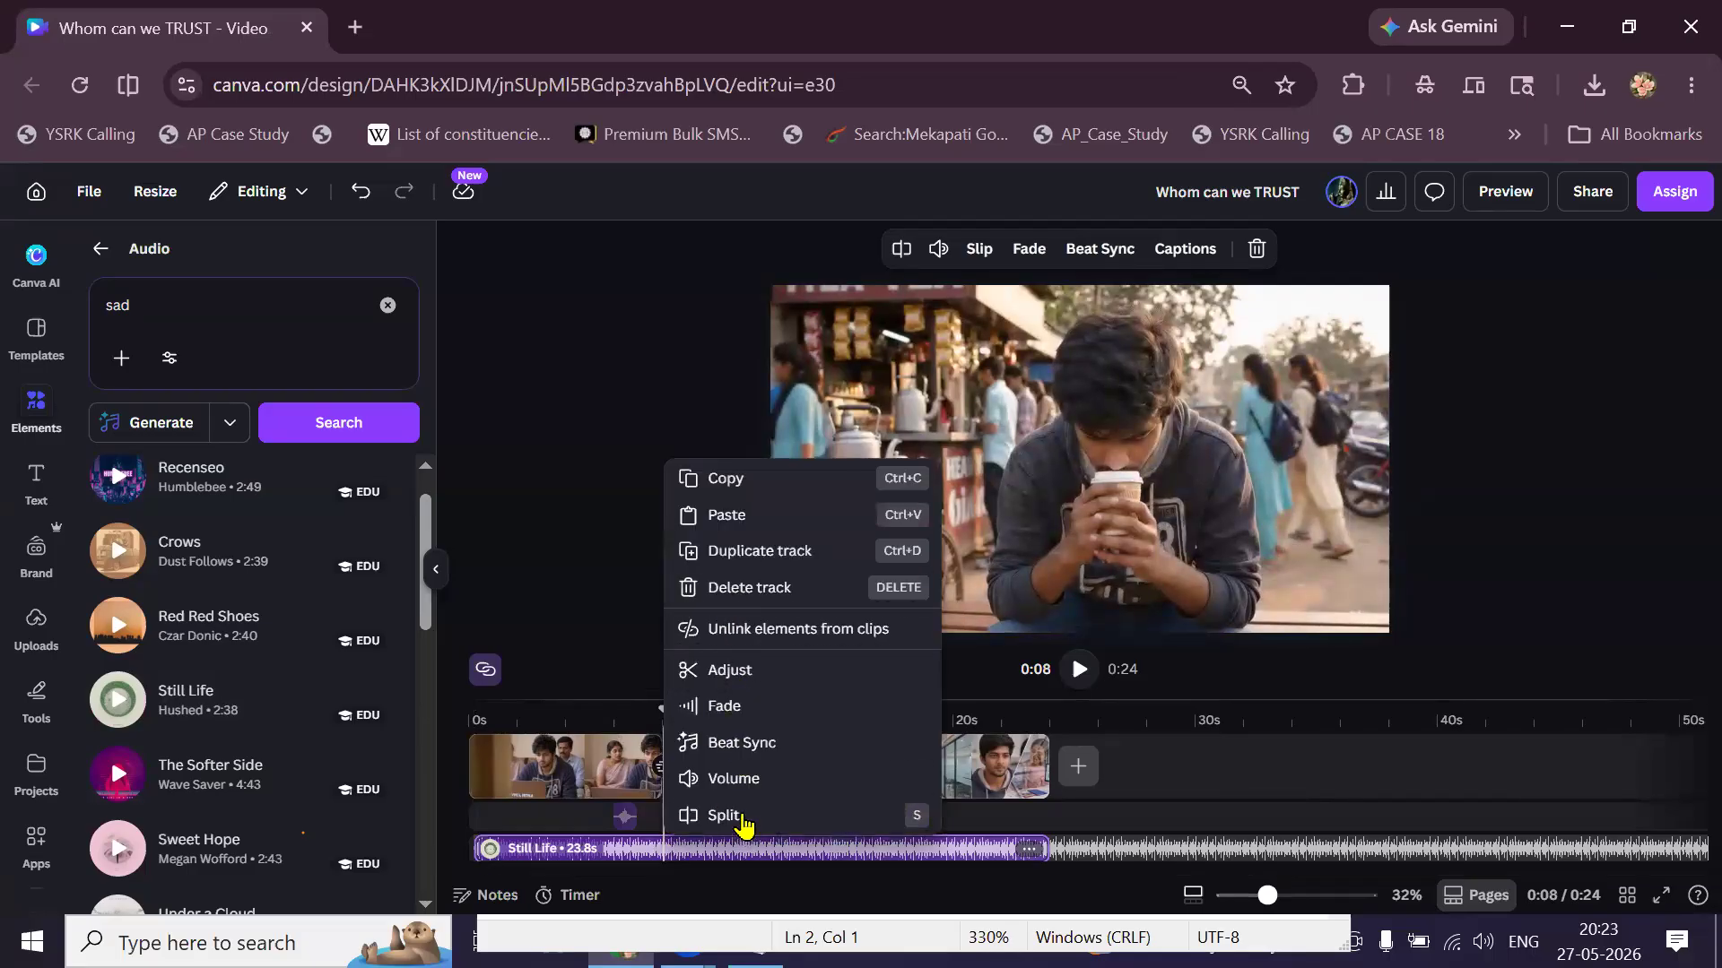
click(743, 815)
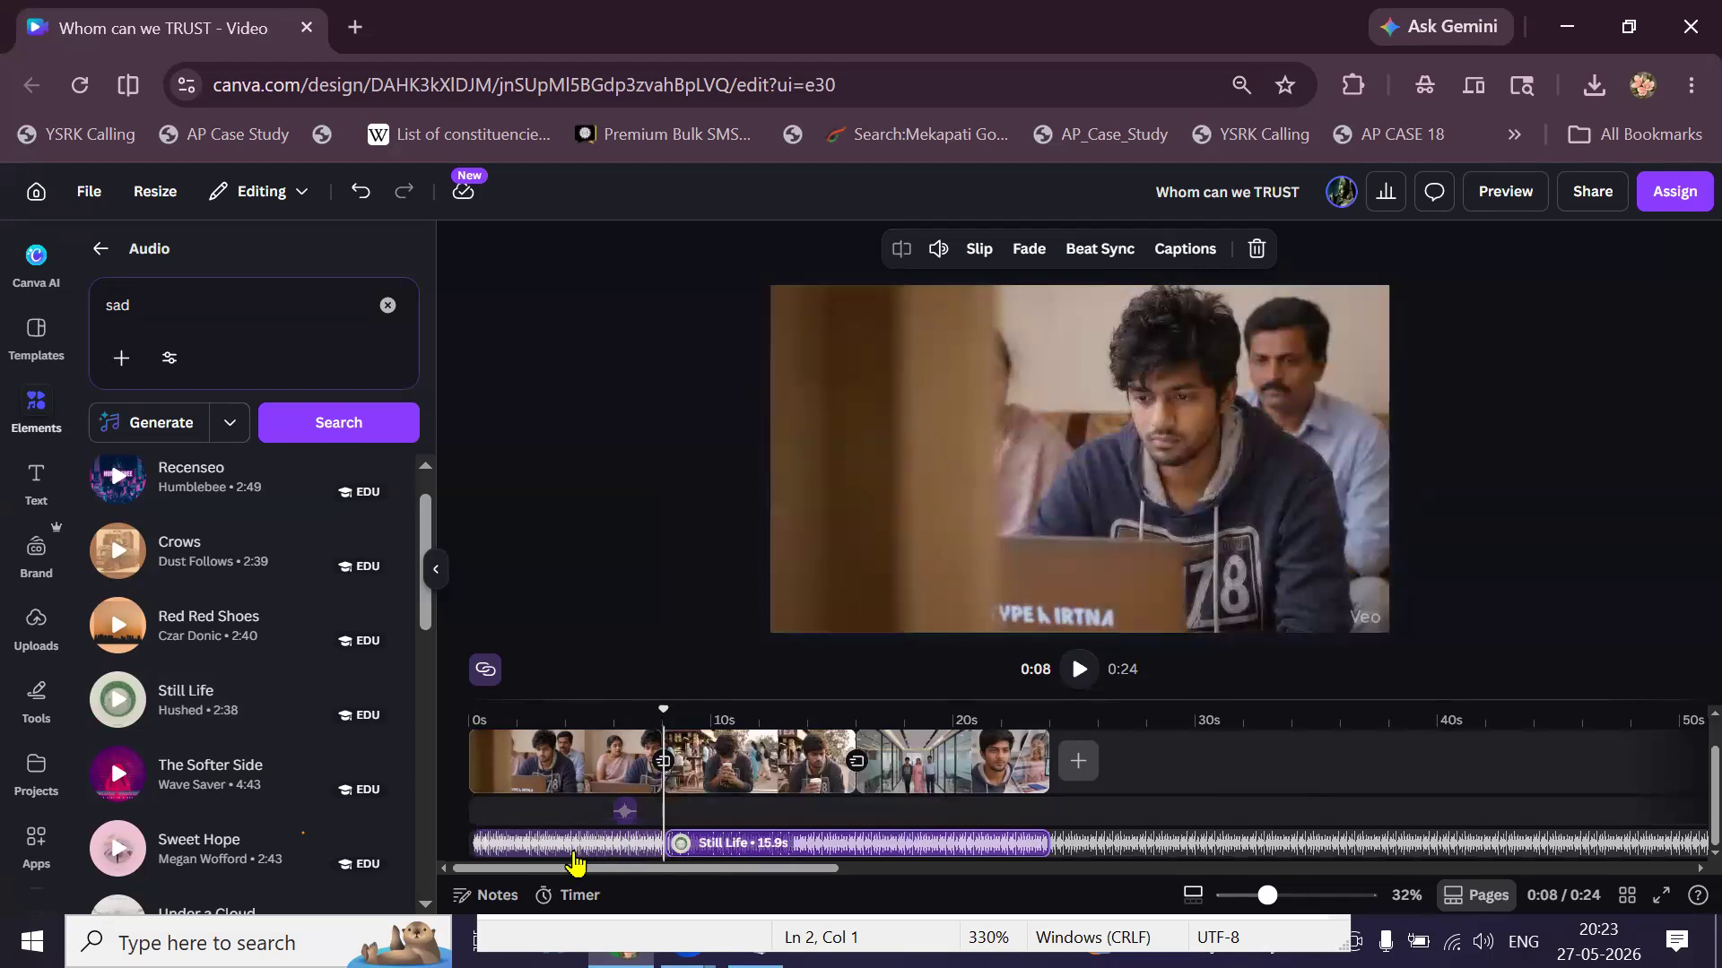
click(735, 856)
key(Delete)
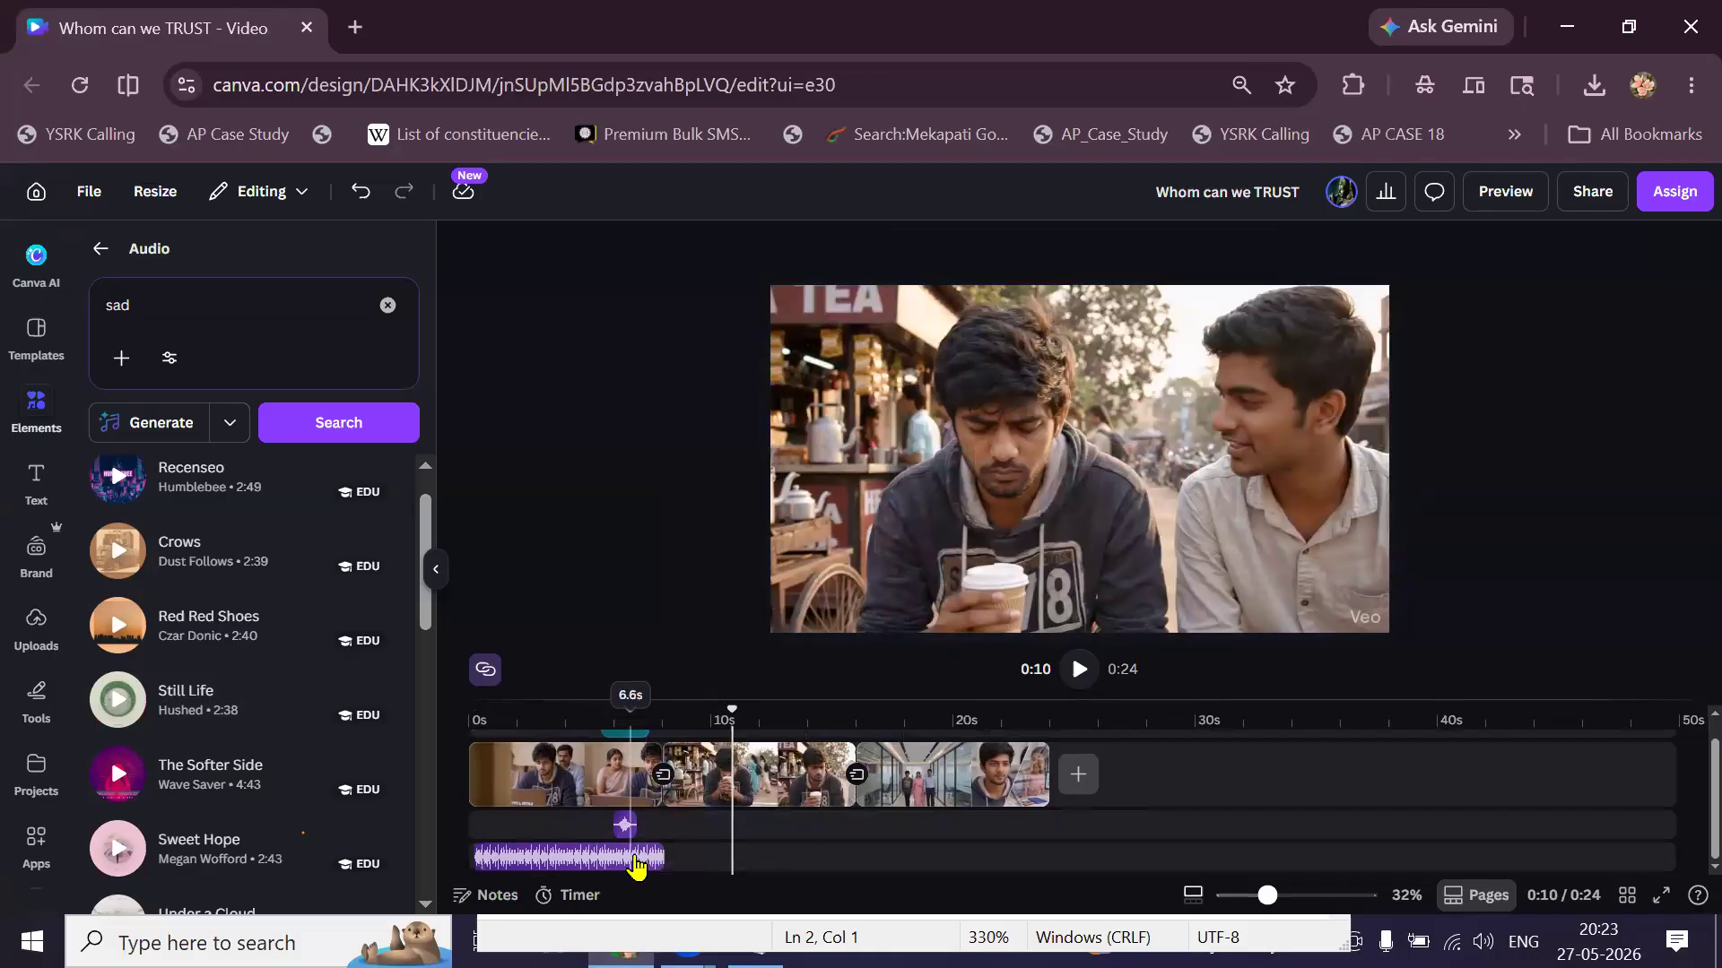
scroll(772, 807, up, 6)
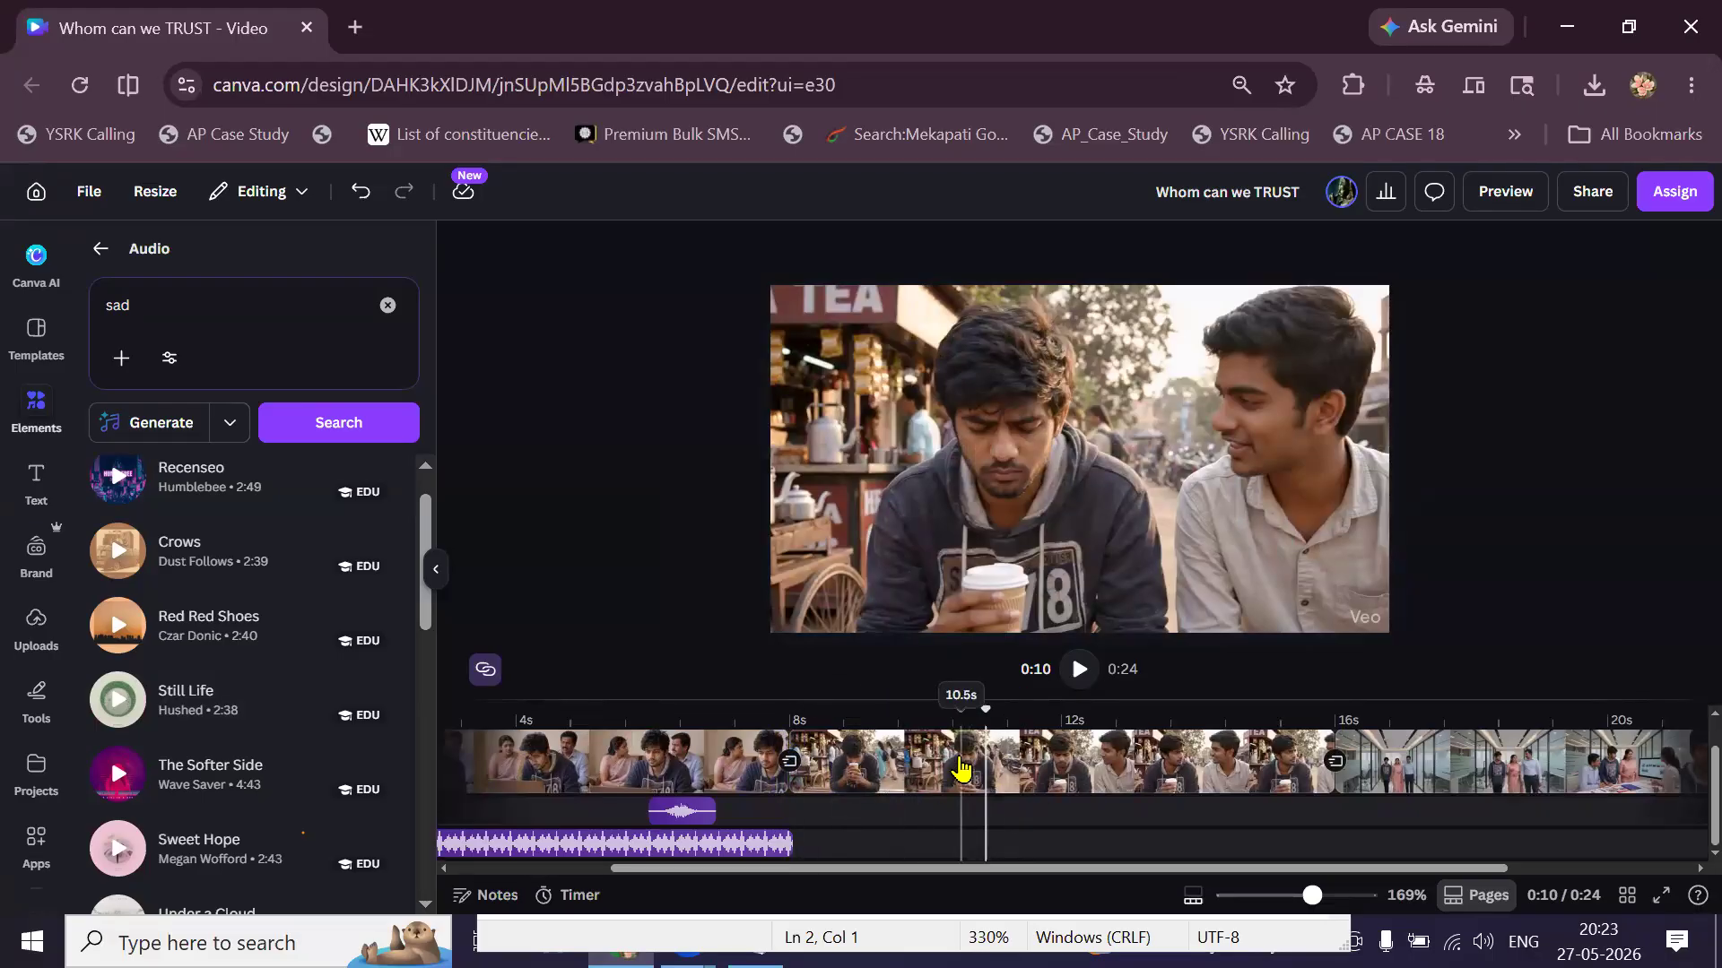
right_click(993, 769)
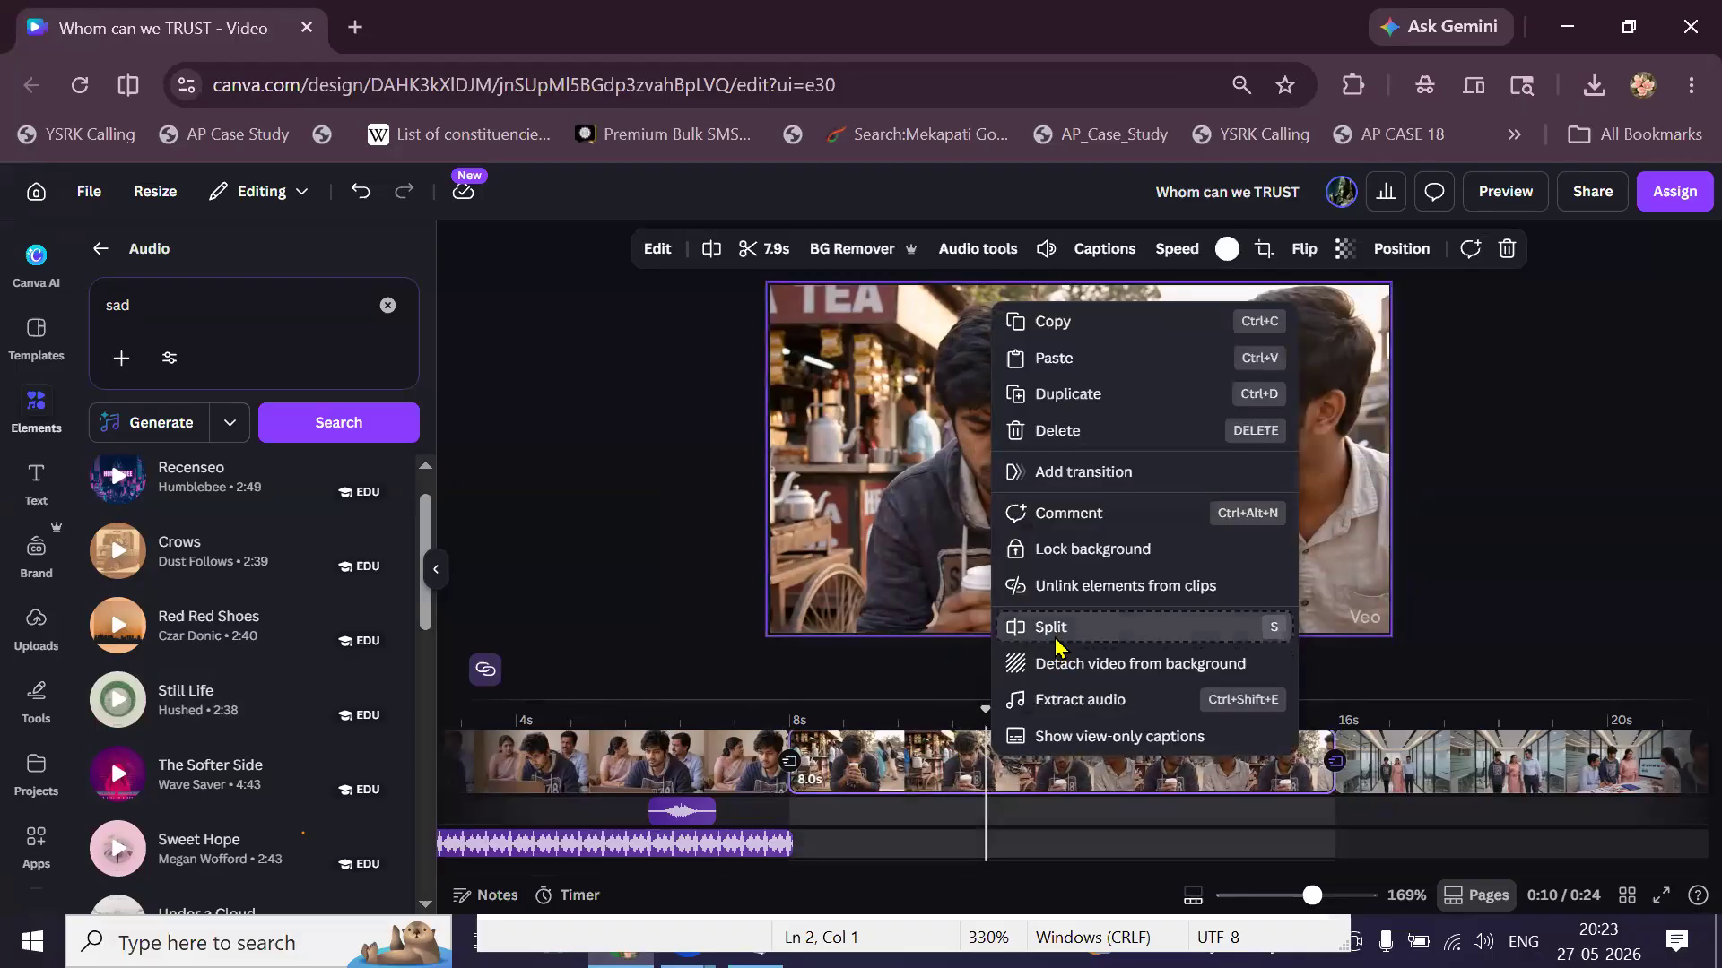
Split the video clip at the playhead and lower the Still Life music's volume.
click(1054, 638)
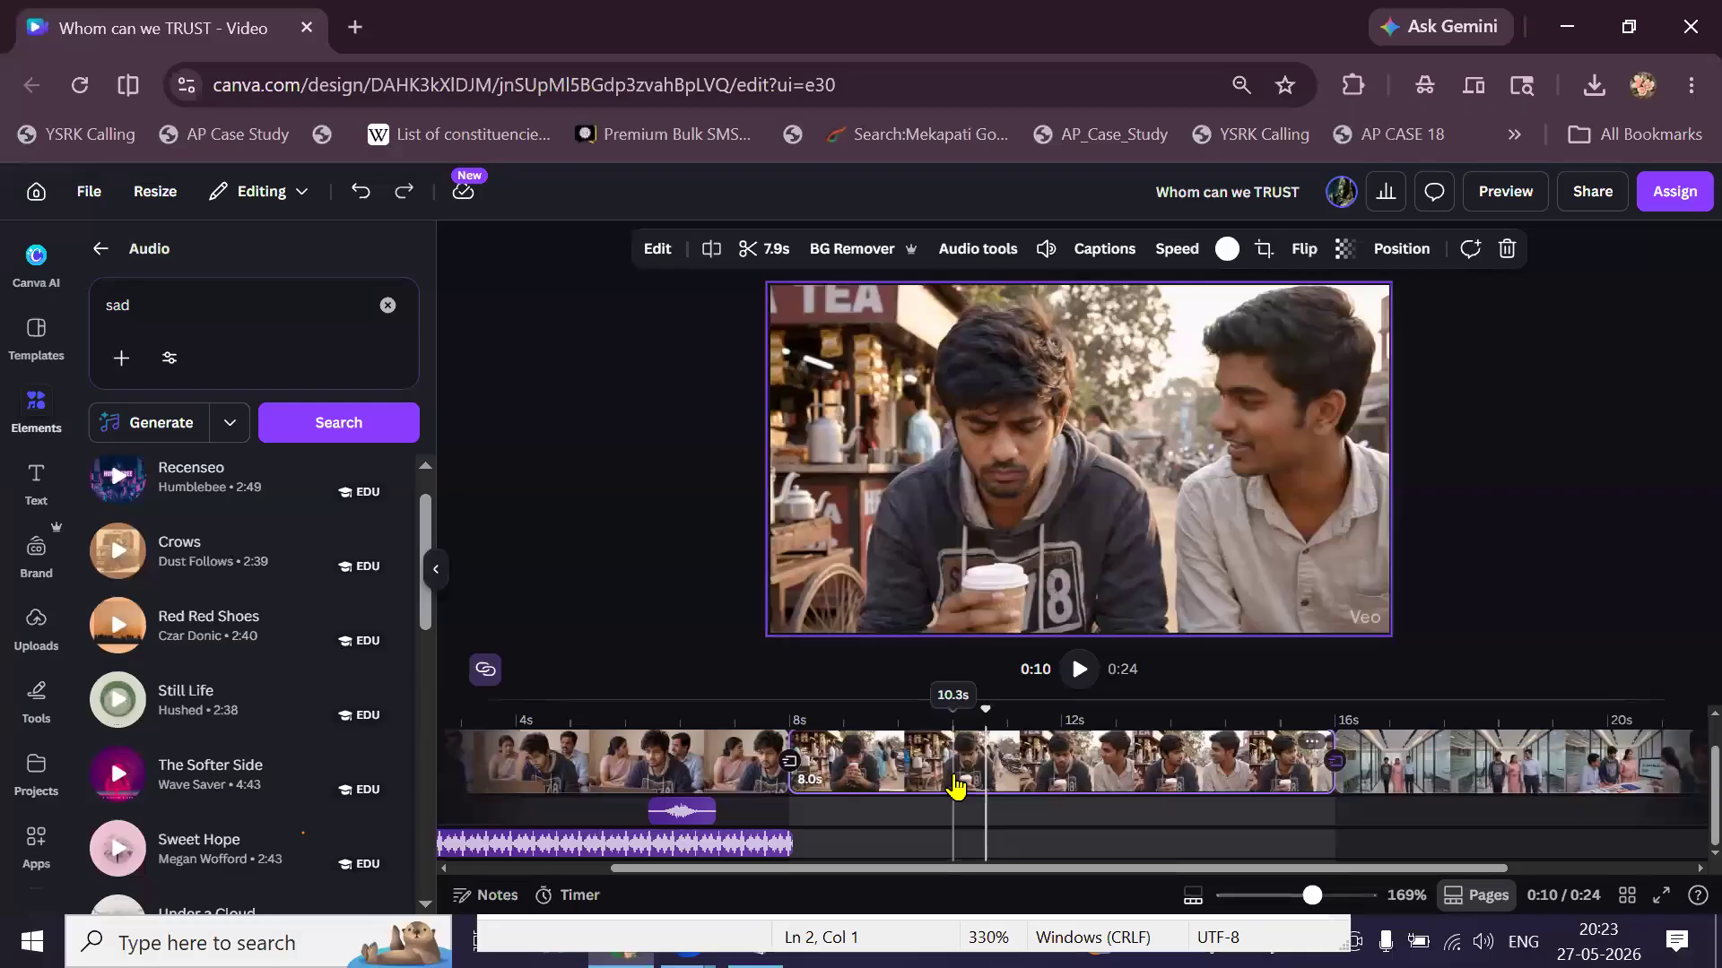
click(686, 853)
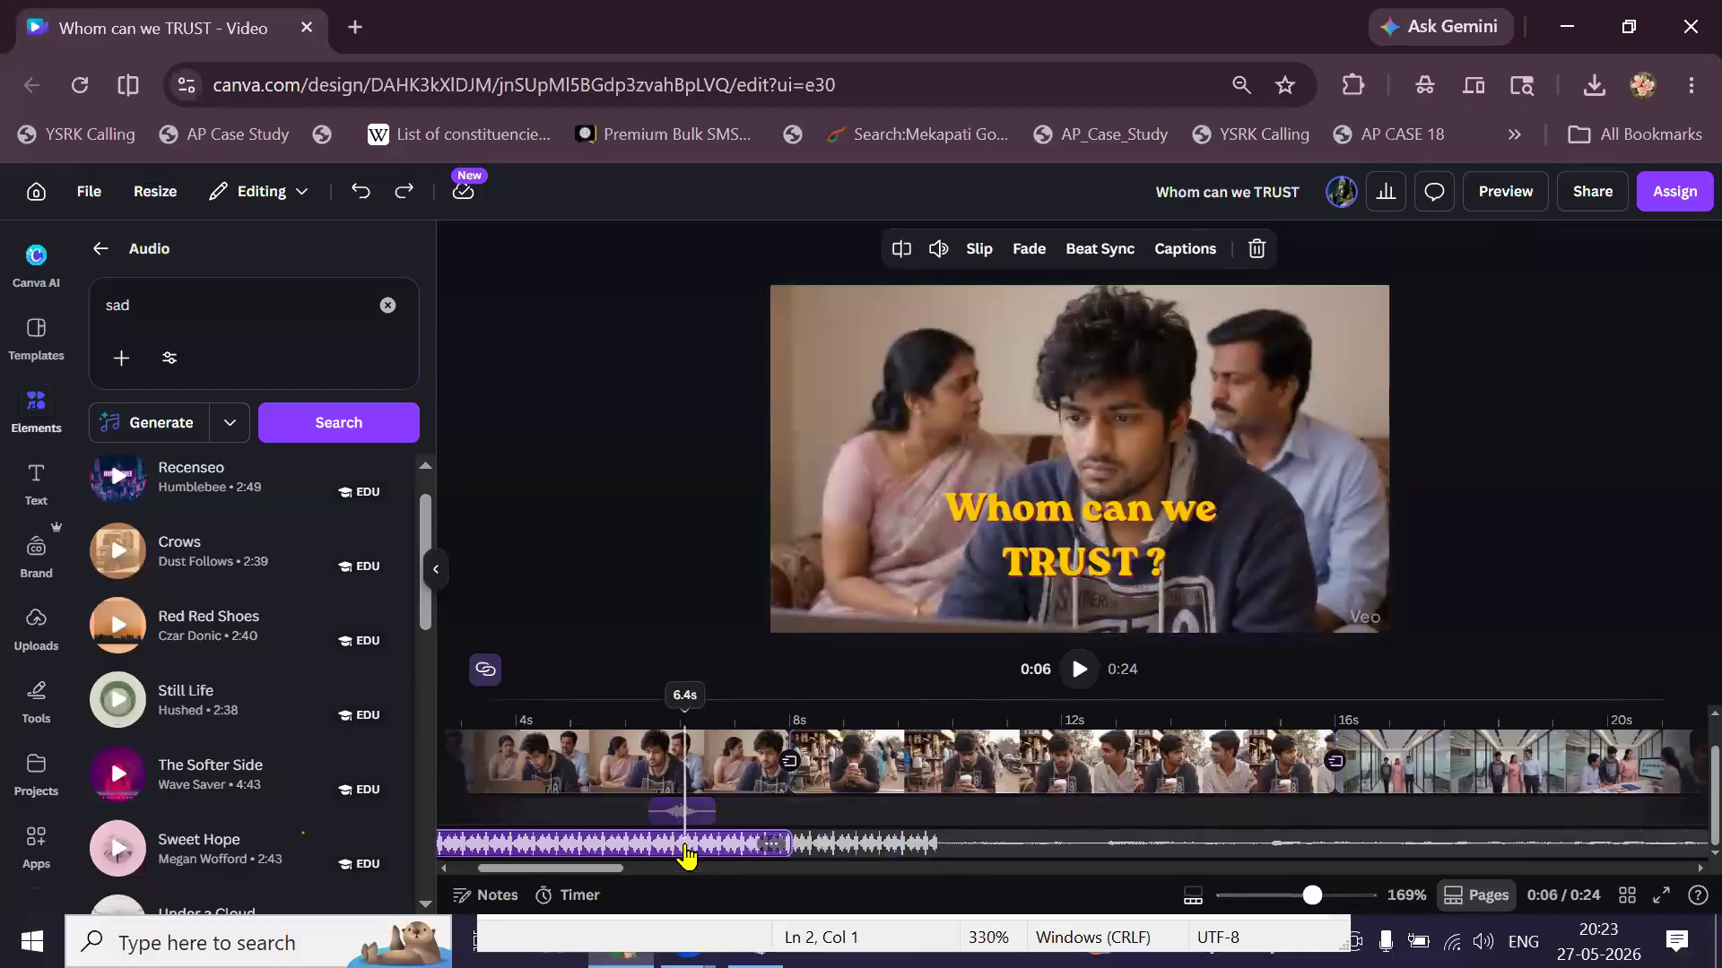
click(951, 255)
drag(899, 305, 849, 320)
click(627, 506)
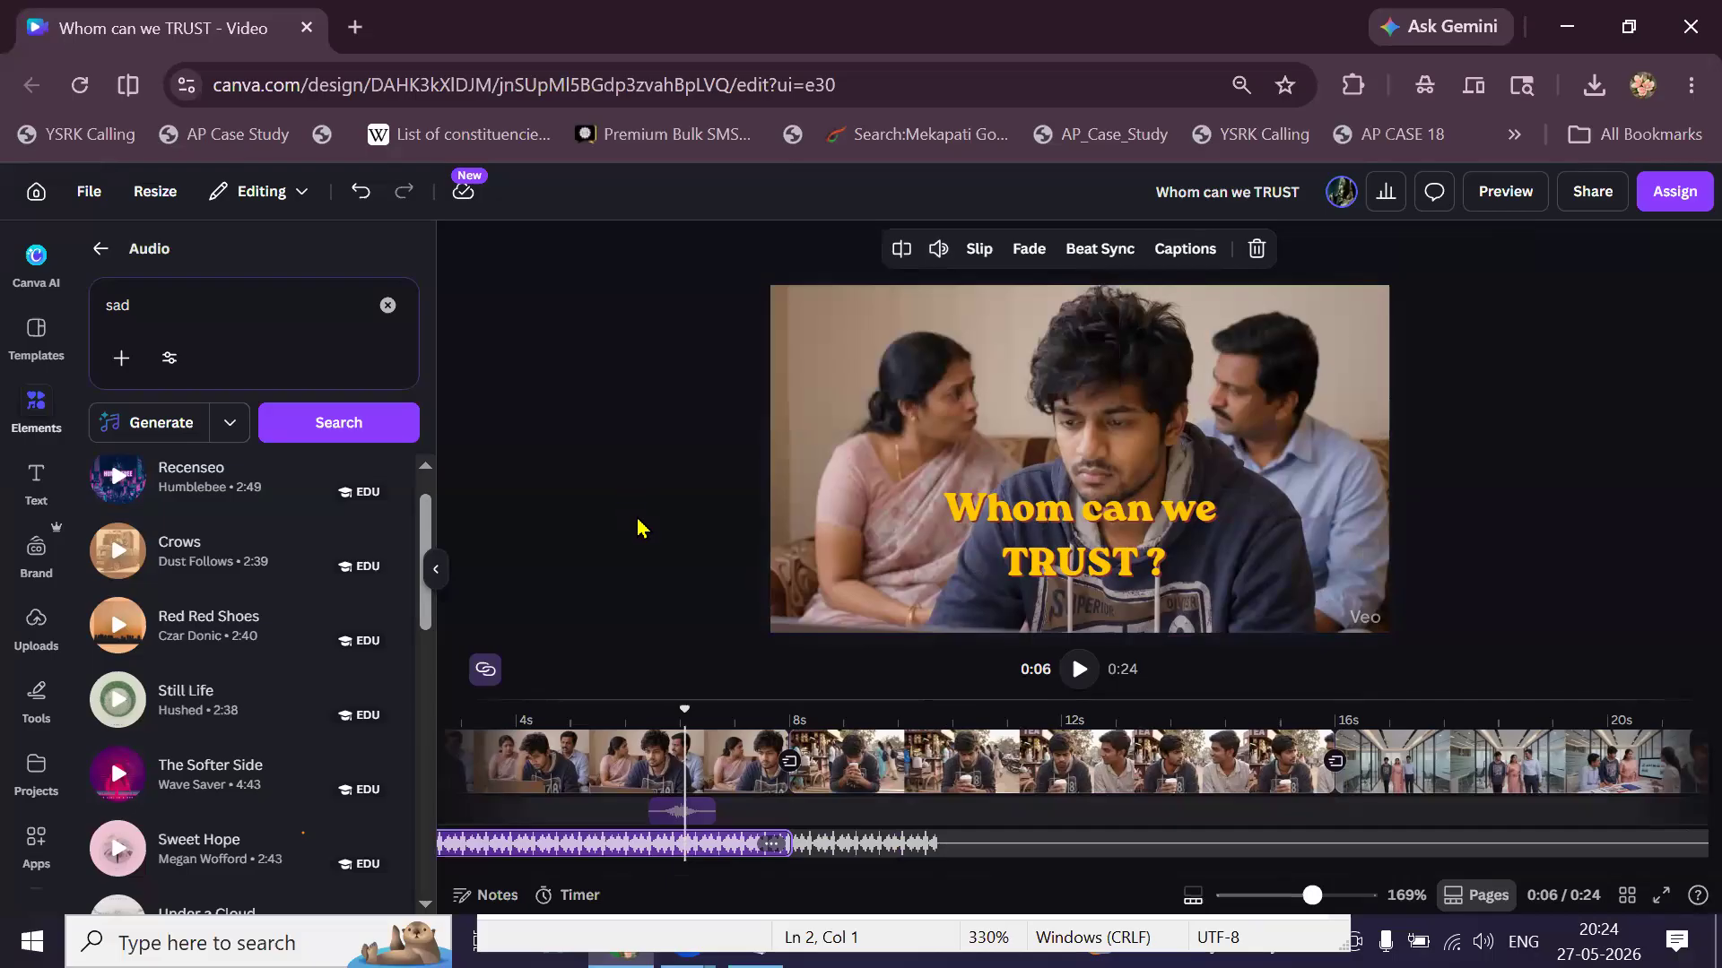
Give the Still Life music a 0.8s fade-out.
click(1031, 252)
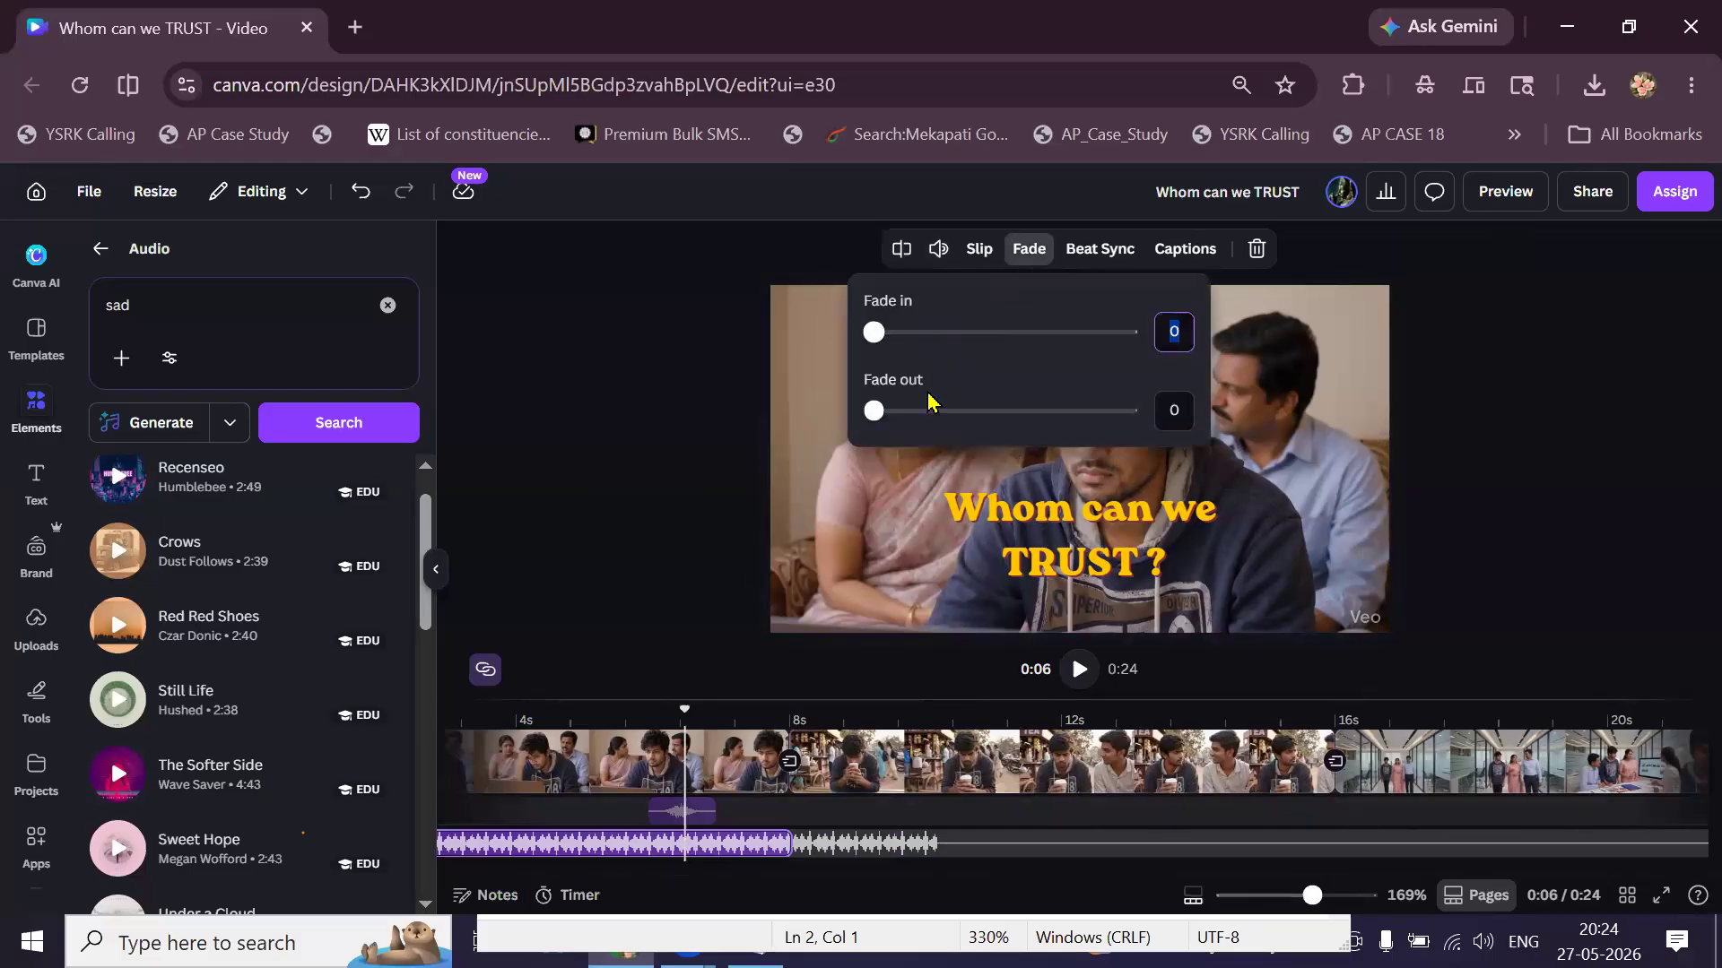
click(926, 411)
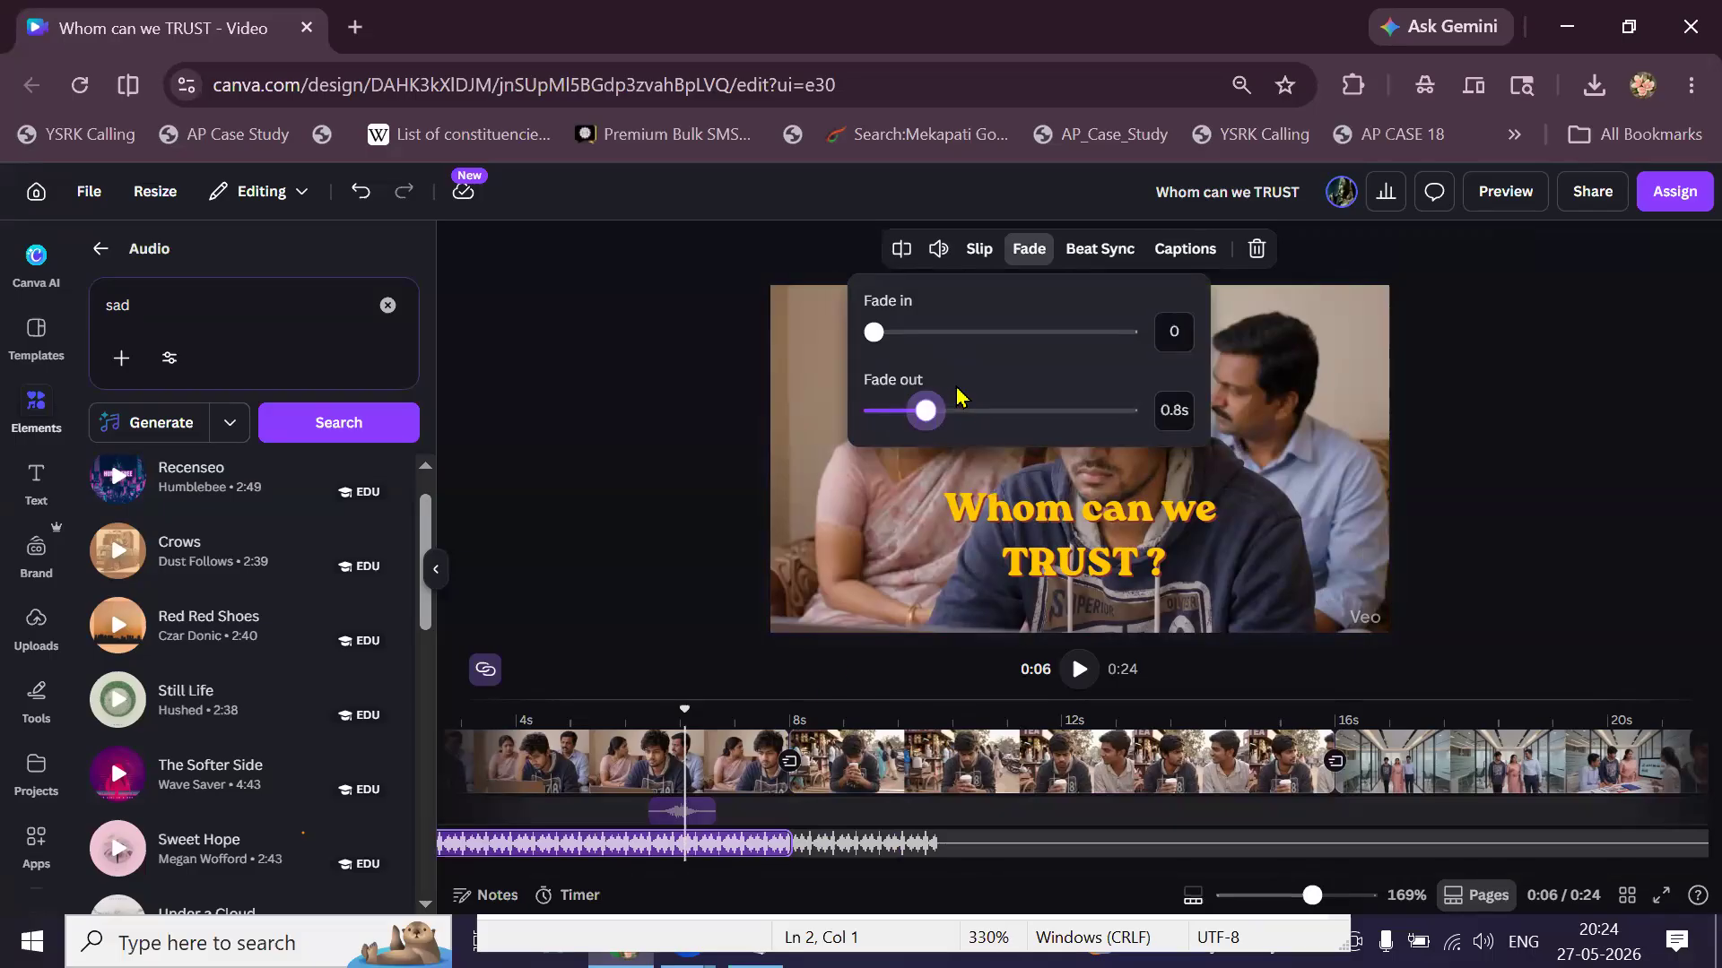
click(568, 659)
scroll(480, 719, left, 3)
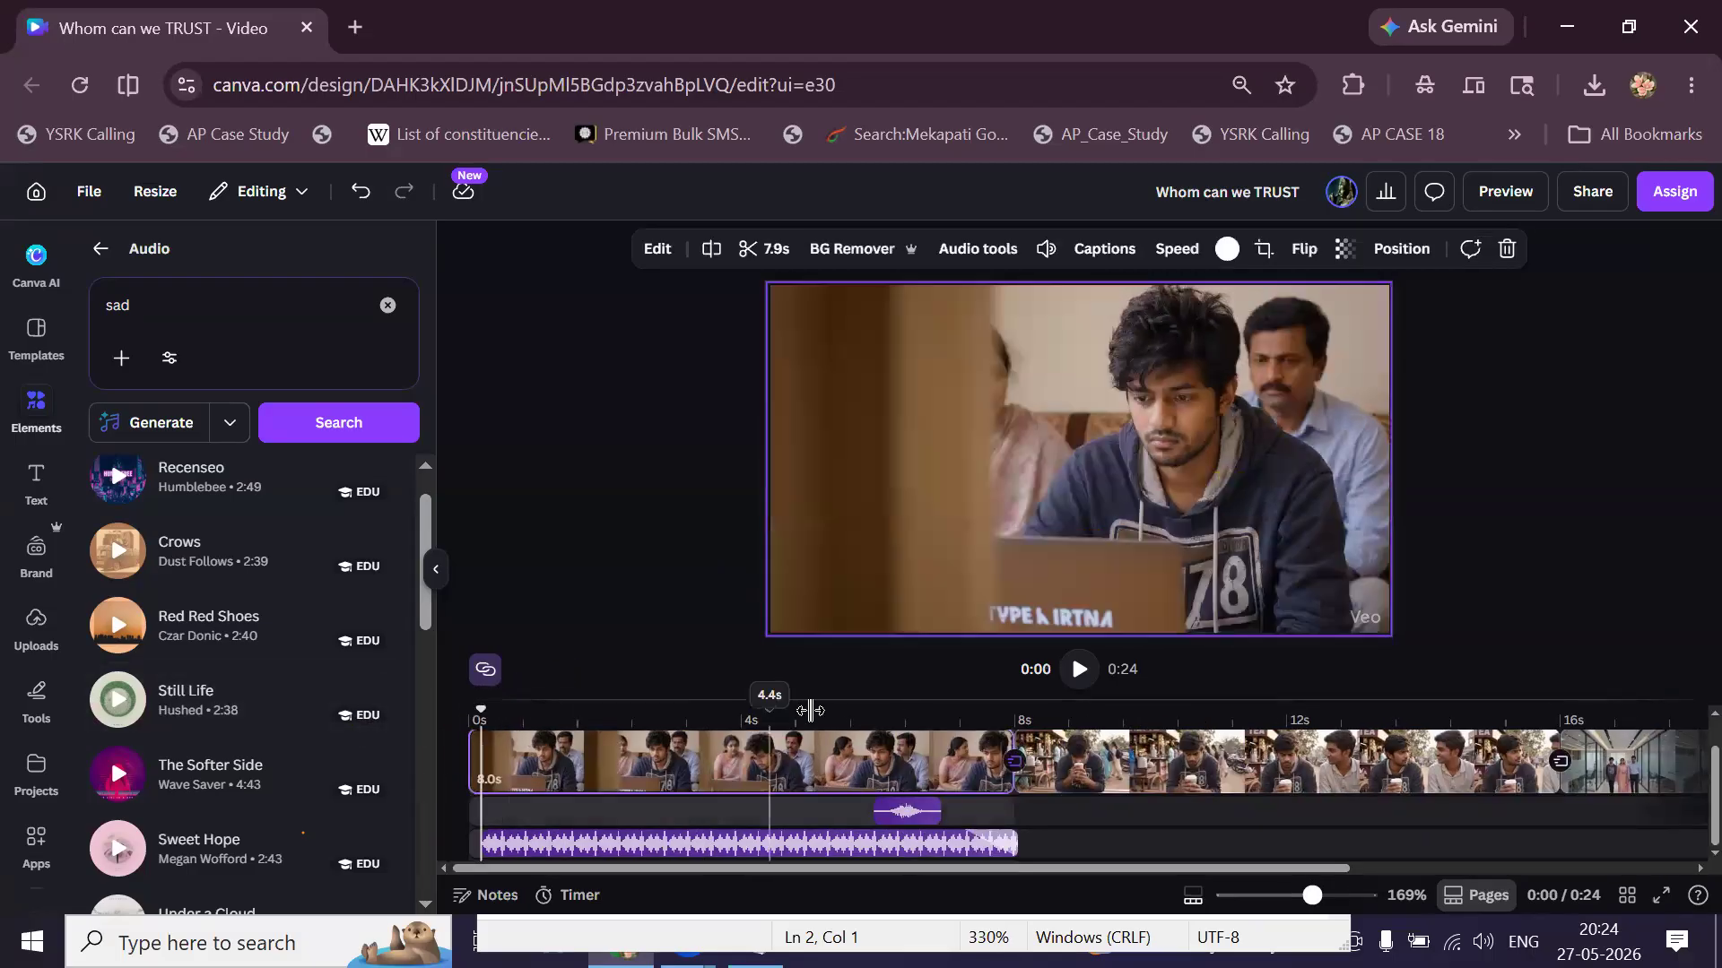
click(1077, 670)
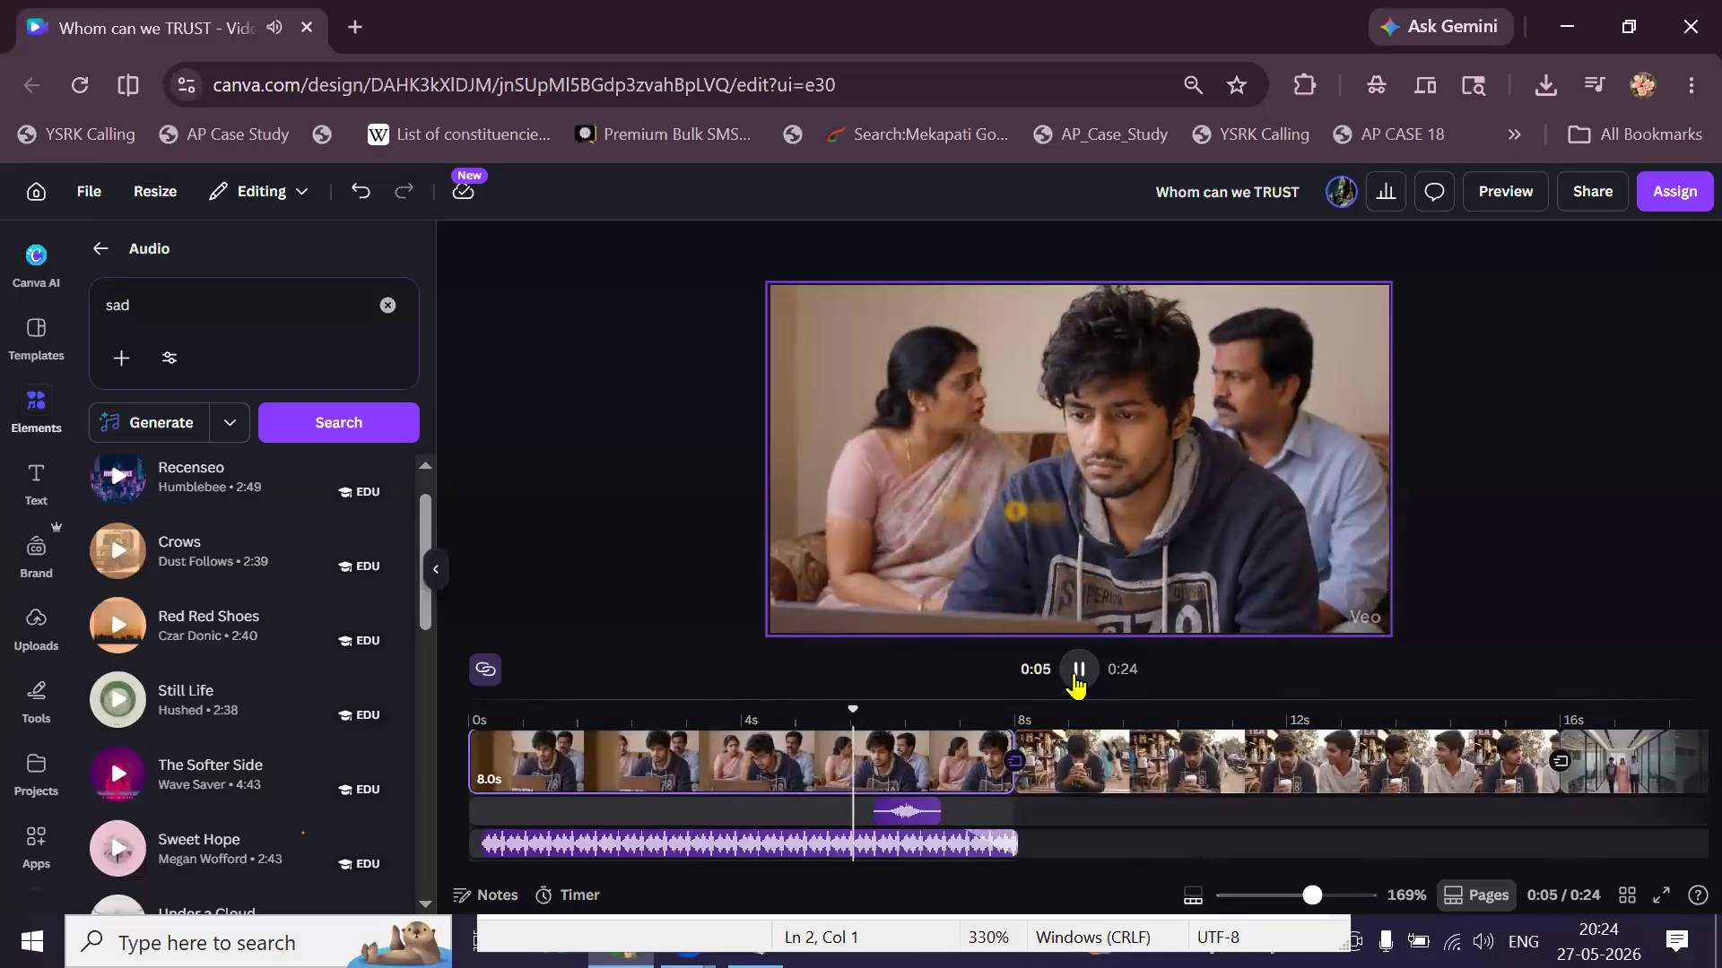
click(1077, 669)
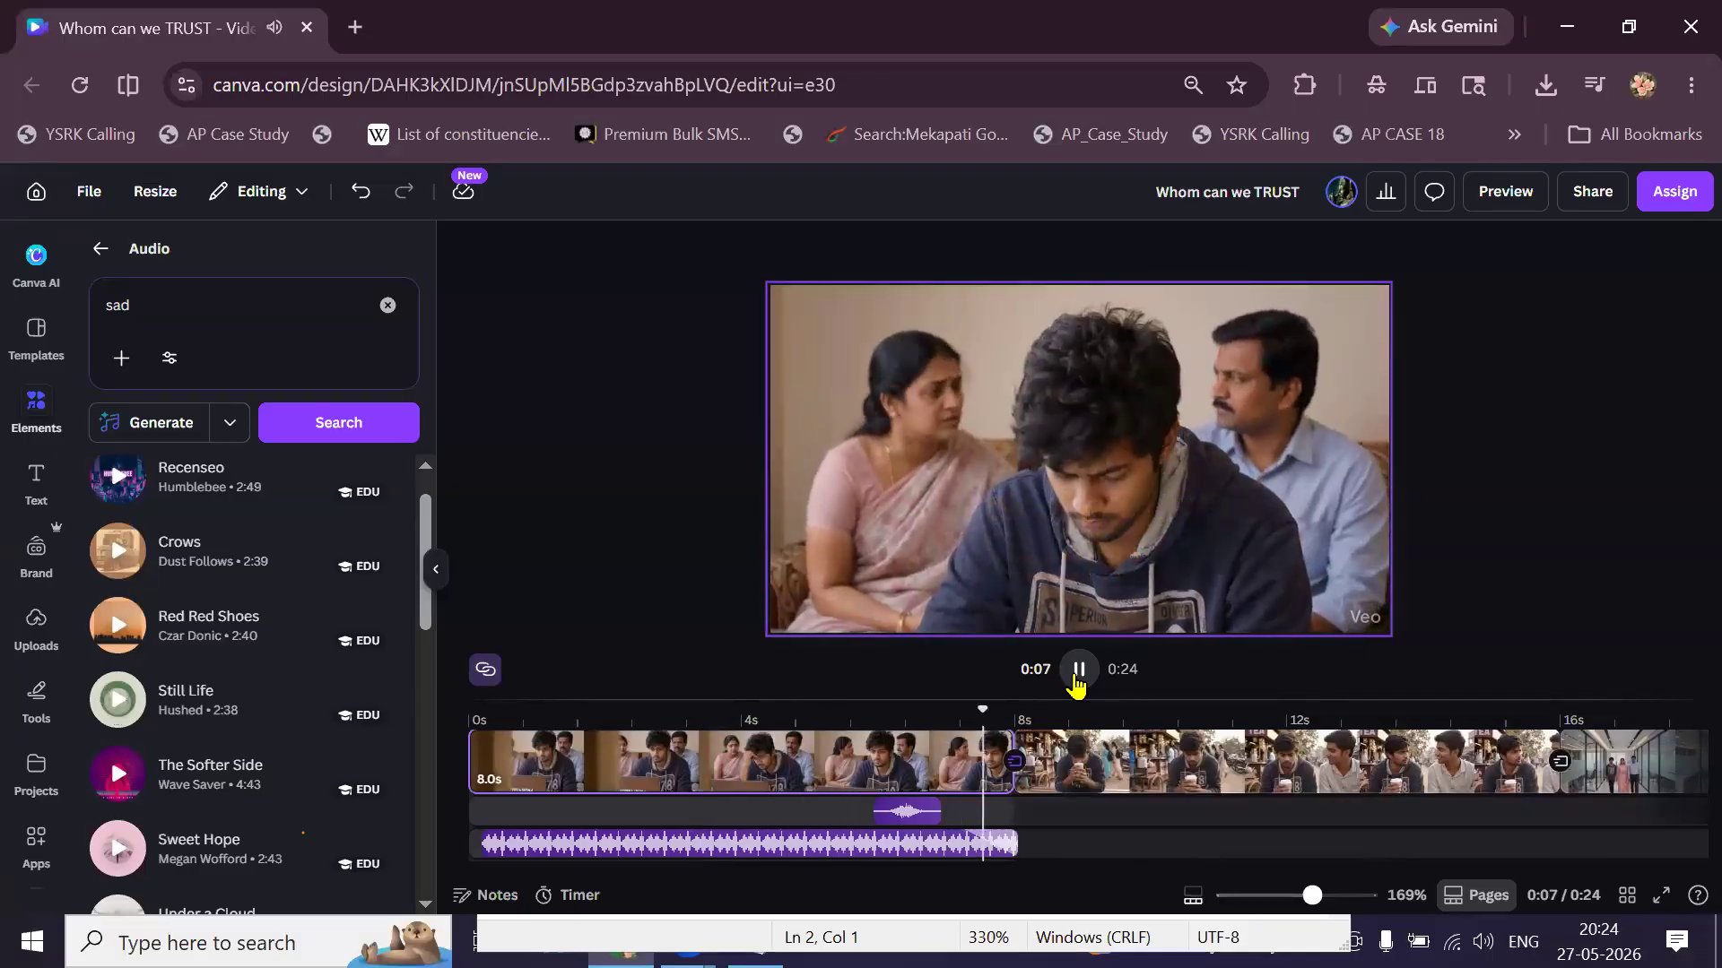
click(915, 847)
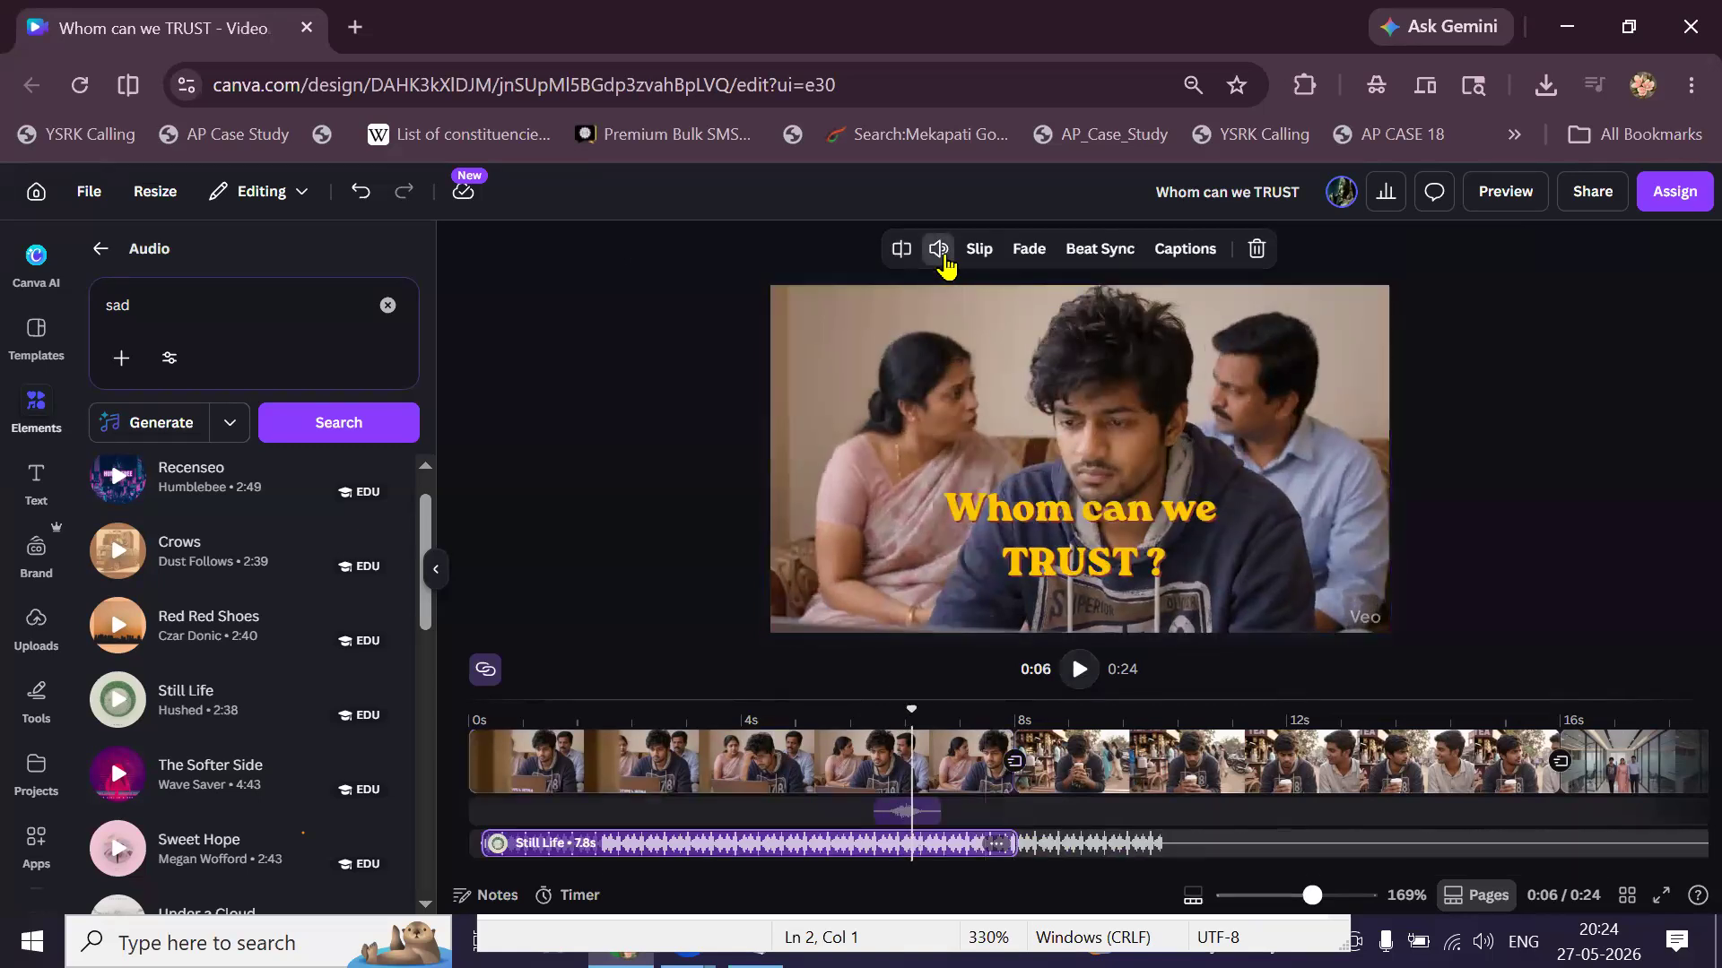
click(938, 248)
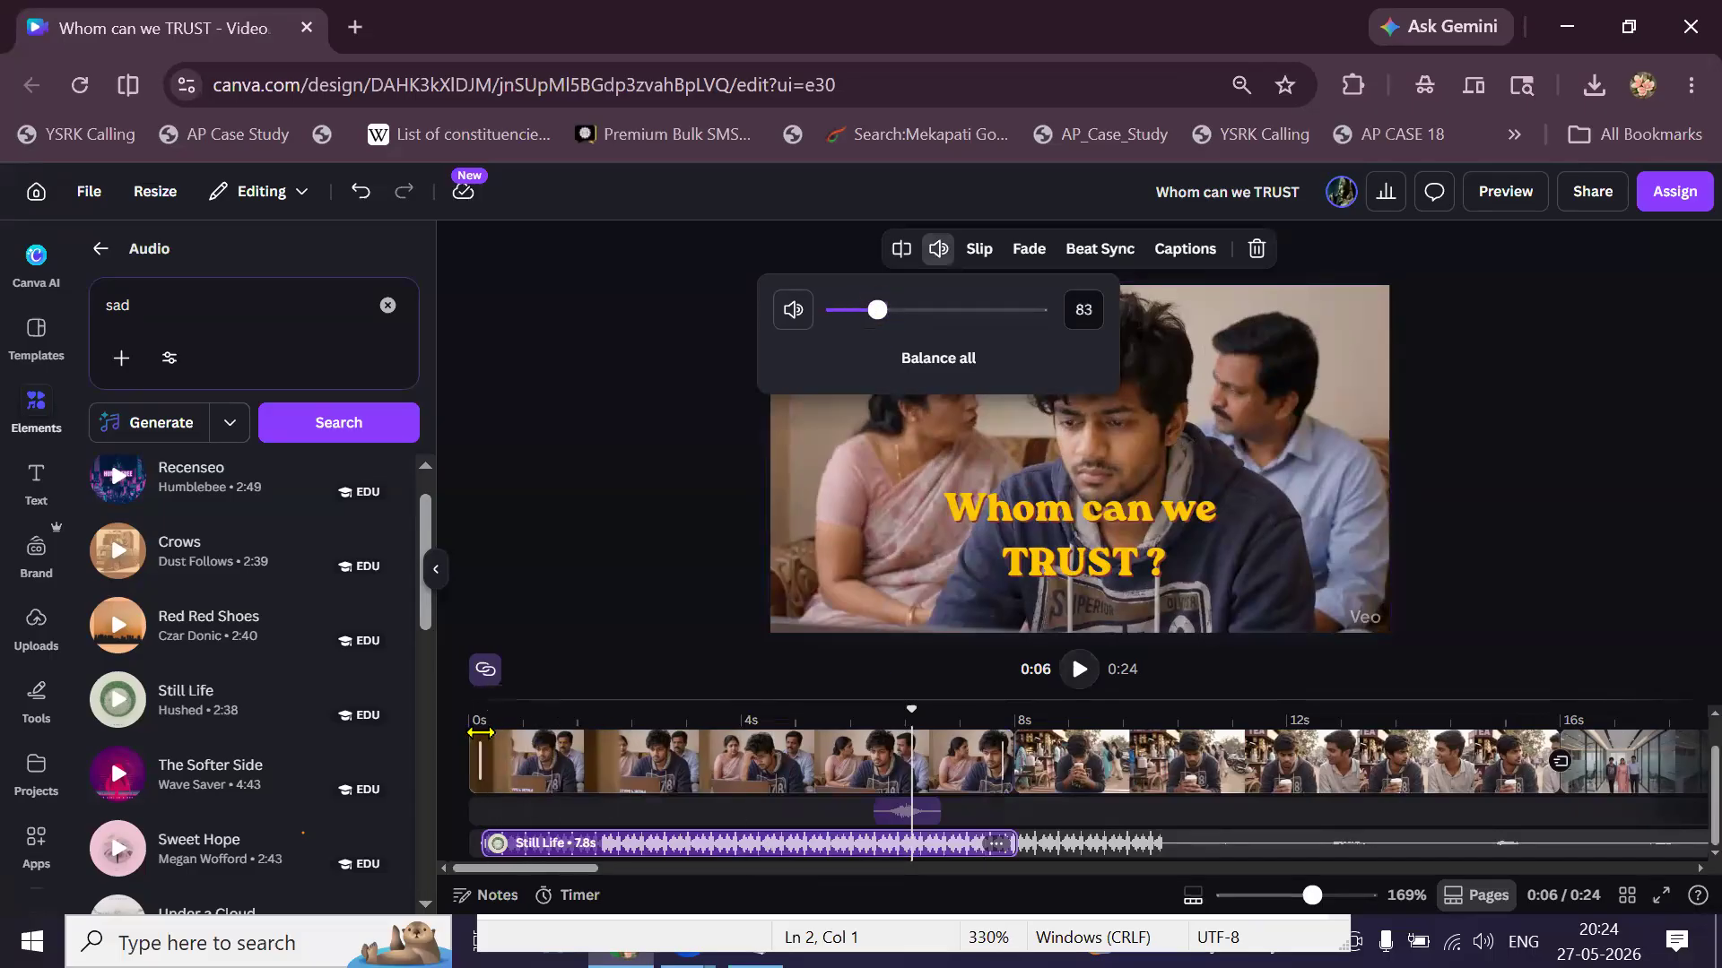
click(484, 760)
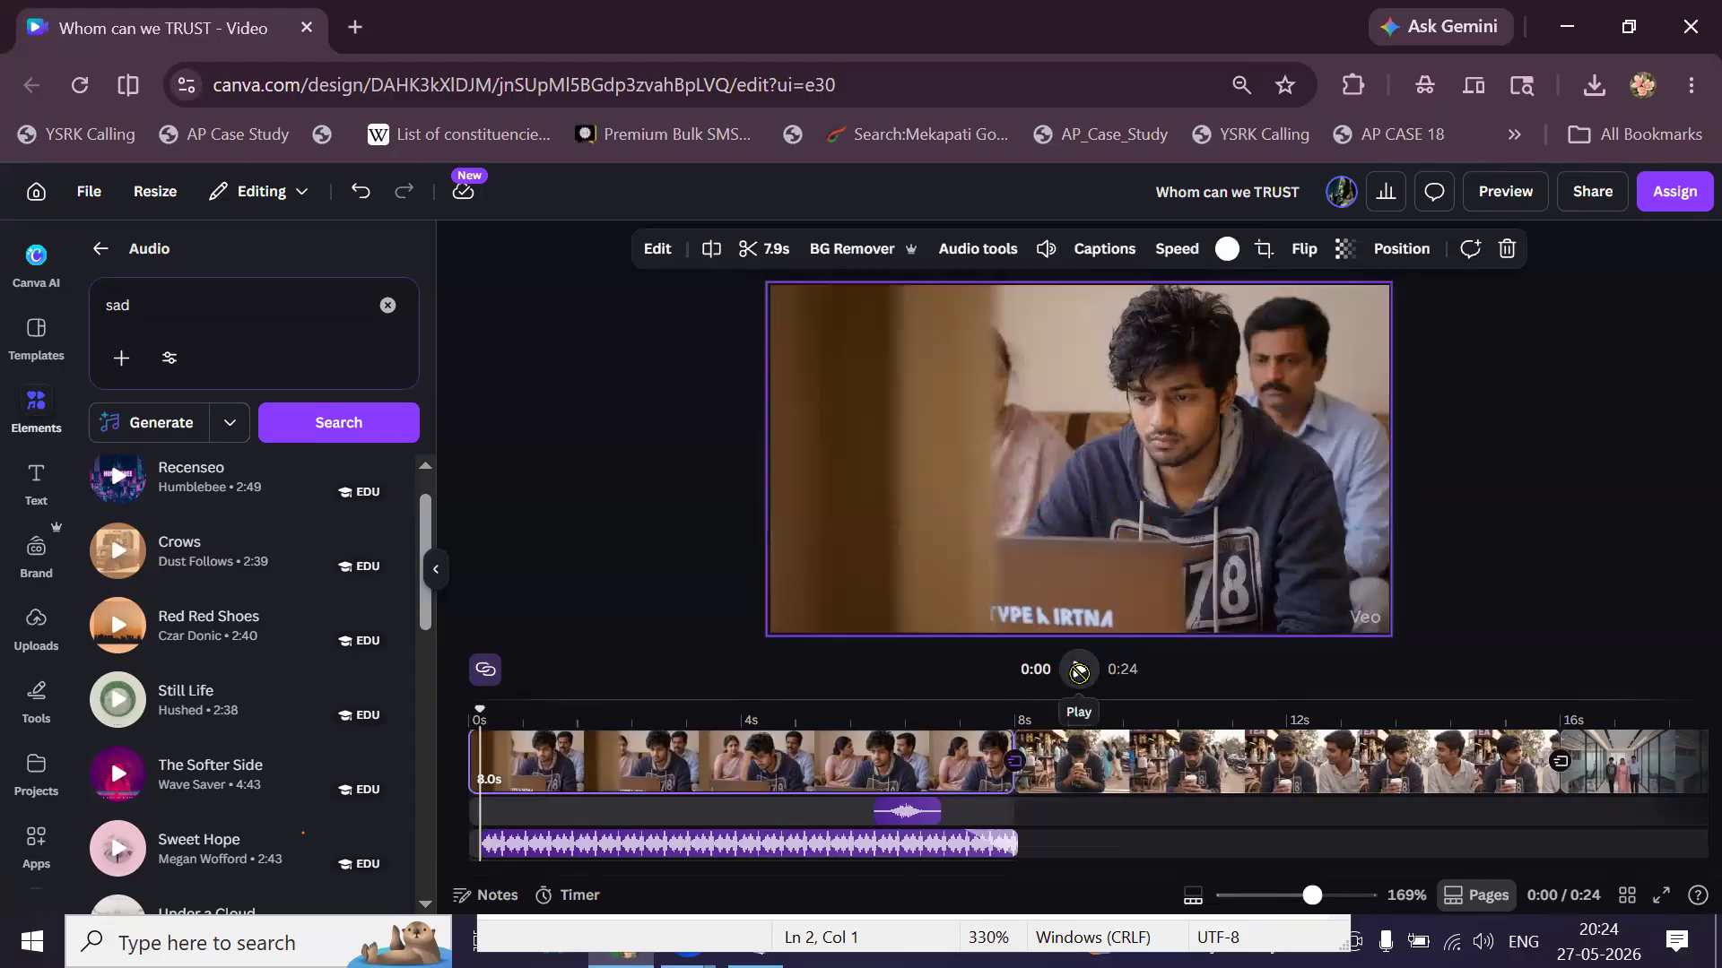
click(1079, 675)
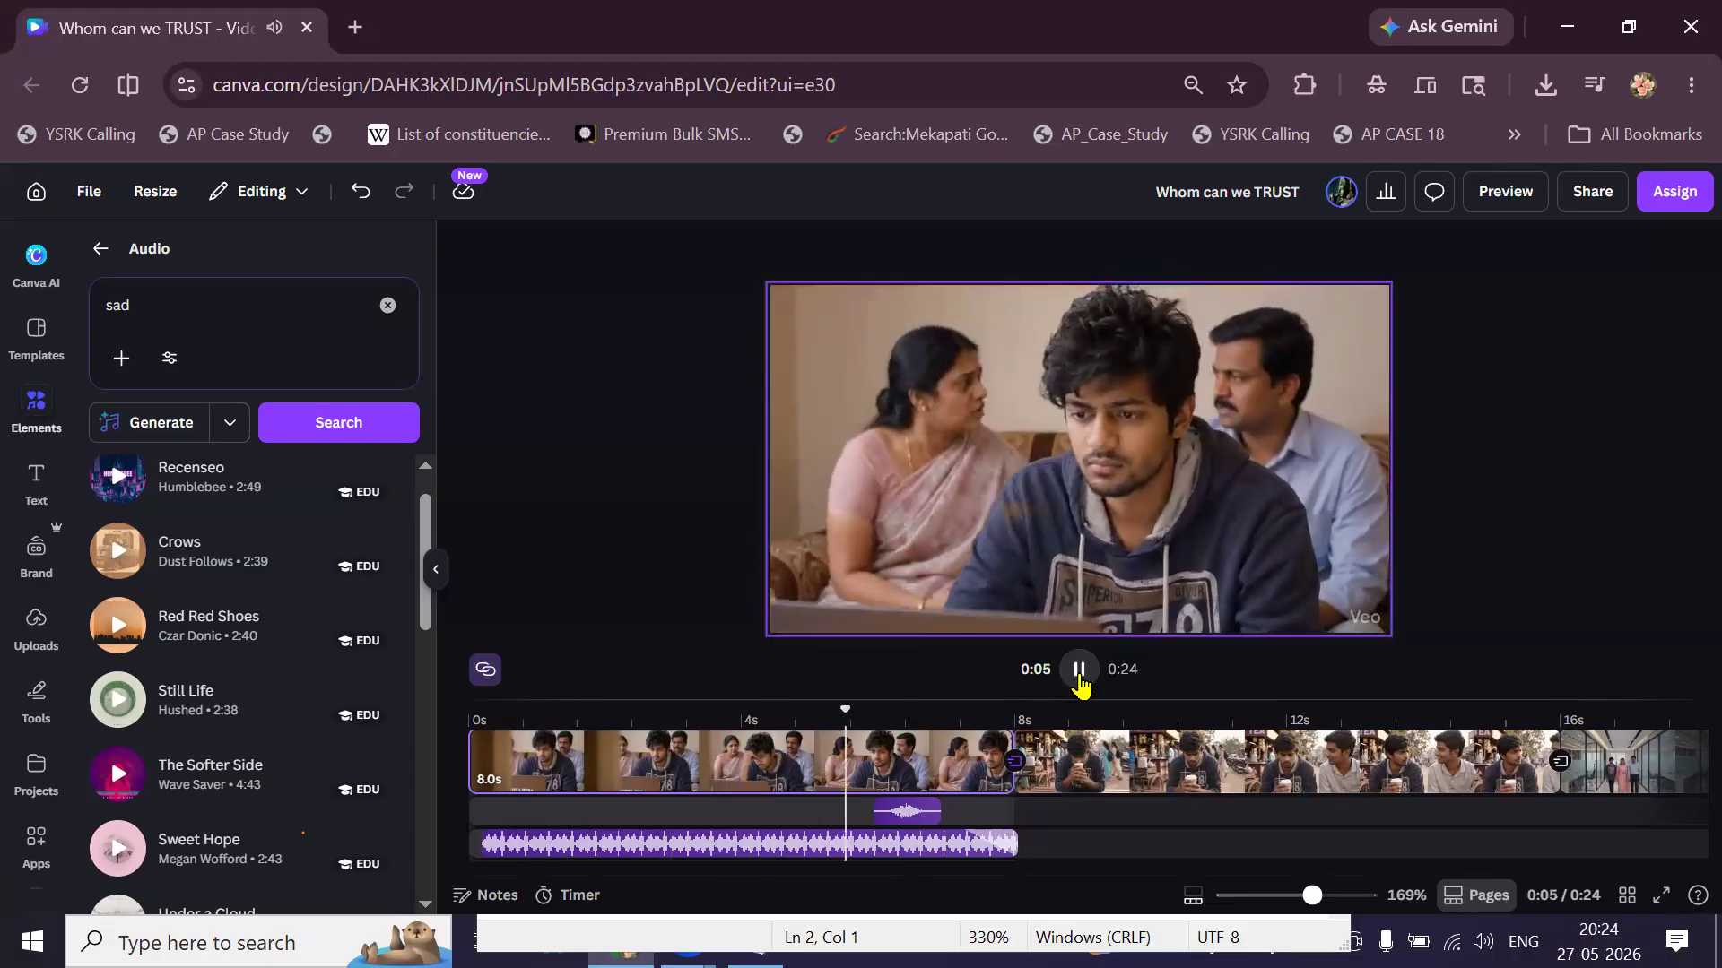
click(1079, 669)
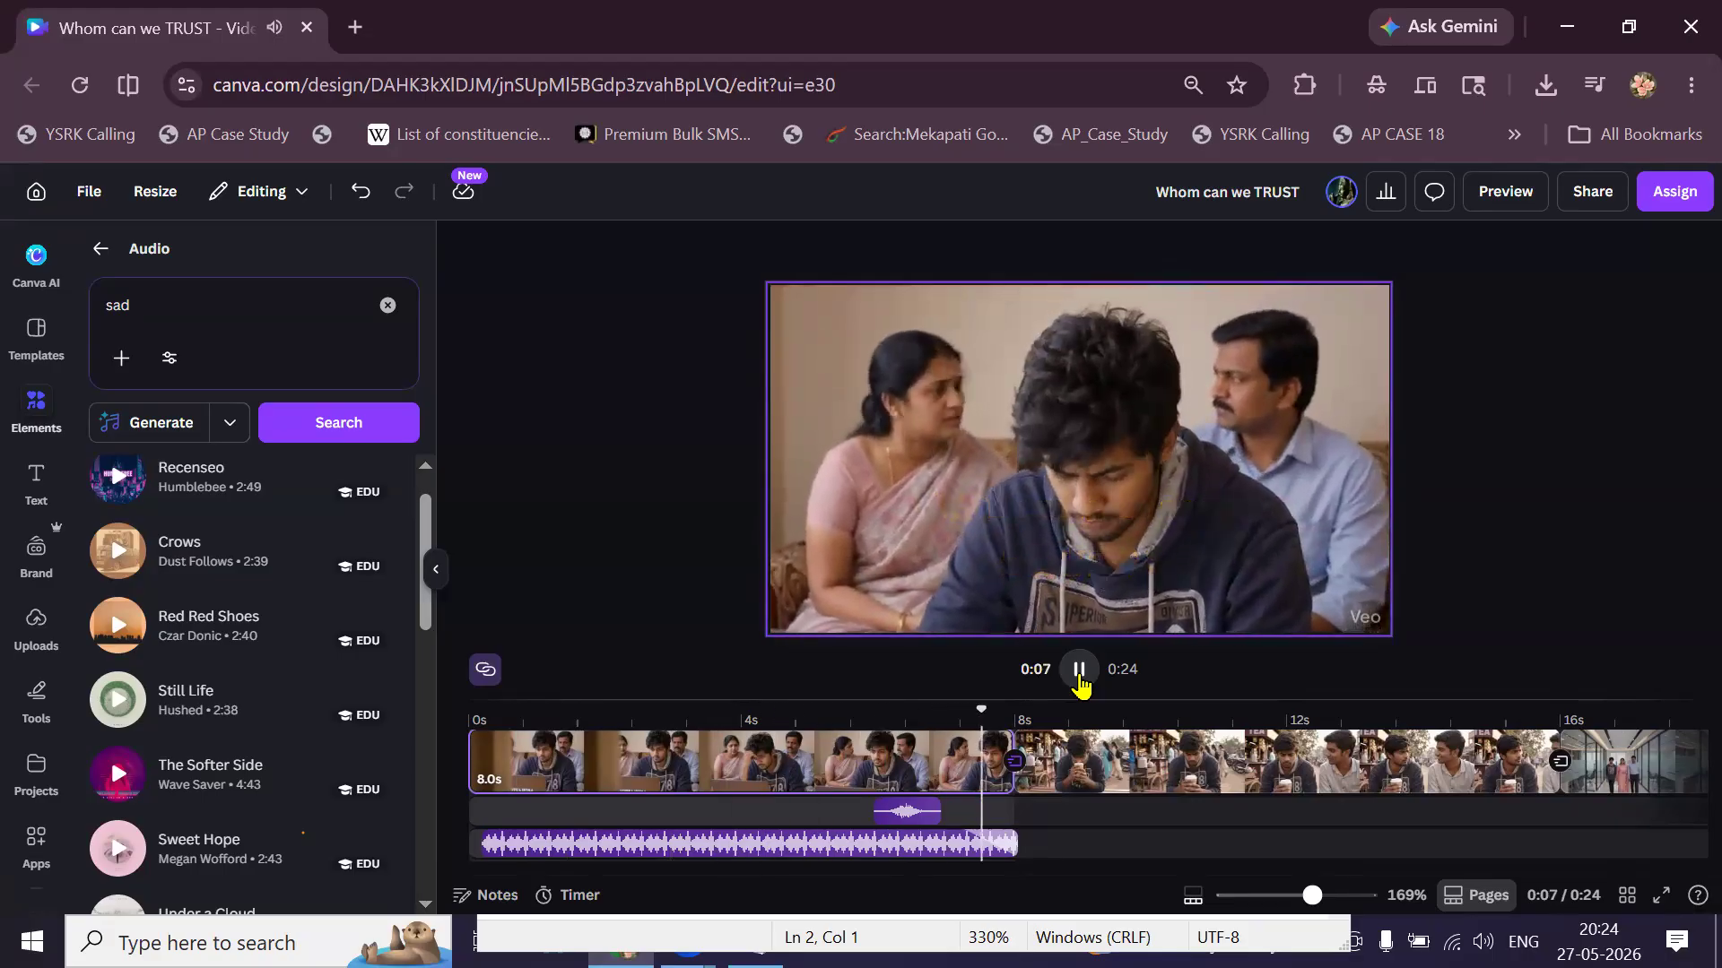
click(949, 842)
double_click(949, 843)
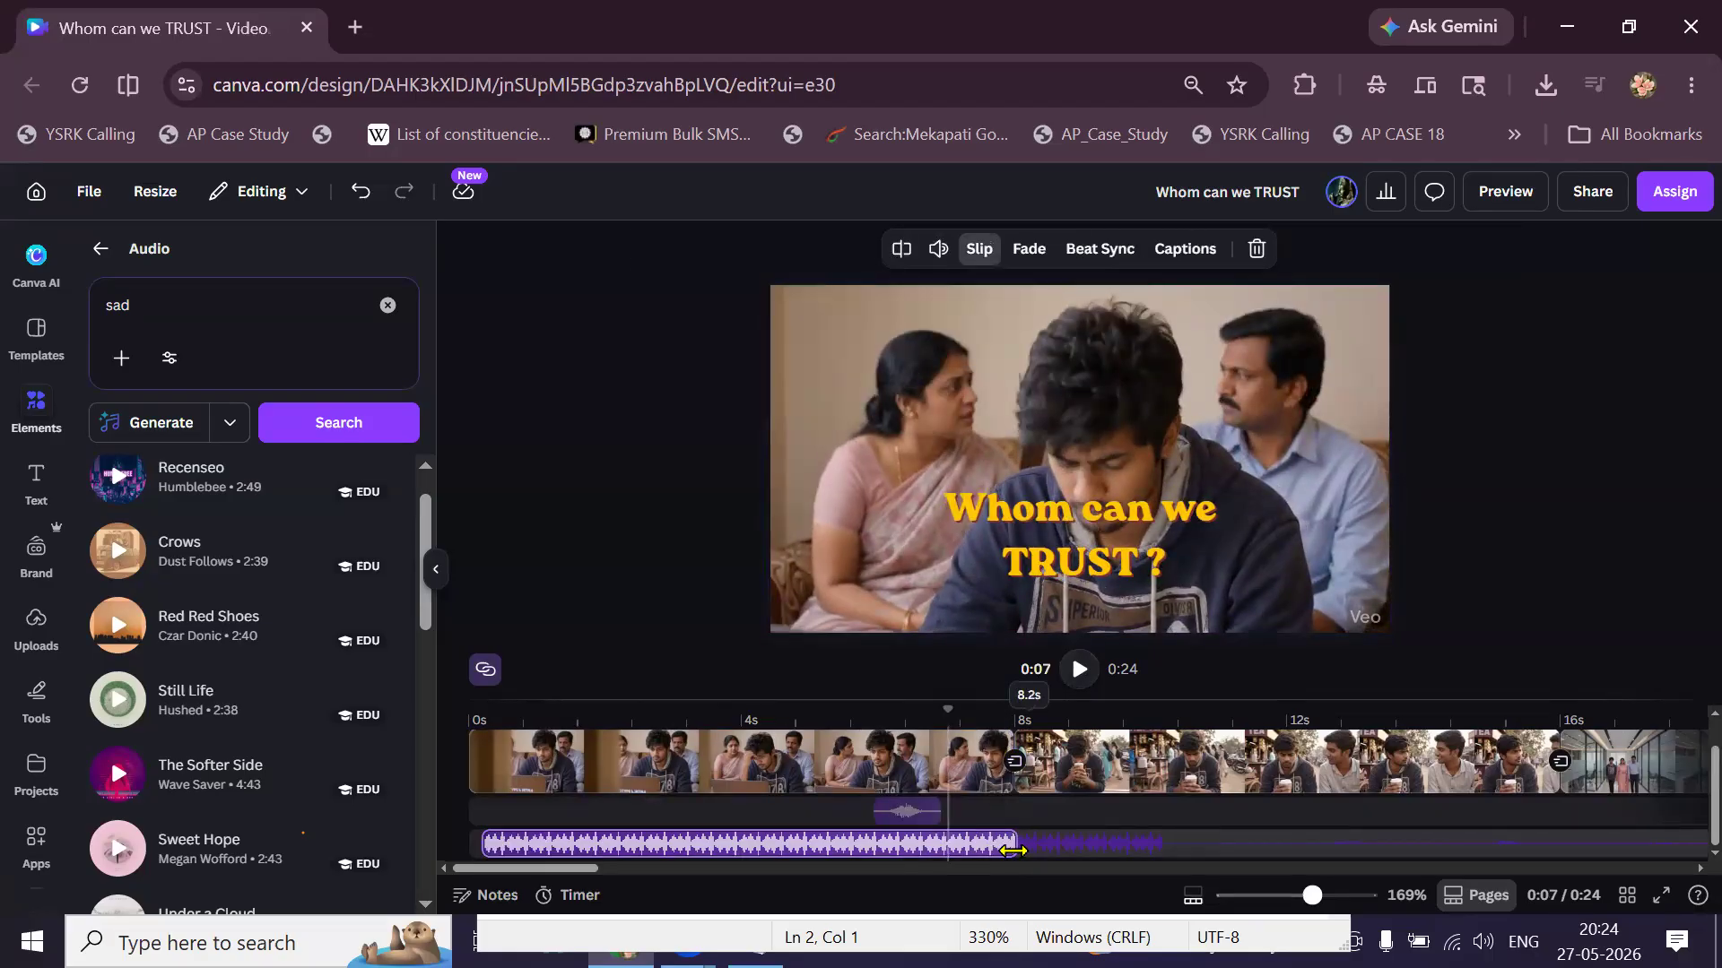
Slip and trim the Still Life music clip, changing which part plays and where it ends.
drag(1147, 842, 1235, 846)
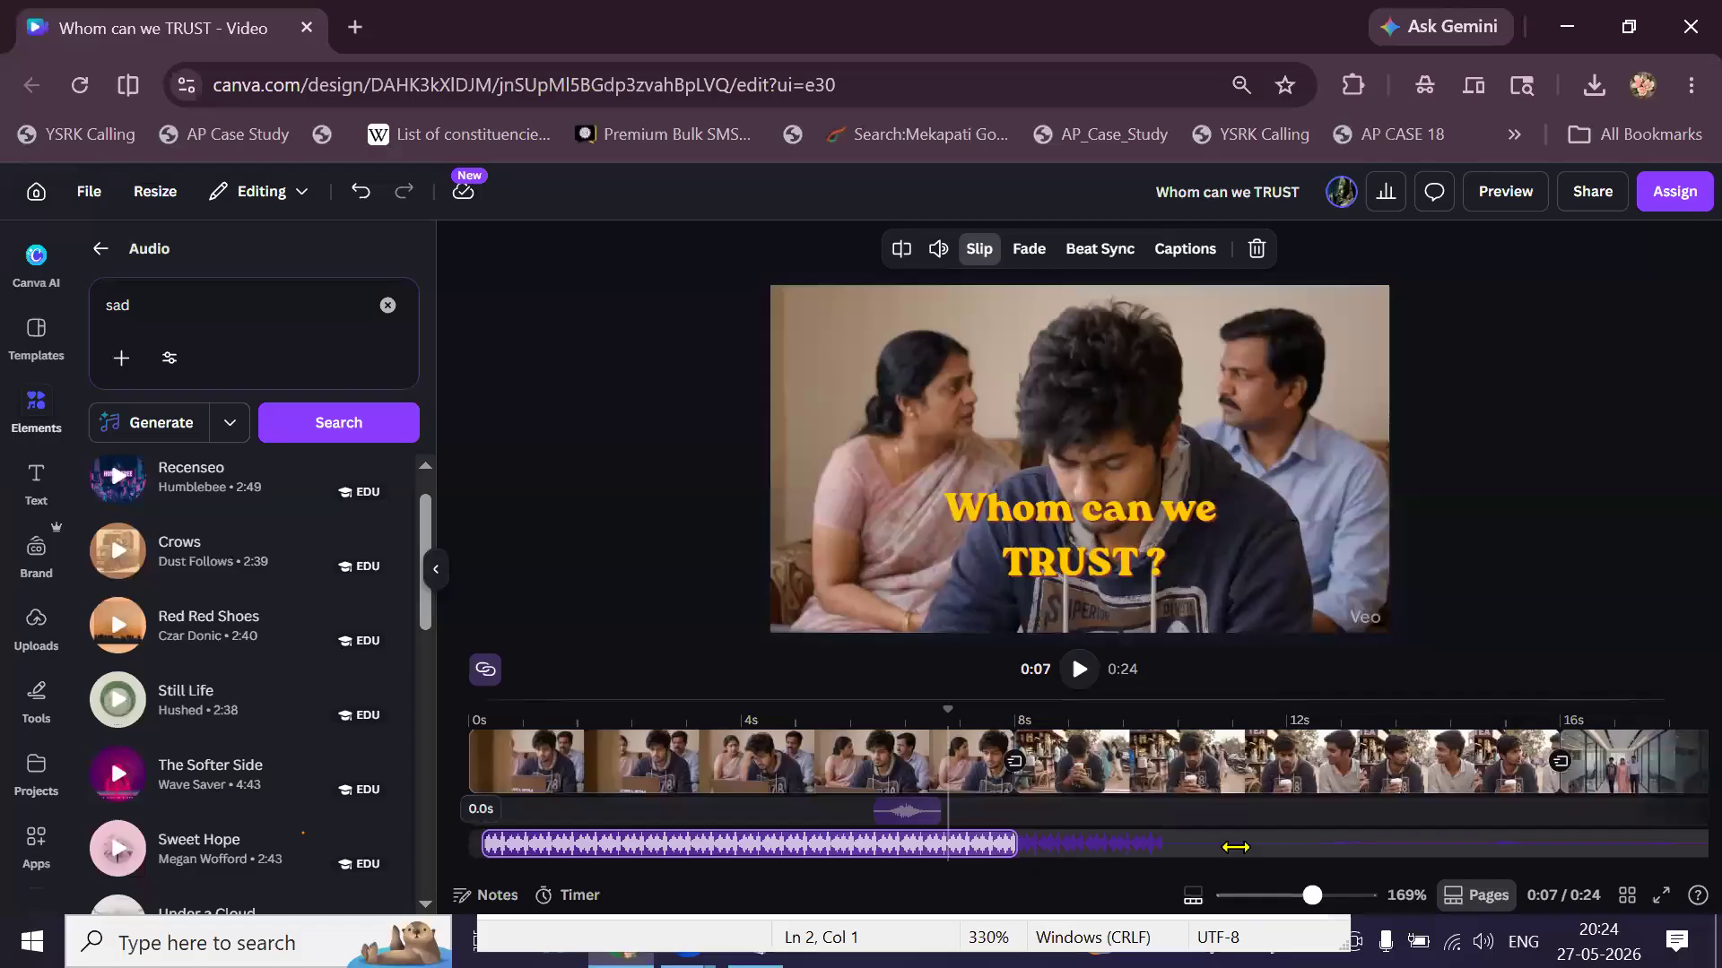
drag(994, 846, 1180, 836)
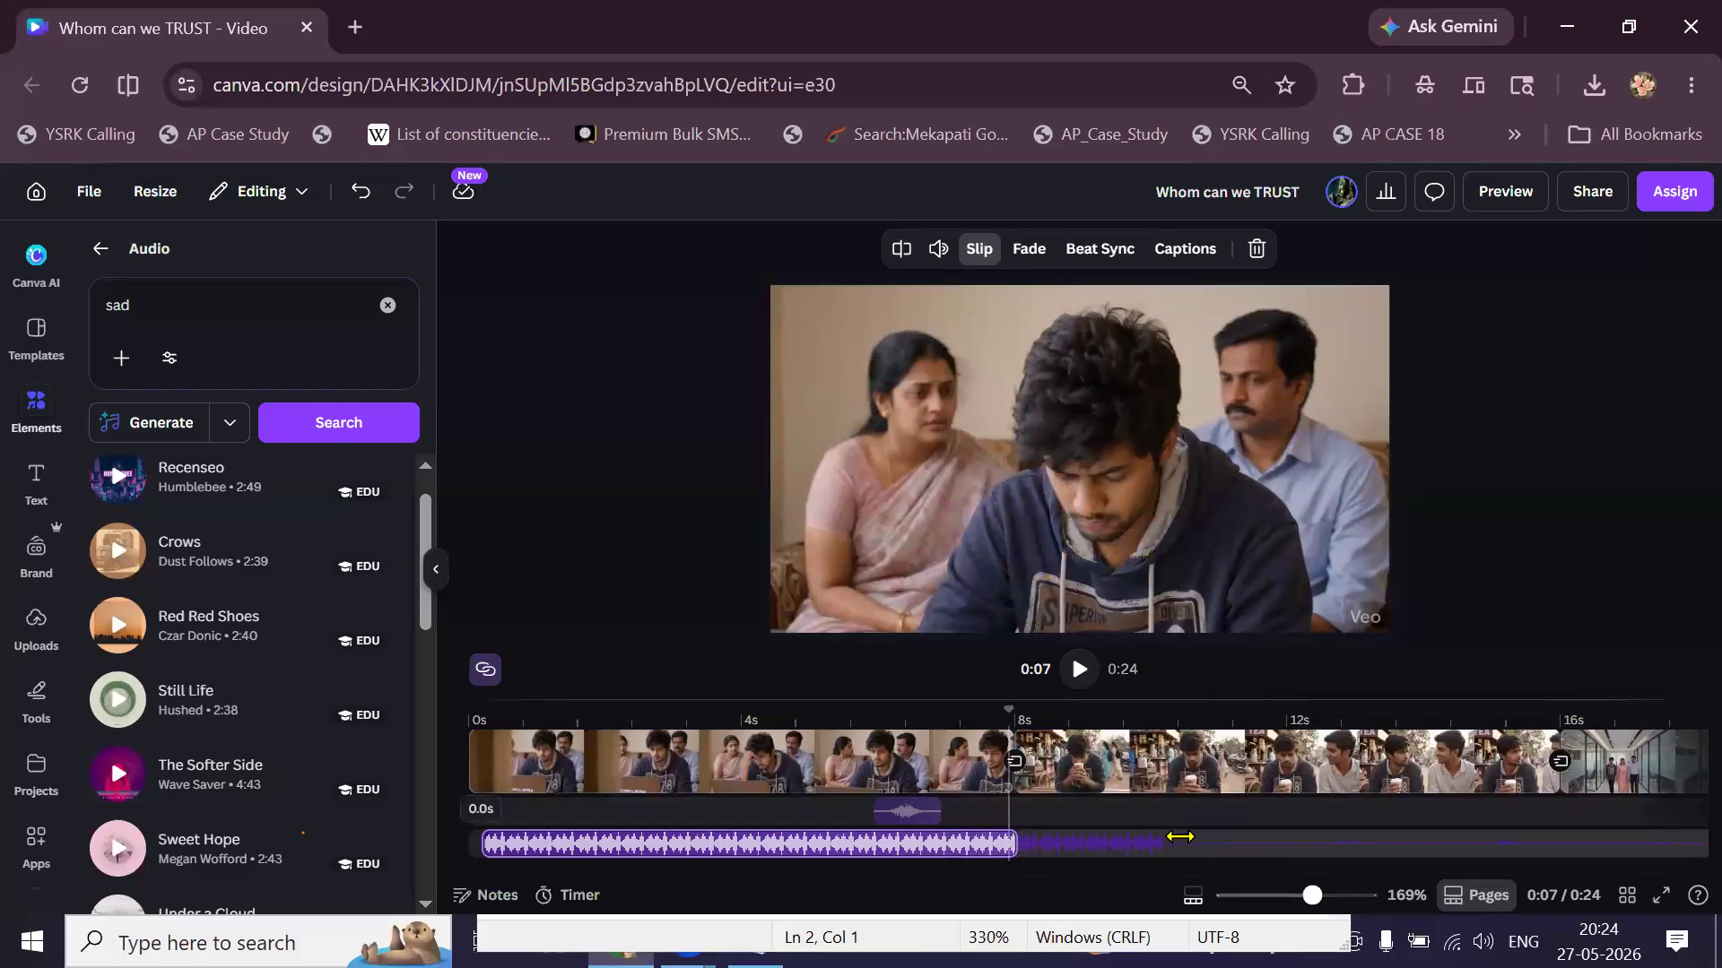
click(1175, 845)
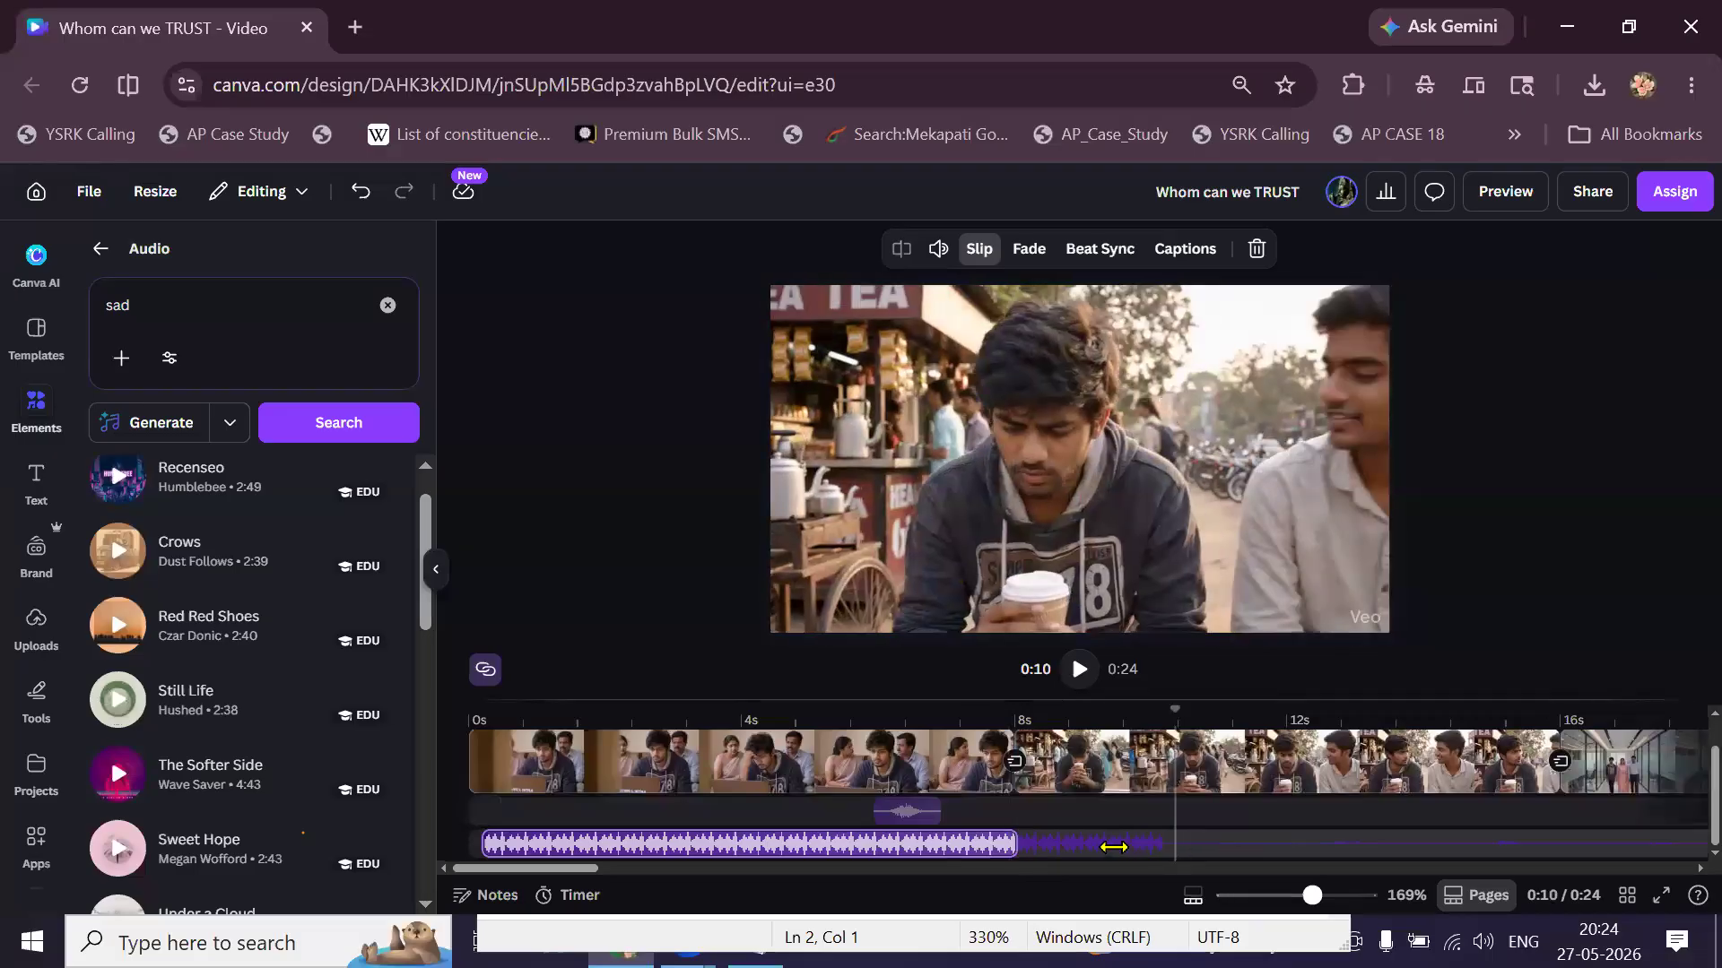
click(958, 852)
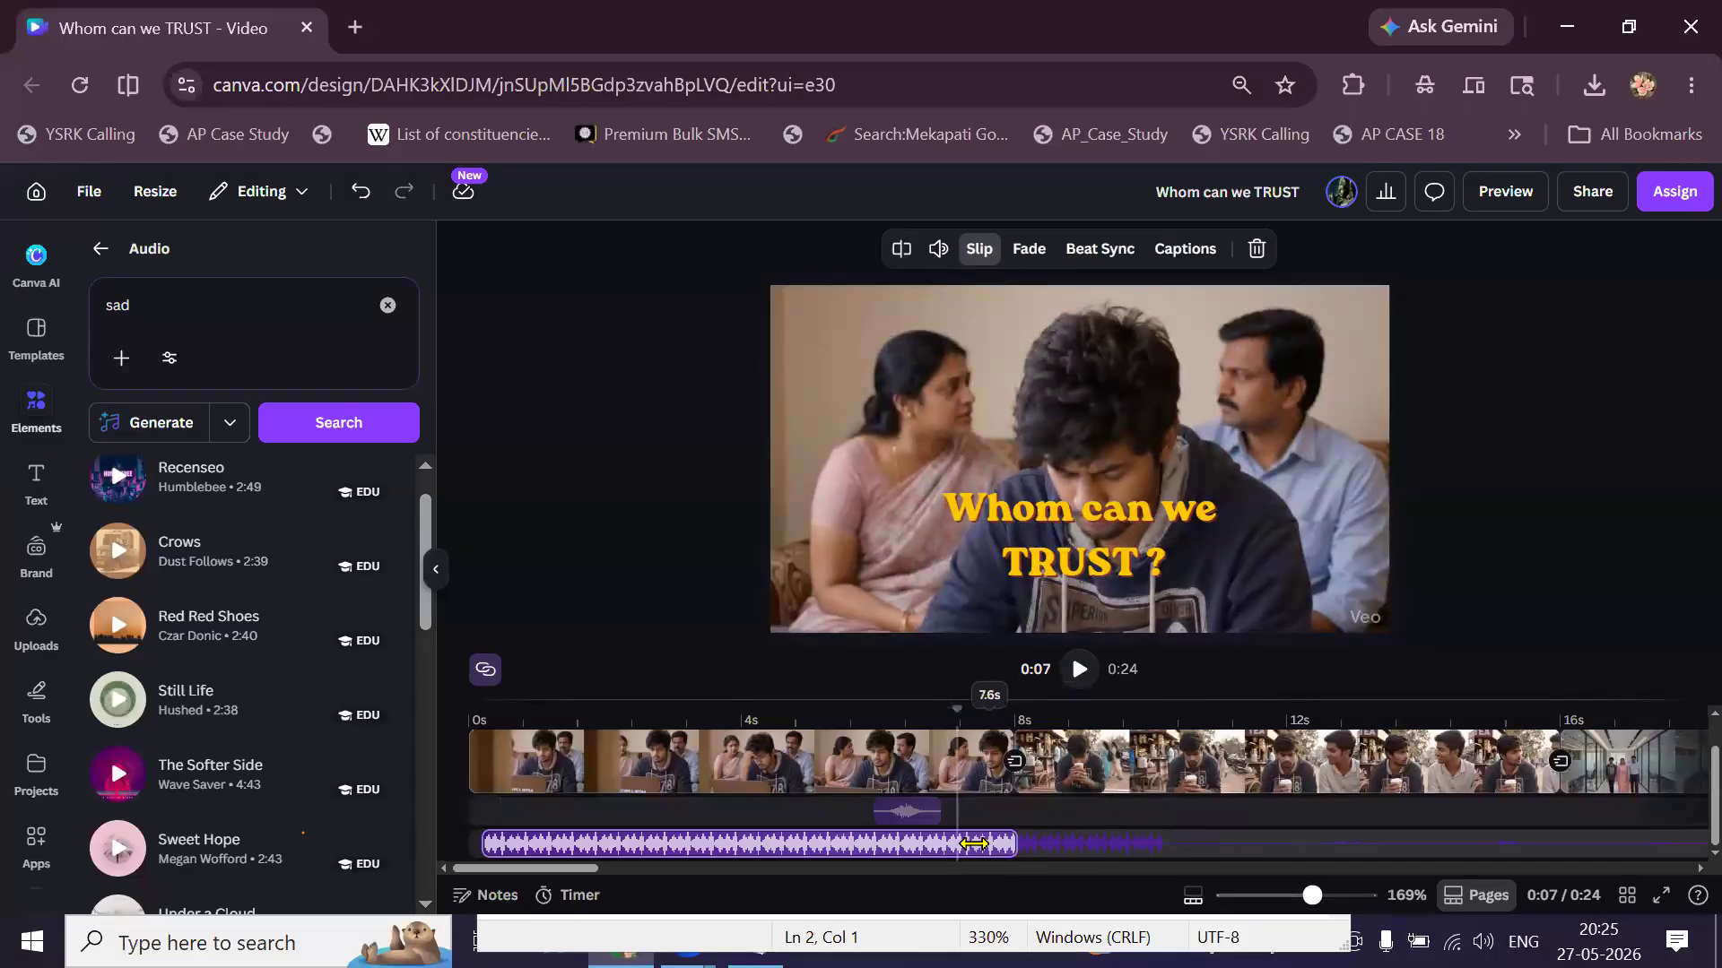
drag(974, 843, 1076, 842)
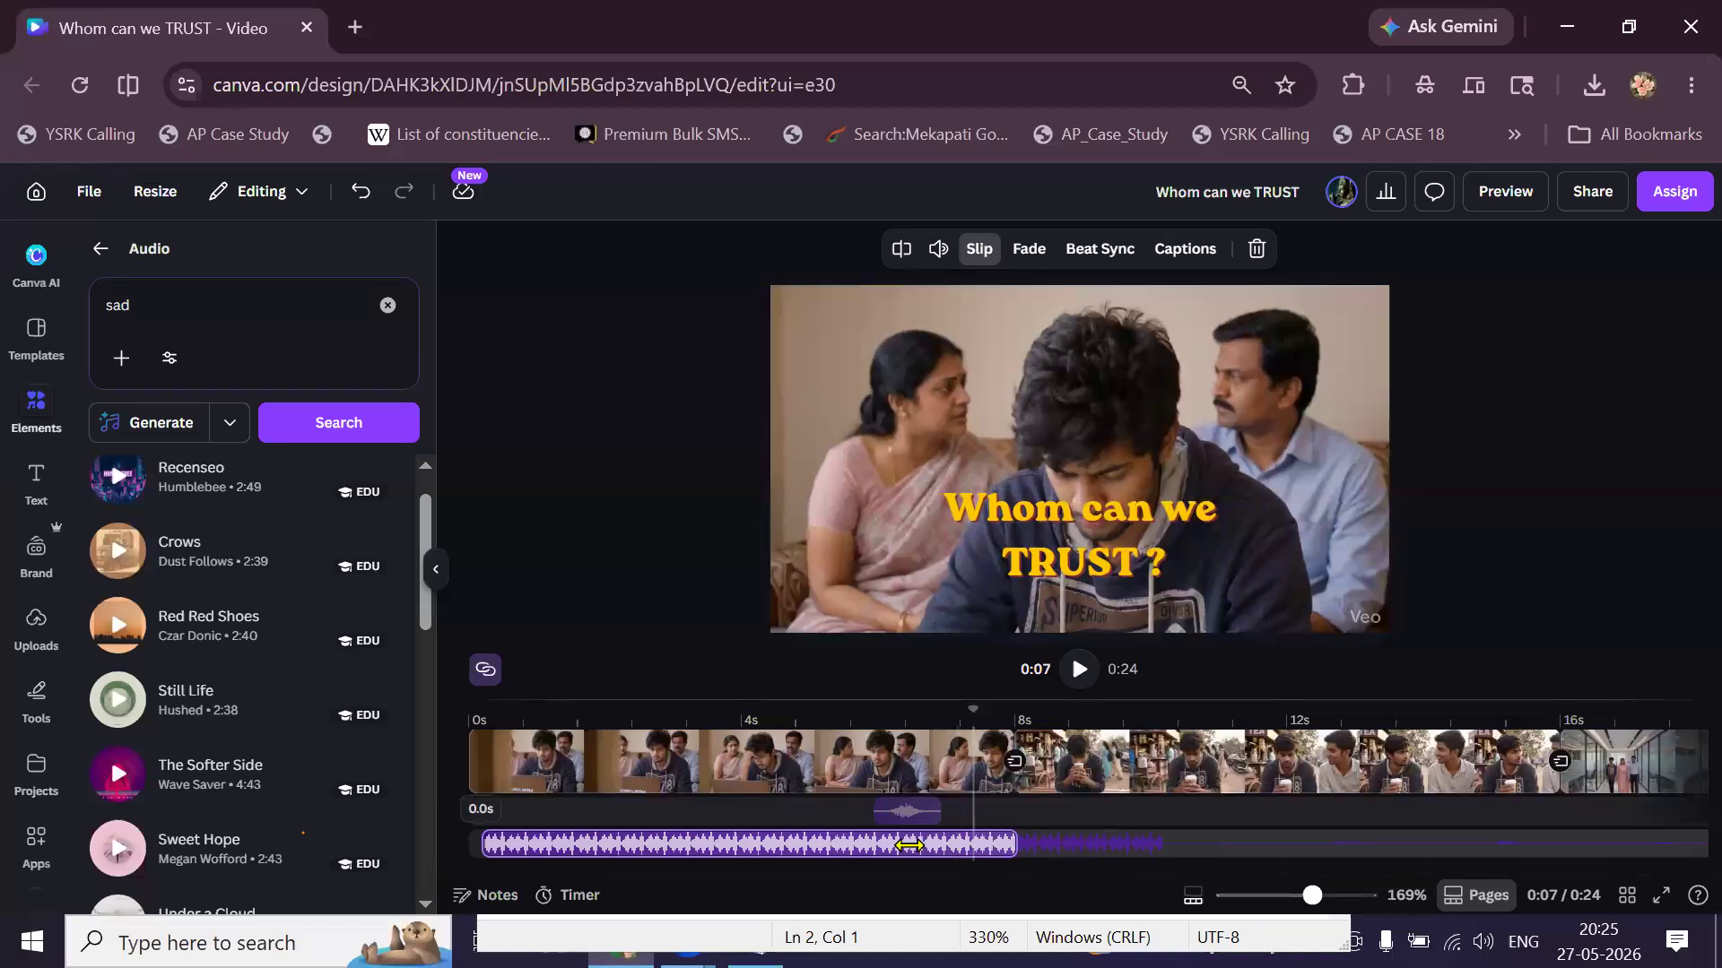
drag(839, 845, 833, 844)
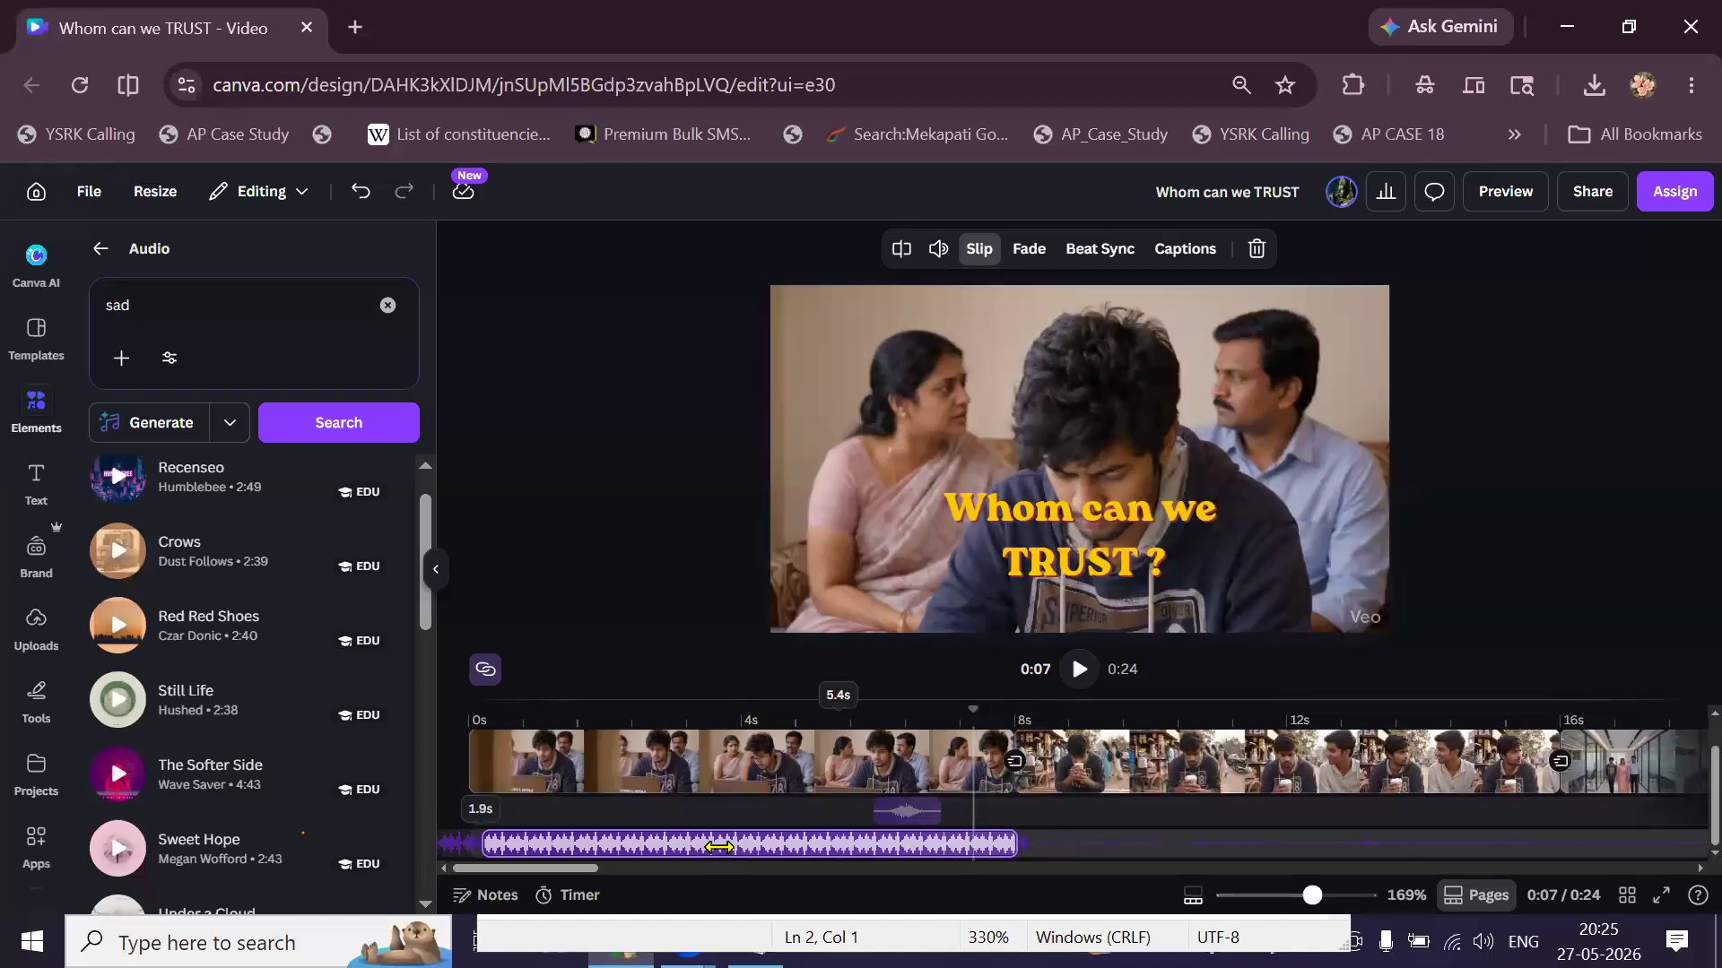
click(482, 818)
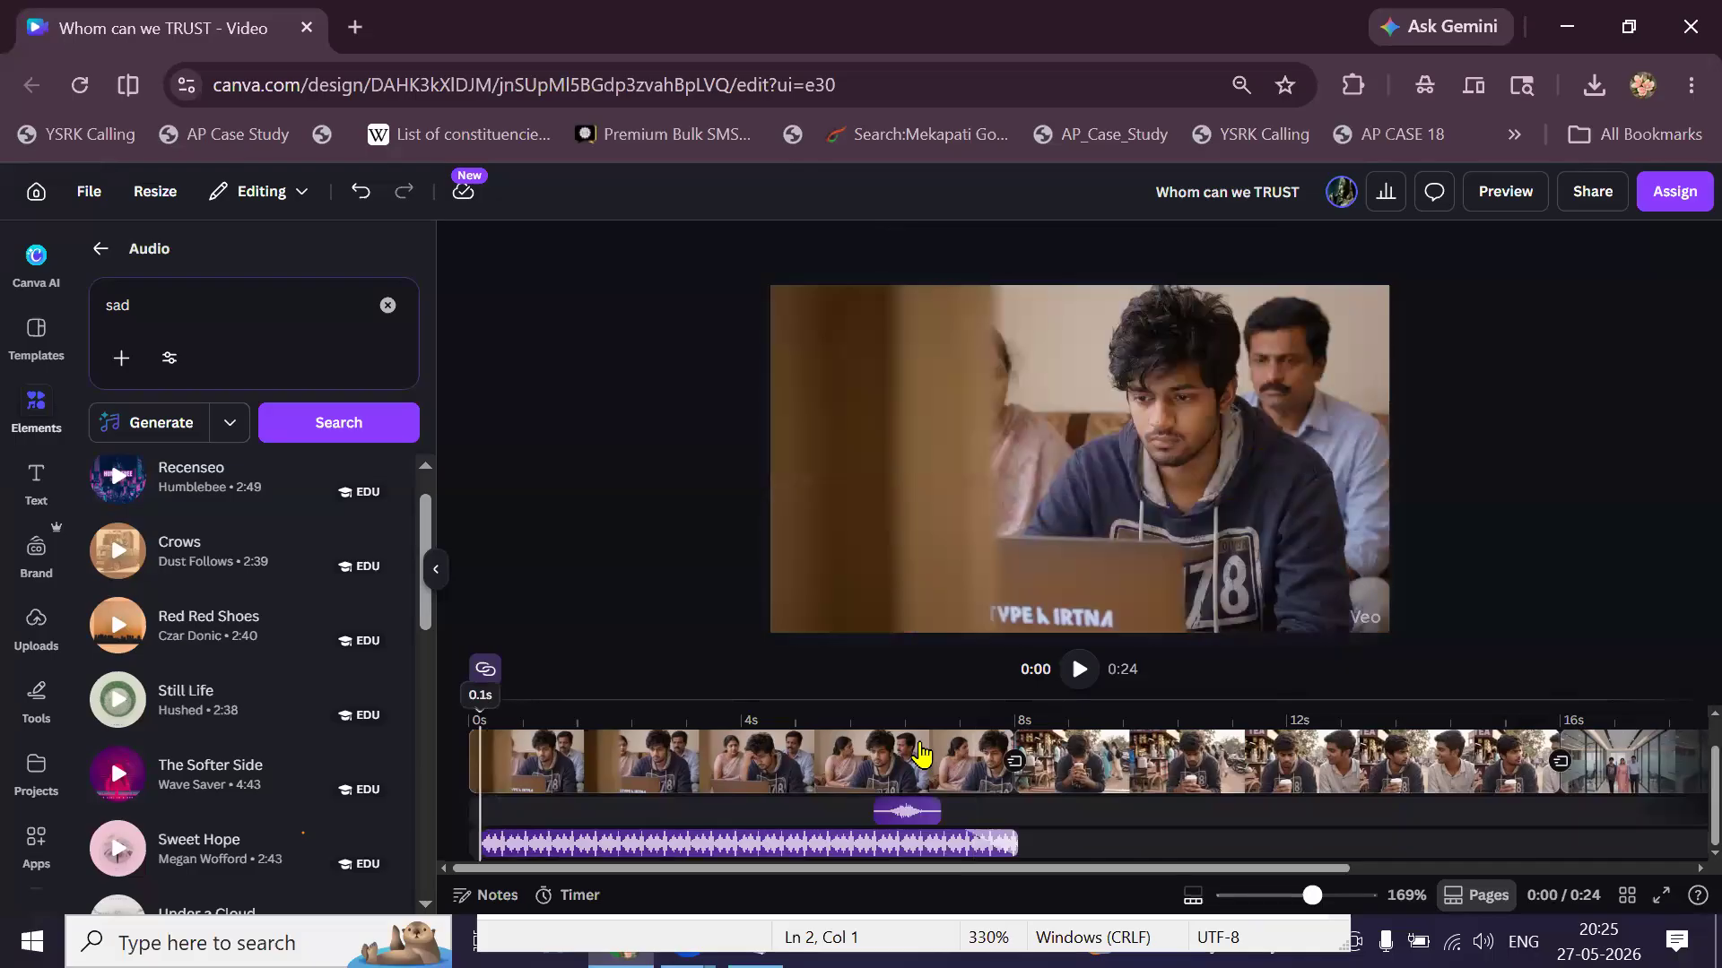
Play the video from the beginning, then delete the opening music clip.
click(1077, 673)
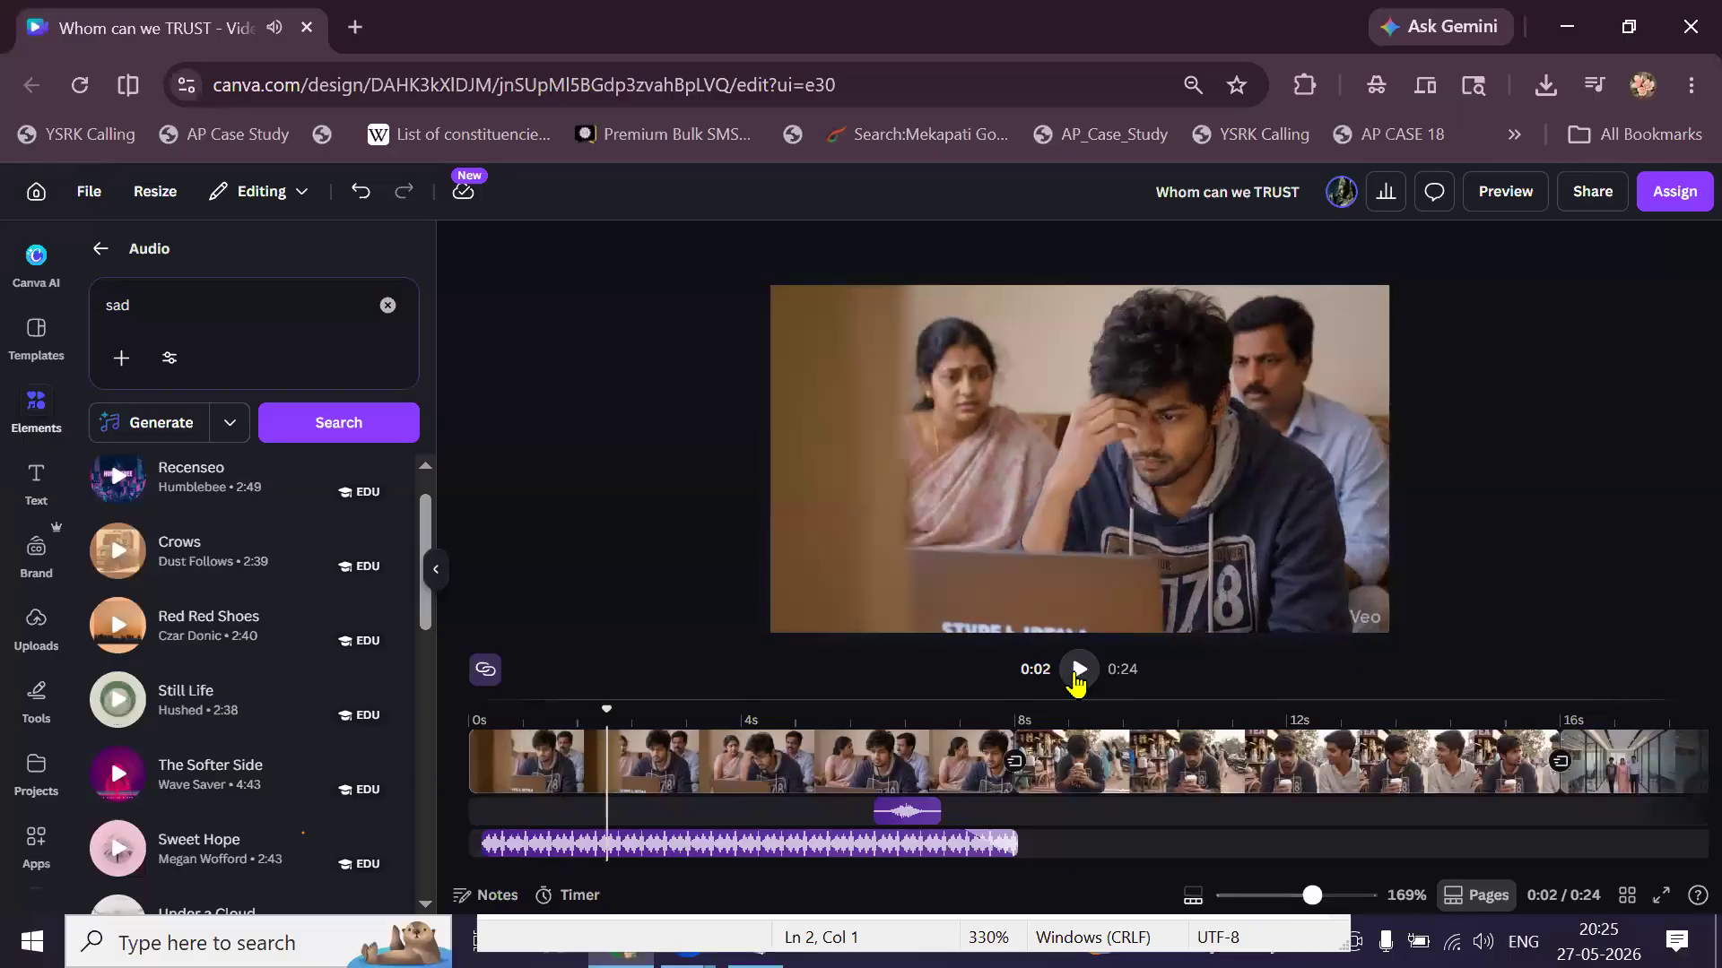
click(1077, 672)
click(816, 847)
key(Delete)
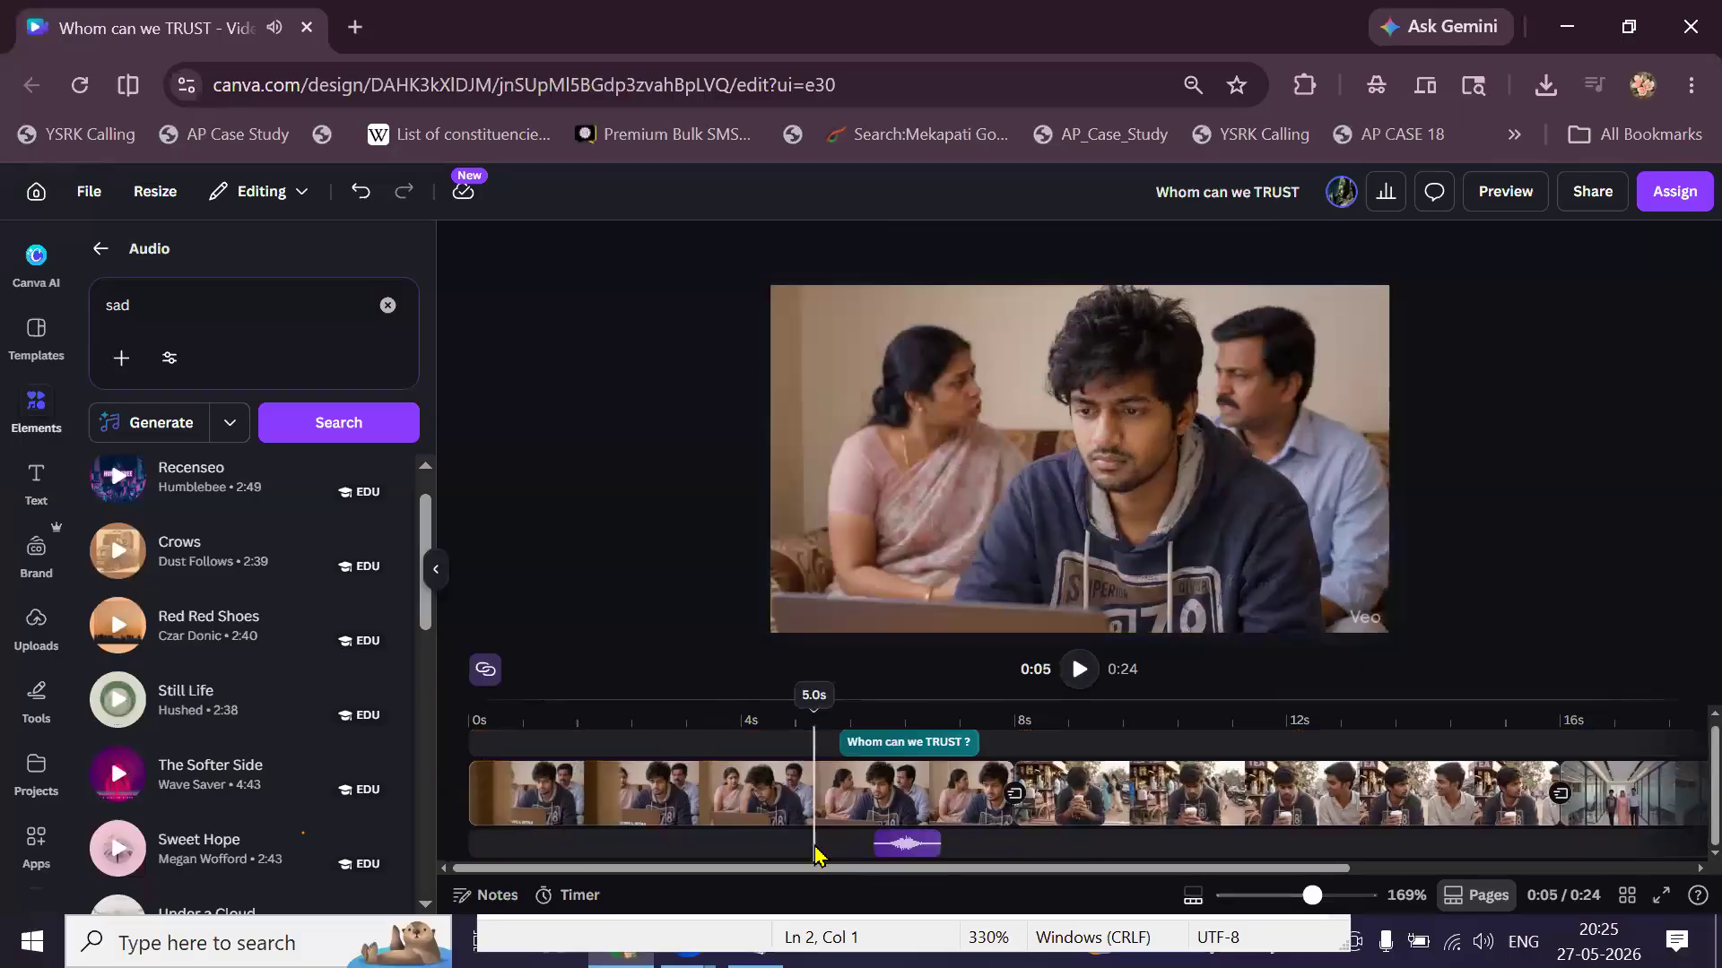
Add Still Life, cut away its first 6 seconds, and move the remainder to start at 0s.
click(473, 718)
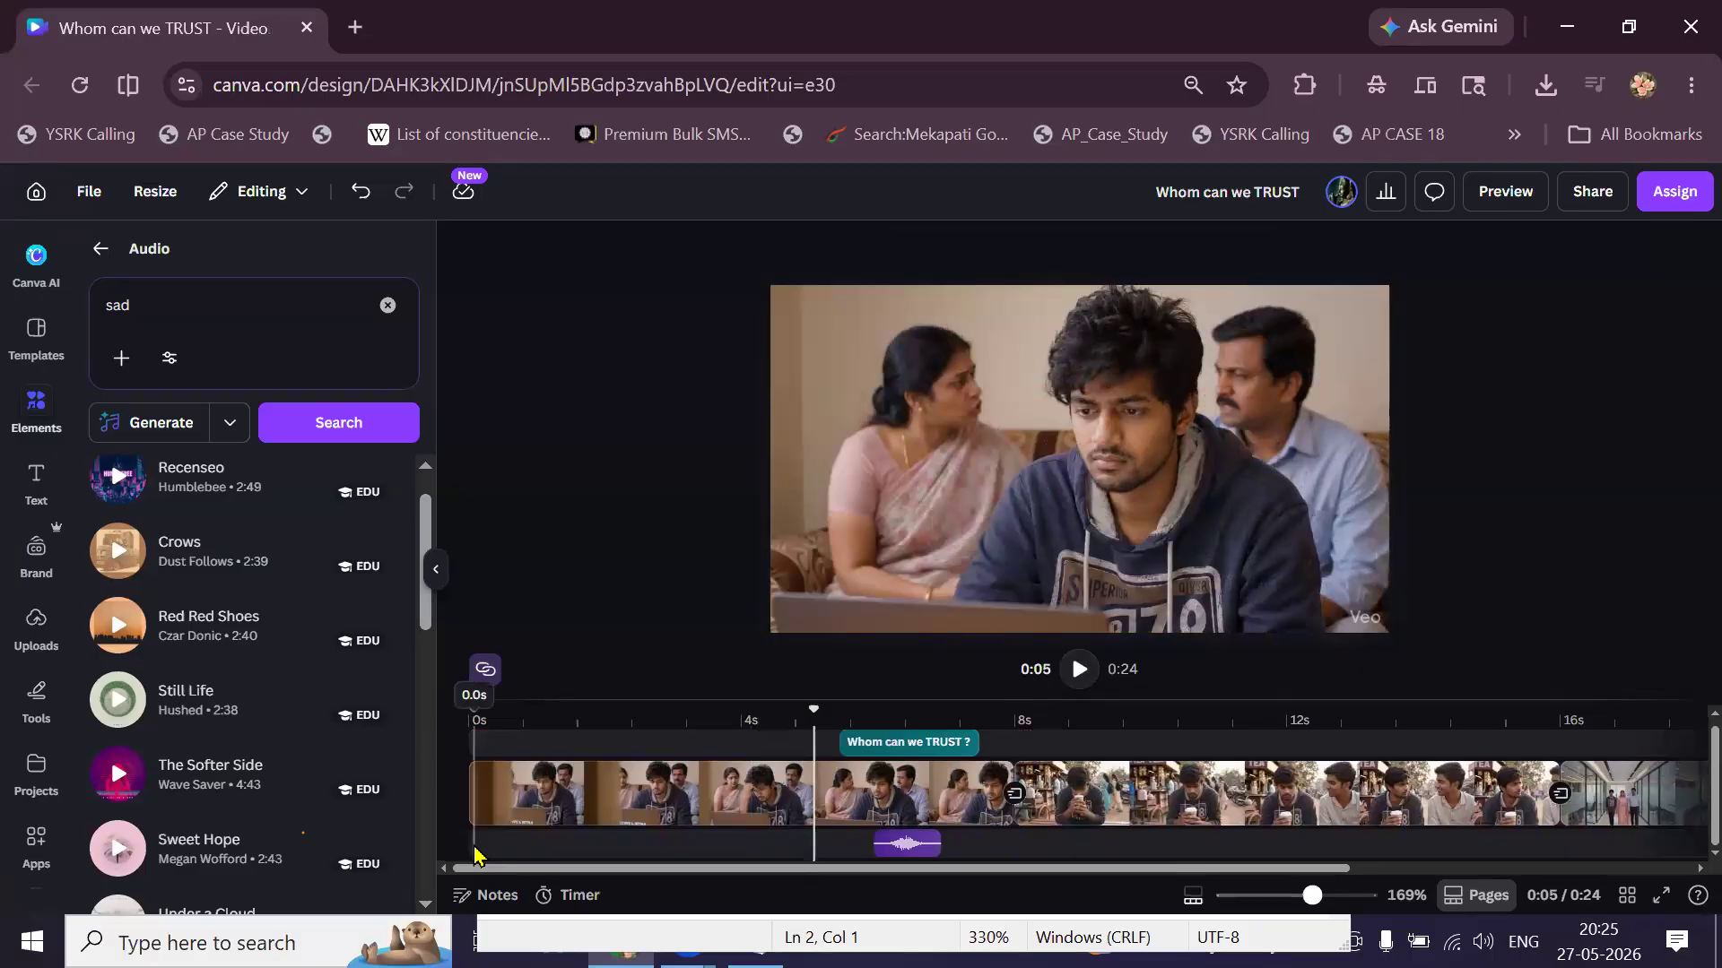
click(117, 700)
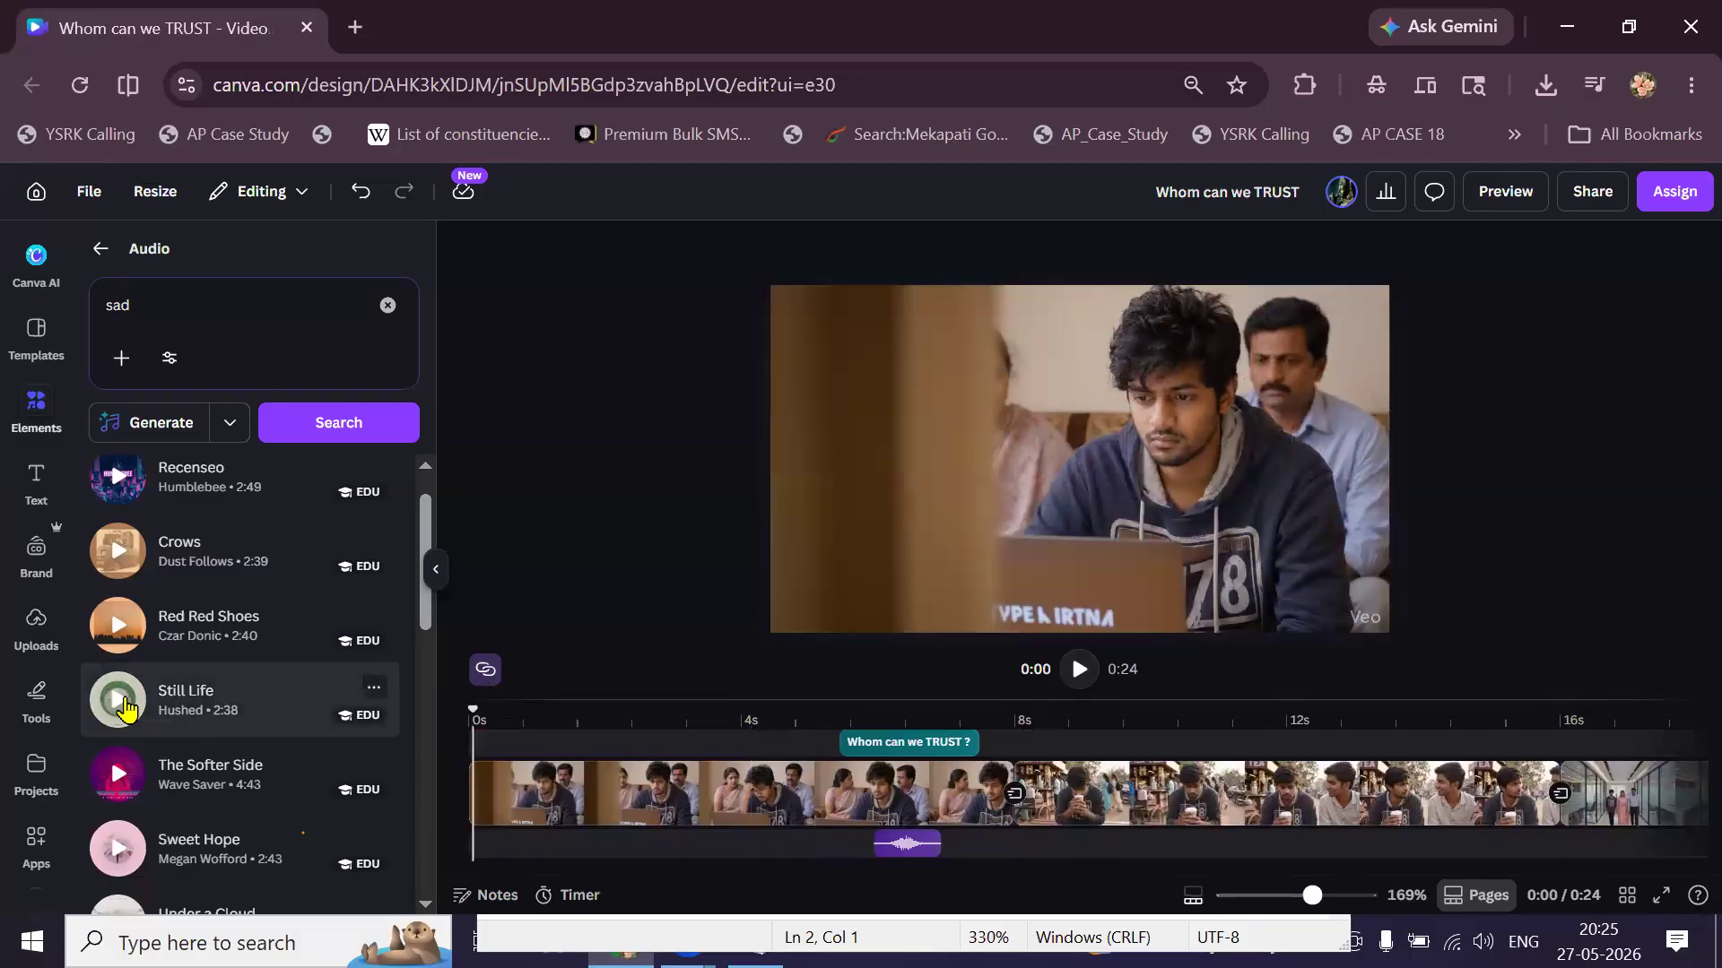
click(173, 711)
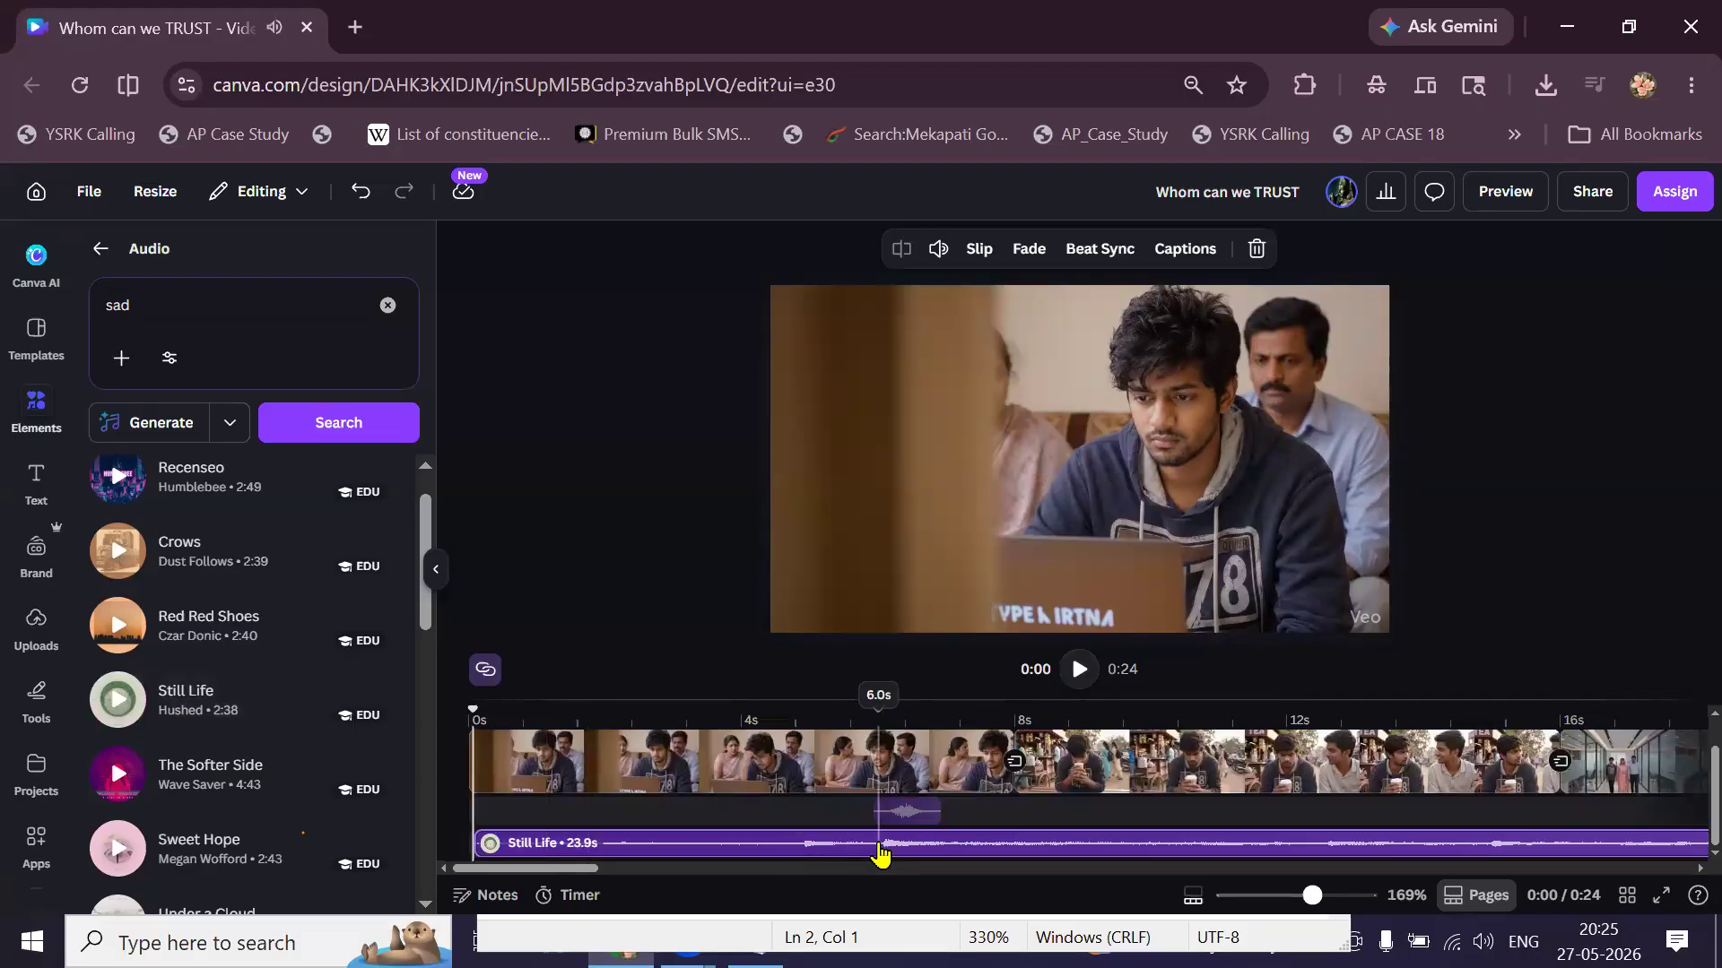
right_click(880, 854)
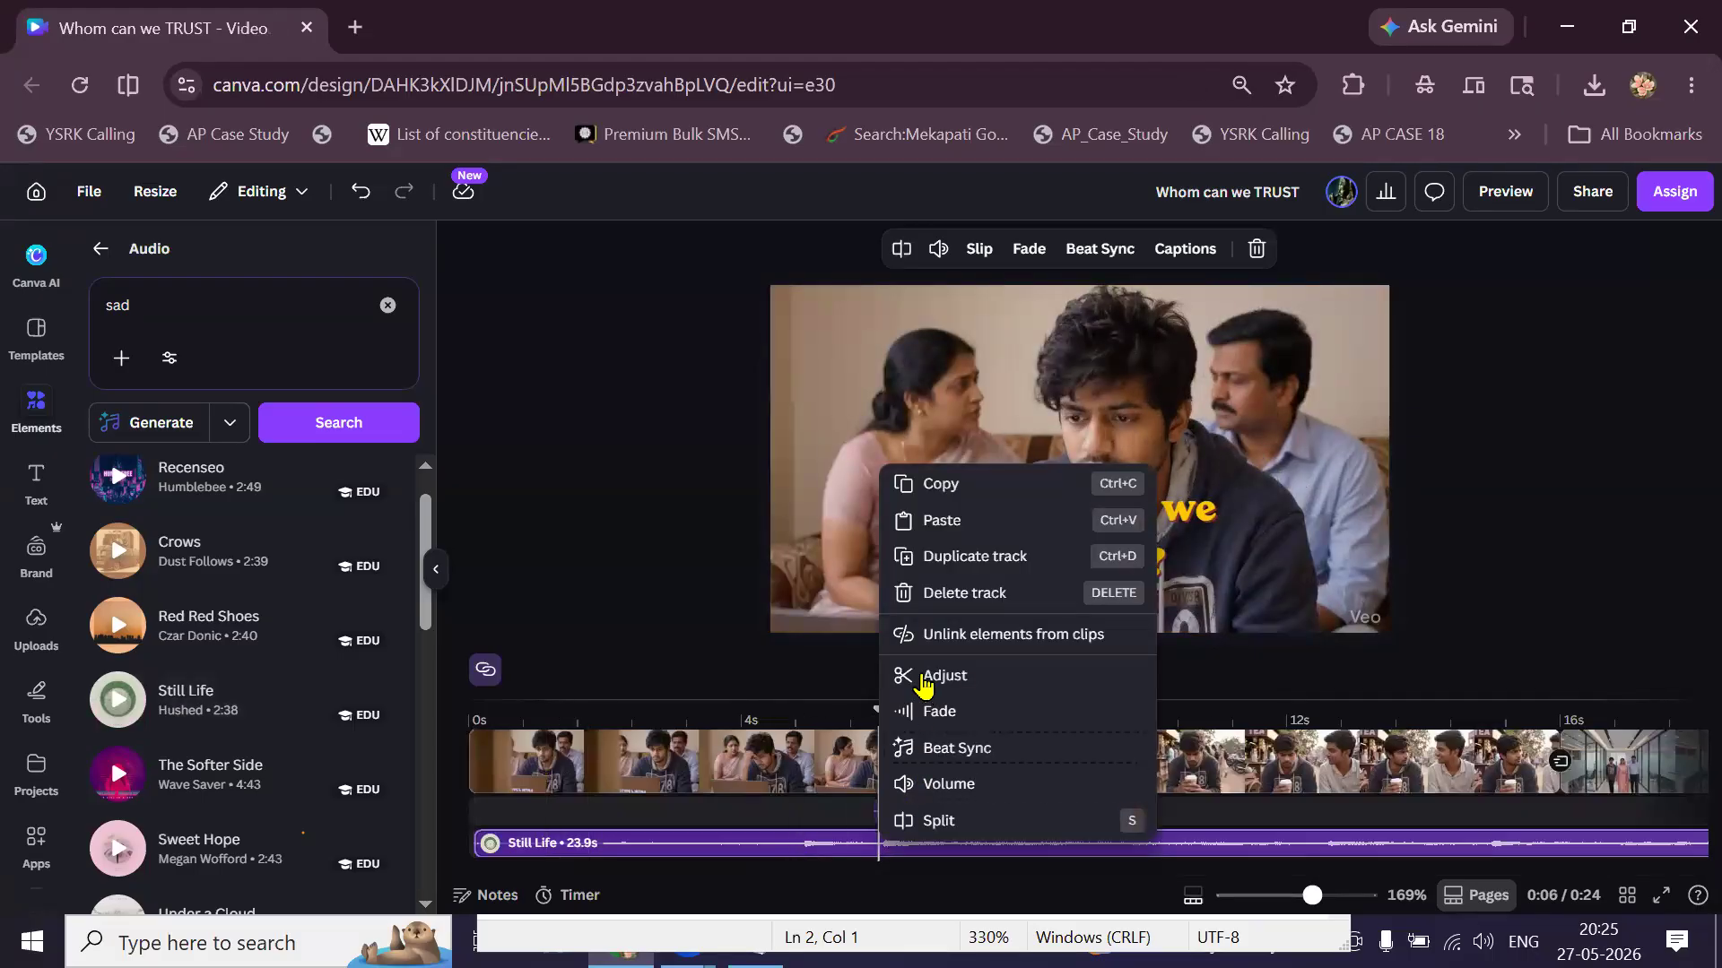
click(938, 820)
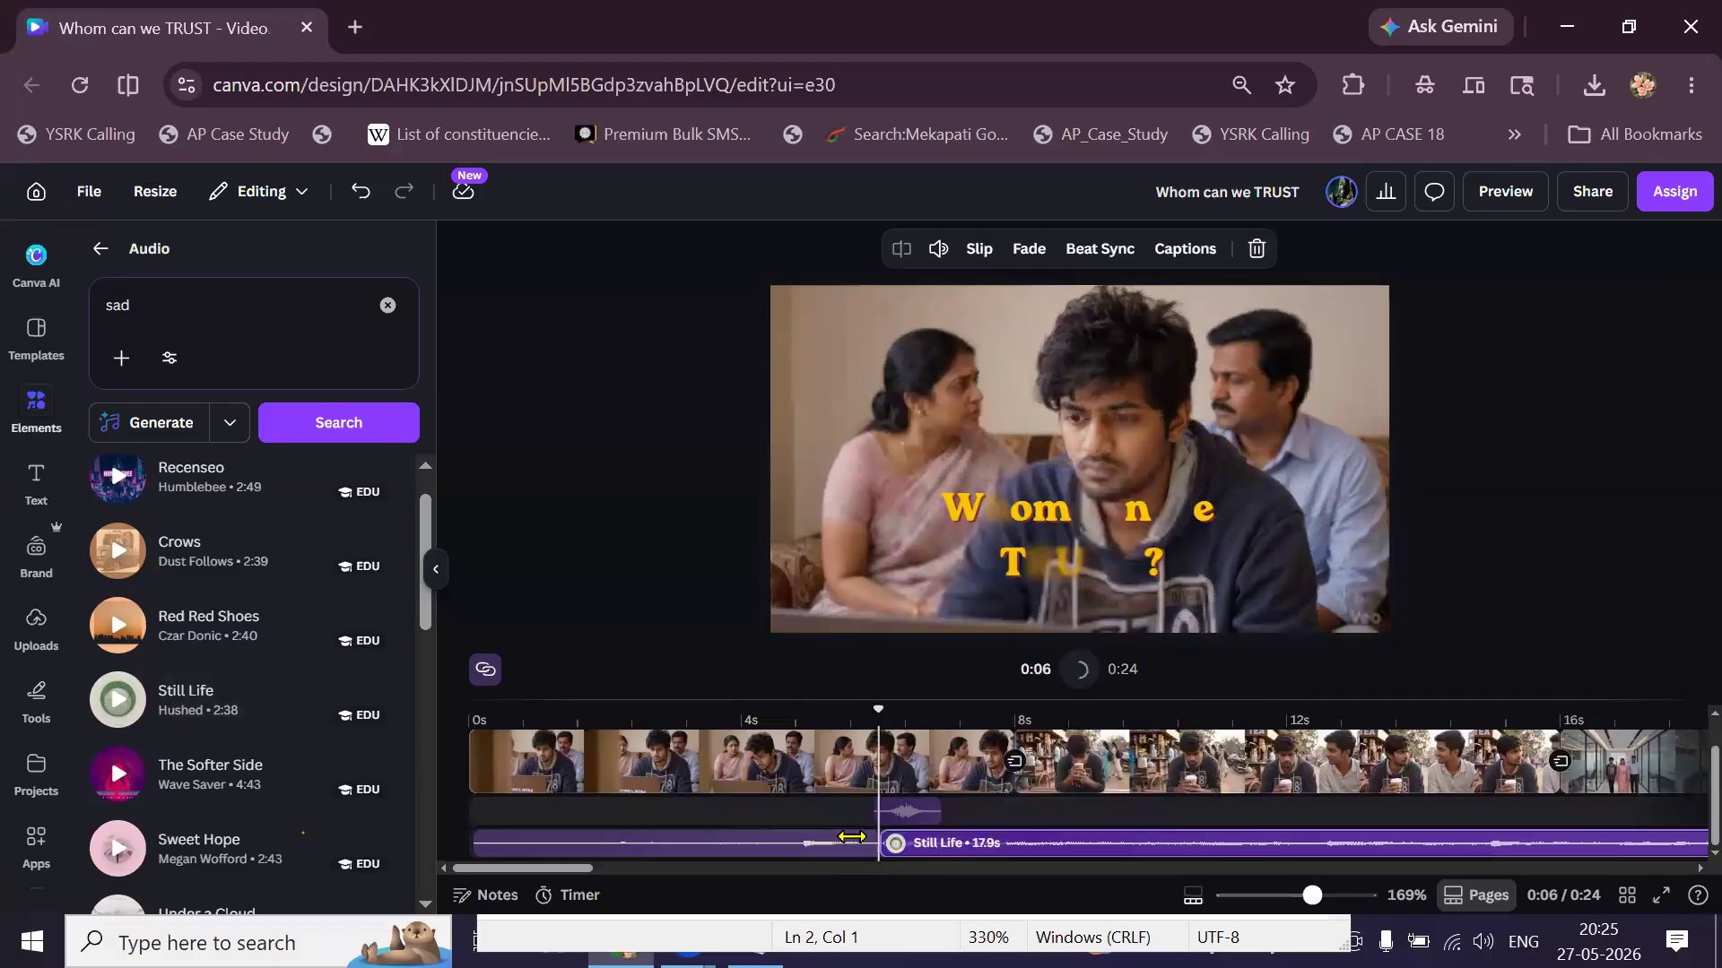
click(825, 857)
key(Delete)
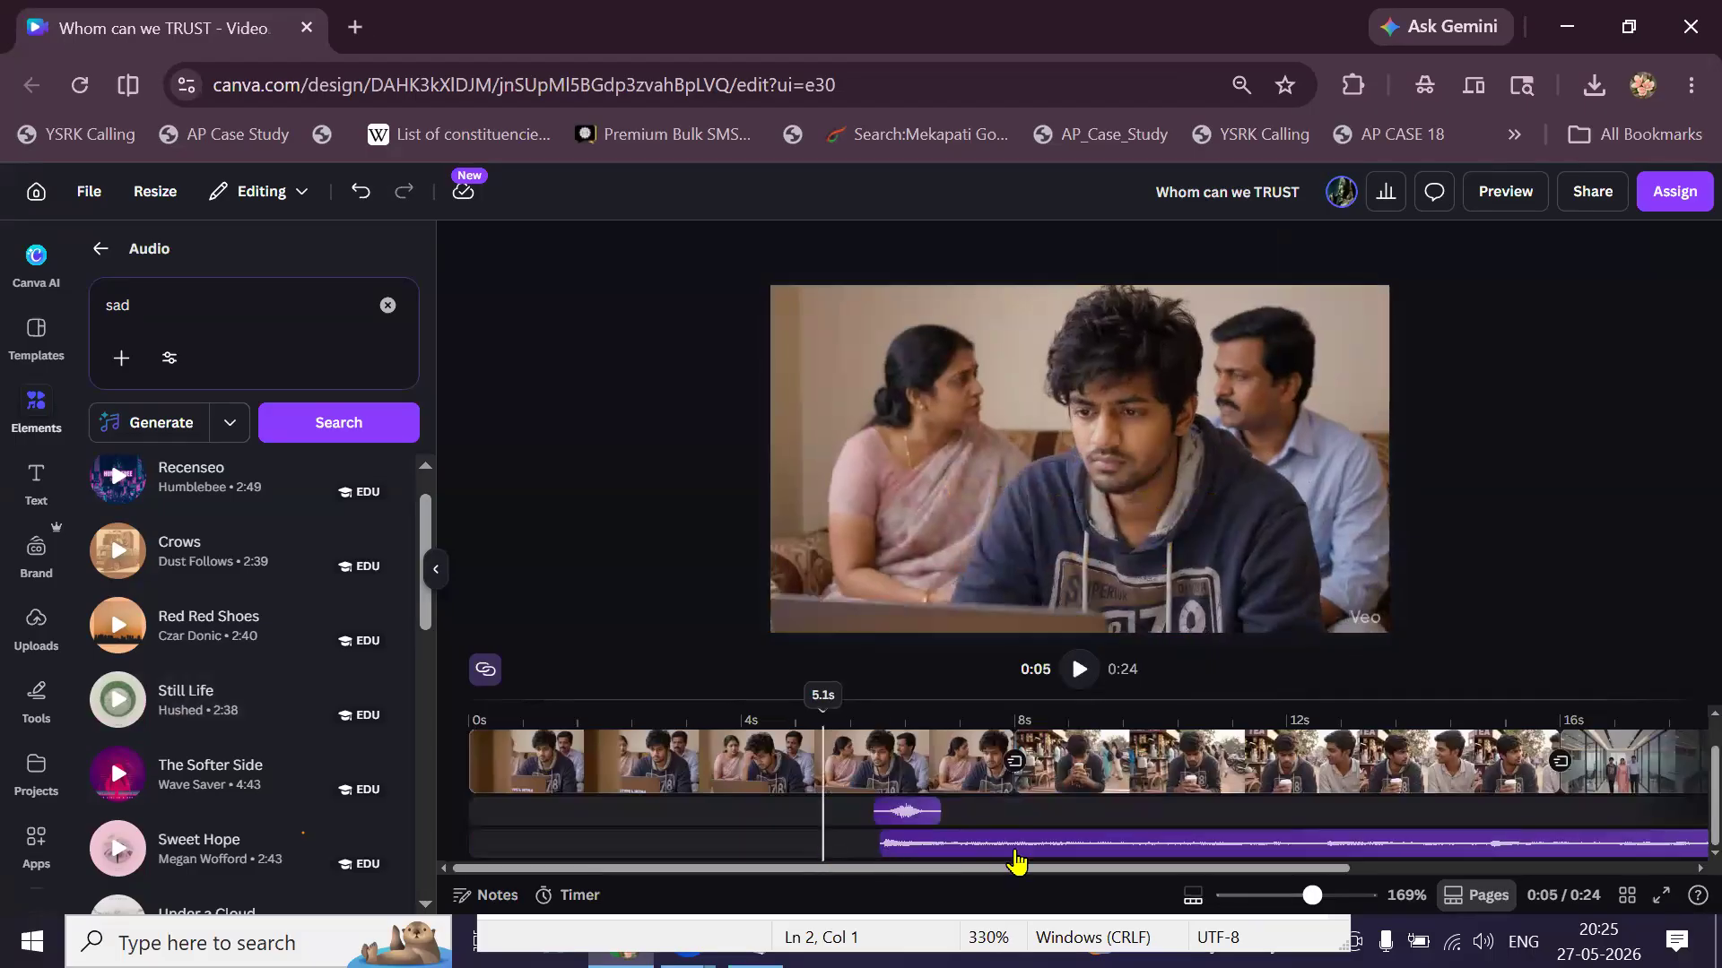
drag(1038, 852, 621, 852)
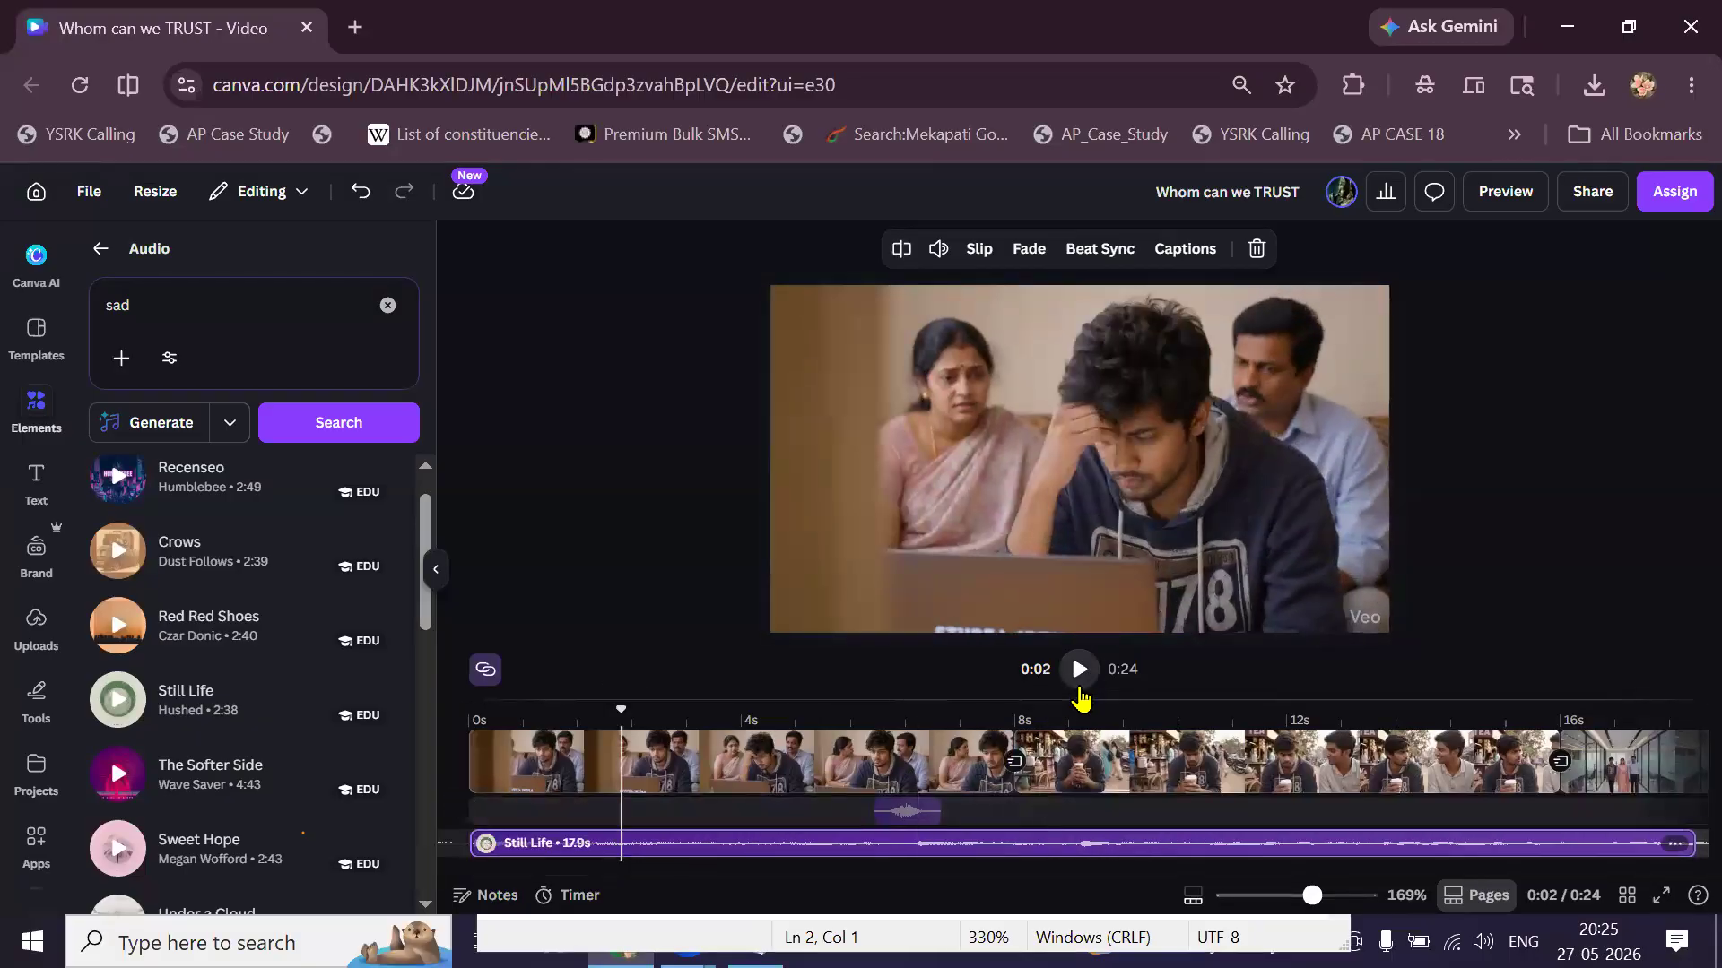
Play to check, then split the music at 8 seconds and delete the rest.
click(1080, 689)
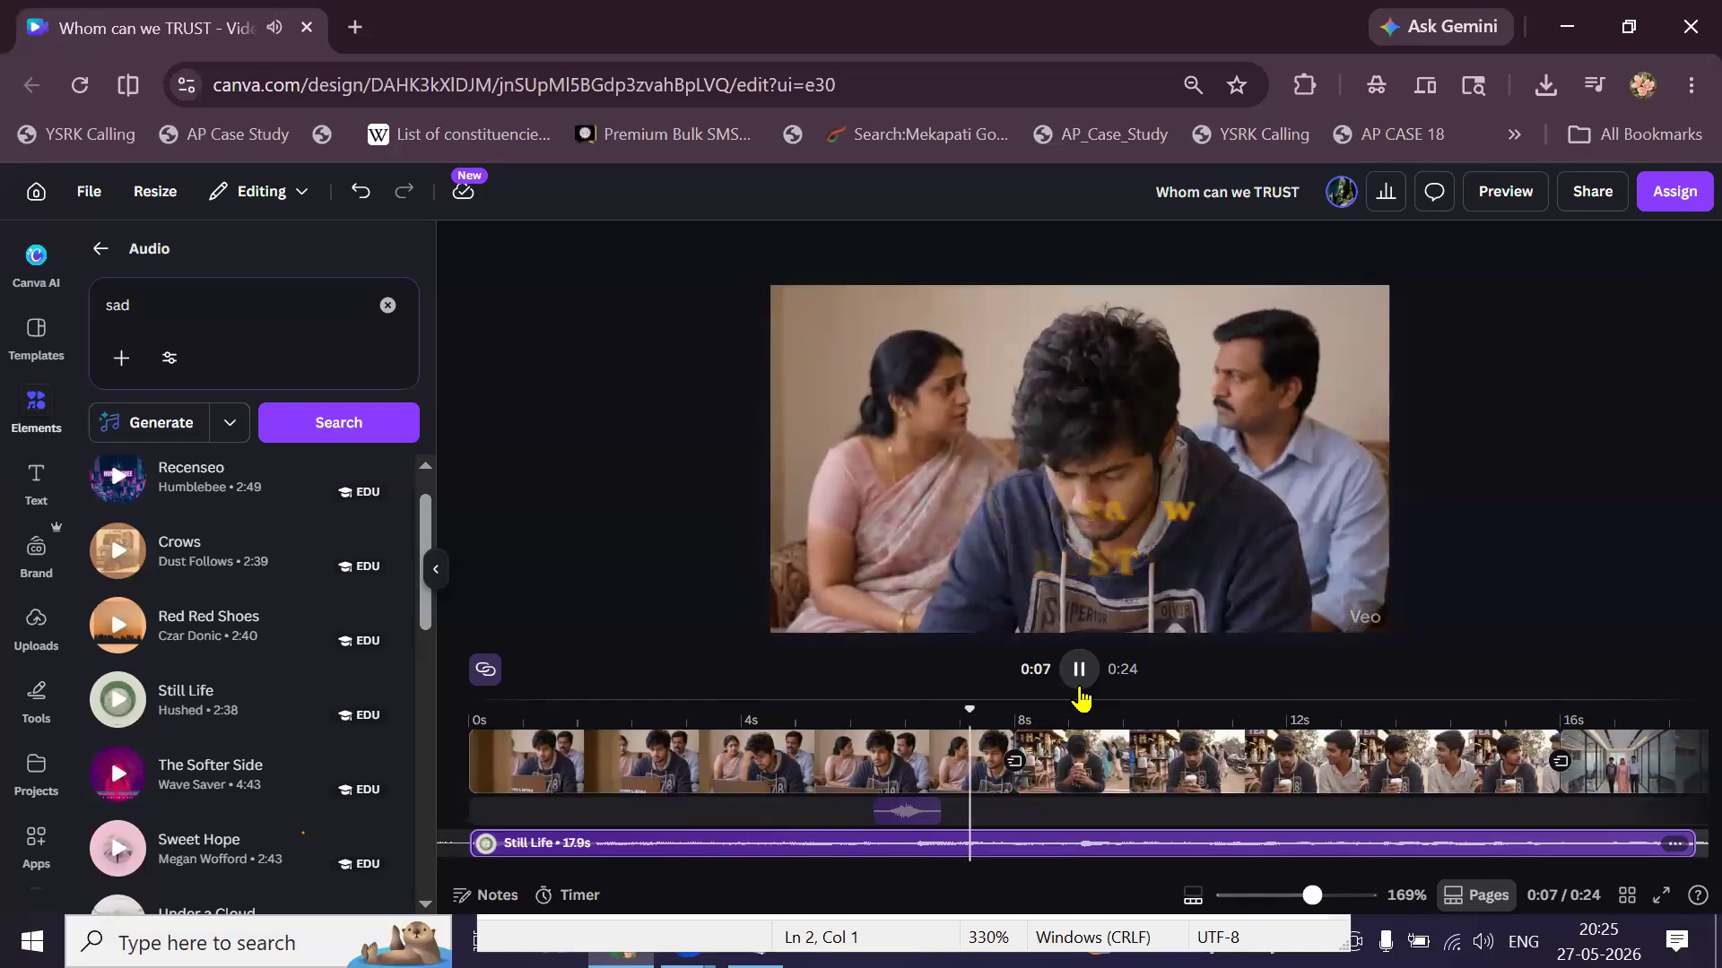
click(1037, 836)
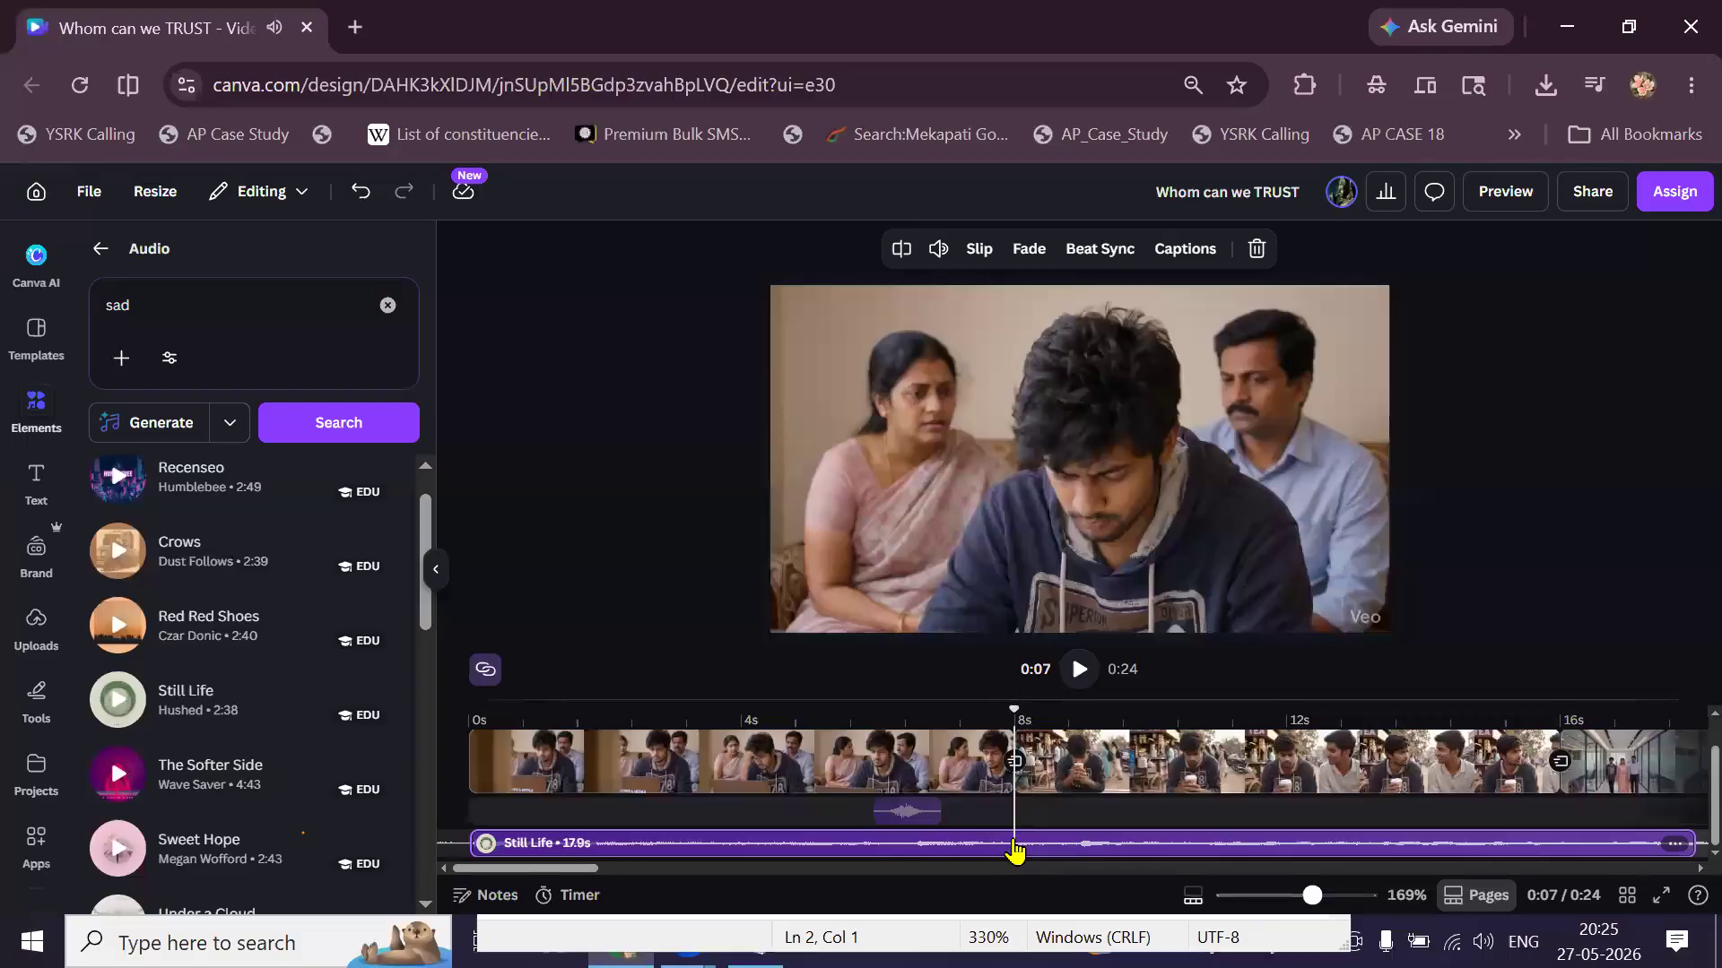
right_click(1019, 847)
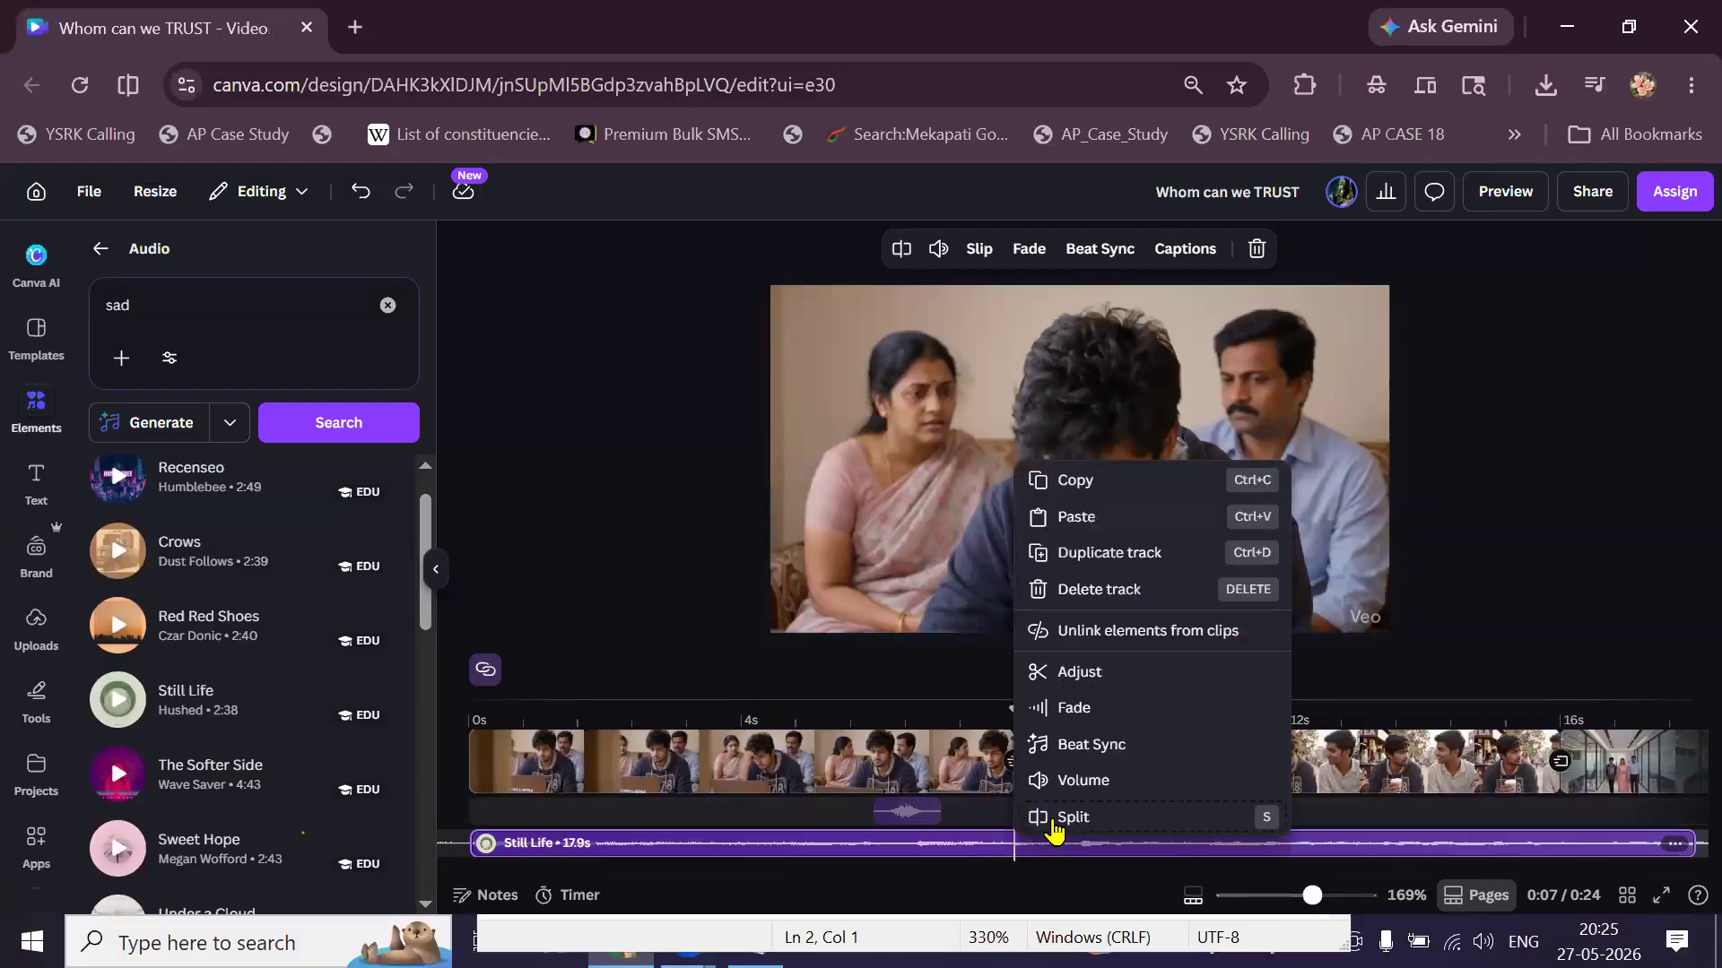
click(1055, 823)
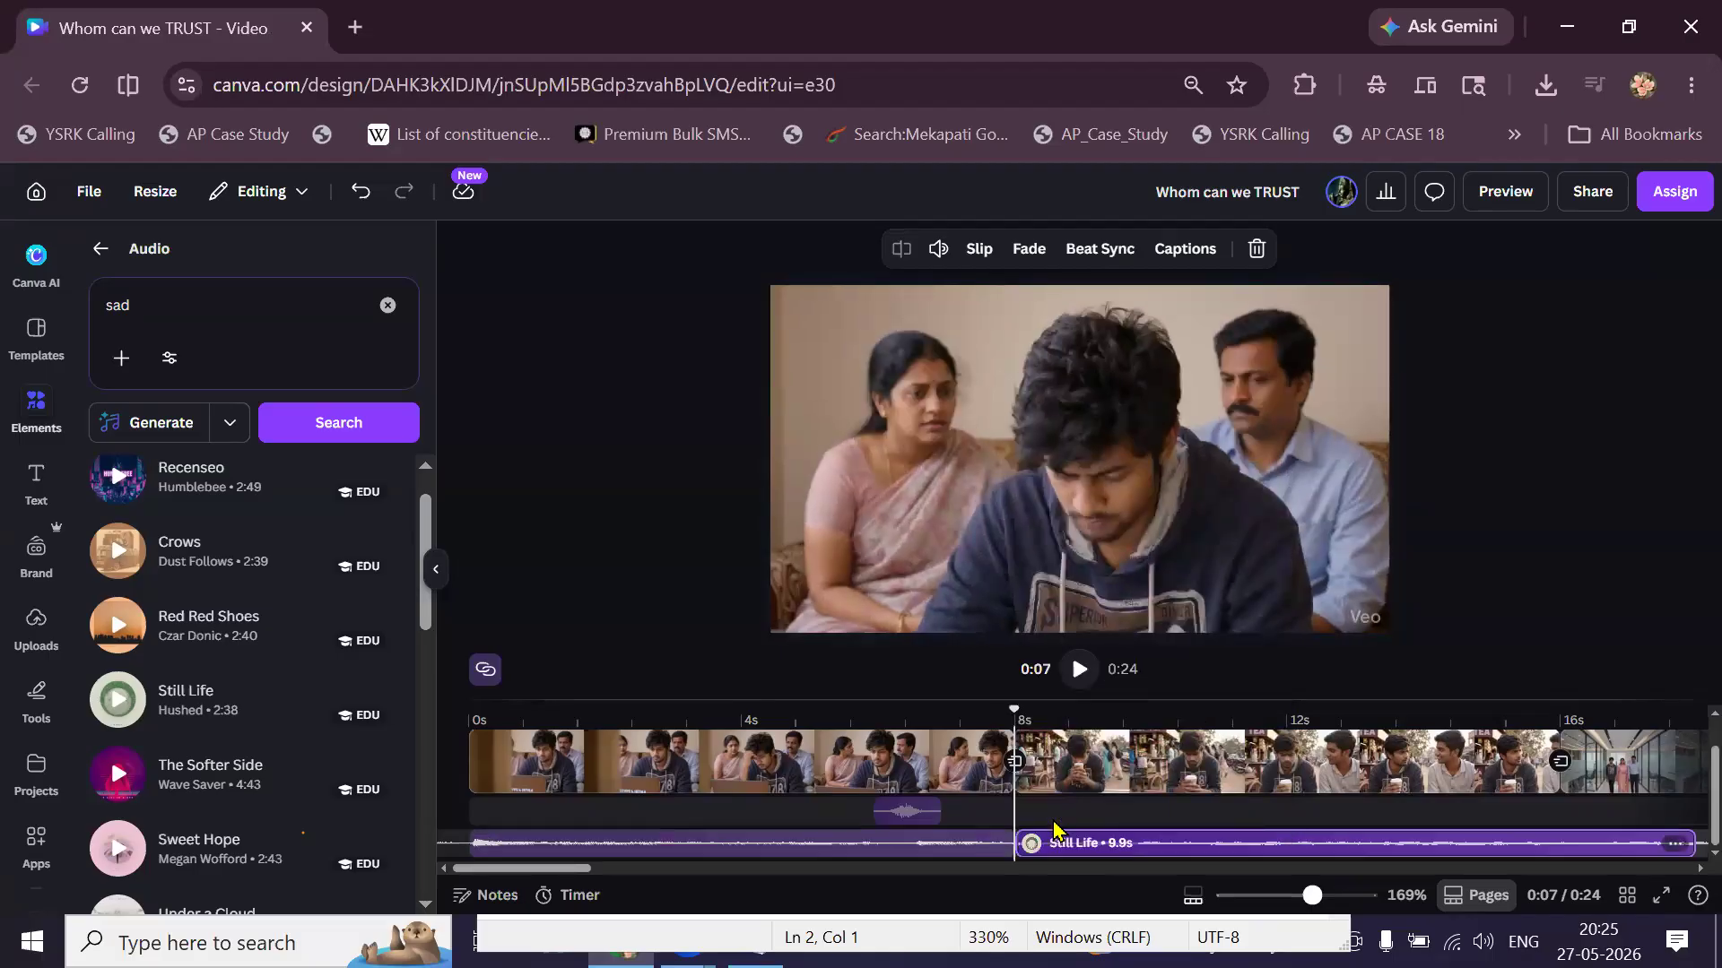
key(Delete)
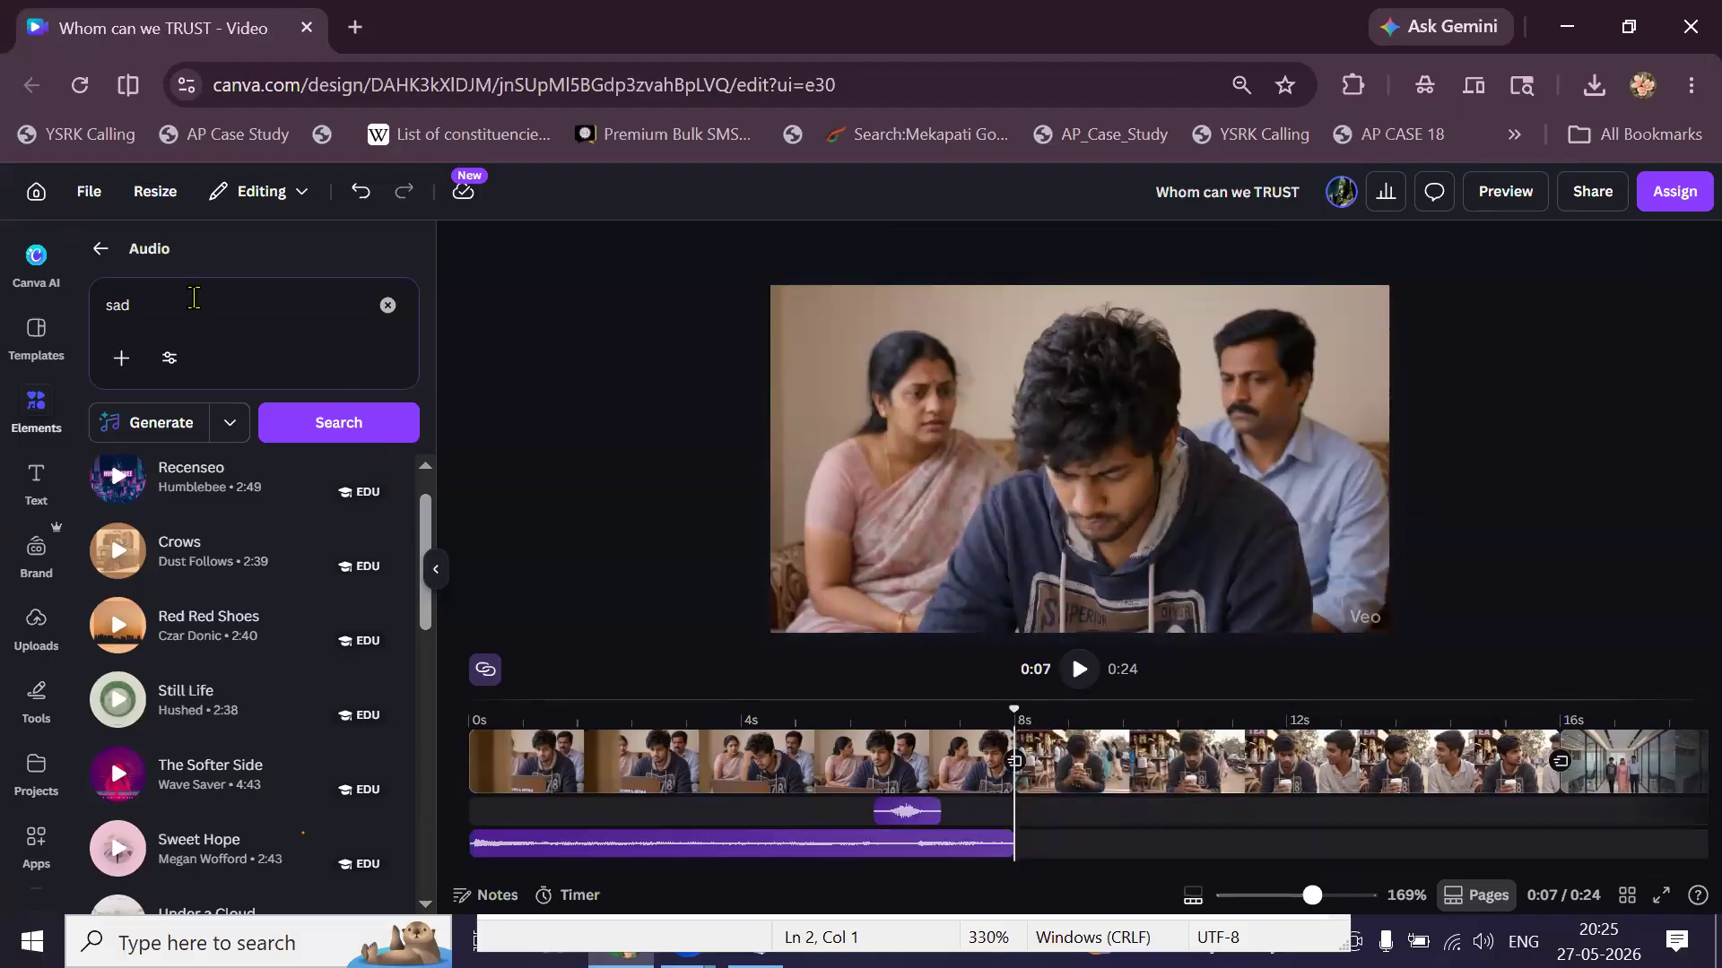
Search audio for 'cool', preview Cool Dude, and add it to the timeline at 8s.
click(194, 297)
key(BackSpace)
text(cool)
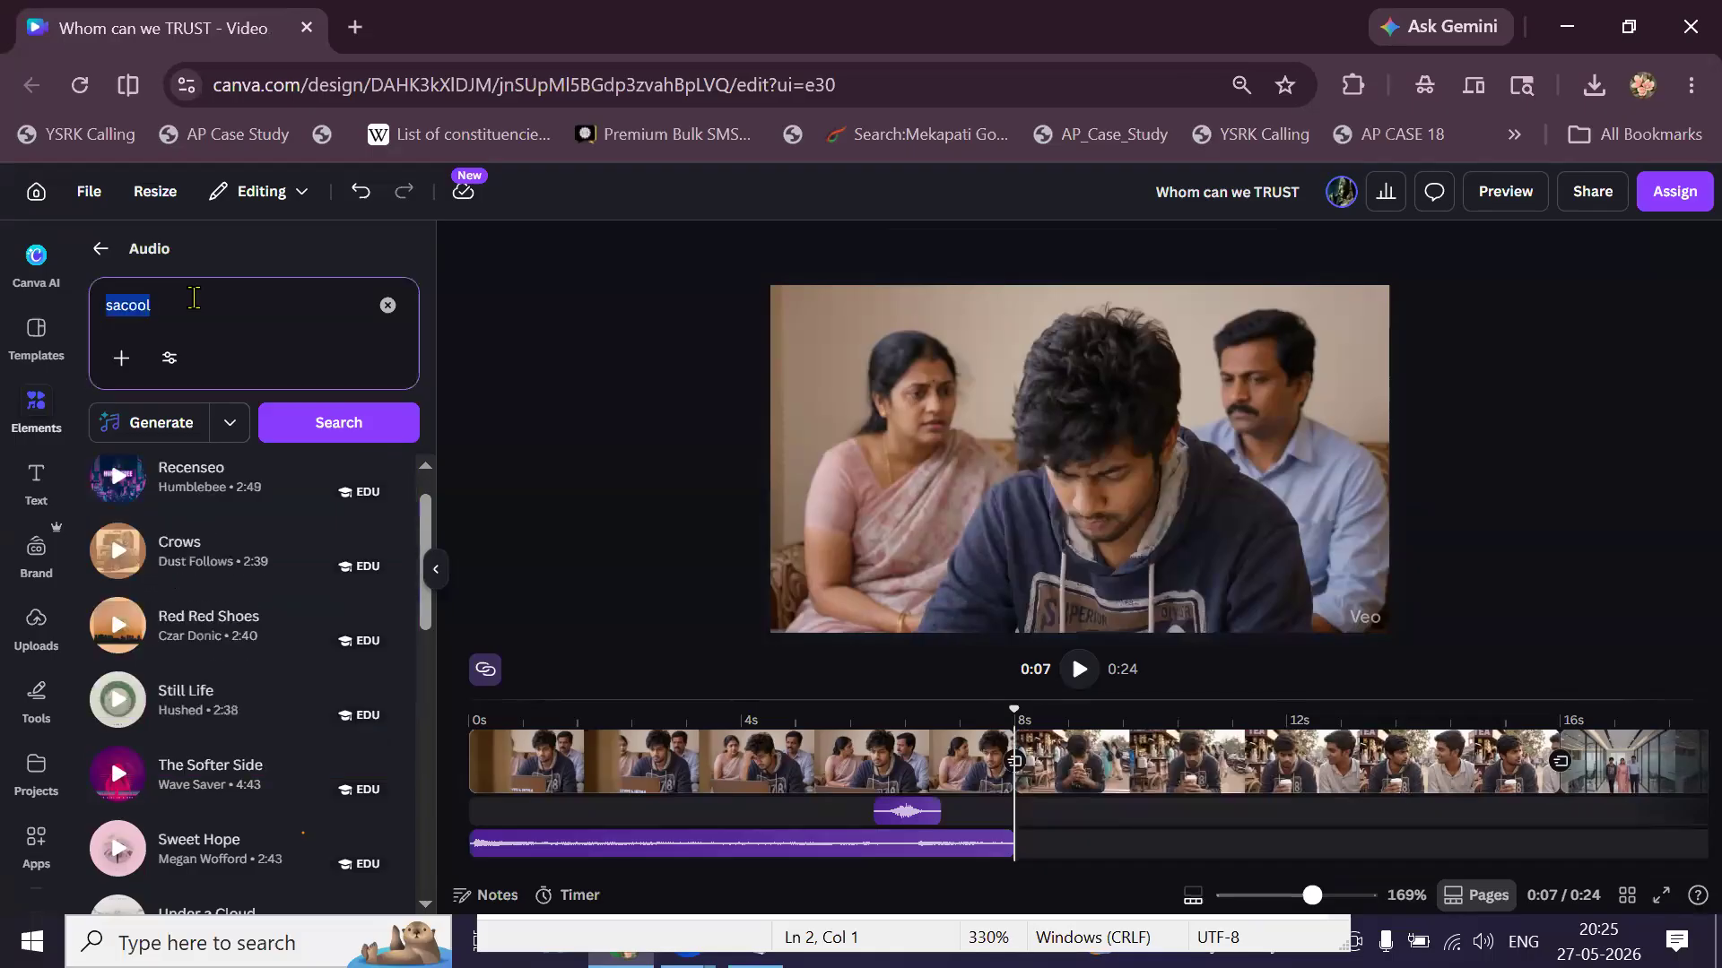
text(cool)
key(Return)
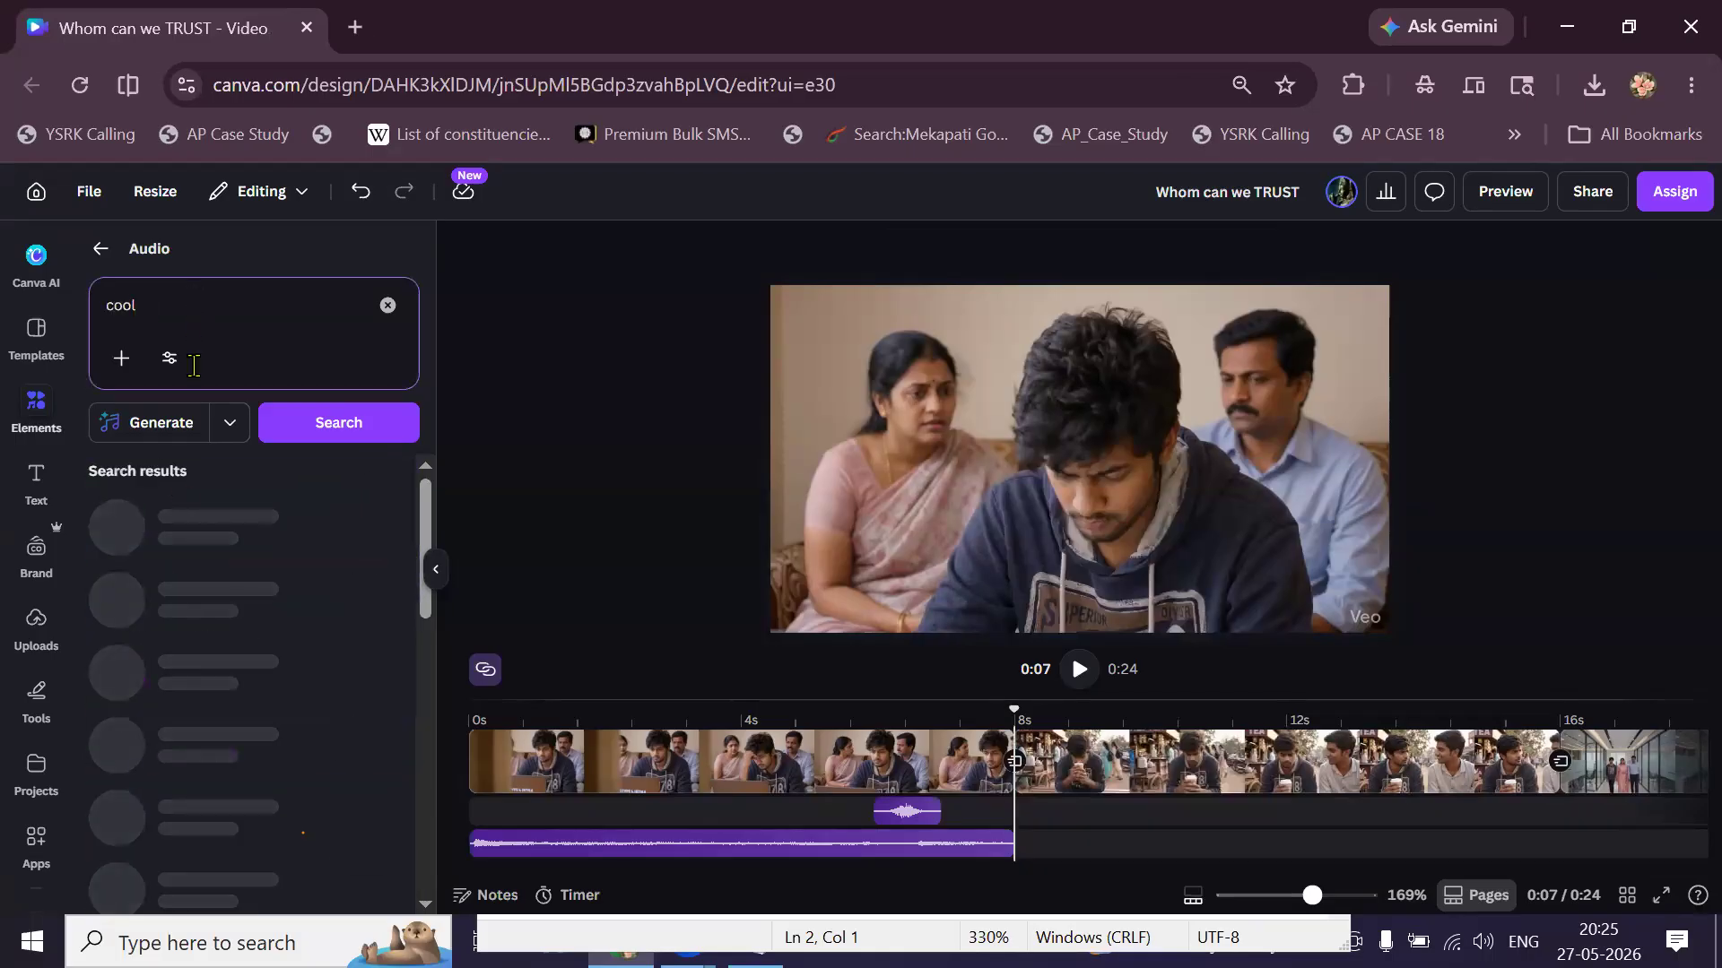
click(120, 544)
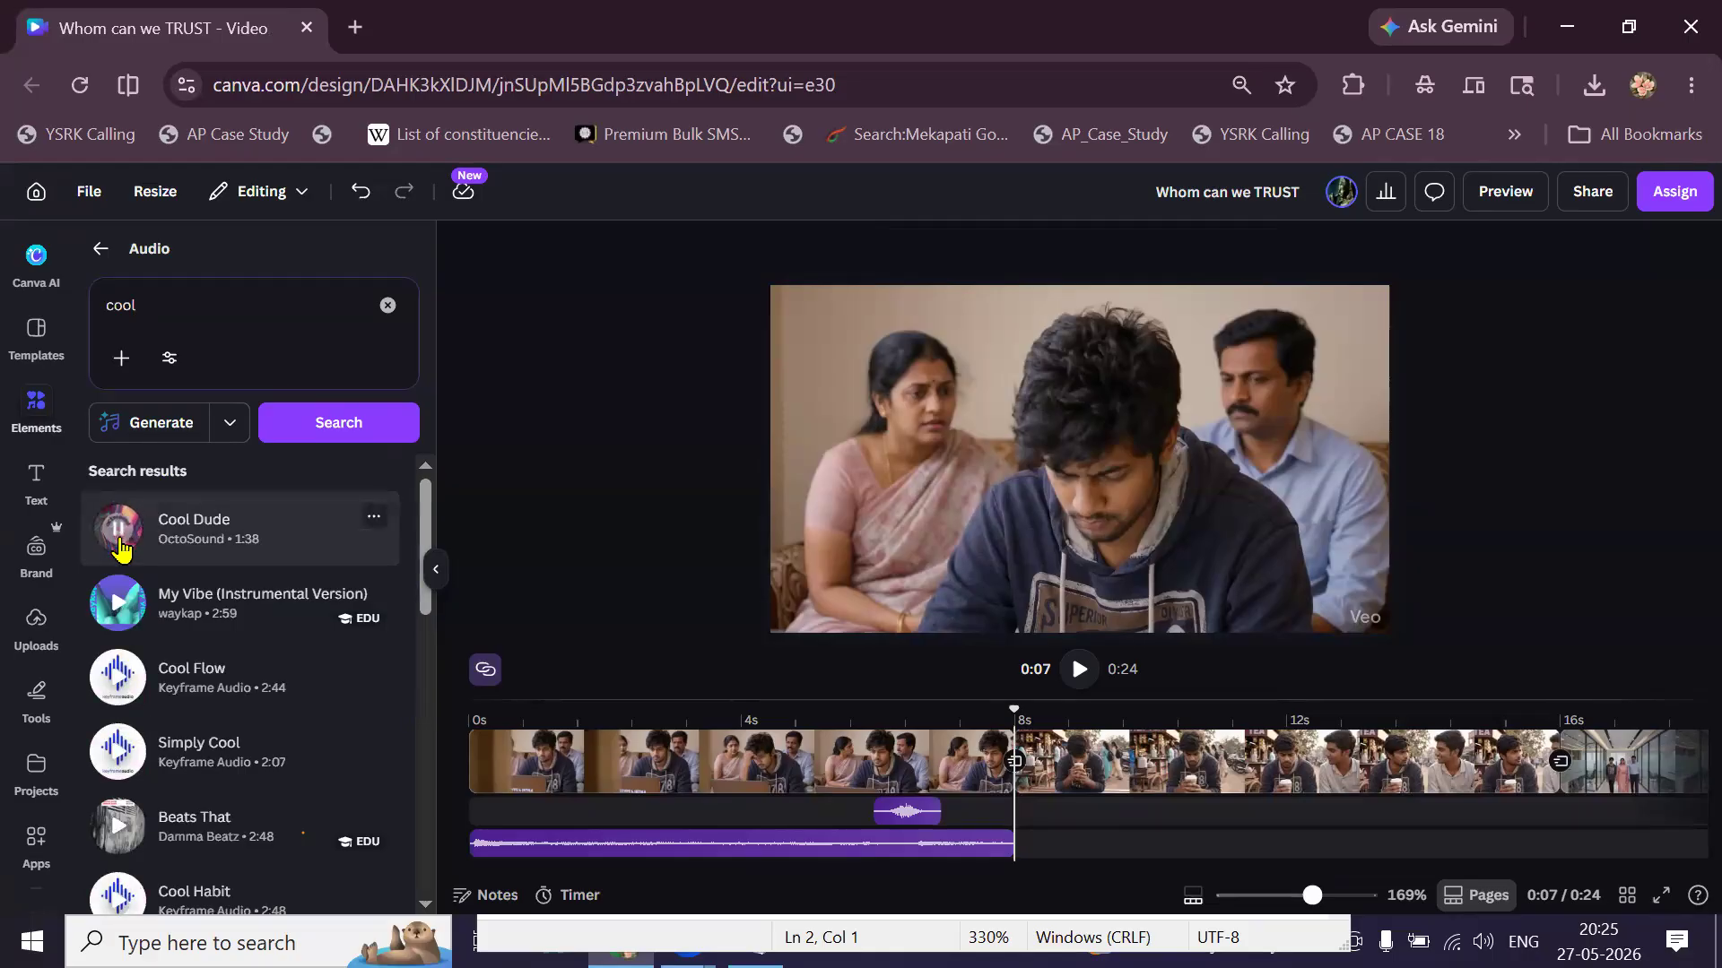
click(120, 549)
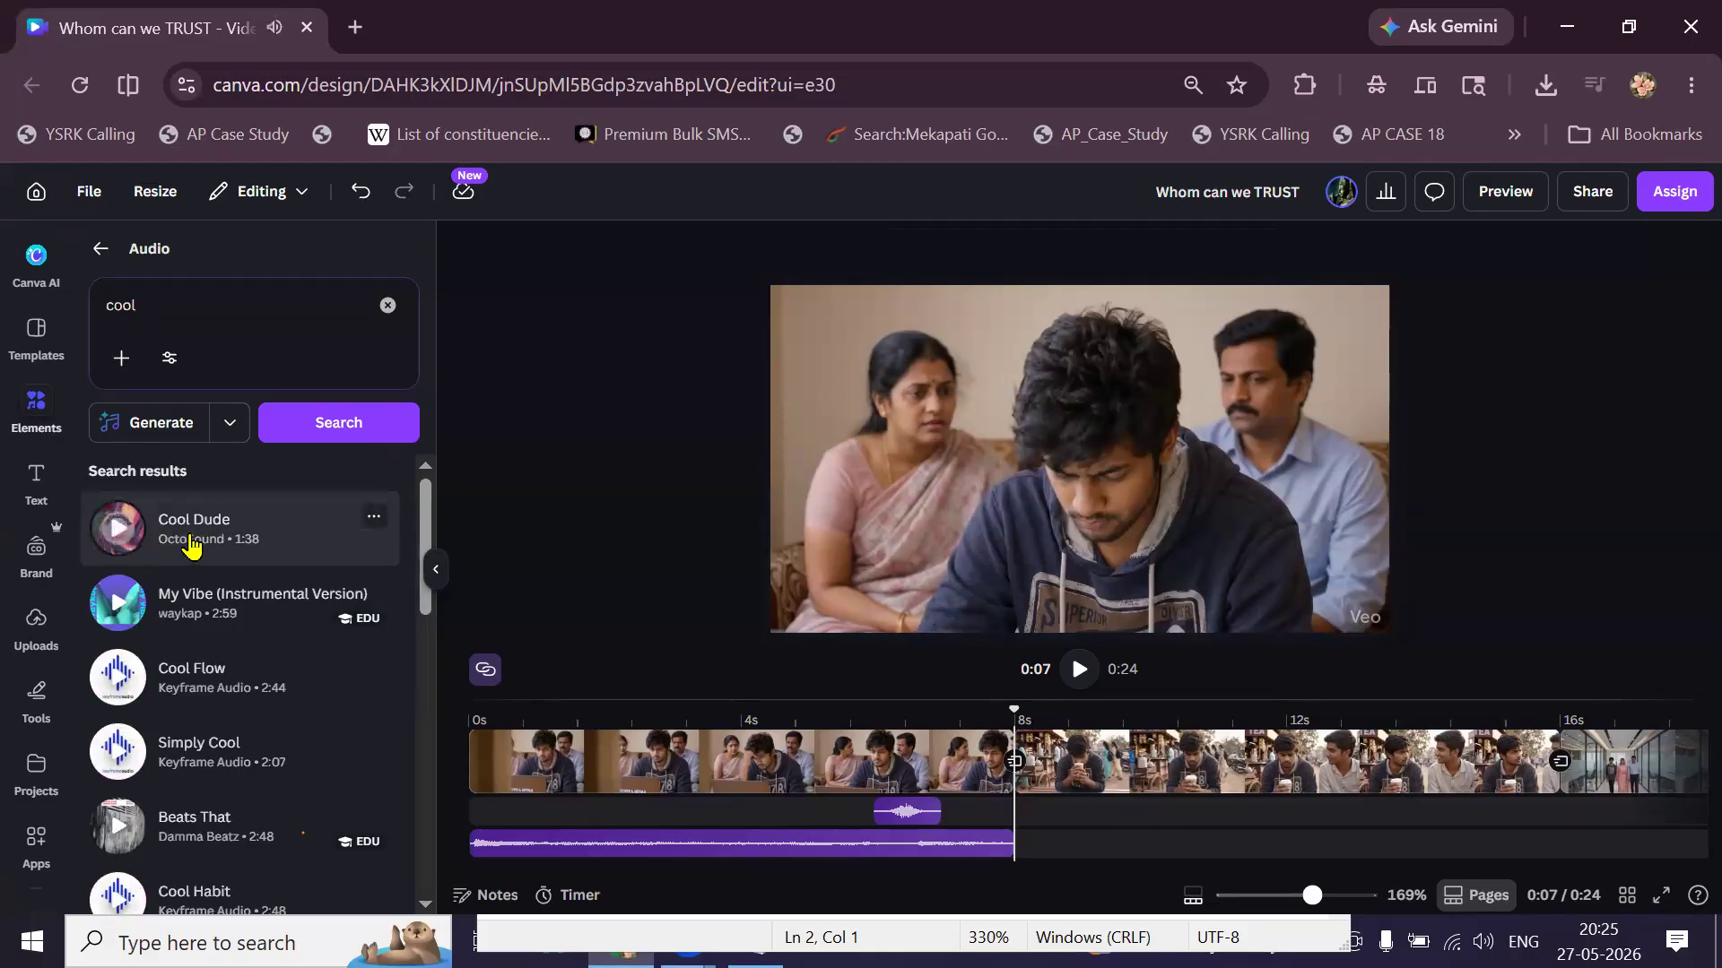
click(192, 543)
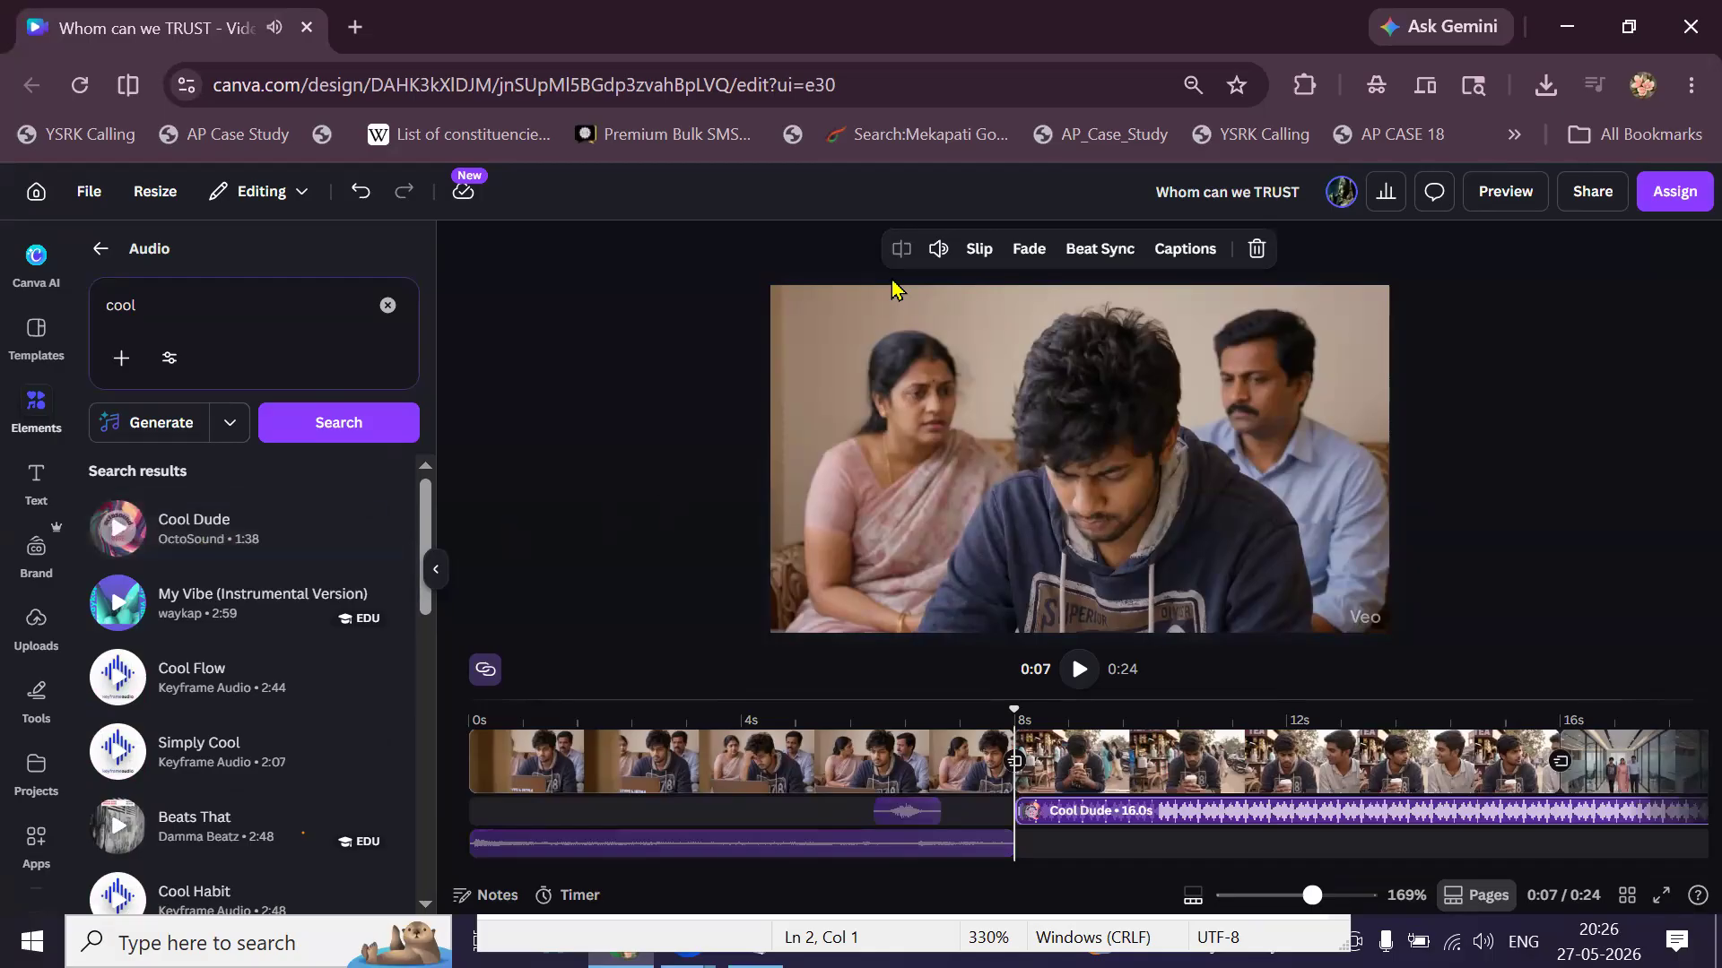
Lower Cool Dude's volume to 13, give it a 0.6s fade-in, and play to check.
click(937, 251)
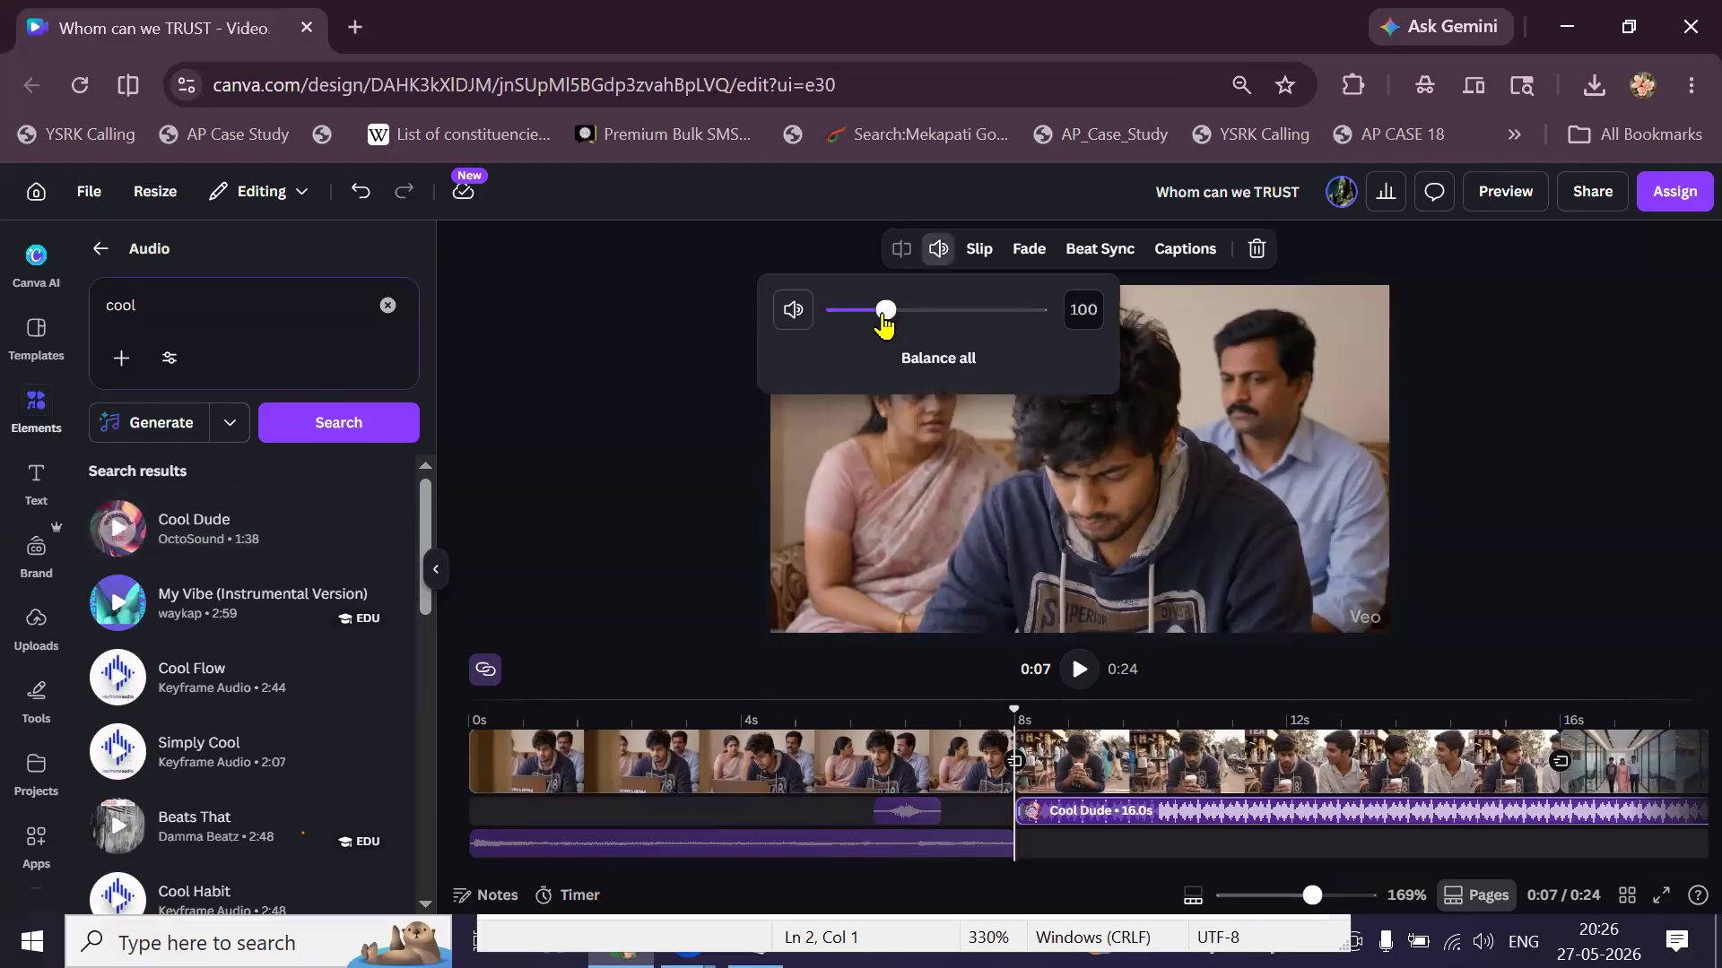
drag(884, 327, 846, 337)
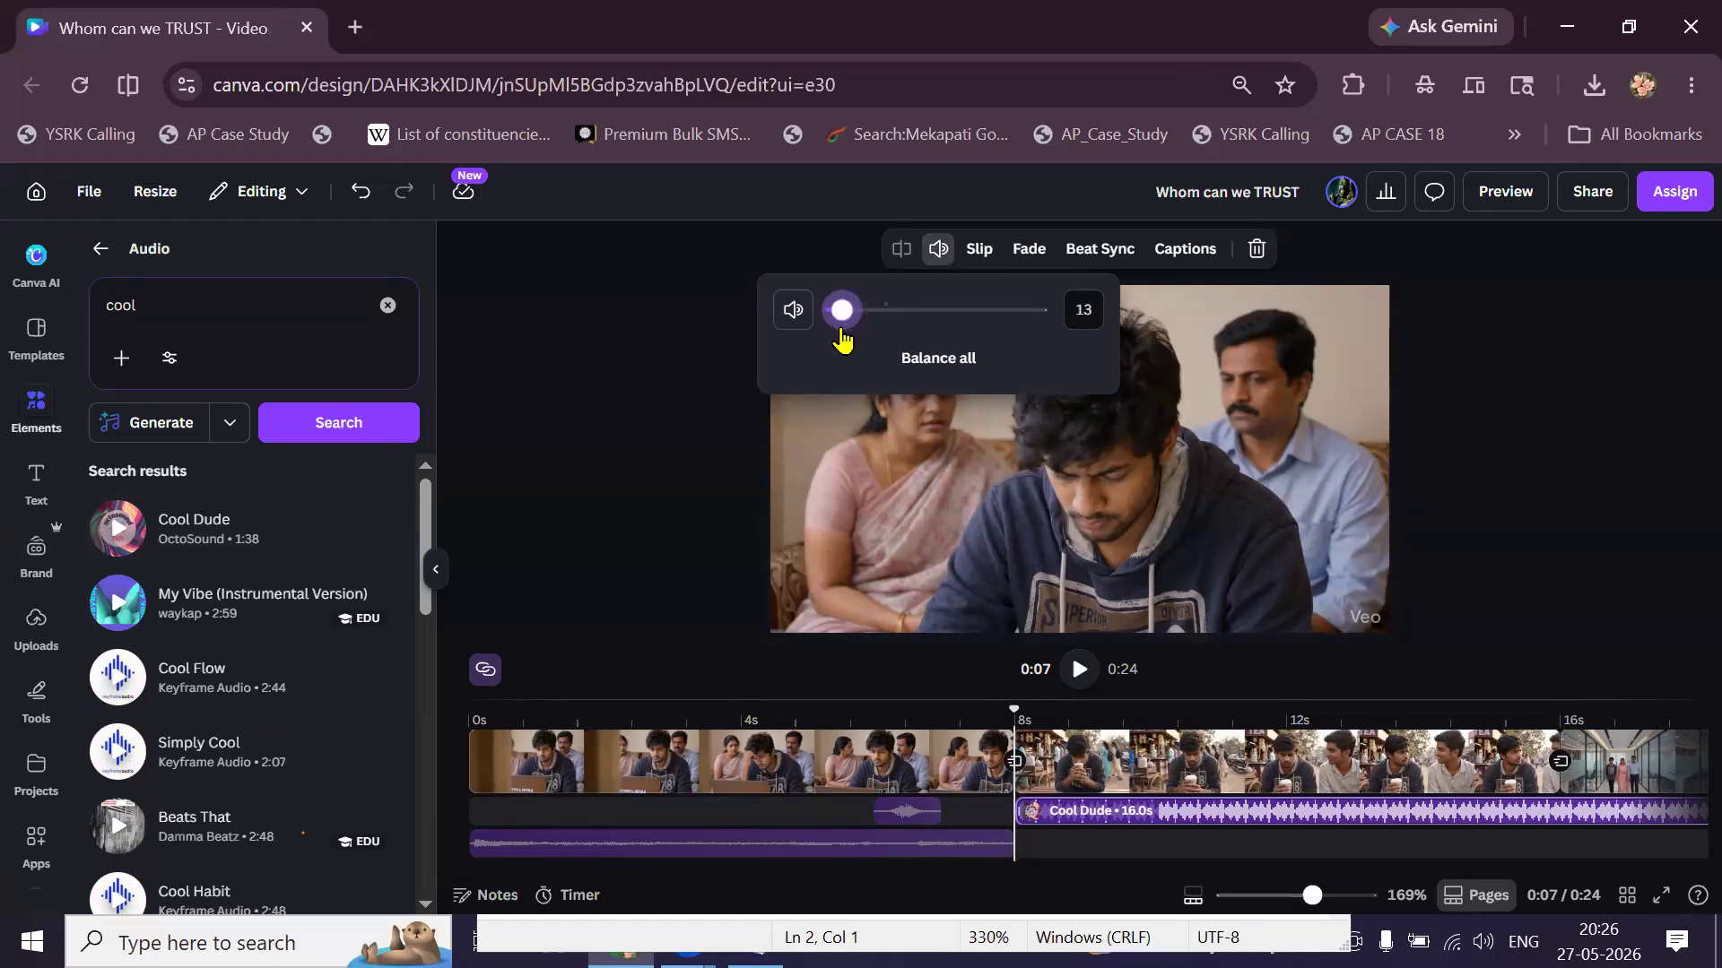
click(1029, 251)
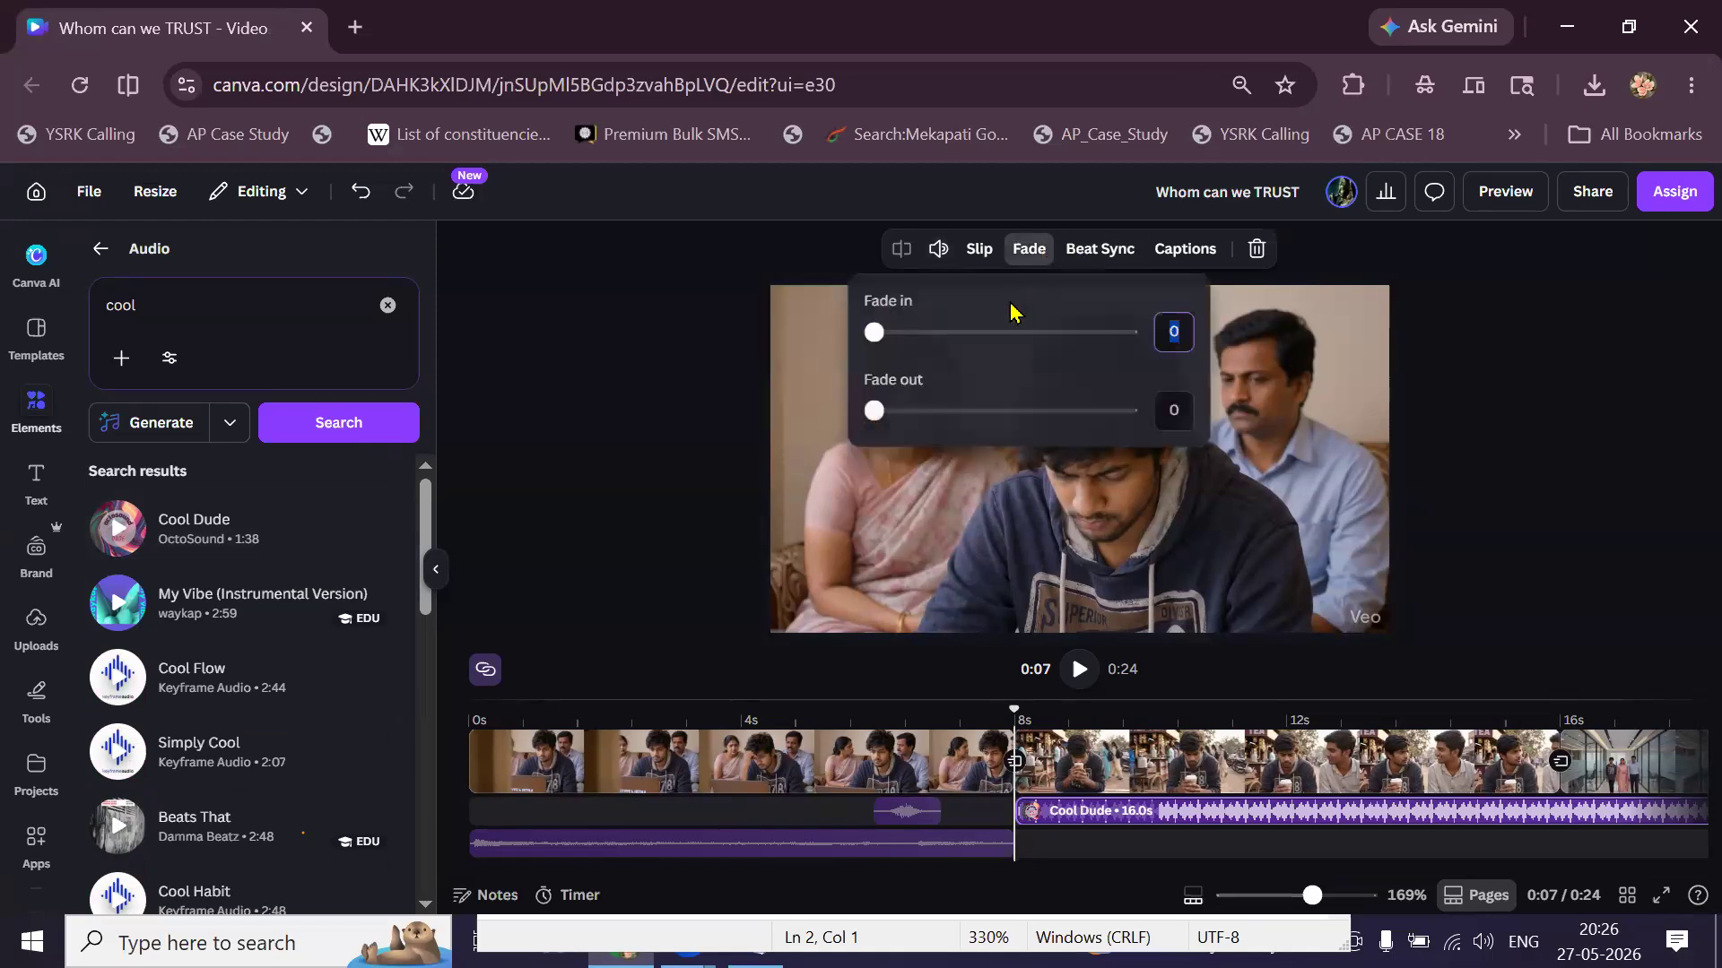
click(906, 336)
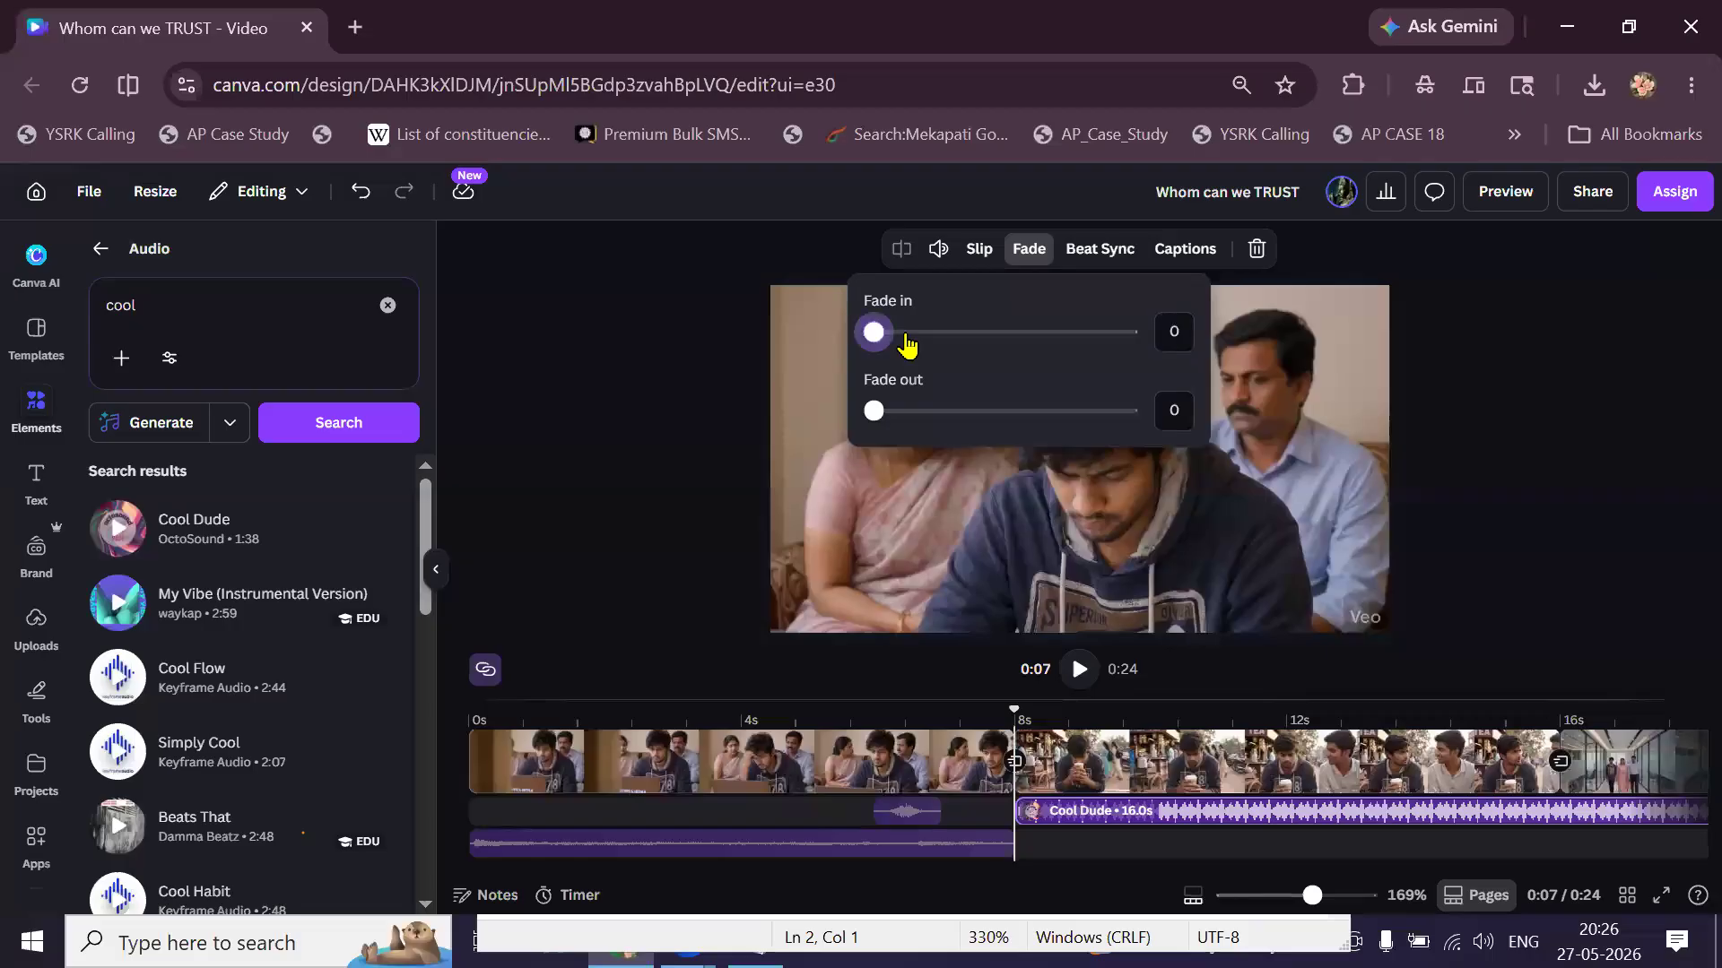
click(904, 333)
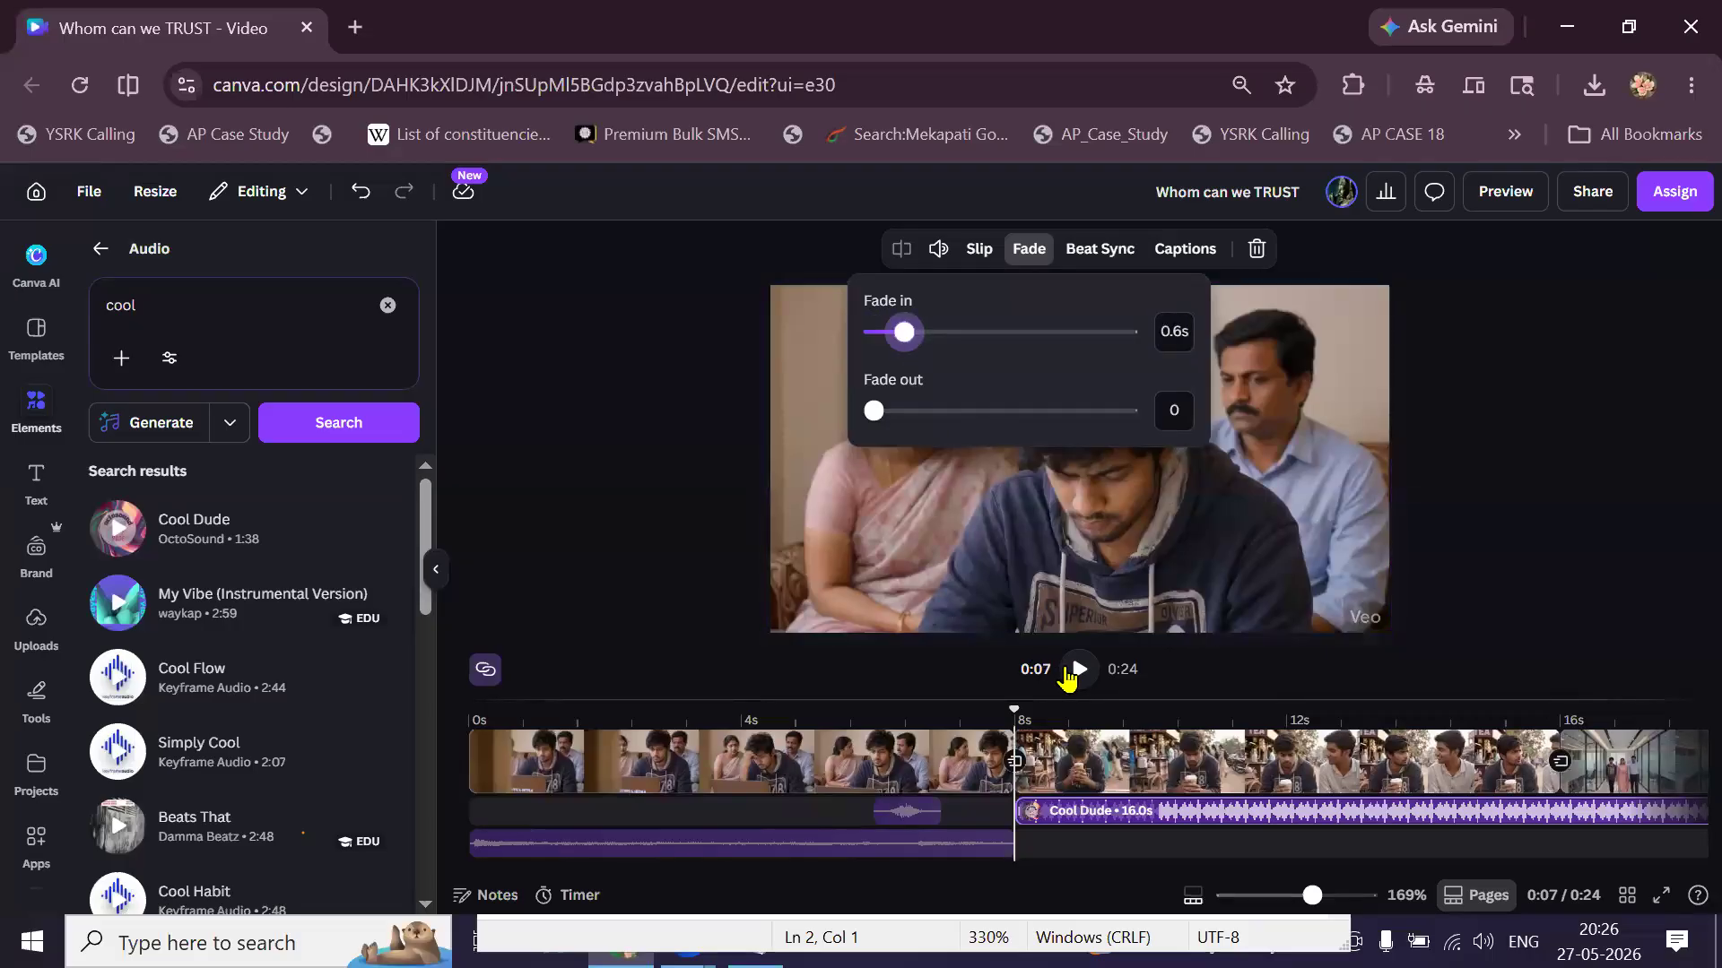
click(1067, 669)
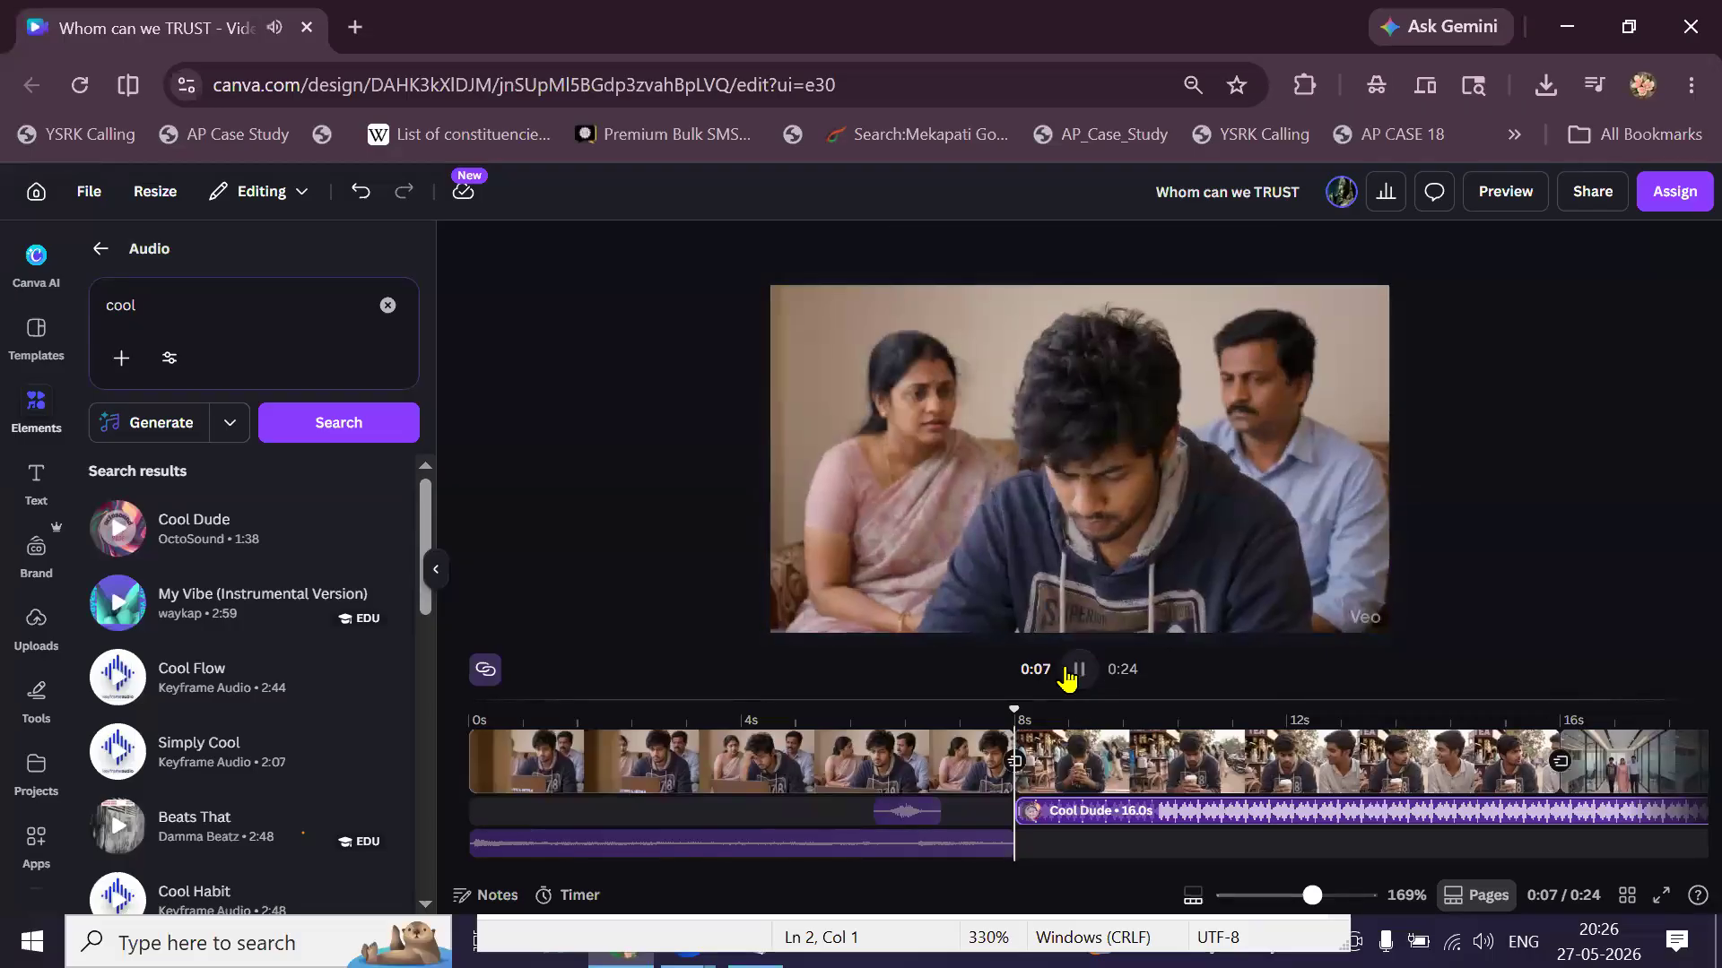
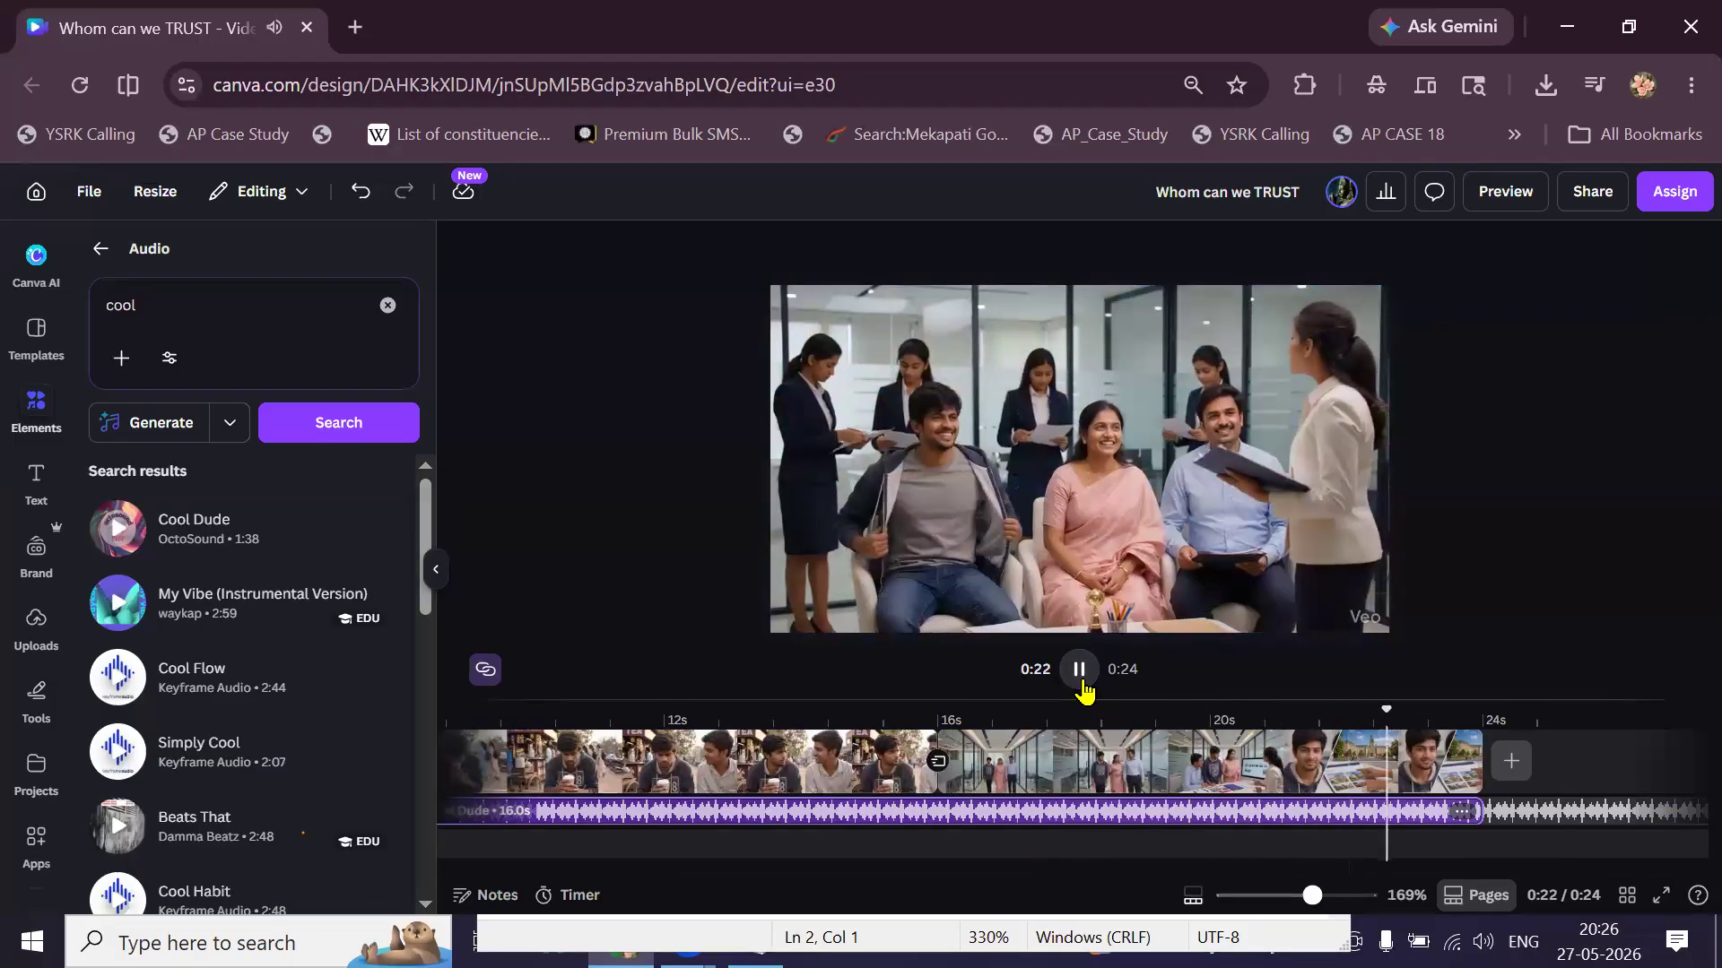
Replay the video, return the playhead to 0:00, and bring up the Uploads panel.
click(1081, 671)
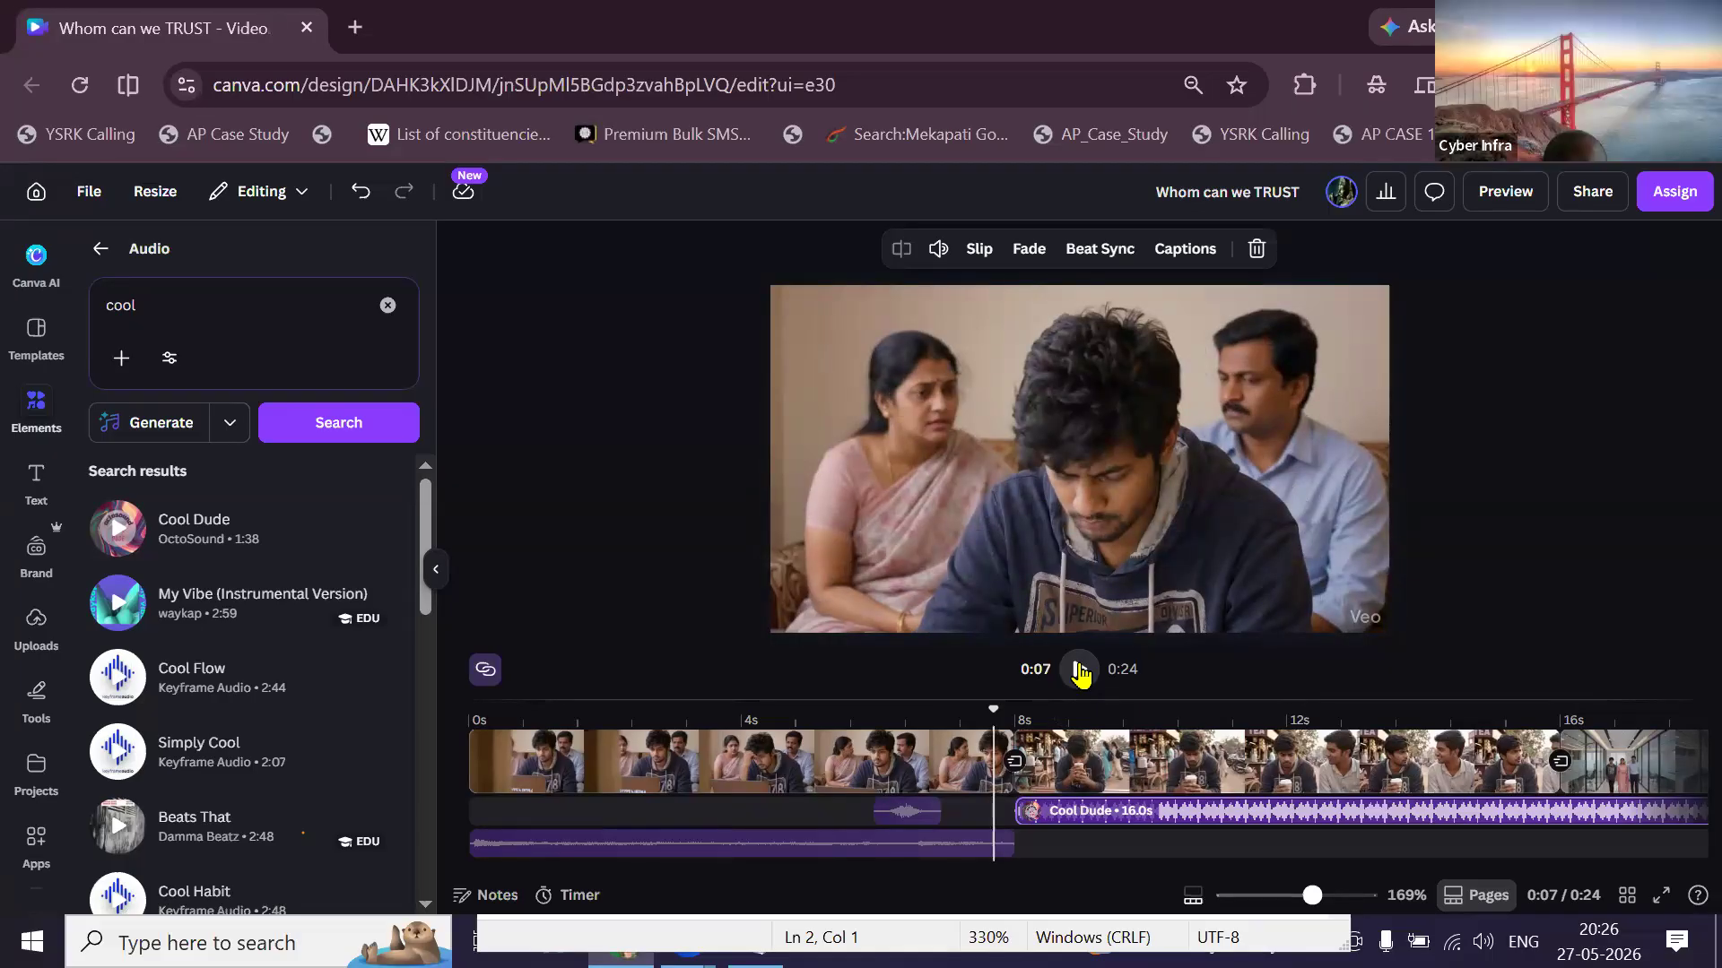
scroll(803, 767, up, 1)
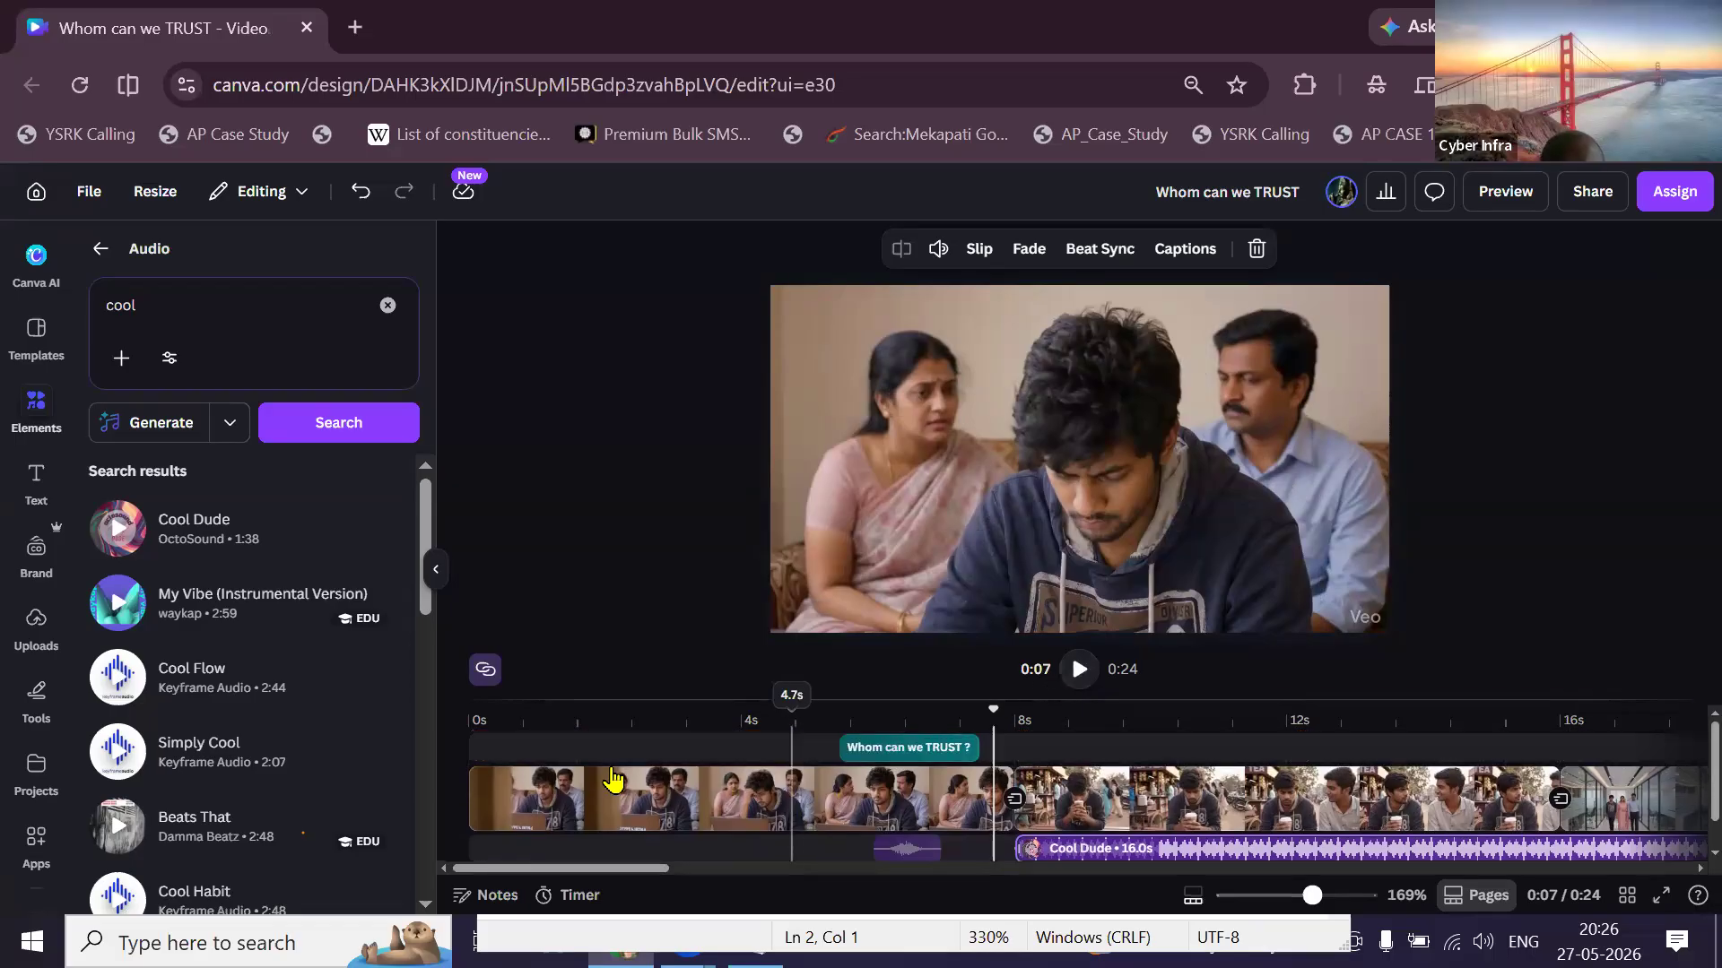
click(481, 747)
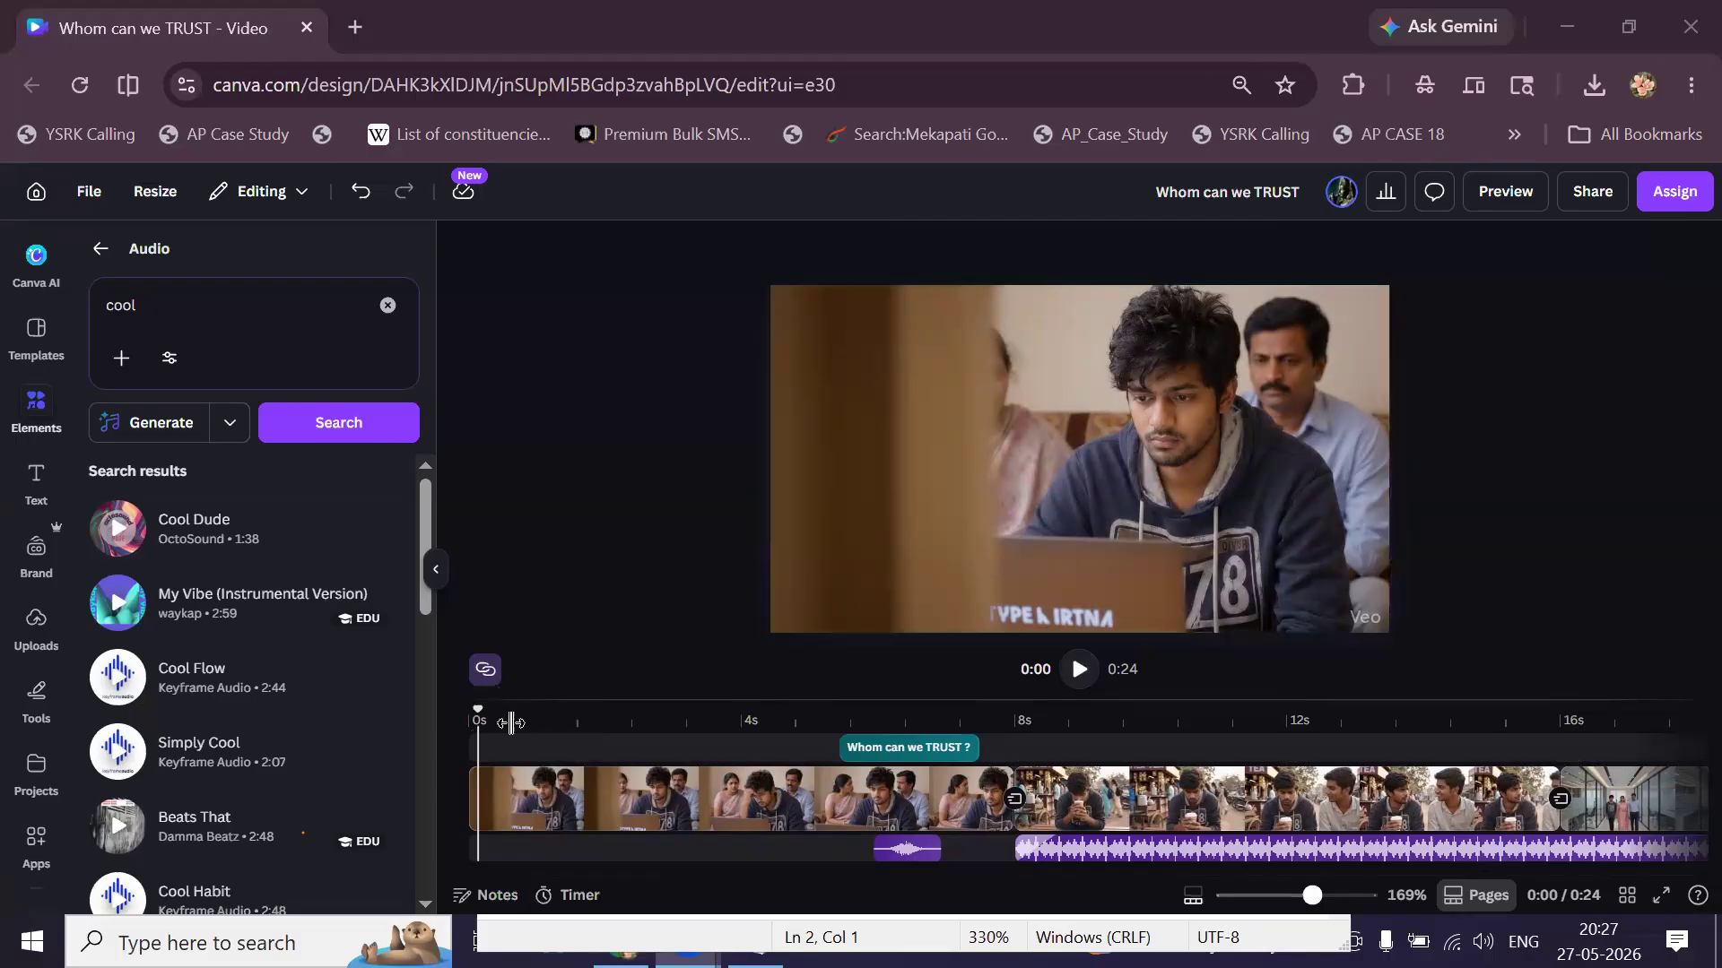
click(38, 628)
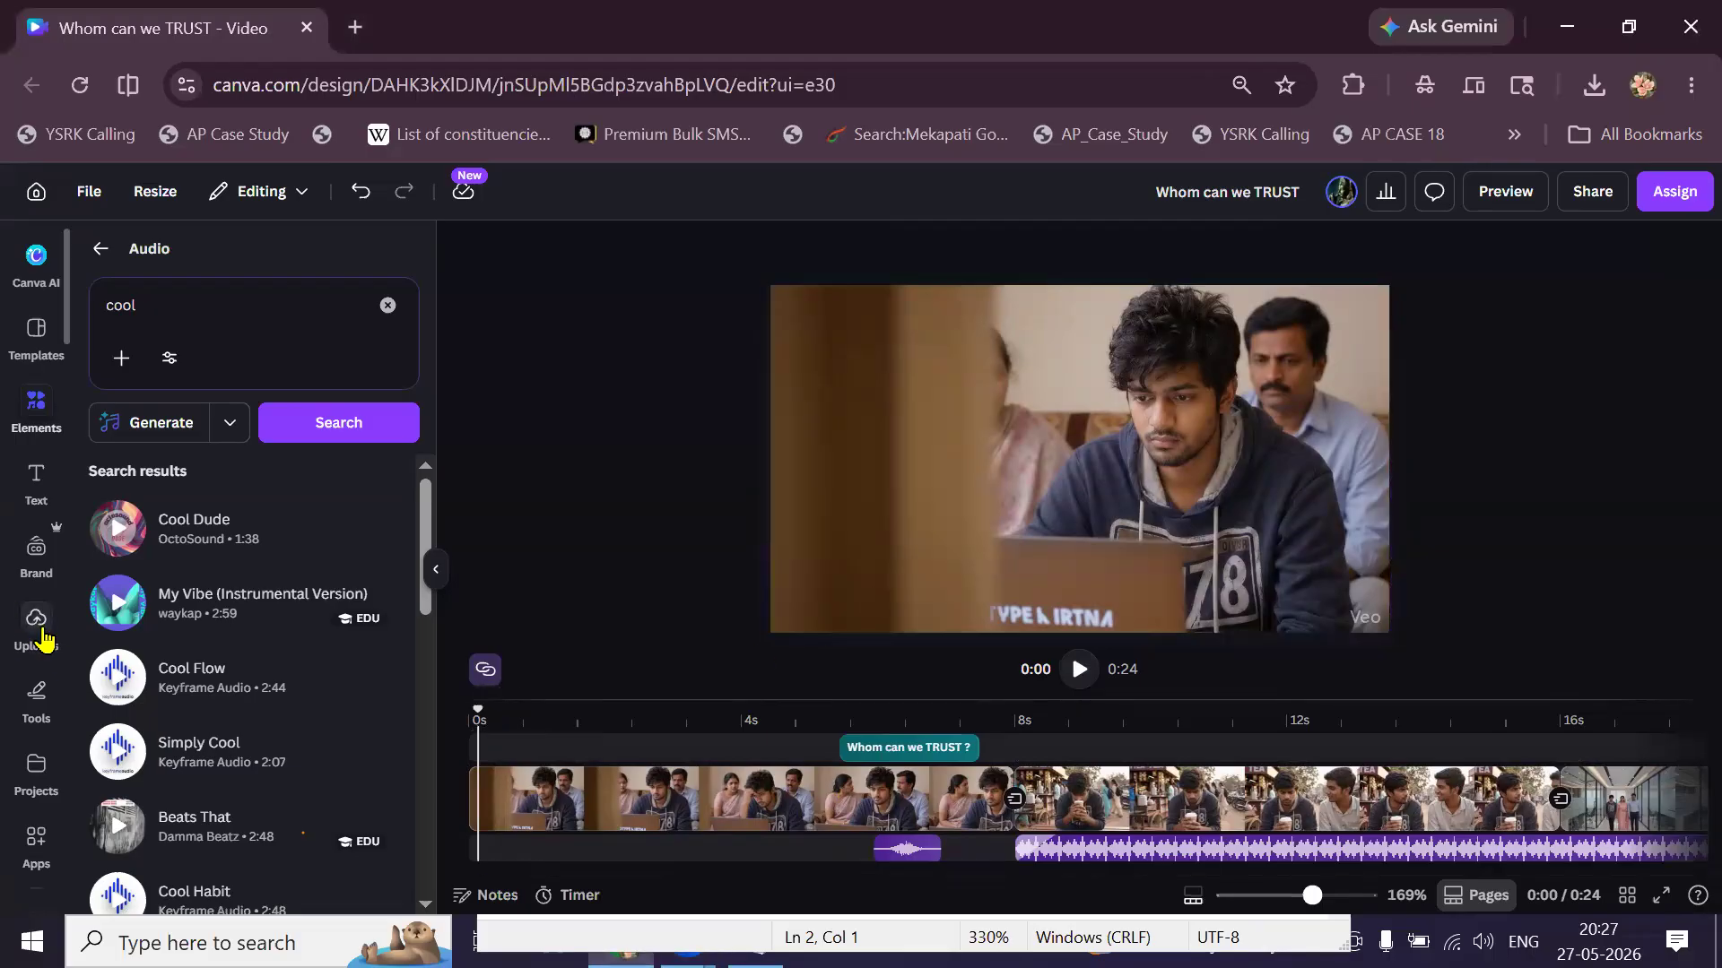
Show the uploaded images, undo the accidentally added logo clip, and reset the playhead to the start.
click(115, 426)
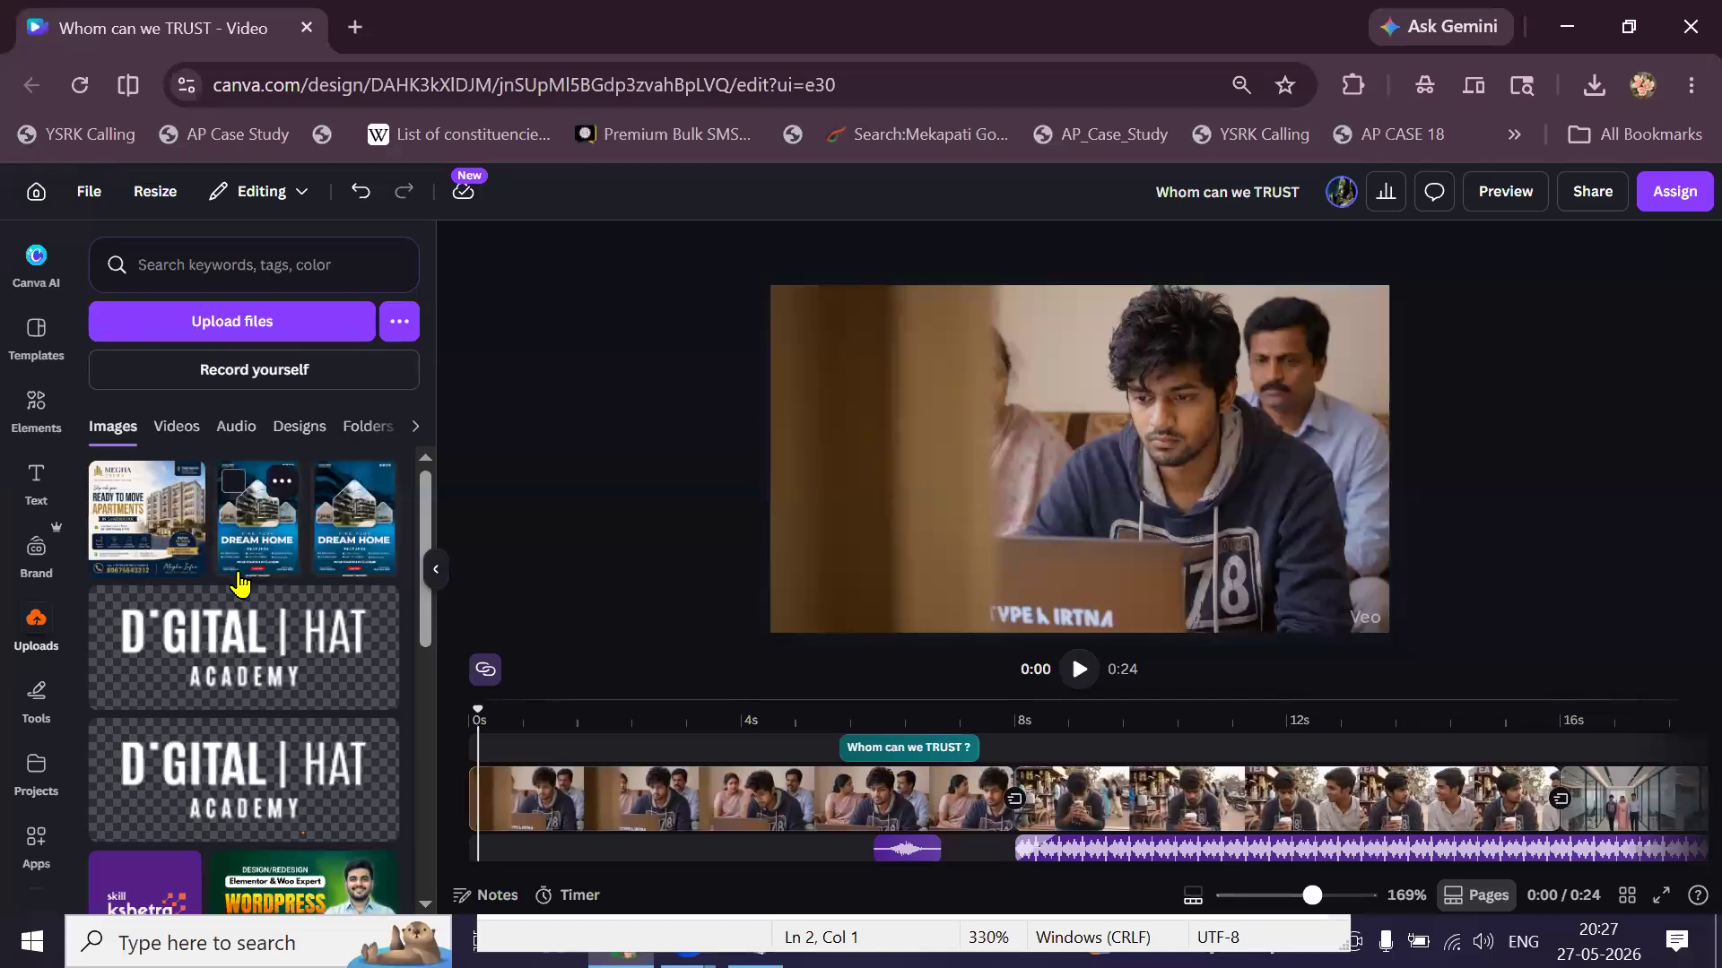
scroll(242, 645, down, 3)
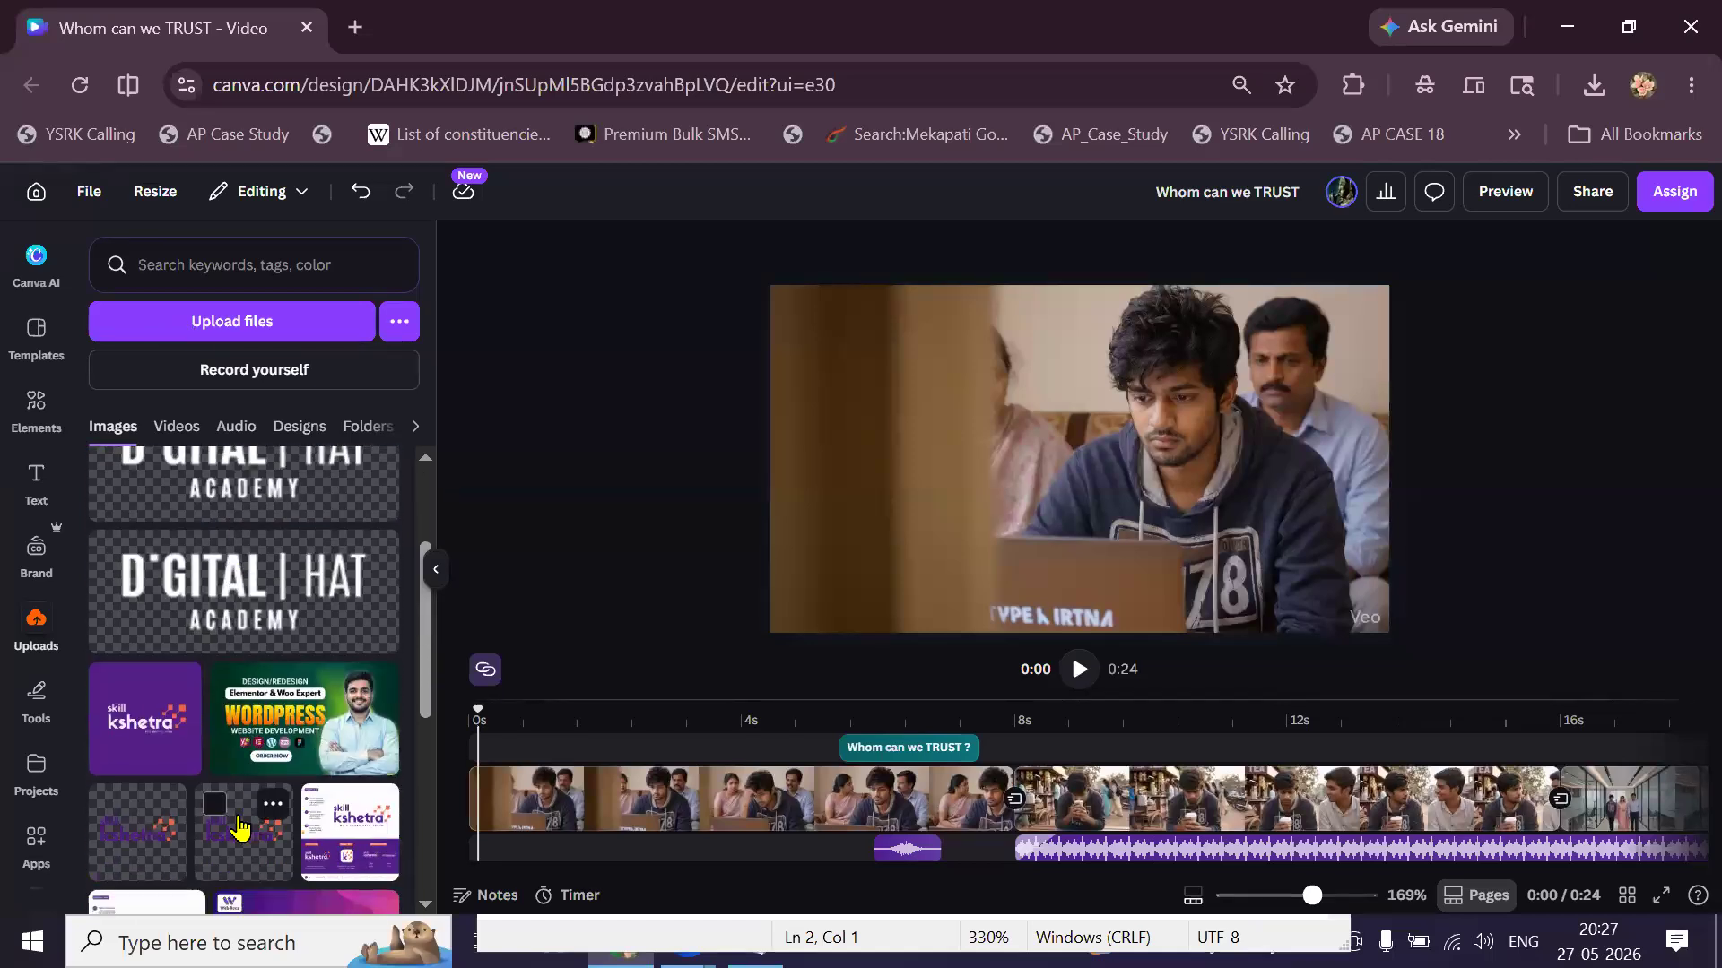
scroll(238, 807, down, 3)
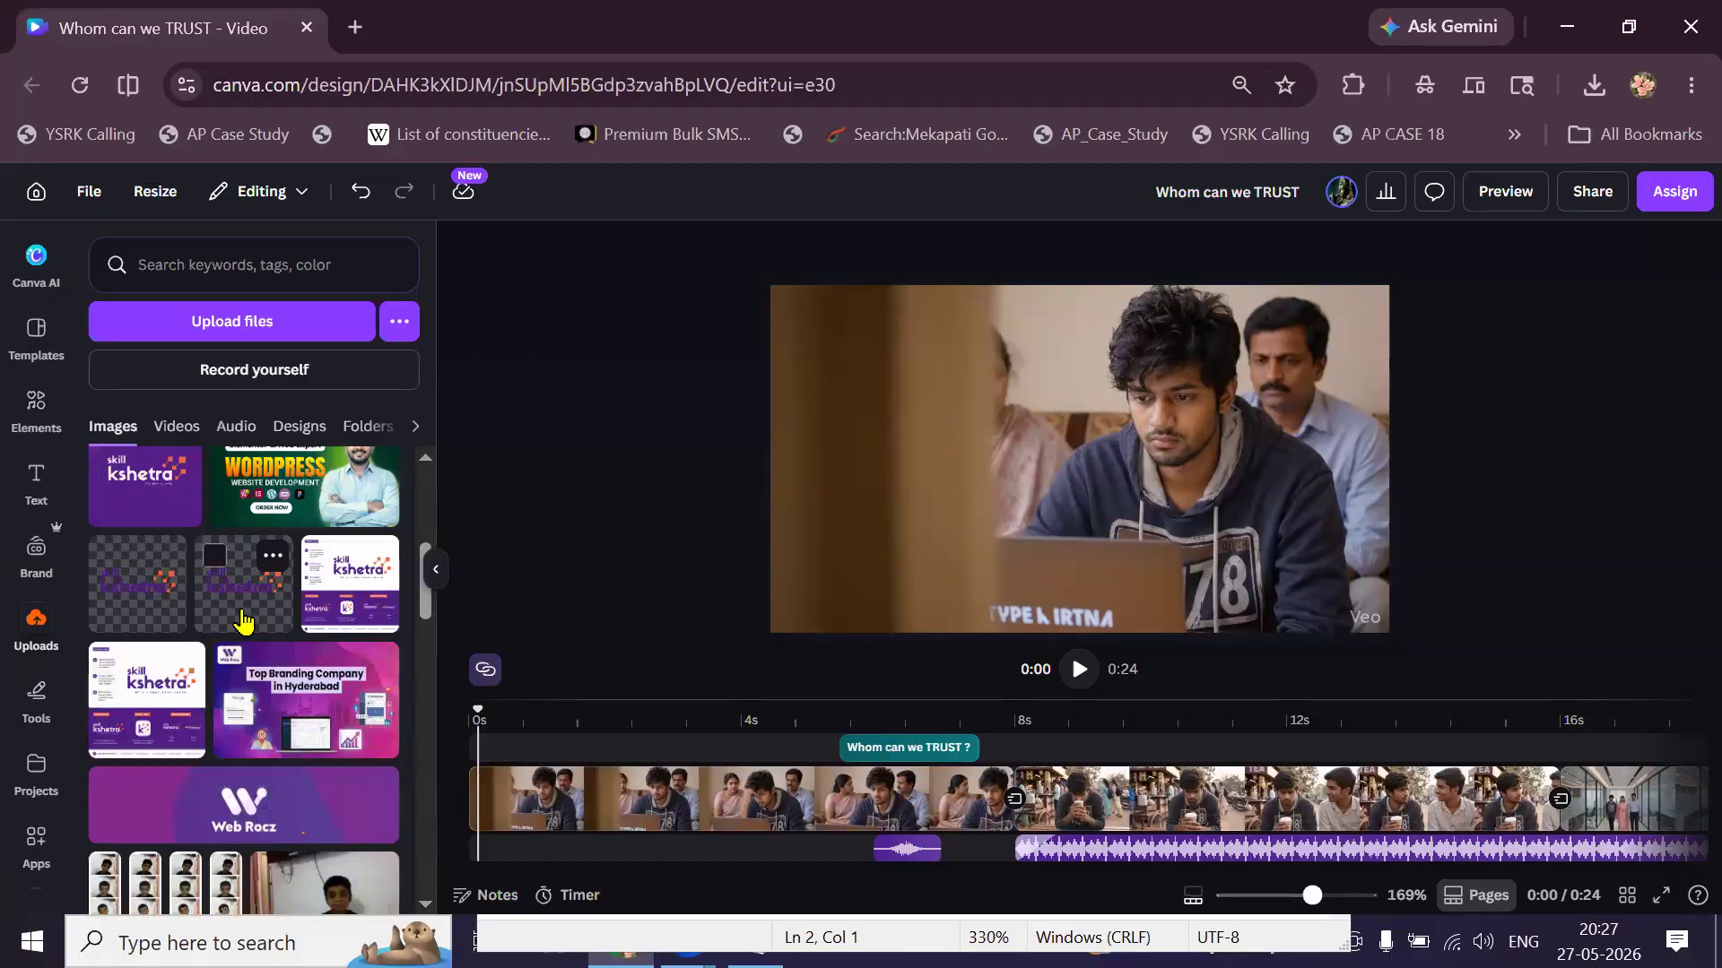
click(243, 619)
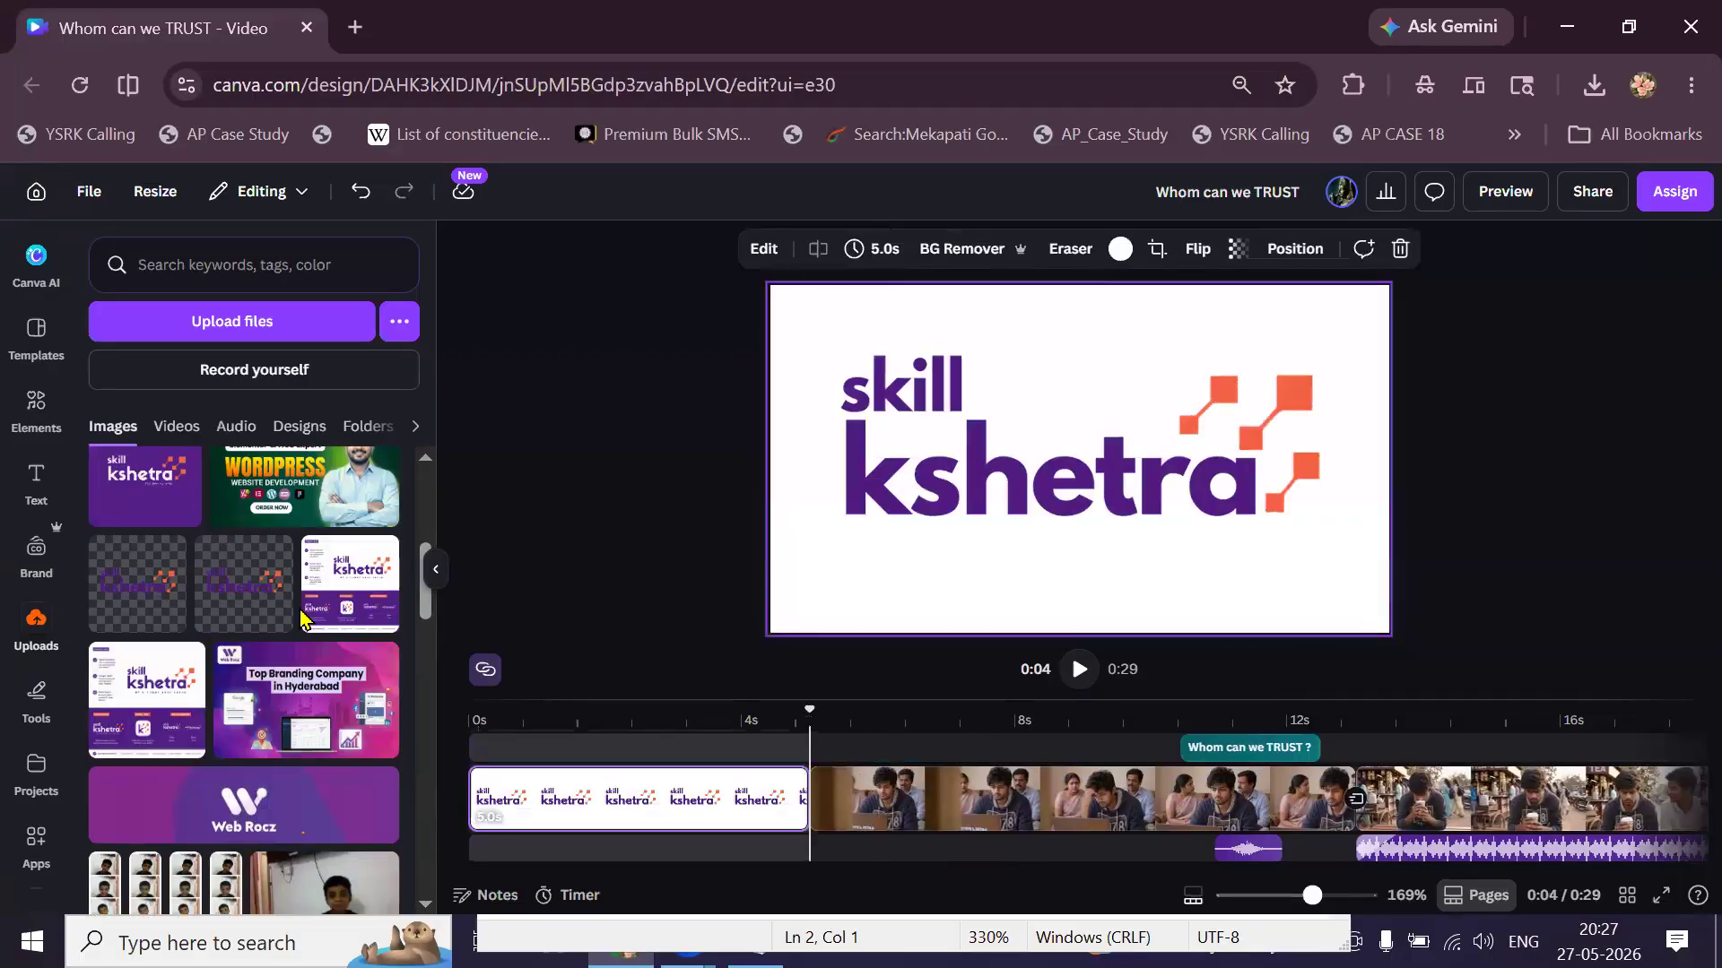
key(ctrl+z)
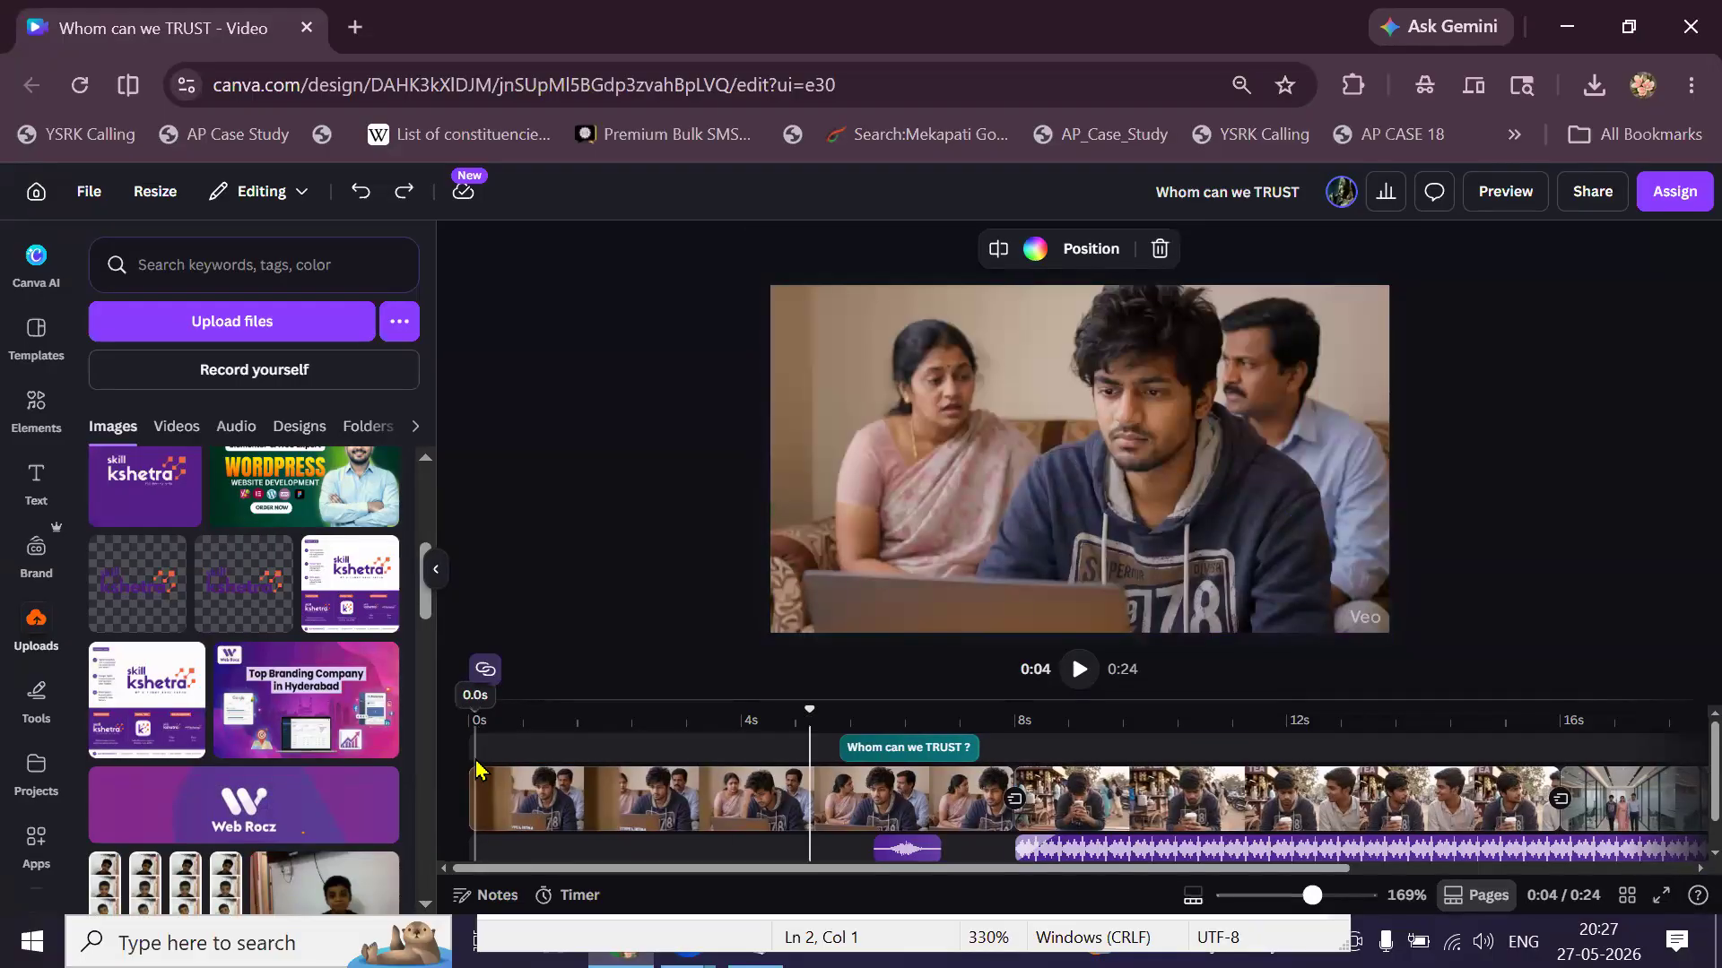
click(476, 769)
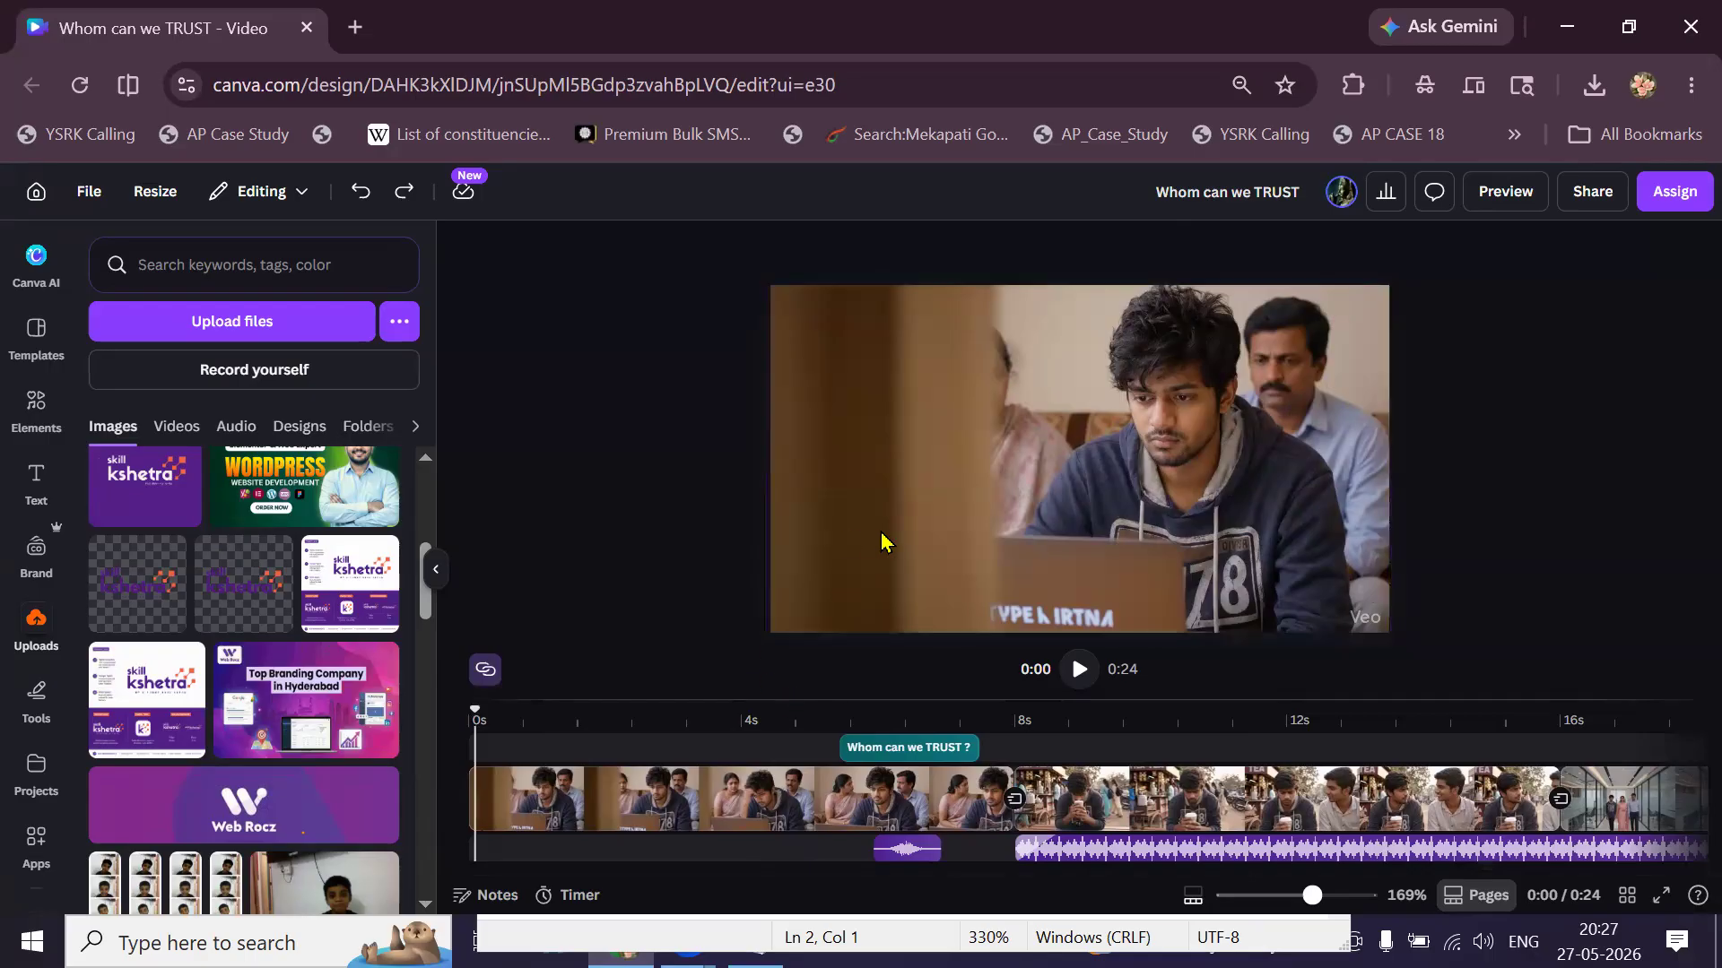
Drop the skill kshetra logo onto the video, shrink it top-left, and extend it to 24s.
drag(364, 590, 542, 741)
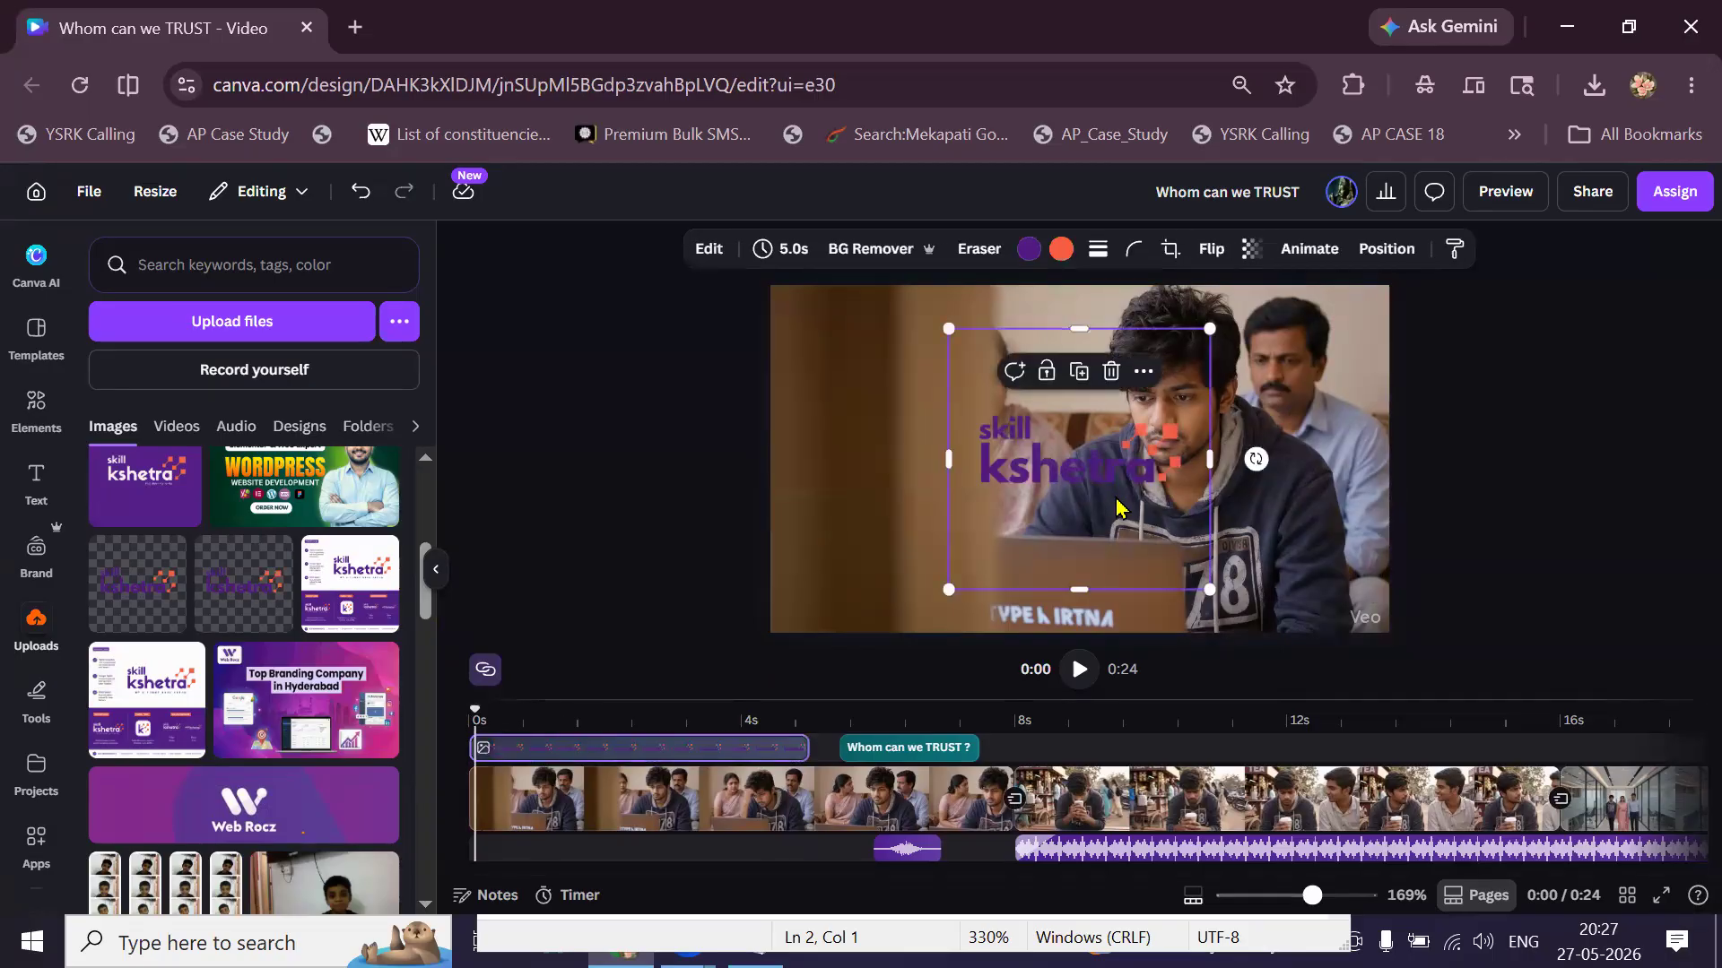
drag(1073, 563, 1076, 472)
drag(1073, 334, 1083, 417)
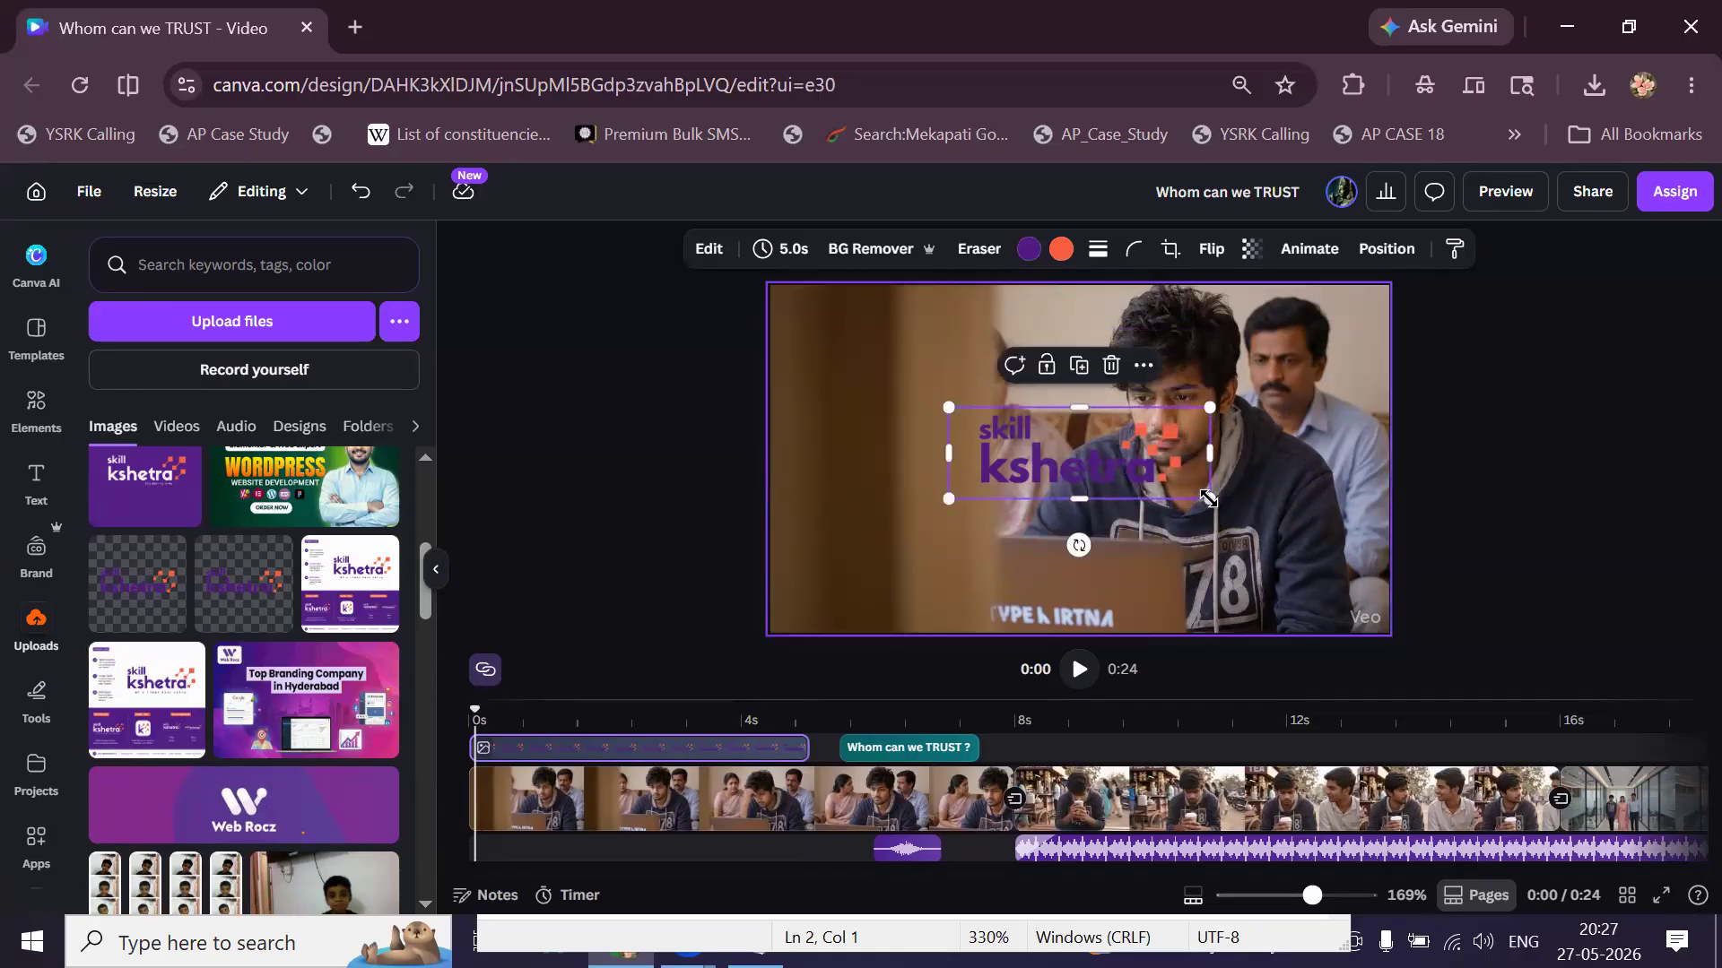
drag(1210, 499, 857, 382)
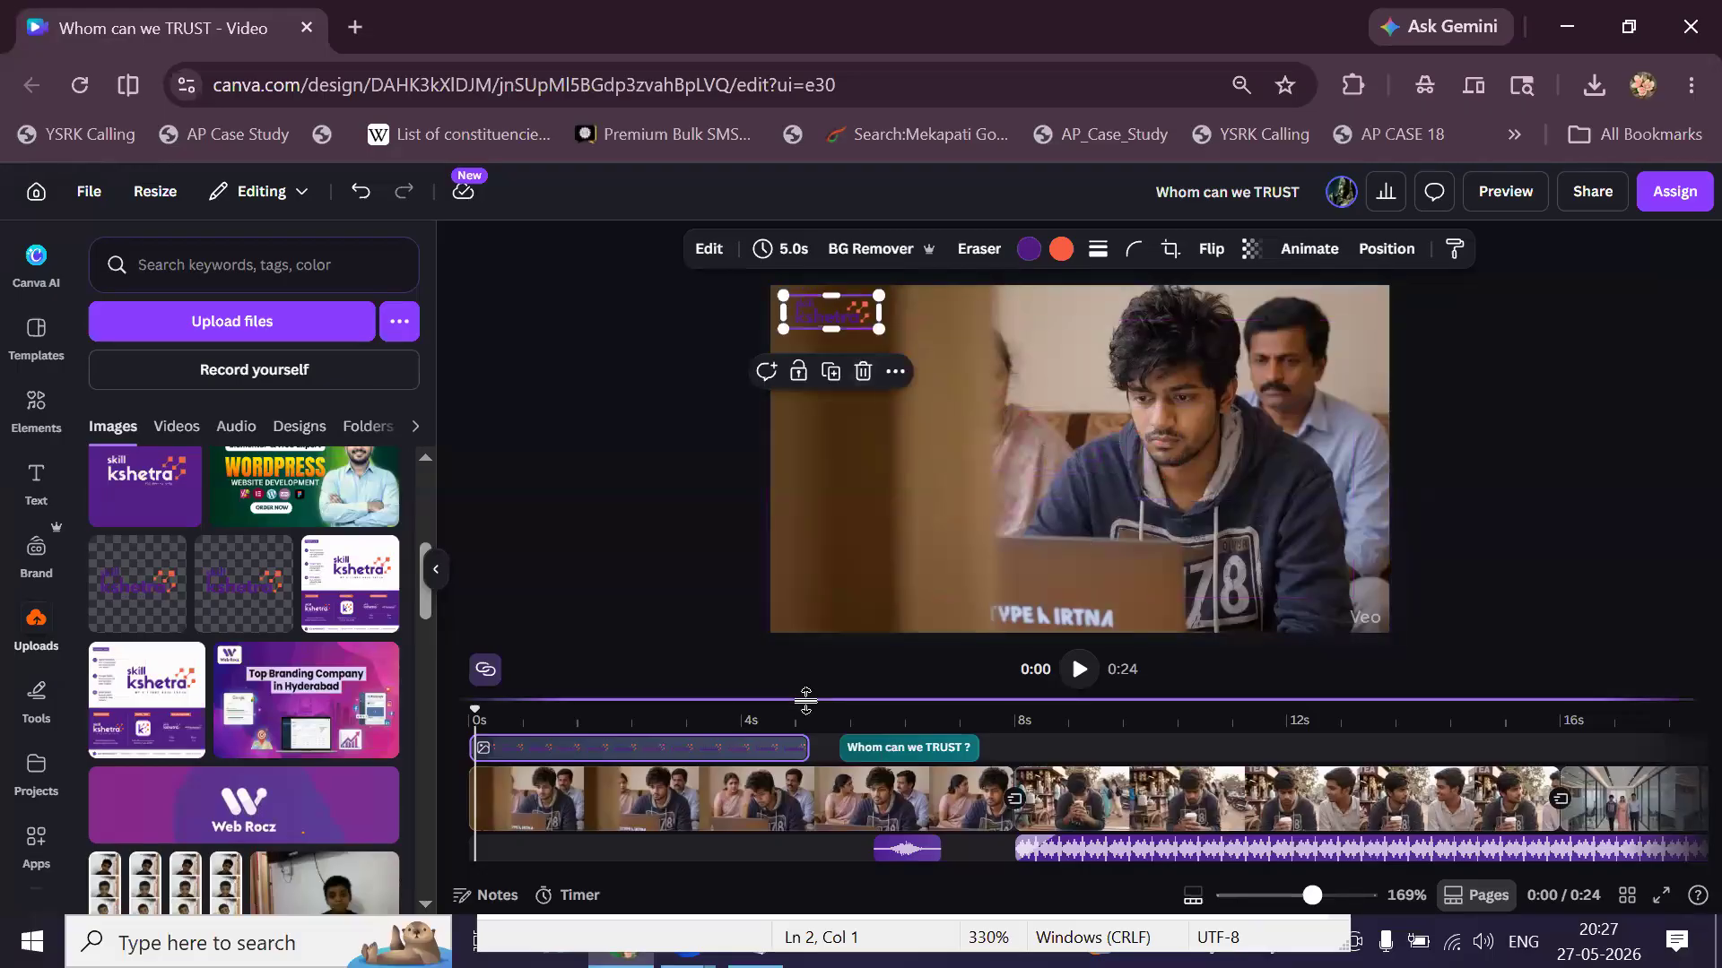
drag(806, 752, 1518, 773)
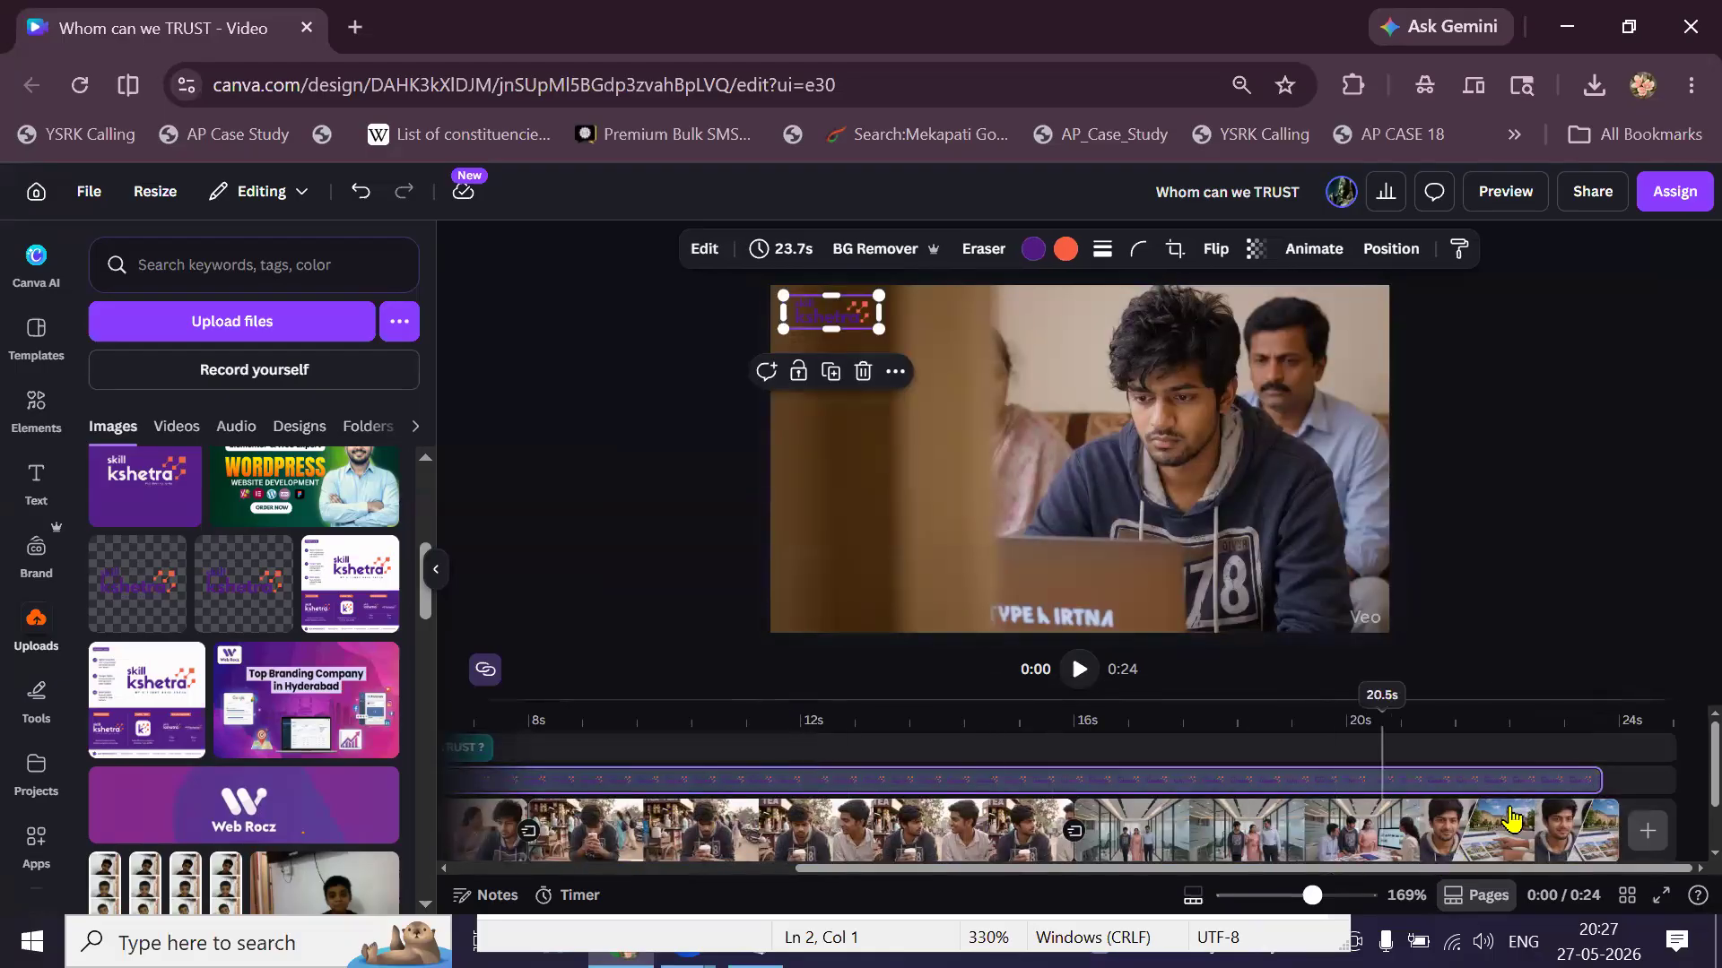
drag(1597, 770, 1619, 770)
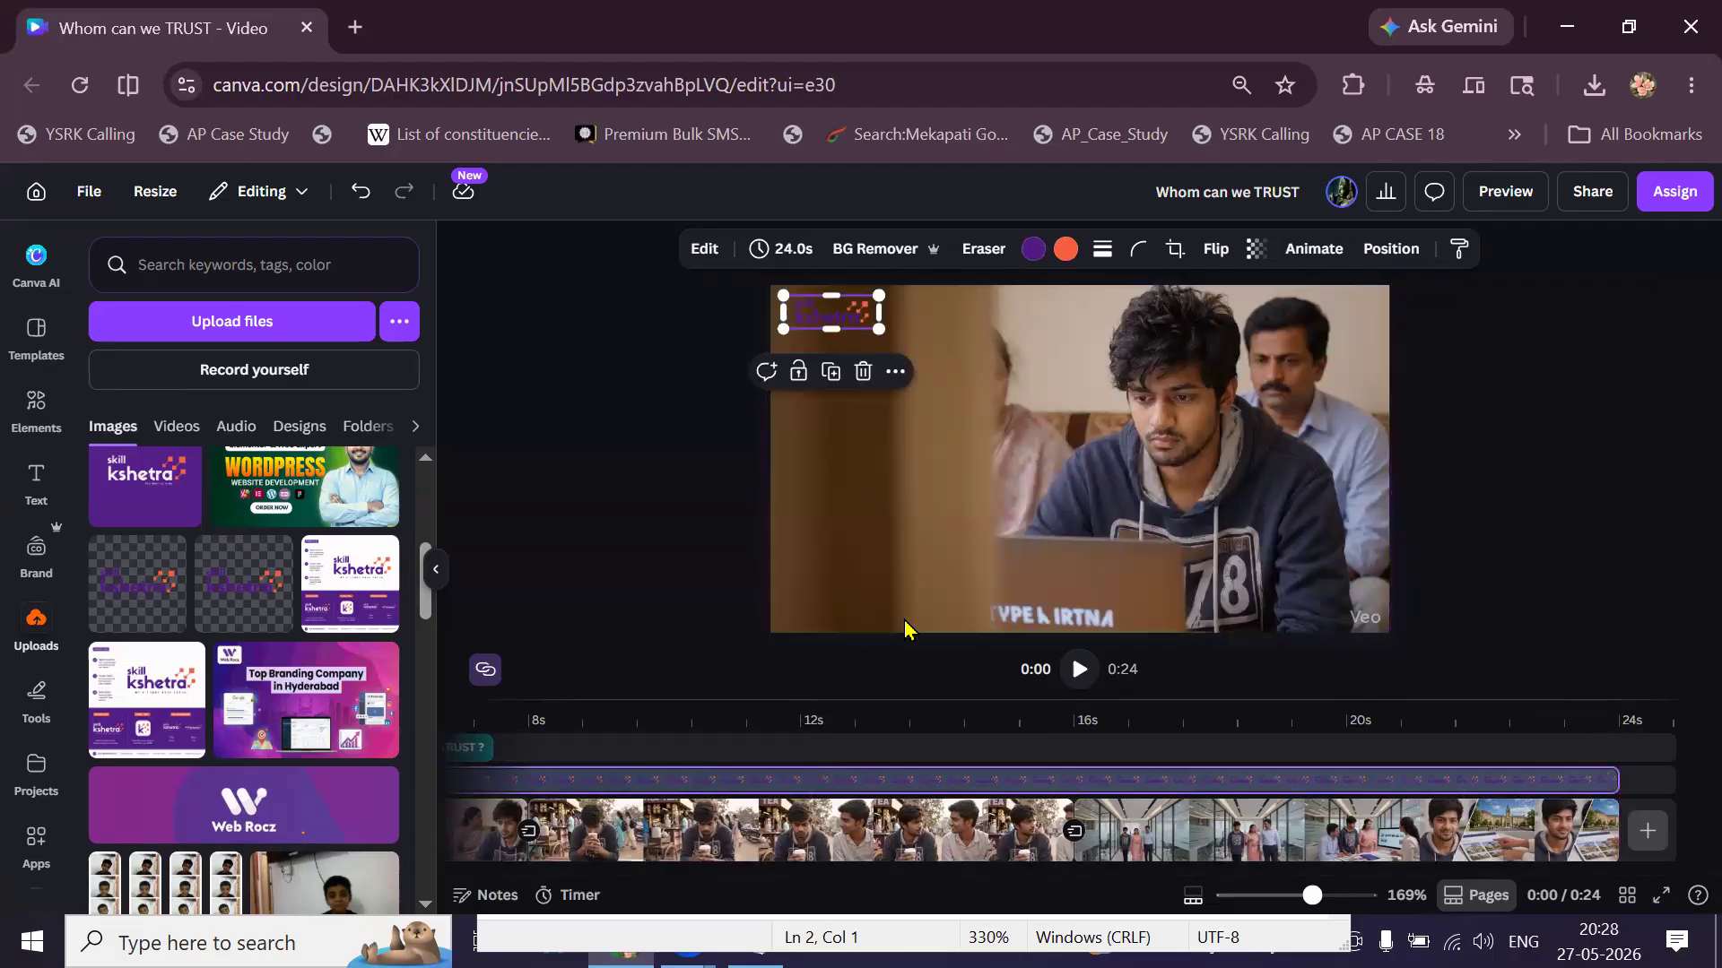
Move the logo down to the frame's left middle and set its transparency to 34.
click(812, 722)
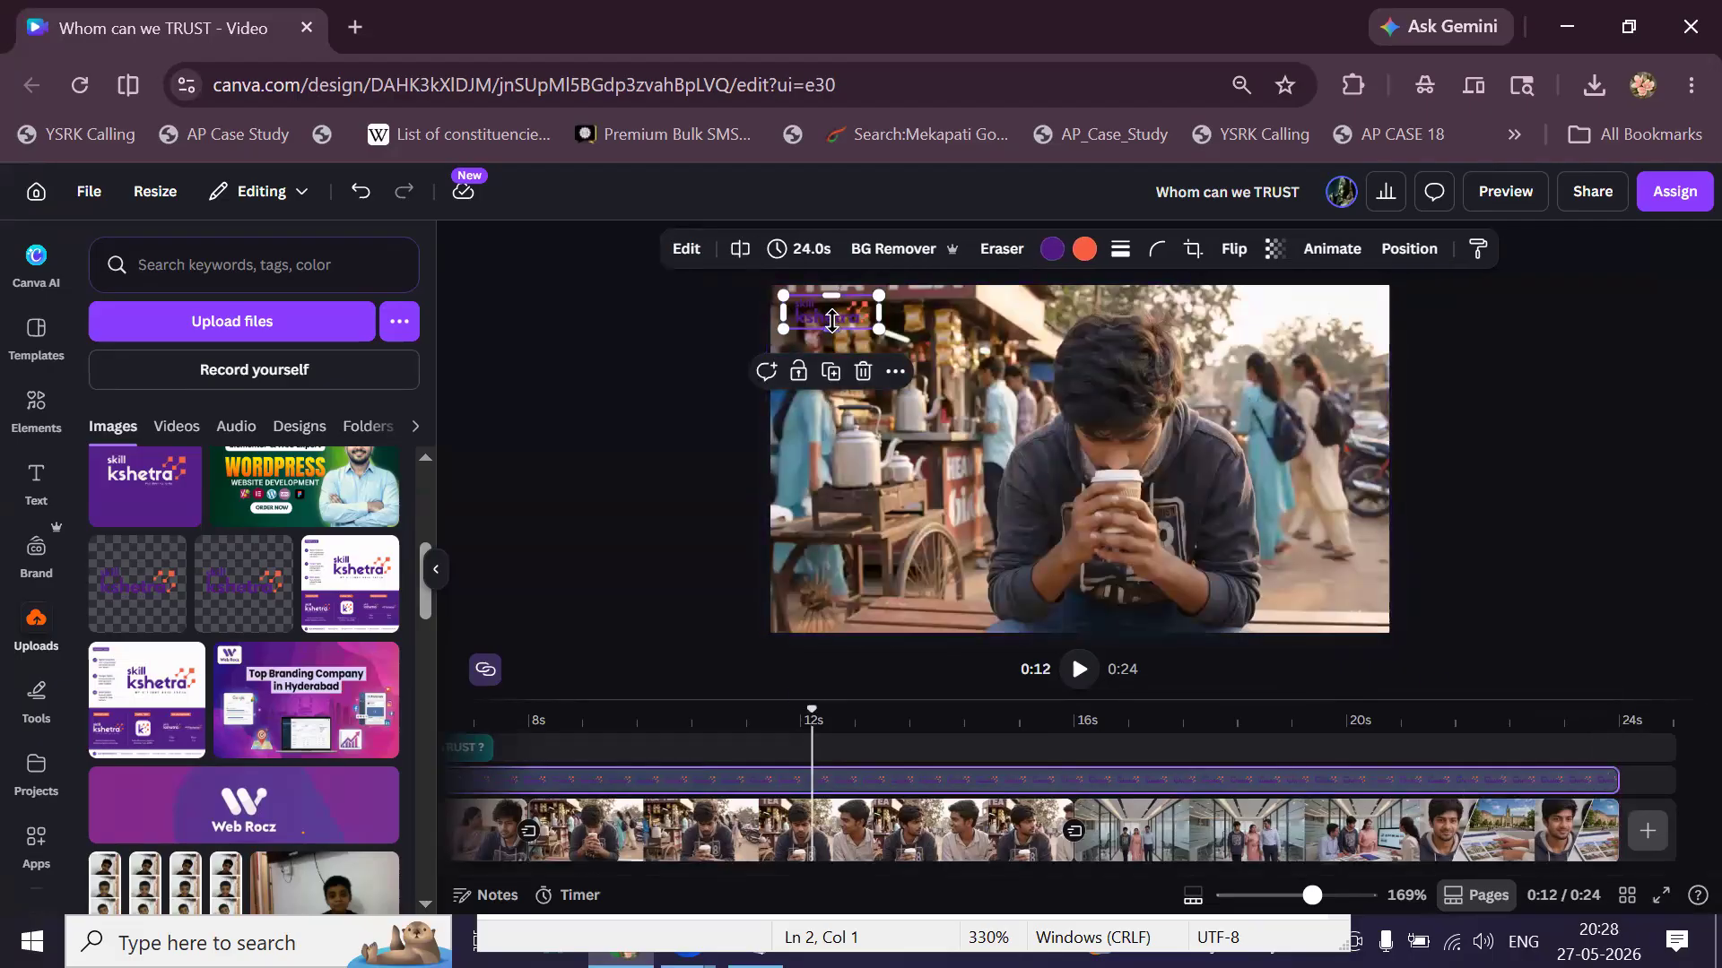
drag(842, 323, 842, 470)
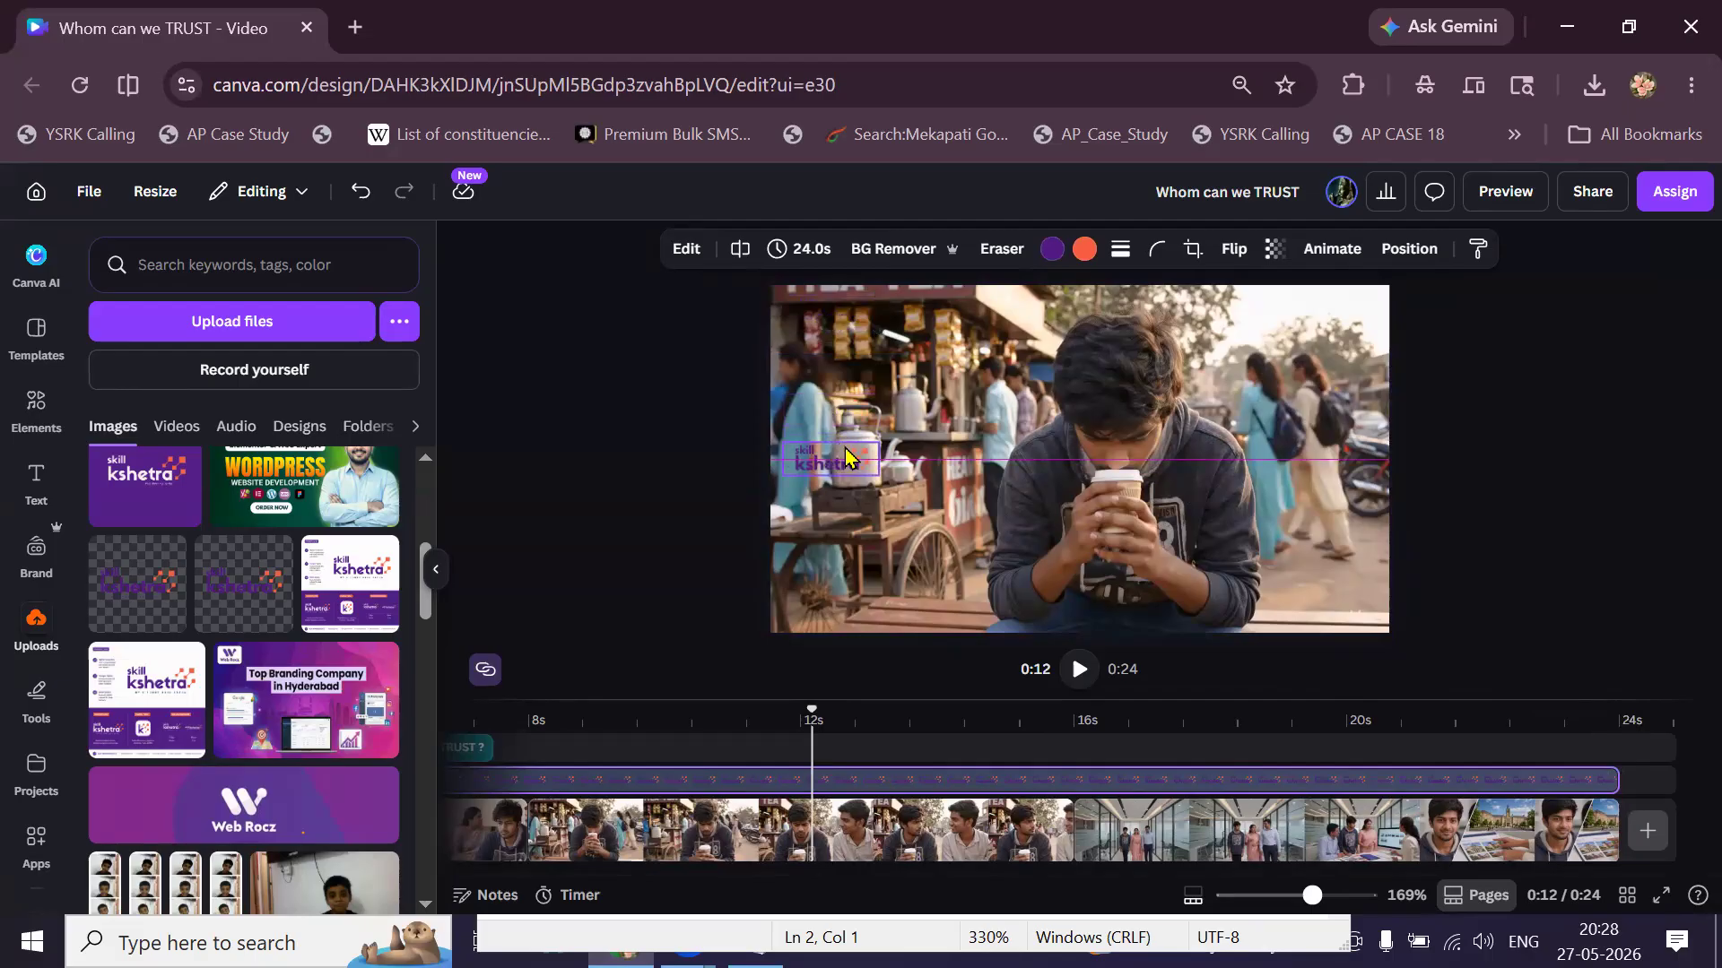
click(1274, 249)
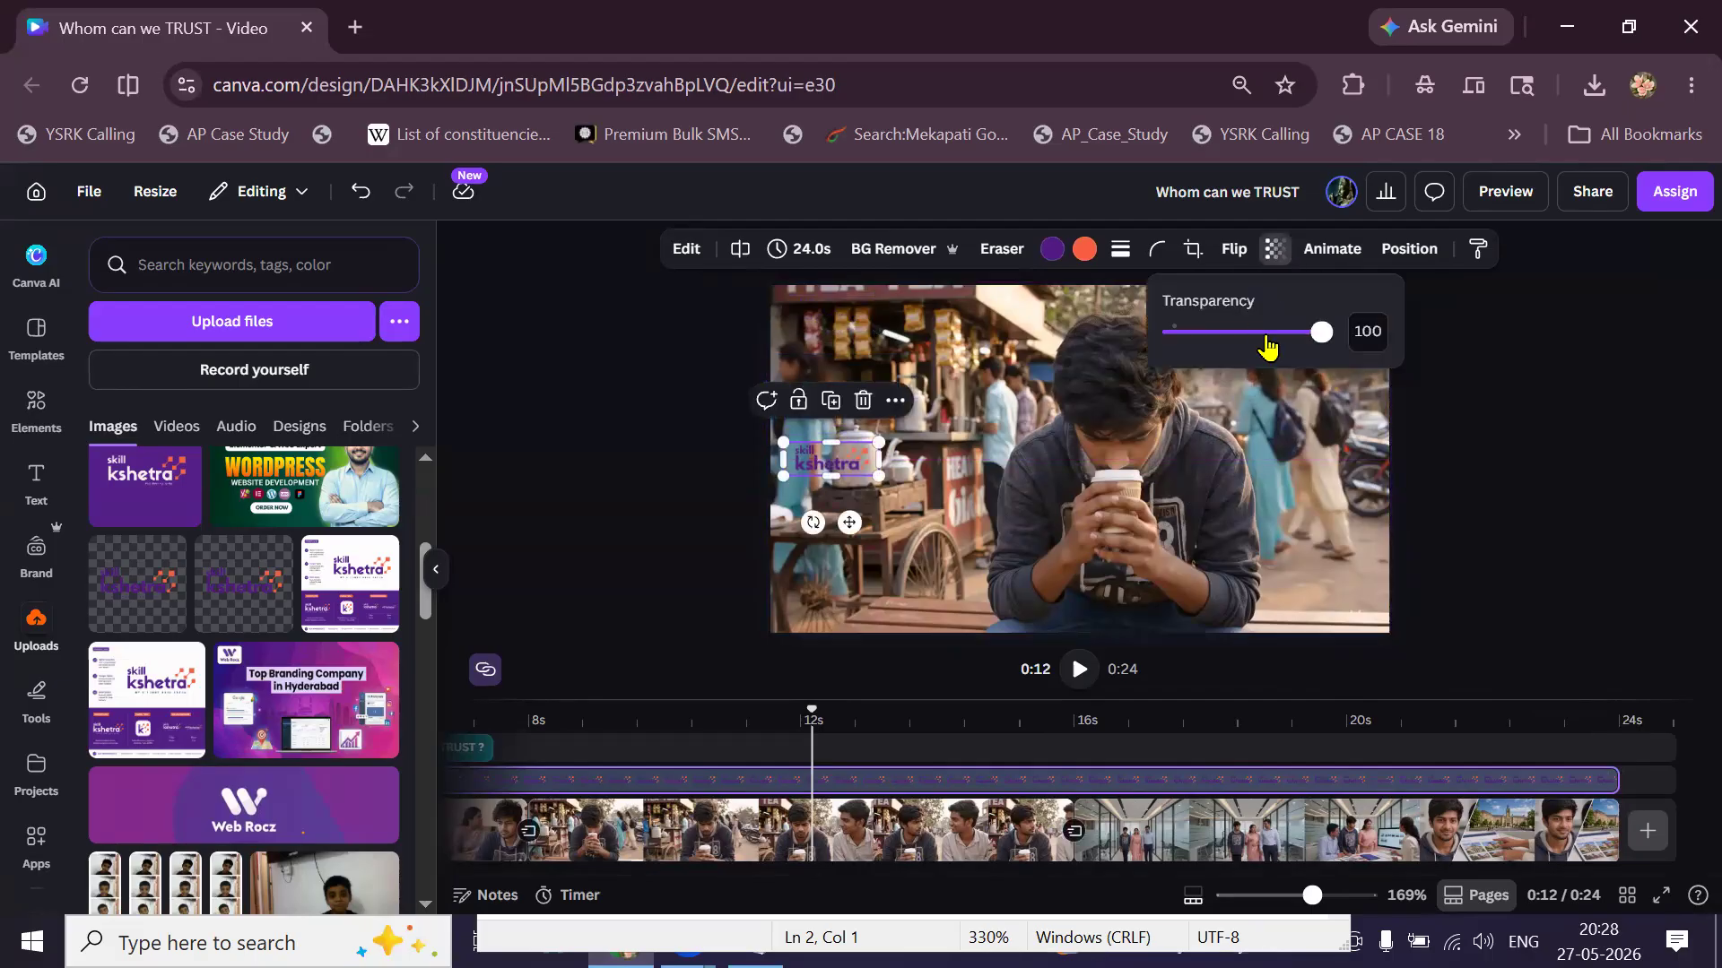
drag(1265, 338, 1219, 350)
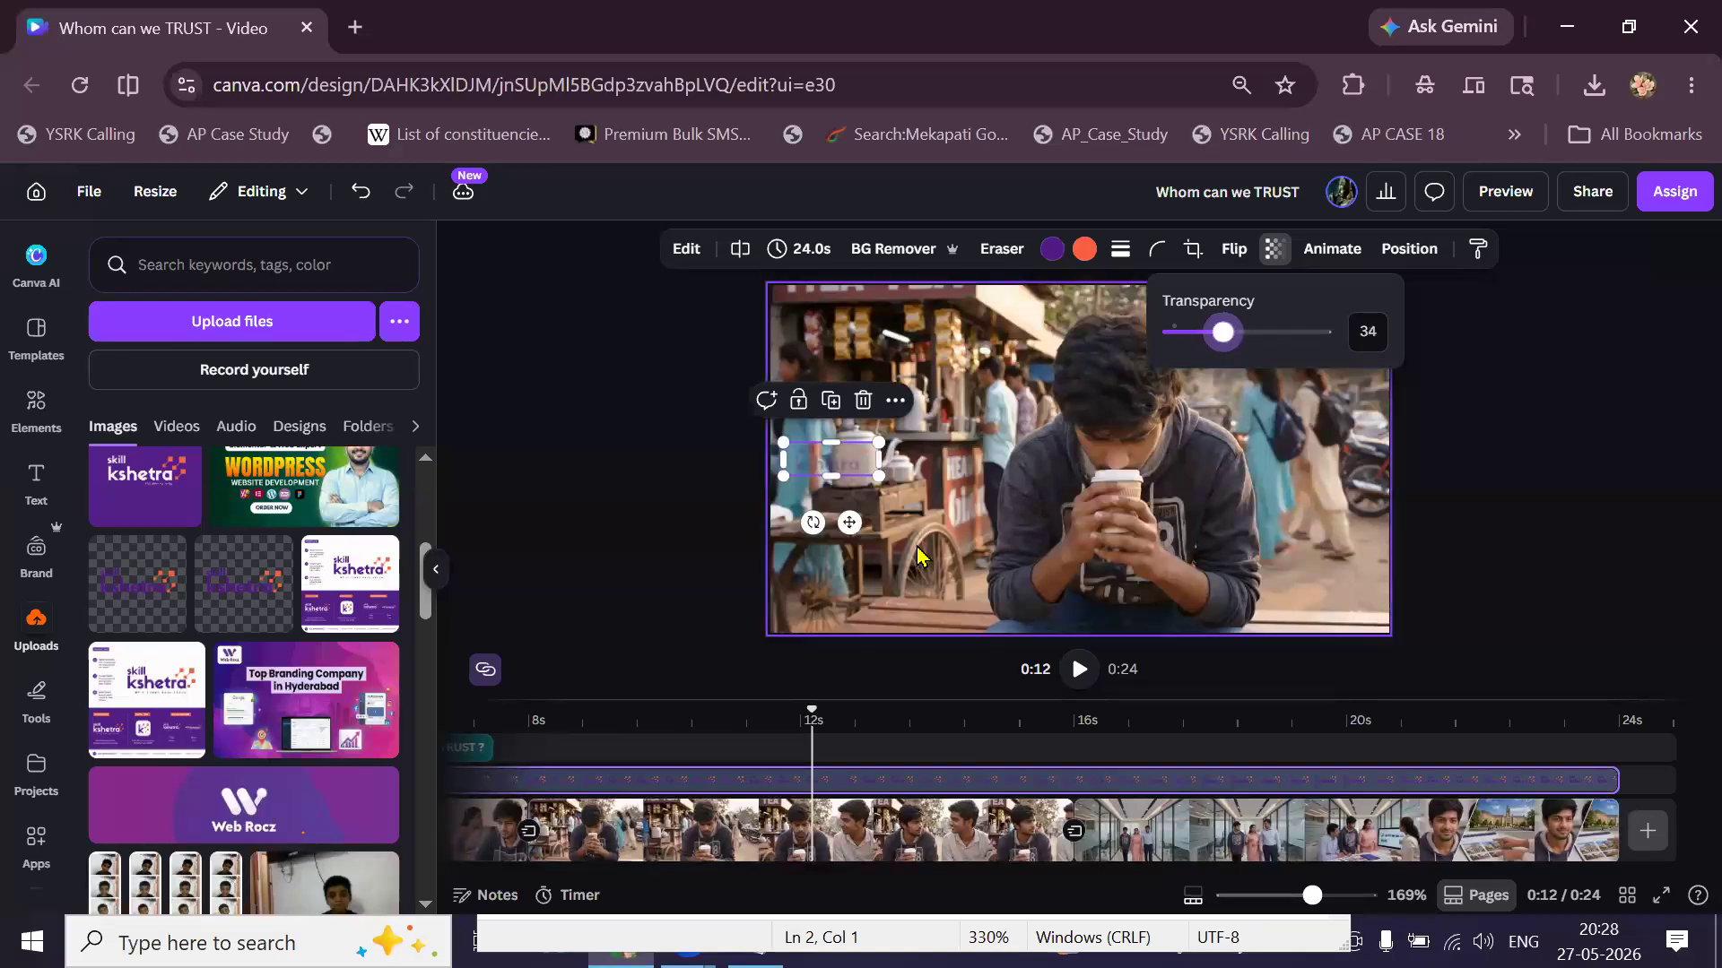
Deselect the logo, return to the video's start, and play it to check the watermark.
scroll(917, 556, up, 2)
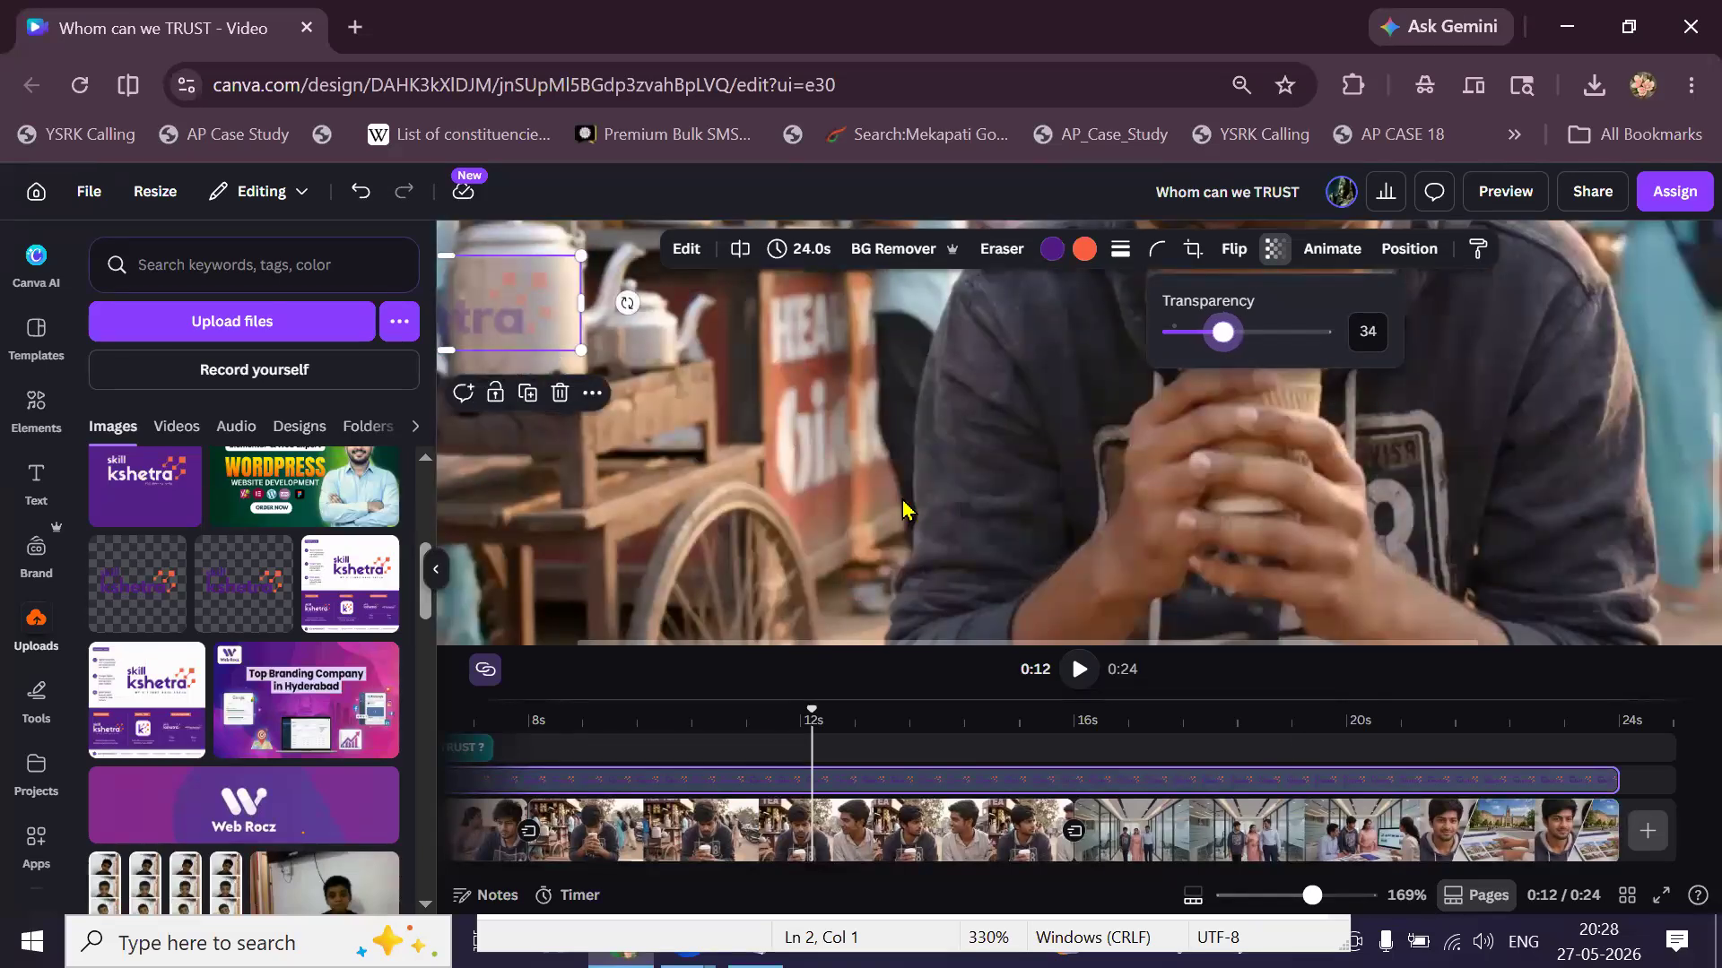
scroll(903, 511, down, 1)
scroll(903, 510, down, 1)
click(694, 850)
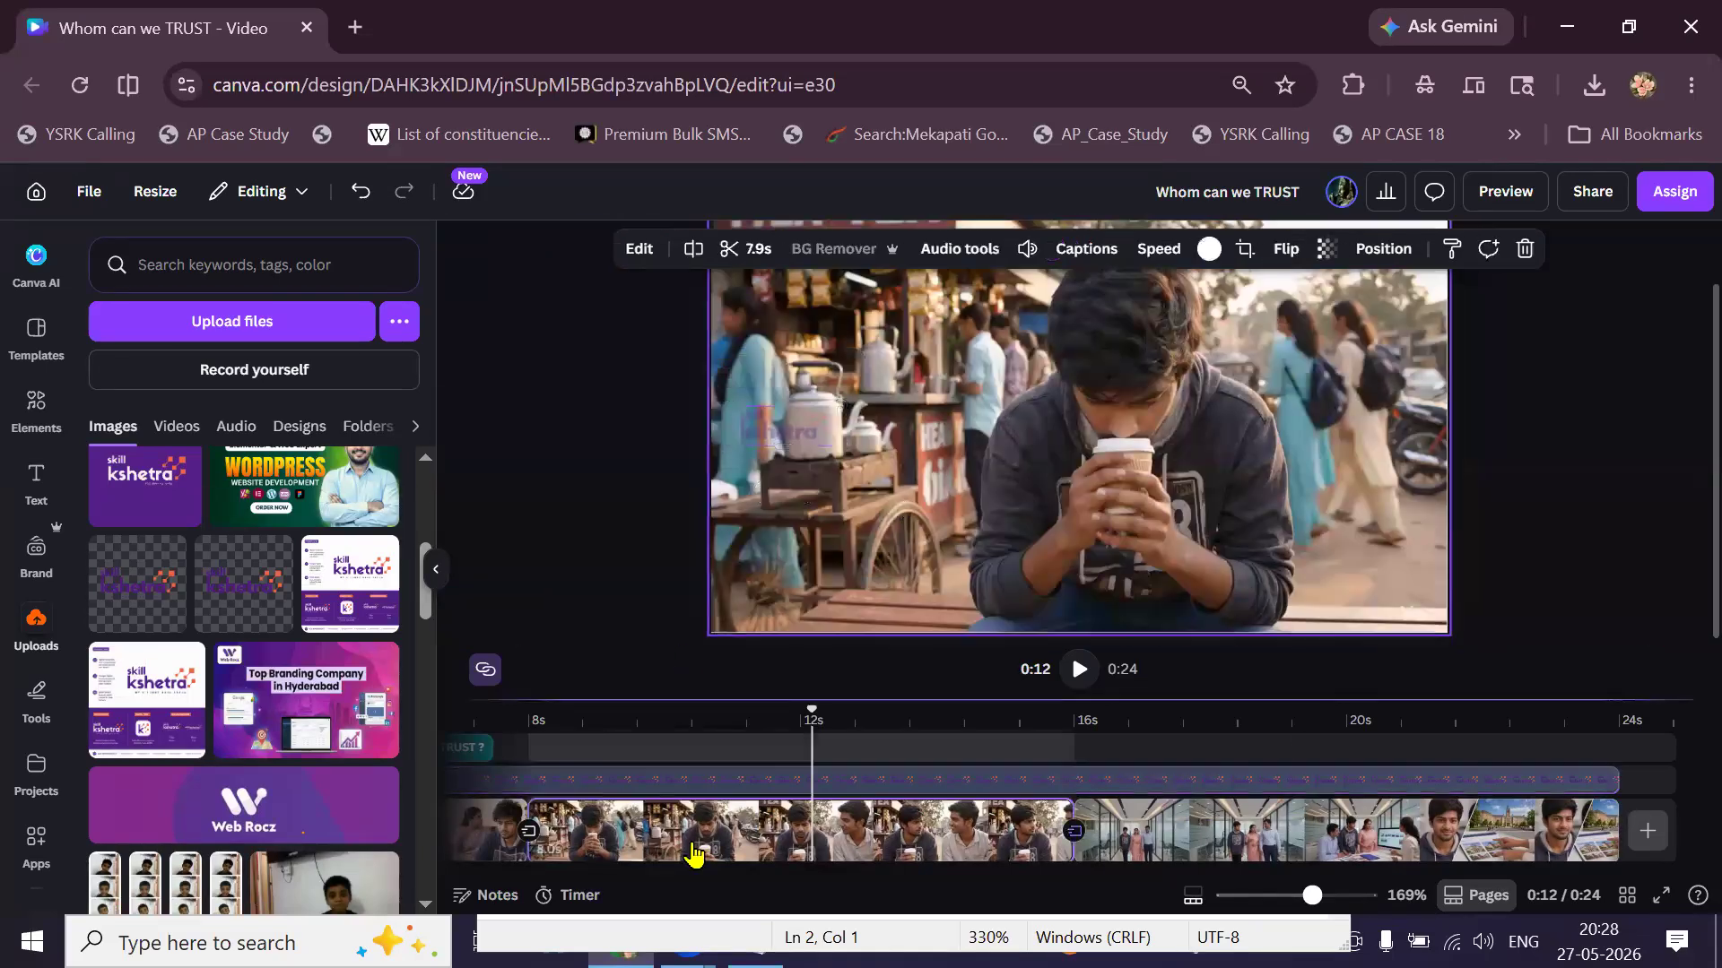
scroll(691, 853, left, 5)
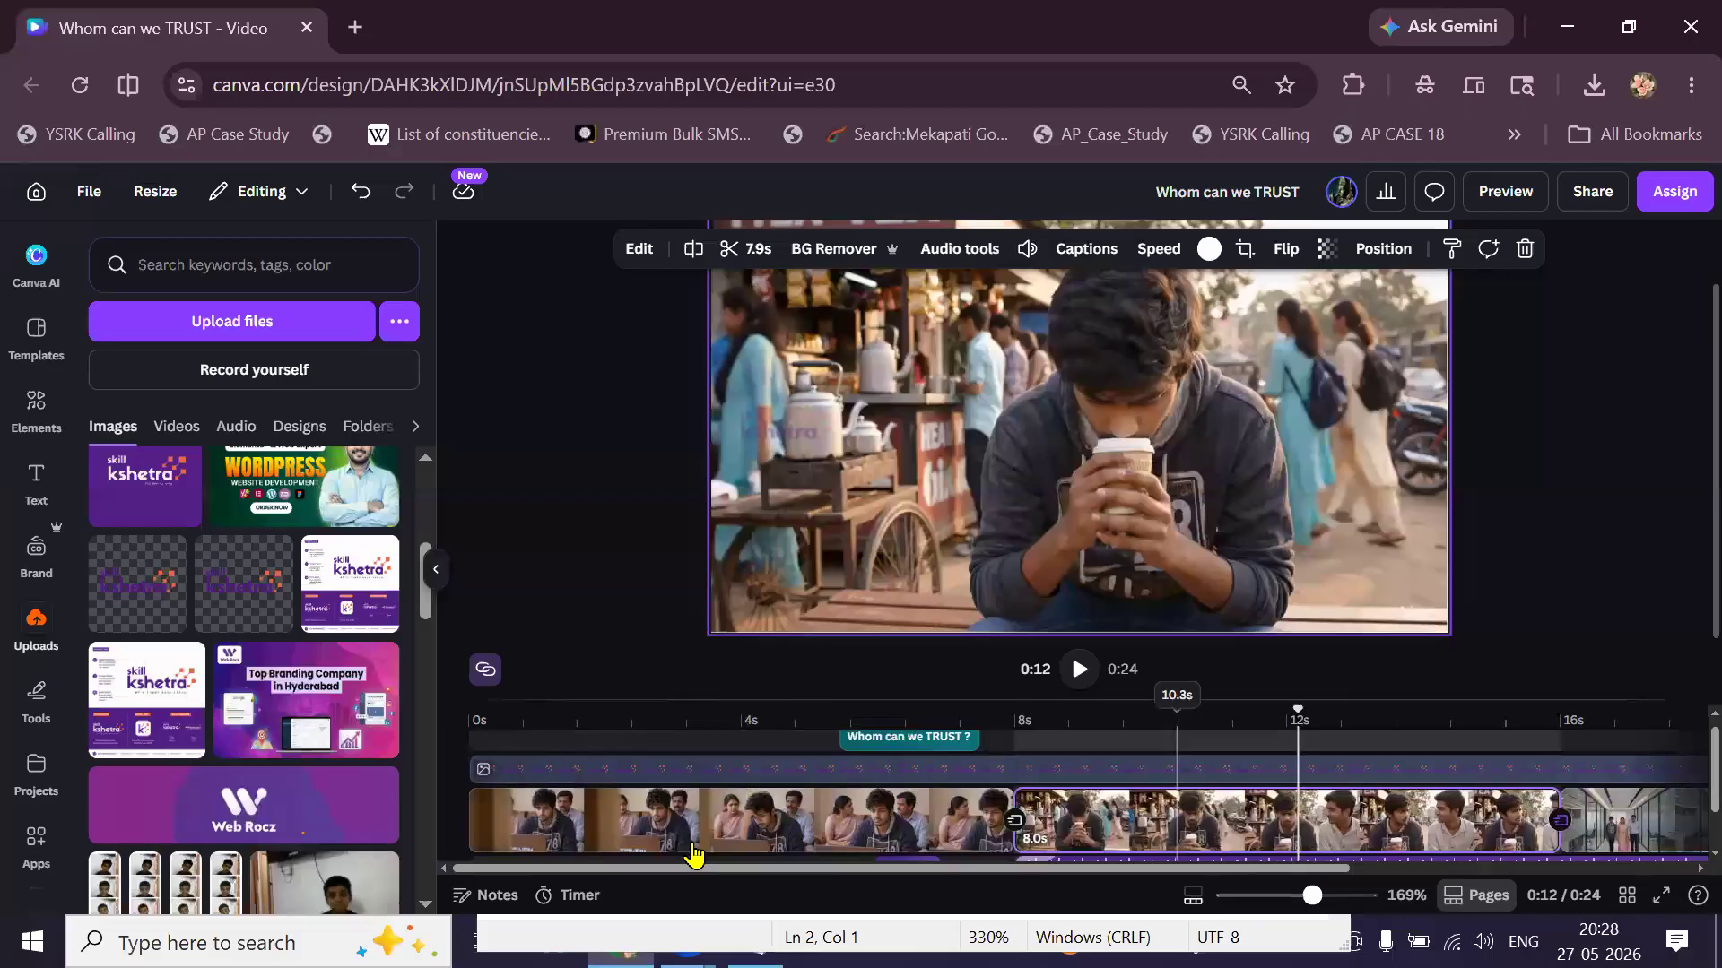
click(474, 749)
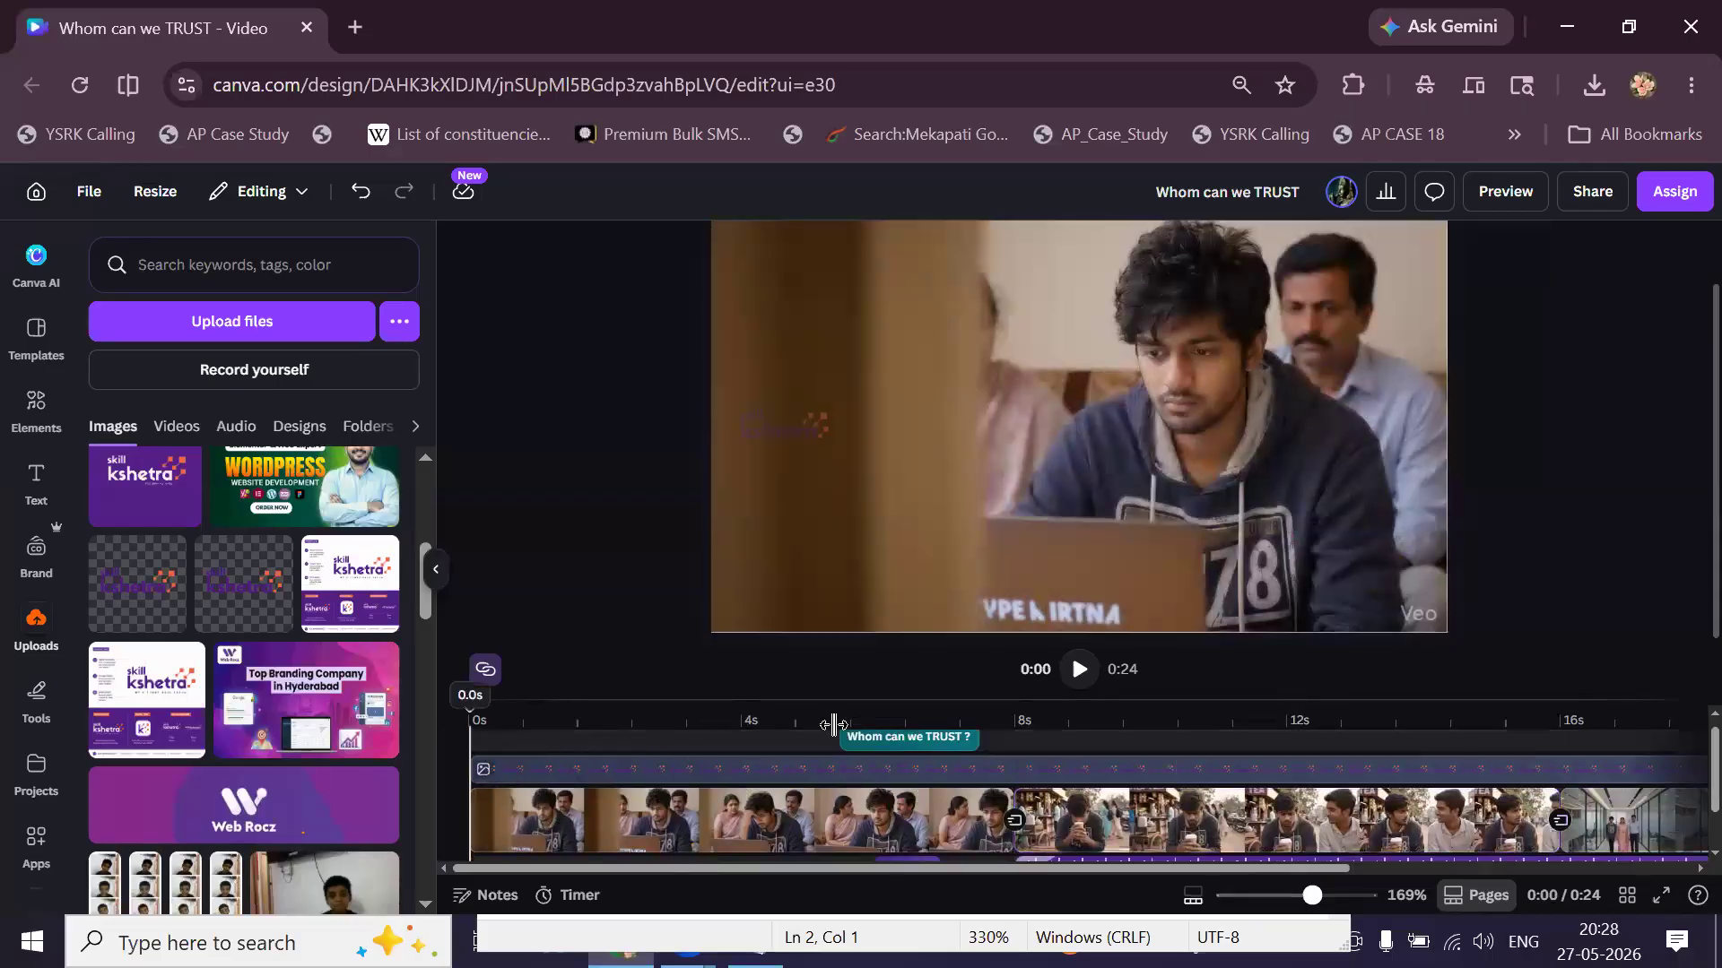
click(1075, 668)
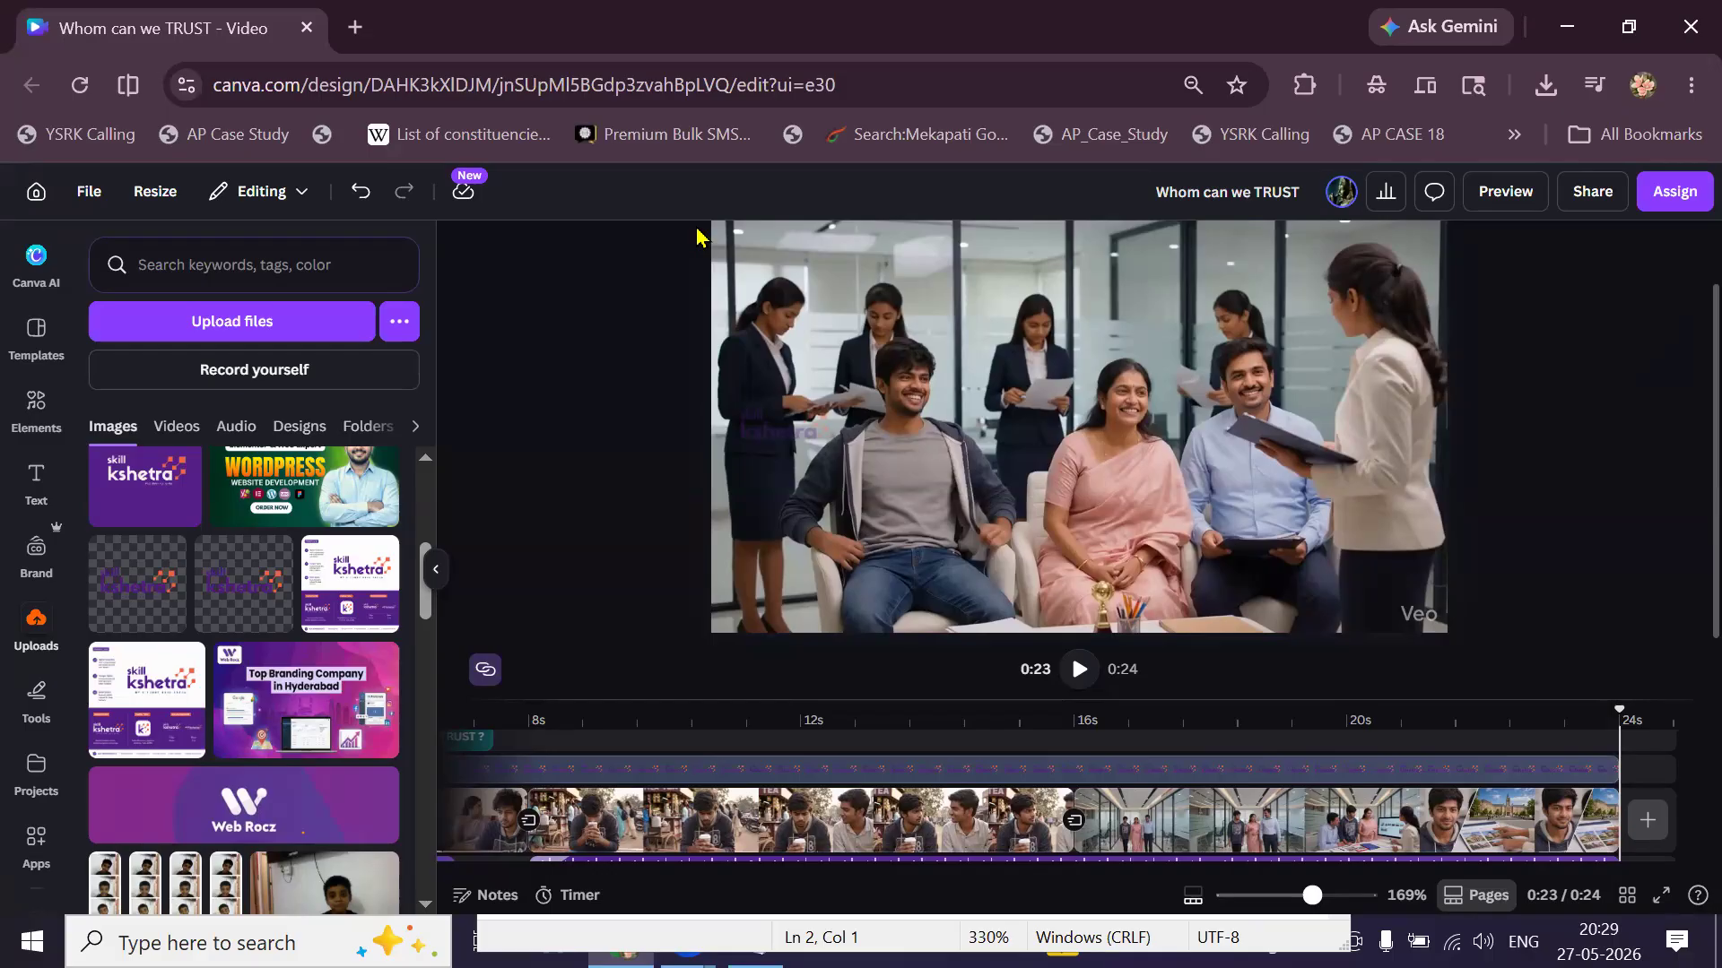
Watch the watermarked preview through to 0:24, then open a new browser tab.
key(ctrl+t)
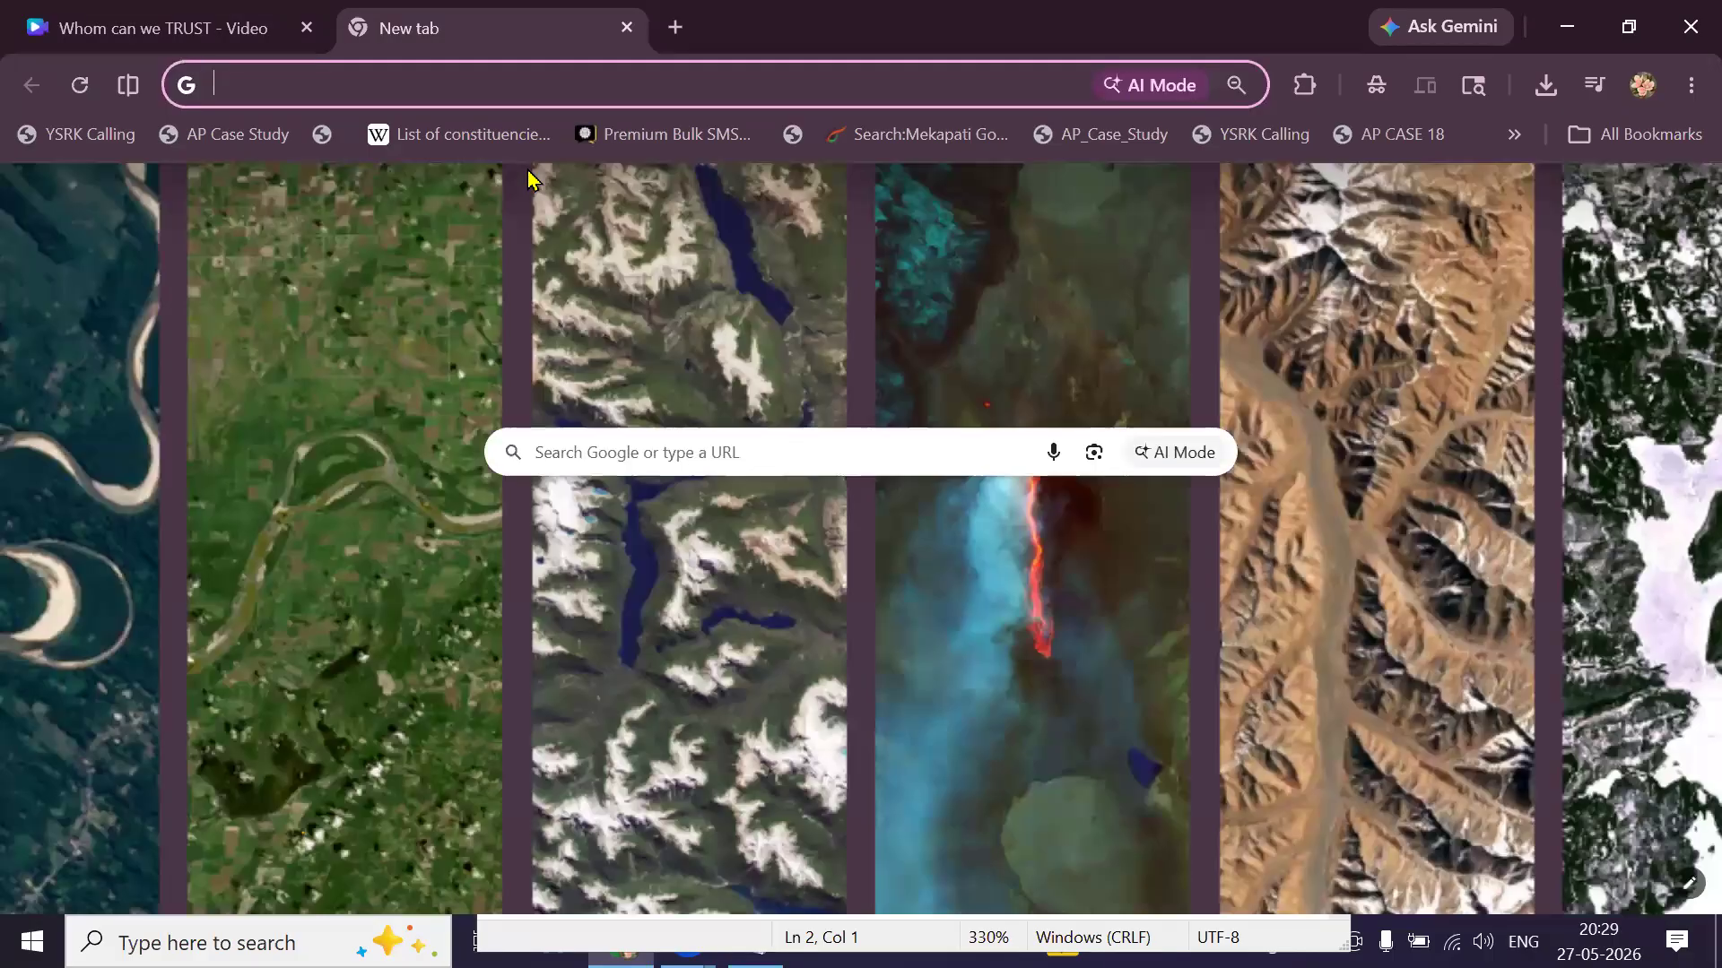
Go to ChatGPT and open the Visa Services Commercial Ideas chat.
text(chatgpt)
key(Return)
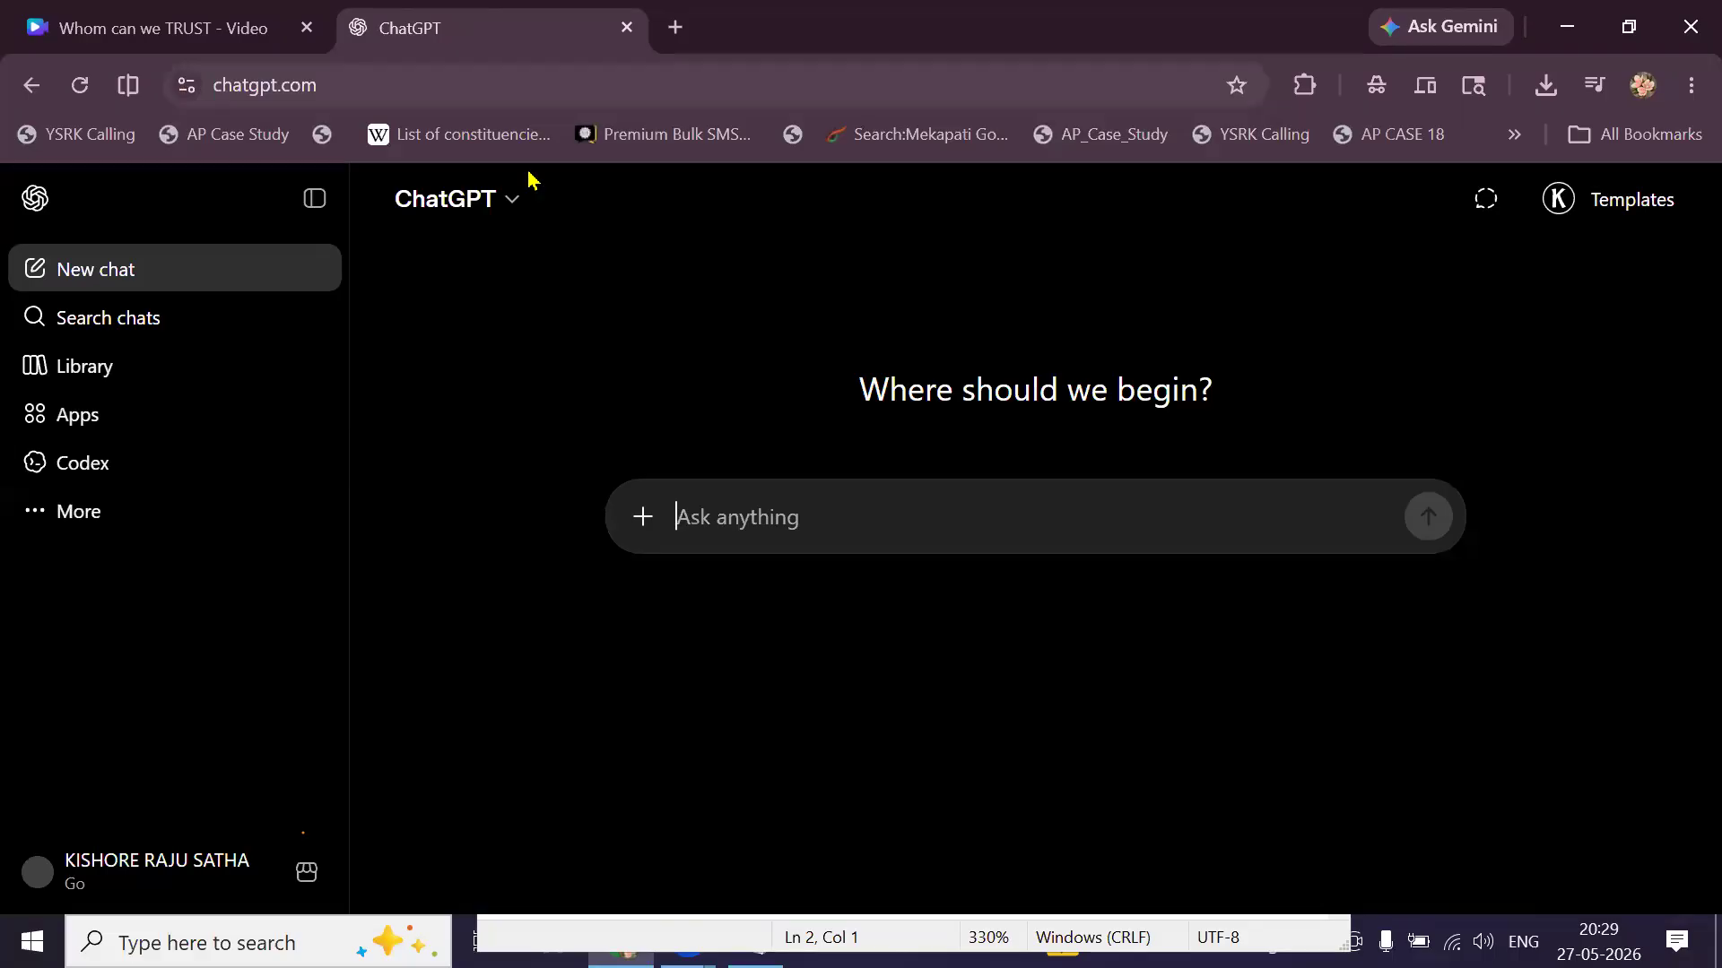
scroll(165, 497, down, 1)
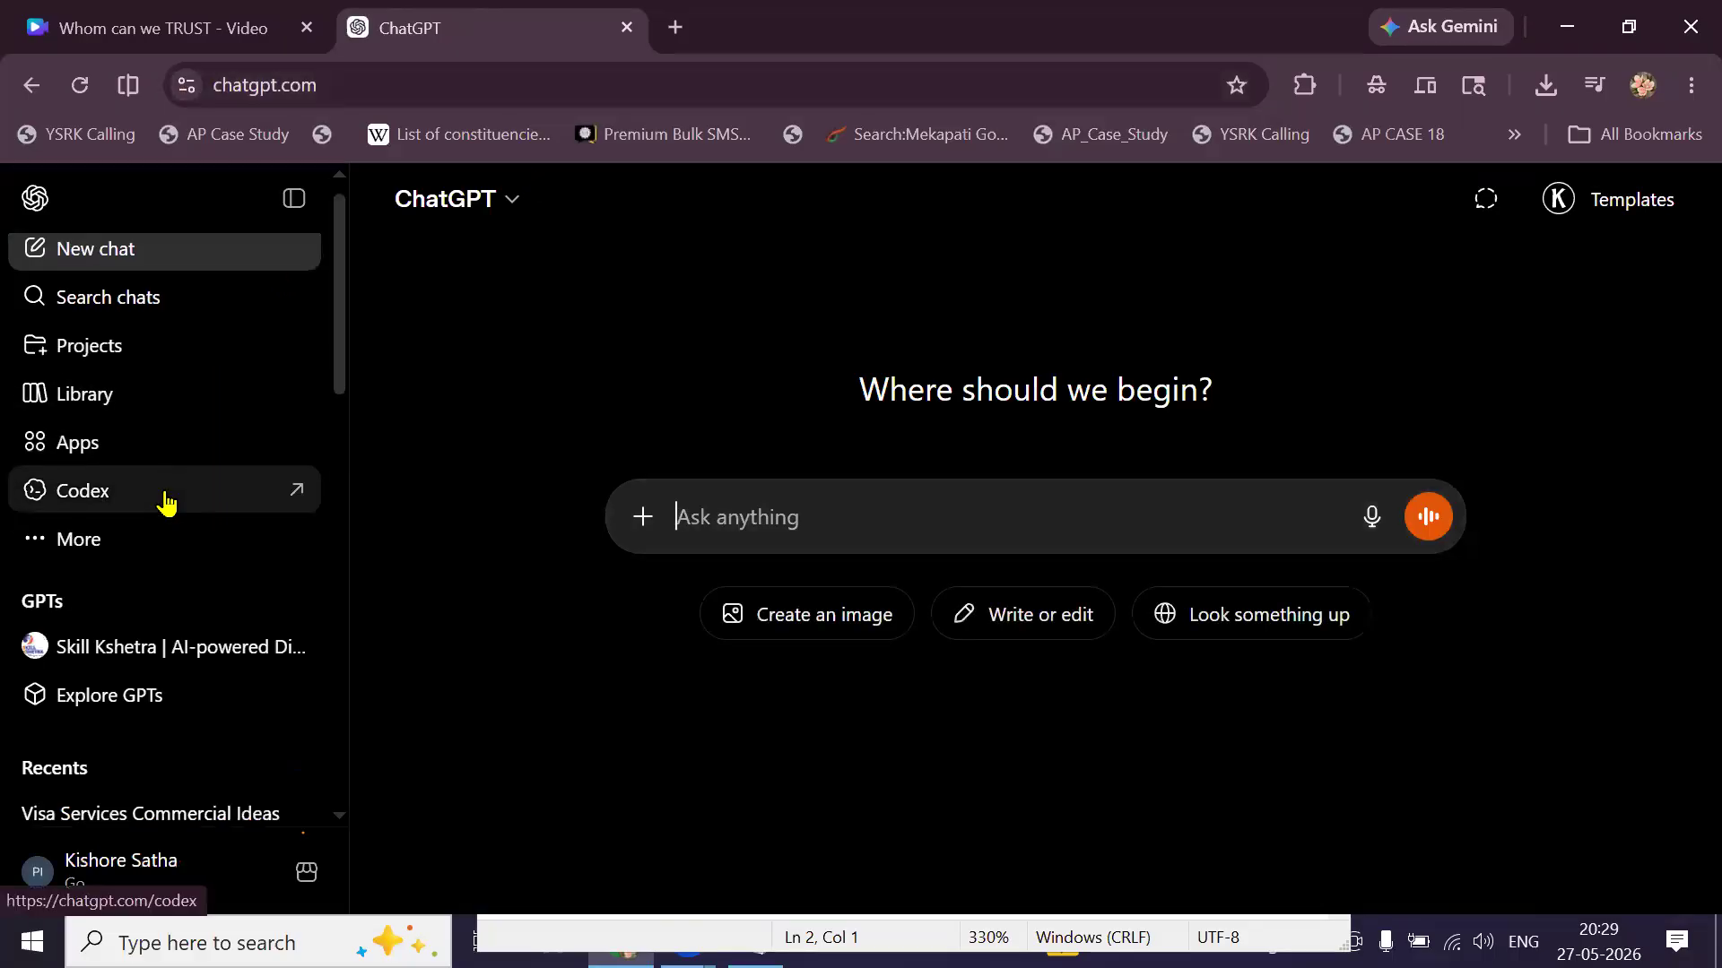
scroll(165, 501, down, 2)
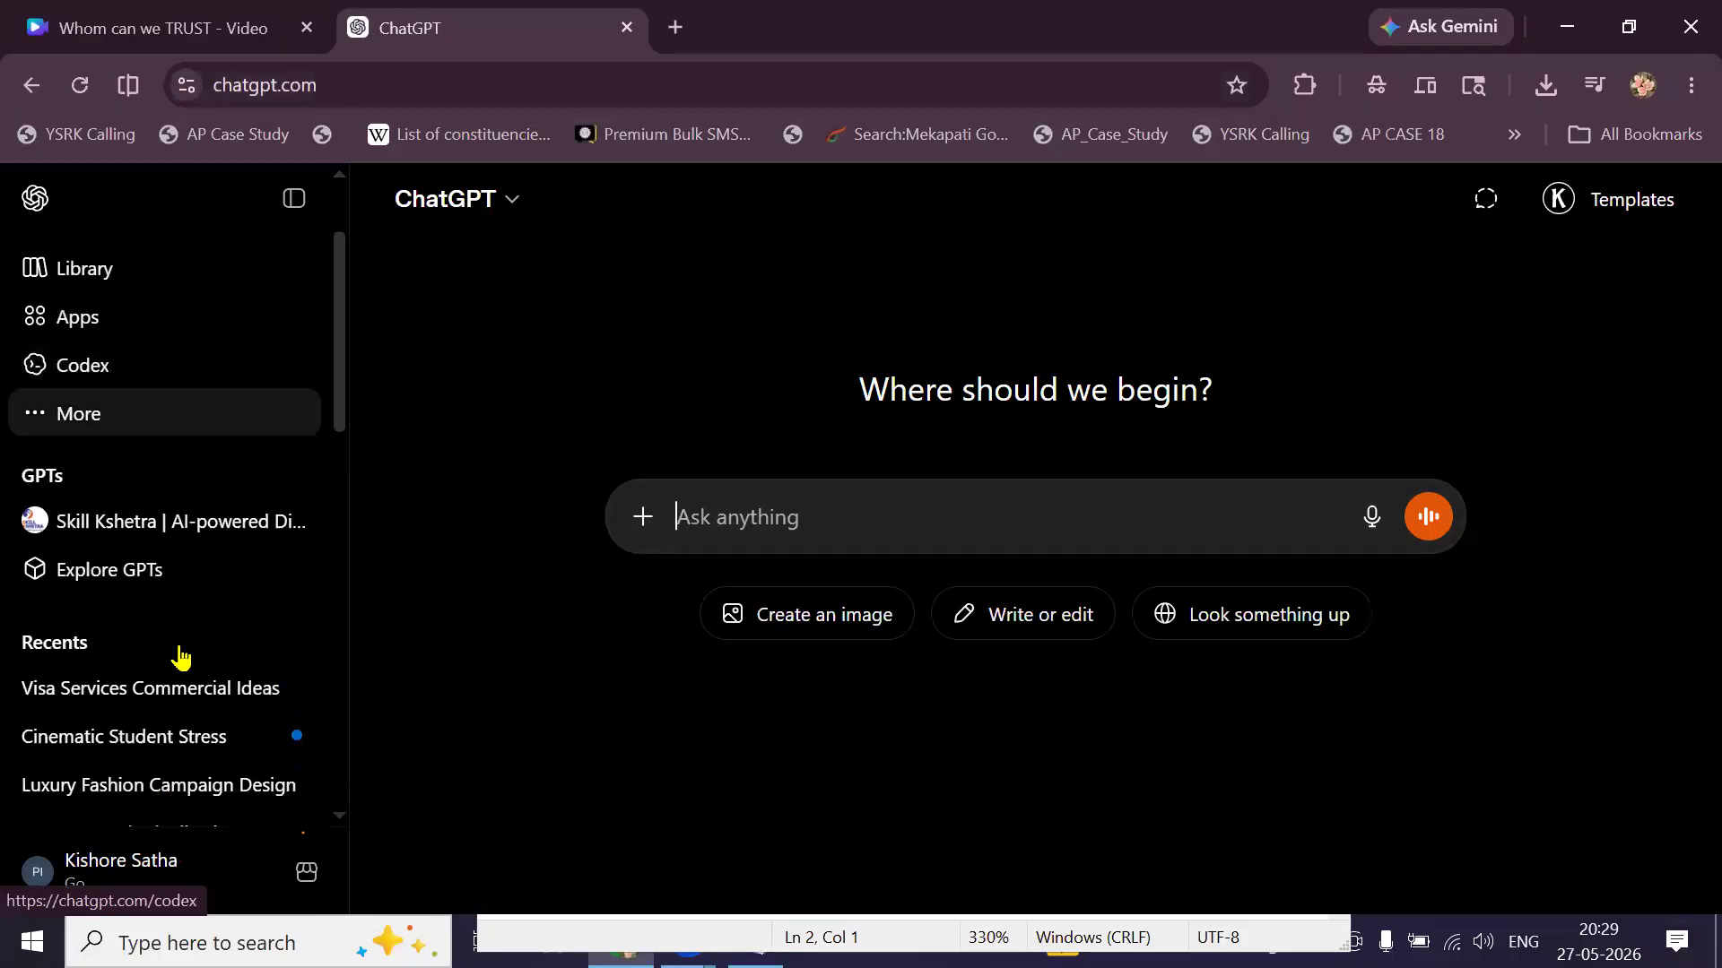
click(109, 704)
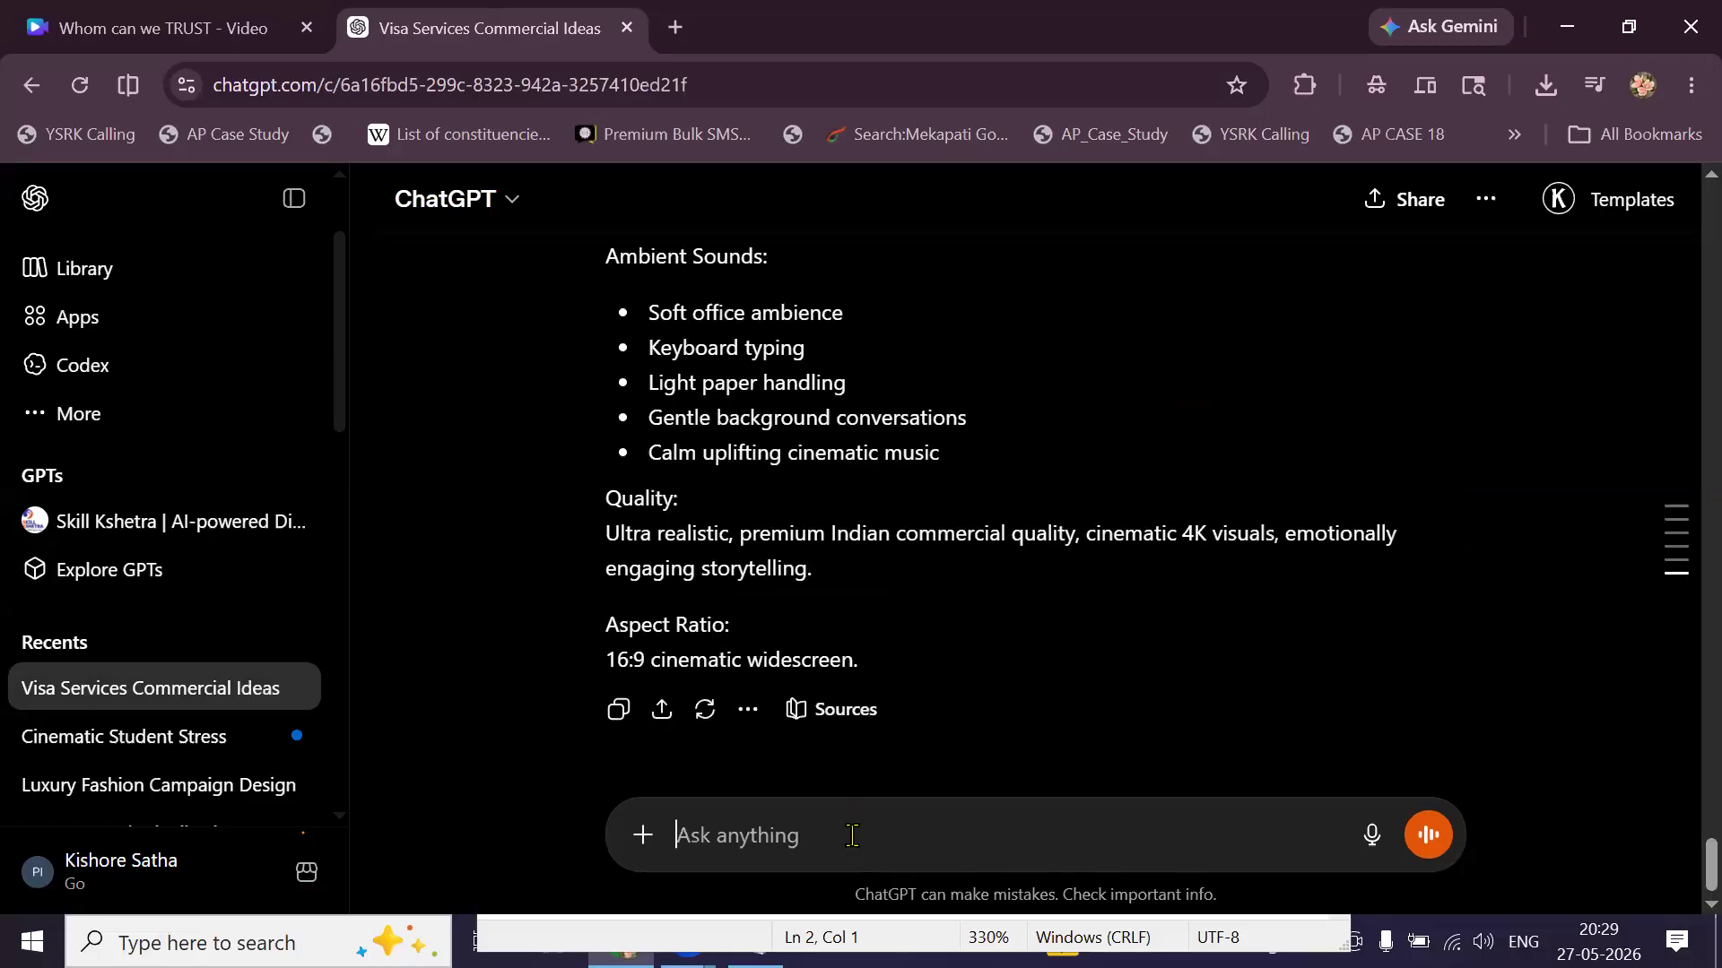
Type the prompt 'write a complete VO Script in Telugu' and copy the From Hyderabad to London concept.
text(write a)
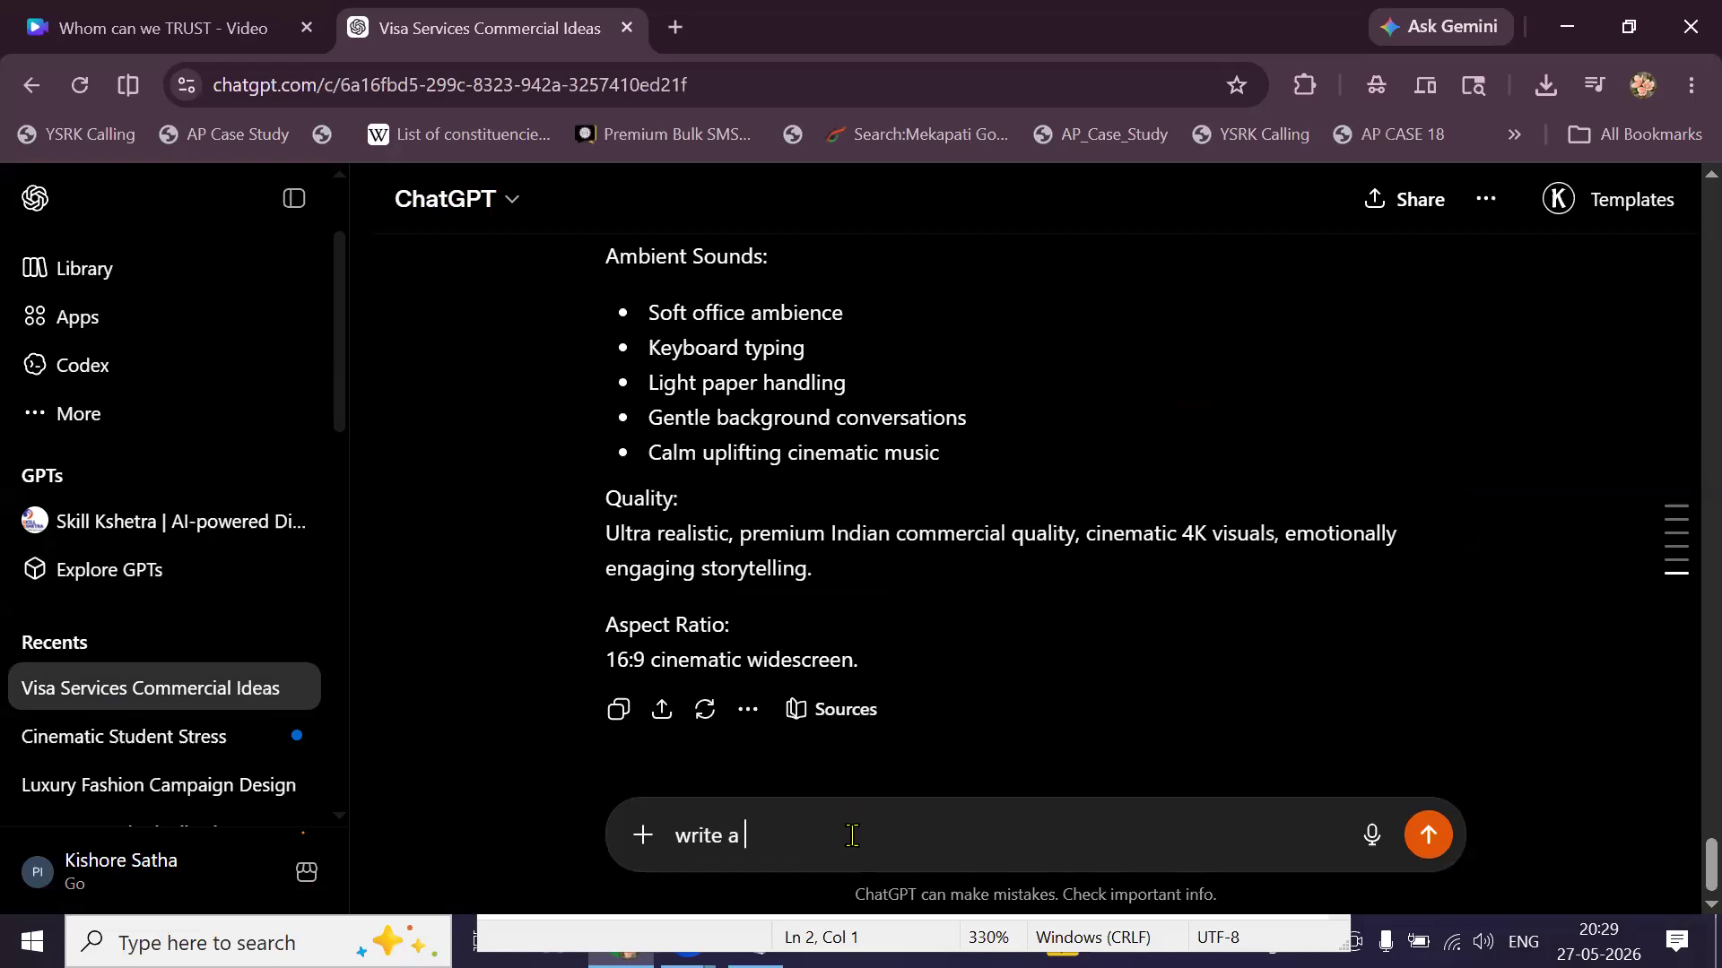
text( complete VO)
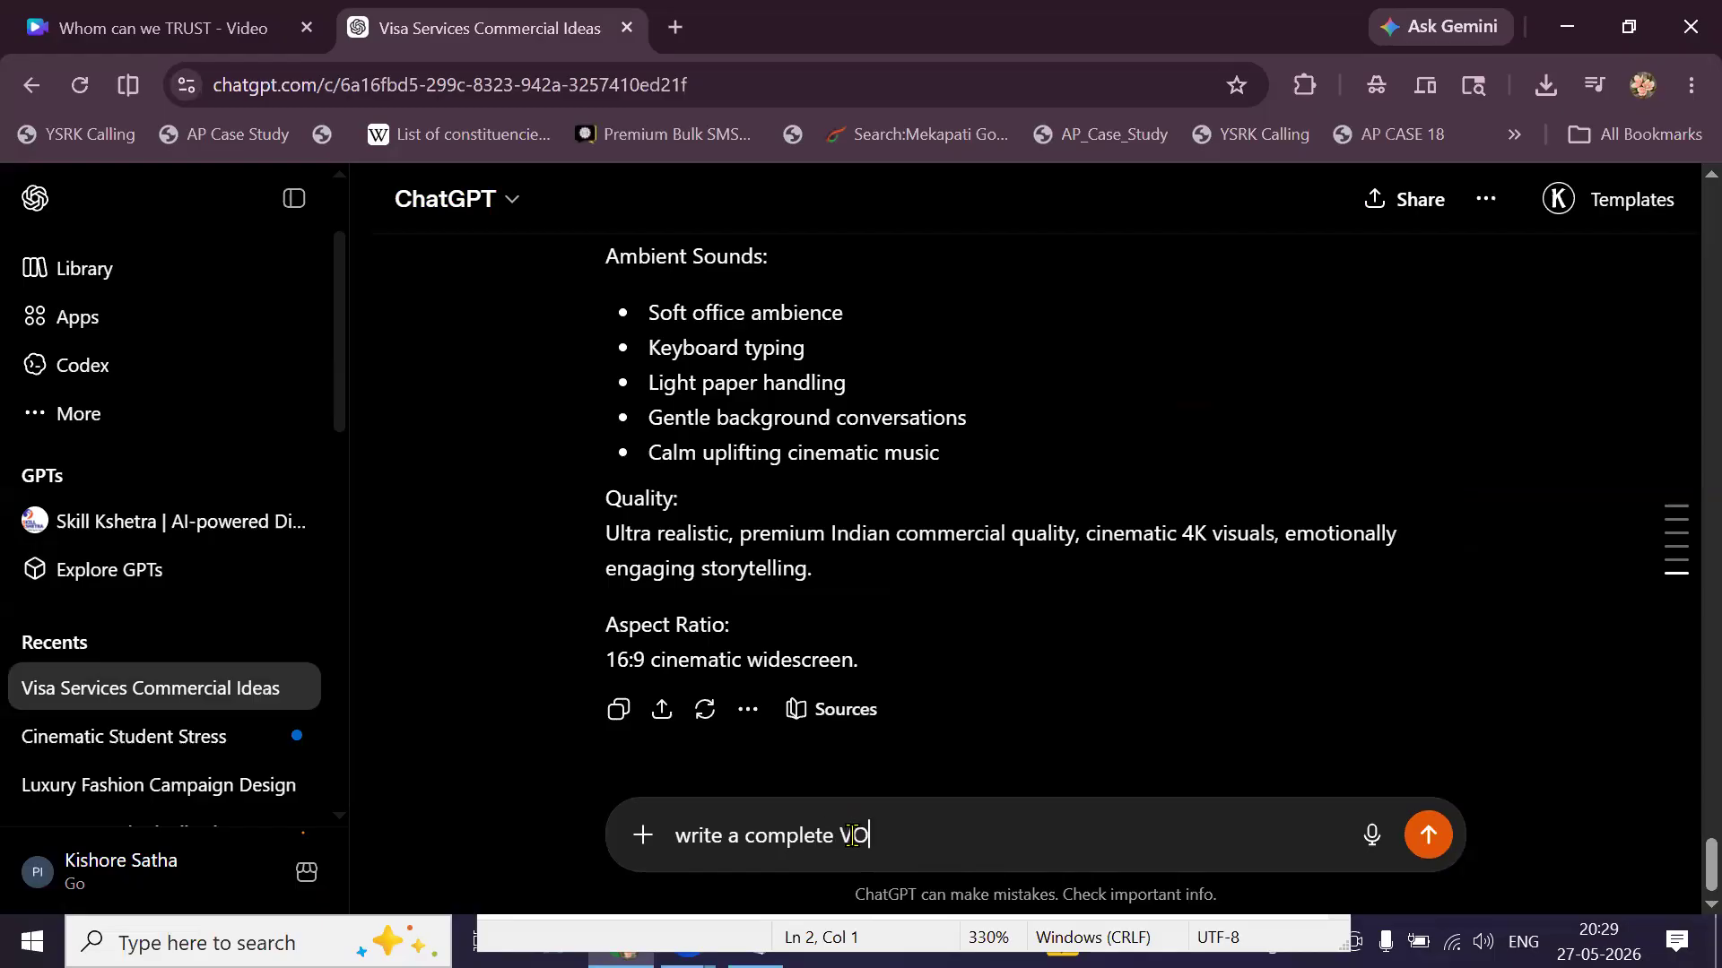
text( Scr)
text(ipt in Telugu)
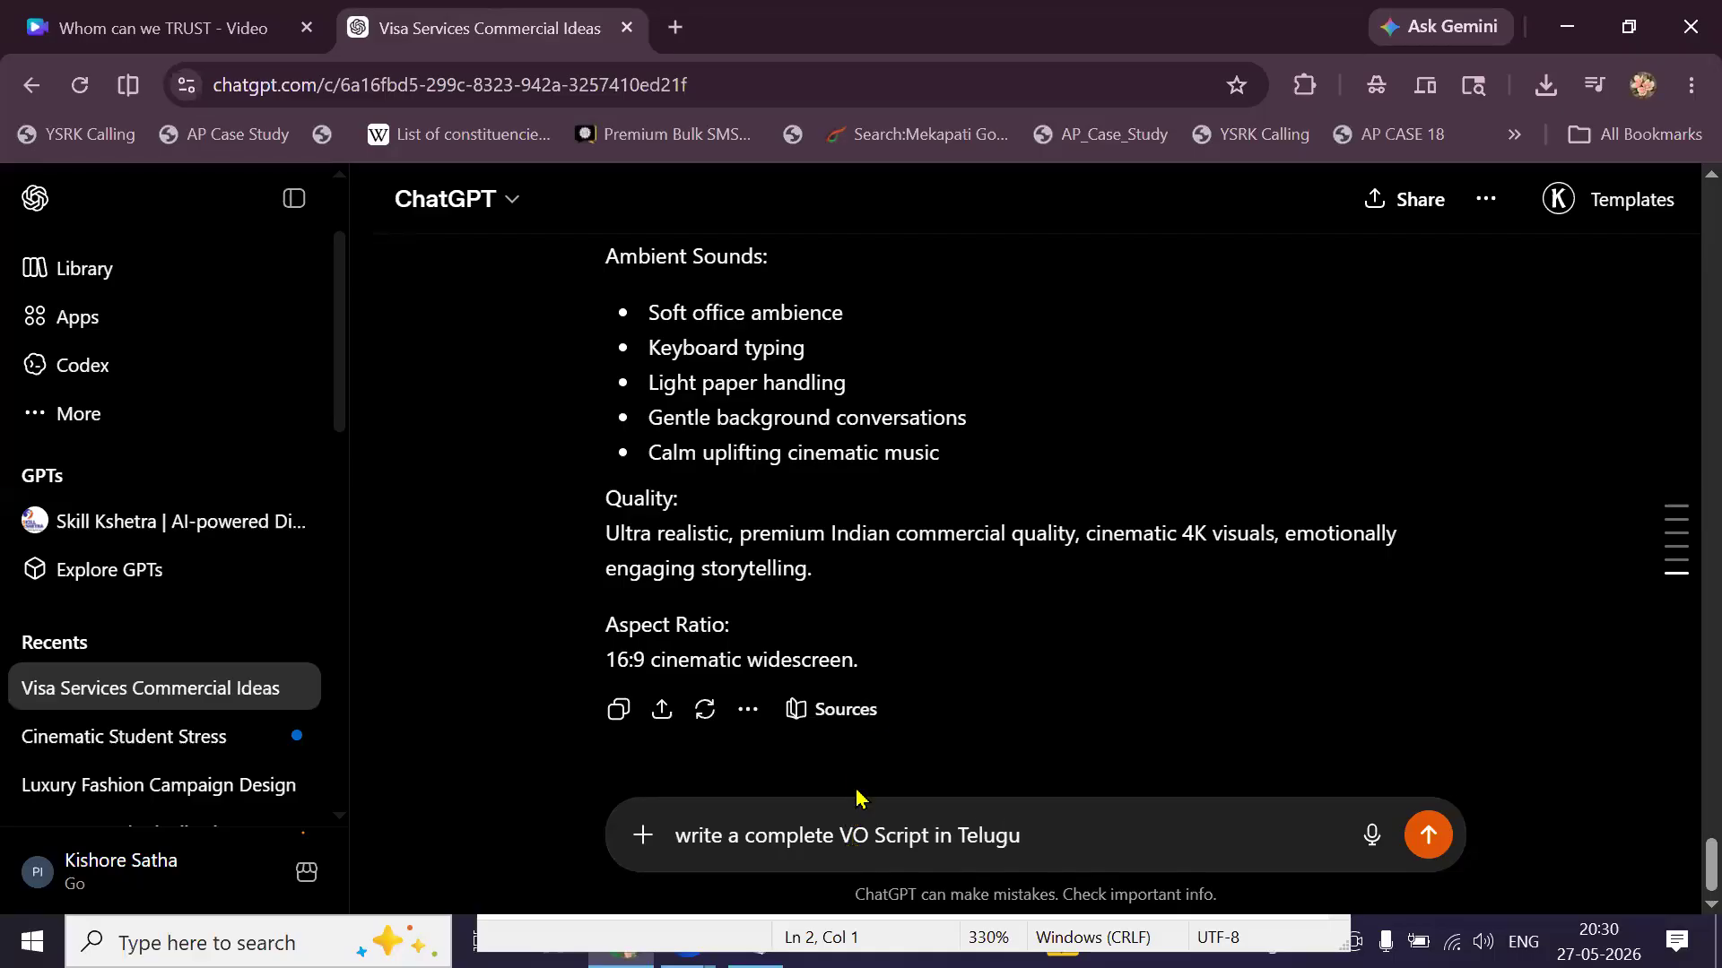
scroll(861, 713, up, 5)
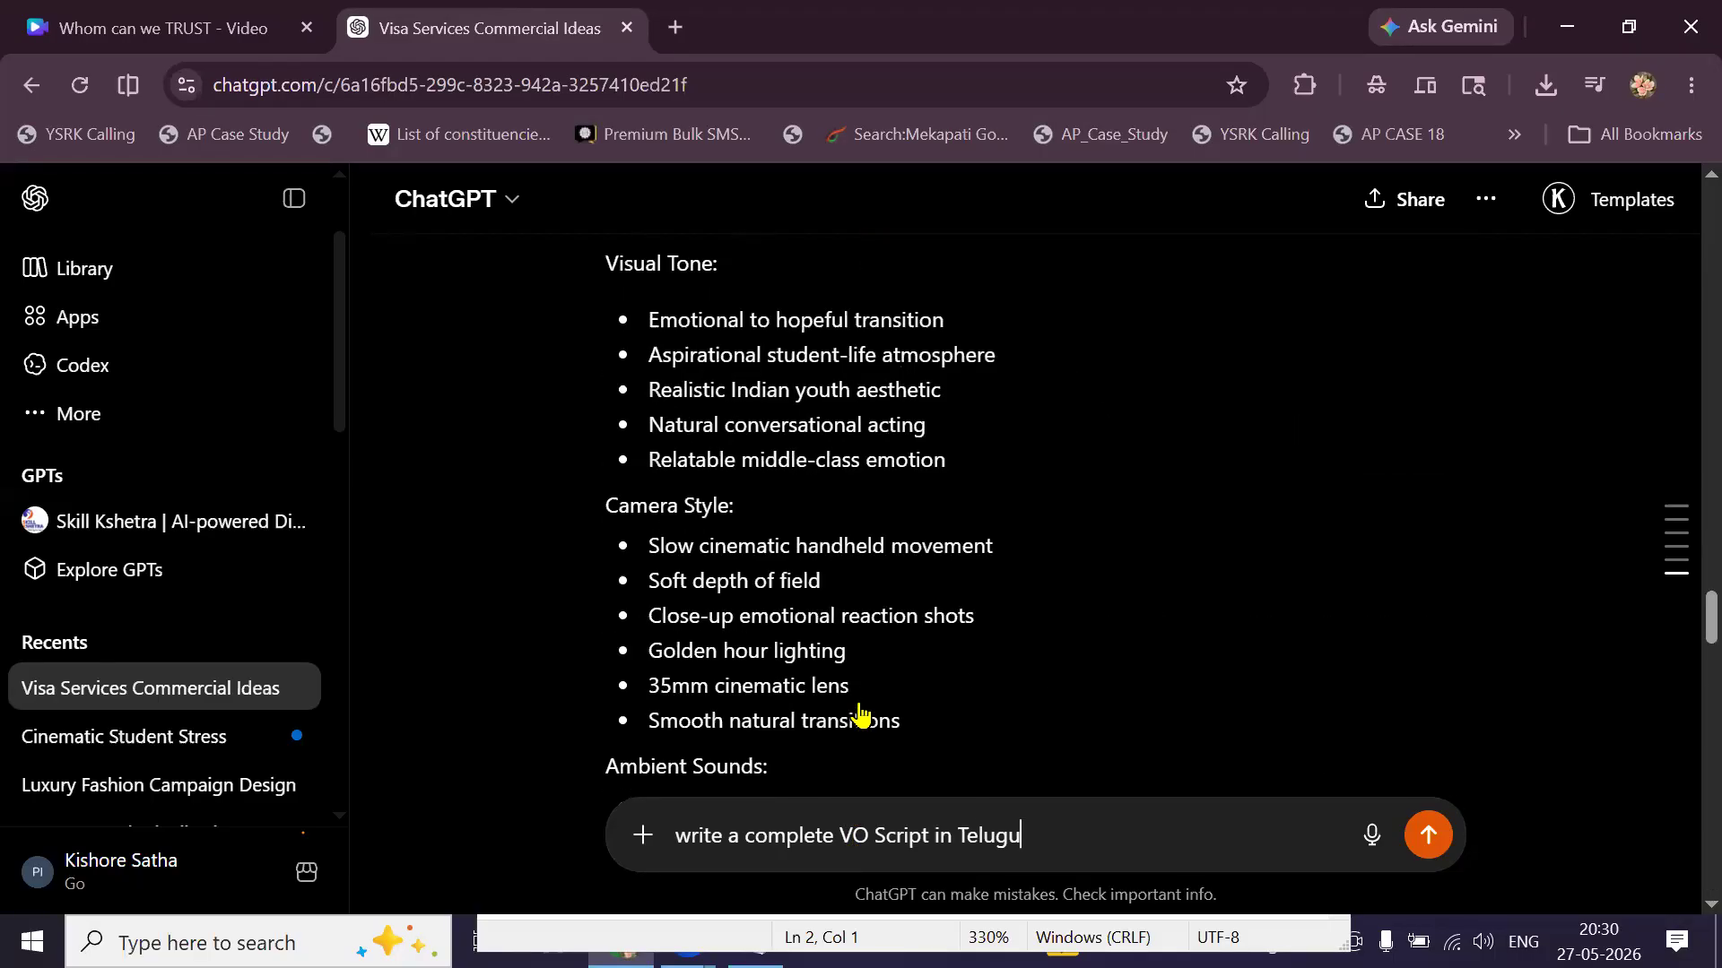
scroll(861, 715, up, 15)
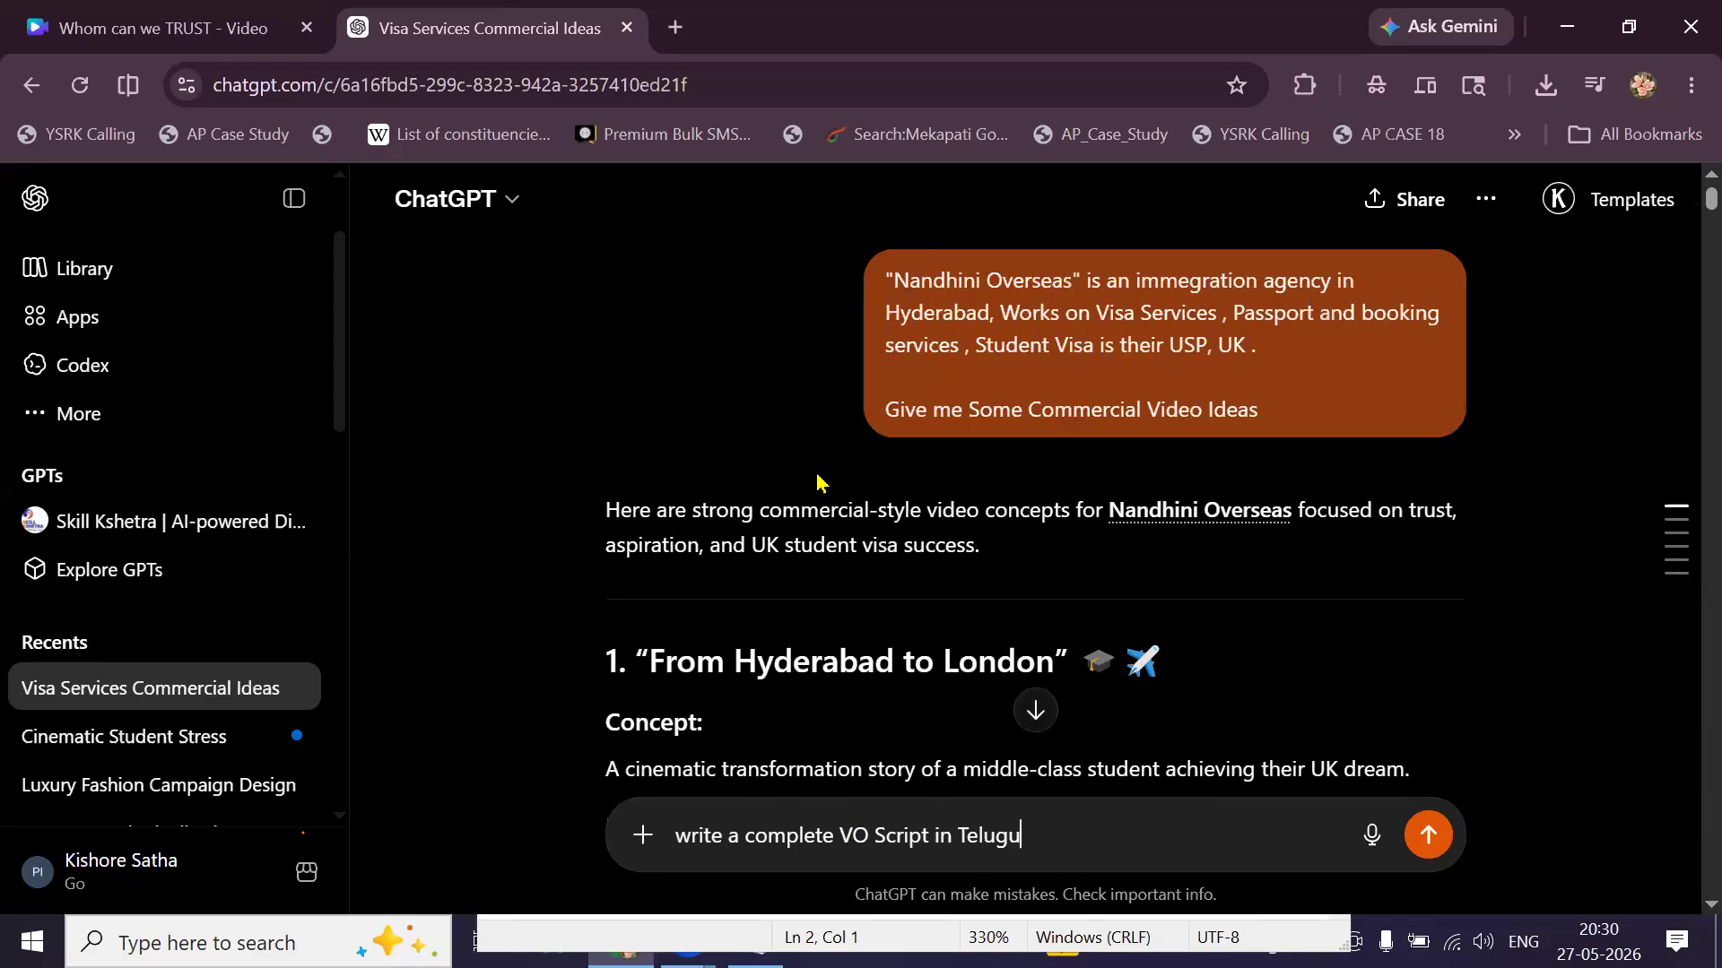
scroll(816, 482, down, 3)
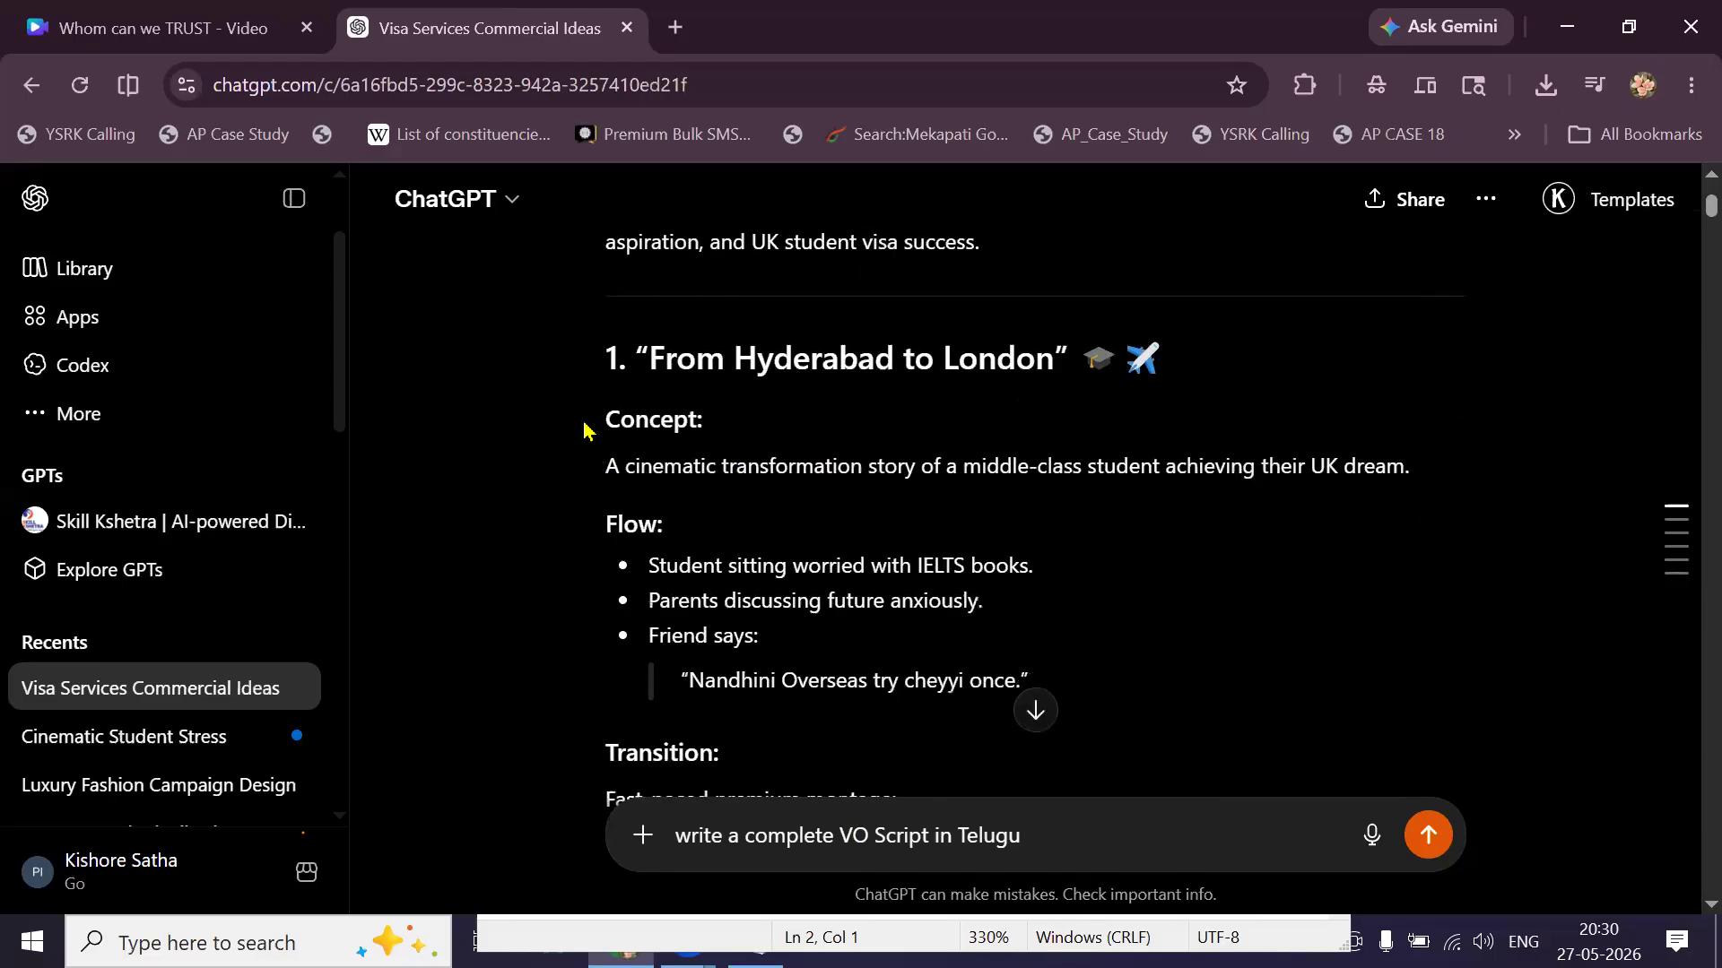
scroll(717, 502, down, 5)
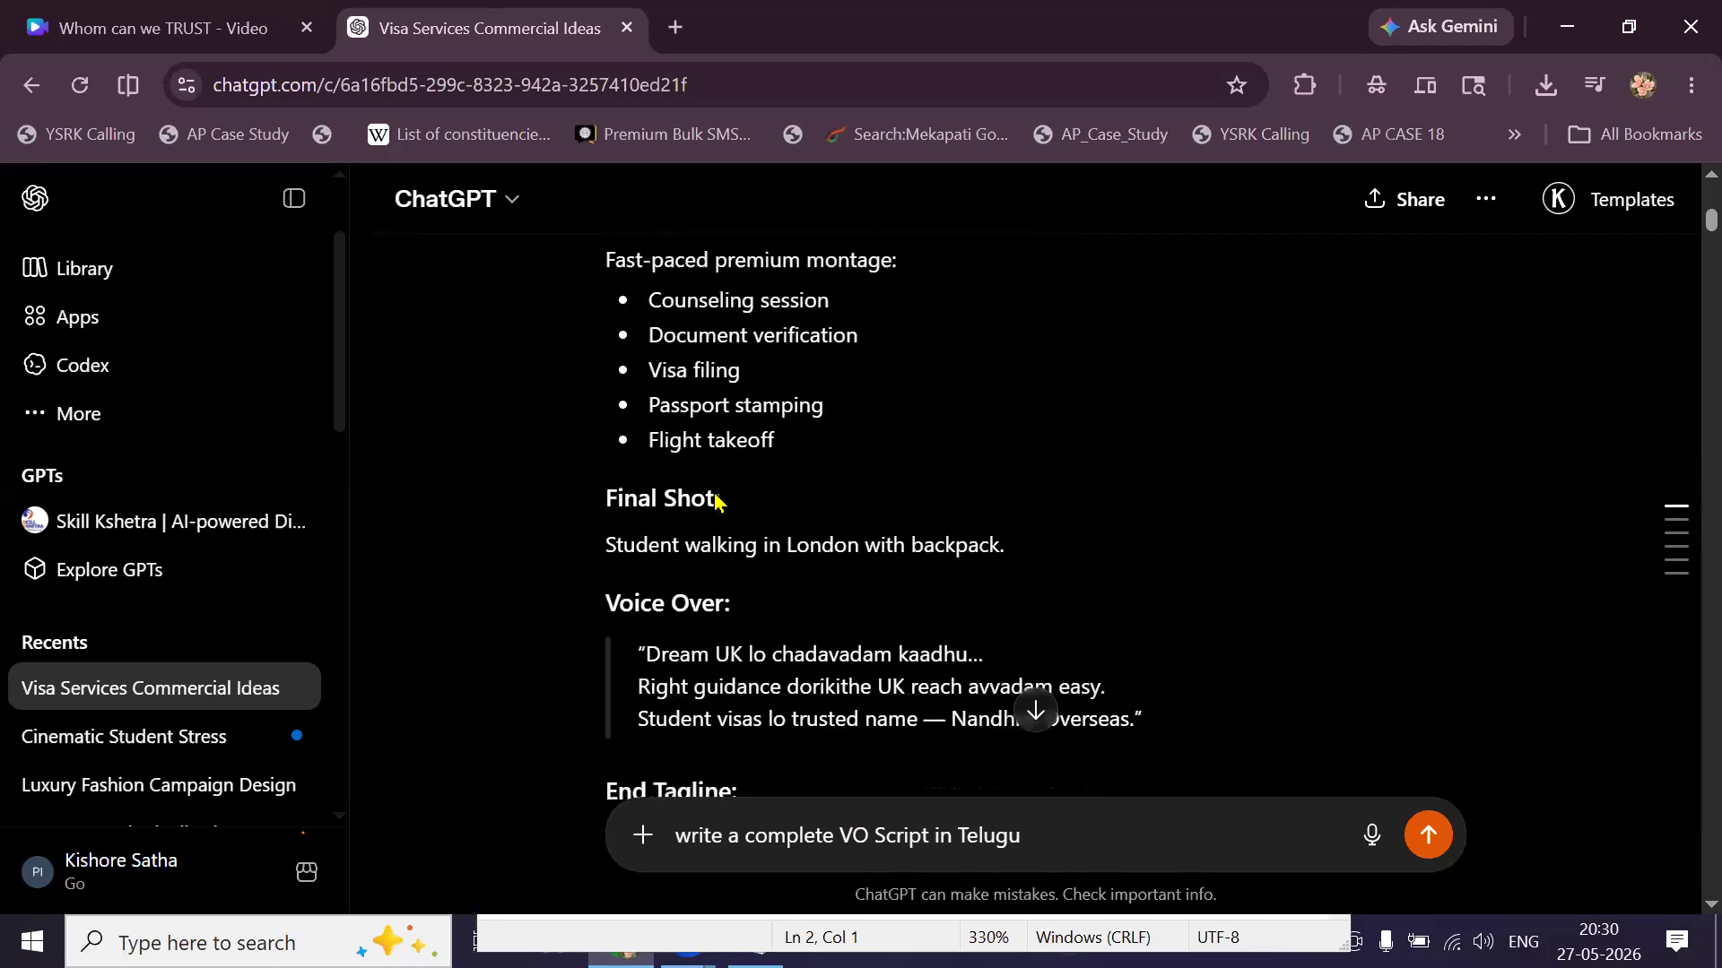
scroll(717, 502, down, 1)
scroll(717, 502, down, 6)
scroll(715, 484, up, 2)
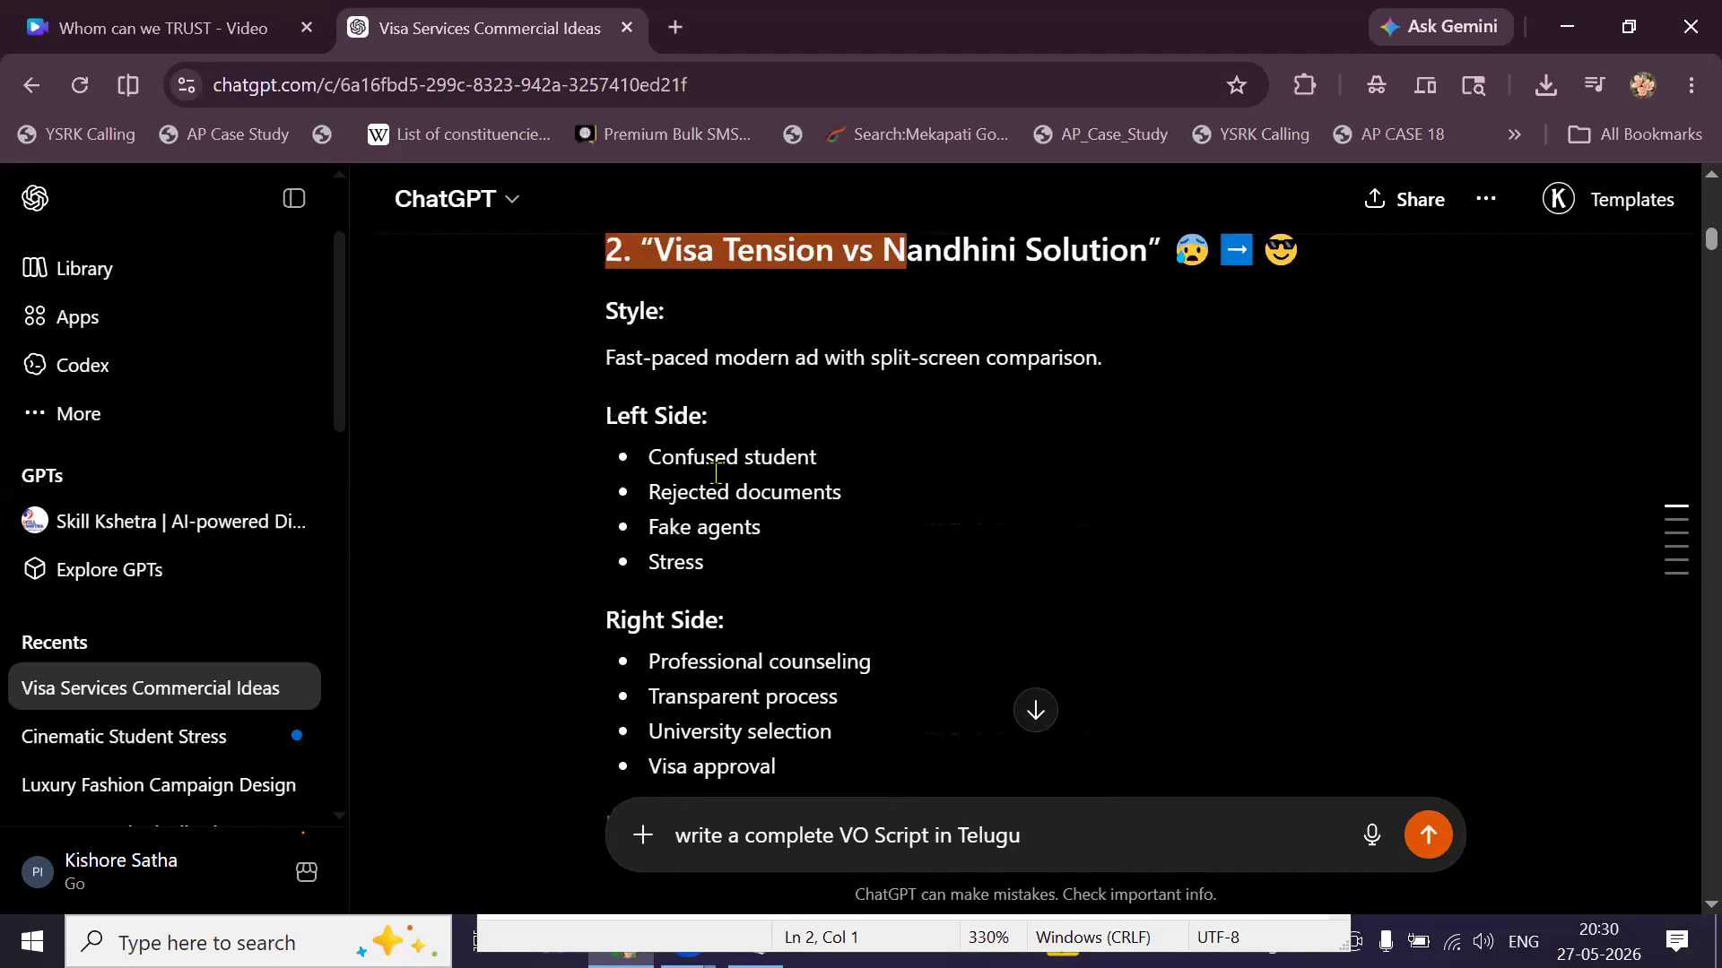
scroll(949, 292, up, 1)
shift+click(967, 400)
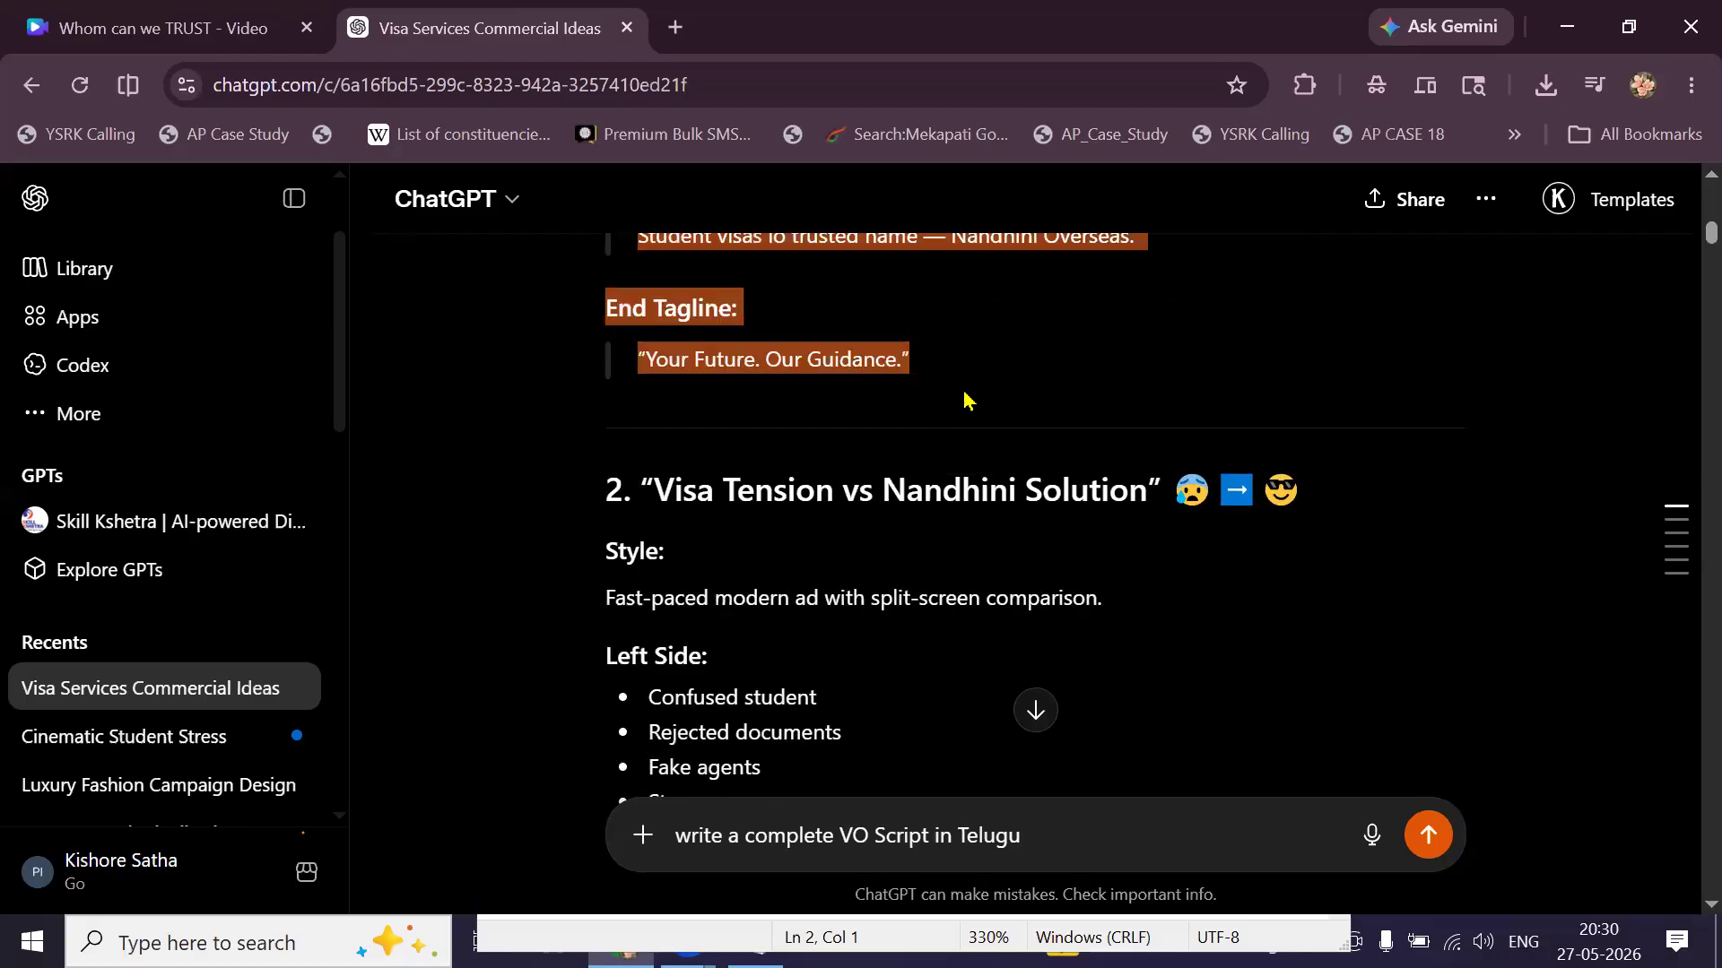
key(ctrl+a)
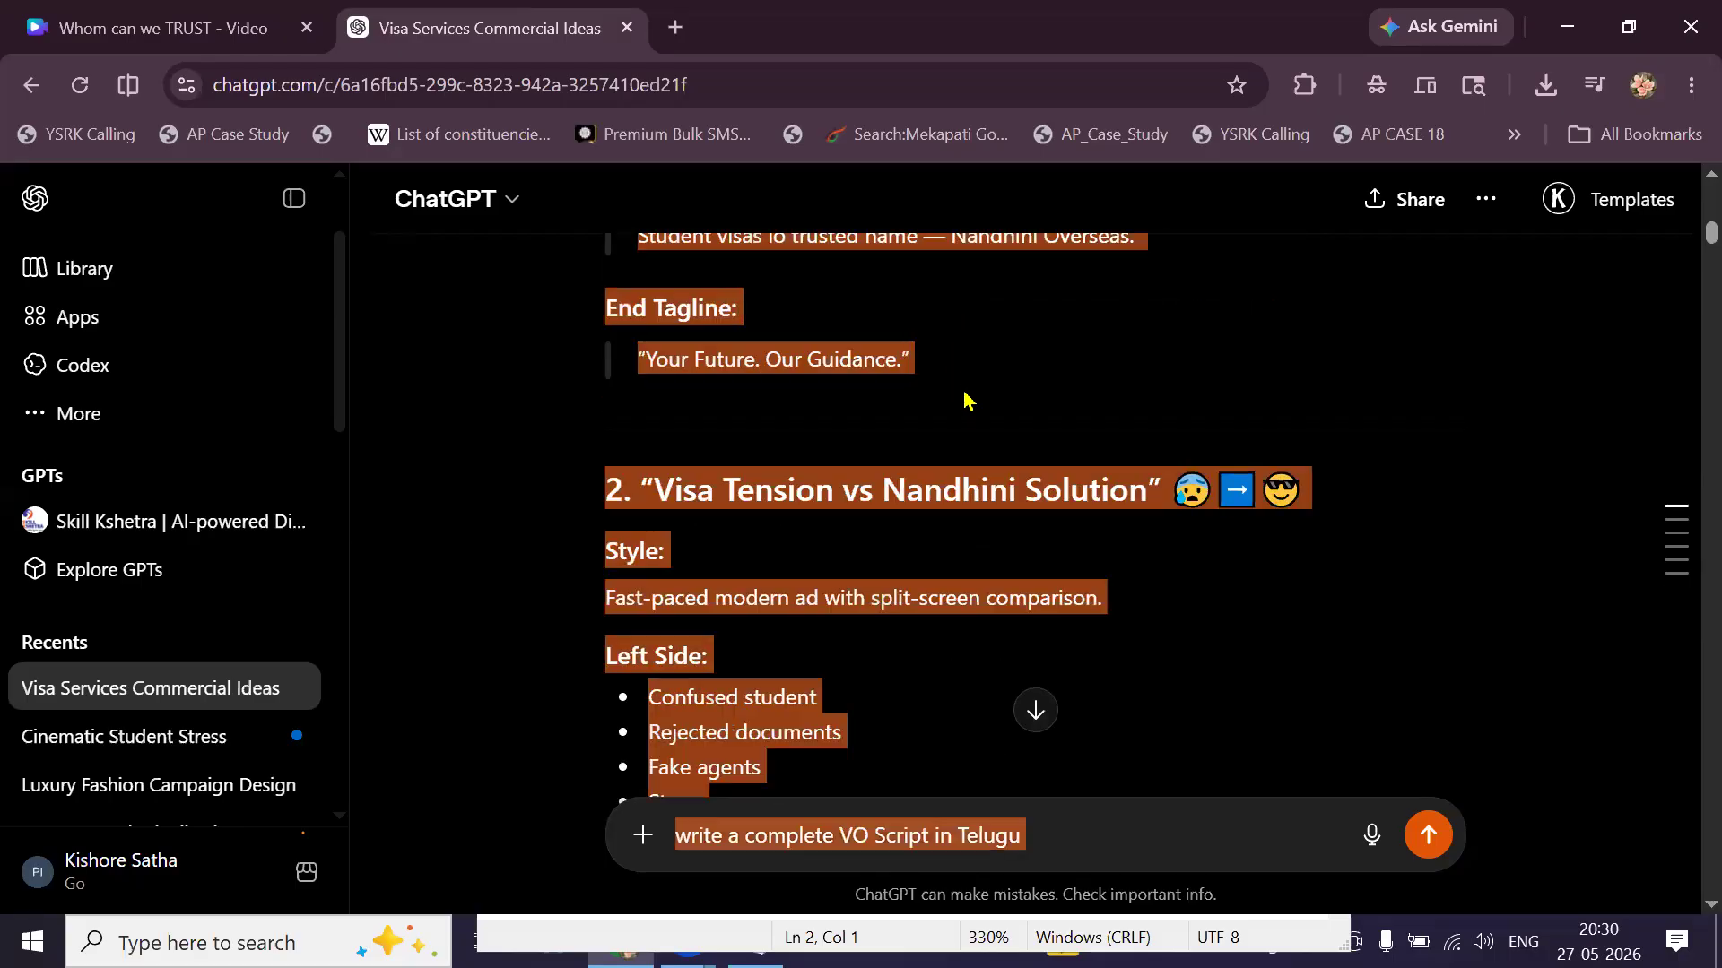
key(ctrl+z)
click(944, 381)
drag(932, 363, 590, 590)
key(ctrl+c)
Paste the copied concept above the prompt and send the message.
scroll(812, 345, up, 5)
scroll(681, 336, up, 3)
scroll(644, 321, up, 4)
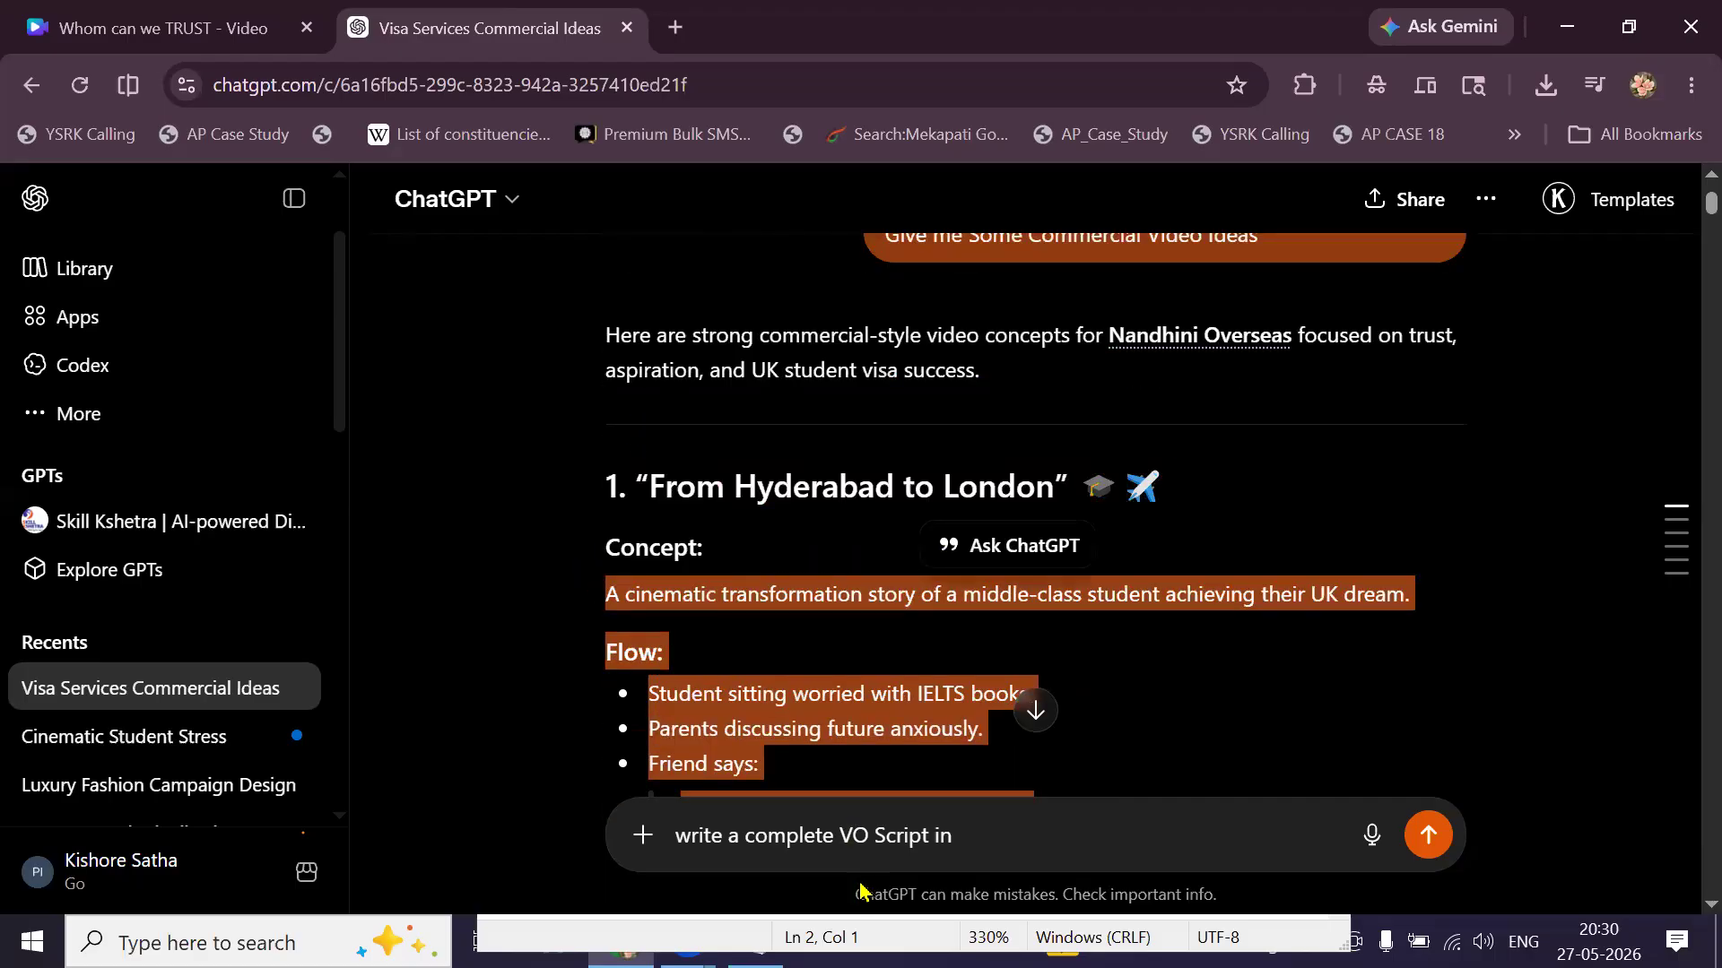
triple_click(856, 850)
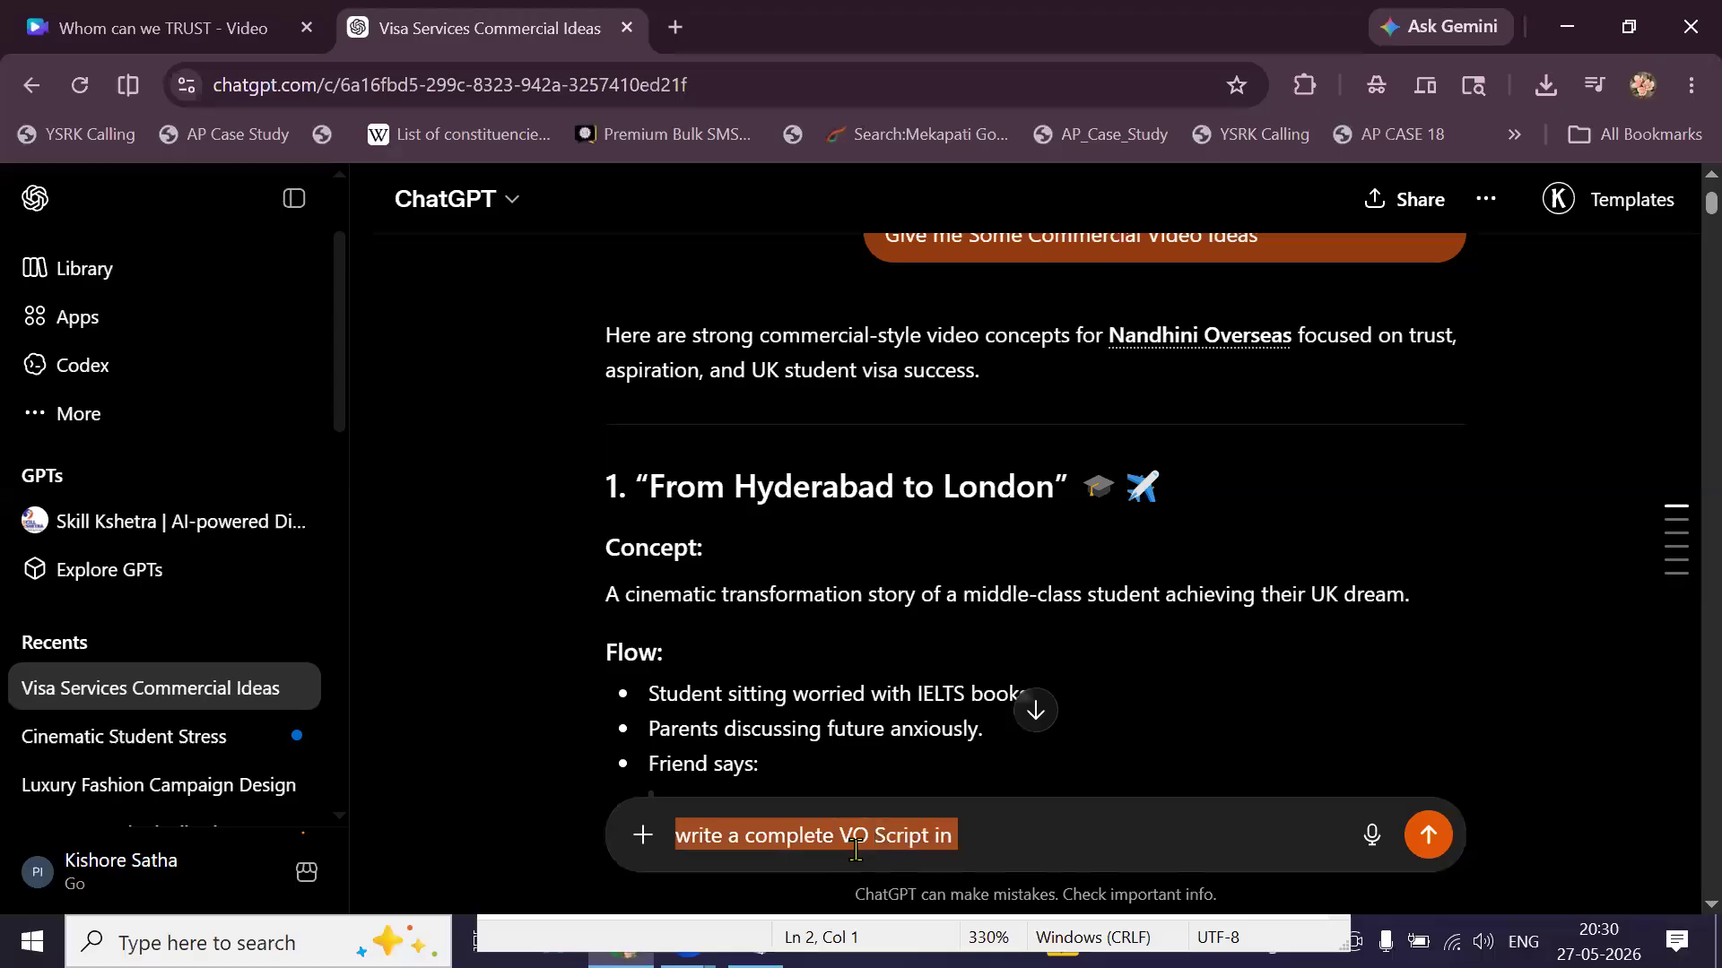
key(Home)
key(shift+Return)
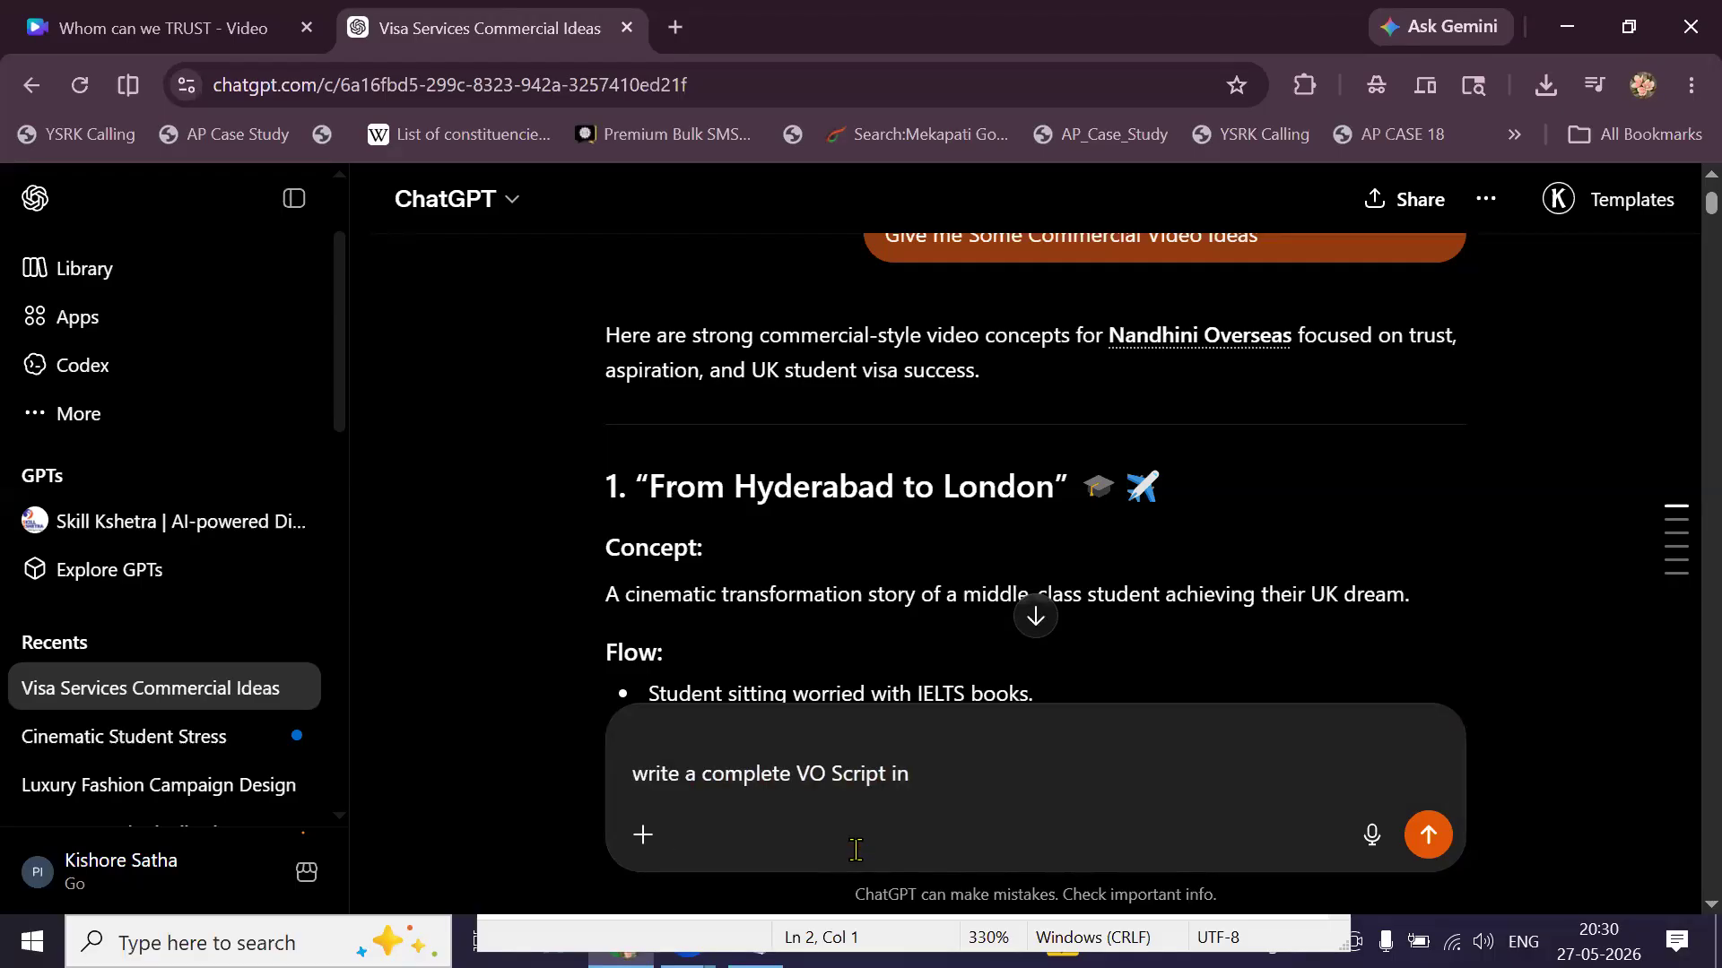
key(ctrl+v)
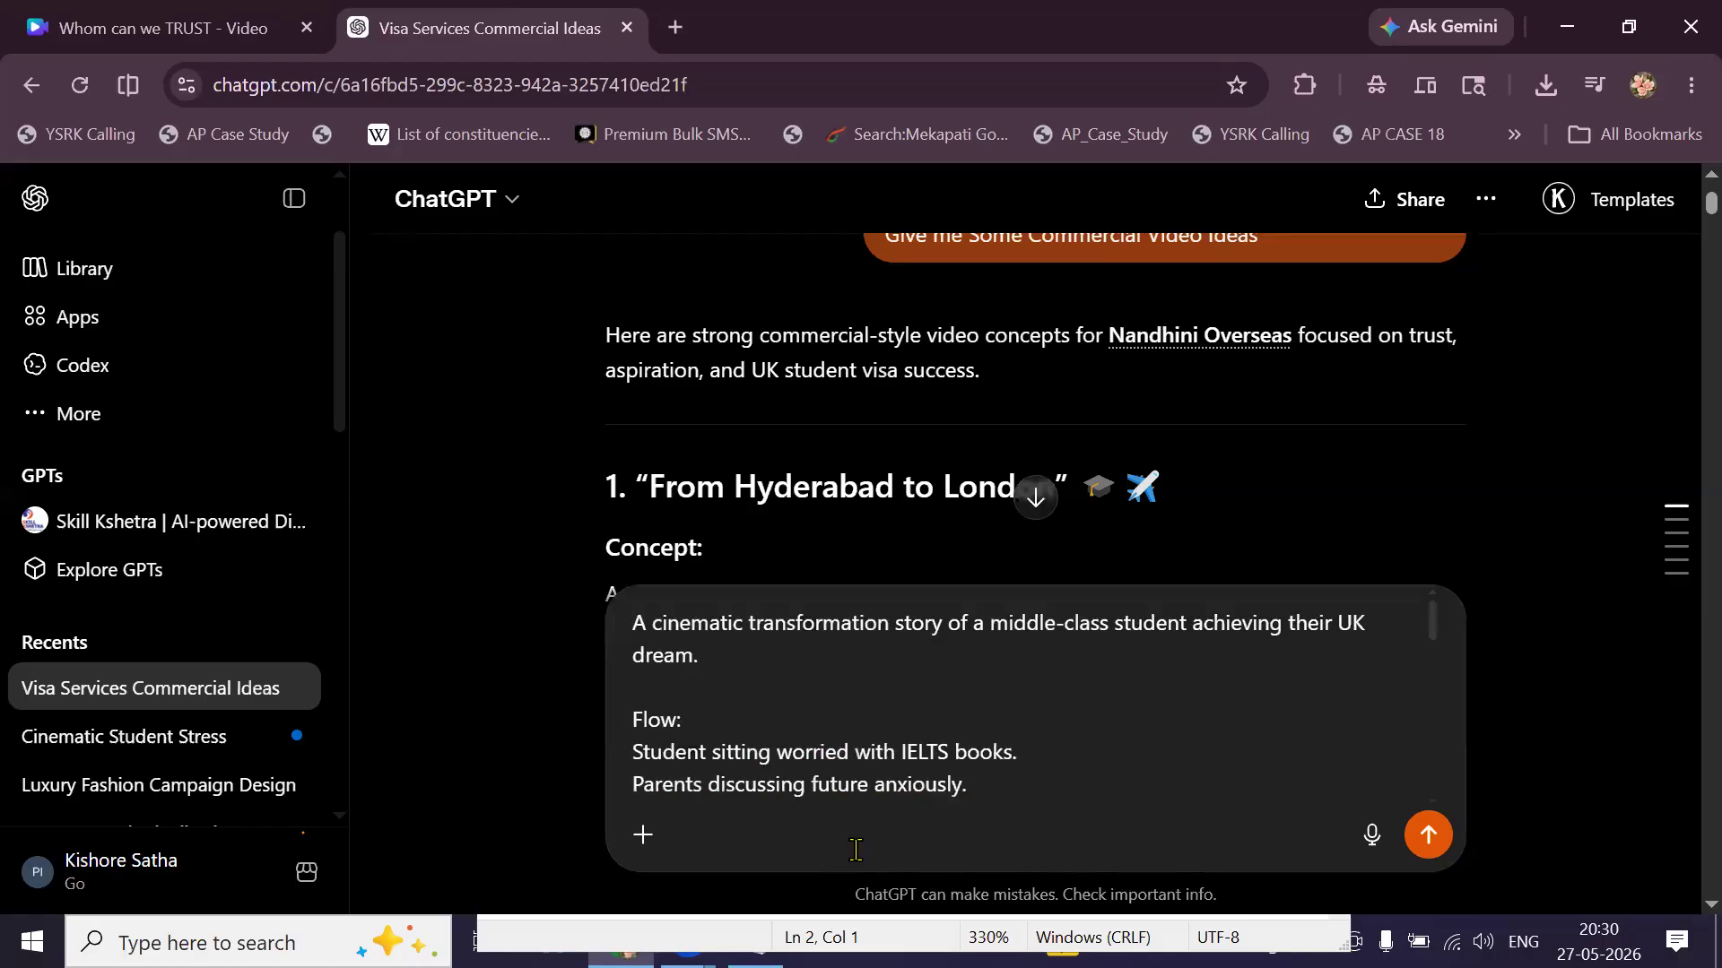
key(Return)
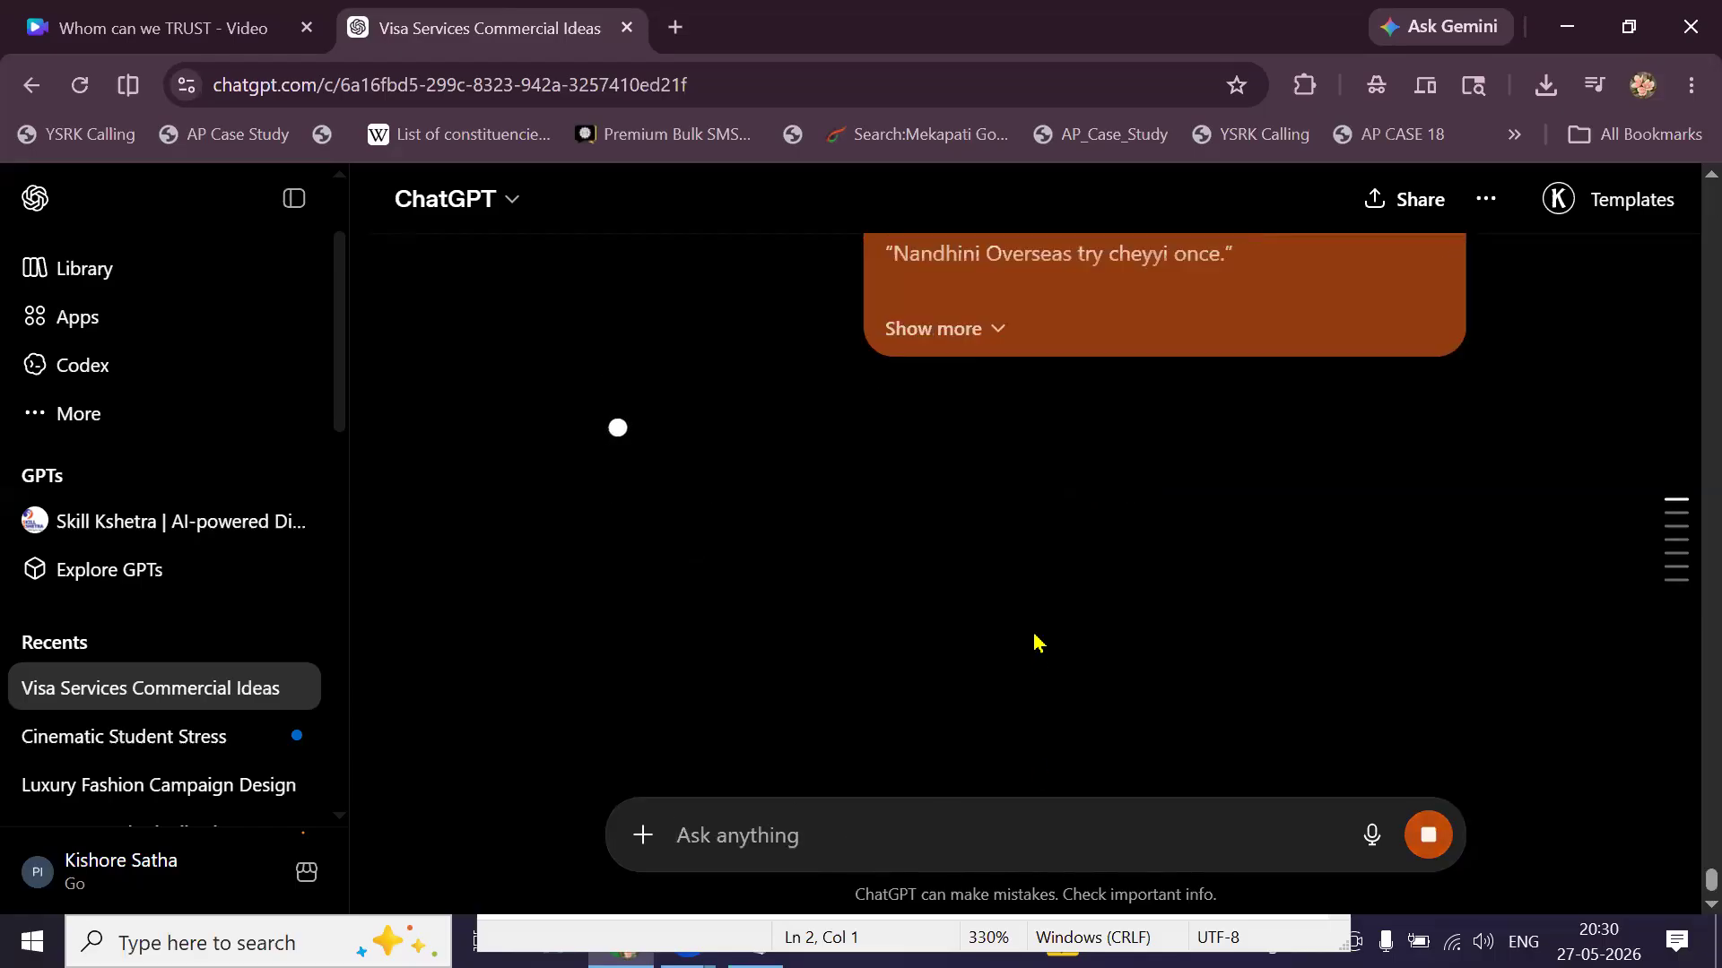
Edit the sent message to add 'Telugu' and resend it.
scroll(1038, 644, down, 3)
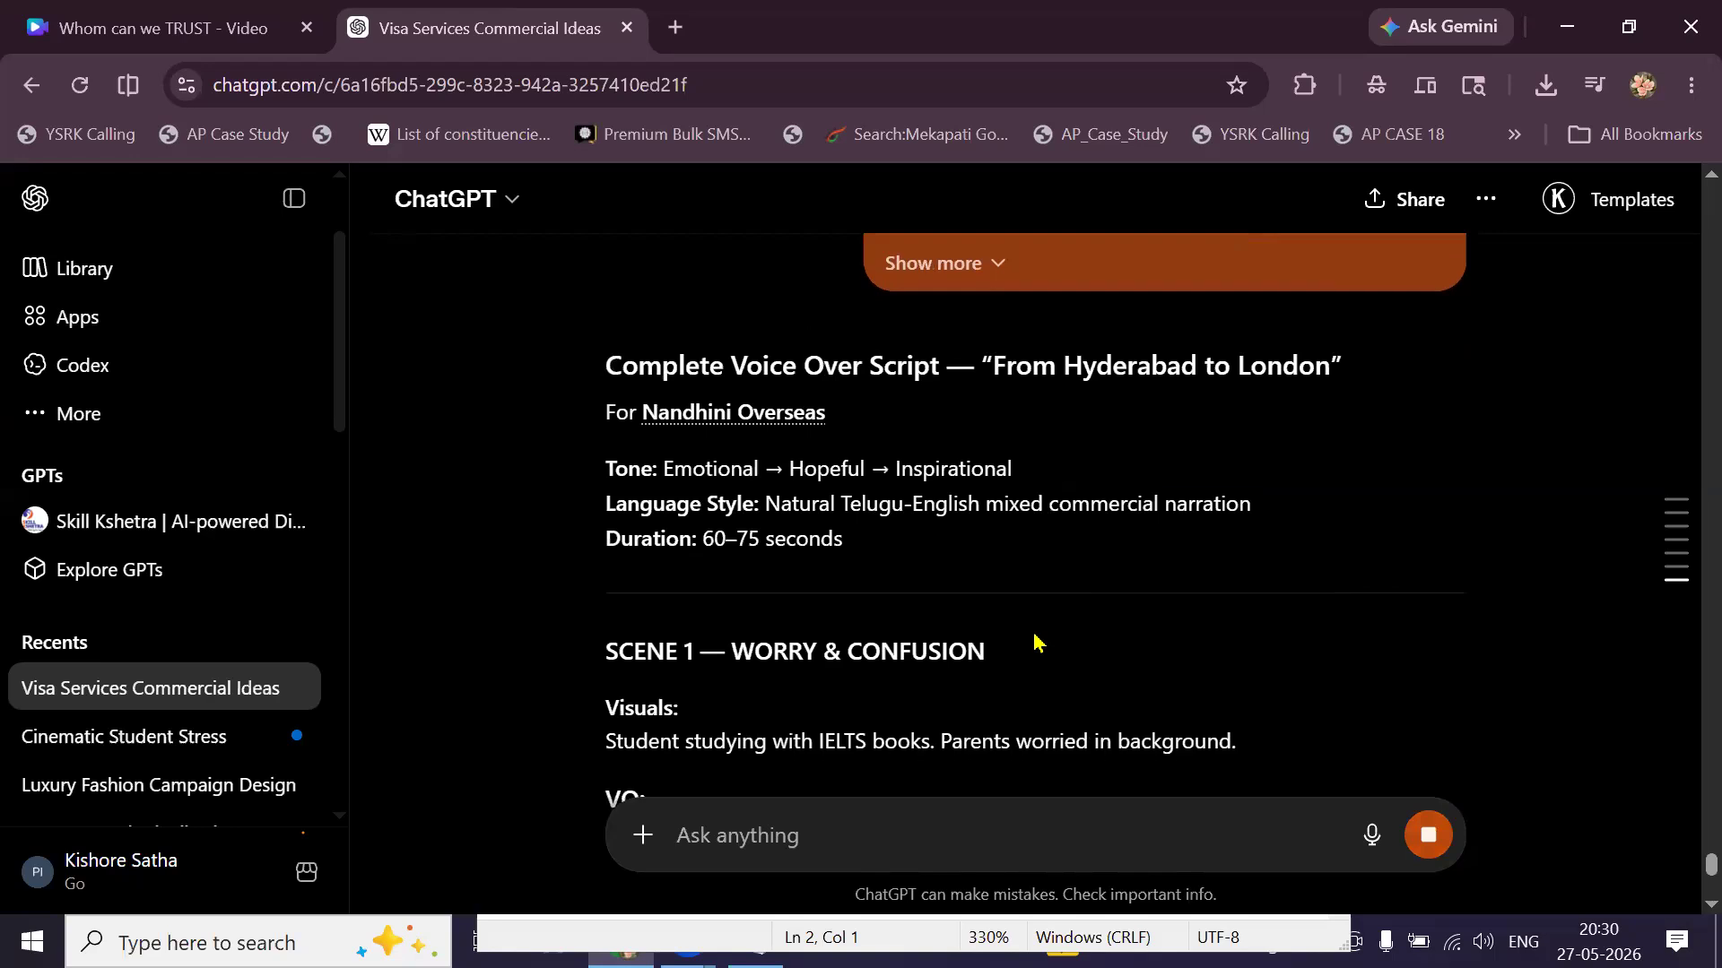
scroll(1037, 644, up, 6)
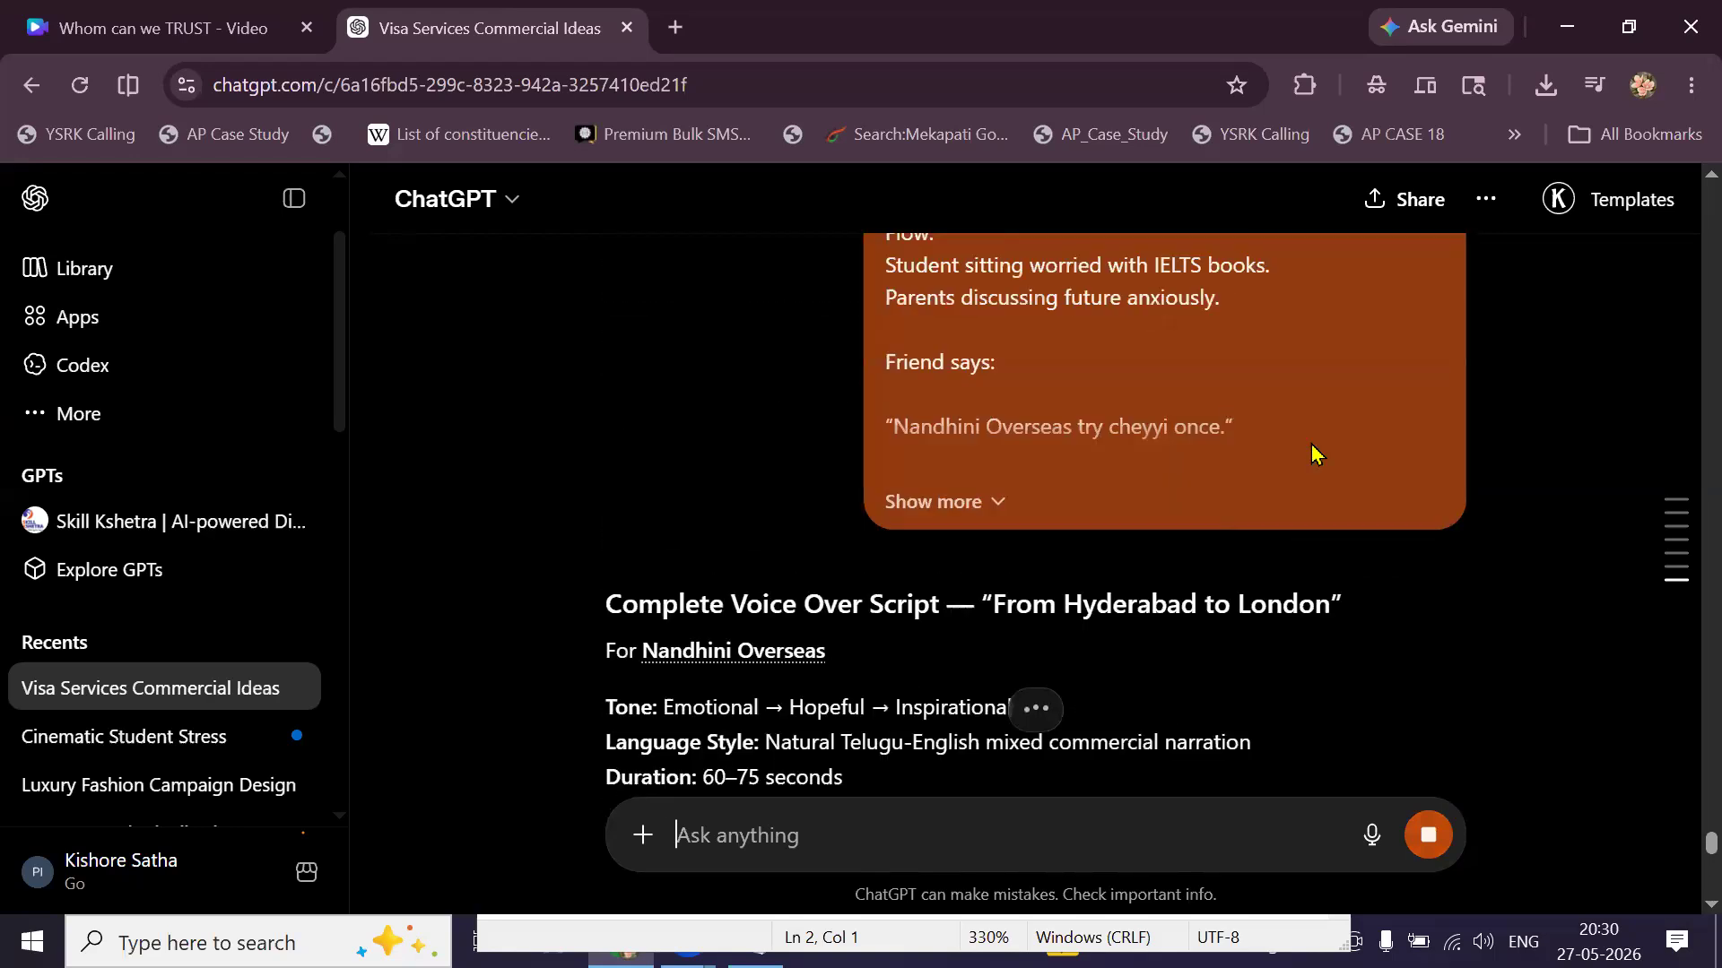
click(1443, 562)
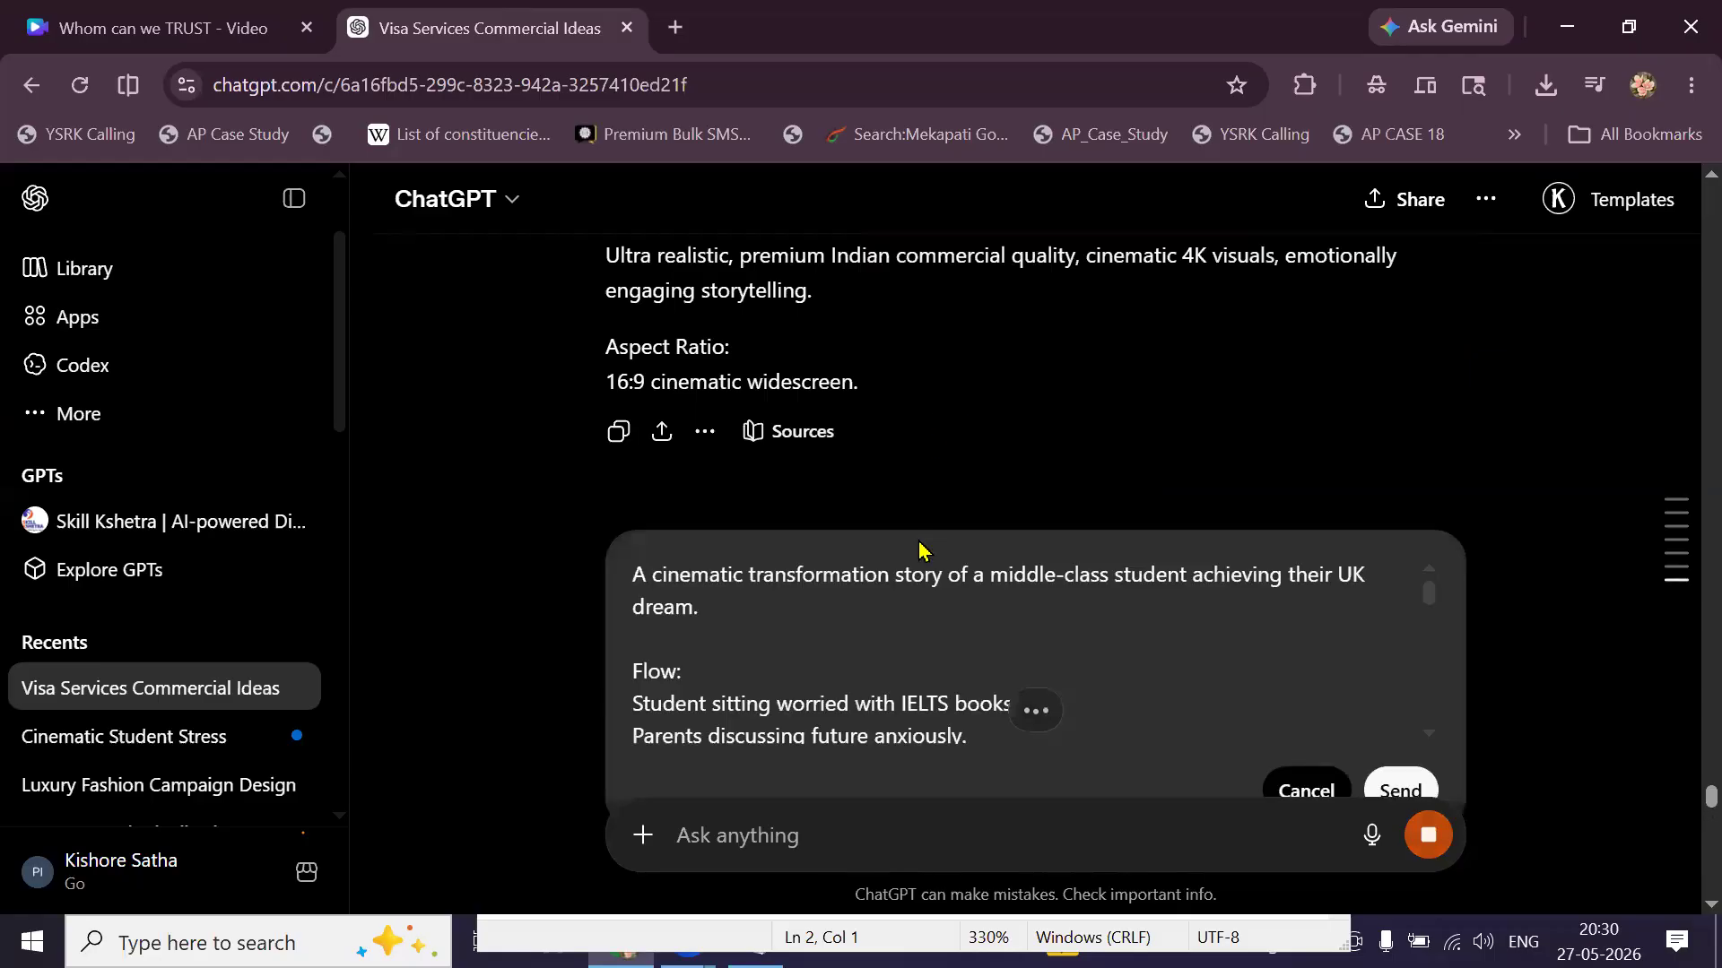
scroll(923, 565, down, 2)
scroll(922, 592, down, 3)
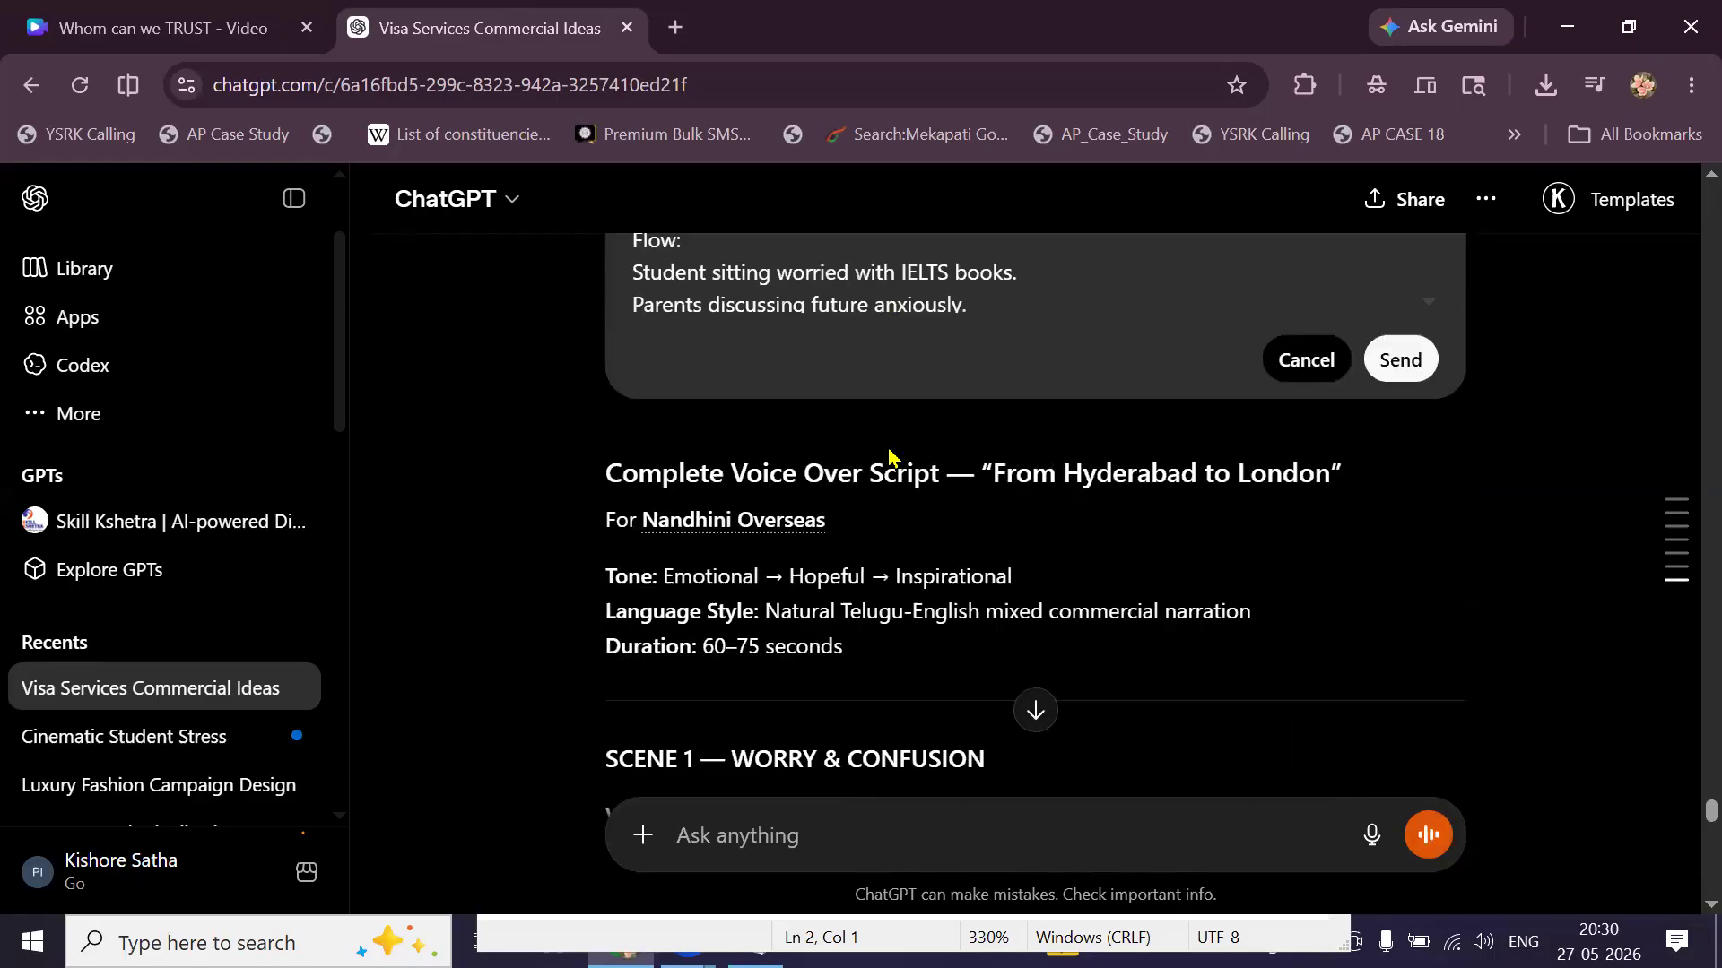
scroll(924, 574, up, 4)
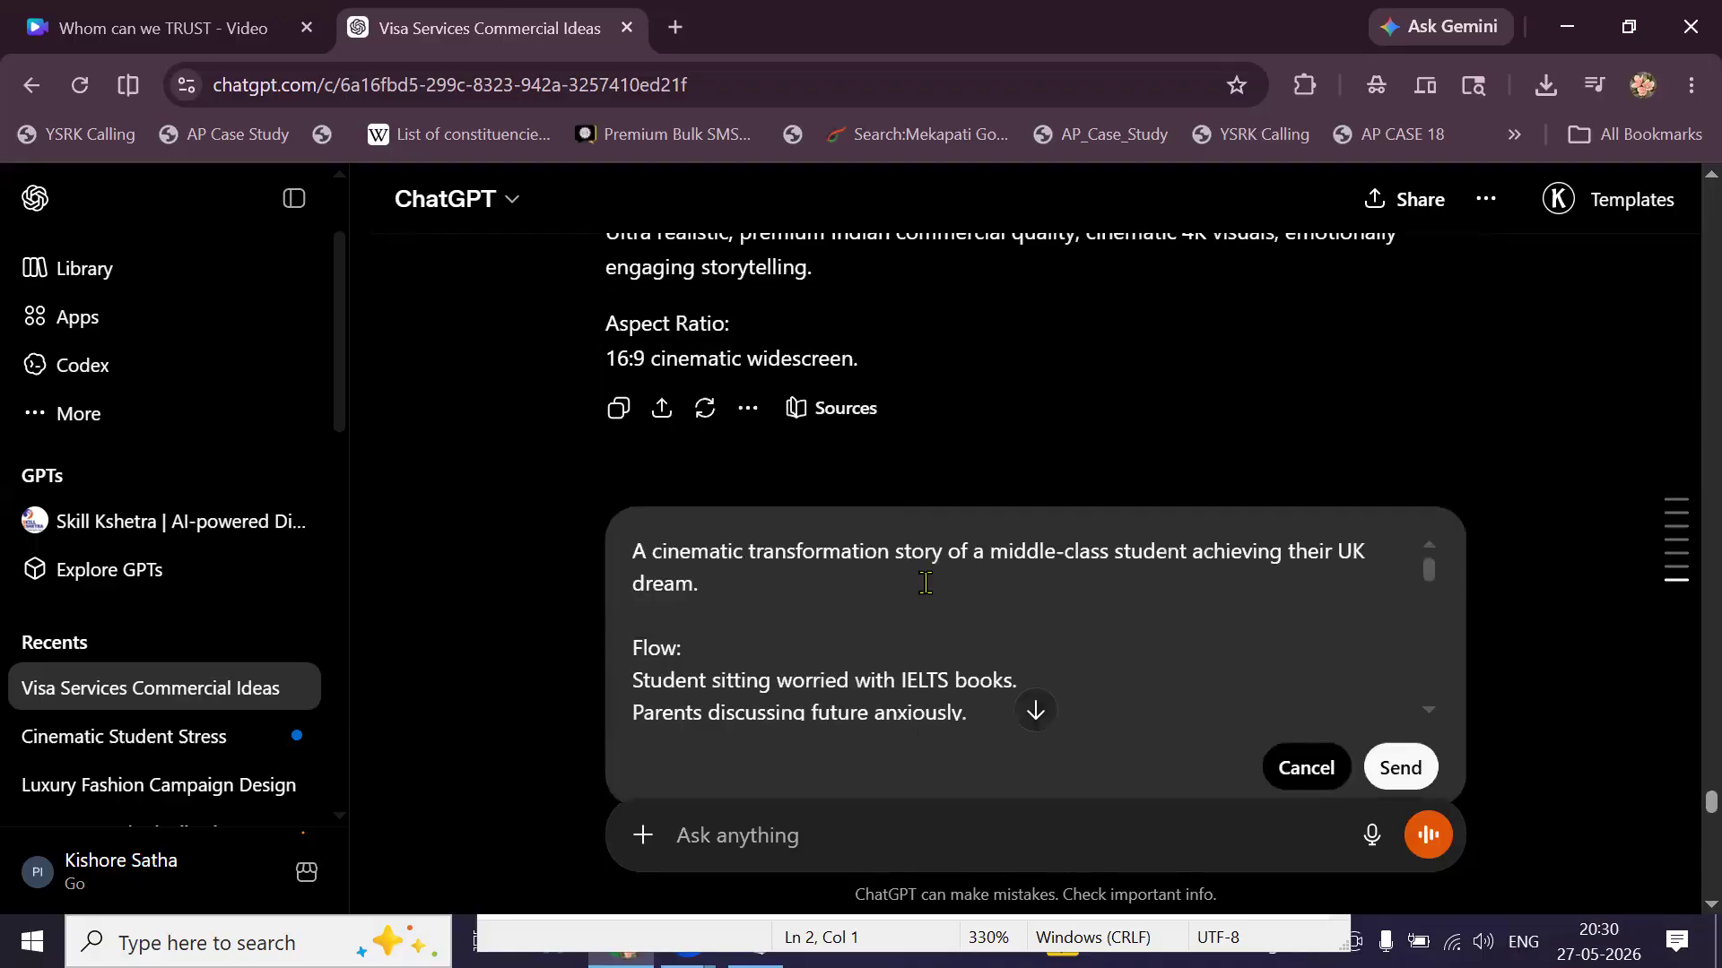
scroll(926, 583, down, 6)
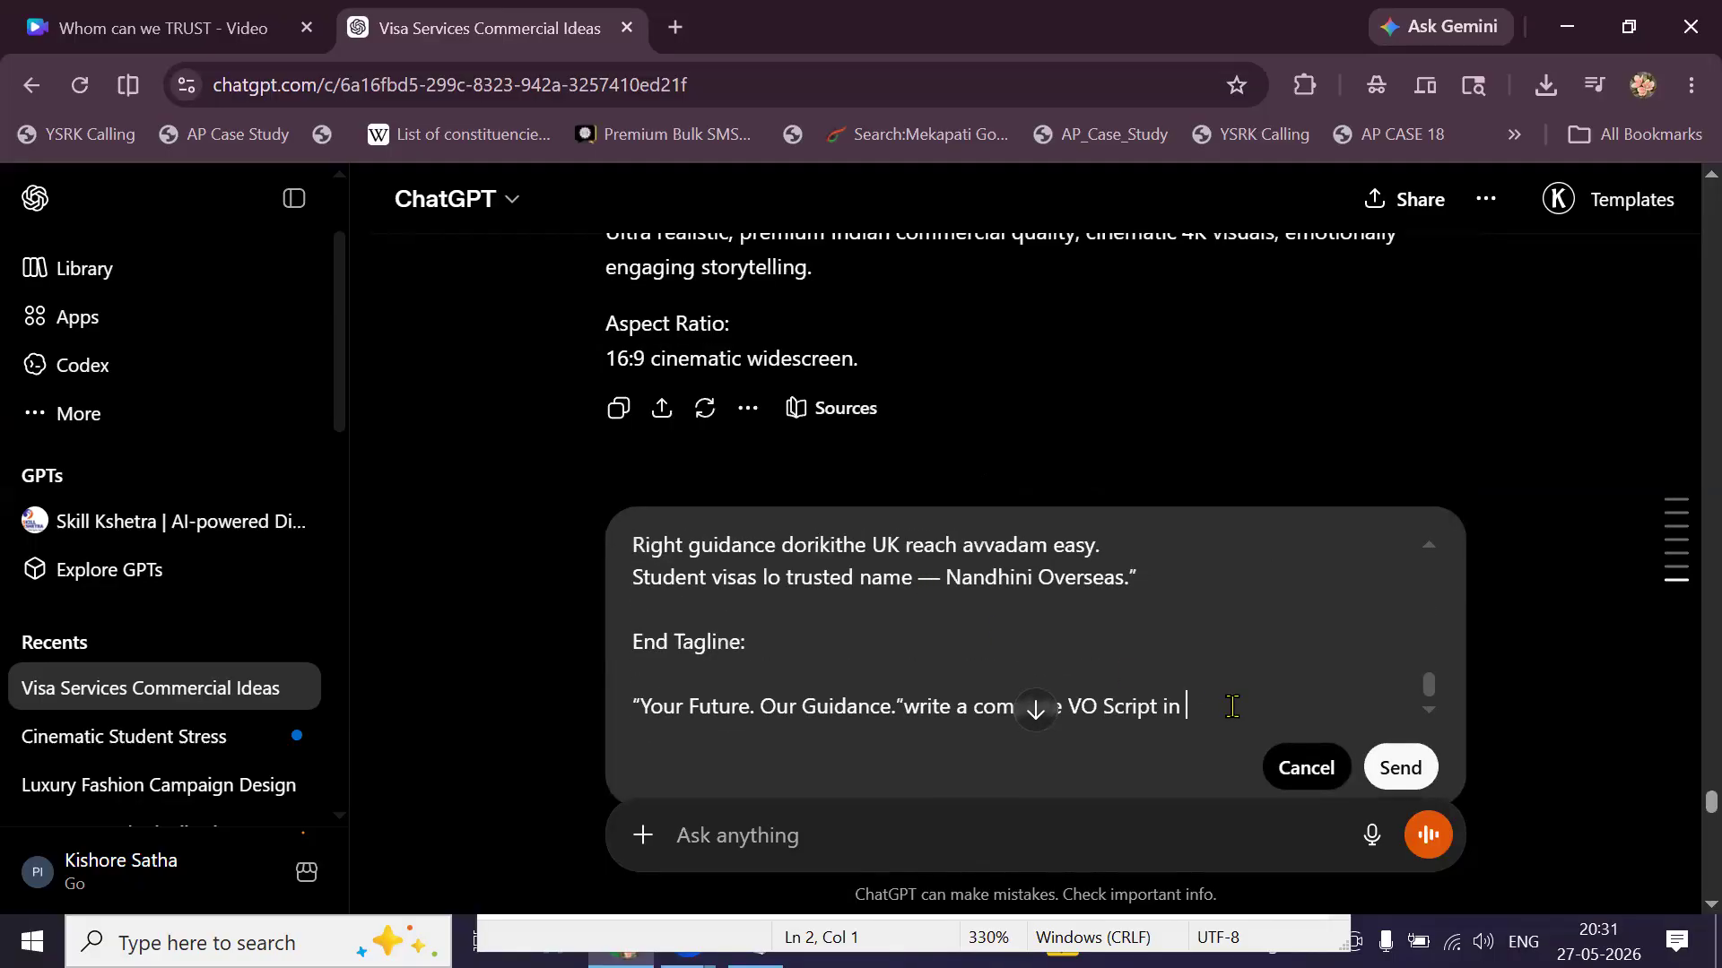
scroll(1232, 707, down, 1)
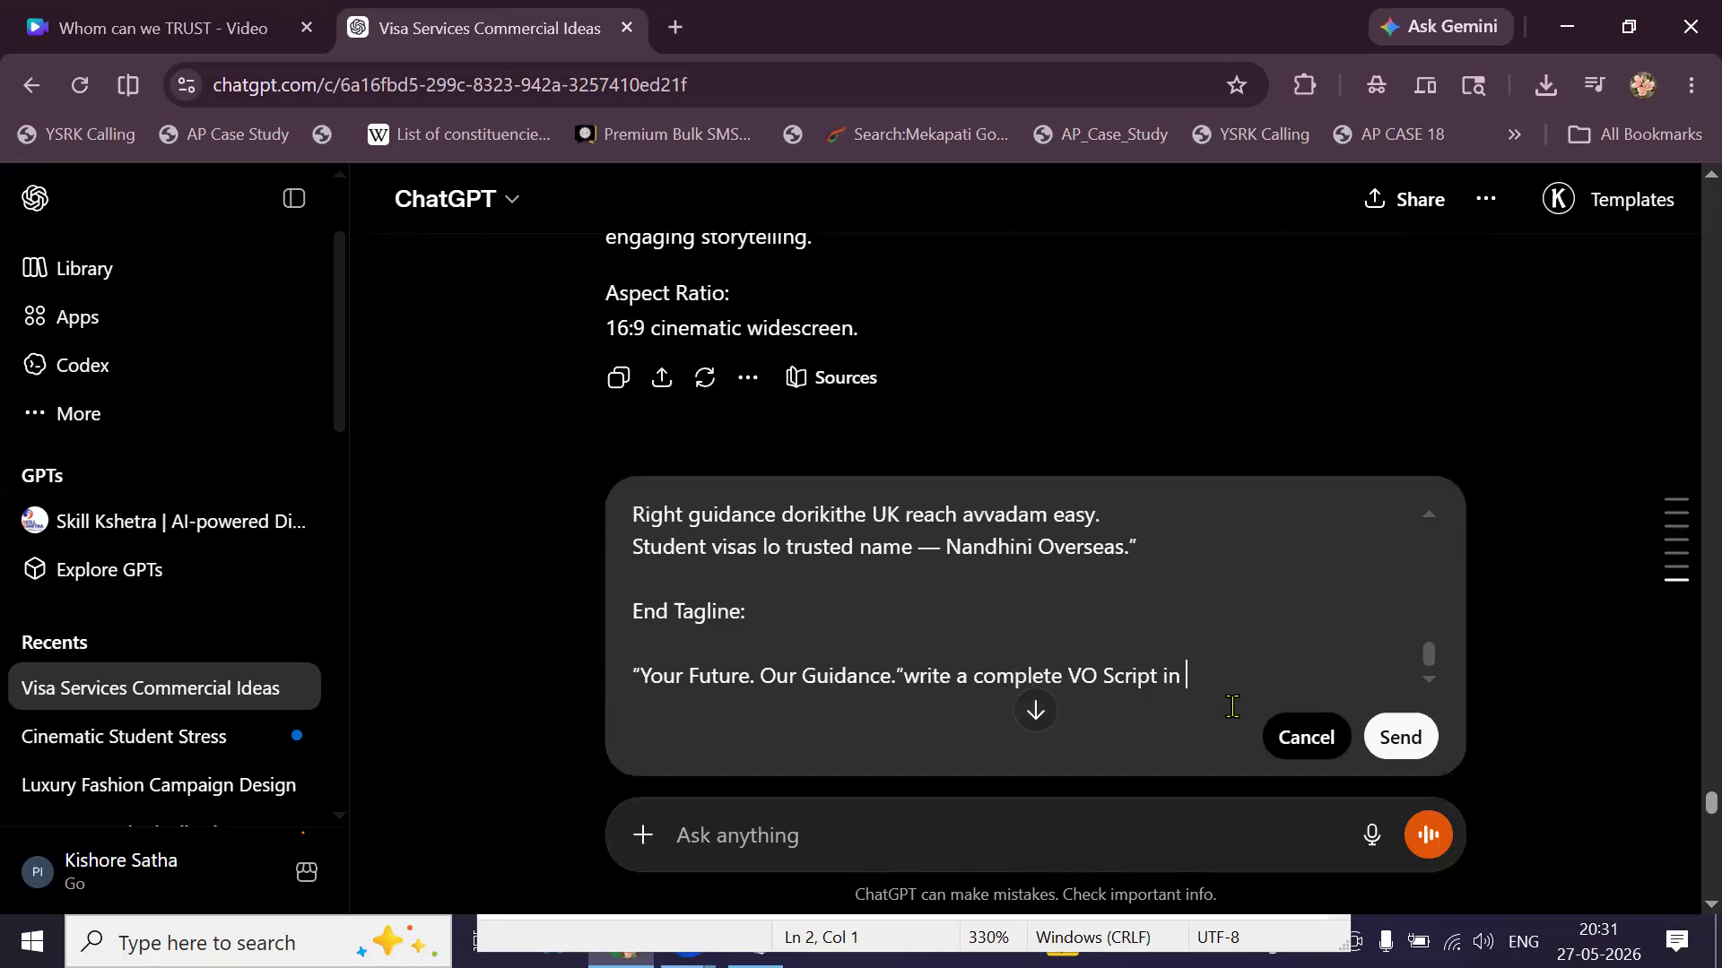
scroll(1228, 700, down, 1)
text(Telugu)
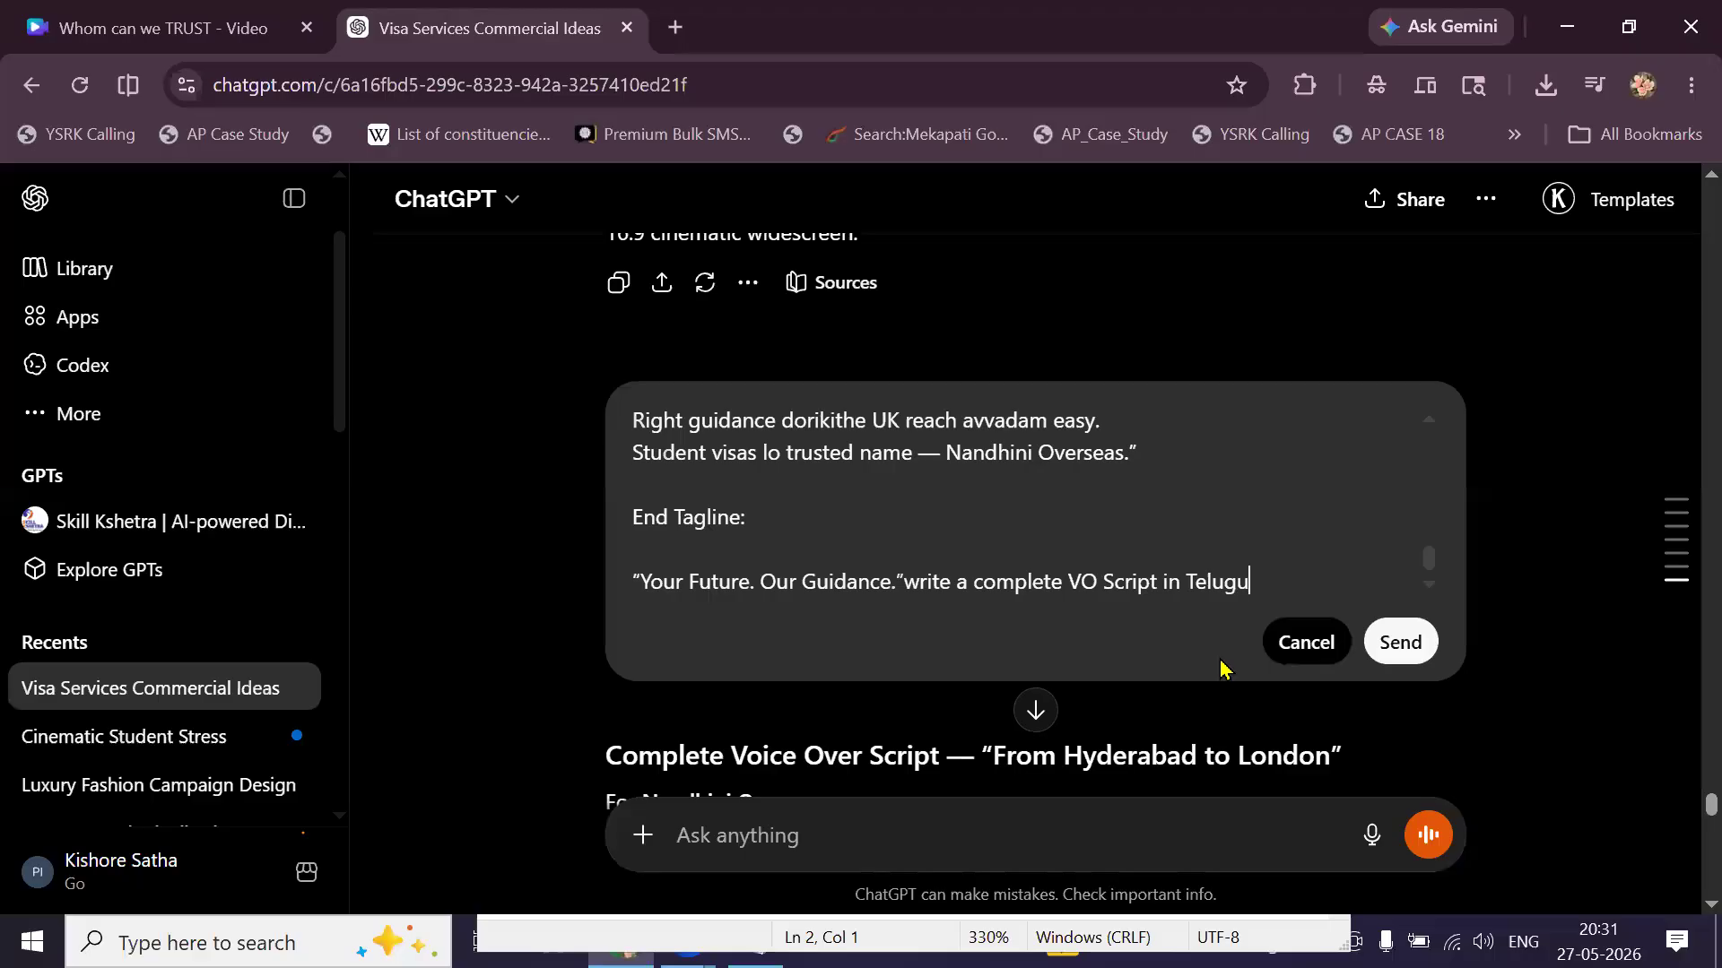
click(1402, 661)
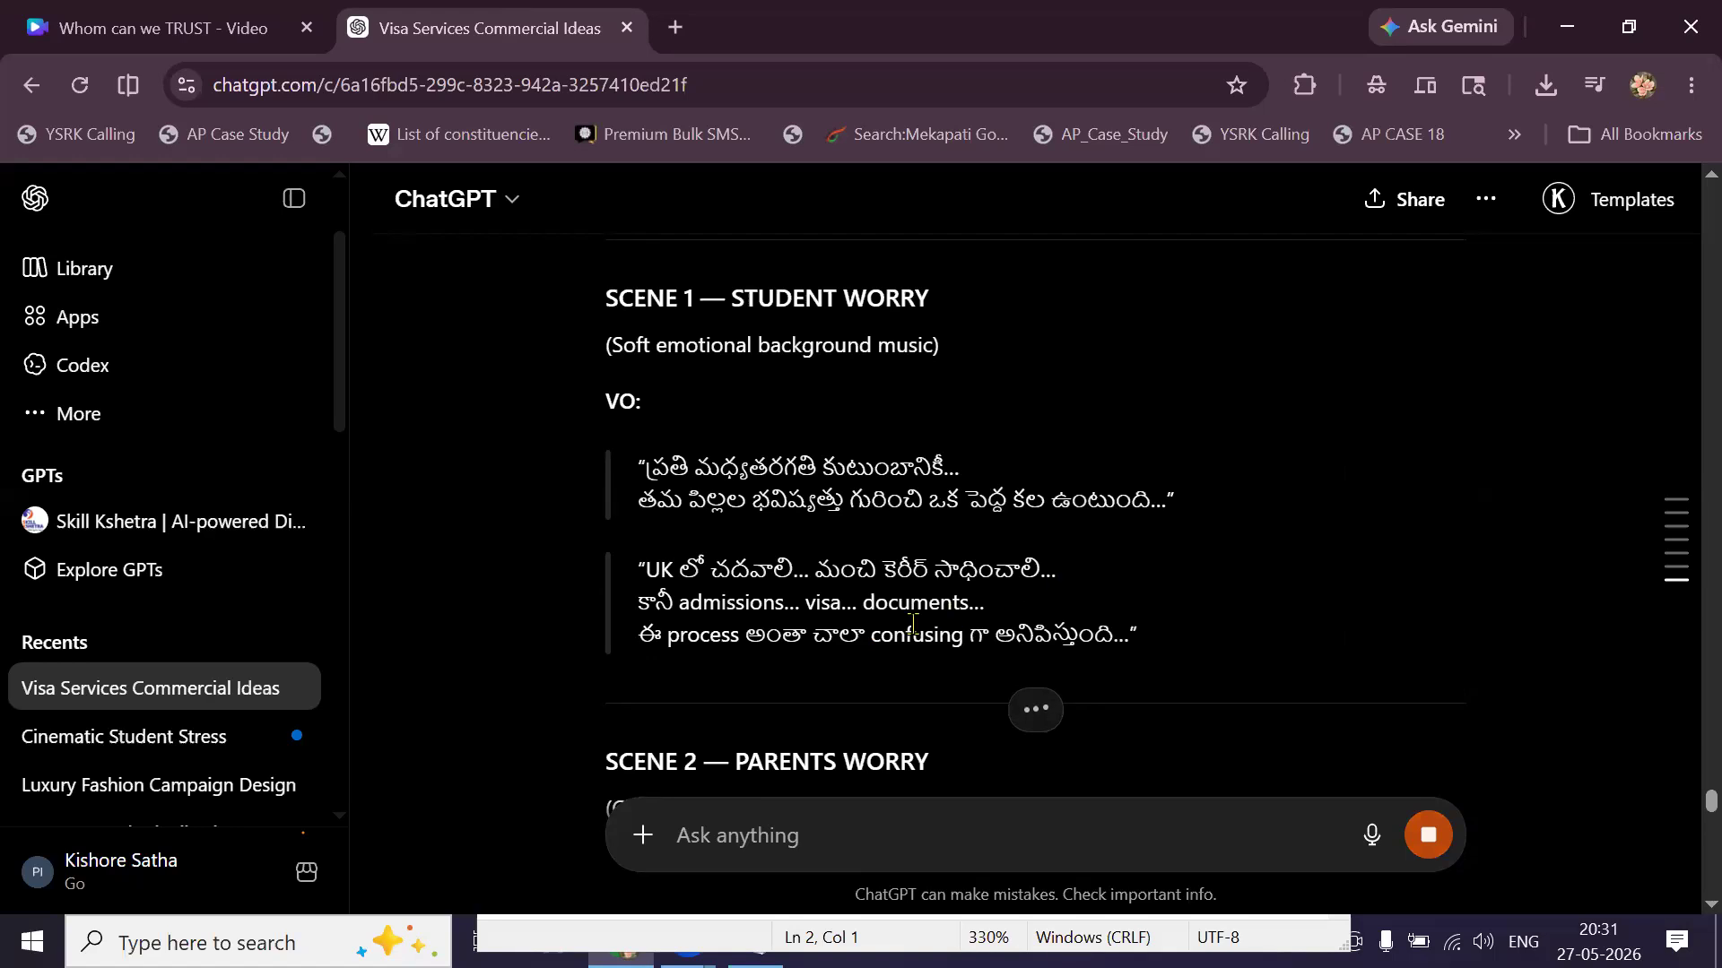
Select Scene 1's two Telugu VO passages from the generated script, then open a new tab.
scroll(914, 632, down, 1)
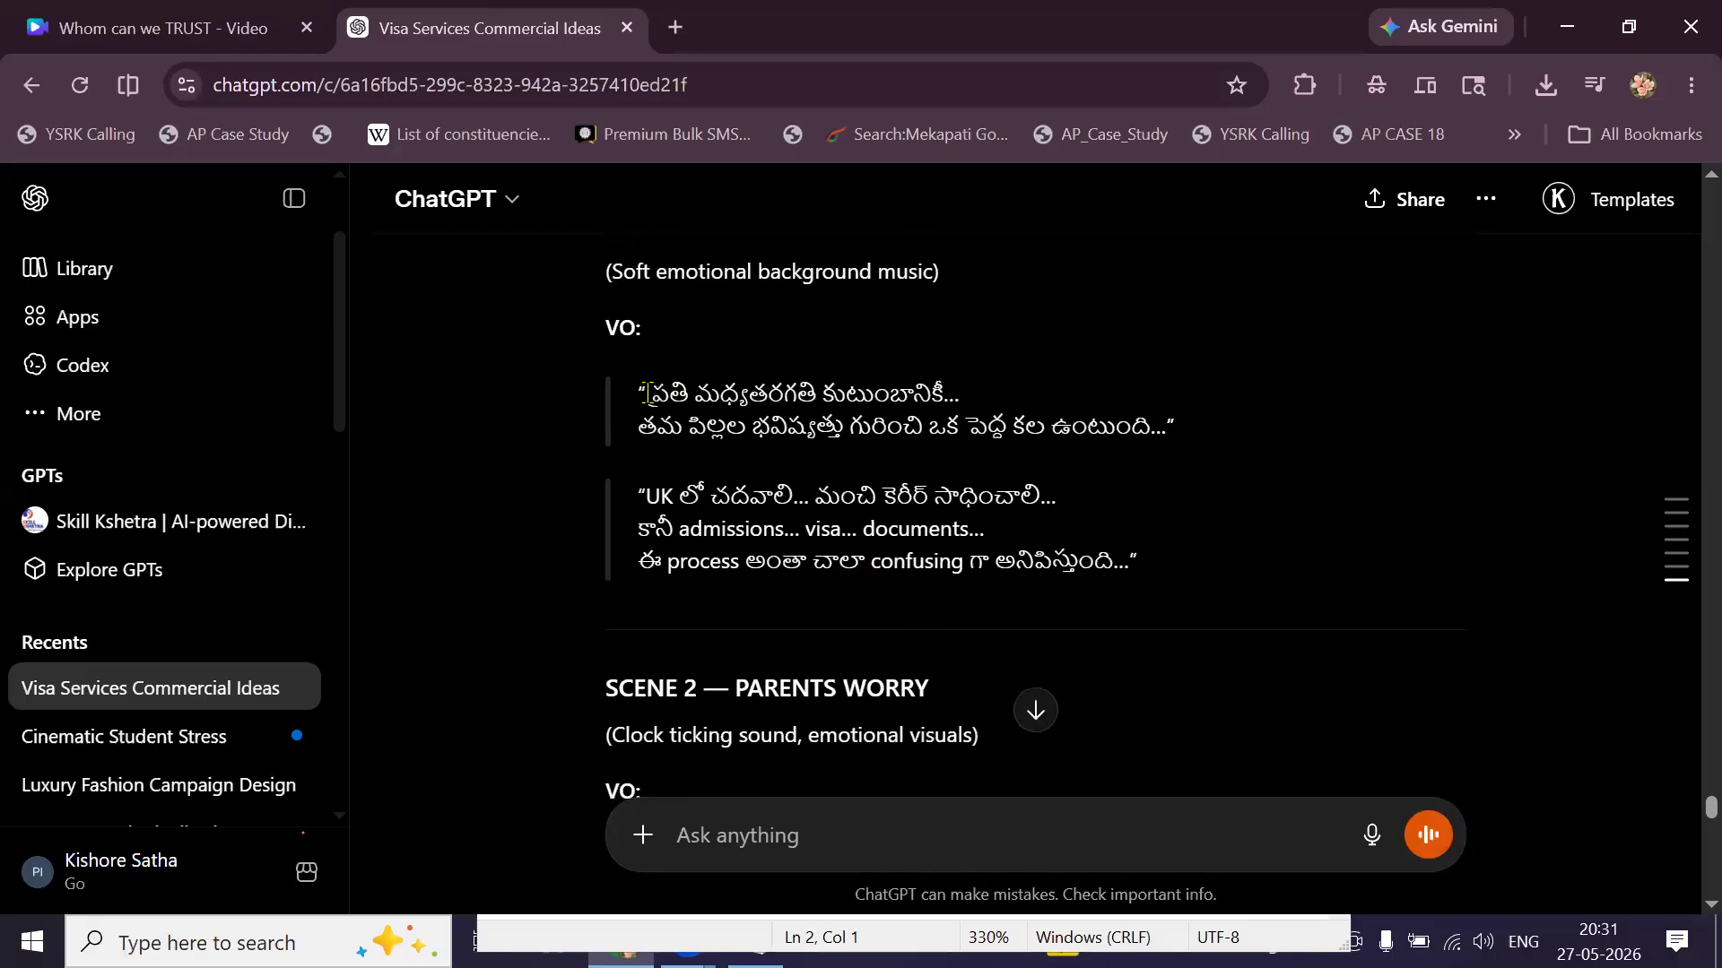
drag(635, 399, 1151, 590)
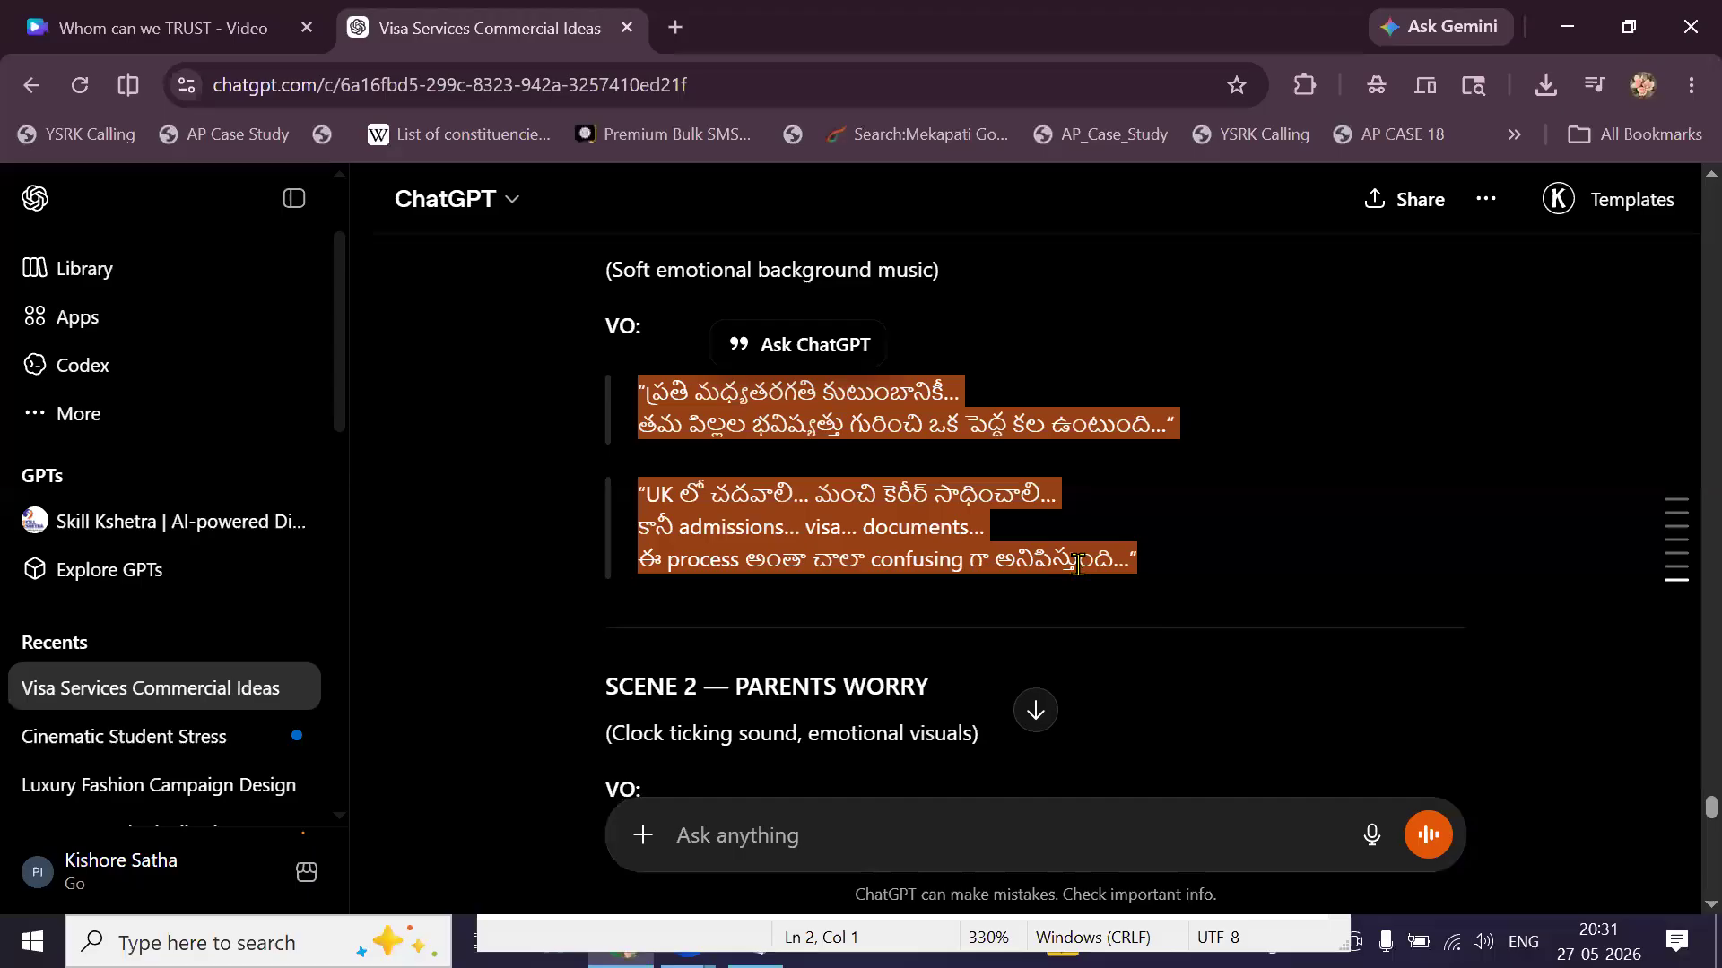
scroll(1083, 577, down, 1)
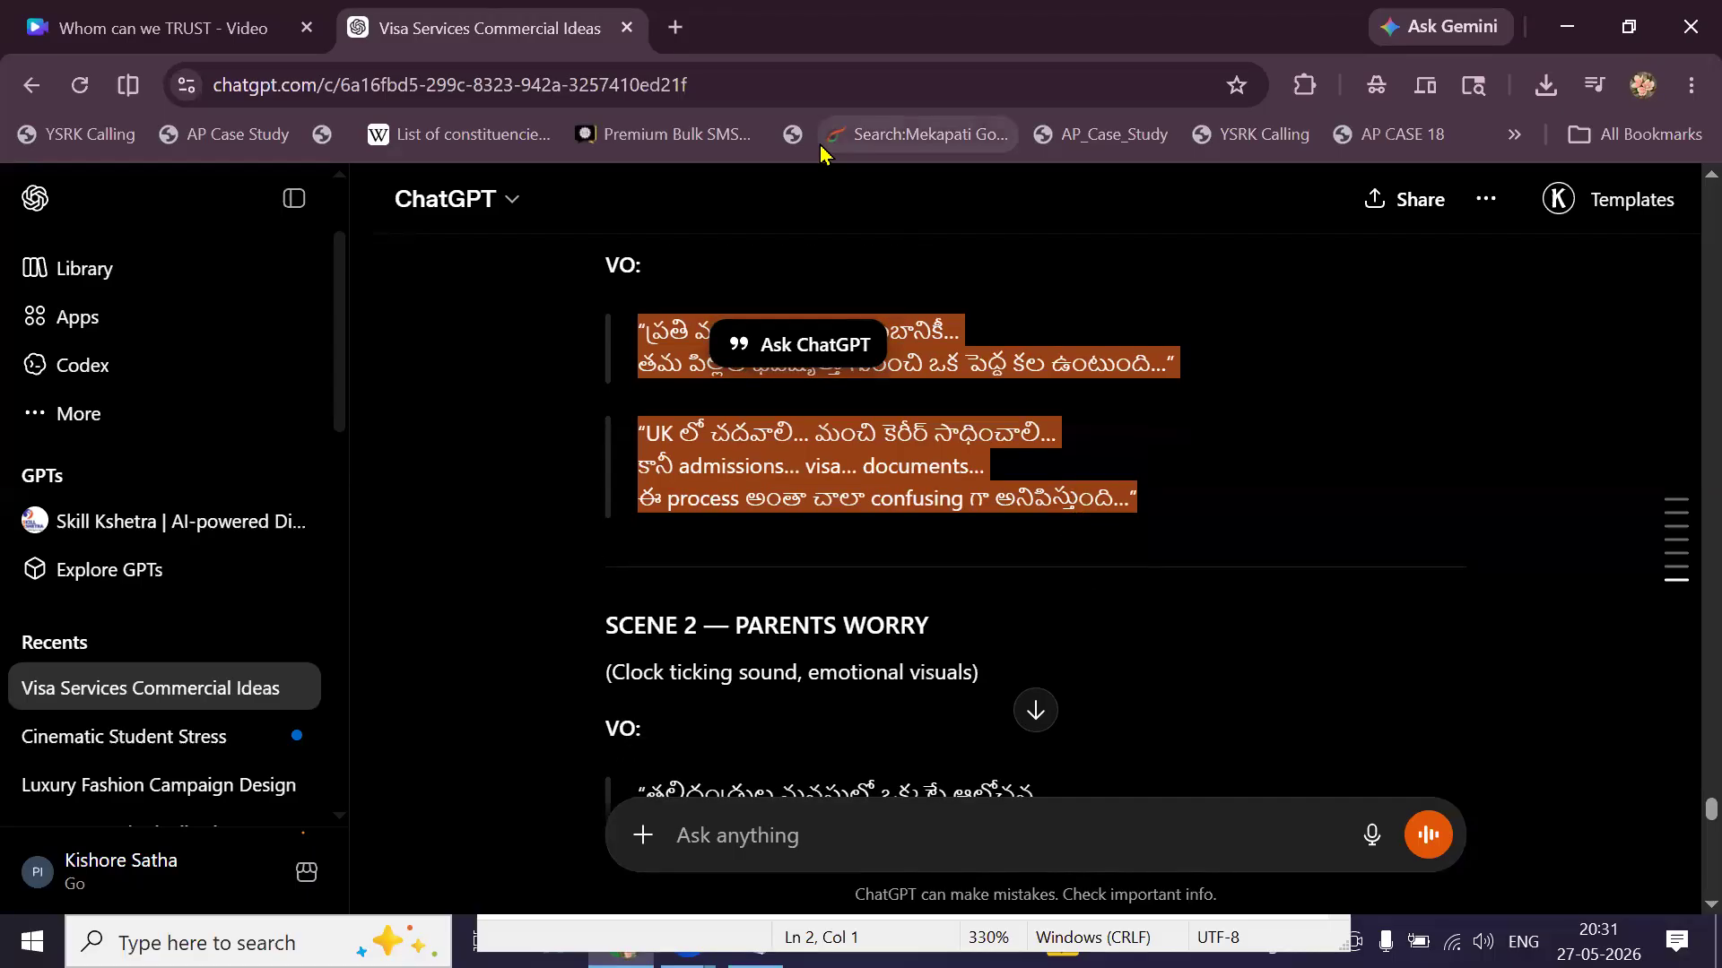
click(668, 34)
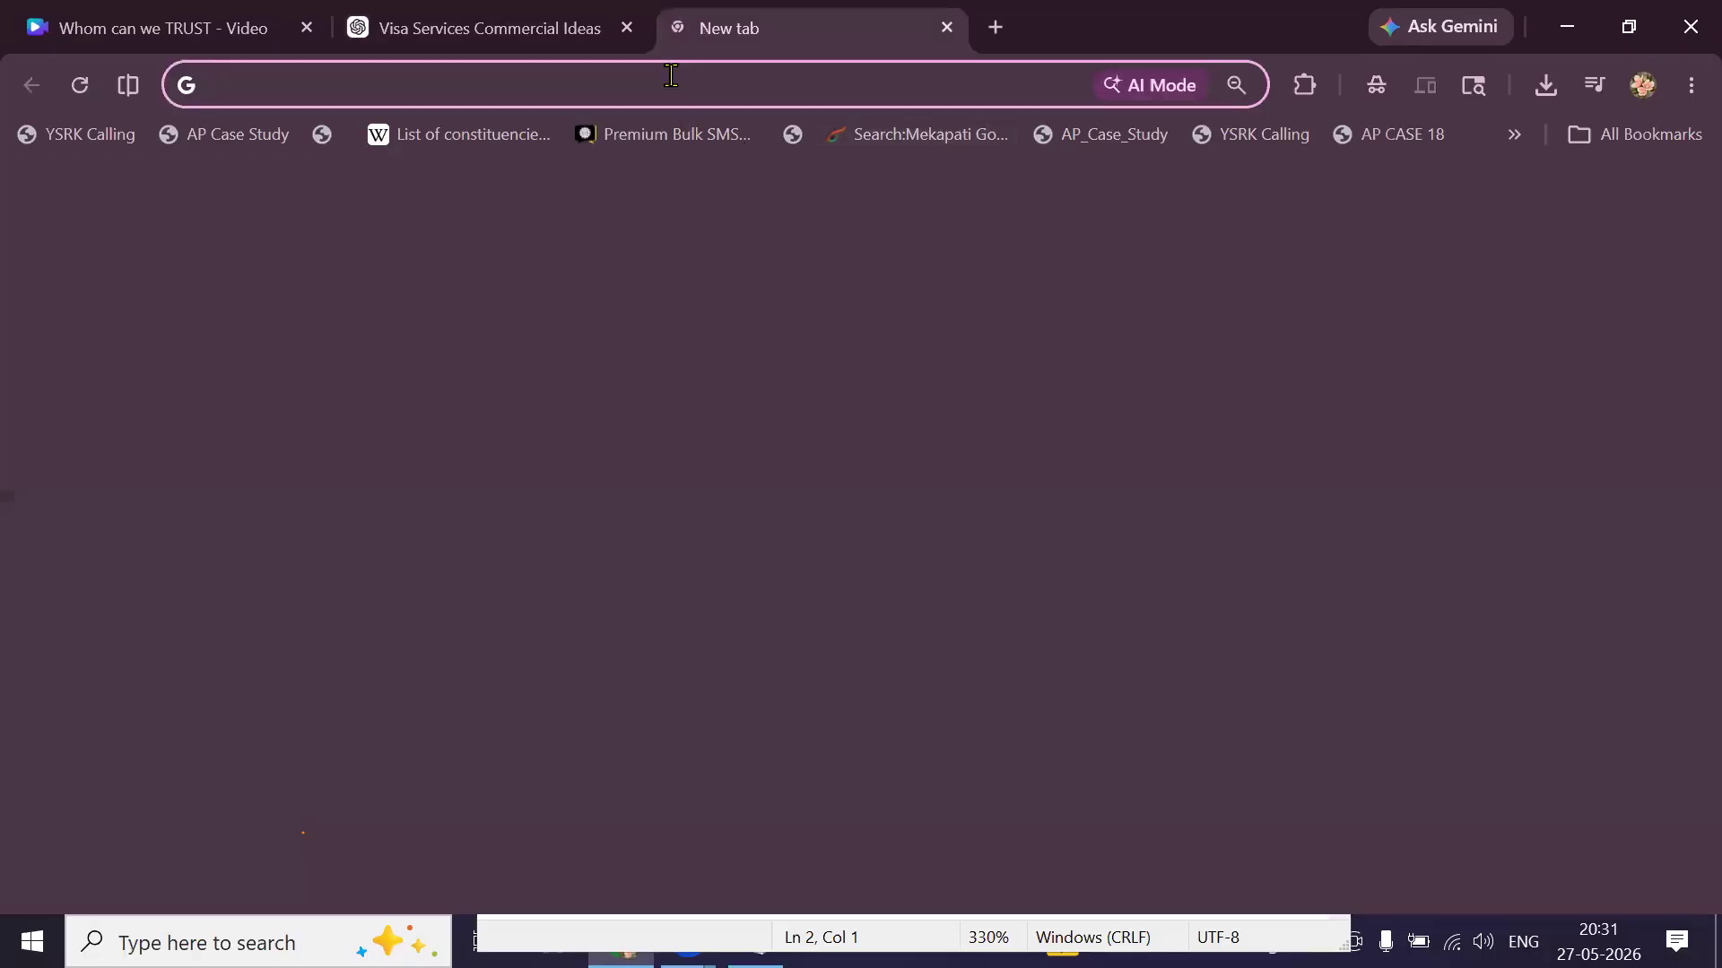
Search the web for 'ai studio' and open the Google AI Studio result.
text(a)
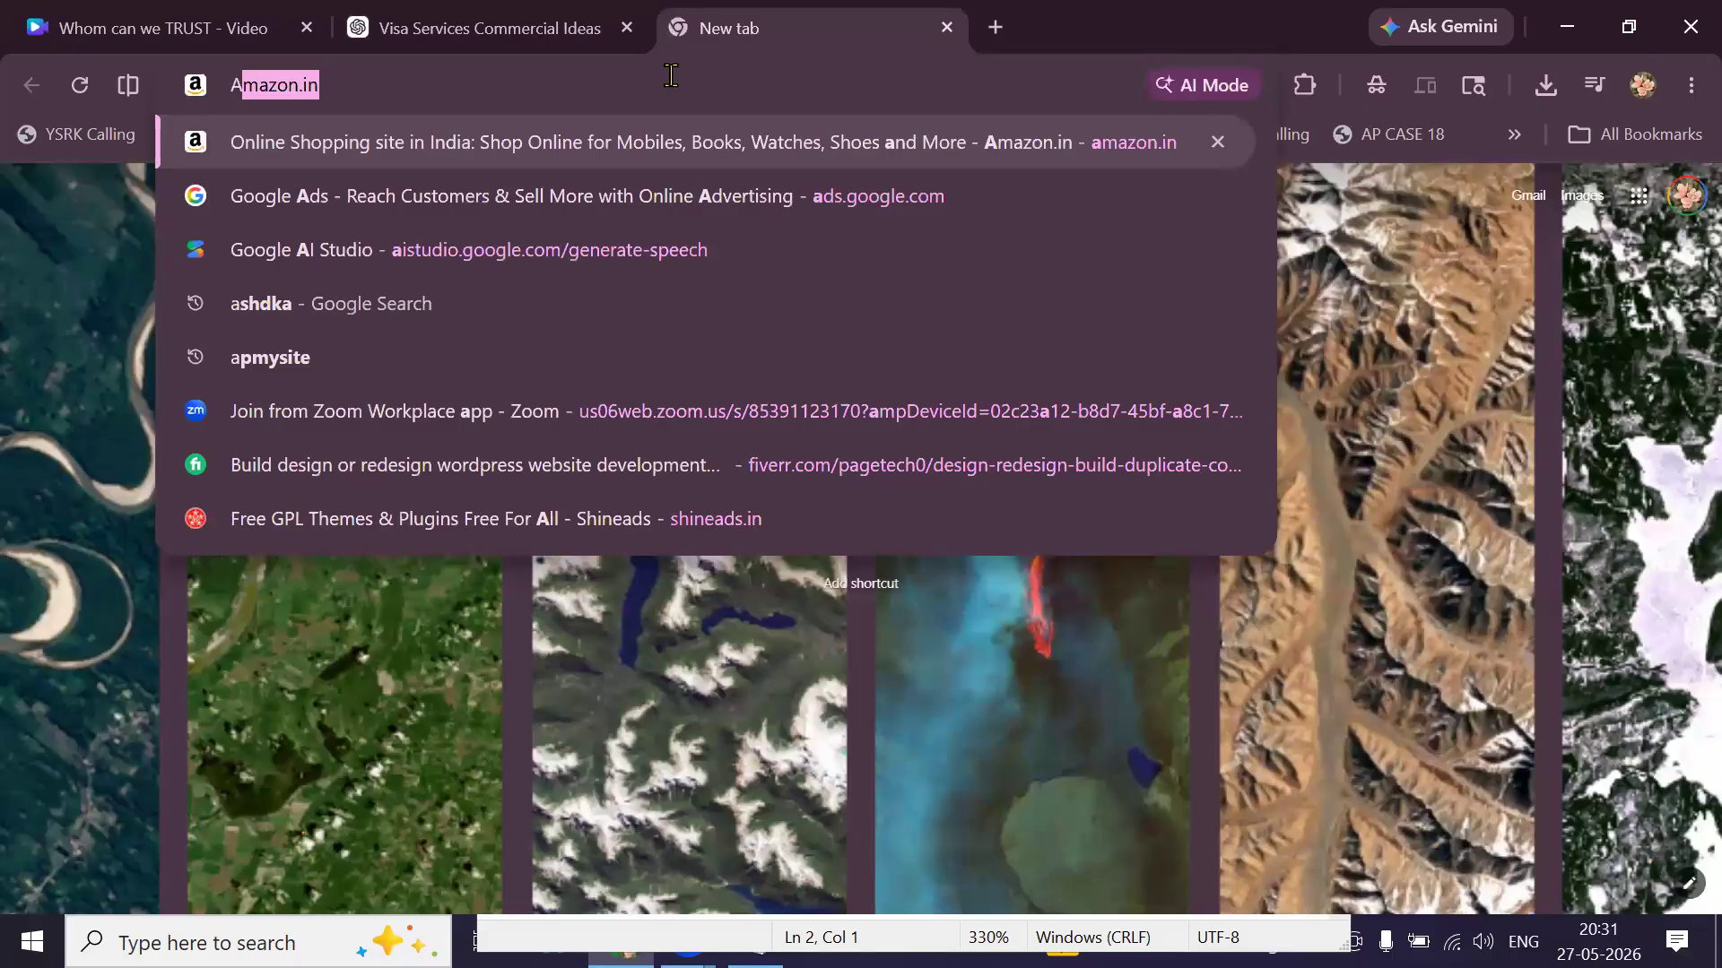
text(i)
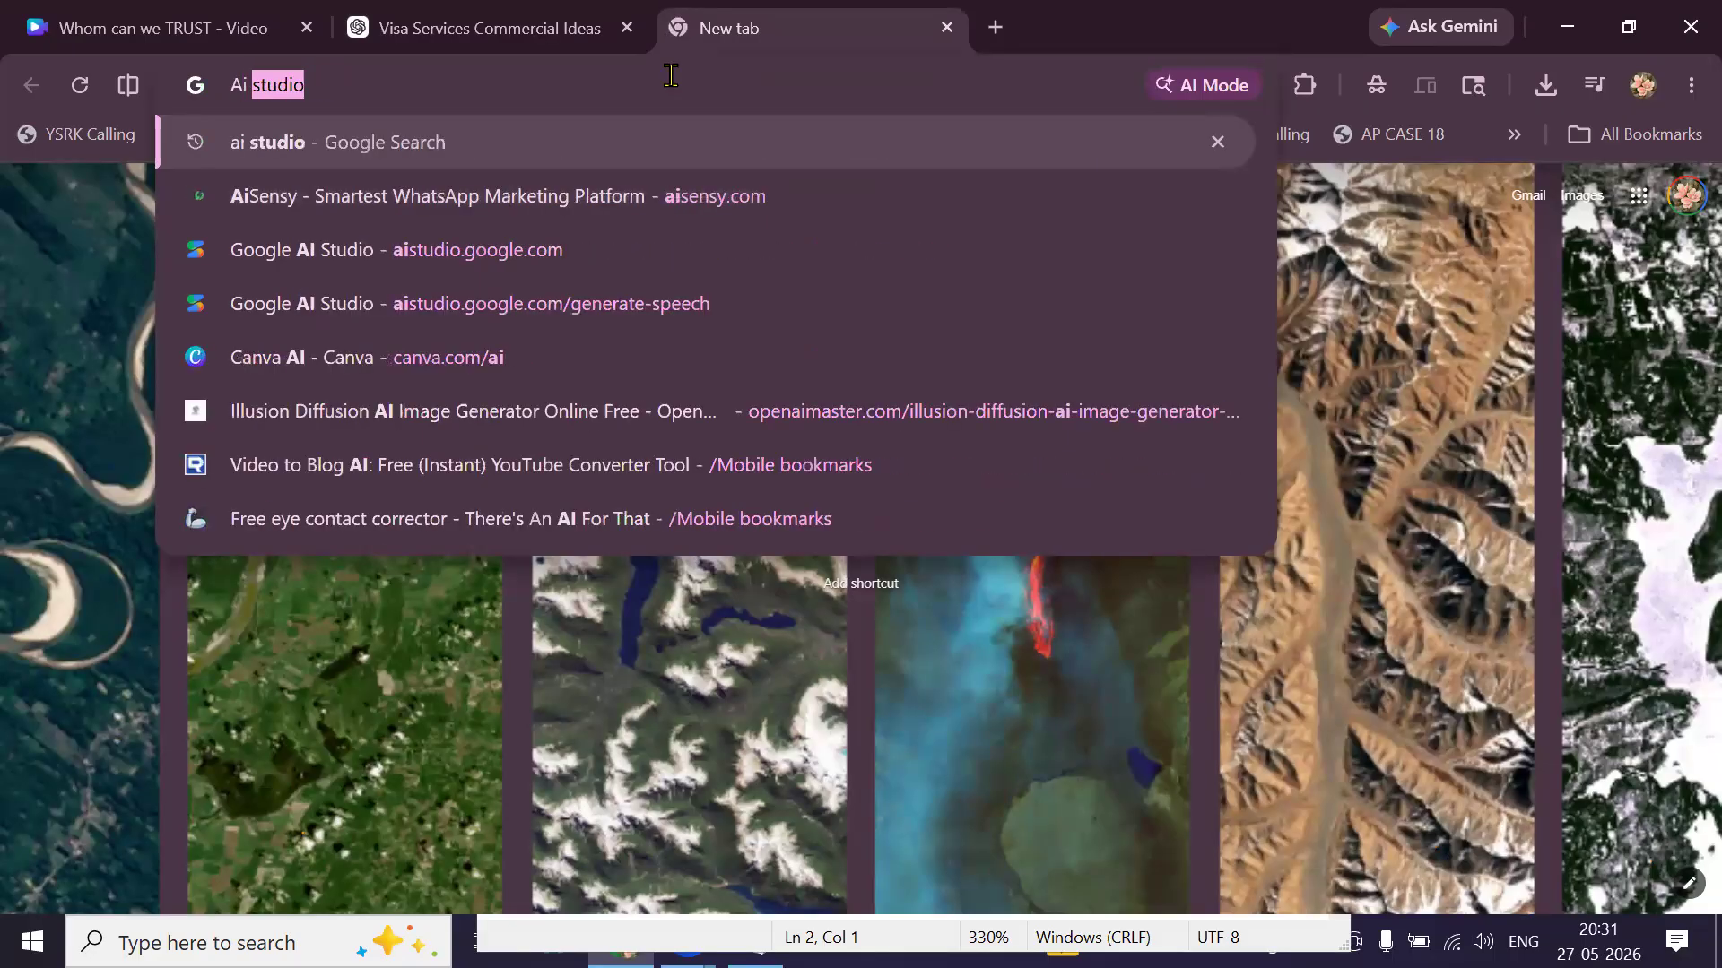
key(Return)
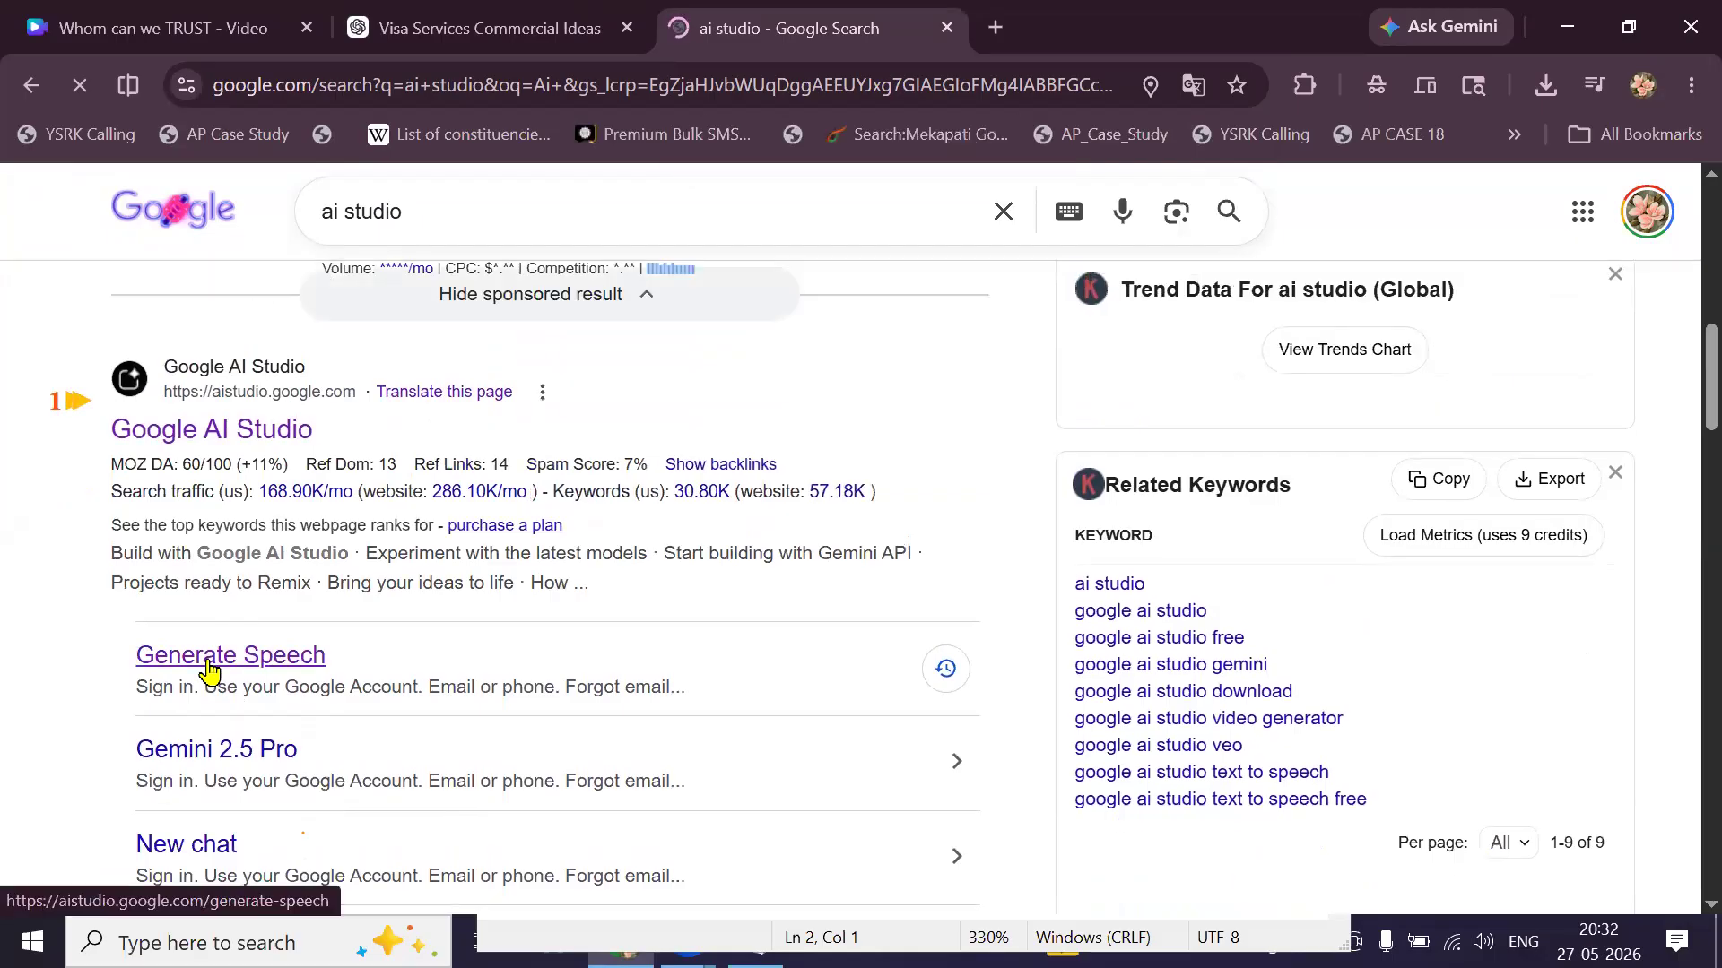
click(246, 435)
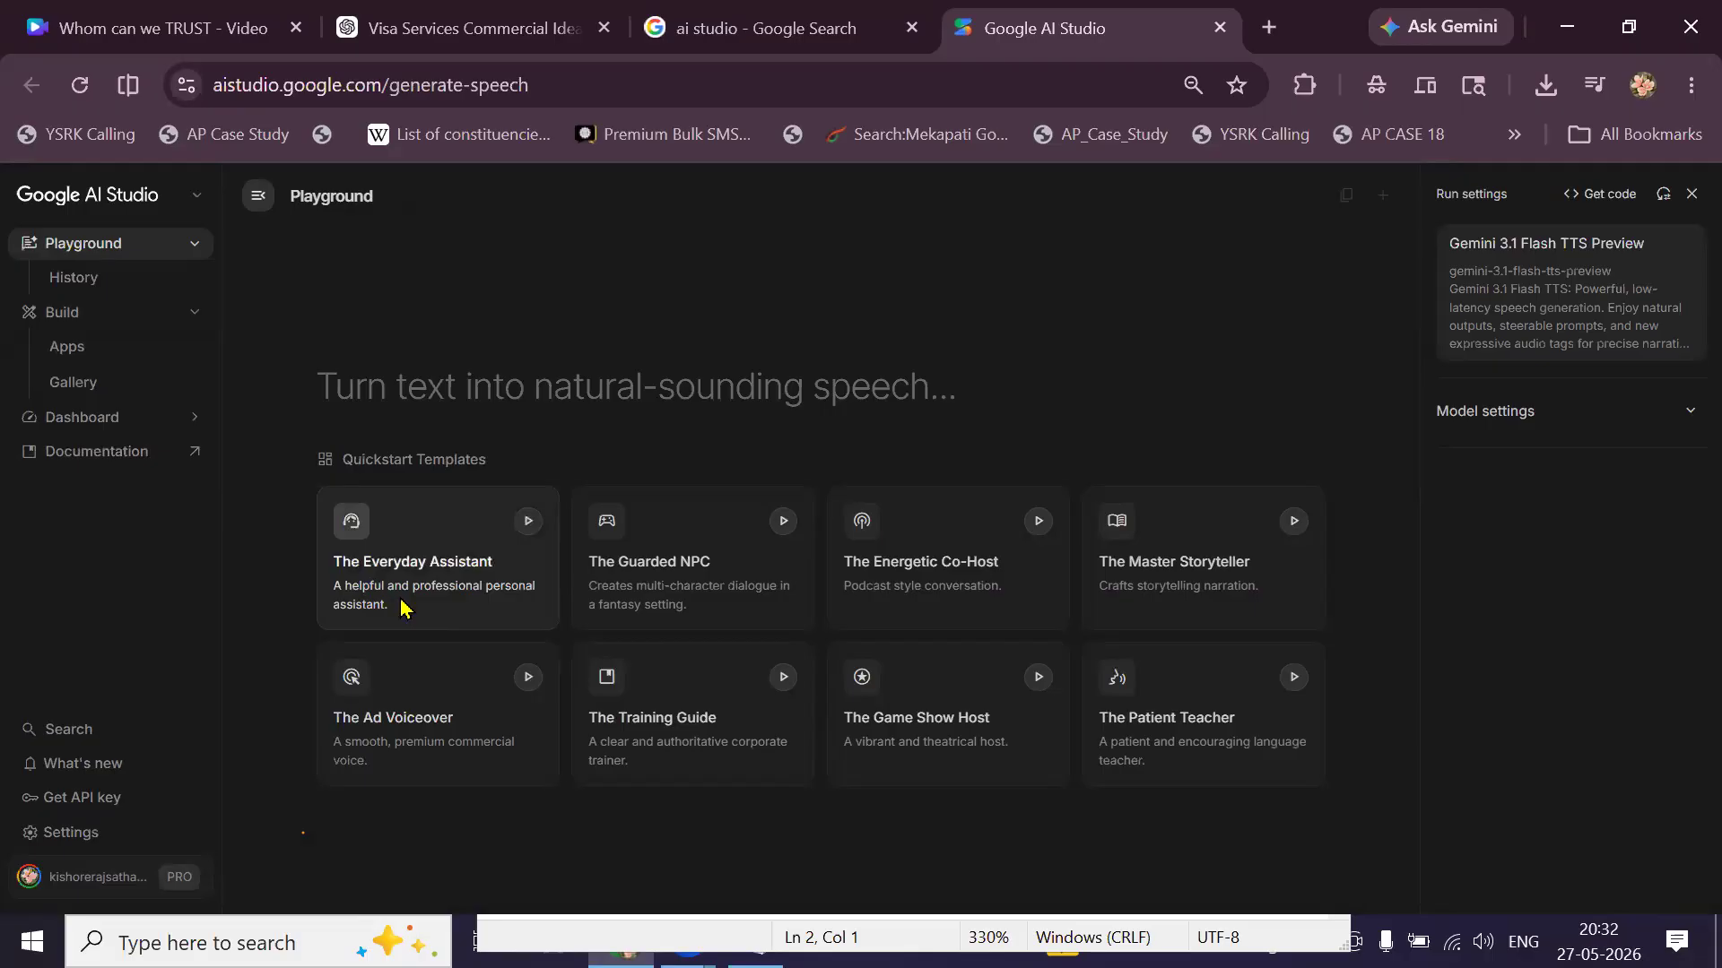
Replace the Everyday Assistant template's sample speech with the pasted Telugu script.
click(401, 608)
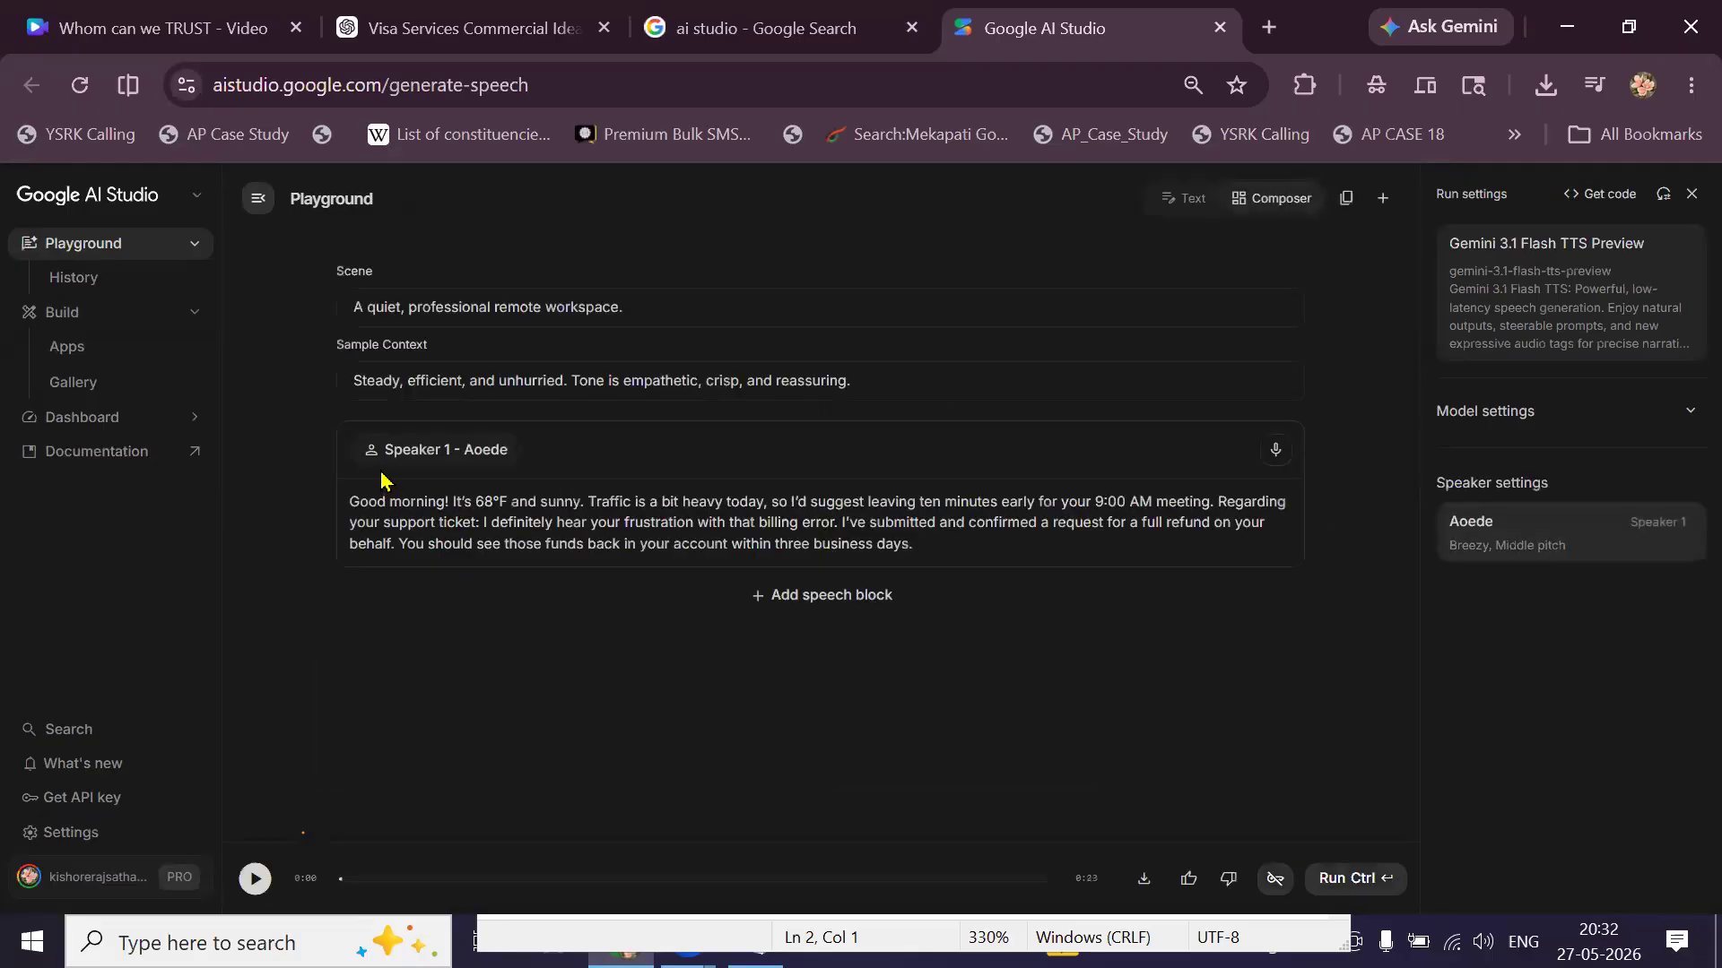
double_click(525, 522)
click(526, 522)
key(ctrl+a)
key(ctrl+v)
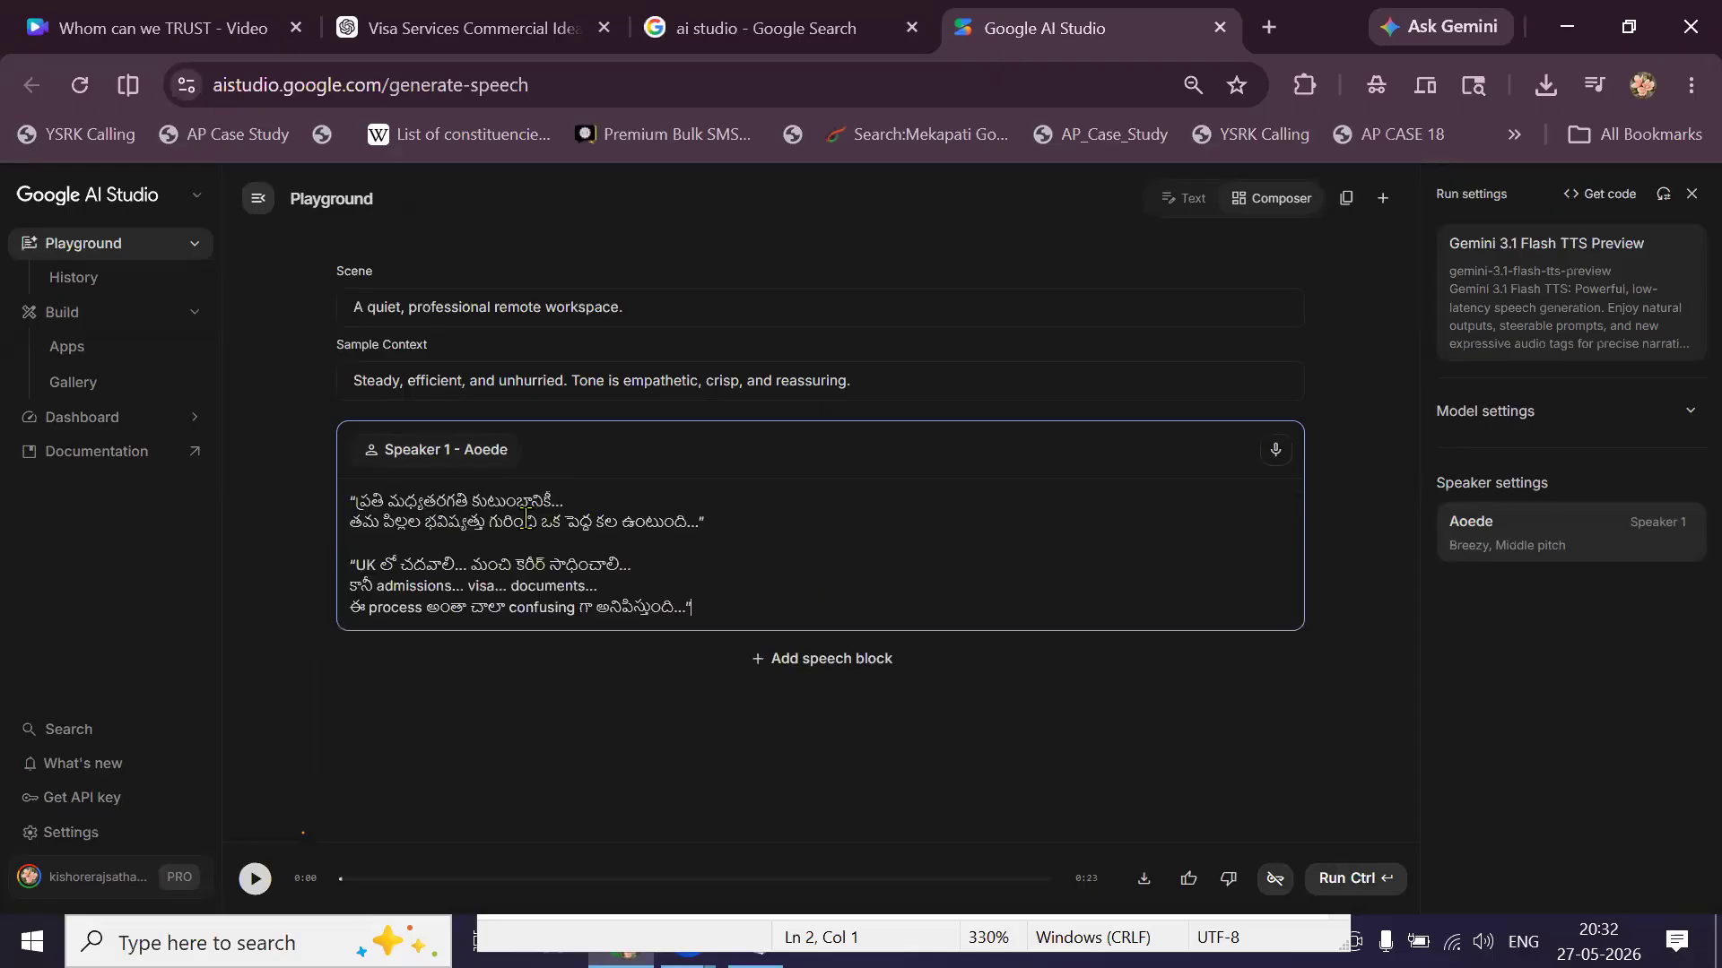
Preview the Achernar, Achird and Algenib voices and set Speaker 1 to Algenib.
click(1501, 552)
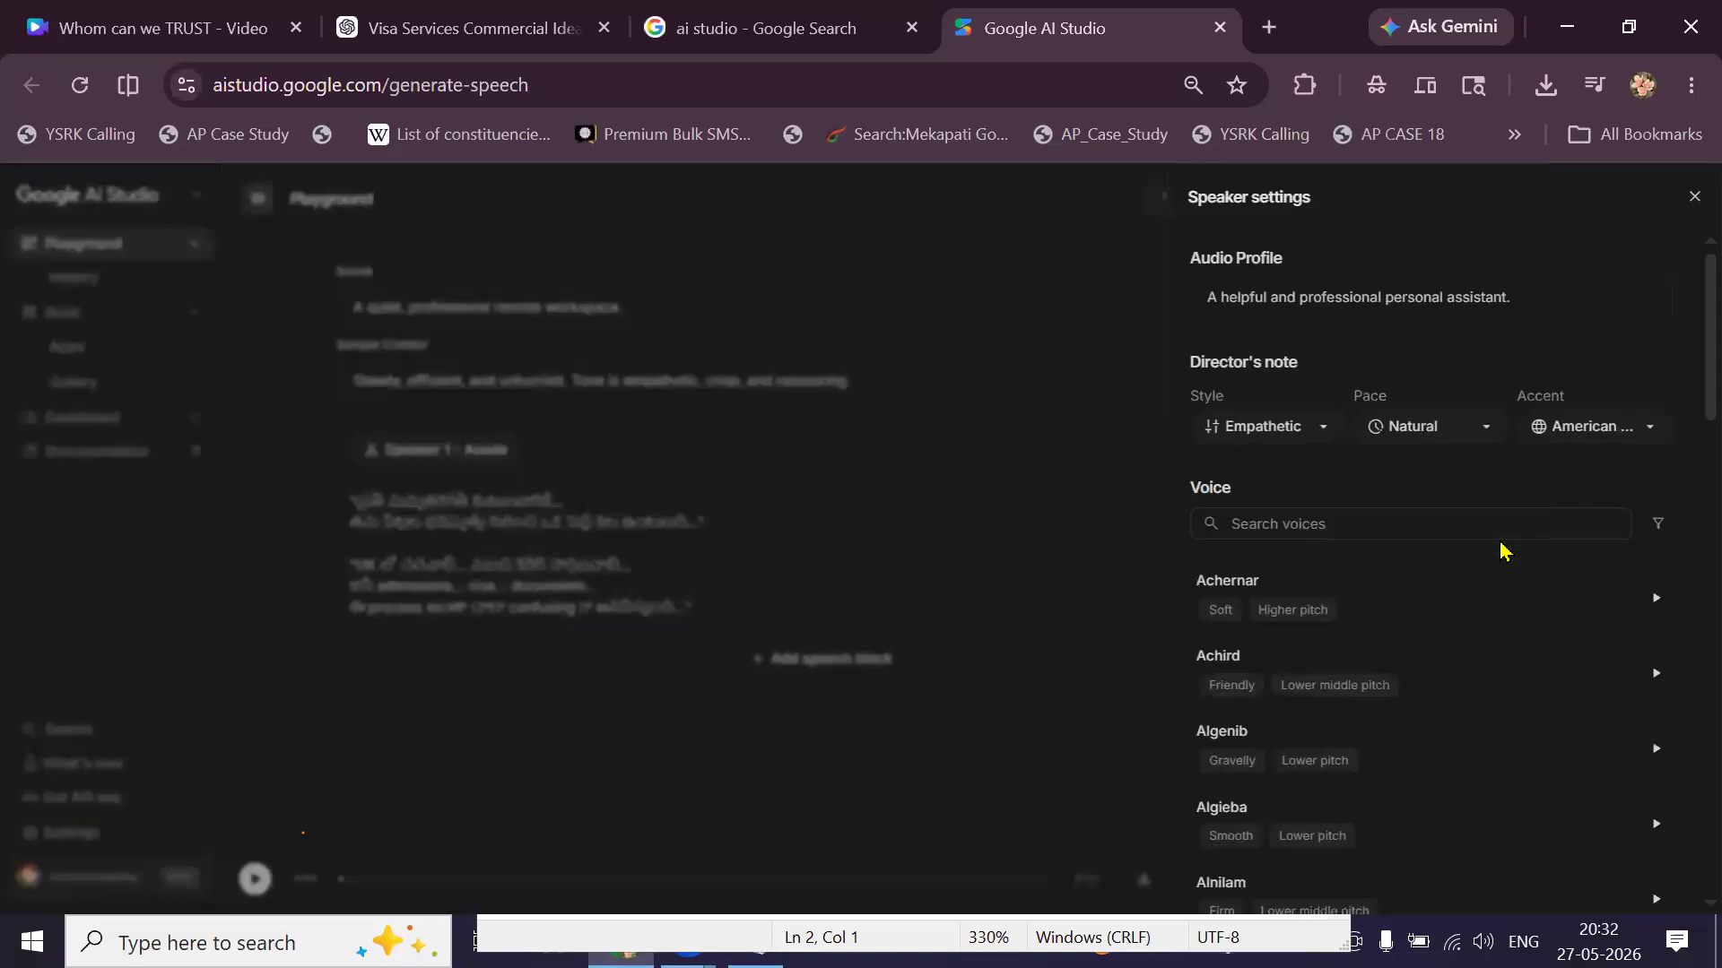
click(1655, 601)
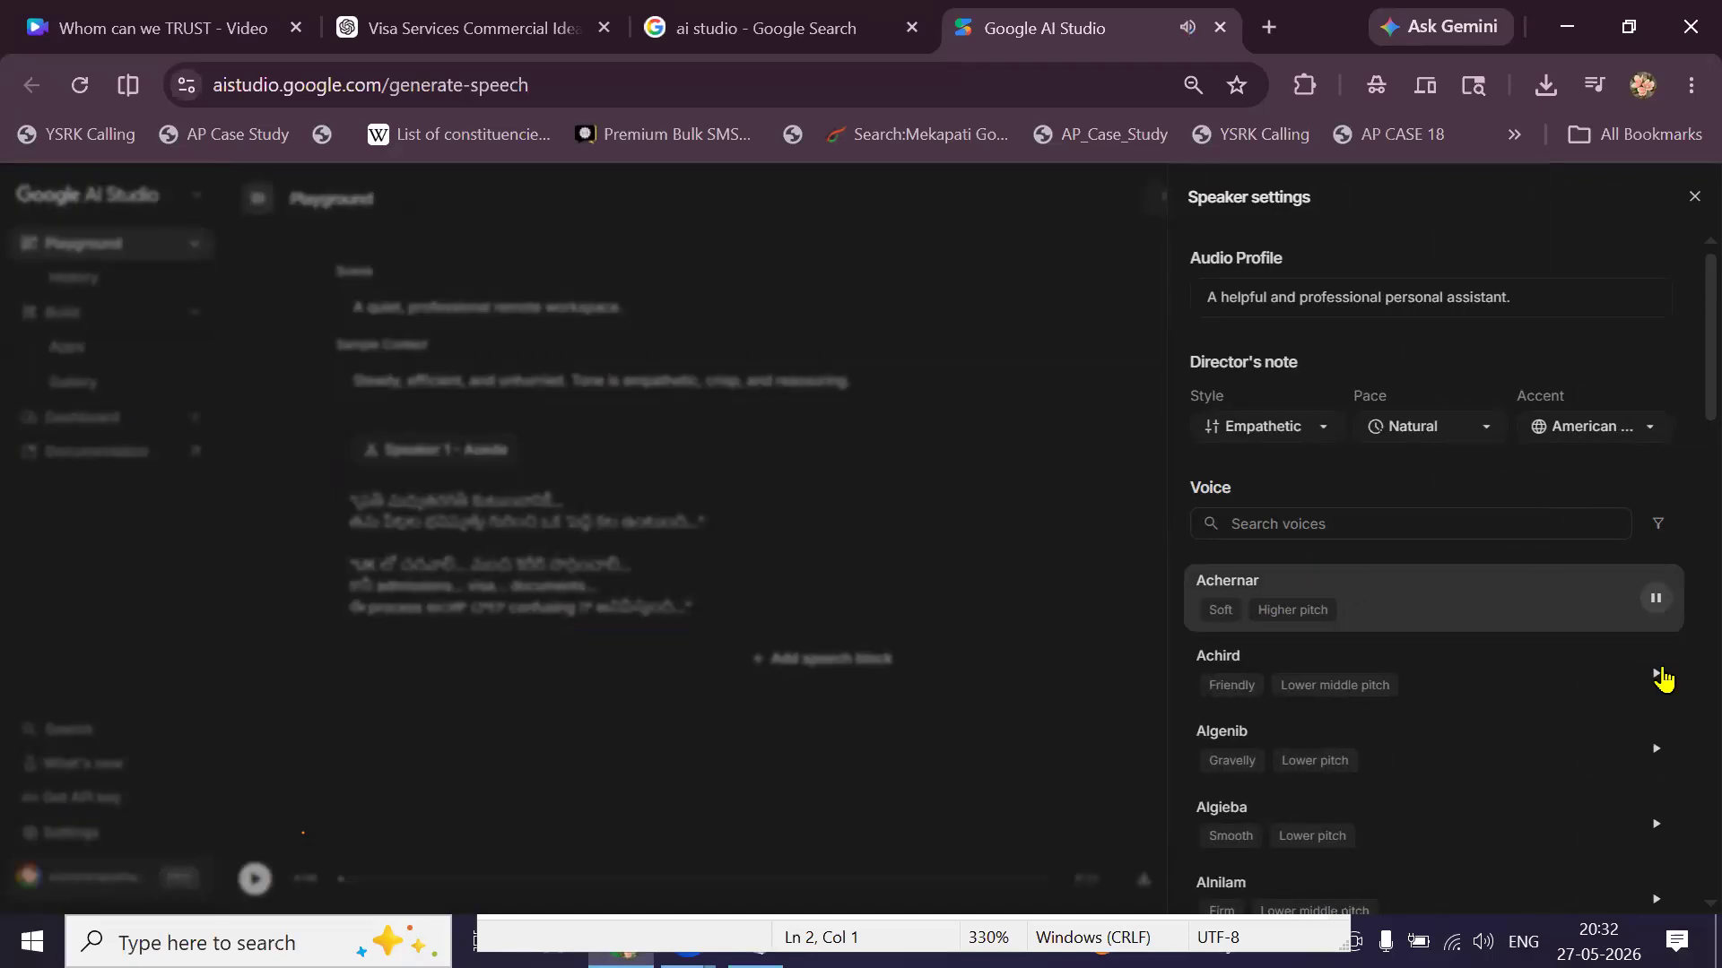
click(1658, 676)
scroll(1659, 684, down, 1)
click(1658, 671)
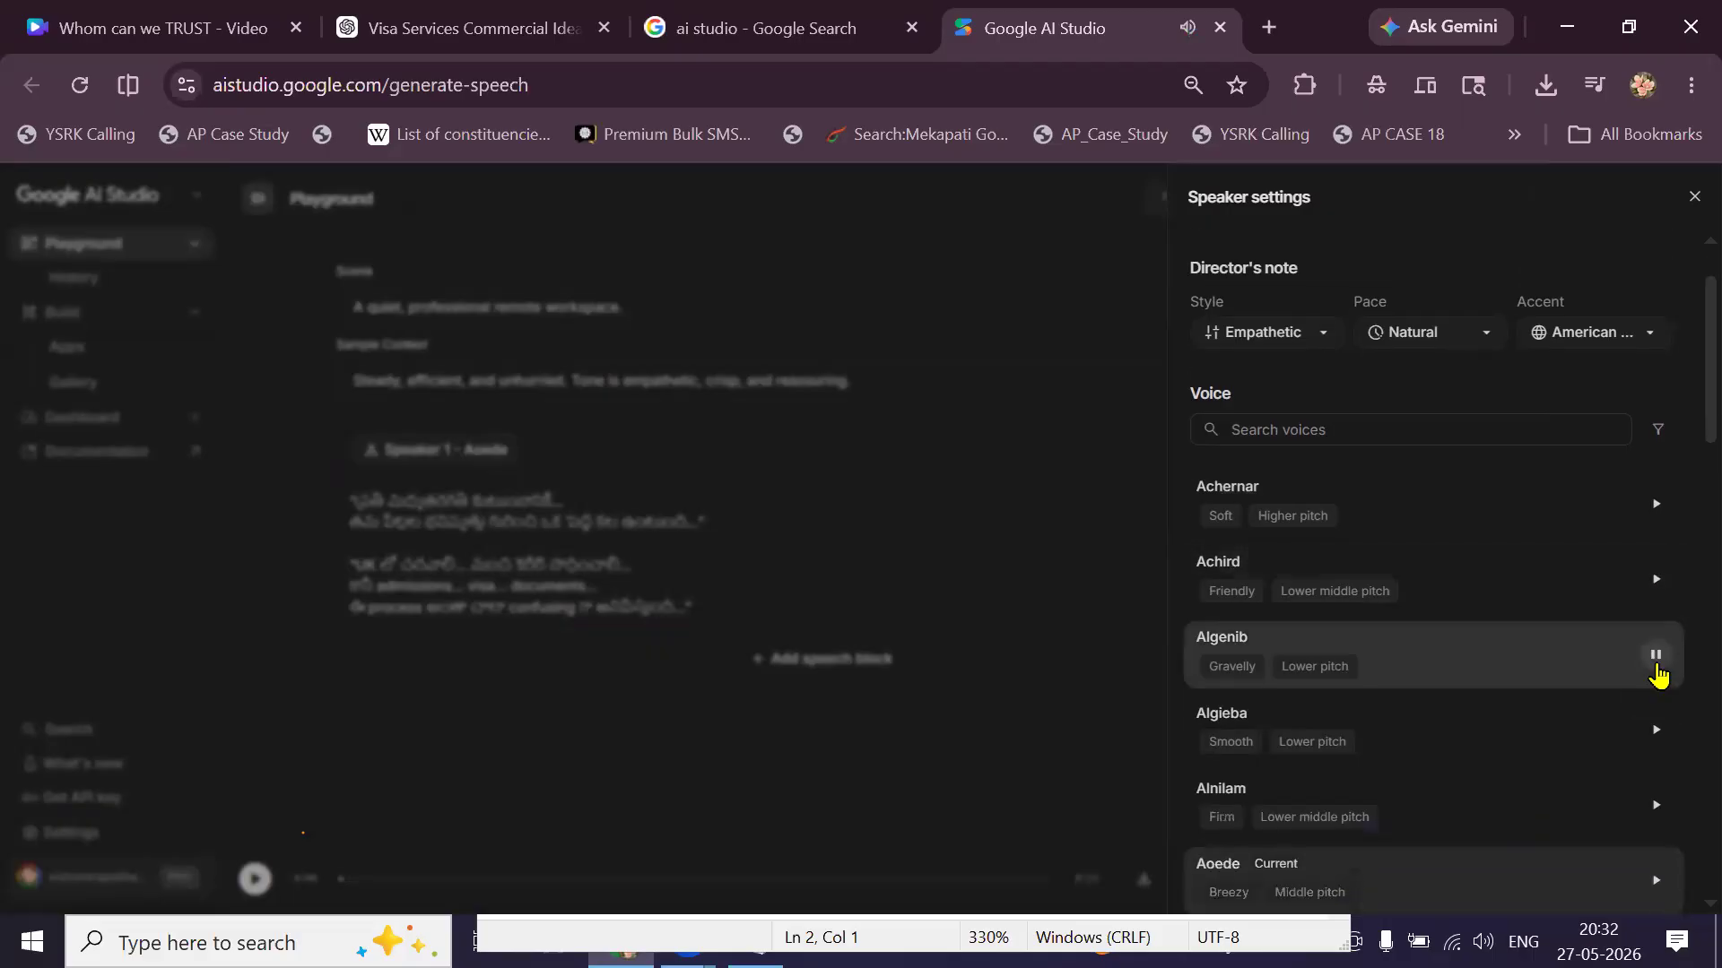
click(1573, 681)
click(1079, 753)
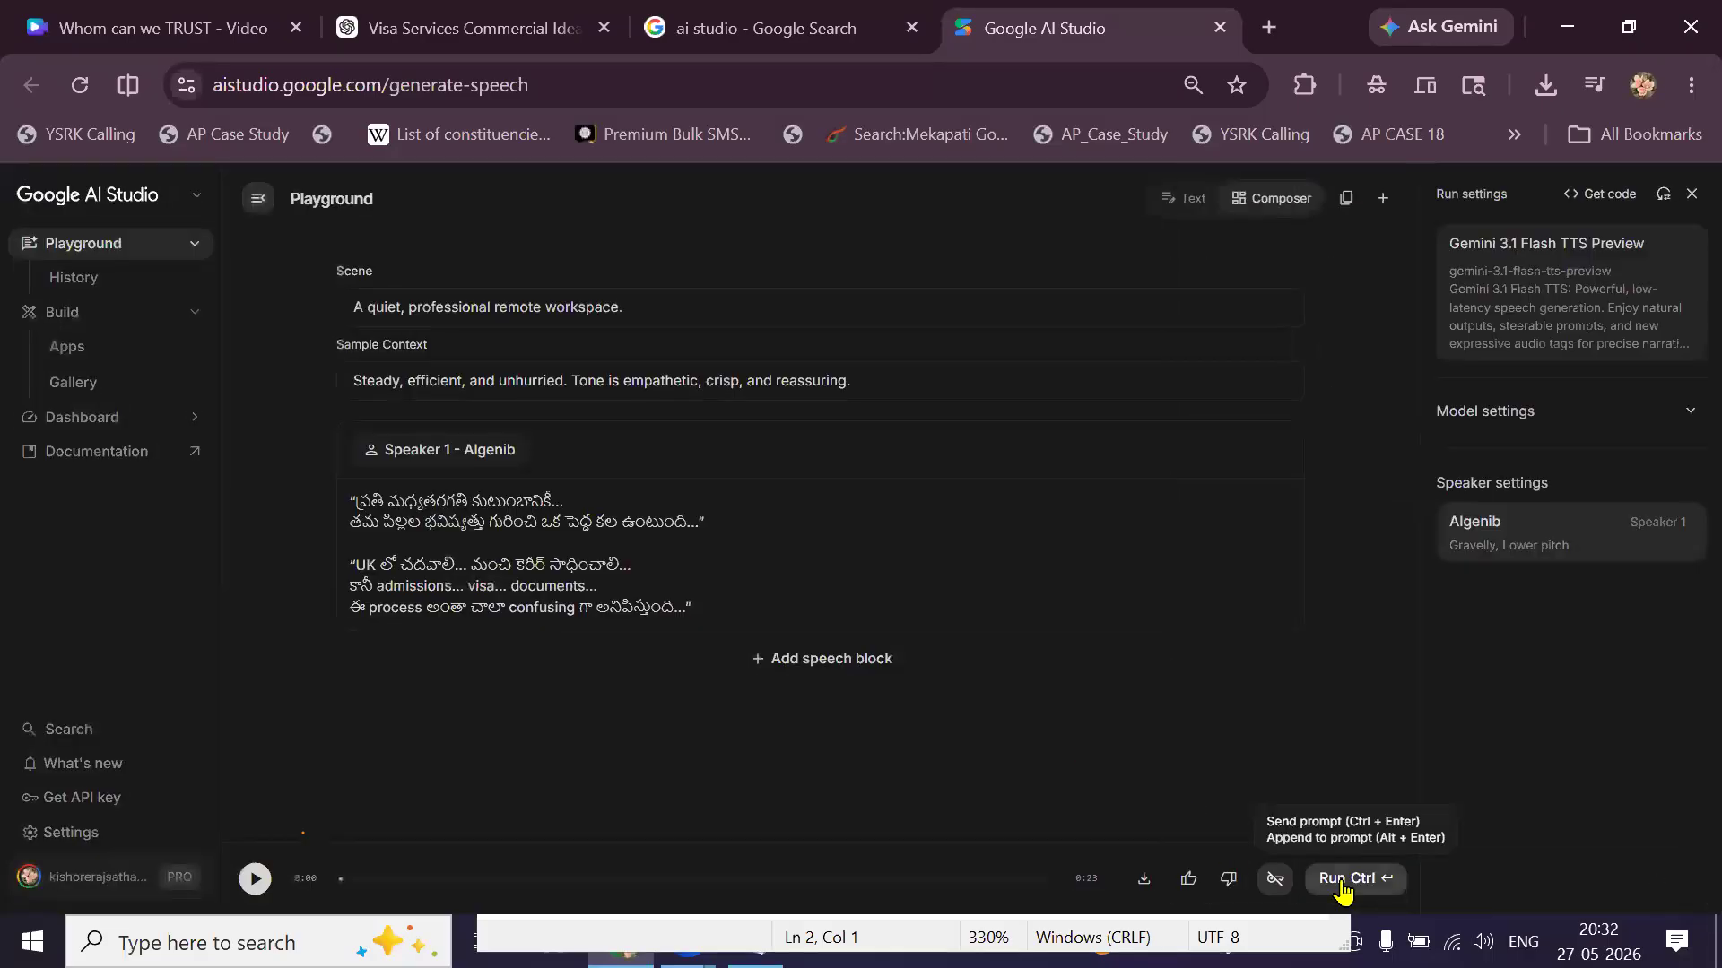
click(1343, 886)
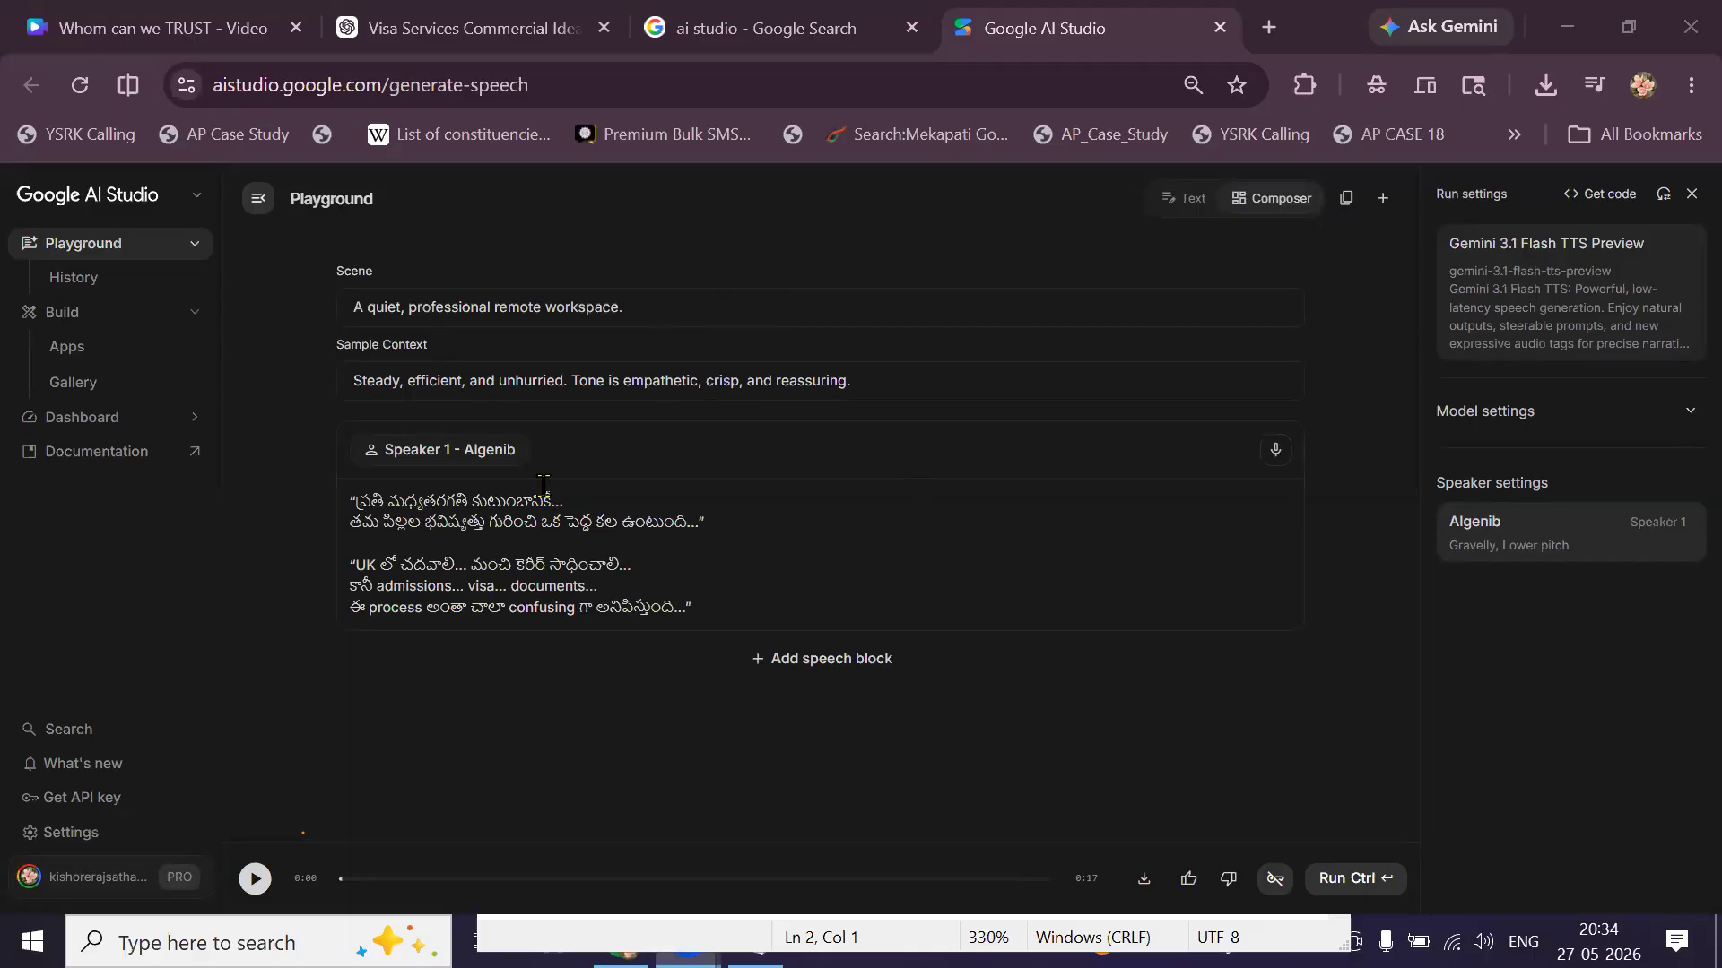
Run generation again to produce the 0:17 Telugu voice-over in the Algenib voice.
click(1342, 884)
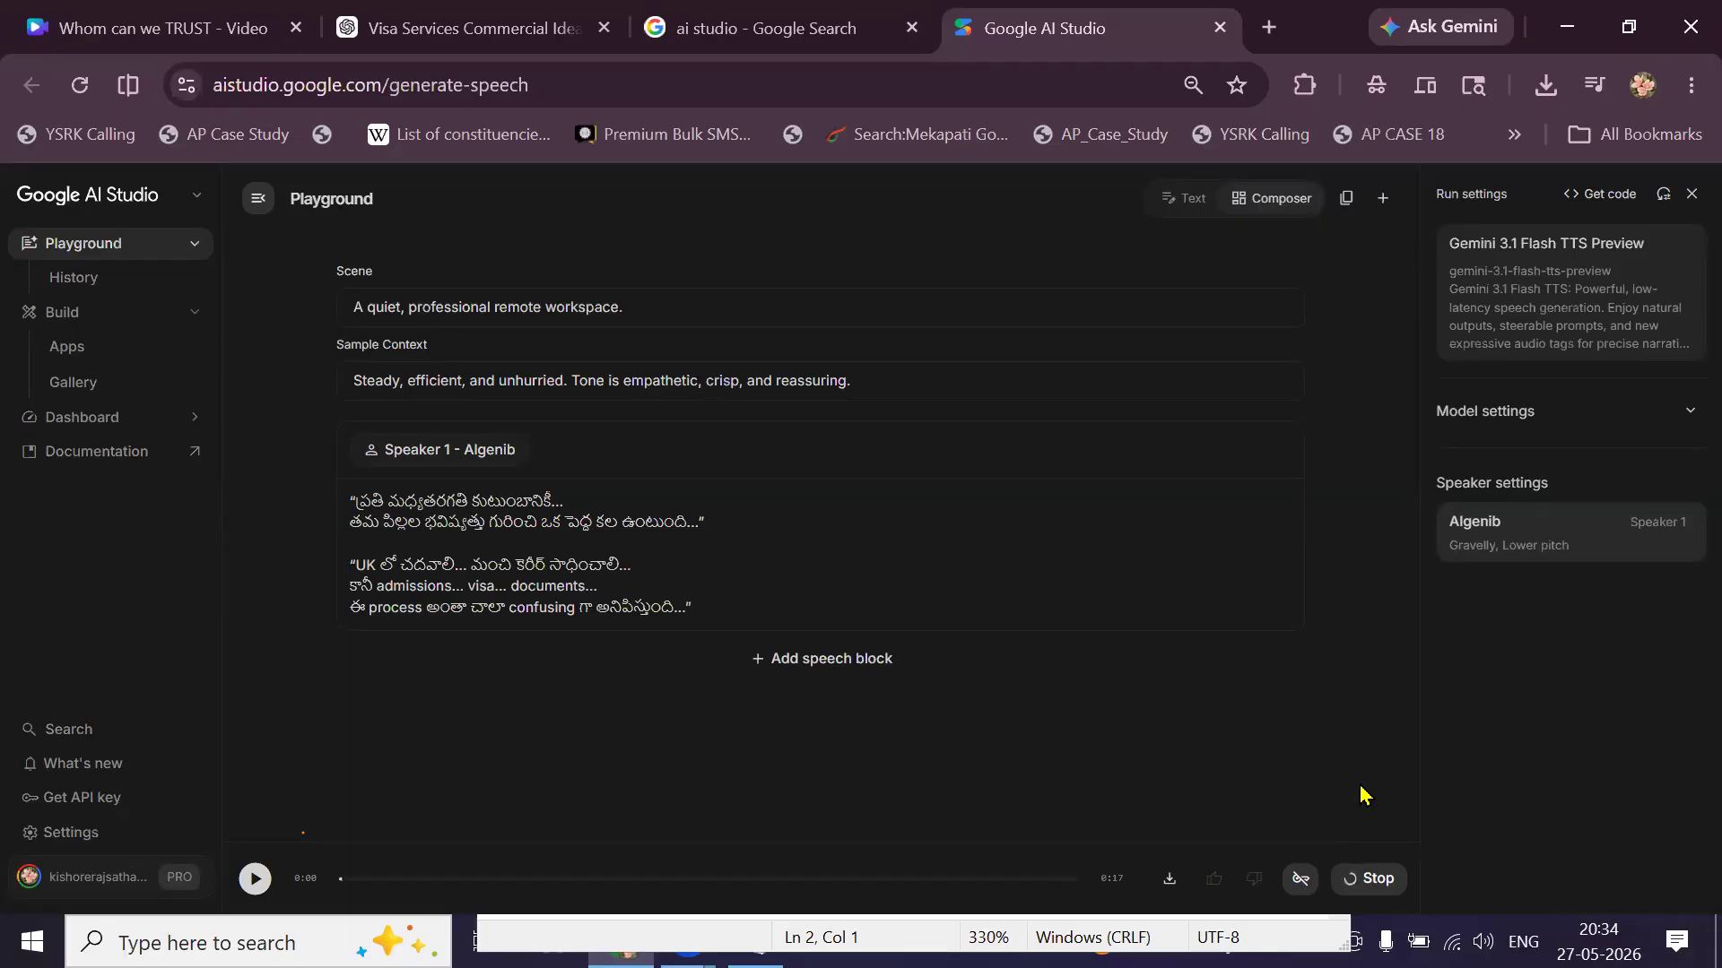
Listen to the generated Telugu voice-over clip, then return to the 'Whom can we TRUST' Canva design.
click(255, 878)
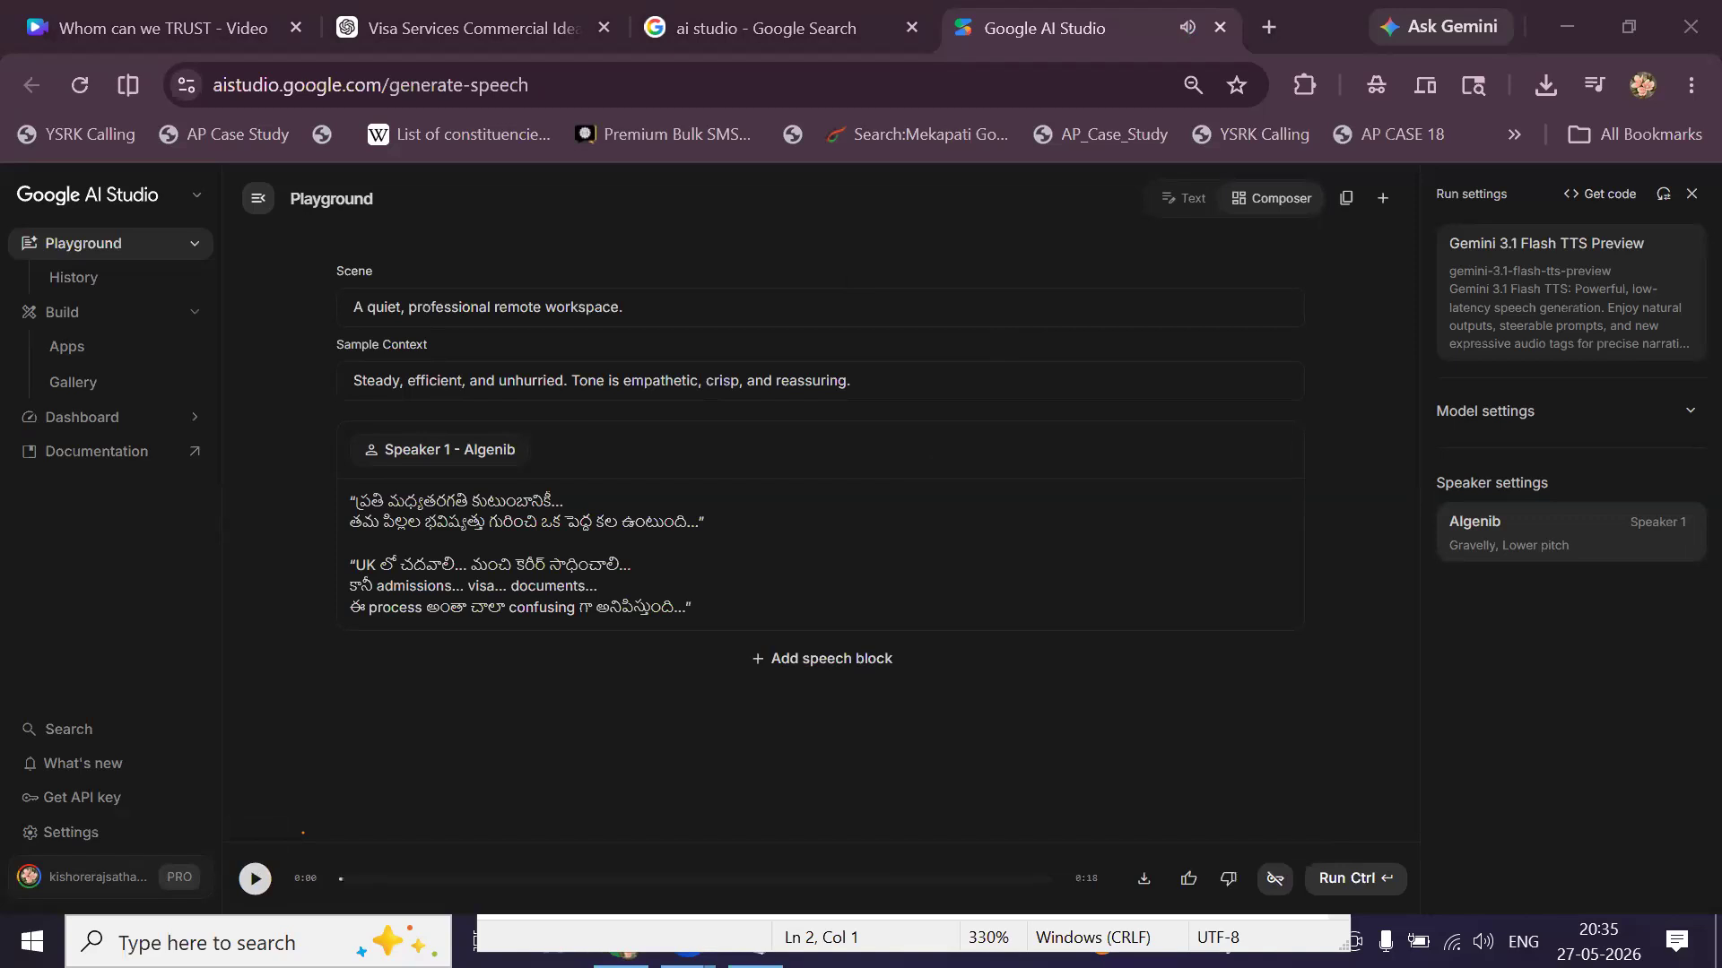
click(202, 36)
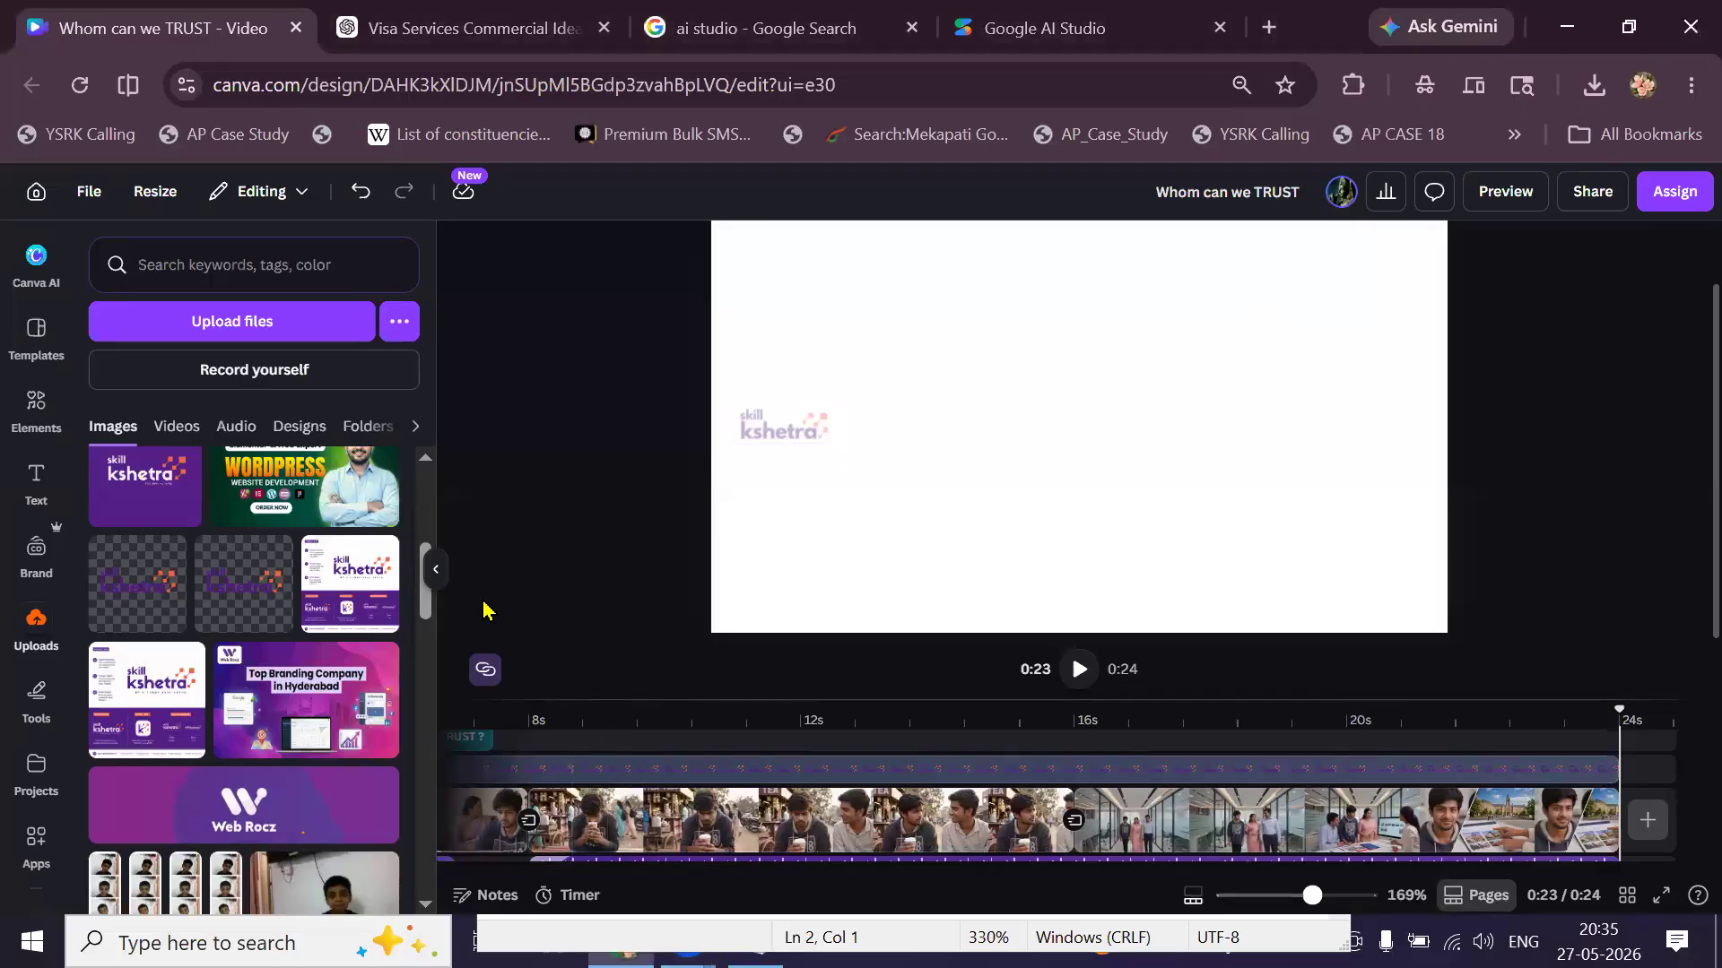
Close the Uploads panel and preview the whole video full-screen from the start.
click(436, 572)
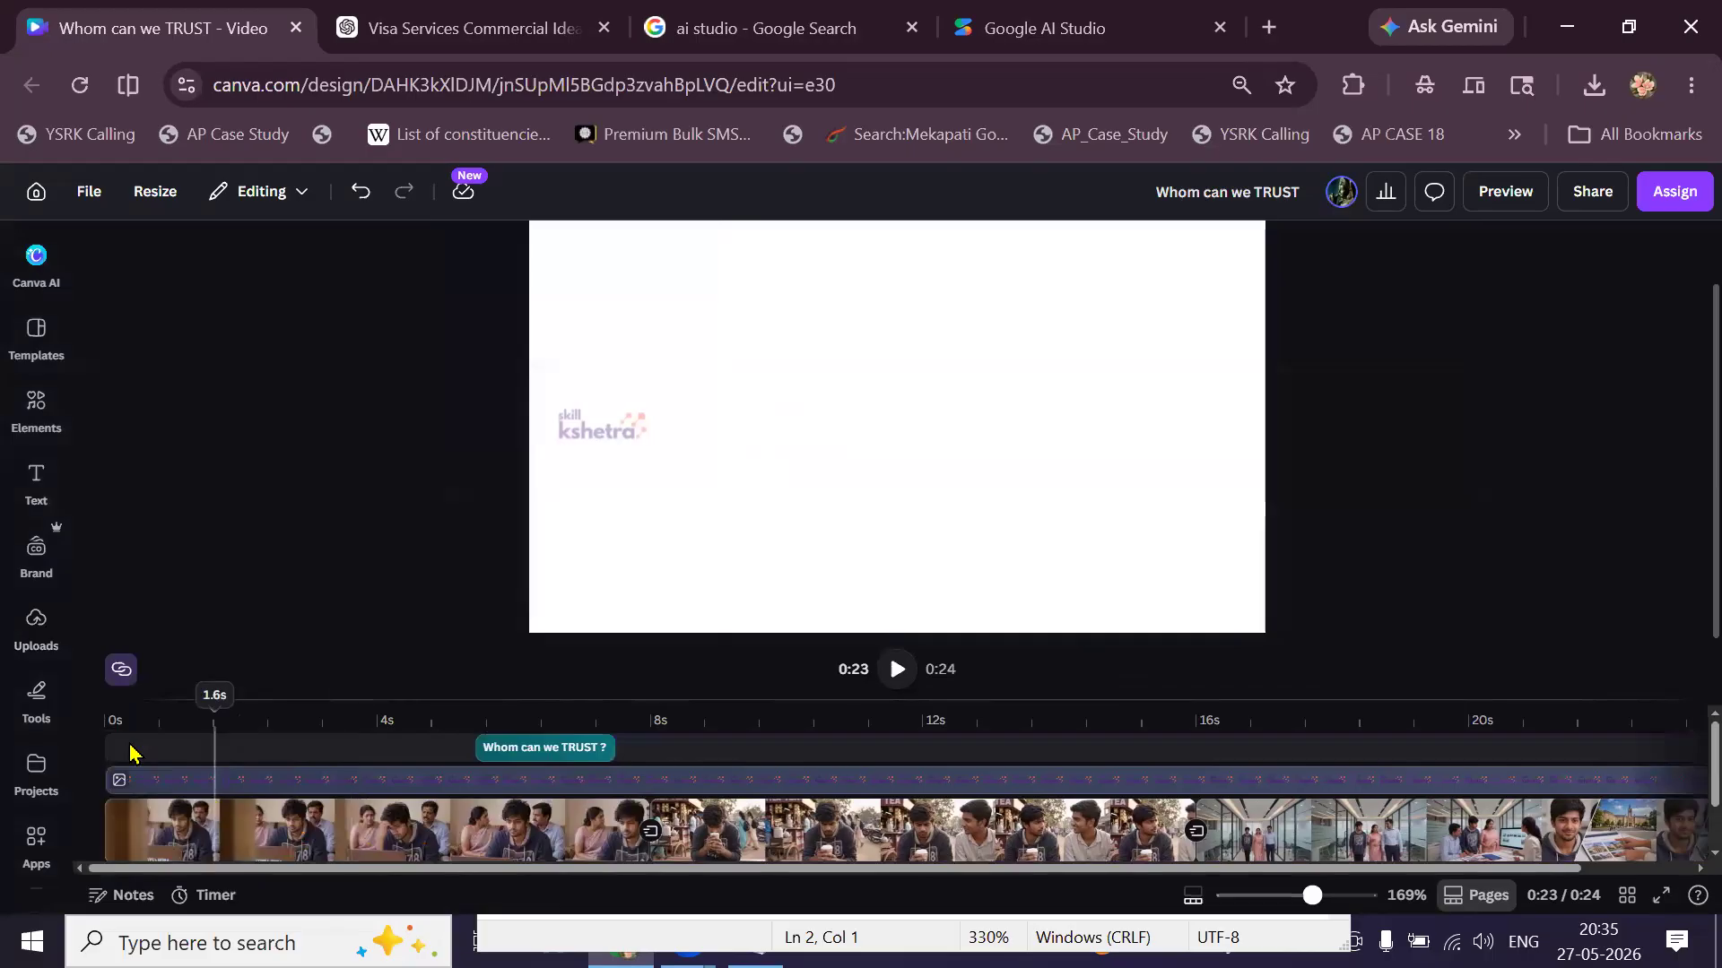
click(112, 751)
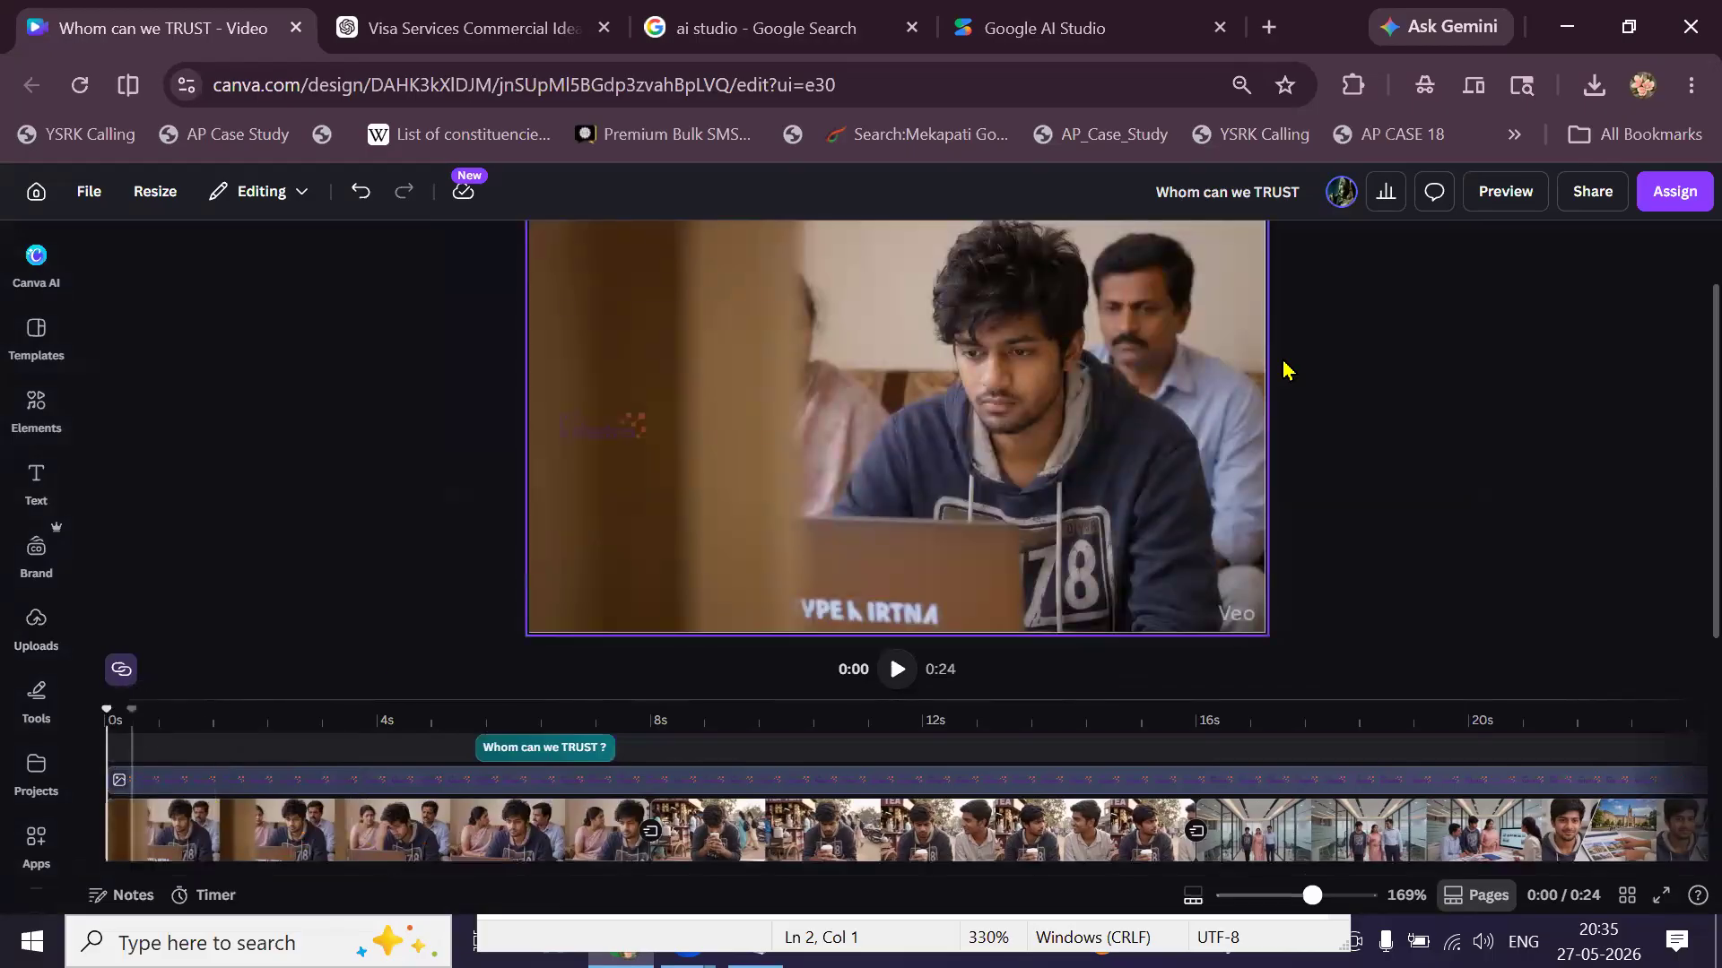
click(1505, 192)
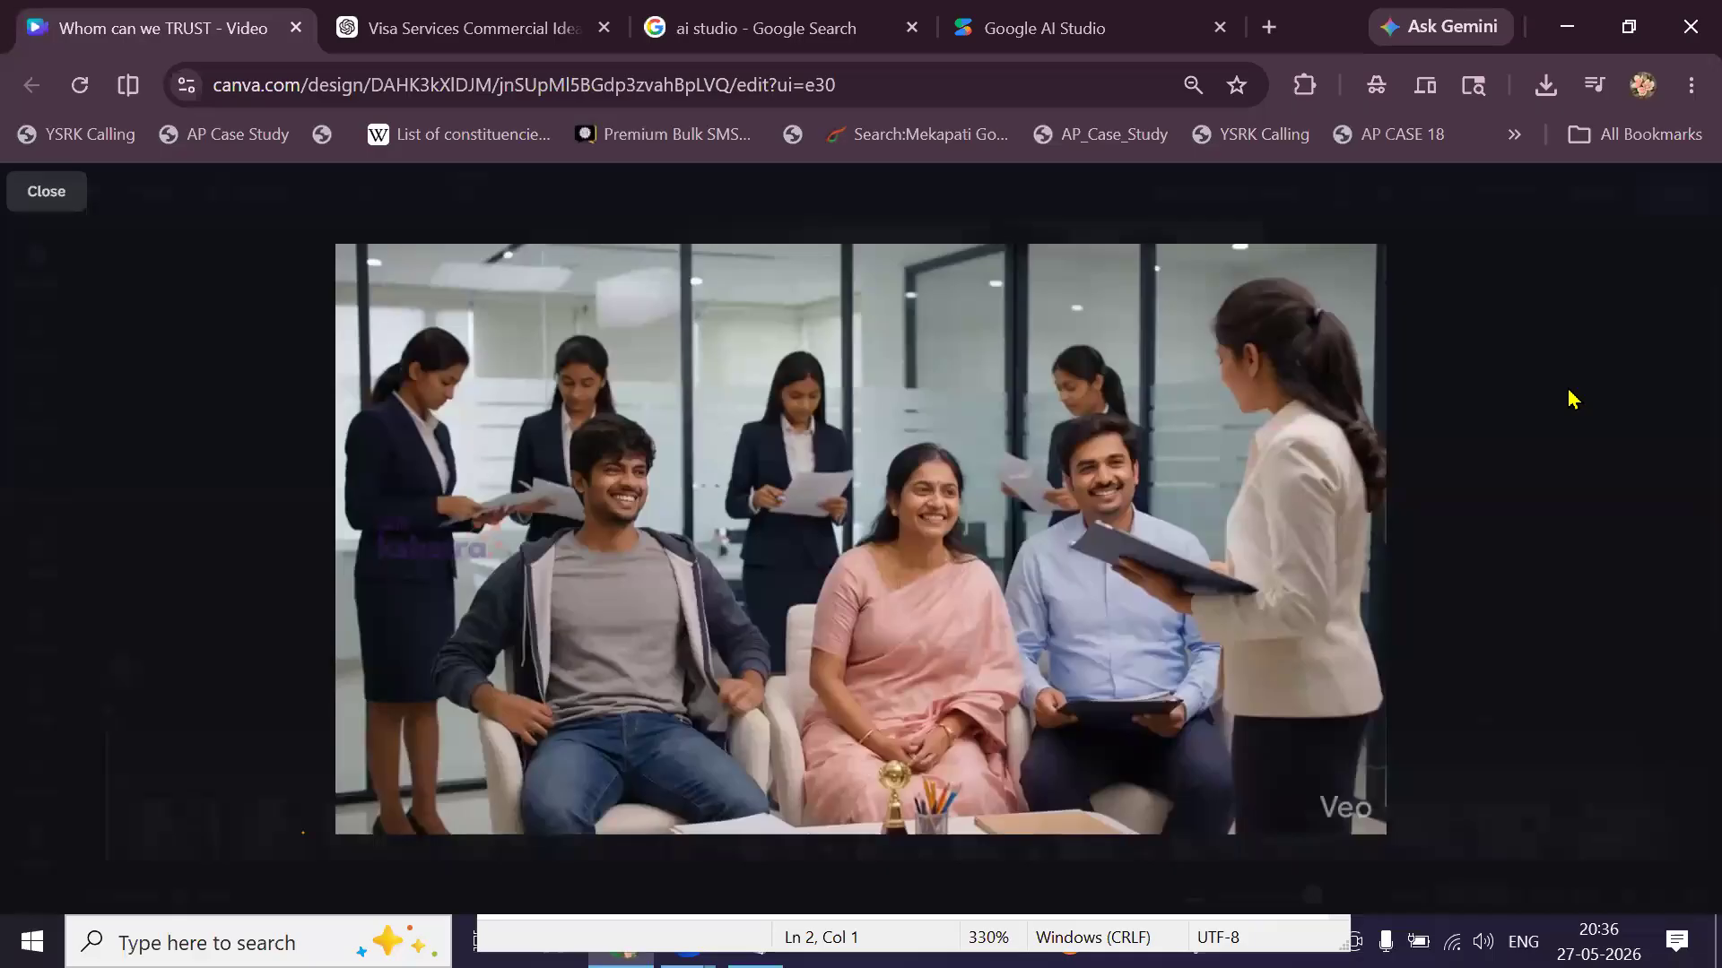
mouse_move(364, 793)
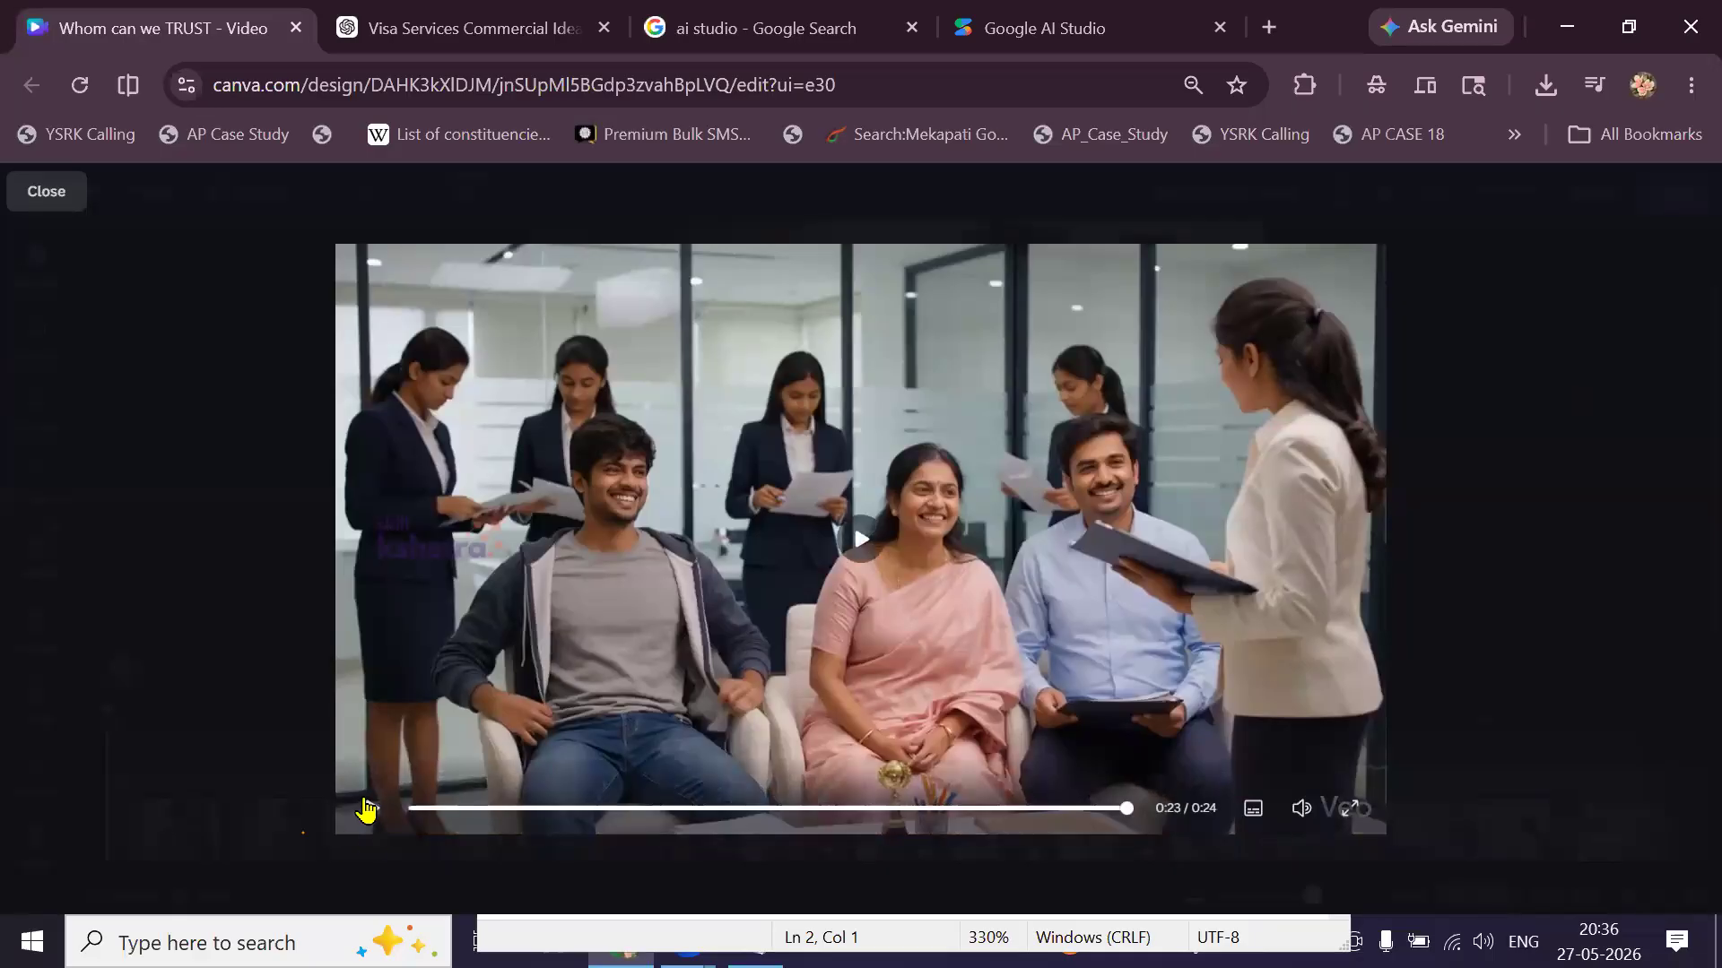
click(366, 808)
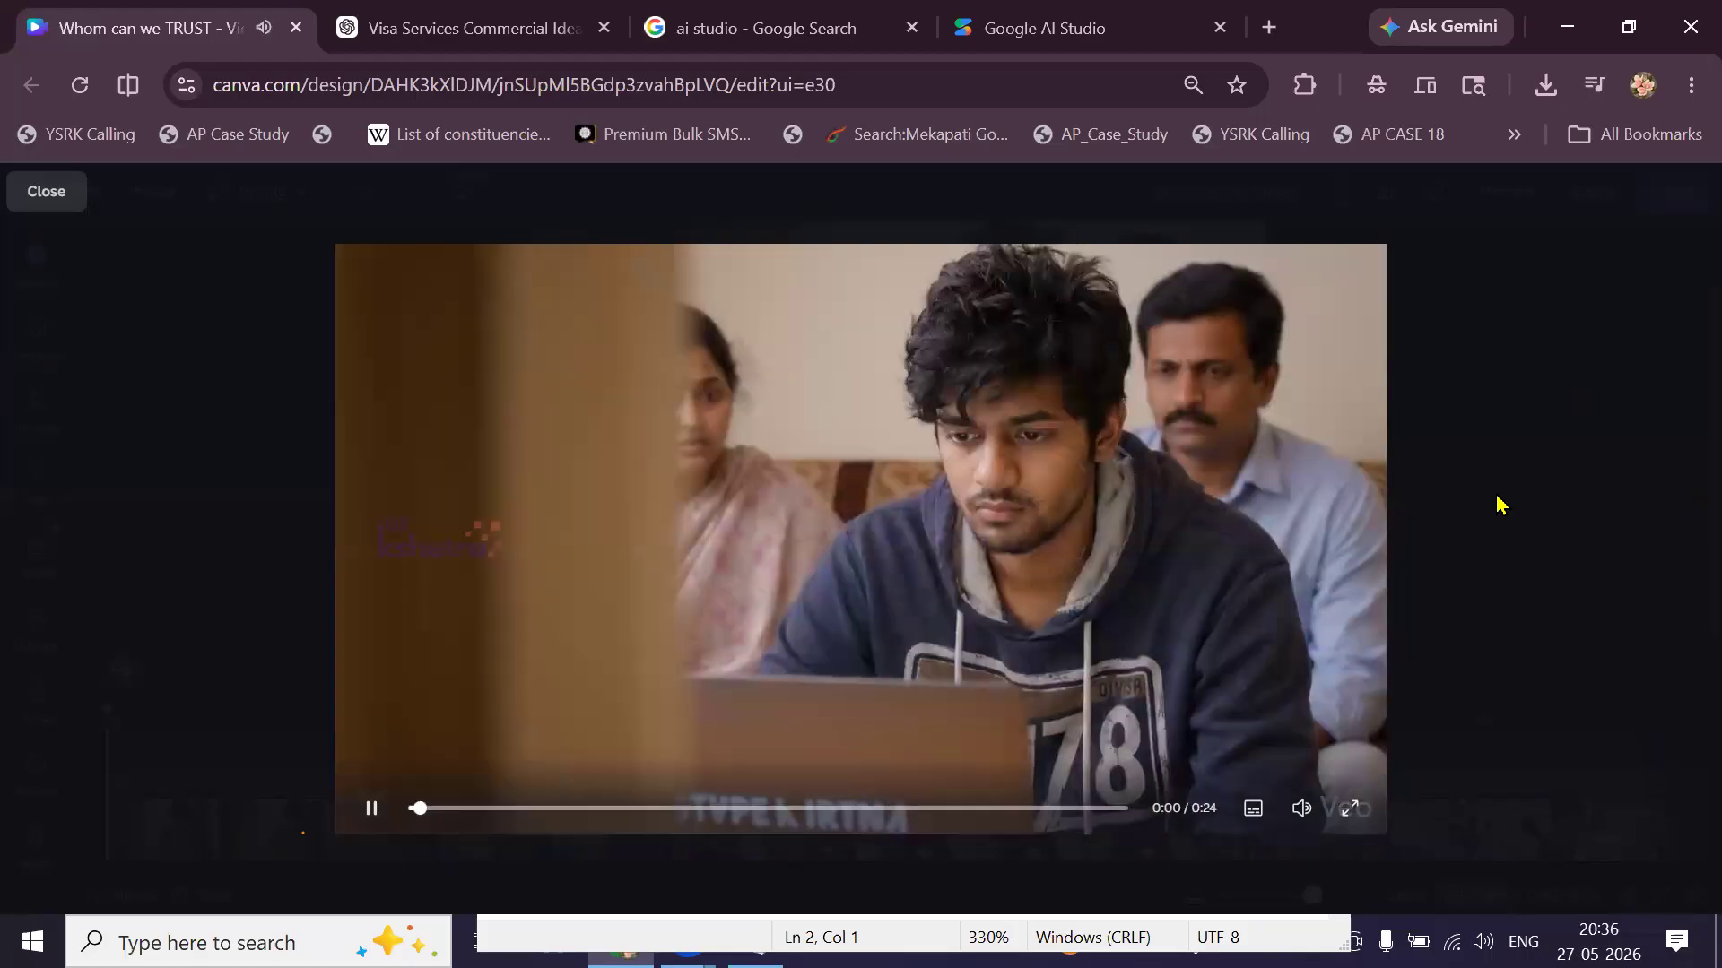
key(Escape)
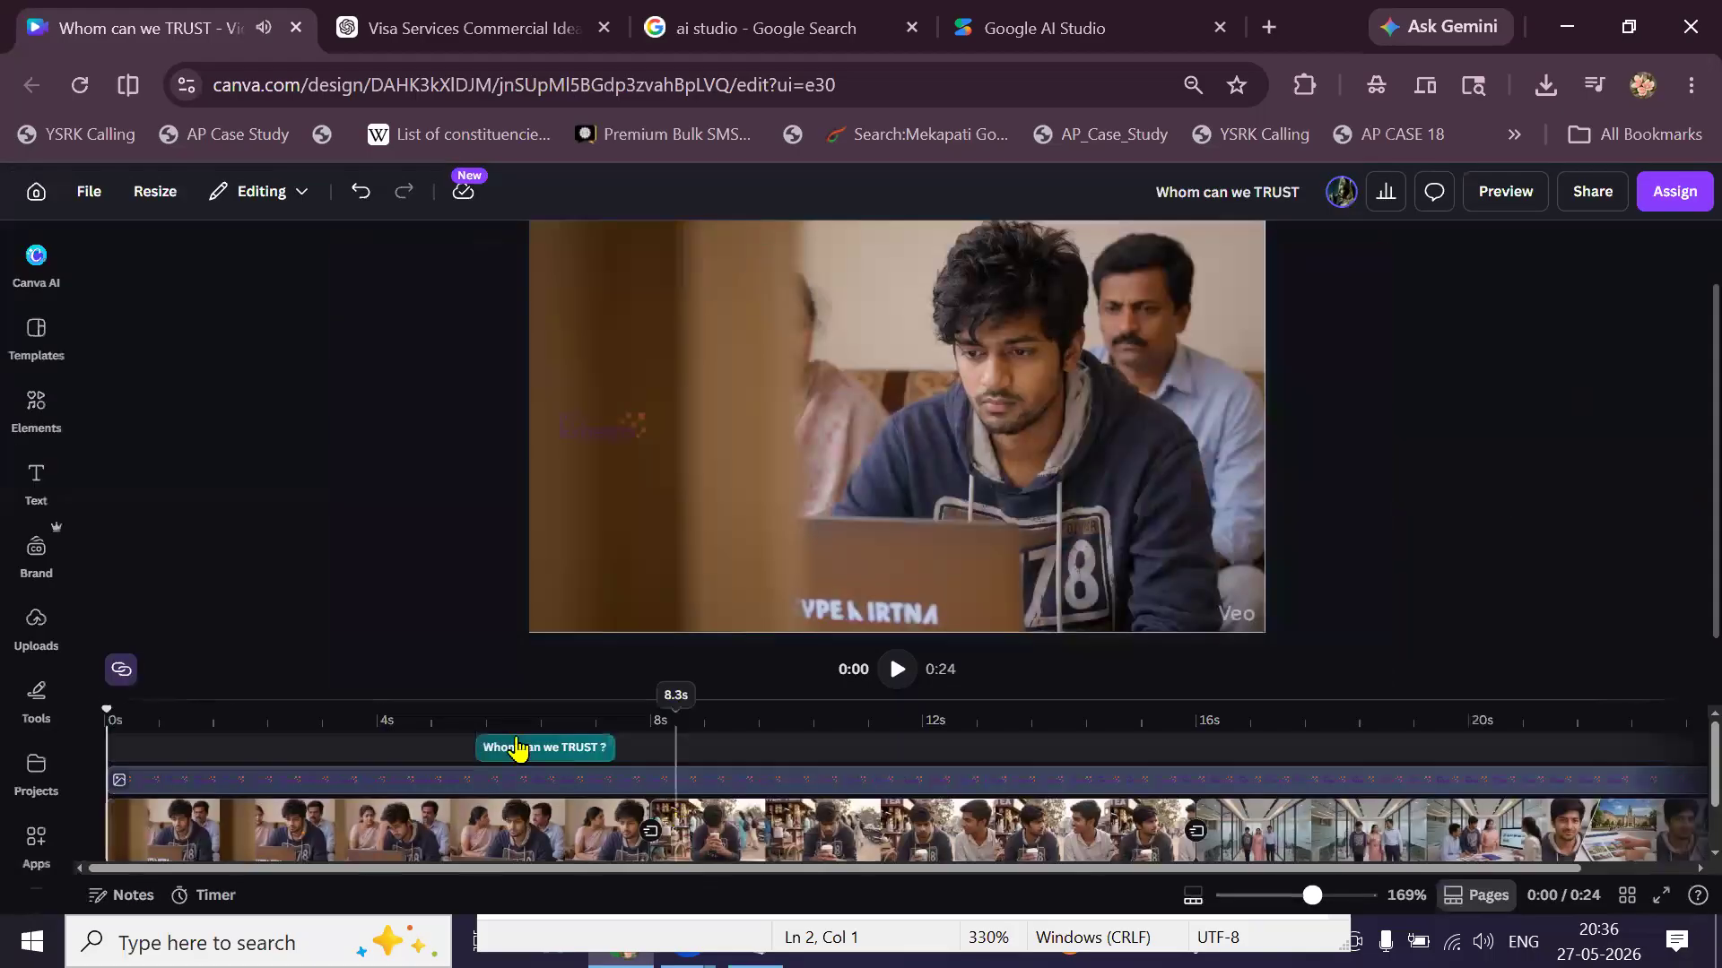
Play from 0:05 to check the 'WHOM CAN WE TRUST ?' heading and the Cool Dude music change.
click(518, 749)
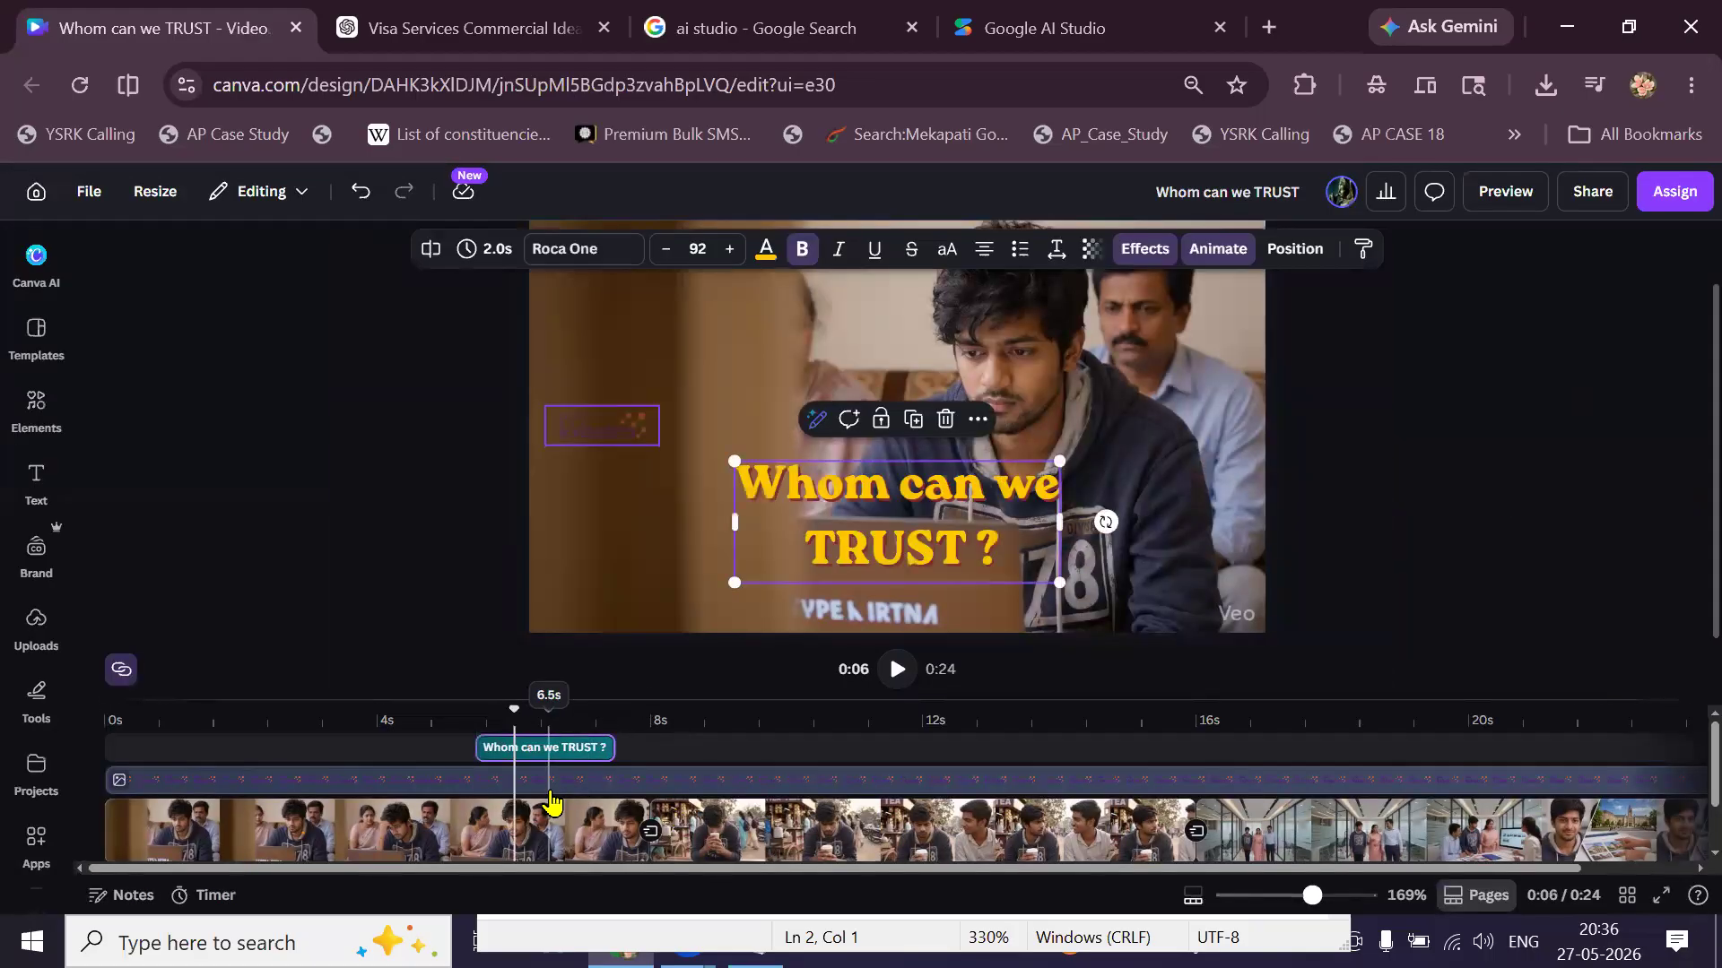
scroll(551, 801, down, 2)
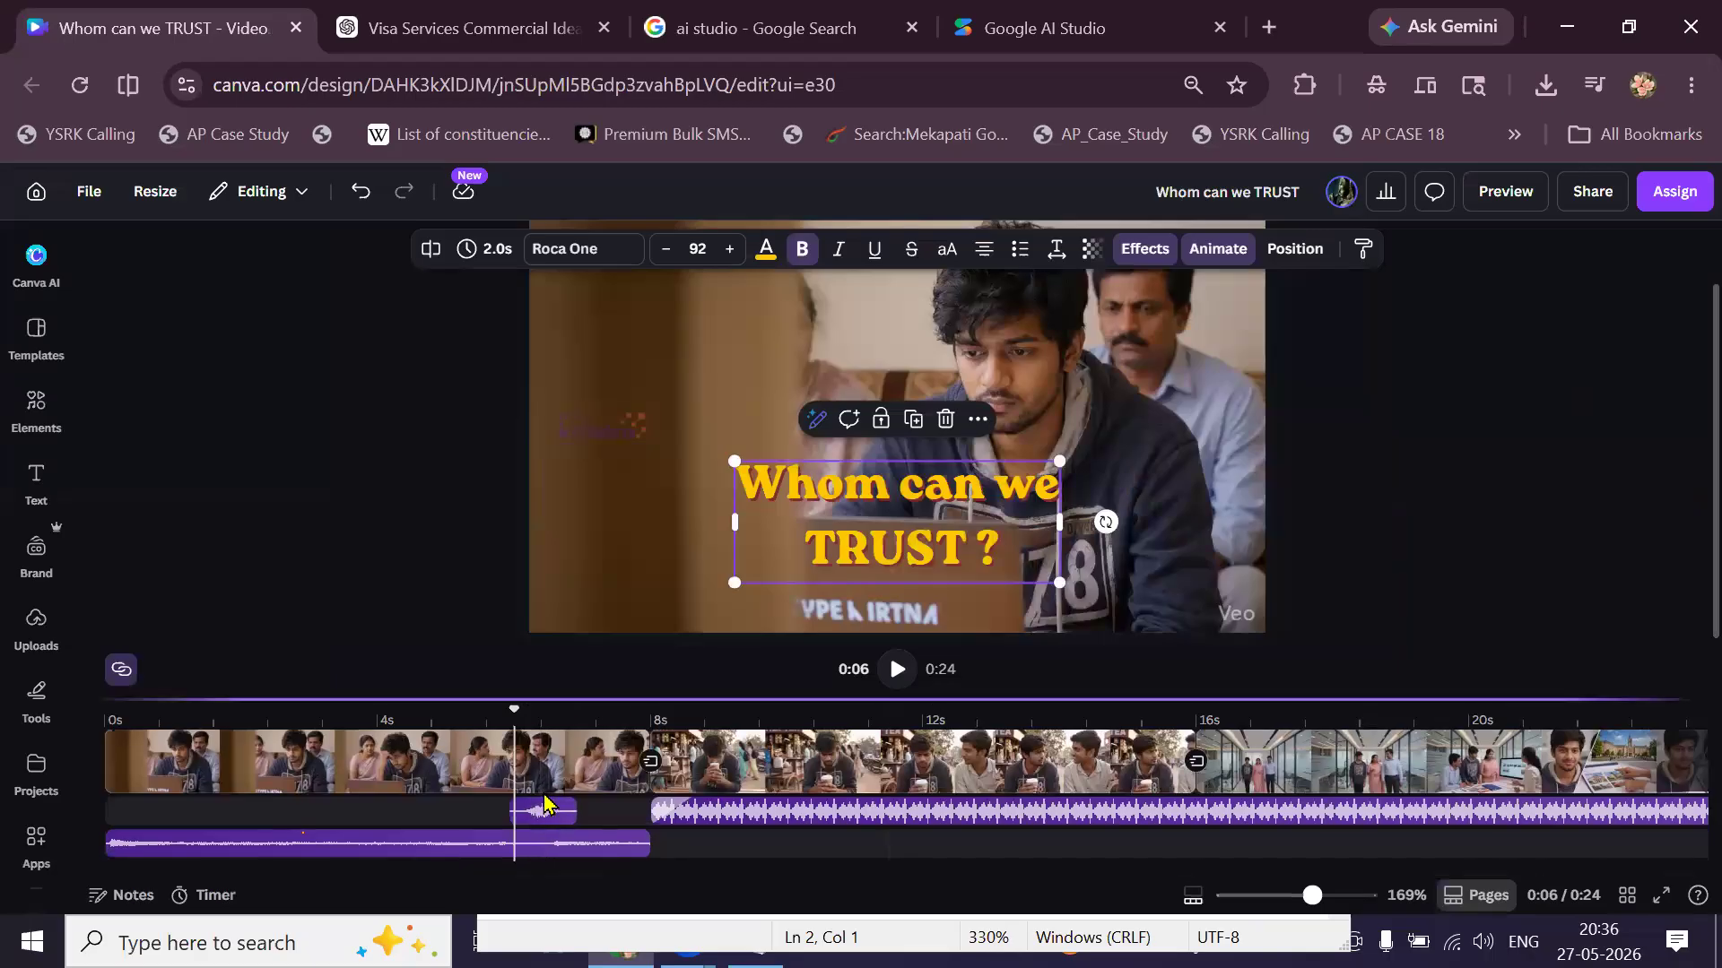
click(475, 816)
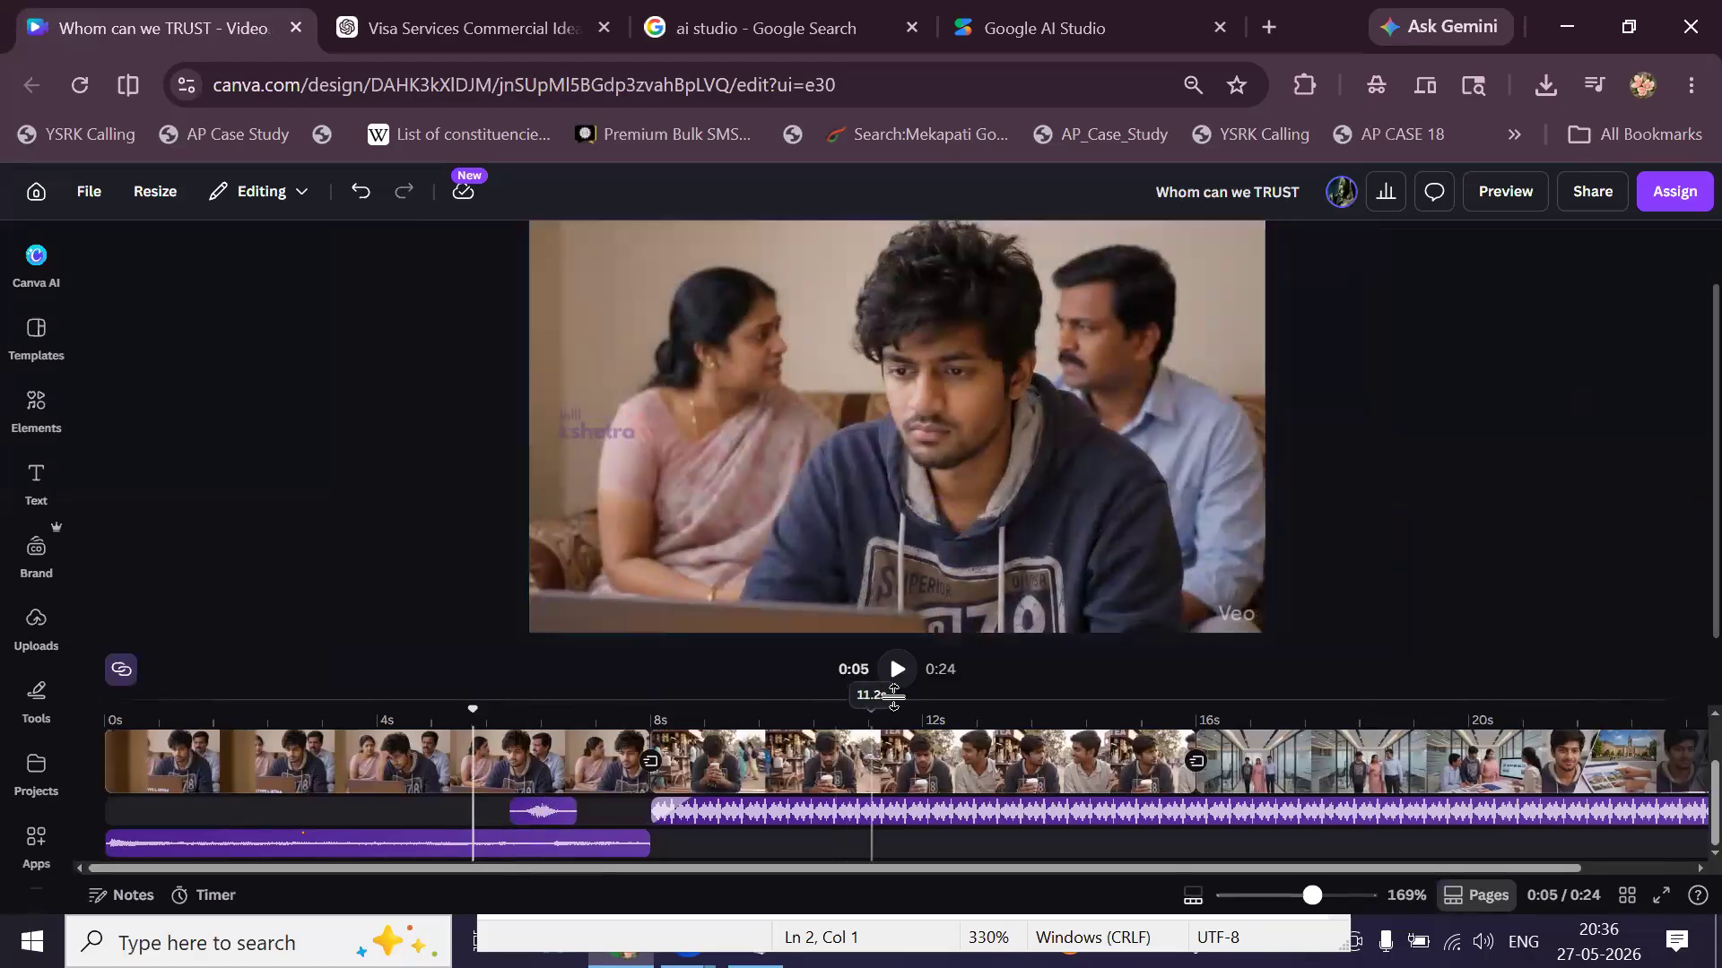
click(898, 684)
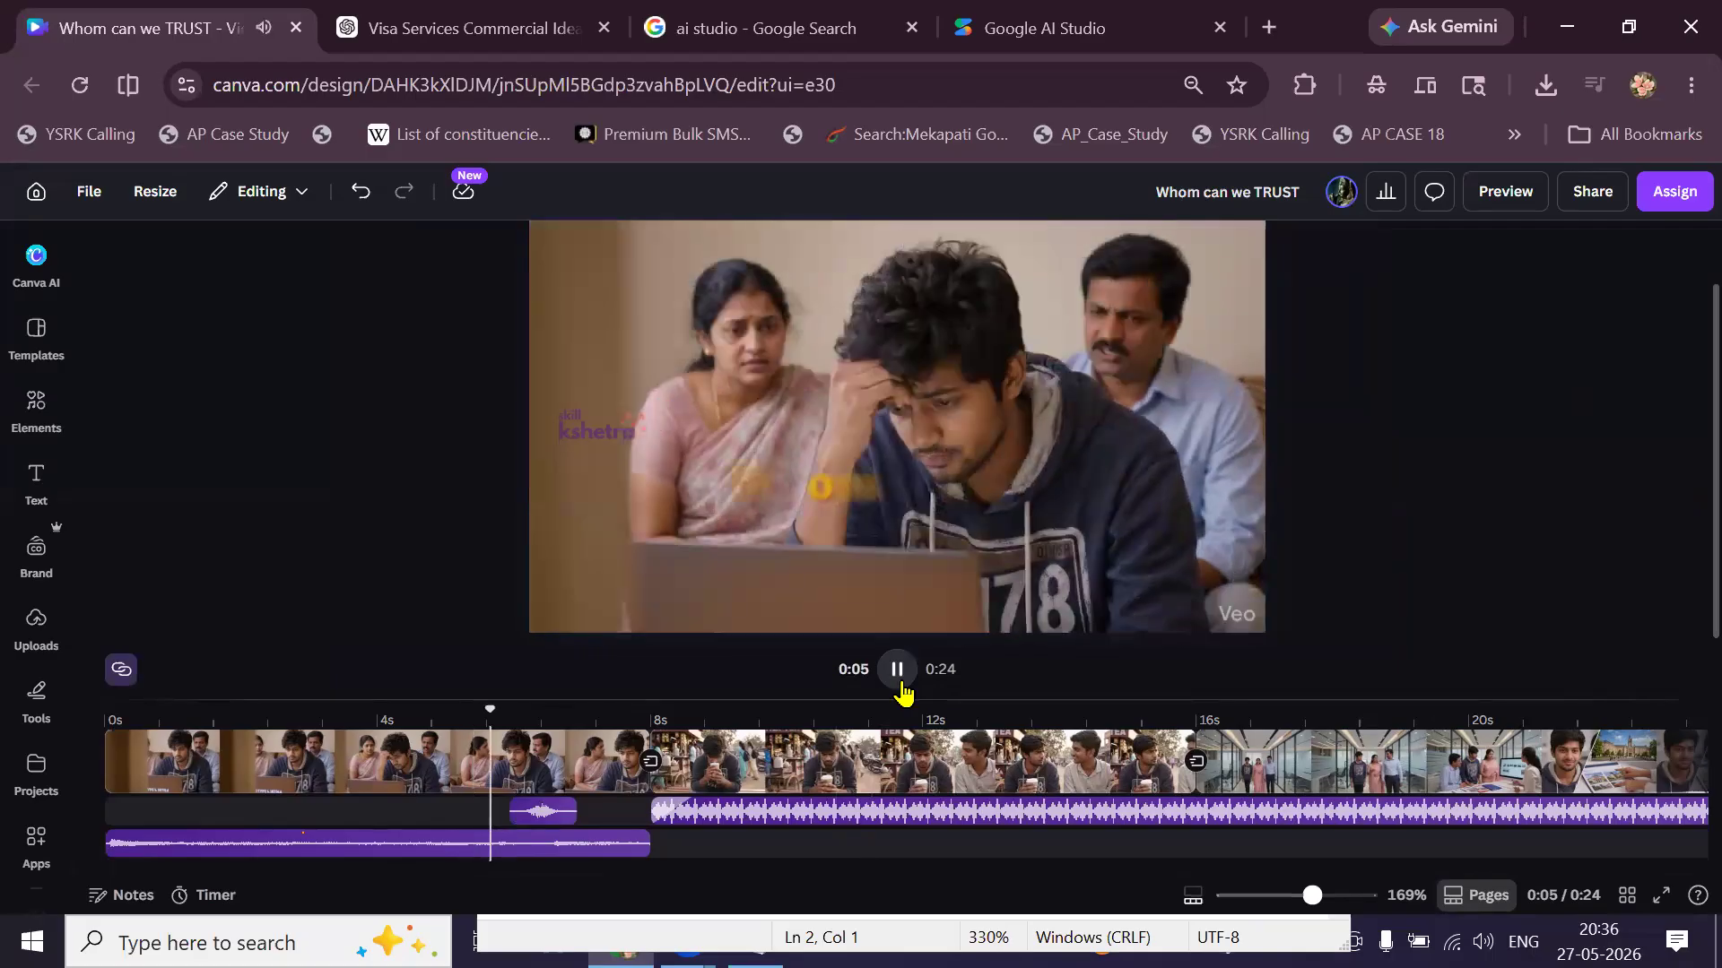
click(898, 670)
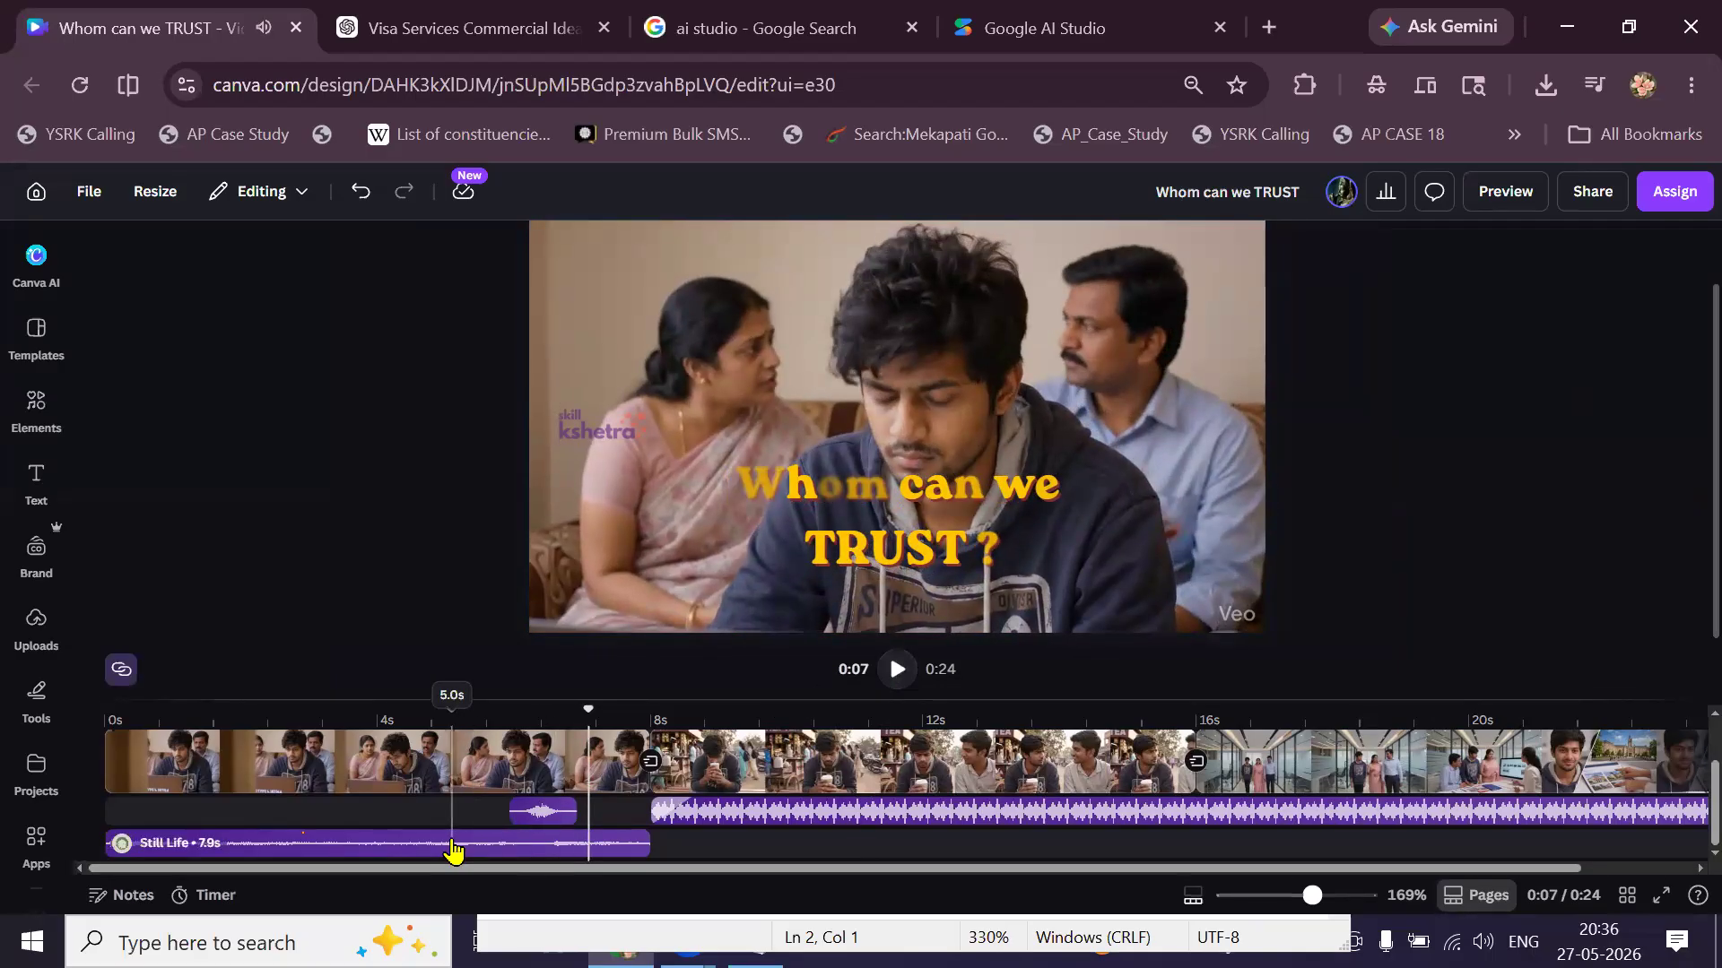
click(689, 813)
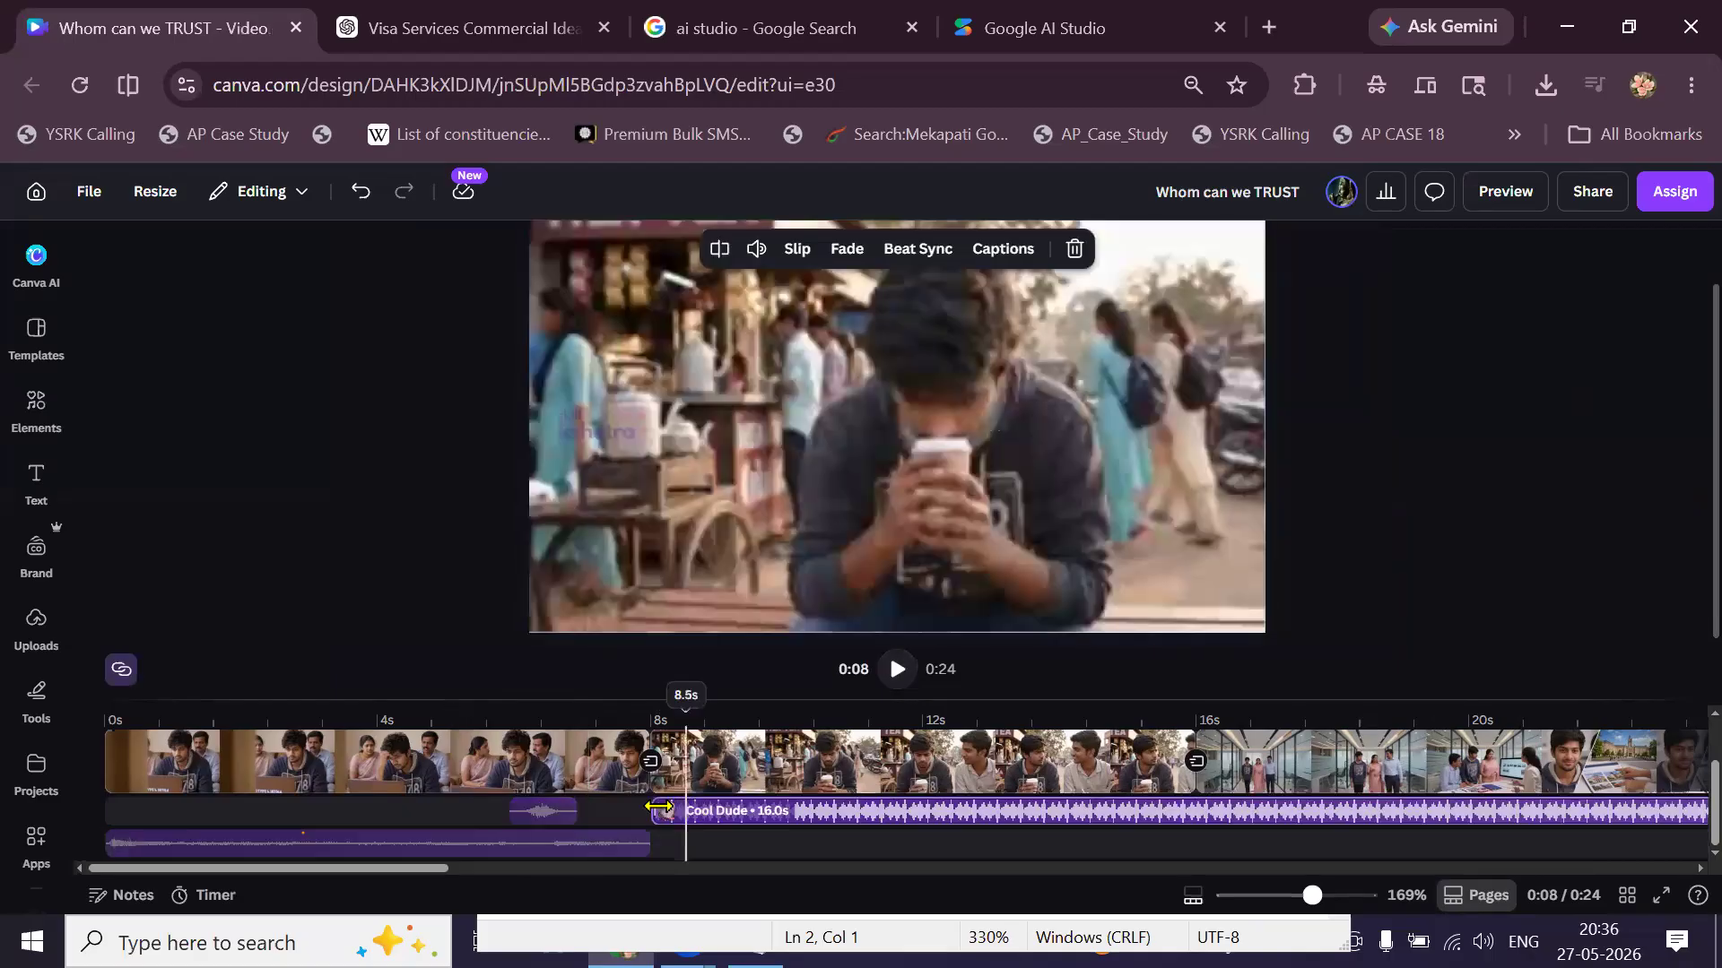
click(644, 718)
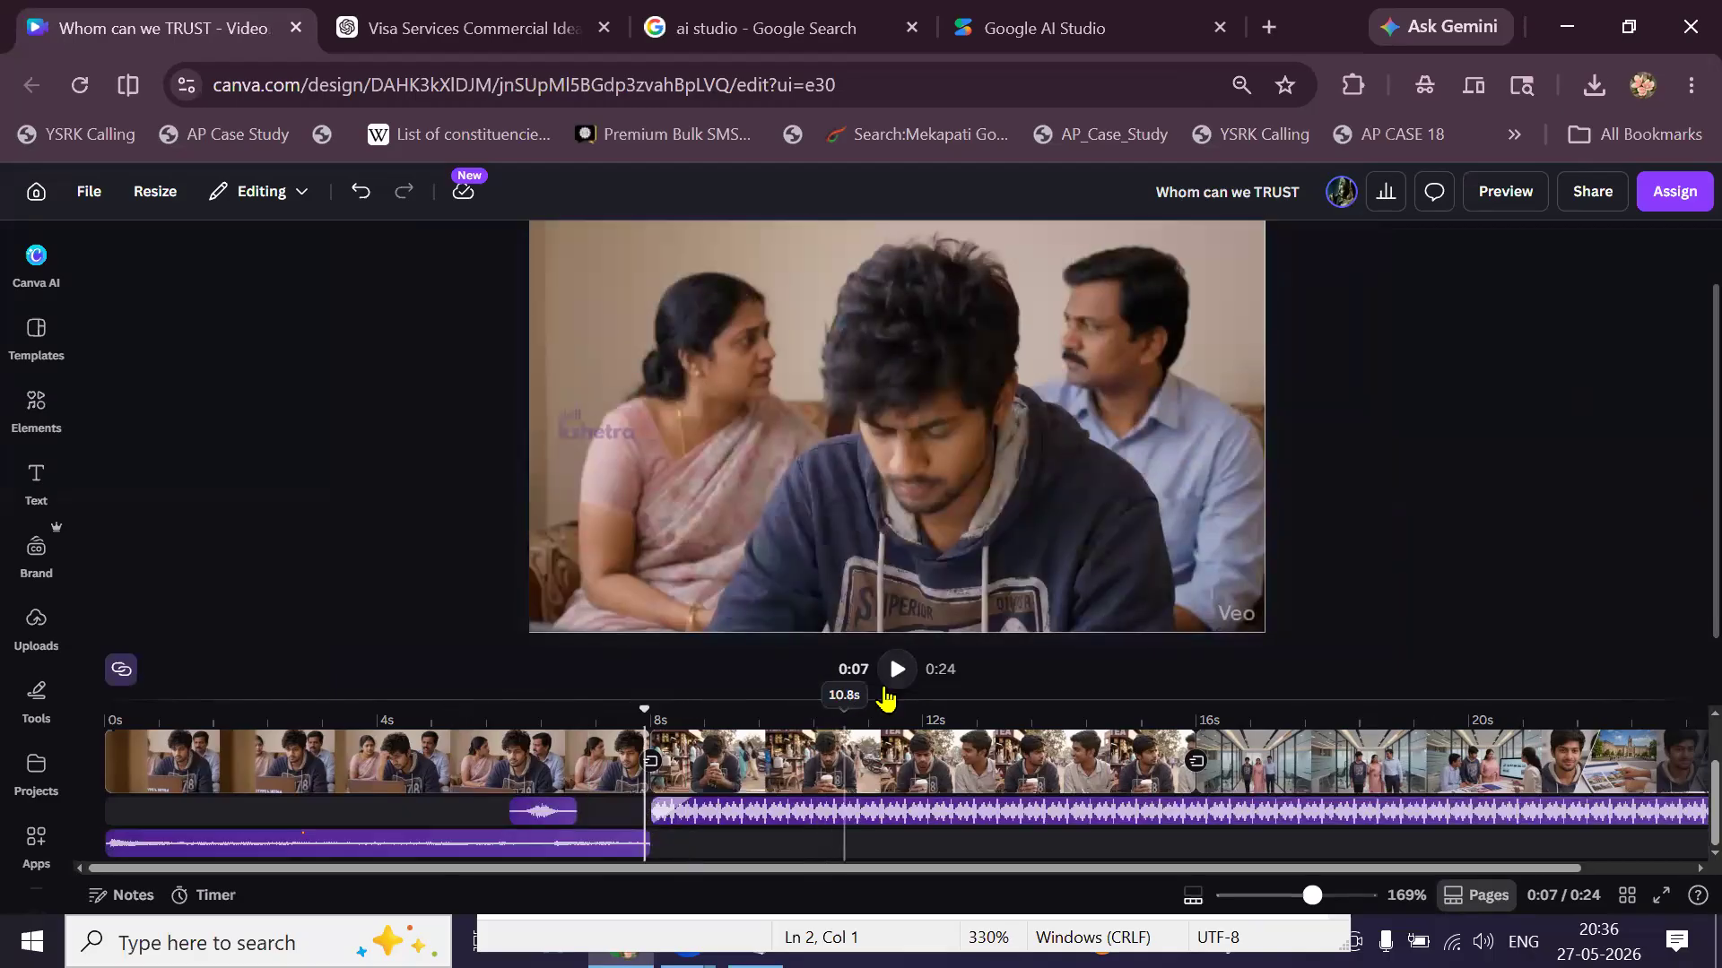
click(896, 686)
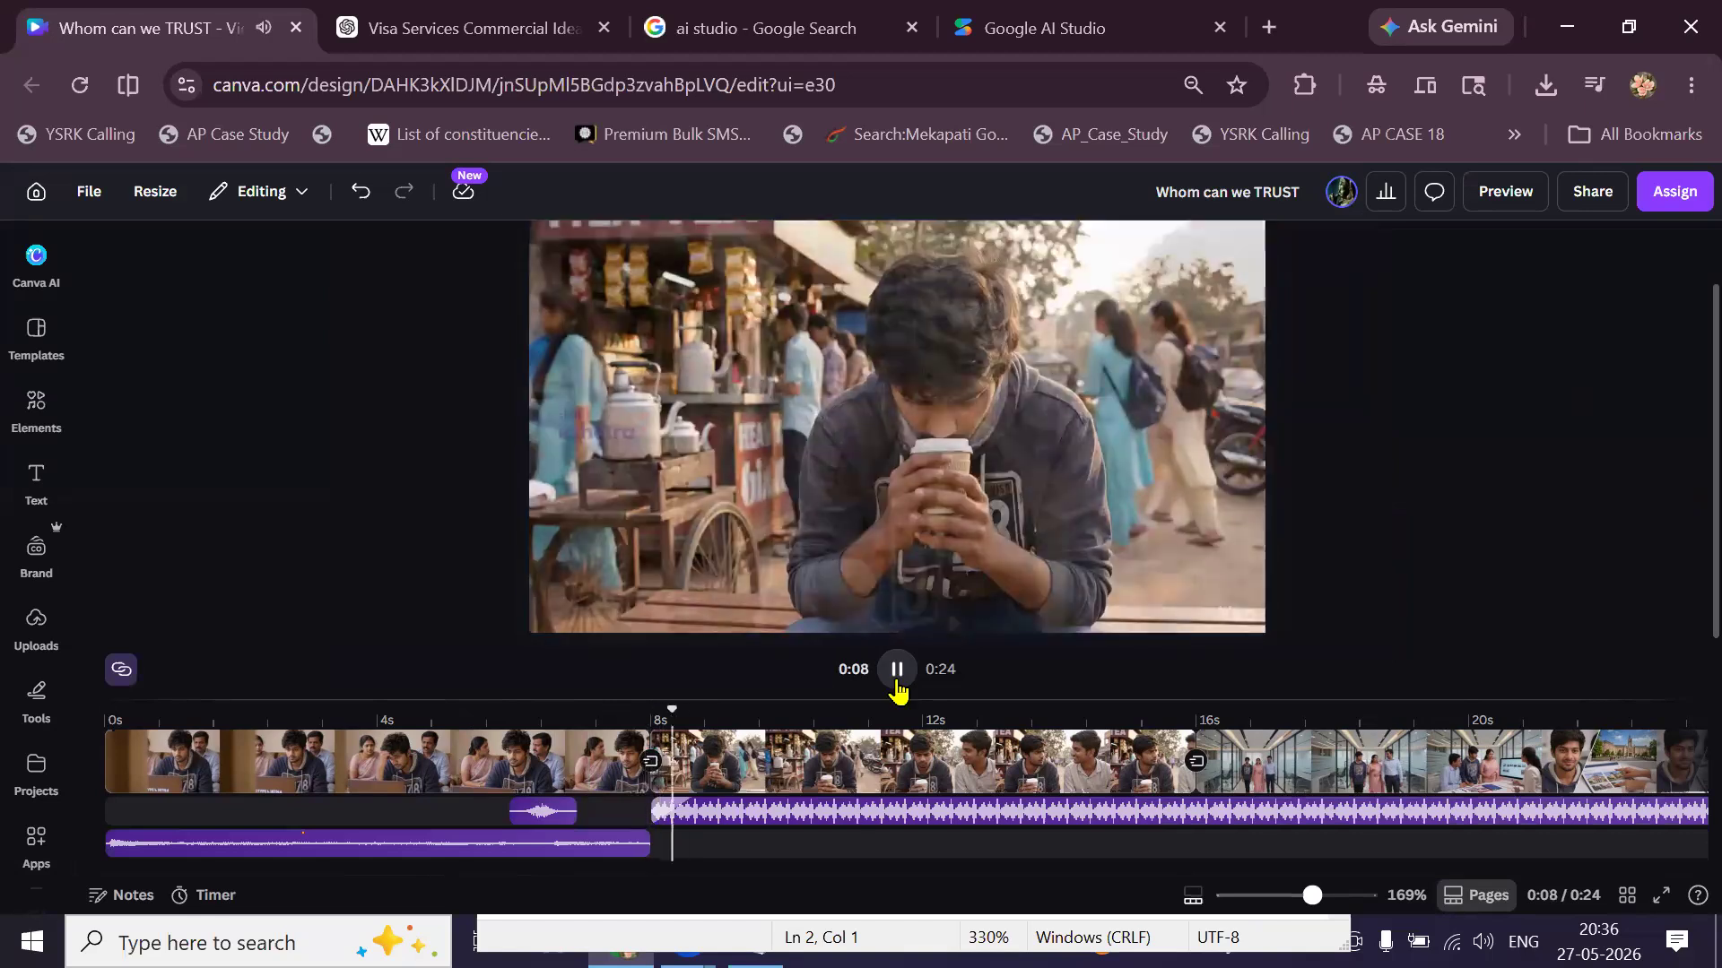
click(897, 686)
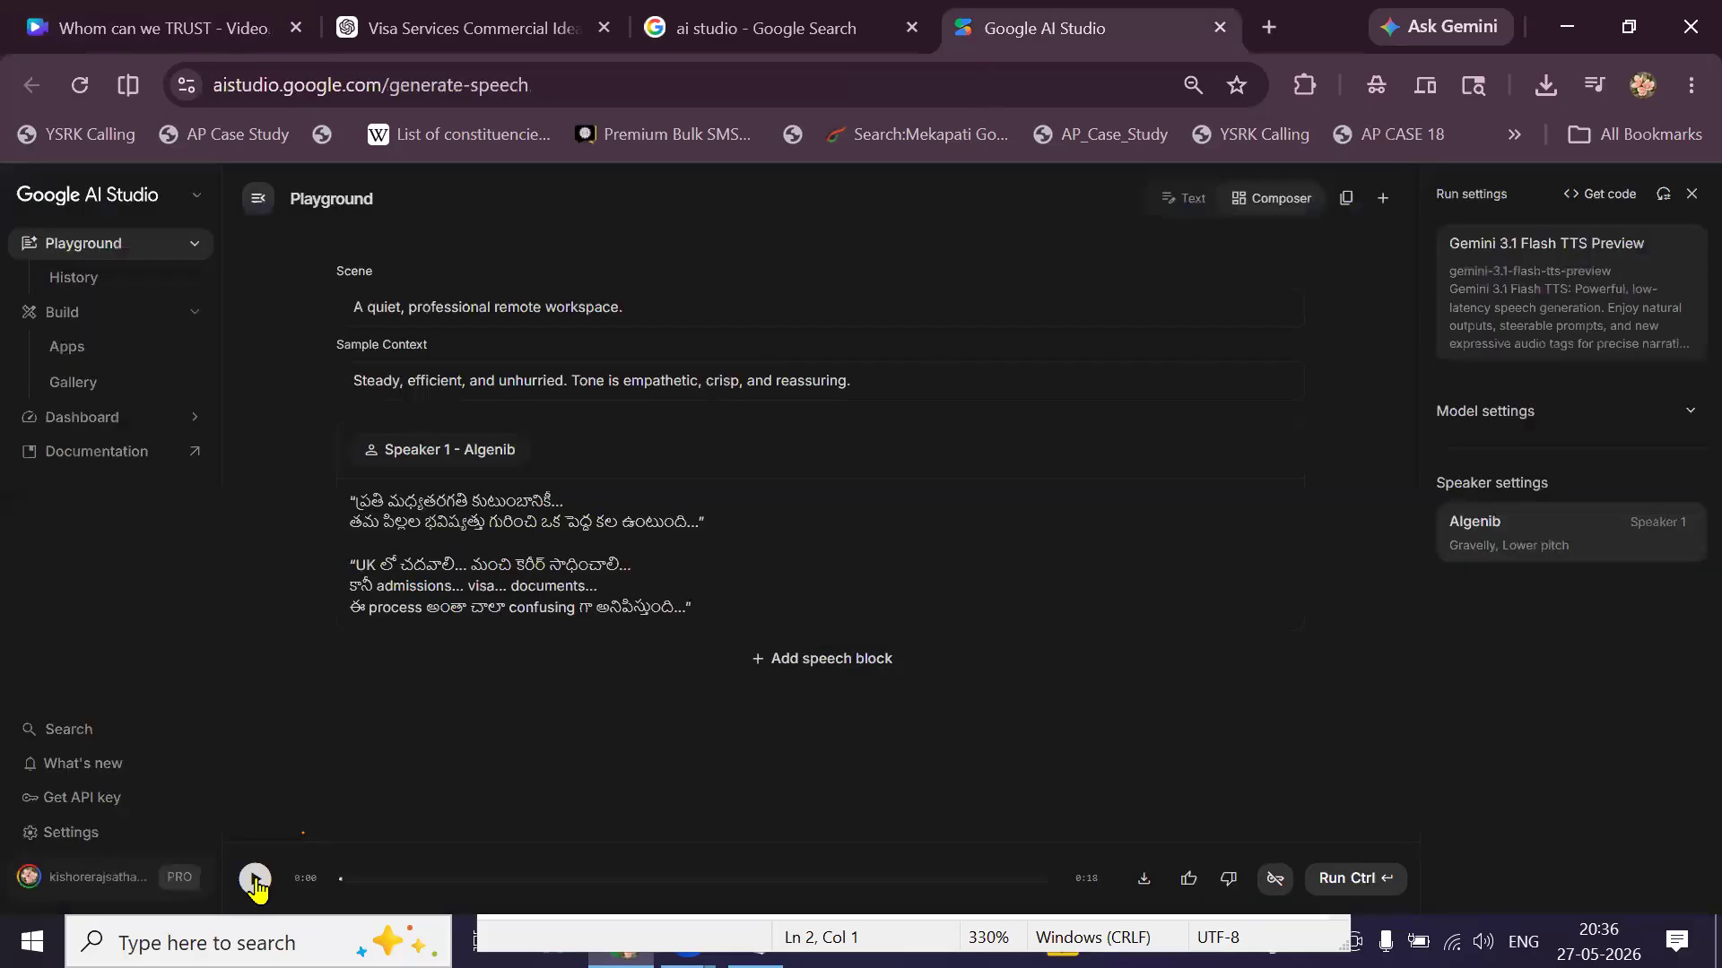
click(254, 879)
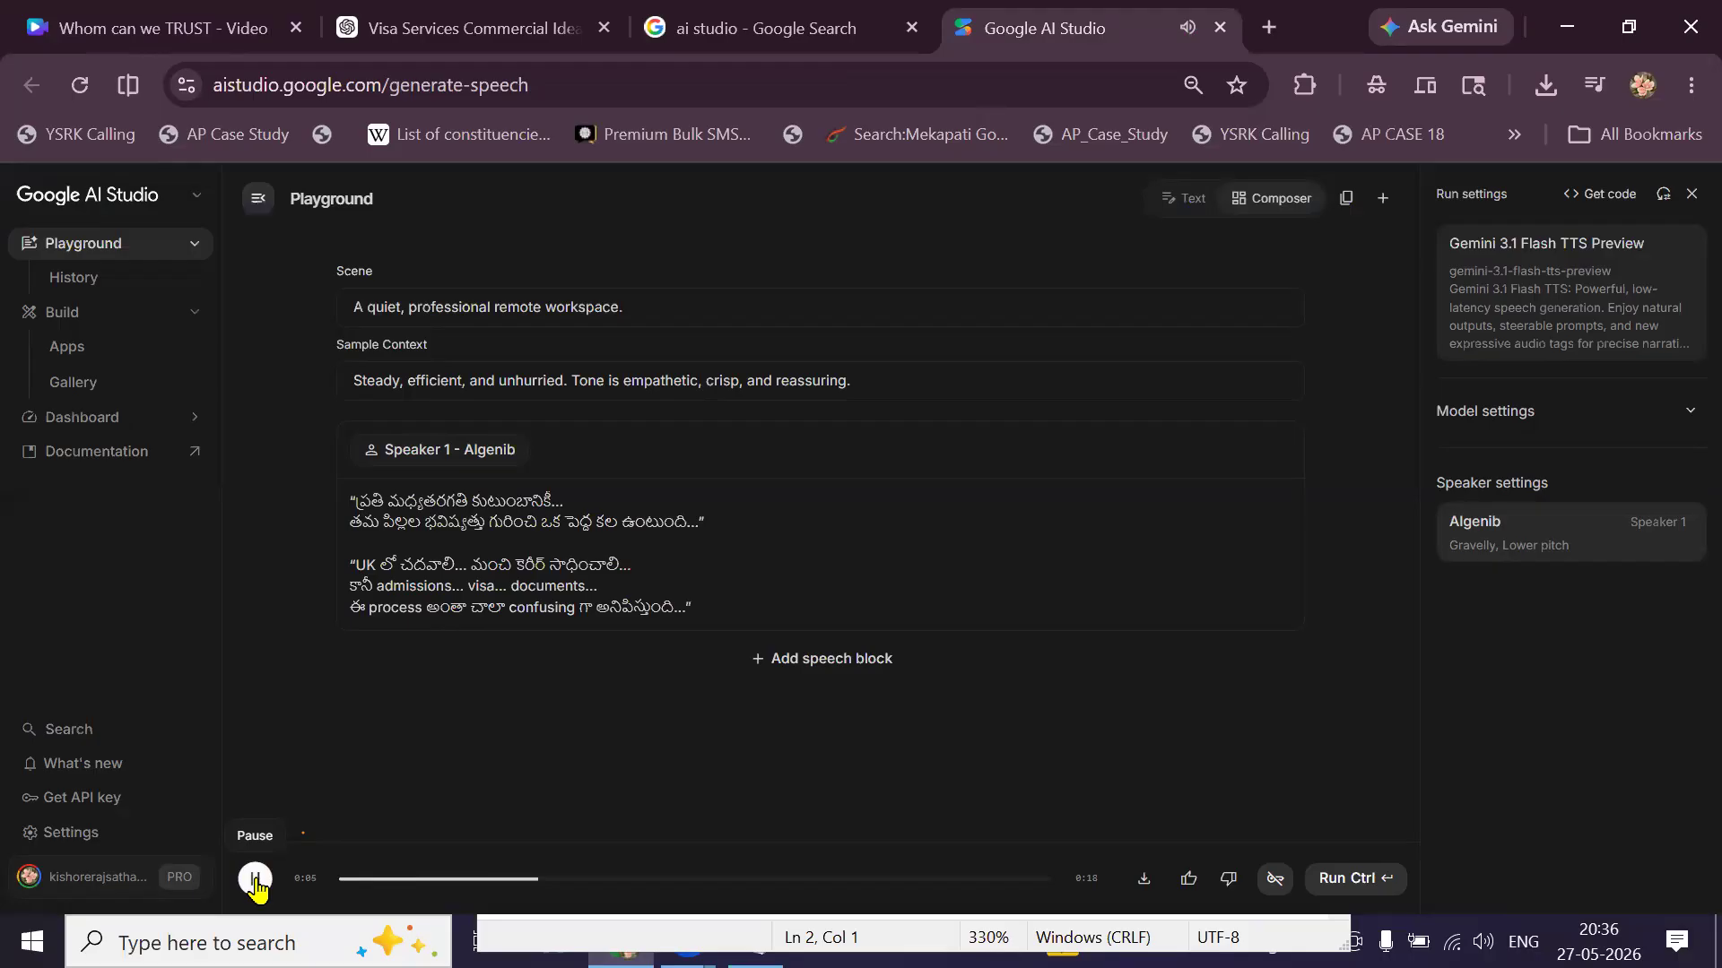
click(255, 883)
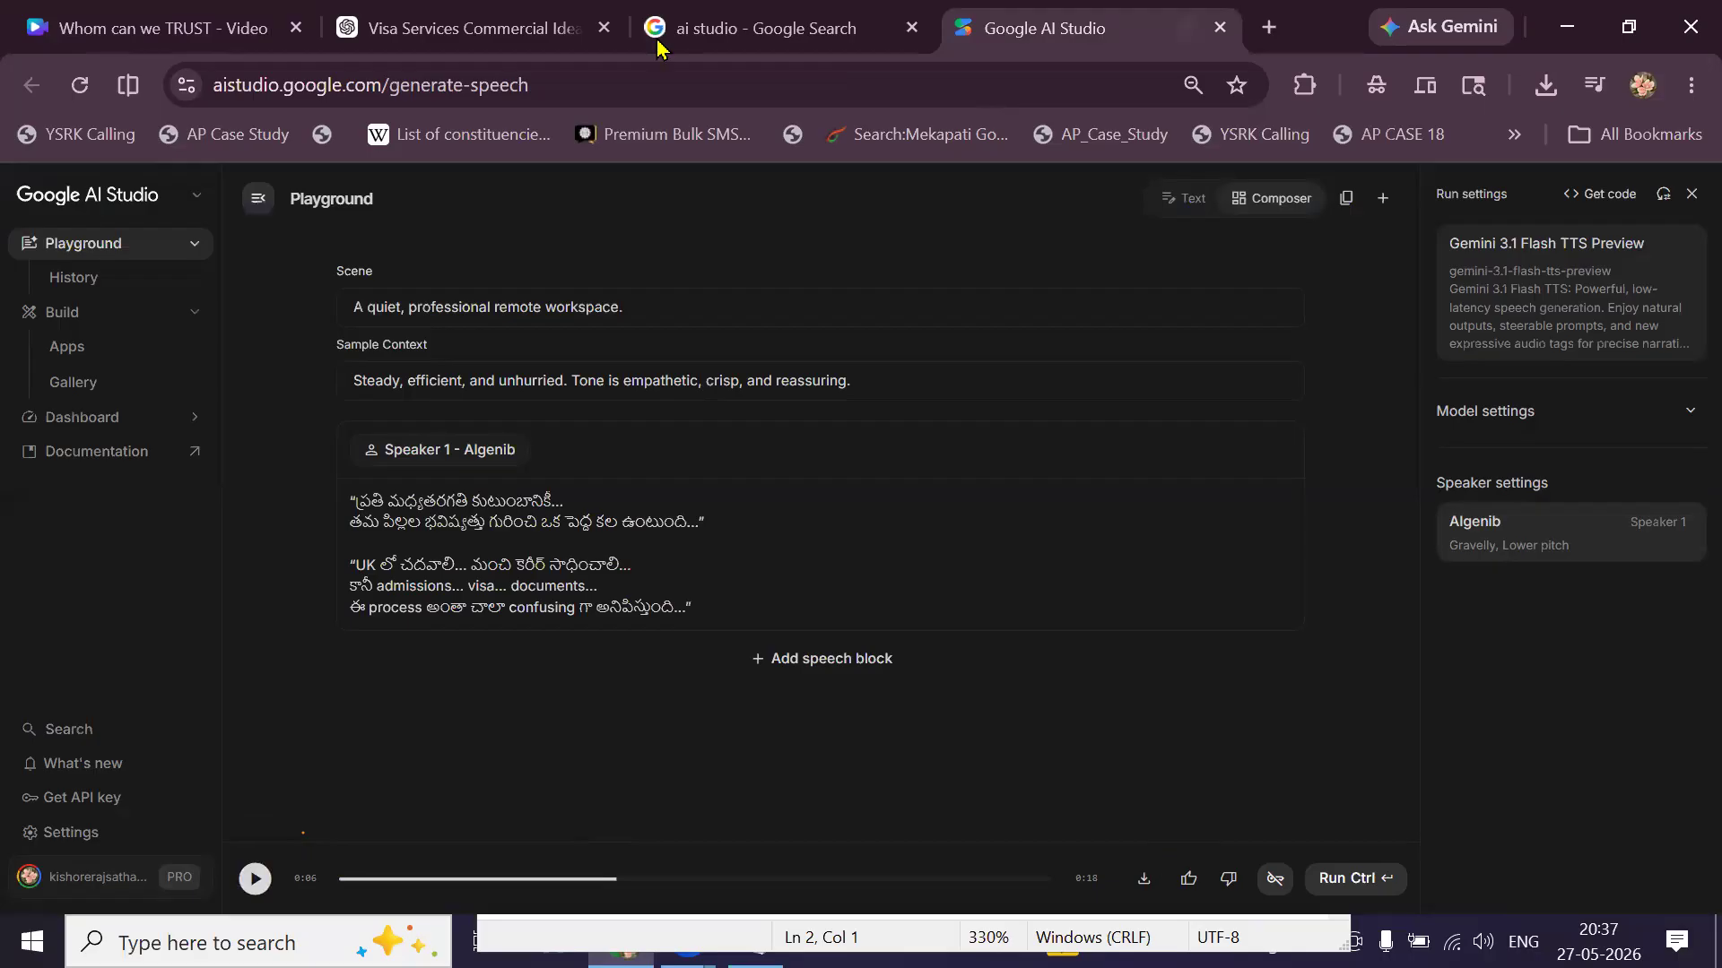
click(482, 88)
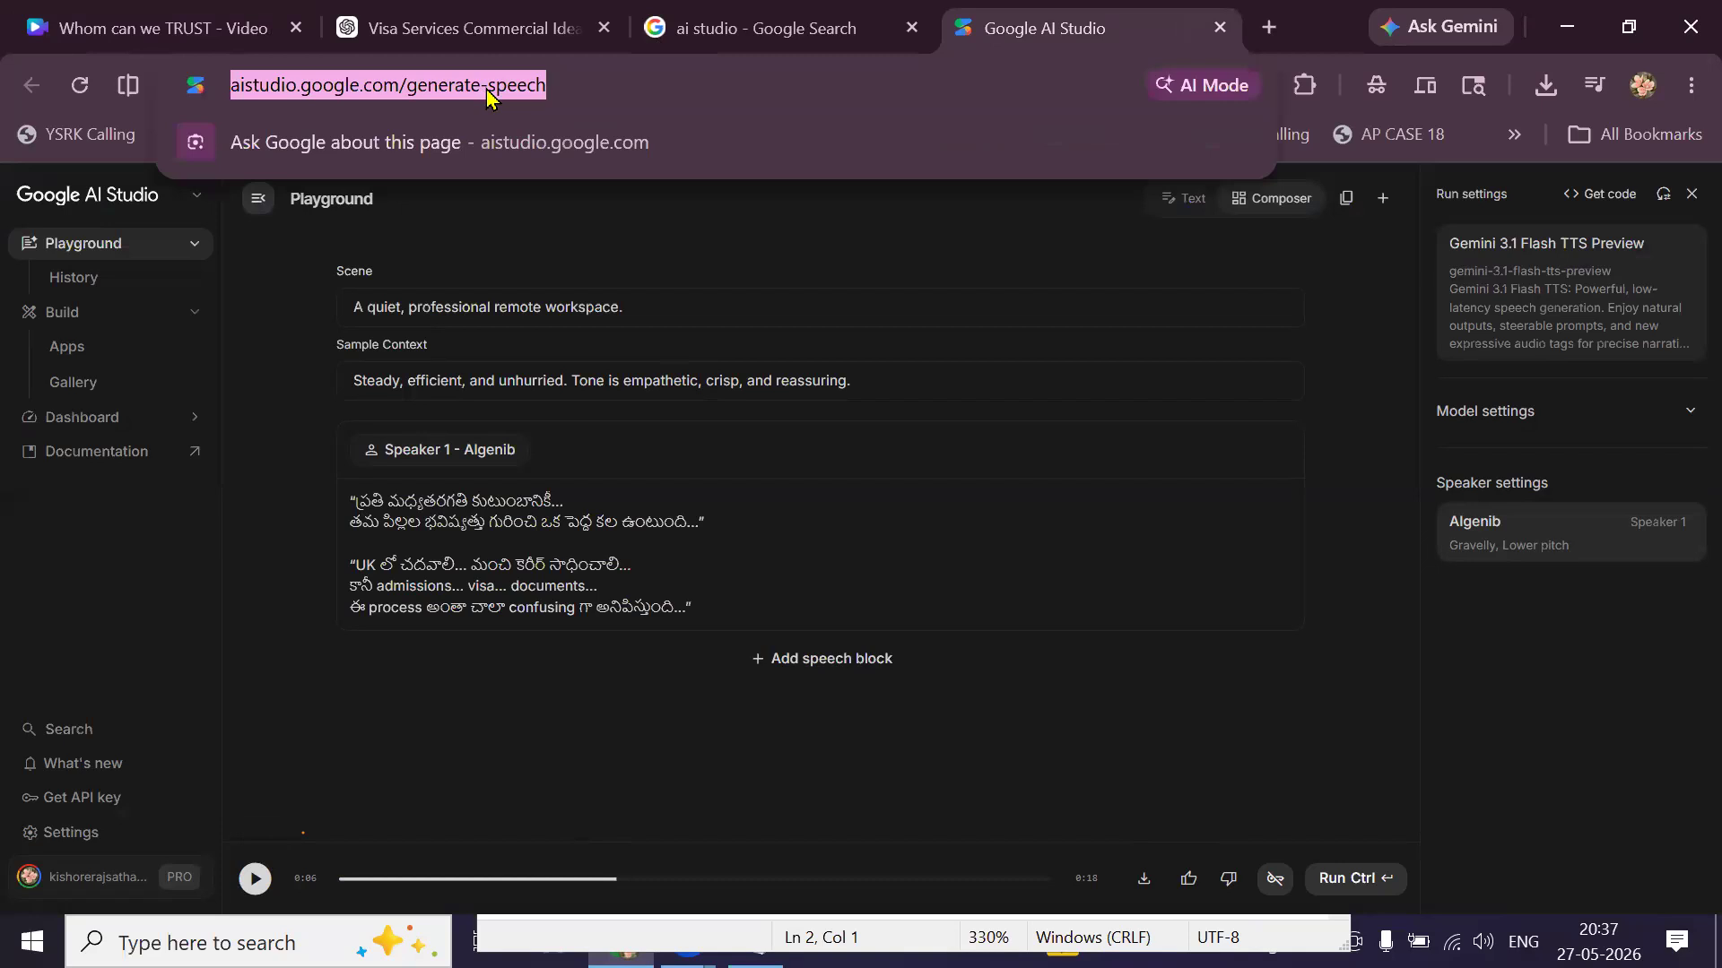
key(alt+Tab)
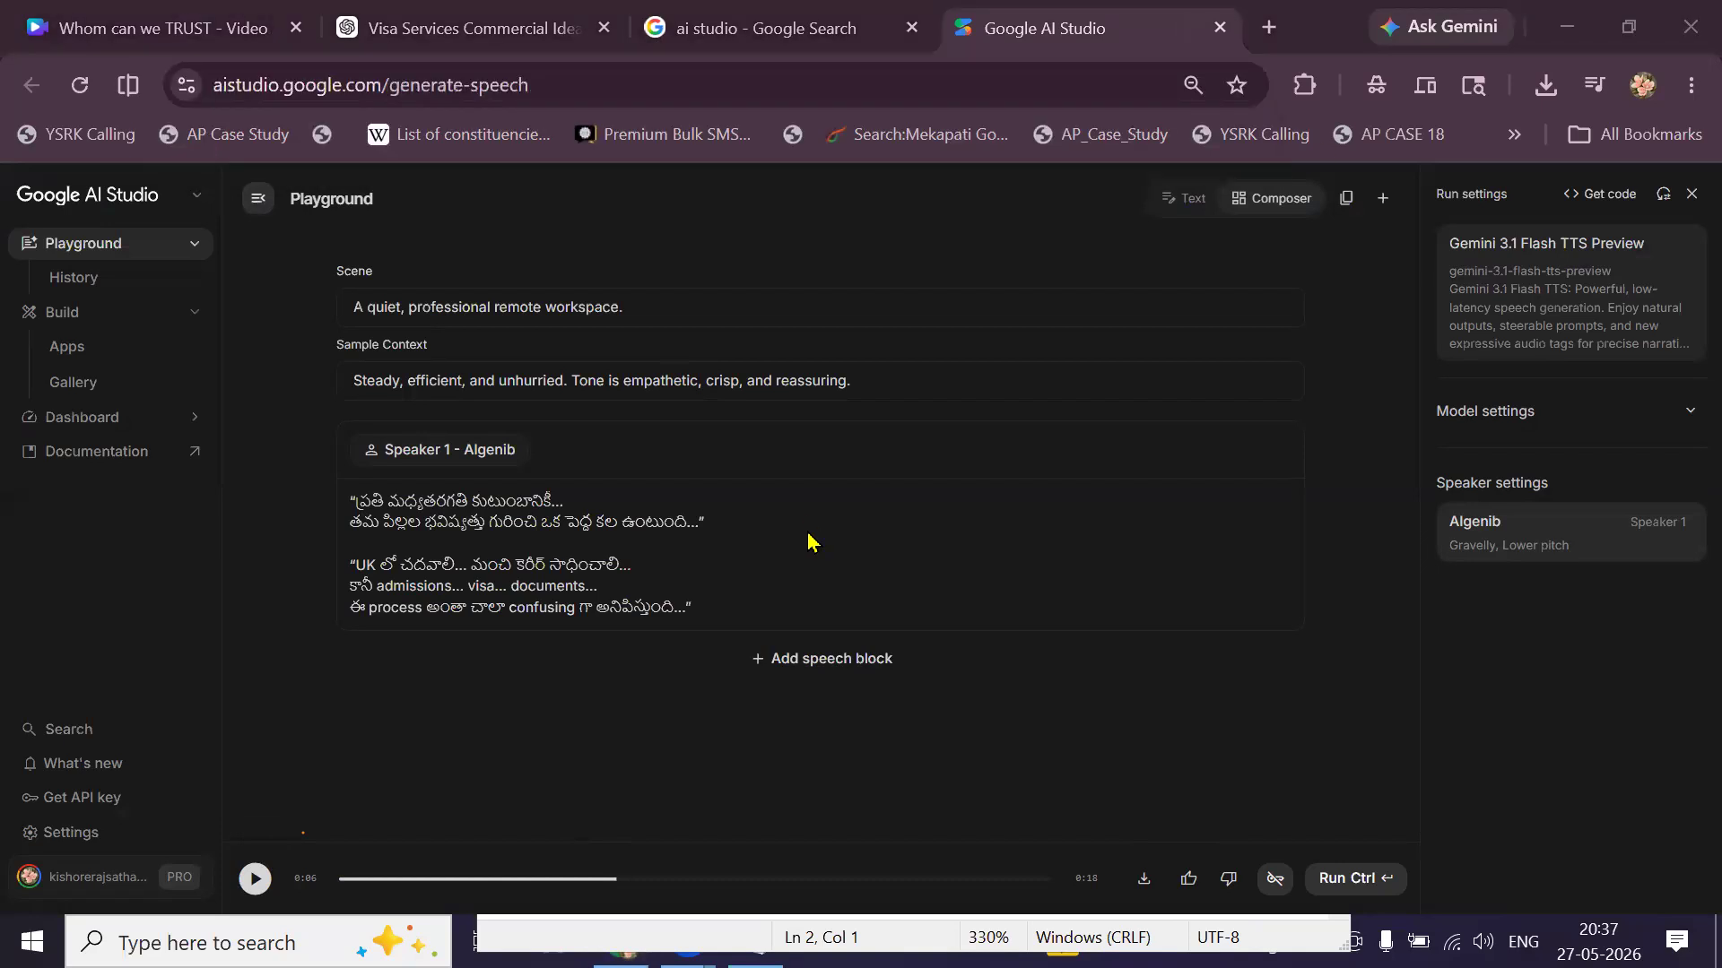
click(1273, 38)
Create a new untitled Google Vids video from the Google apps grid, then return to AI Studio.
click(1639, 196)
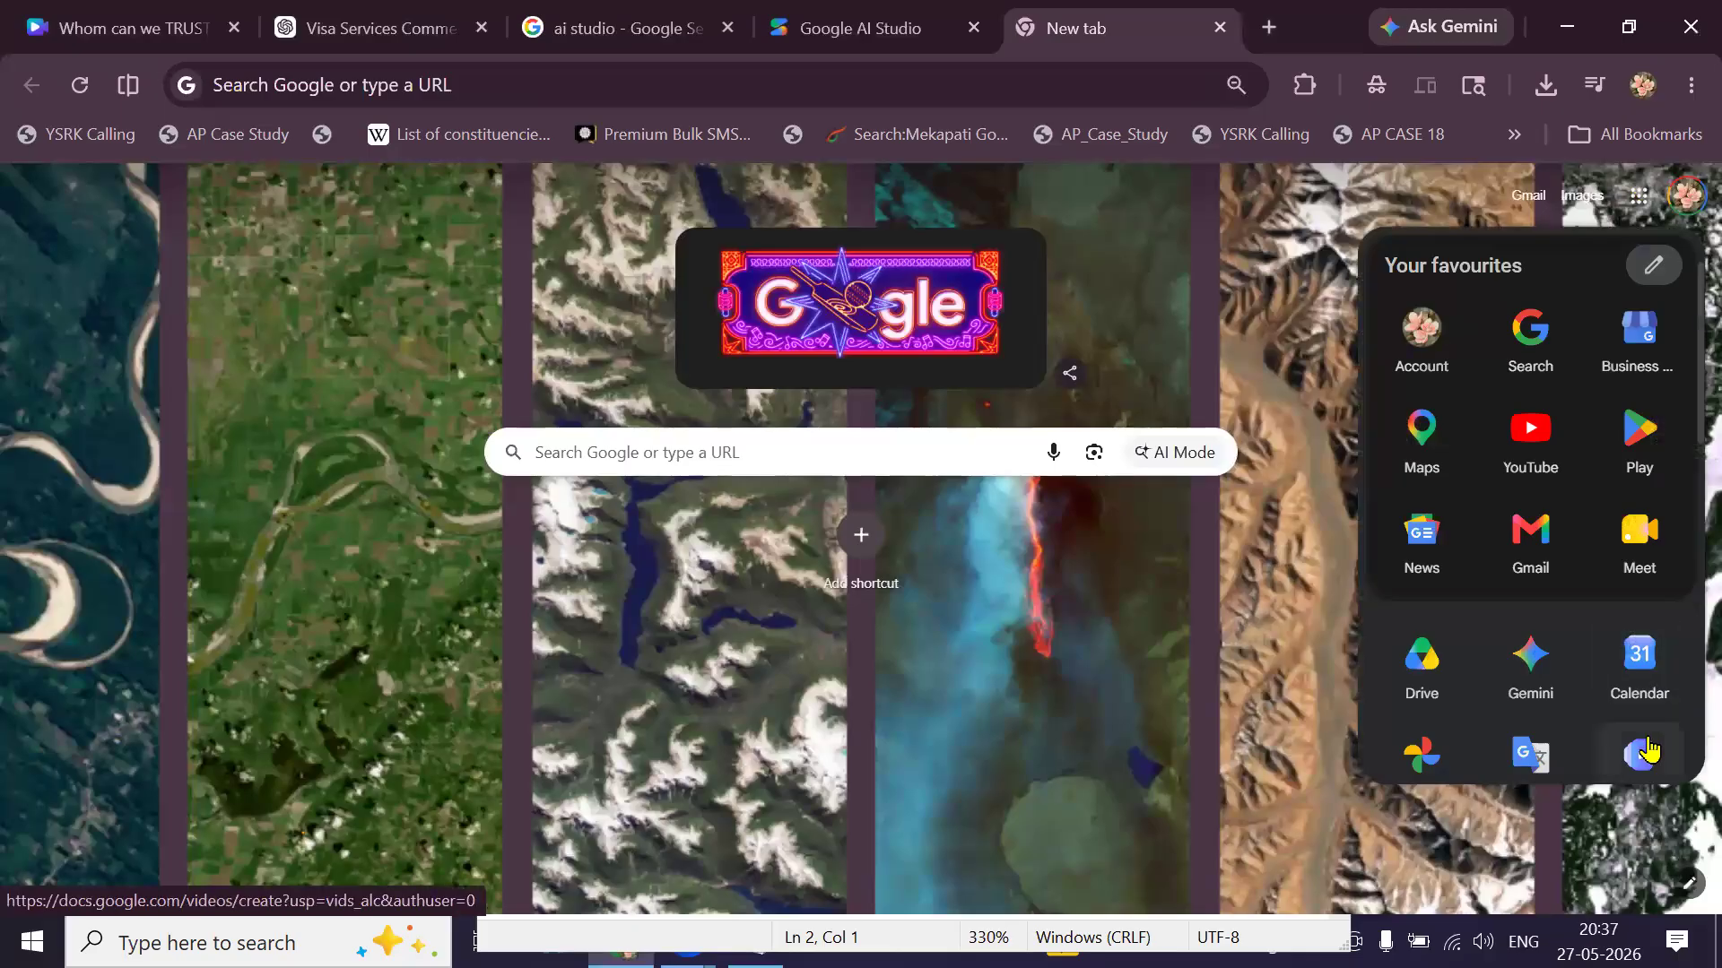
click(1648, 744)
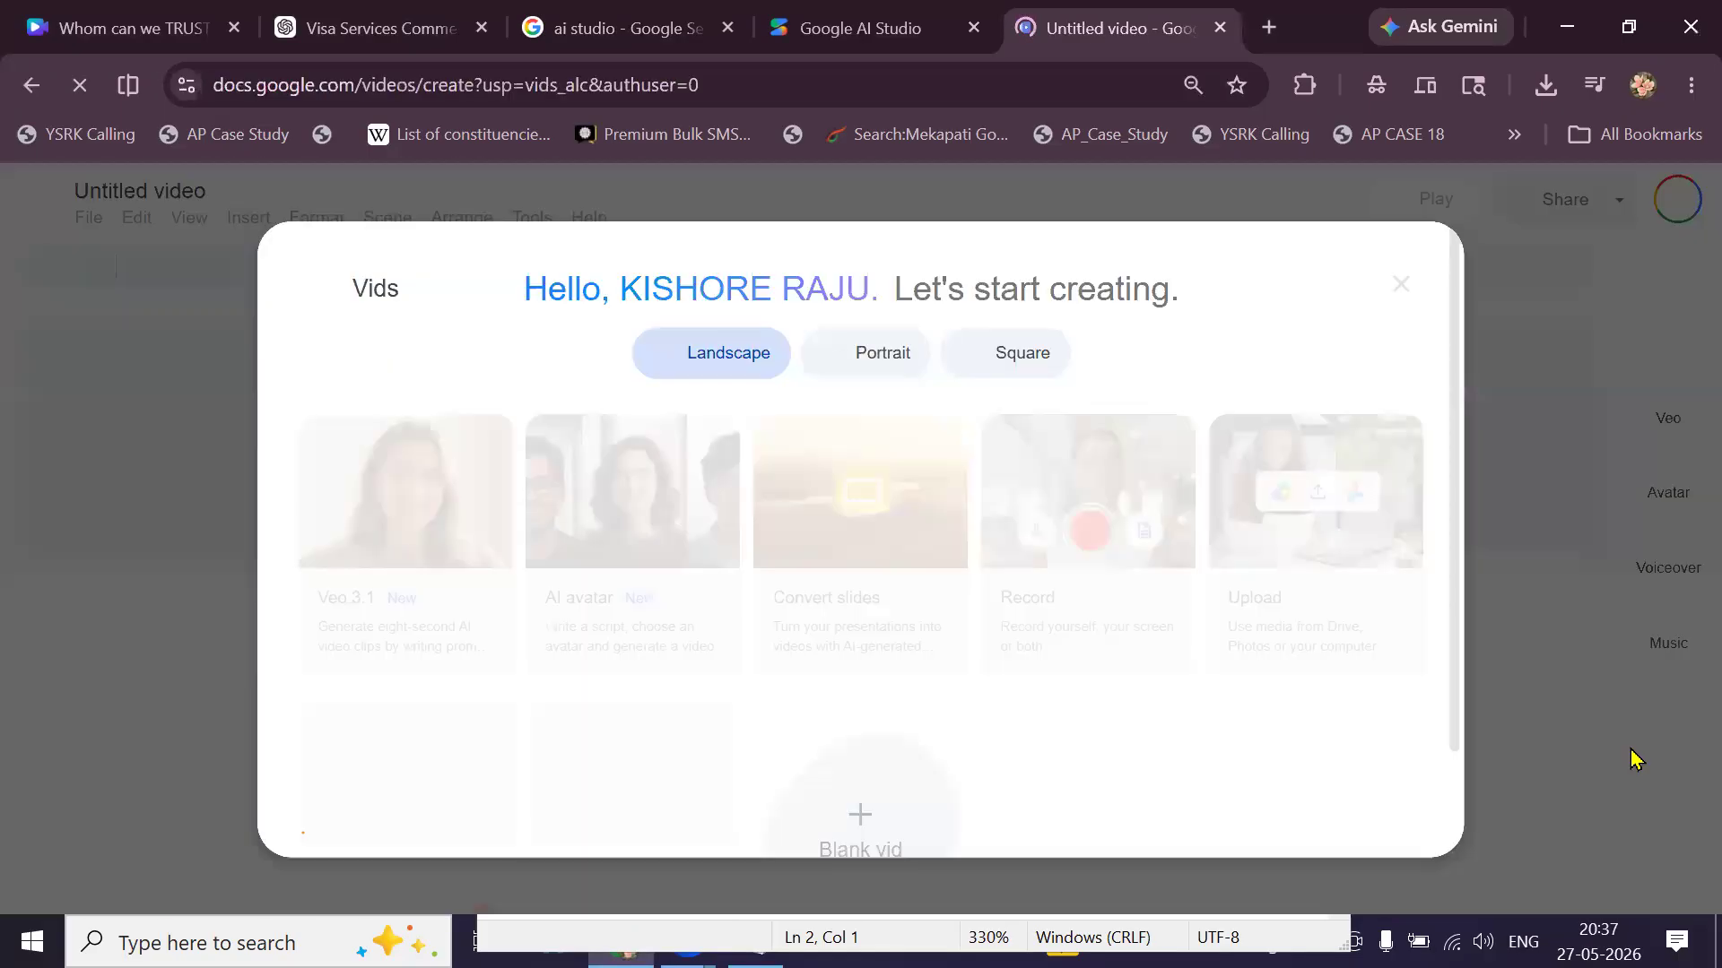
click(332, 86)
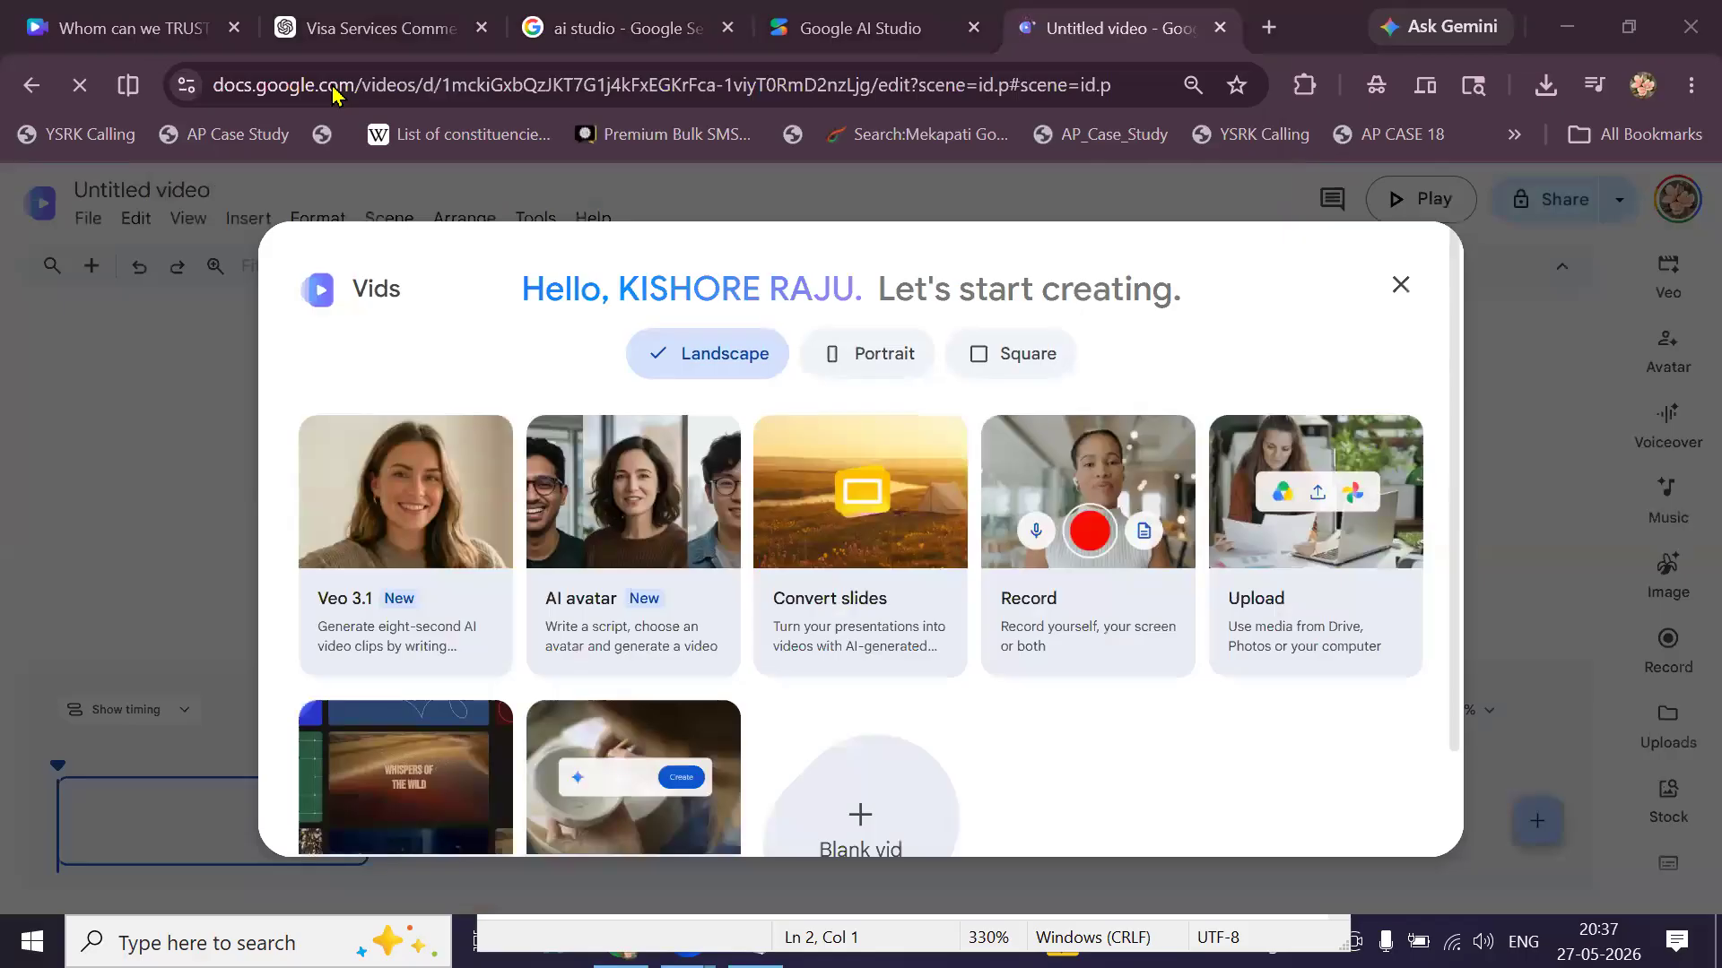
click(783, 30)
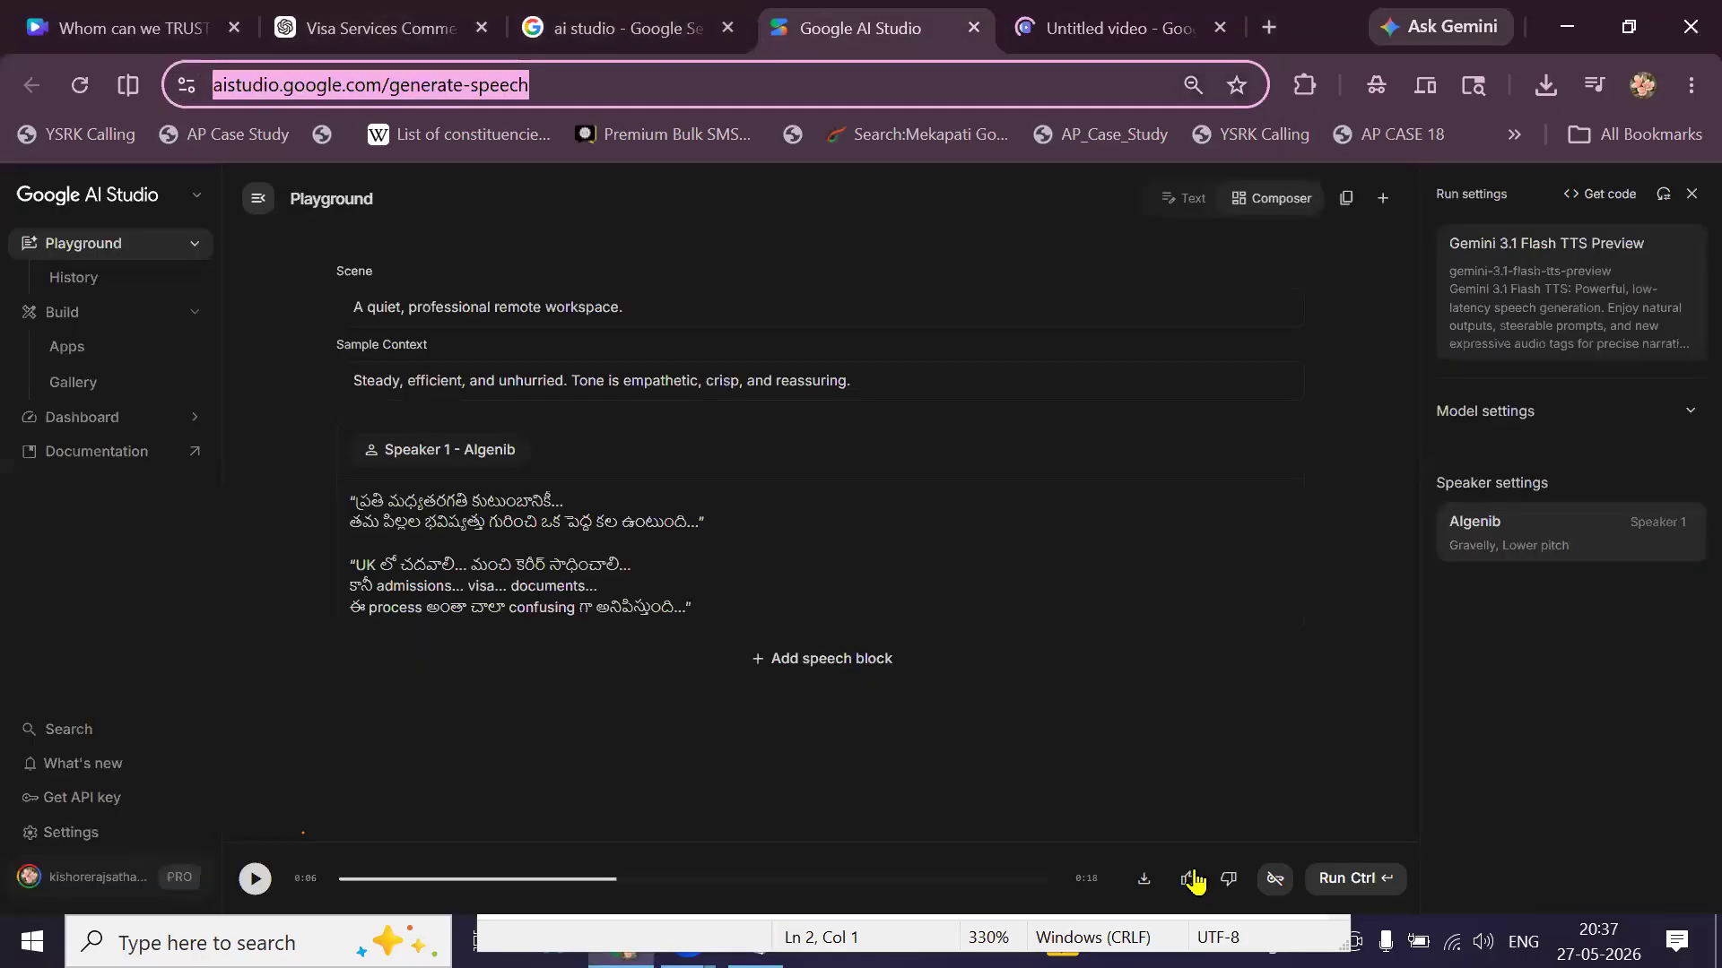
Save the generated Telugu speech as an 848 KB WAV file and return to Canva.
click(1147, 883)
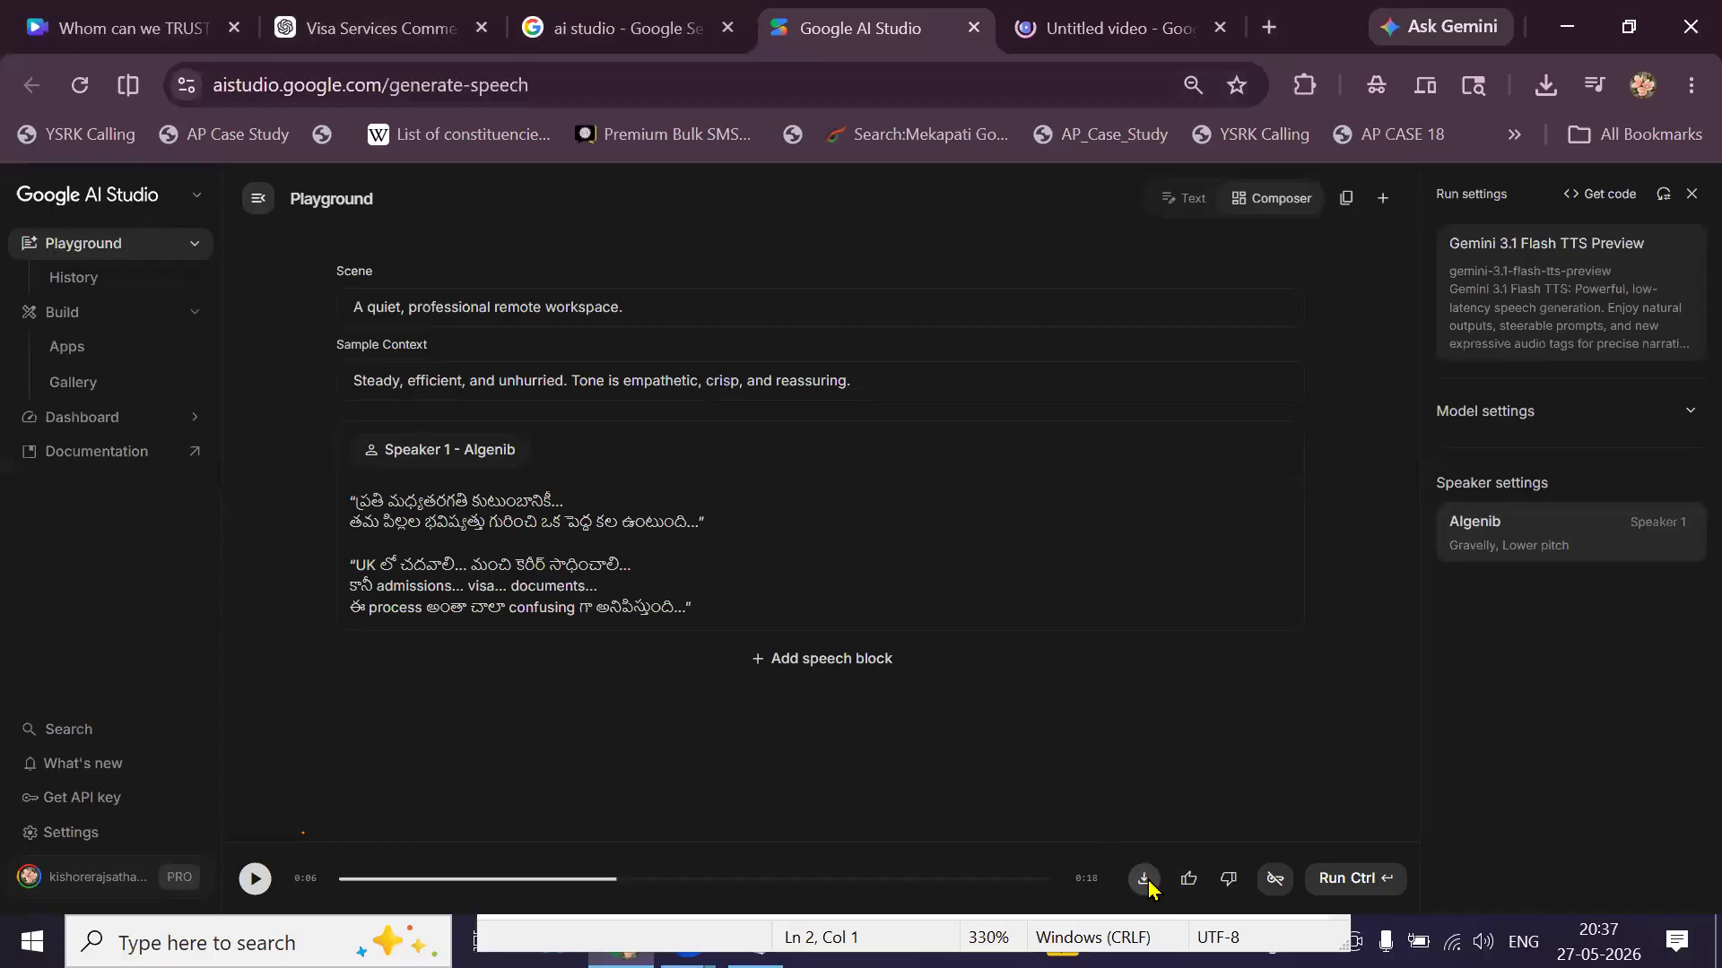
click(633, 603)
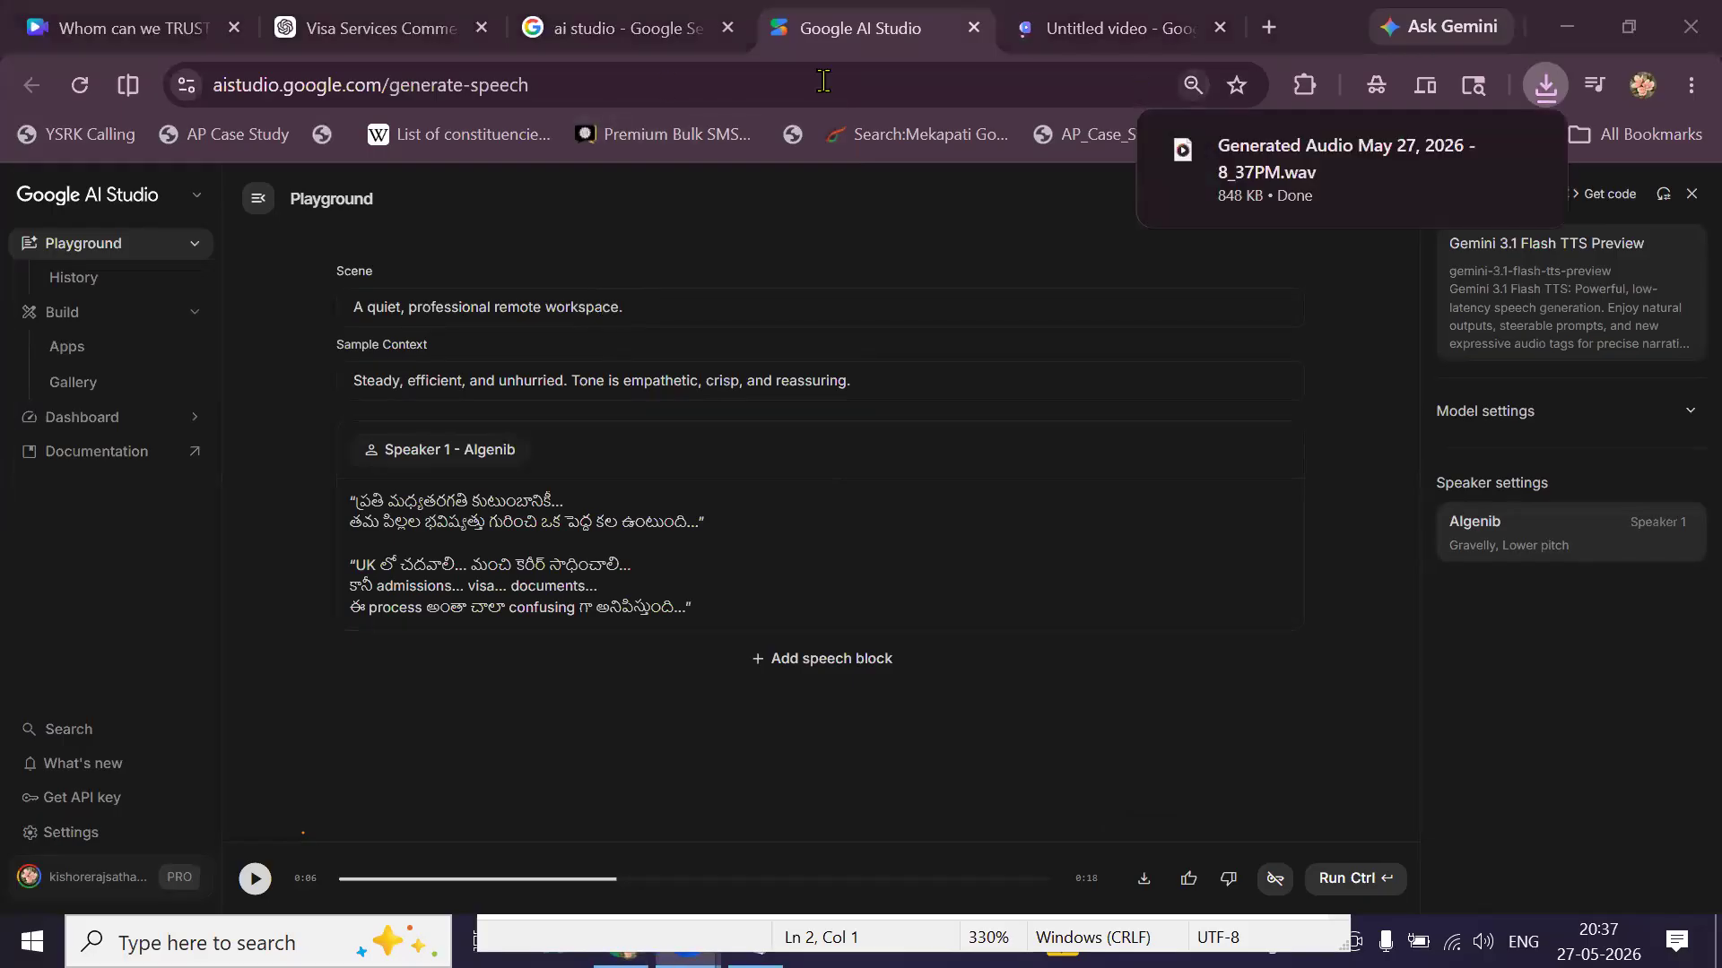
click(253, 37)
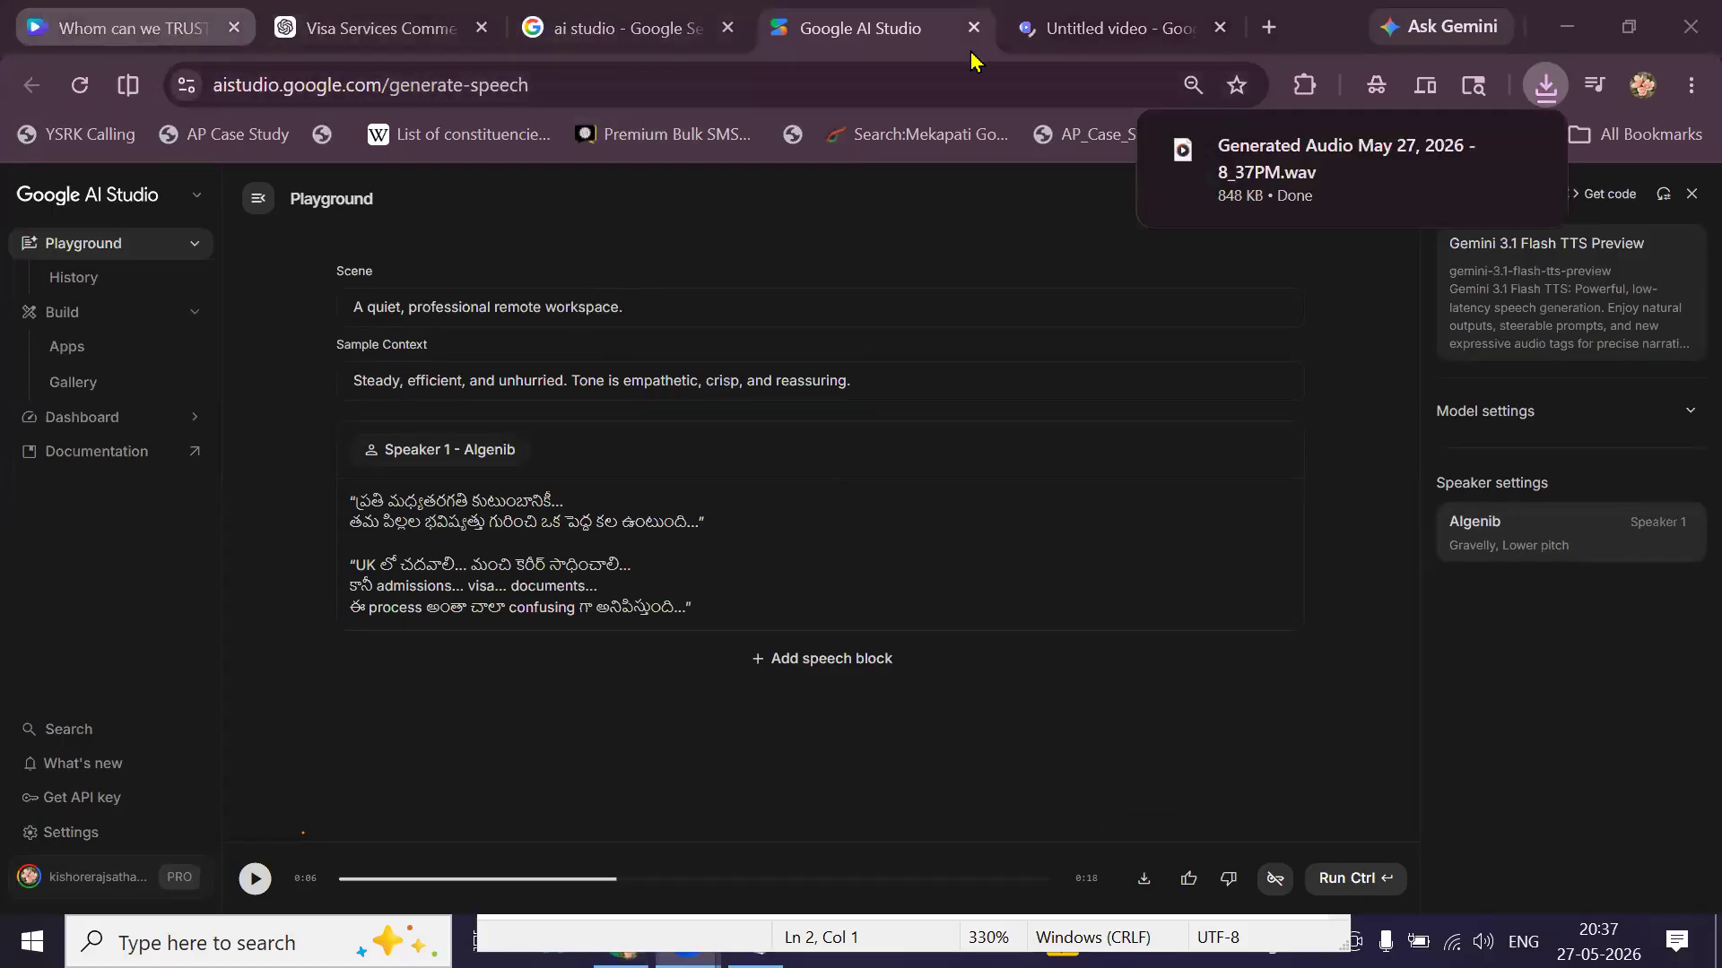
click(1220, 26)
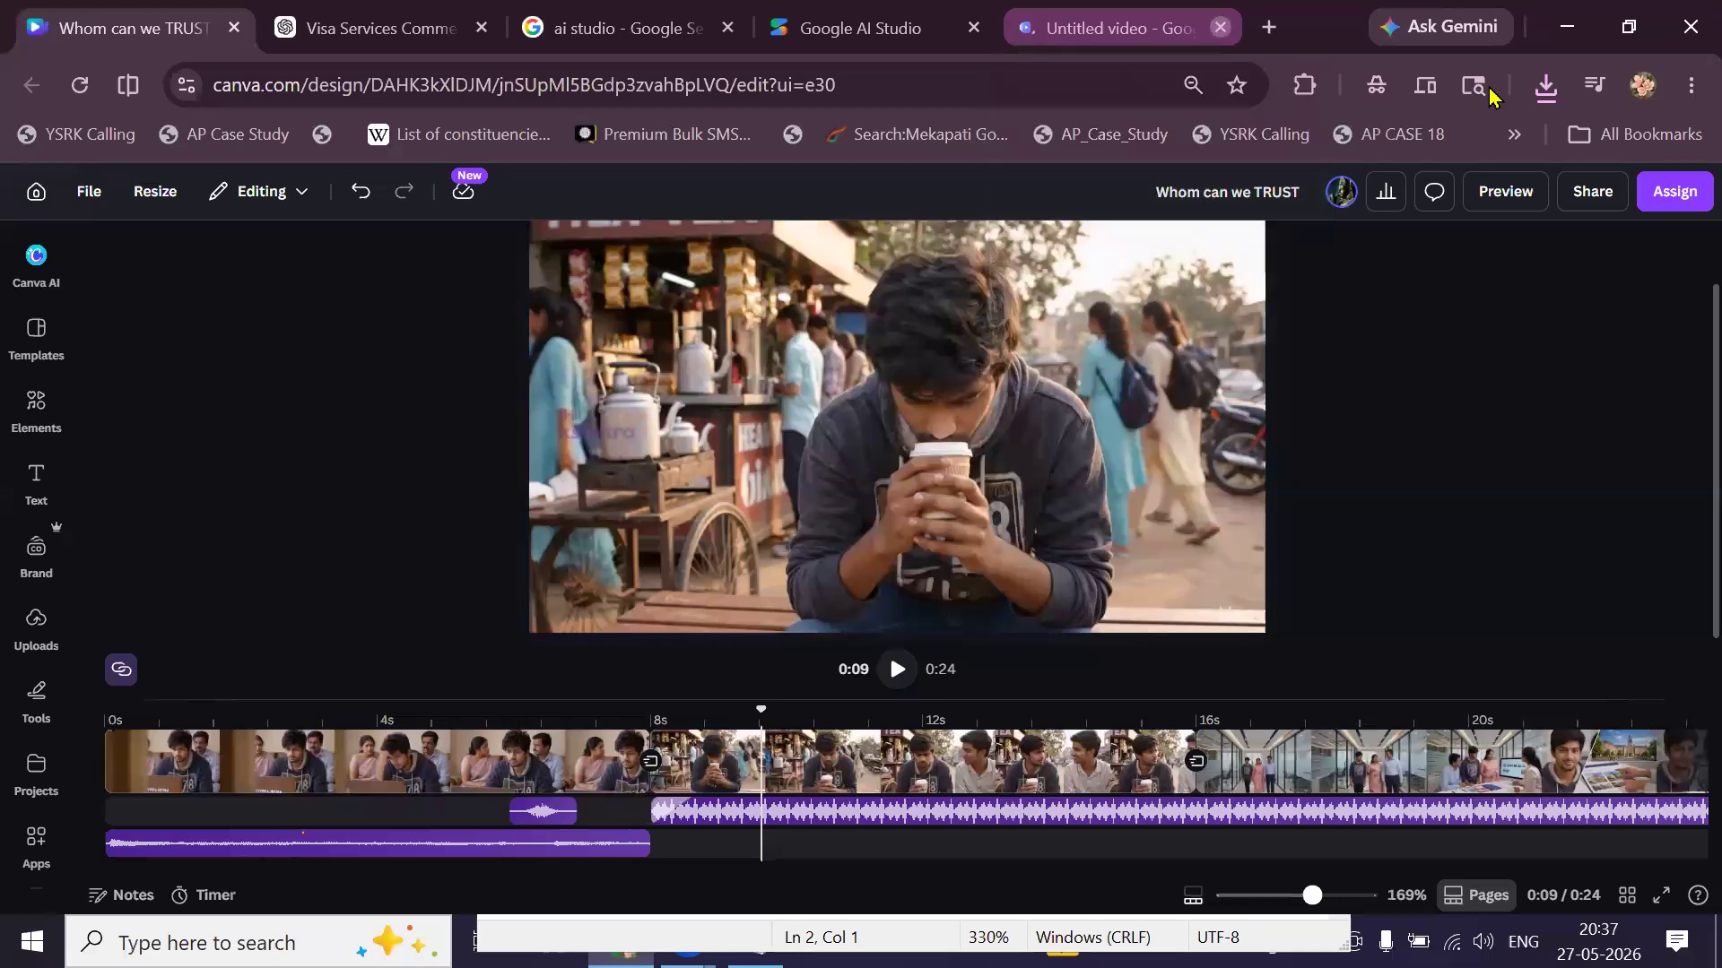
Upload the downloaded Generated Audio WAV from Chrome's downloads into Canva's uploads.
click(1544, 85)
drag(1300, 215, 36, 630)
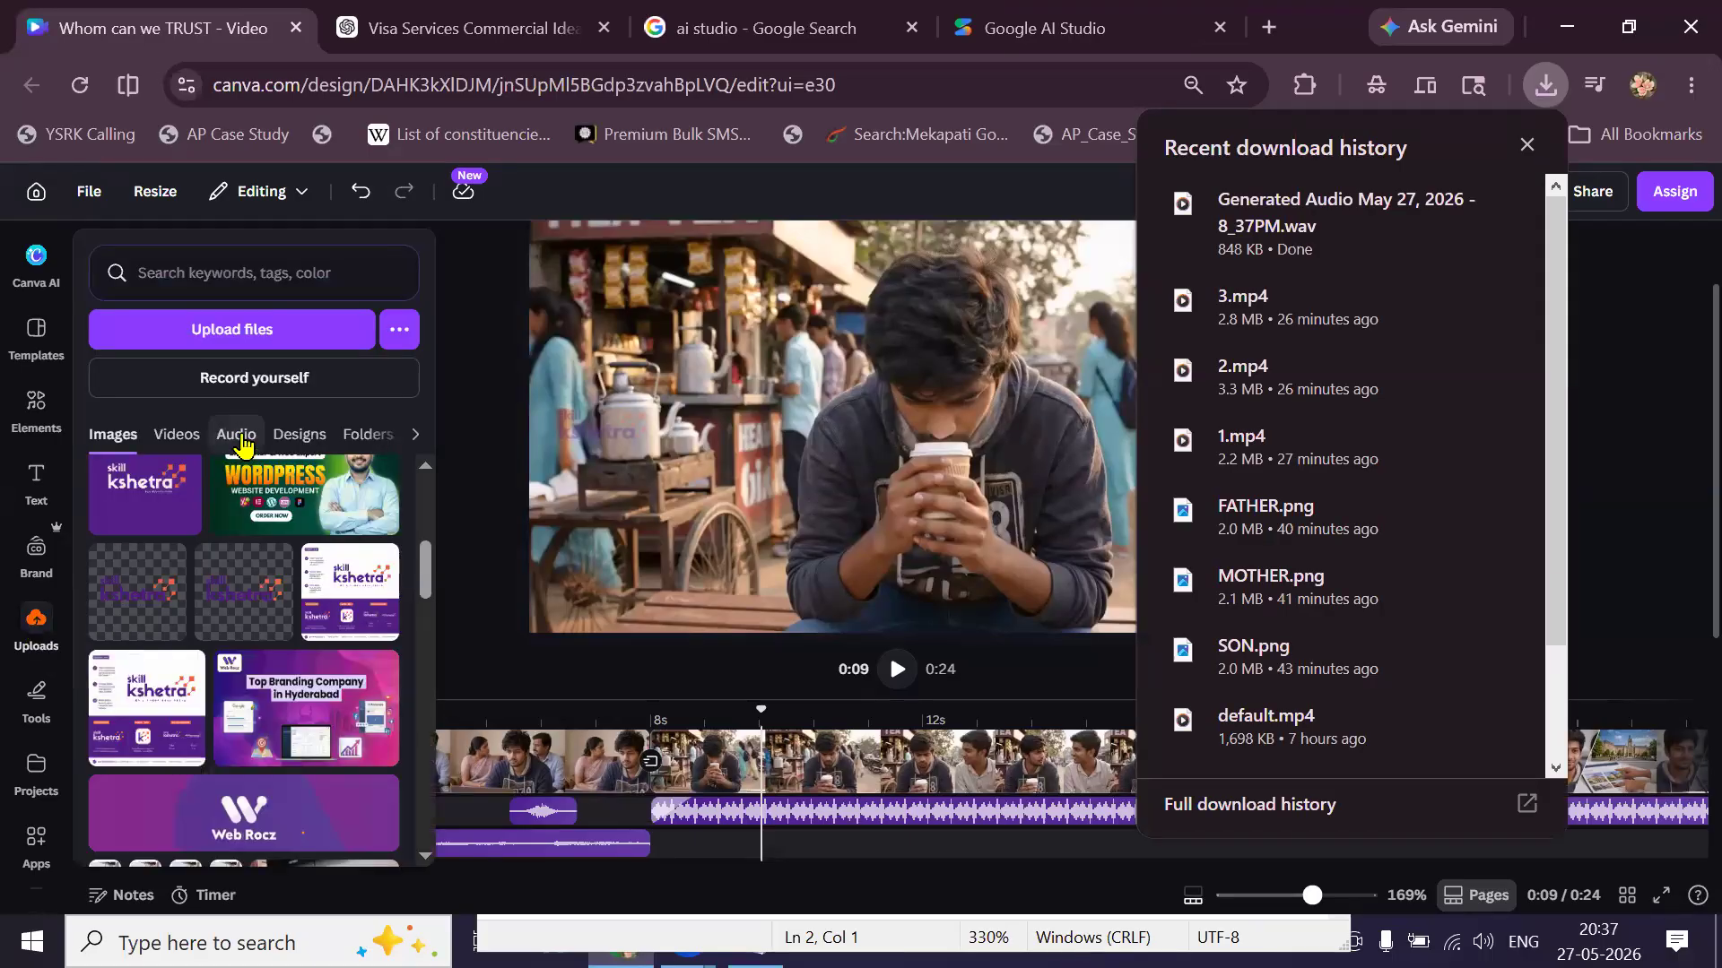
click(237, 435)
click(126, 517)
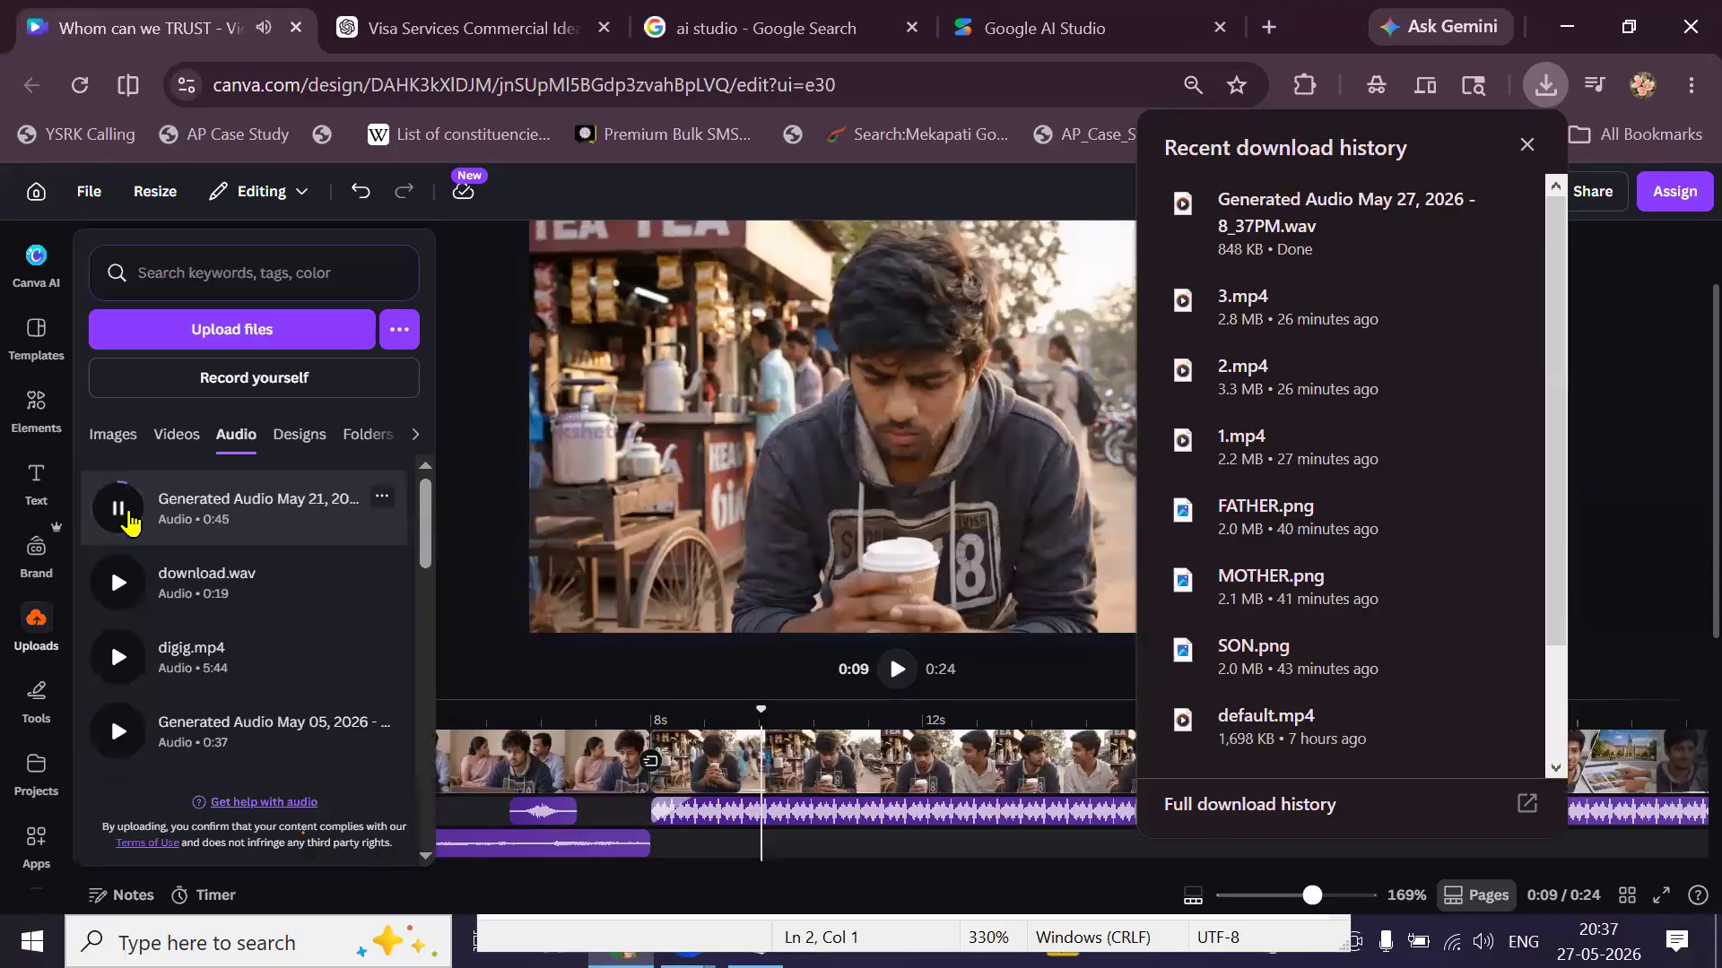
click(130, 523)
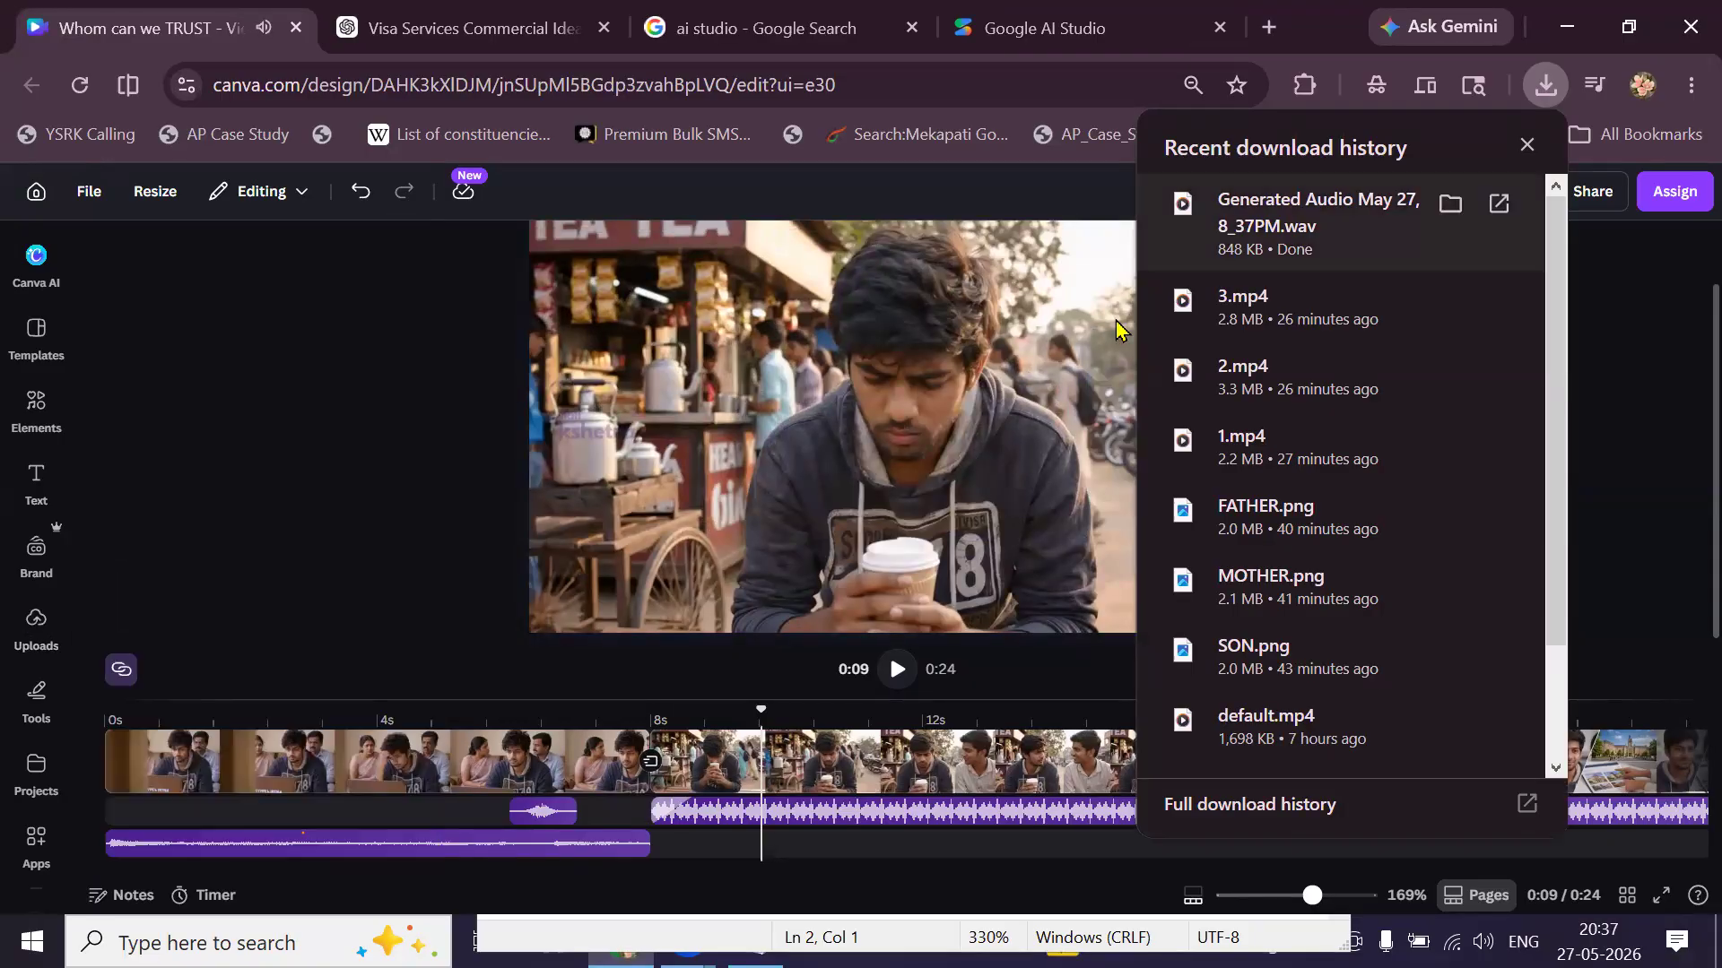
mouse_move(1301, 225)
mouse_down()
mouse_move(200, 568)
mouse_move(288, 684)
mouse_move(297, 813)
mouse_up()
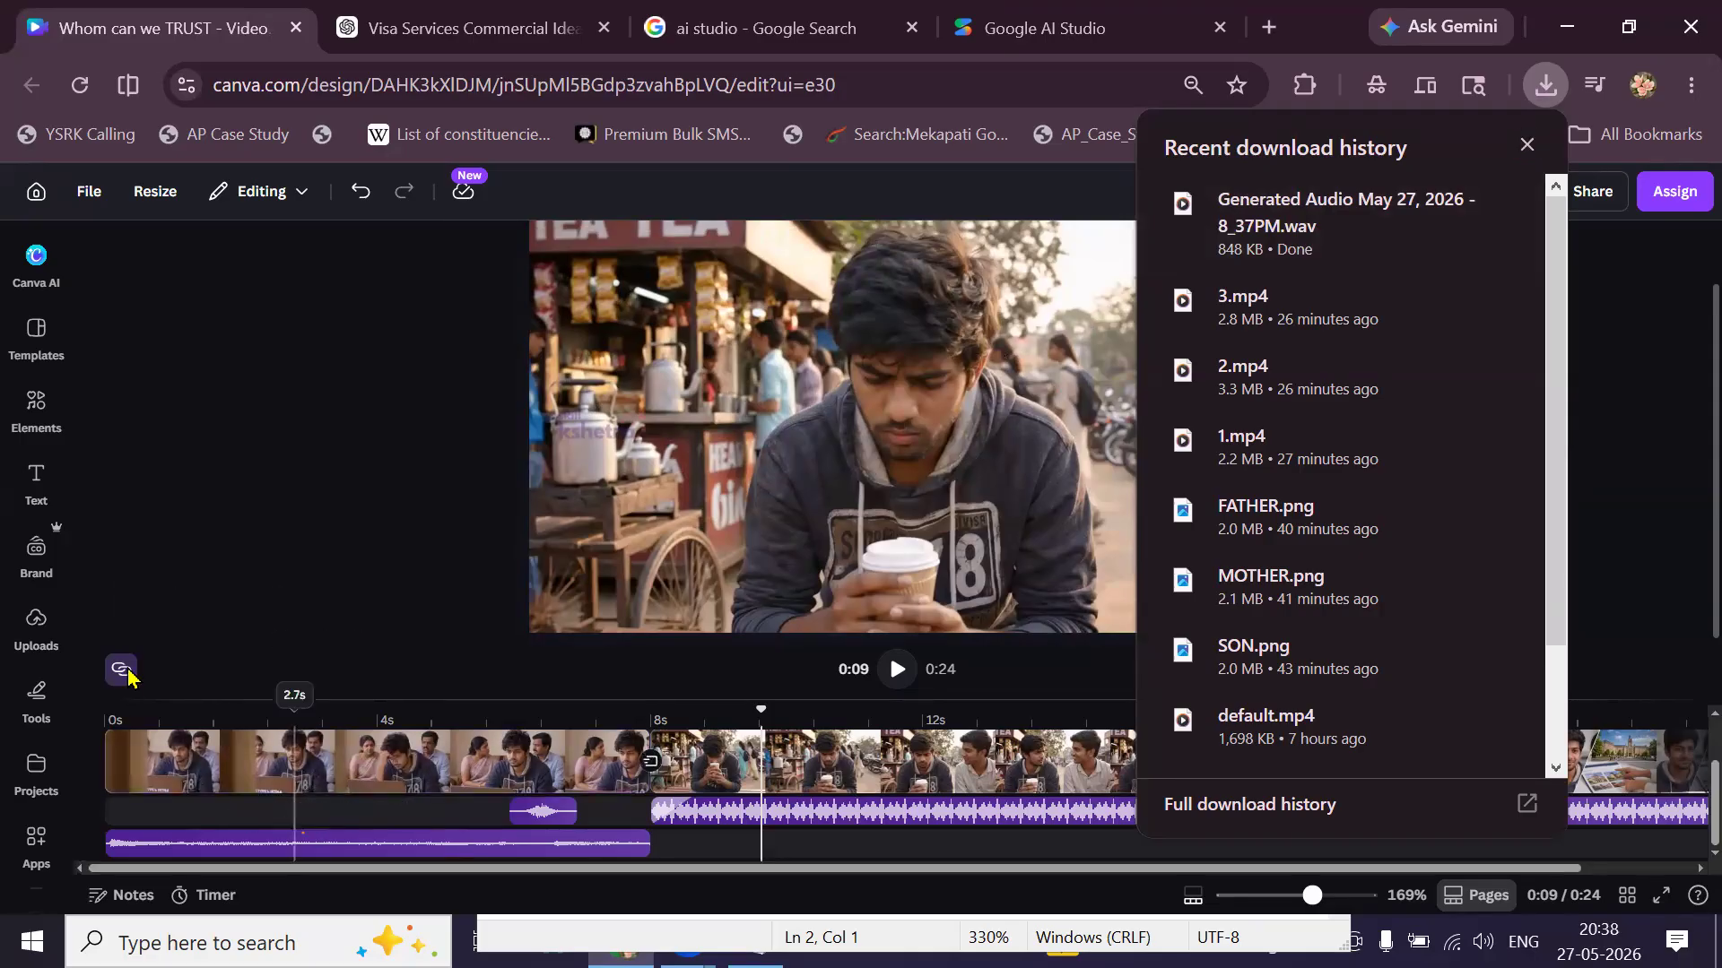
click(32, 625)
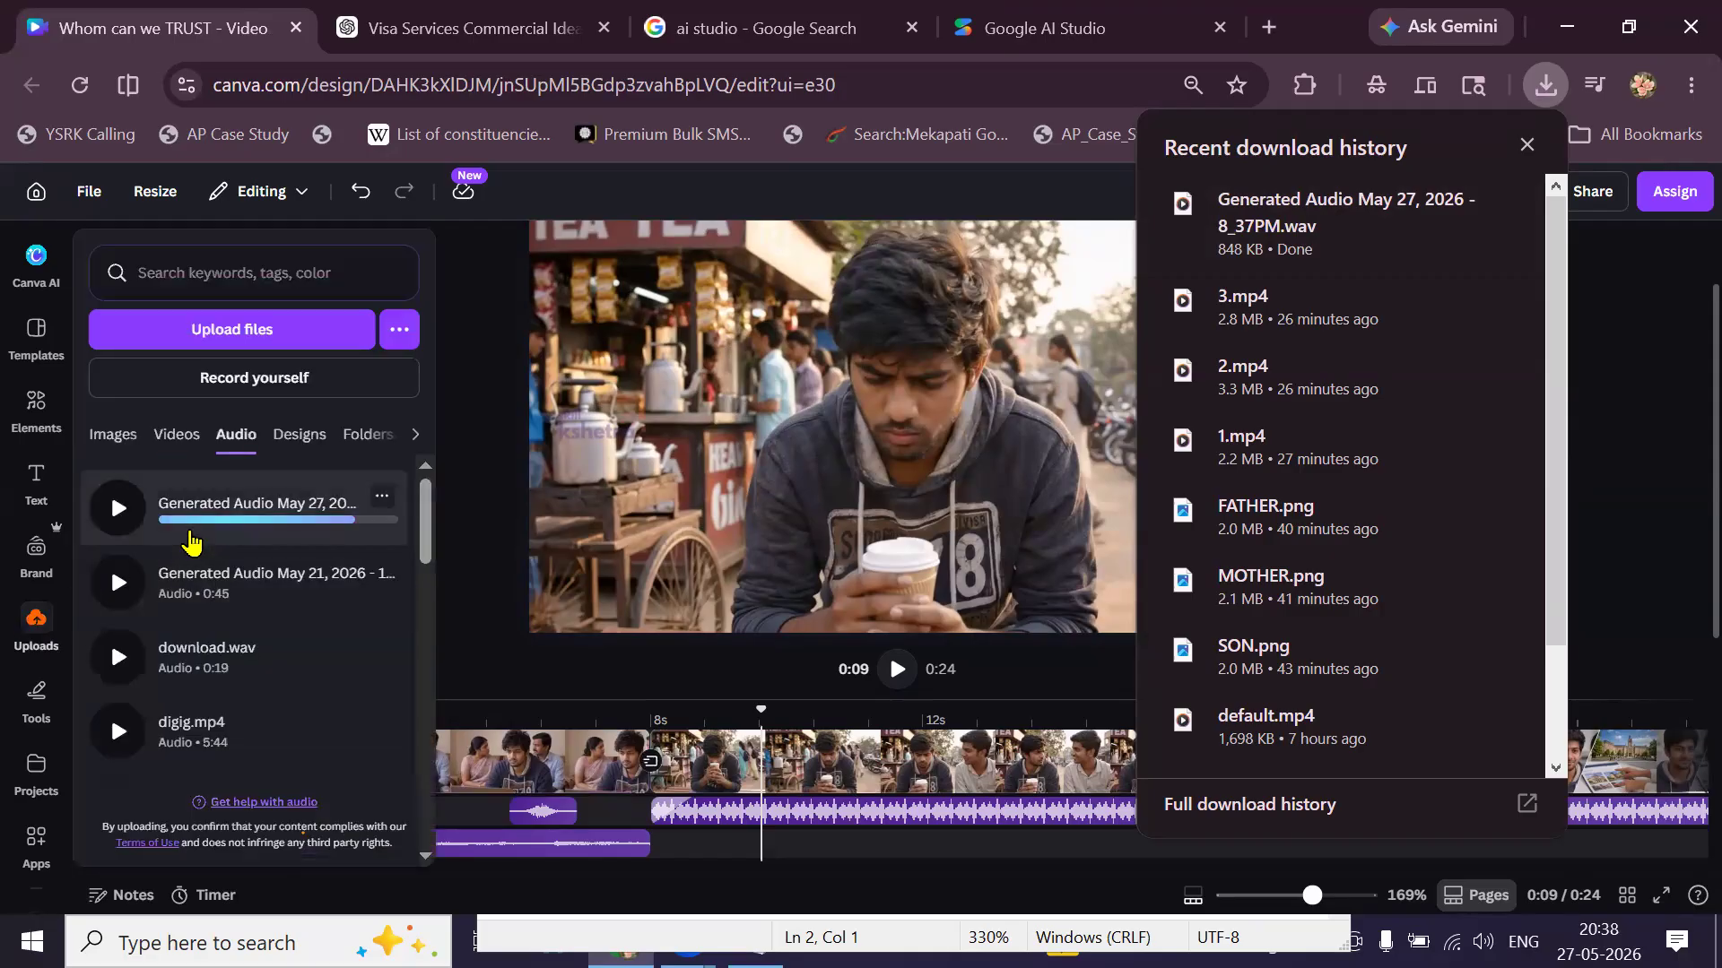
Add the 18.0s Generated Audio voice-over to the timeline starting at 0:00.
click(517, 619)
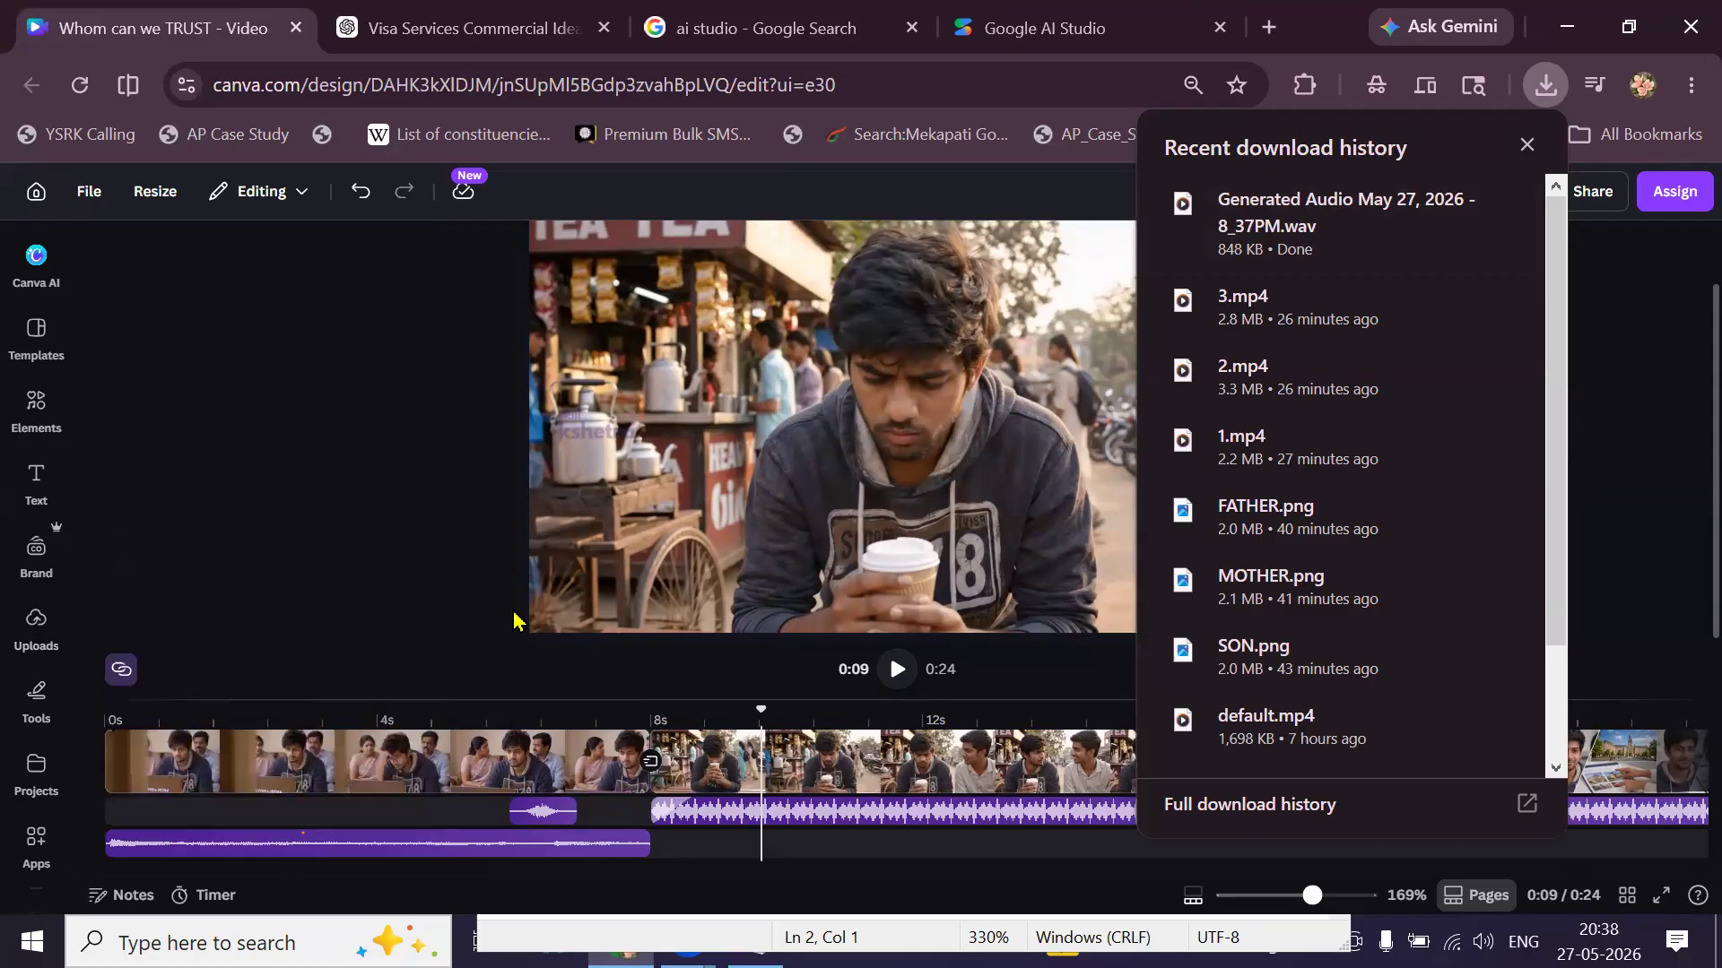
click(114, 737)
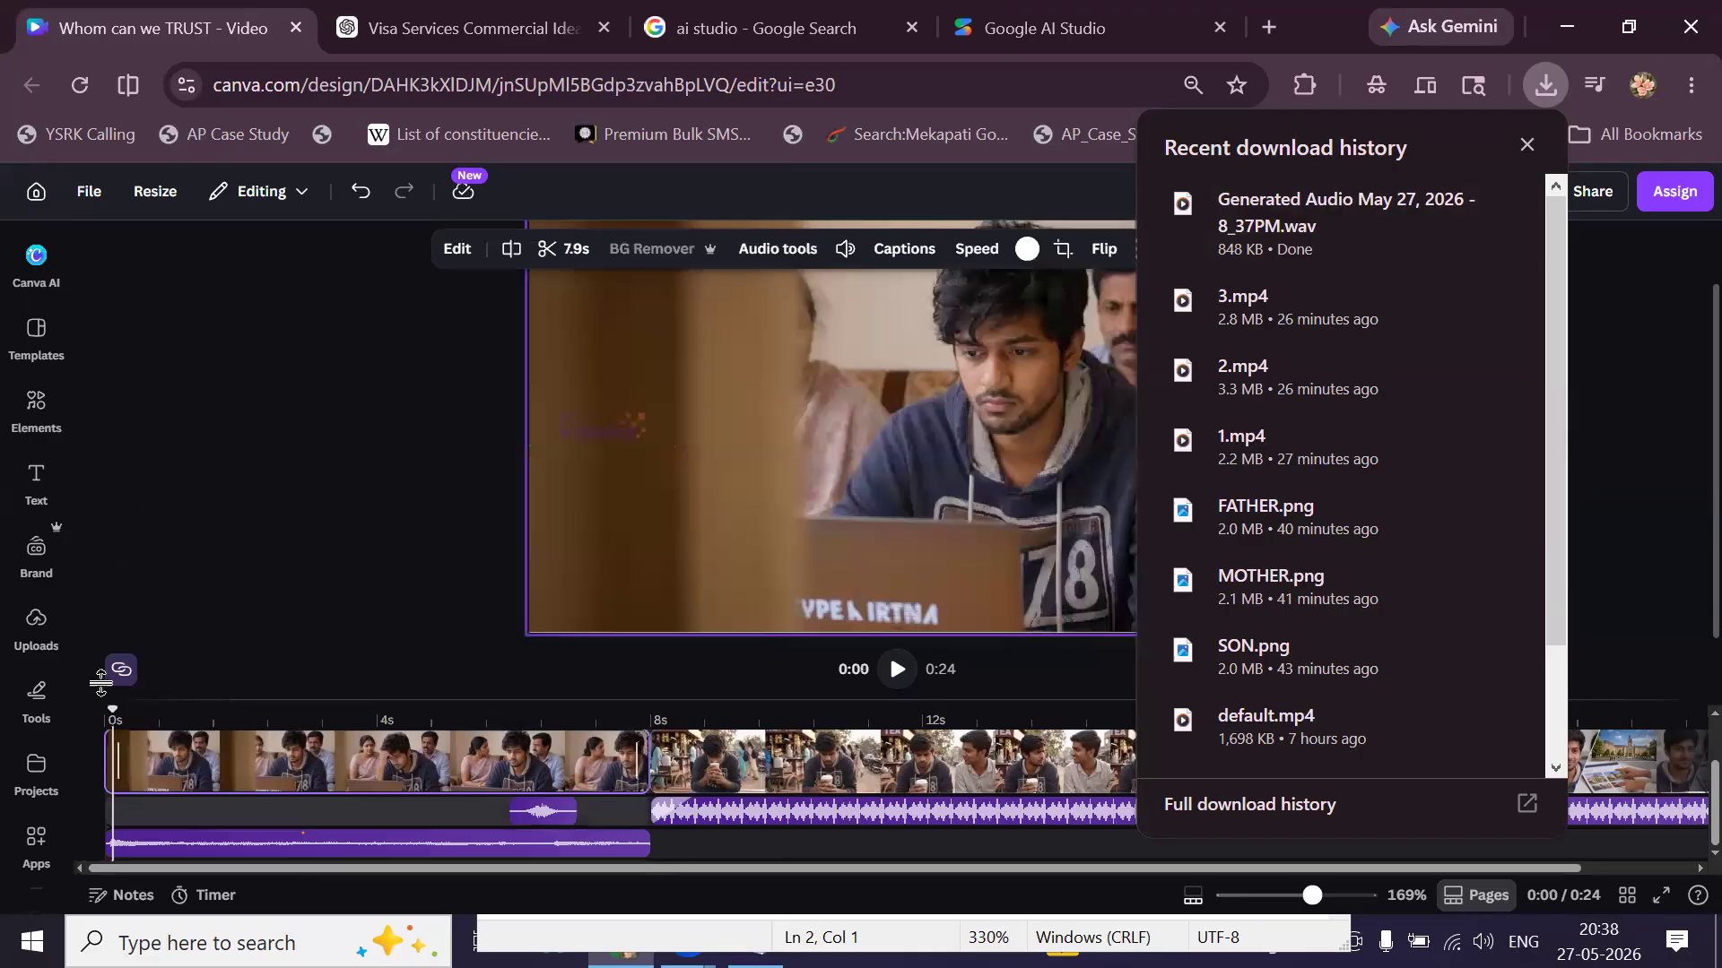
click(50, 644)
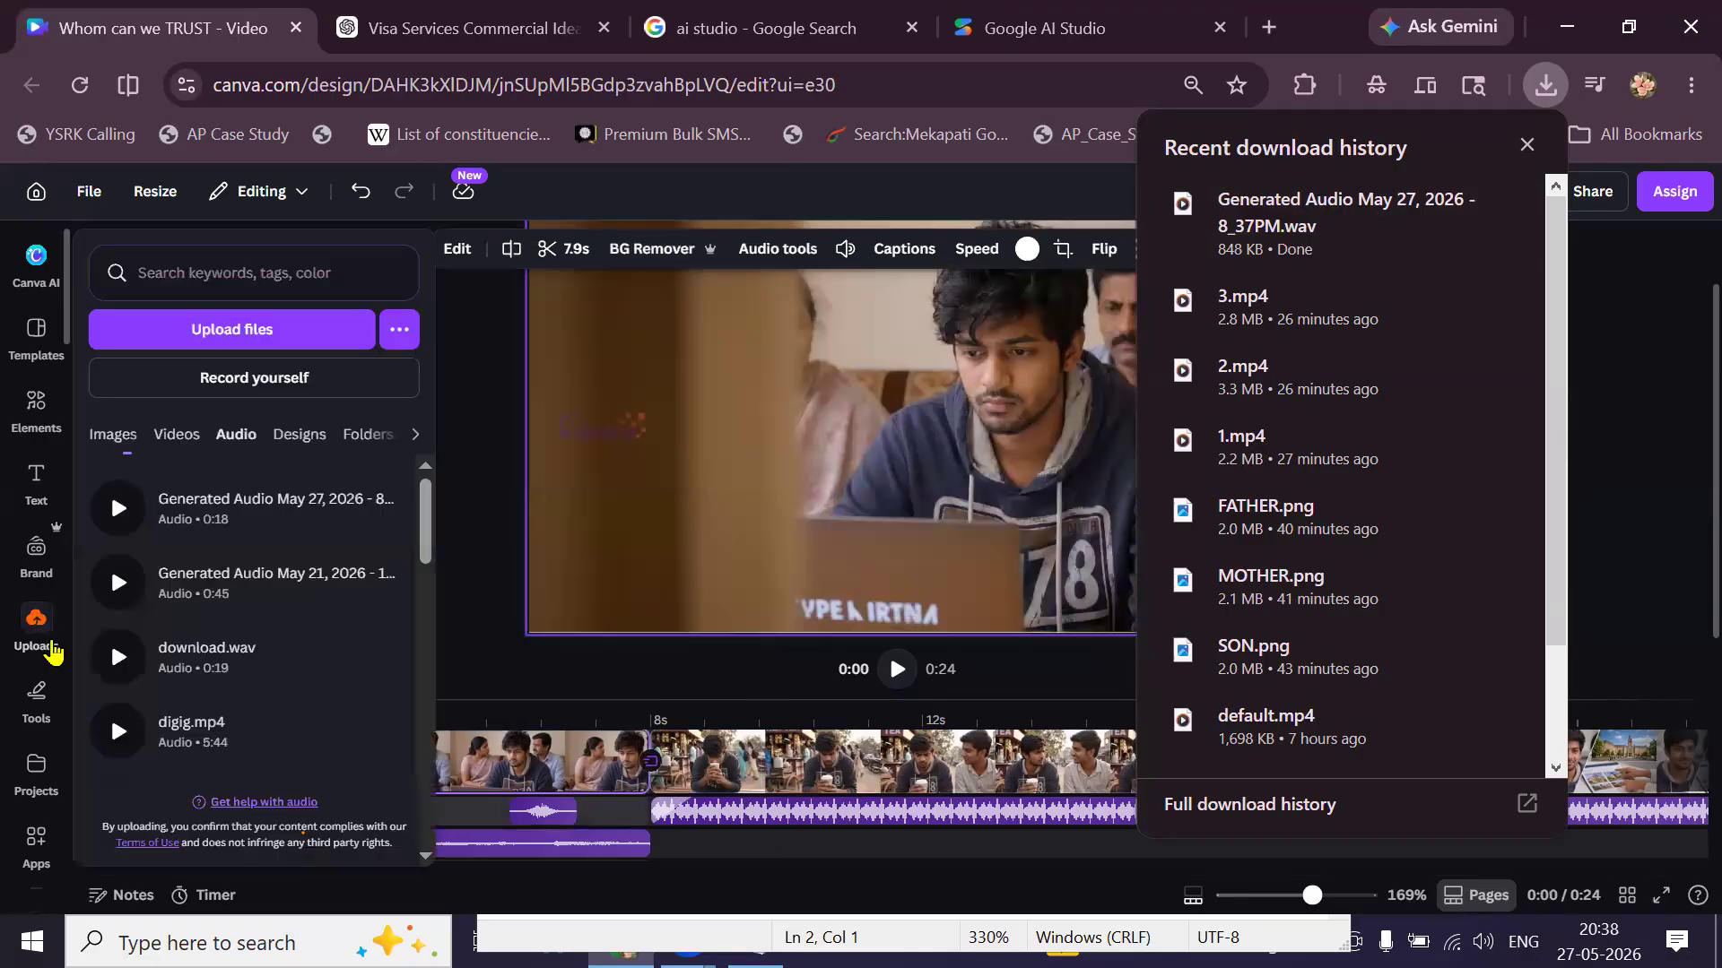
click(180, 527)
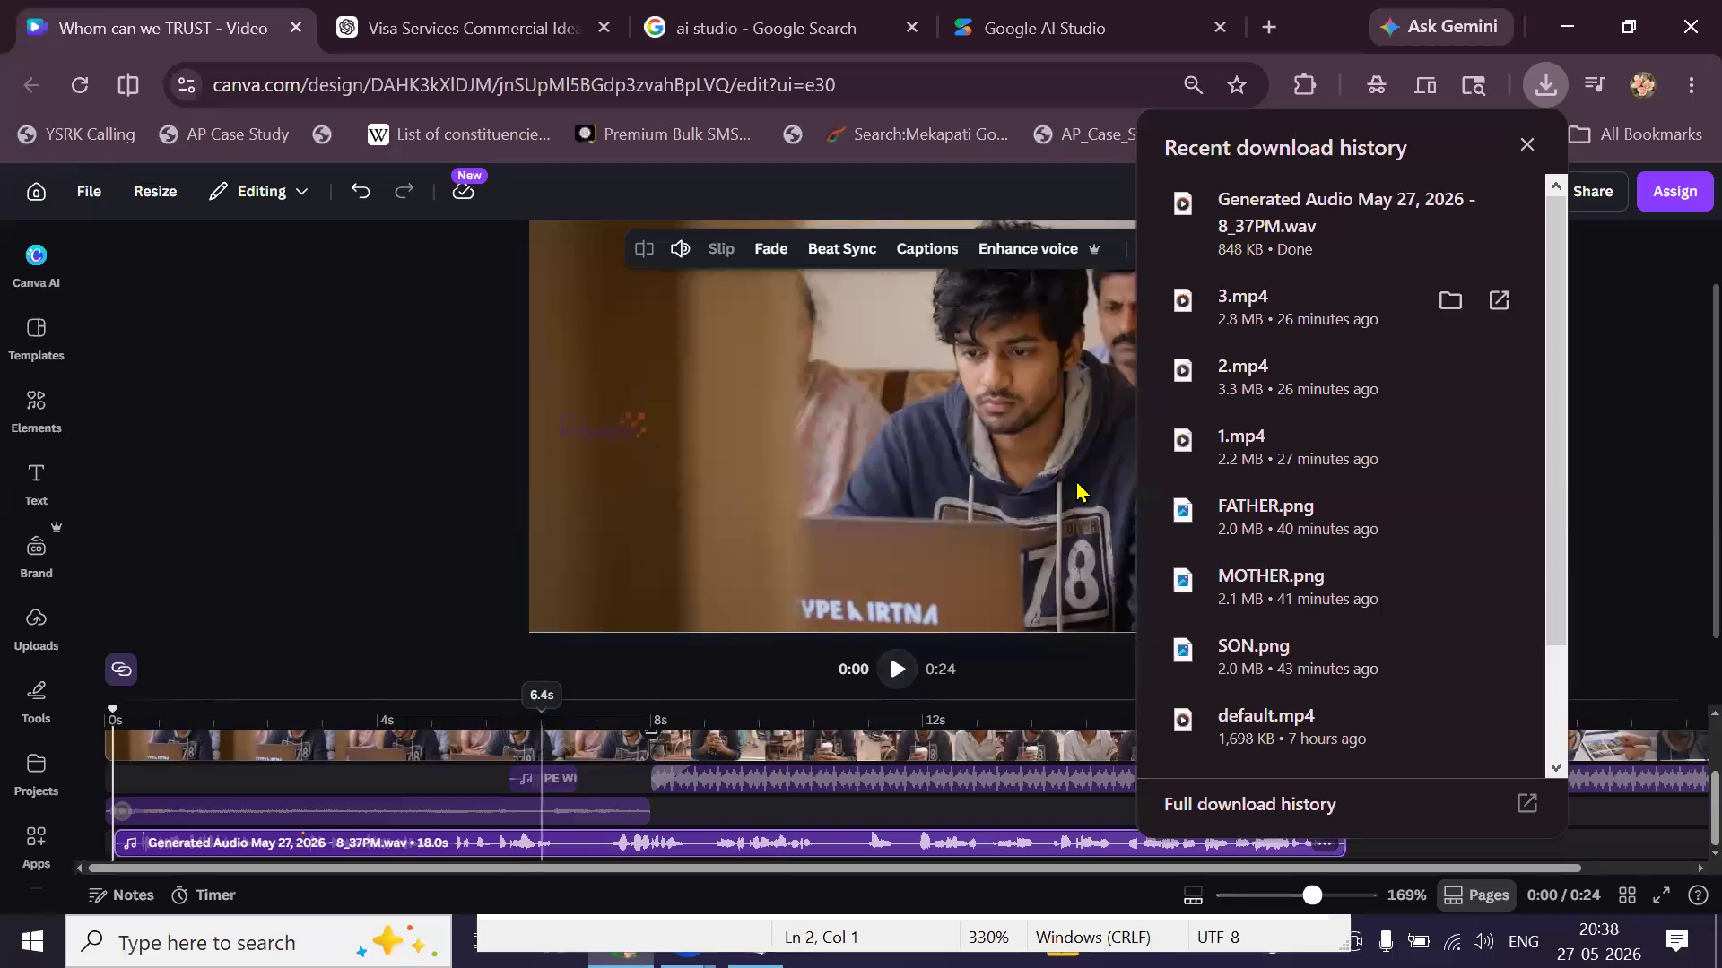
Lower the first 7.9s video clip's own volume to 1.
click(1525, 145)
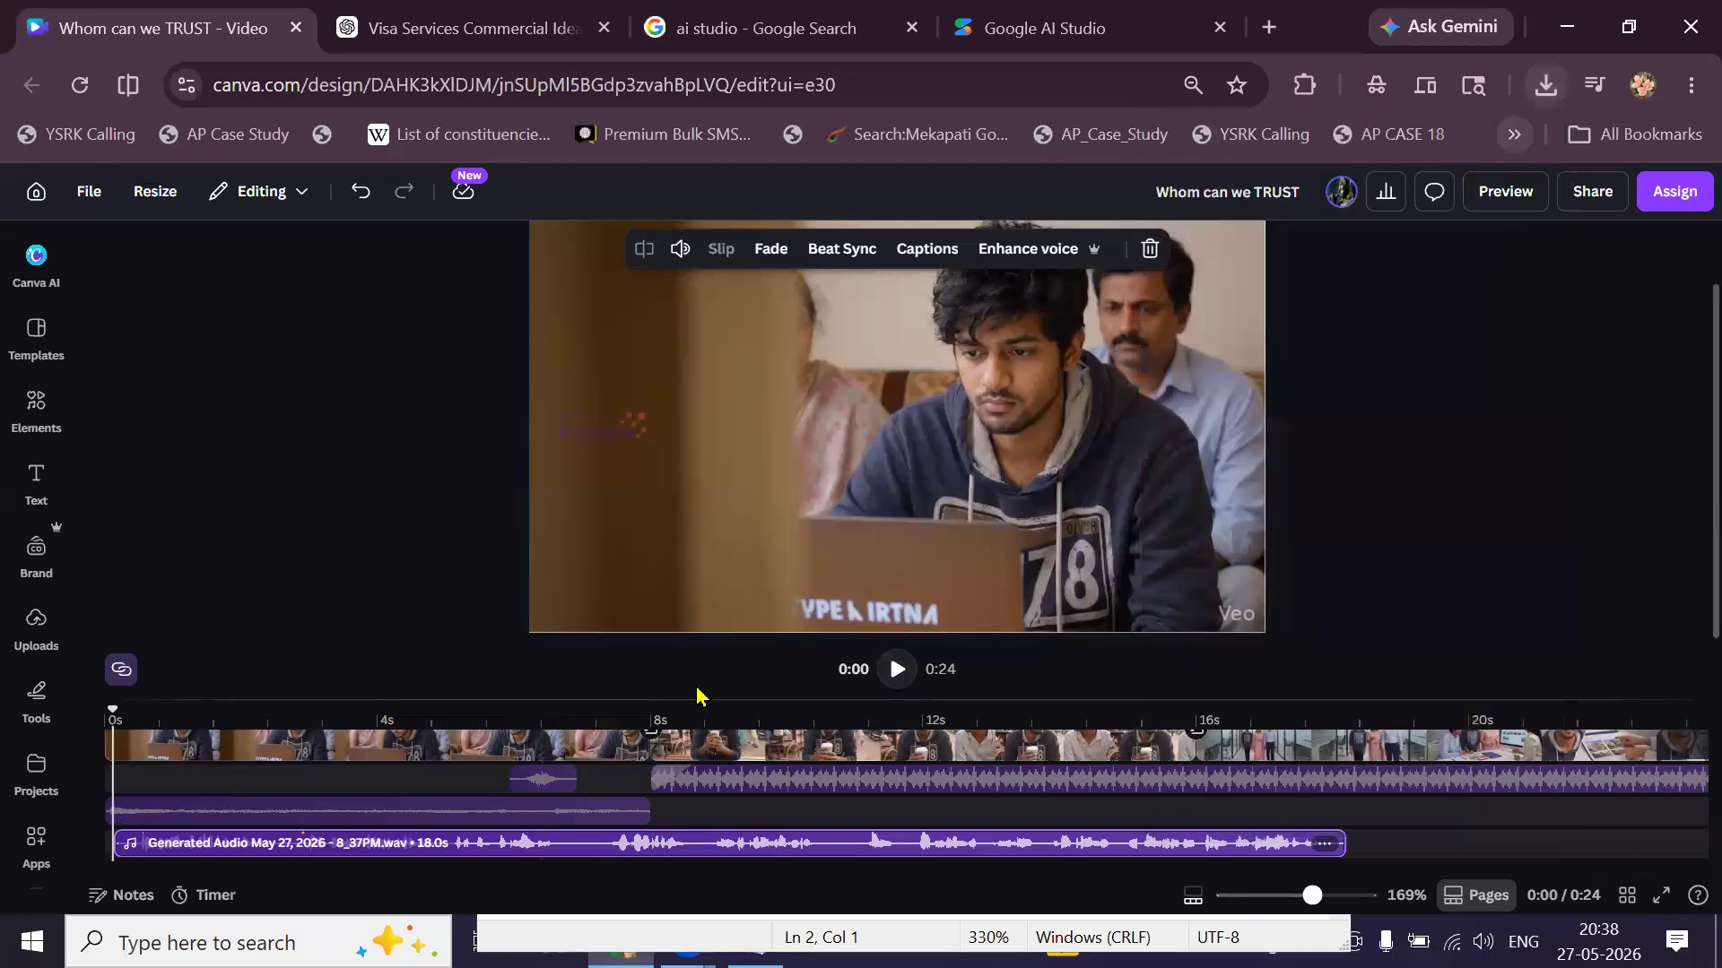
click(518, 753)
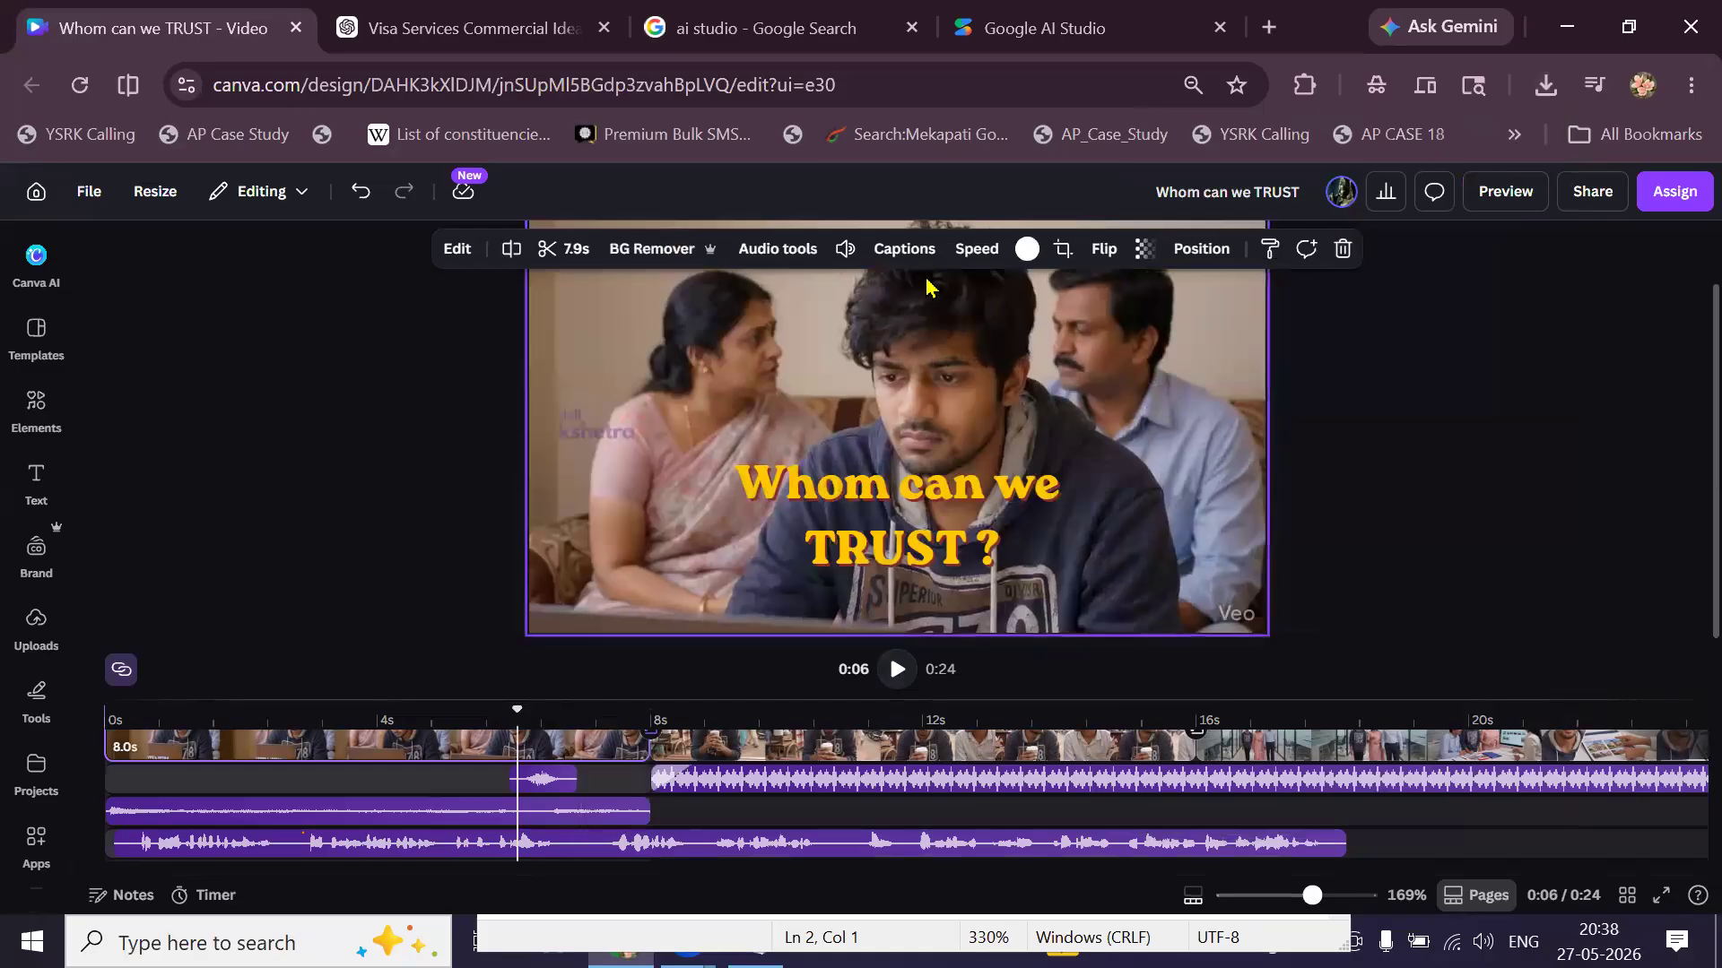
click(846, 251)
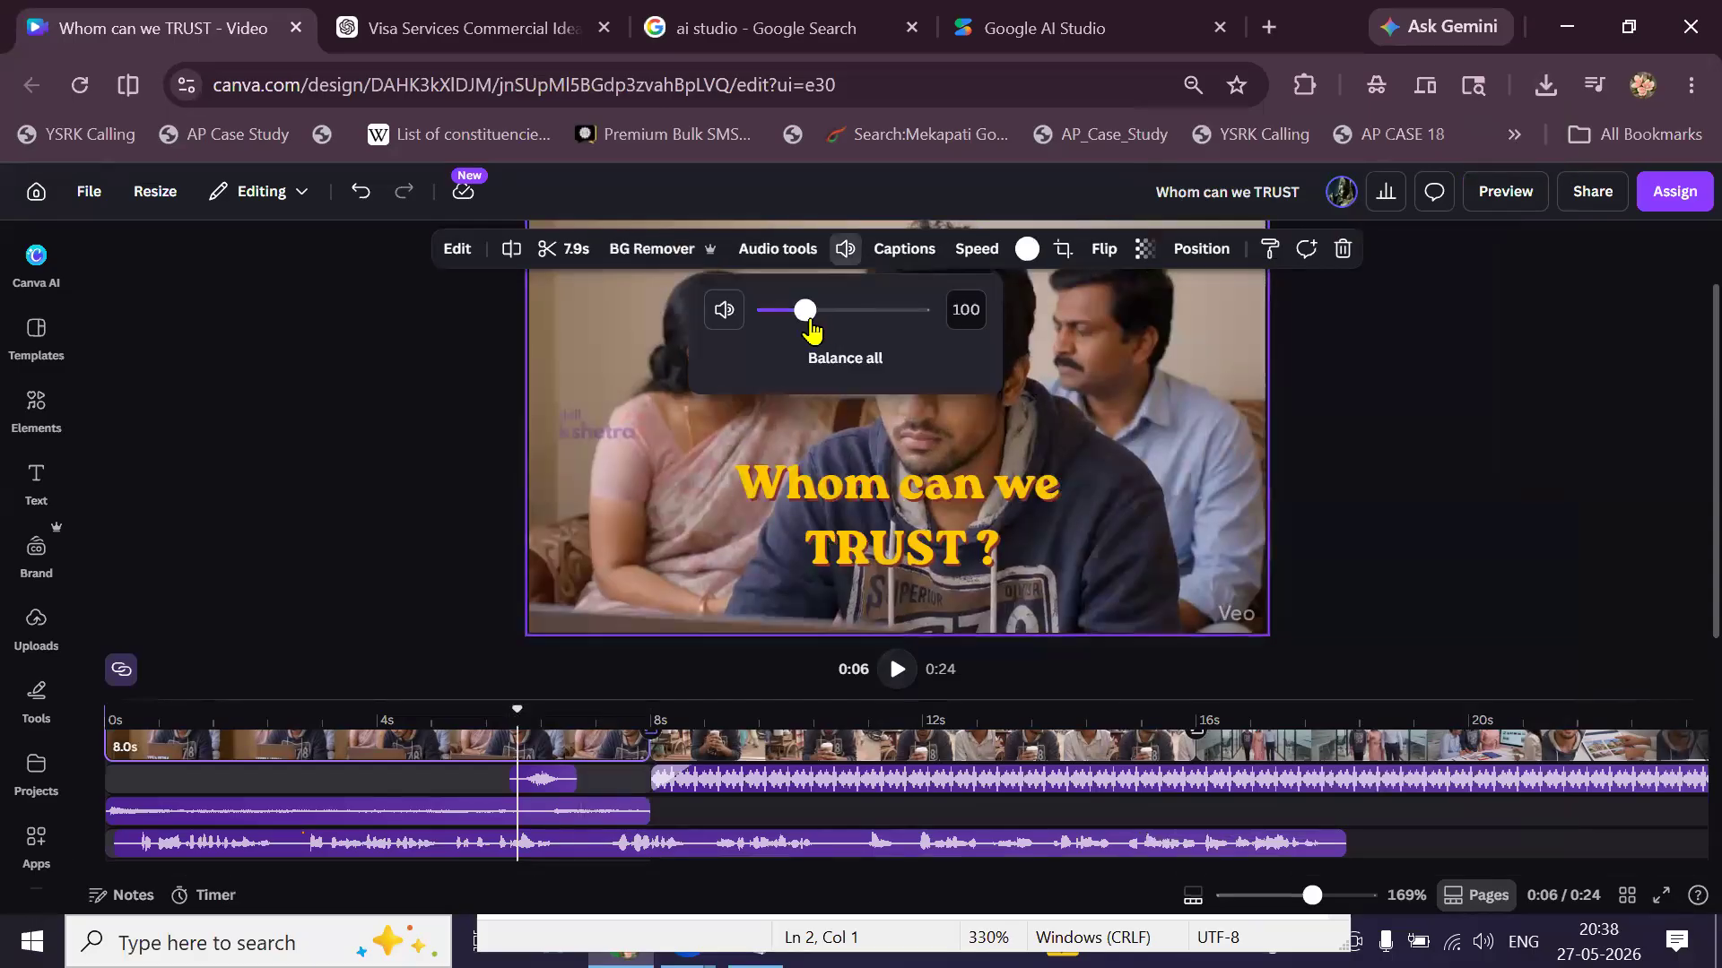
drag(804, 314, 762, 324)
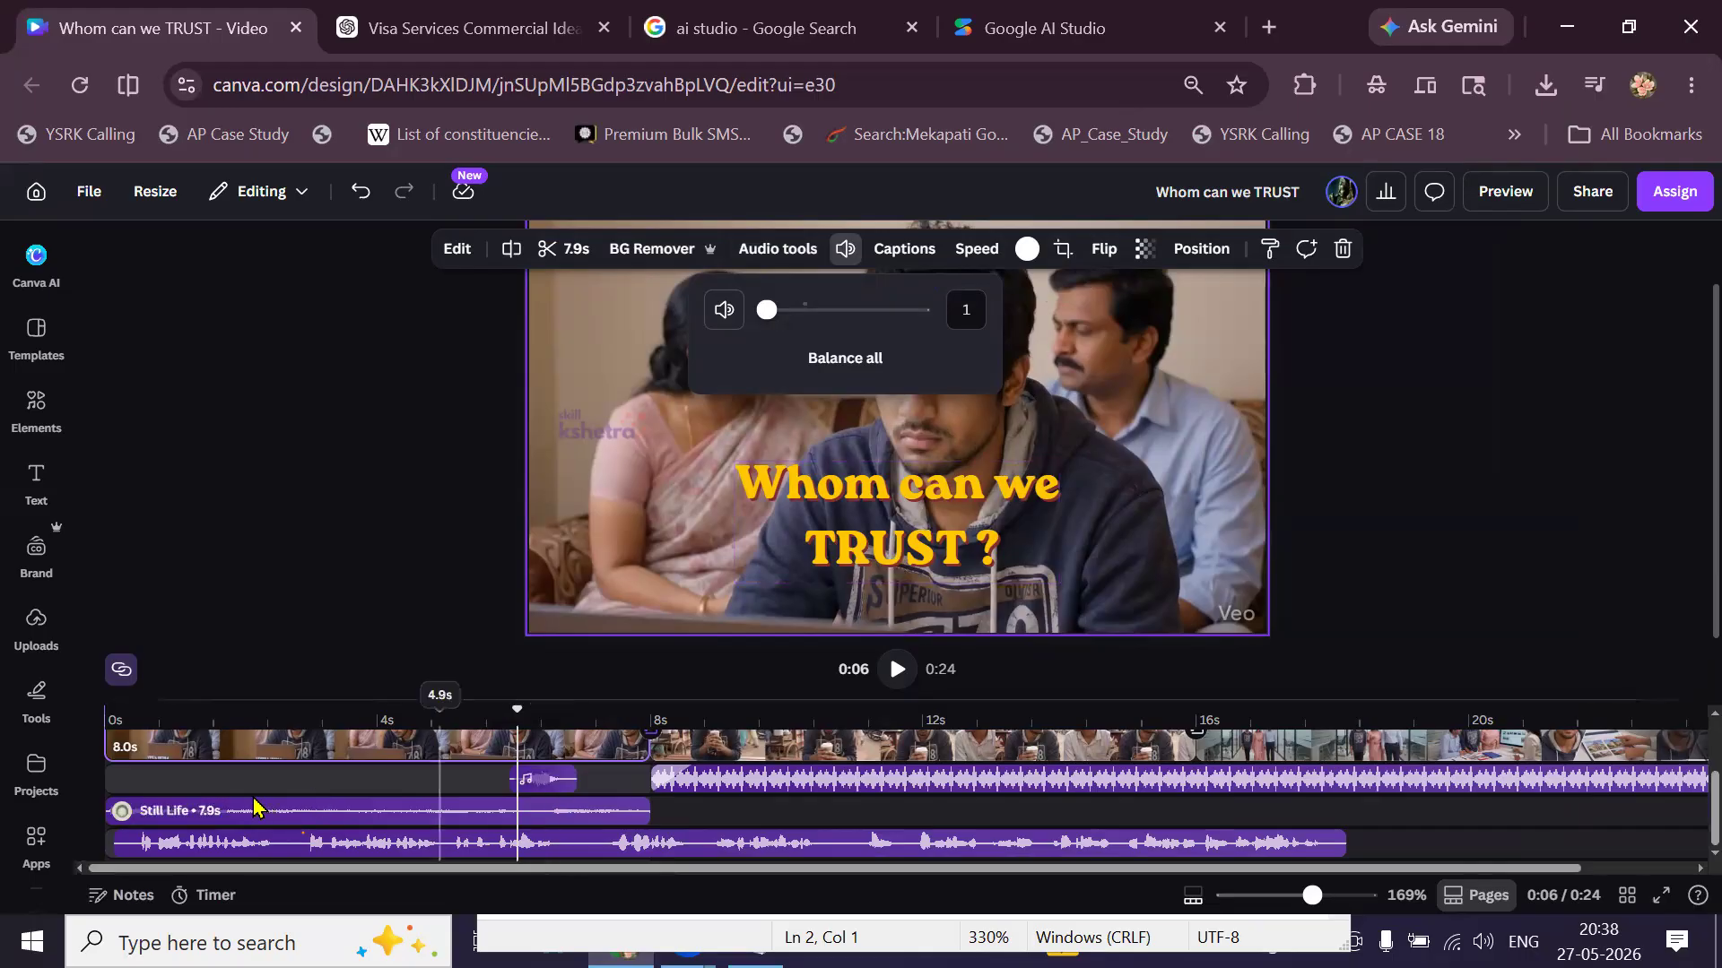
click(155, 804)
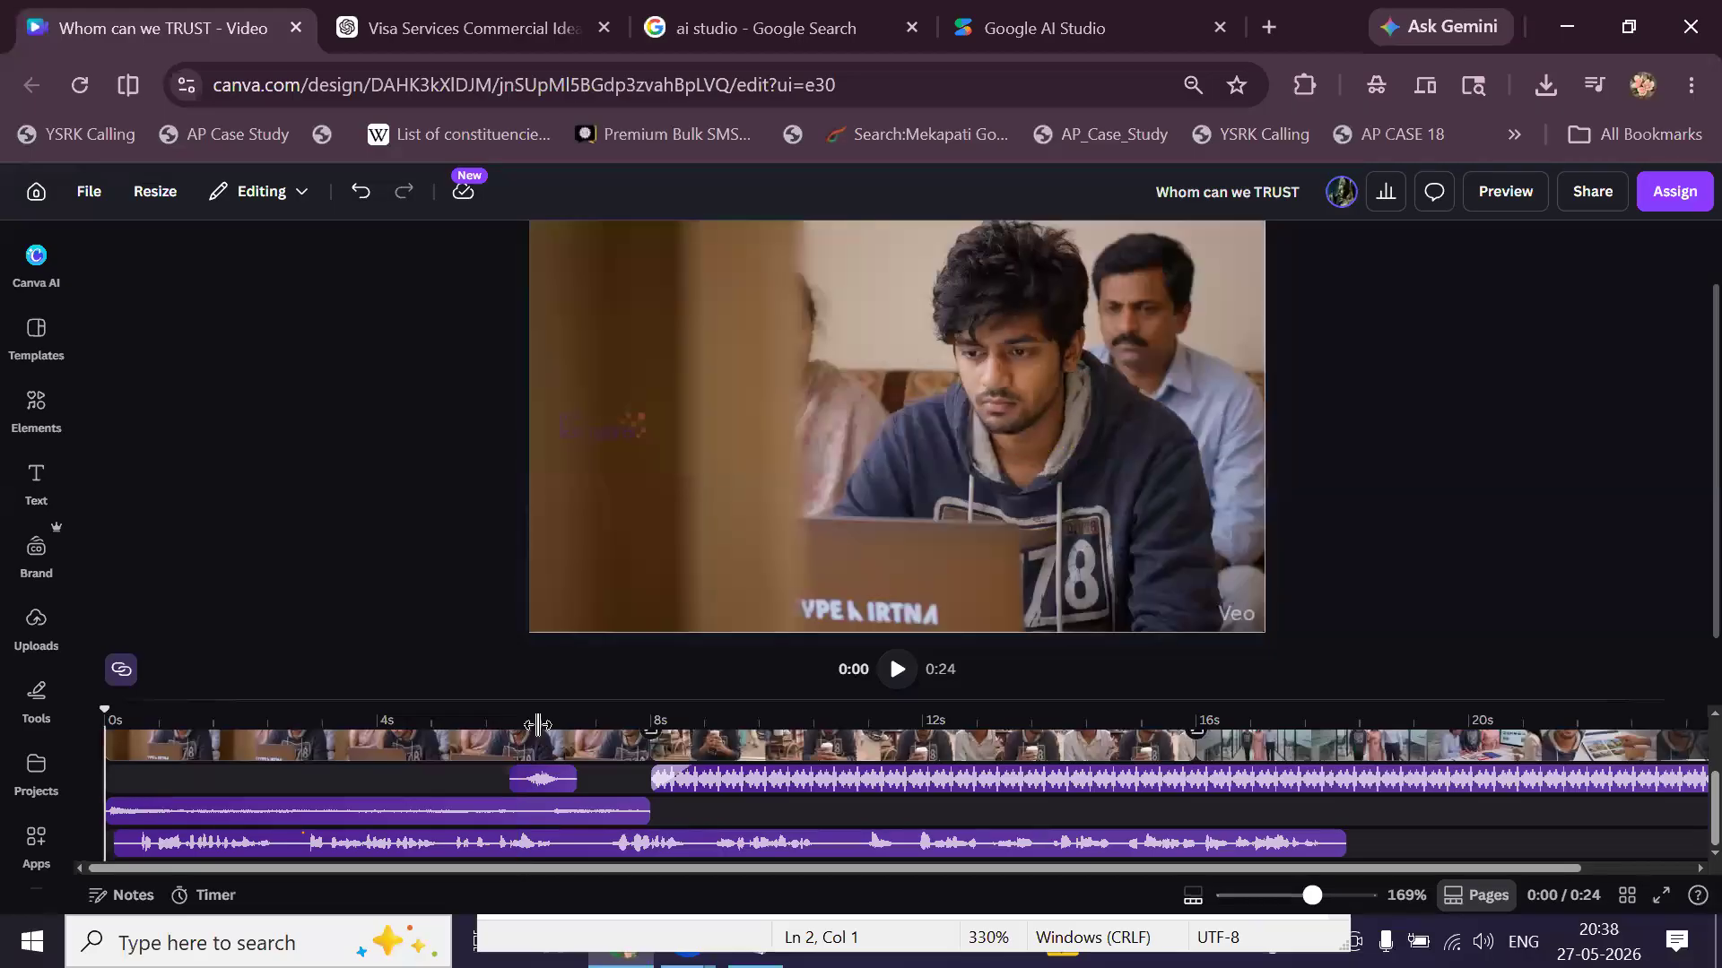
Trim the Still Life music to end at 6.9s and select the tea-stall clip at 11.6s.
click(899, 671)
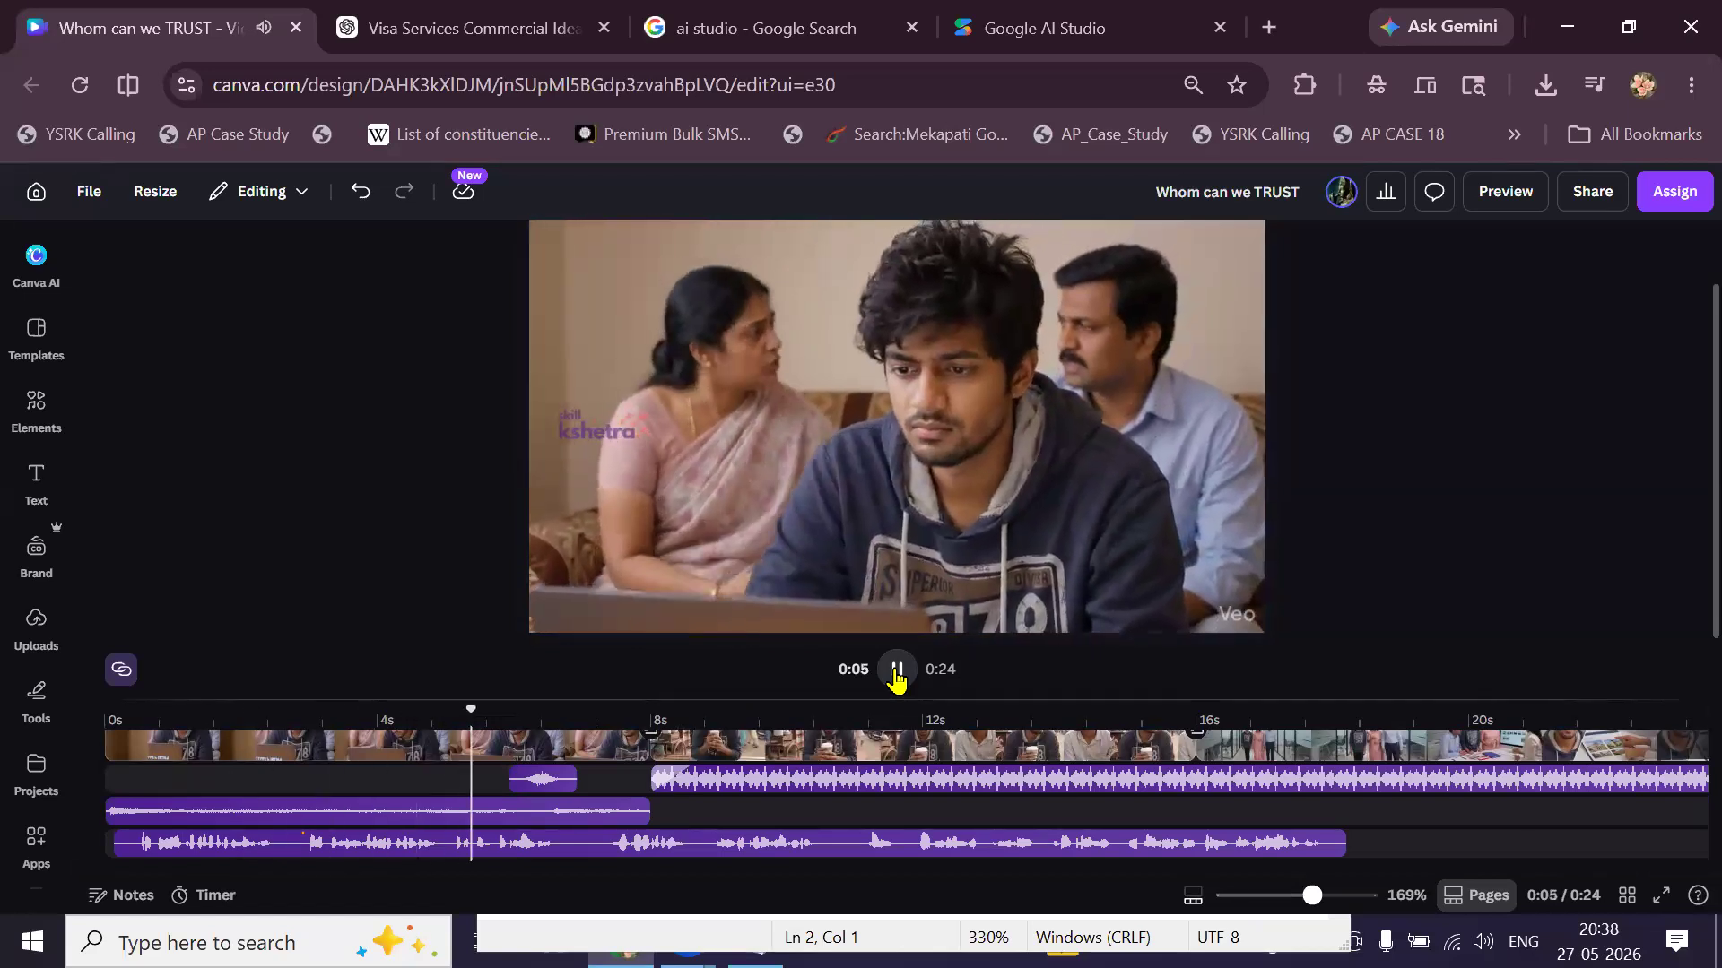
click(896, 673)
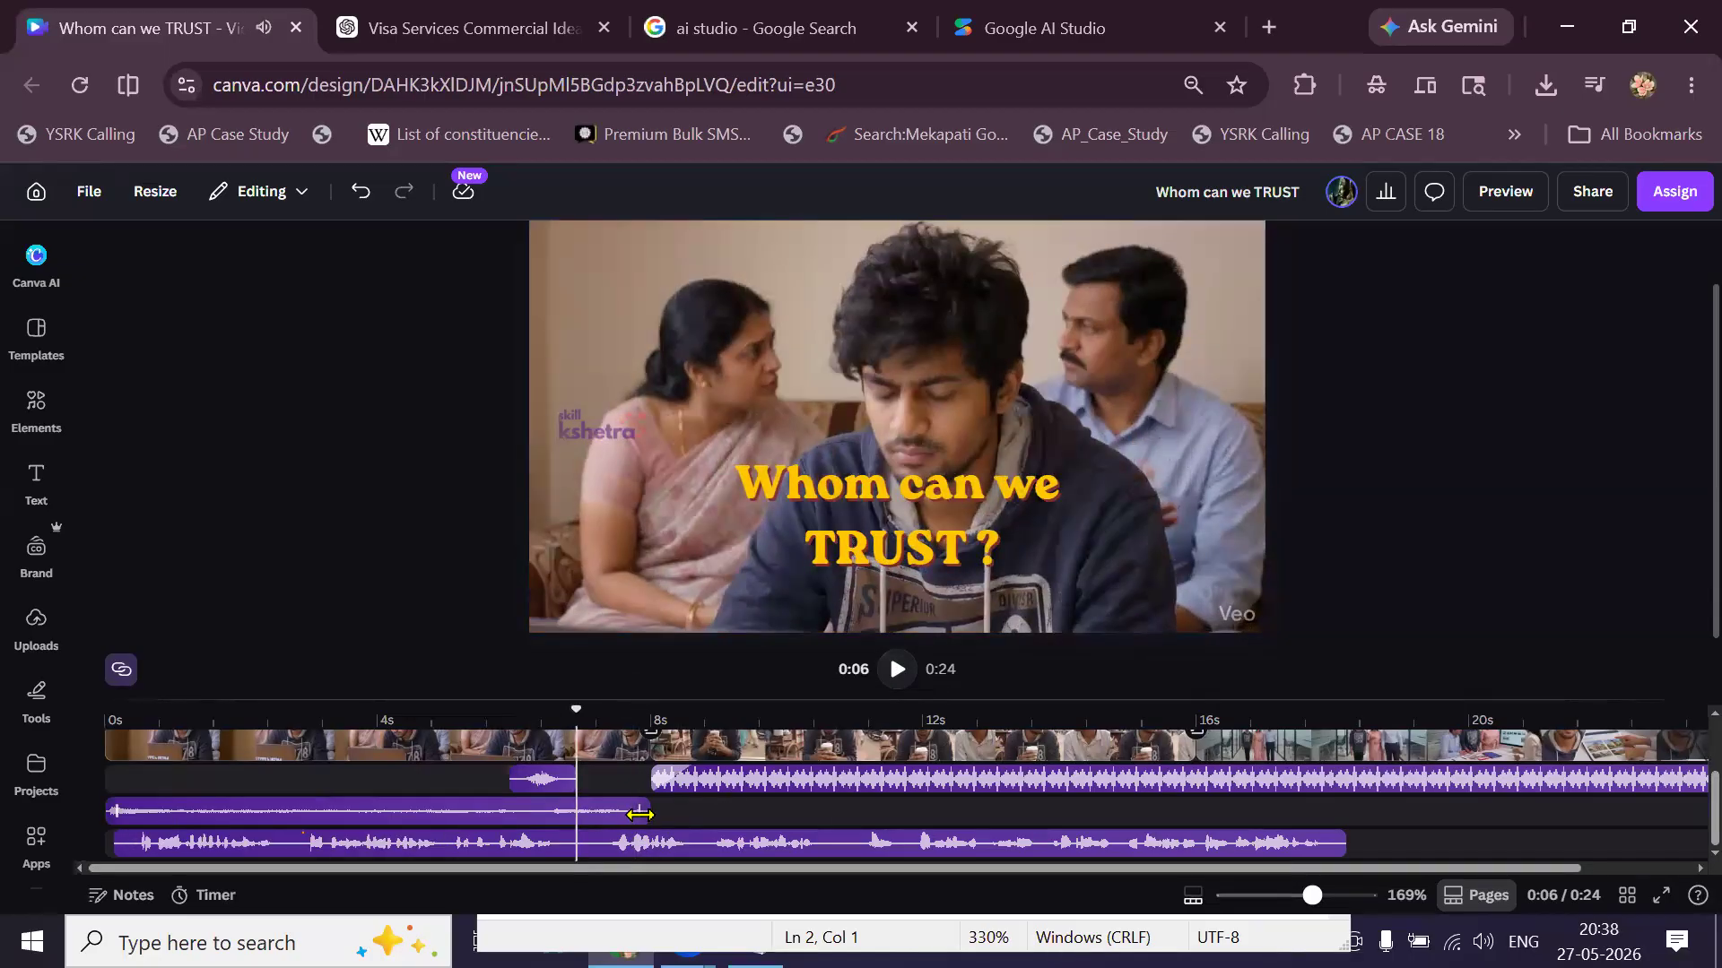
drag(610, 814, 570, 825)
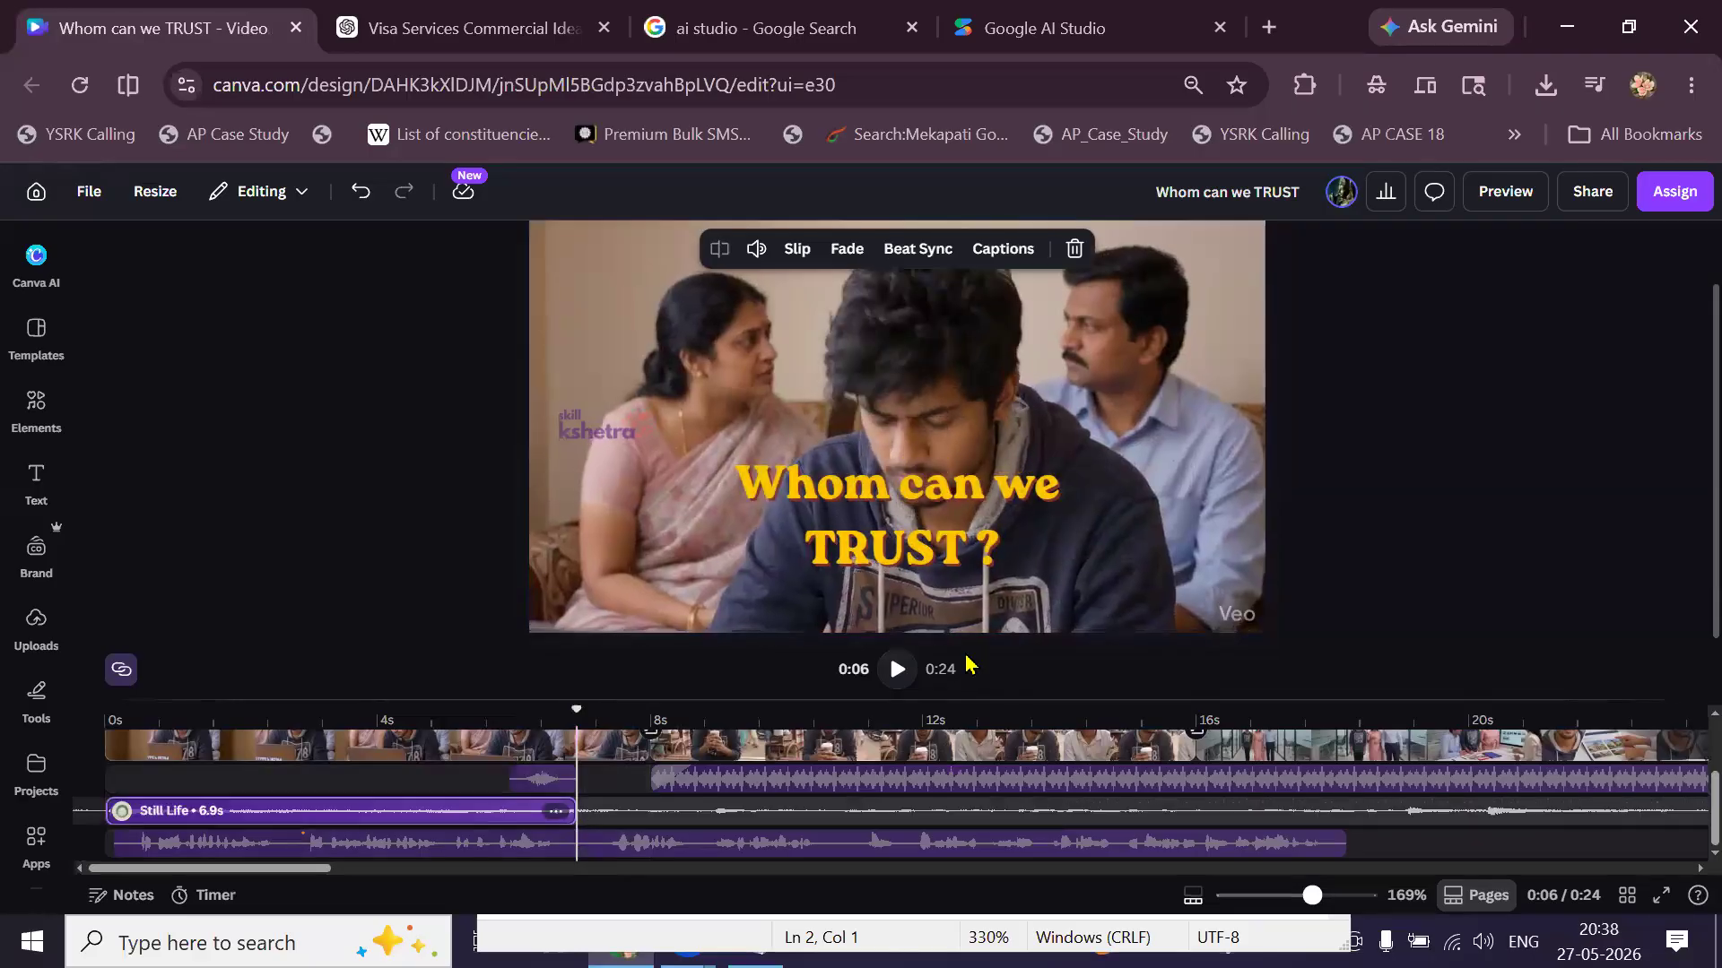
click(899, 674)
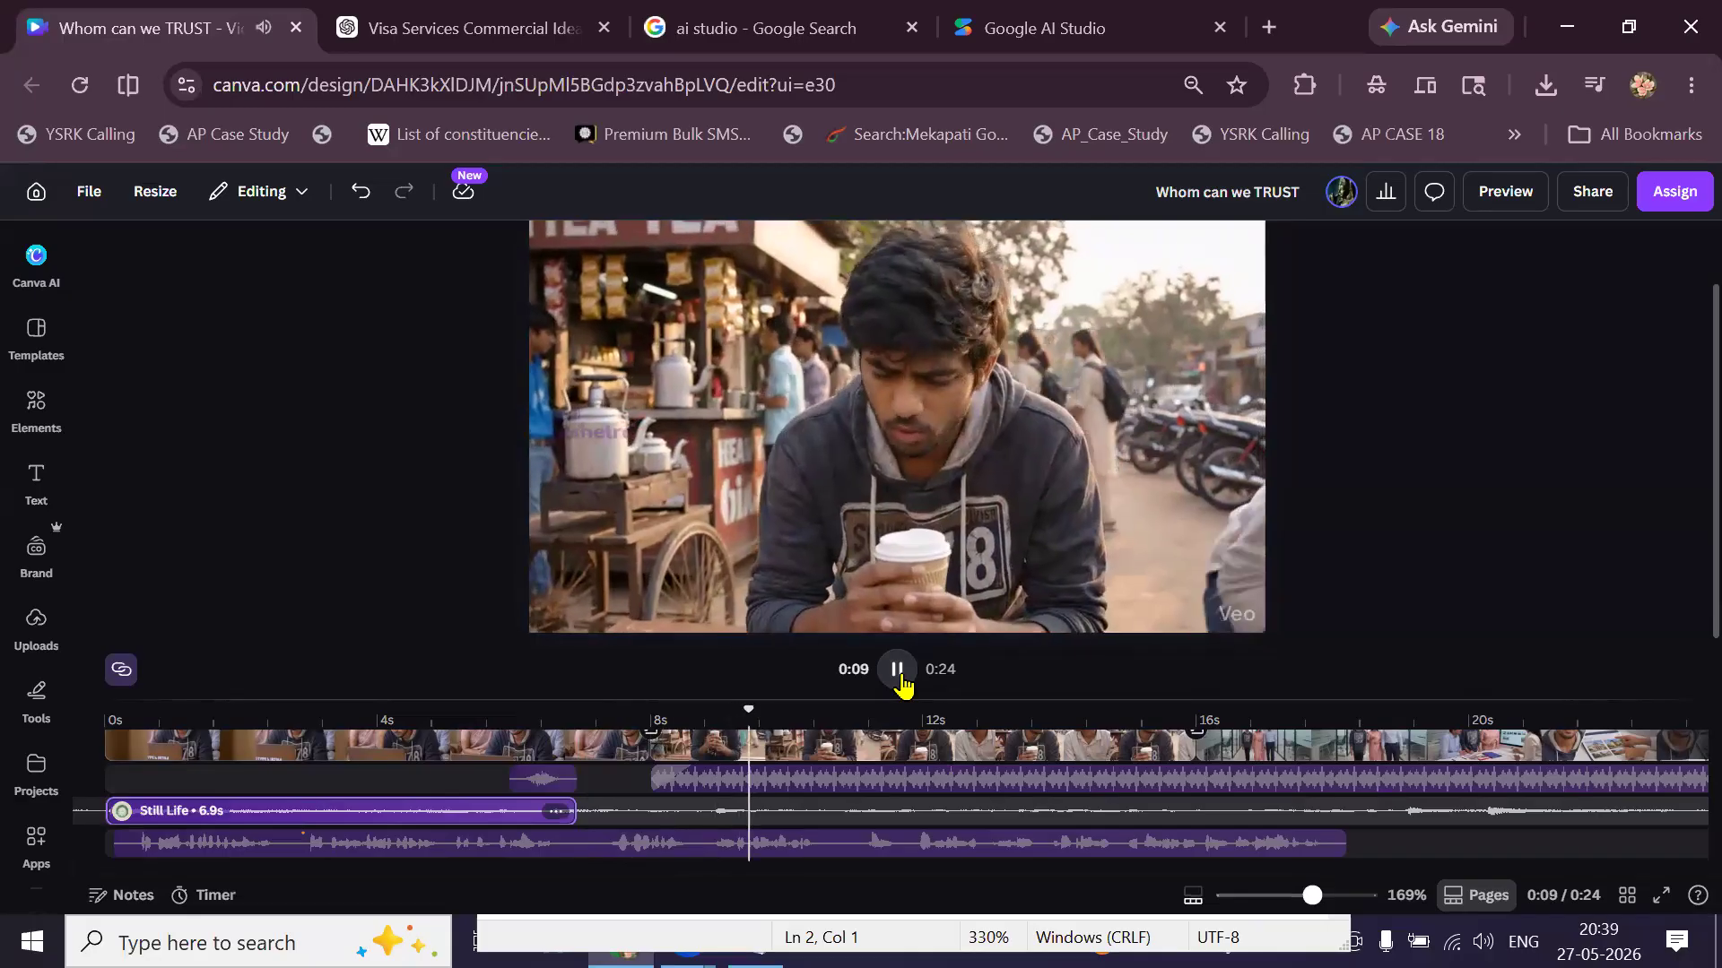
click(897, 673)
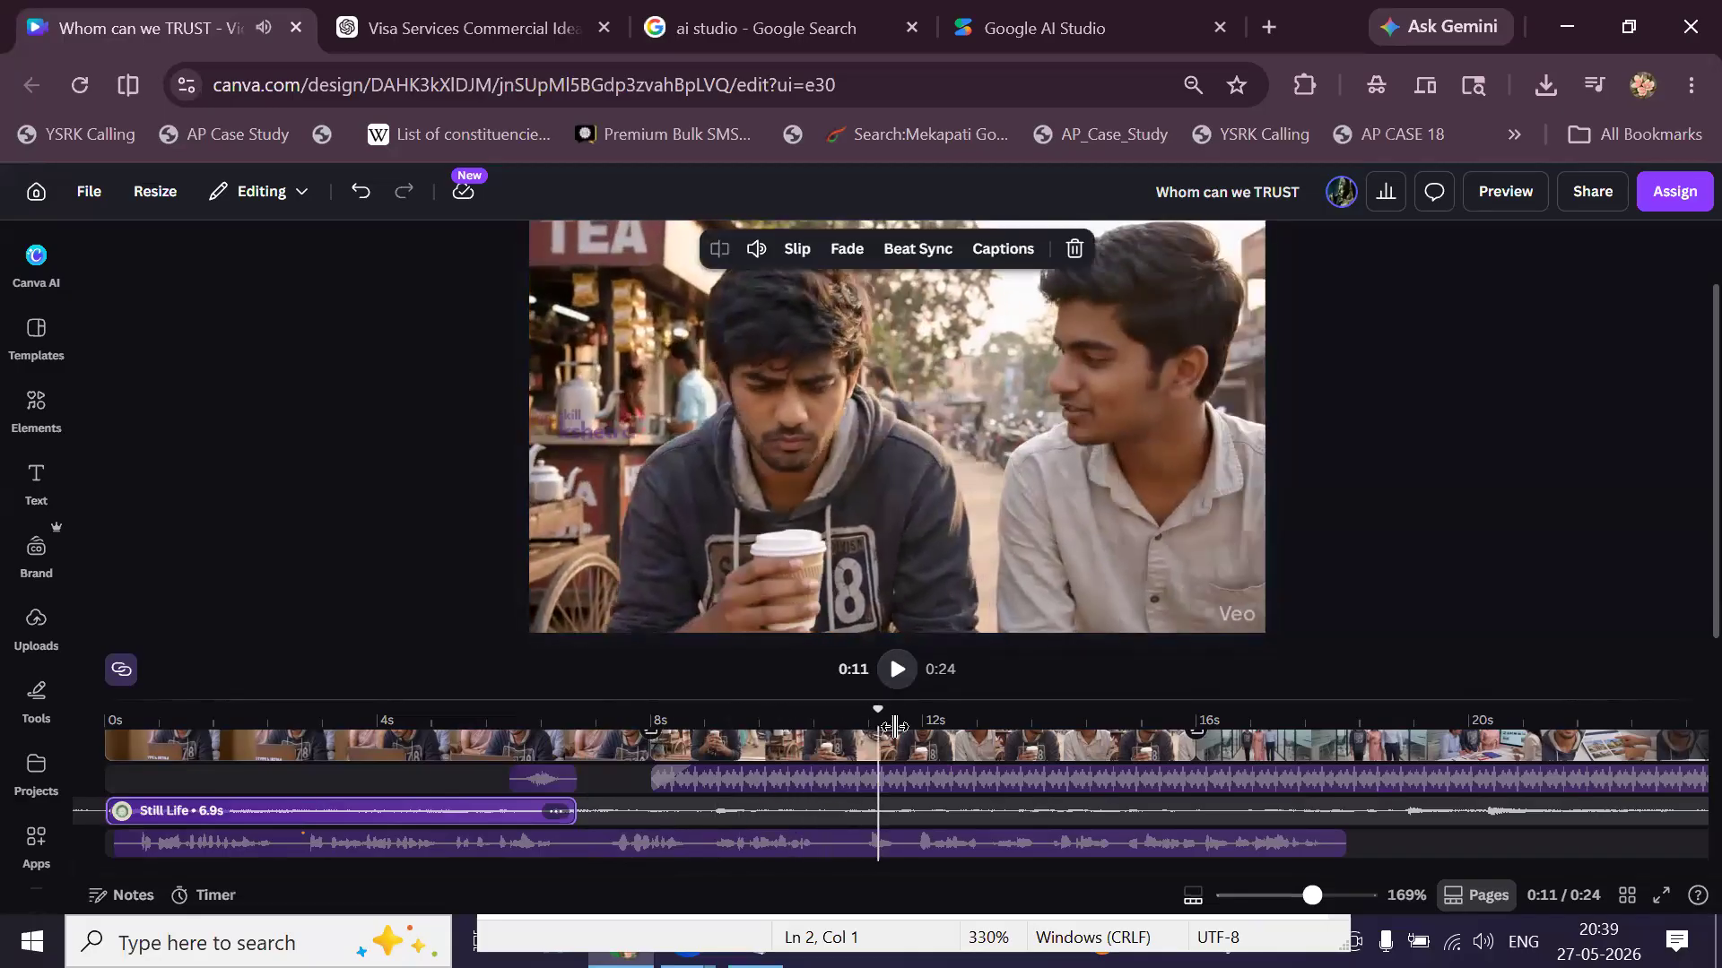
click(901, 769)
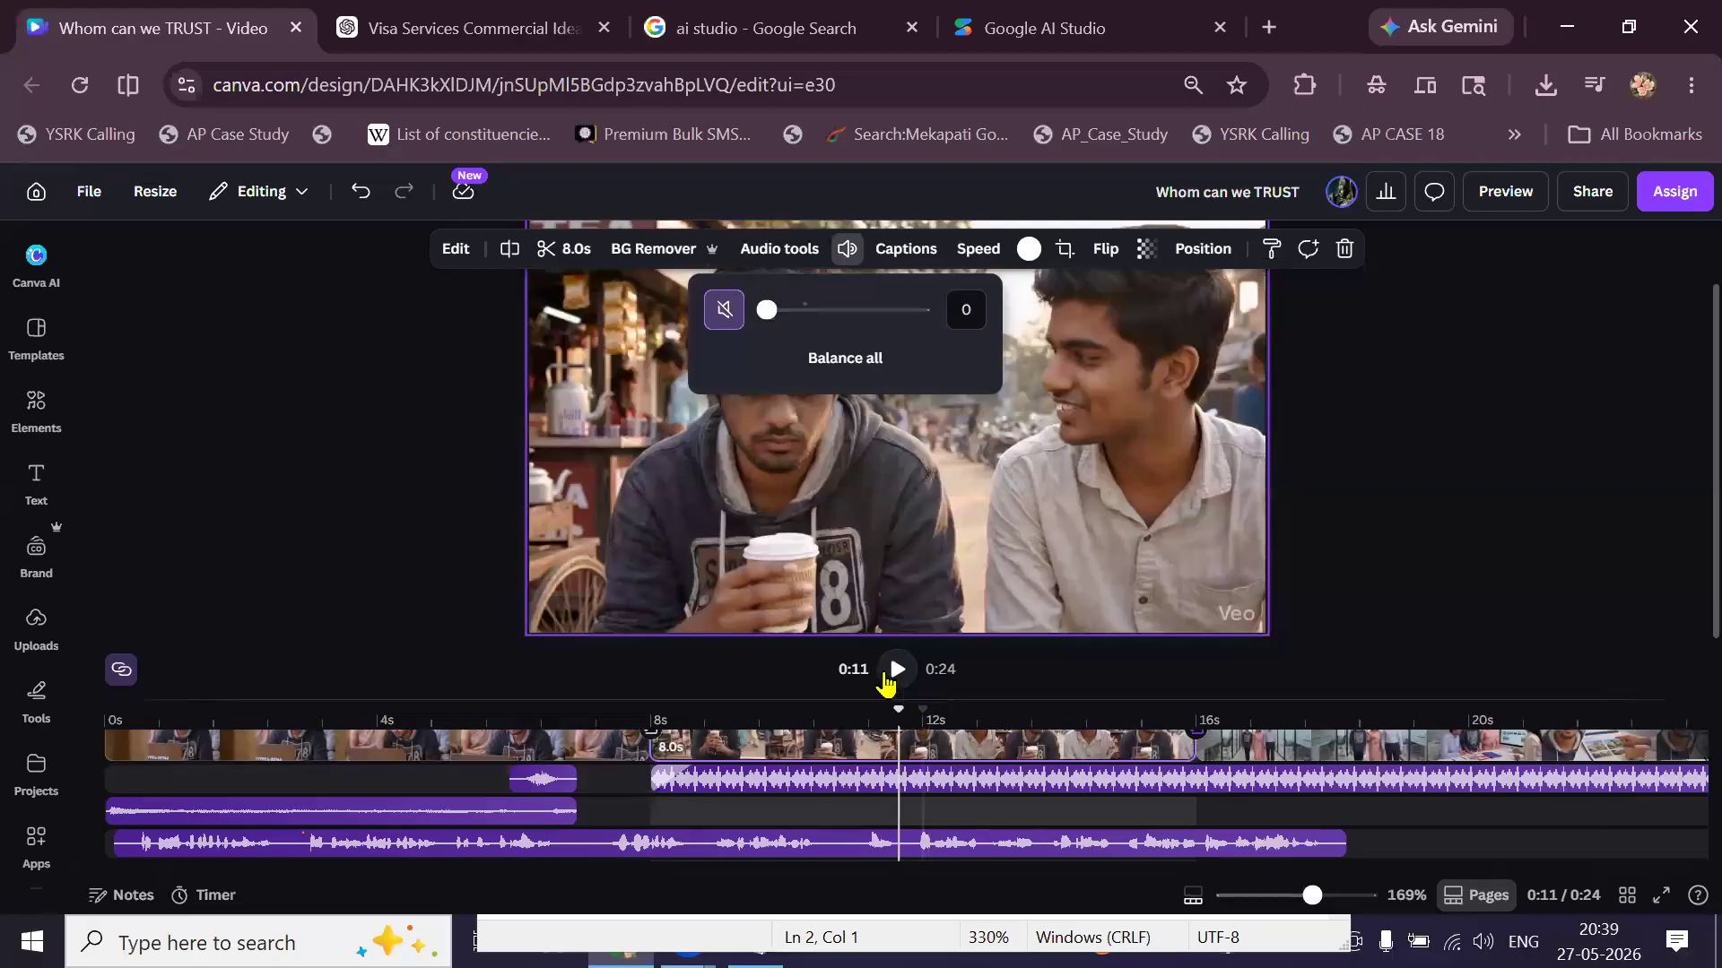
Set the office-corridor clip at 0:16 to volume 0, muting its original sound.
click(894, 669)
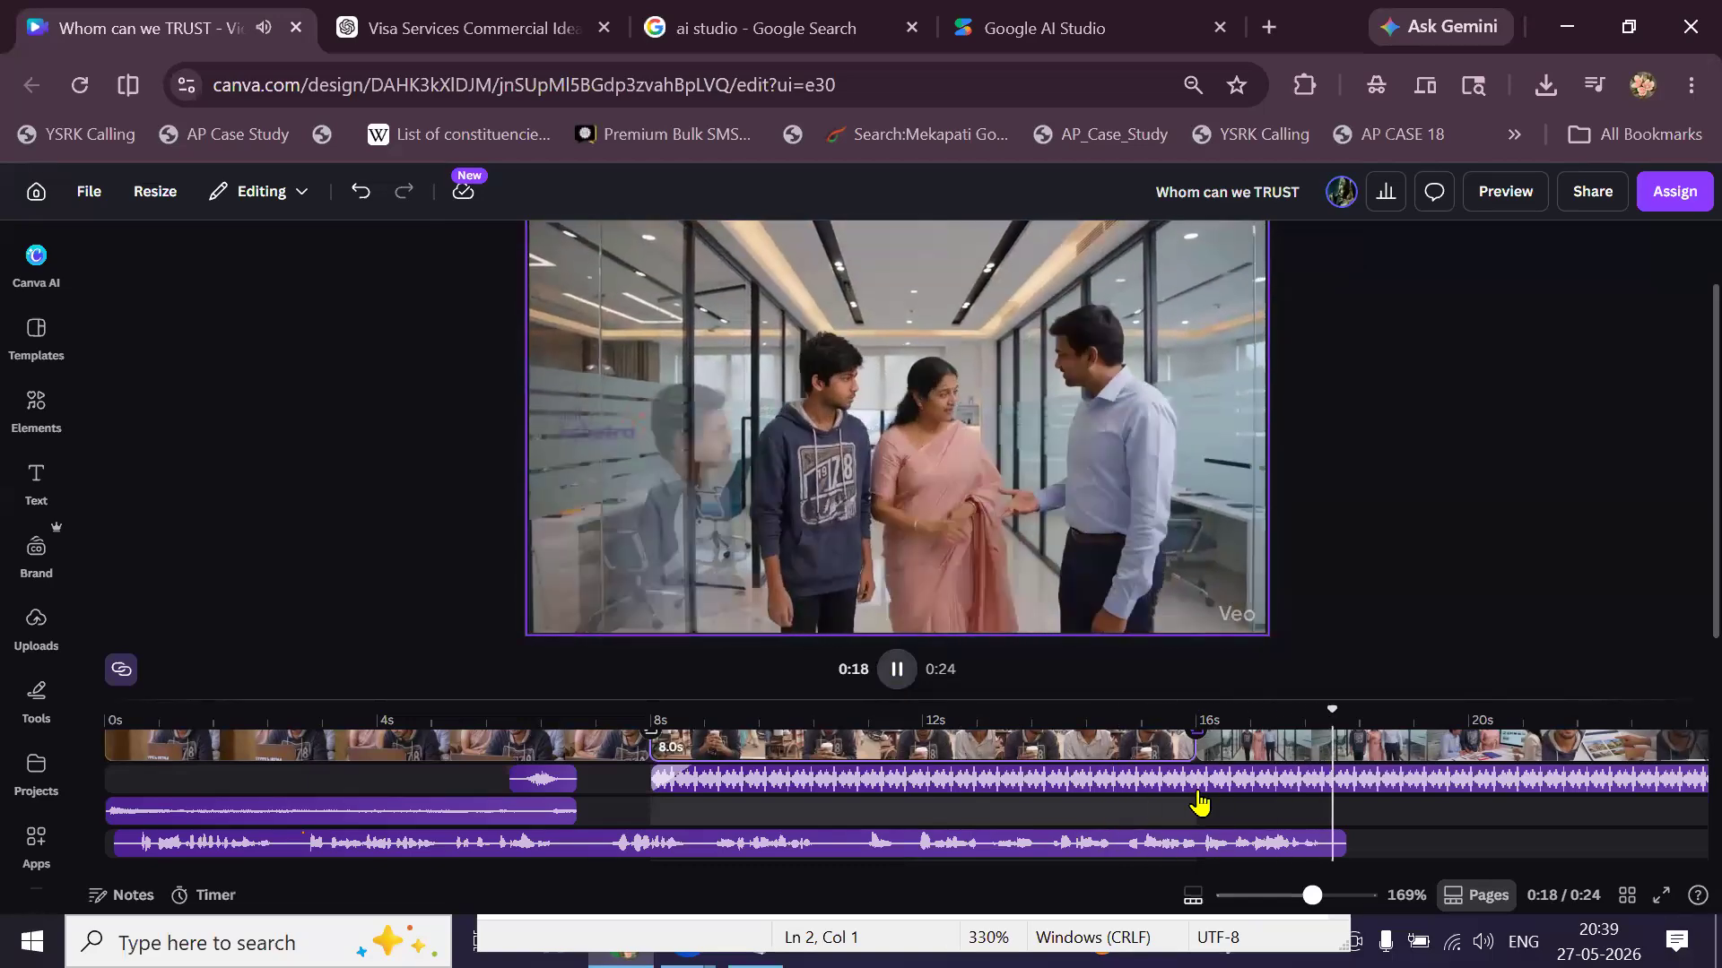
click(1251, 758)
click(1251, 758)
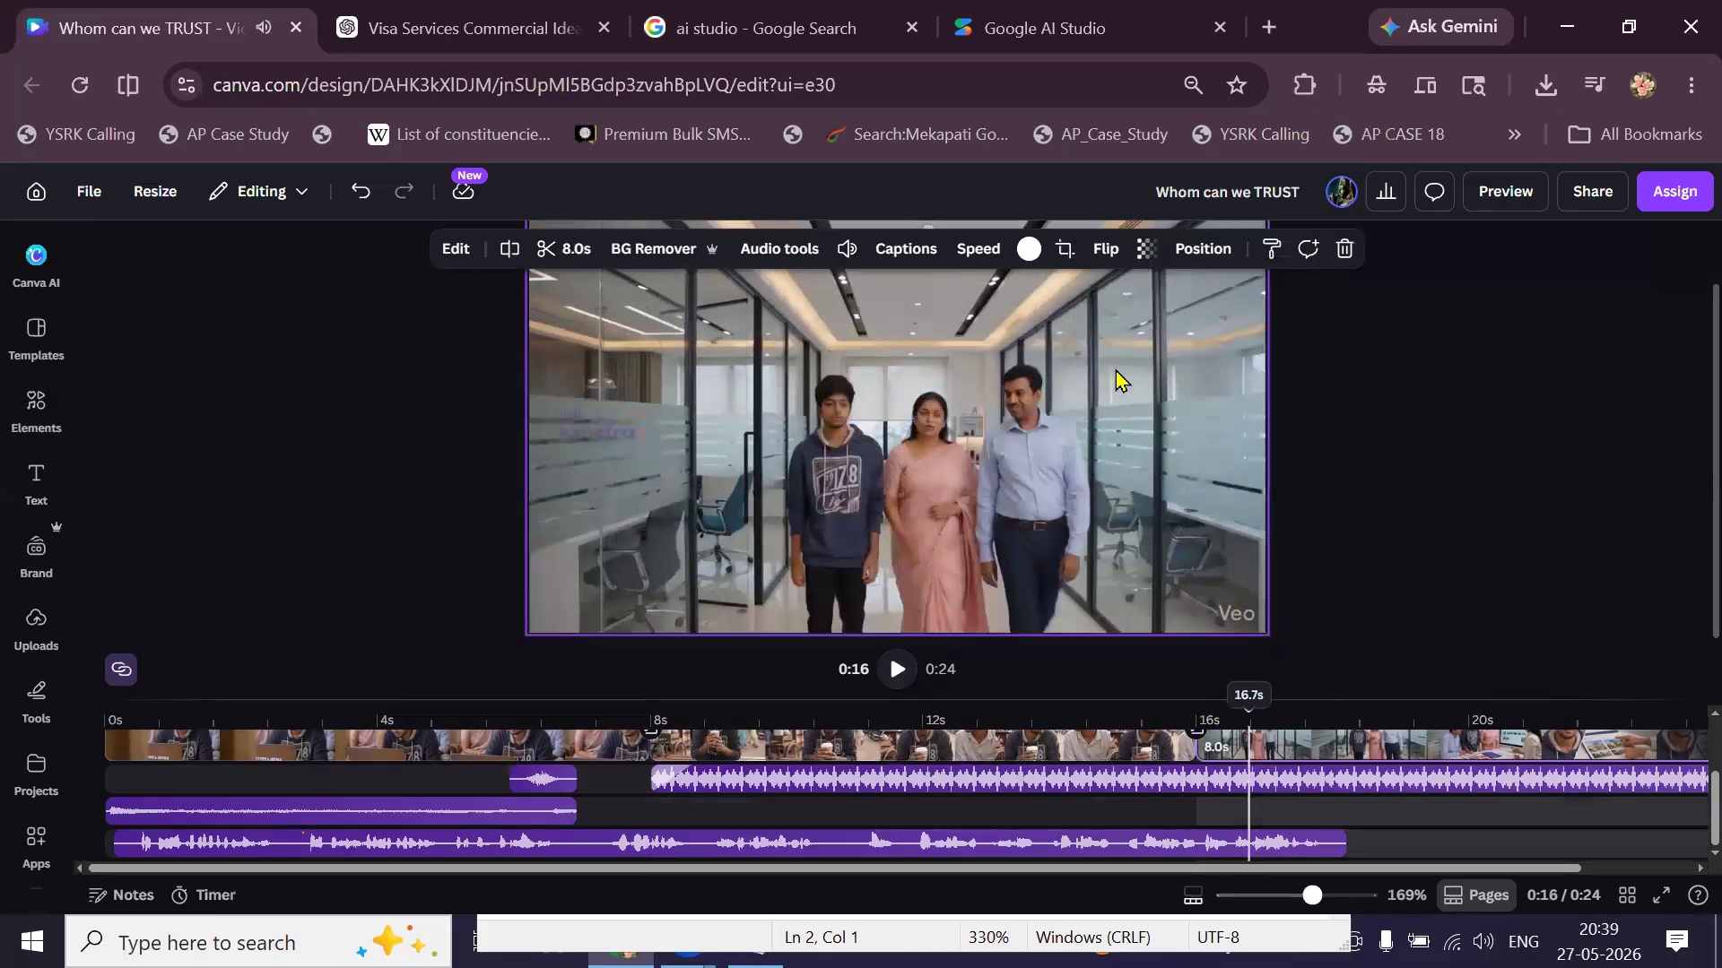
click(844, 248)
drag(809, 313, 742, 317)
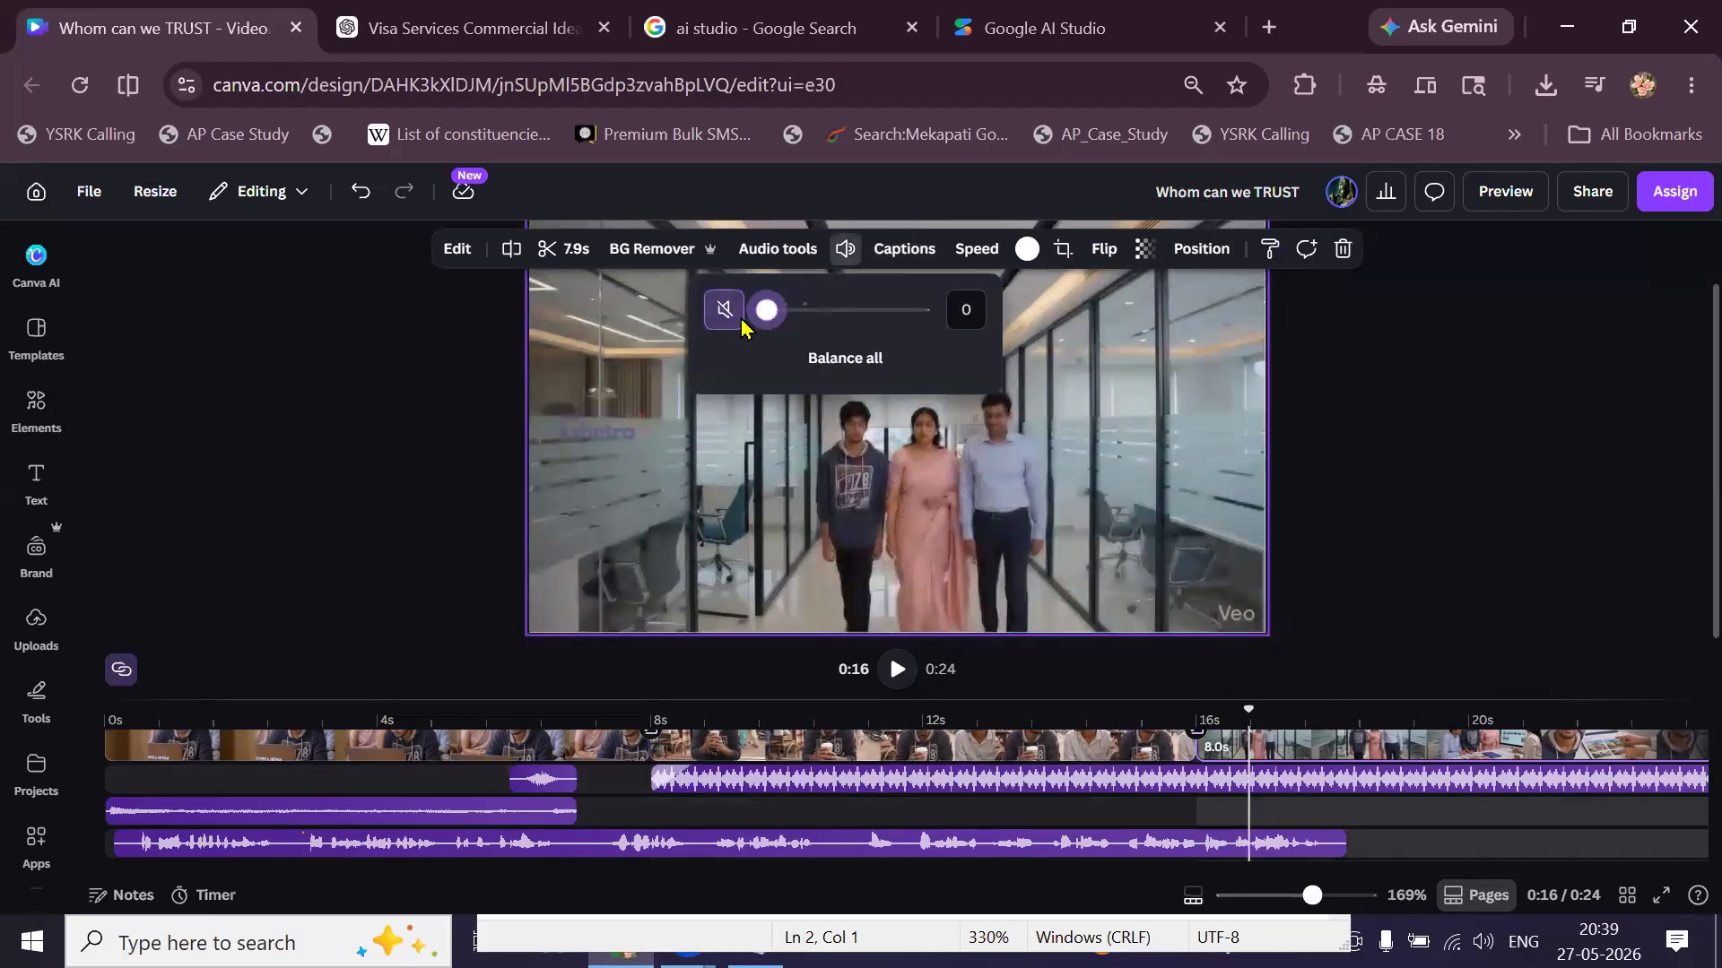
click(191, 518)
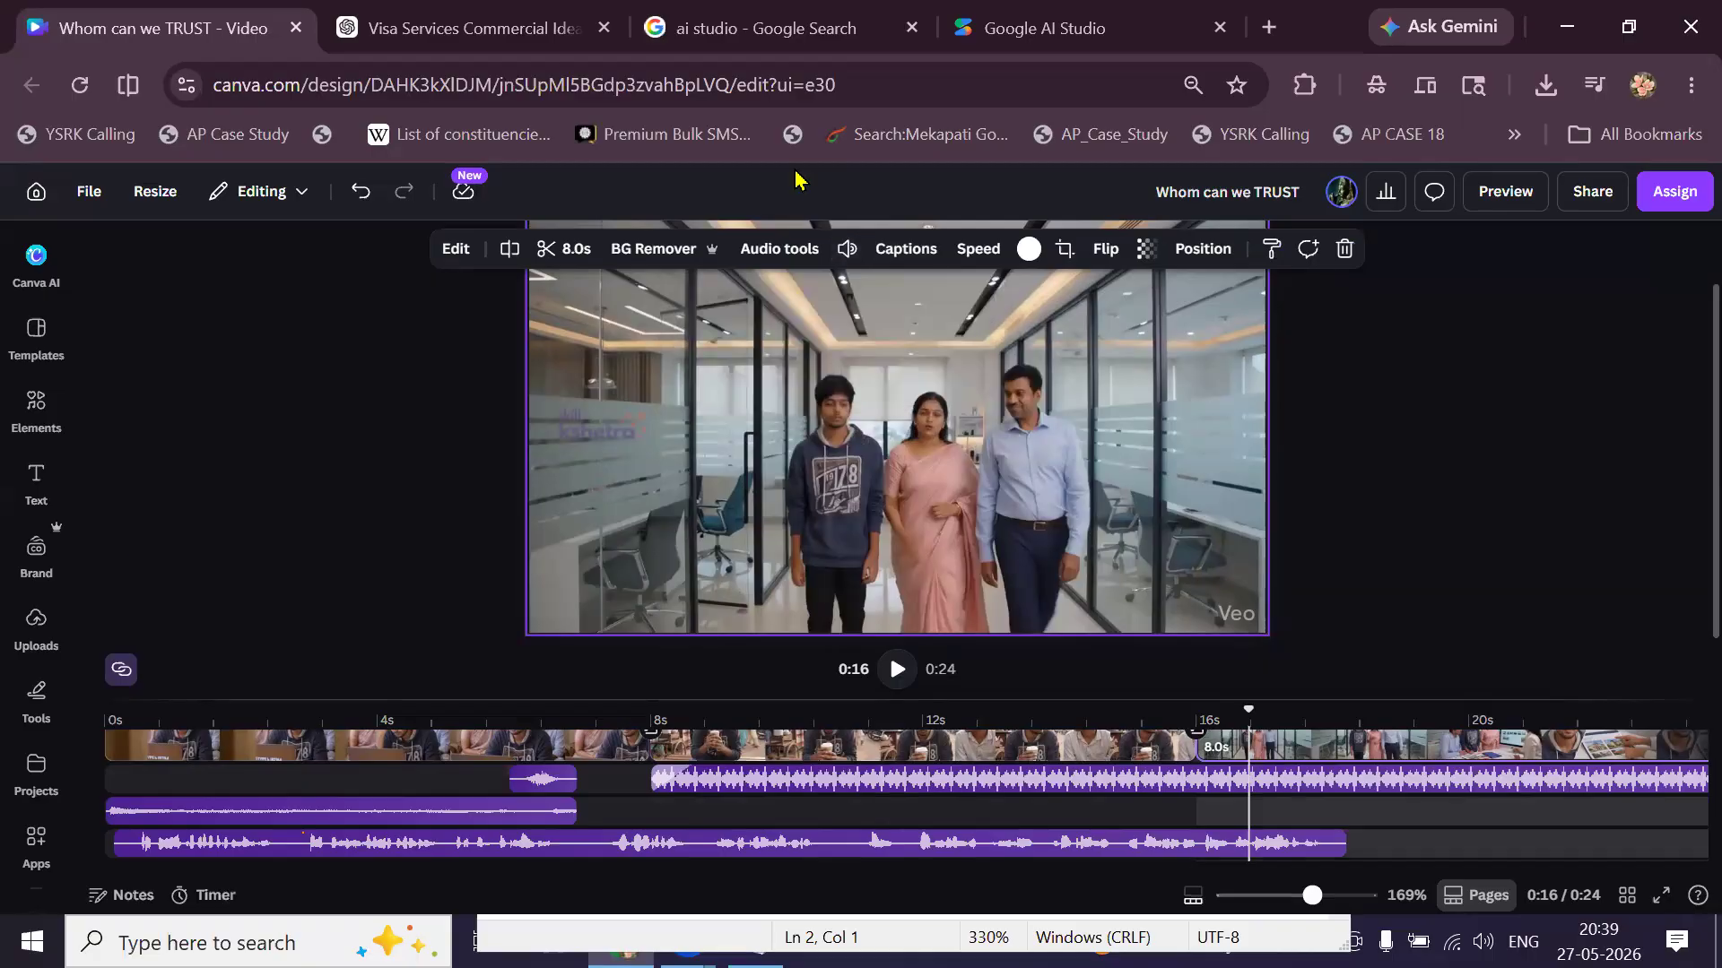
Select the faint skill kshetra watermark logo over the video with a selection box.
click(250, 671)
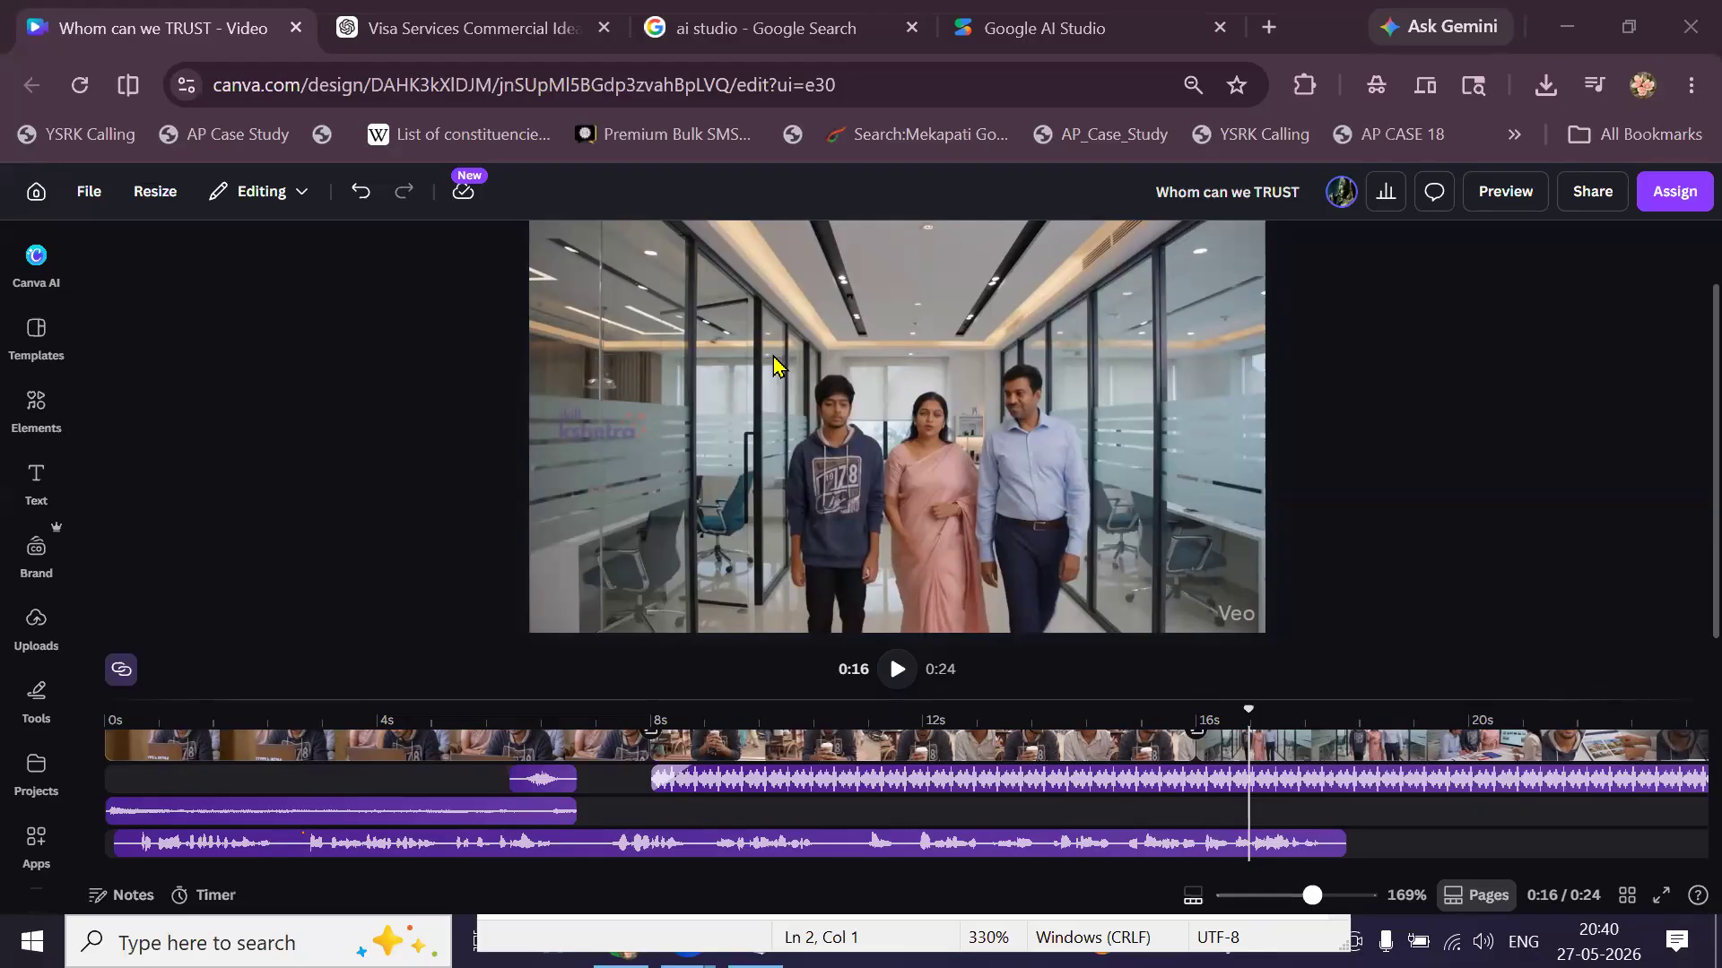
drag(346, 541, 978, 490)
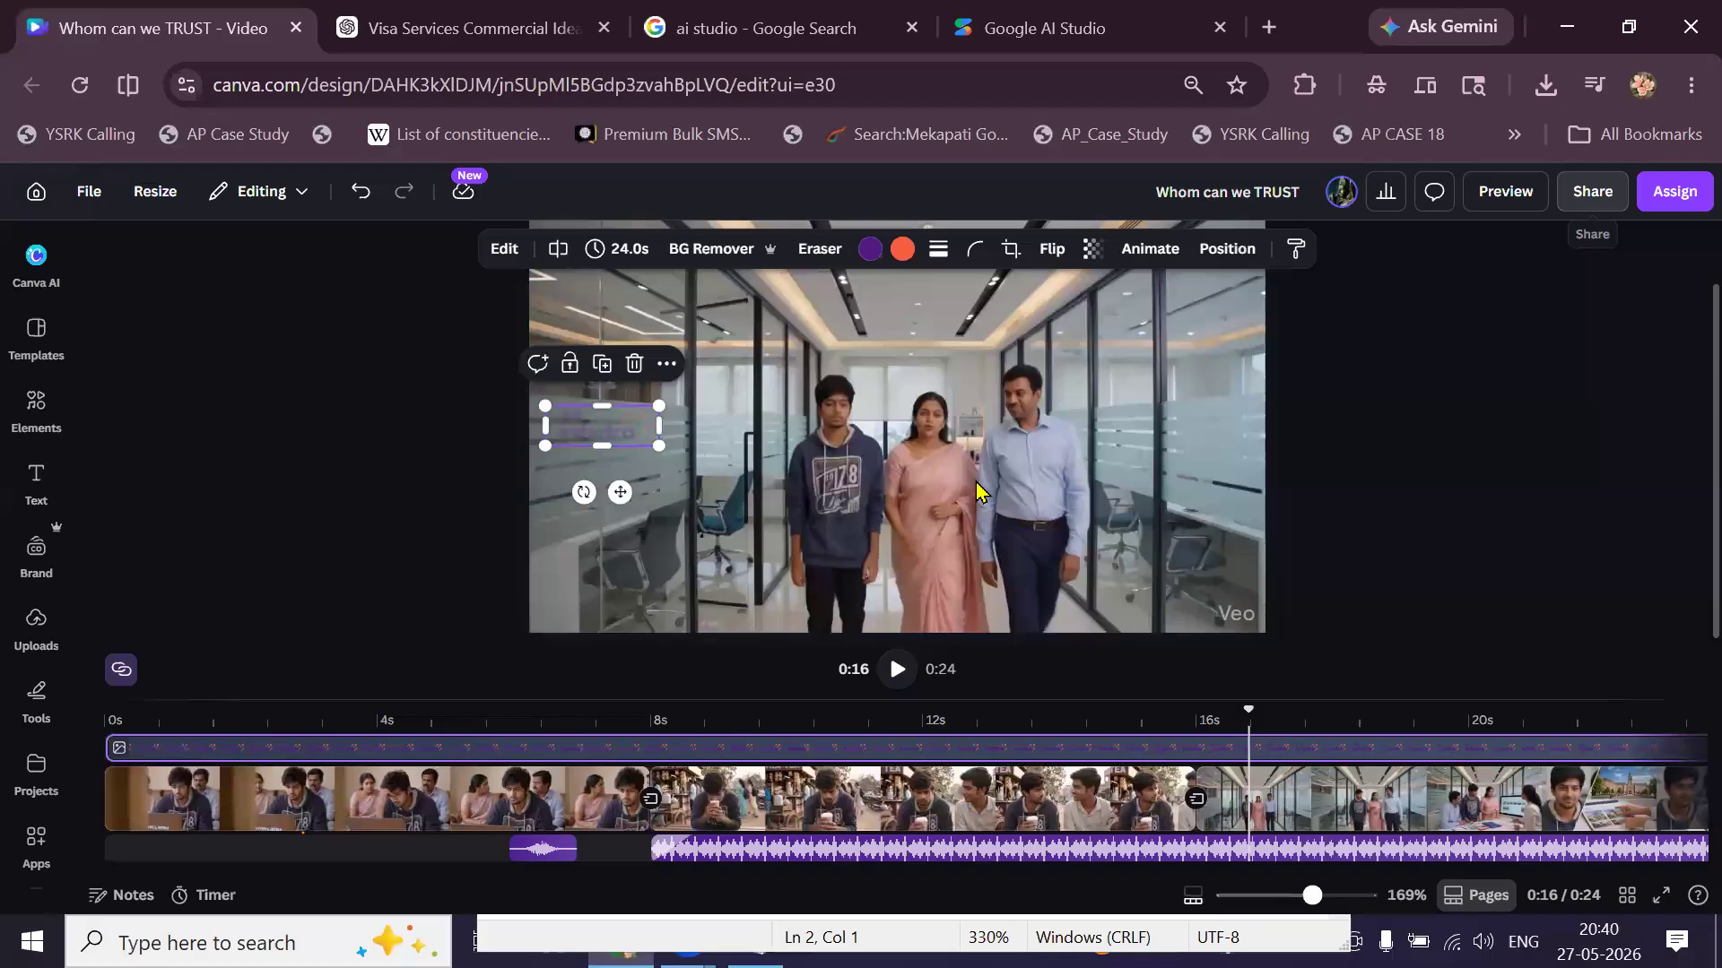
Download the video as a 1080p MP4 via Share > Download.
click(1593, 191)
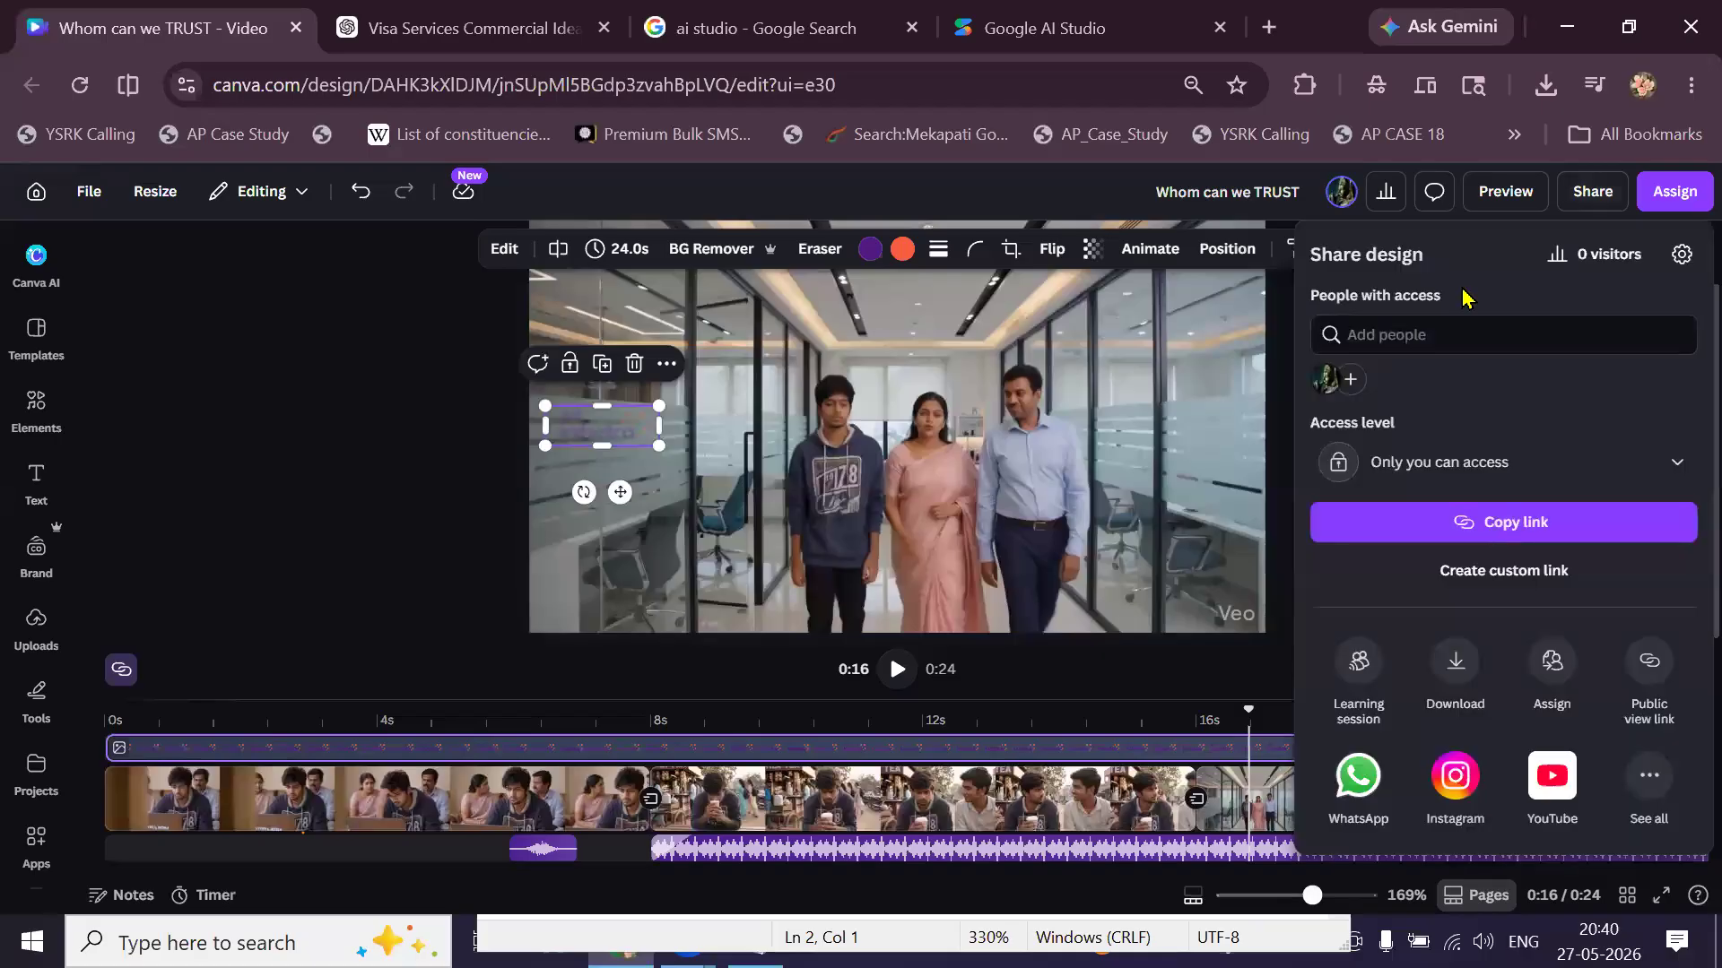
click(1453, 668)
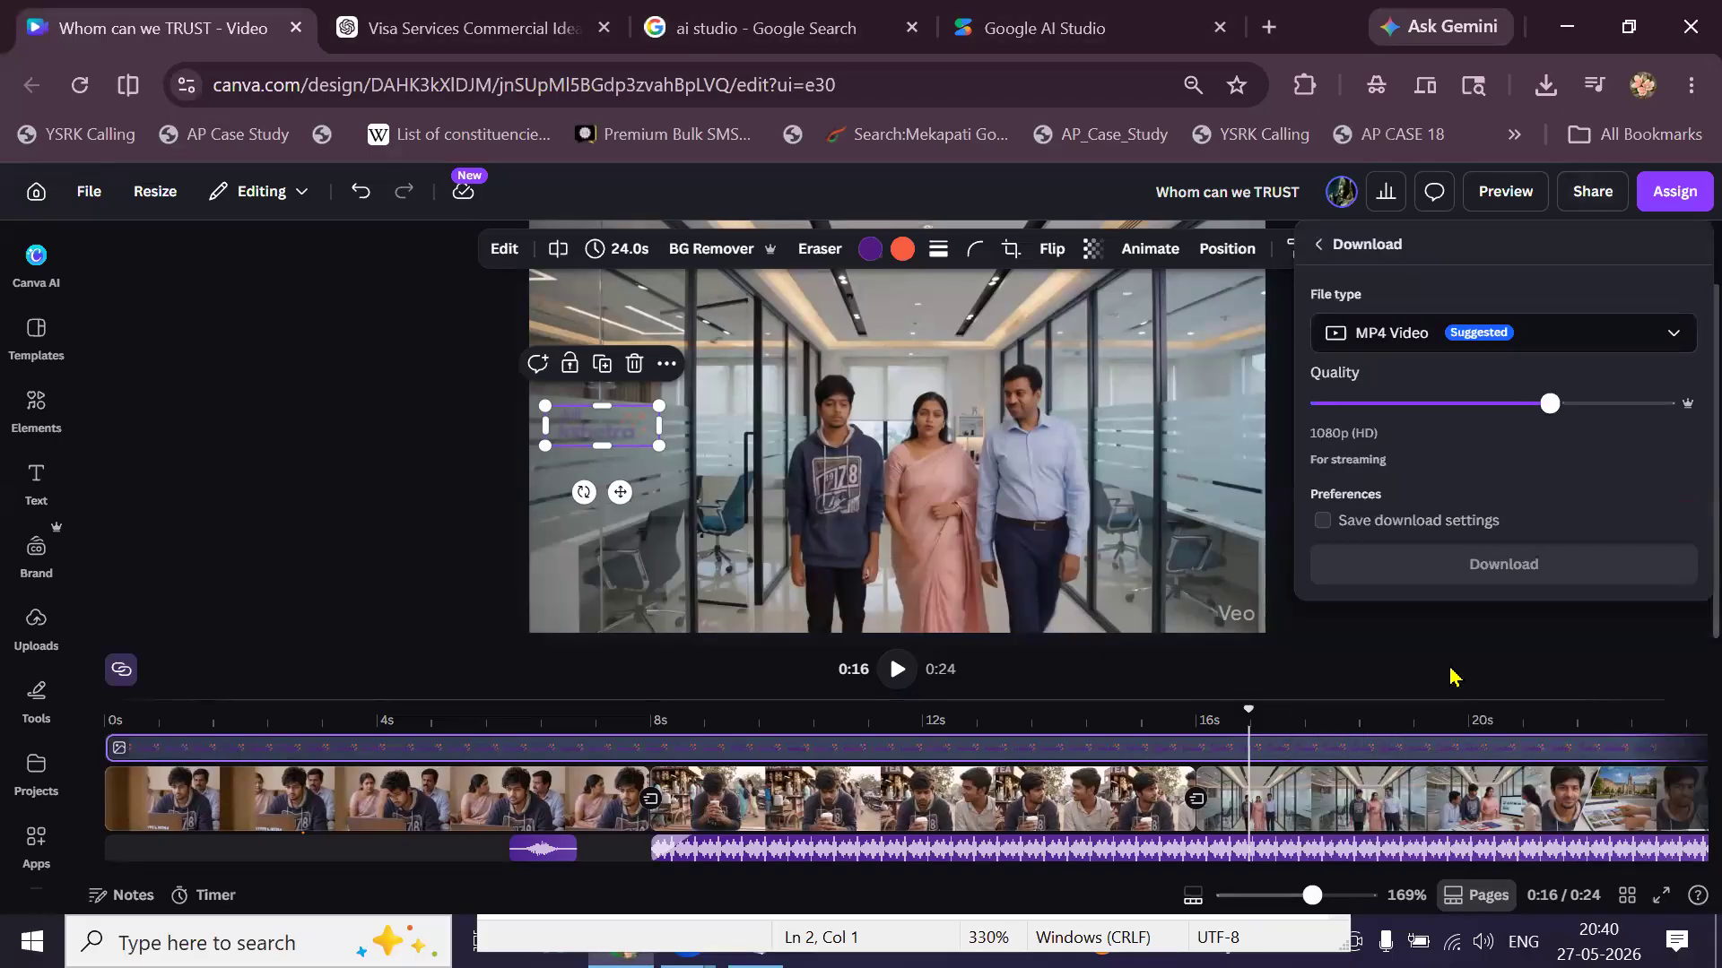
click(1436, 599)
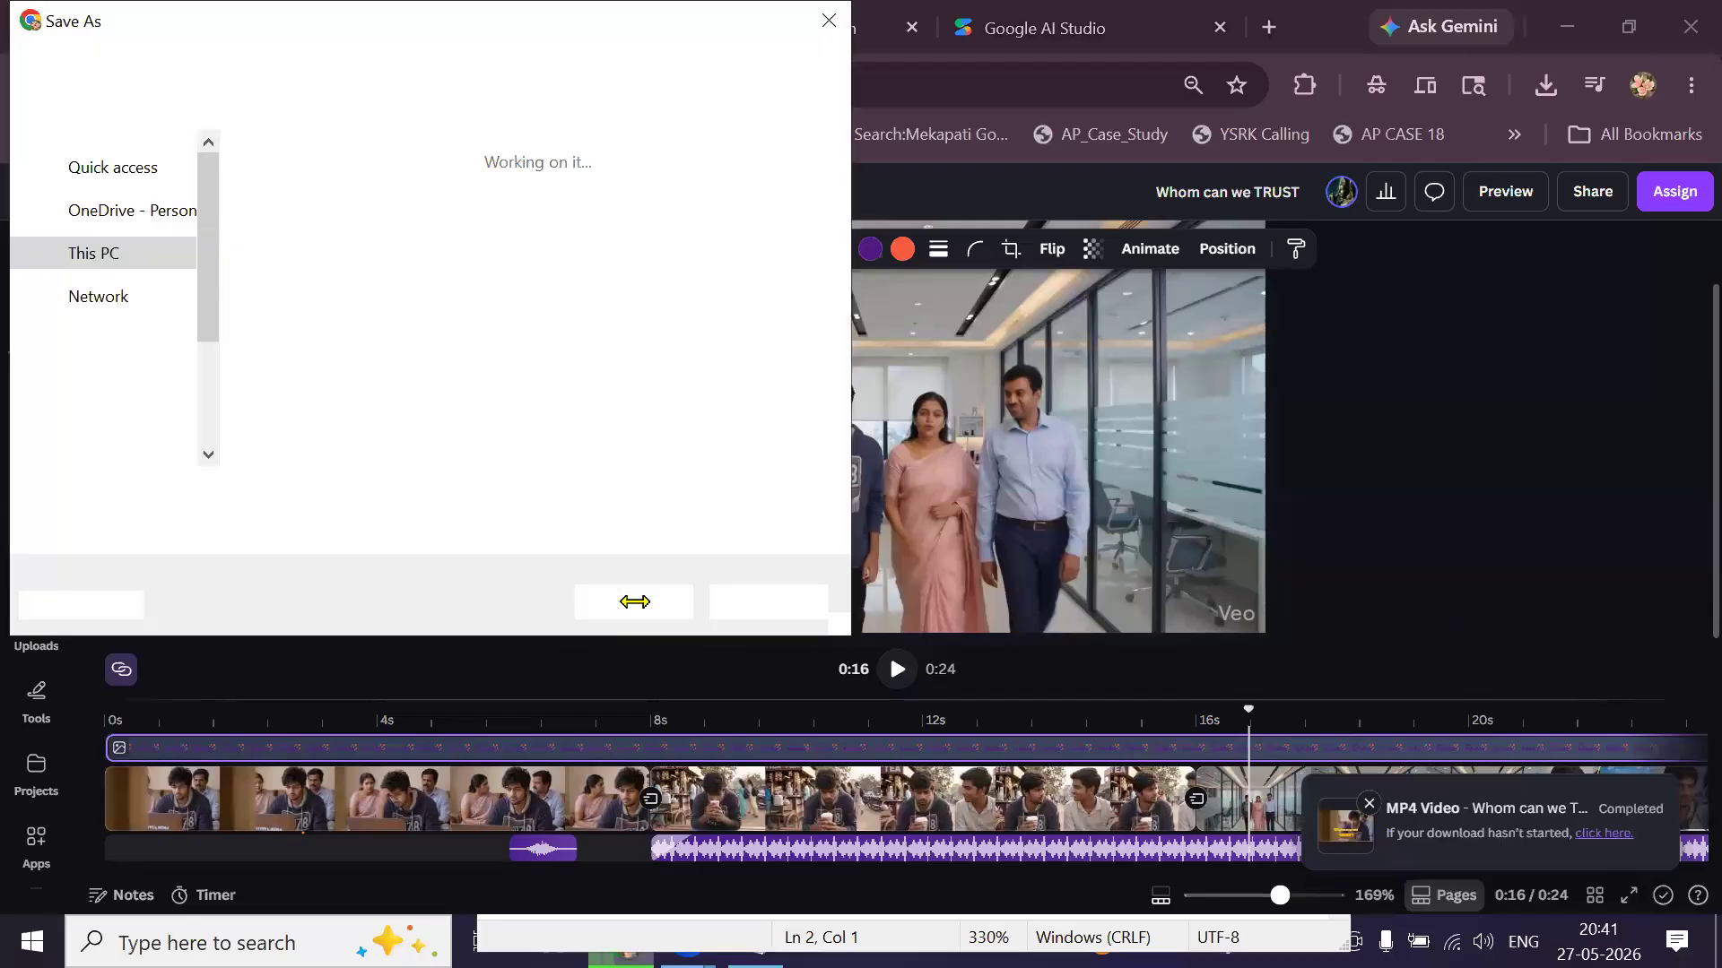
Save the MP4 as 'Whom can we TRUST', review it in Media Player paused at 18 seconds, then close it.
click(614, 610)
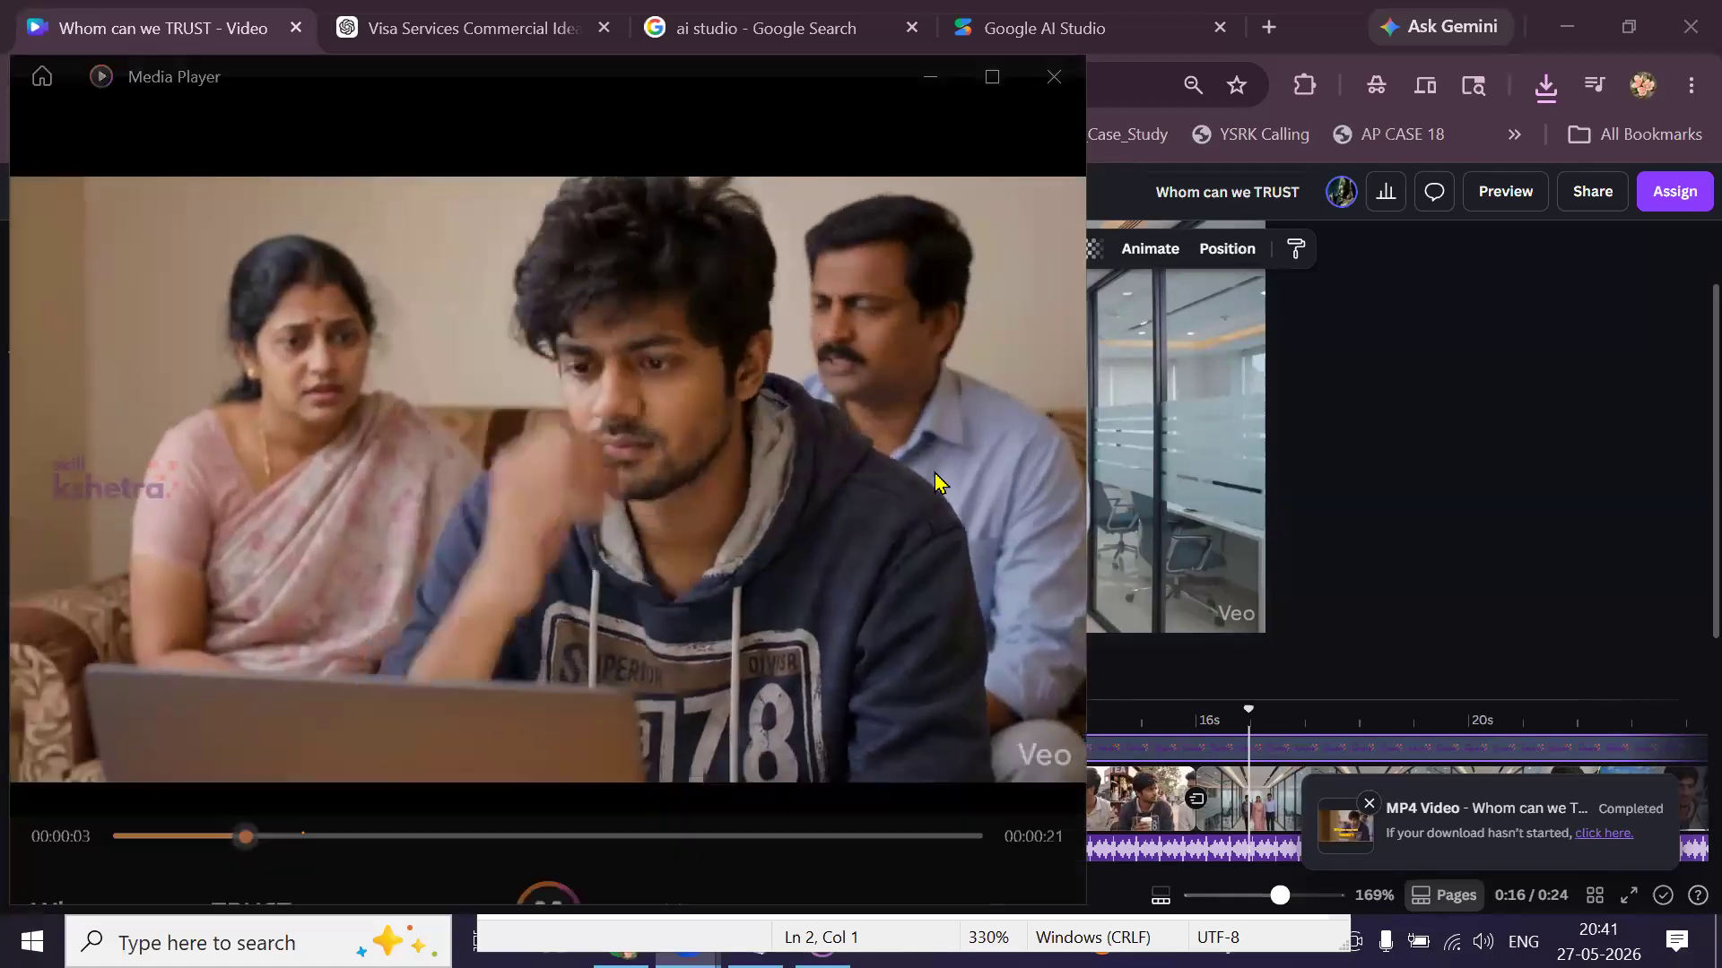
mouse_move(857, 509)
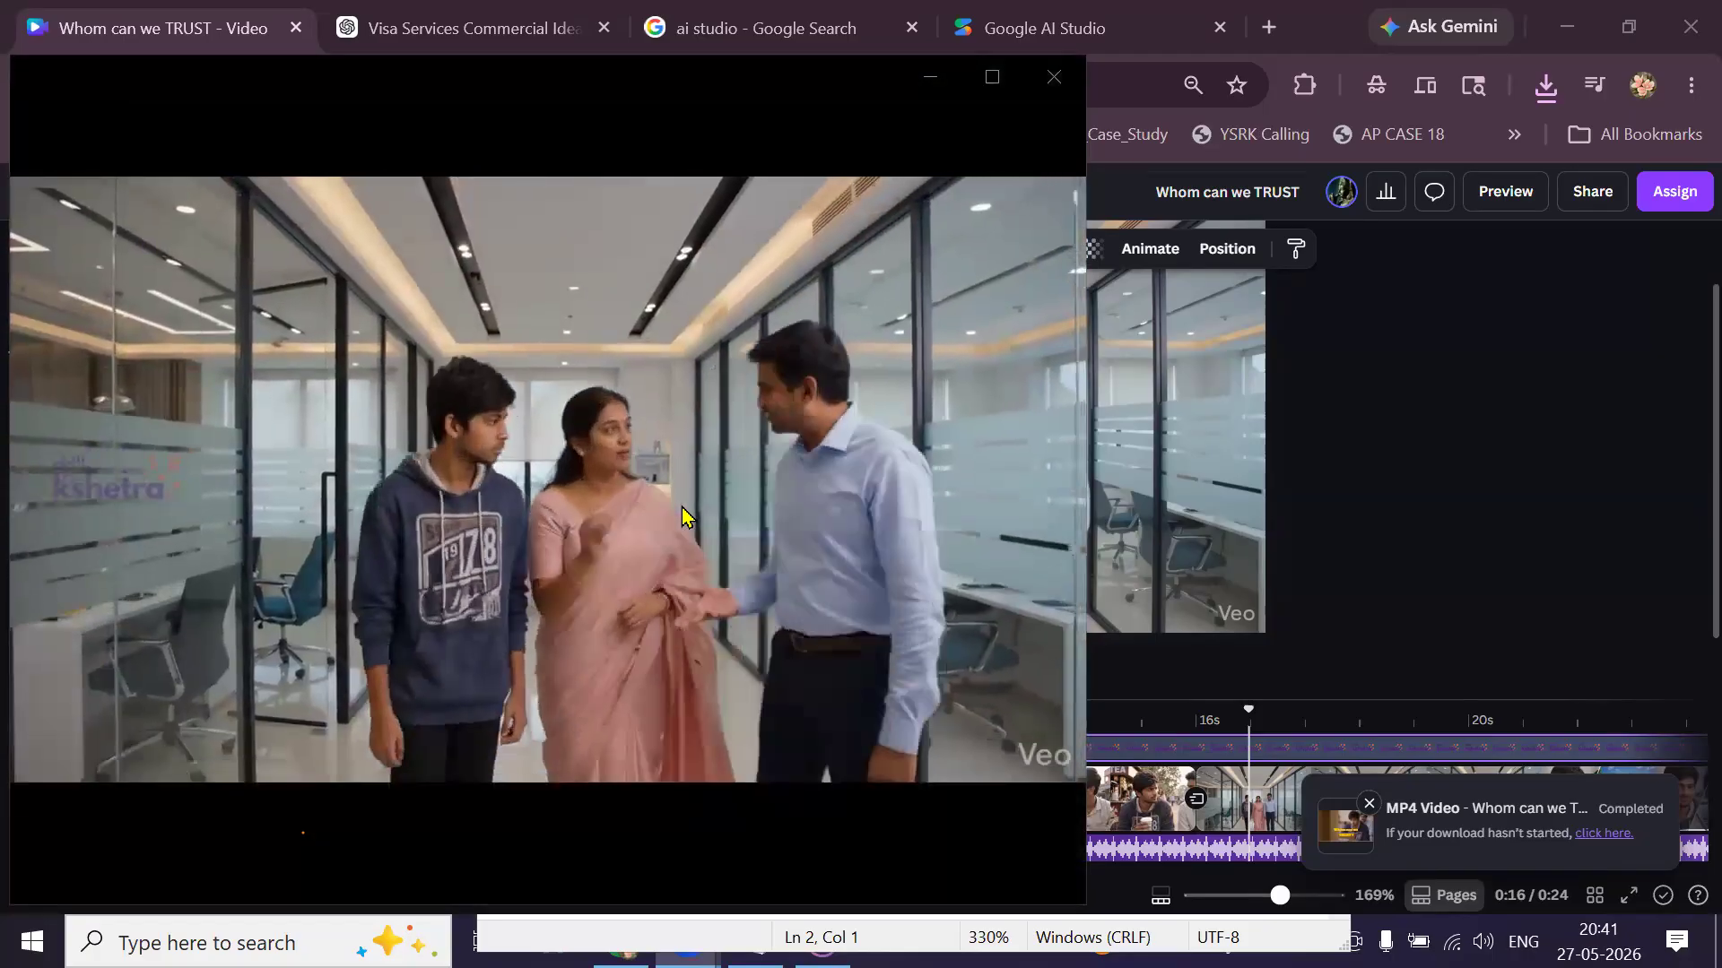
click(820, 384)
click(1079, 77)
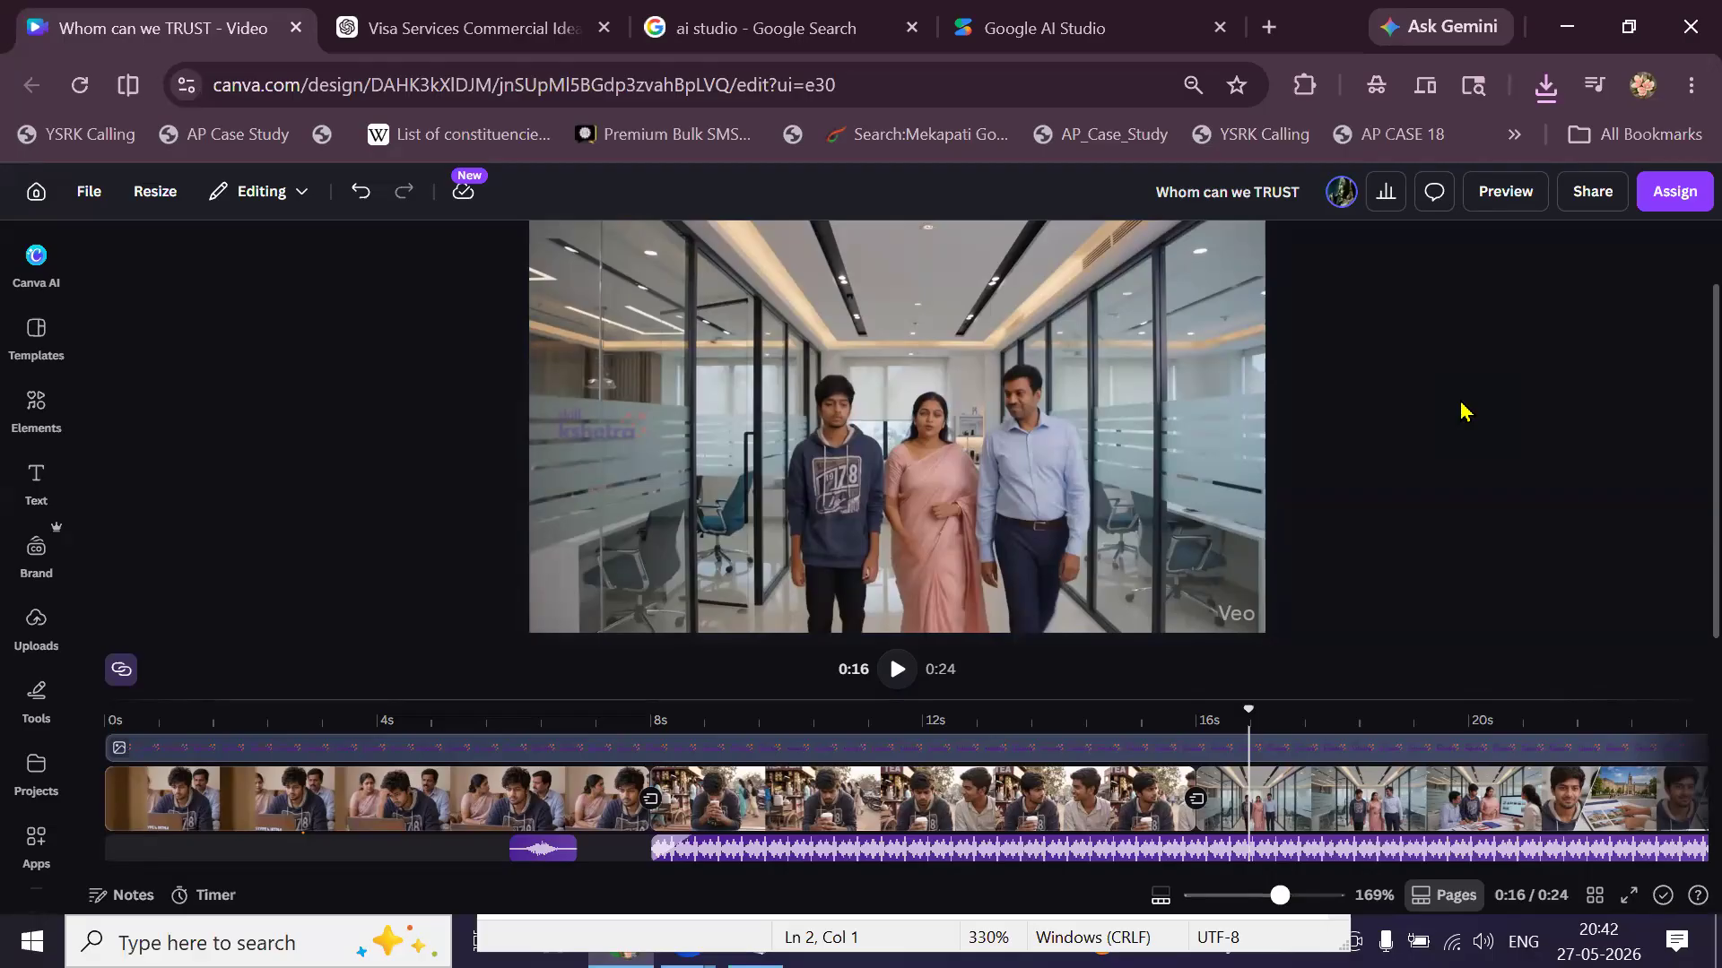
Review the Telugu voice-over speech setup in Google AI Studio, then open a fresh blank tab.
click(1081, 49)
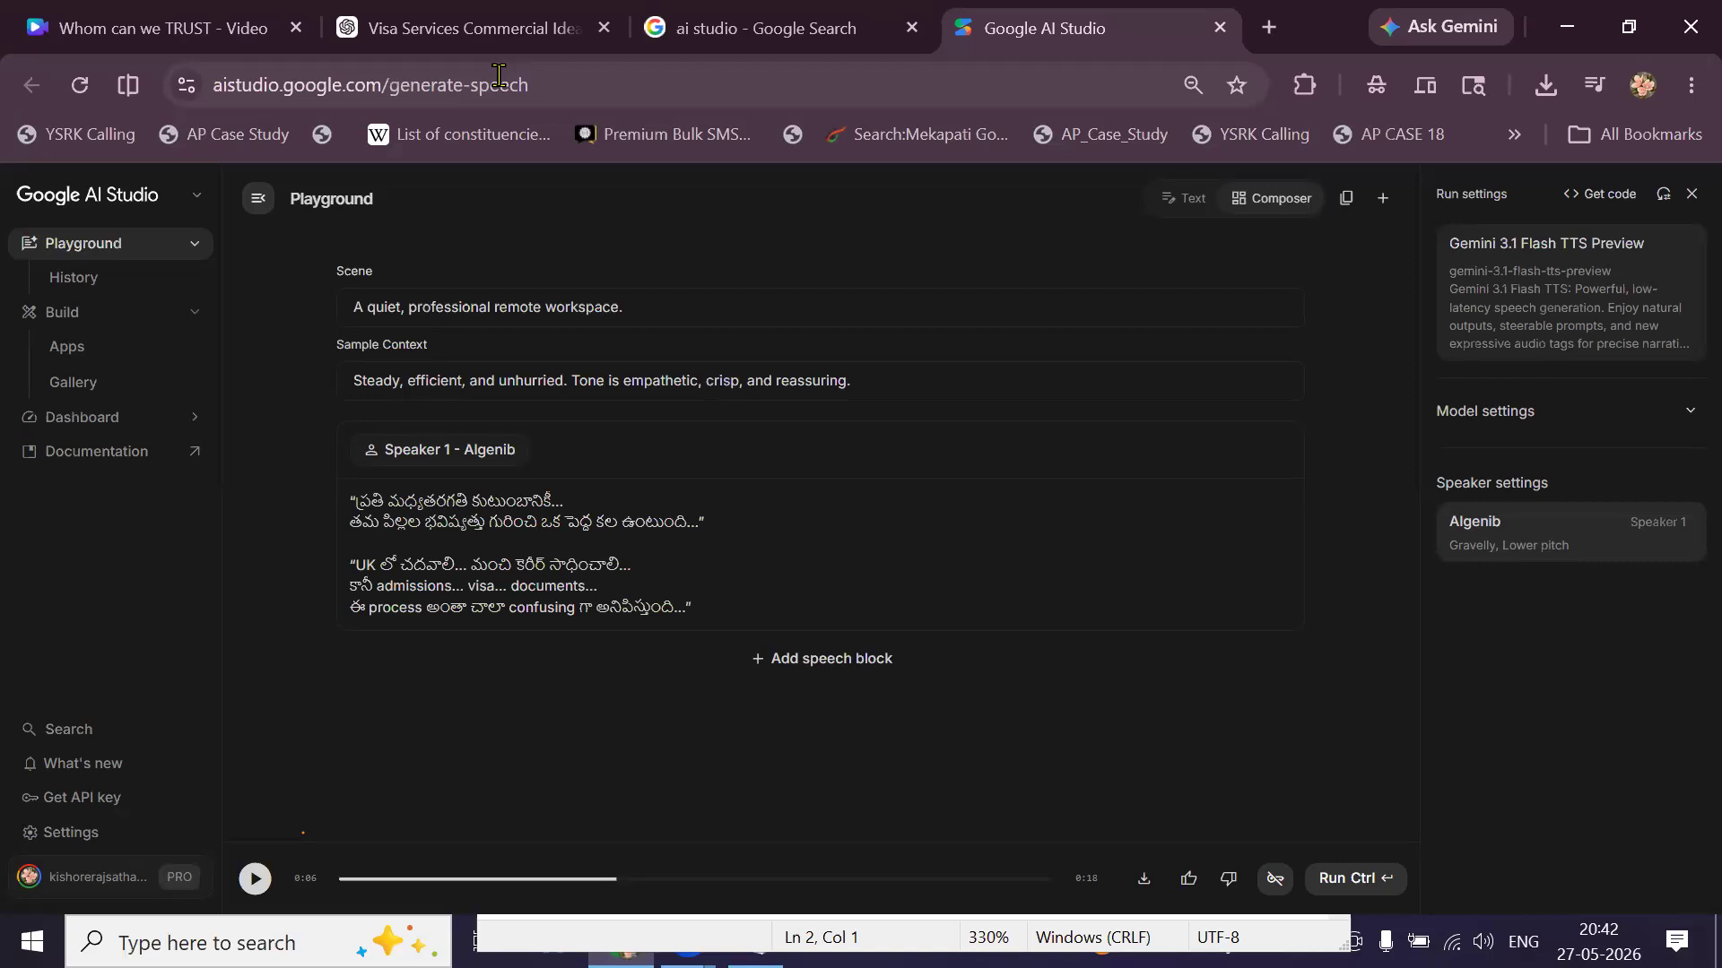
click(1279, 36)
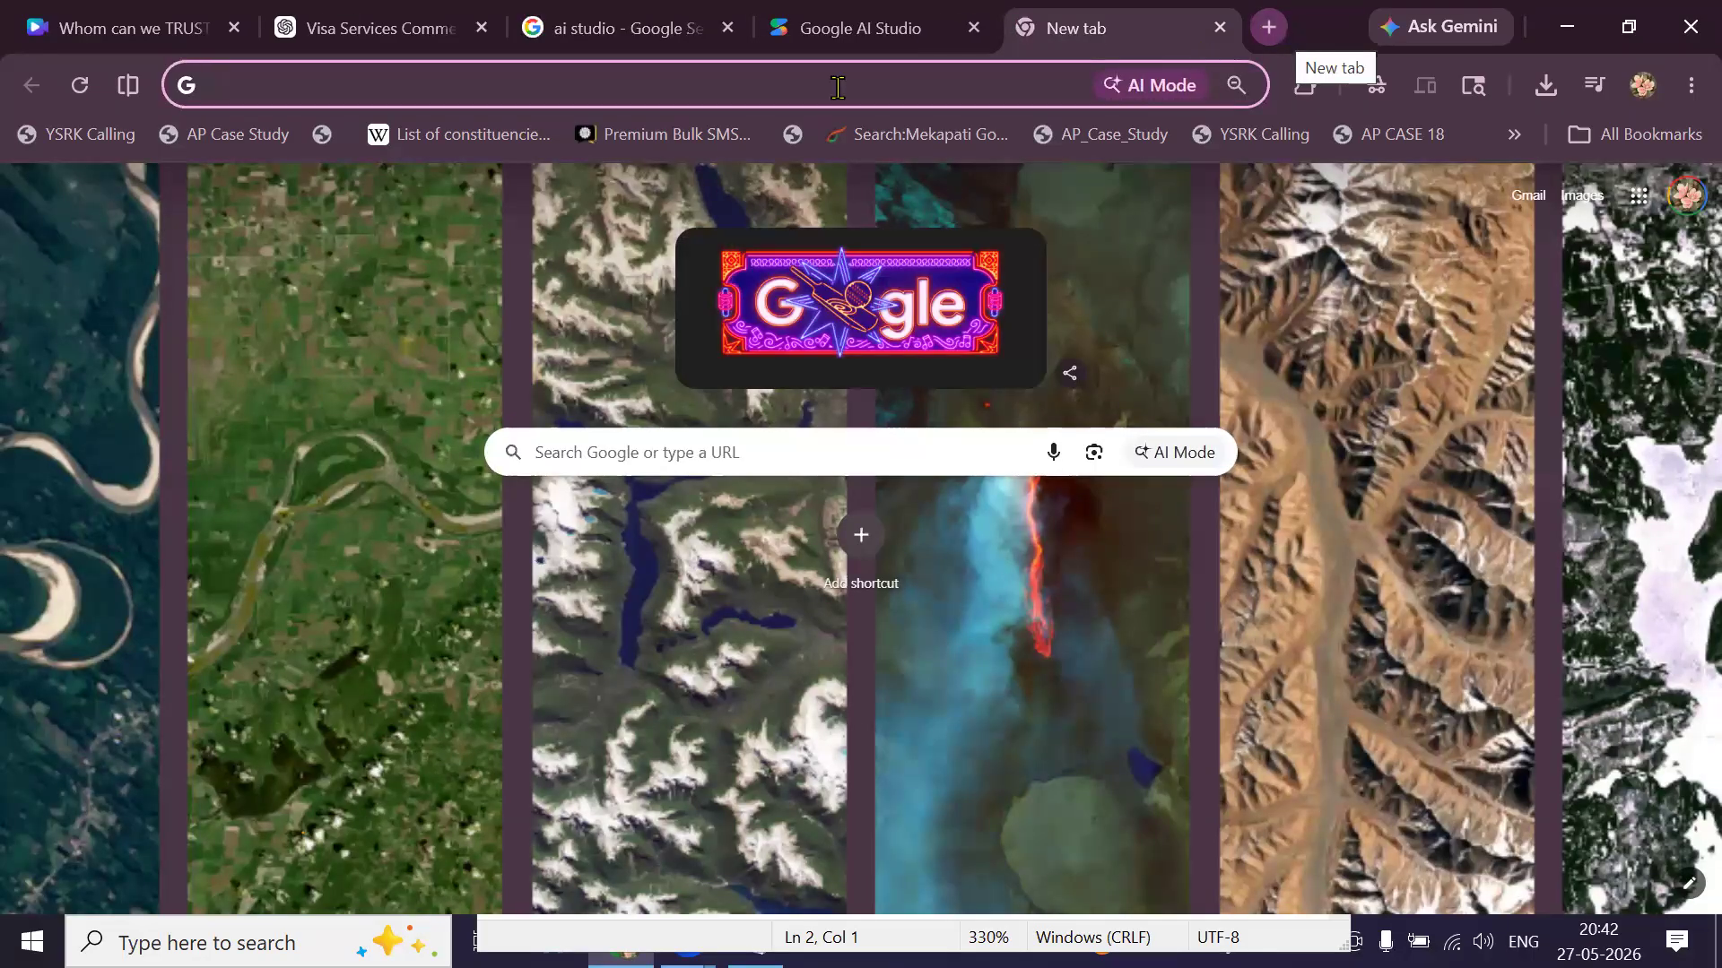
Switch to the Visa Services ChatGPT chat and browse Recents to open Digital Marketing Myths.
click(665, 83)
click(437, 36)
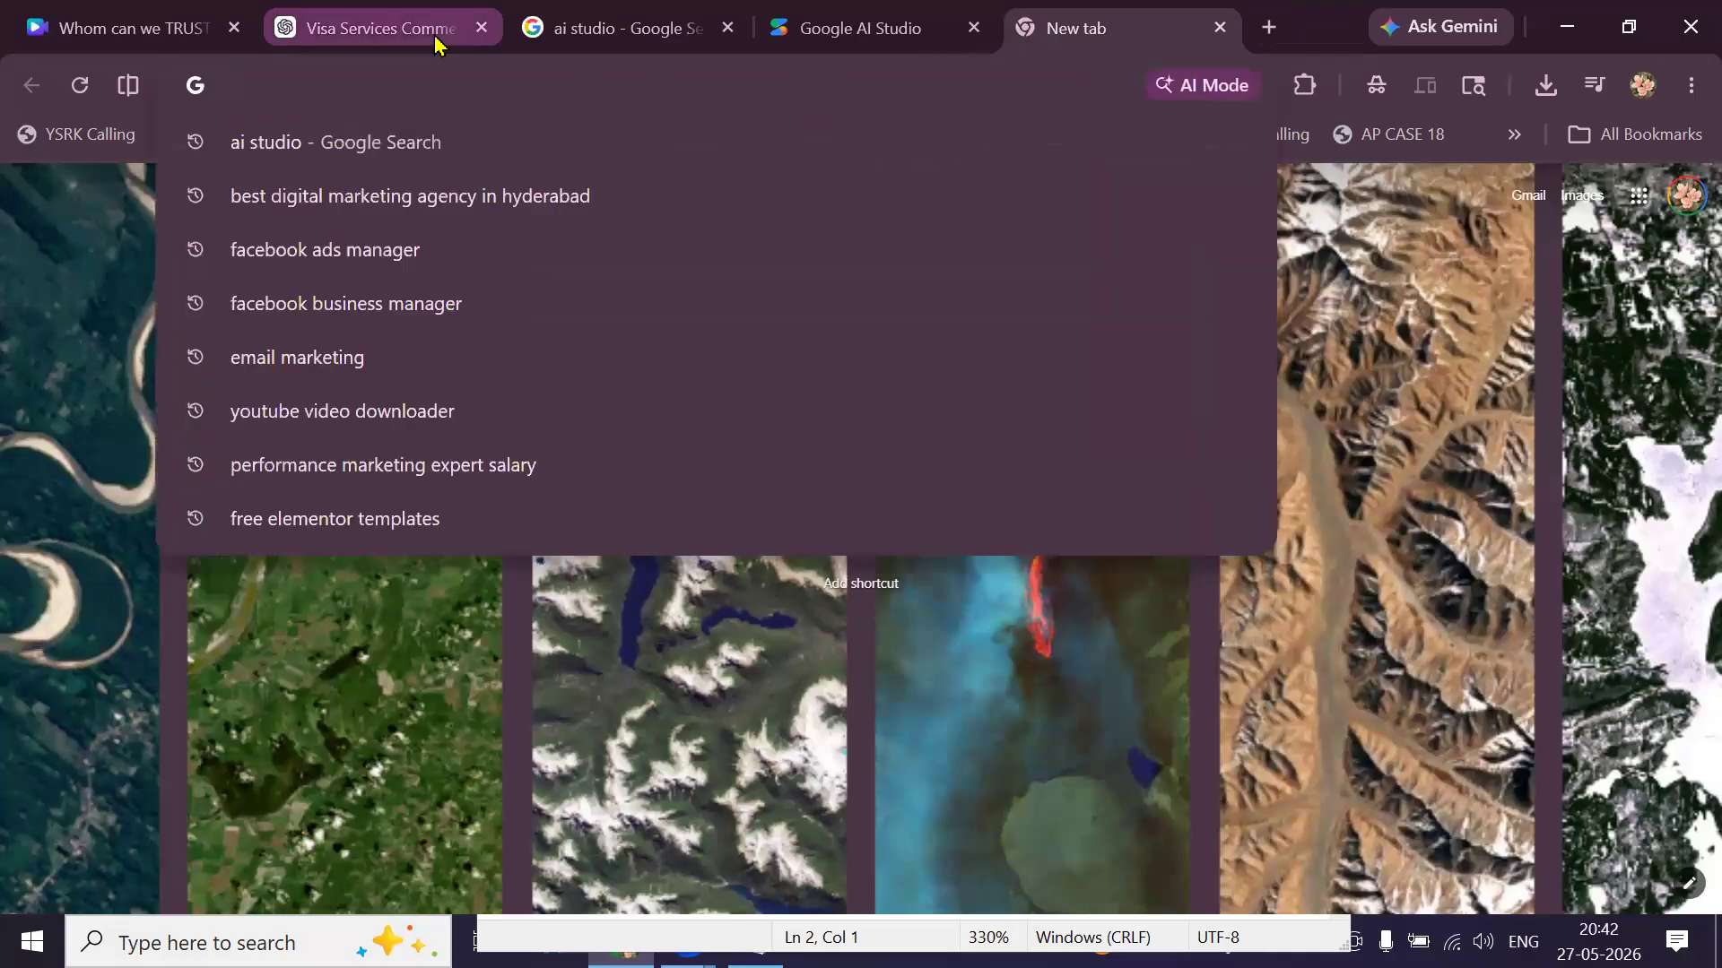
scroll(255, 601, down, 3)
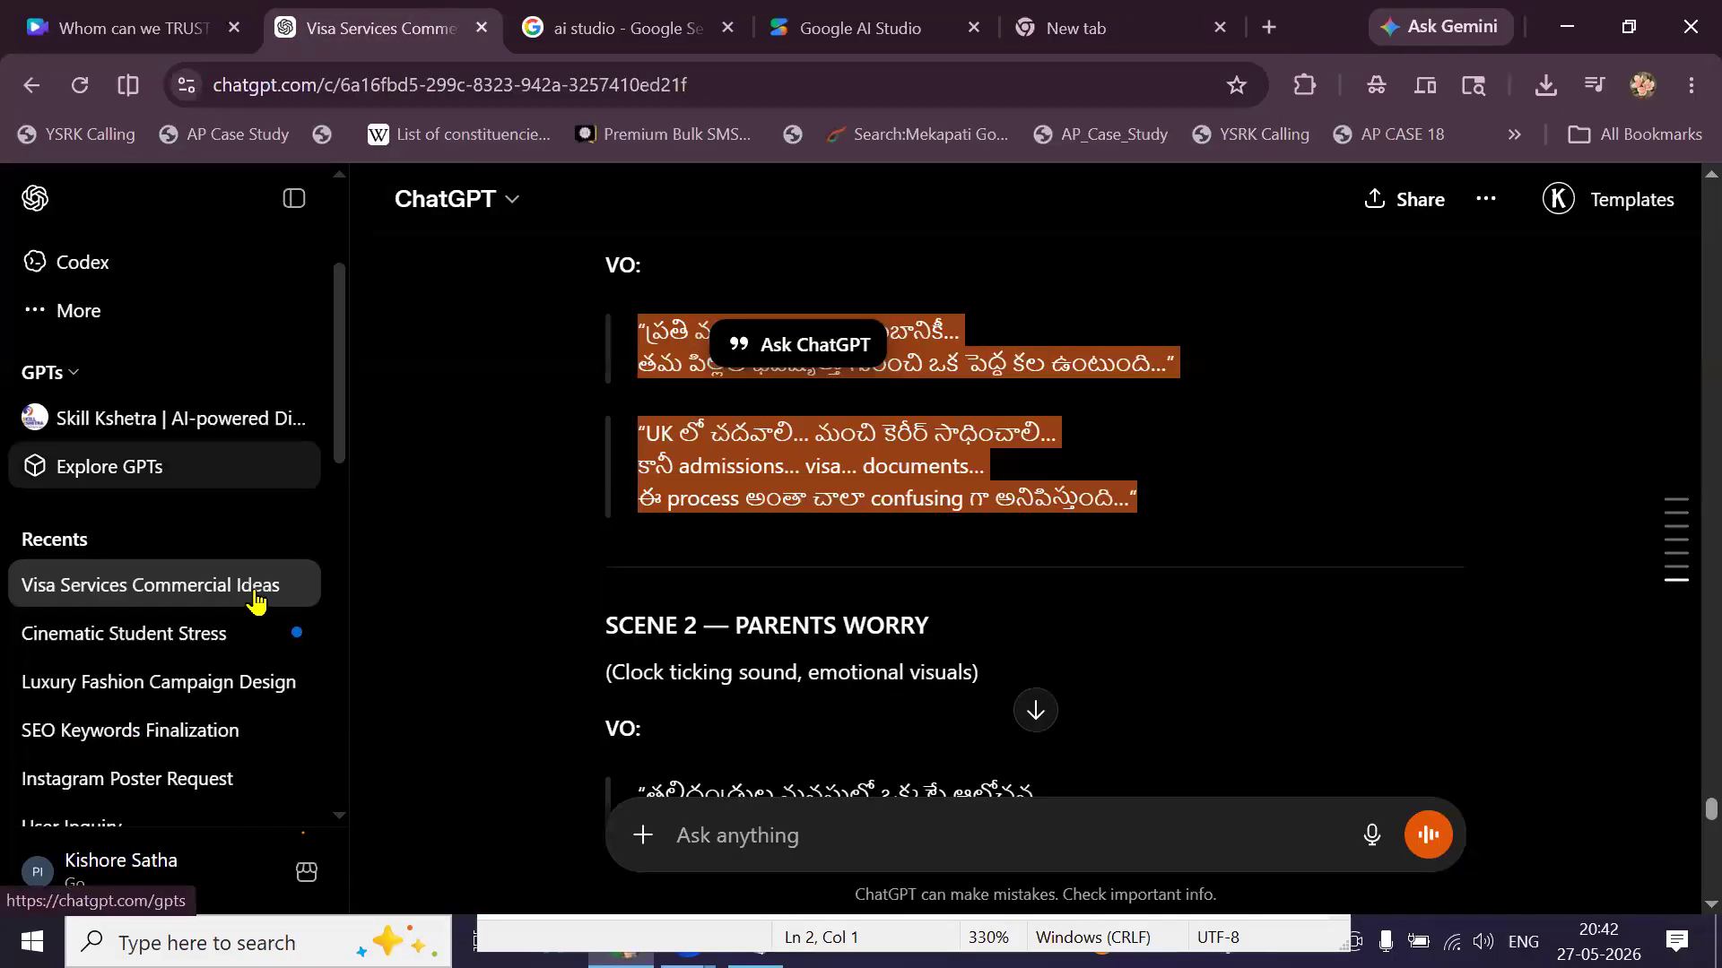
scroll(218, 680, down, 1)
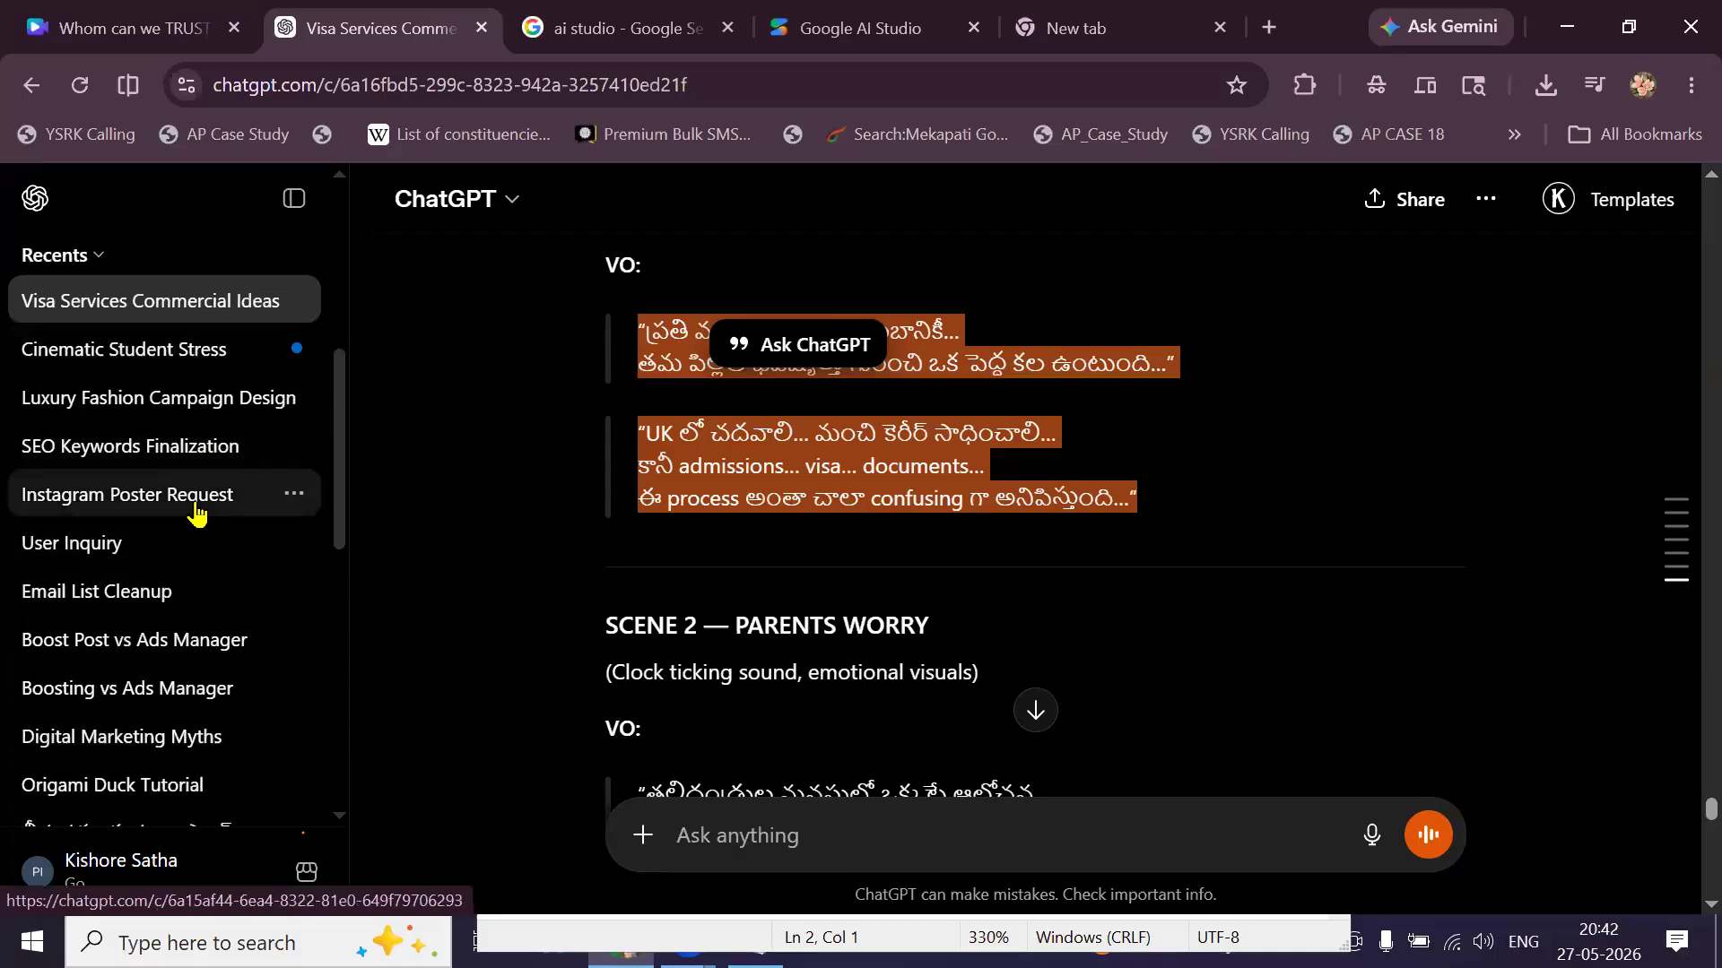
scroll(192, 511, down, 2)
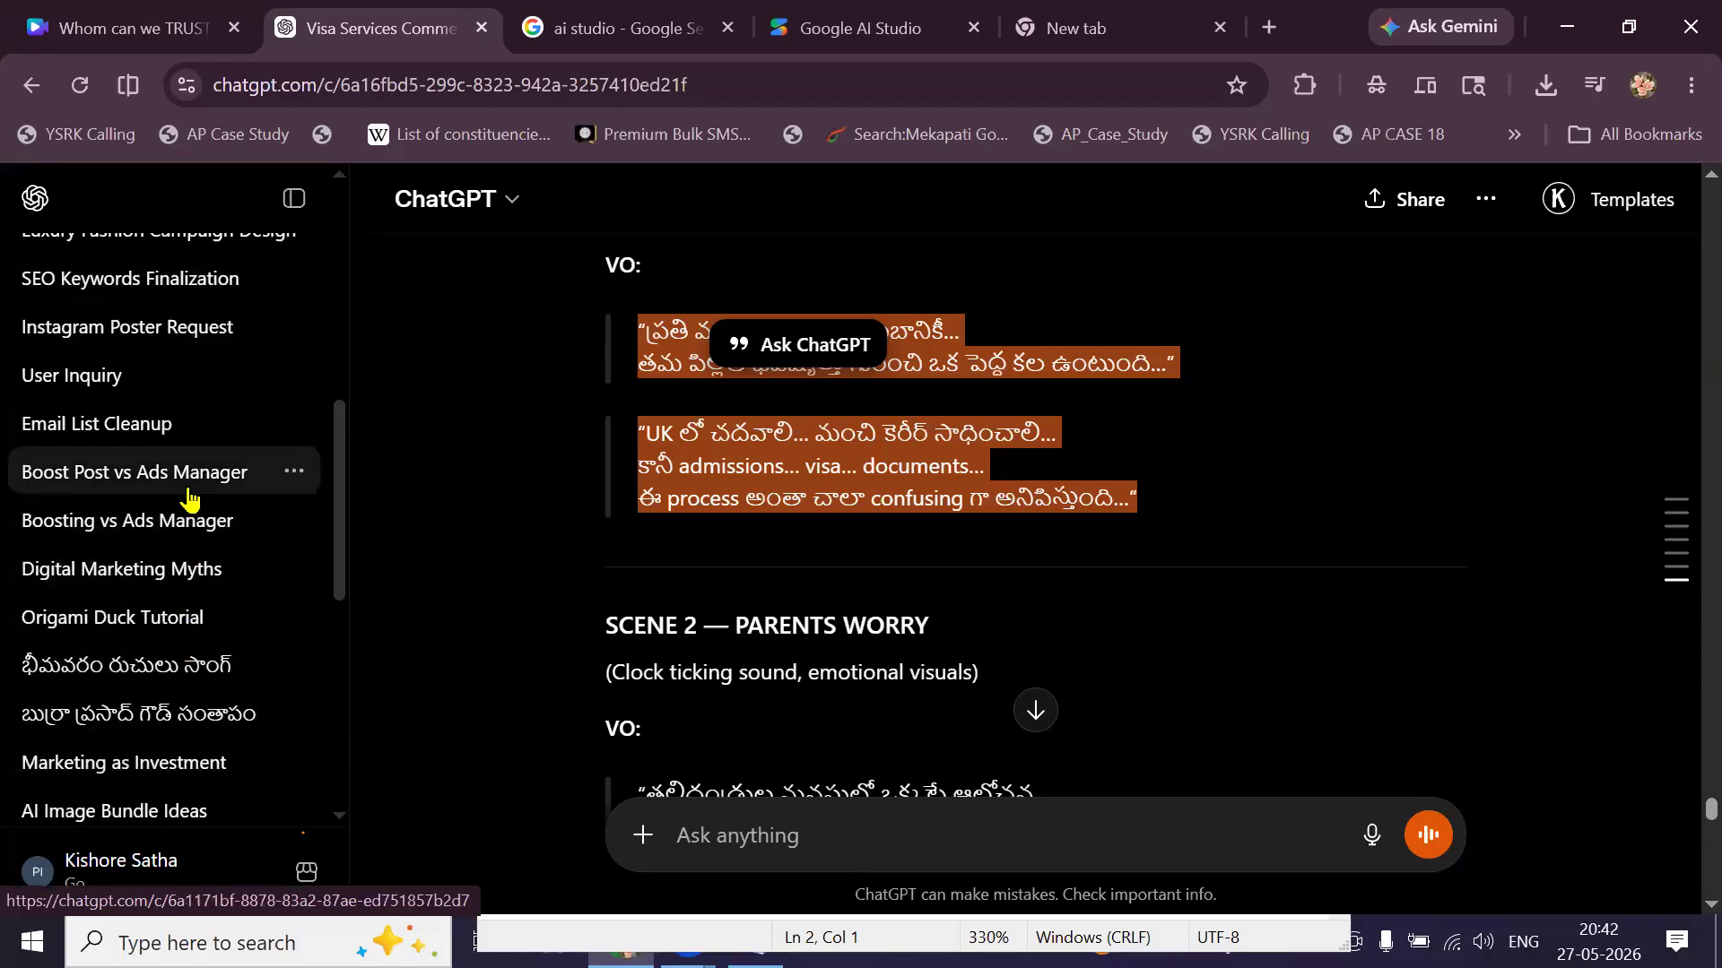
scroll(186, 499, up, 1)
scroll(184, 498, down, 1)
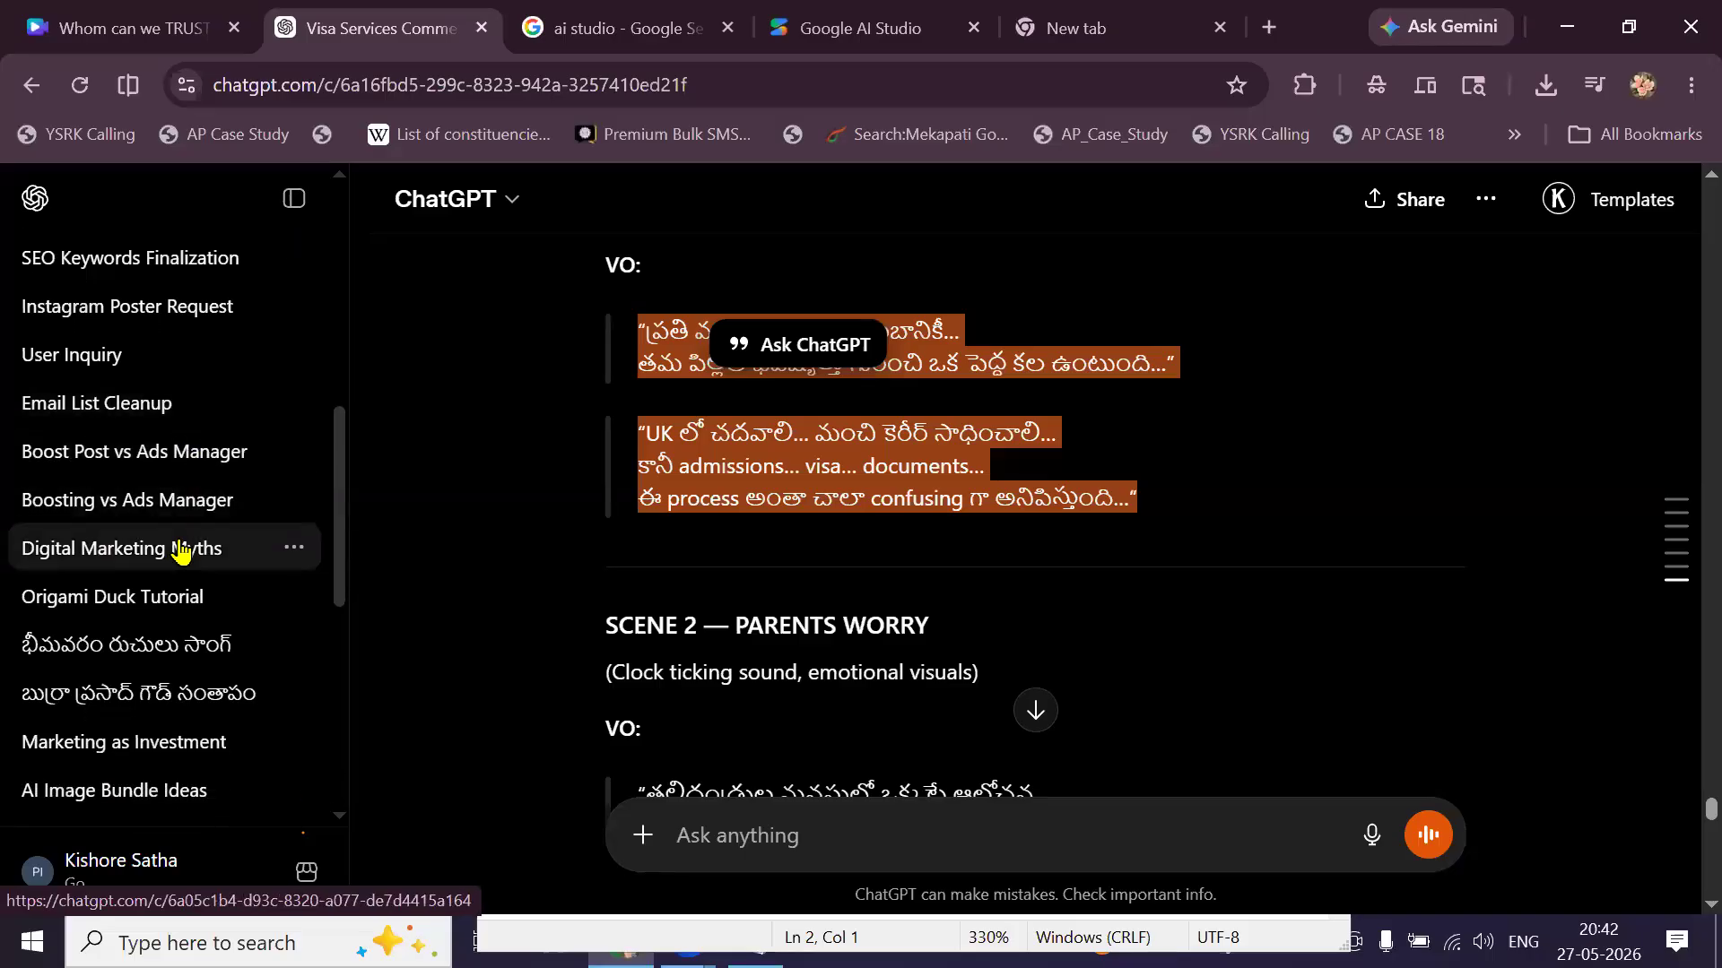
click(180, 549)
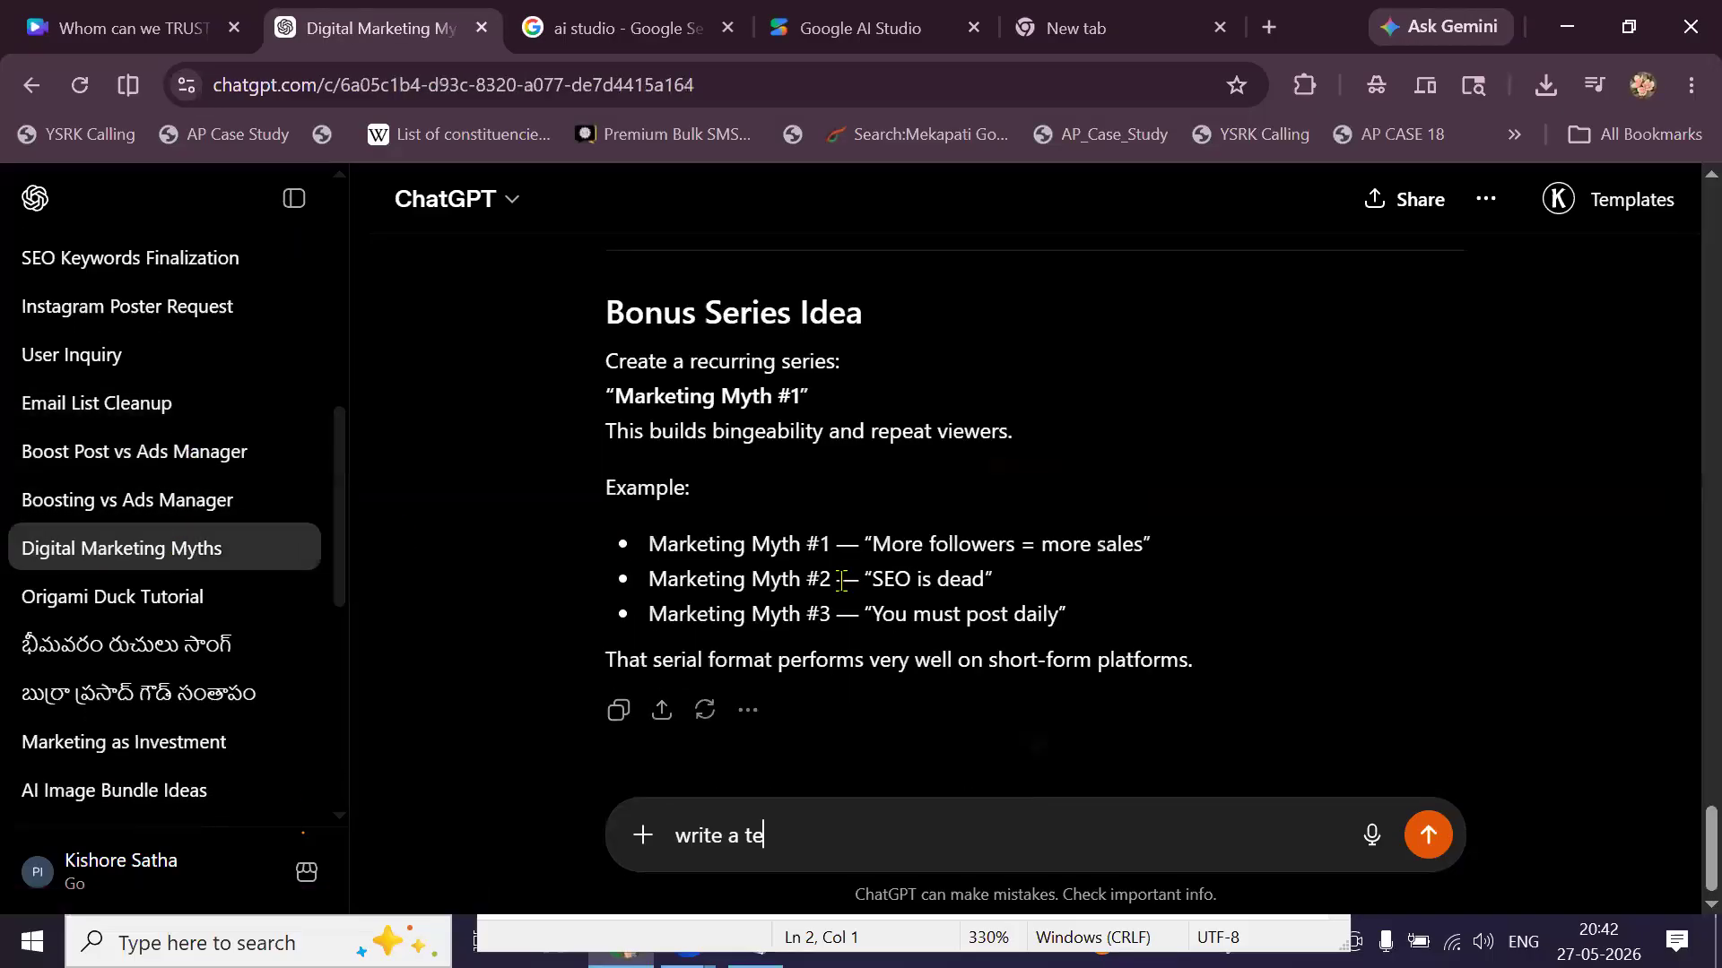
Read back through the Digital Marketing Myths chat, then open Boosting vs Ads Manager.
scroll(848, 587, up, 4)
scroll(847, 590, up, 10)
scroll(849, 592, up, 5)
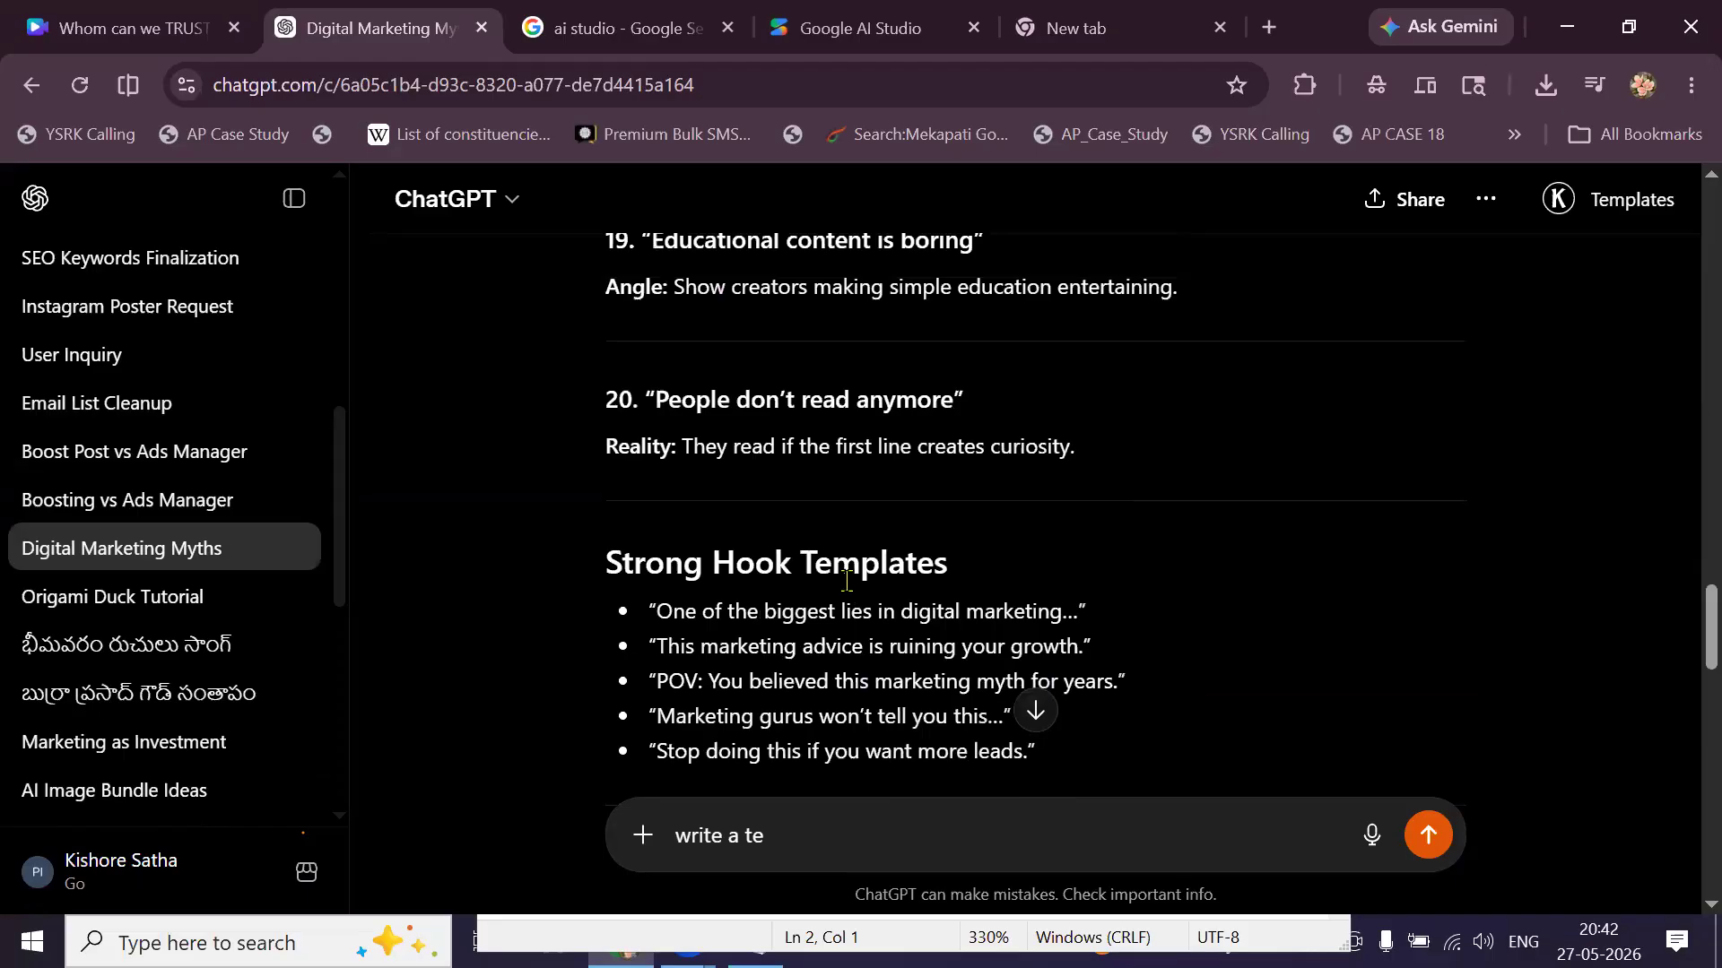
scroll(848, 581, up, 3)
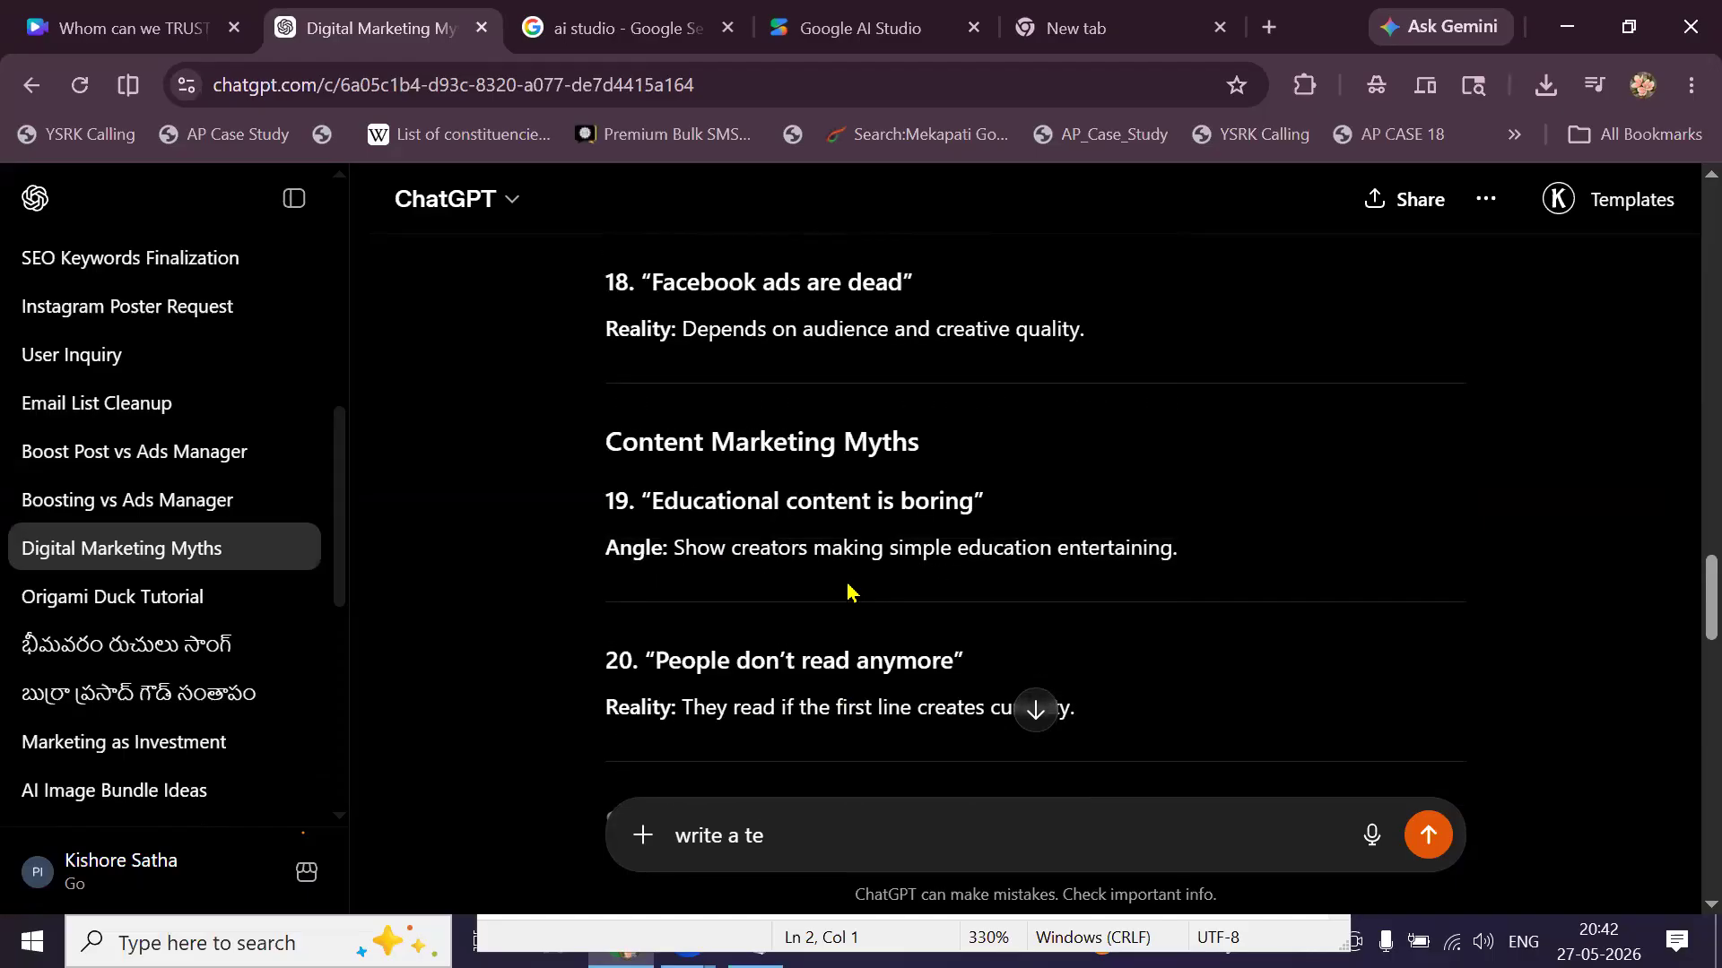
scroll(848, 590, up, 8)
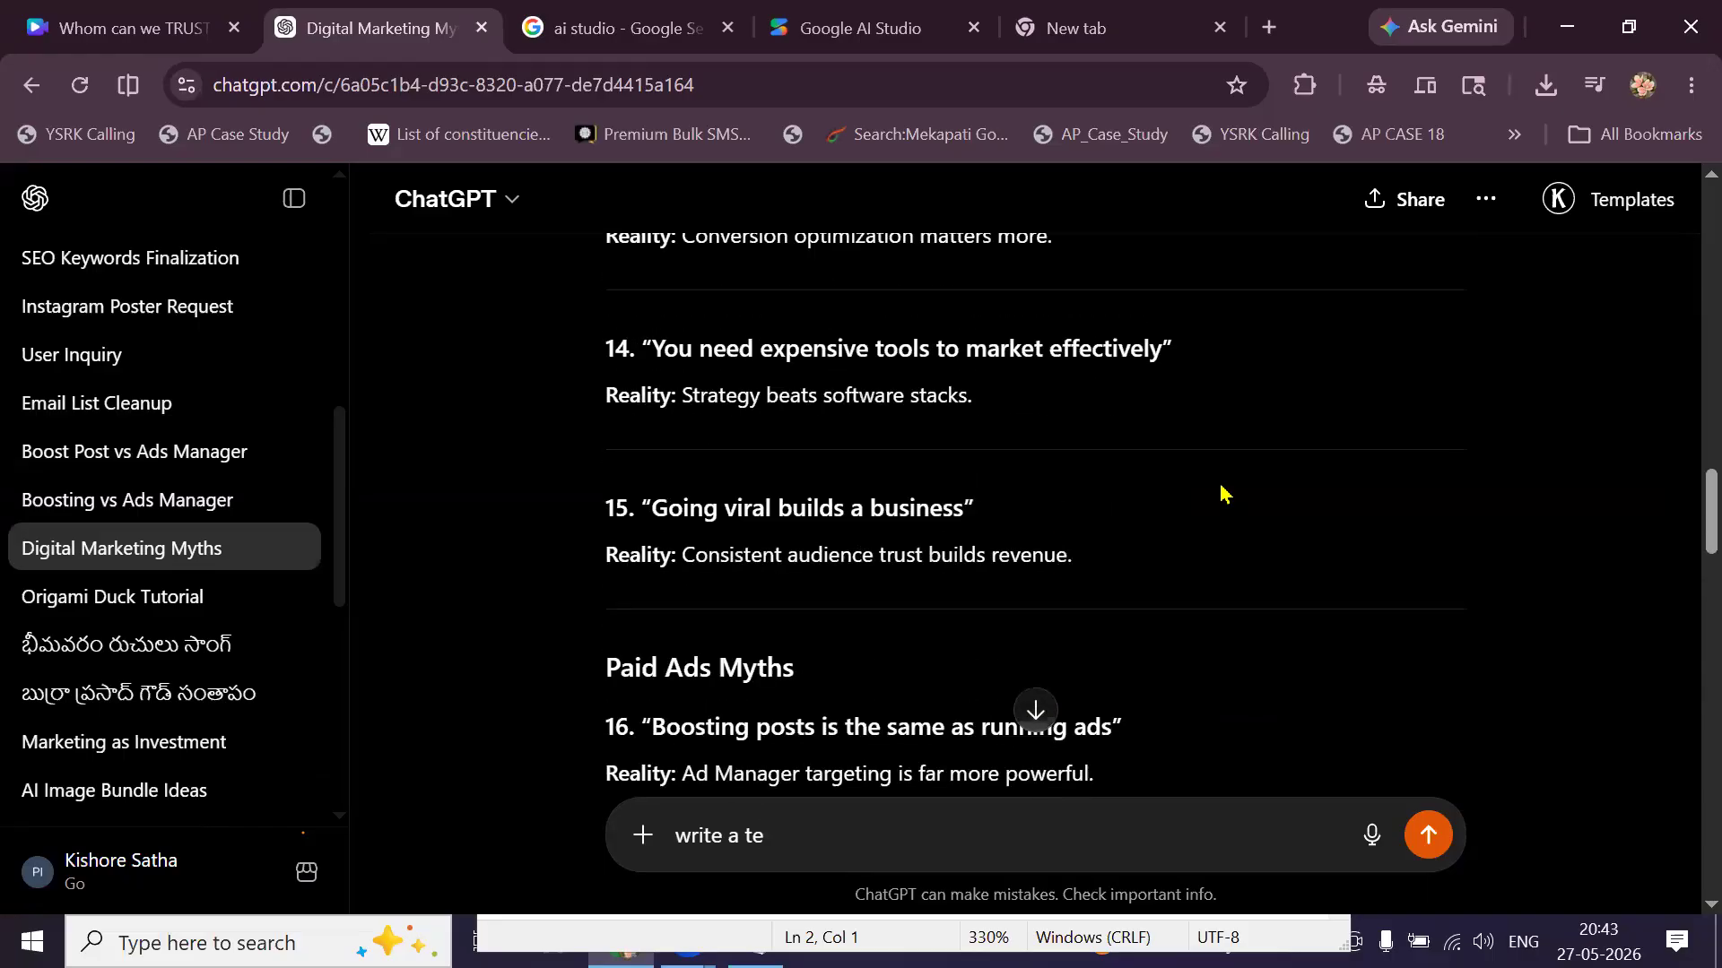
scroll(1073, 496, up, 12)
scroll(1074, 499, down, 14)
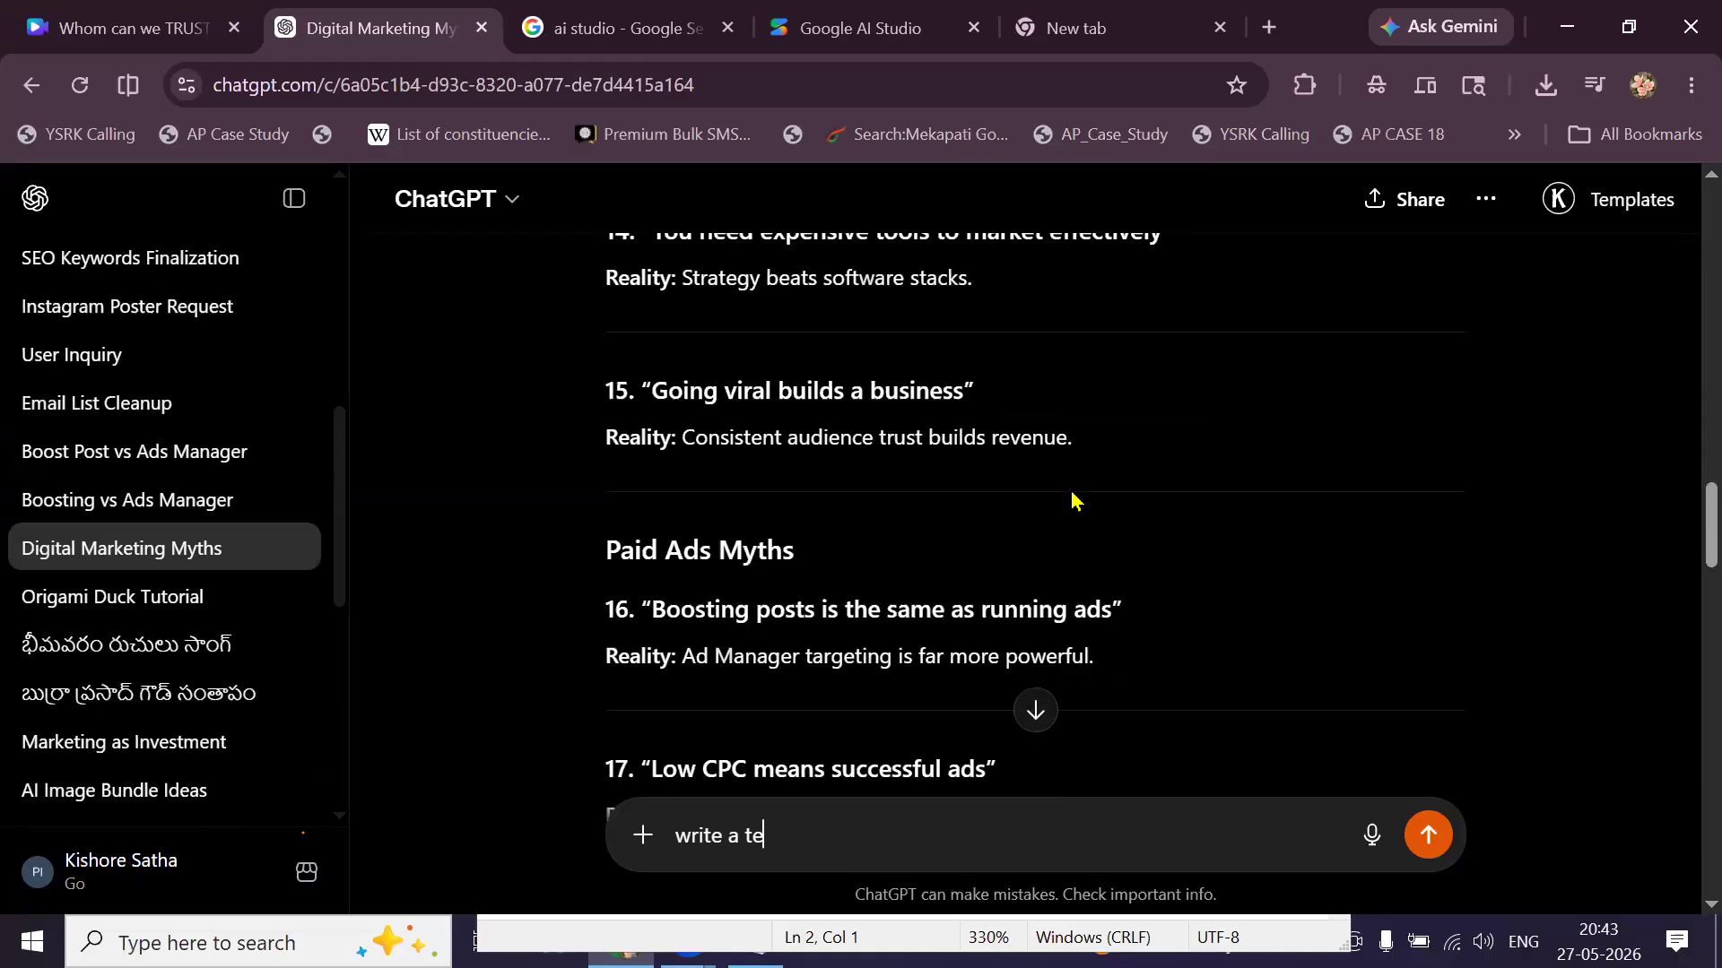
scroll(1073, 499, down, 8)
click(204, 503)
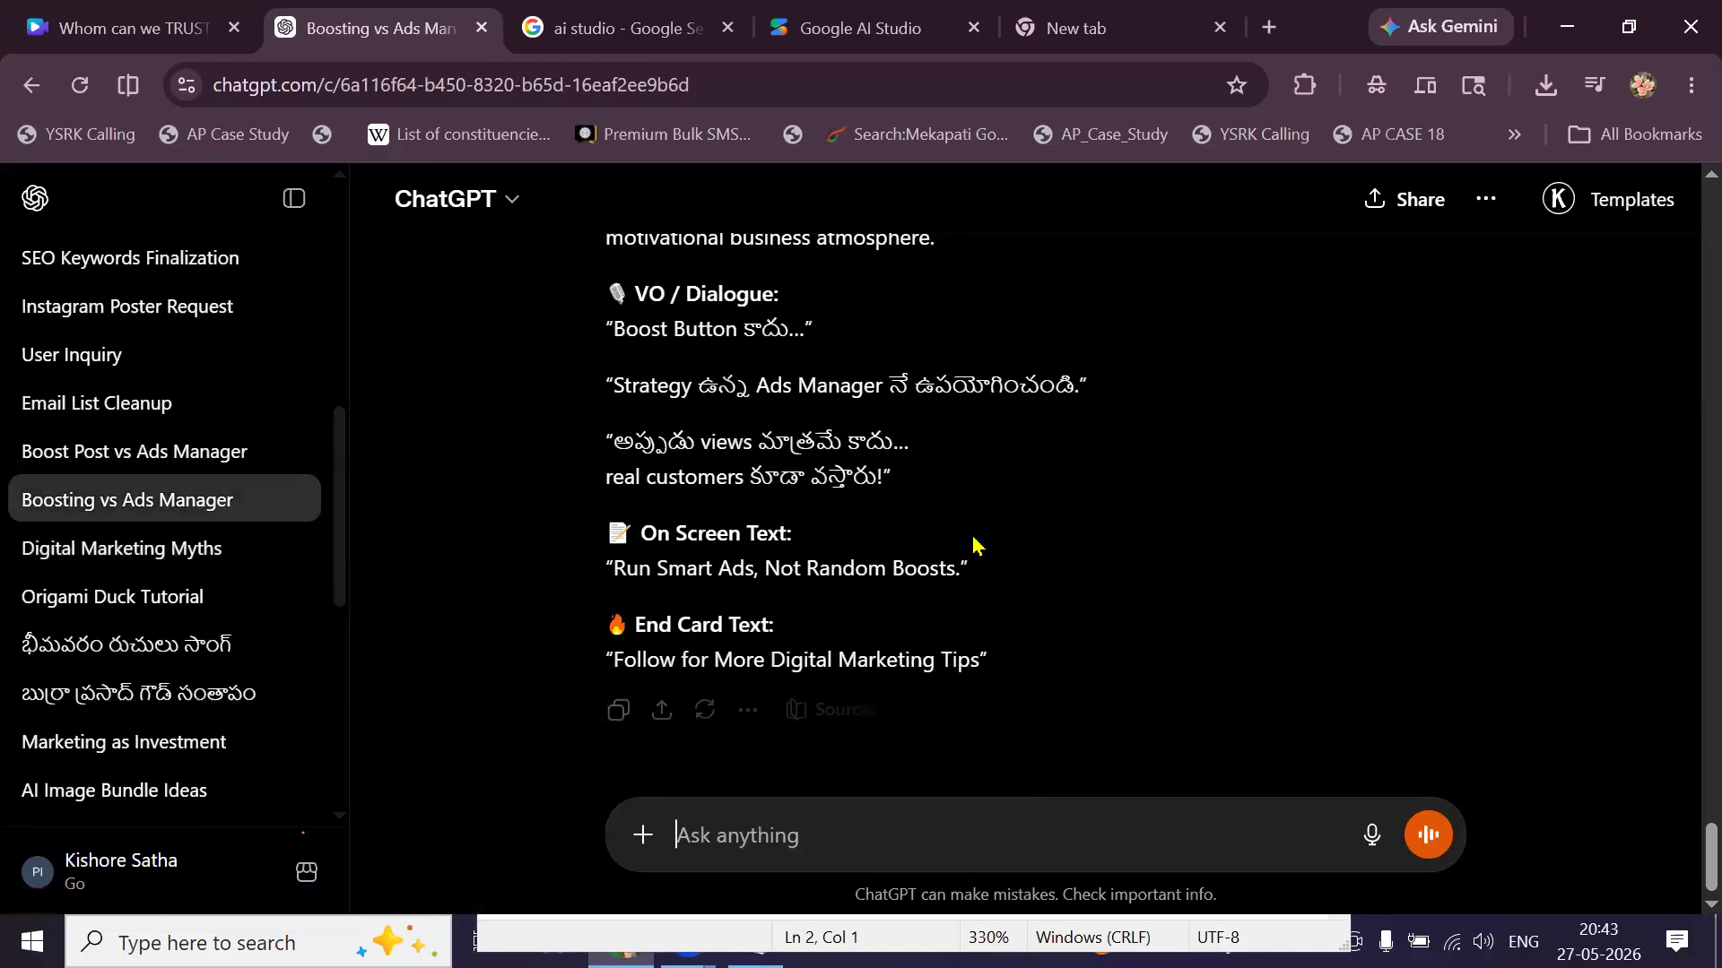
Scroll up through the Telugu Boosting vs Ads Manager script, then return to Digital Marketing Myths.
scroll(973, 542, up, 10)
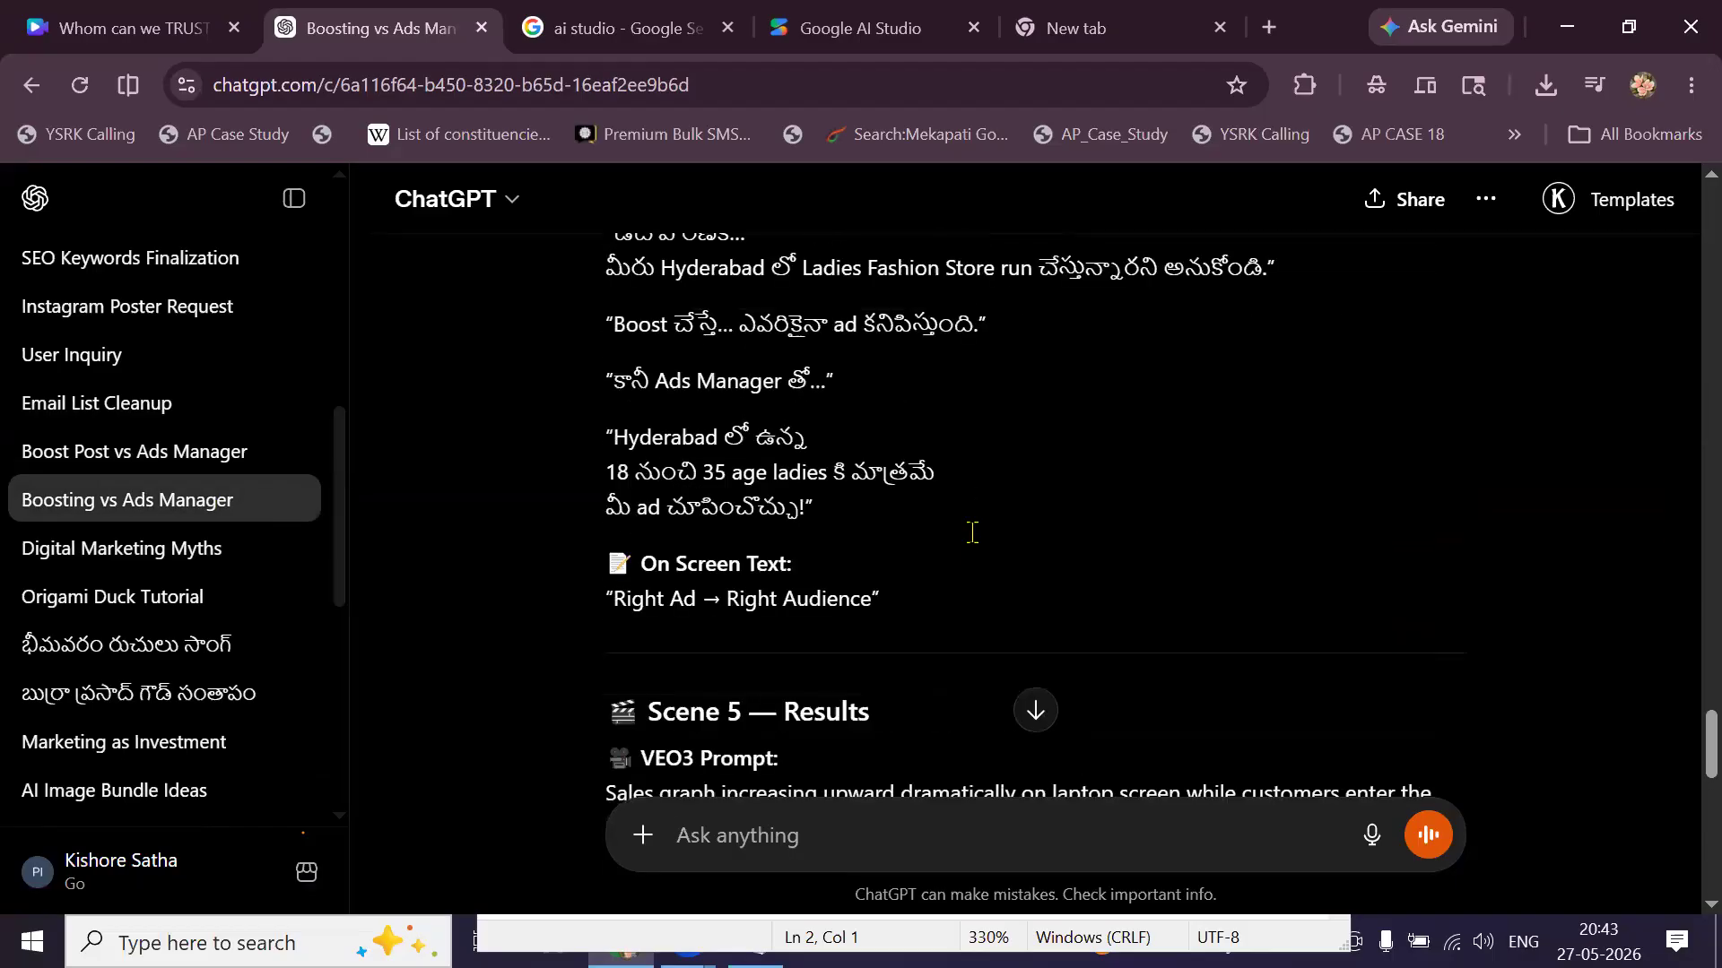
scroll(976, 544, up, 1)
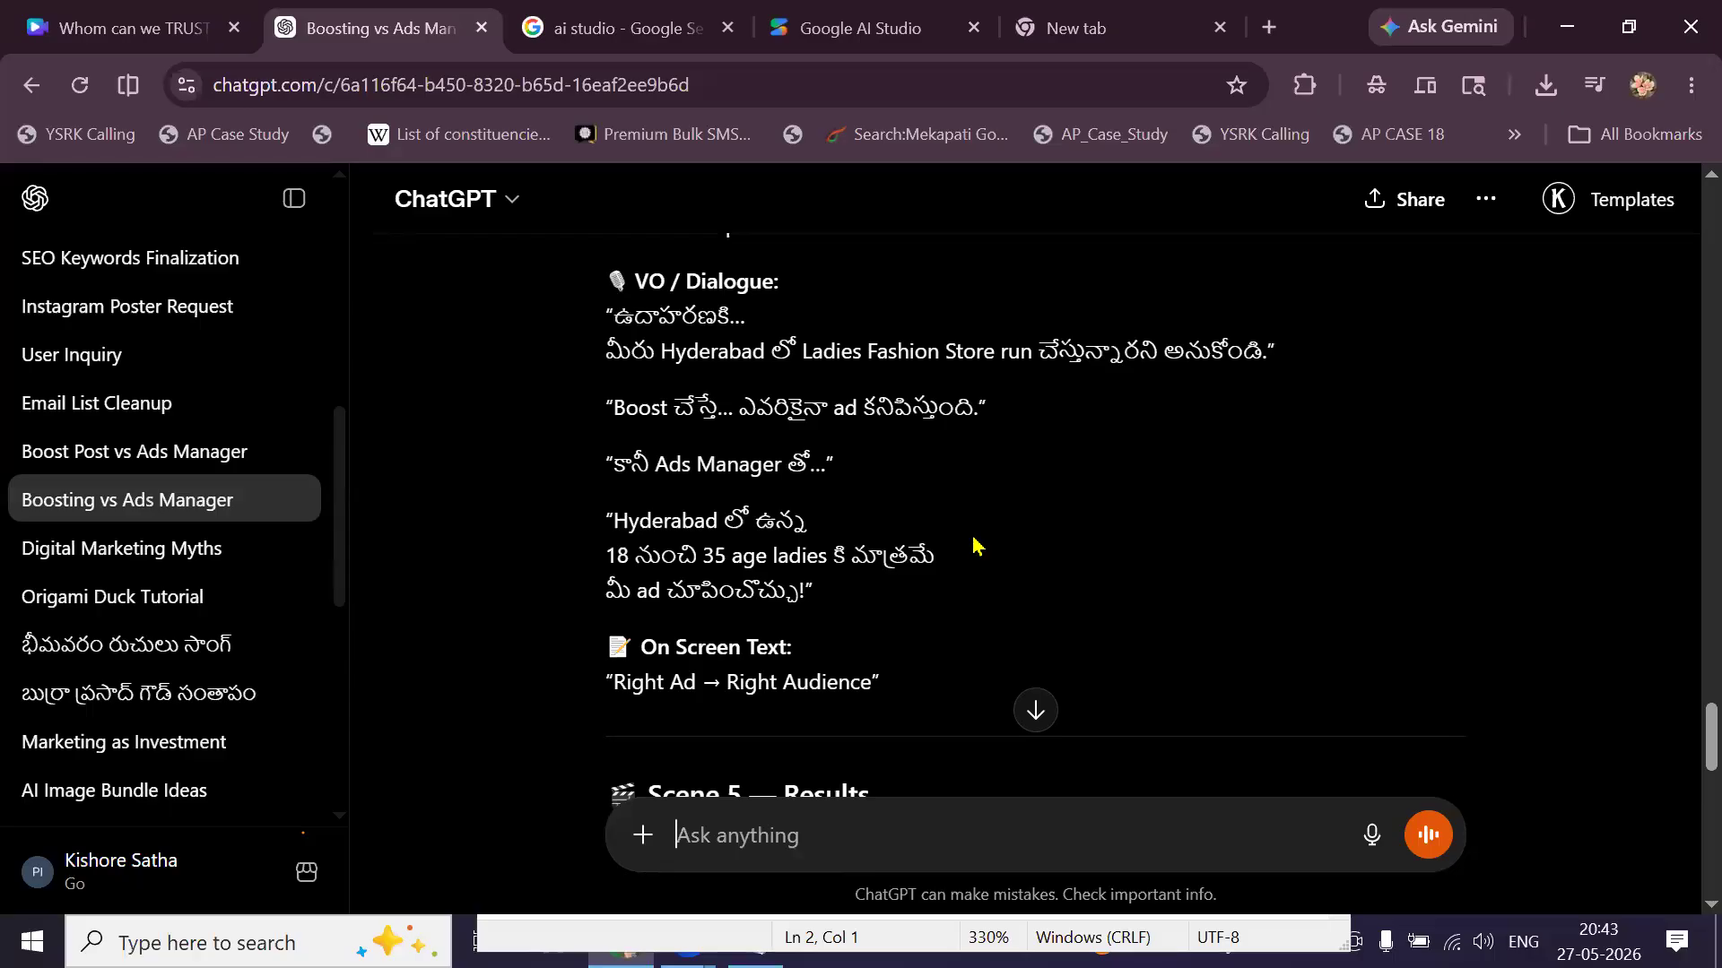
scroll(976, 544, up, 10)
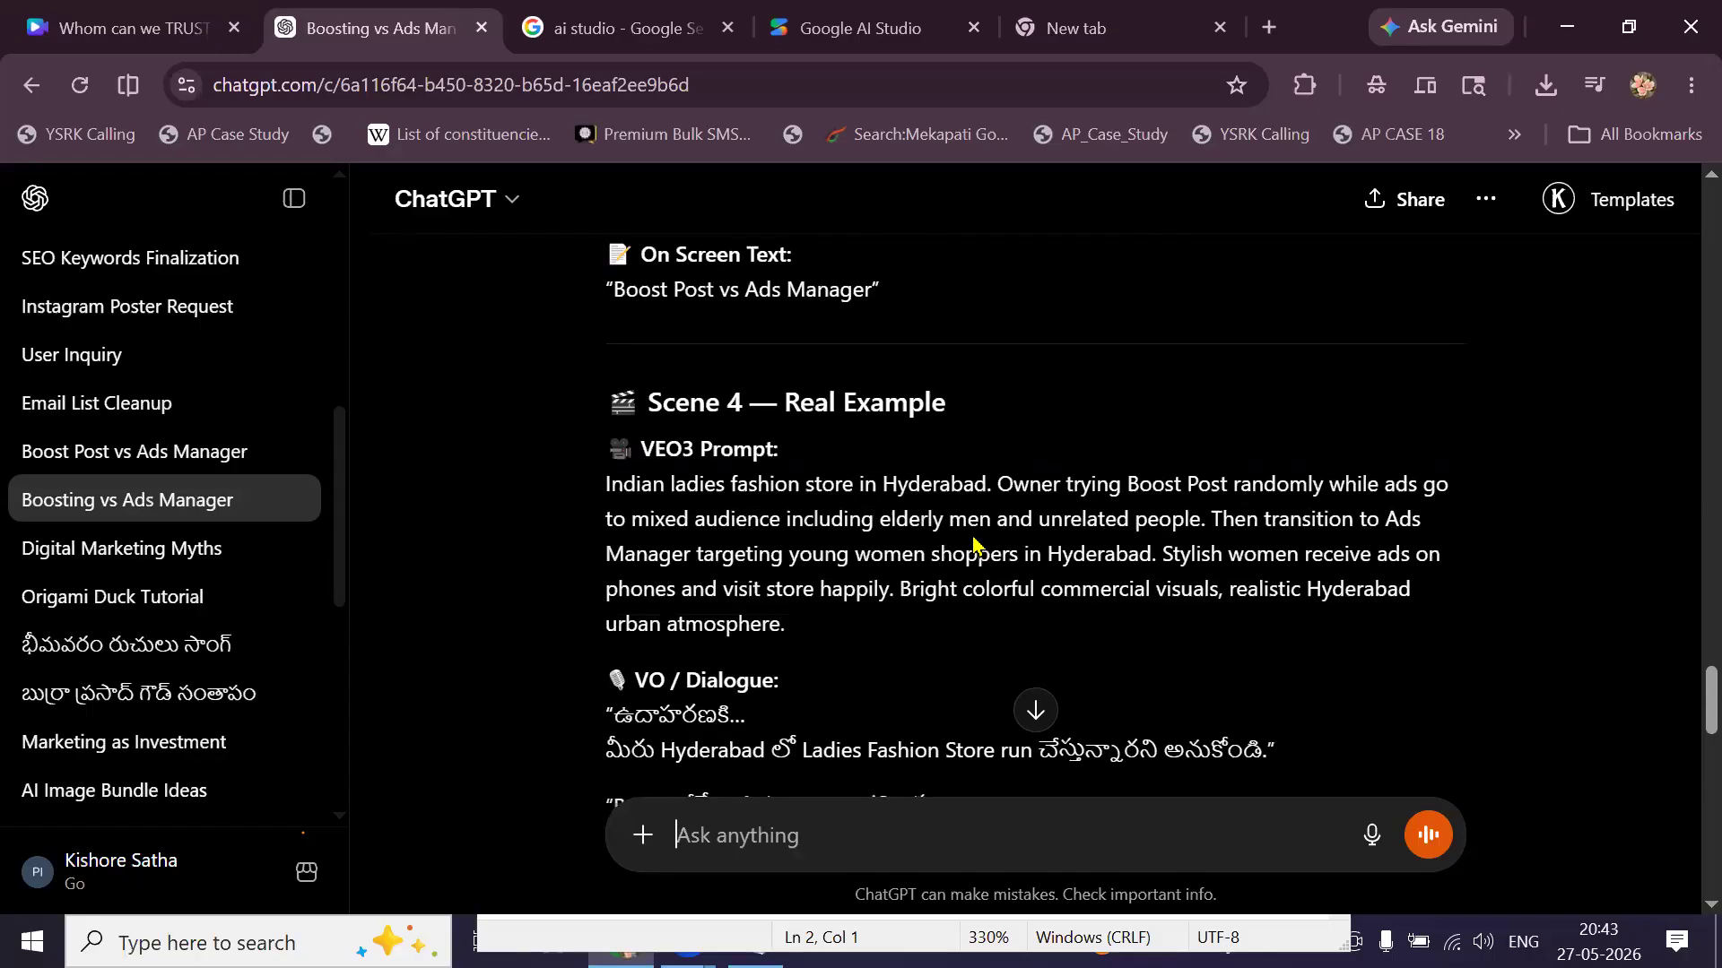
scroll(1069, 498, up, 10)
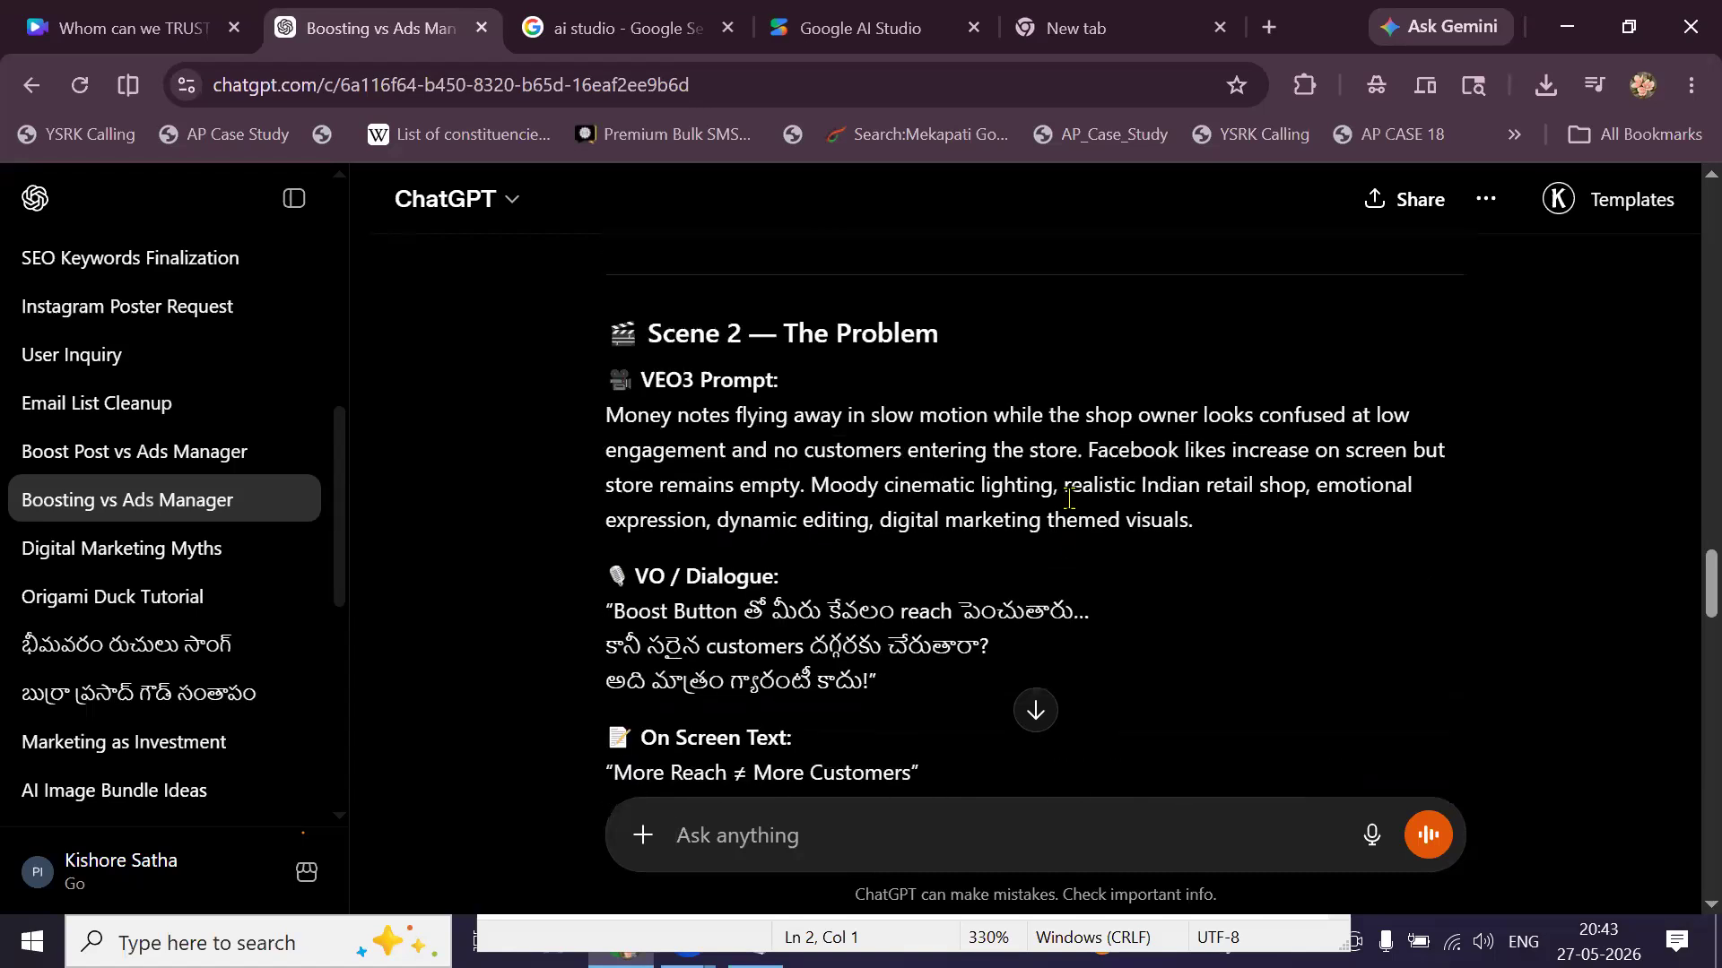
scroll(1069, 498, up, 15)
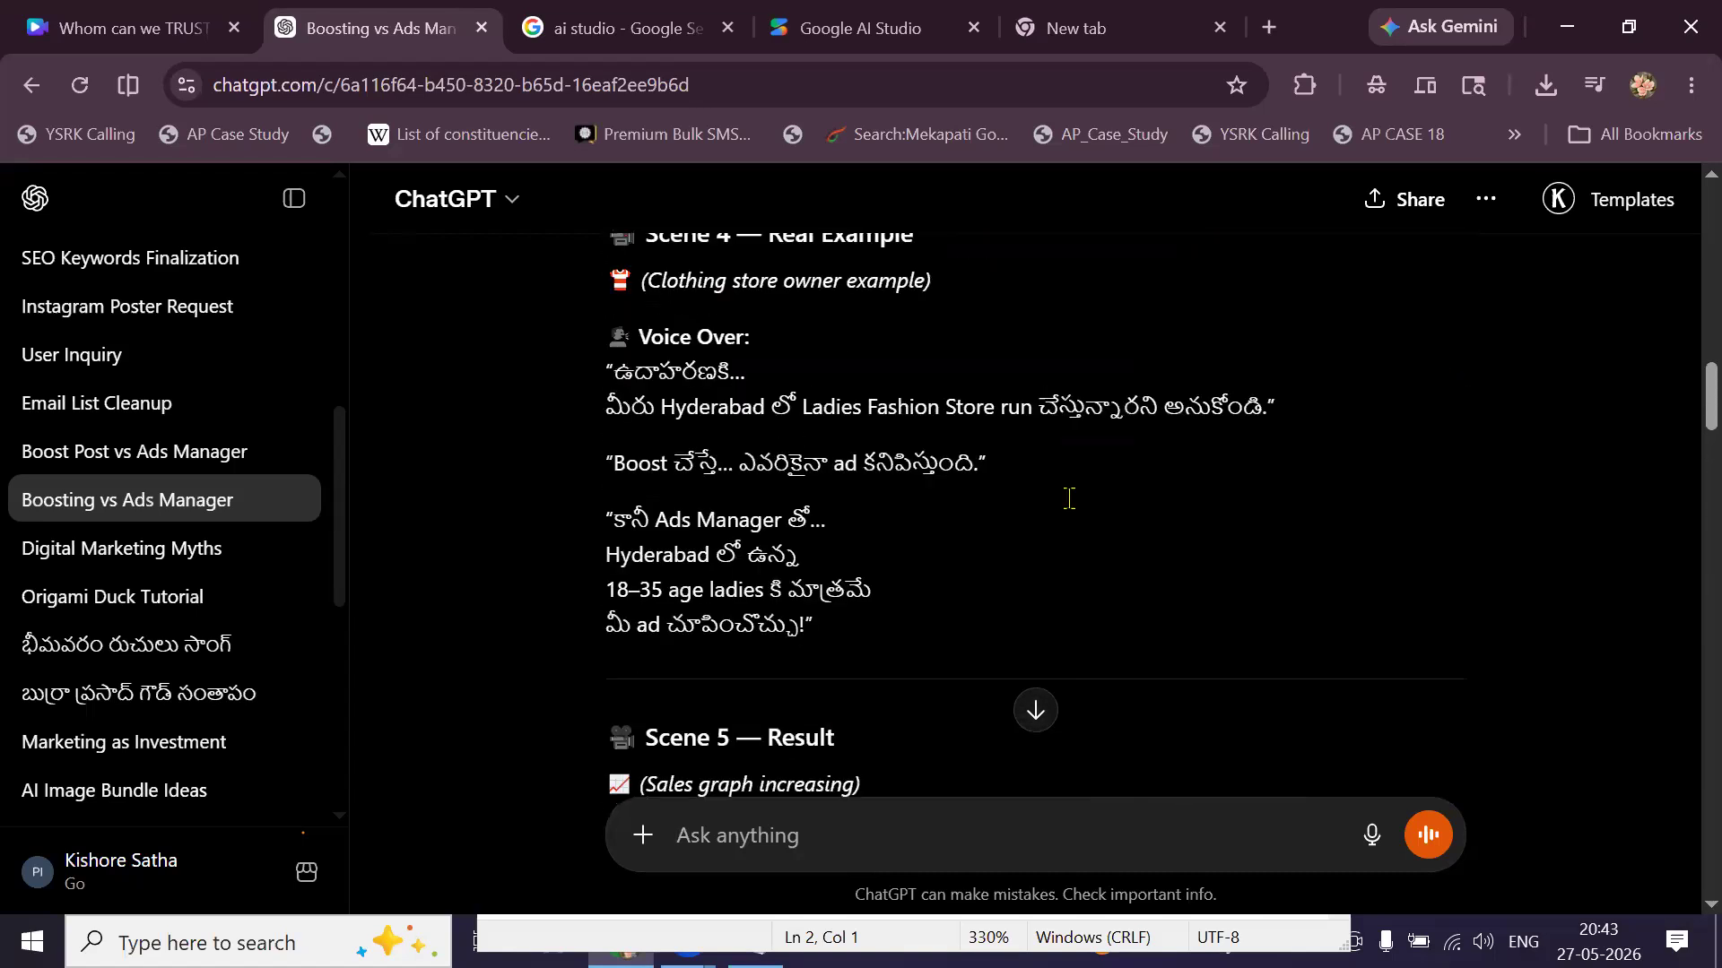
scroll(1073, 513, up, 2)
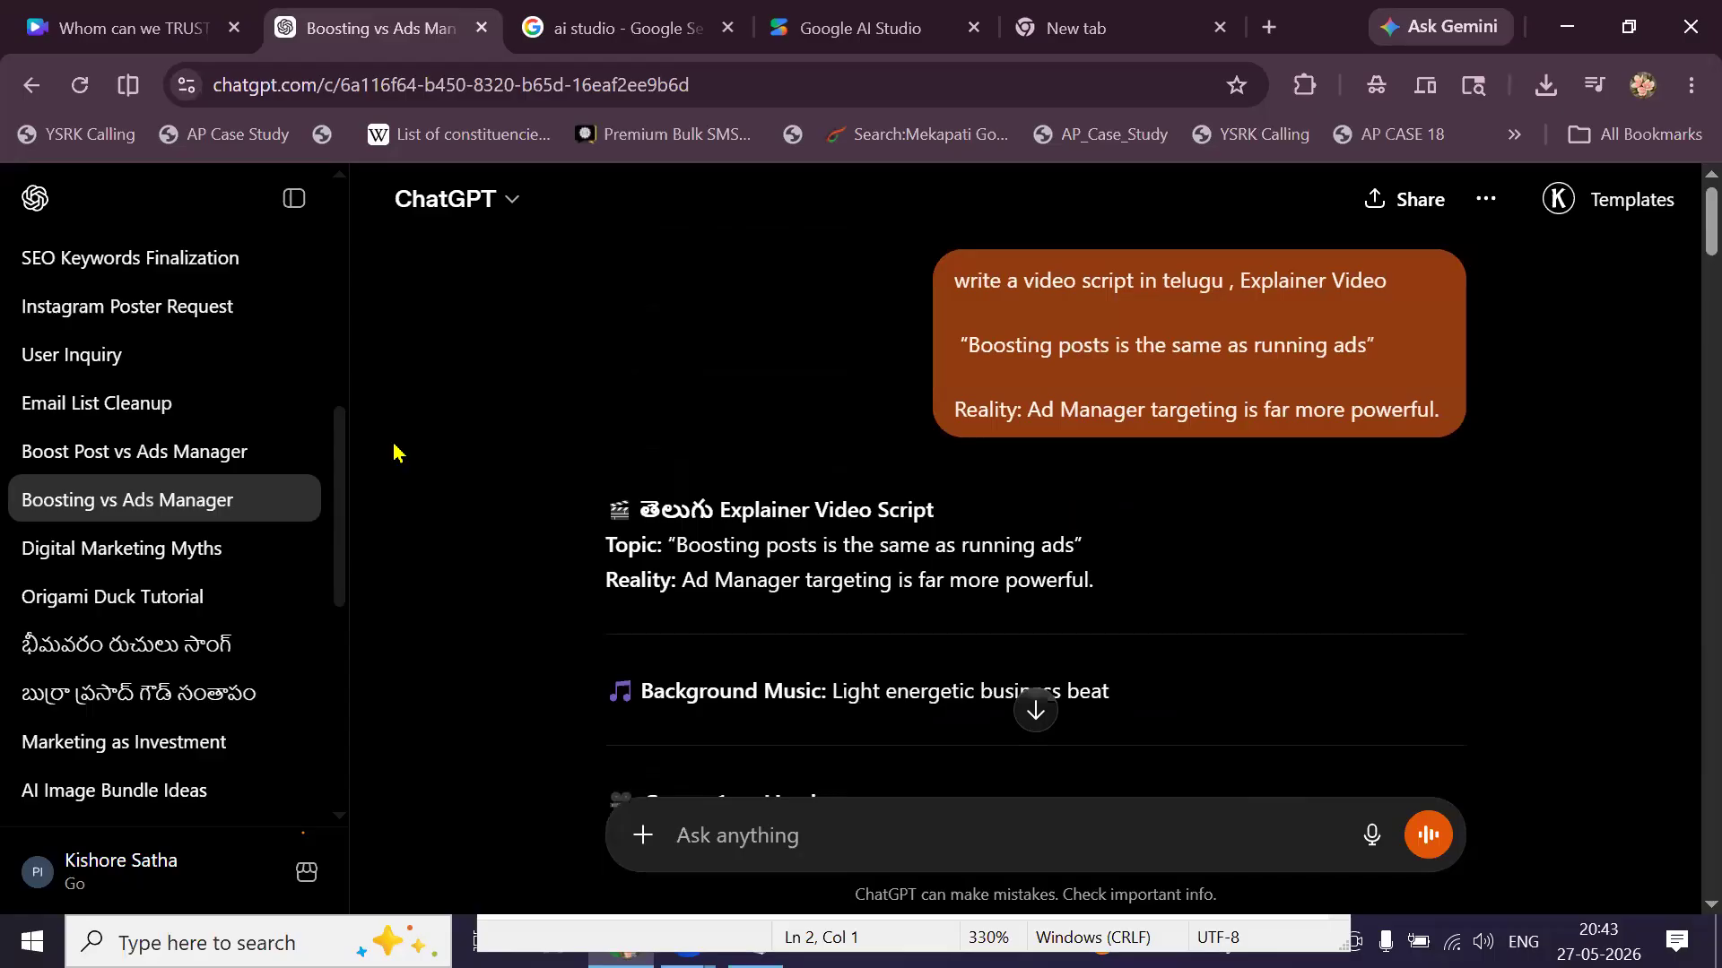
click(188, 565)
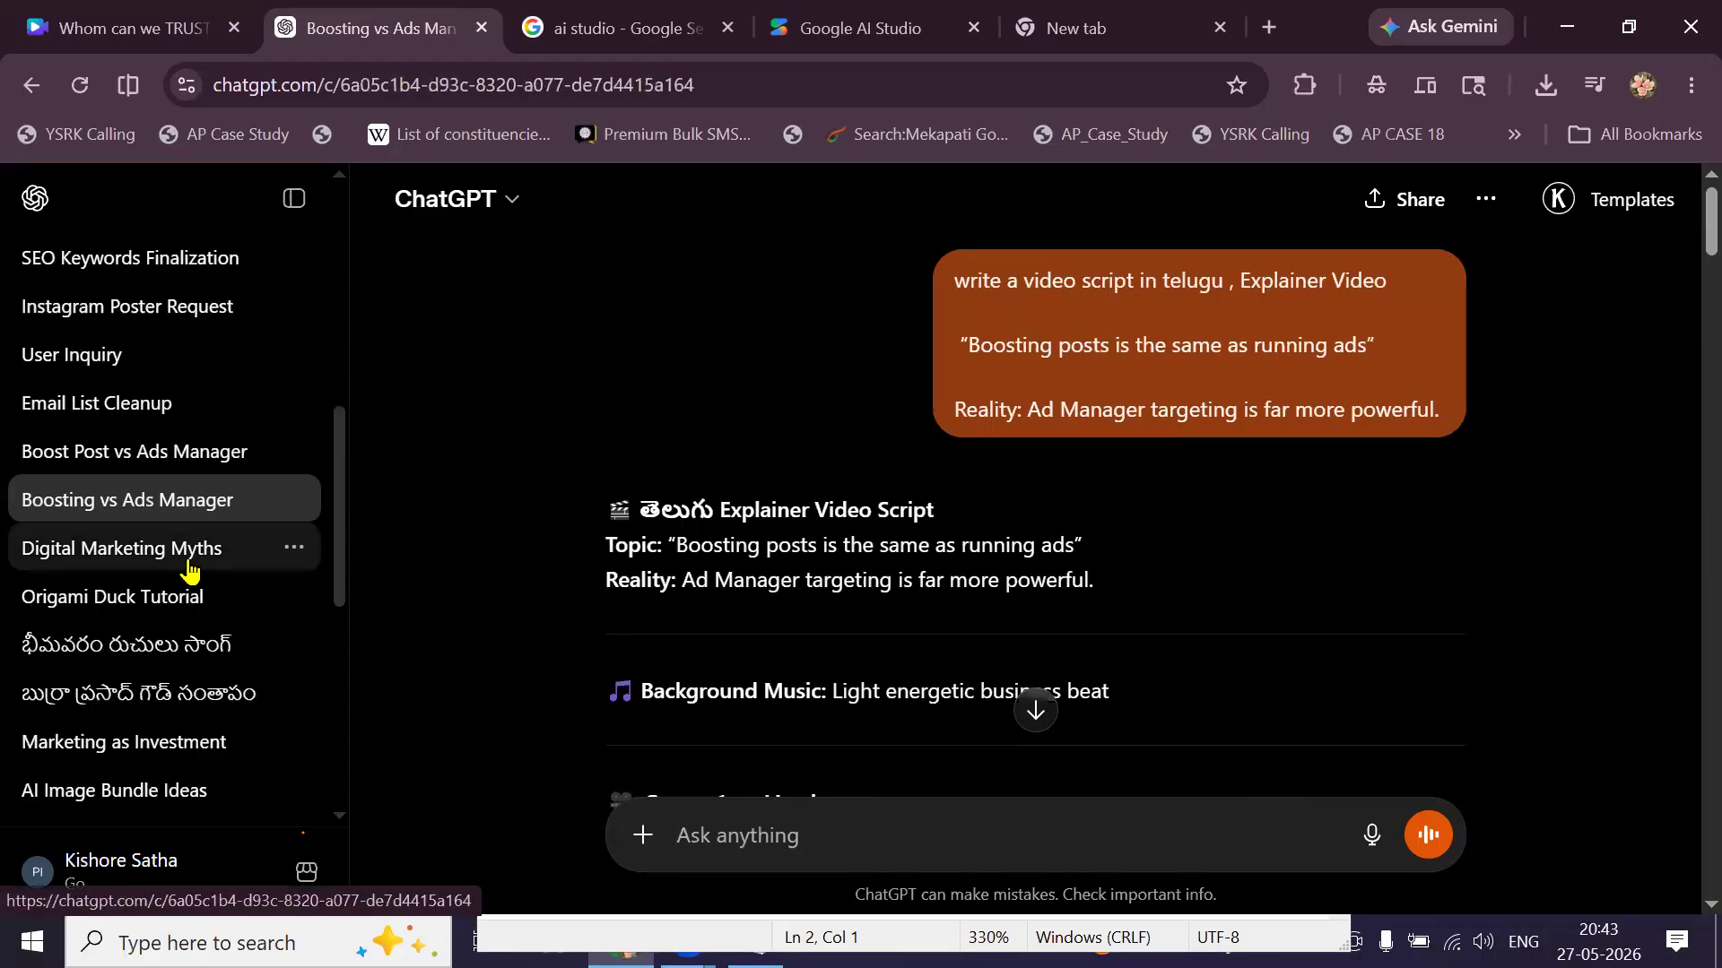
scroll(192, 610, down, 3)
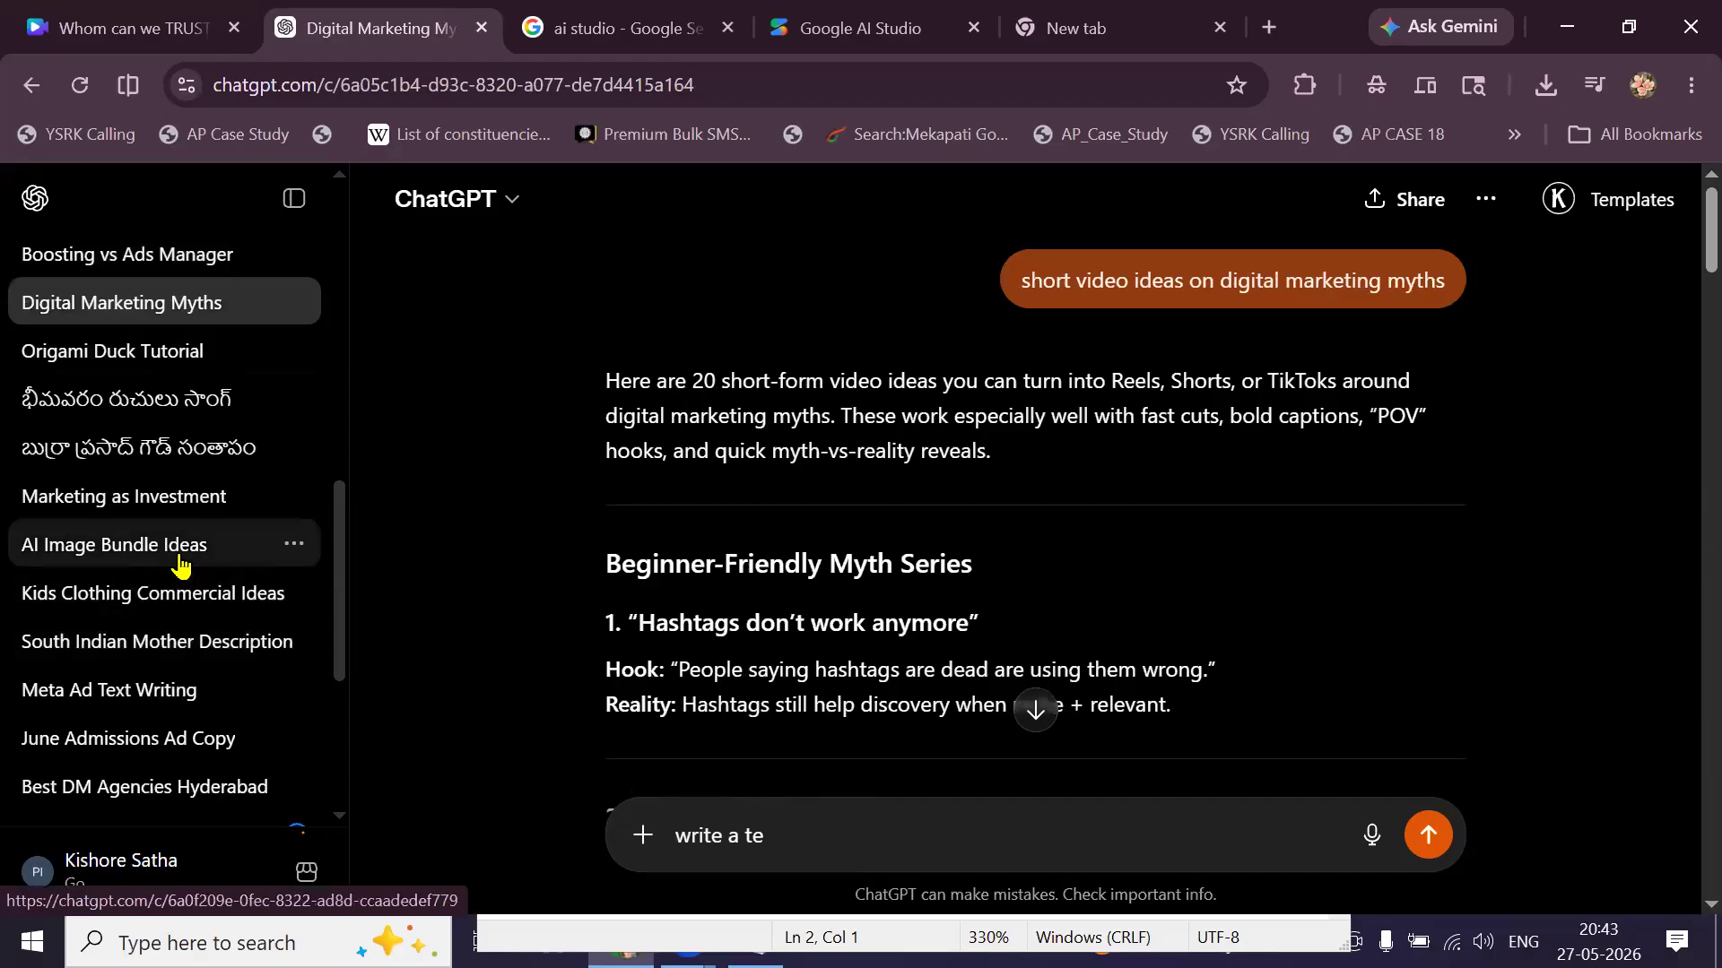
scroll(179, 563, up, 3)
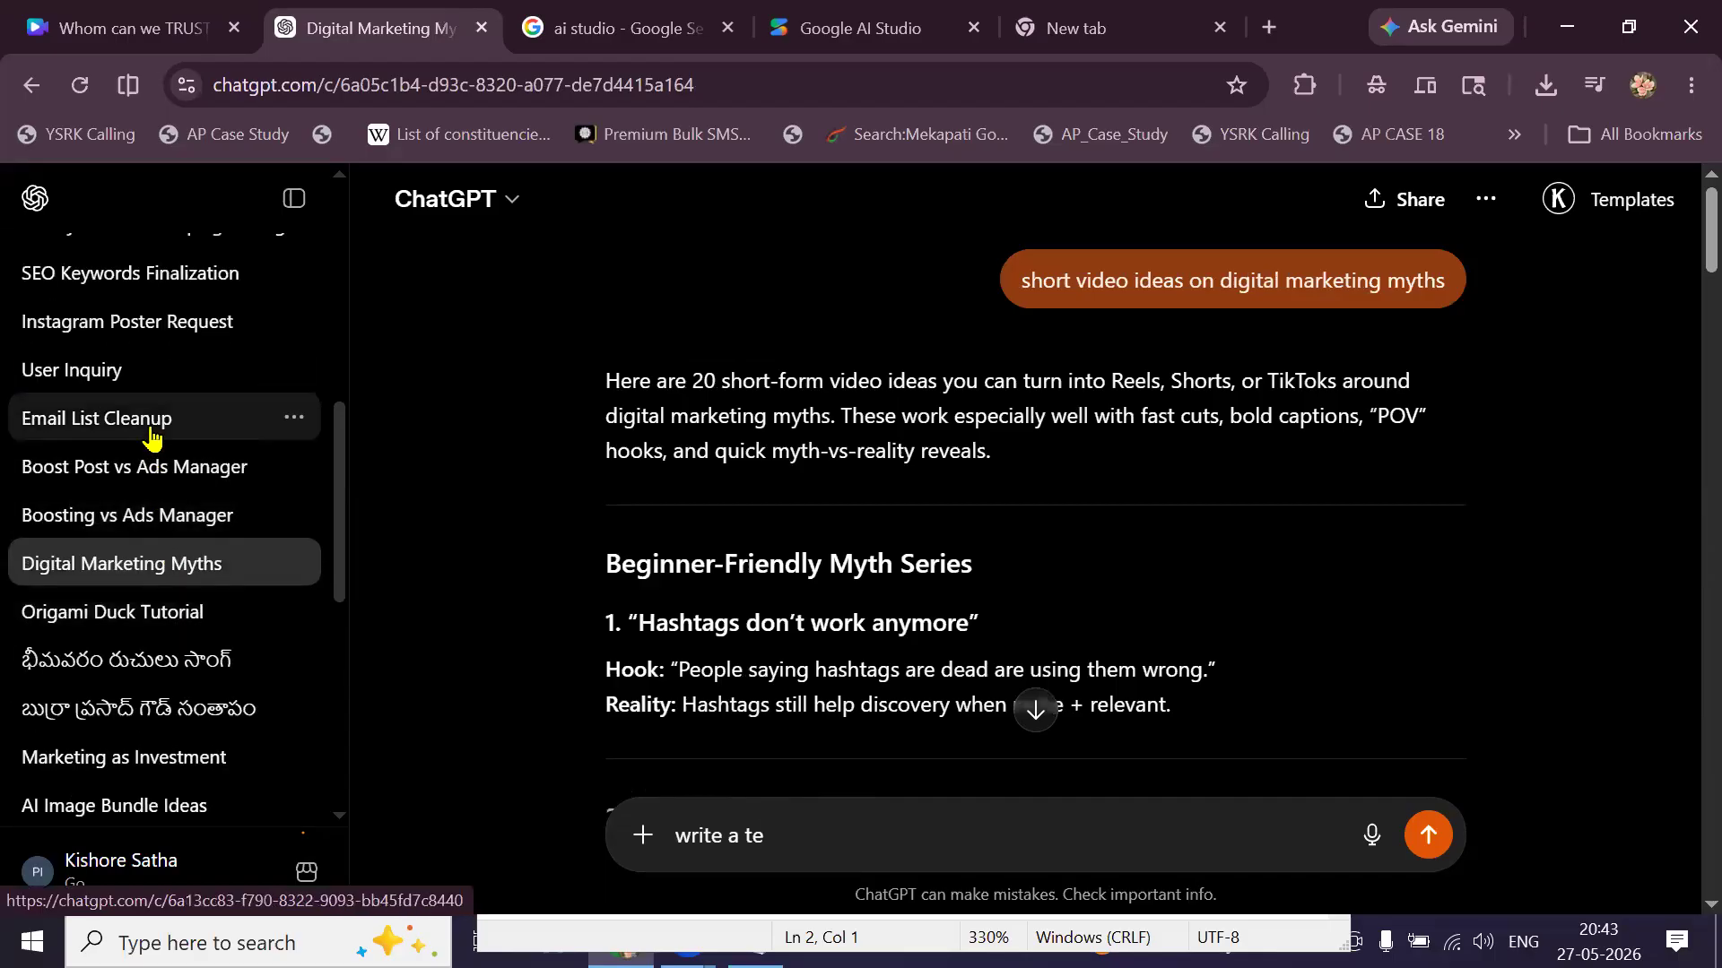
Look through the User Inquiry and Email List Cleanup conversations.
click(139, 377)
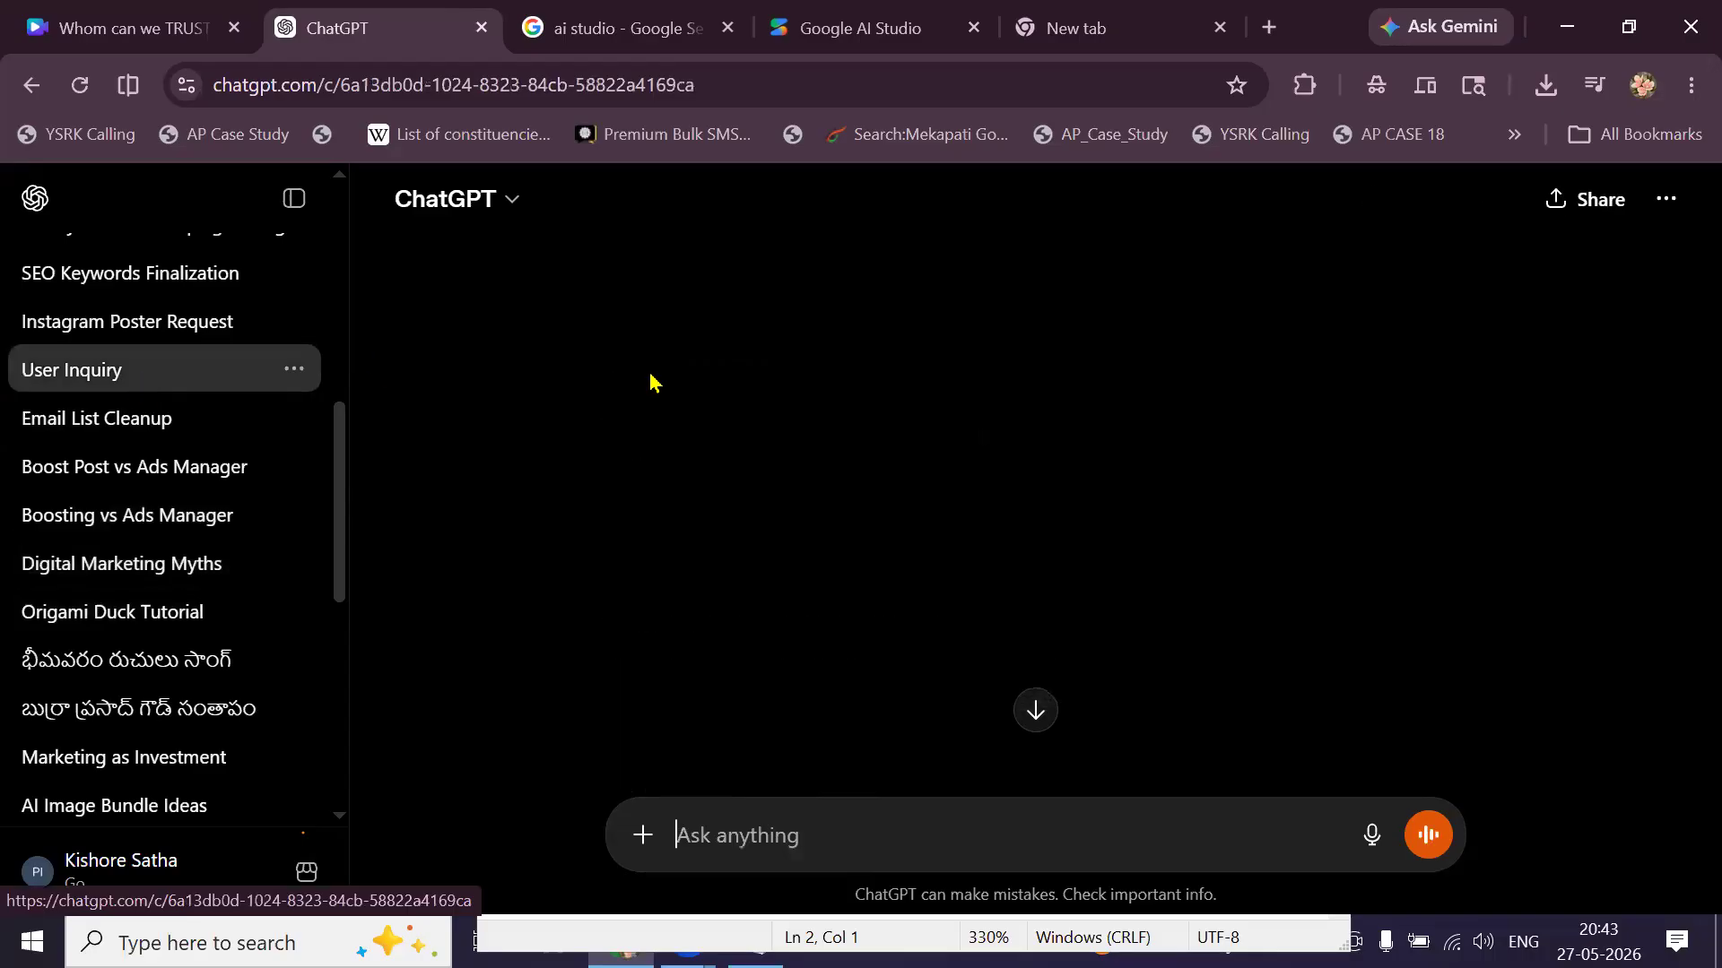
scroll(1040, 491, up, 3)
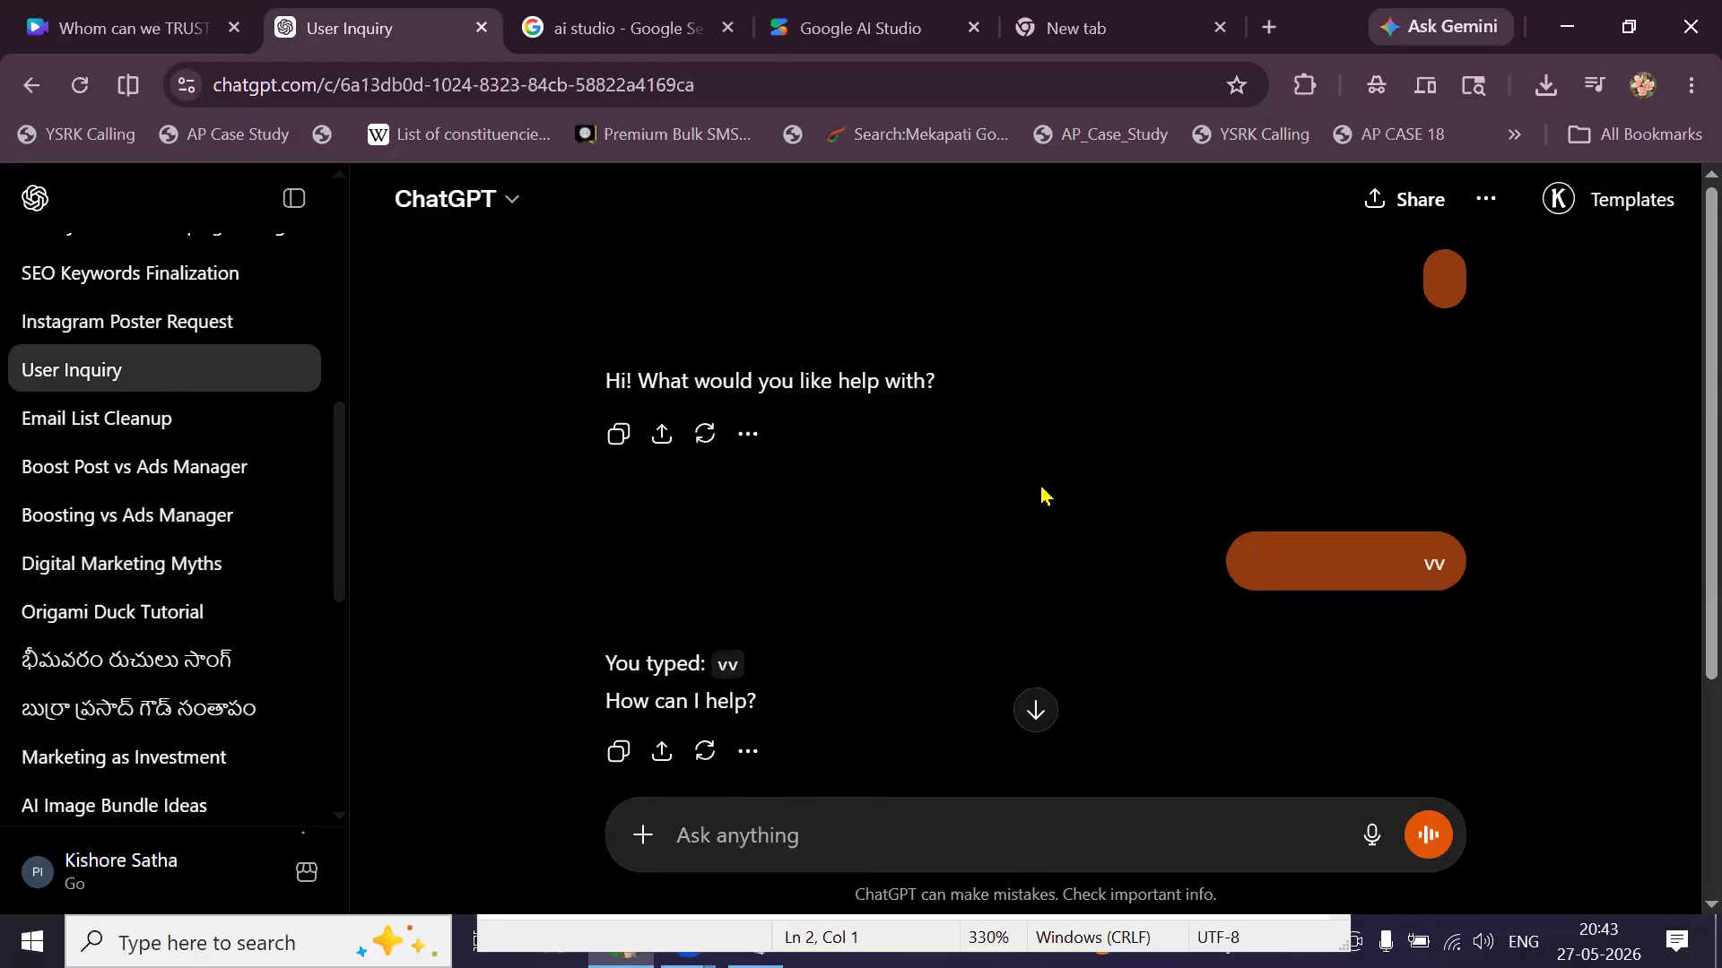
scroll(1043, 494, down, 4)
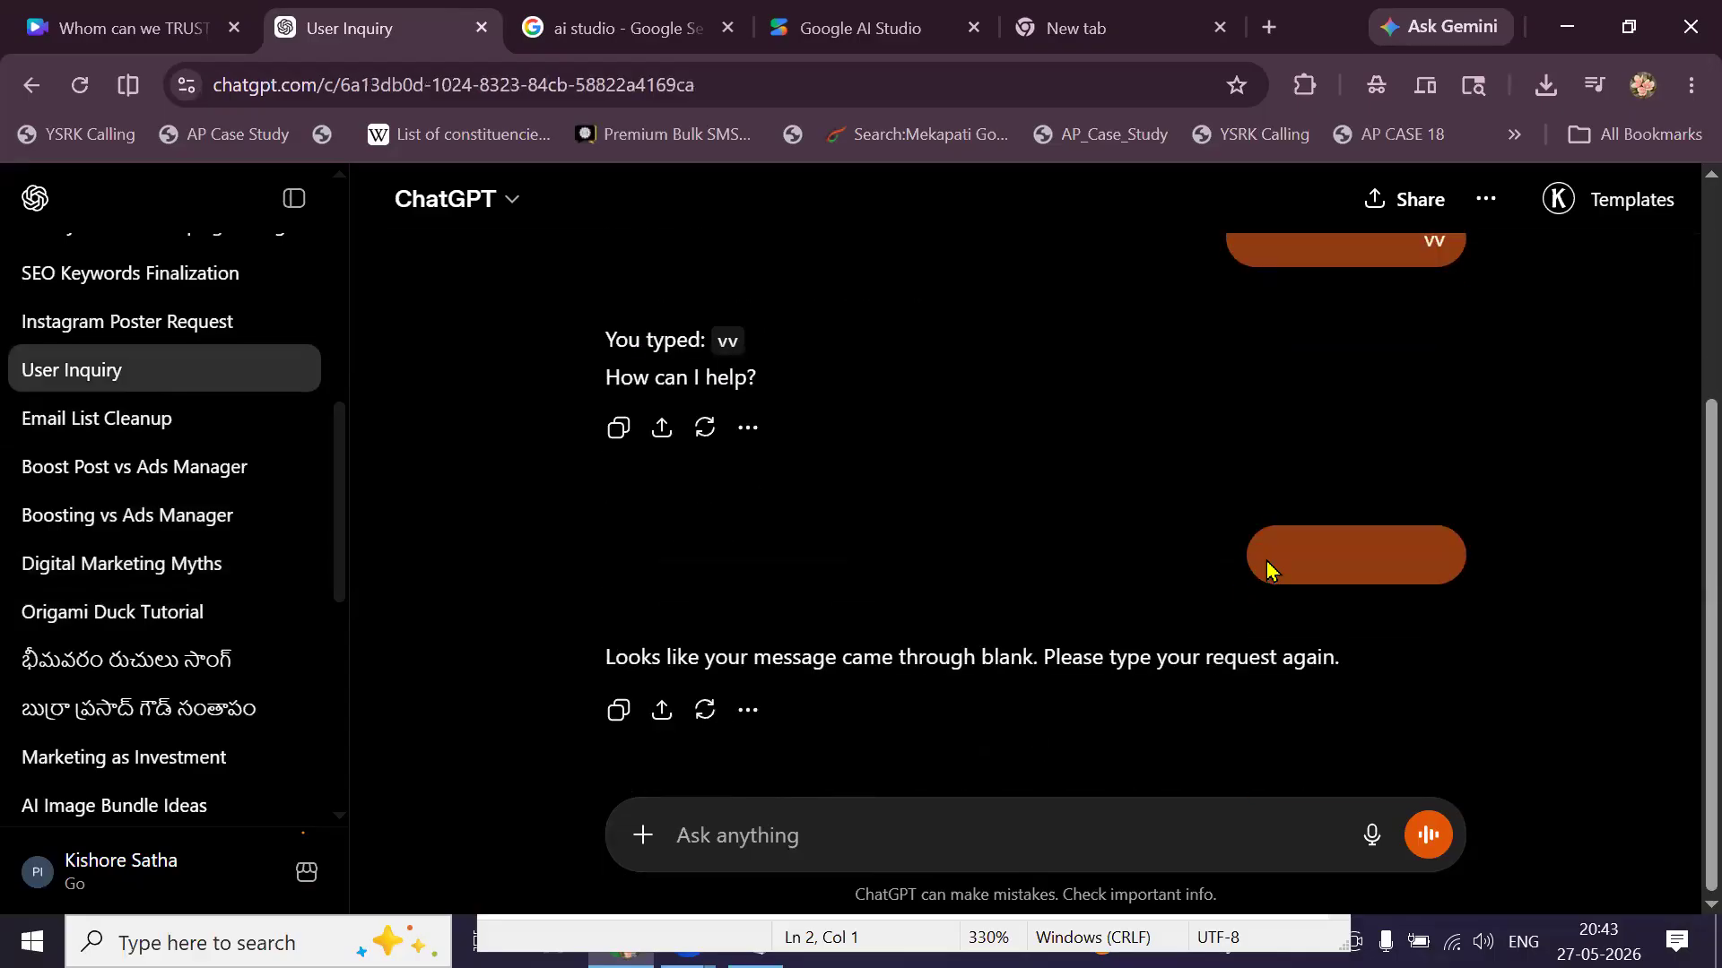
scroll(1141, 515, up, 4)
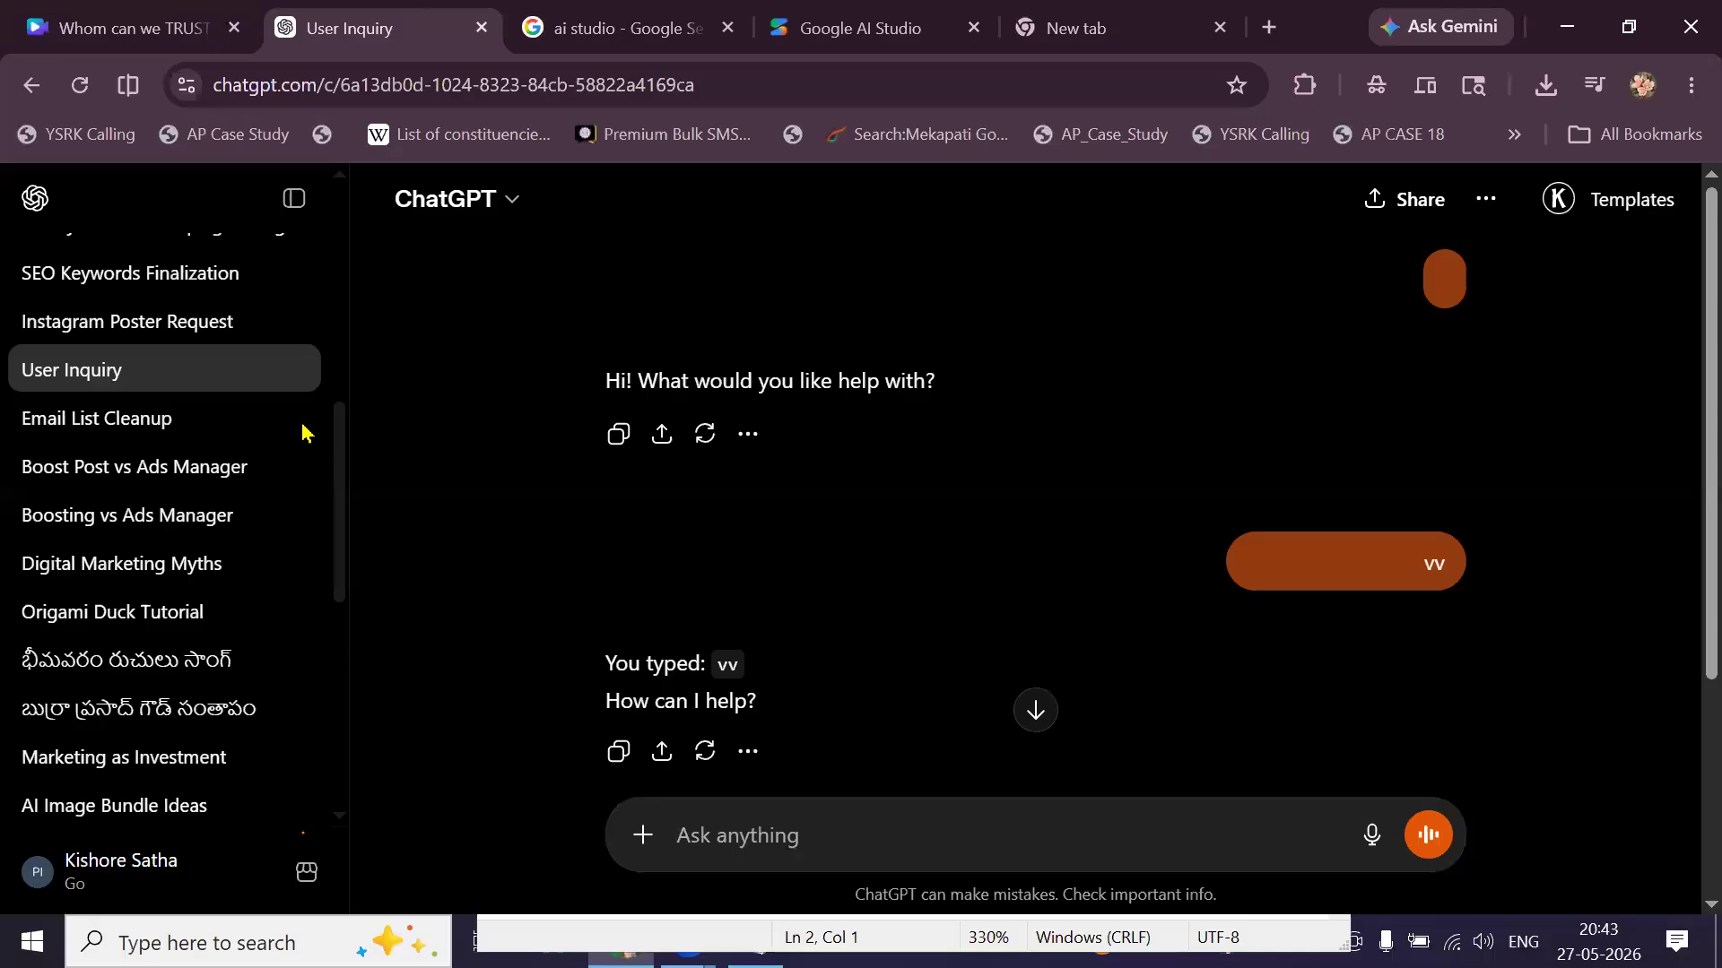
click(222, 418)
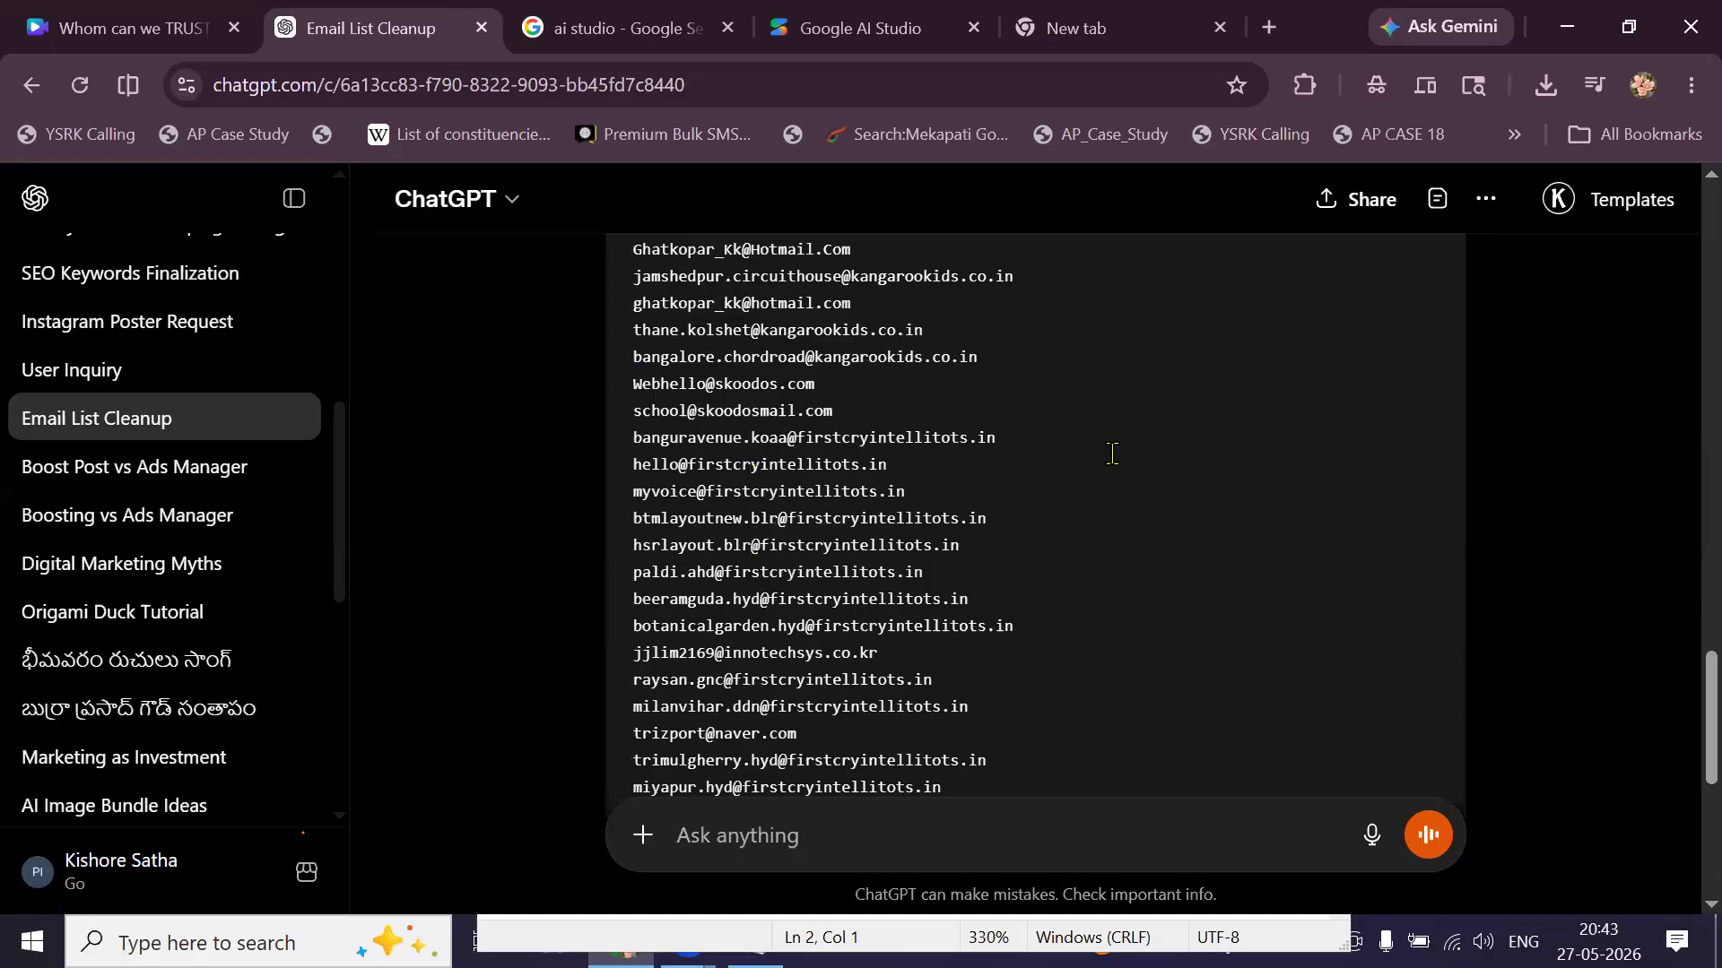
scroll(1111, 453, up, 15)
scroll(915, 478, down, 8)
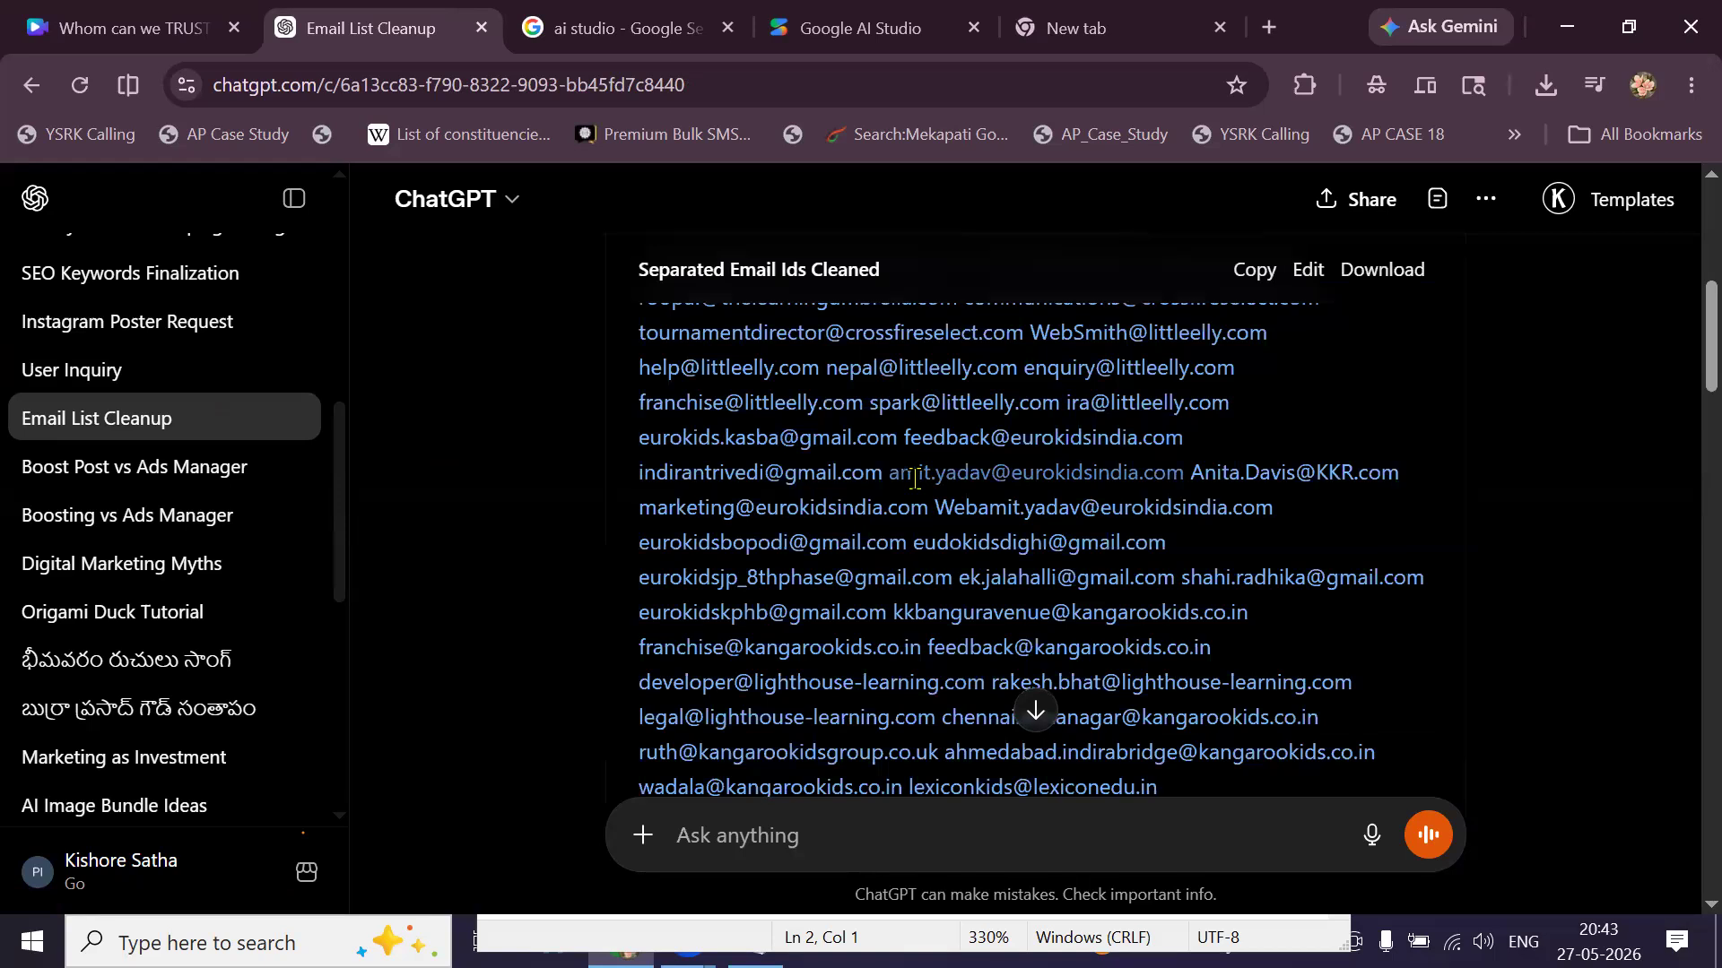
scroll(914, 478, up, 5)
Return to User Inquiry, then open the Instagram Poster Request chat with the Megha Infra poster.
click(187, 375)
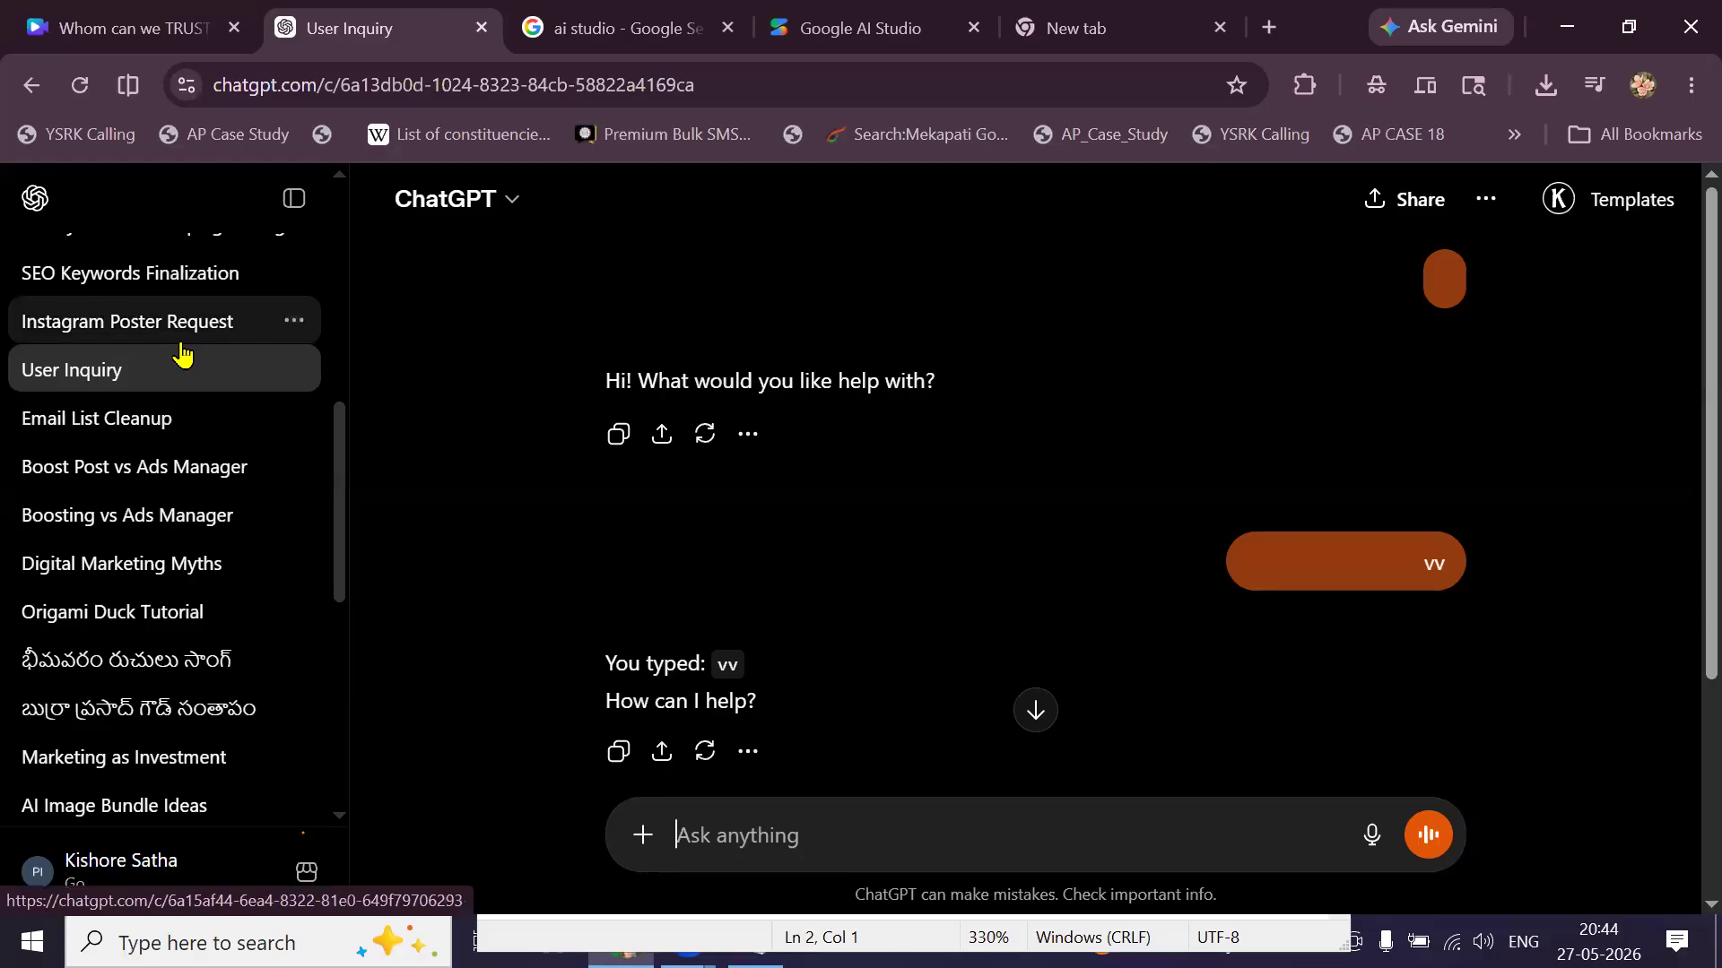
click(181, 330)
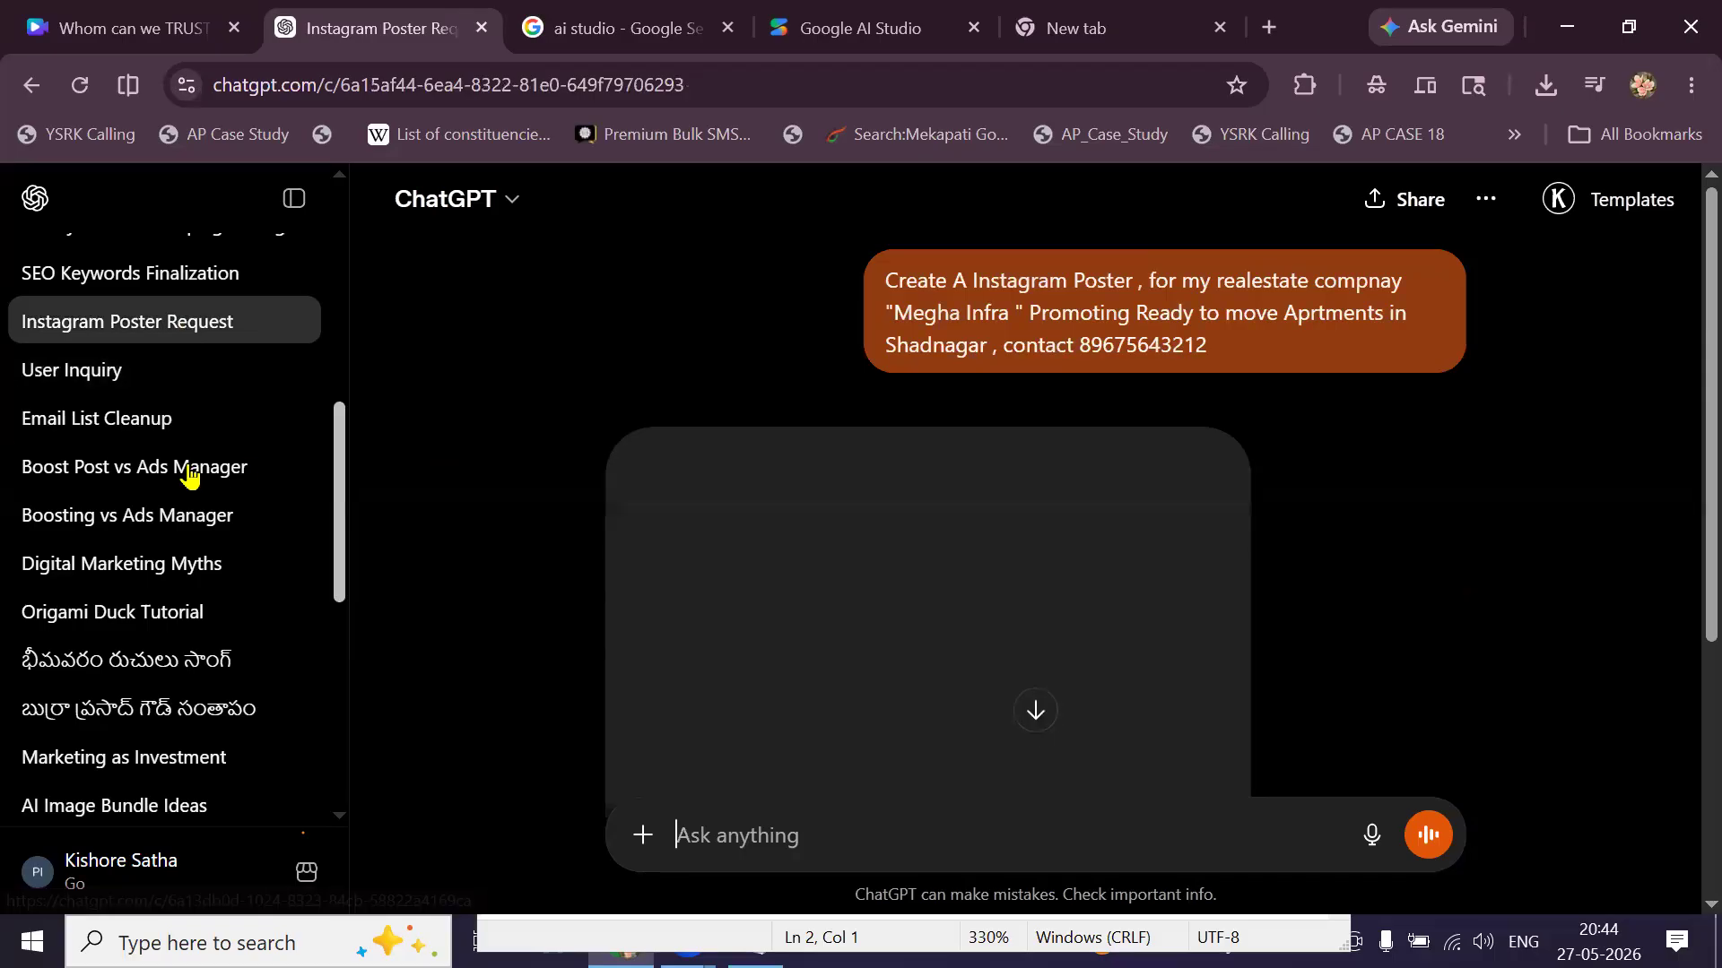
scroll(189, 474, up, 2)
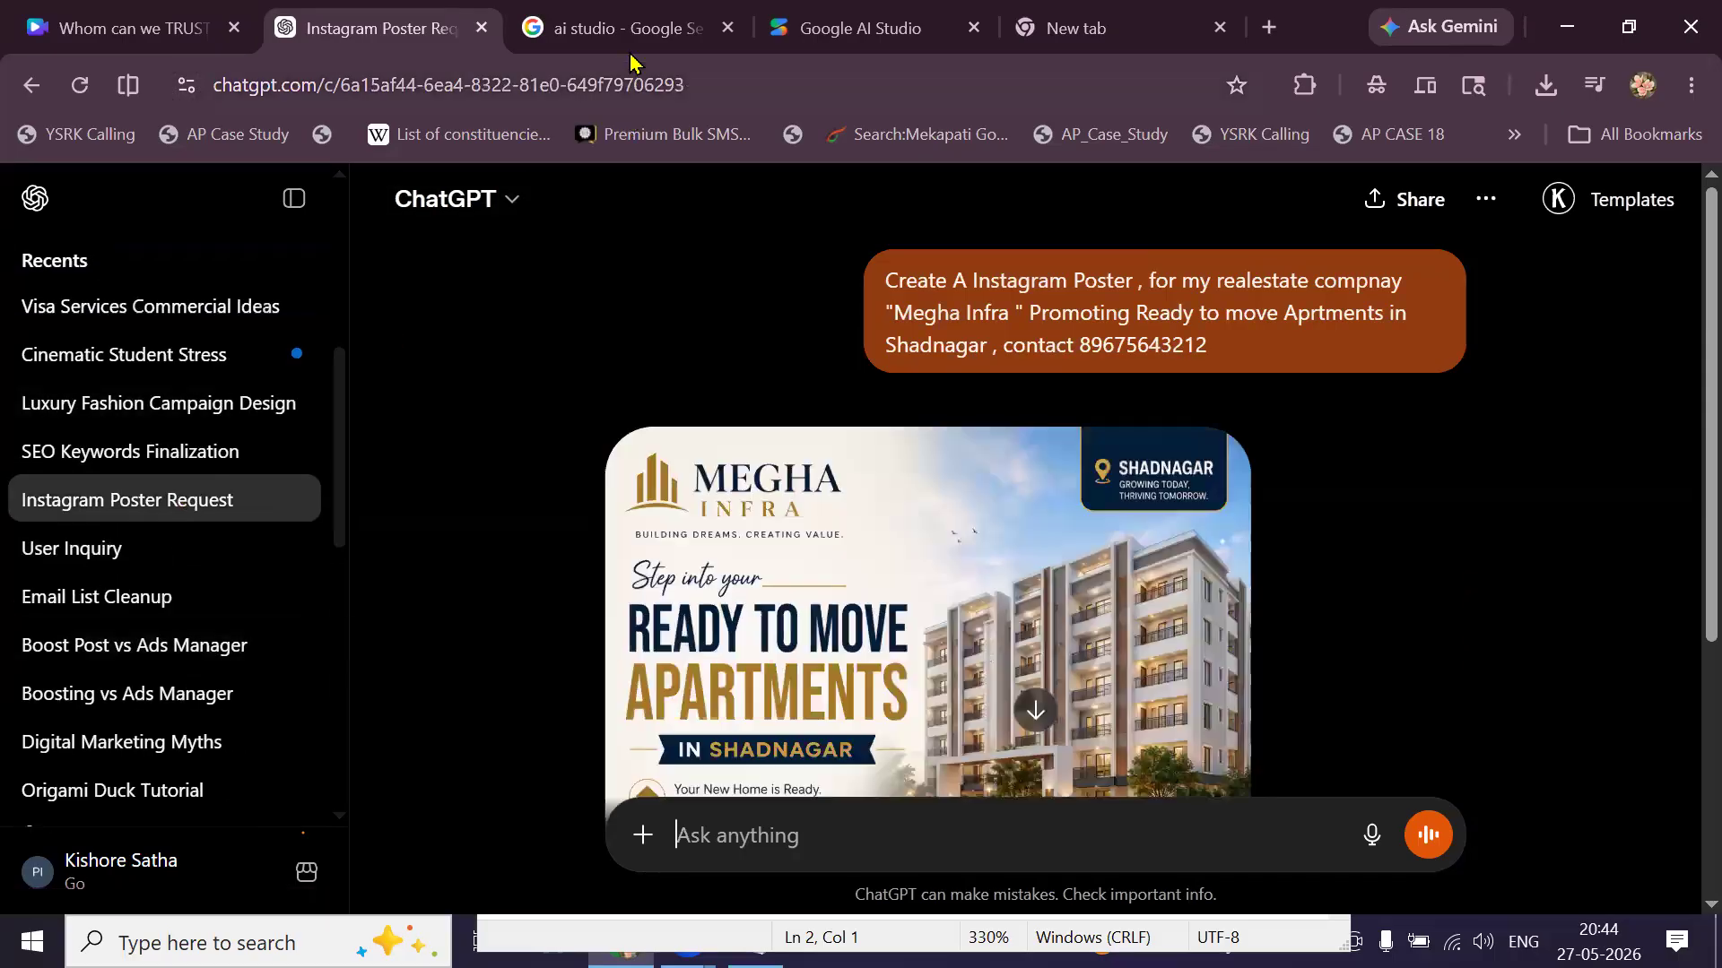
Replace the ai studio search results with gemini.google.com by entering 'ge' in the address bar.
click(628, 30)
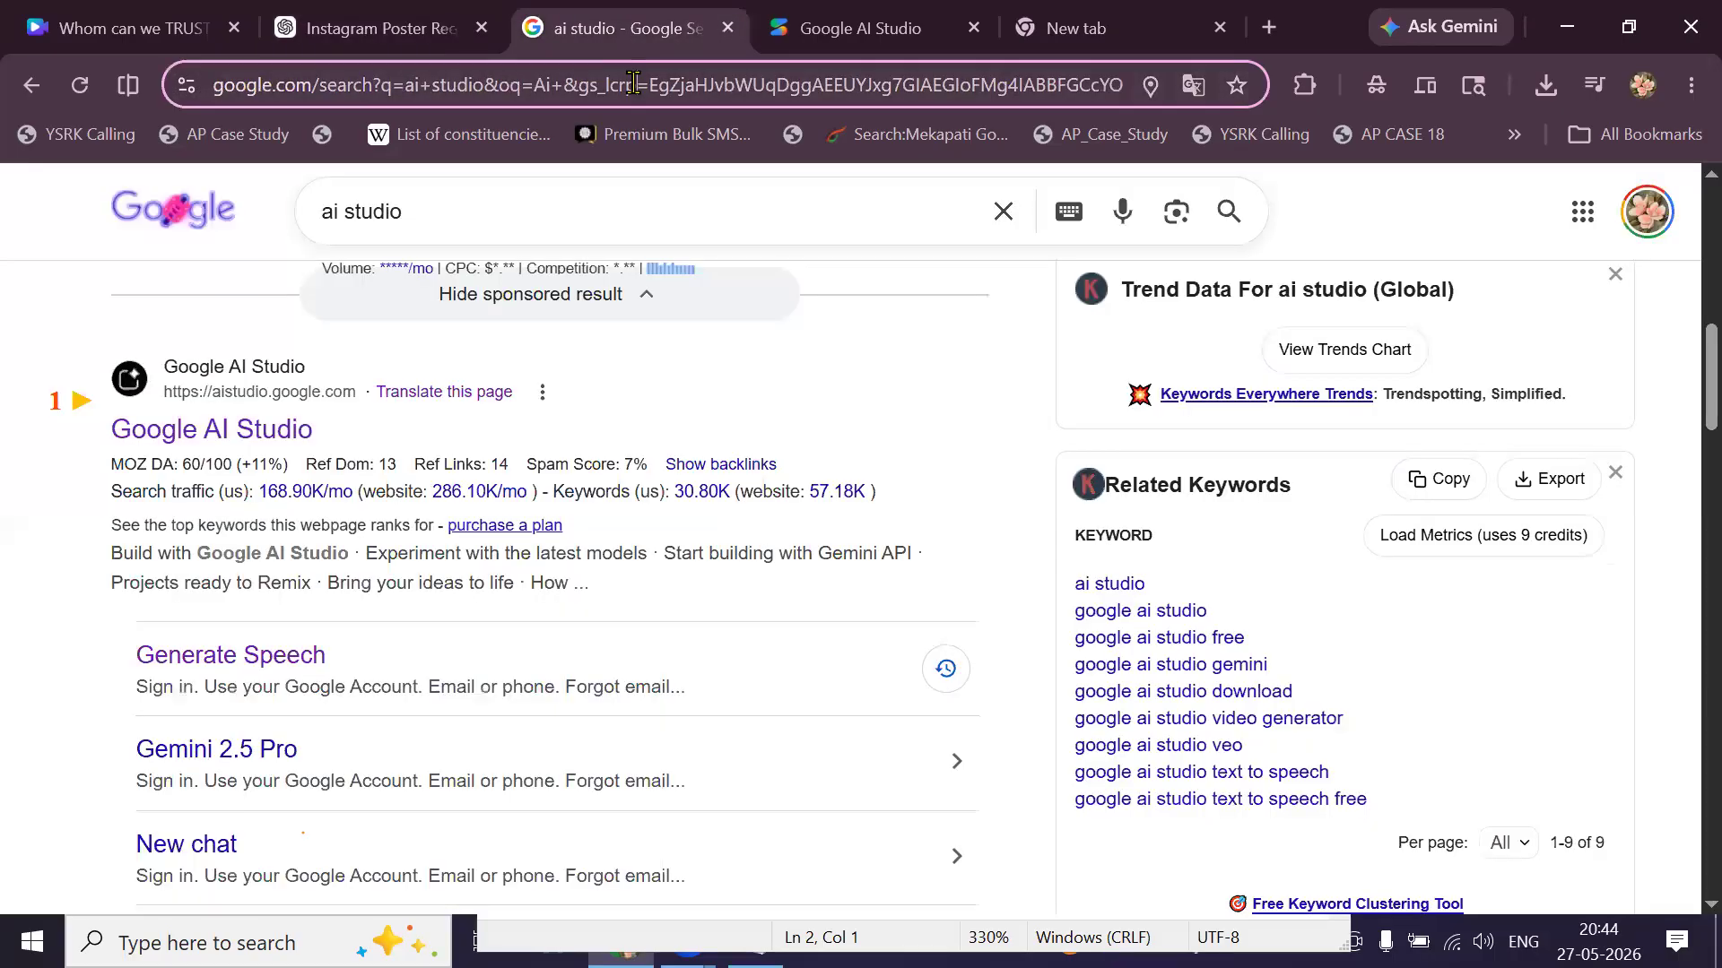
click(633, 84)
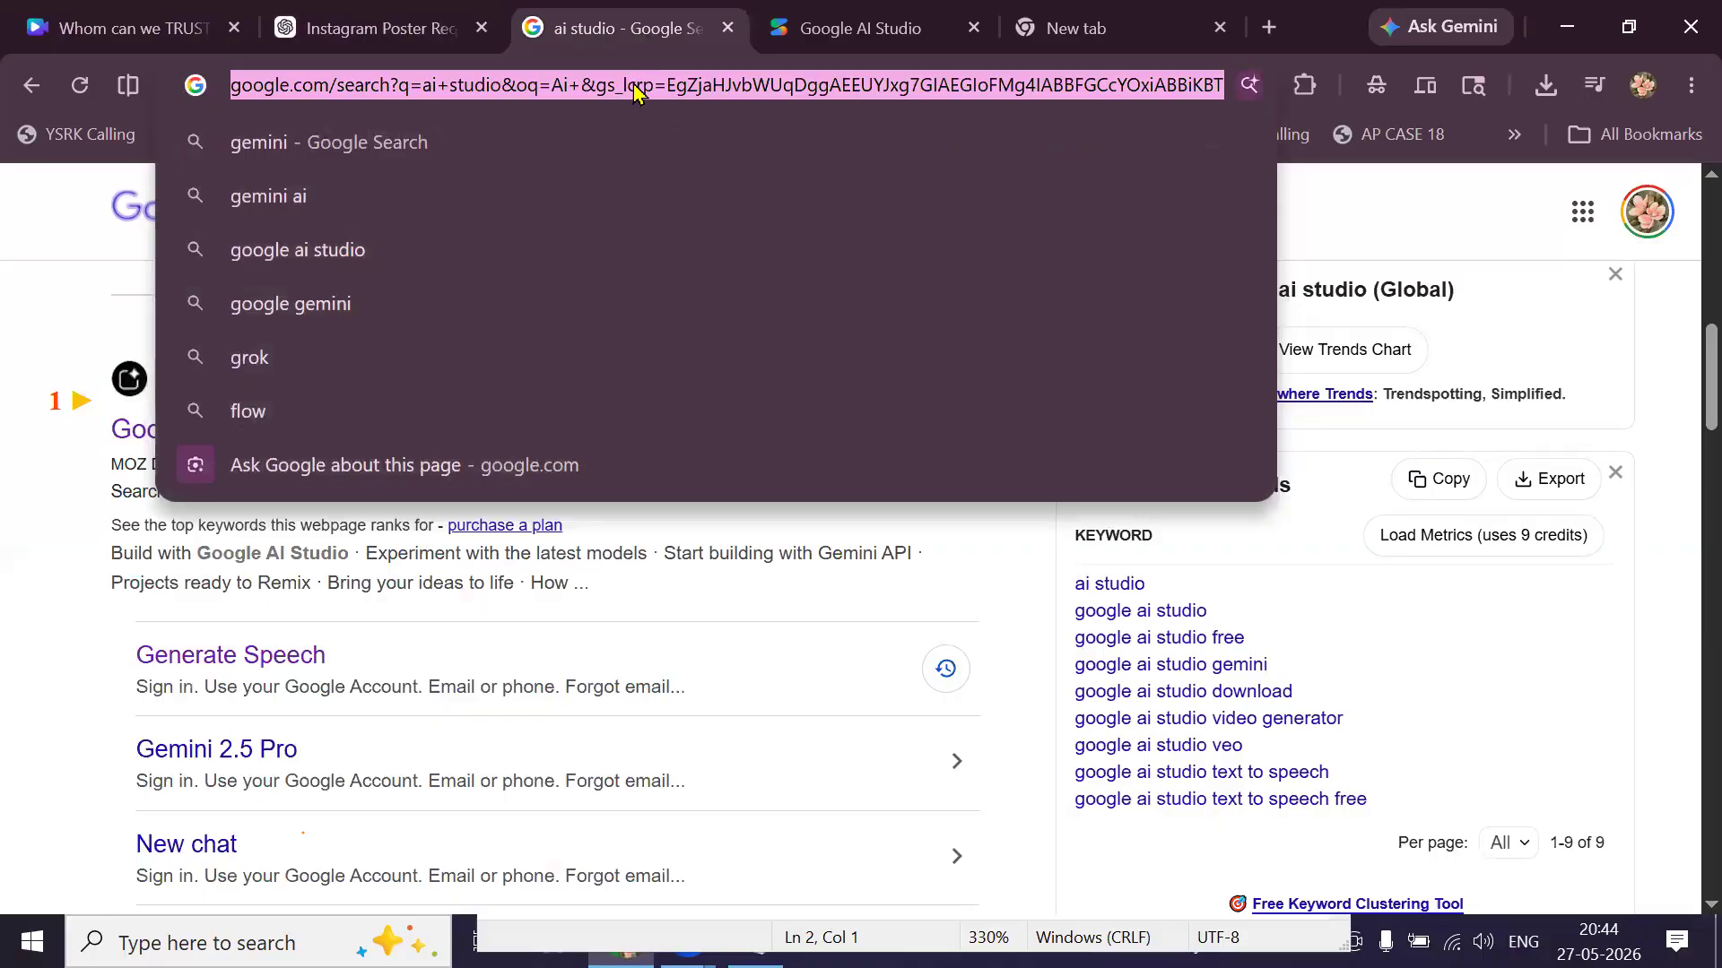
double_click(634, 86)
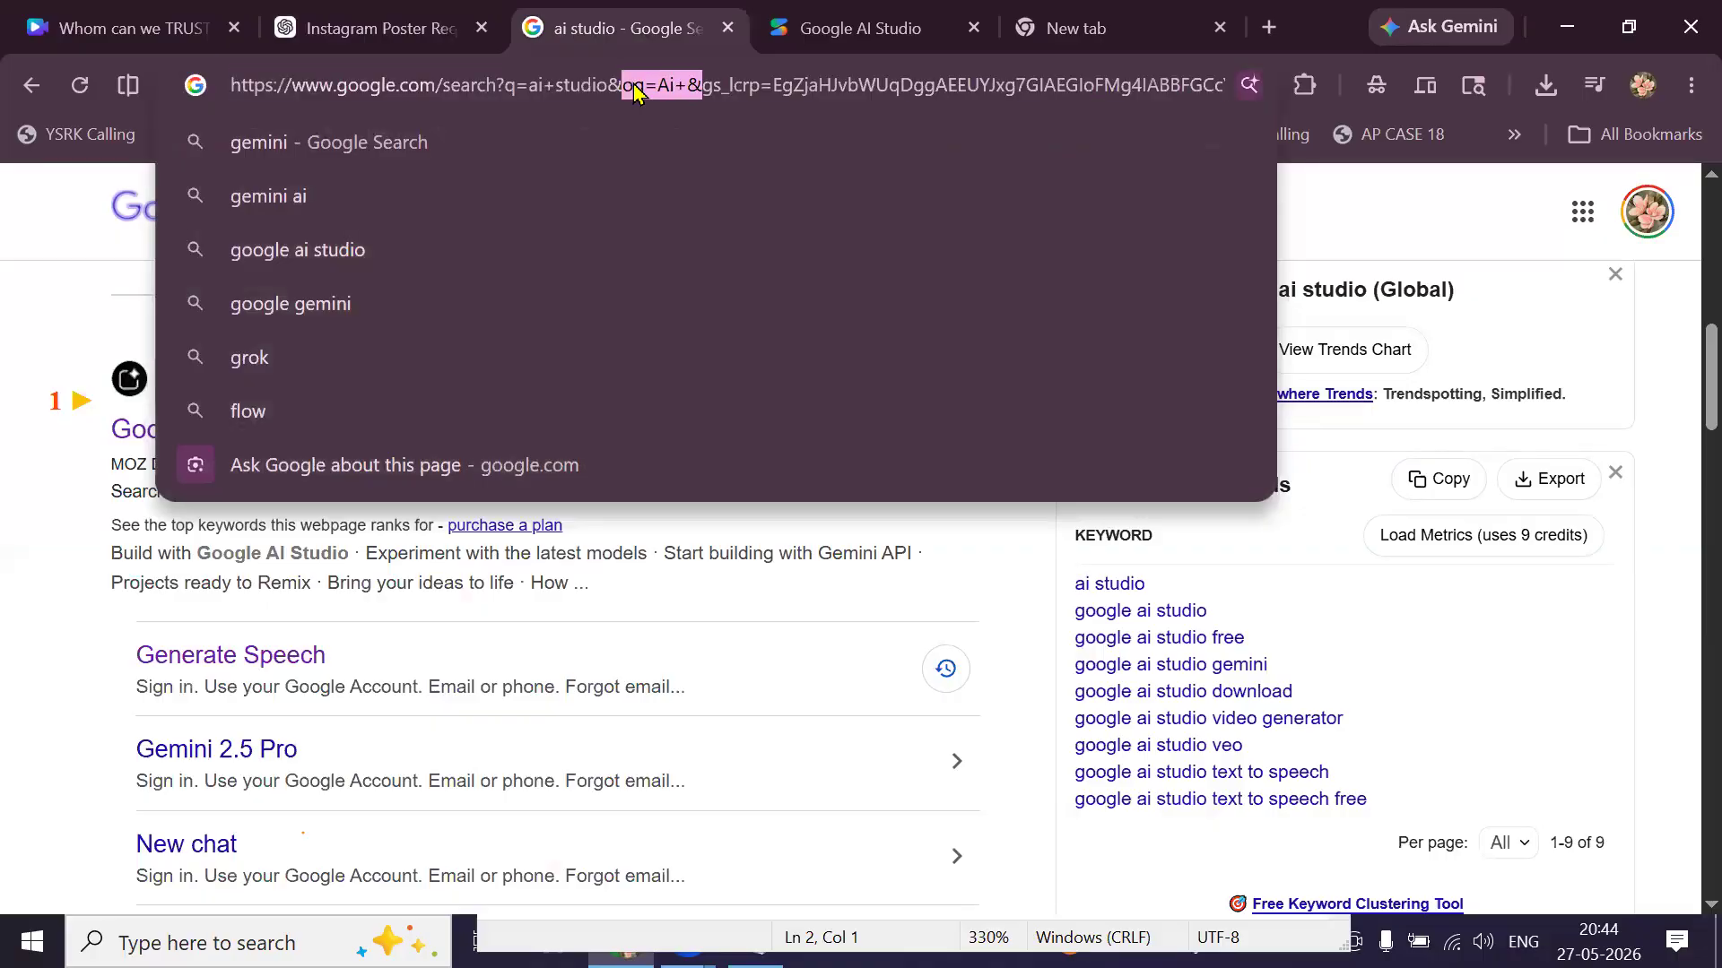
key(ctrl+a)
text(ge)
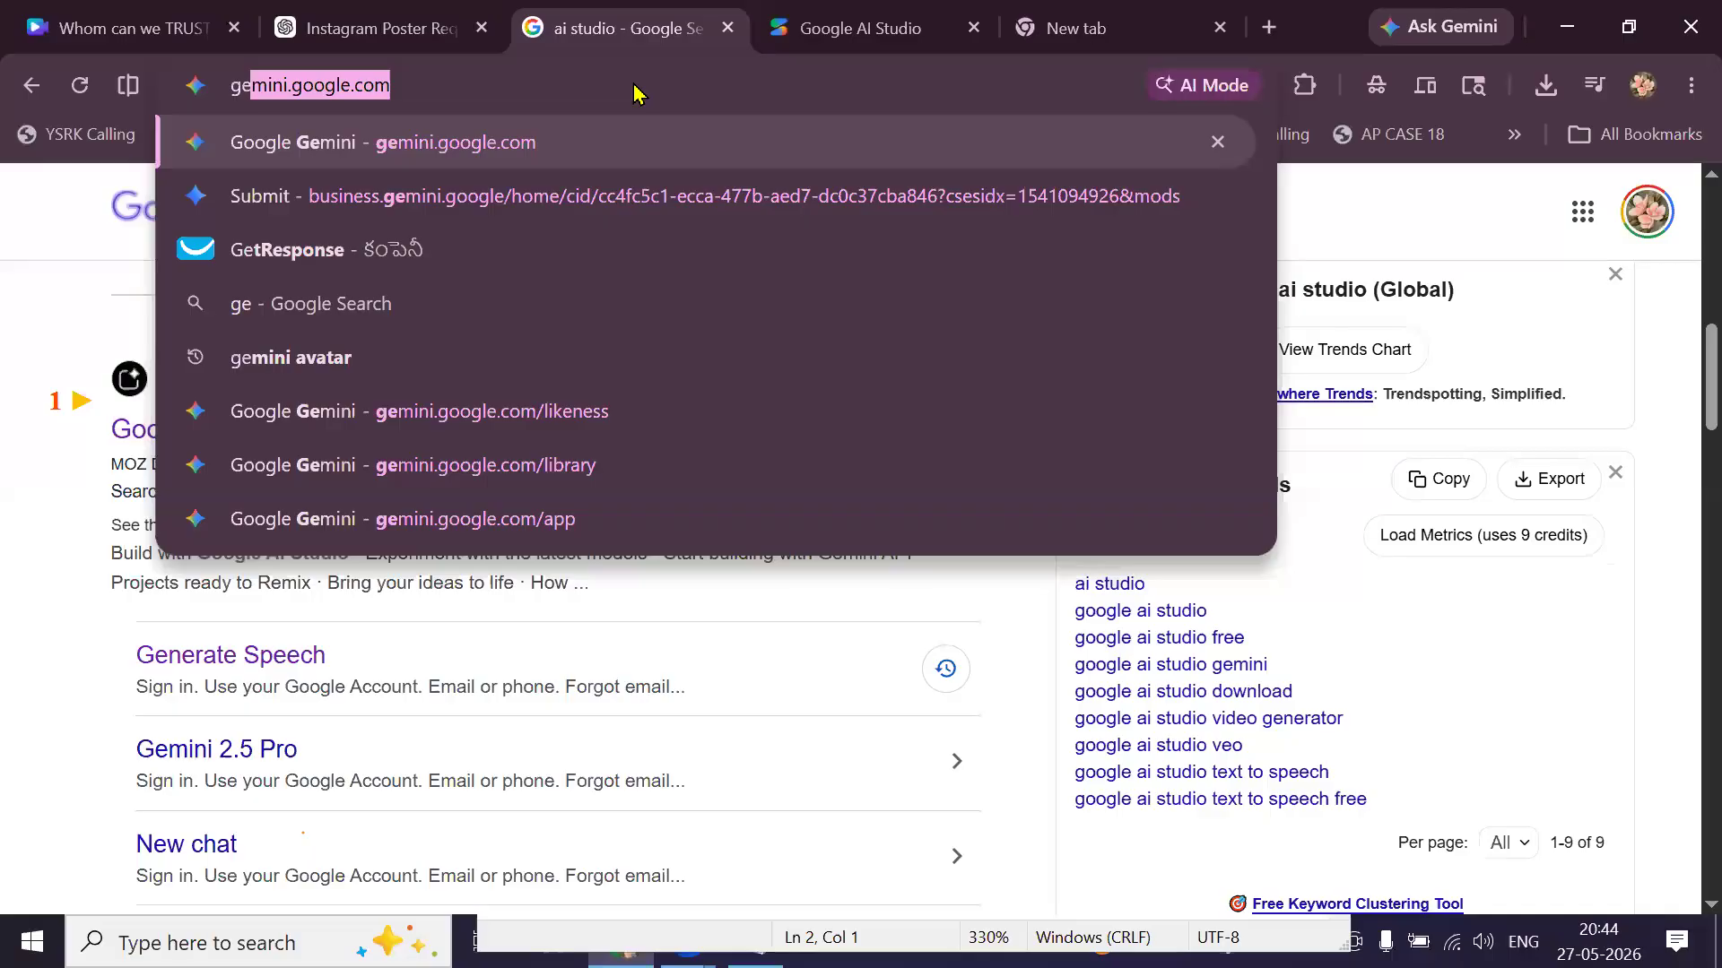
key(Return)
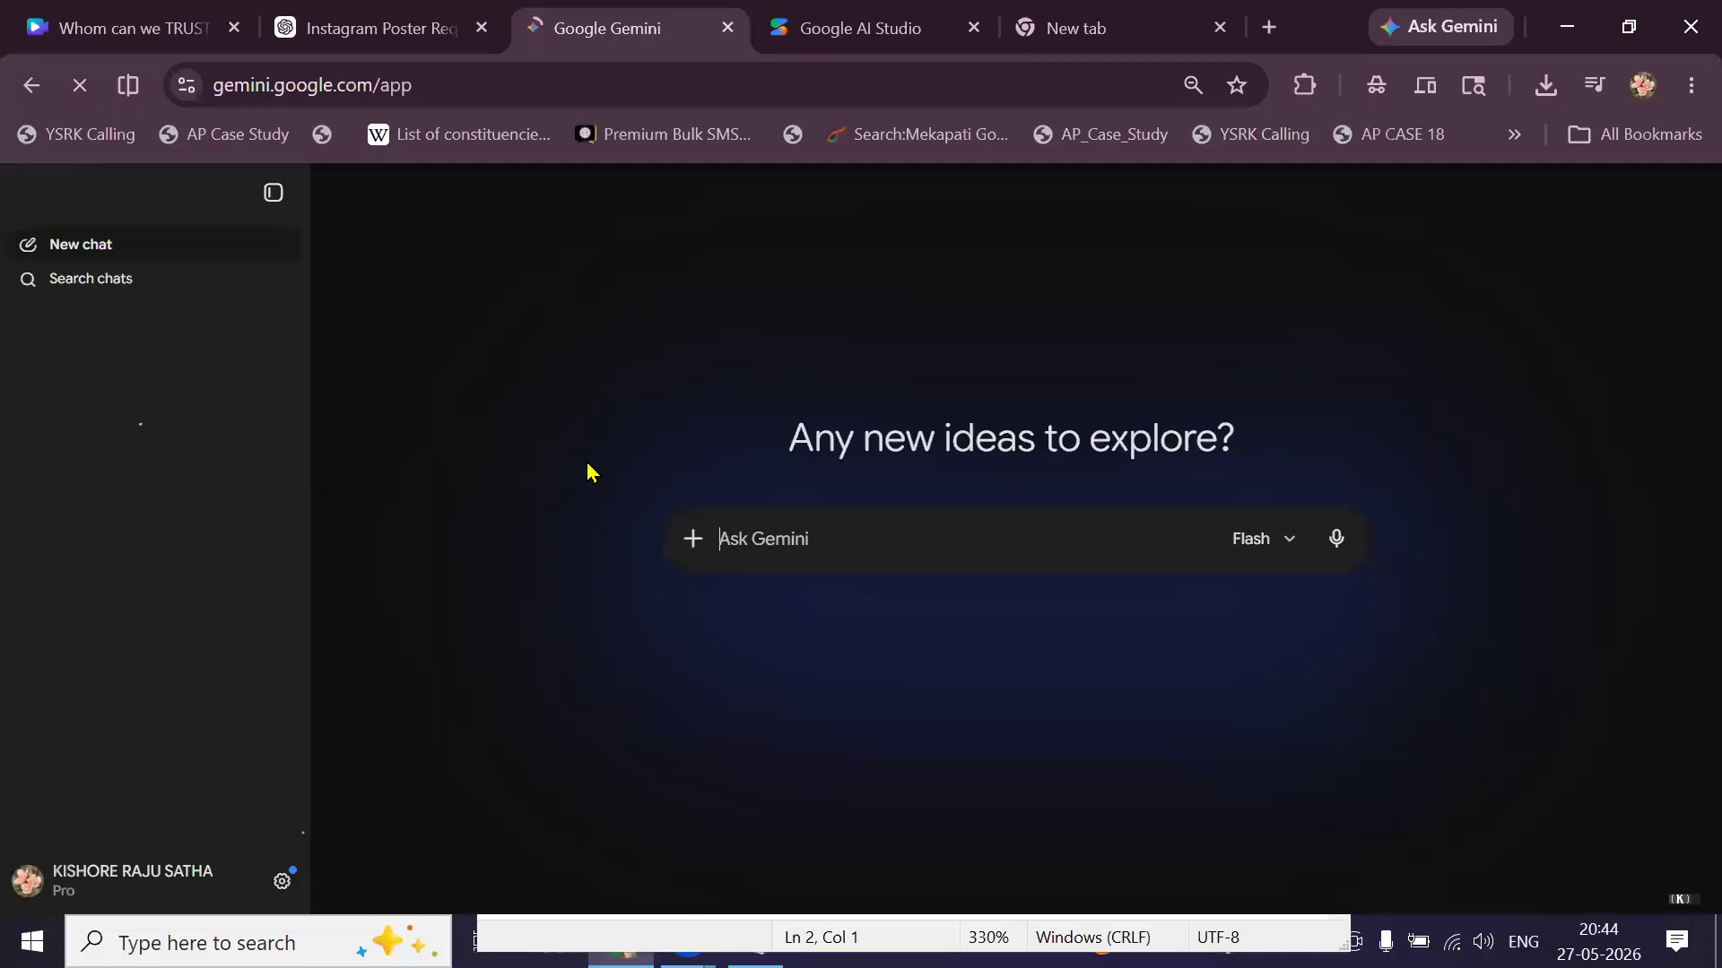
Glance at the Megha Infra poster chat, then switch to the Gemini home page.
click(403, 33)
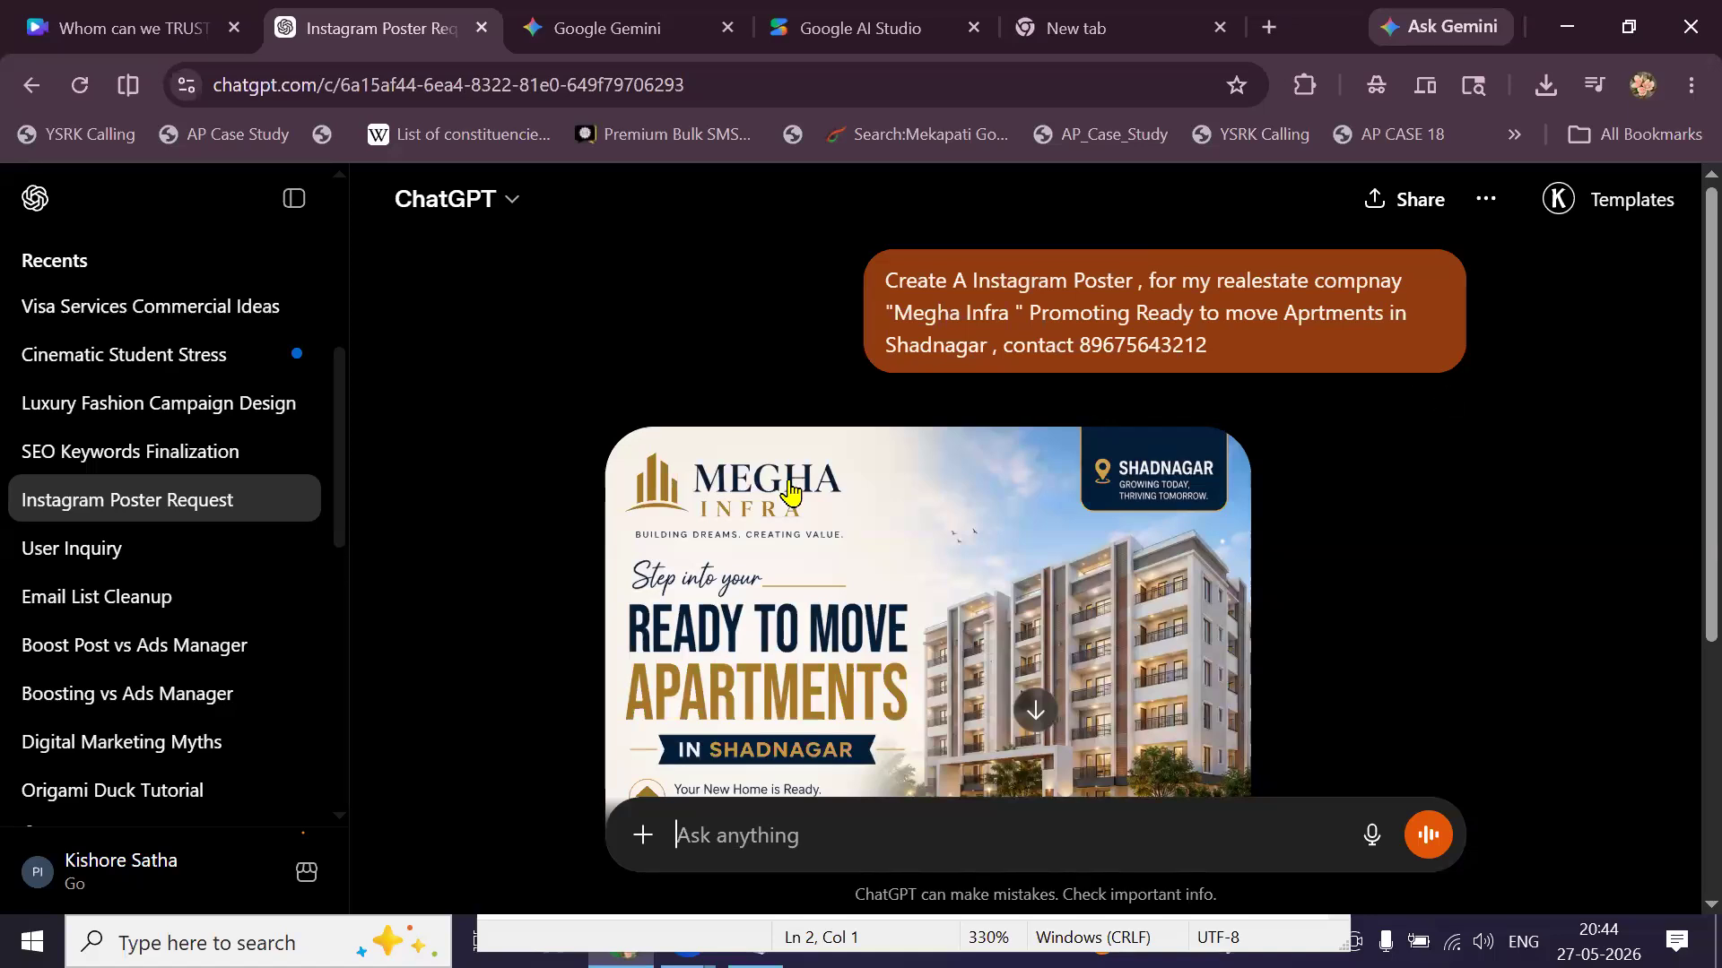
scroll(789, 493, down, 1)
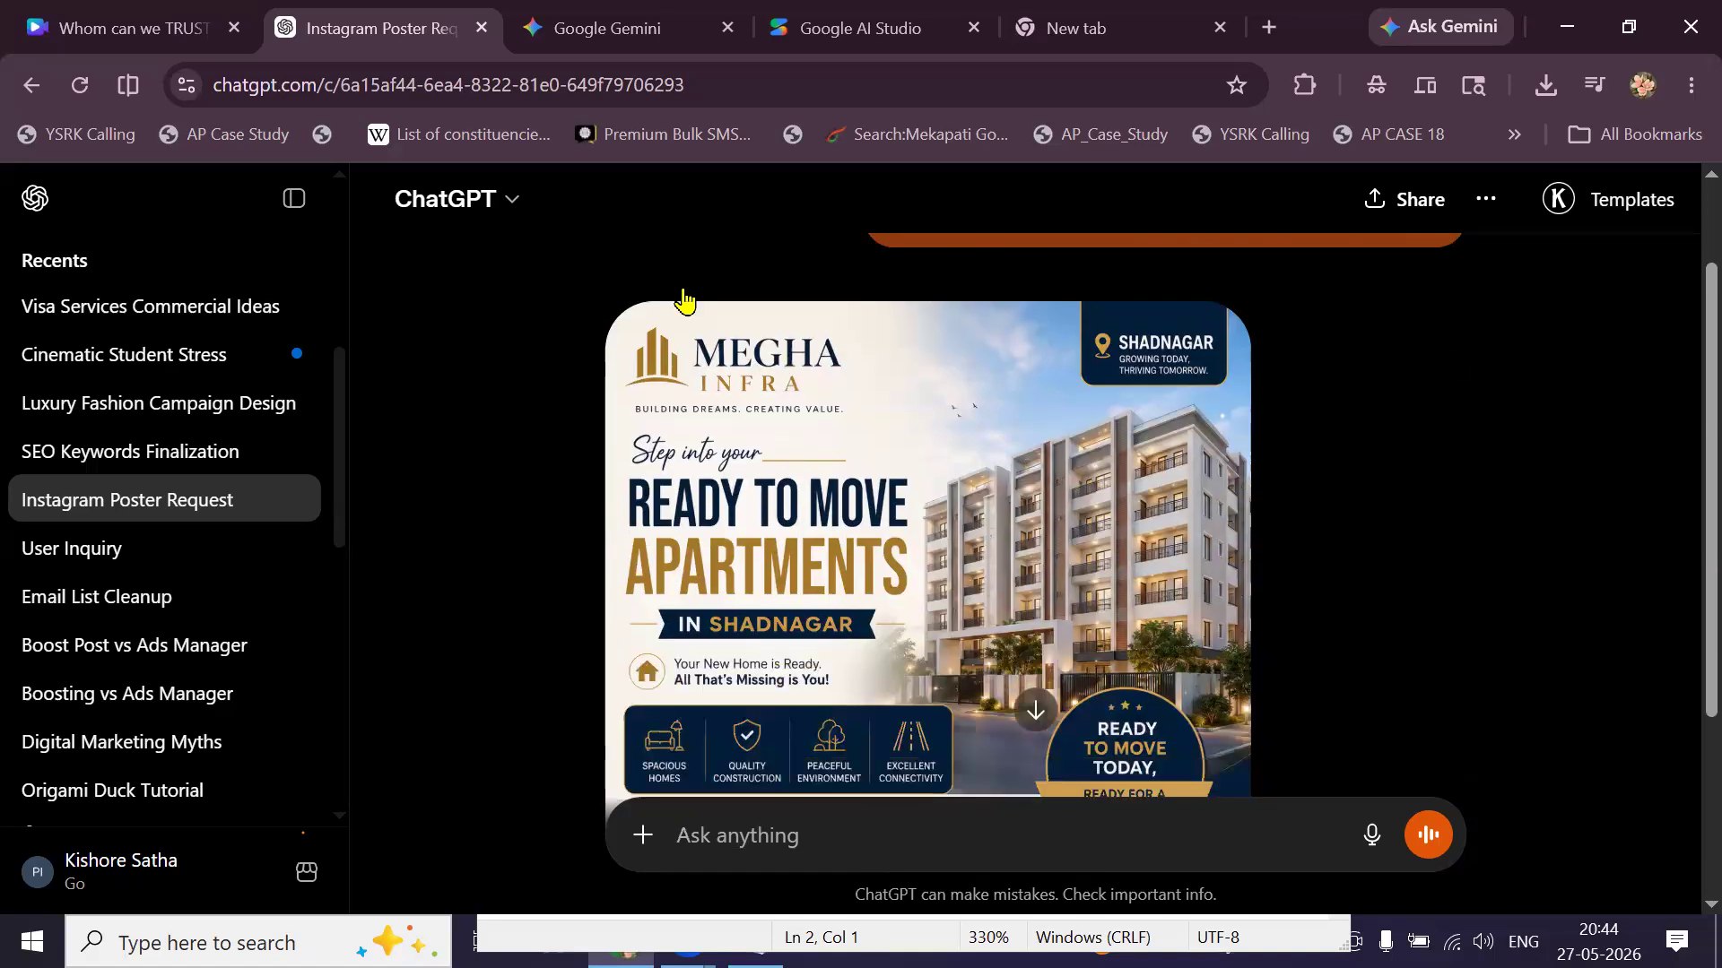
click(608, 34)
Browse the SEO keywords, YouTube ideas, Telugu script and Smart Ads chats, ending on Gajendra Moksha.
click(152, 613)
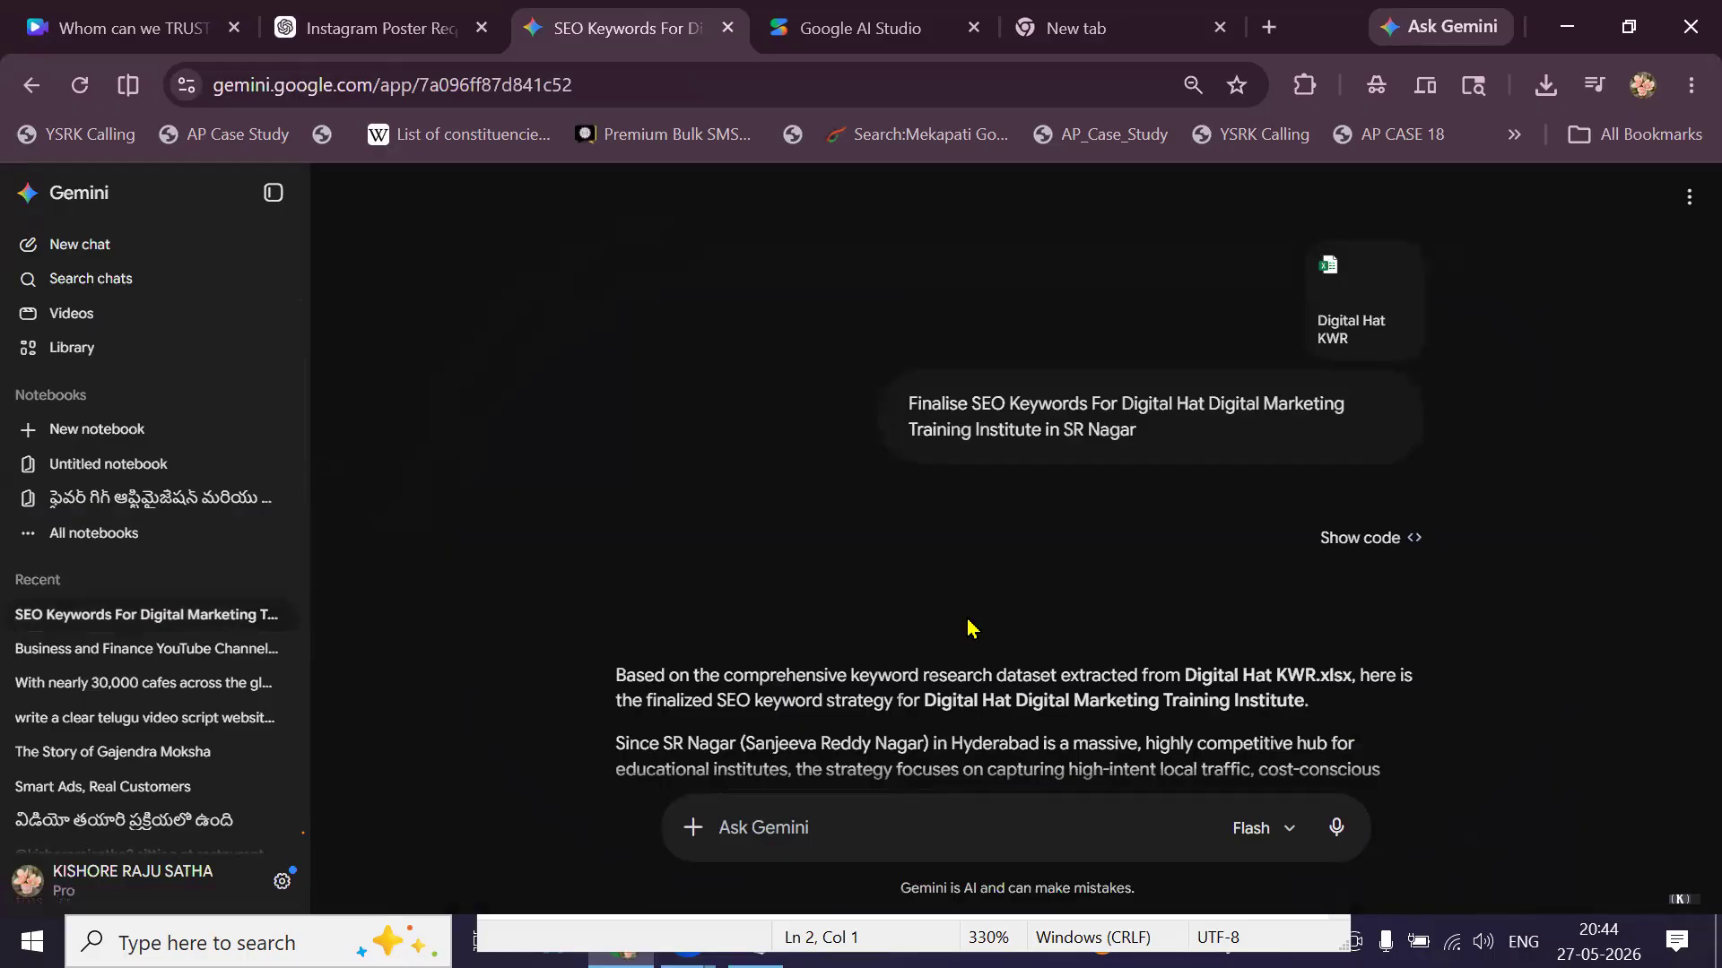
scroll(969, 625, down, 3)
scroll(968, 625, down, 2)
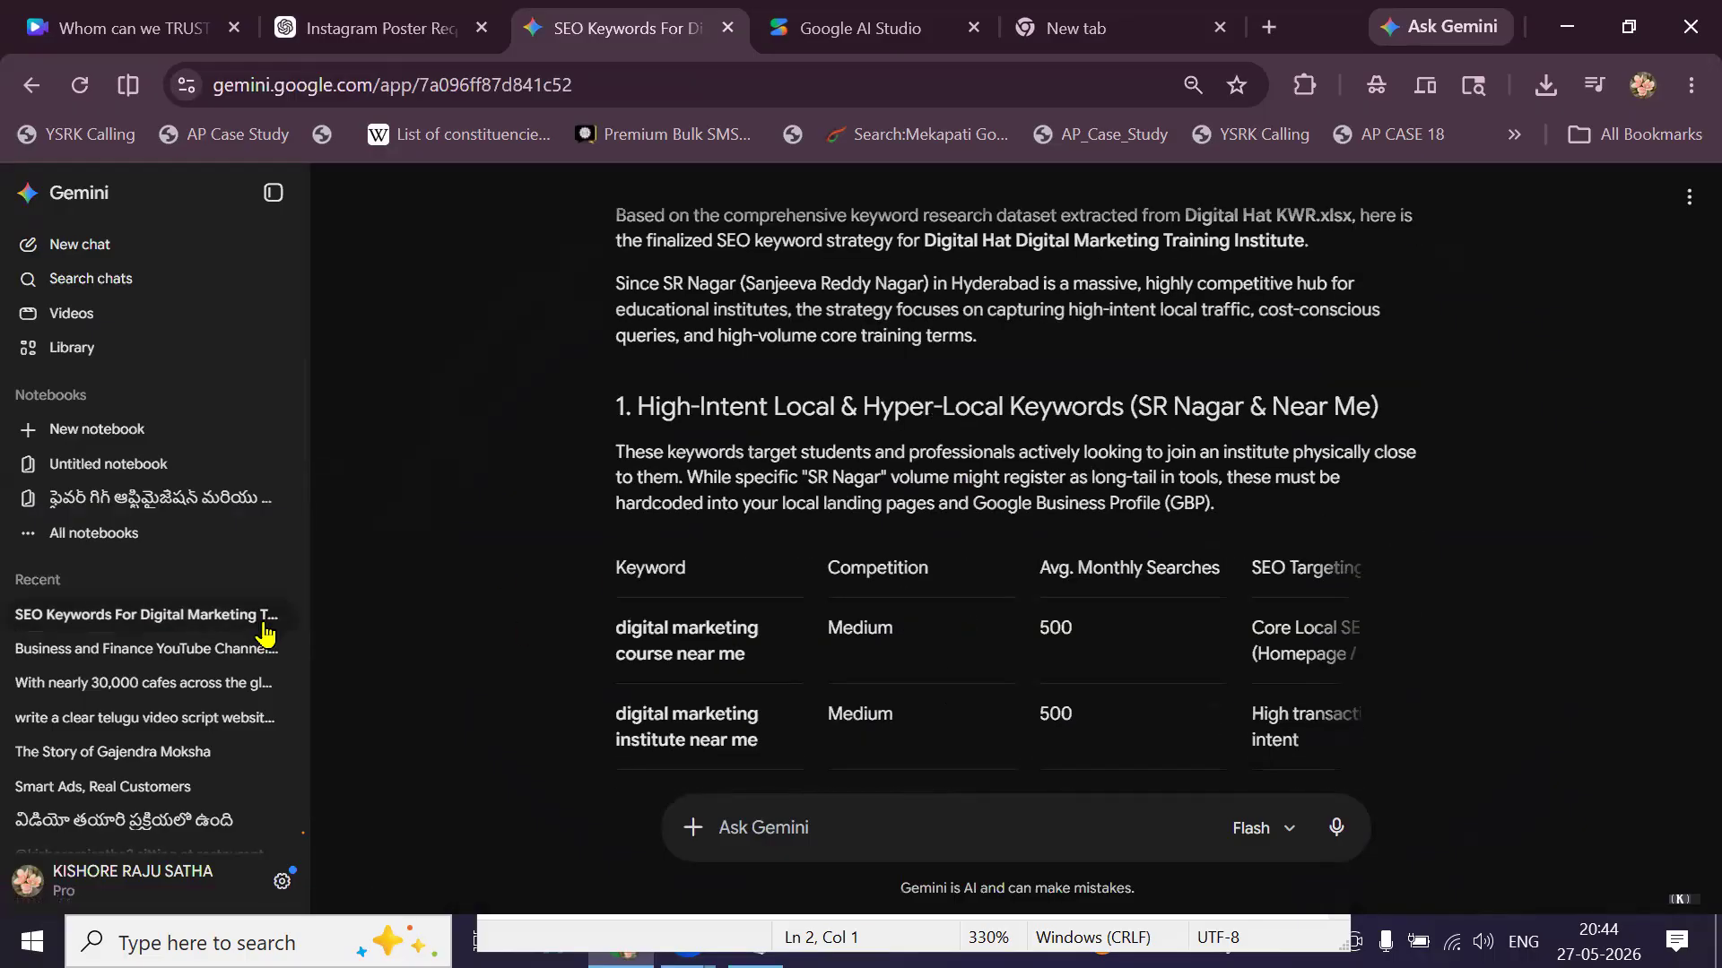
click(136, 660)
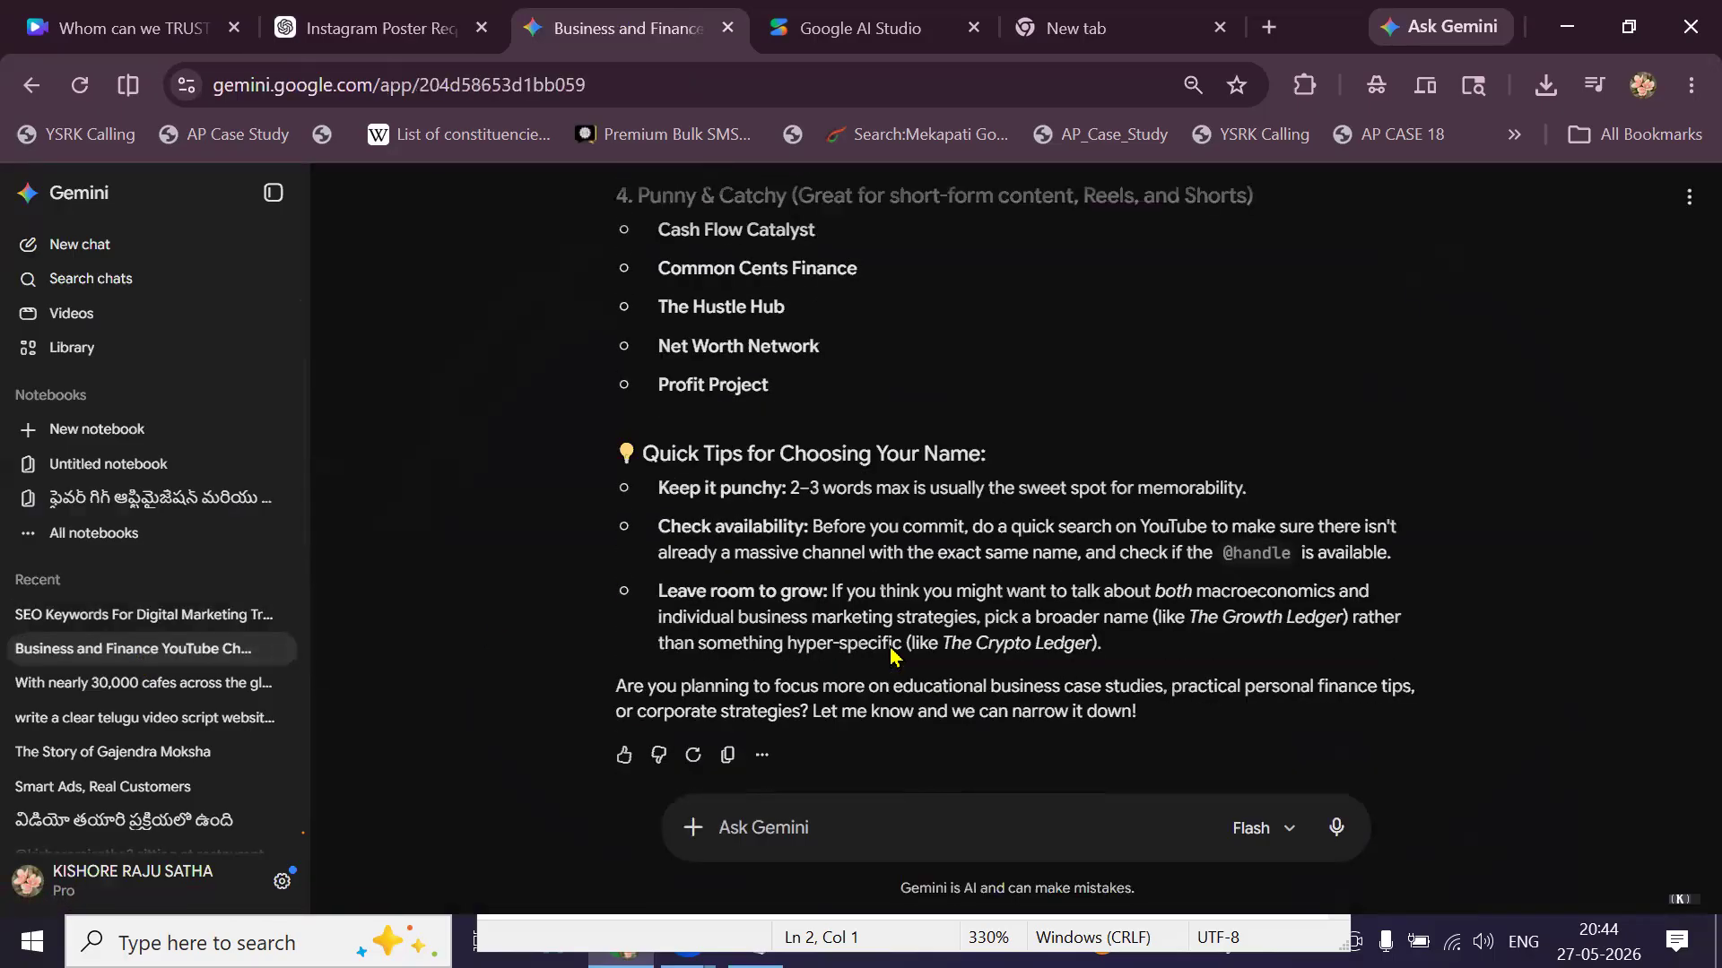
click(172, 684)
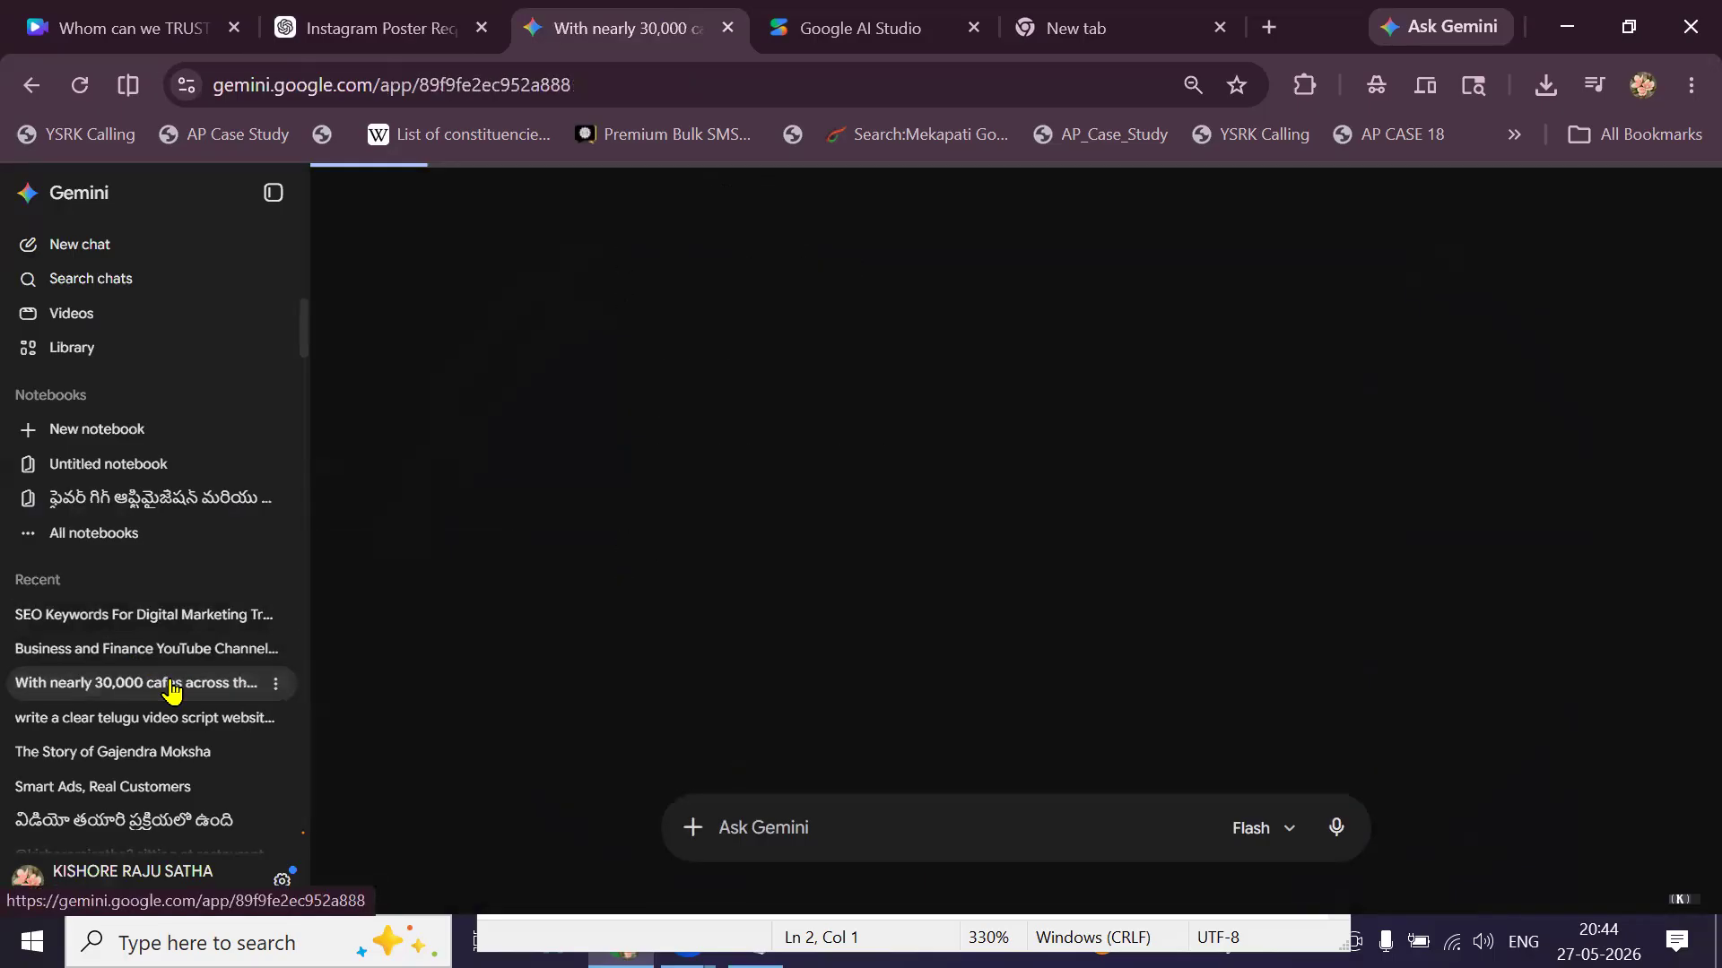
click(125, 720)
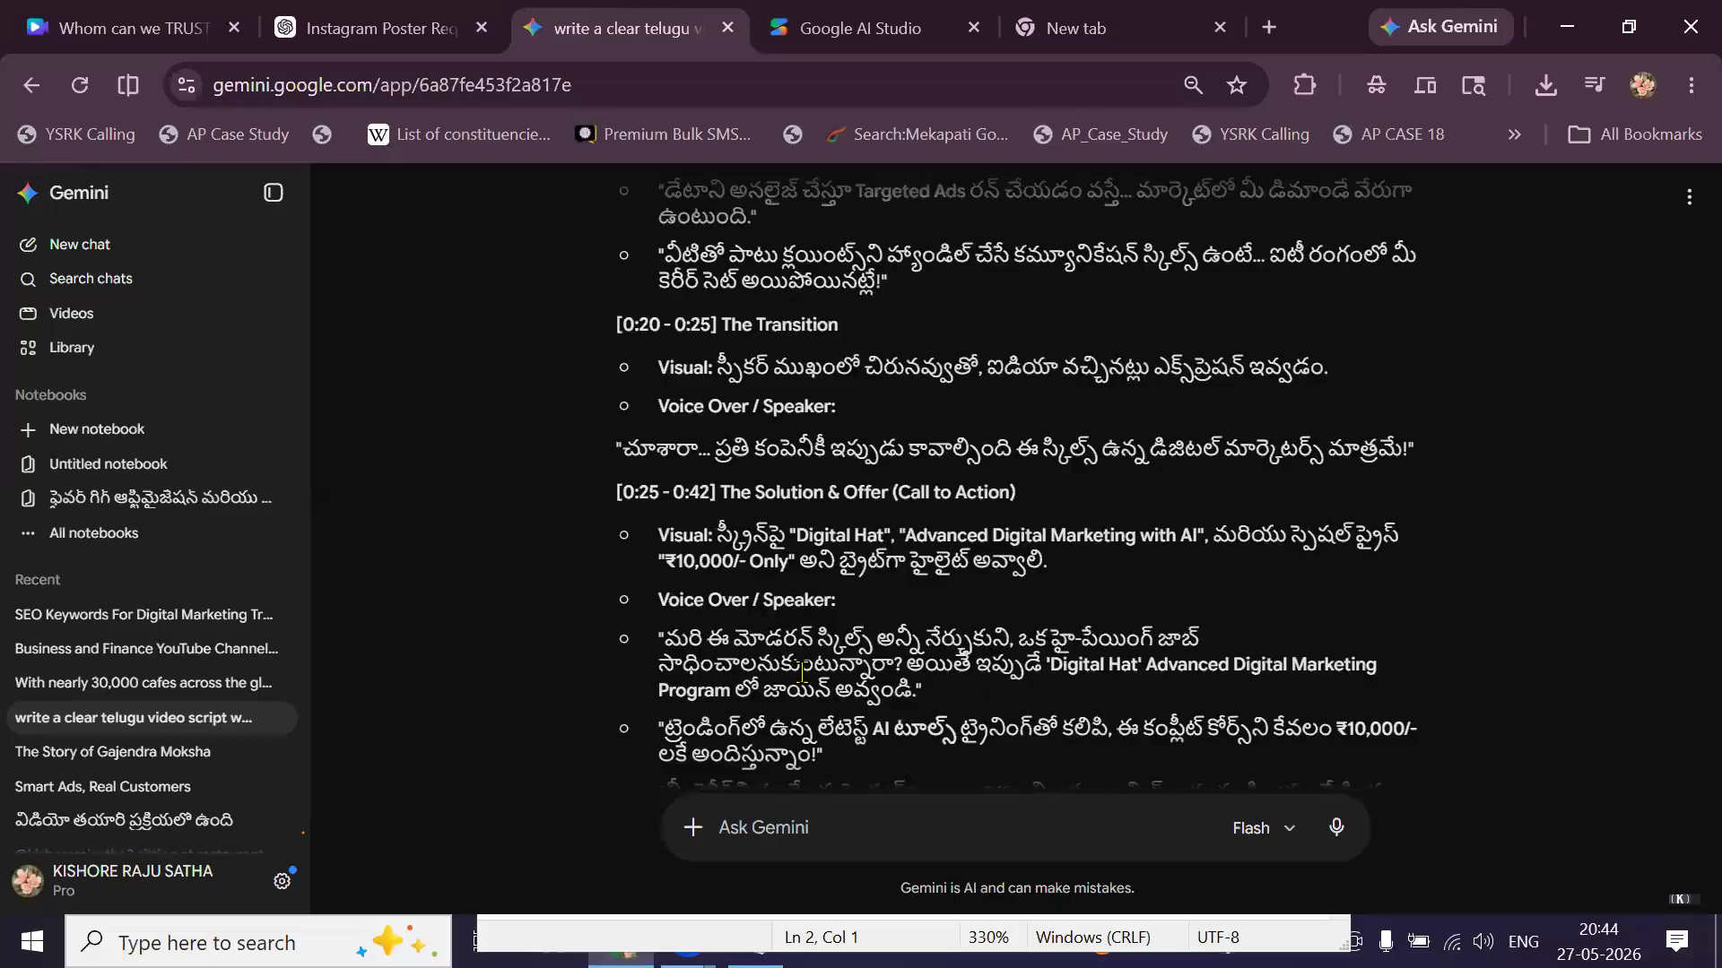
scroll(144, 758, down, 1)
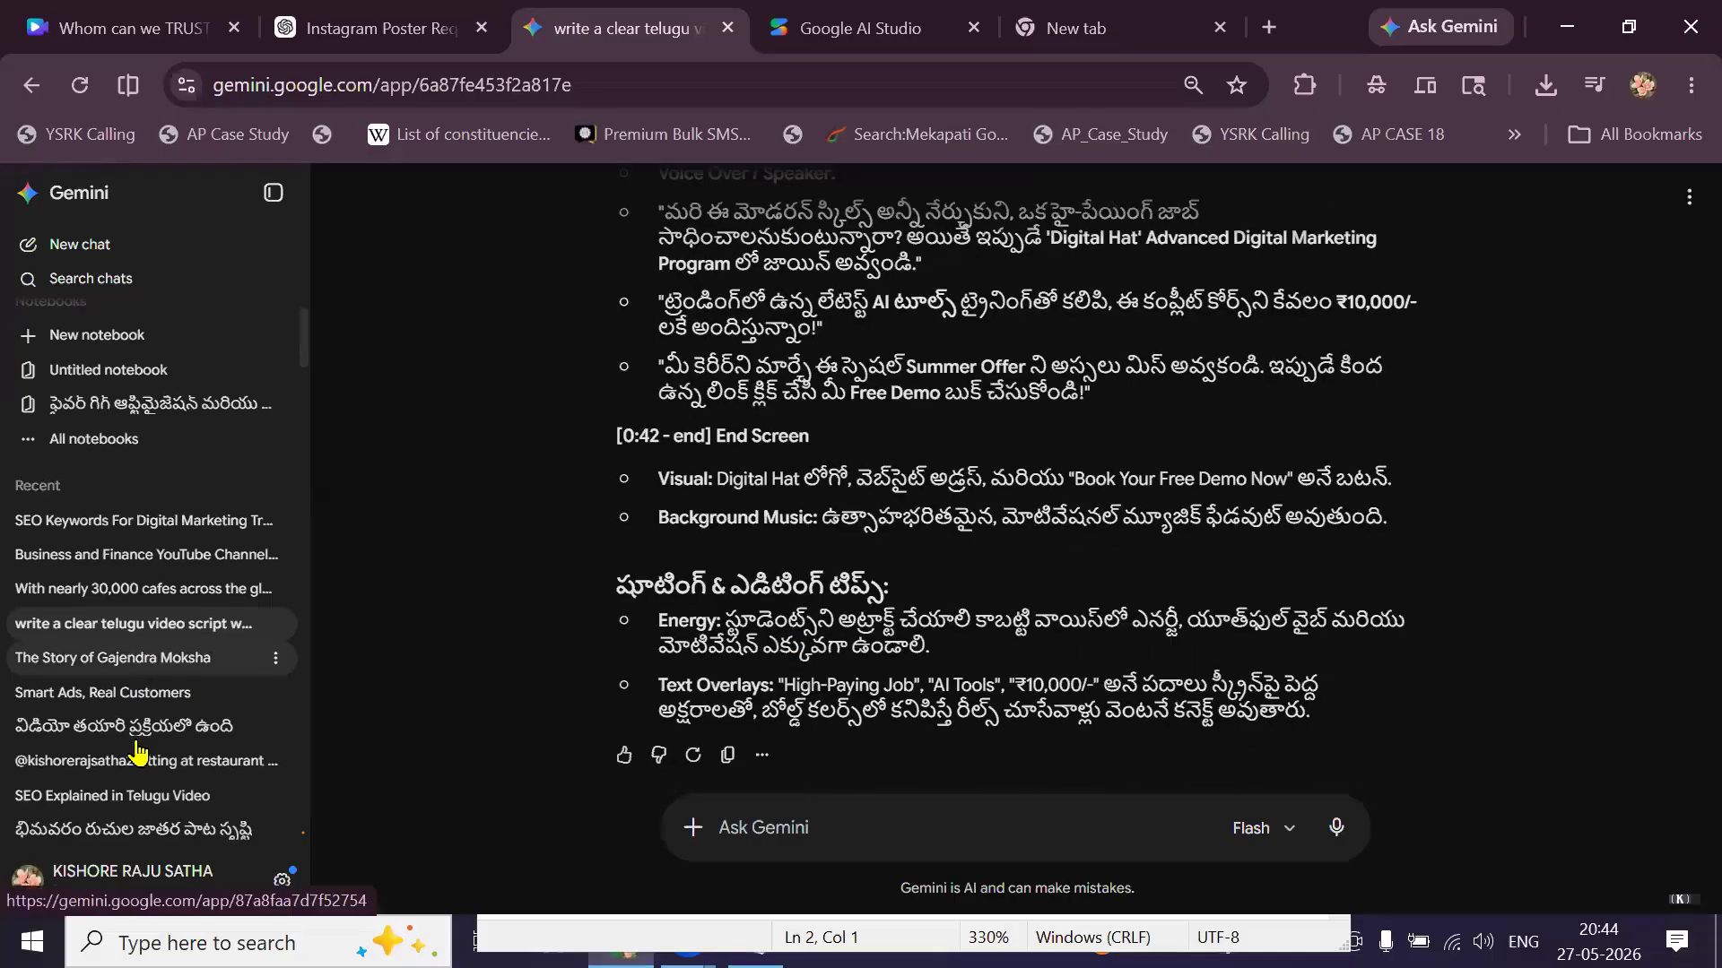
click(115, 689)
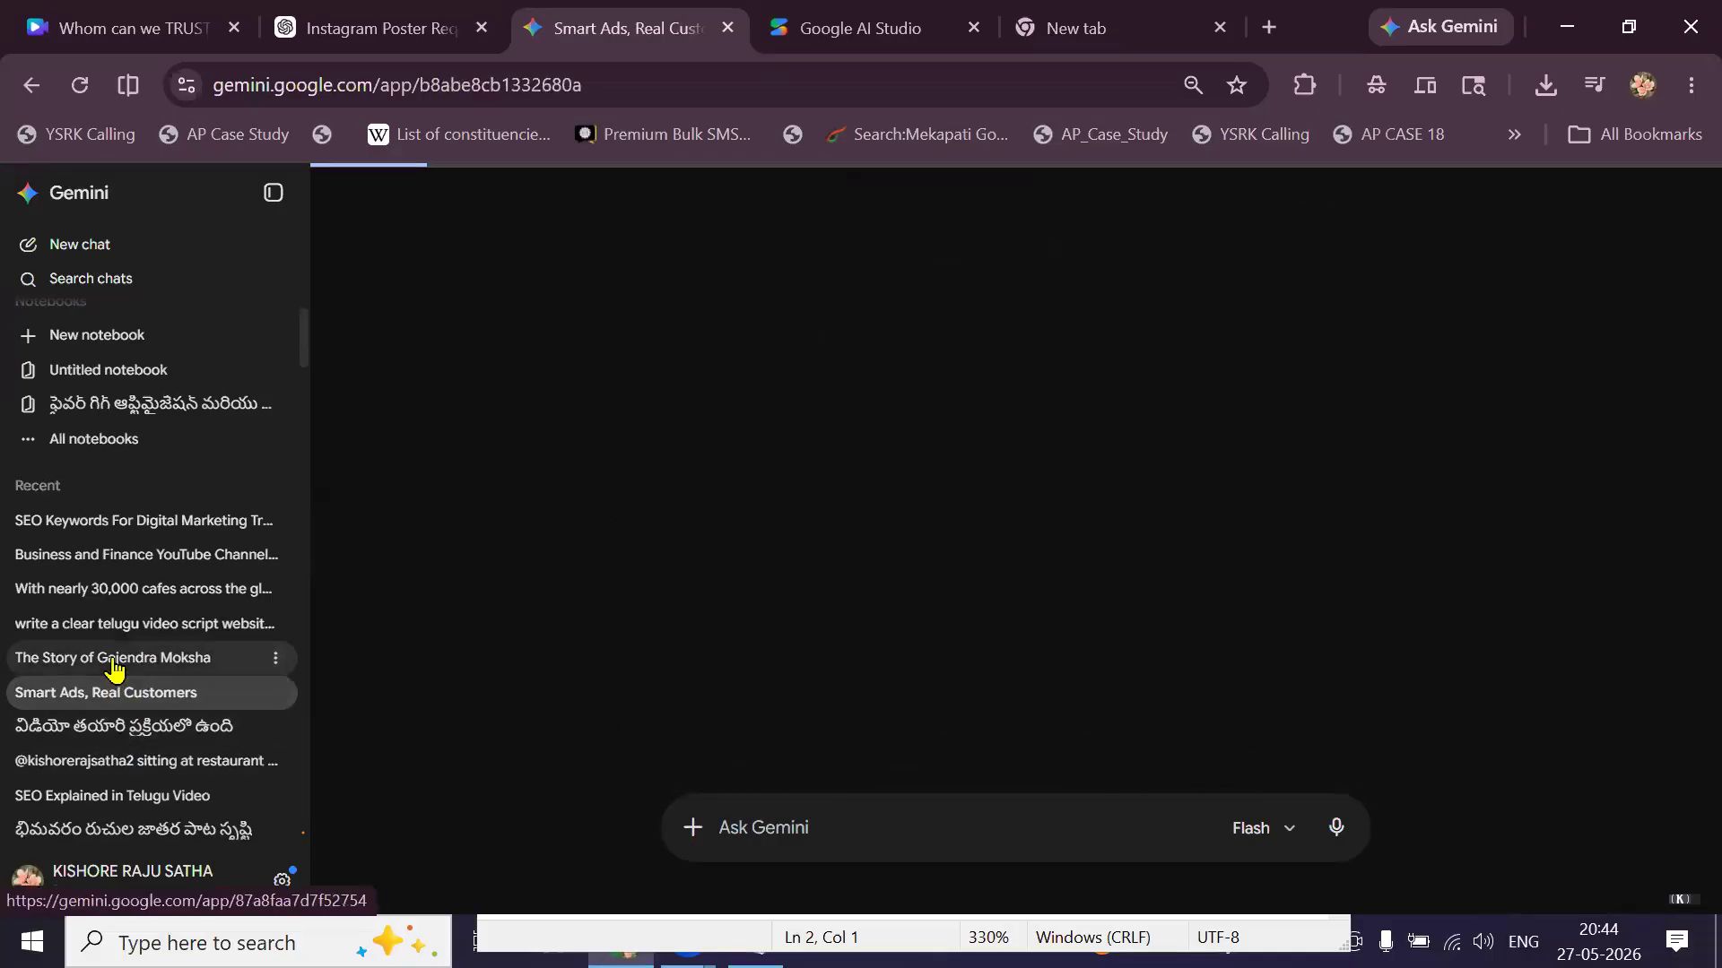
click(113, 662)
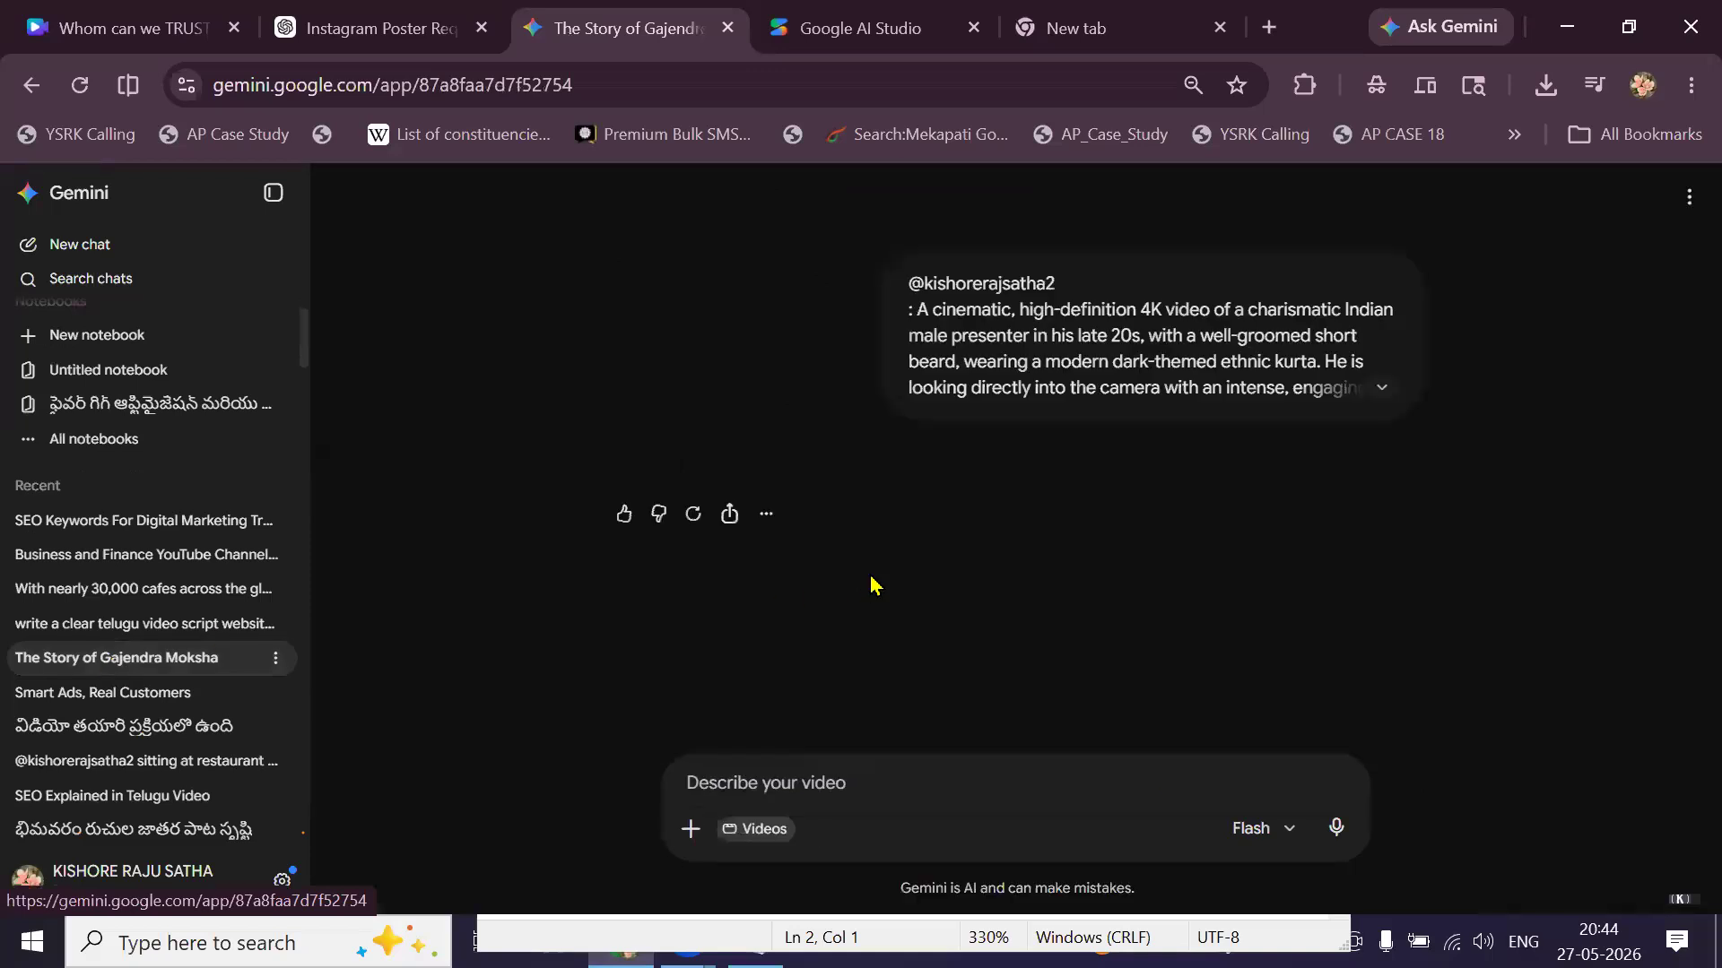
Play the 10-second Gajendra Moksha presenter video through to its end.
scroll(874, 585, down, 3)
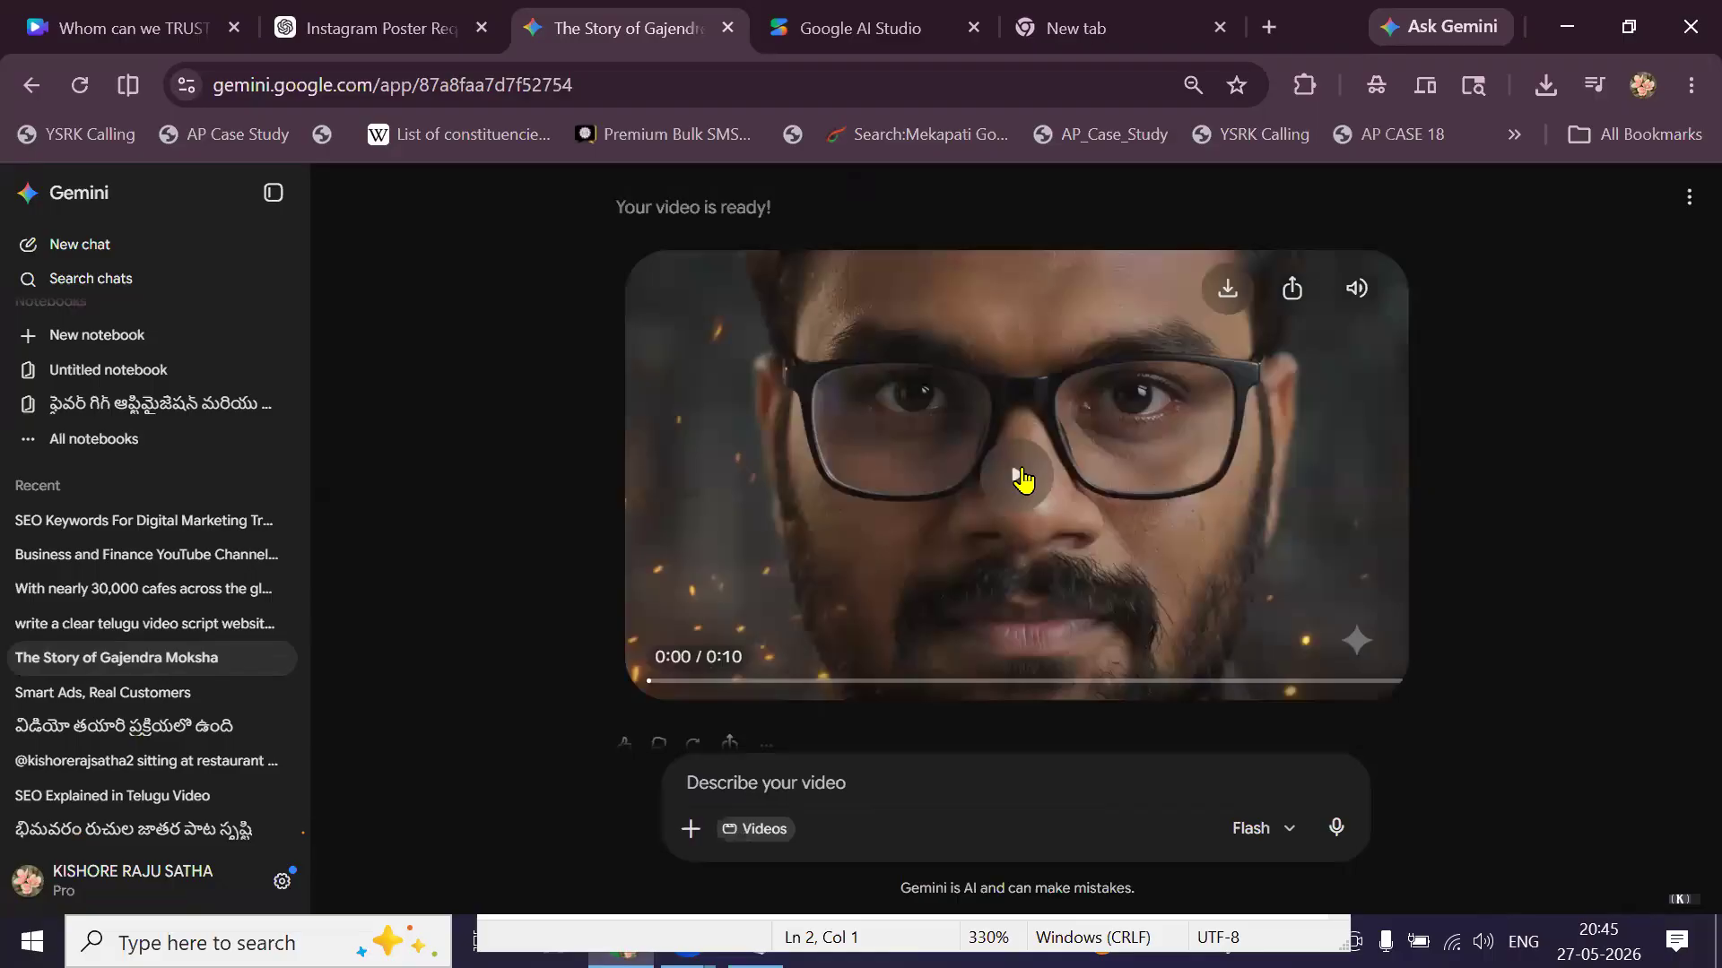
click(1022, 477)
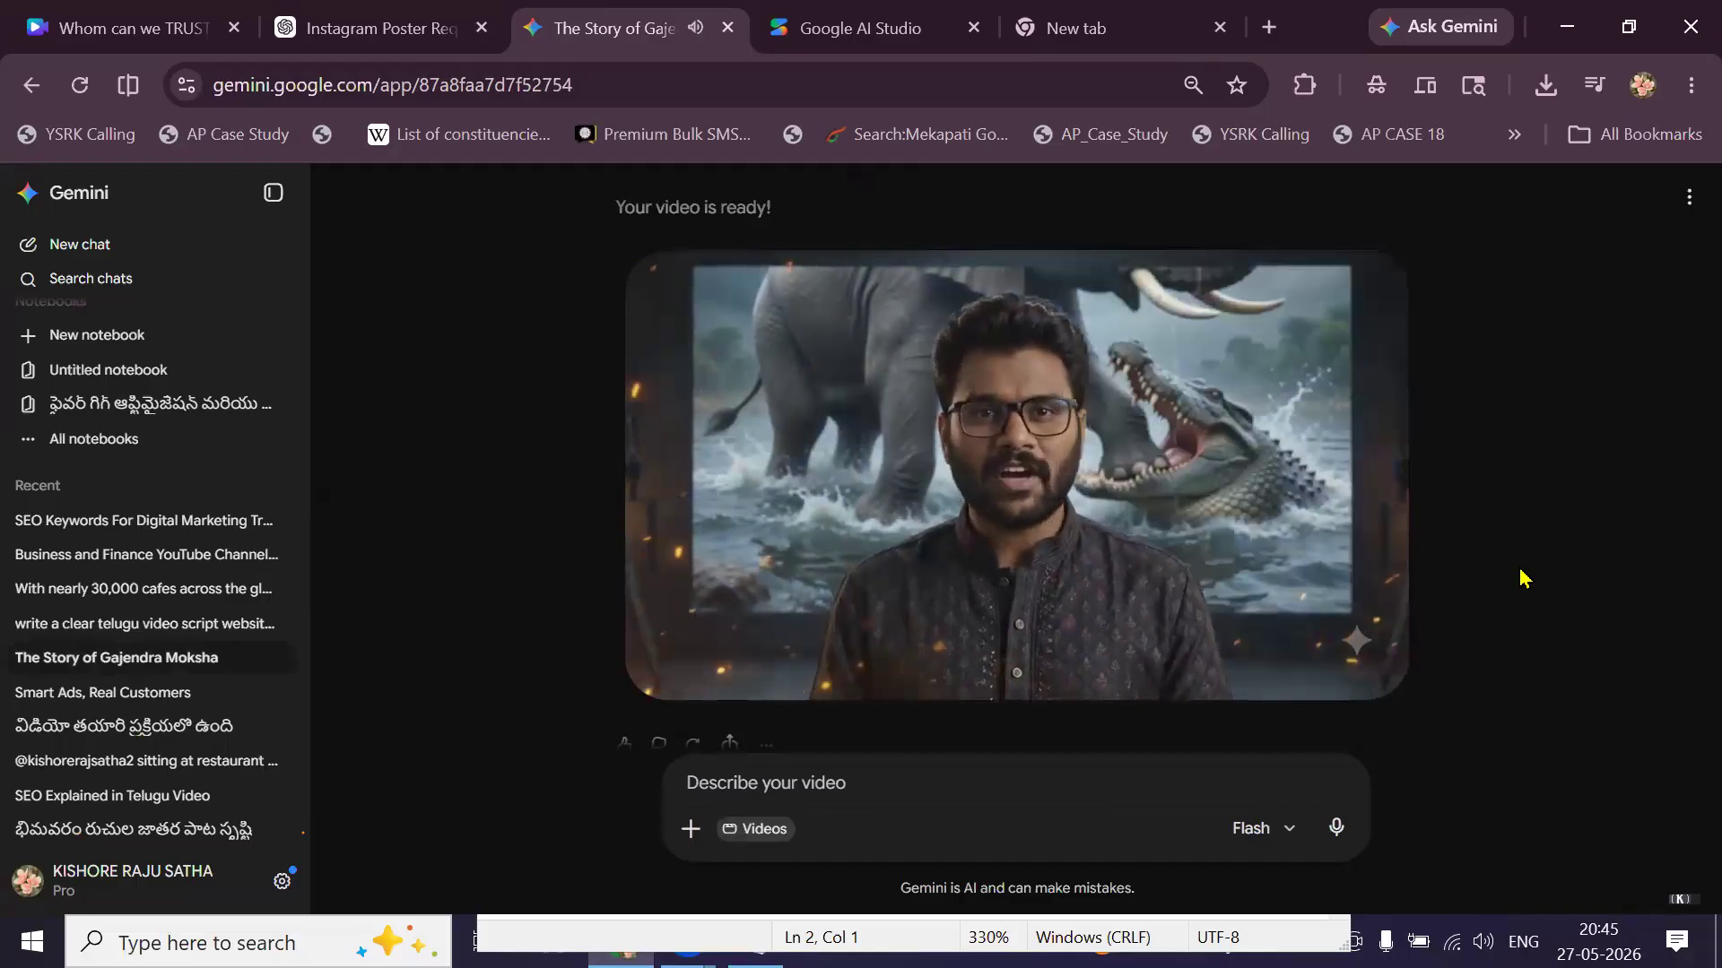
mouse_move(1078, 559)
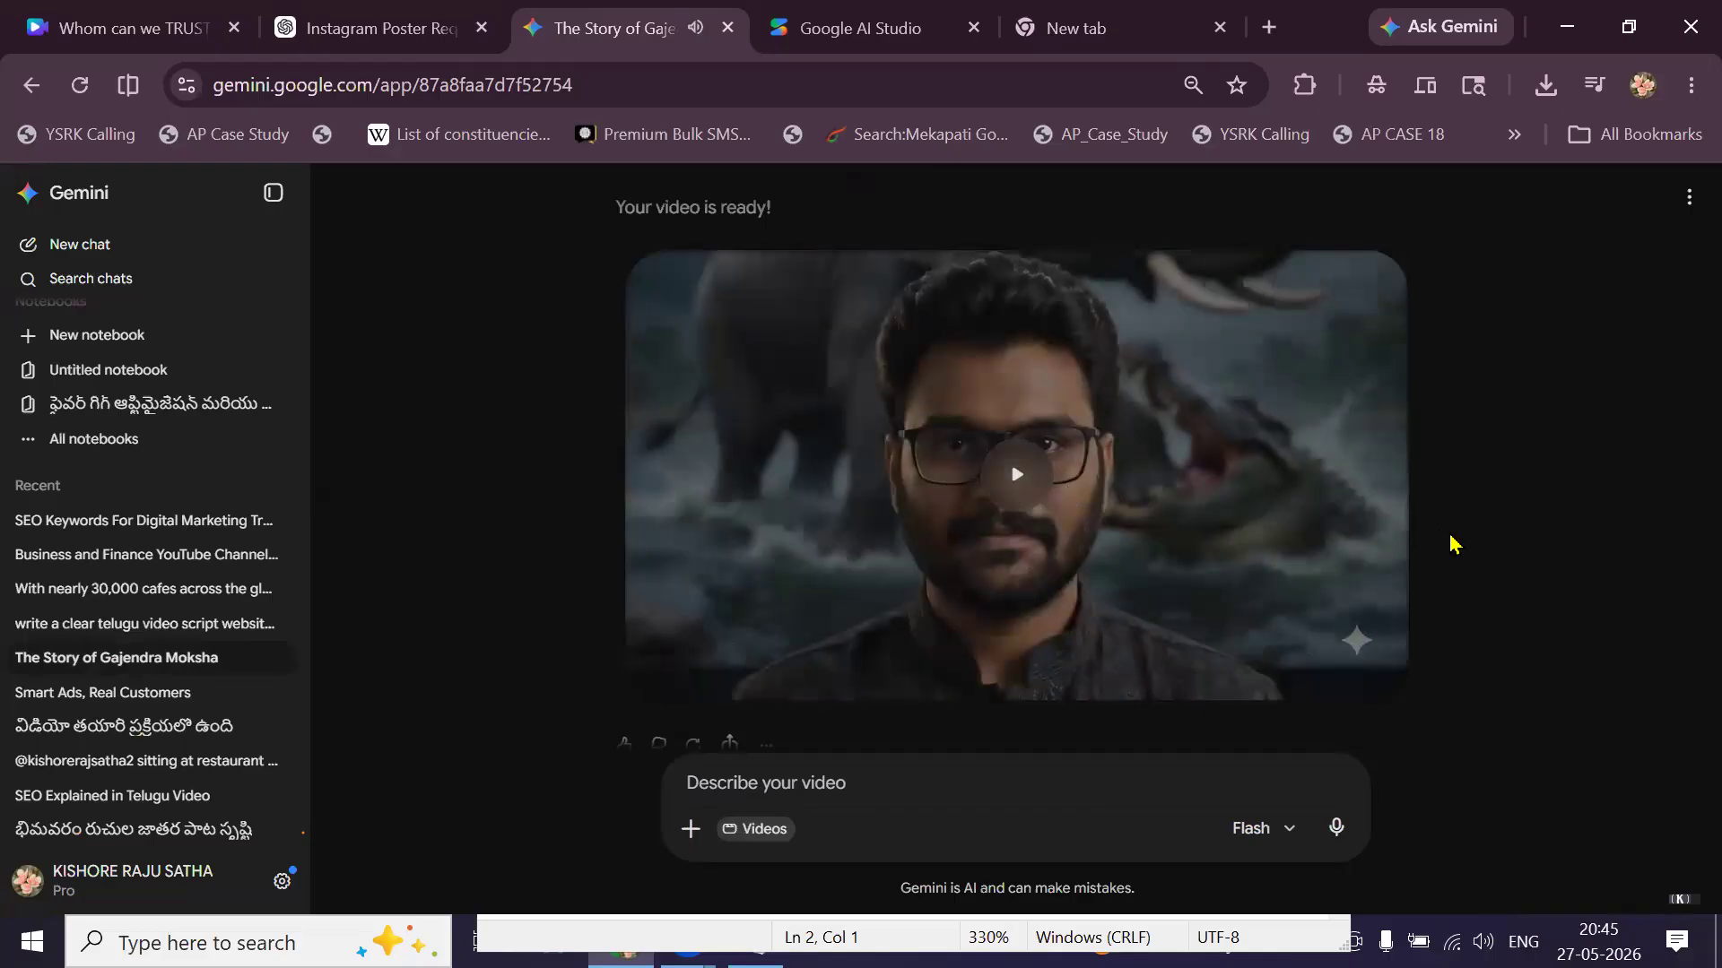
mouse_move(801, 336)
drag(376, 90, 791, 100)
key(BackSpace)
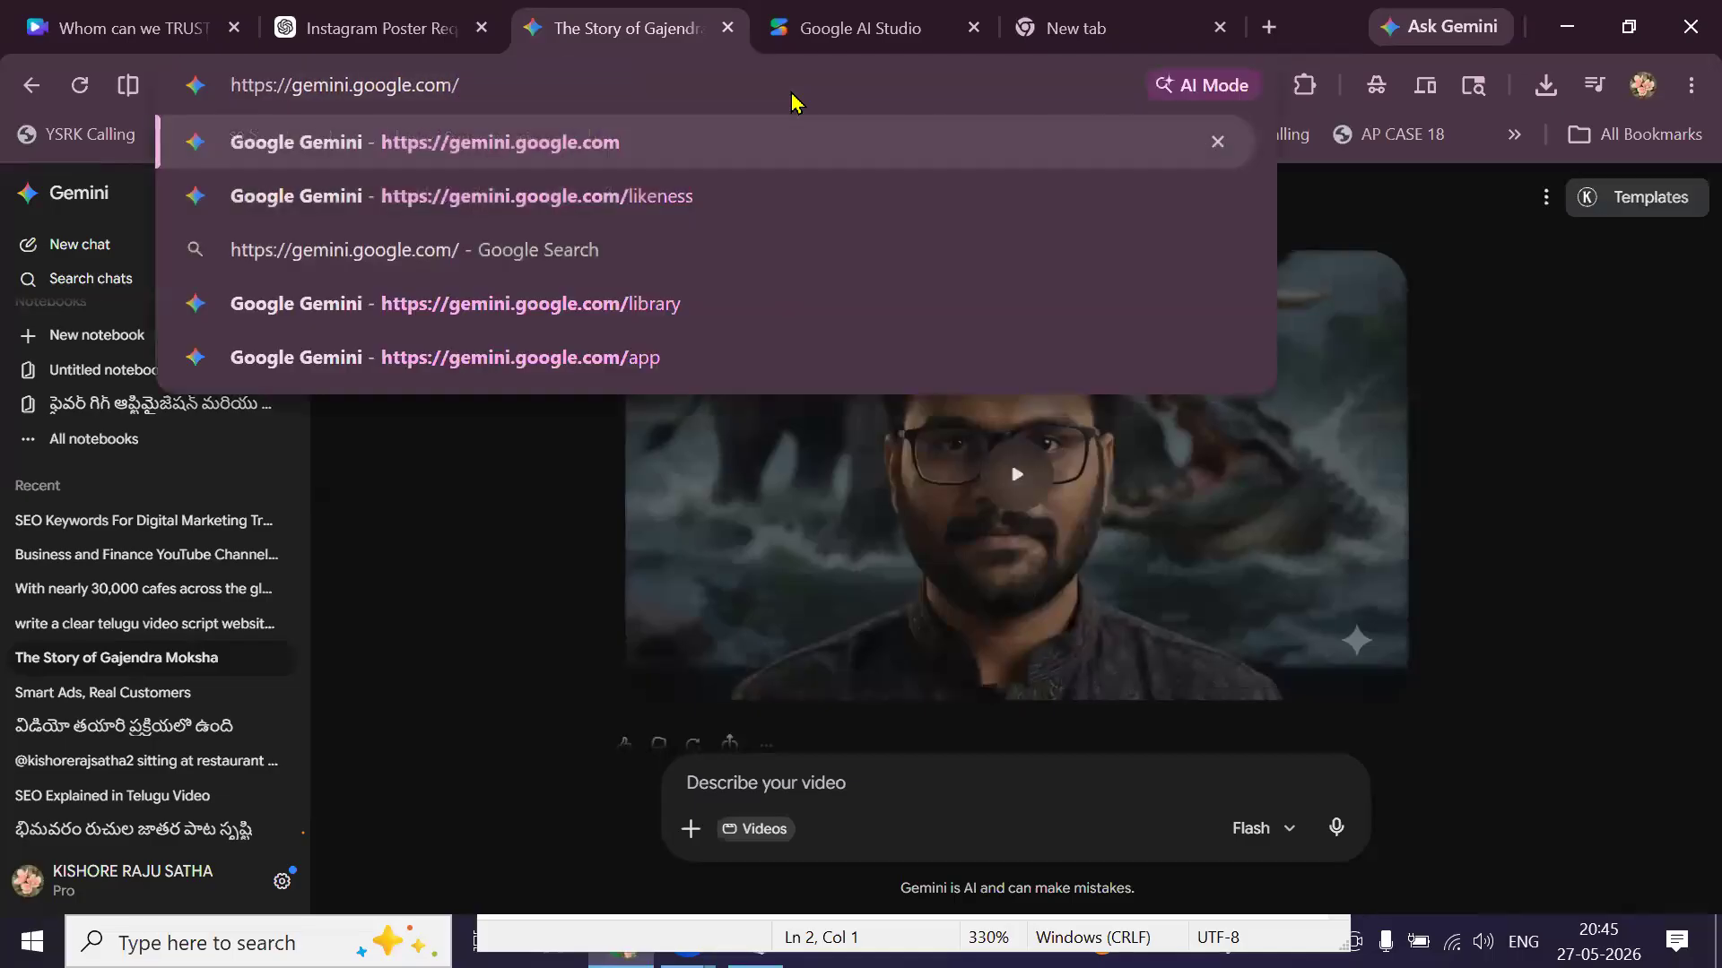
key(Down)
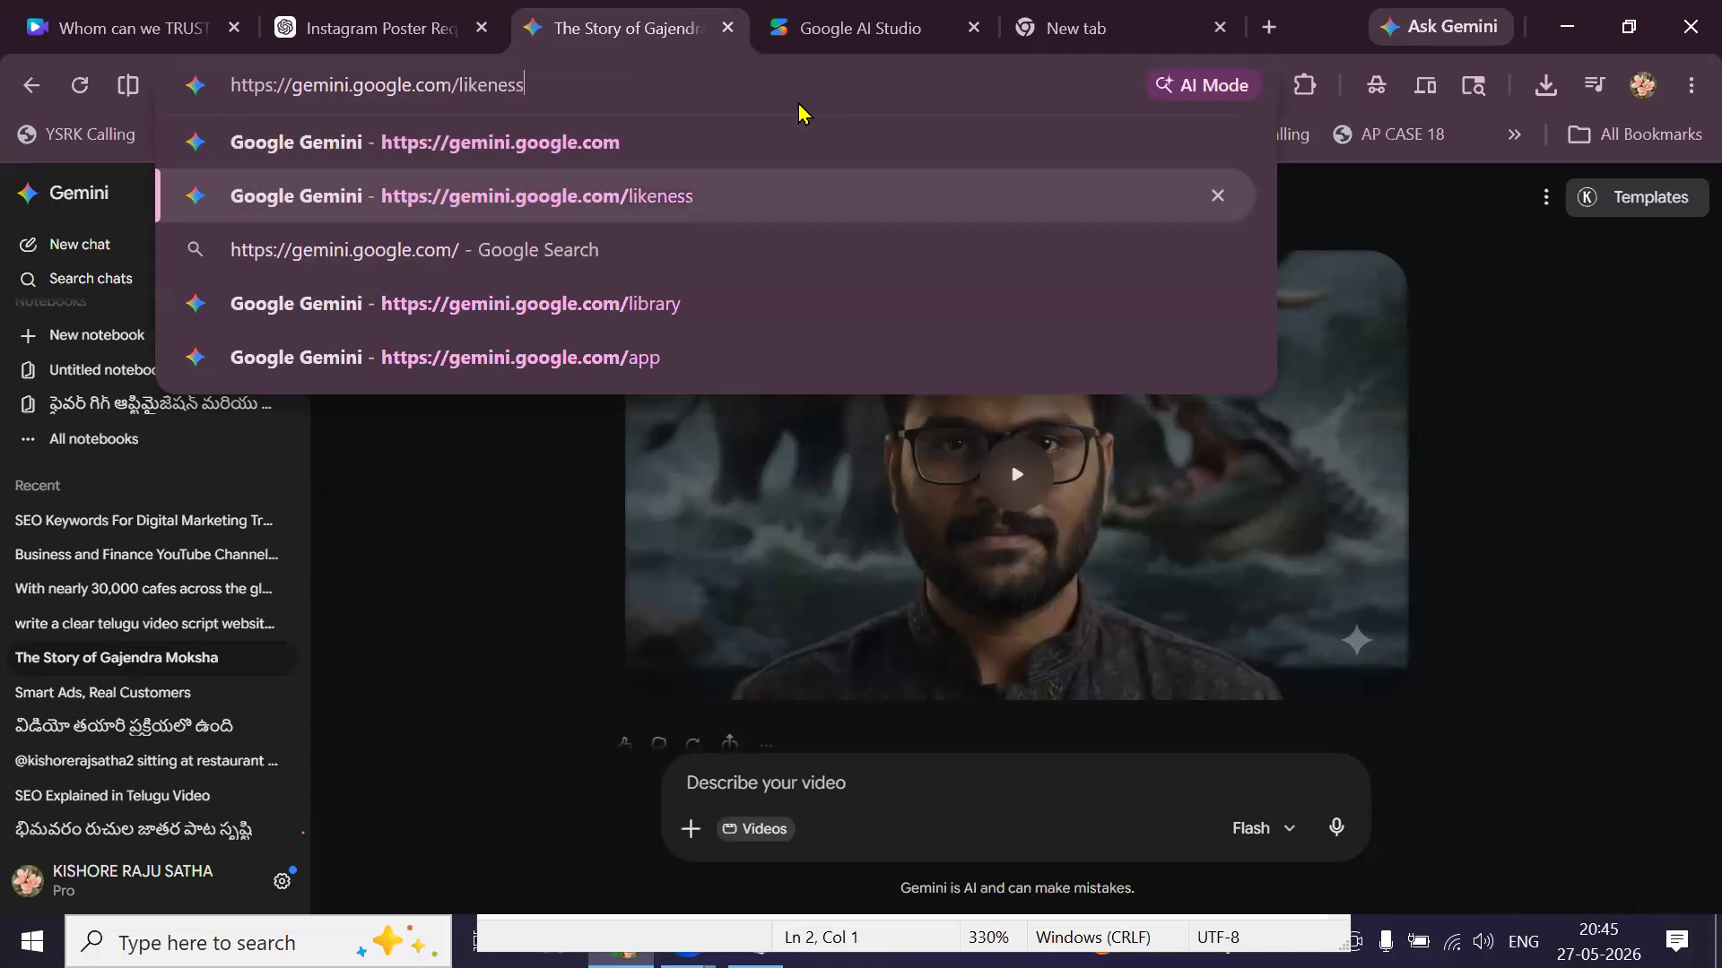
key(ctrl+a)
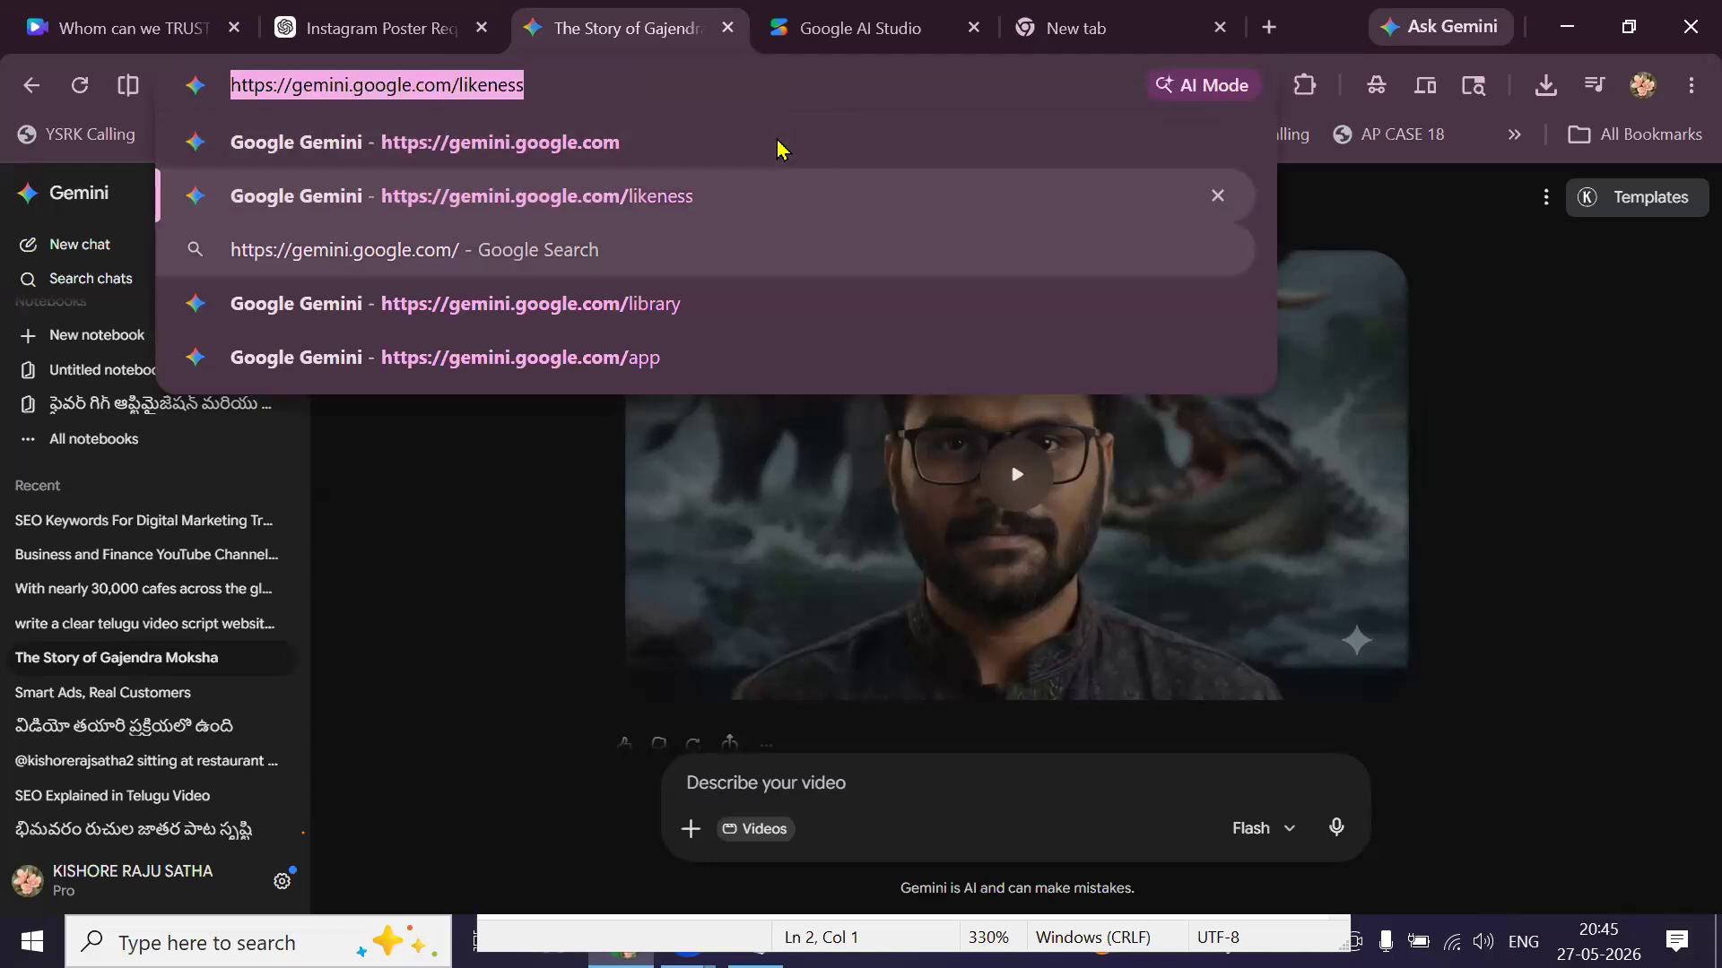
key(alt+Tab)
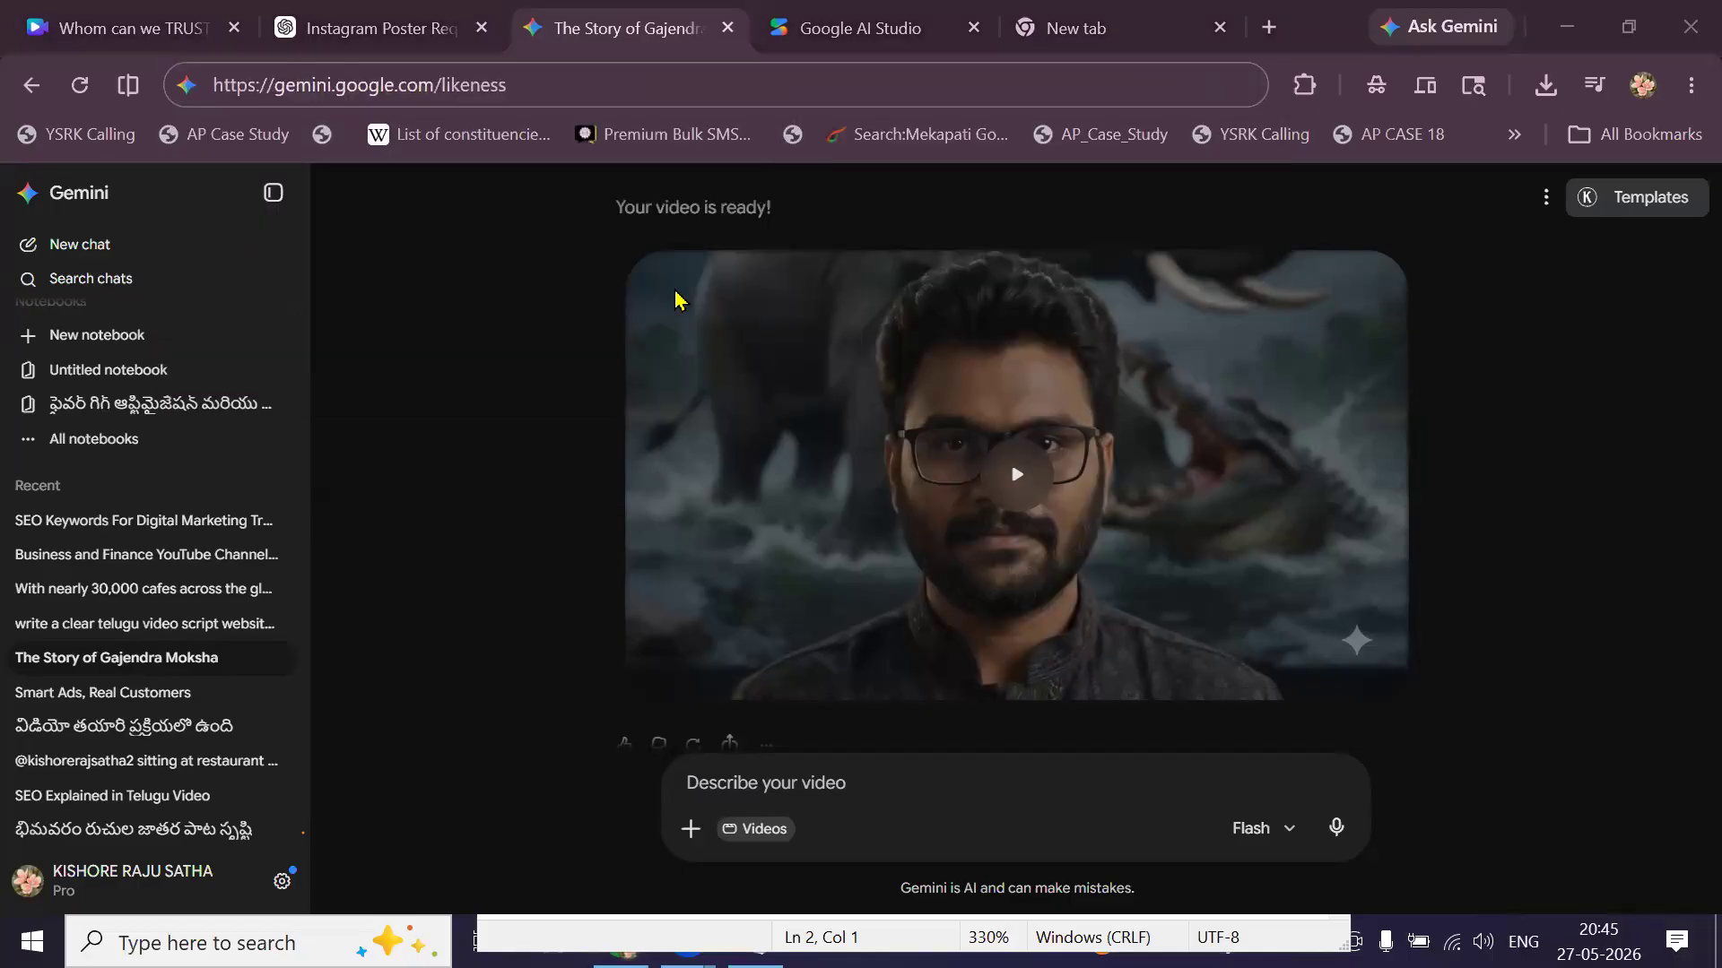
key(alt+Tab)
key(Return)
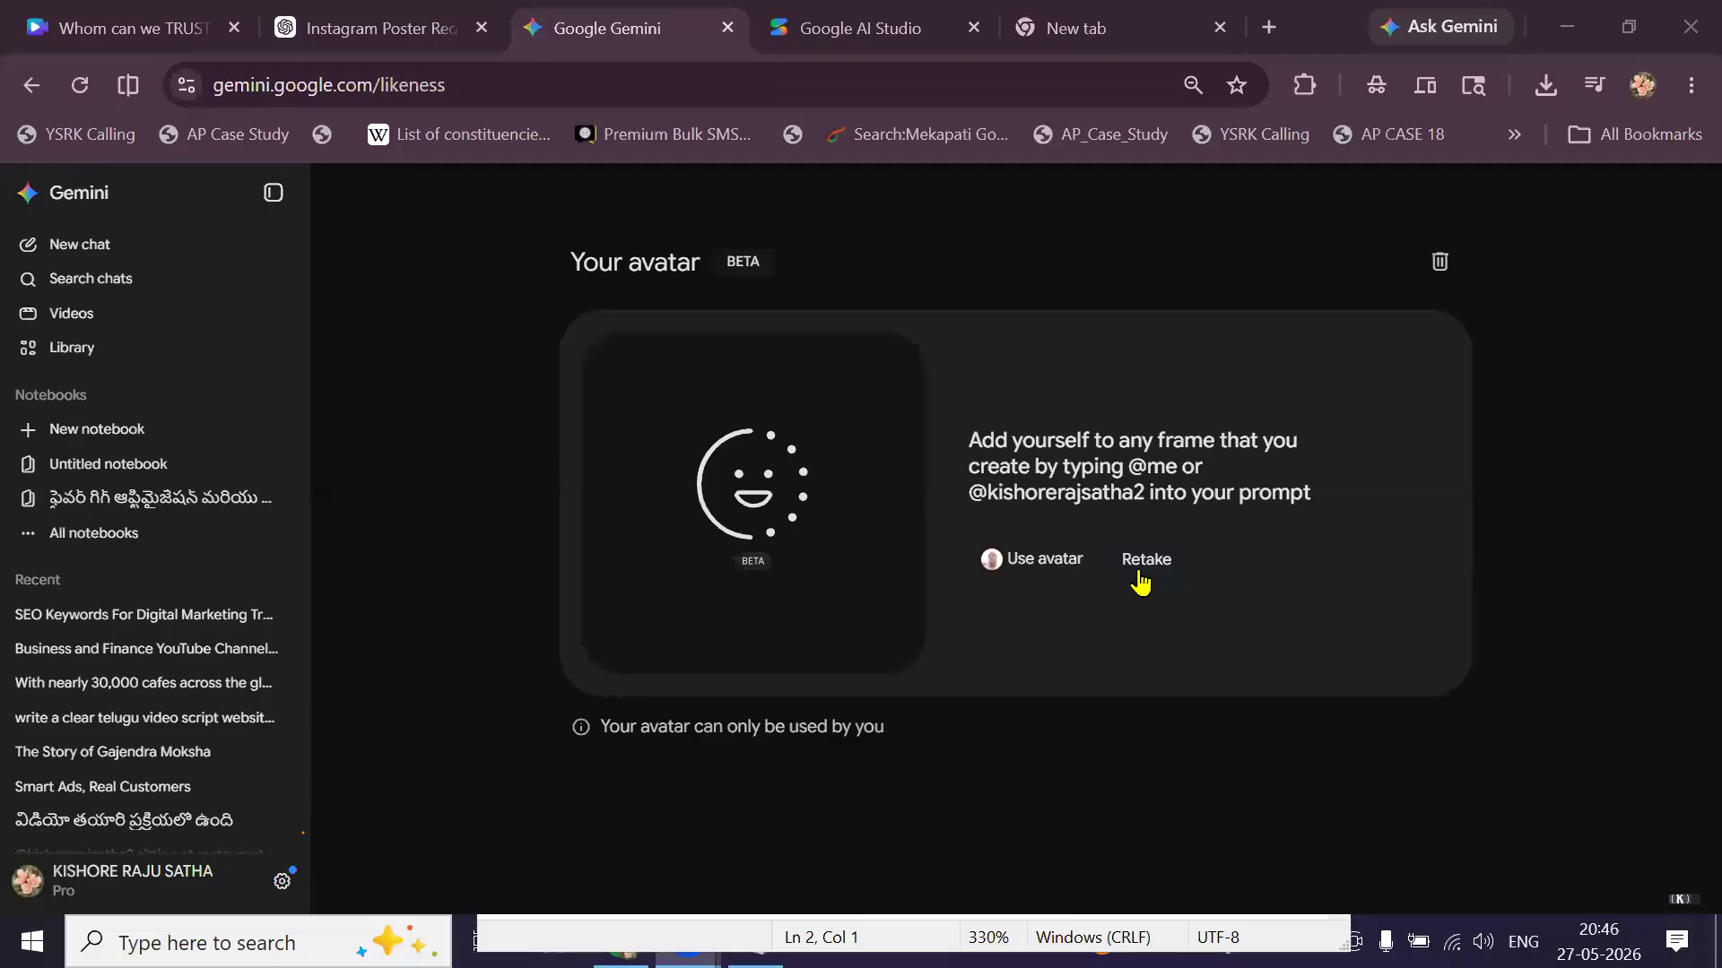
Check the SEO Keywords and Business and Finance chats, open the Telugu Starbucks script chat, then switch tabs.
click(182, 620)
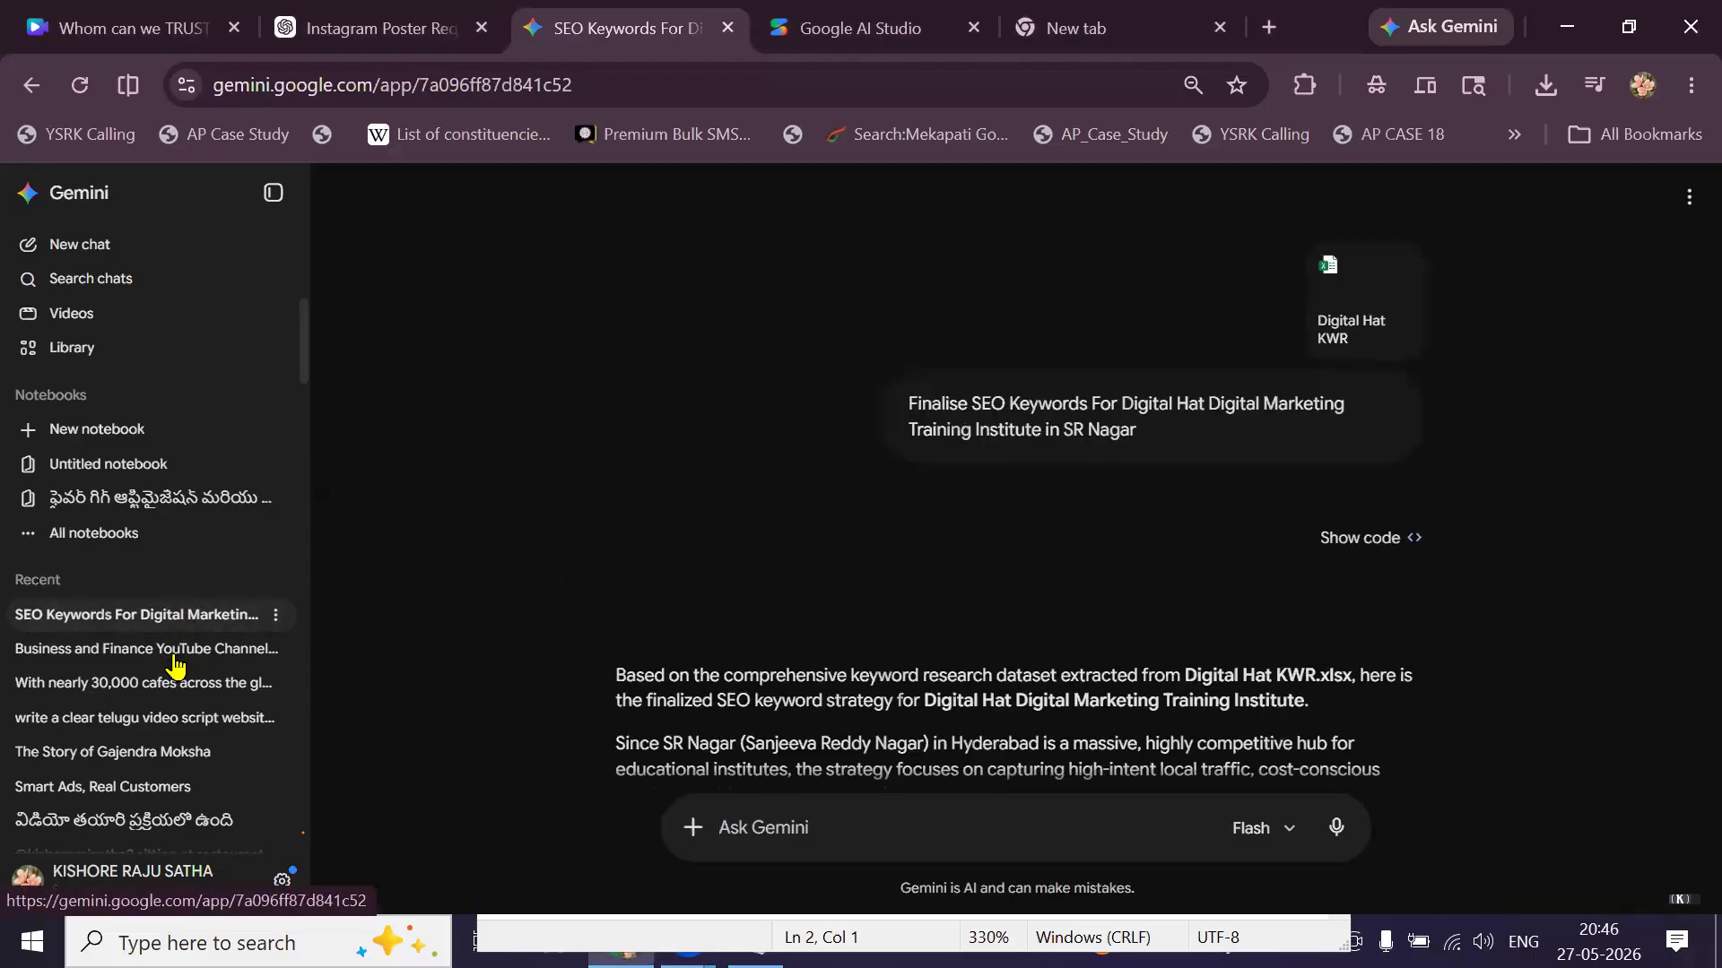
click(176, 659)
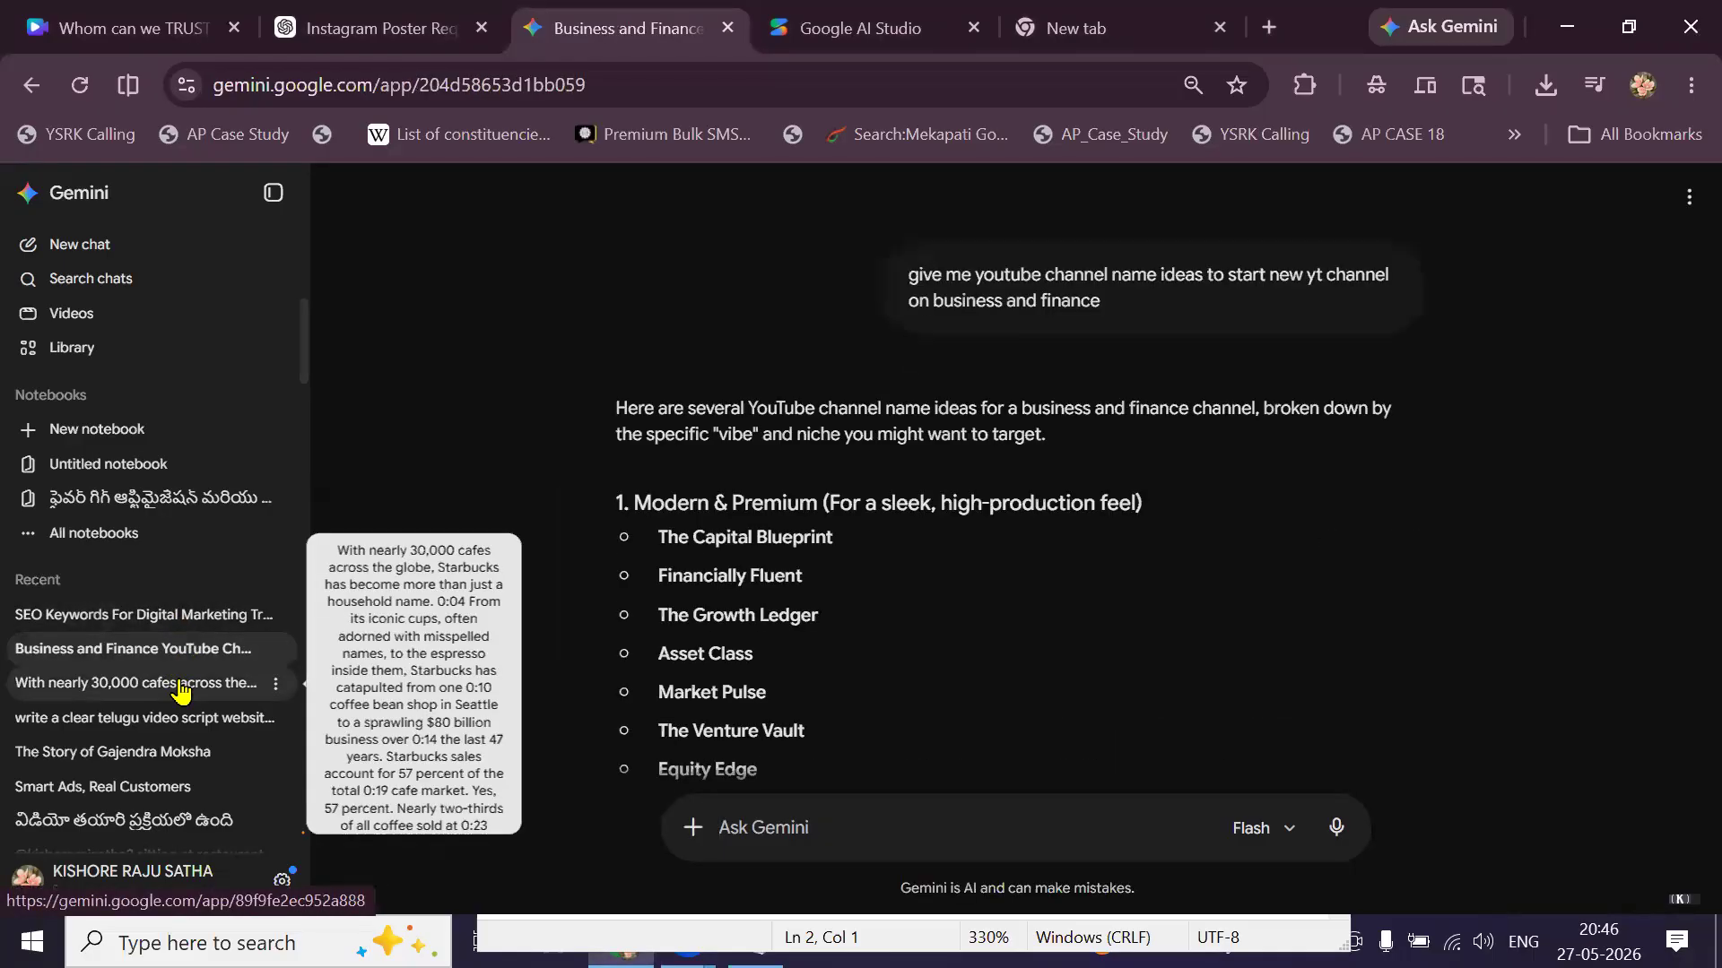
click(180, 691)
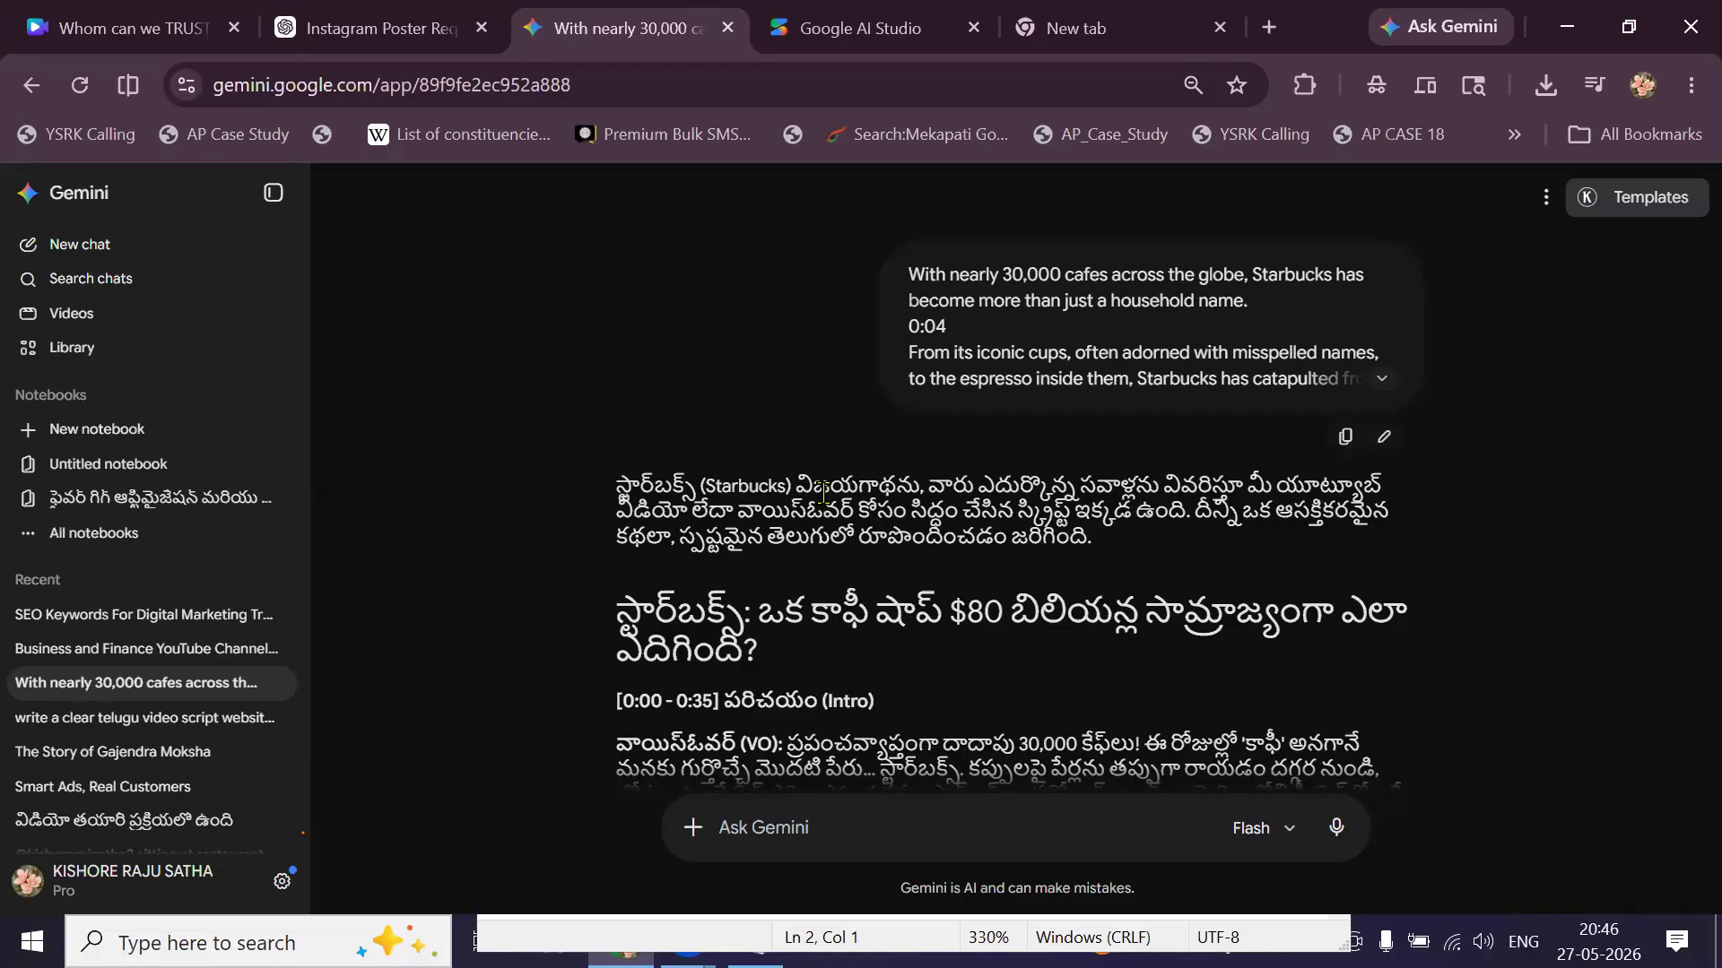
key(ctrl+shift+Tab)
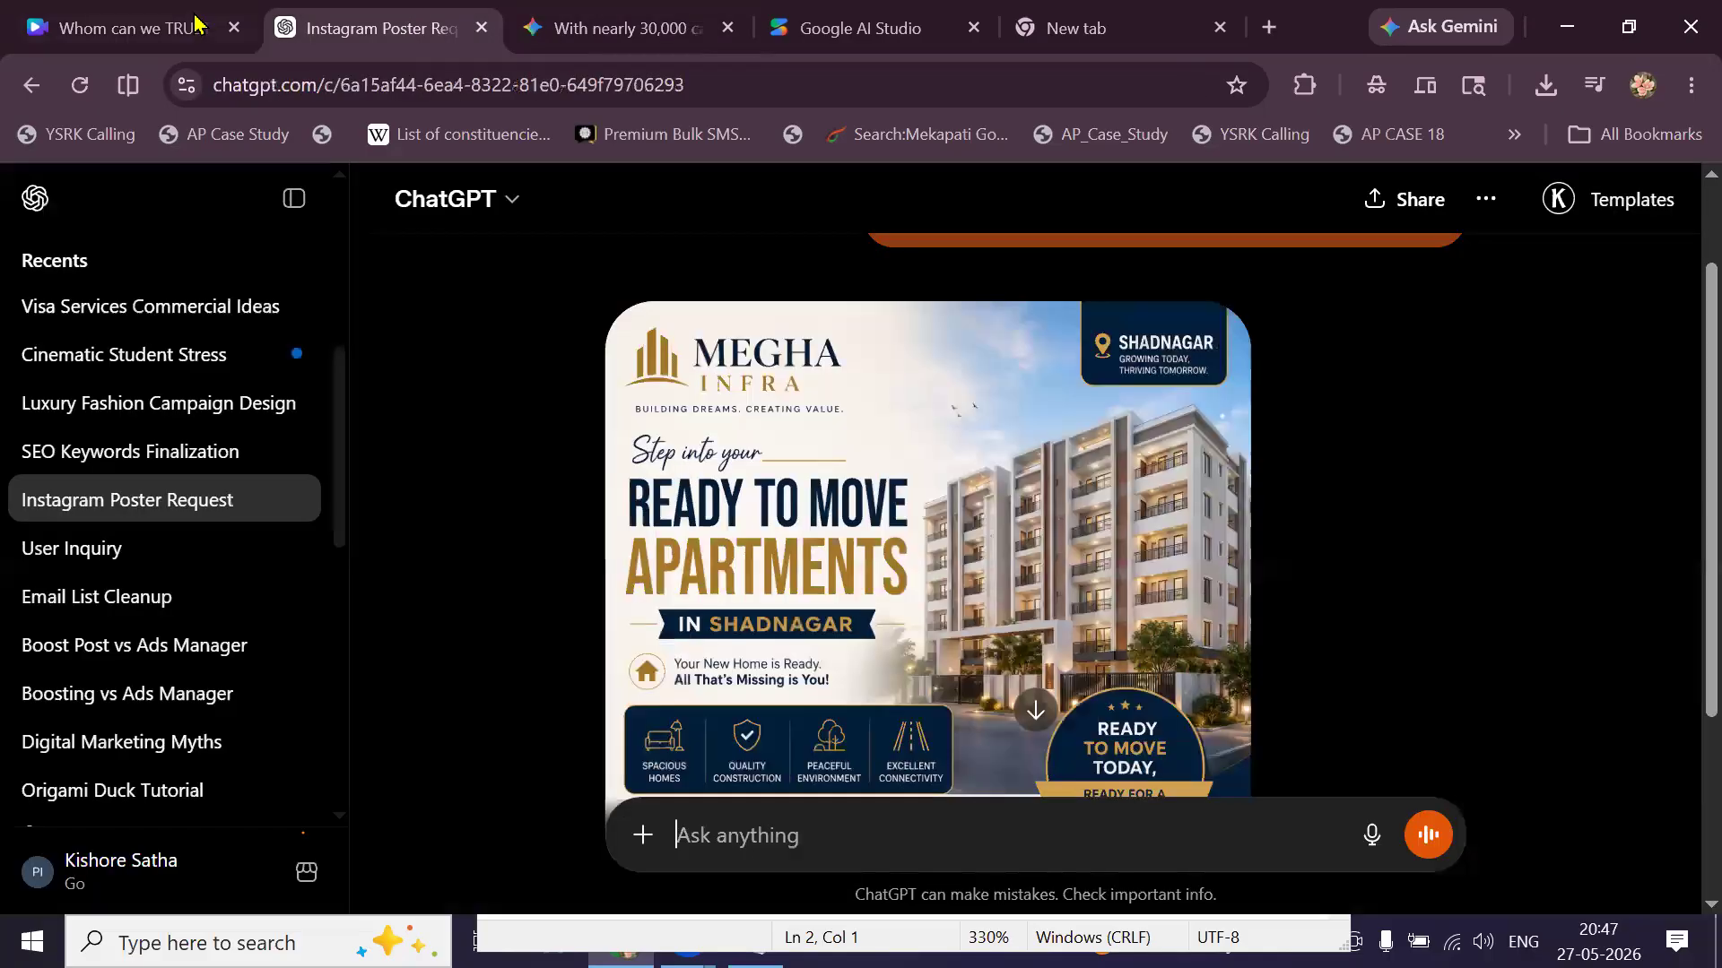
Back in the Canva design, reposition the logo inside its crop frame.
key(ctrl+shift+Tab)
double_click(626, 416)
drag(626, 416, 884, 529)
click(642, 498)
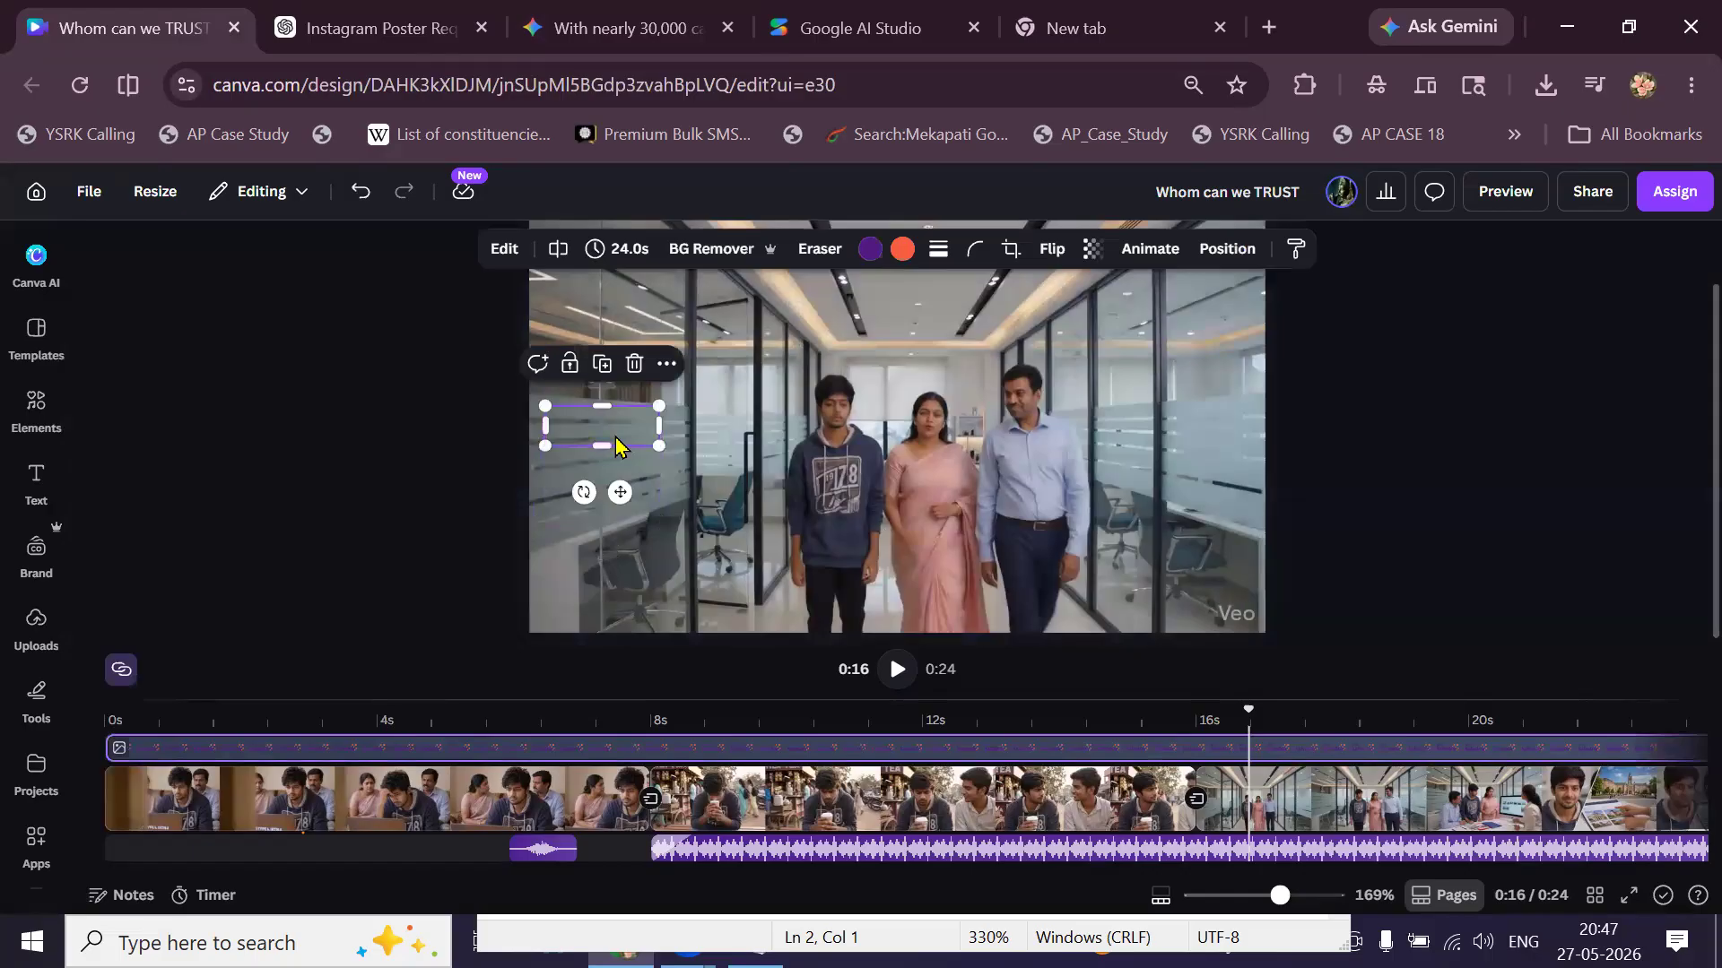
Enlarge the office-scene clip within its frame and shift it slightly left.
double_click(1106, 578)
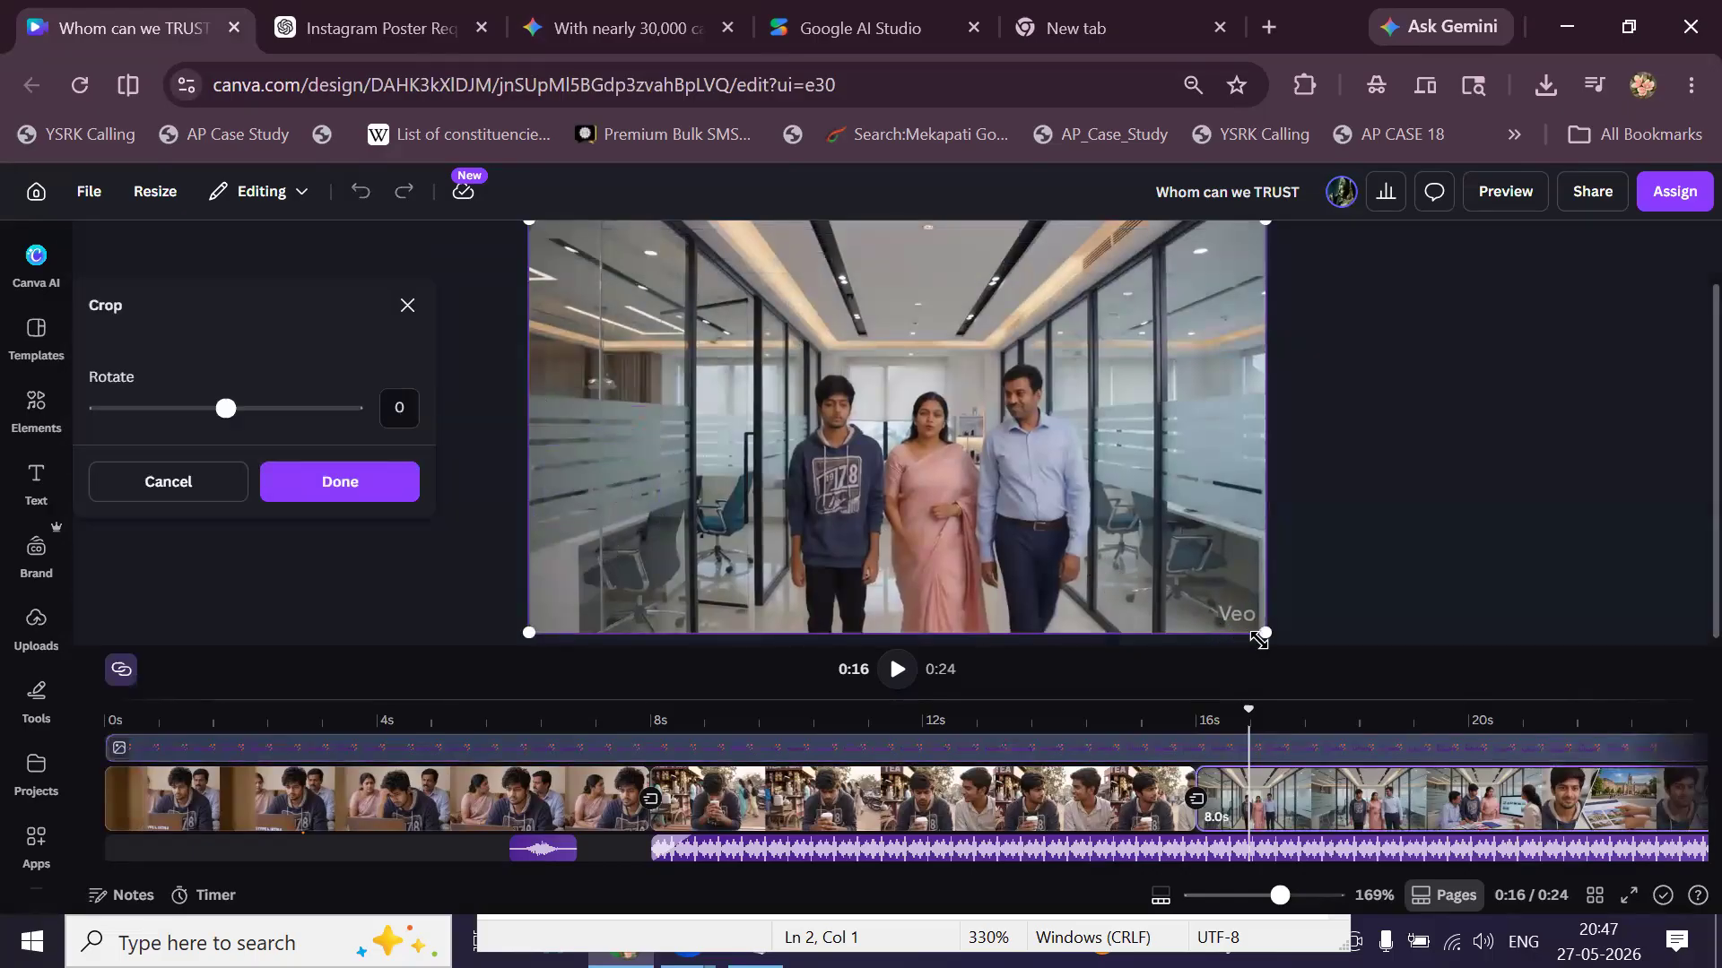
drag(1259, 638, 1309, 682)
drag(1159, 572, 1122, 583)
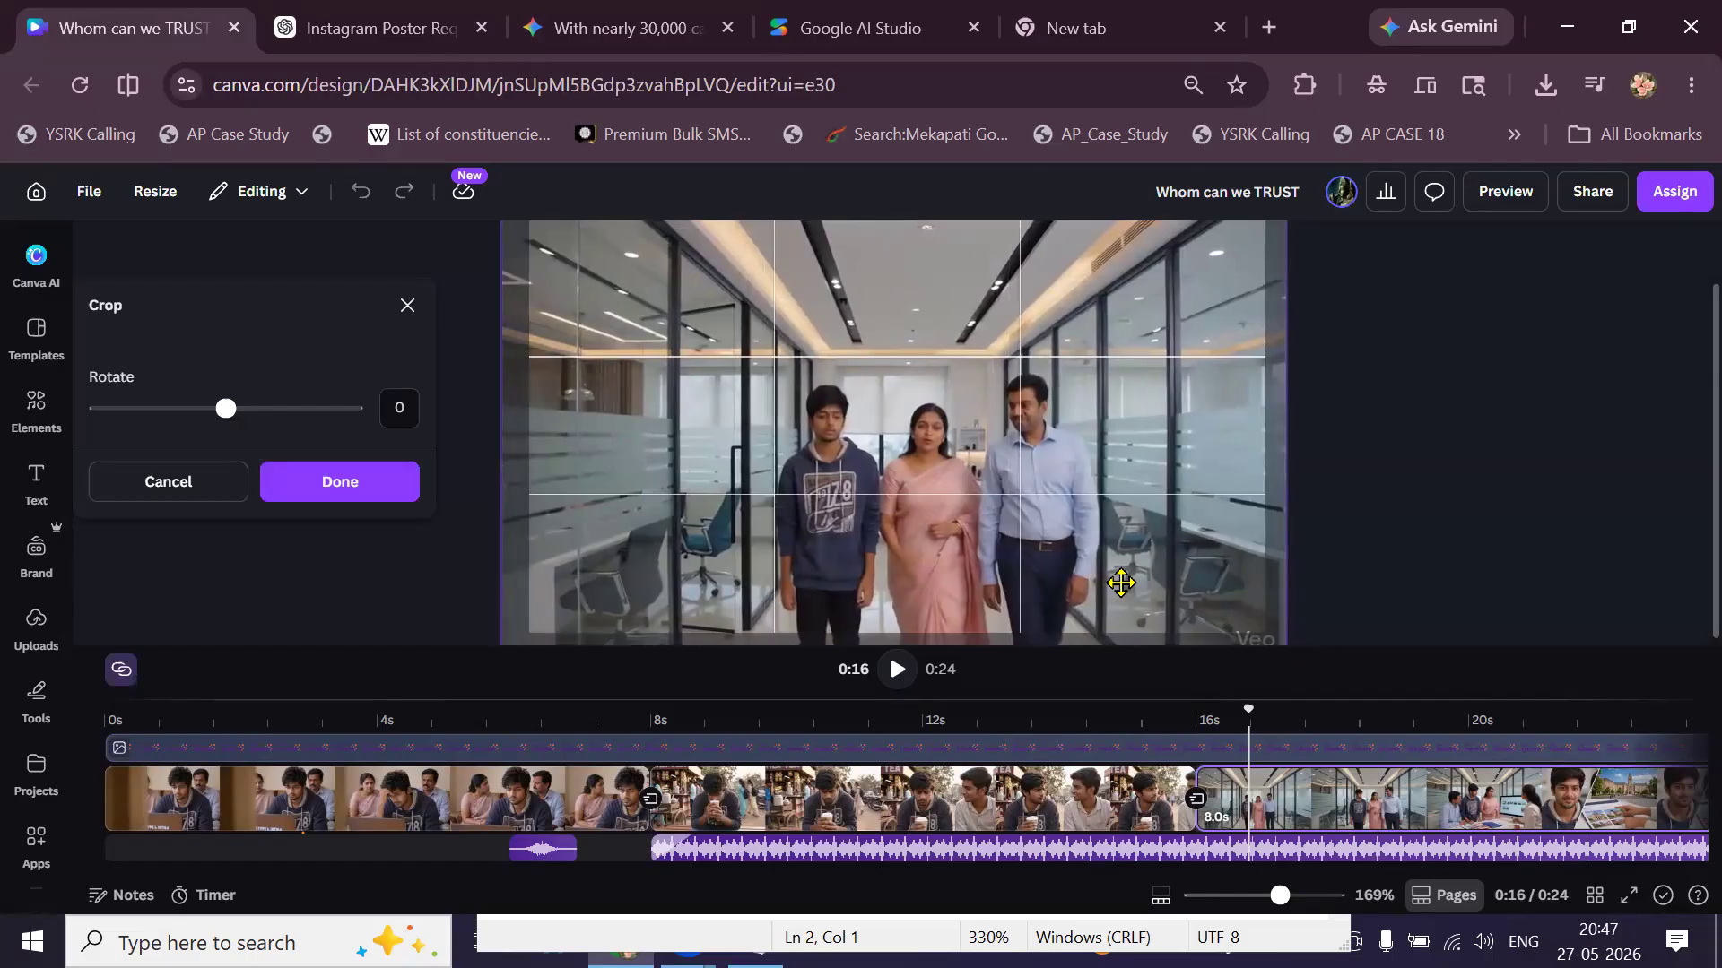
click(1438, 582)
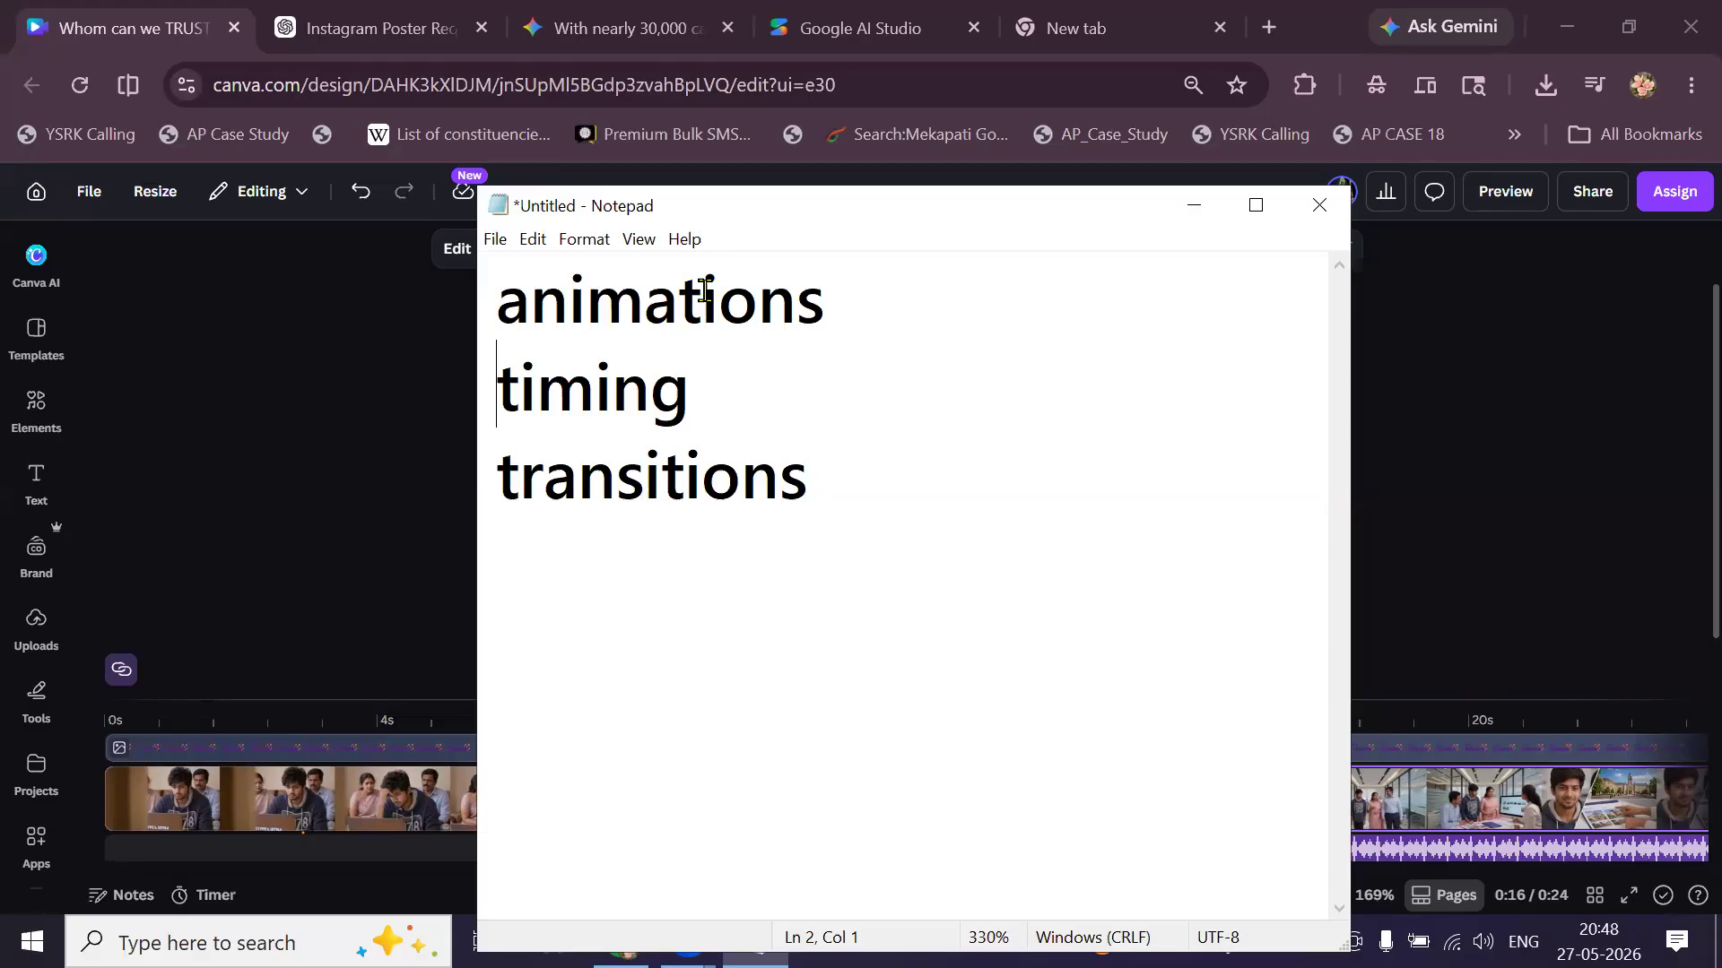
With the browser minimized, overwrite all the Notepad notes with a phone number.
click(1592, 30)
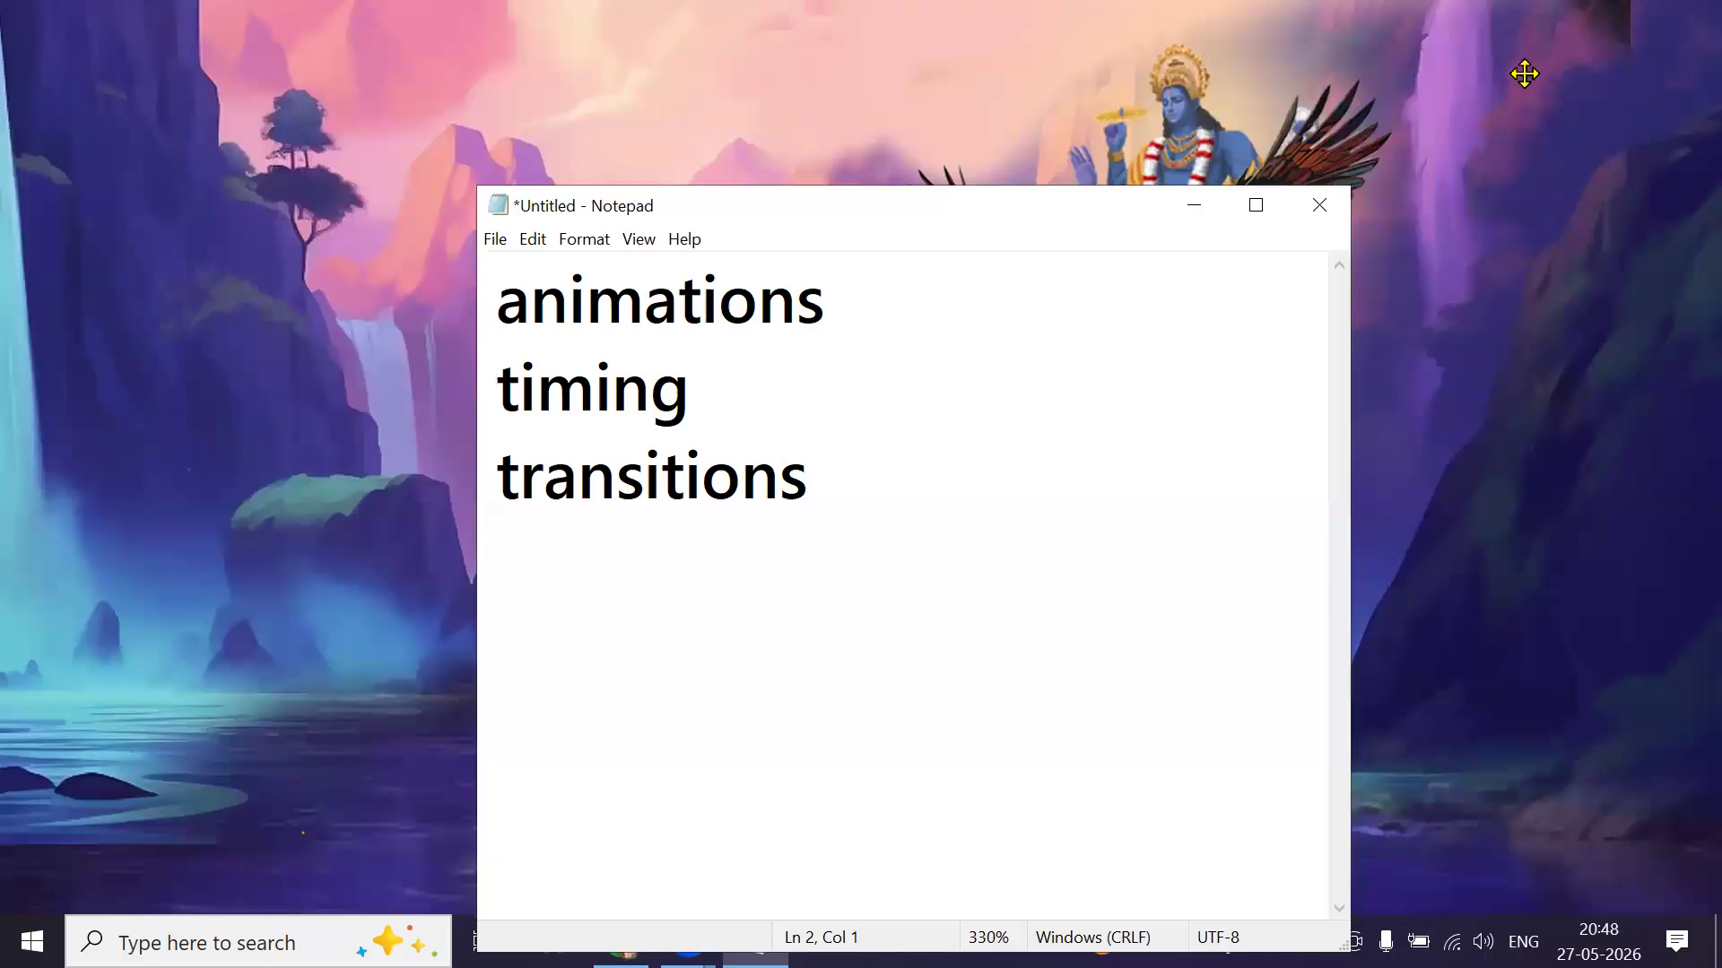
click(832, 487)
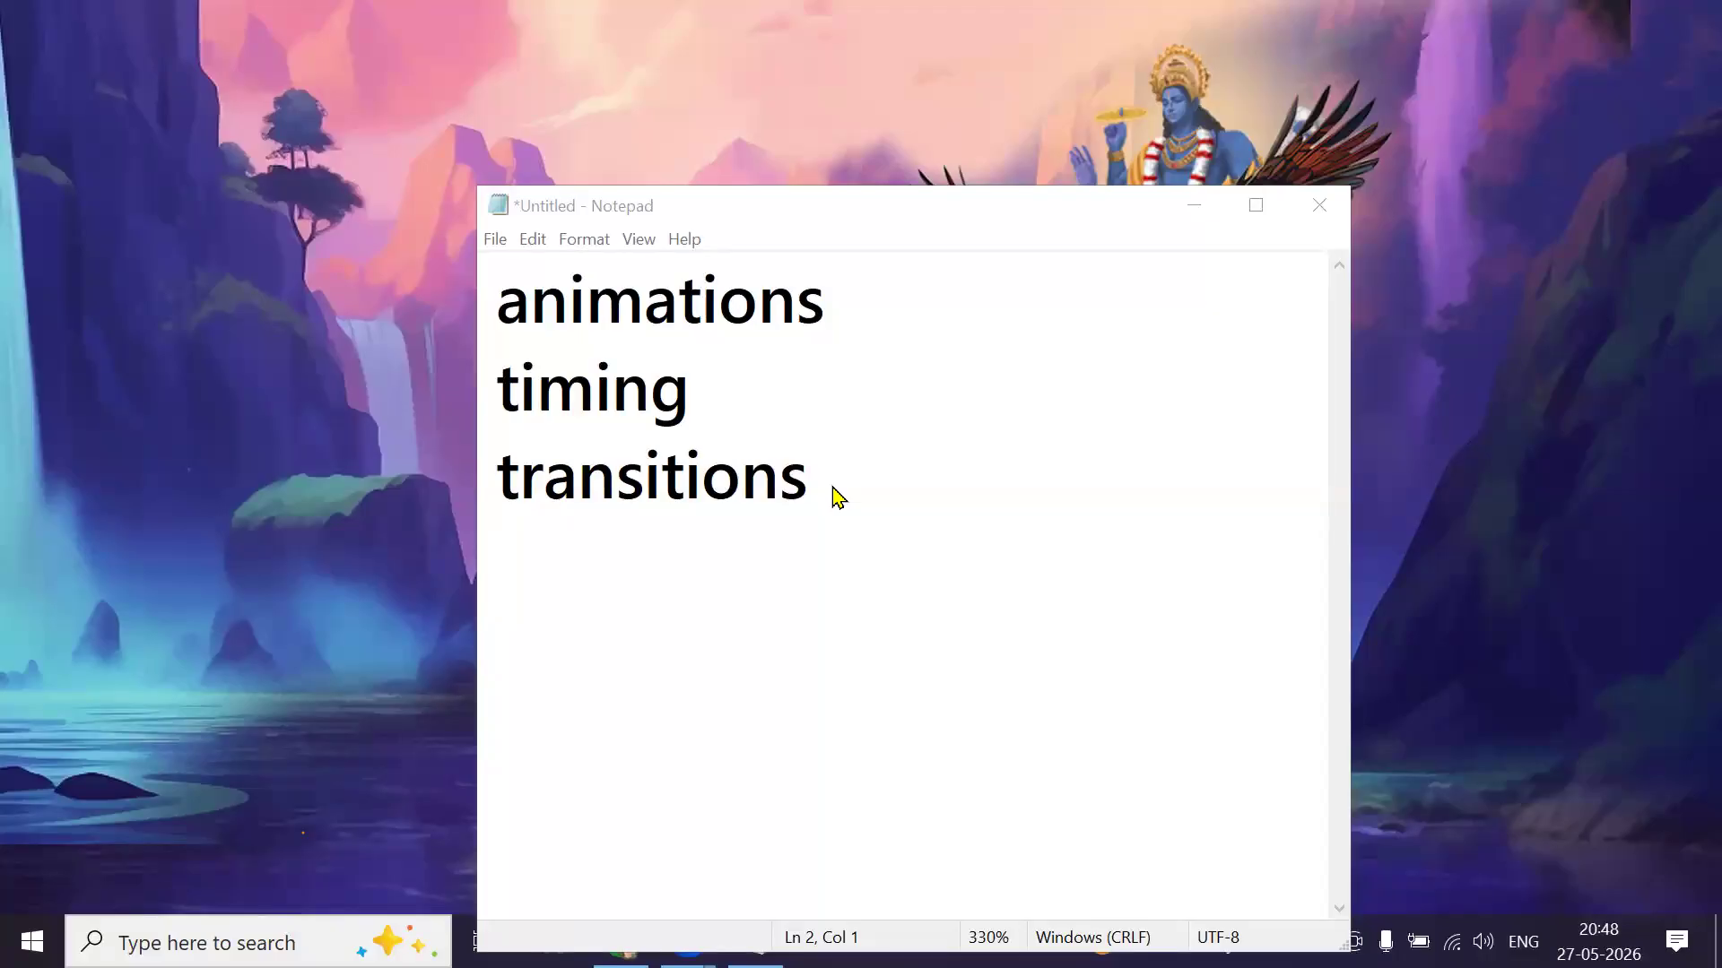
click(831, 489)
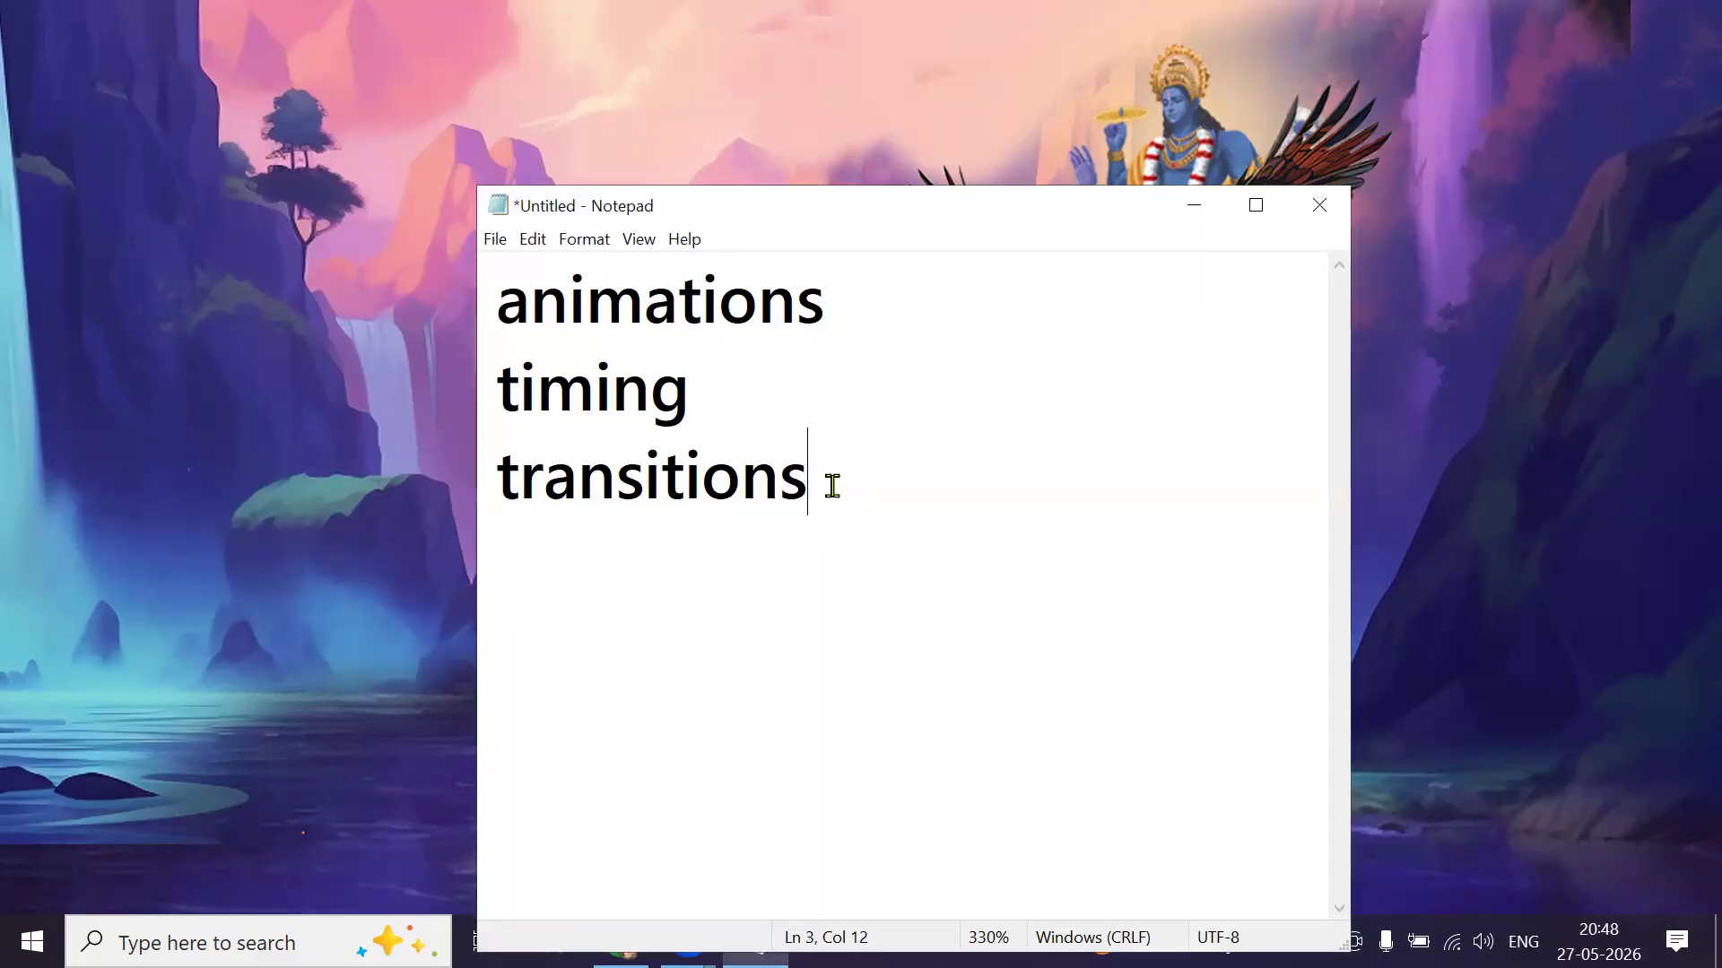
key(ctrl+a)
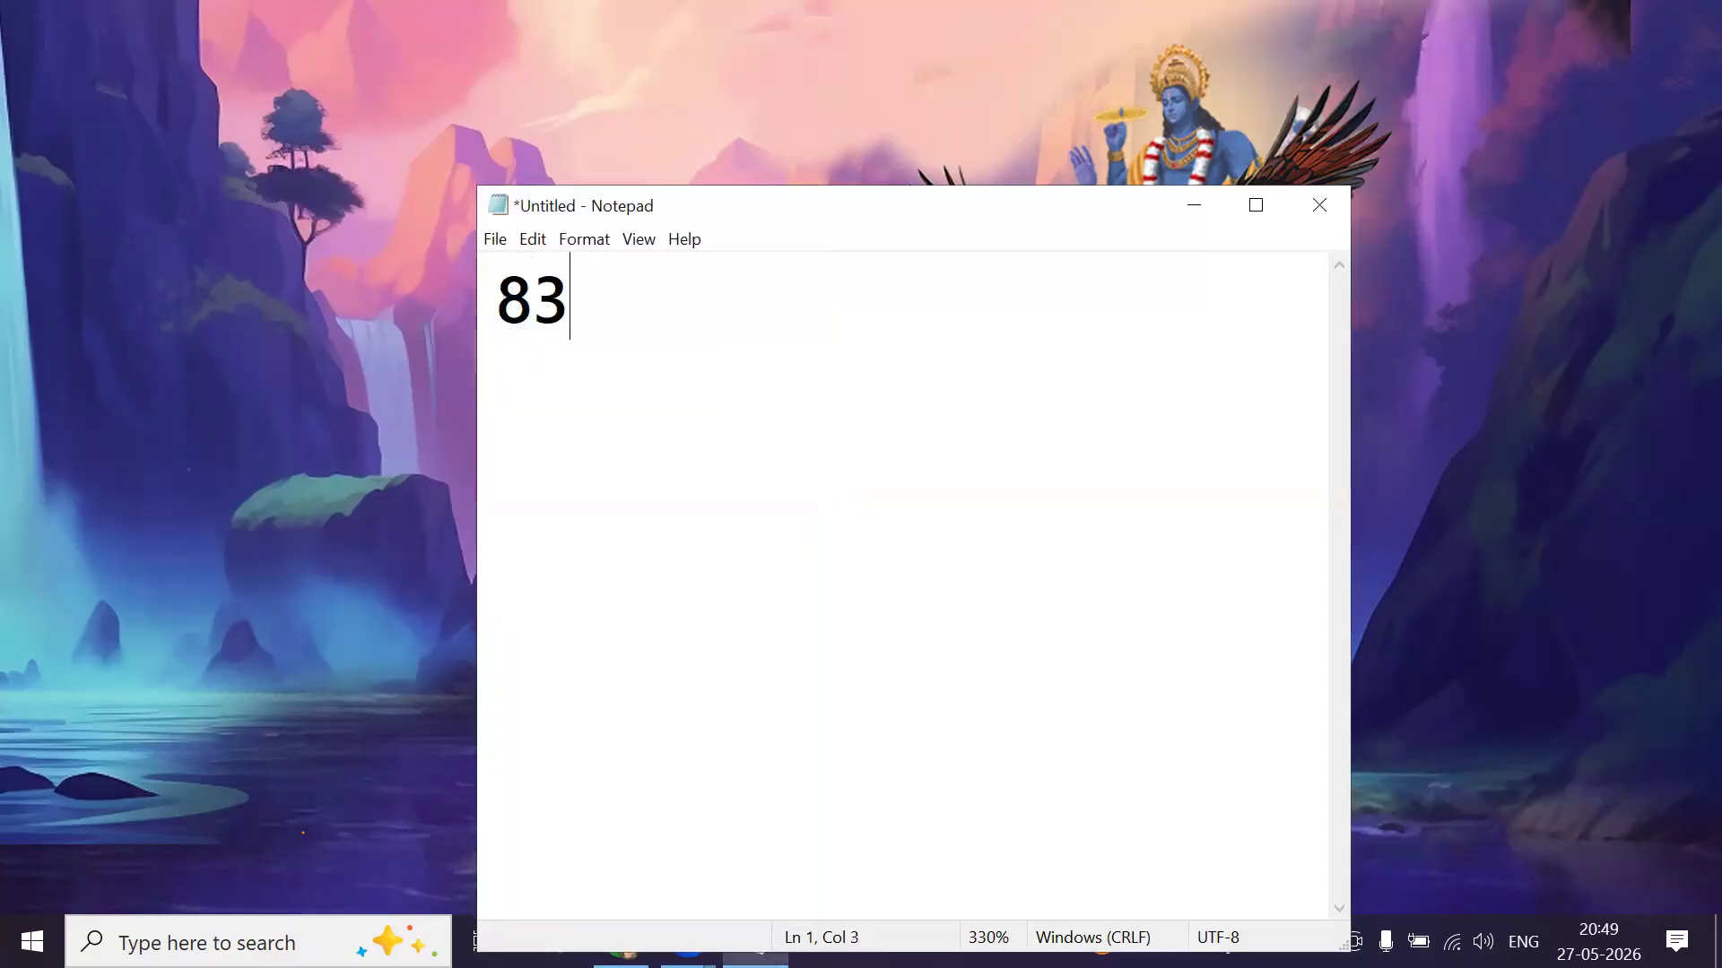
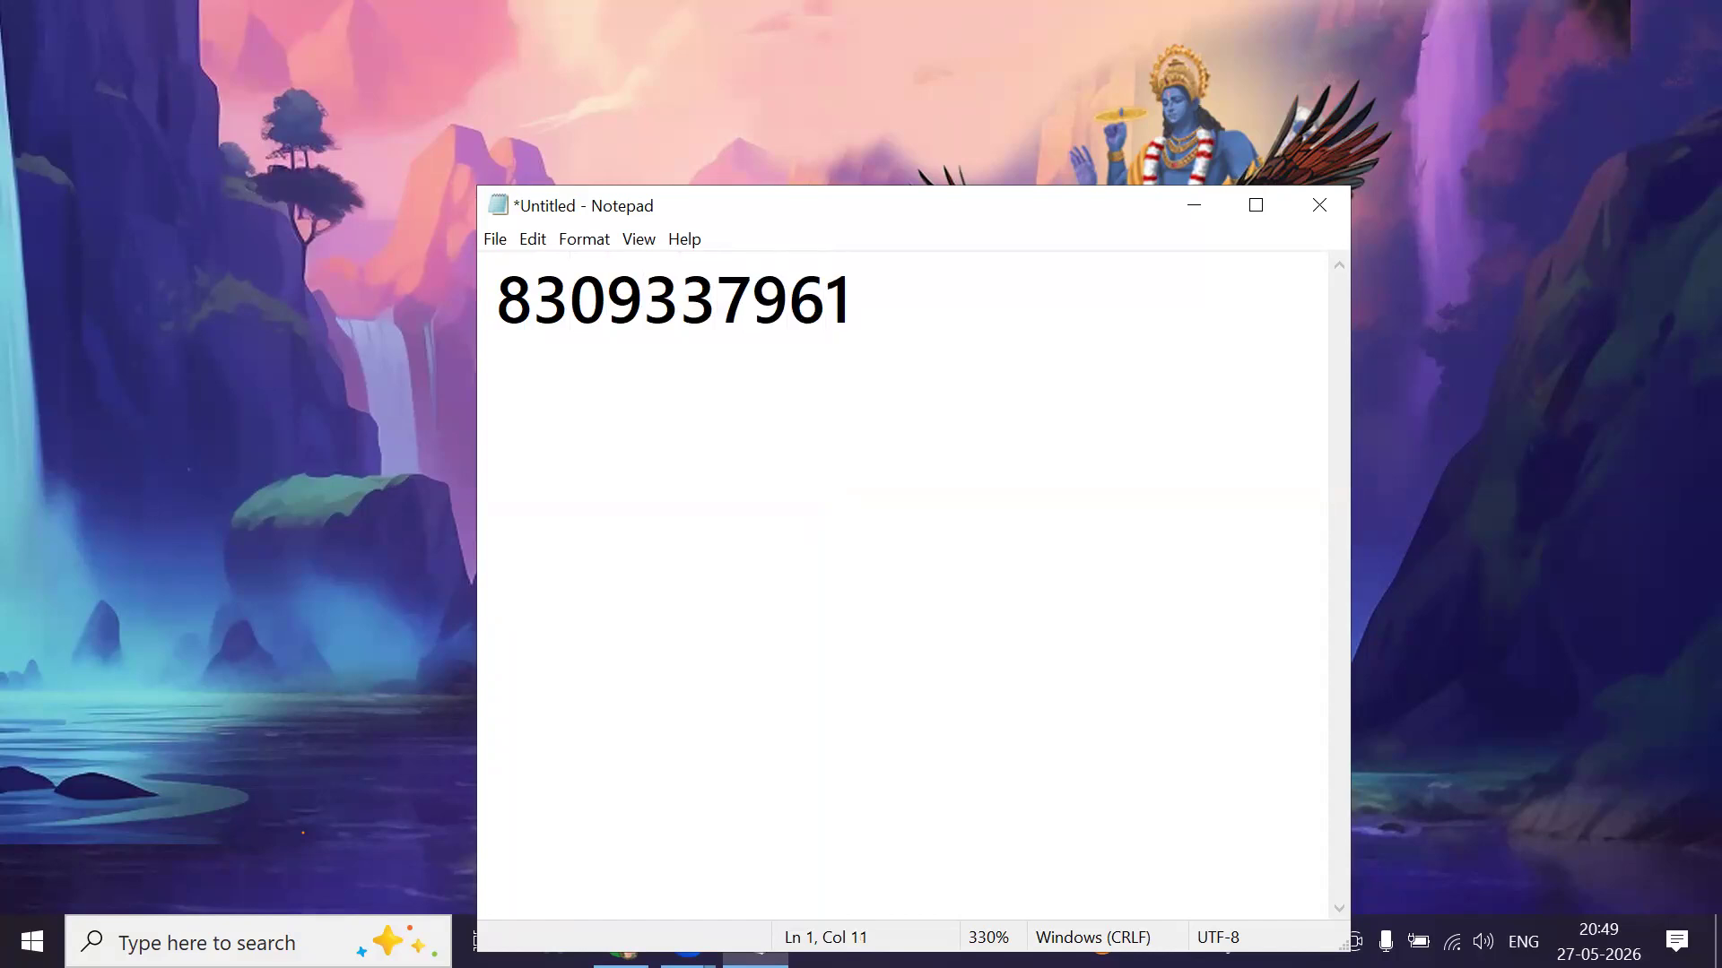